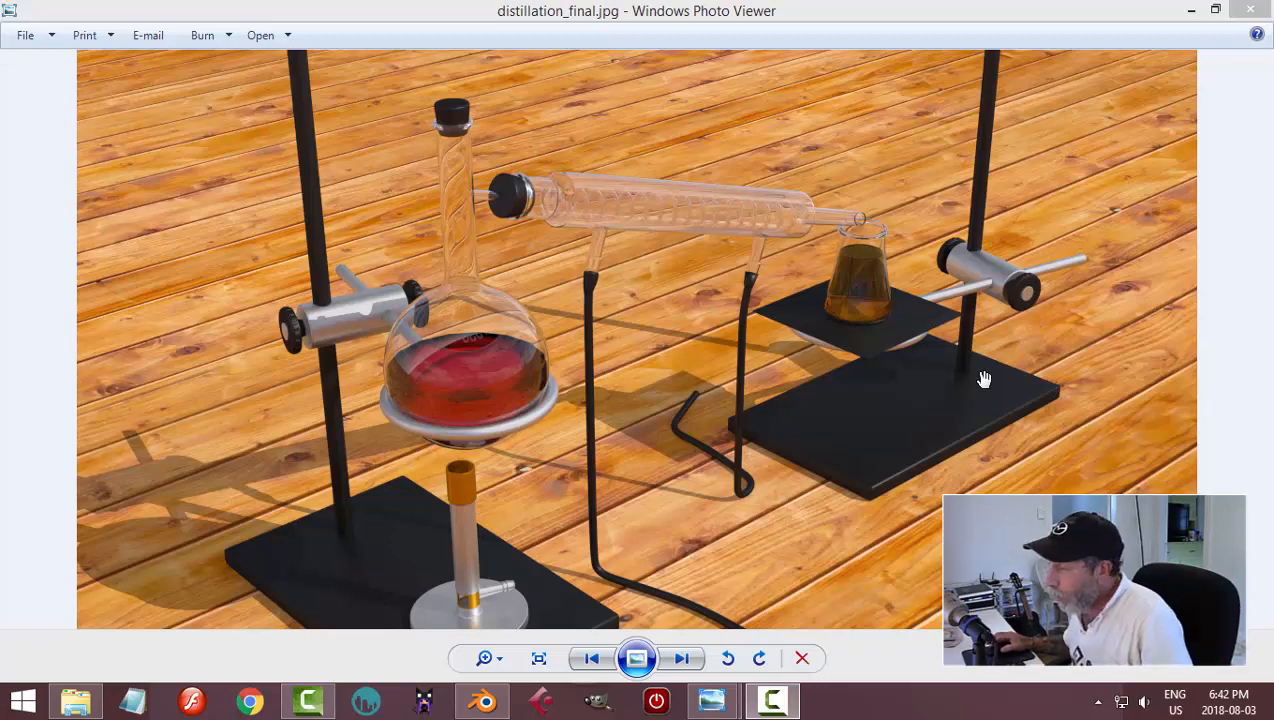
- View the condenser reference photo IMG_20180803_121555.jpg and switch to Blender
mouse_move(712, 700)
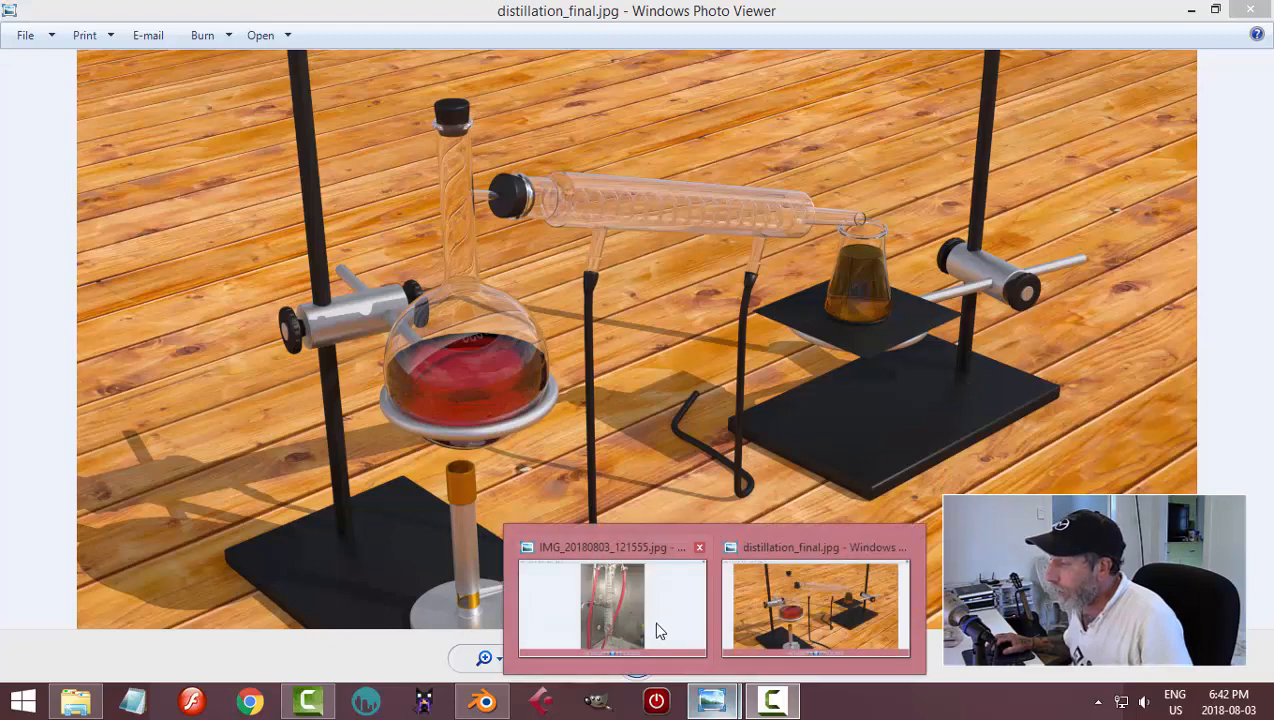
left_click(658, 630)
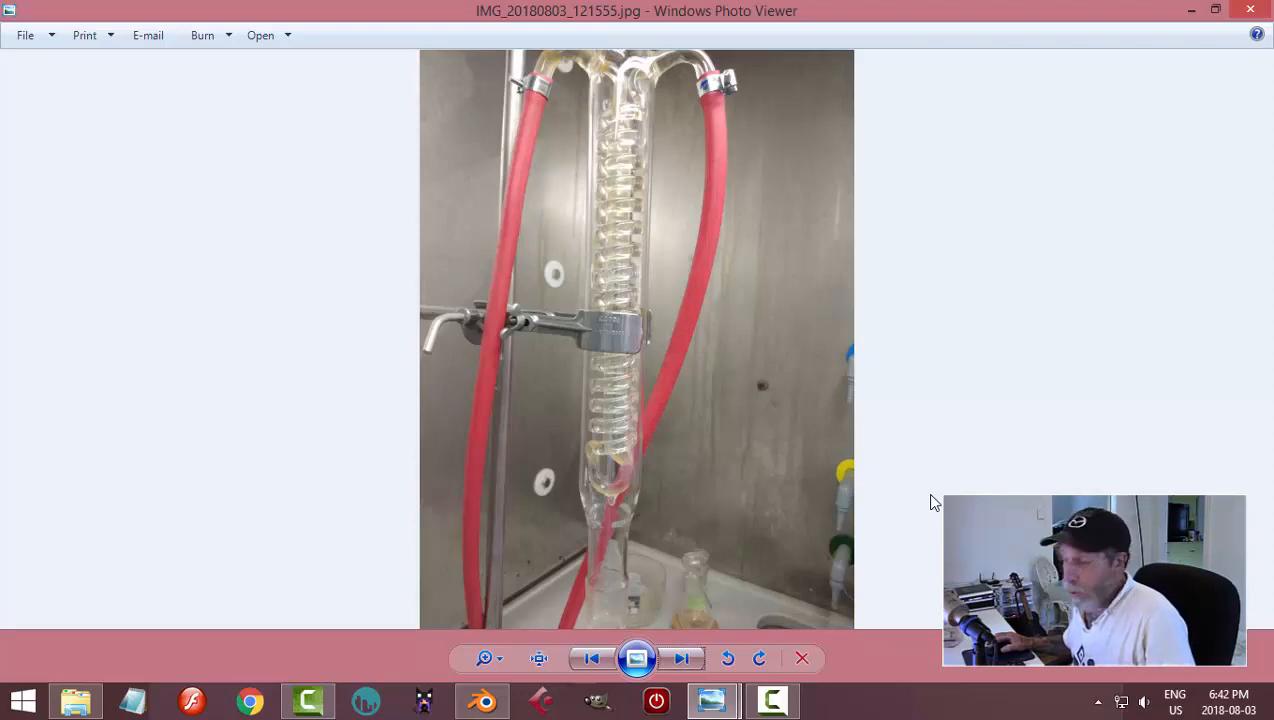
left_click(484, 700)
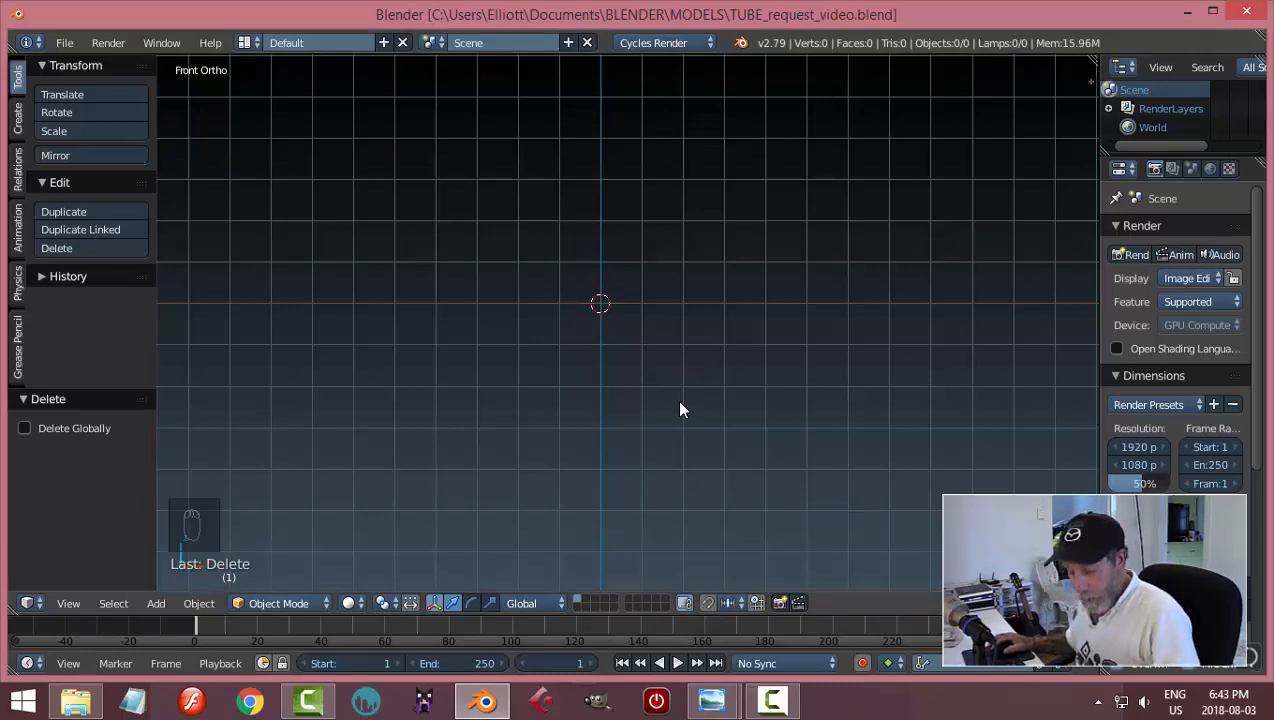
- Add a cylinder mesh at the origin with 18 vertices
key("shift+a")
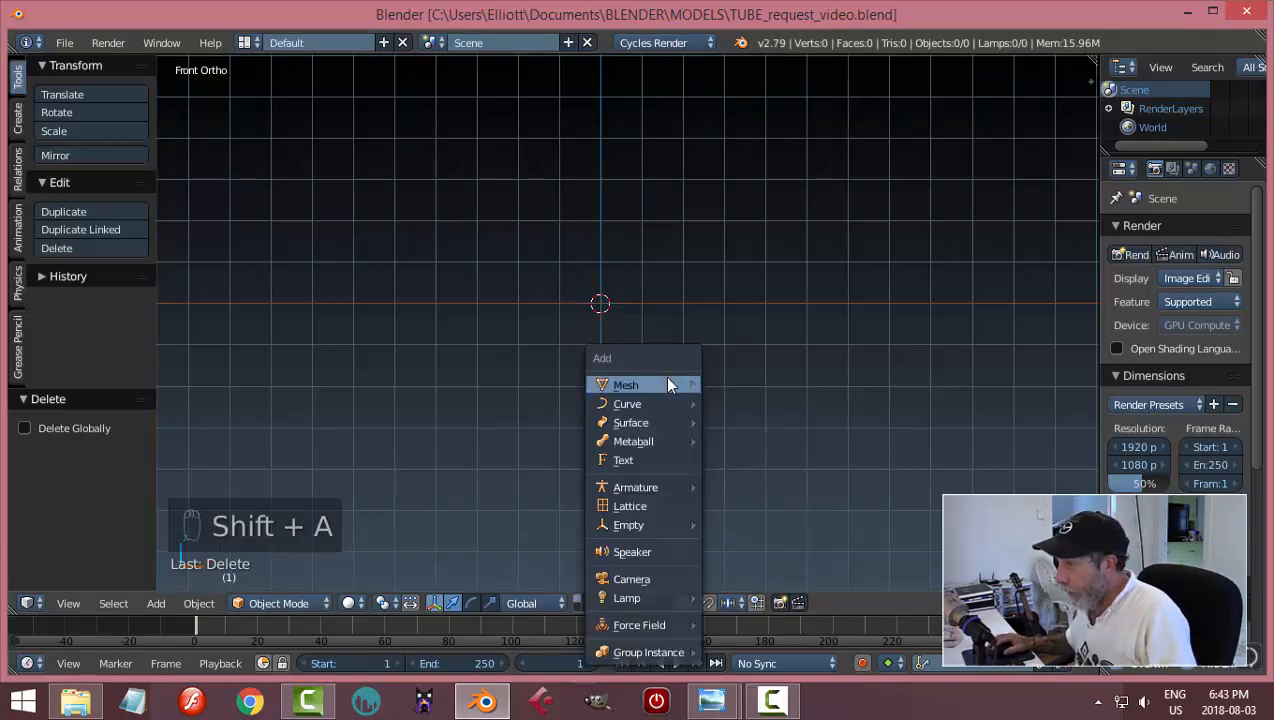
mouse_move(668, 385)
left_click(764, 476)
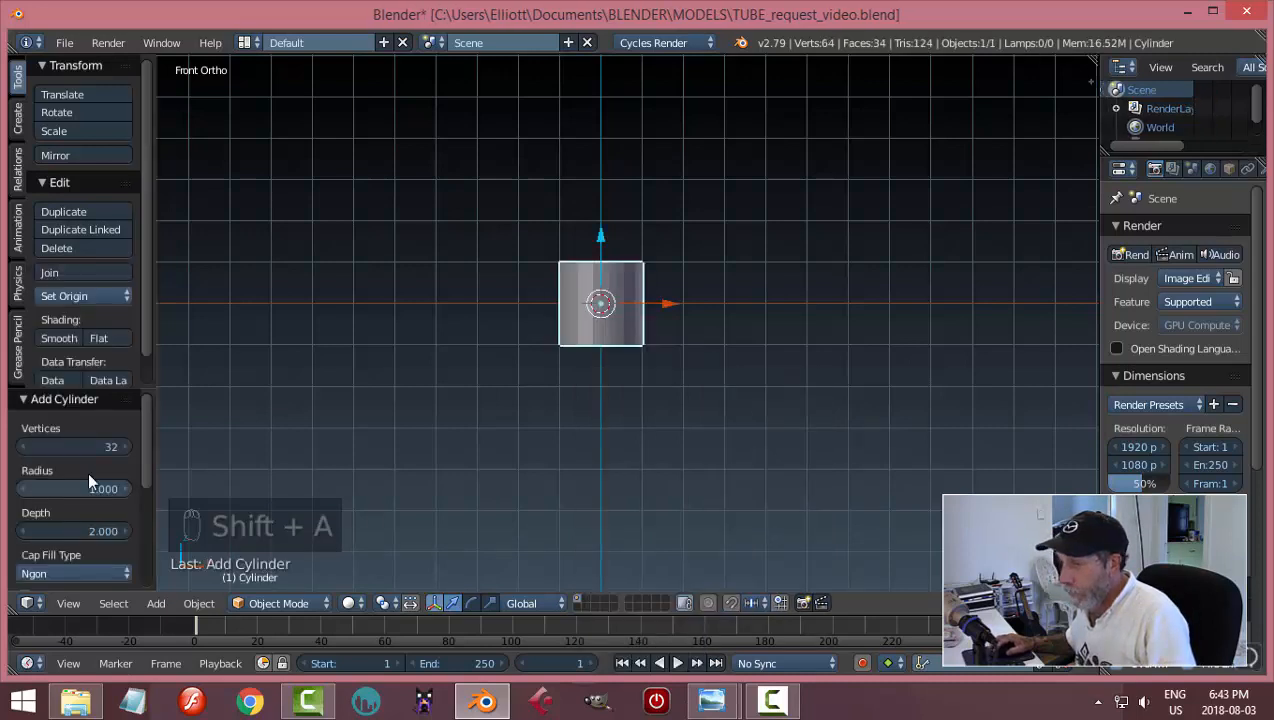
left_click(84, 446)
type("18")
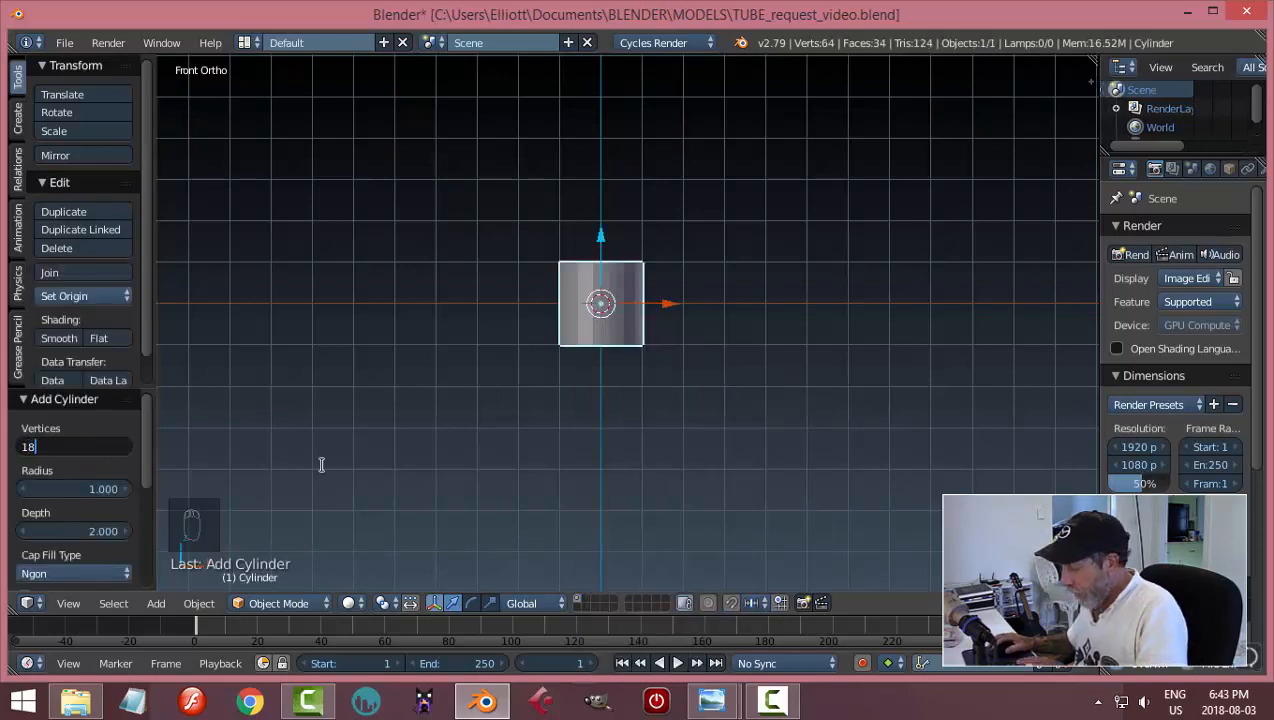
key("Return")
- Enter Edit Mode and rotate the whole cylinder mesh 90° about the Y axis
key("Tab")
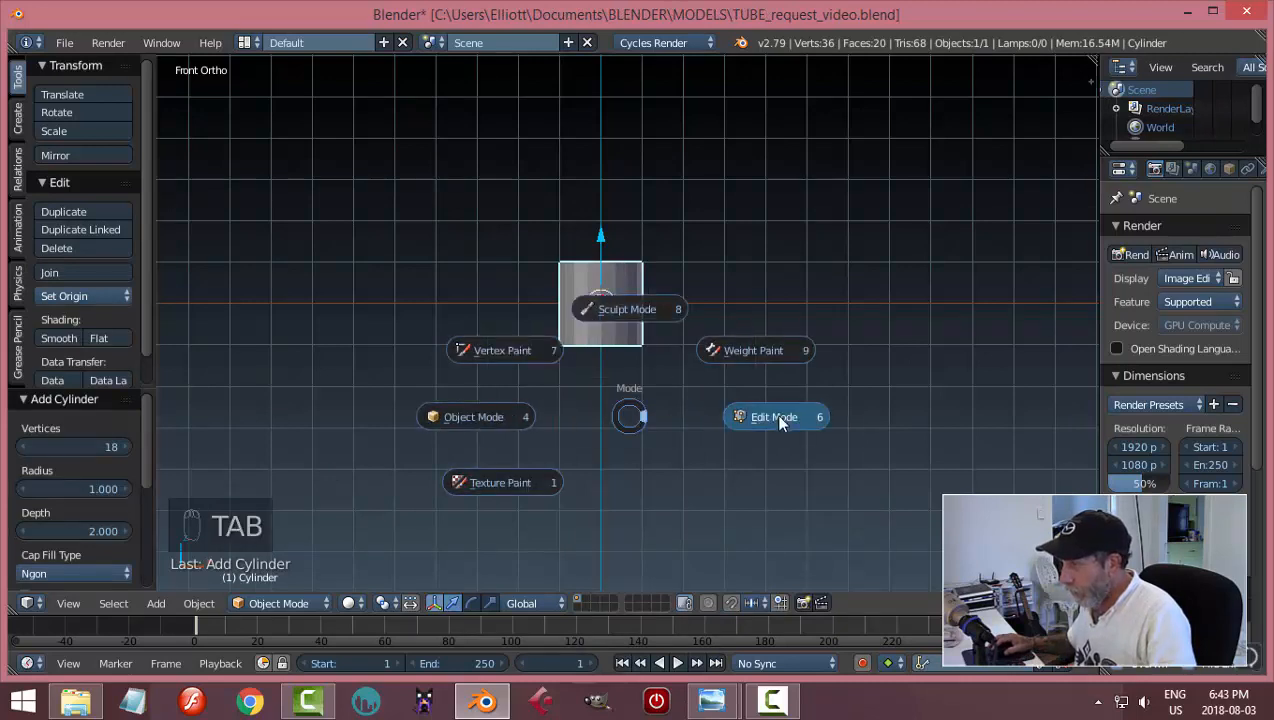
left_click(778, 418)
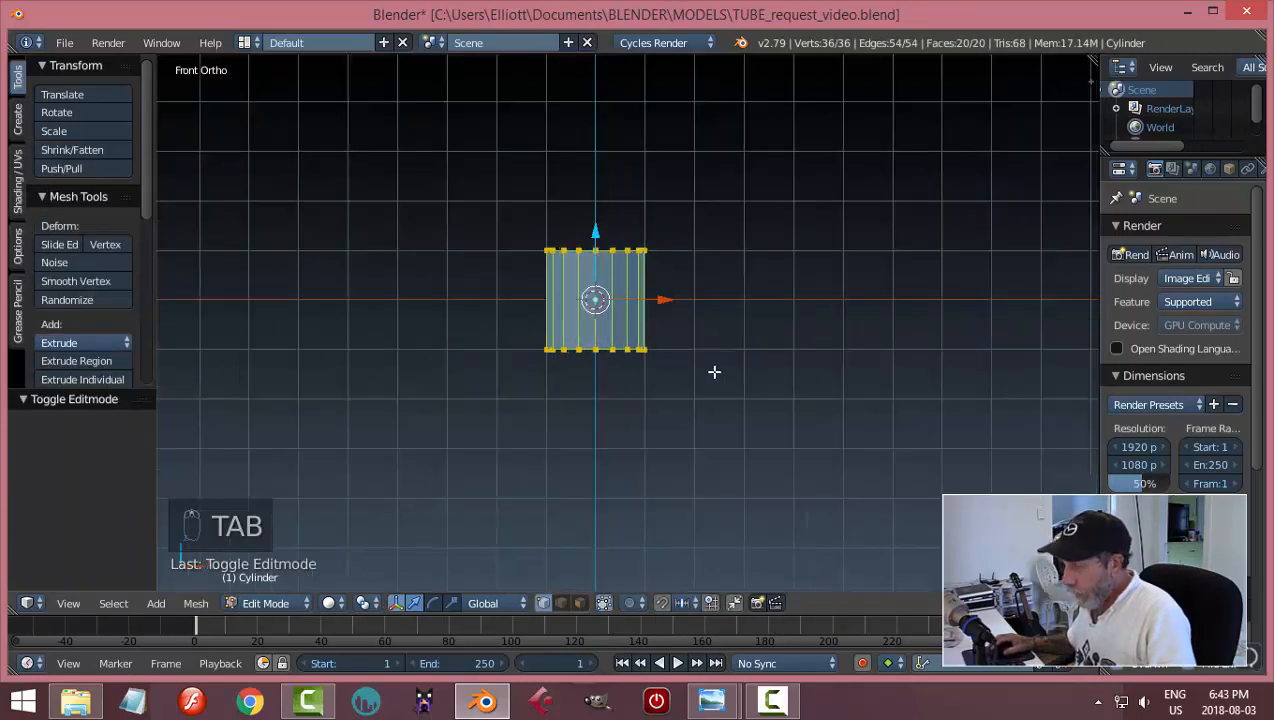
key("r")
key("y")
key("9")
key("0")
key("Return")
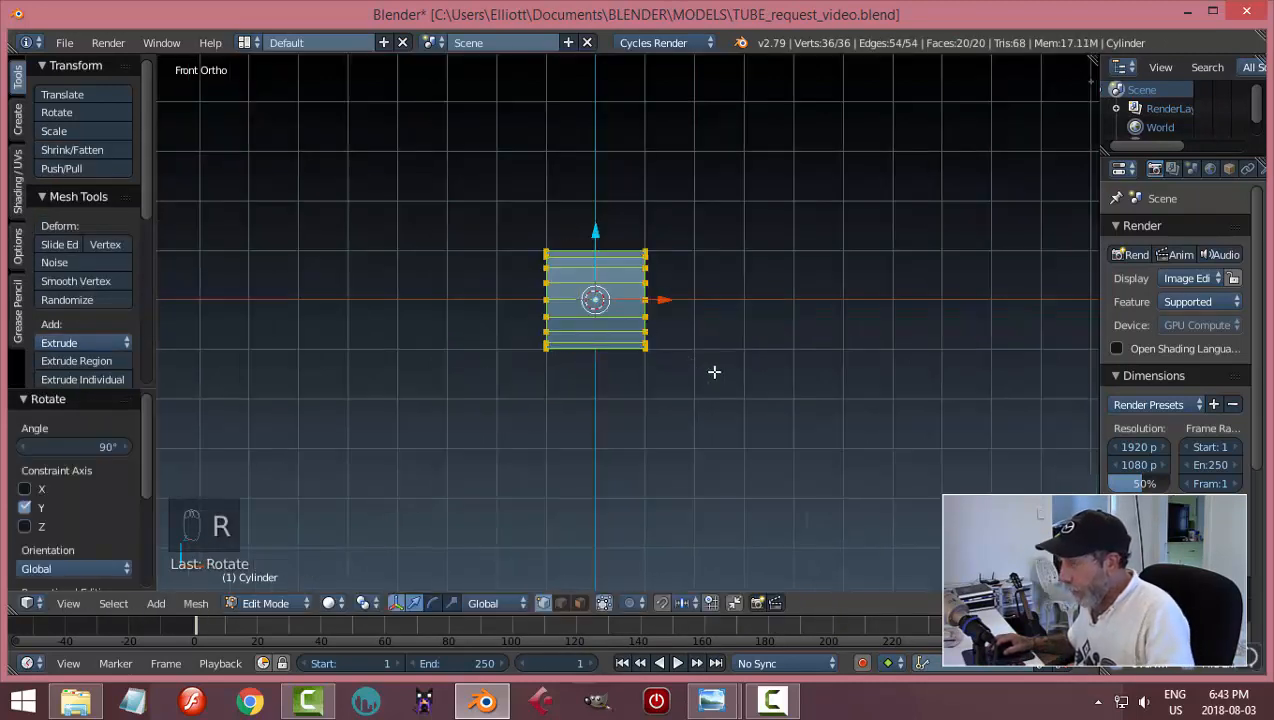
- Stretch the cylinder along the X axis by a factor of about 1.833
key("s")
key("x")
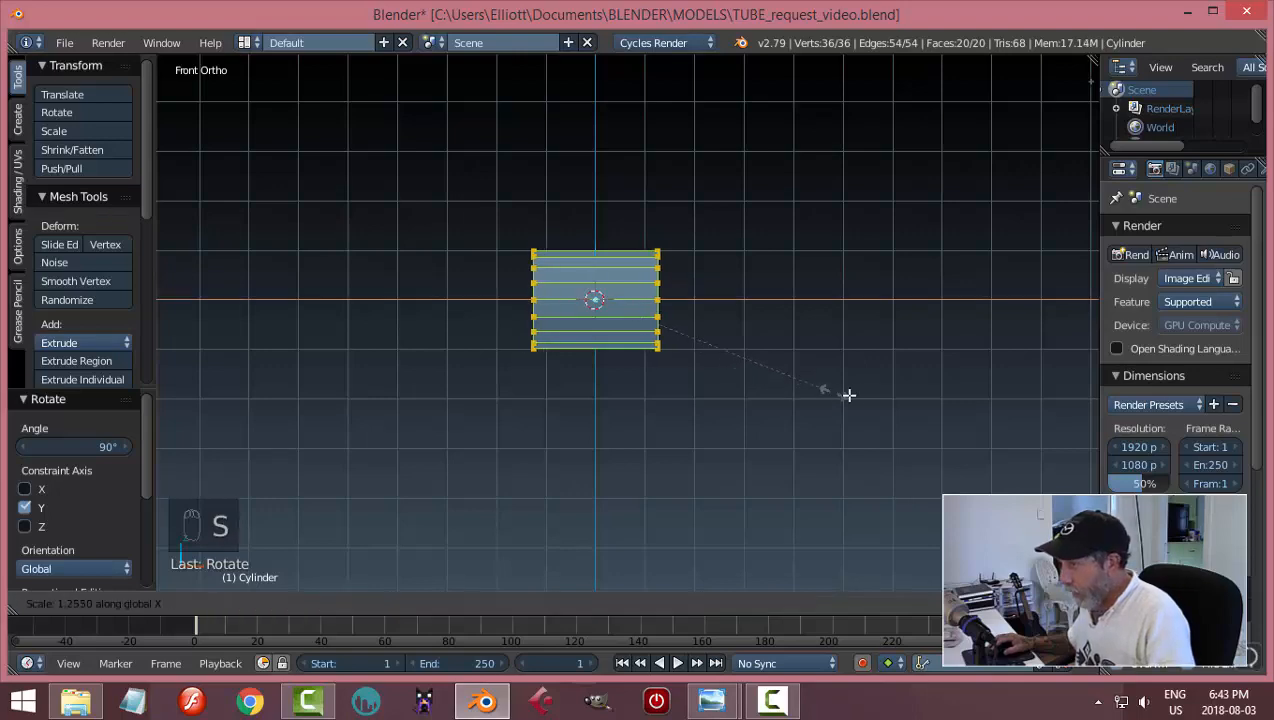
left_click(953, 401)
scroll(722, 414, "up", 2)
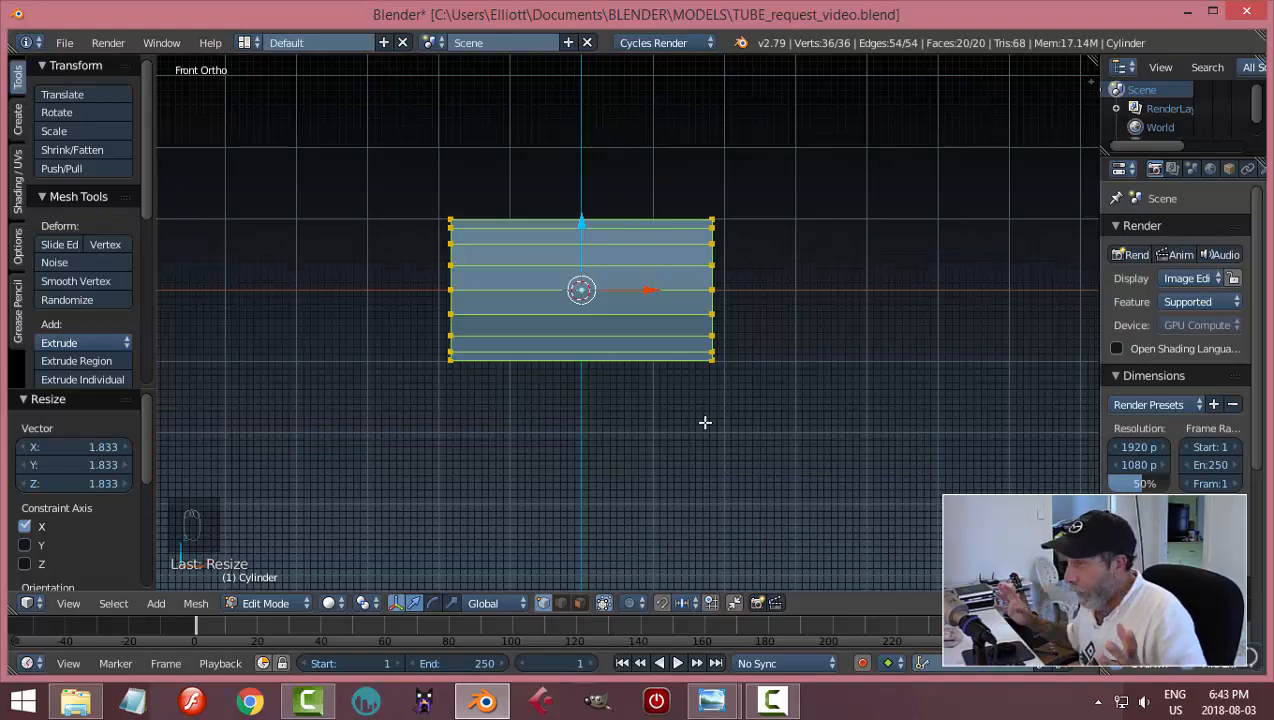
scroll(705, 423, "up", 1)
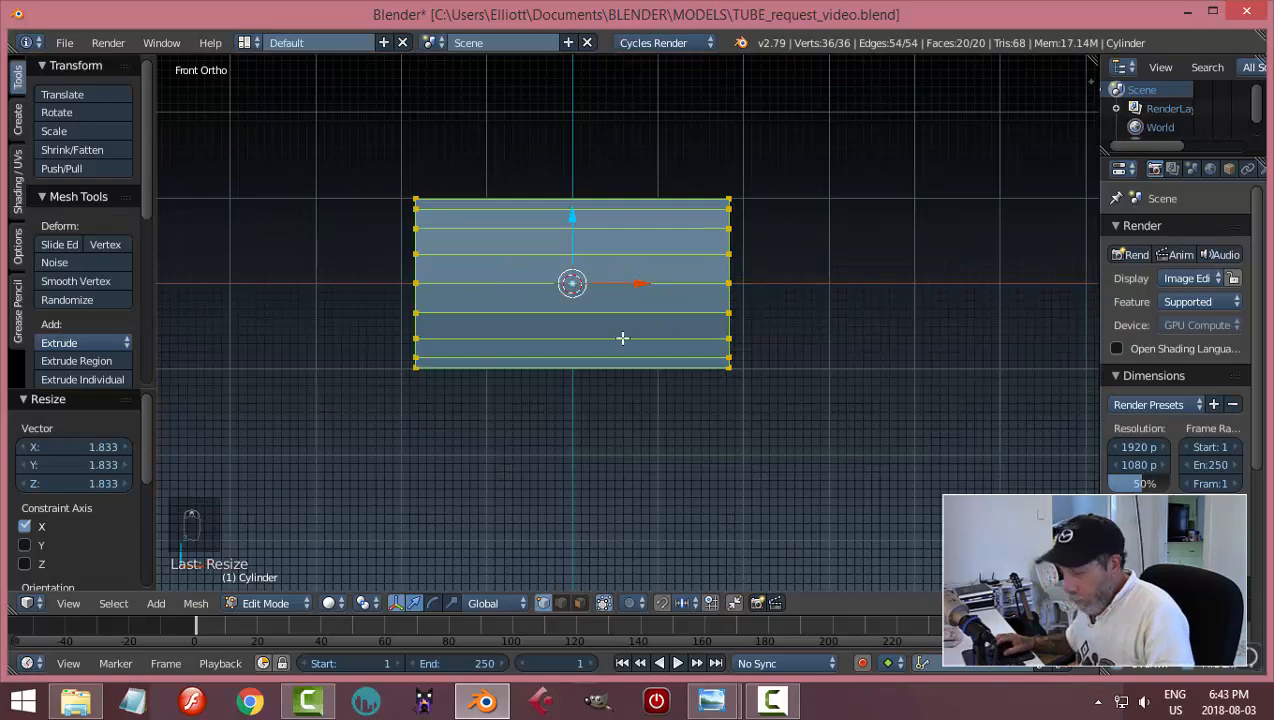
- Show the deselected mesh in wireframe and add two evenly spaced loop cuts around the cylinder
key("a")
key("z")
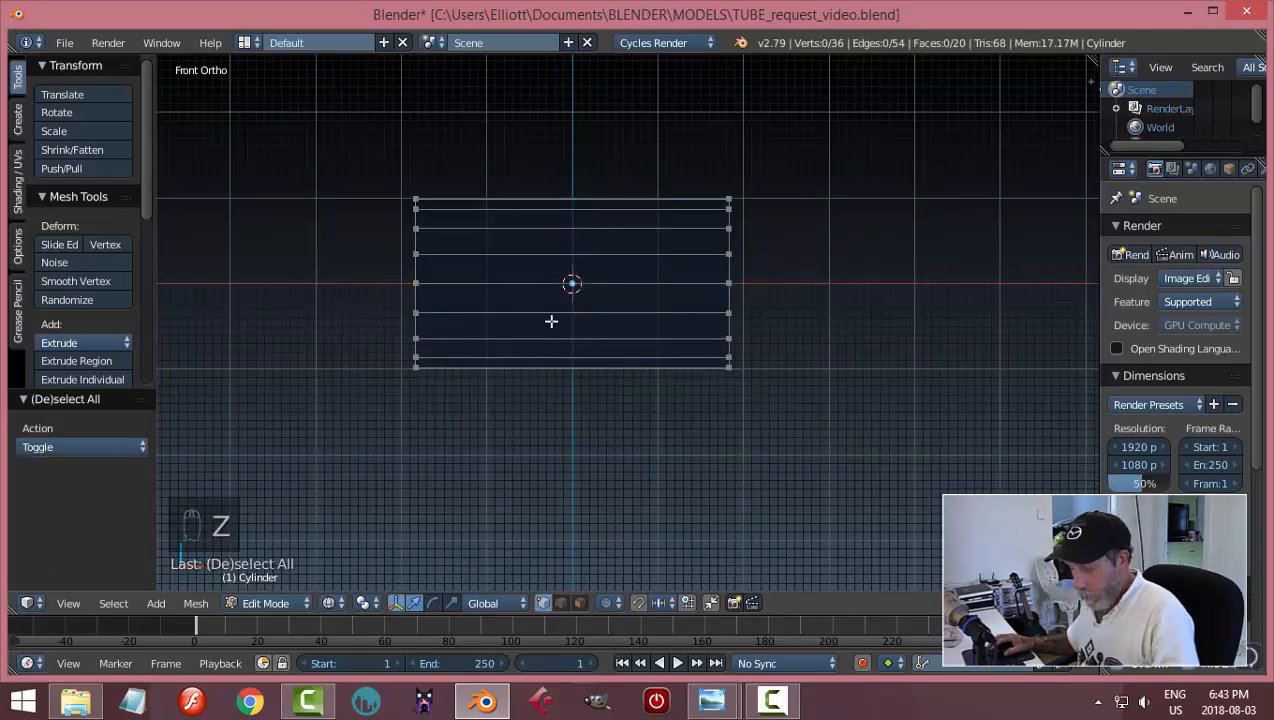
key("ctrl+r")
scroll(551, 321, "up", 1)
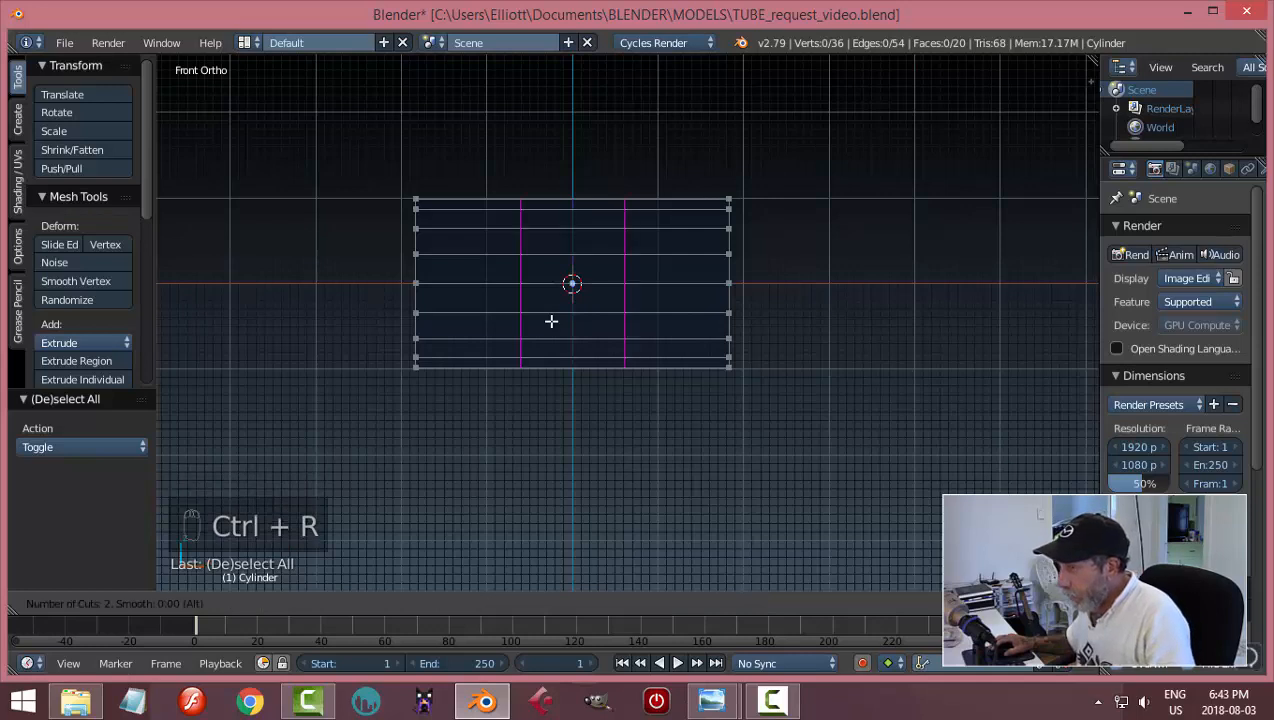
left_click(551, 321)
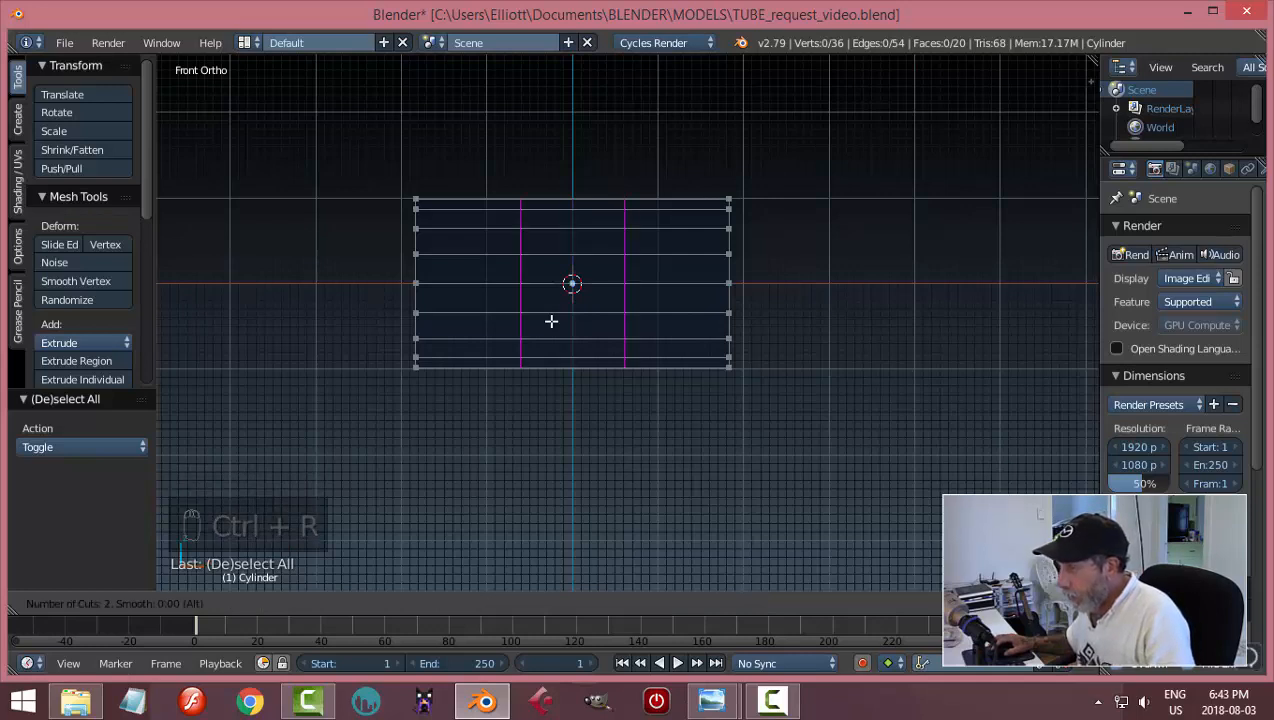
left_click(551, 321)
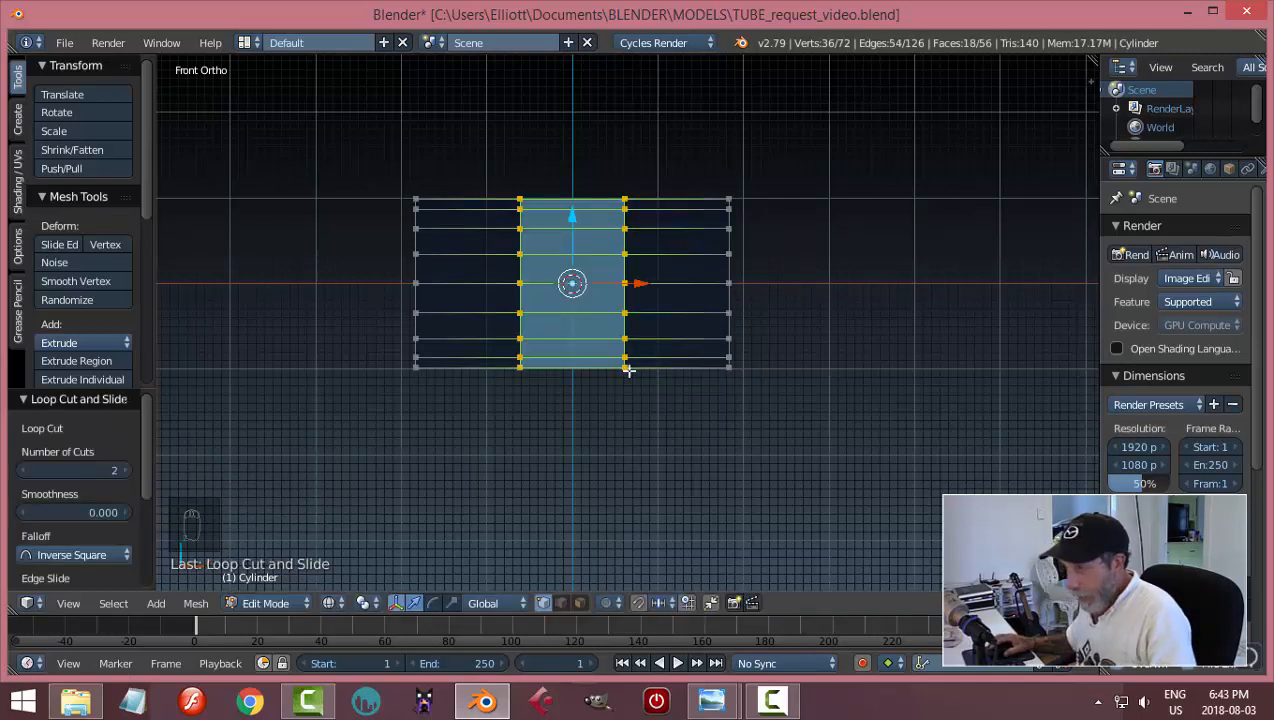
- Add one centred loop cut around the cylinder's middle section and deselect everything
key("a")
scroll(628, 370, "up", 2)
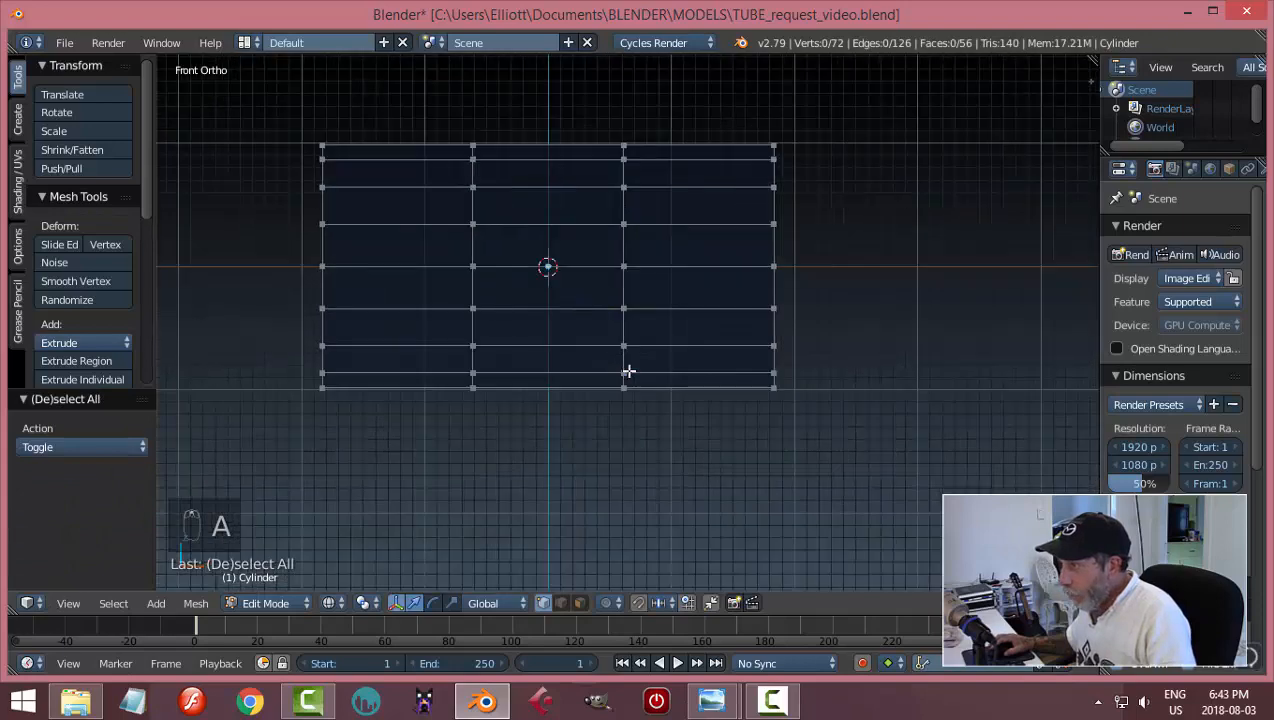
key("ctrl+r")
left_click(546, 266)
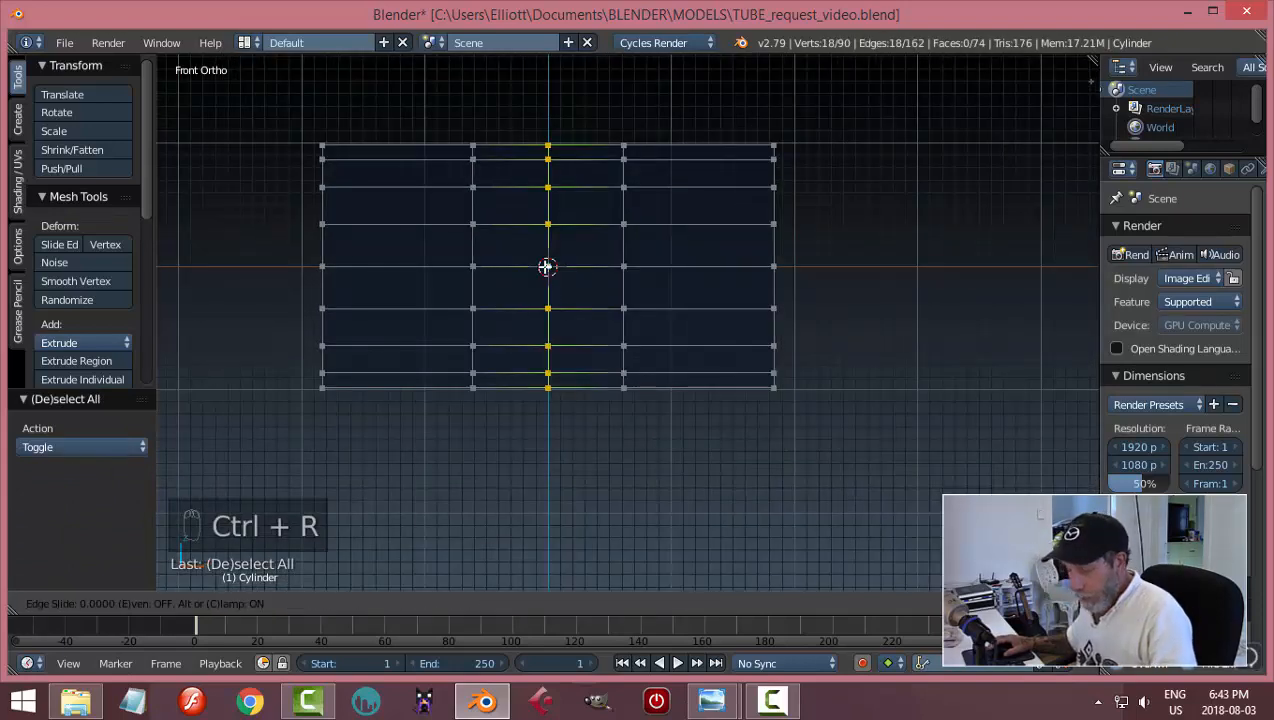
left_click(546, 266)
key("a")
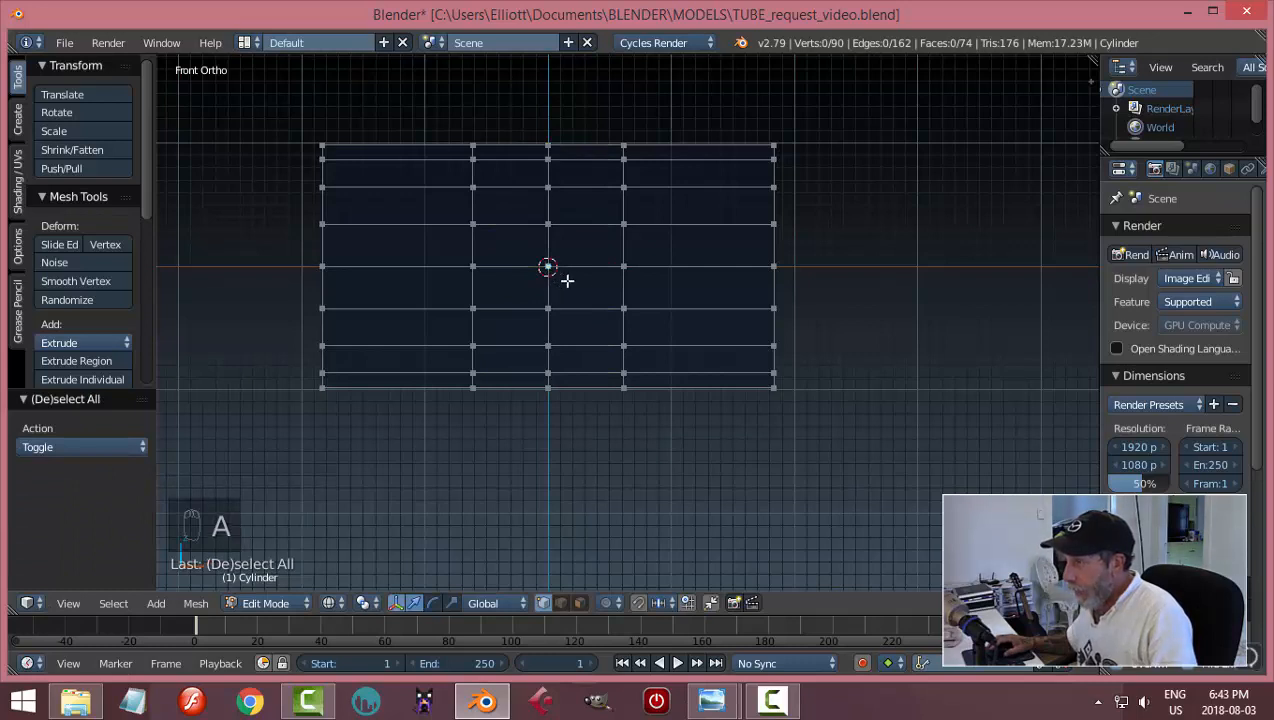
- Return to solid shading and, in face select mode, select the four front faces around the cylinder's centre
key("ctrl+Tab")
left_click(557, 304)
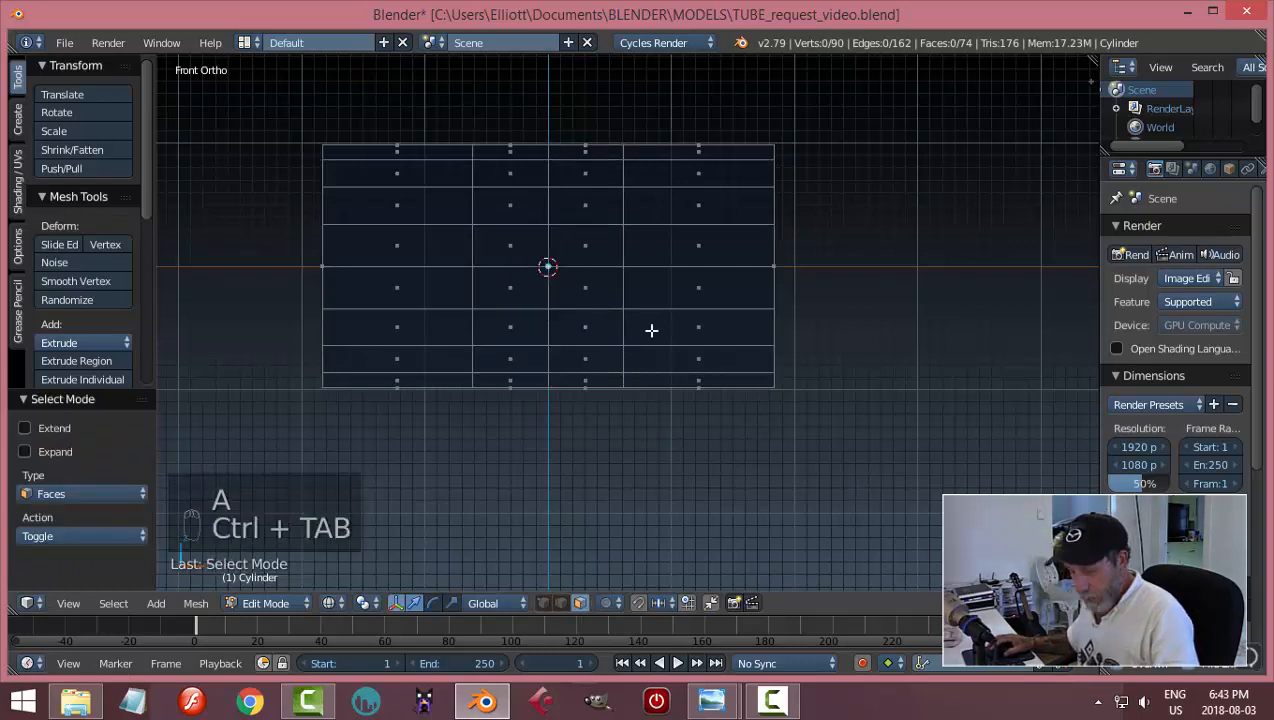
key("z")
left_click(641, 390)
right_click(578, 287)
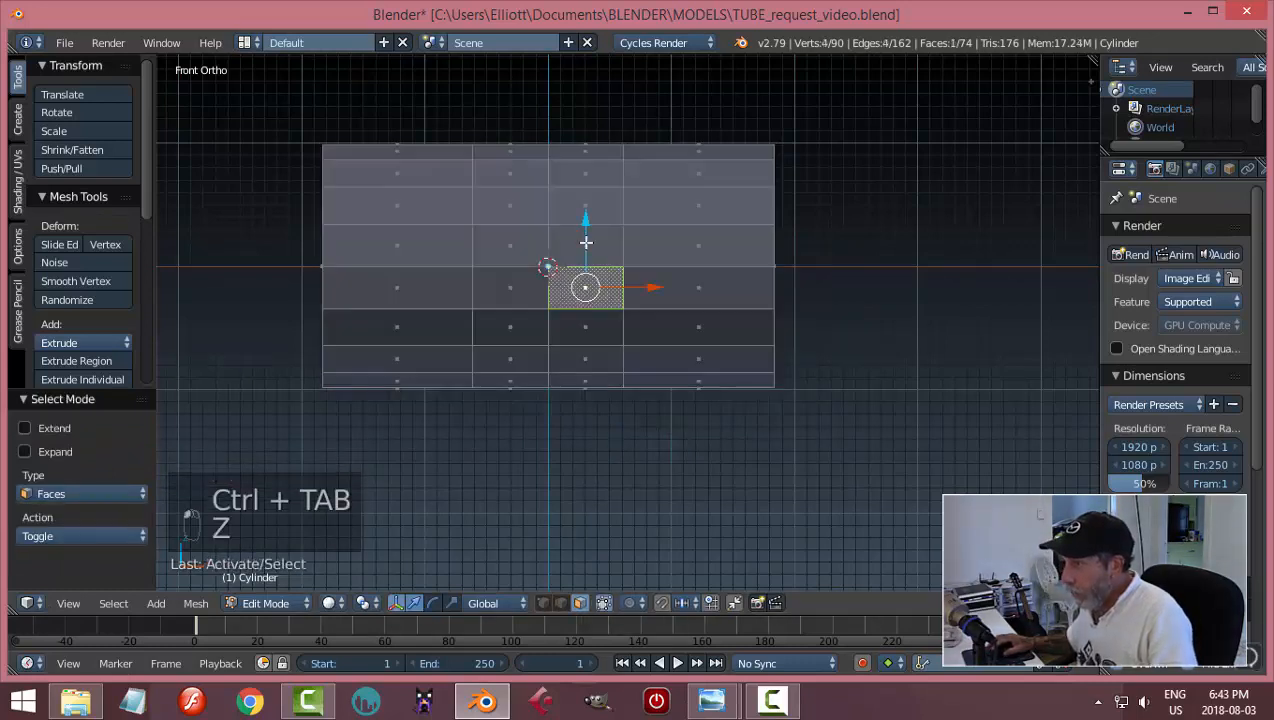
right_click(606, 241, "shift")
right_click(500, 247, "shift")
right_click(501, 280, "shift")
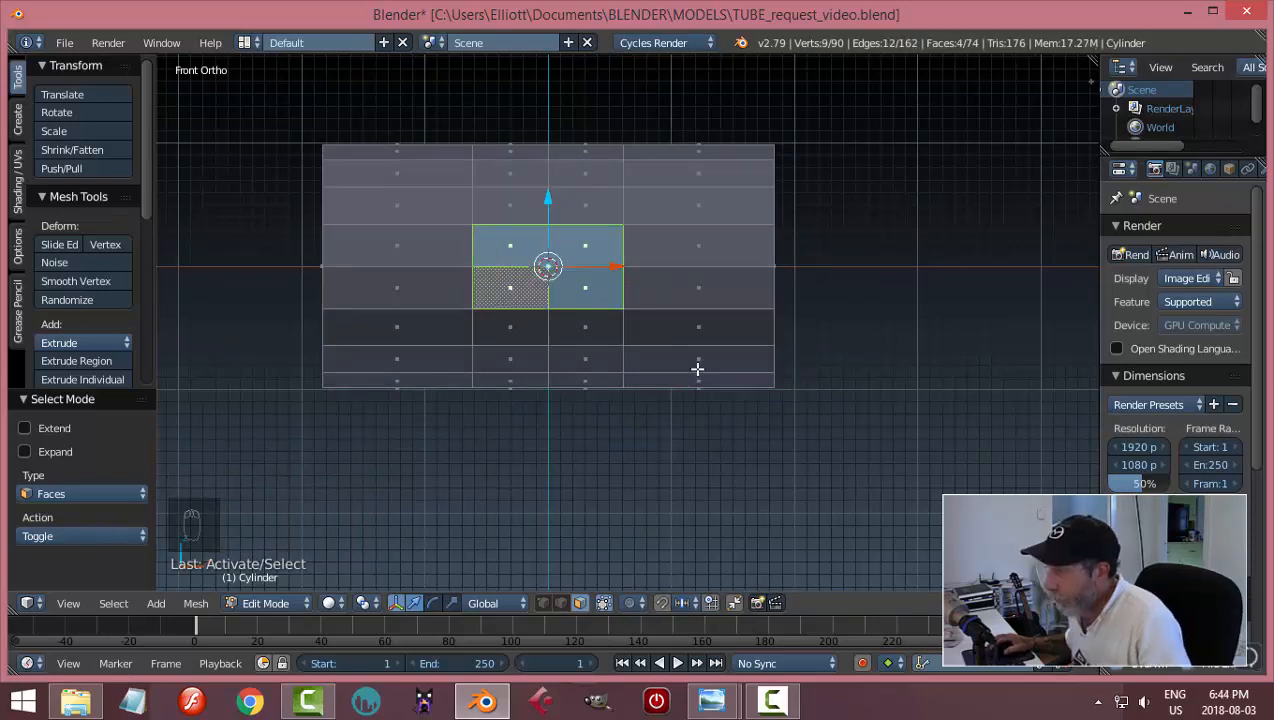
scroll(697, 369, "up", 1)
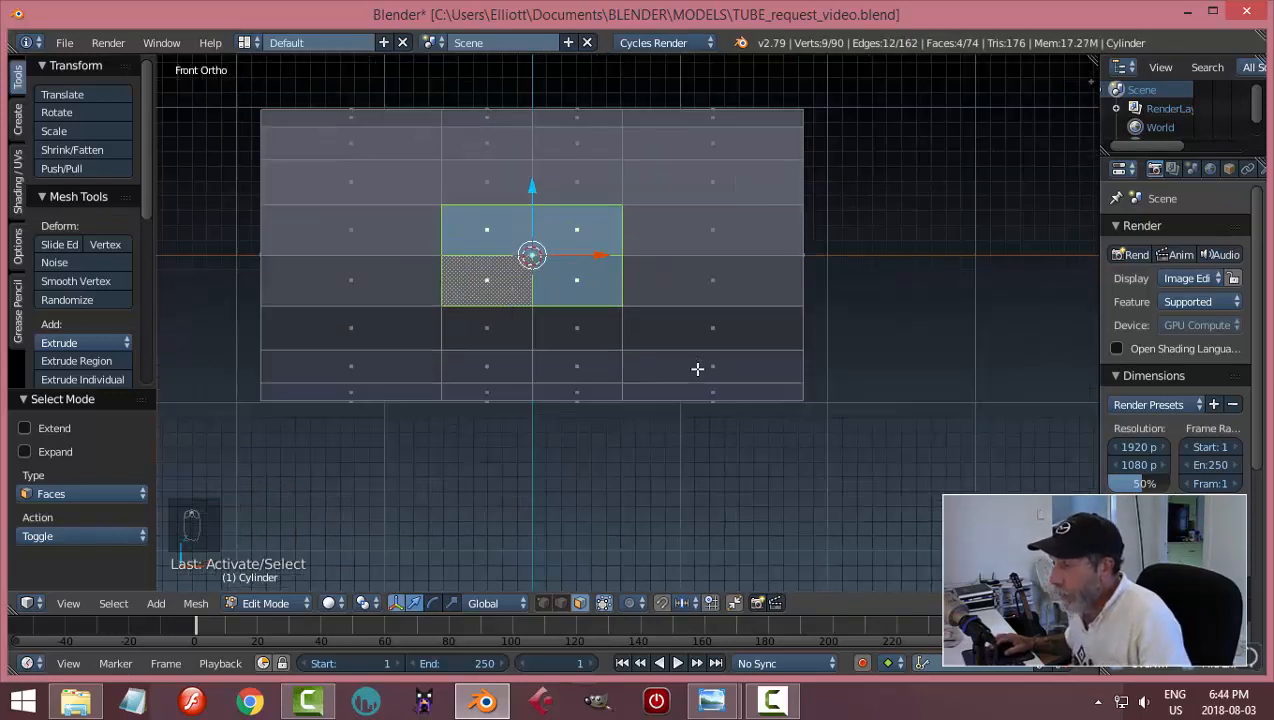
- Clear the face selection, switch to vertex select mode, and snap the 3D cursor to the front centre vertex
key("a")
key("ctrl+Tab")
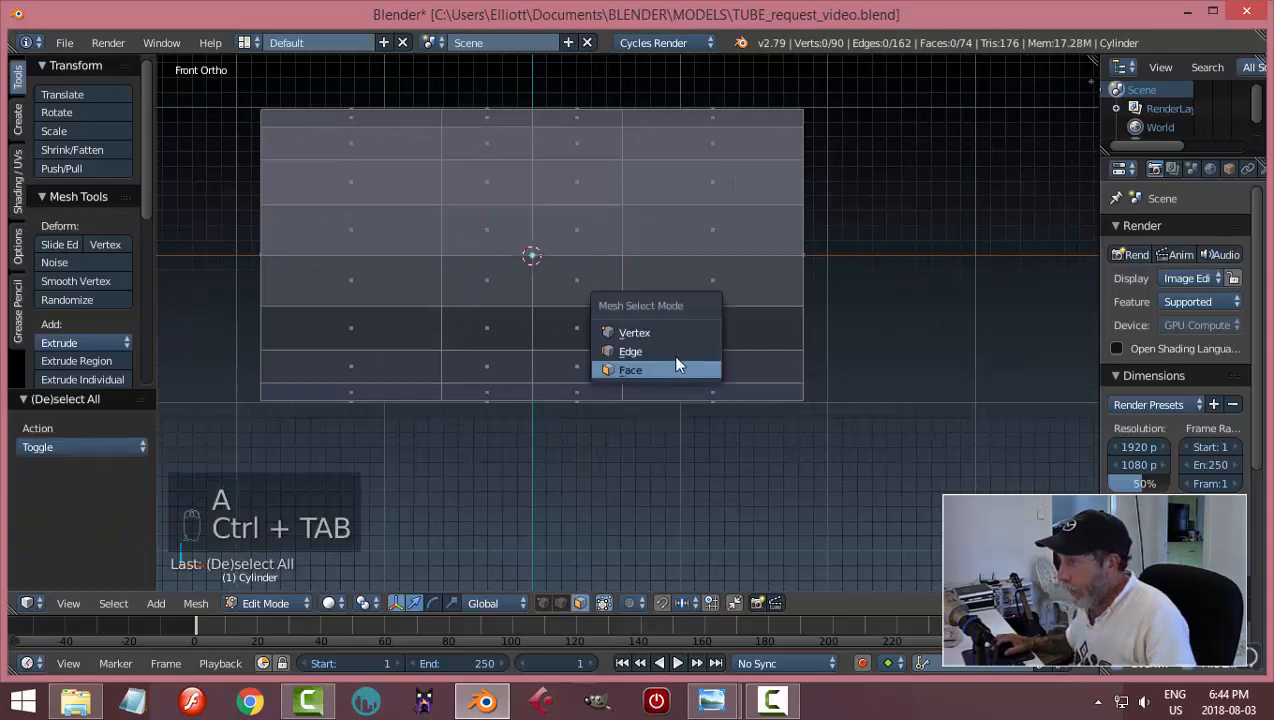
left_click(664, 328)
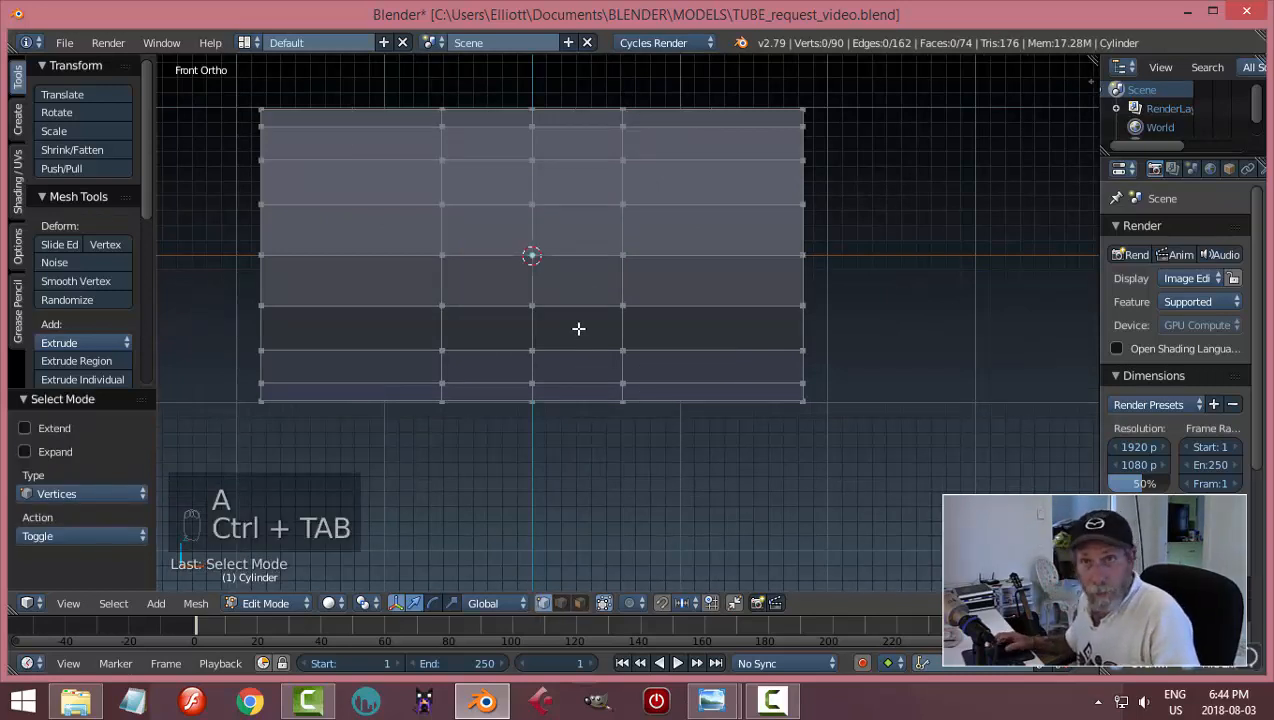
scroll(571, 358, "up", 1)
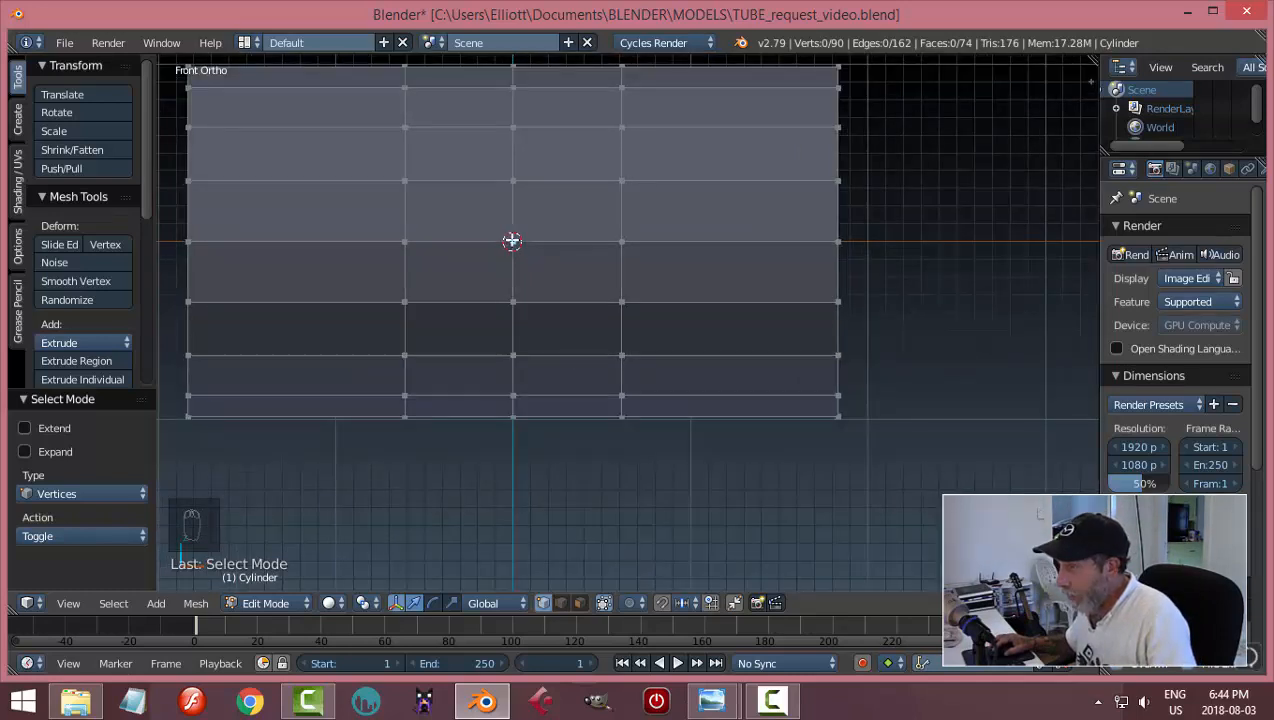
right_click(512, 240)
key("shift+s")
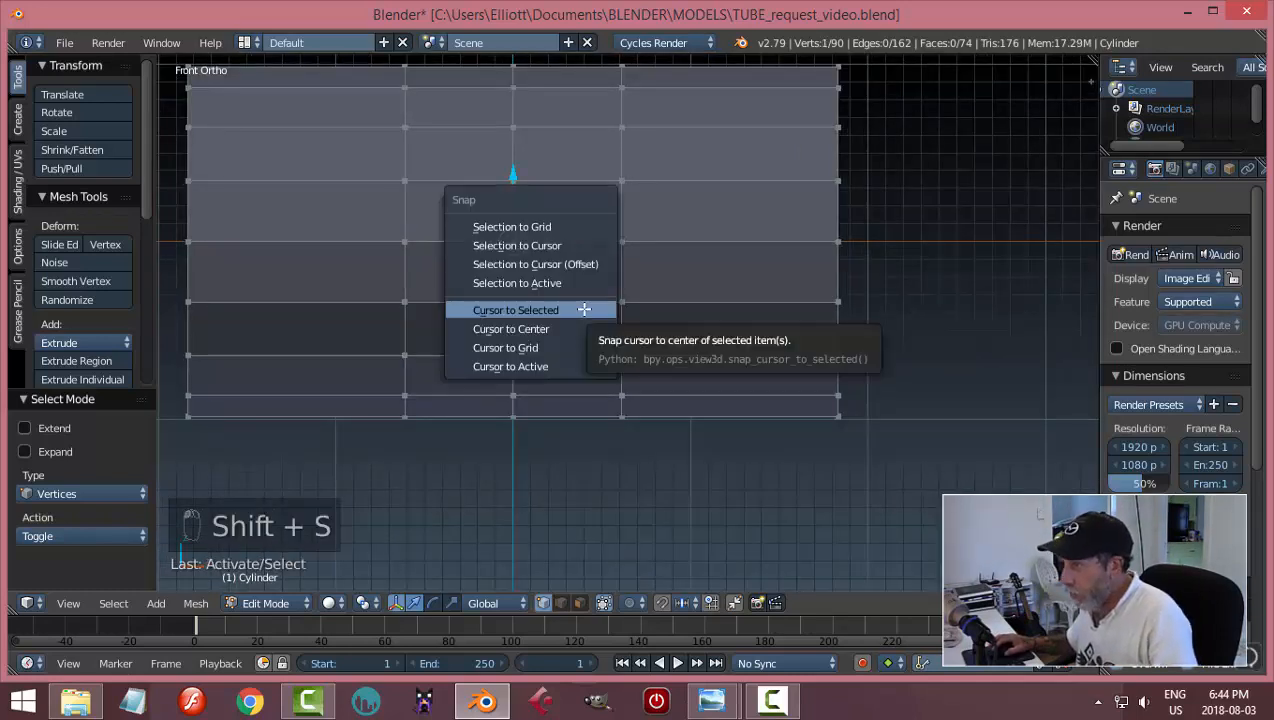
left_click(583, 305)
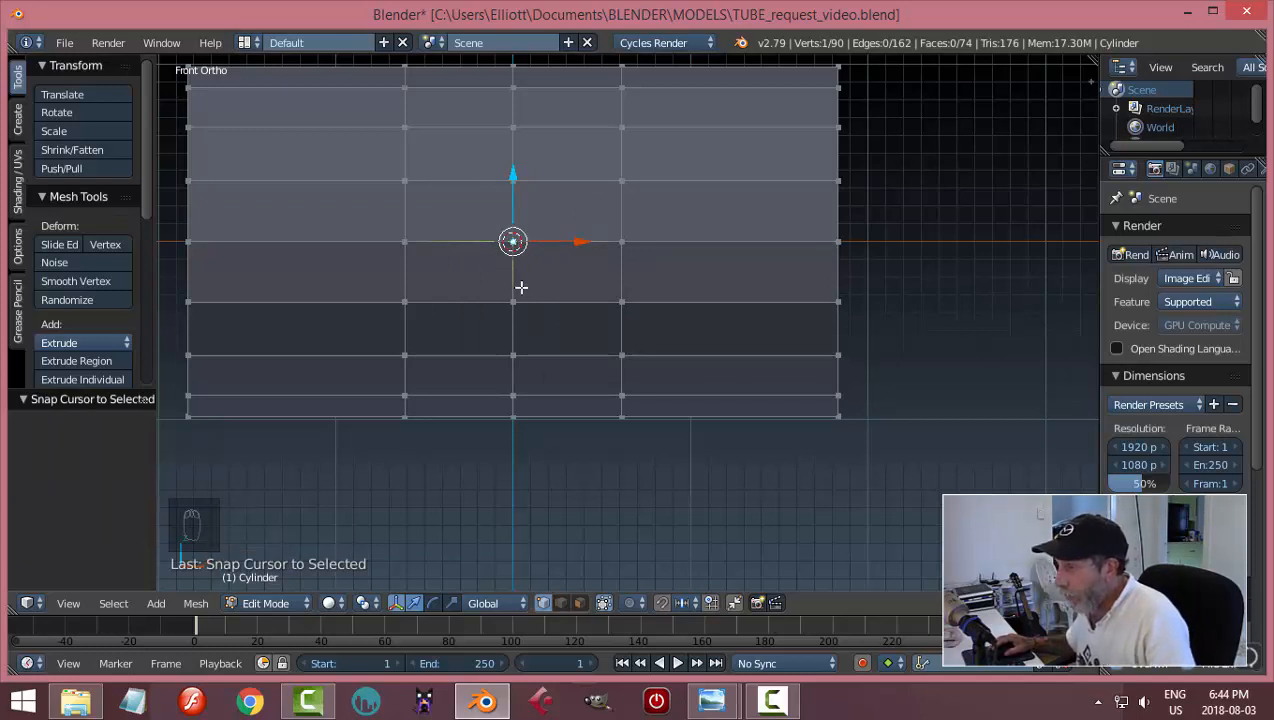
- Add a circle with 8 vertices at the 3D cursor, aligned to the front view
scroll(540, 300, "down", 1)
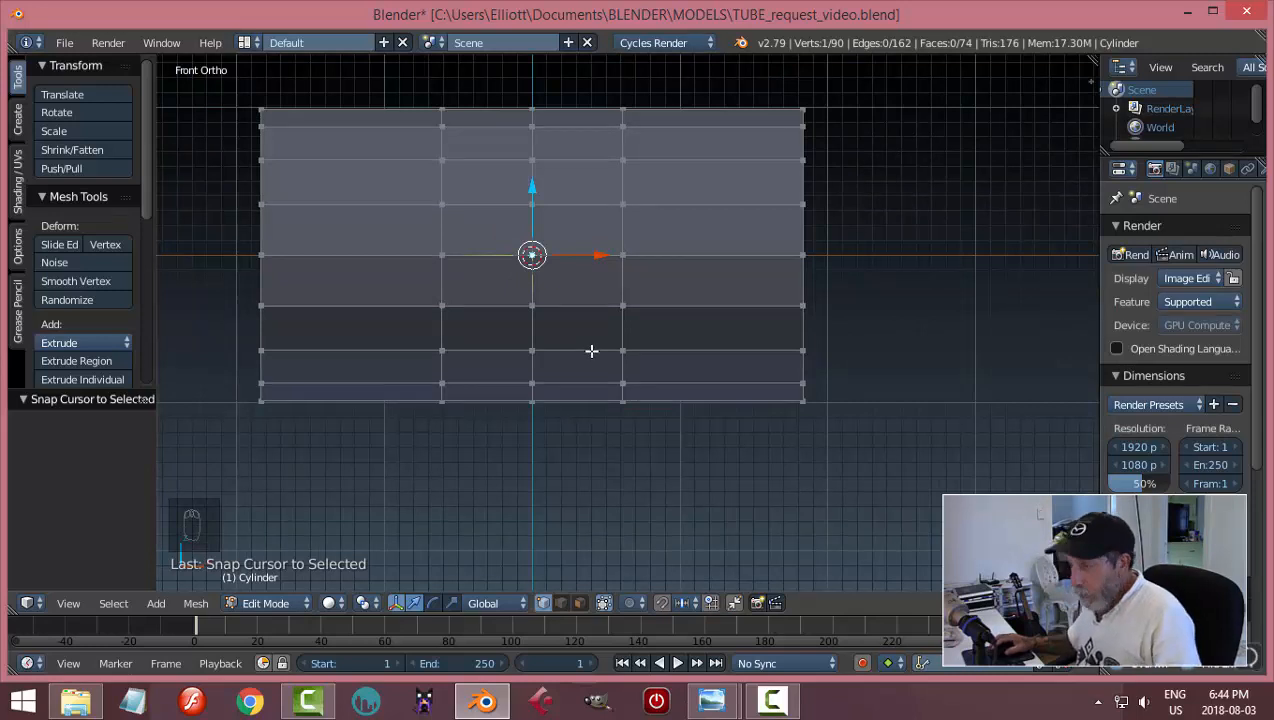
key("shift+a")
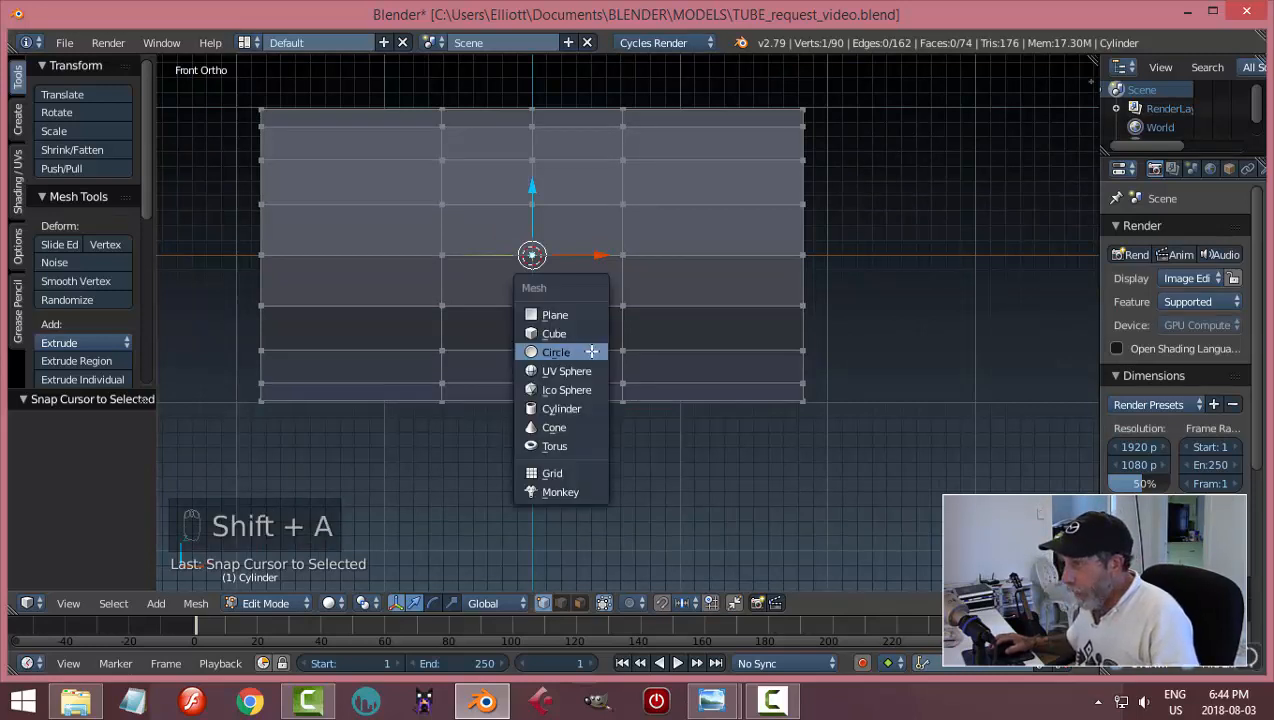
left_click(591, 352)
left_click(110, 452)
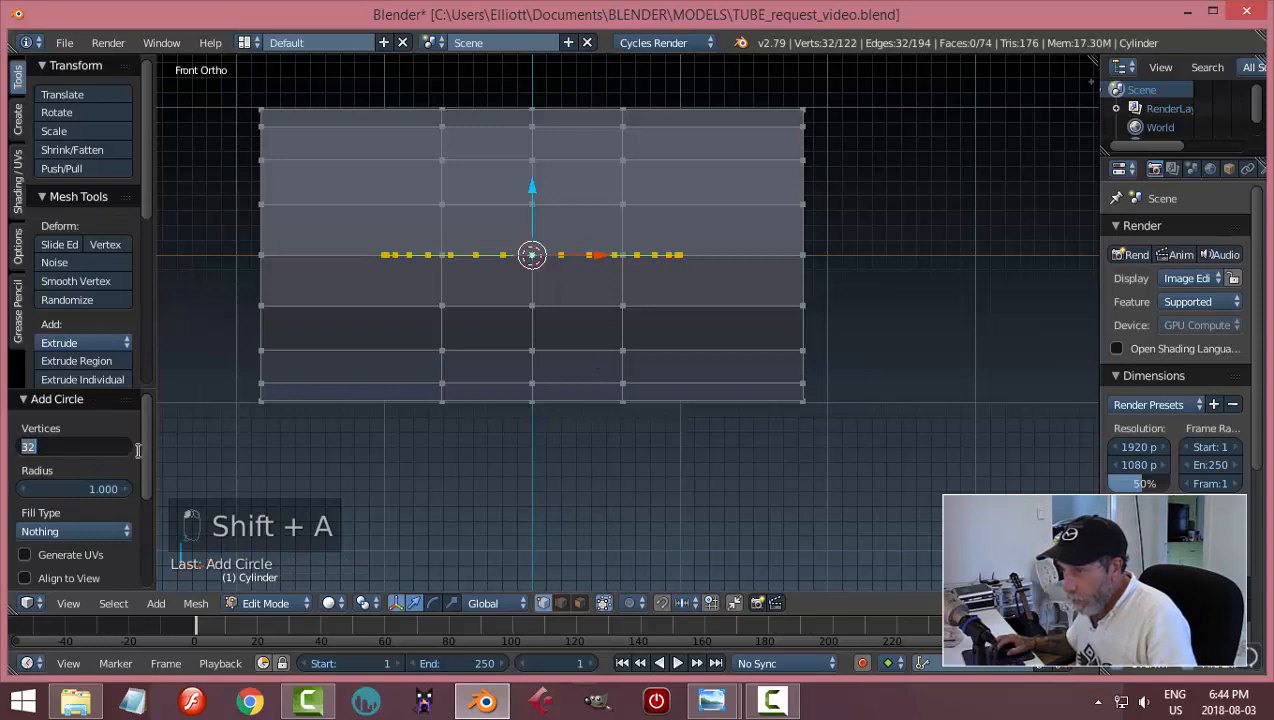
type("8")
key("Return")
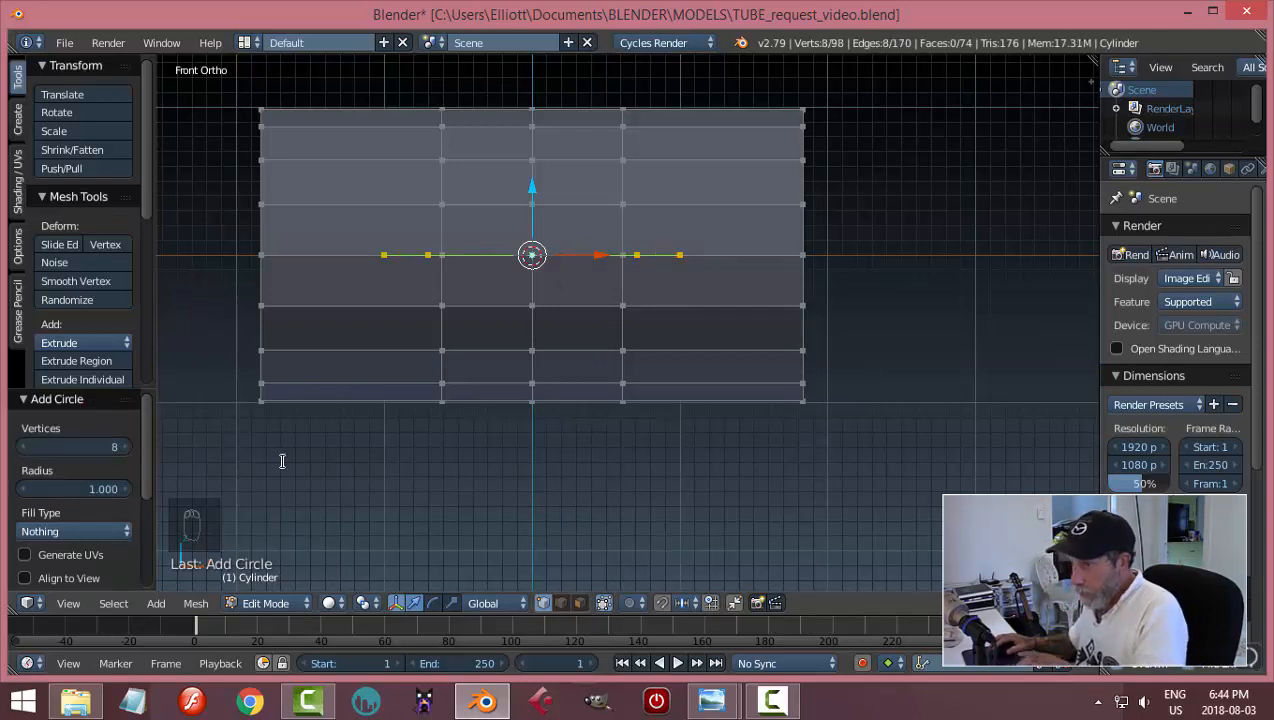
left_click(81, 577)
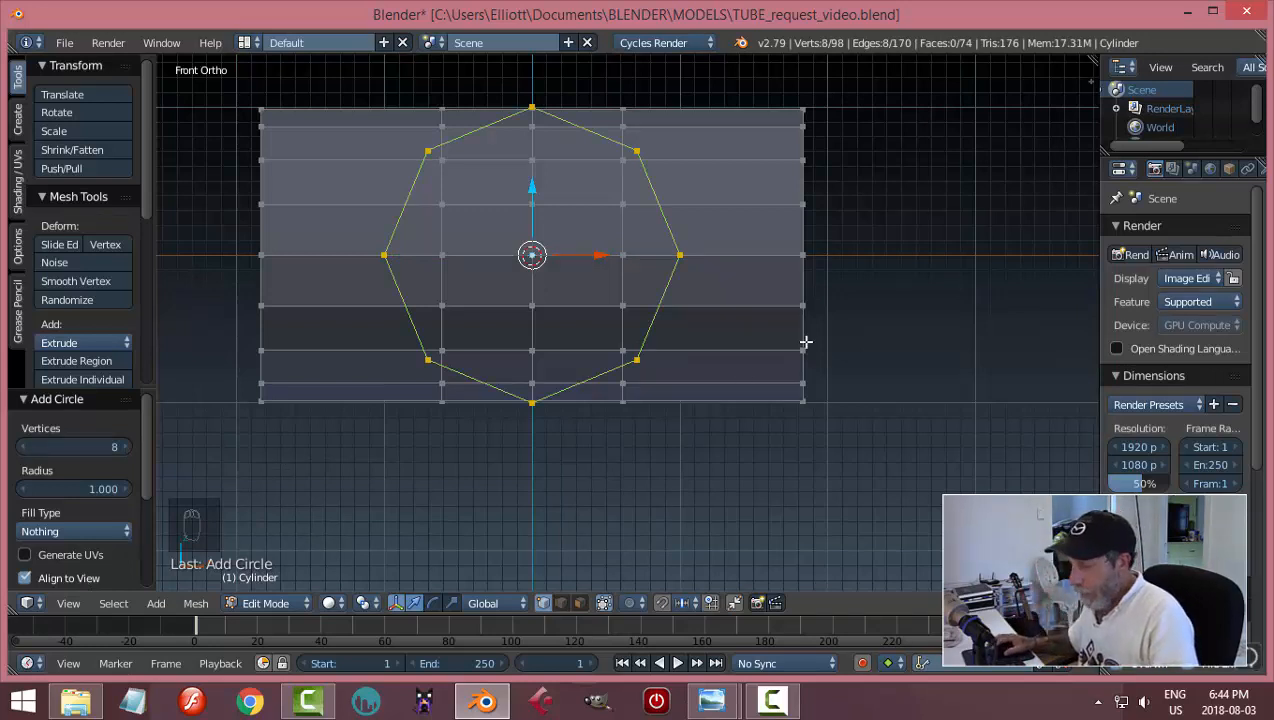
- Scale the circle down to about 0.281 so it fits inside the four faces around the centre vertex
key("s")
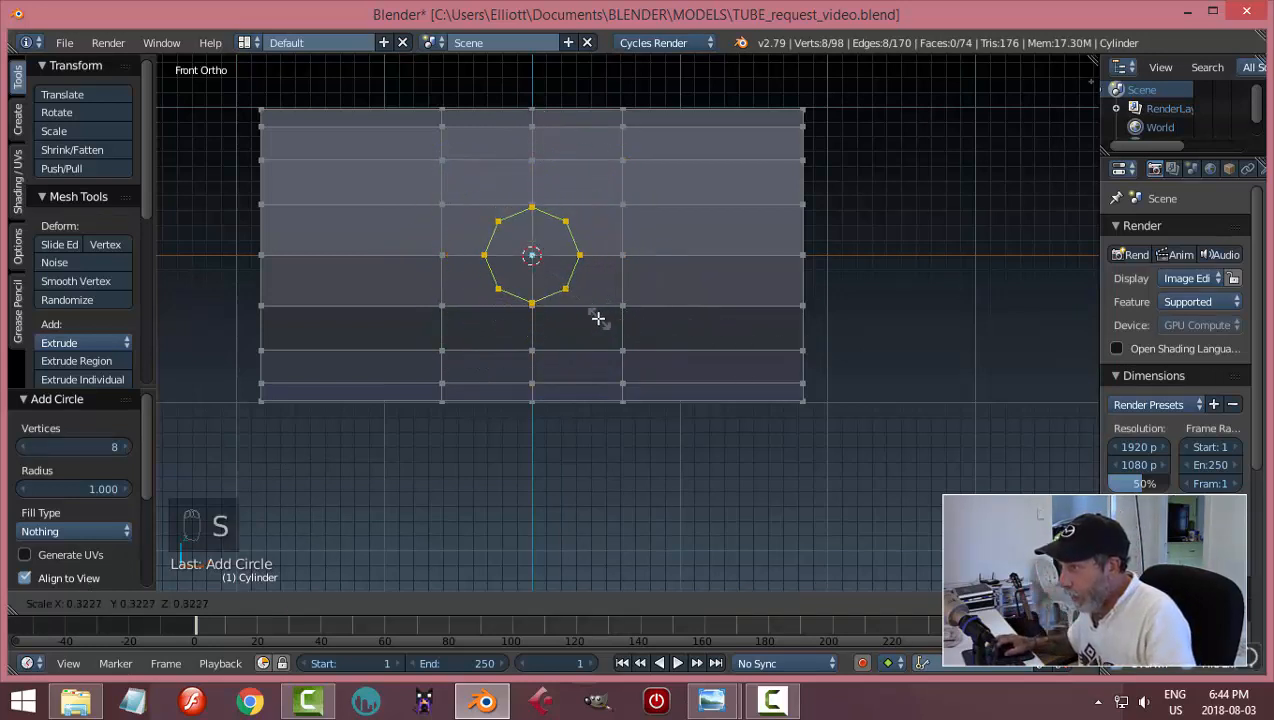
left_click(586, 313)
scroll(593, 272, "up", 3)
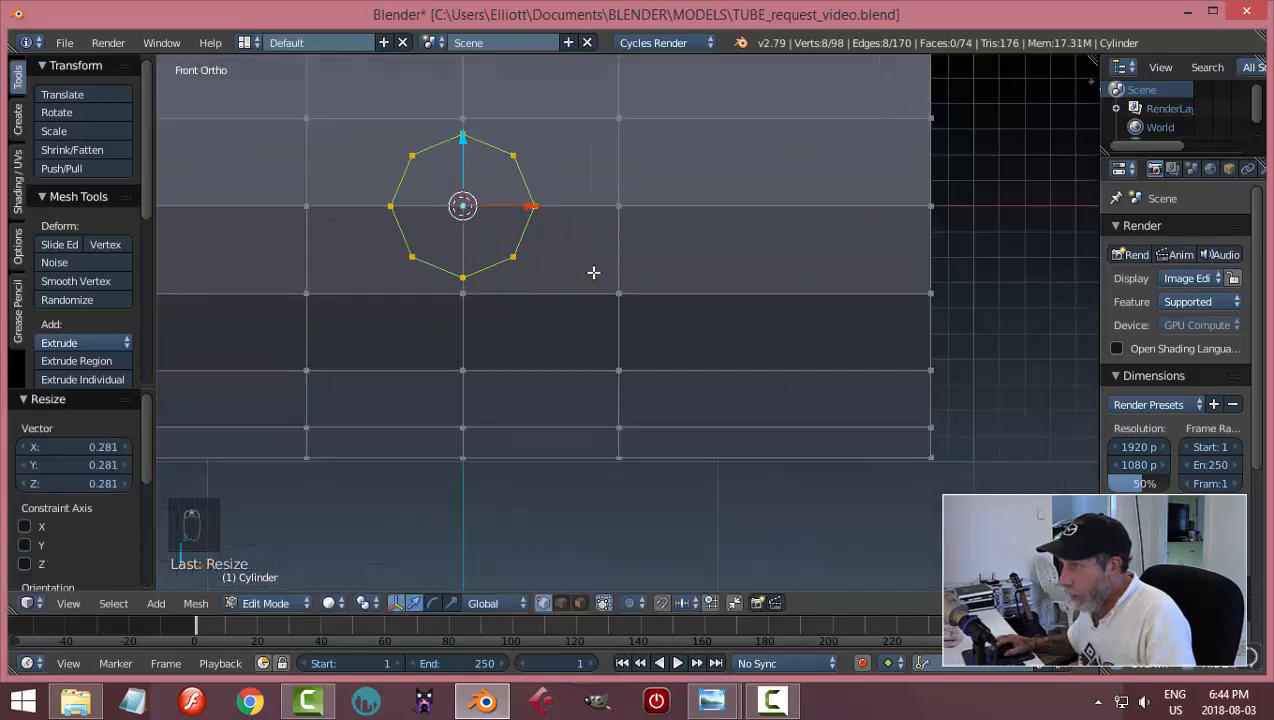
- Scale the circle up slightly by about 1.068 and clear the selection
middle_click_drag(586, 259, 606, 259, "shift")
key("s")
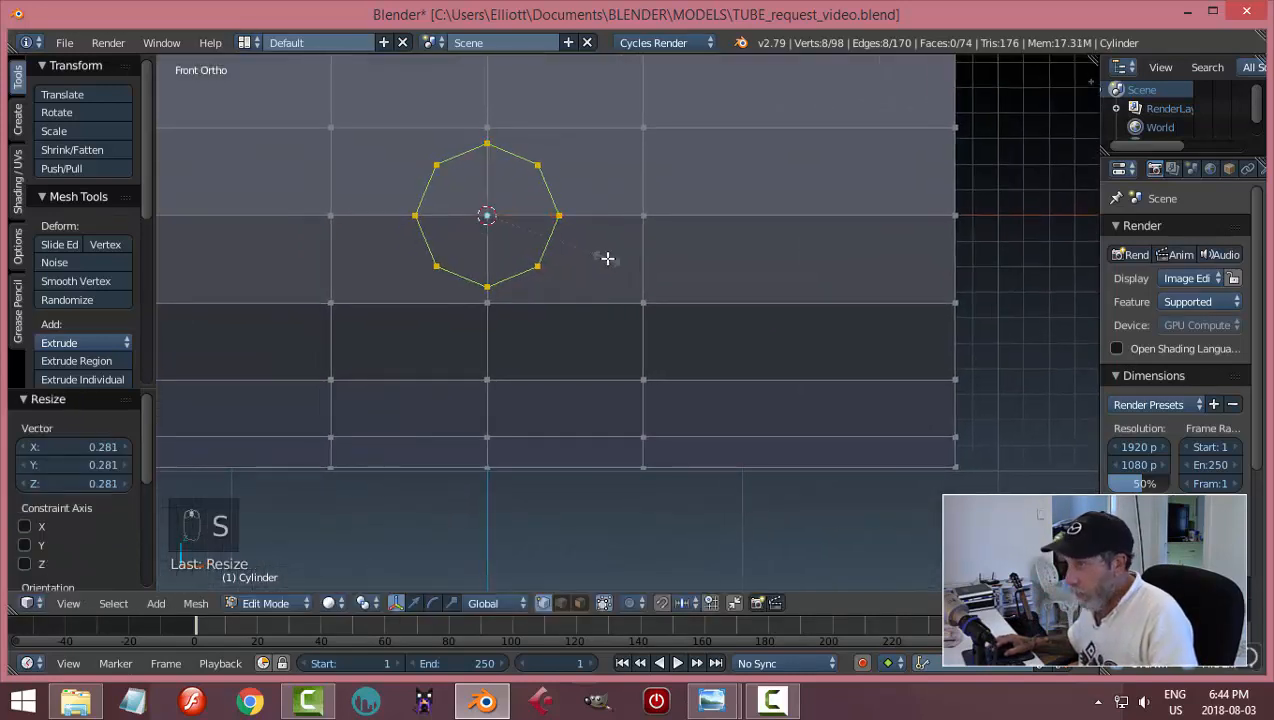
left_click(615, 262)
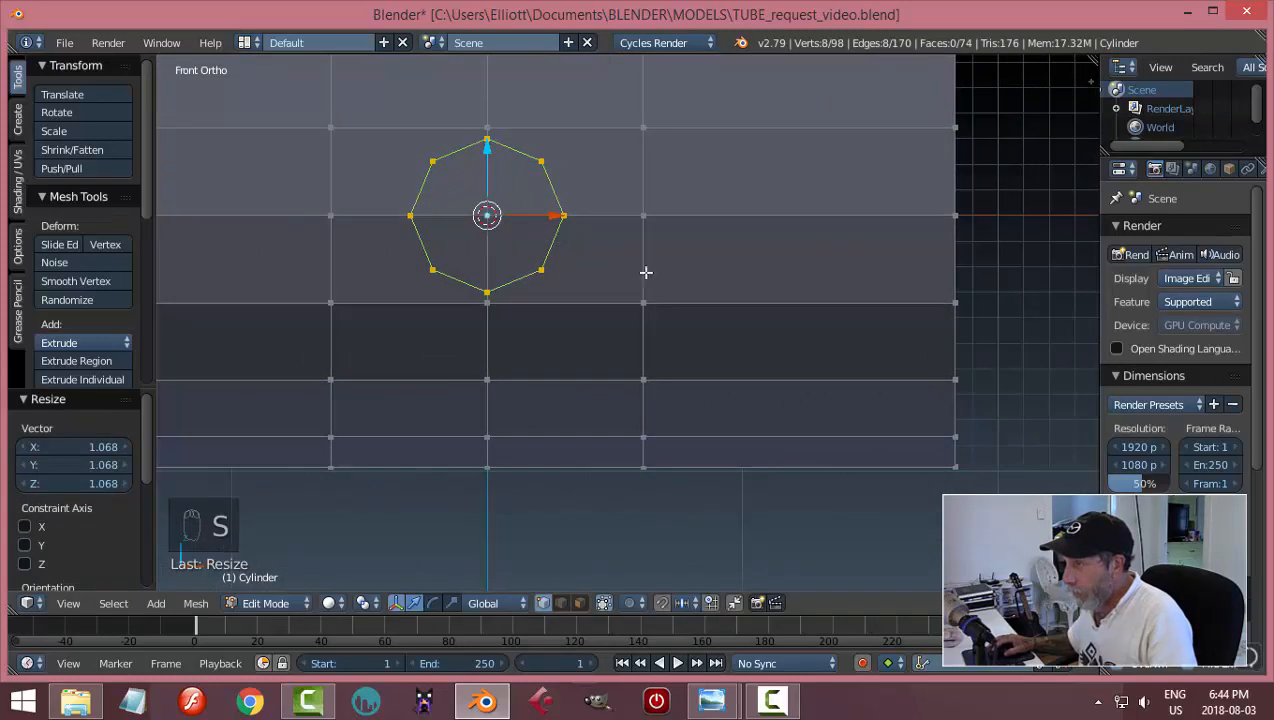
key("a")
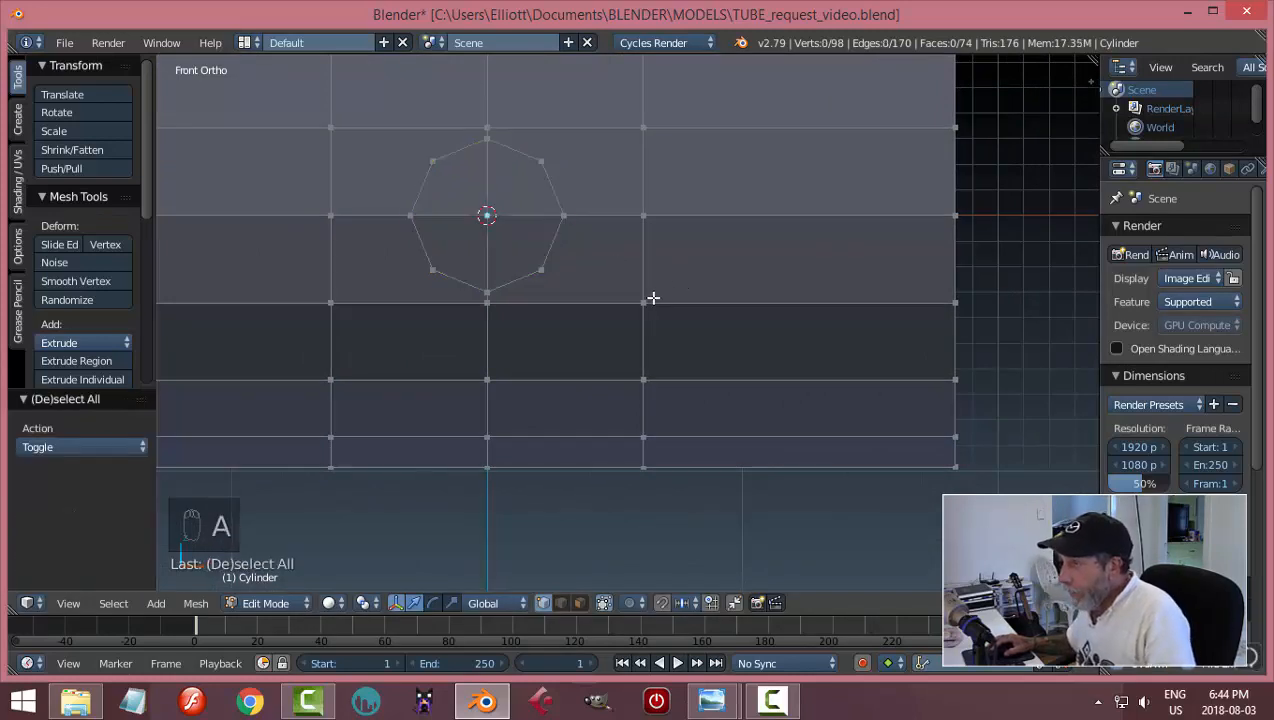
- Add a vertical loop cut just outside each side of the circle, then clear the selection
key("ctrl+r")
left_click(612, 226)
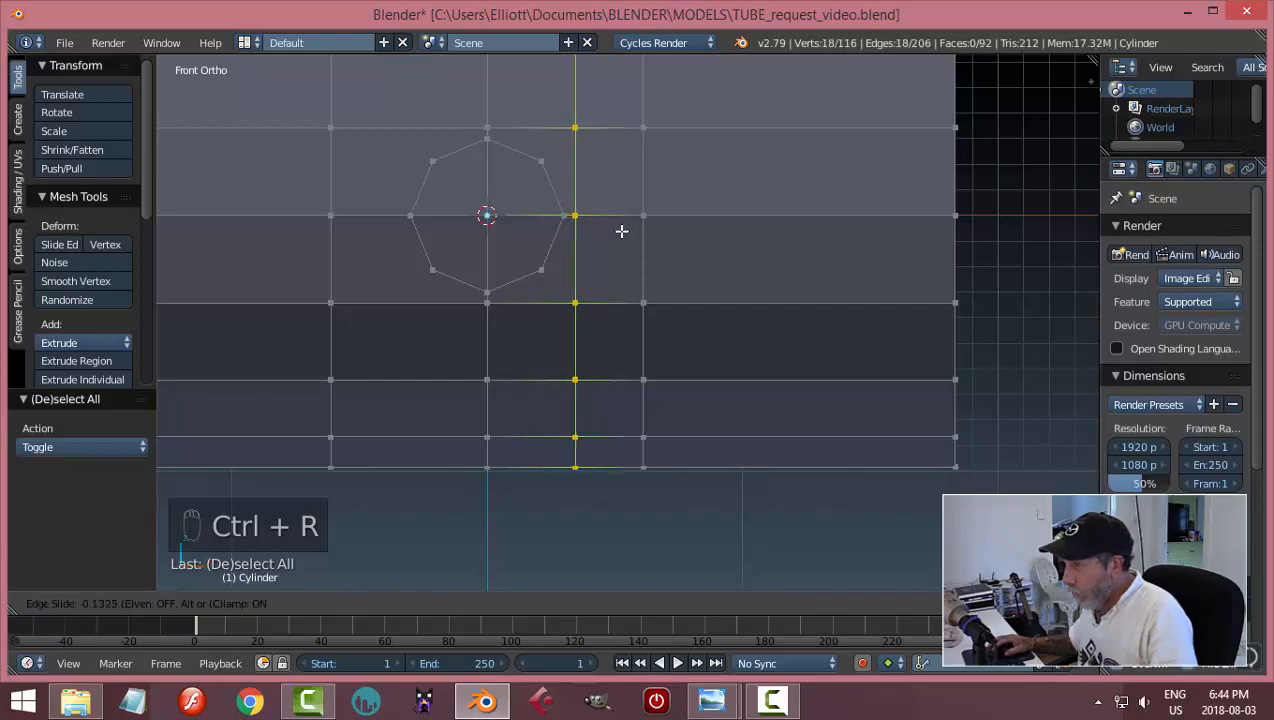
left_click(620, 235)
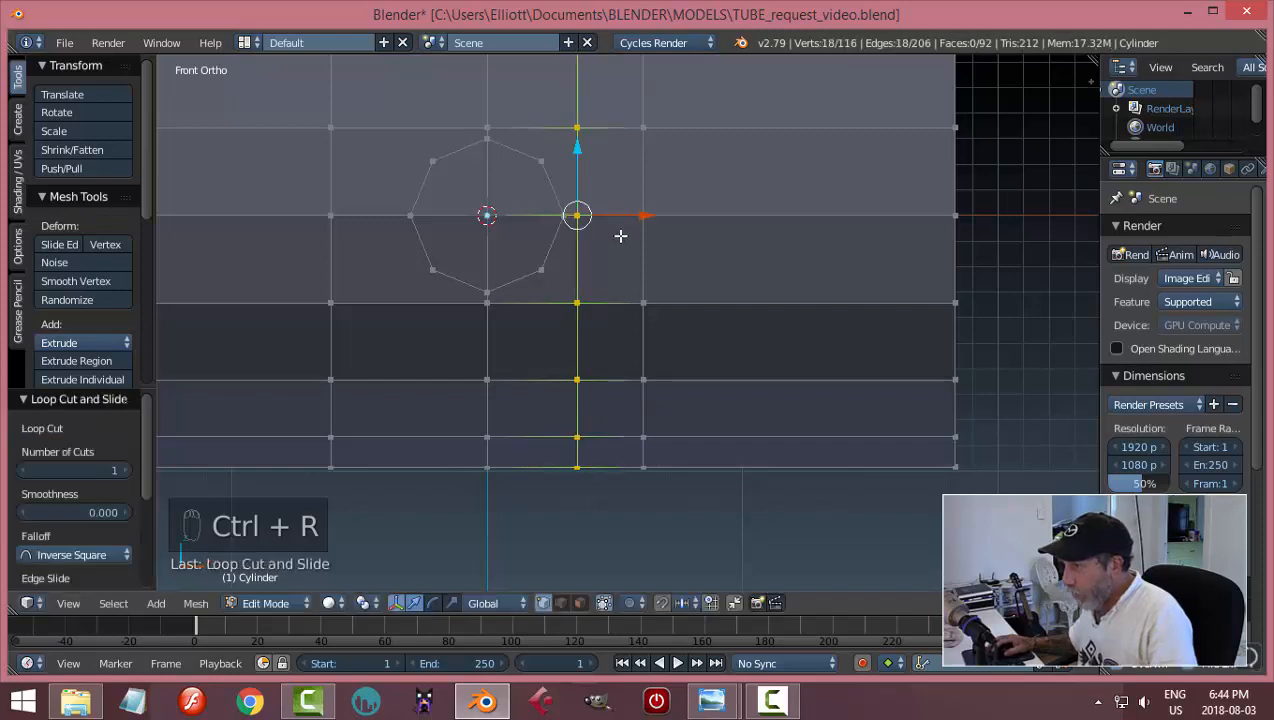
key("ctrl+r")
left_click(392, 214)
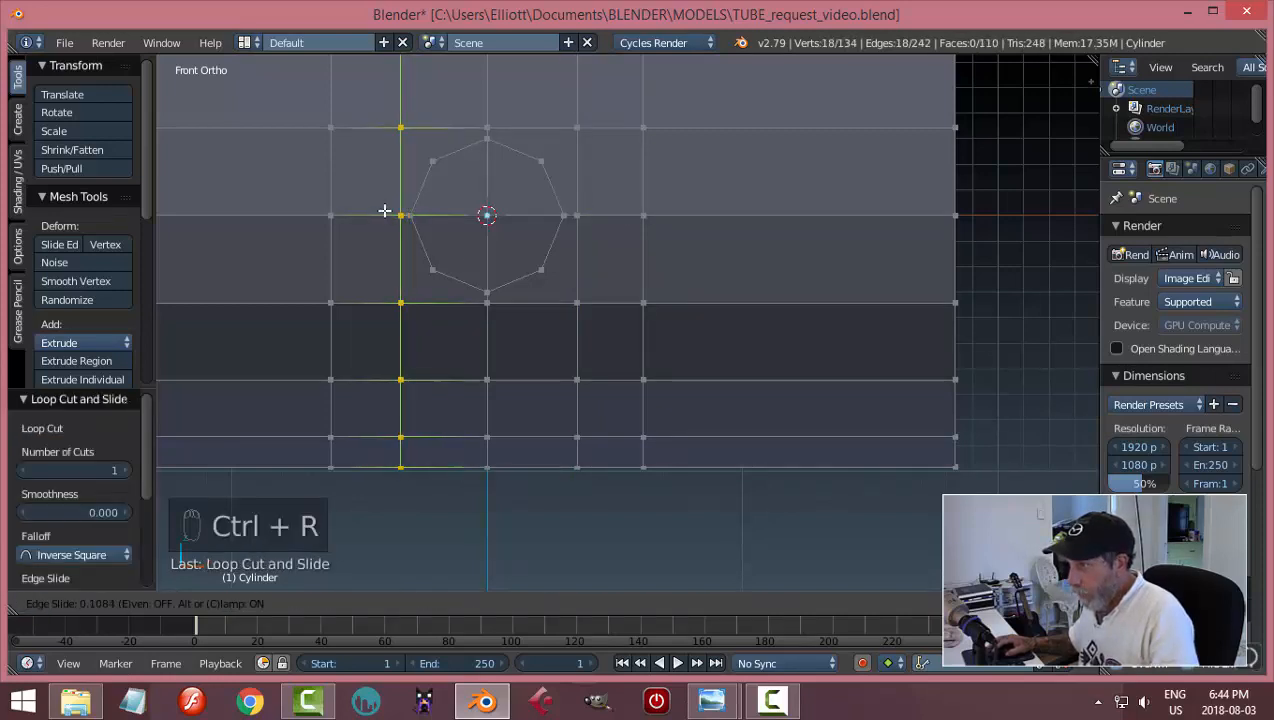
left_click(383, 209)
key("a")
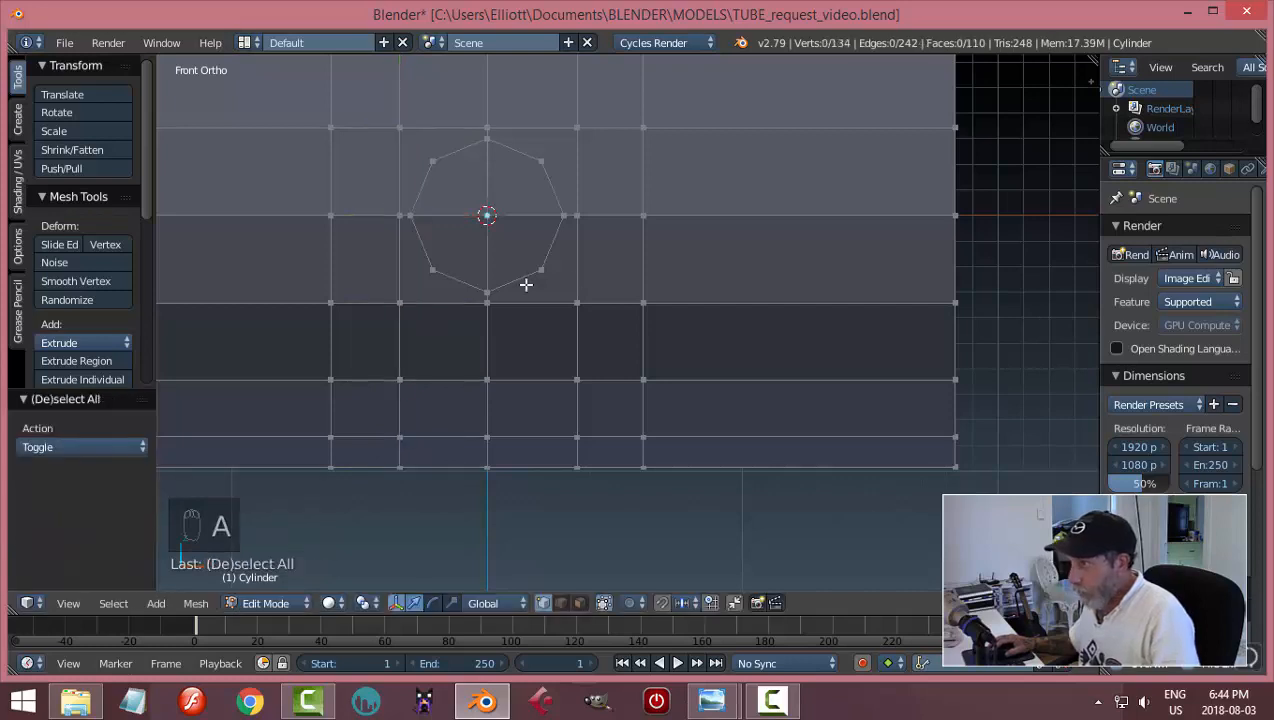
- Knife-cut an octagon into the cylinder's front surface by tracing the circle's eight vertices, closing the cut at its starting vertex
key("k")
left_click(486, 215)
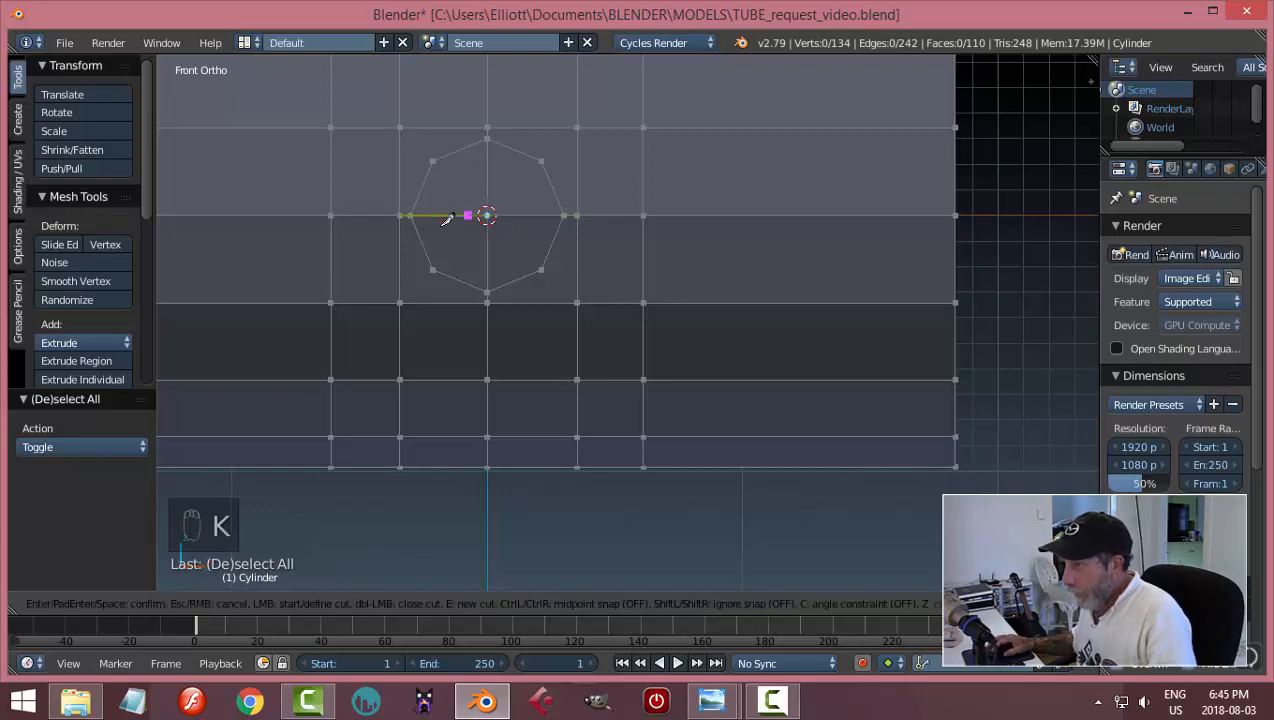
left_click(410, 215)
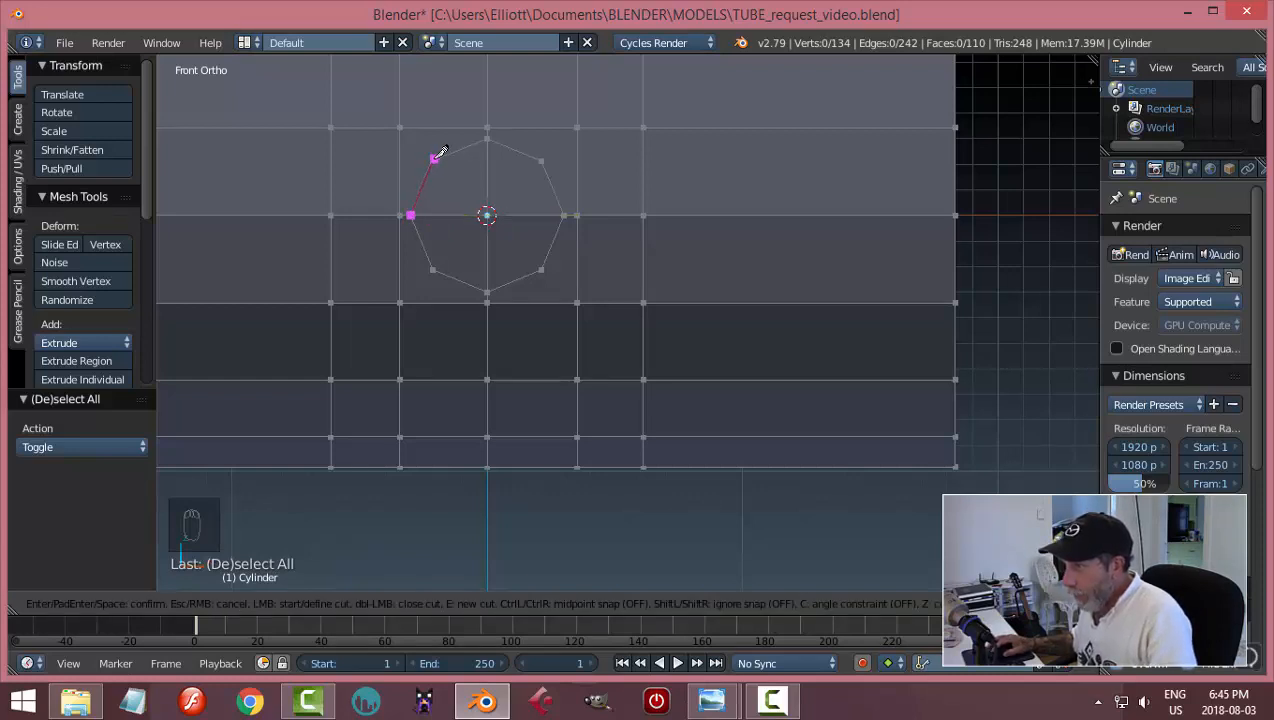
left_click(437, 157)
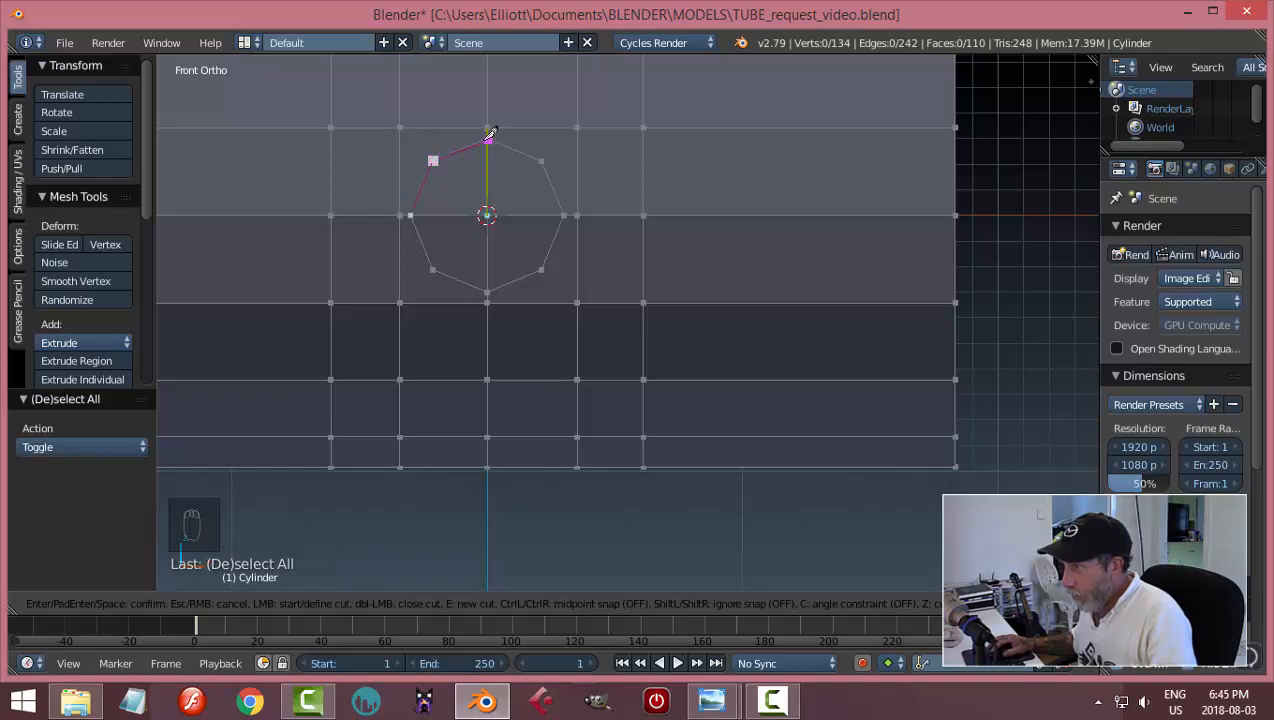
left_click(487, 137)
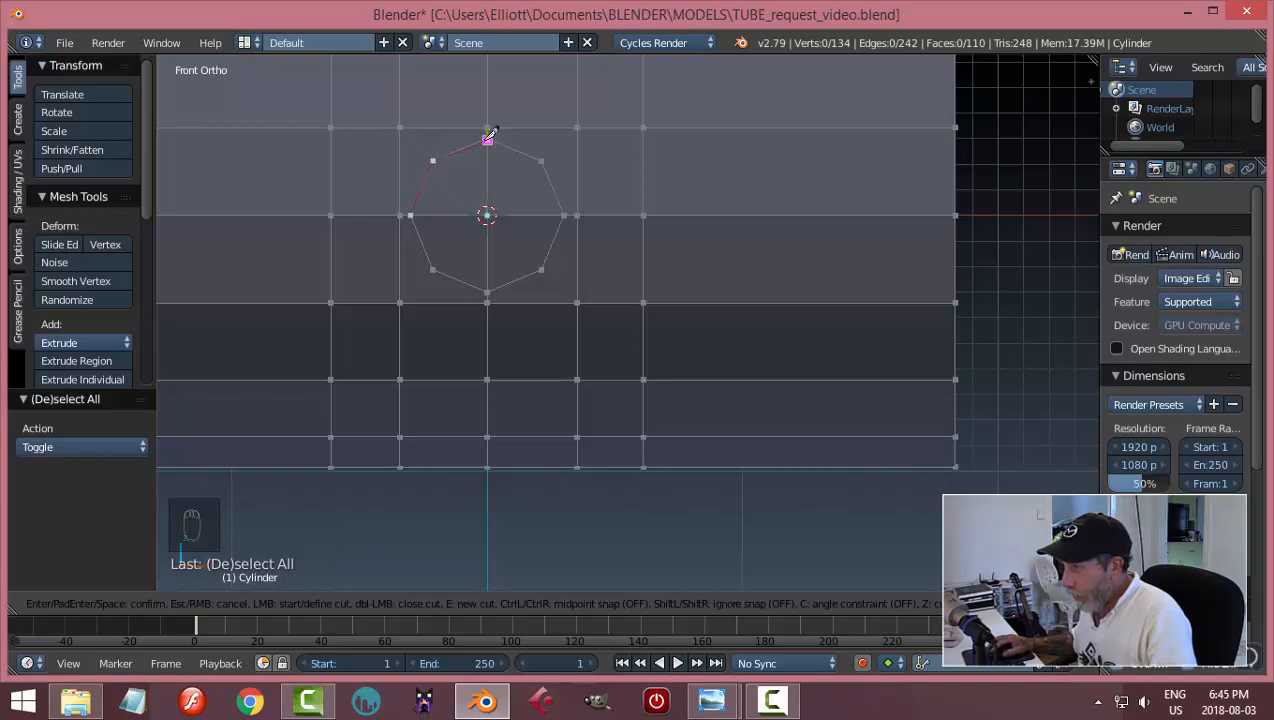
left_click(545, 160)
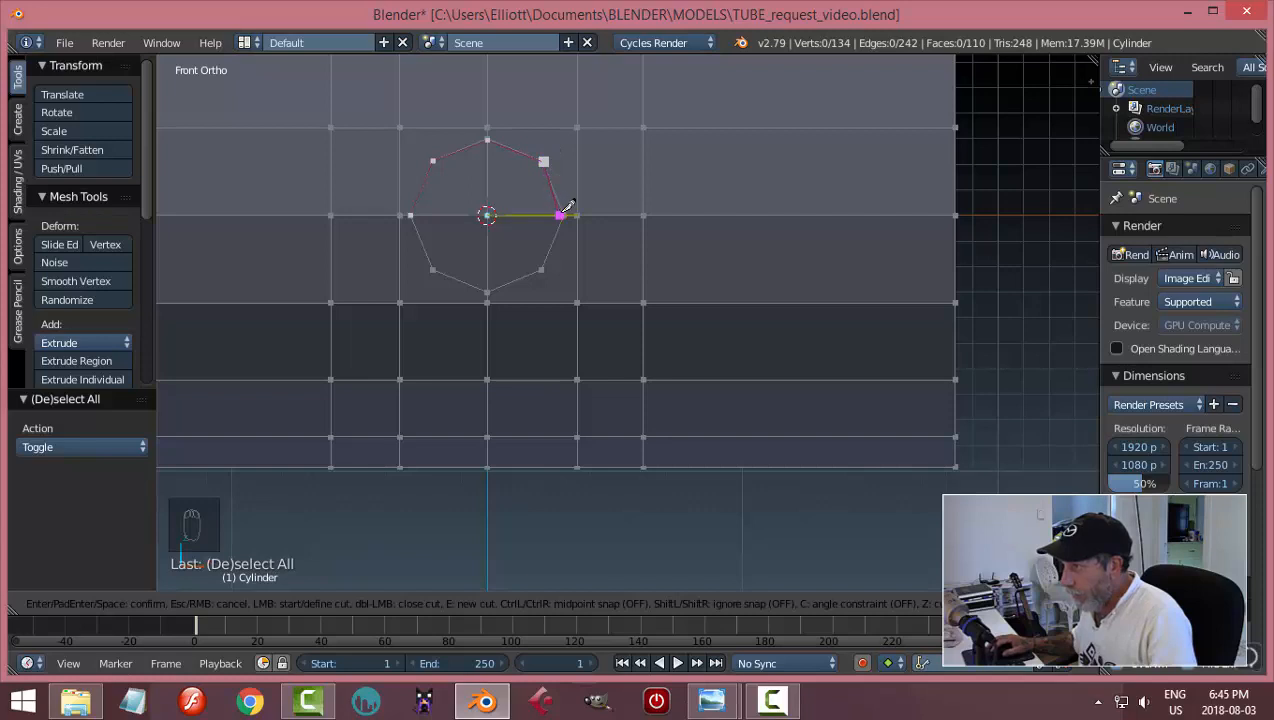
left_click(565, 214)
left_click(542, 267)
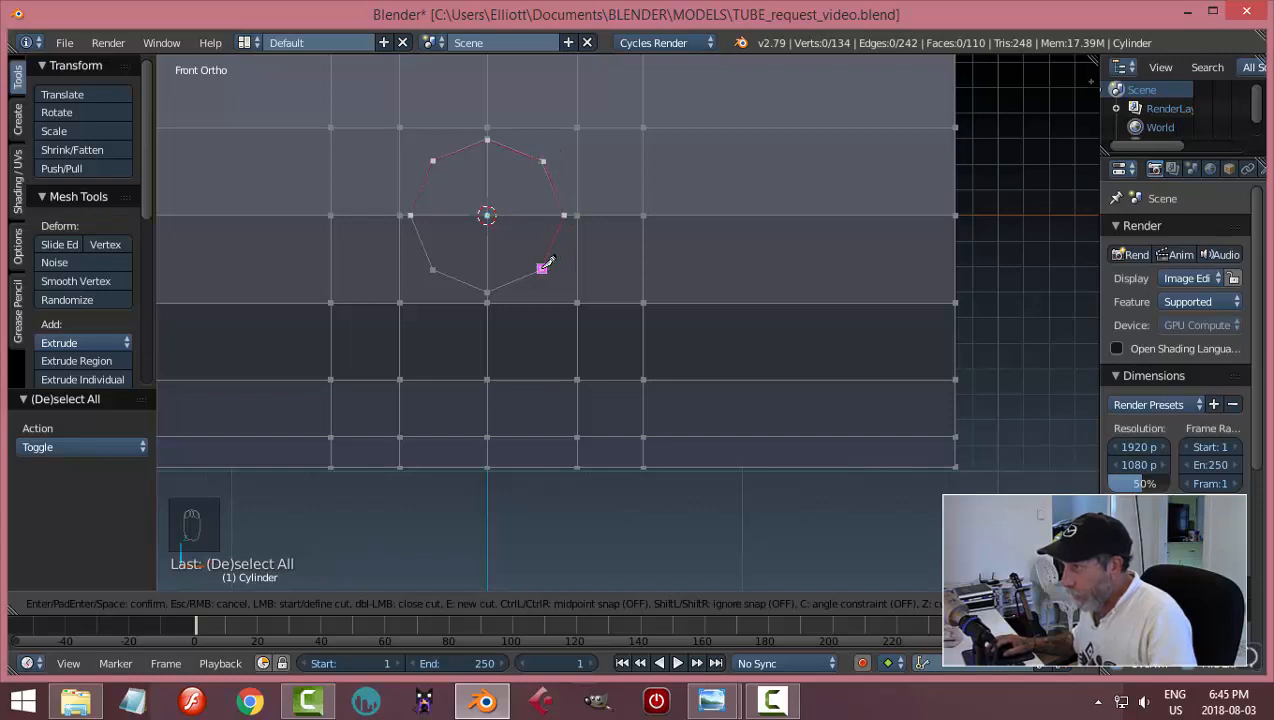
left_click(488, 288)
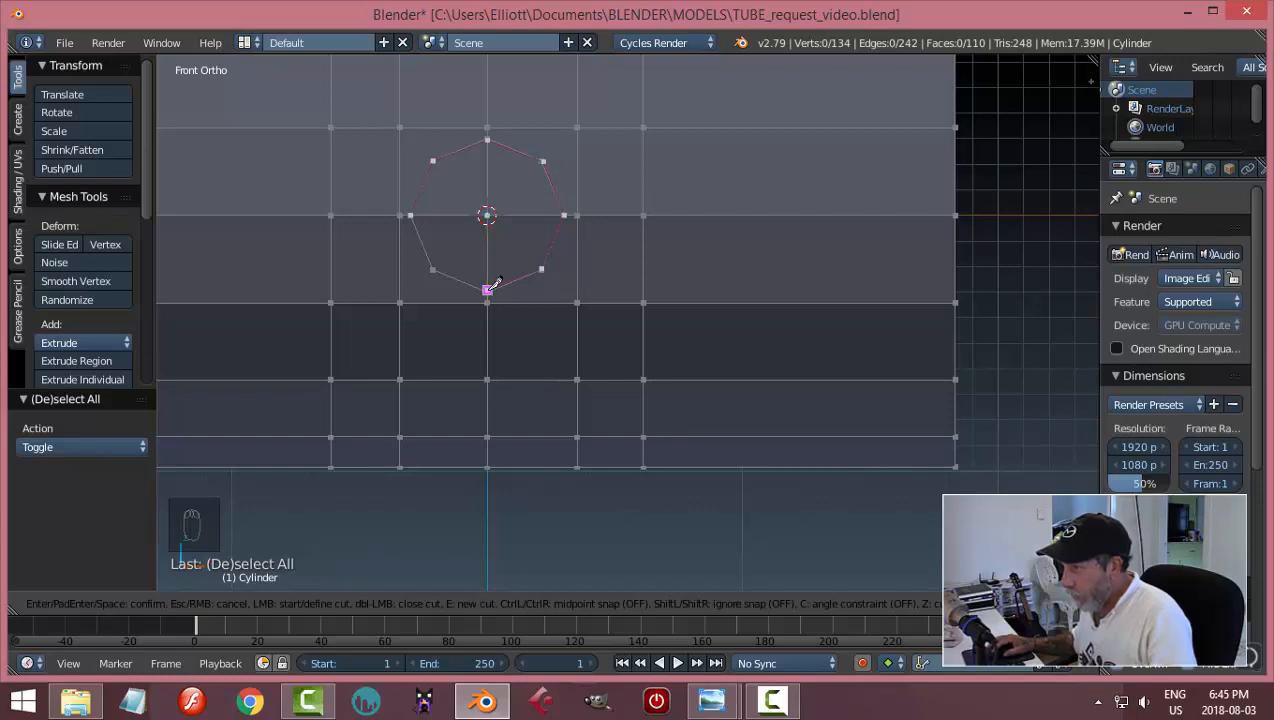
left_click(434, 267)
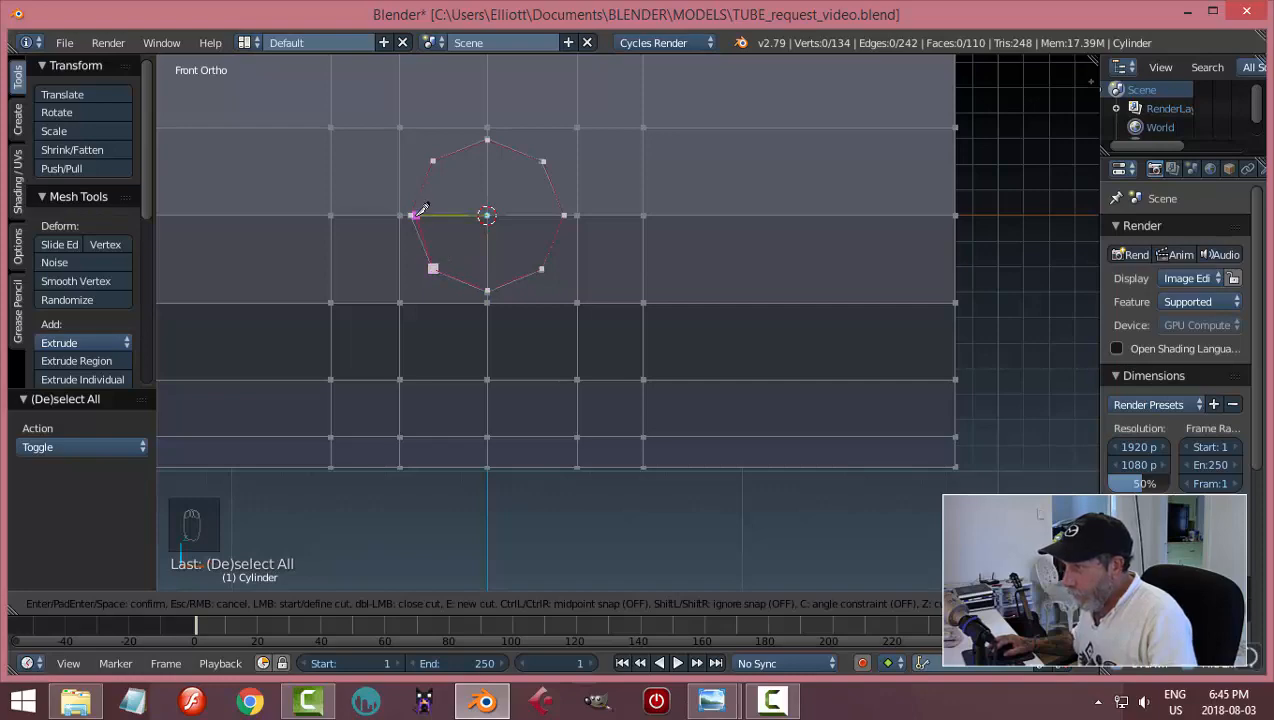
left_click(411, 214)
key("Return")
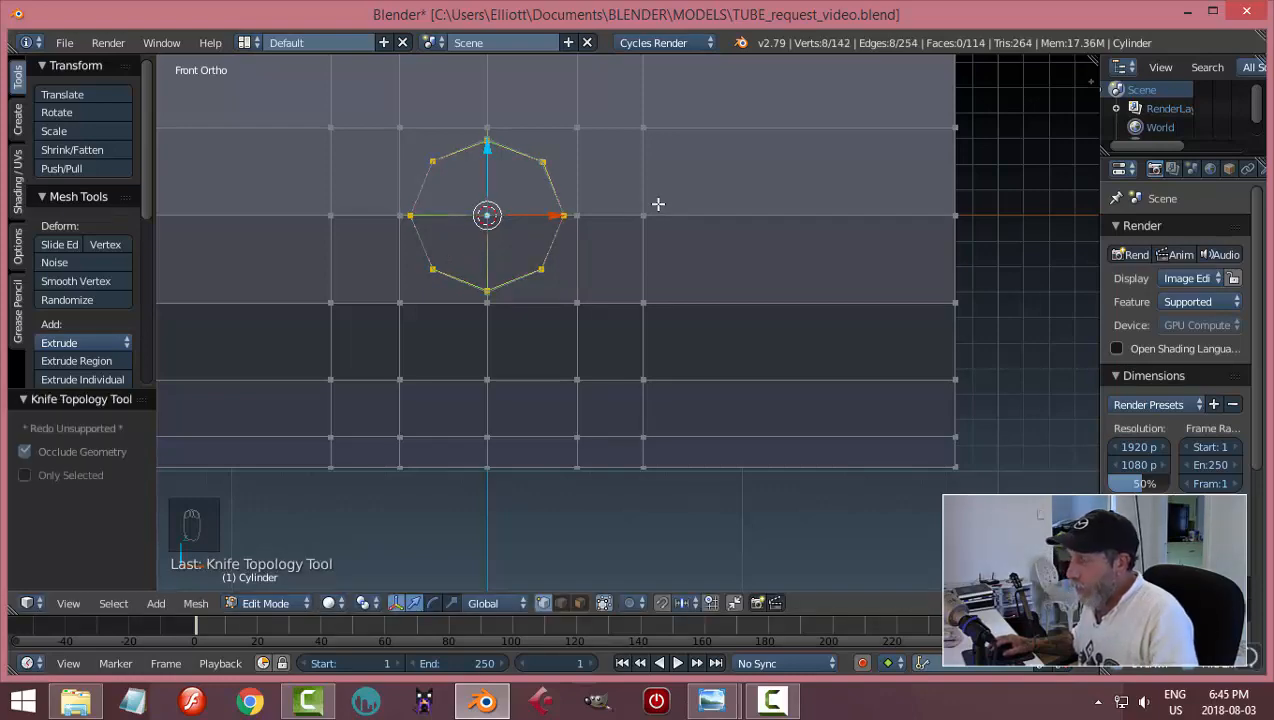
- Select the original floating guide circle as a loop and delete its vertices, keeping the octagon cut into the cylinder
middle_click_drag(658, 204, 474, 180)
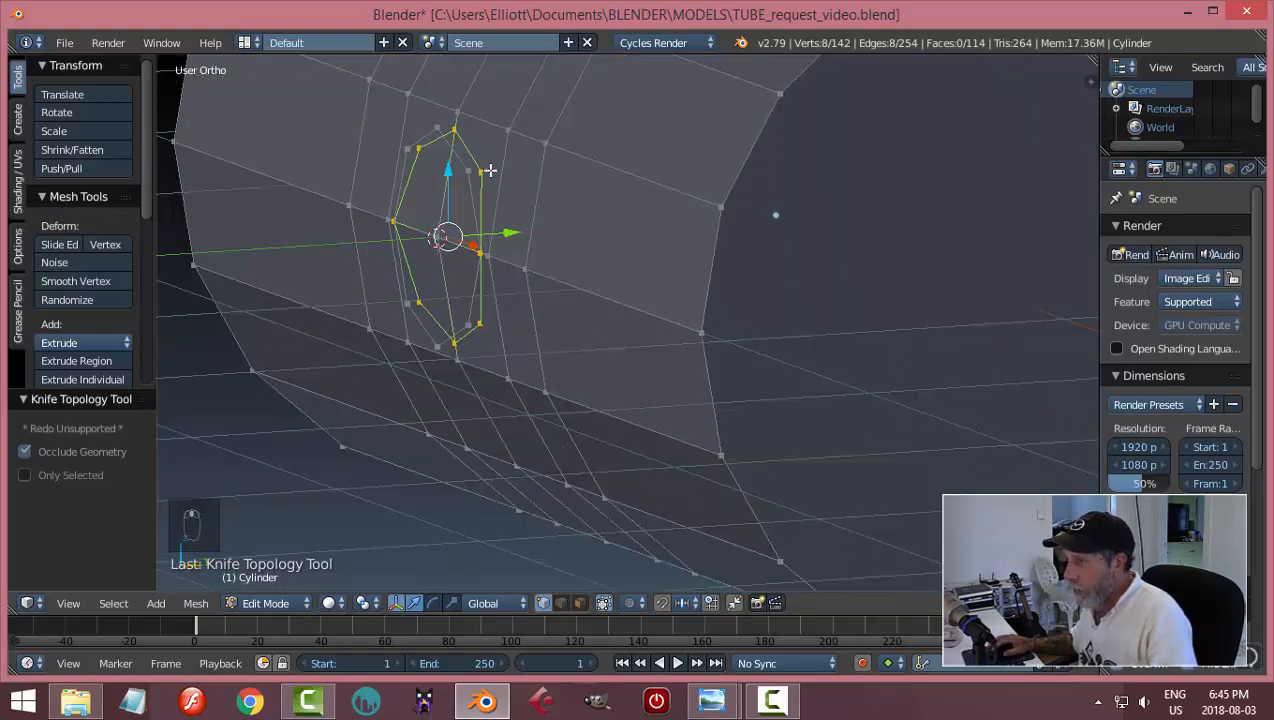
key("a")
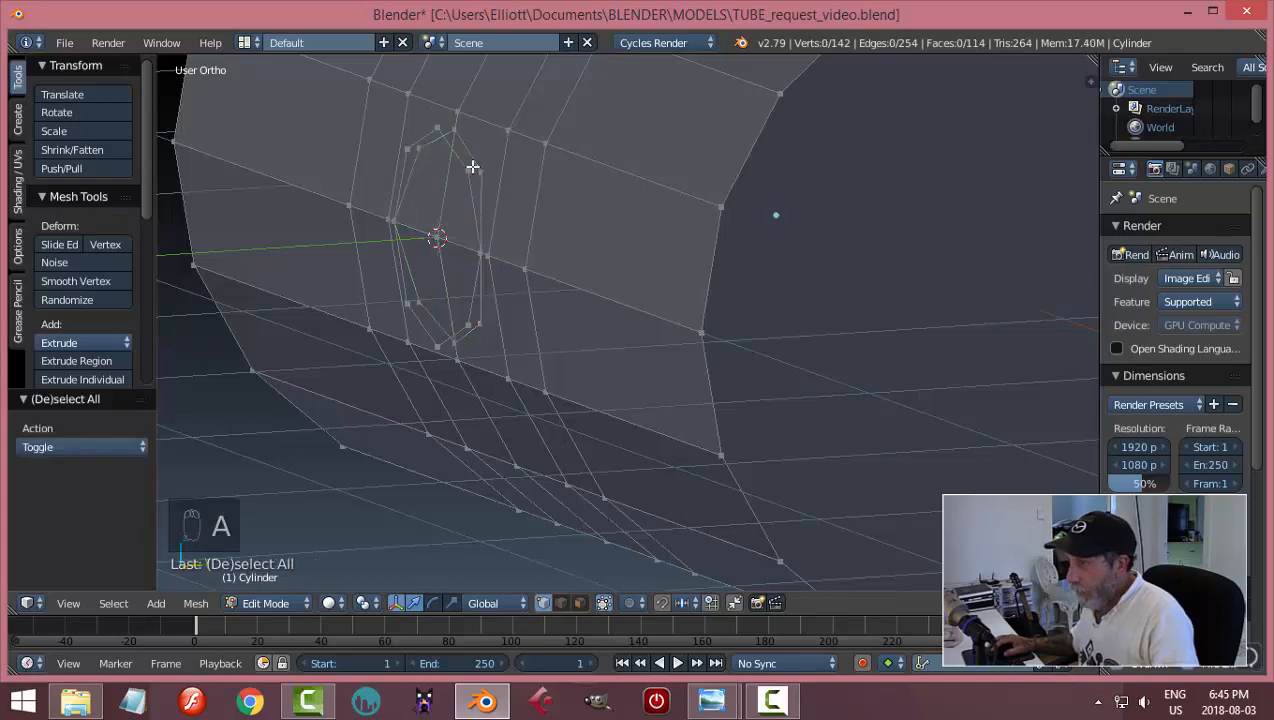
right_click(450, 144, "alt")
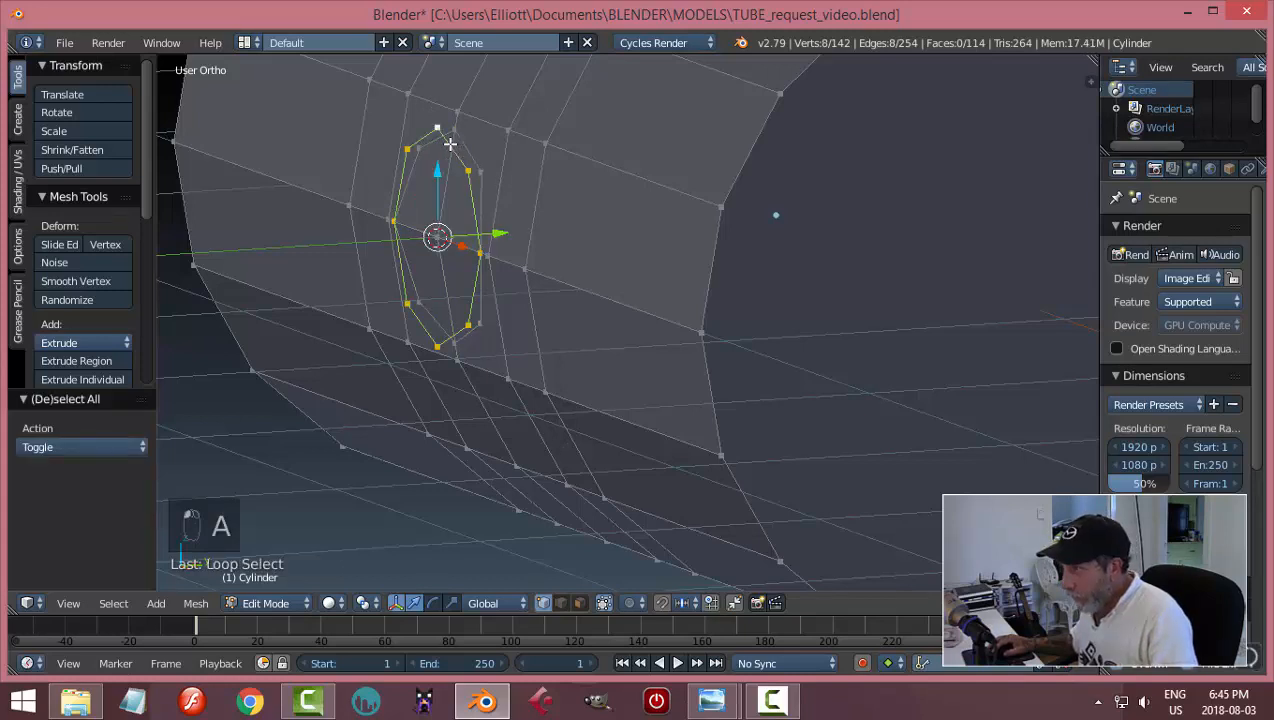
key("x")
left_click(620, 191)
middle_click_drag(575, 216, 691, 236)
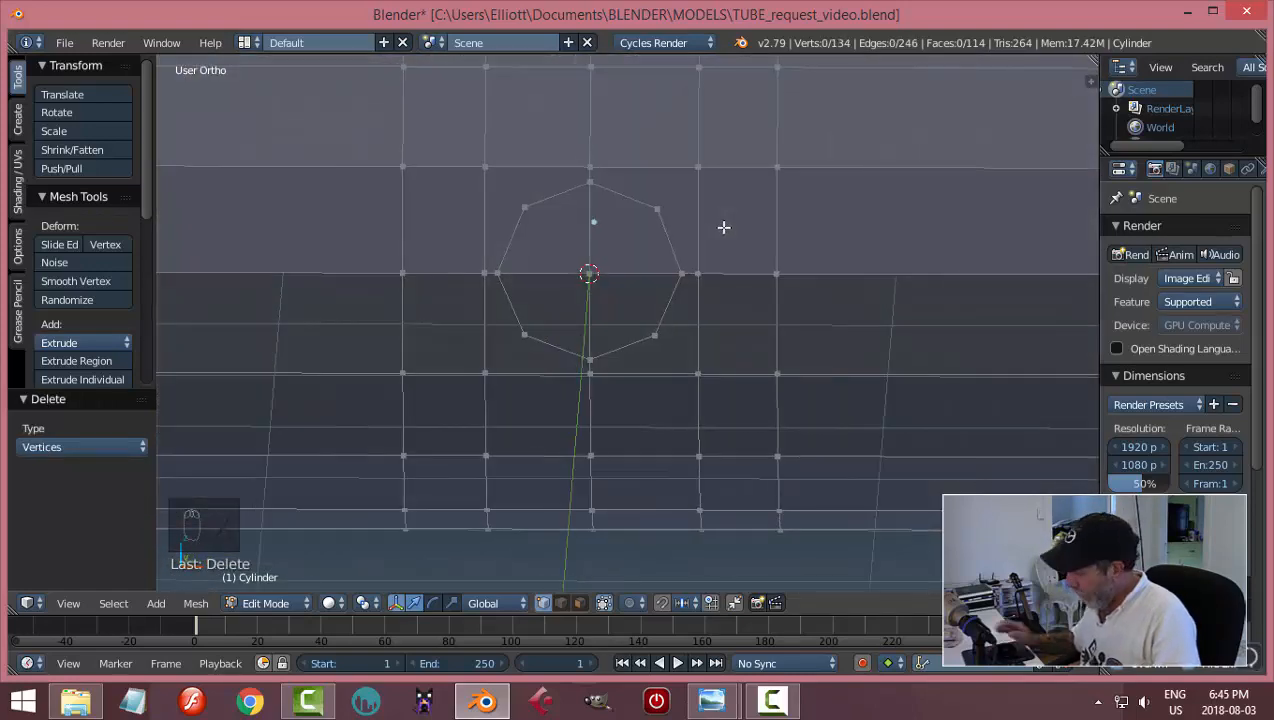
- In front view and face select mode, select the four faces inside the octagon and delete them as faces
key("KP_1")
key("ctrl+Tab")
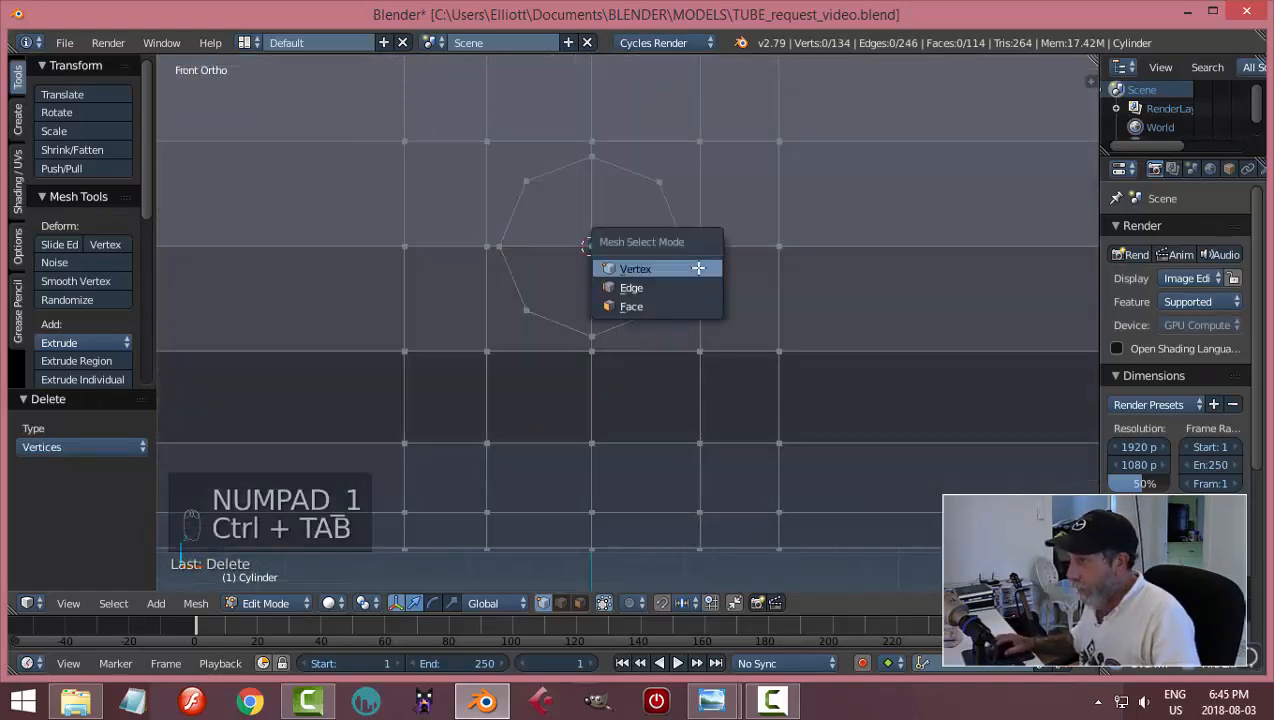
left_click(681, 300)
right_click(567, 214)
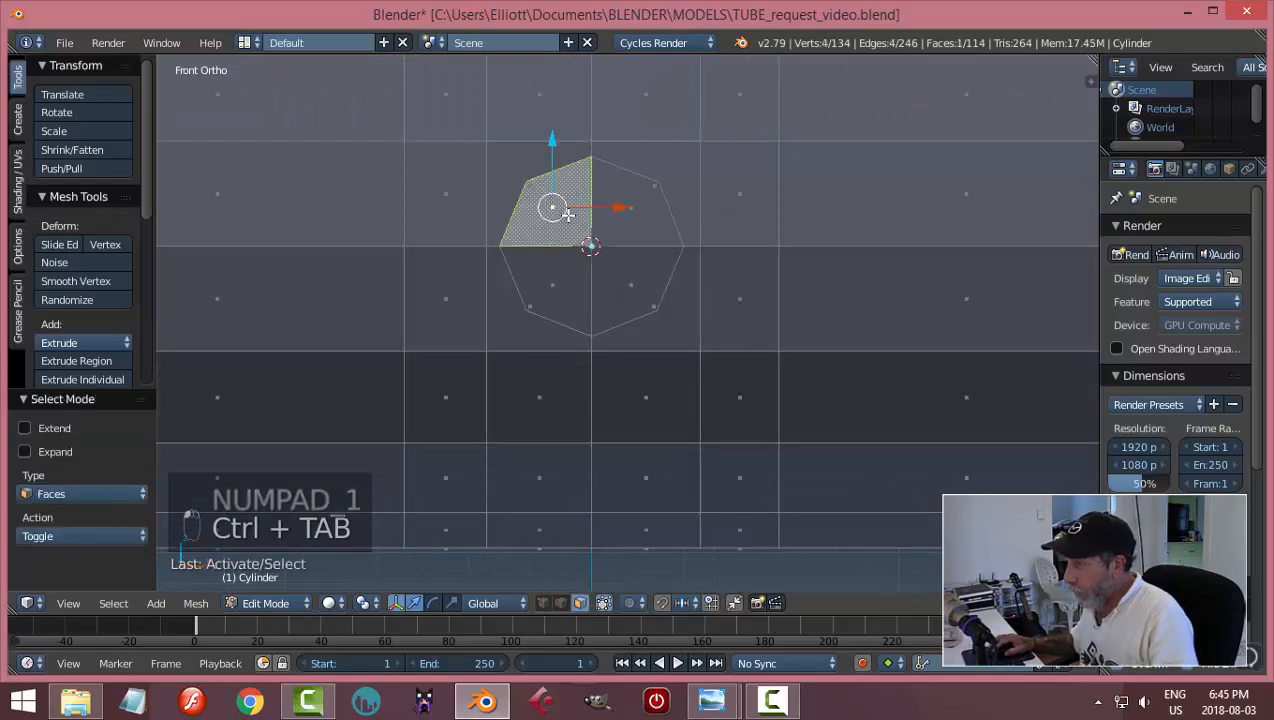
right_click(654, 213, "shift")
right_click(631, 284, "shift")
right_click(563, 279, "shift")
key("x")
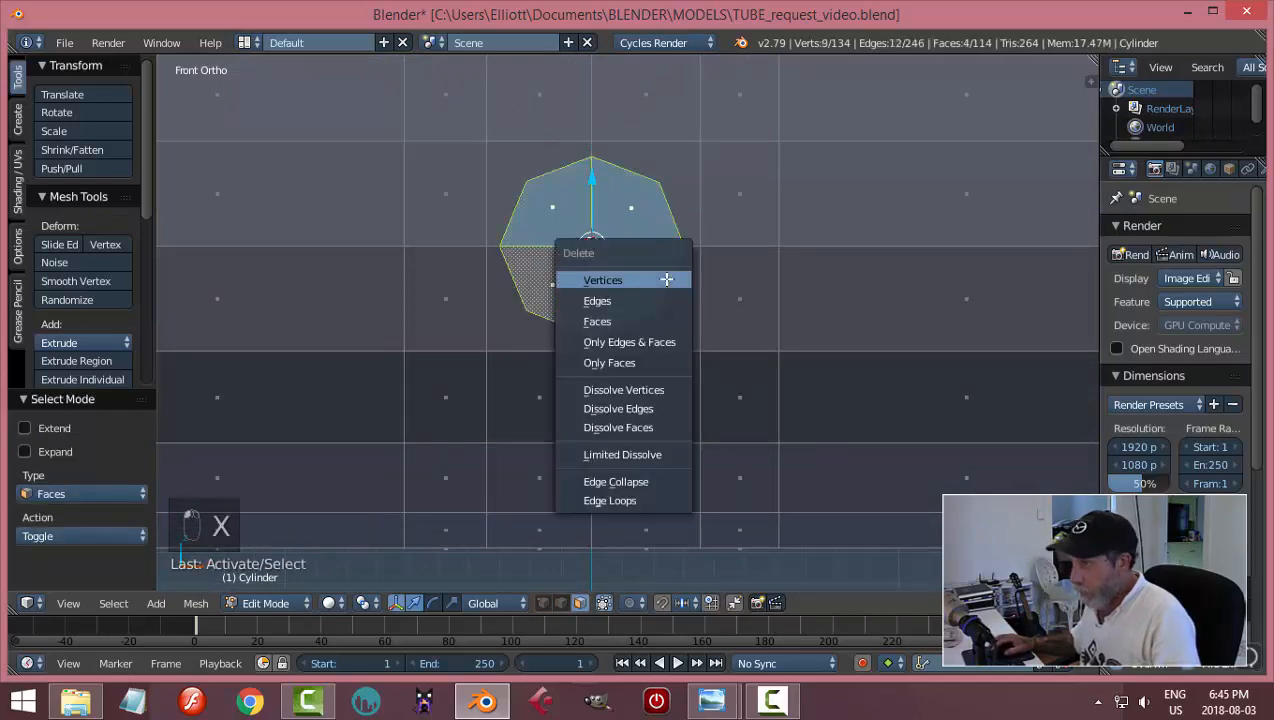
left_click(643, 320)
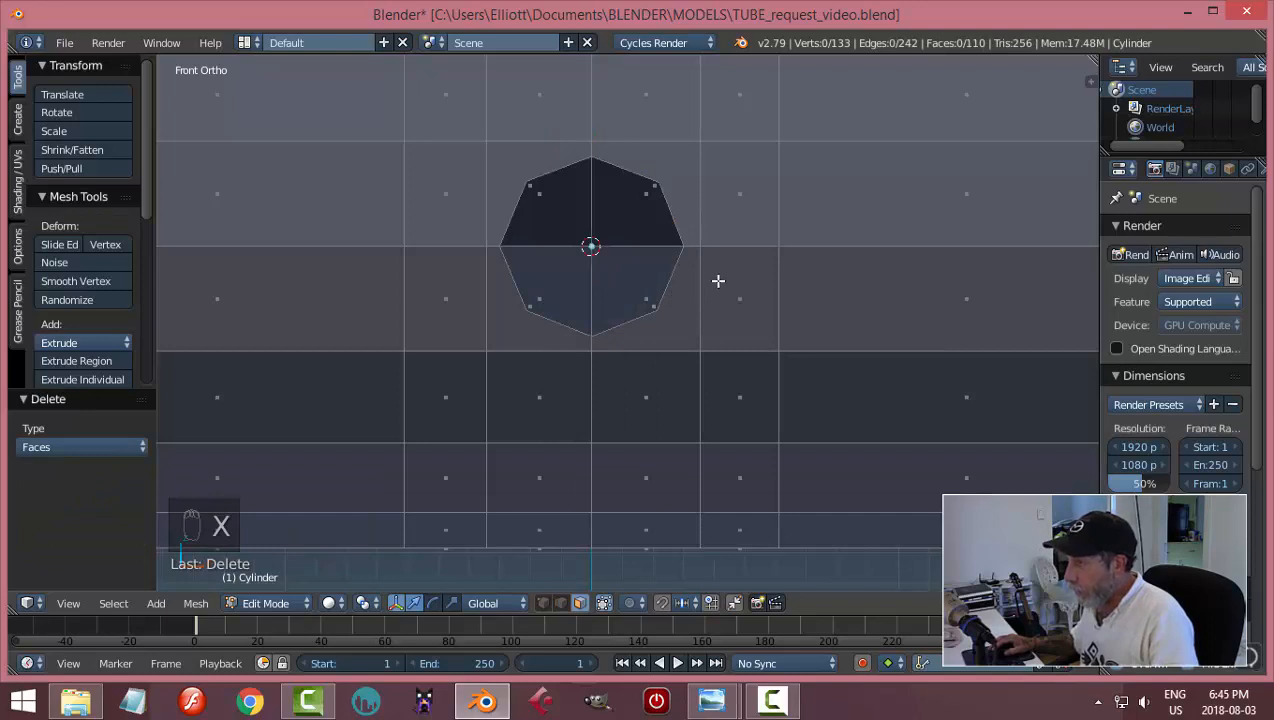
- Switch to vertex select mode and connect the hole's upper-right vertex to the surrounding grid corner with an edge
key("ctrl+Tab")
left_click(697, 200)
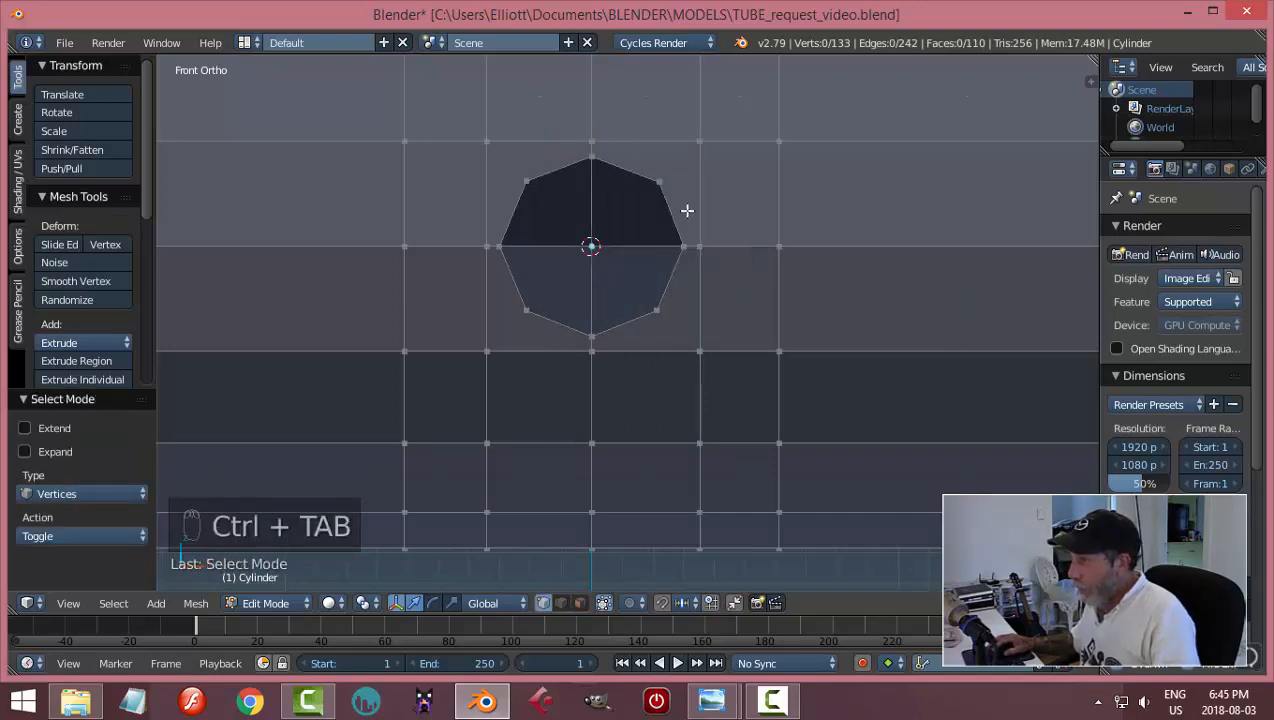
right_click(662, 180)
right_click(699, 140, "shift")
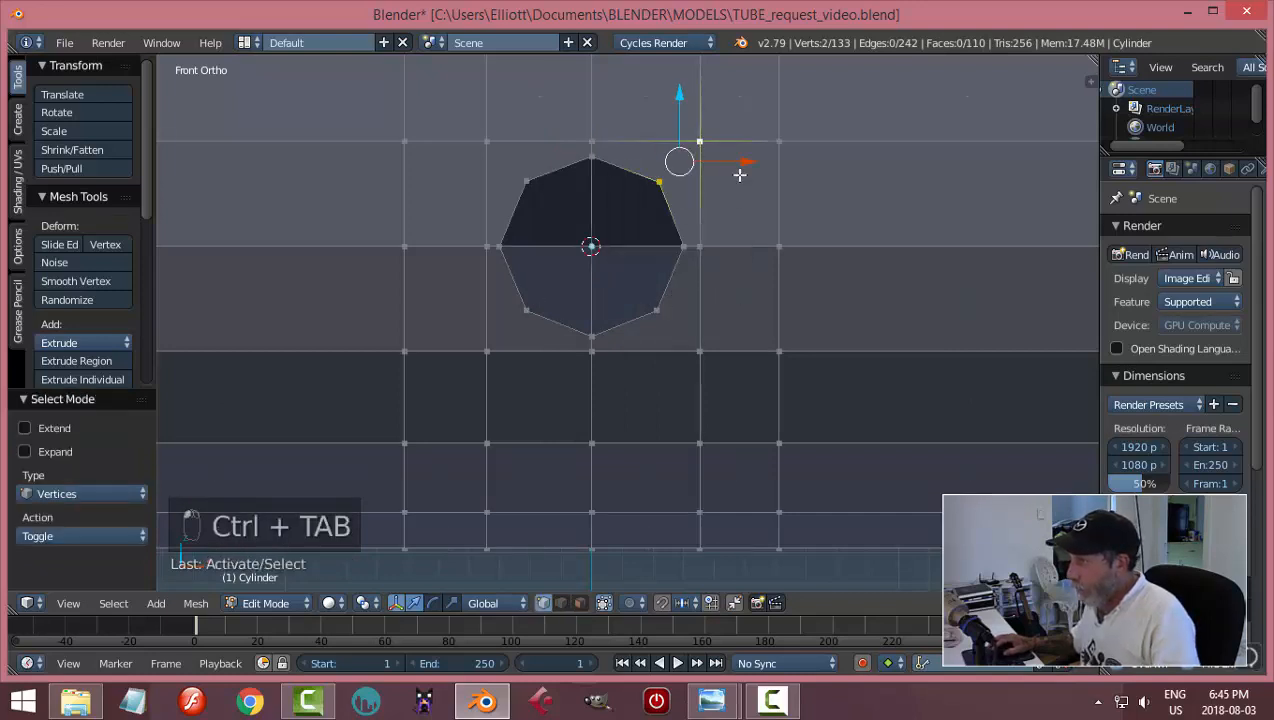
key("j")
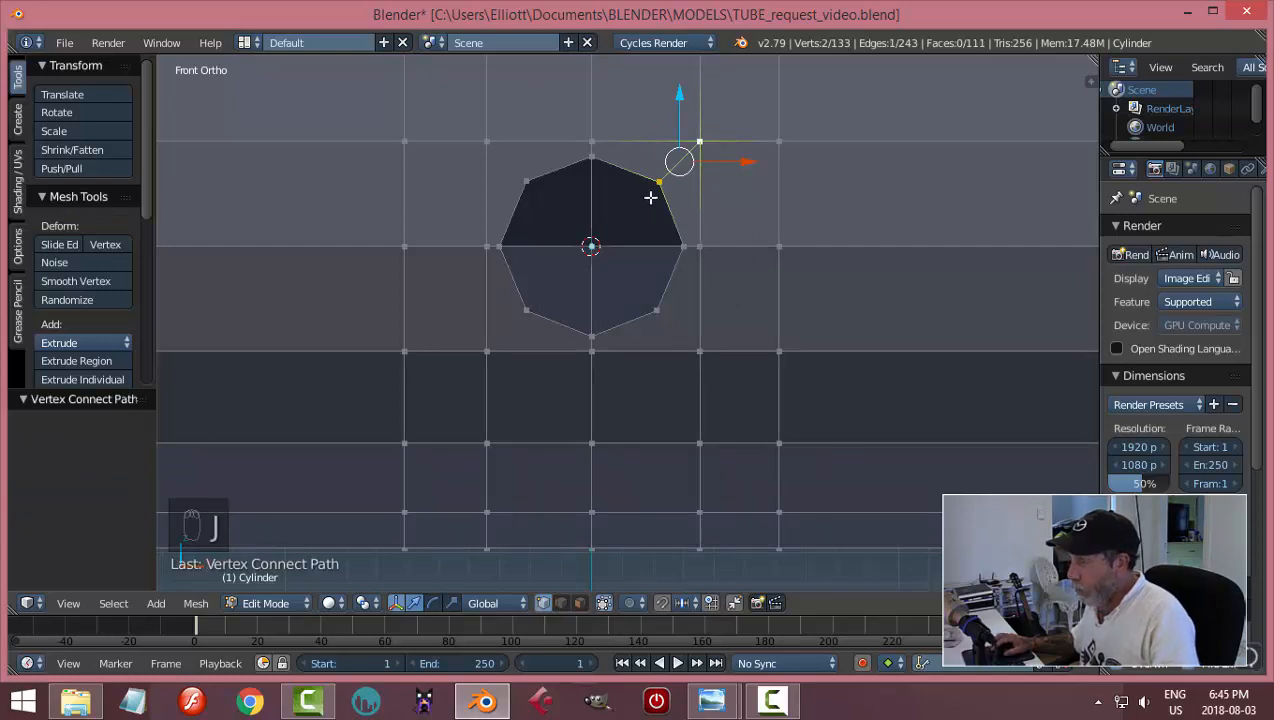
- Hide the 3D manipulator and connect the hole's lower-right vertex to the surrounding grid corner with an edge
right_click(680, 246)
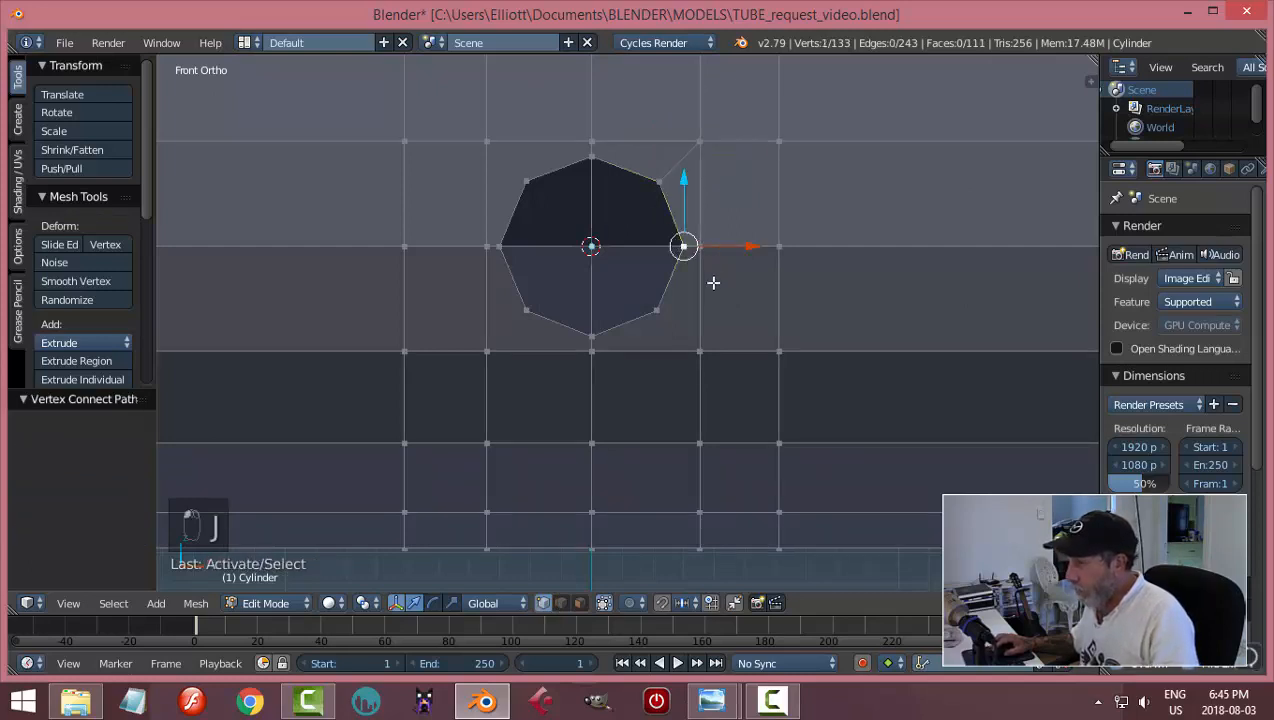
left_click(396, 604)
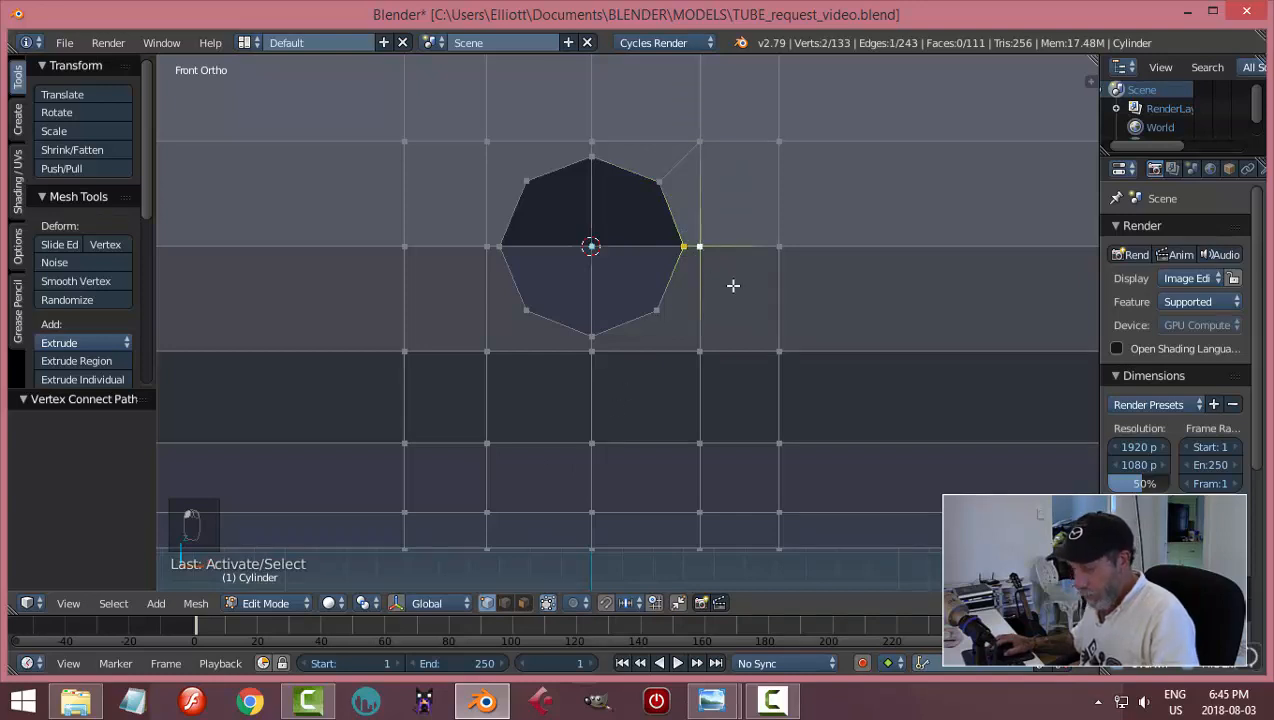
key("j")
right_click(659, 320)
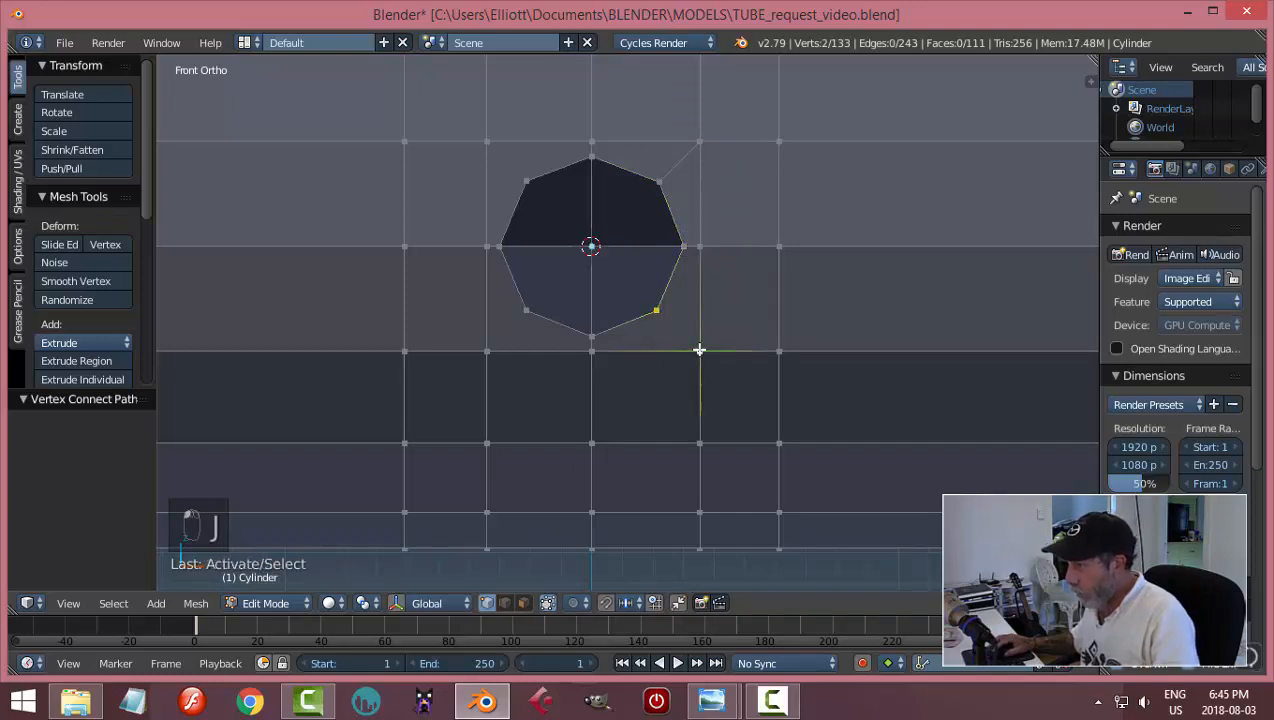
key("j")
right_click(596, 346)
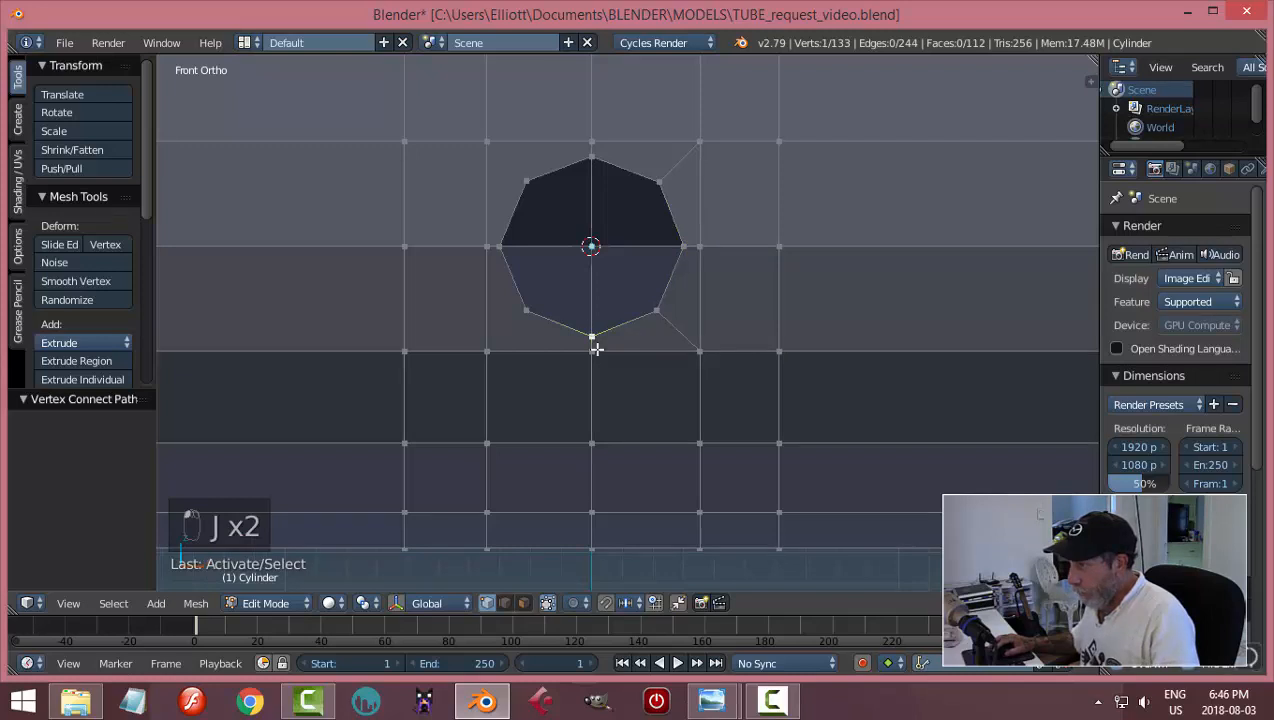
key("j")
- Connect the hole's lower-left and upper-left vertices to their surrounding grid corners with edges
right_click(529, 313)
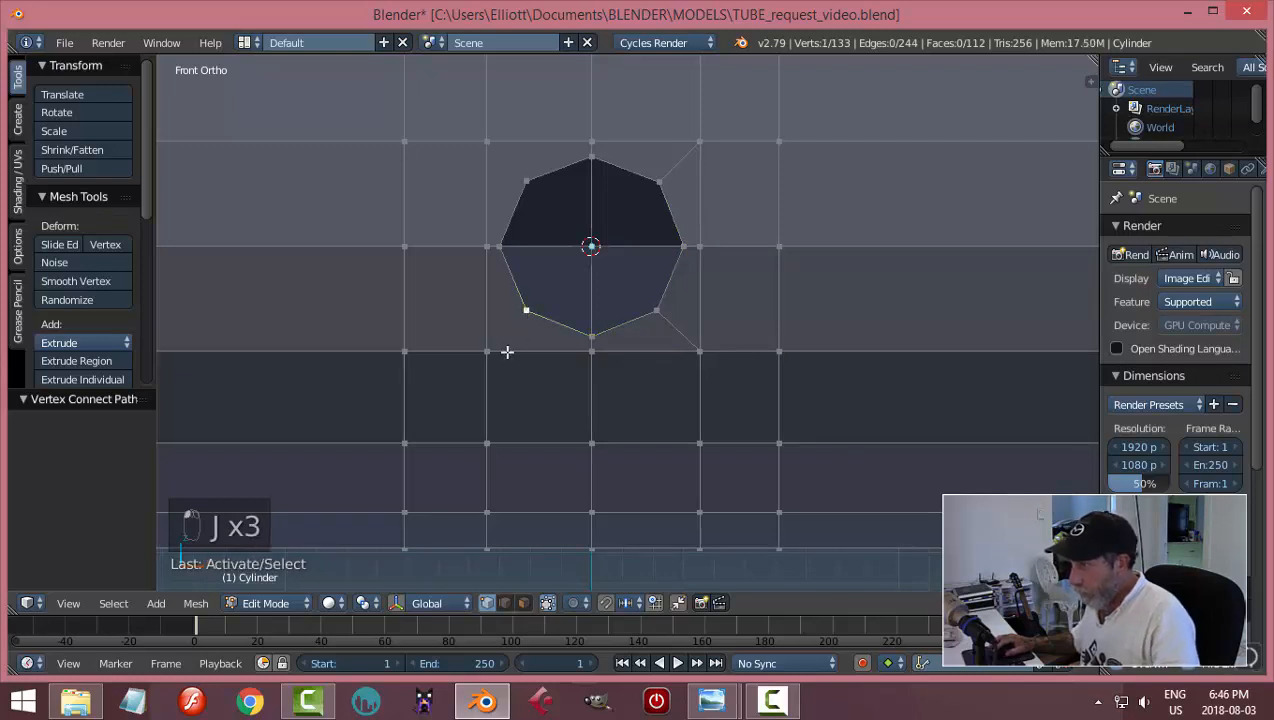
right_click(488, 352, "shift")
key("j")
right_click(500, 247)
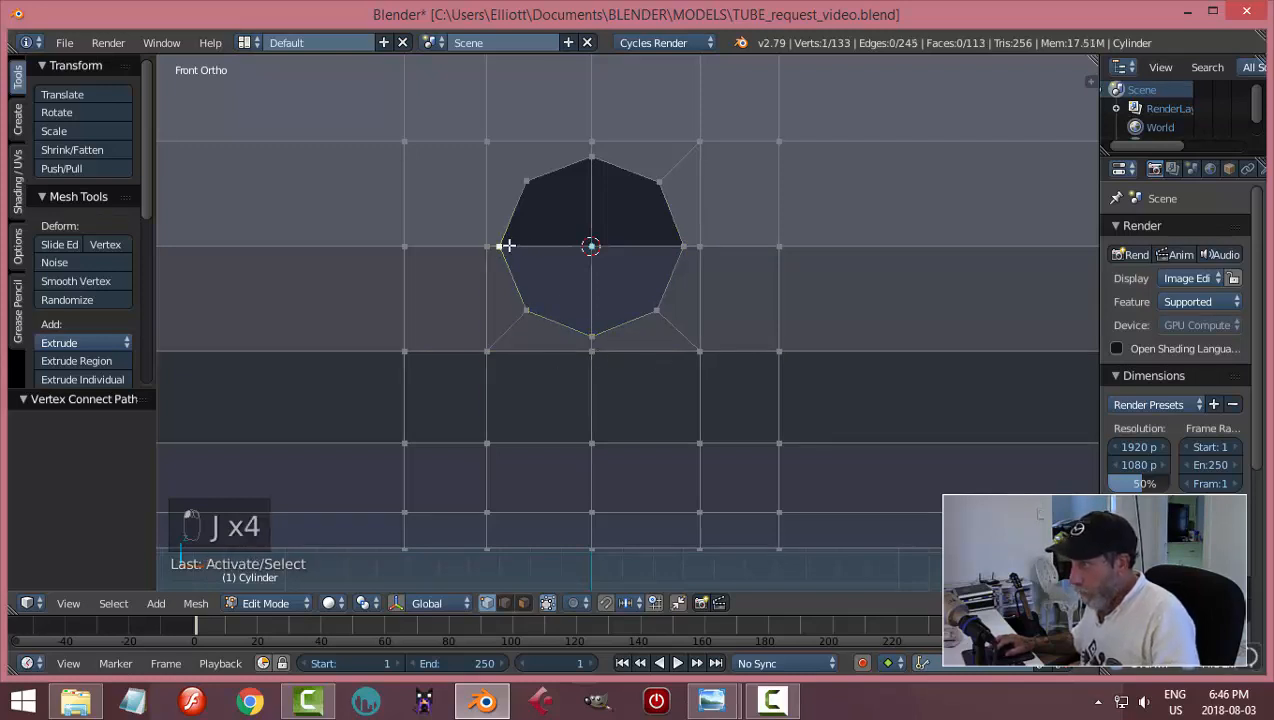
right_click(485, 247, "shift")
key("j")
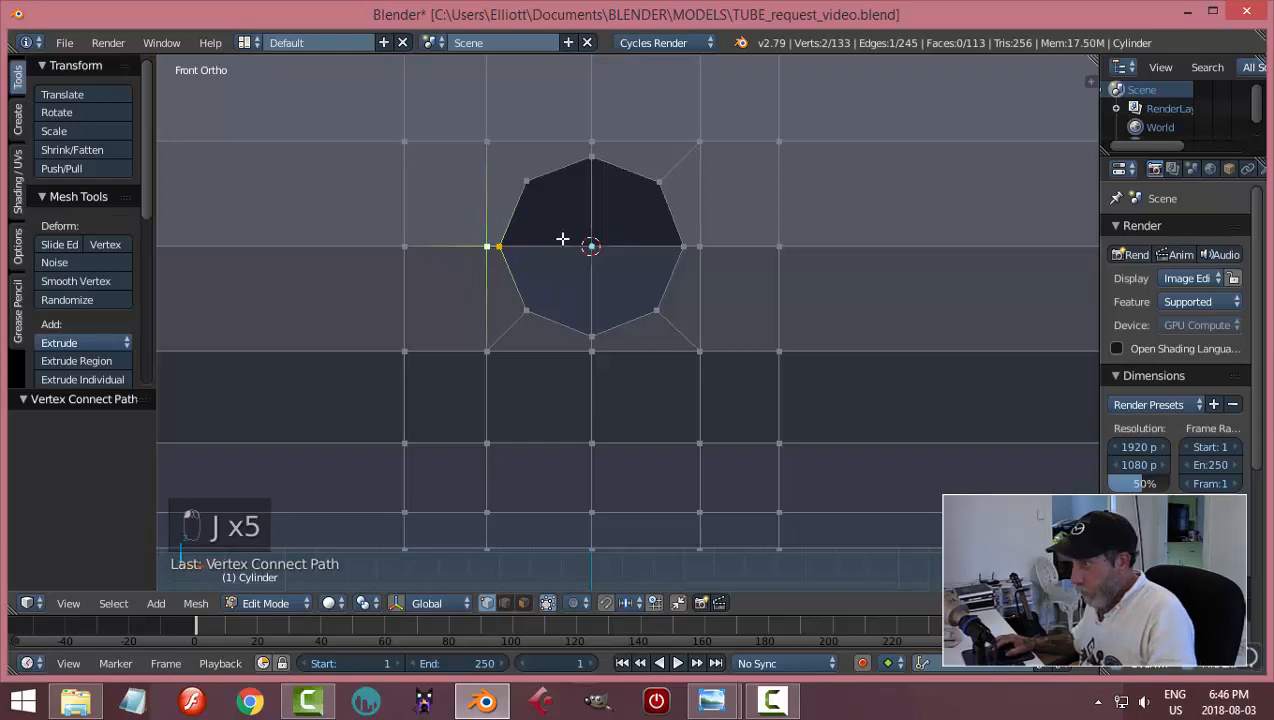
right_click(527, 181)
right_click(488, 143, "shift")
key("j")
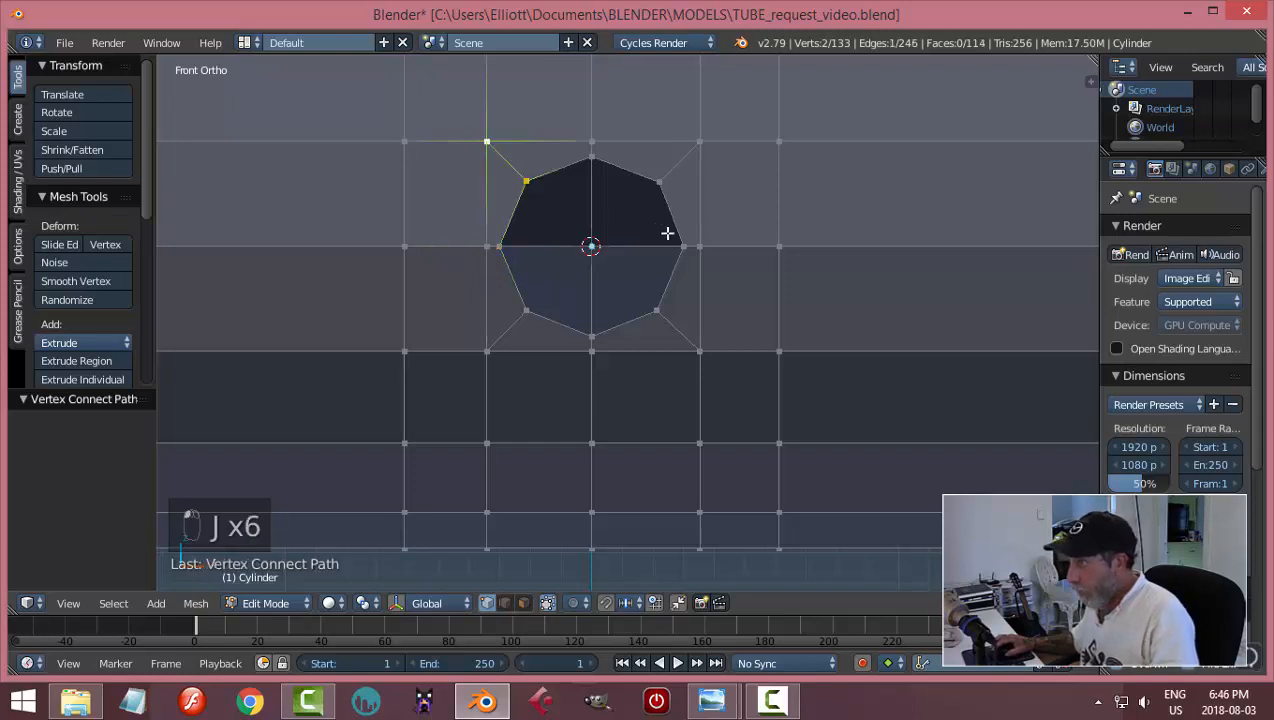
- Connect the hole's top vertex to the grid vertex directly above it with an edge, and clear the selection
scroll(650, 200, "up", 3)
middle_click_drag(617, 148, 624, 305, "shift")
right_click(569, 197)
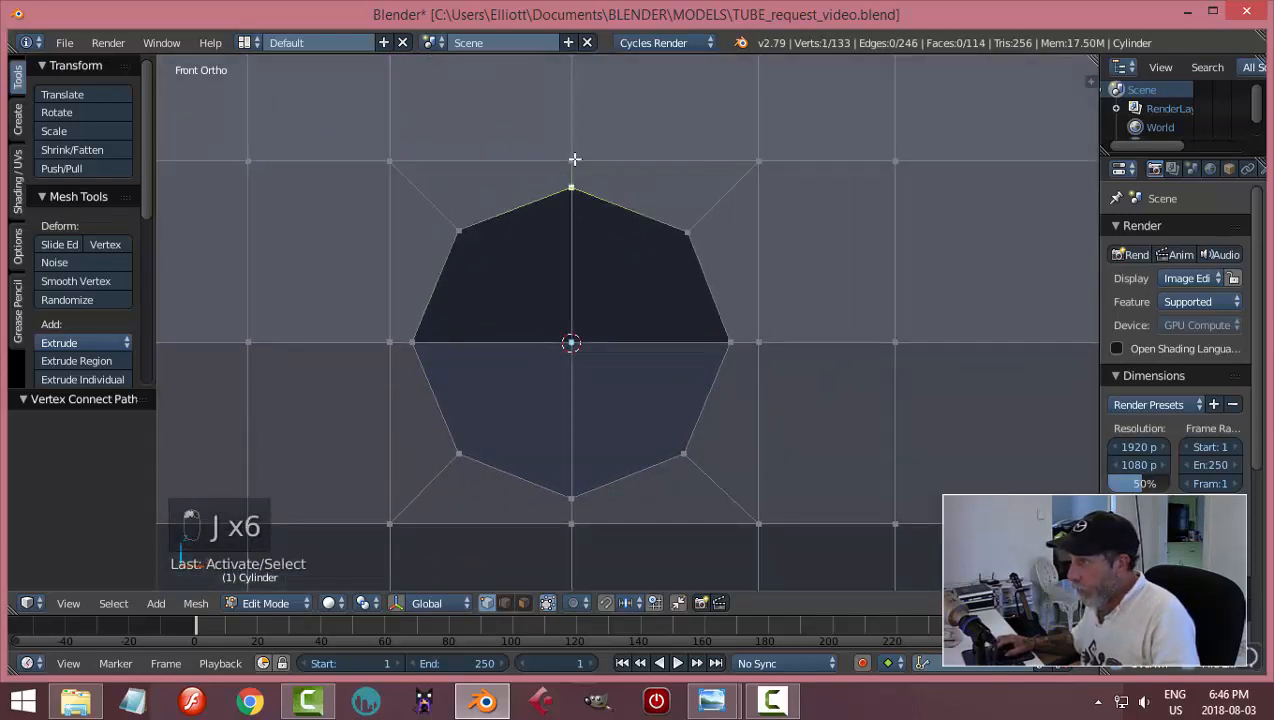
right_click(571, 163, "shift")
key("j")
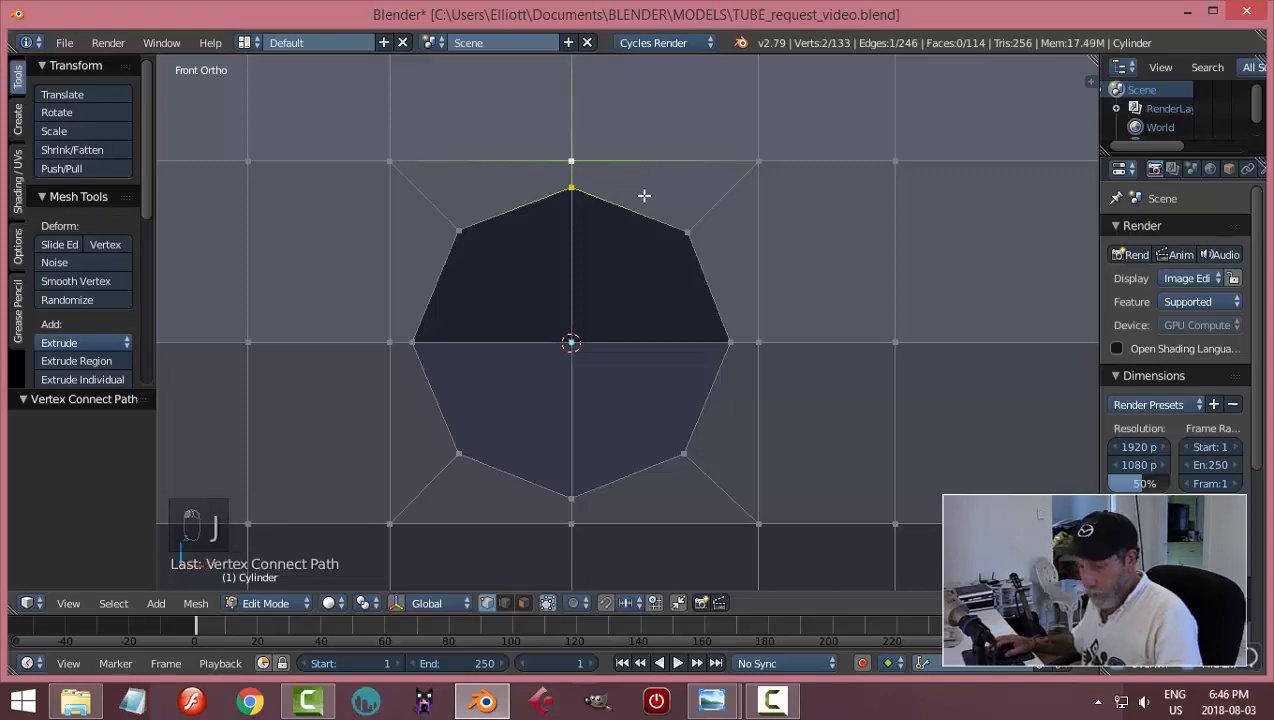
key("a")
- In edge select mode, select the hole's boundary loop, show the 3D manipulator, extrude the loop and move it 0.034 inward along Y
scroll(657, 225, "down", 4)
middle_click_drag(685, 259, 663, 338)
key("ctrl+Tab")
left_click(627, 289)
right_click(589, 283, "alt")
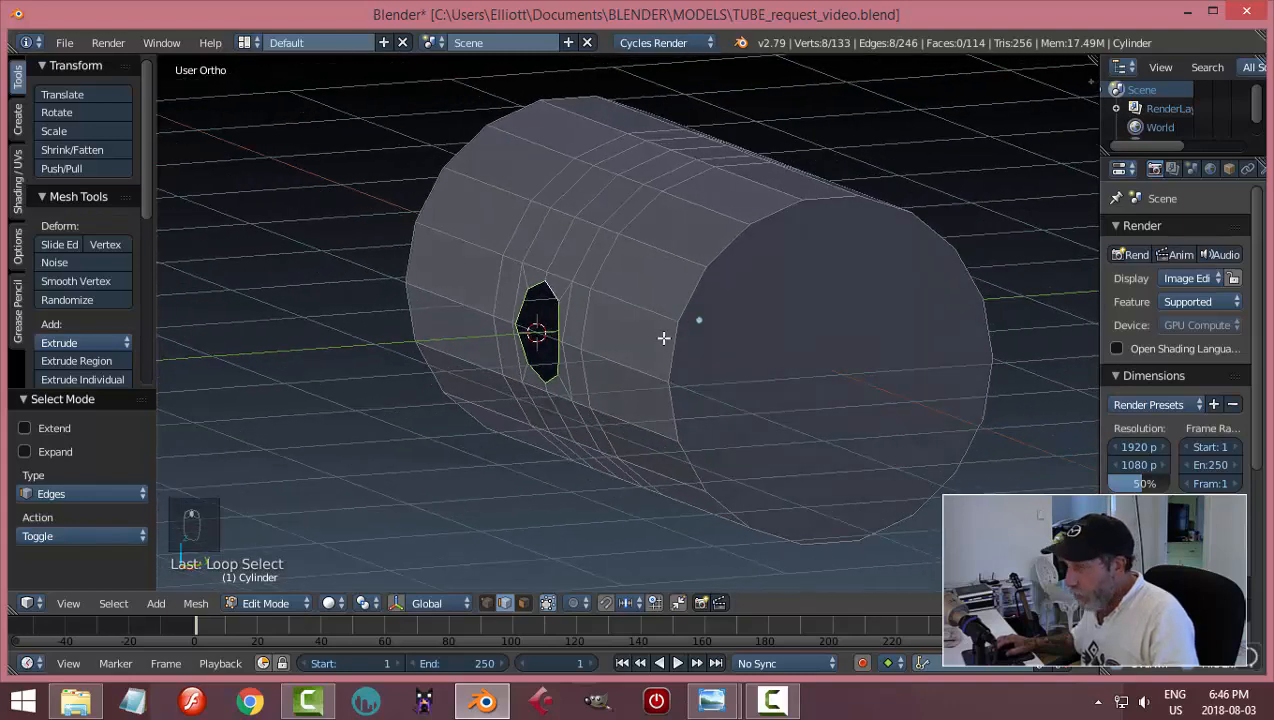
left_click(396, 603)
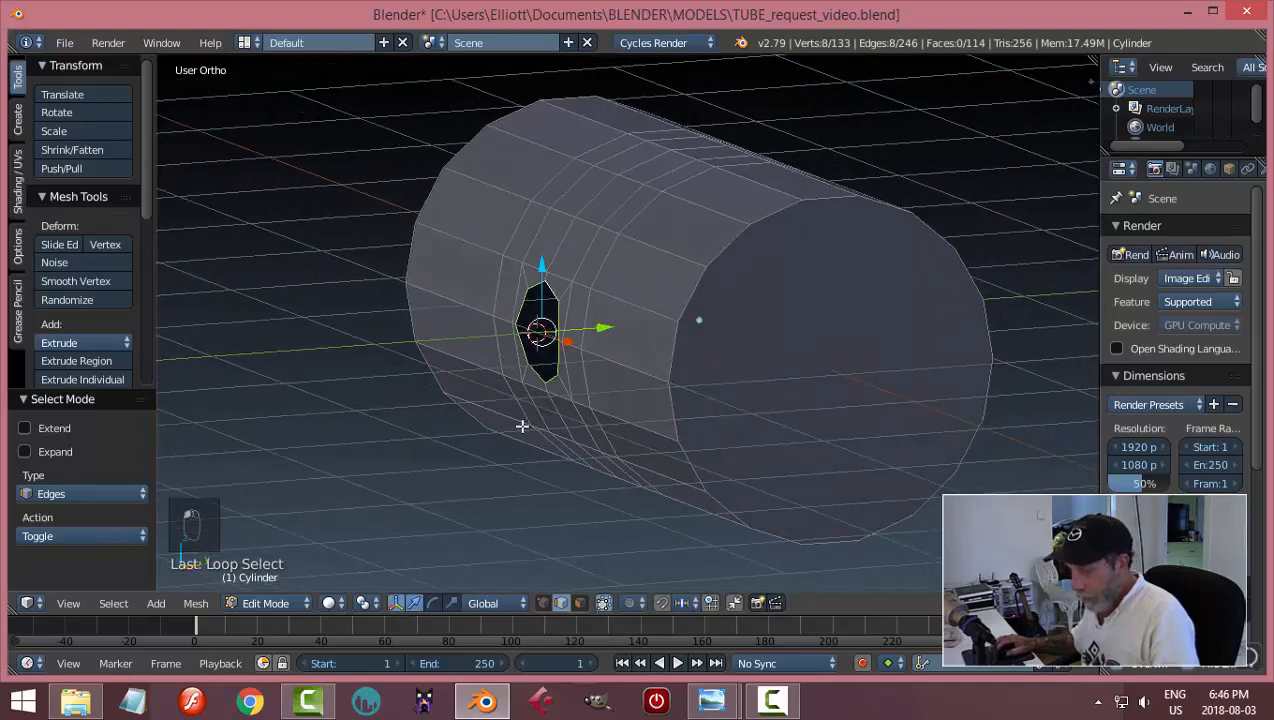
key("e")
left_click_drag(605, 327, 651, 362)
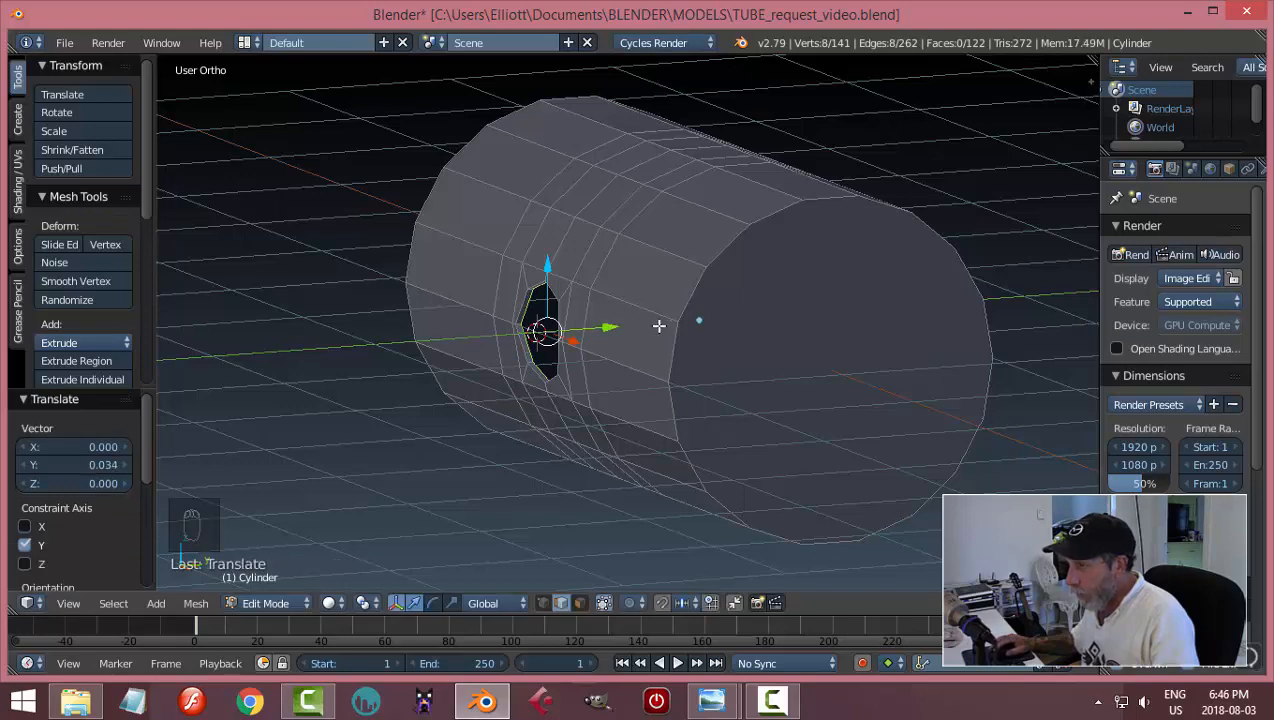
key("a")
- Select the edge loop around the hole's outer rim, extrude it and move it -0.060 along Y
scroll(566, 348, "up", 2)
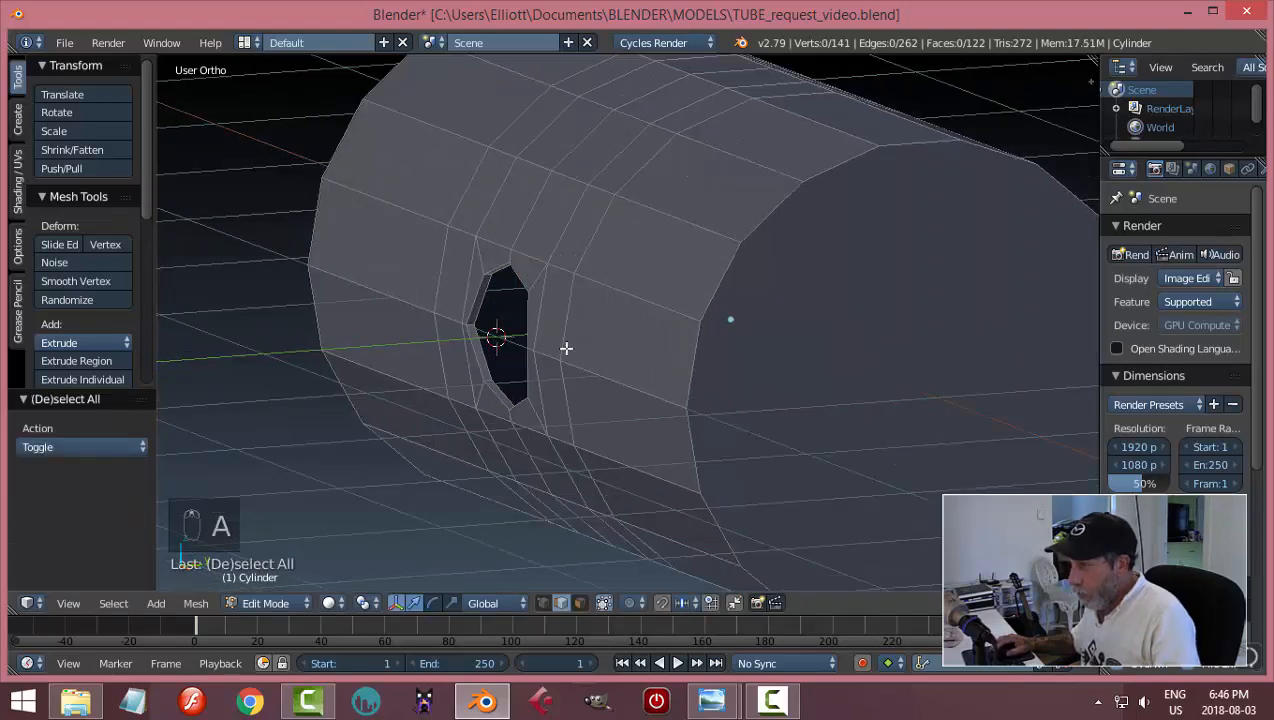
right_click(475, 287, "alt")
scroll(555, 312, "down", 3)
middle_click_drag(605, 316, 590, 328)
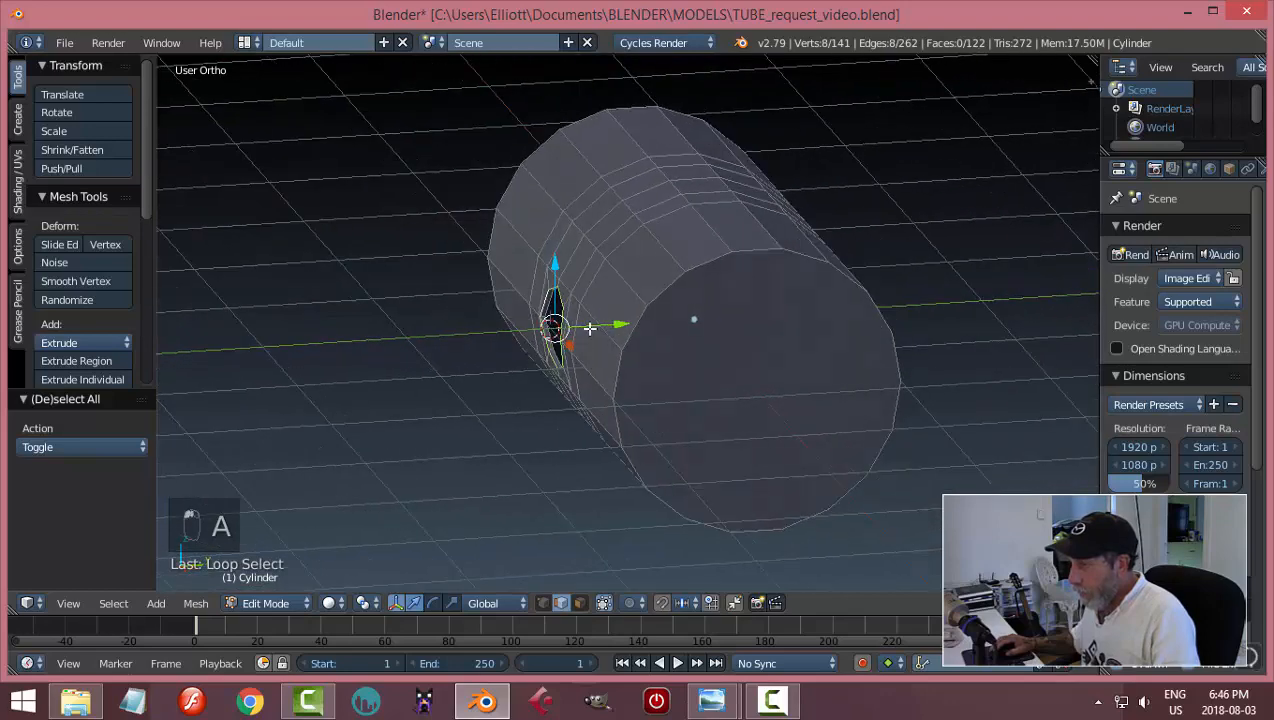
key("e")
mouse_move(632, 321)
left_mouse_down()
mouse_move(597, 330)
mouse_move(623, 341)
mouse_move(652, 316)
left_mouse_up()
key("KP_7")
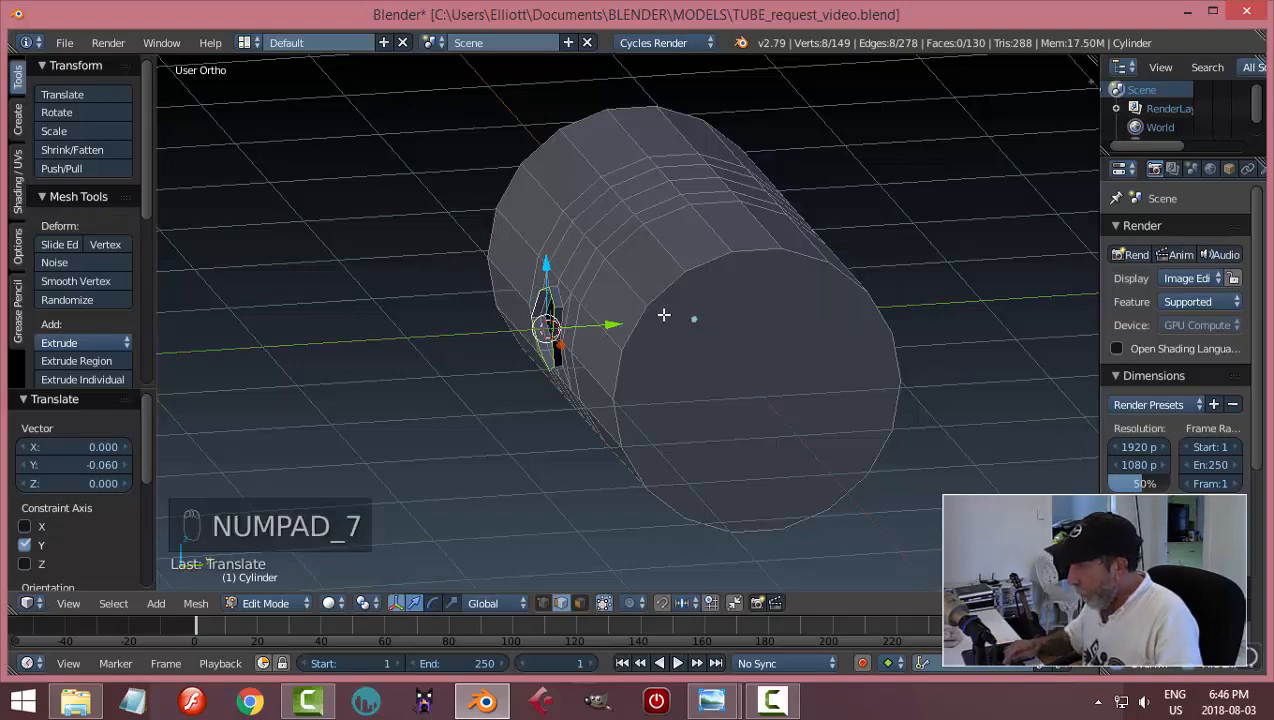
scroll(656, 481, "up", 1)
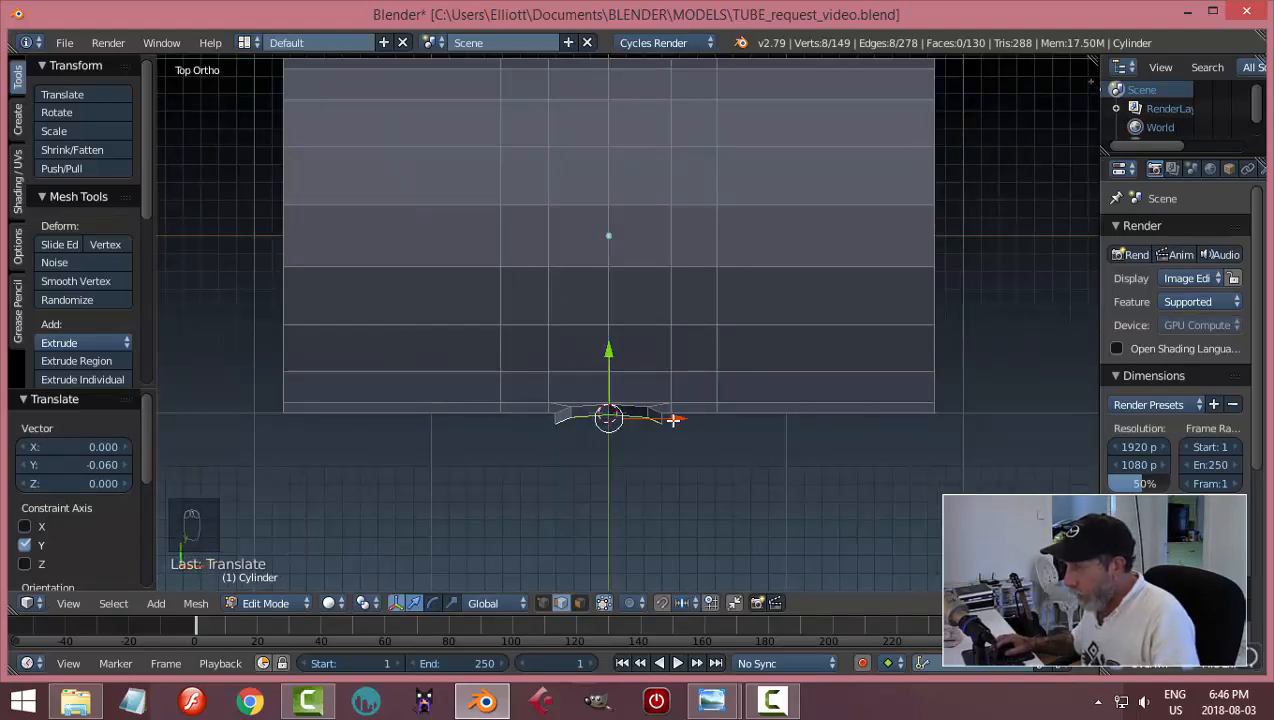
middle_click_drag(615, 454, 688, 477)
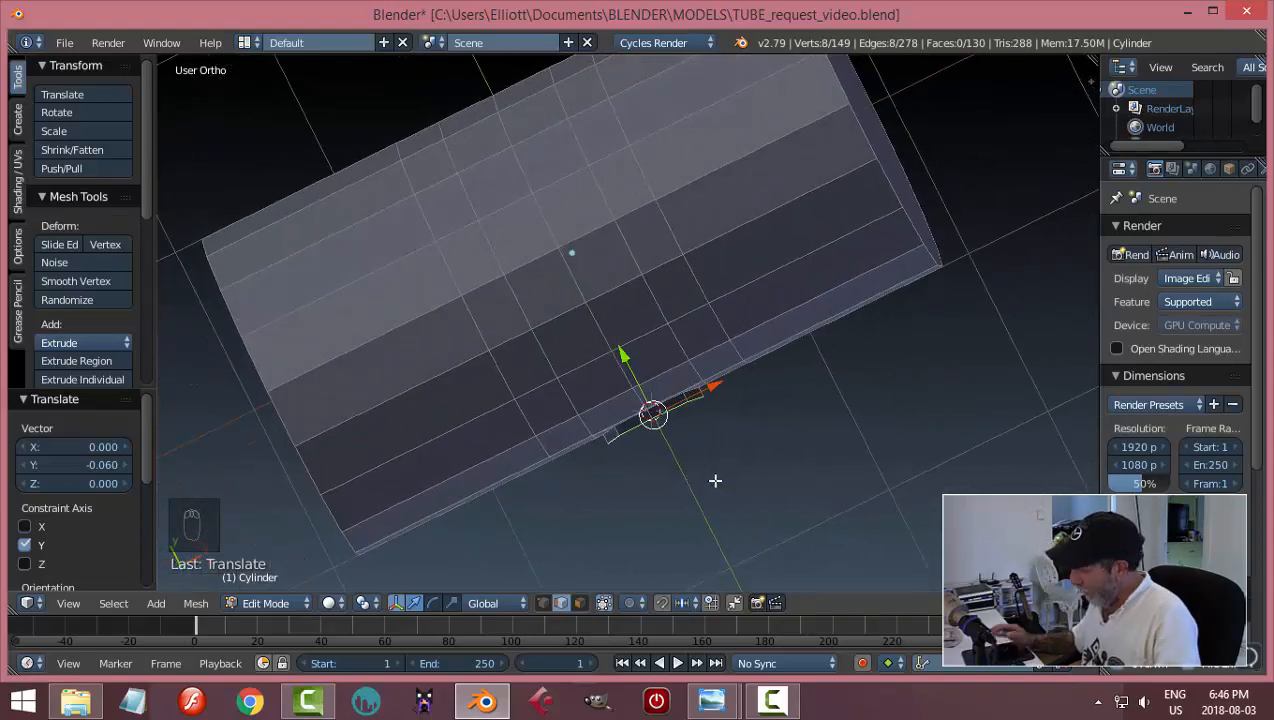
key("KP_1")
key("KP_7")
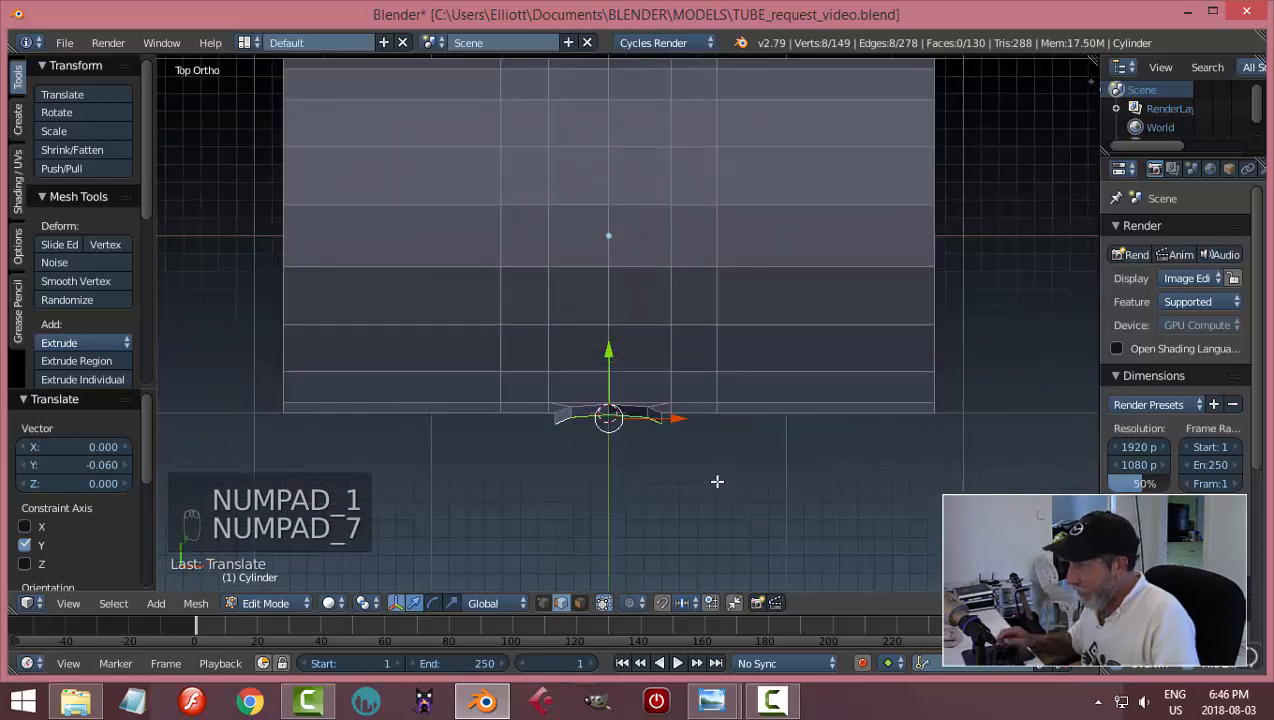
key("s")
key("0")
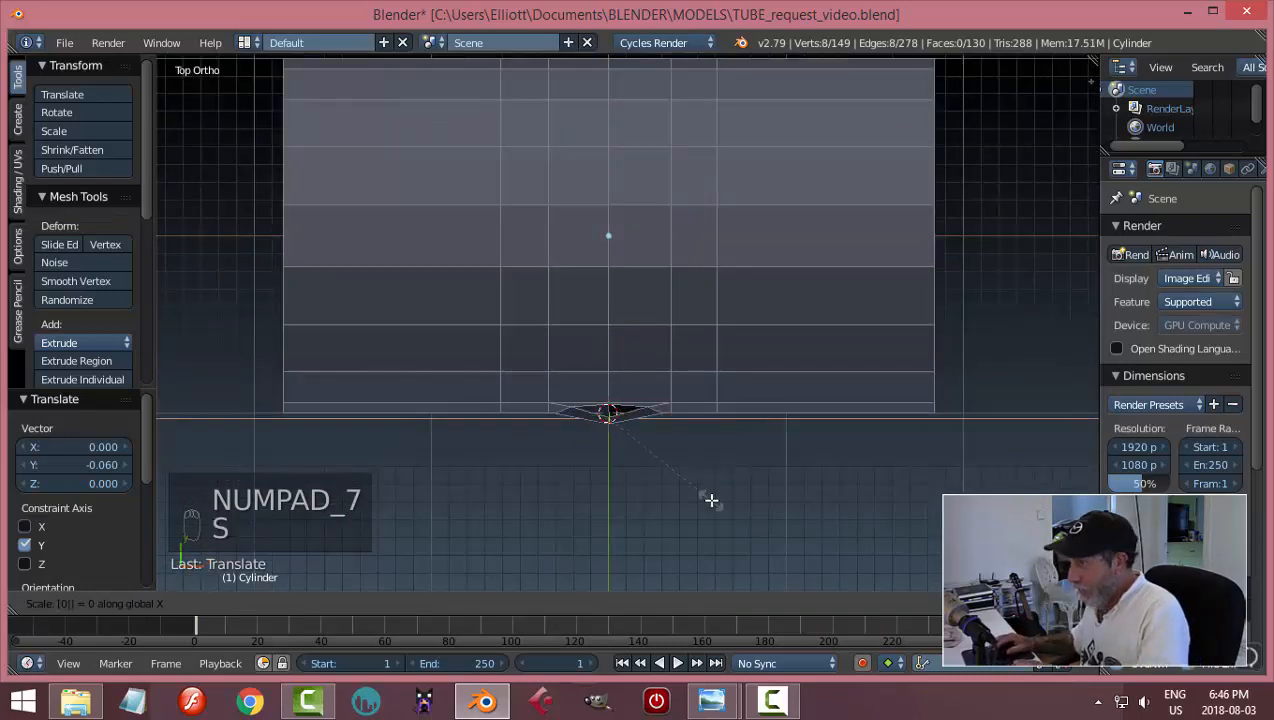
key("Escape")
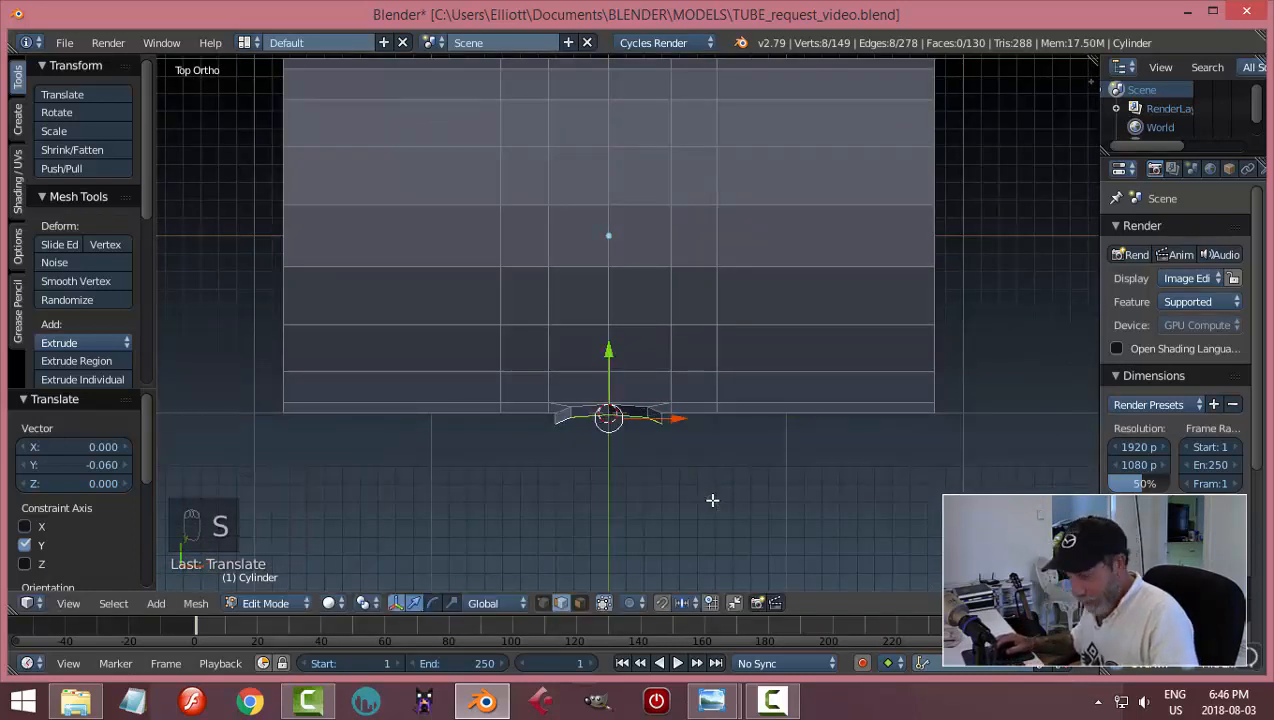
- Flatten the extruded edge loop by scaling it to 0 along the Y axis
key("s")
key("y")
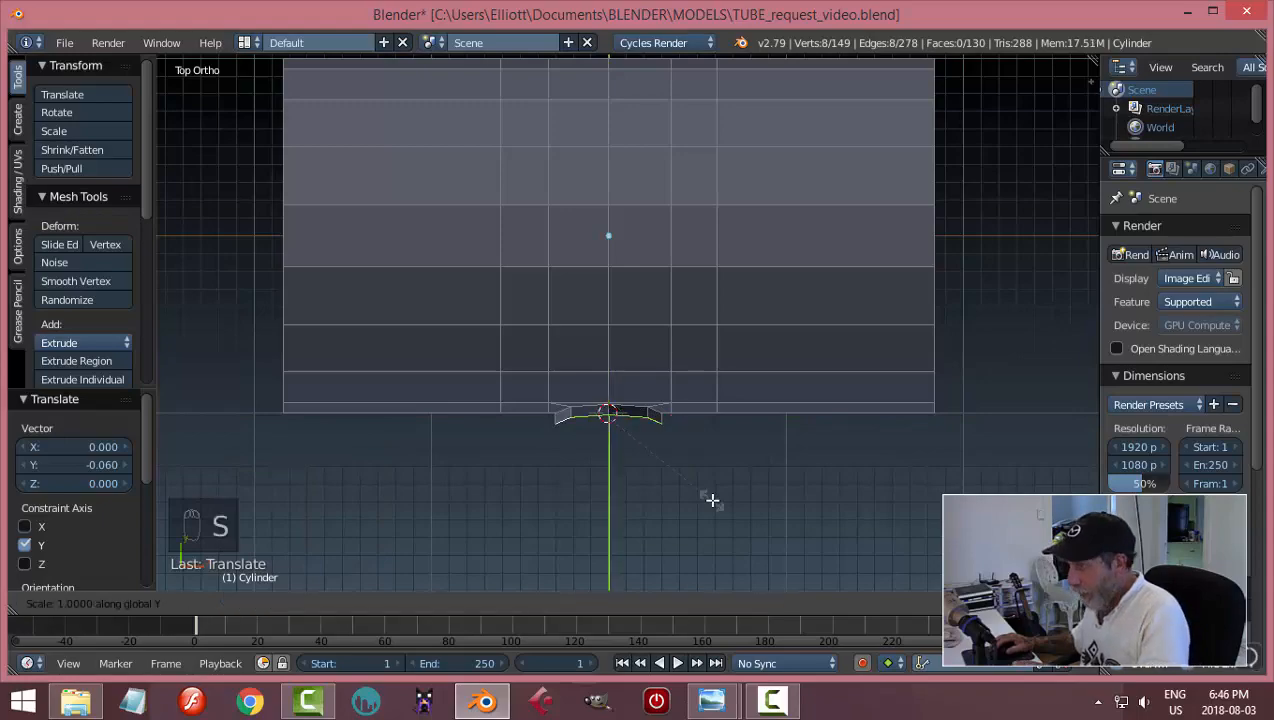
key("0")
key("Return")
- Extrude the flattened loop and move it -0.371 along Y to form the side tube
middle_click_drag(712, 500, 567, 360)
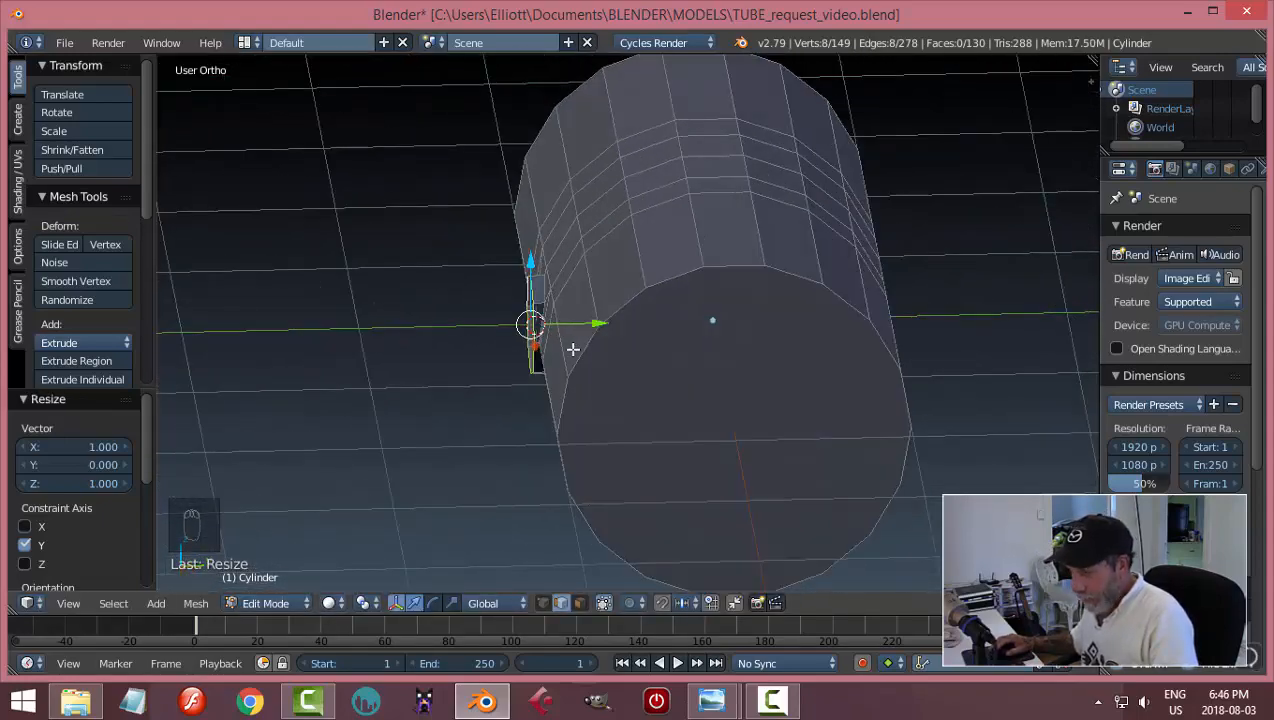
left_click_drag(612, 323, 535, 325)
key("e")
right_click(600, 324)
middle_click_drag(653, 349, 745, 361)
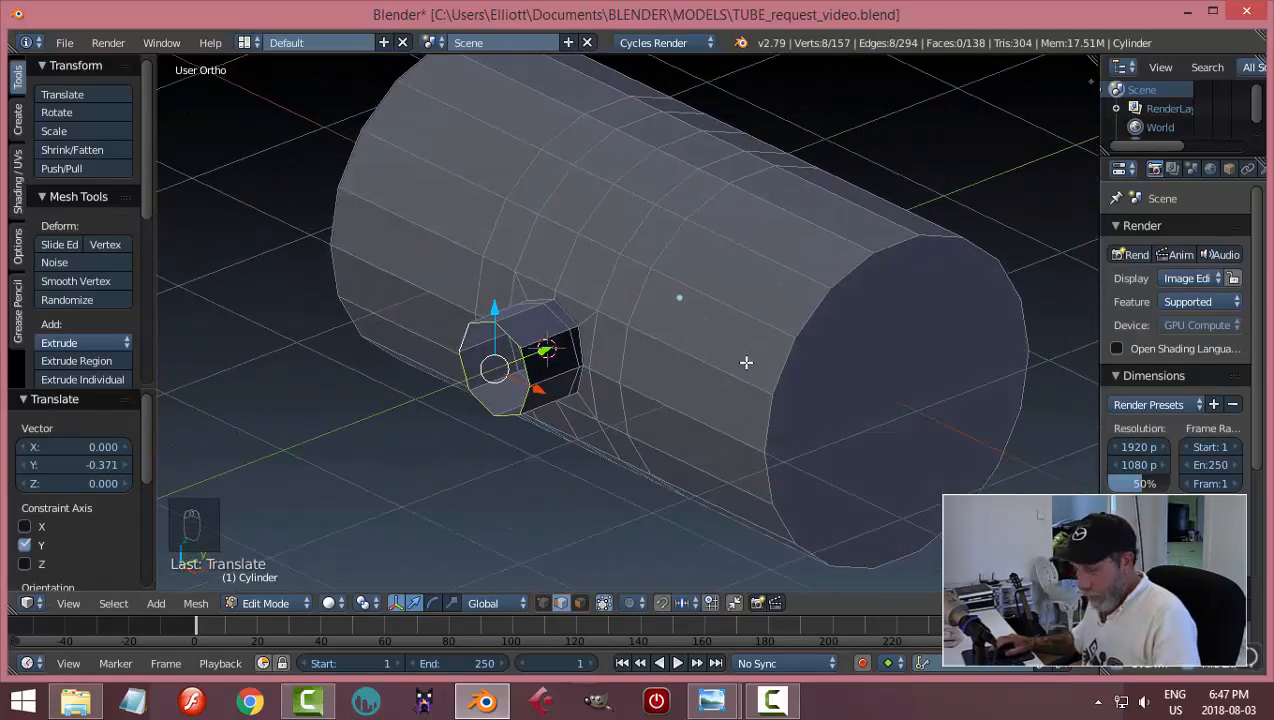
- Select the whole mesh, recalculate its normals outward, and return to Object Mode to check the shading around the side tube
key("a")
key("a")
key("a")
key("ctrl+n")
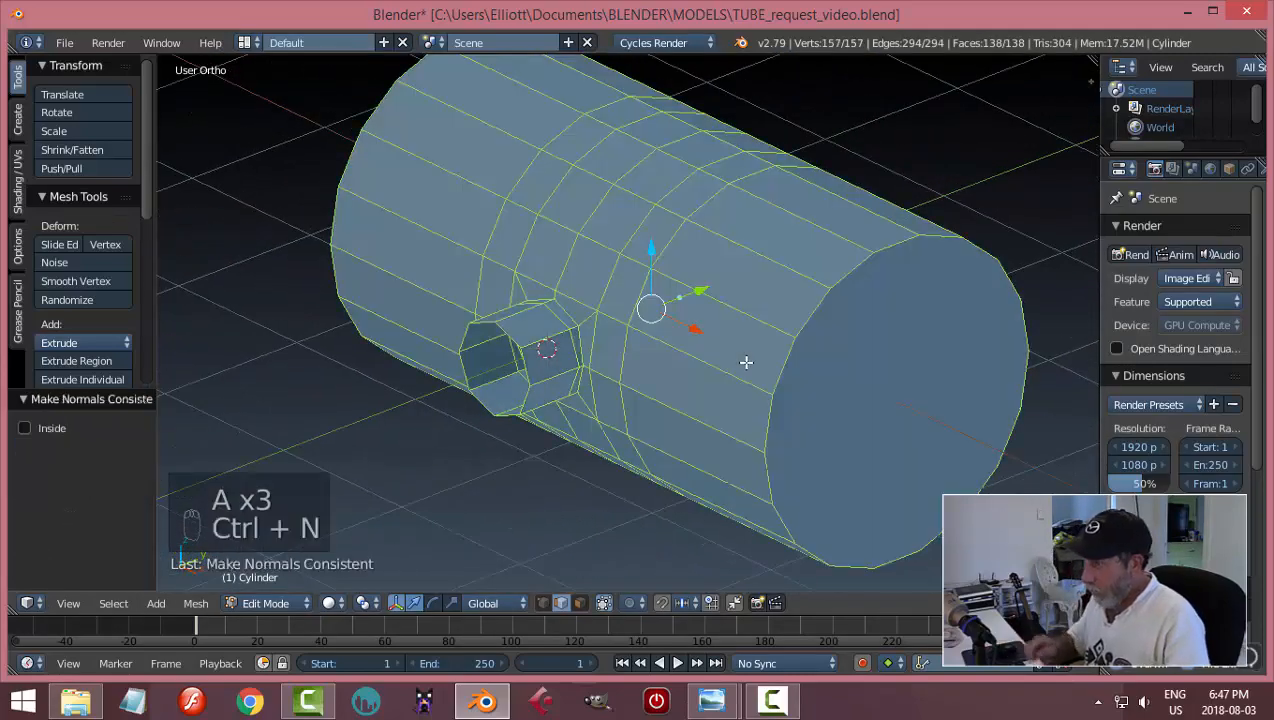
key("a")
key("Tab")
left_click(618, 372)
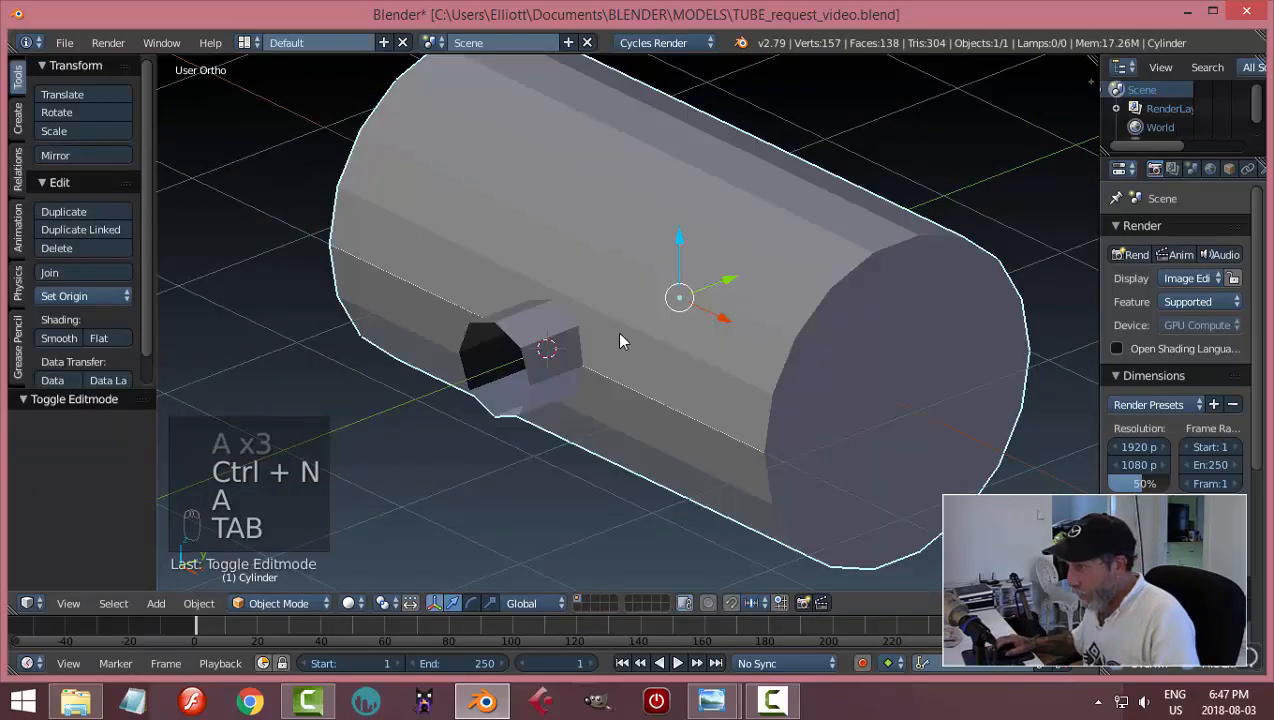
middle_click_drag(616, 331, 810, 350)
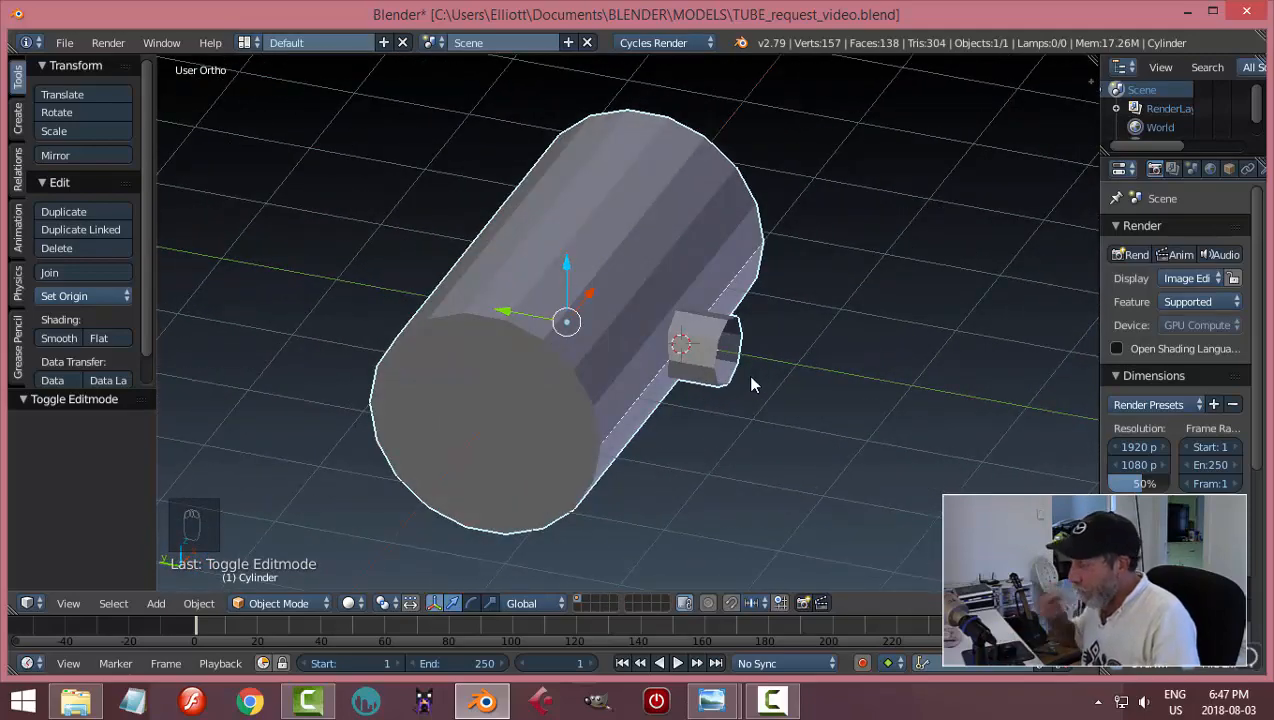
- In Edit Mode with face select, select the large cylinder's two end cap faces and delete them as faces
key("Tab")
left_click(795, 378)
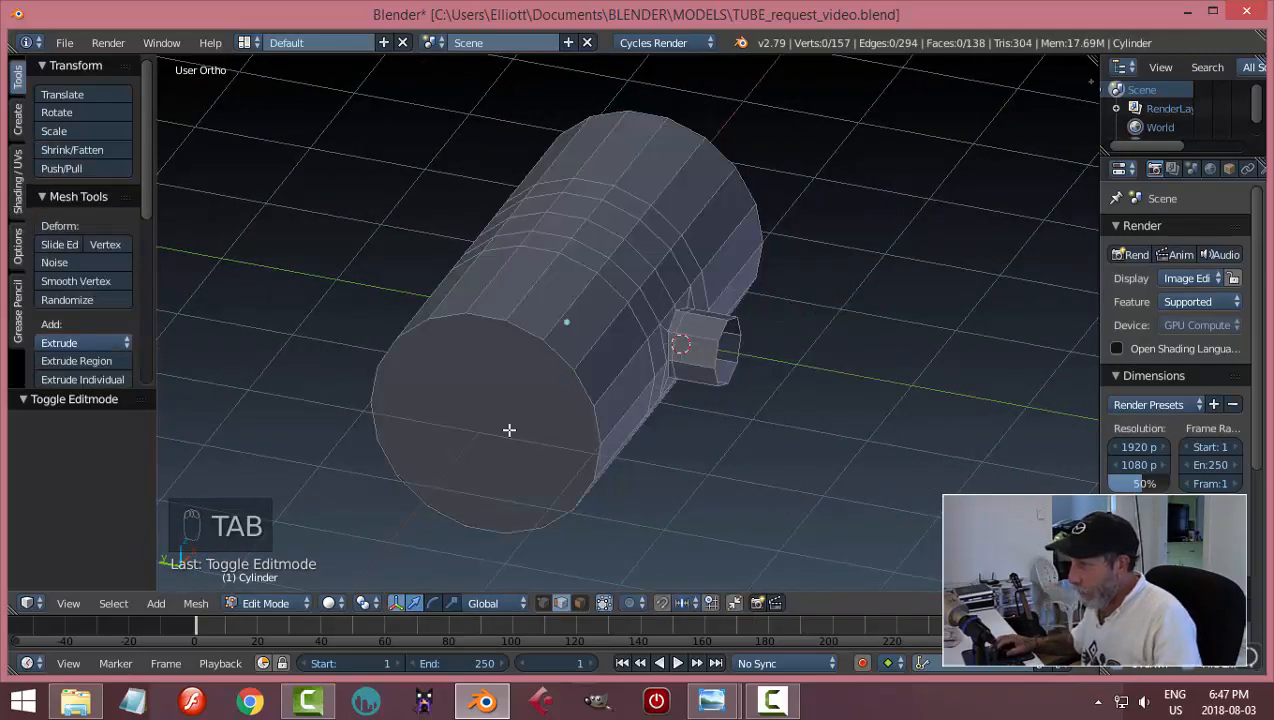
key("ctrl+Tab")
left_click(498, 441)
right_click(483, 421)
middle_click_drag(483, 421, 843, 359)
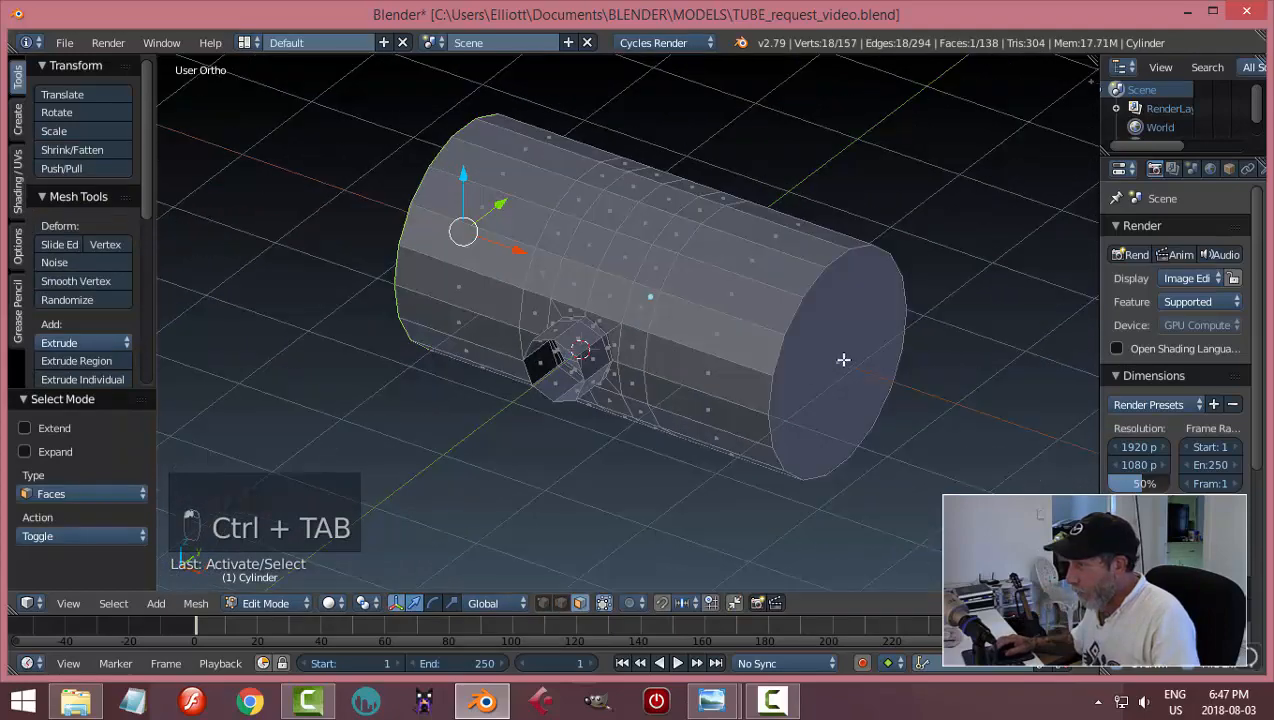
right_click(869, 371, "shift")
key("x")
left_click(795, 370)
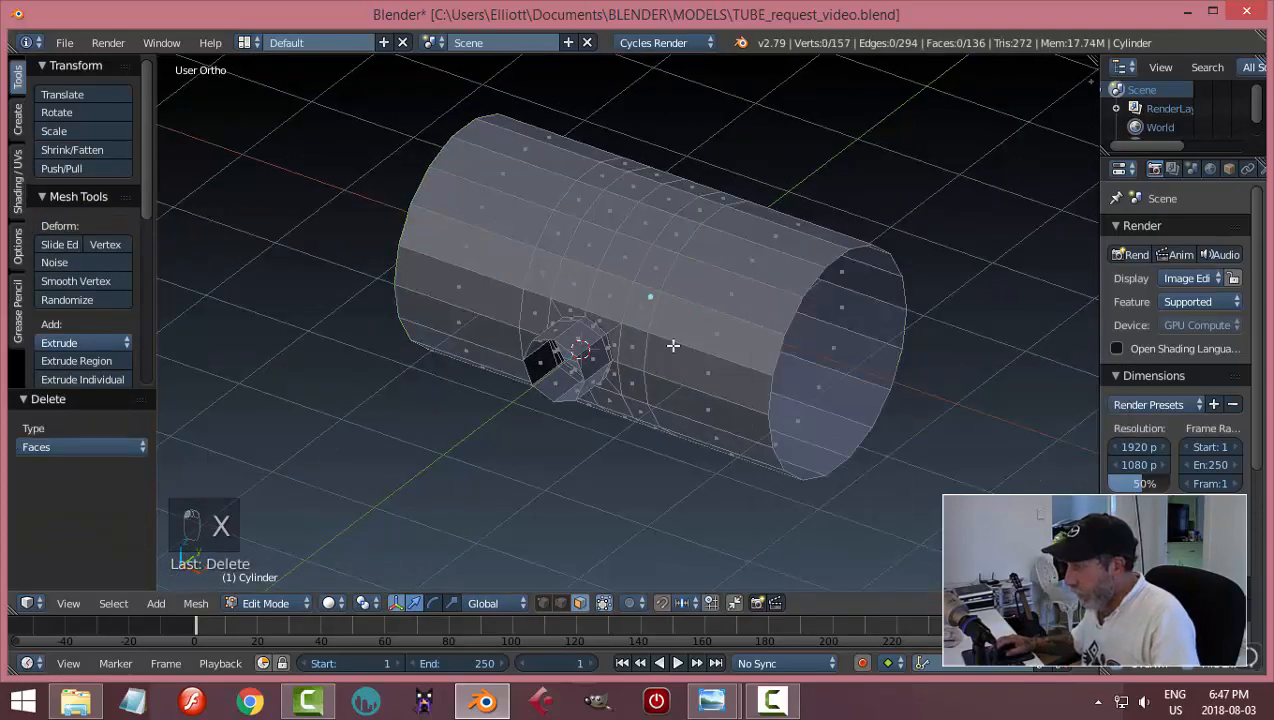
- From top view, switch to Windows Photo Viewer, examine the condenser's side tubes in distillation_final.jpg and IMG_20180803_121555.jpg, and return to Blender
scroll(720, 320, "down", 3)
middle_click_drag(745, 301, 860, 329)
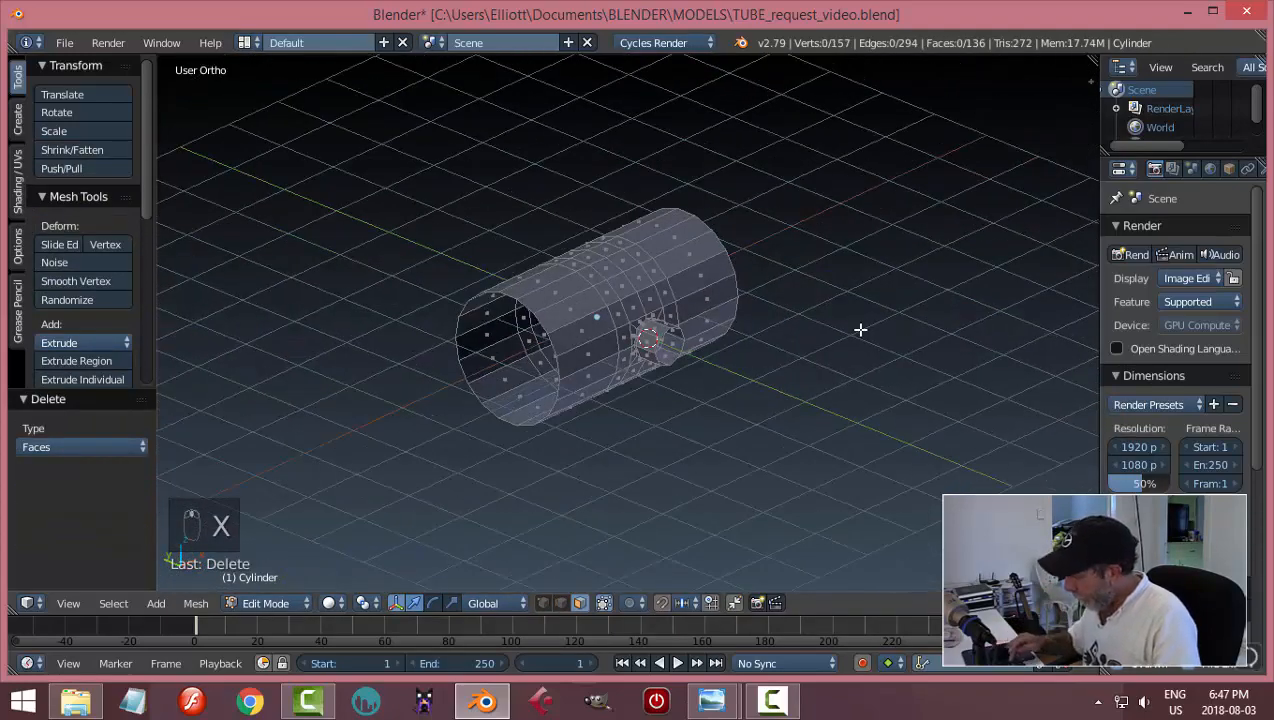
key("KP_7")
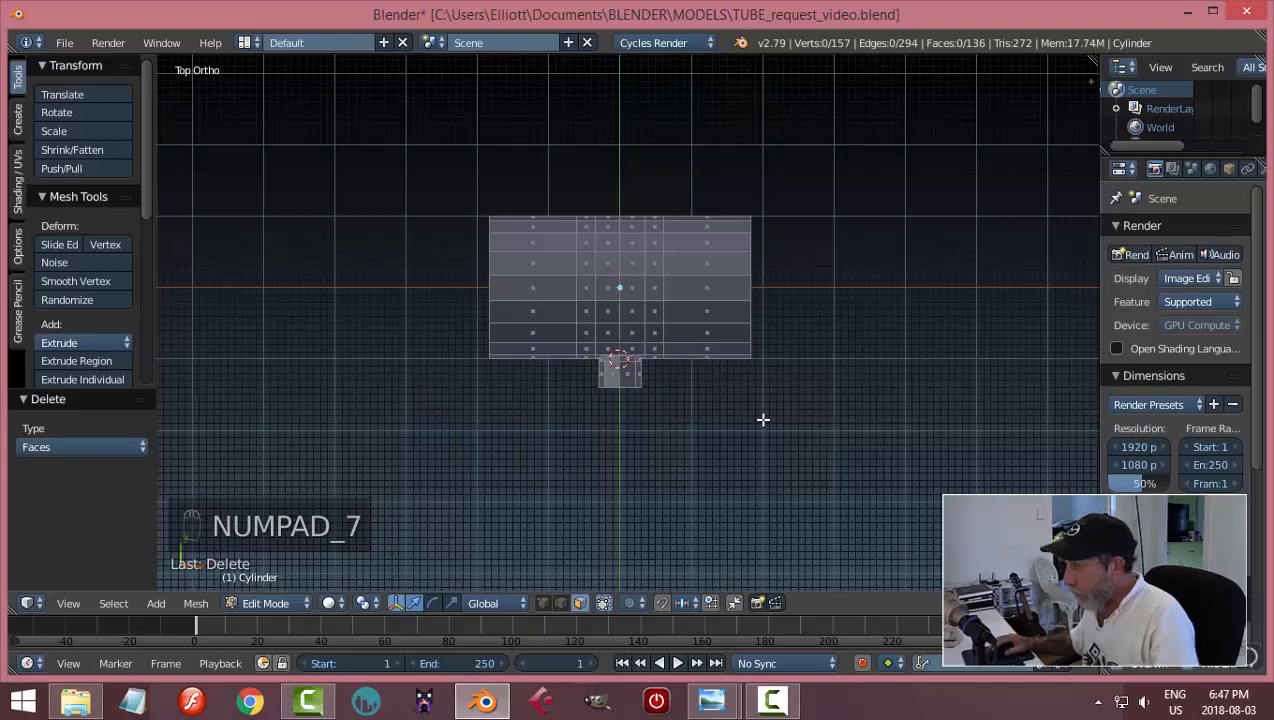
scroll(800, 370, "down", 3)
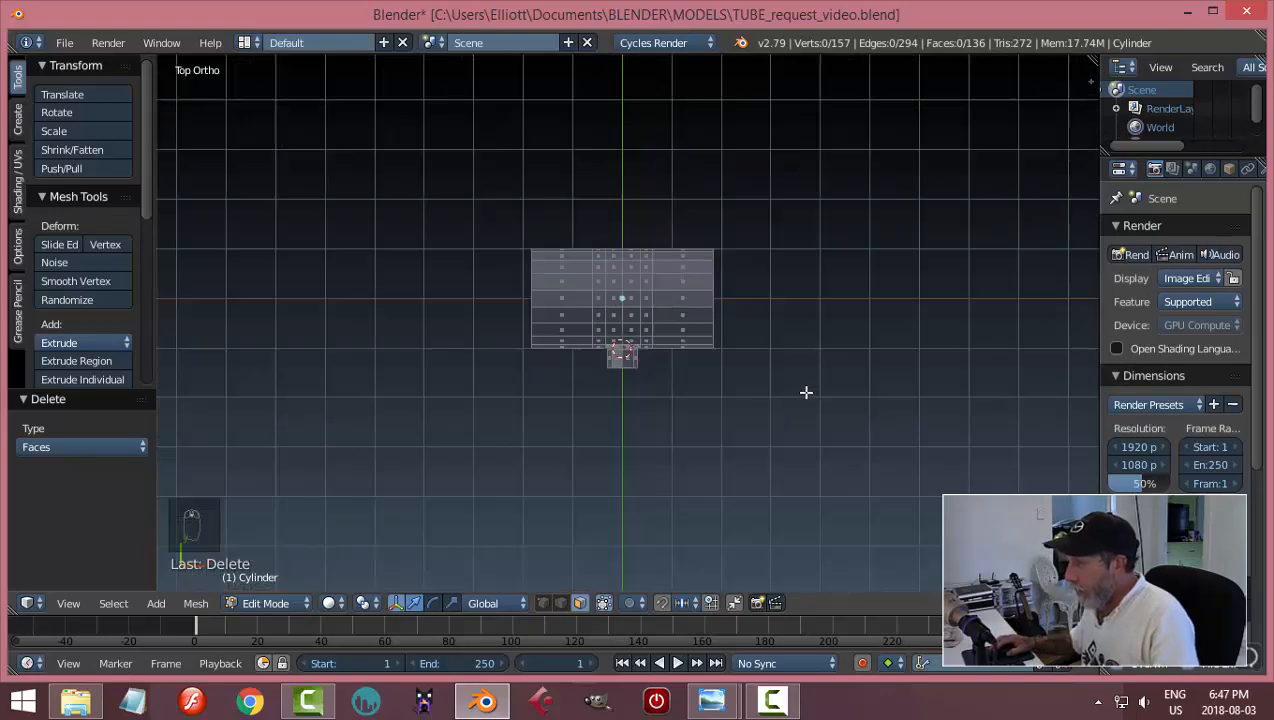
scroll(720, 395, "up", 1)
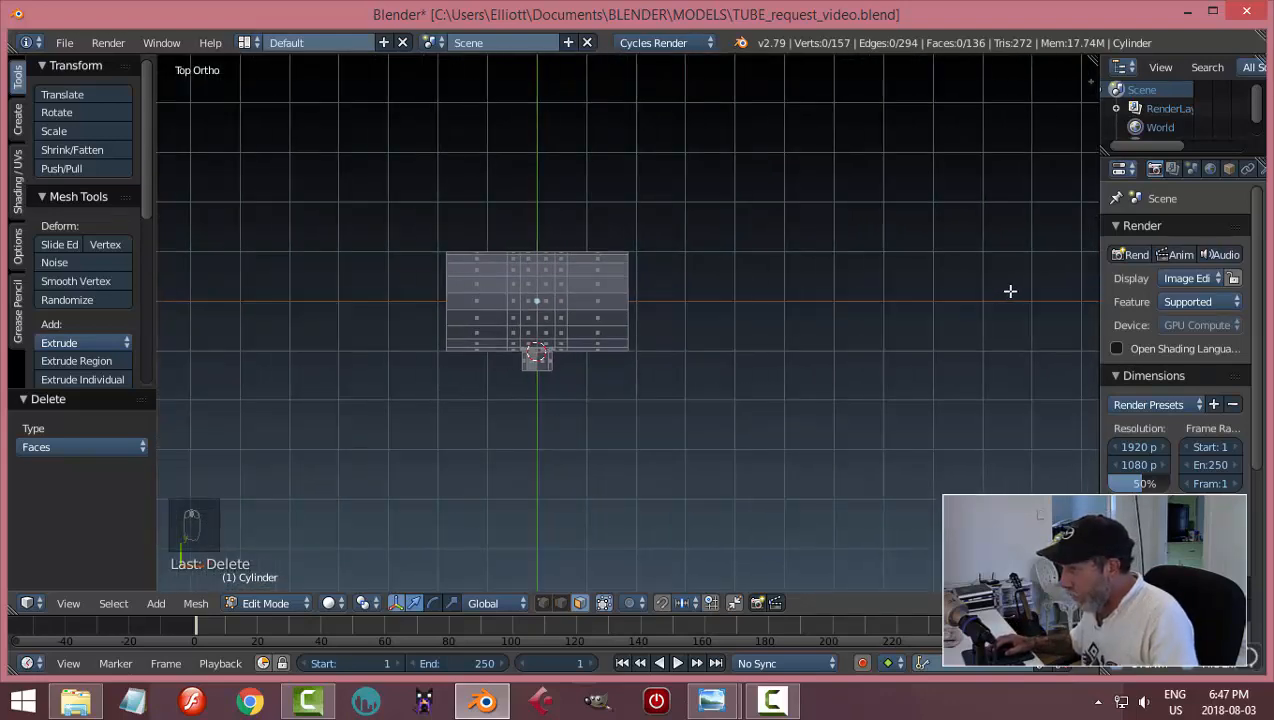
mouse_move(711, 700)
left_click(780, 604)
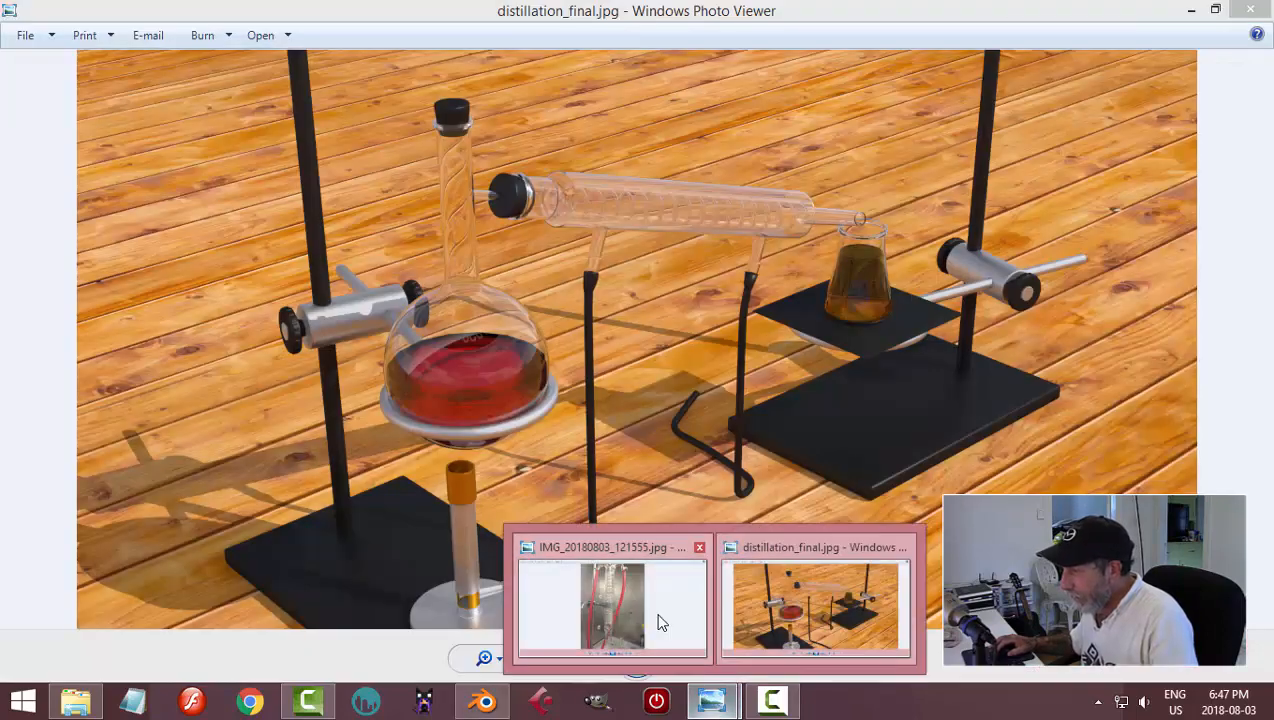
left_click(657, 620)
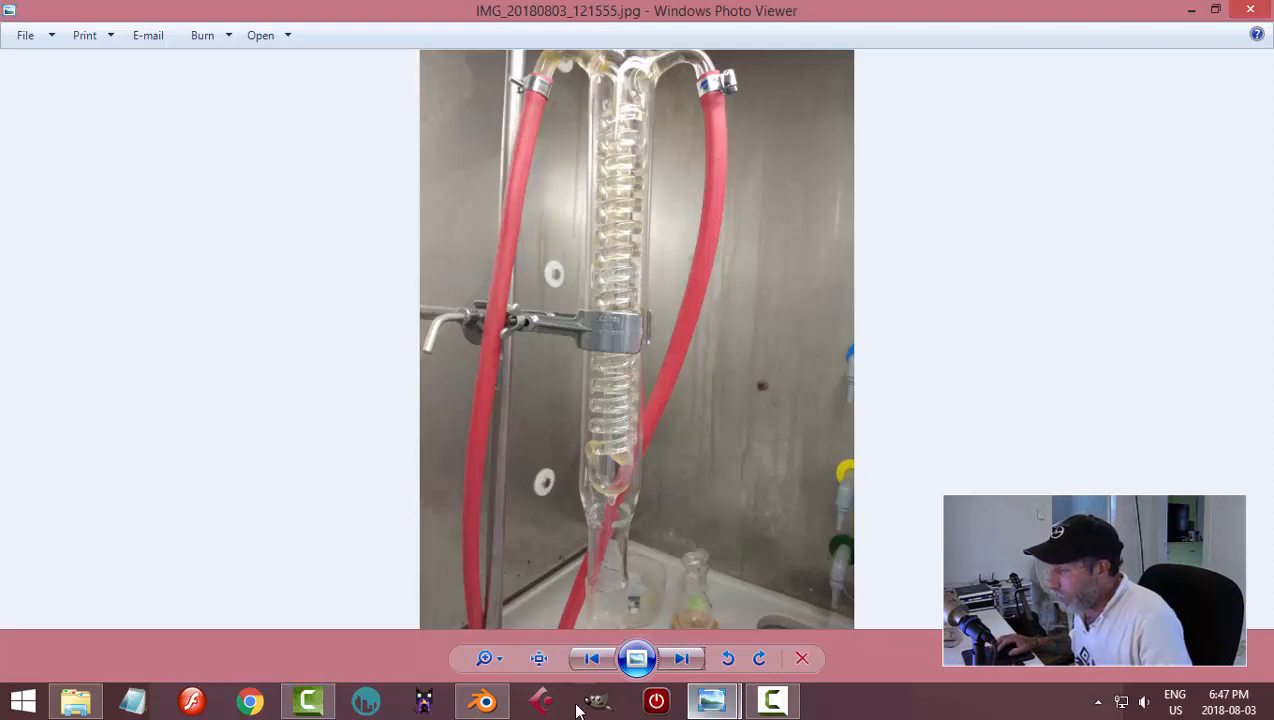
left_click(484, 700)
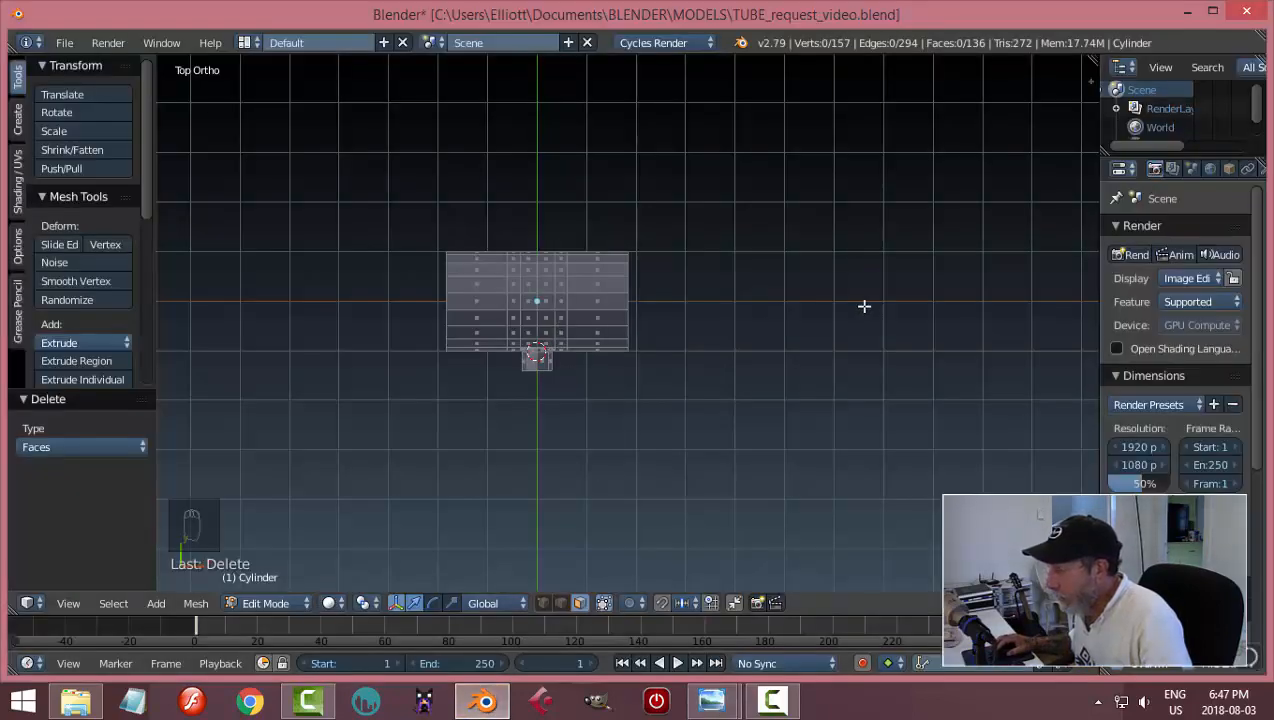
- In edge select mode, select the side tube's open-end loop, extrude it in top view and move it -0.448 along Y
scroll(588, 449, "up", 3)
middle_click_drag(553, 446, 651, 415, "shift")
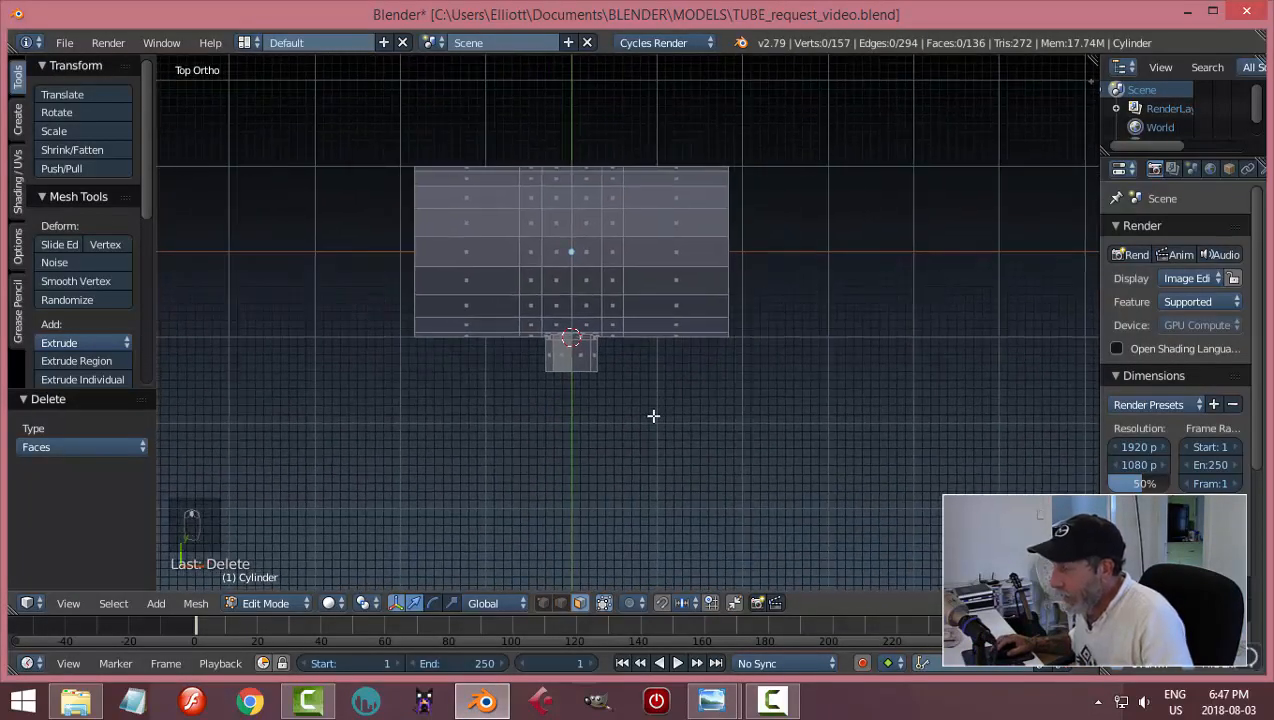
scroll(650, 415, "up", 1)
key("ctrl+Tab")
left_click(571, 390)
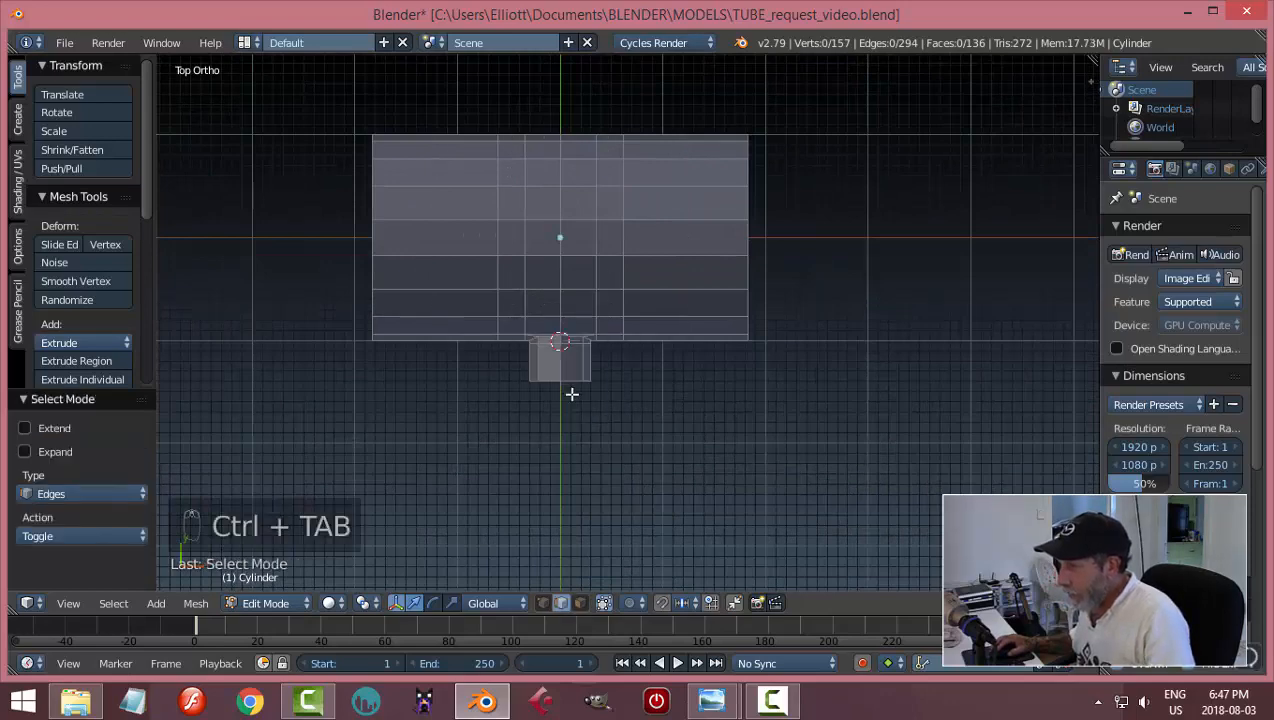
right_click(575, 380, "alt")
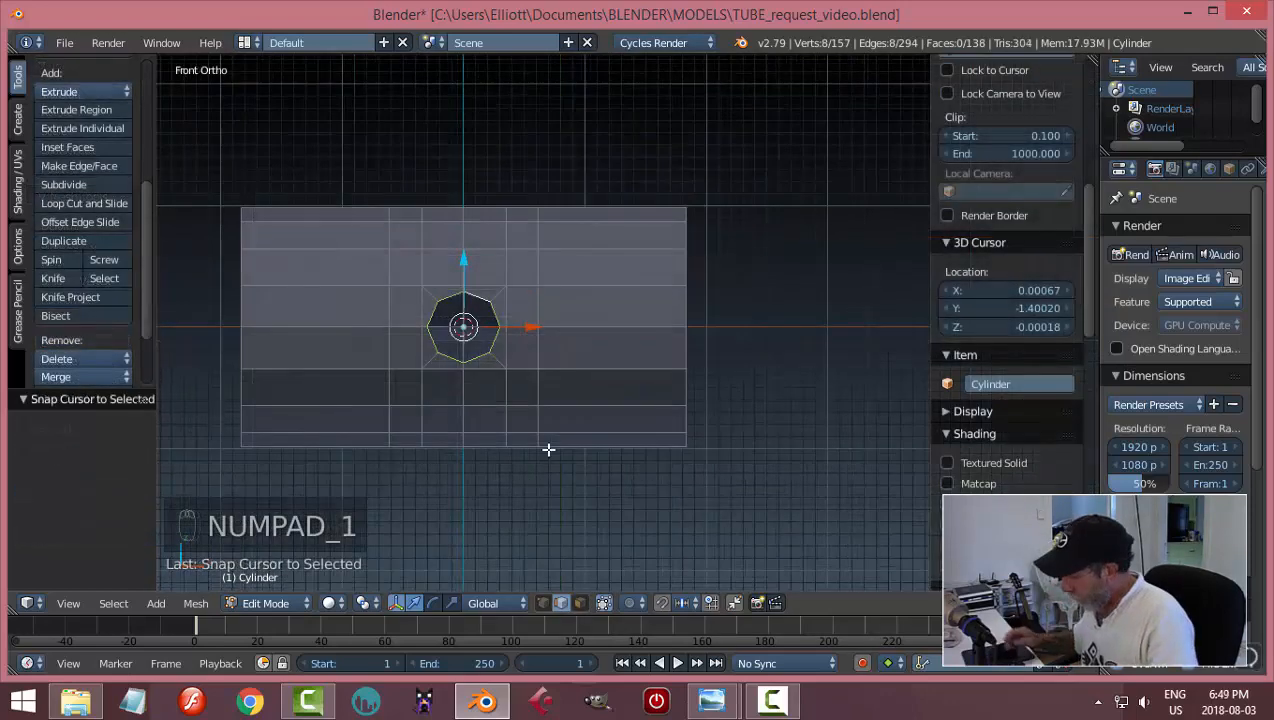
key("KP_7")
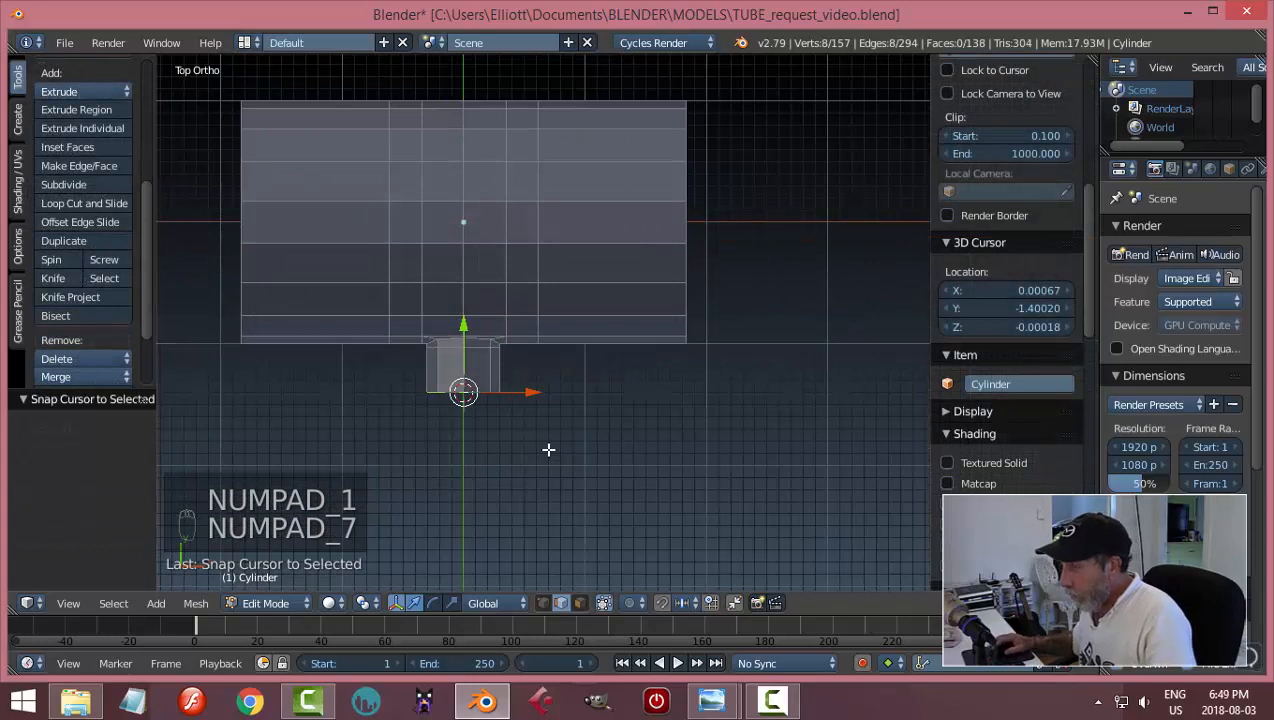
key("e")
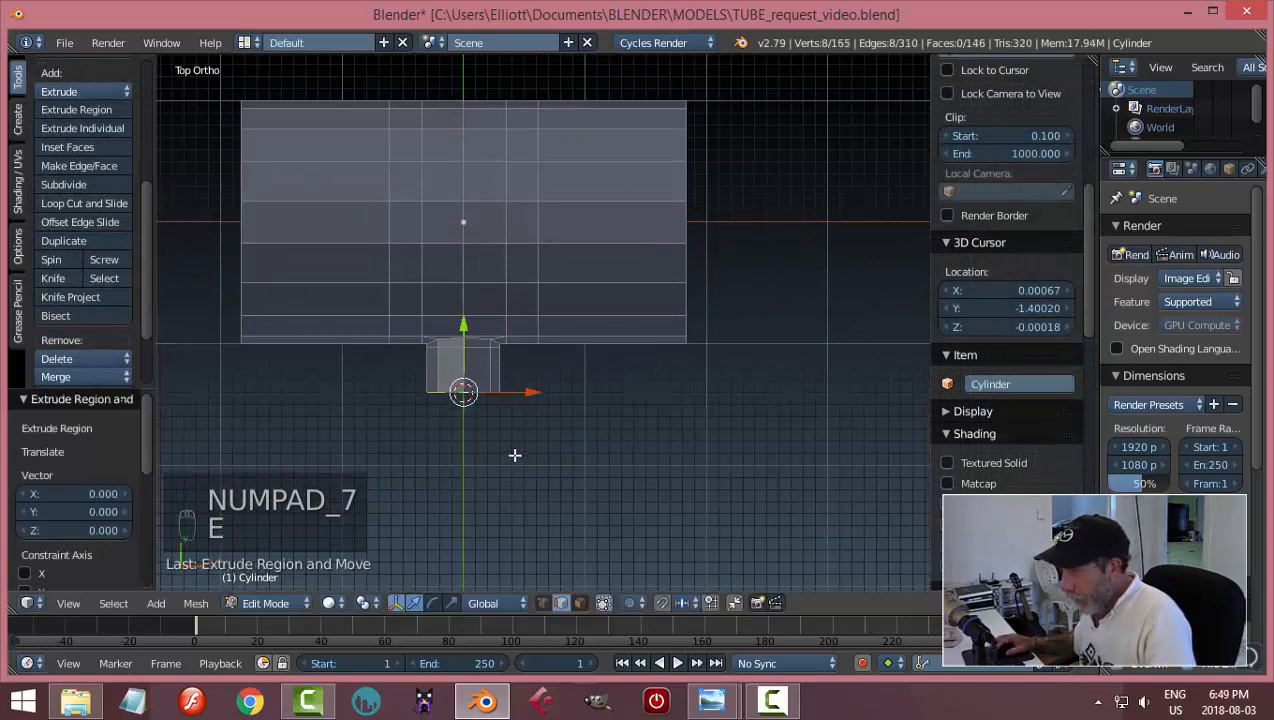
left_click_drag(468, 378, 468, 379)
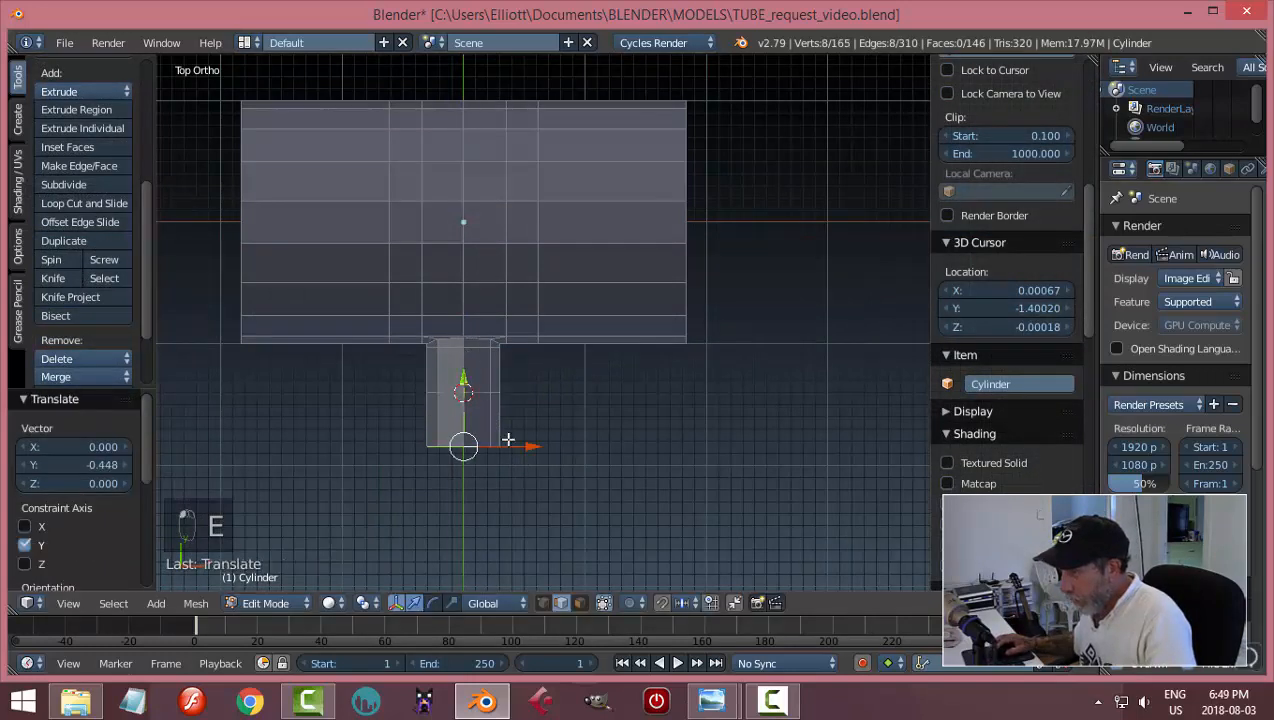
- Move the side tube's extruded open-end loop 0.309 along X, rotate it about 16° around Z and move it 0.139 along Y
left_click_drag(525, 449, 566, 448)
key("r")
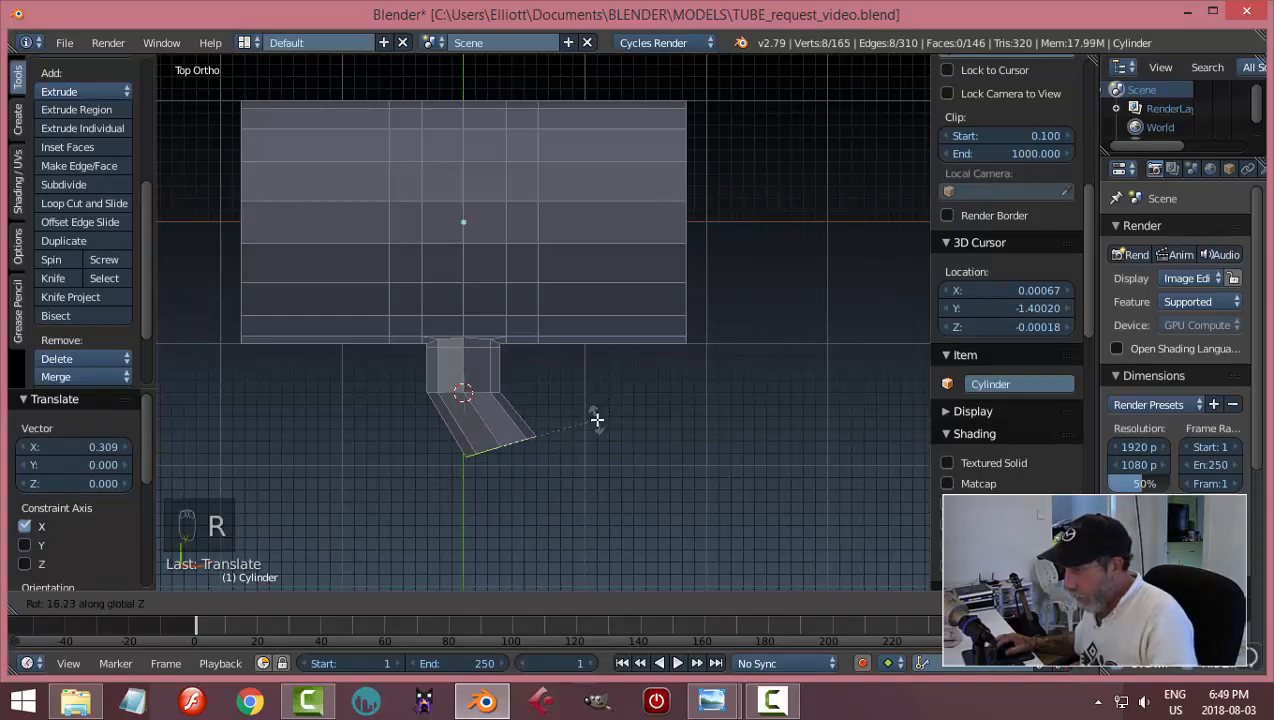
left_click(597, 418)
left_click_drag(500, 380, 507, 387)
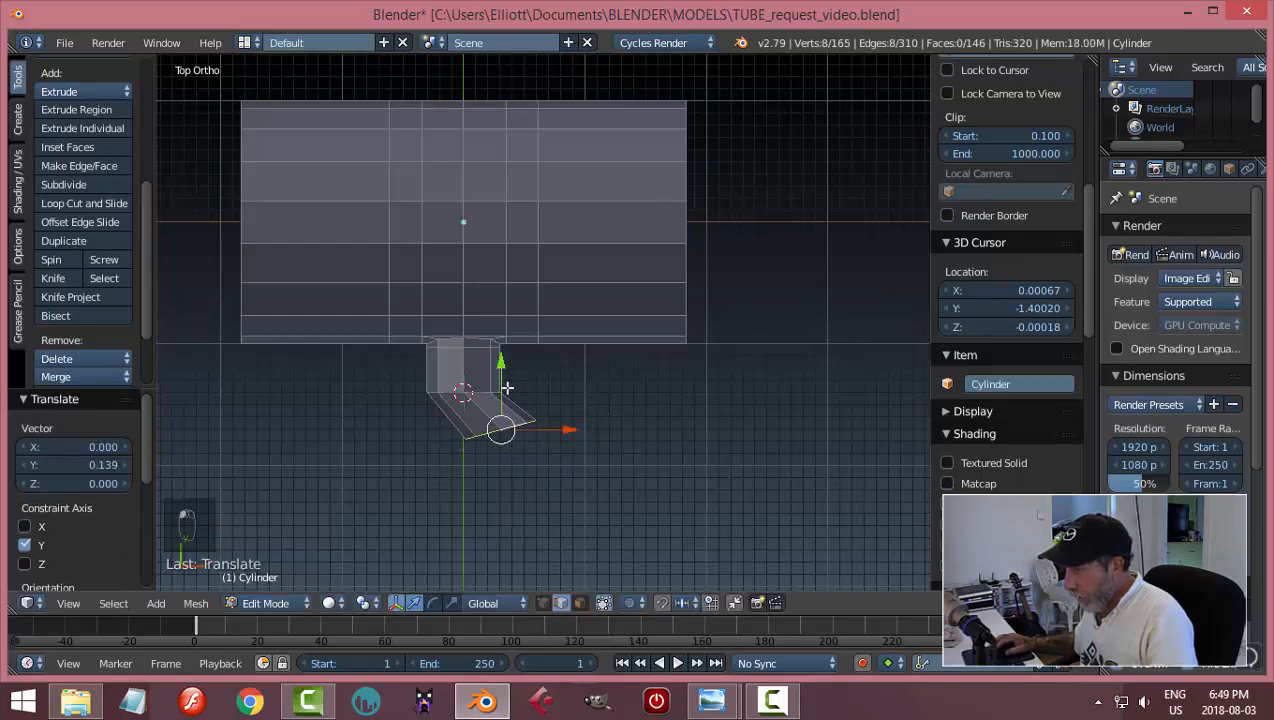
- Extrude the open-end loop again, move it -0.286 along Y, outward along X and 0.100 along Y, and rotate it 30.2° around Z
key("e")
right_click(569, 429)
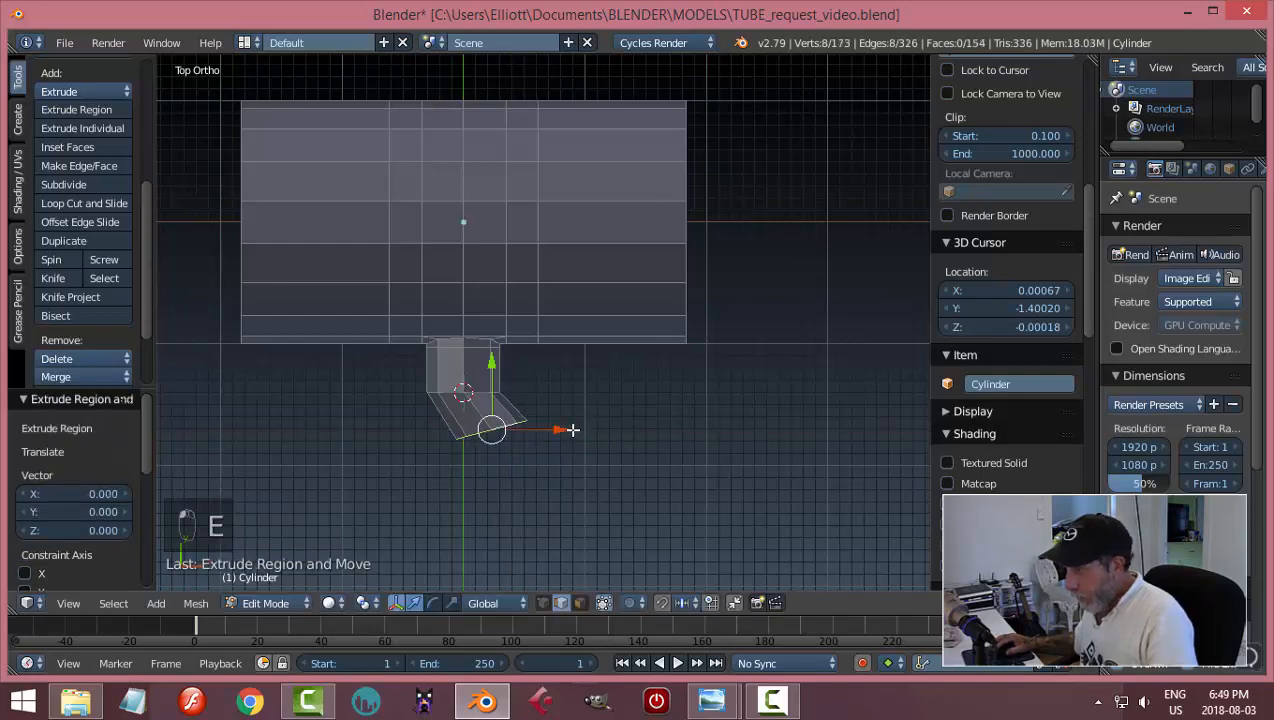
left_click_drag(490, 370, 501, 403)
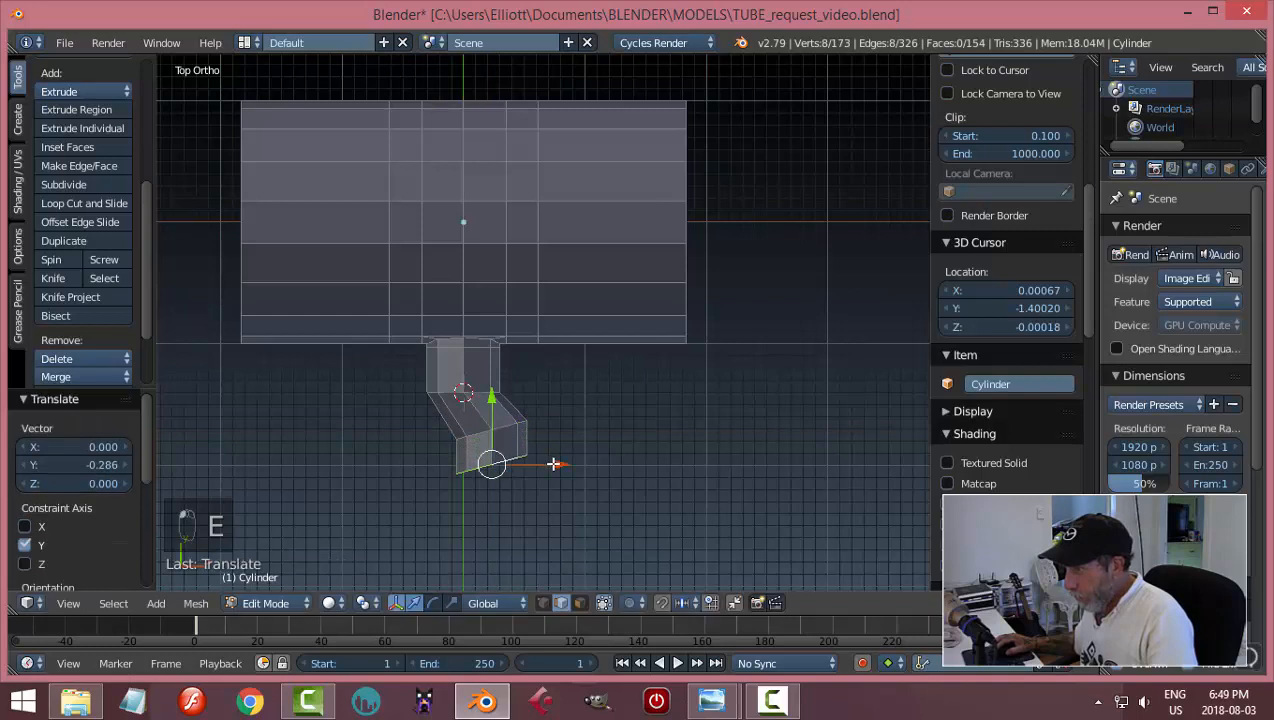
left_click_drag(557, 464, 590, 455)
left_click_drag(535, 400, 531, 386)
key("r")
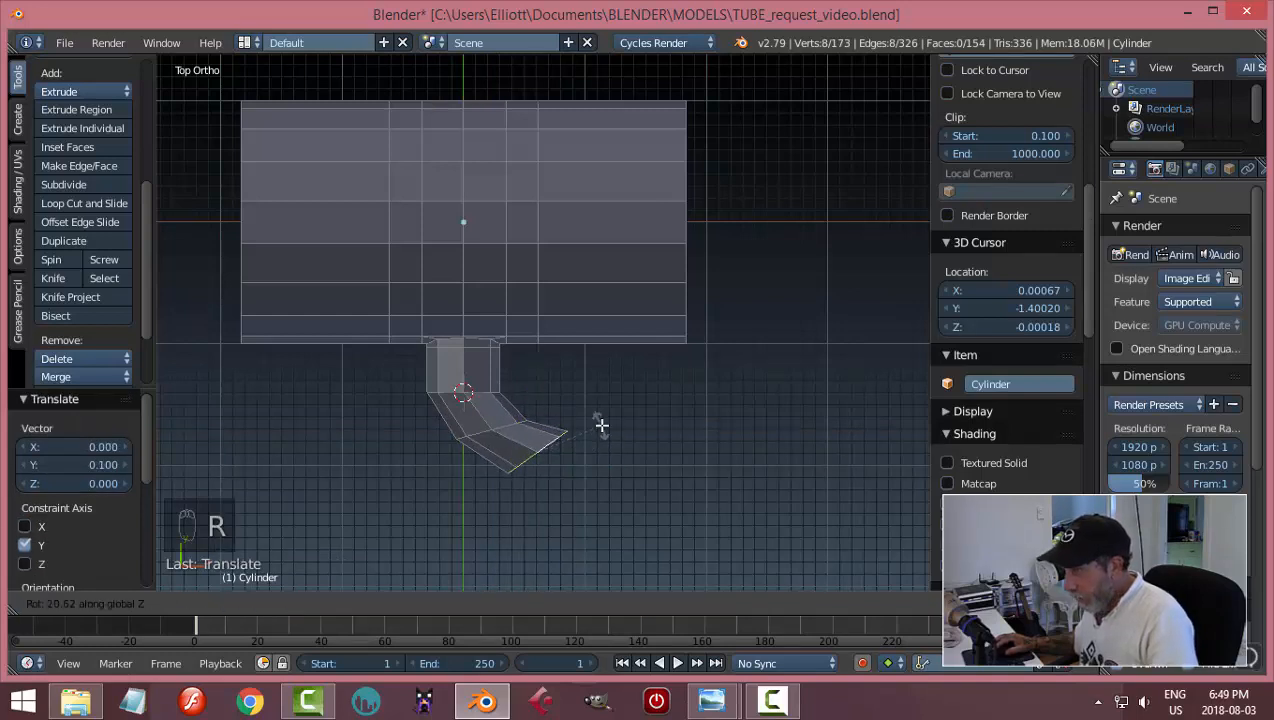
left_click(594, 417)
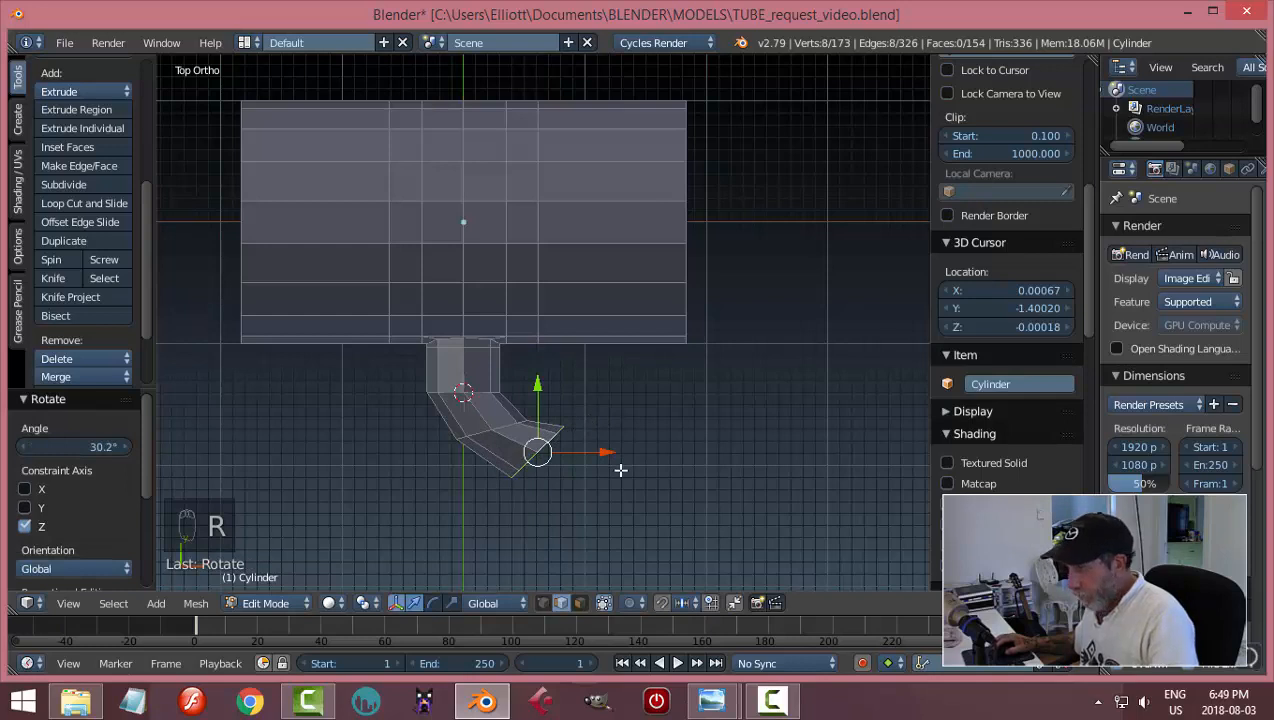
- Extrude another bend segment from the open-end loop, moving it 0.463 along X and rotating it 17° around Z
key("e")
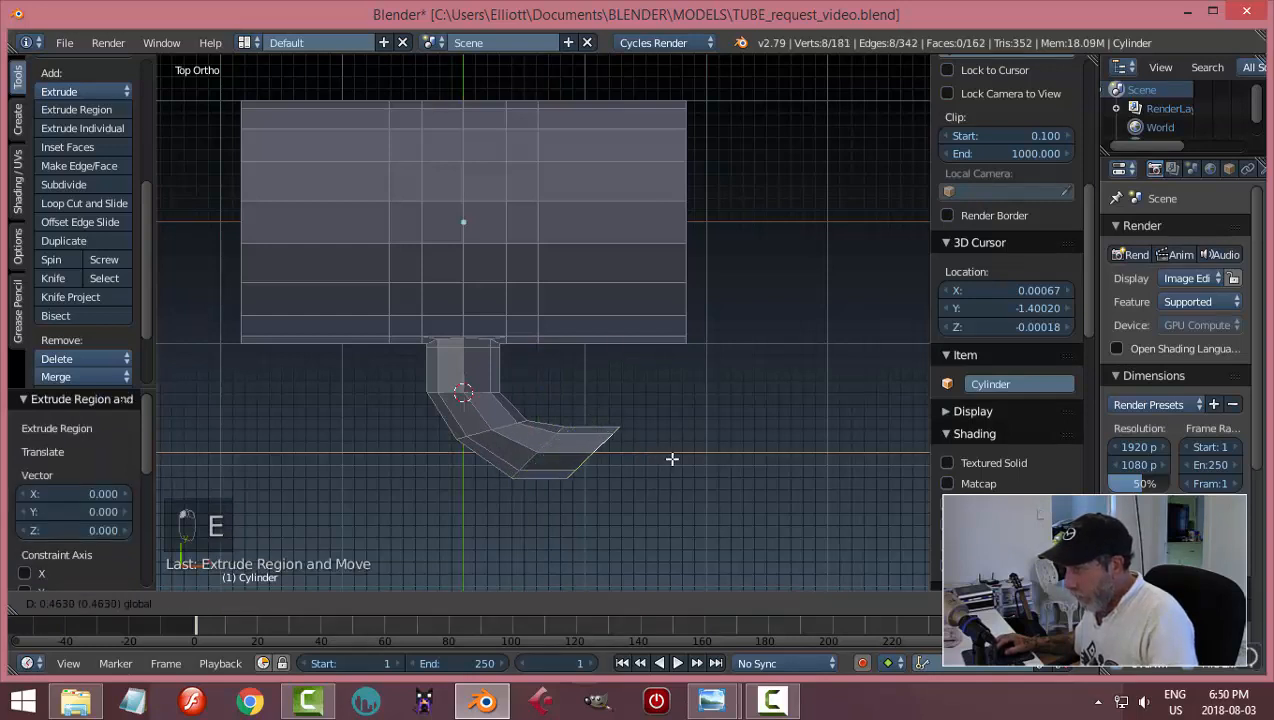
left_click(672, 459)
key("r")
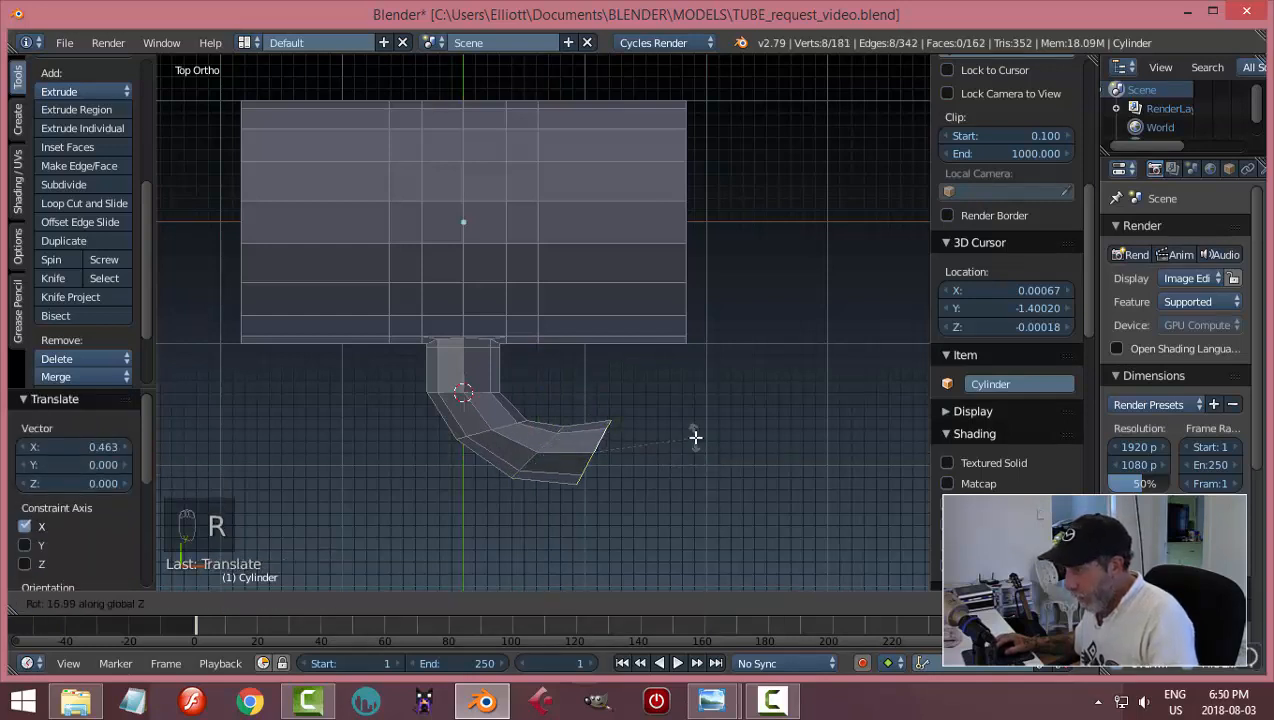
left_click(695, 437)
middle_click_drag(702, 467, 725, 449)
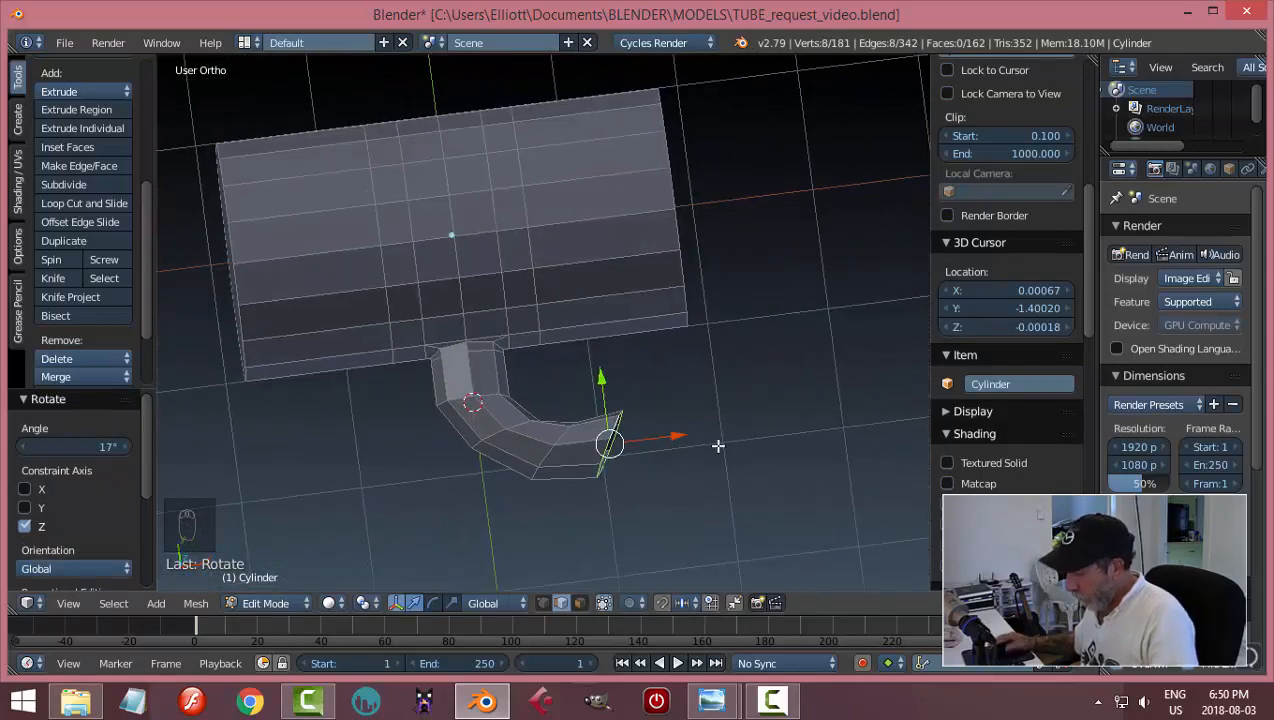
- From top view, extrude the end loop 0.224 along X, rotate it 17.3° around Z and flatten it with an X scale of 0
key("KP_7")
key("e")
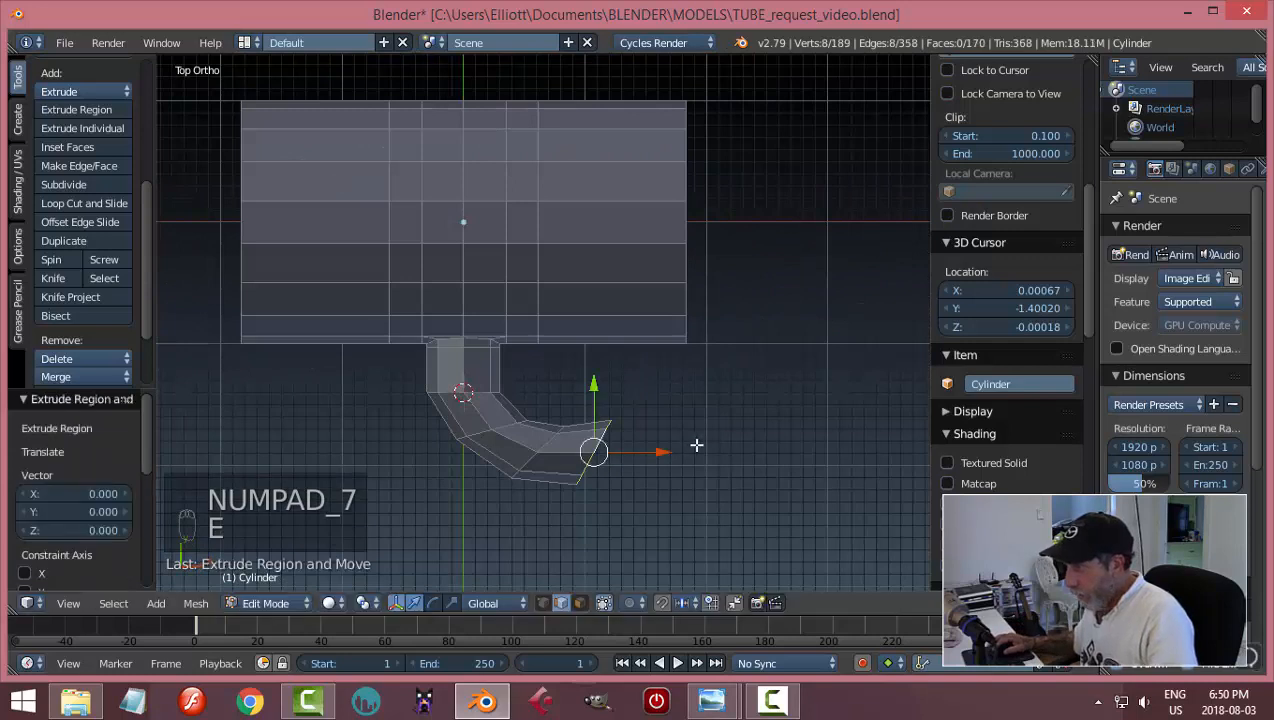
left_click(694, 451)
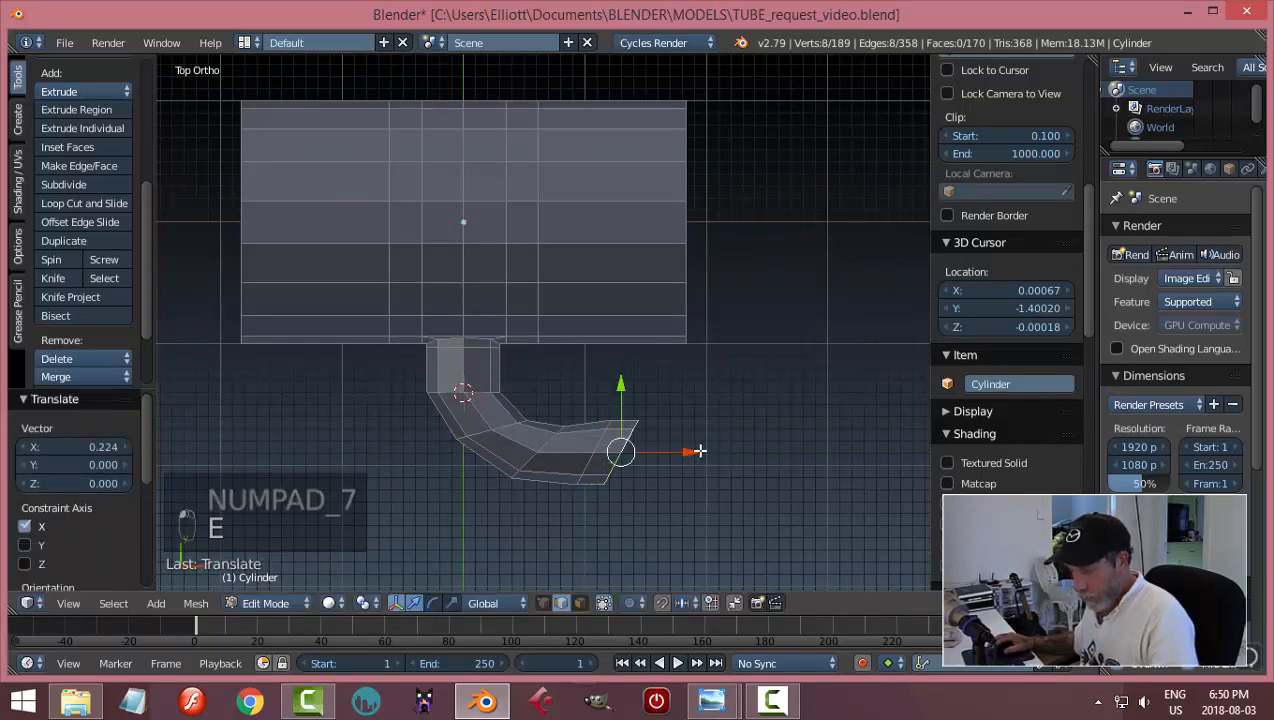
key("r")
left_click(705, 457)
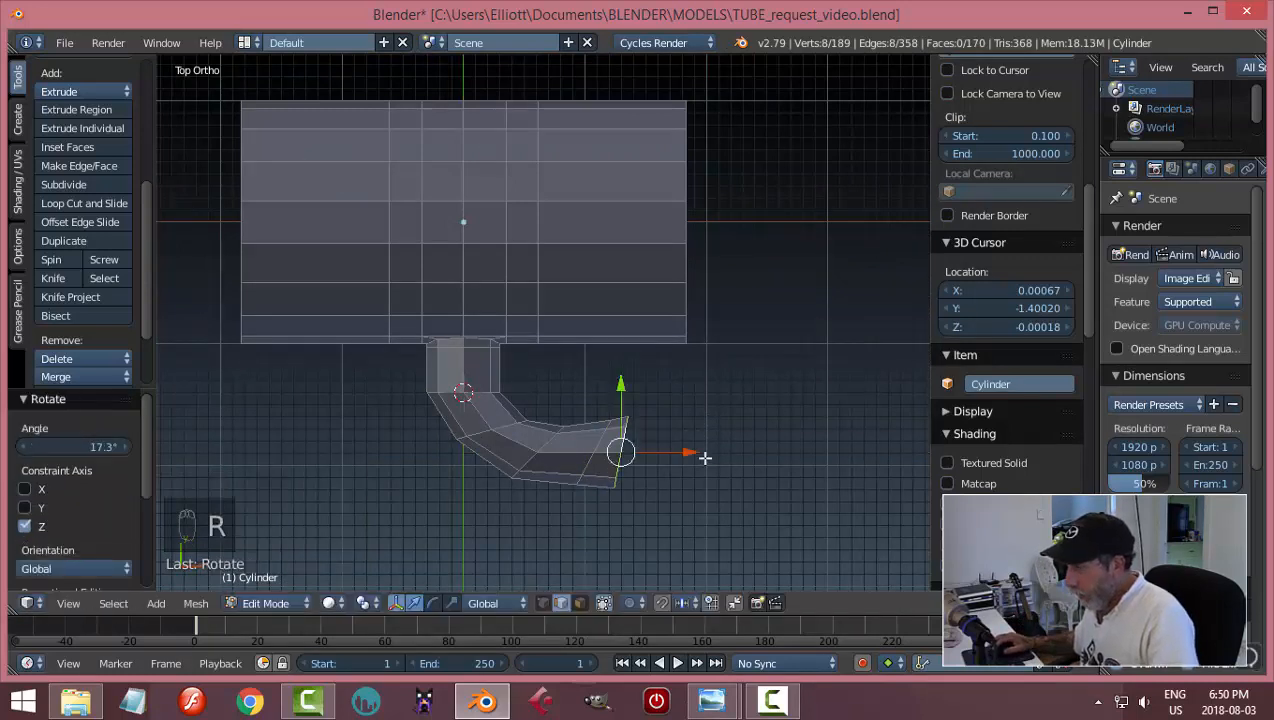
type("sx0")
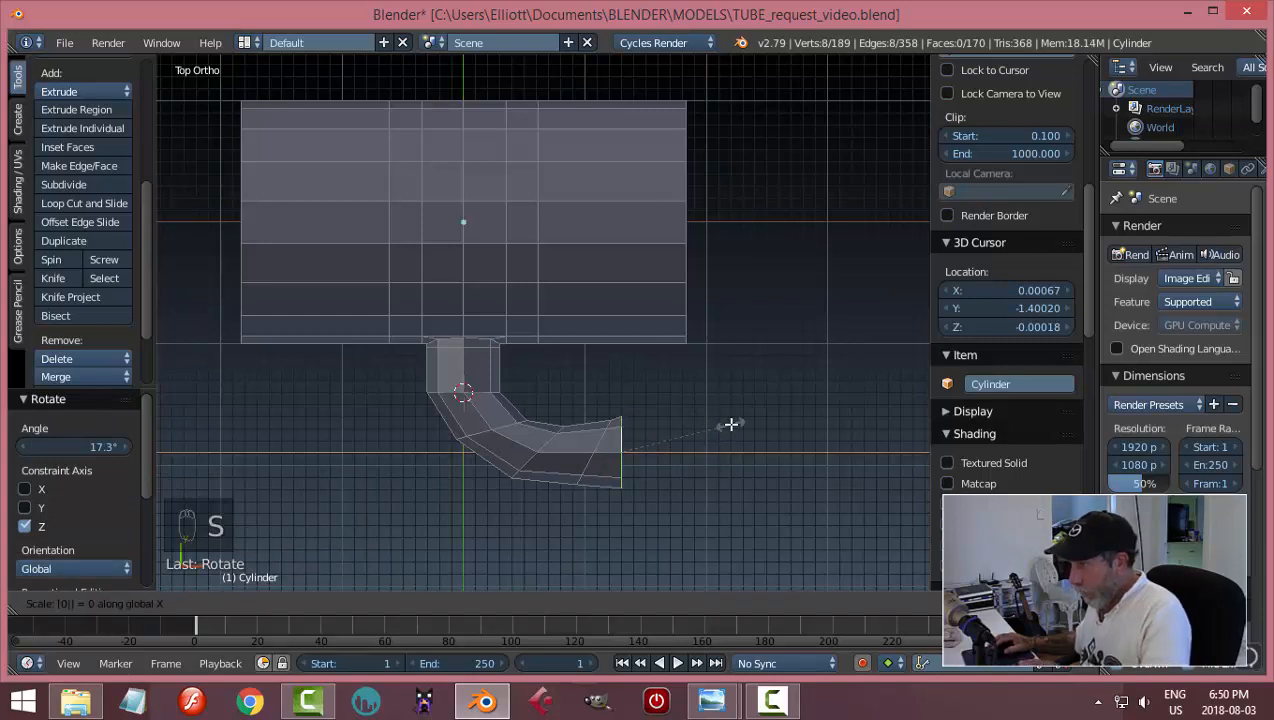
key("Return")
- Select the loop just before the open end, move it -0.077 along X, rotate it 22.1° around Z and scale it to about 0.78
key("a")
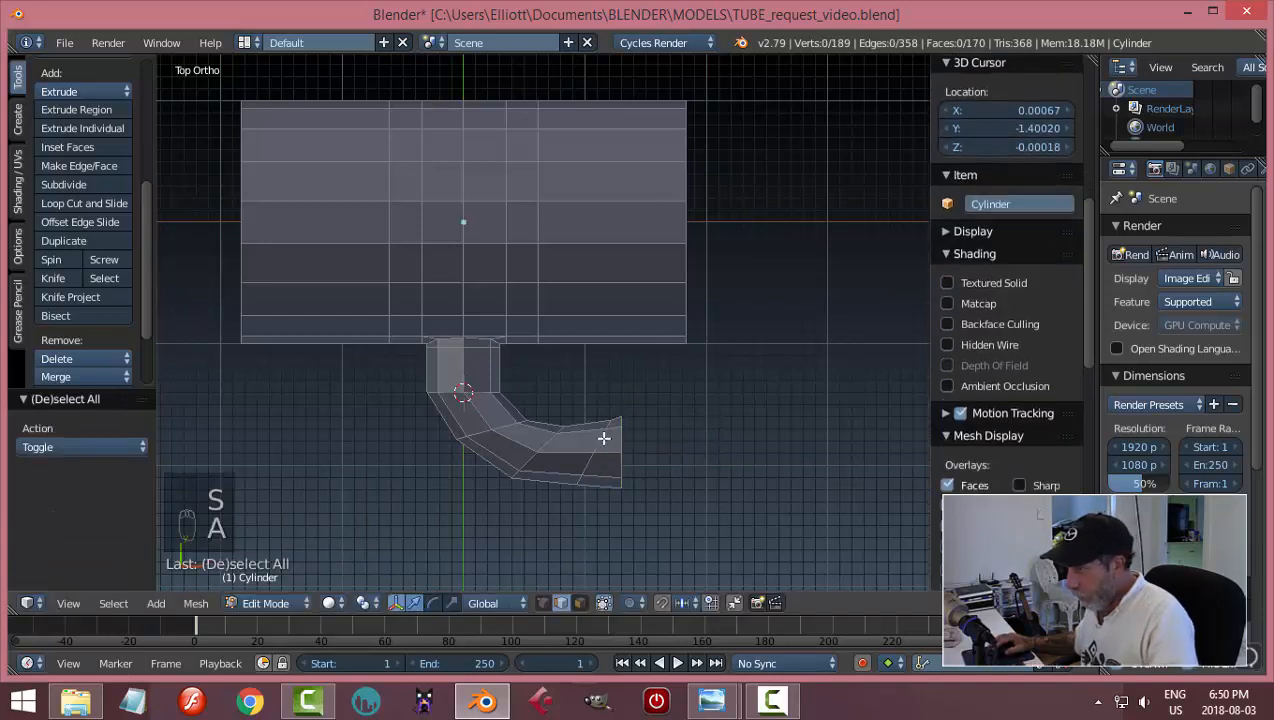
right_click(602, 436, "alt")
key("g")
key("x")
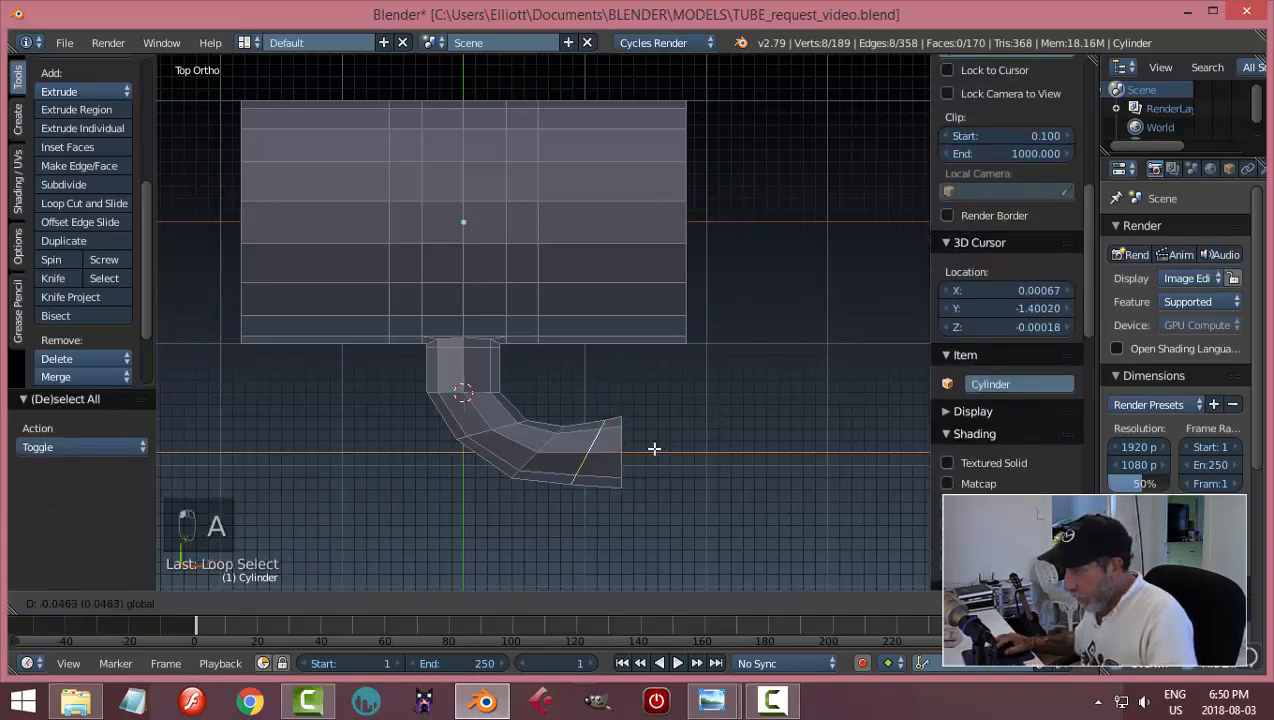
left_click(651, 448)
key("r")
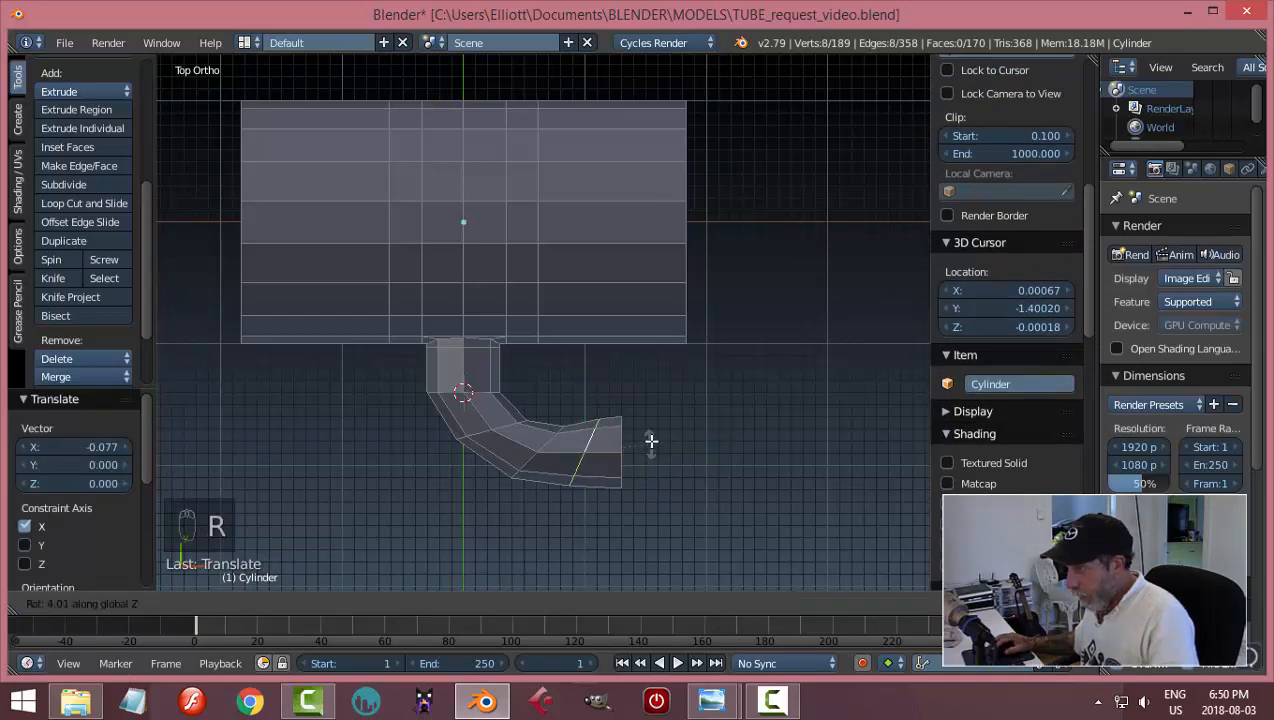
left_click(648, 421)
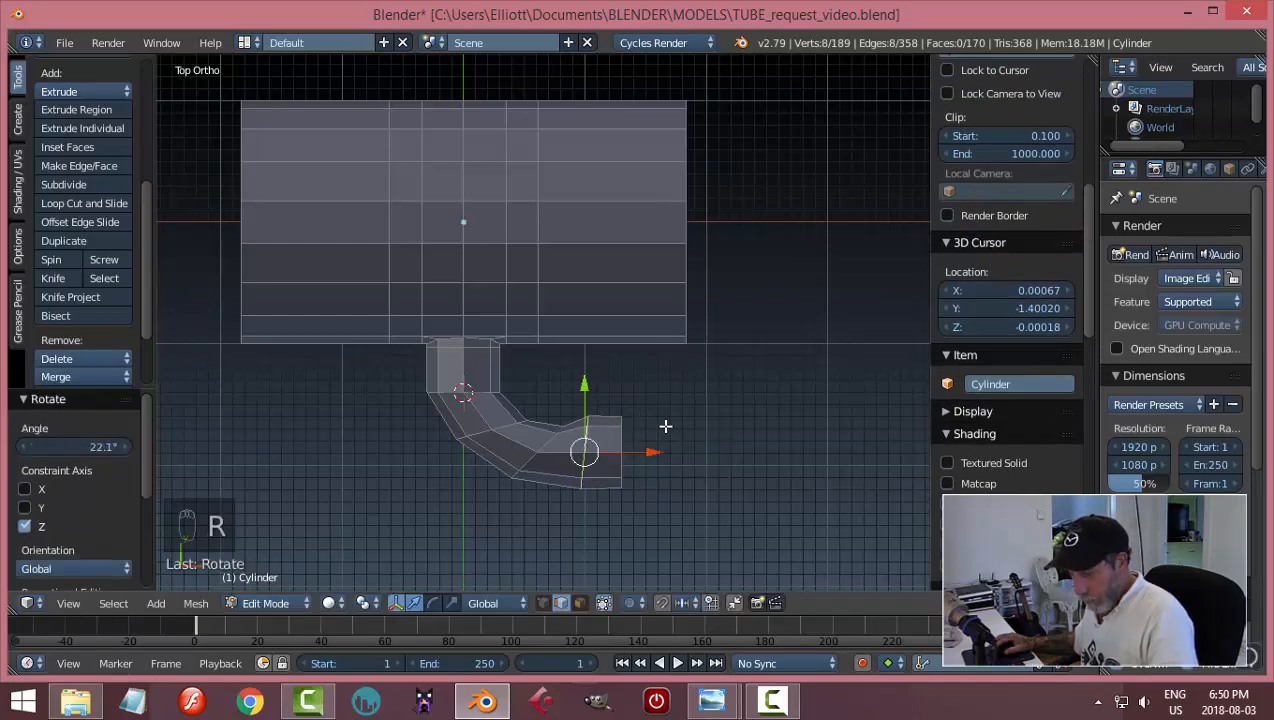
key("s")
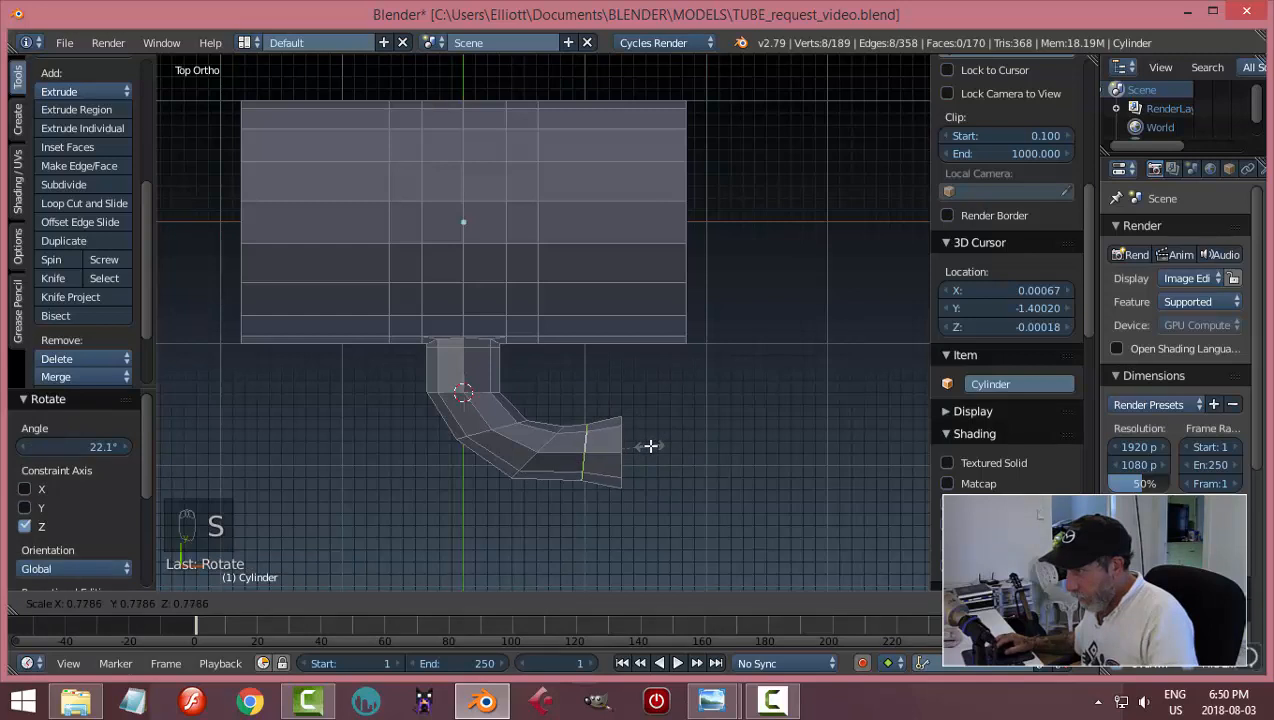
left_click(647, 448)
- Select the next loop back in the bend, rotate it 21.2° around Z and scale it to about 0.81
key("a")
left_click(548, 440, "alt")
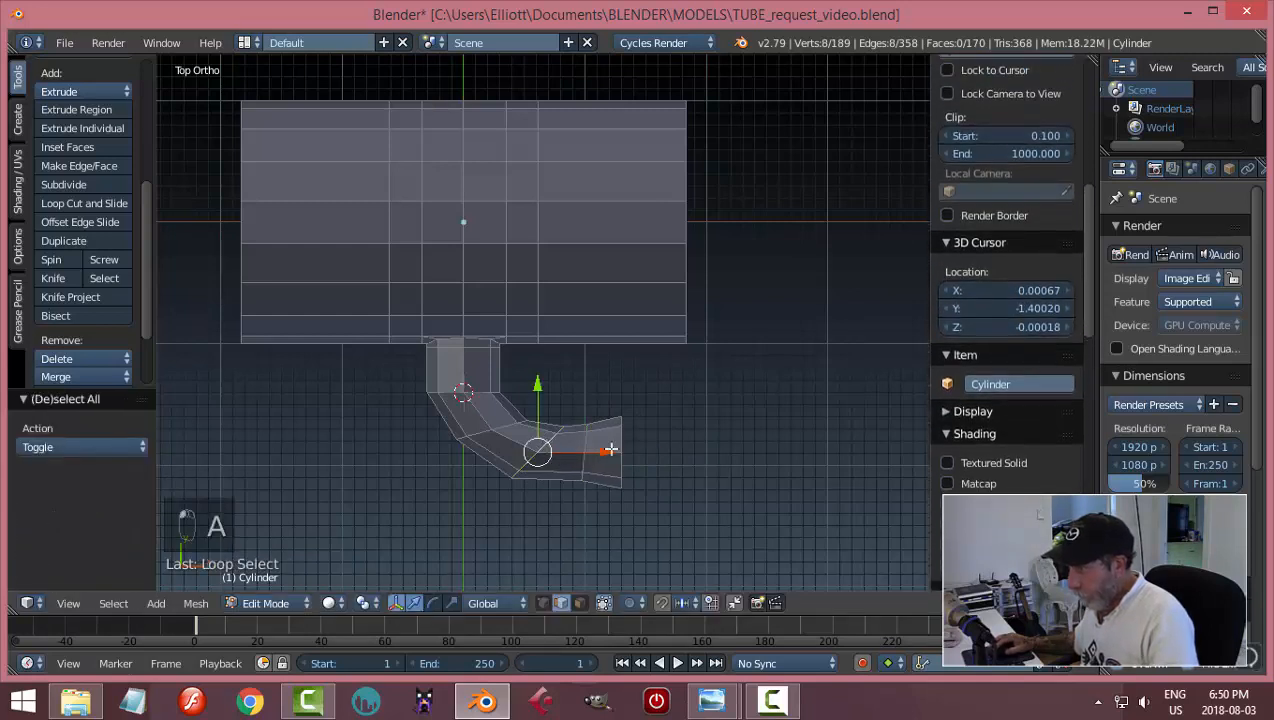
key("r")
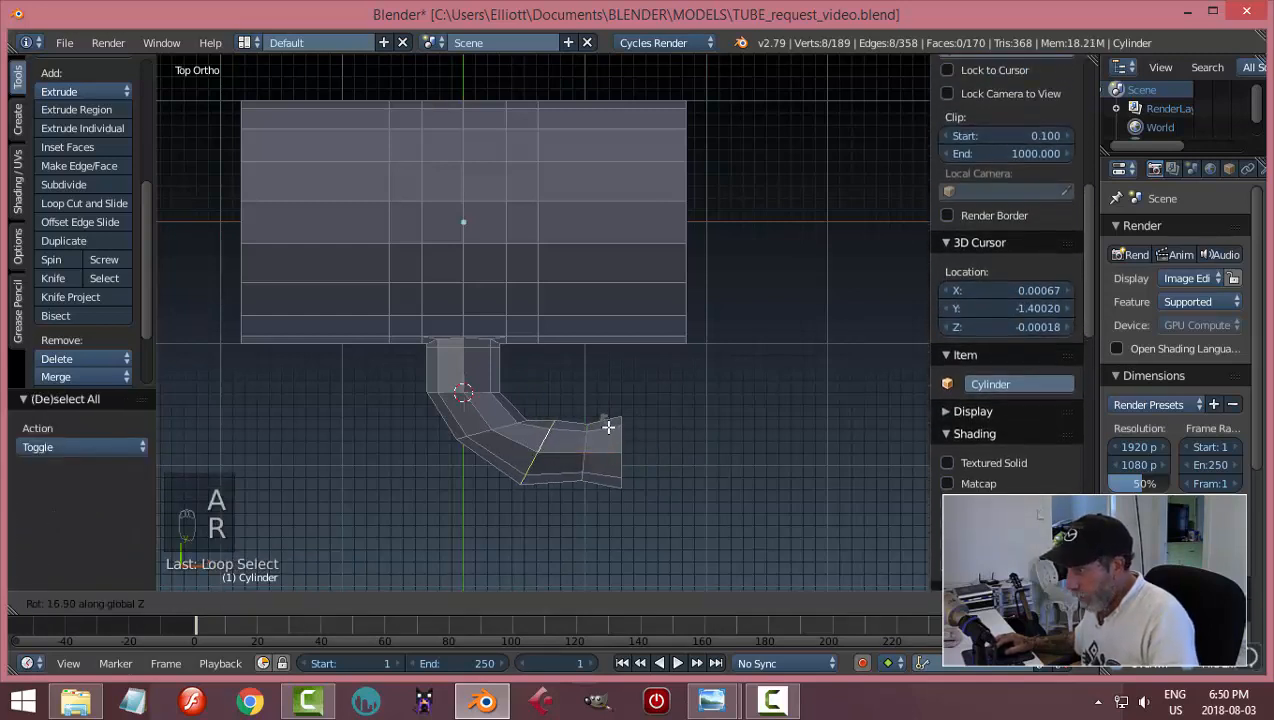
left_click(607, 421)
key("s")
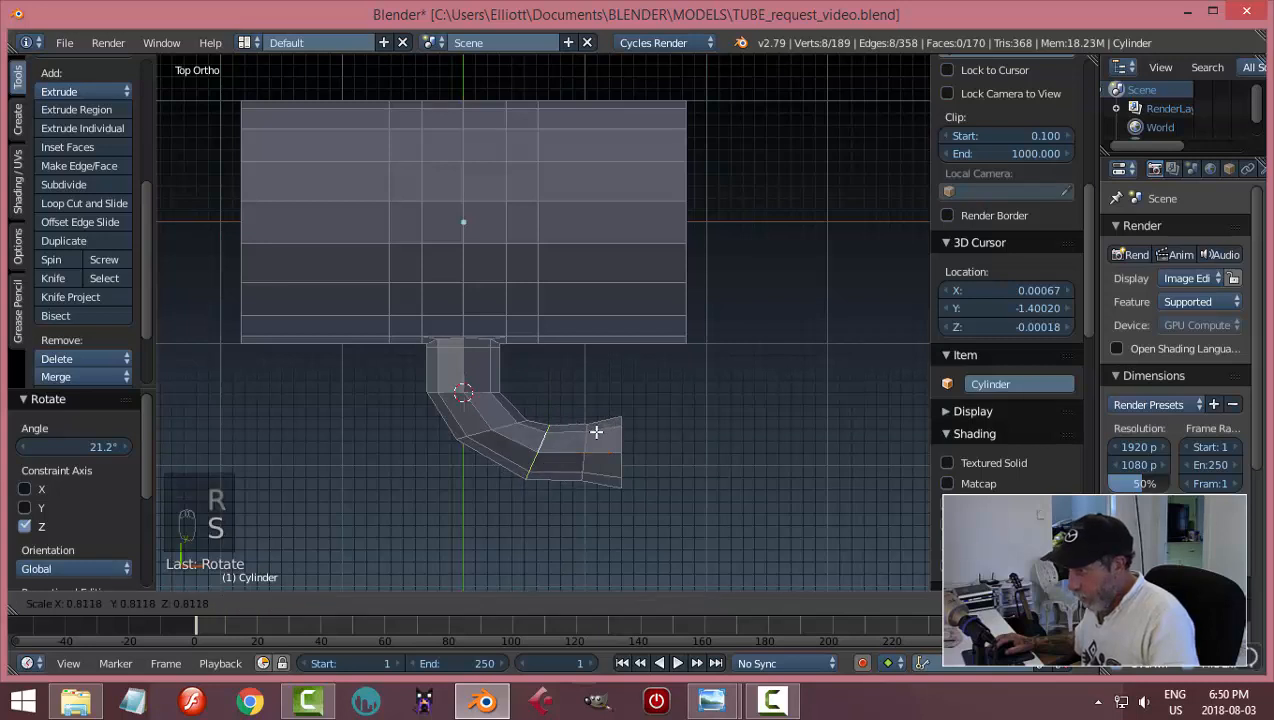
left_click(596, 432)
- Select the side tube's open-end loop and scale it to about 0.83
key("a")
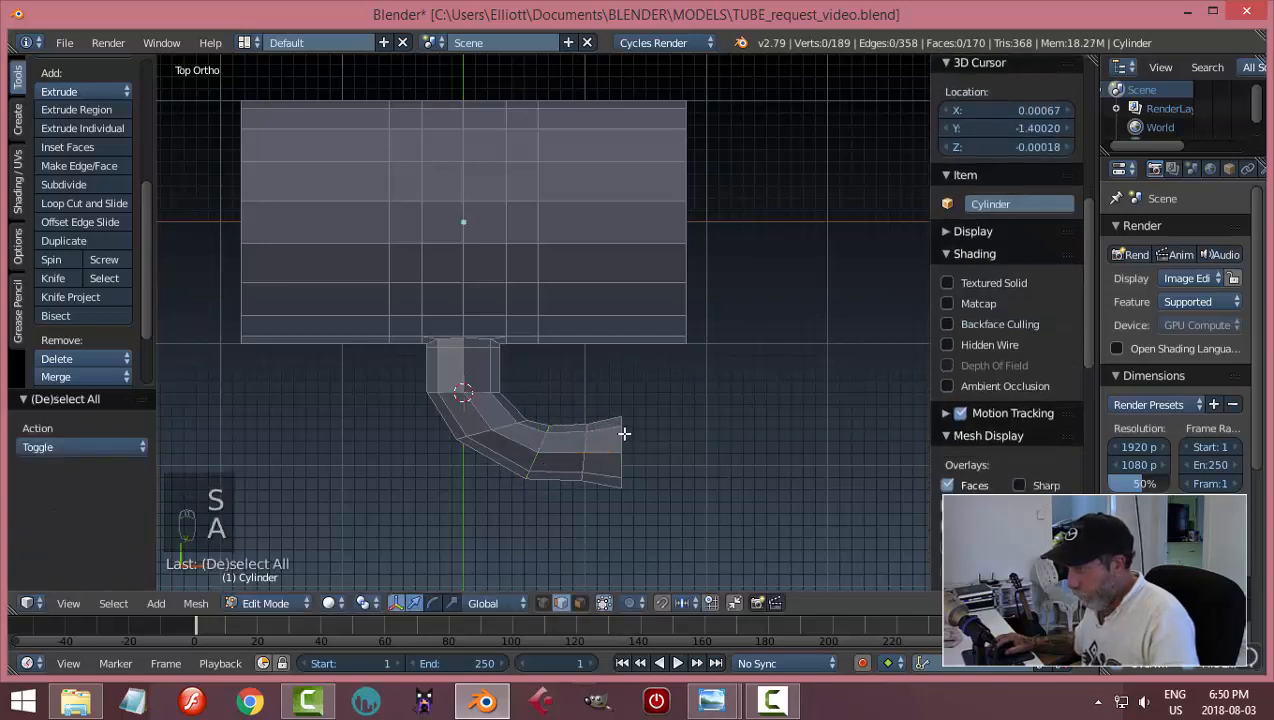
right_click(621, 445, "alt")
key("s")
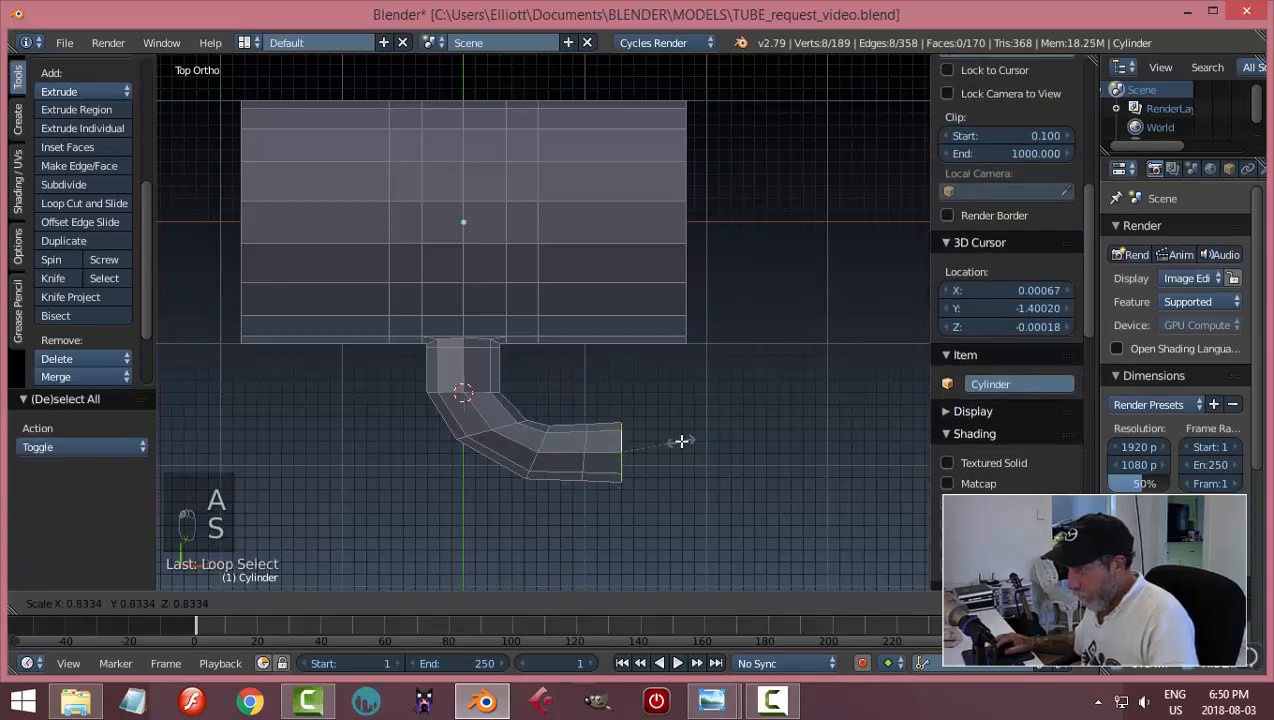
left_click(681, 441)
- Select the loop at the start of the bend's outer half, rotate it 17.8° around Z and scale it to 0.853
key("a")
right_click(508, 427, "alt")
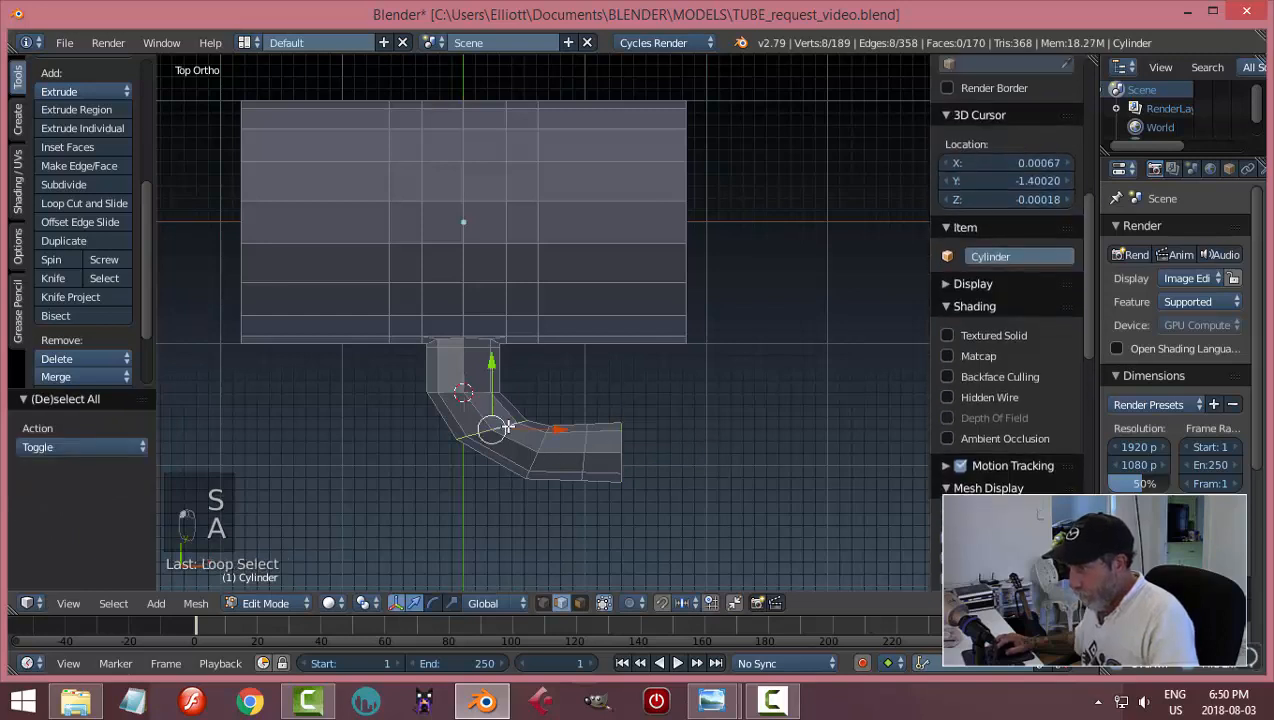
key("r")
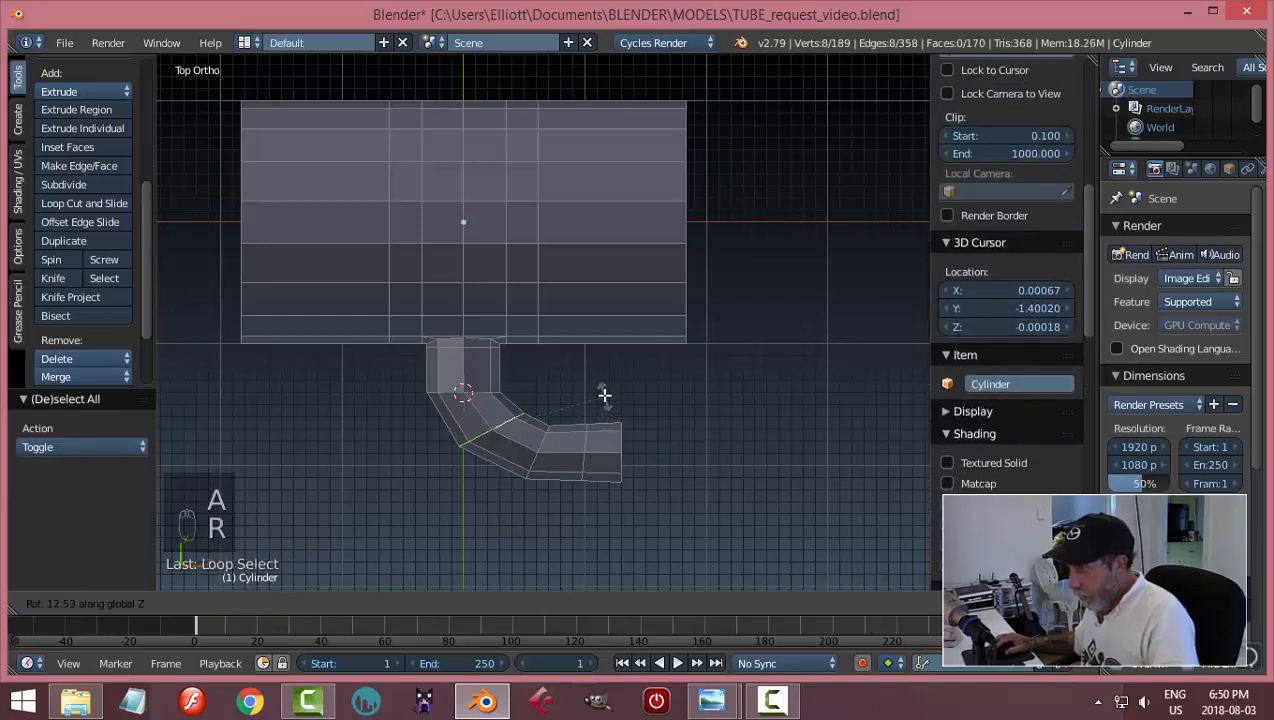
left_click(600, 385)
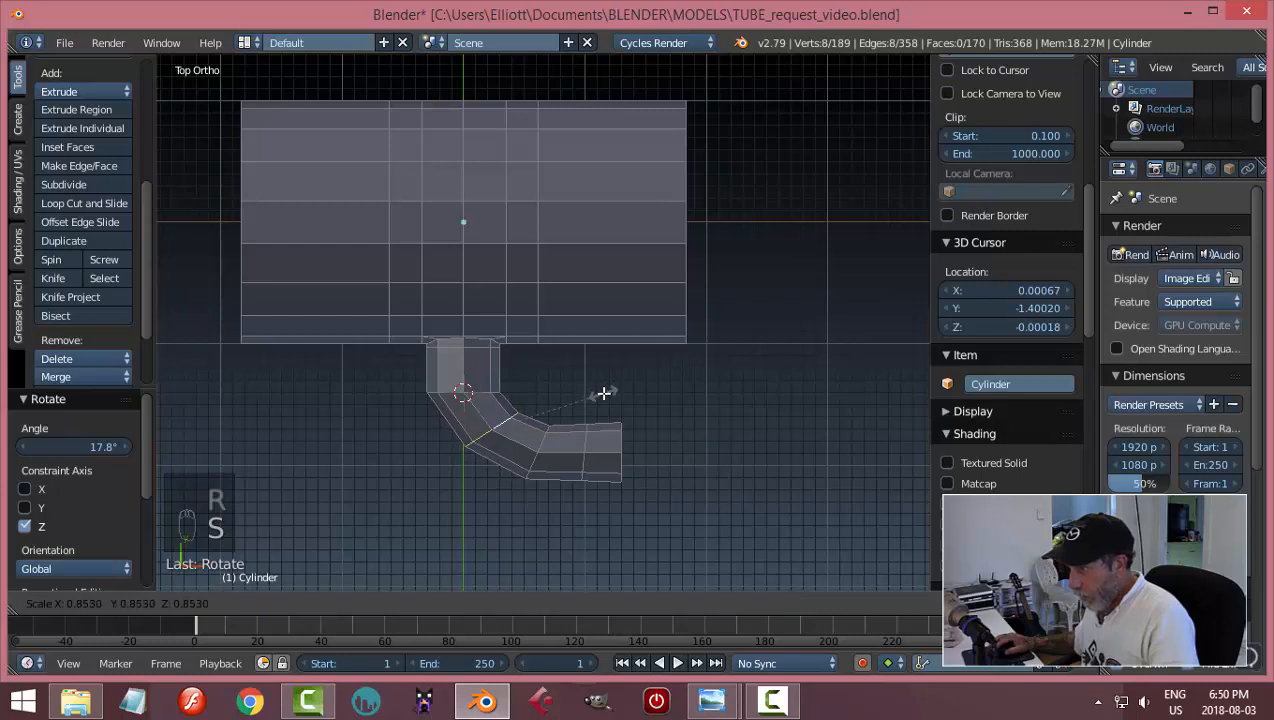
left_click(604, 393)
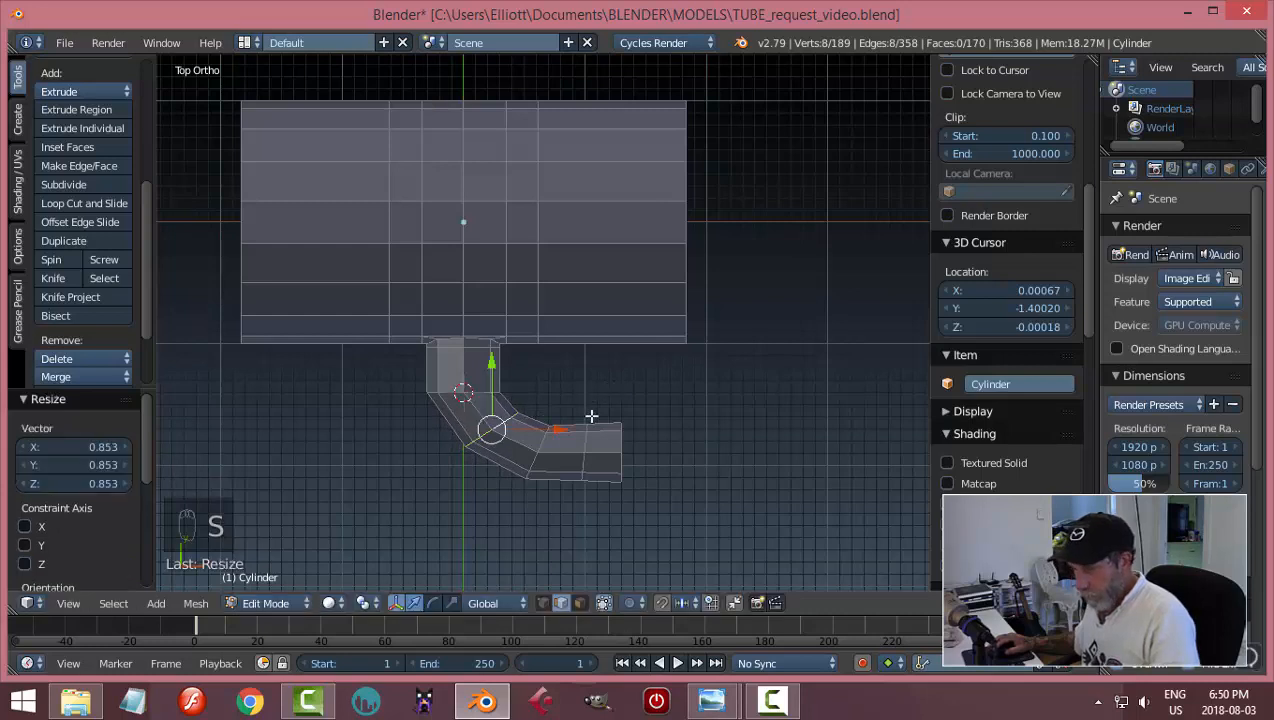
- Add one centred loop cut across the bend's first segment and scale it up slightly
key("a")
key("ctrl+r")
left_click(506, 400)
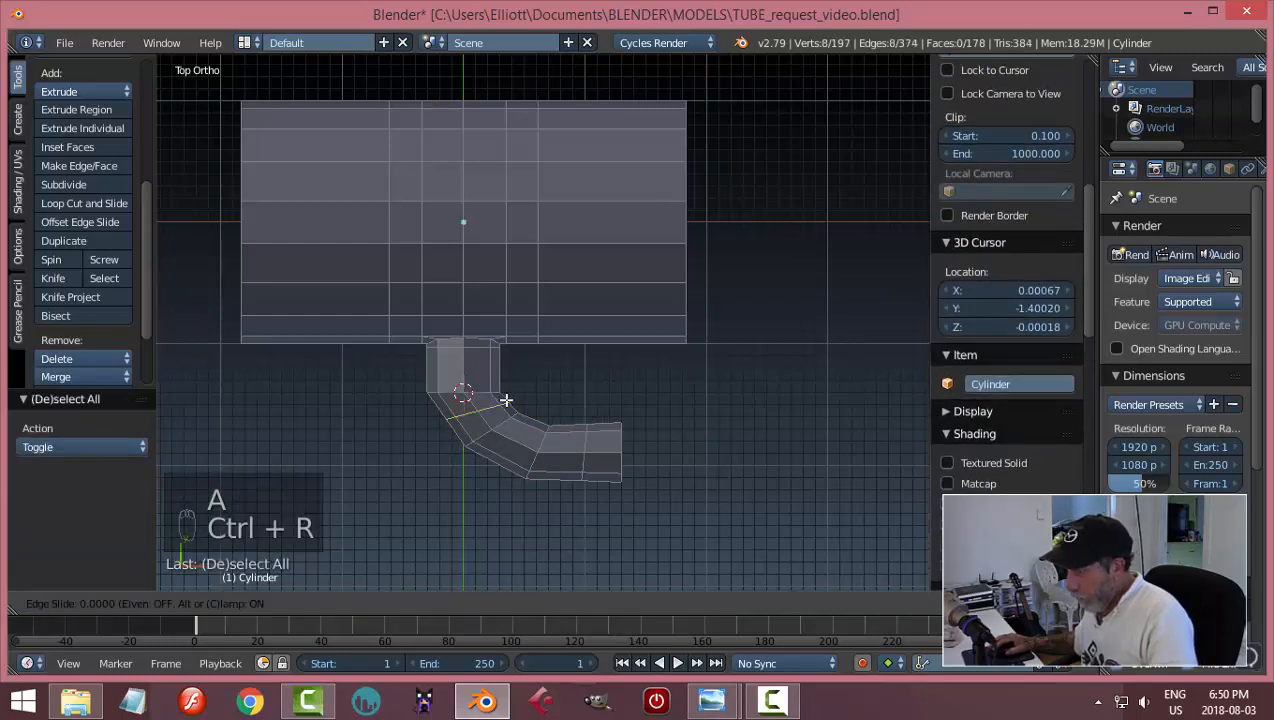
left_click(506, 400)
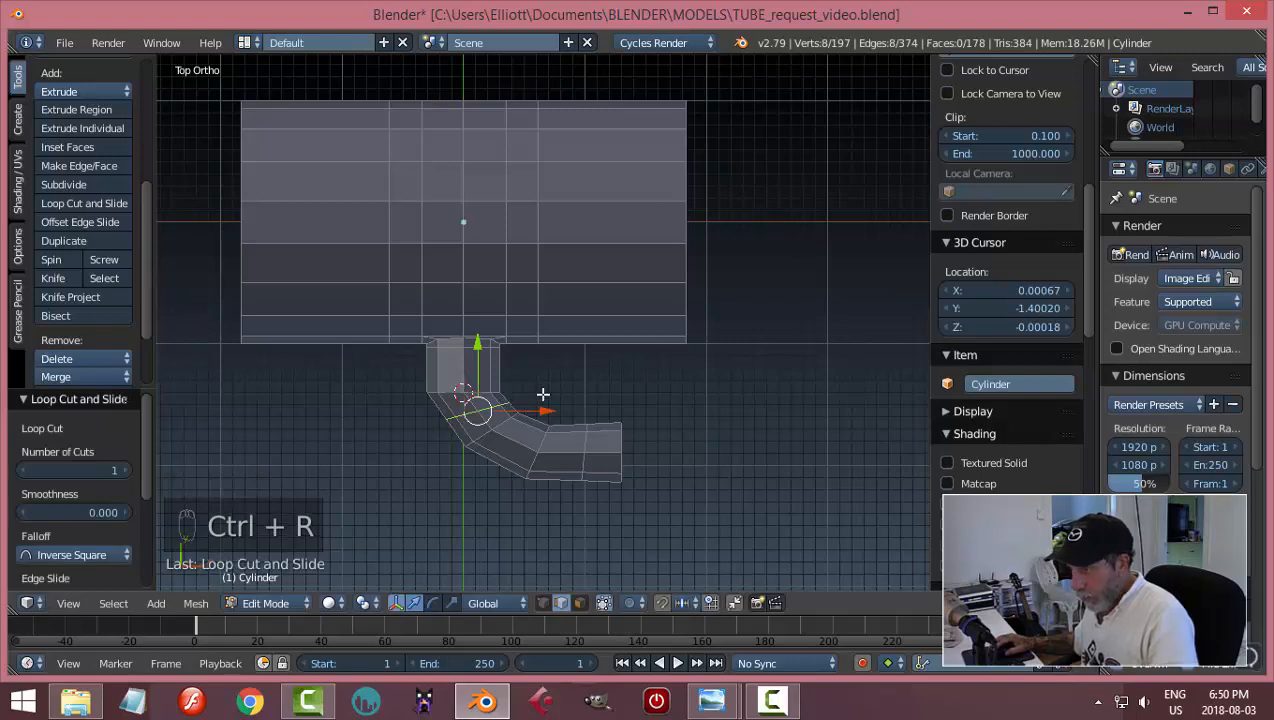
key("s")
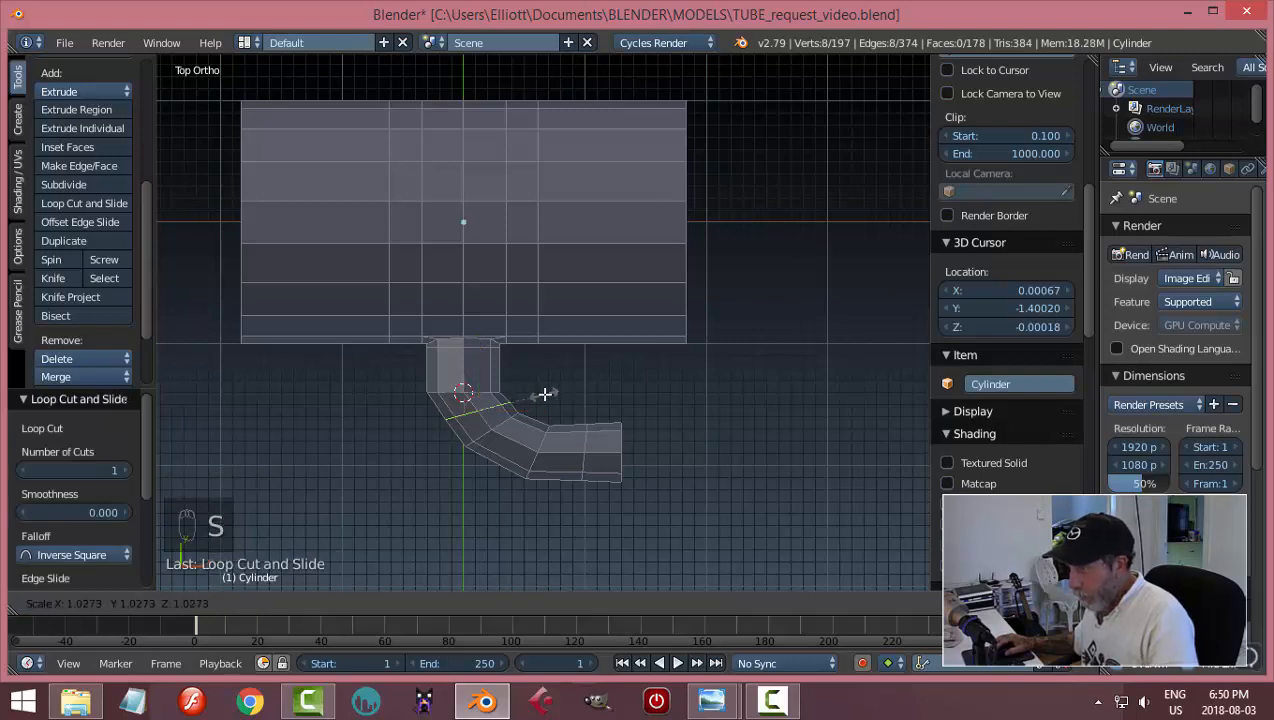
left_click(543, 394)
- Deselect everything and examine the bent side tube's shape in Object Mode from several angles
key("a")
middle_click_drag(648, 404, 694, 344)
key("Tab")
middle_click_drag(569, 347, 682, 286)
scroll(655, 365, "up", 3)
middle_click_drag(645, 387, 588, 411)
- In Edit Mode, select the open-end loop, grow the selection over the whole bent part of the side tube and shift it slightly
key("Tab")
left_click(734, 410)
middle_click_drag(734, 410, 610, 415)
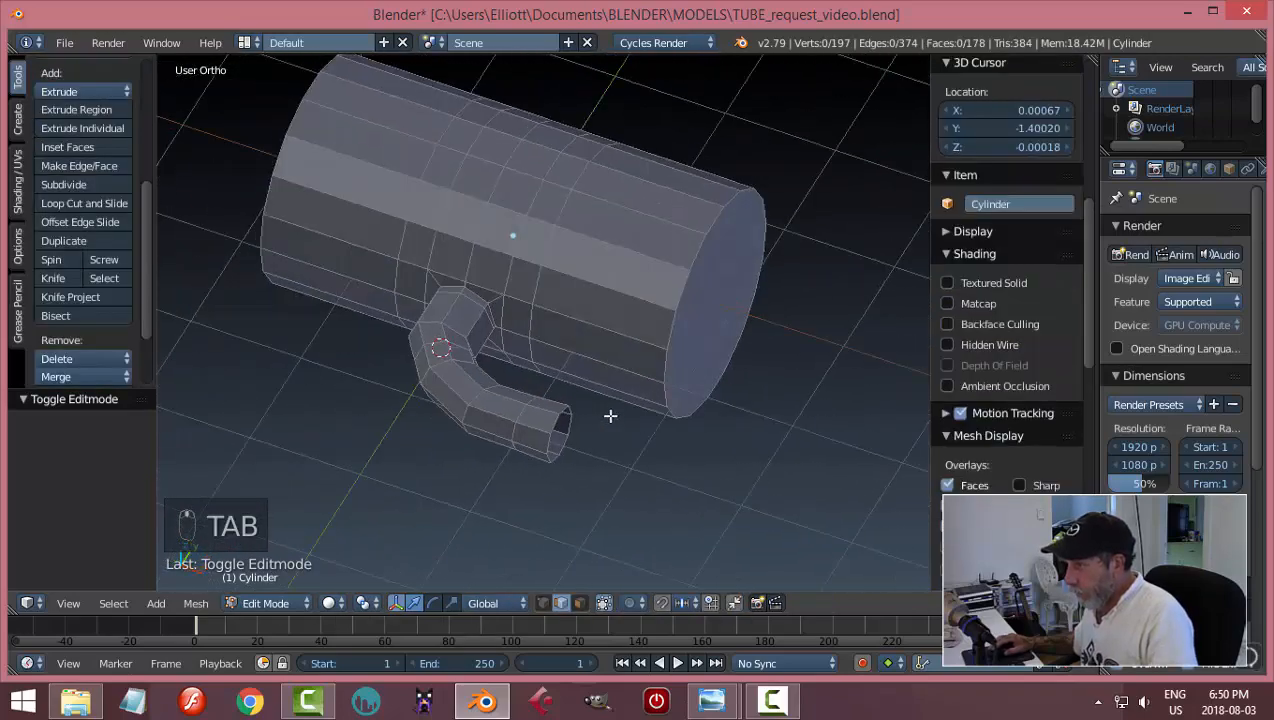
right_click(554, 418, "alt")
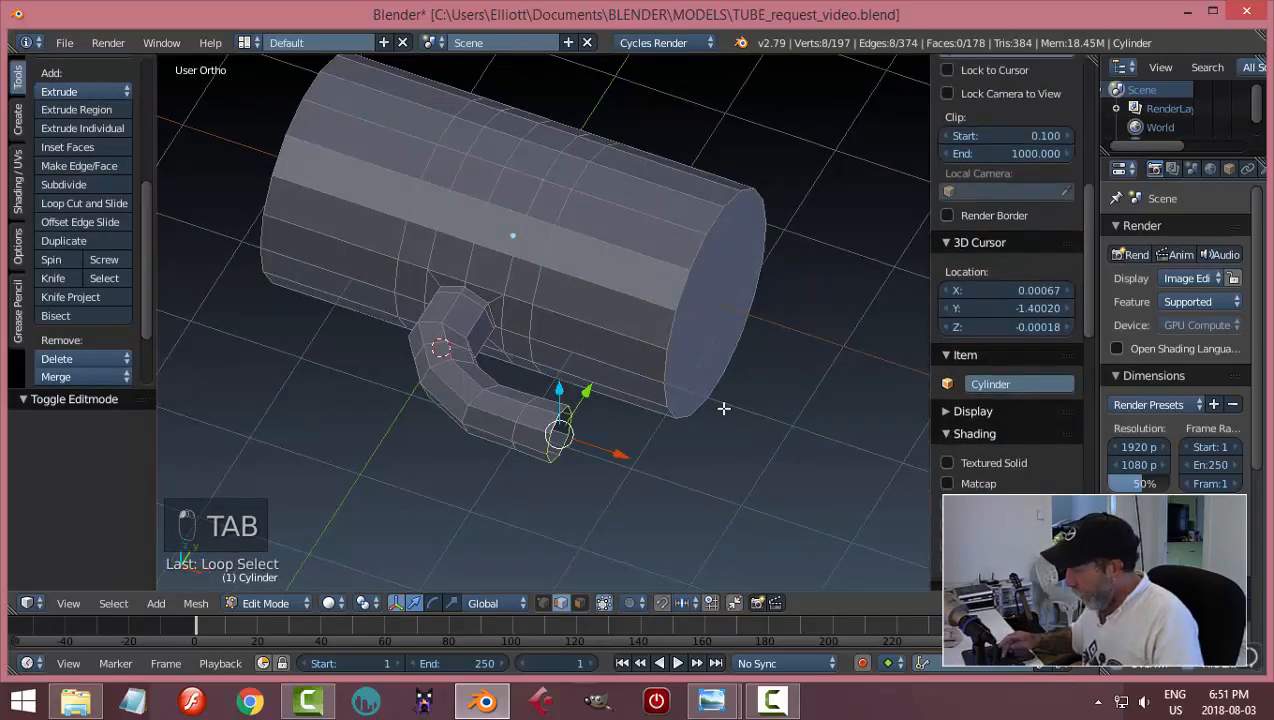
key("ctrl+KP_Add")
key("ctrl+KP_Add")
key("ctrl+KP_Add")
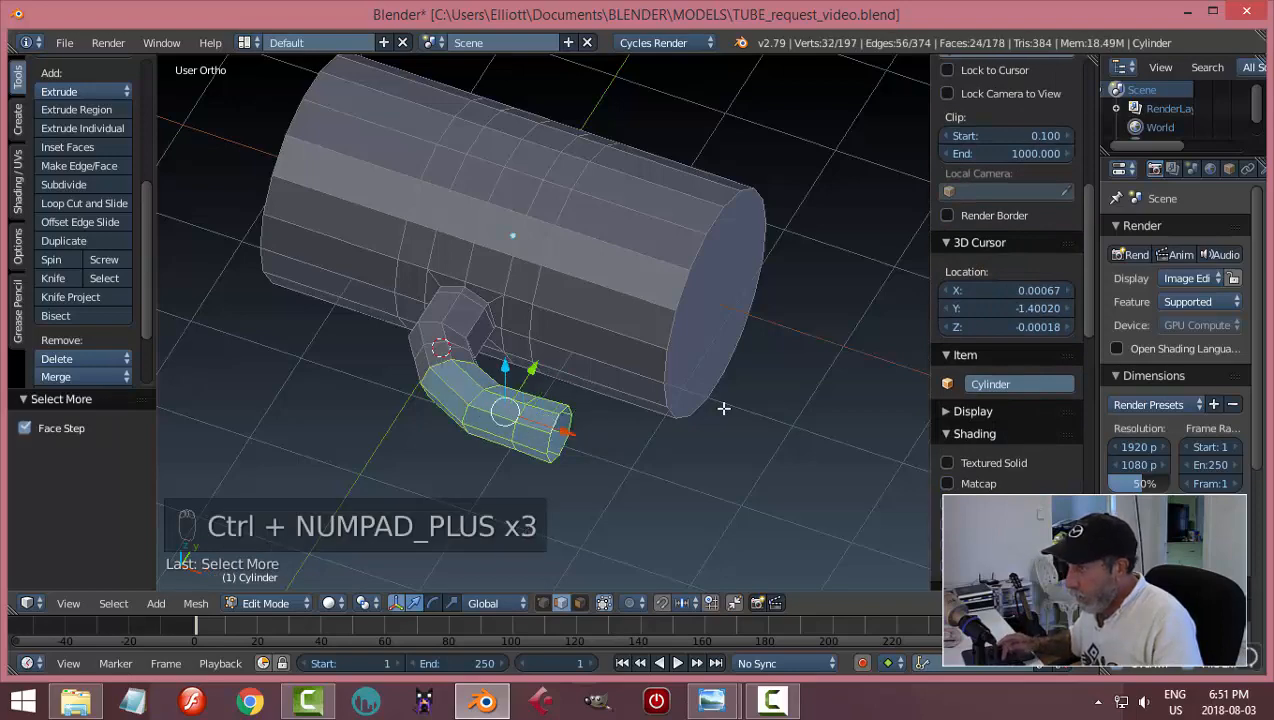
key("ctrl+KP_Add")
key("ctrl+KP_Add")
key("ctrl+KP_Add")
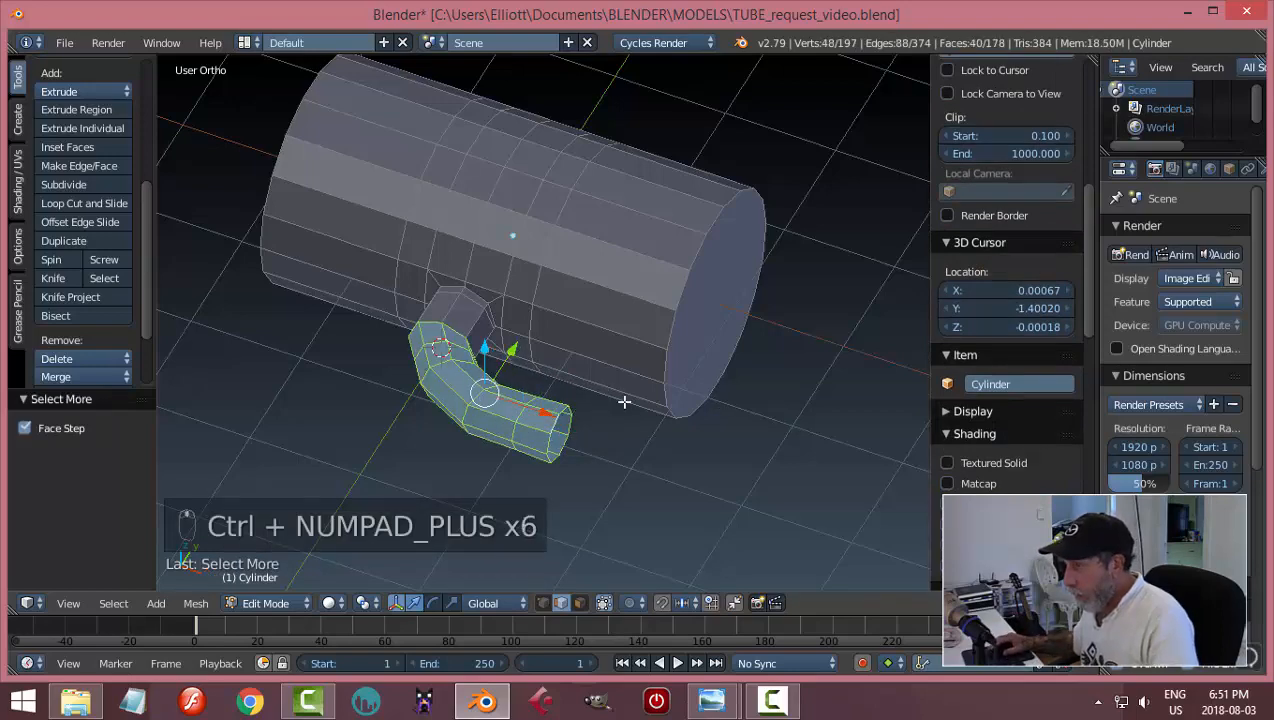
middle_click_drag(624, 401, 539, 358)
left_click_drag(544, 367, 537, 350)
key("a")
- Return to Object Mode and check how the adjusted side tube sits against the cylinder
scroll(655, 389, "down", 2)
middle_click_drag(657, 390, 611, 271)
key("Tab")
left_click(515, 272)
middle_click_drag(520, 275, 607, 312)
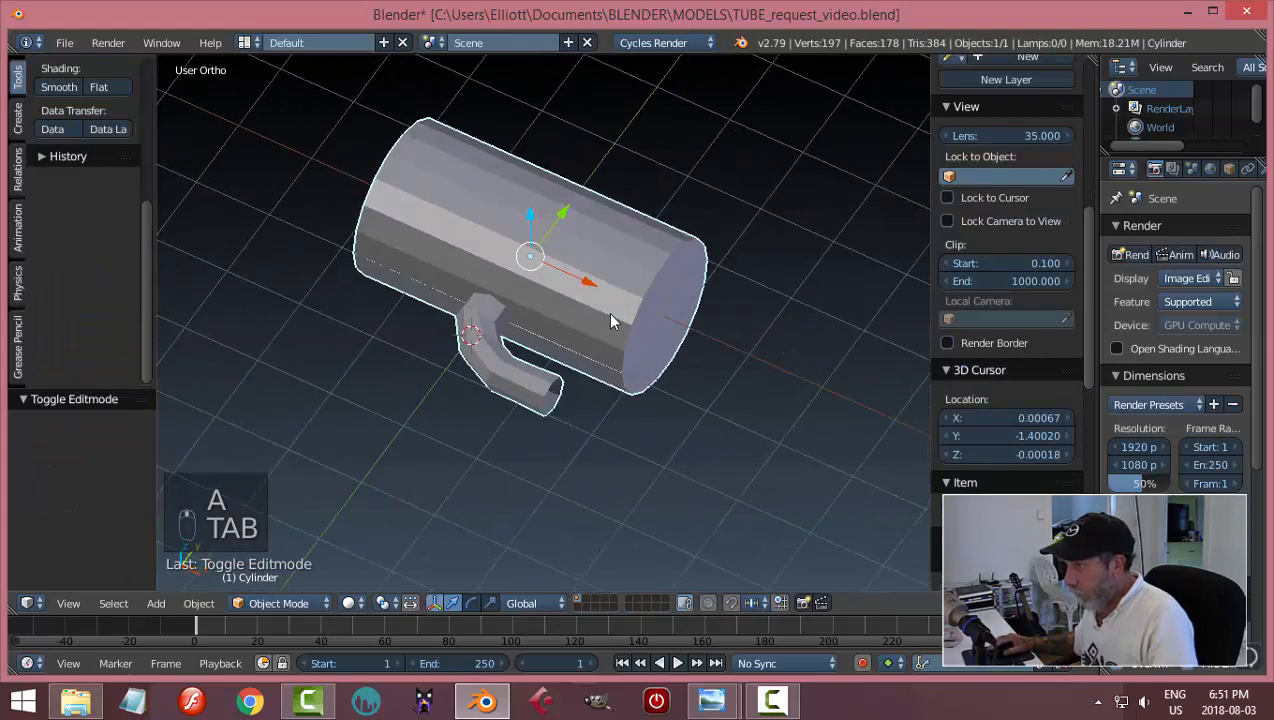
- Hide the 3D view's properties sidebar and add a Subdivision Surface modifier to the cylinder with View subdivisions set to 2
key("n")
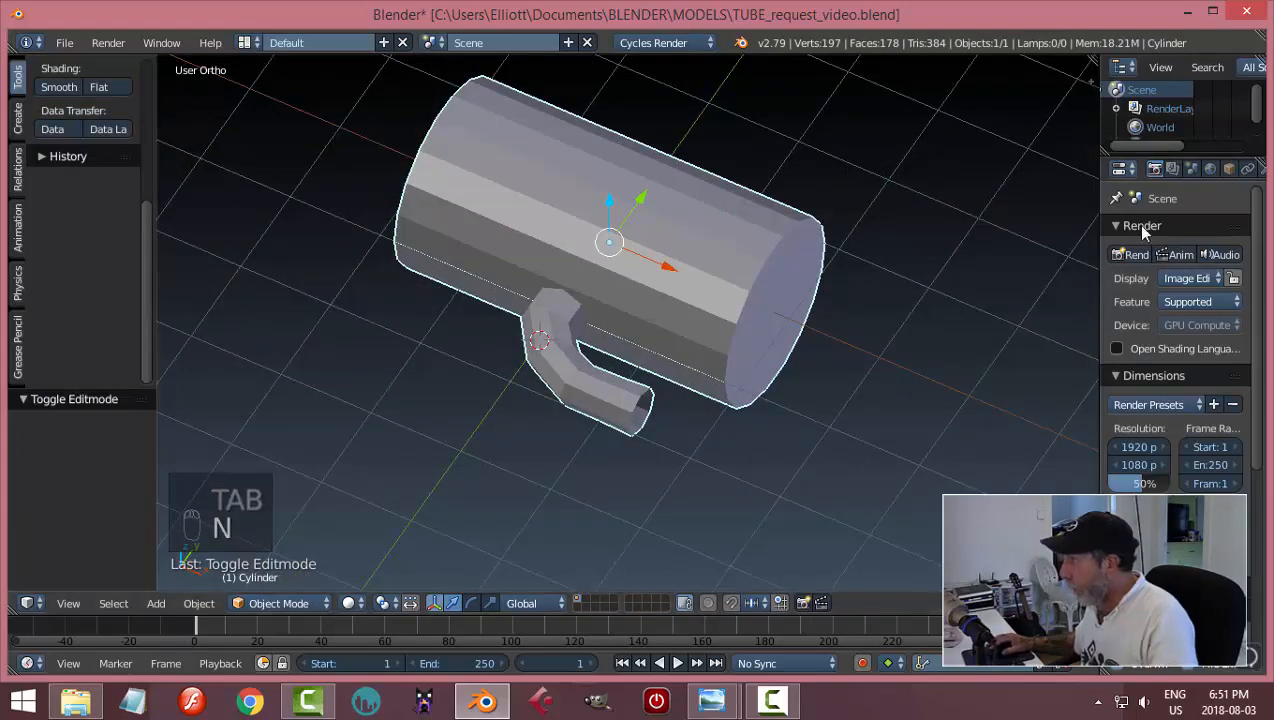
left_click(1229, 169)
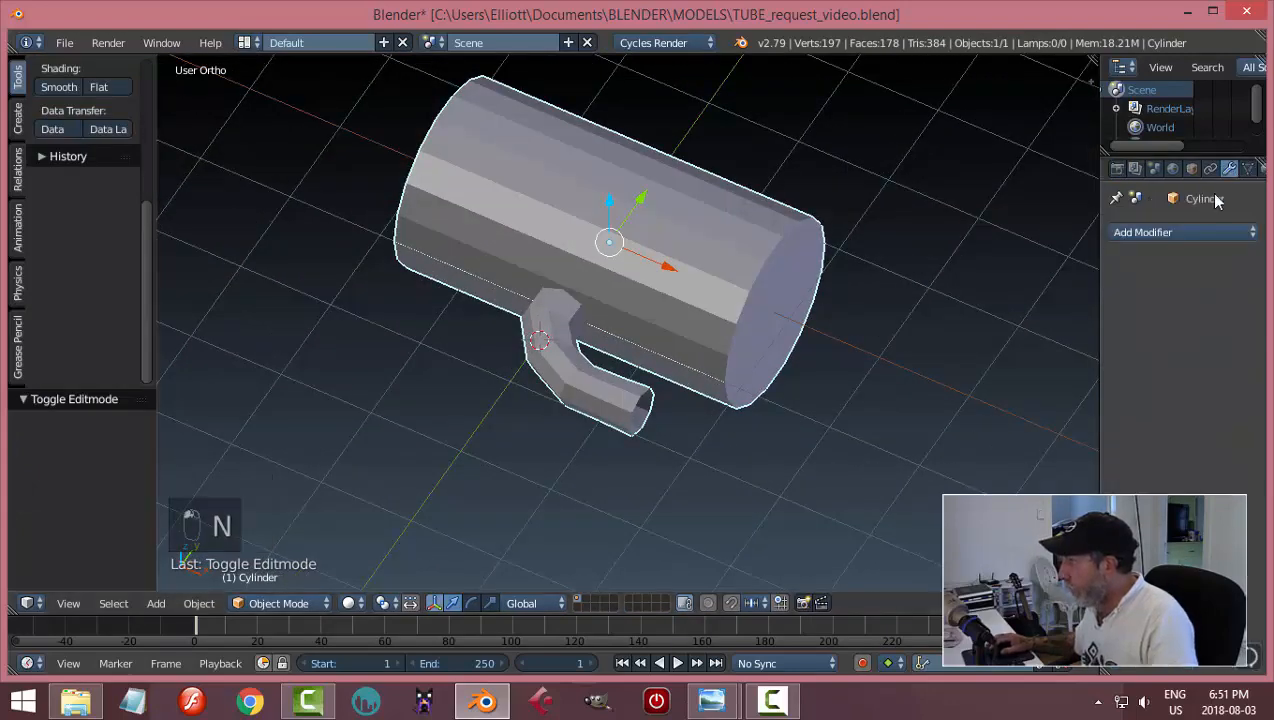
left_click(1153, 233)
left_click(905, 540)
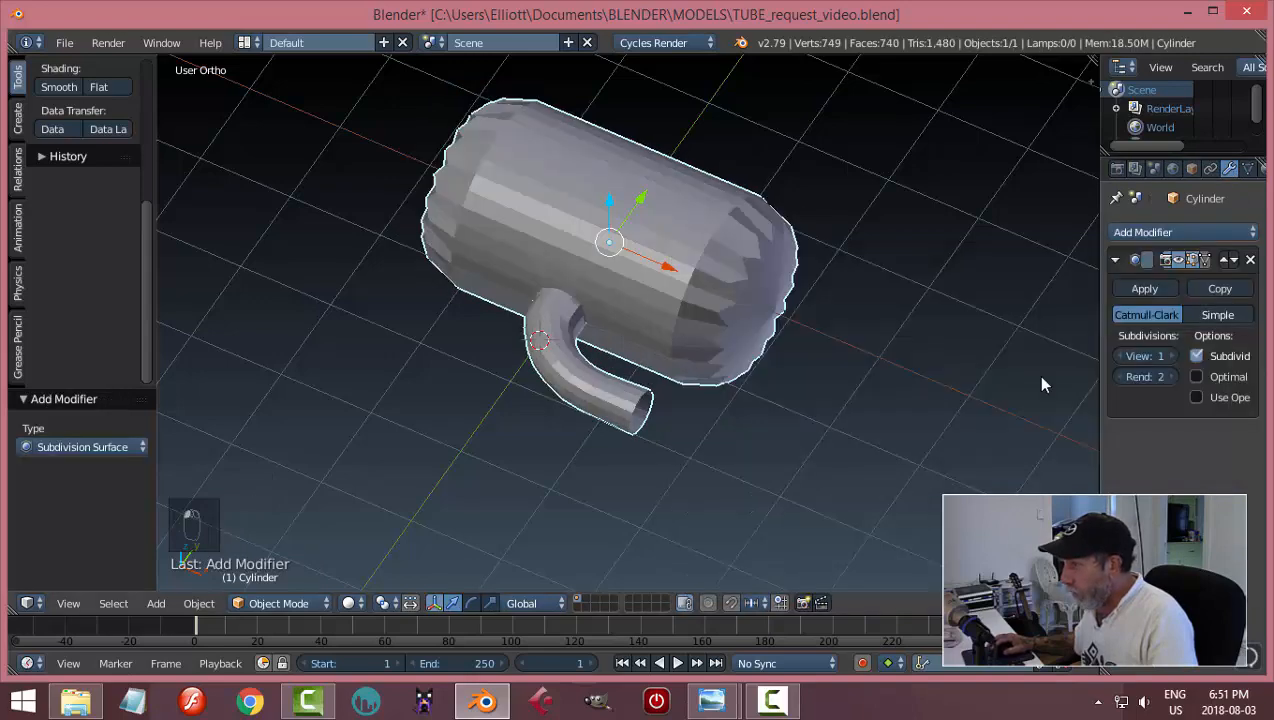
left_click(1172, 356)
middle_click_drag(737, 378, 819, 403)
scroll(378, 428, "up", 3)
scroll(378, 430, "down", 3)
- In Edit Mode with face selection, select both end cap faces of the cylinder and delete them
key("Tab")
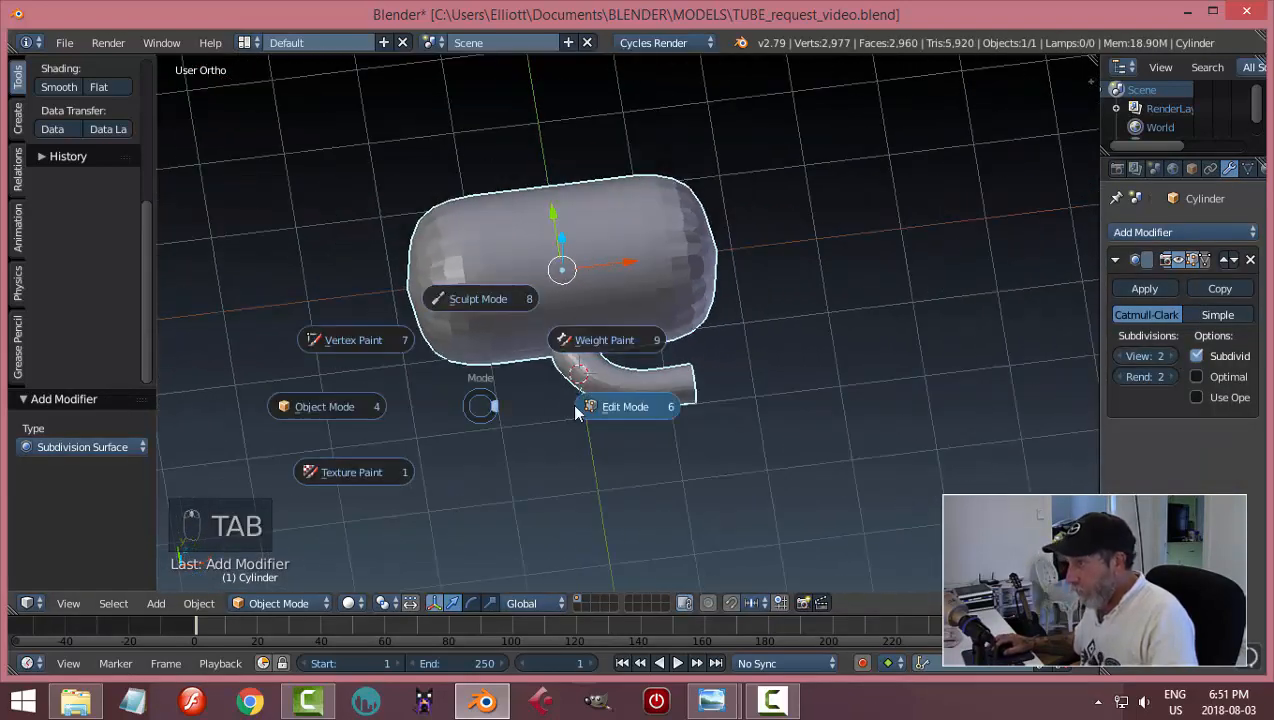
left_click(560, 484)
middle_click_drag(495, 384, 511, 374)
key("ctrl+Tab")
left_click(404, 395)
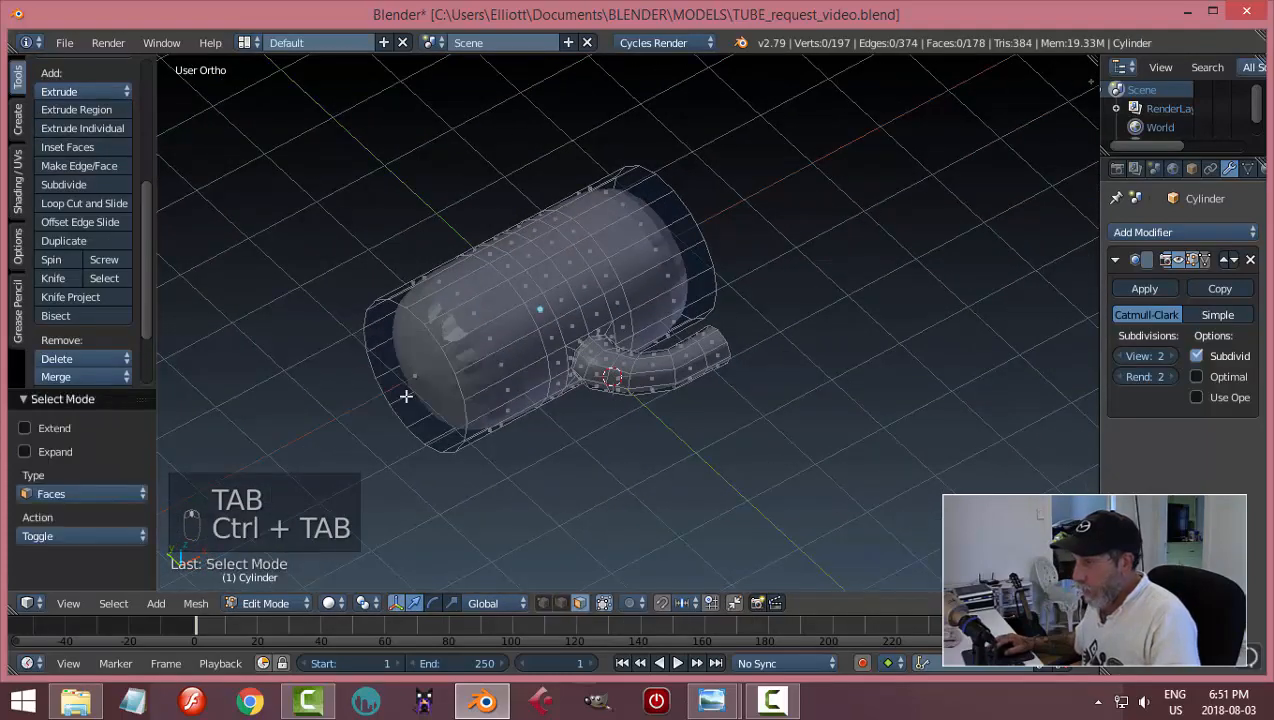
right_click(410, 373)
middle_click_drag(847, 336, 638, 345)
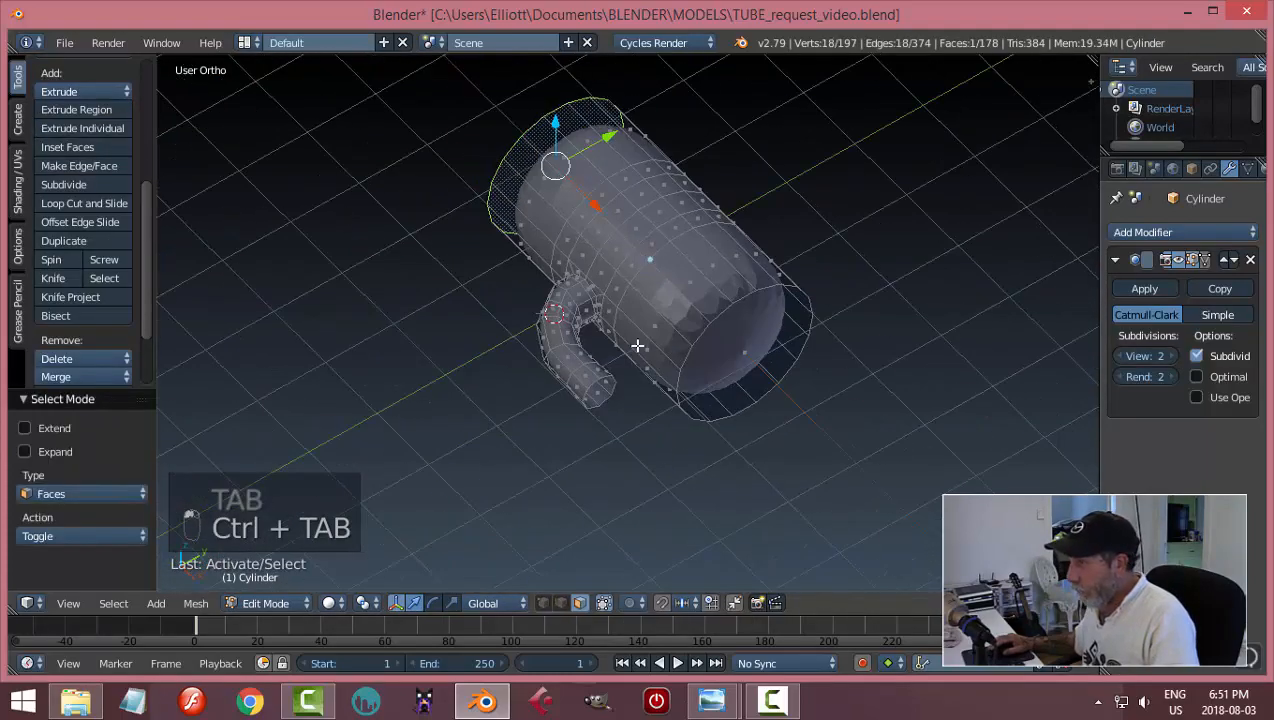
key("x")
left_click(770, 354)
middle_click_drag(537, 370, 698, 375)
- Return to Object Mode, apply smooth shading to the cylinder and check the surface from several angles
key("Tab")
left_click(537, 378)
scroll(310, 357, "down", 2)
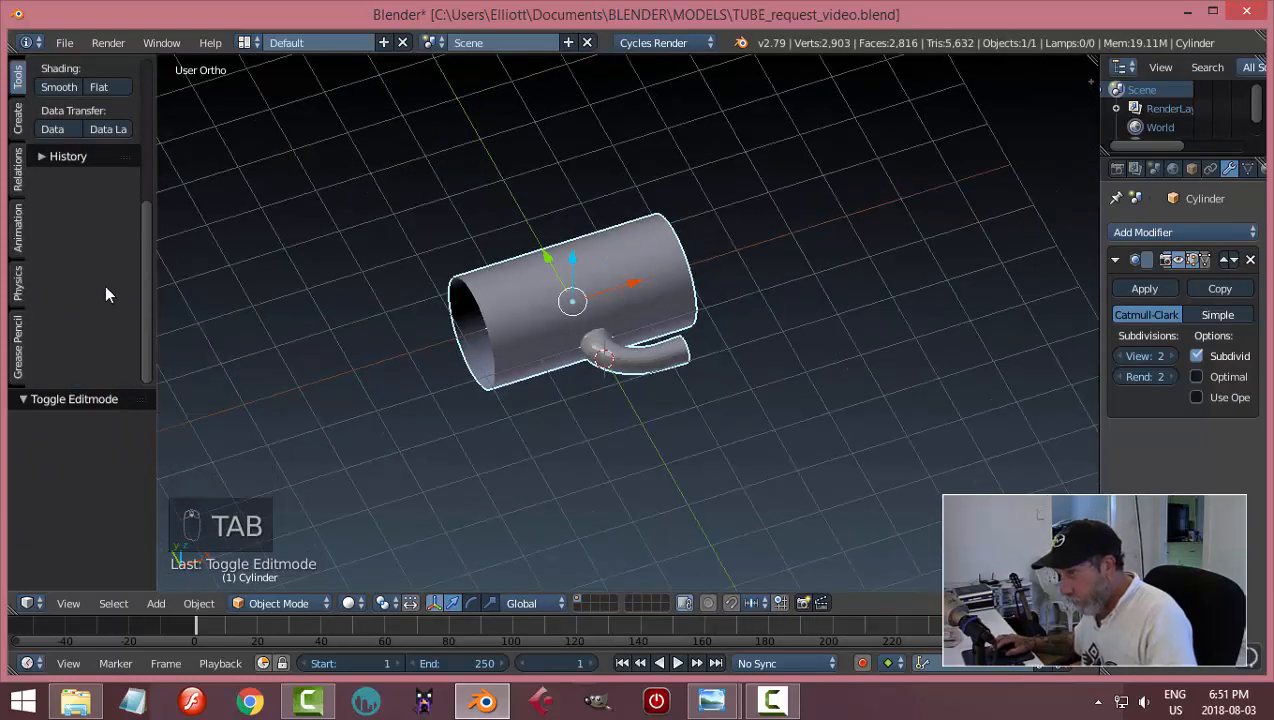
scroll(105, 285, "up", 5)
left_click(59, 237)
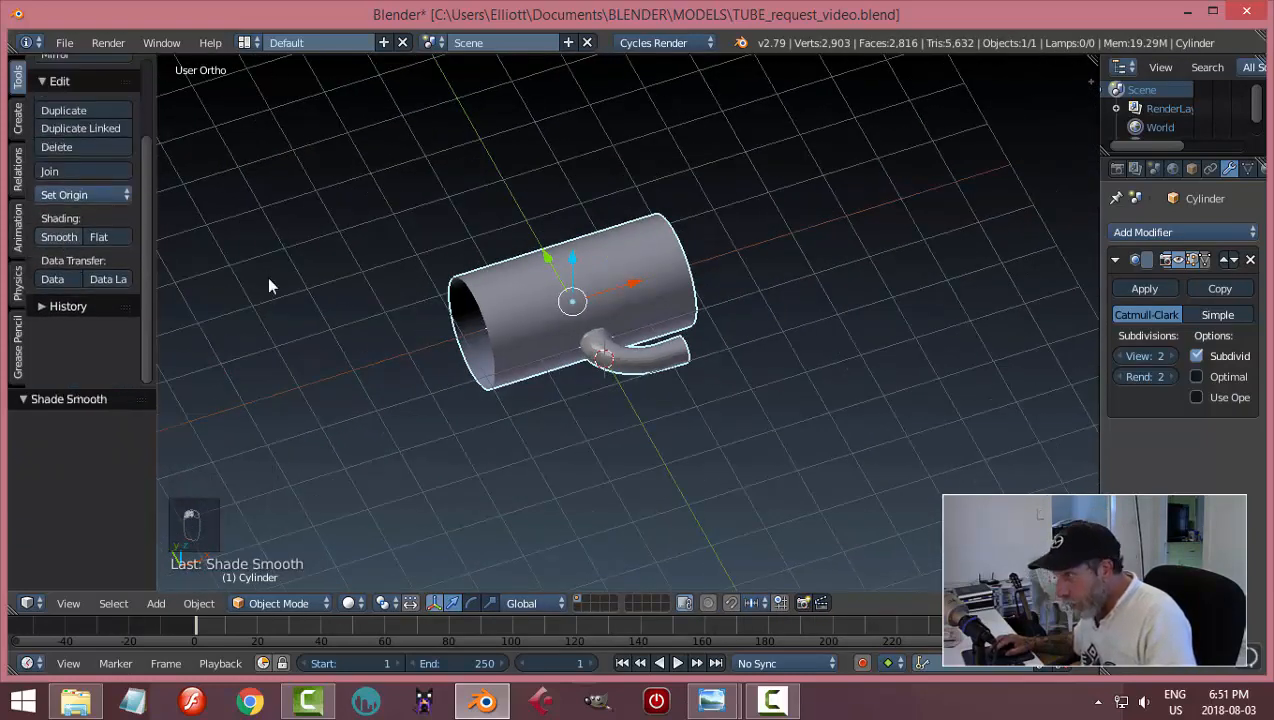
middle_click_drag(716, 369, 916, 441)
scroll(553, 395, "up", 4)
scroll(816, 421, "up", 2)
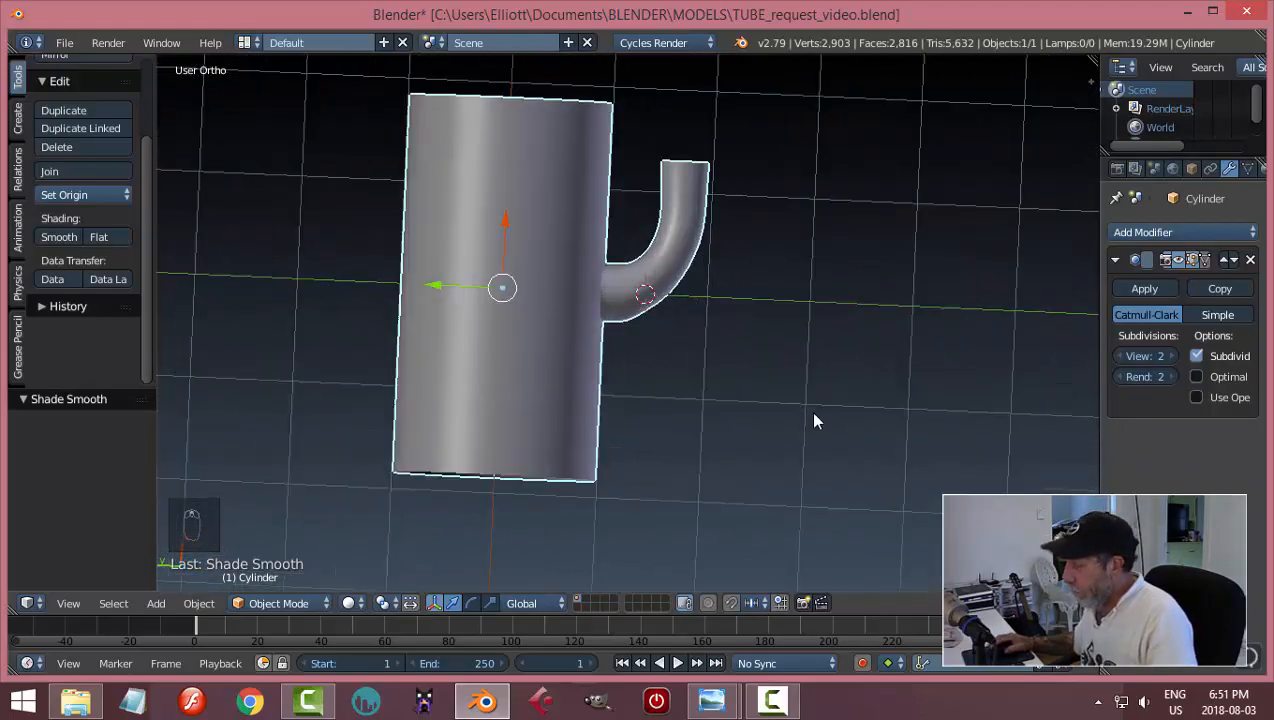
- Show the side tube's bend close up in top view and enter Edit Mode
key("KP_7")
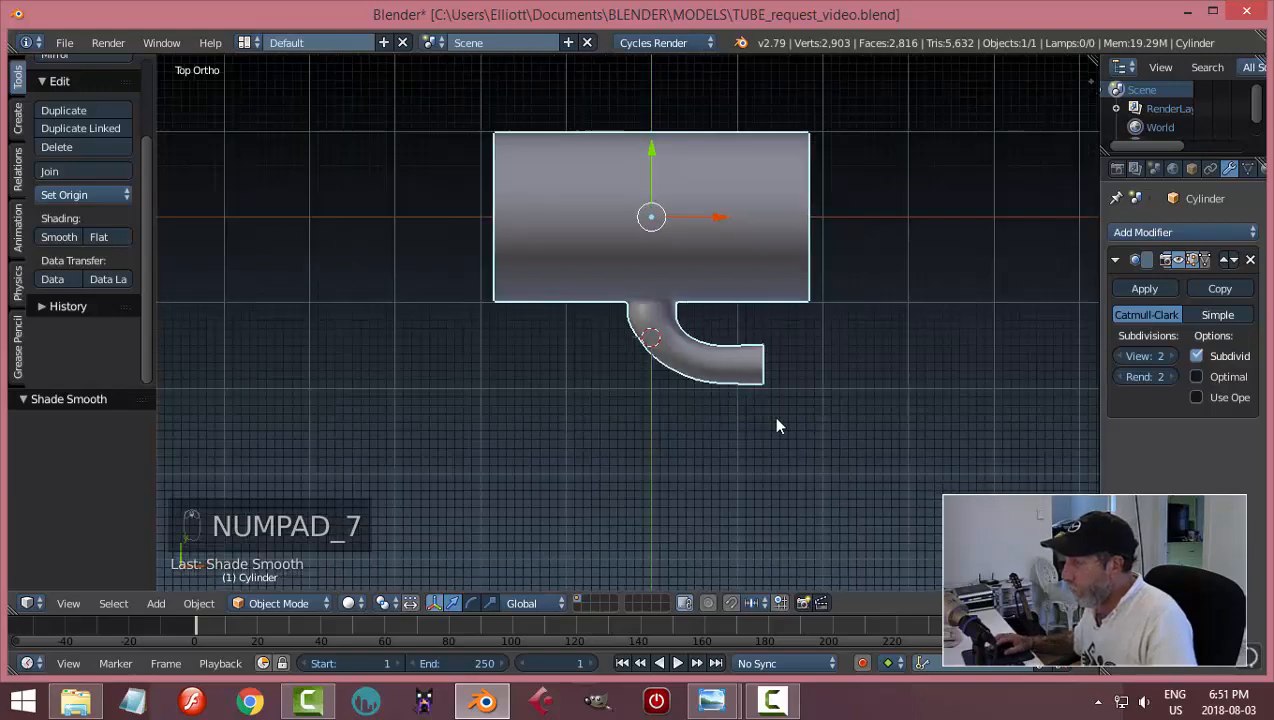
scroll(772, 415, "up", 4)
key("Tab")
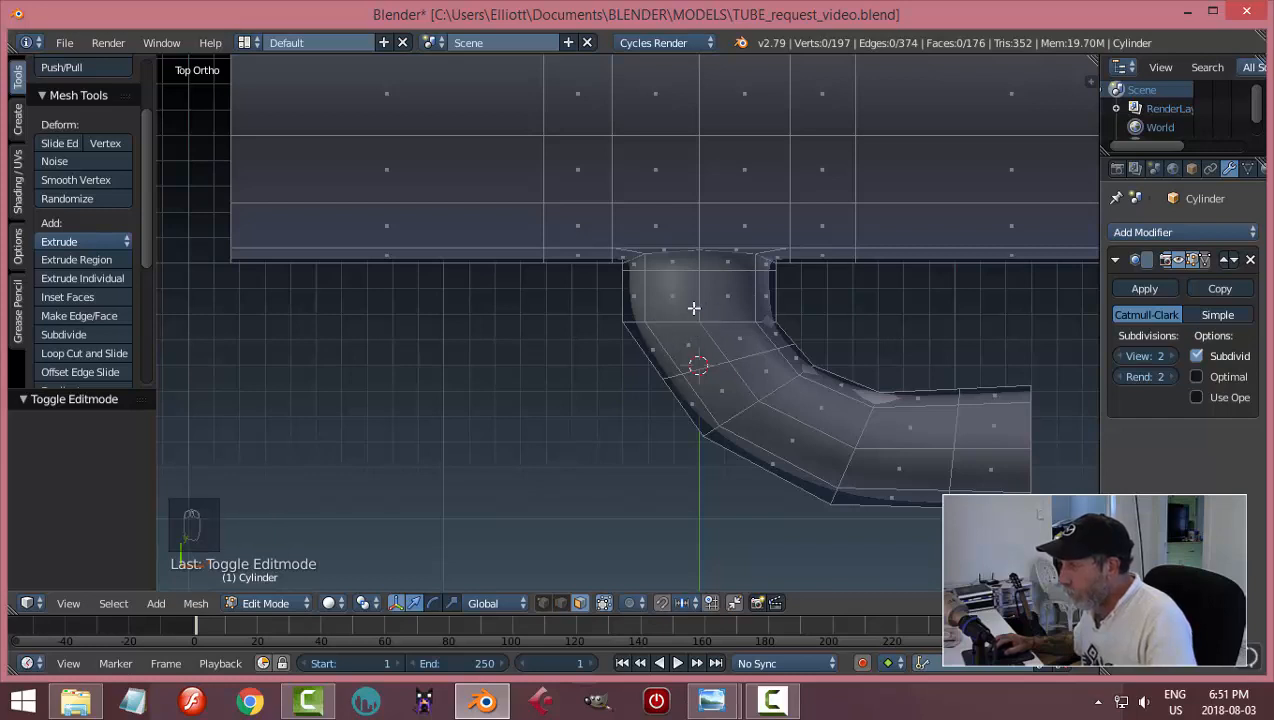
right_click(785, 355, "alt")
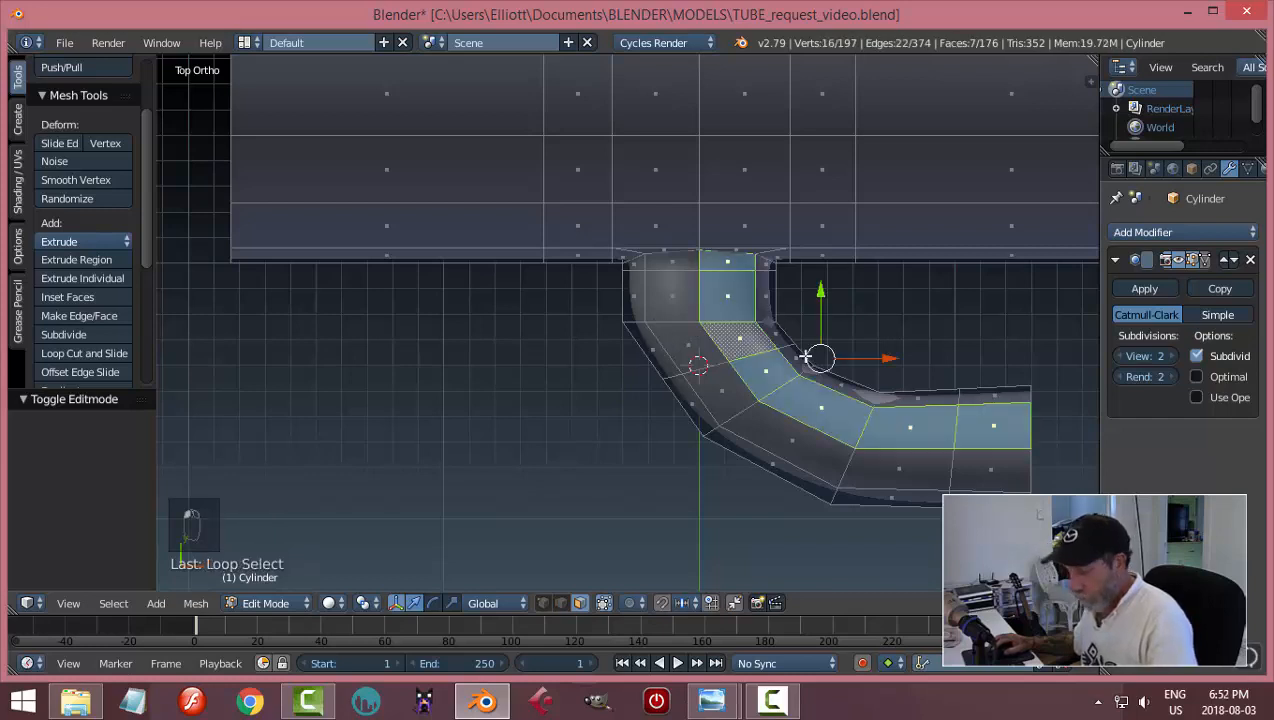
key("a")
key("ctrl+Tab")
left_click(742, 333)
right_click(752, 357, "alt")
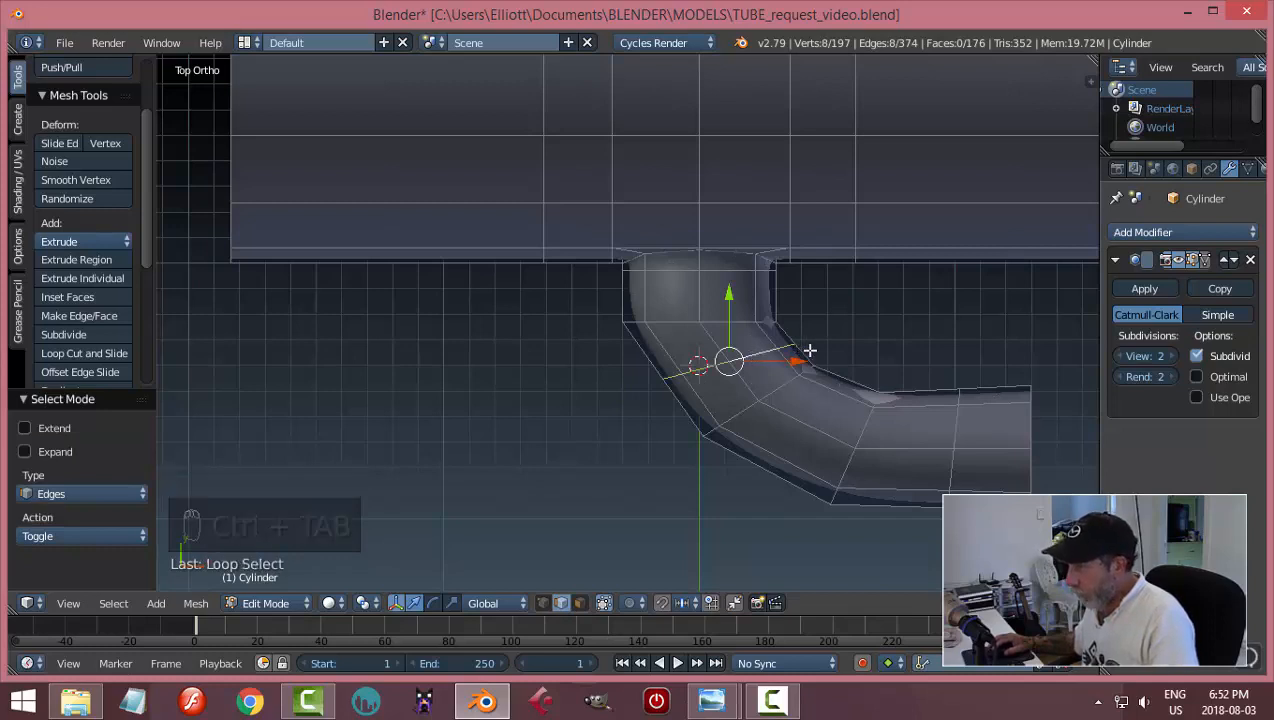
key("a")
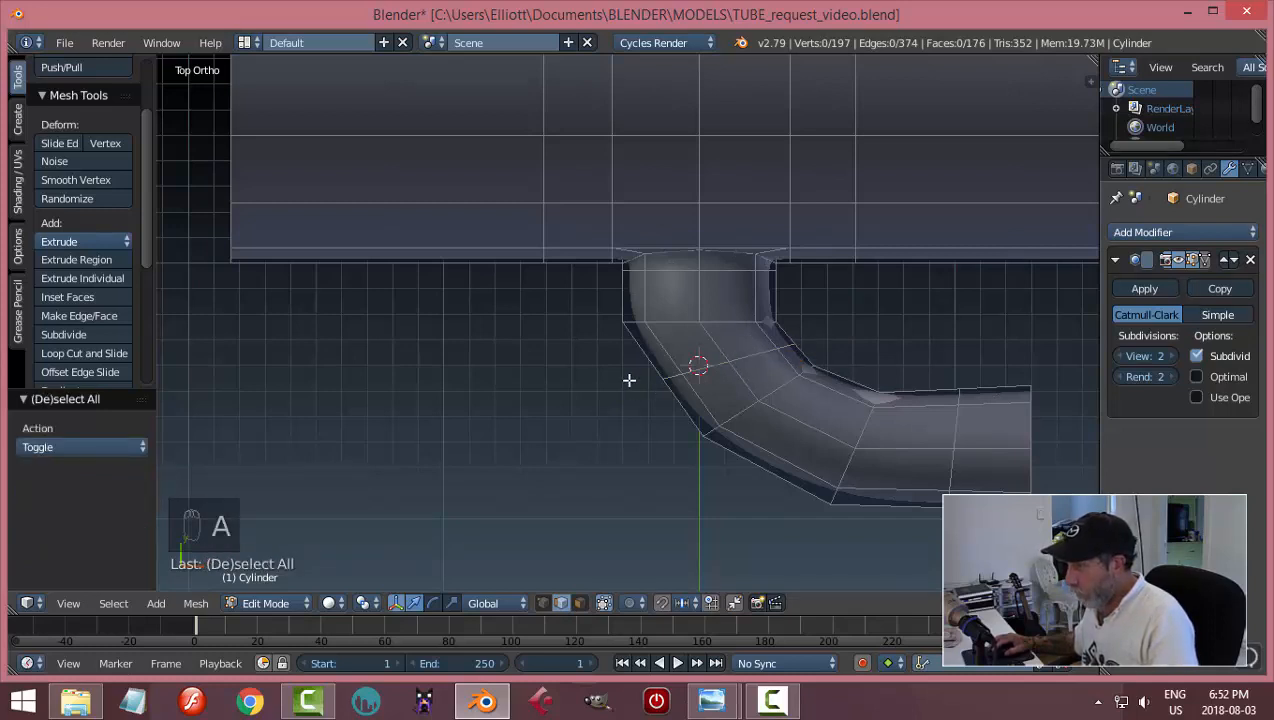
- In wireframe with vertex selection, box-select the outermost vertices of the loop after the bend's start, shift them outward along X and deselect
key("z")
left_click(680, 376)
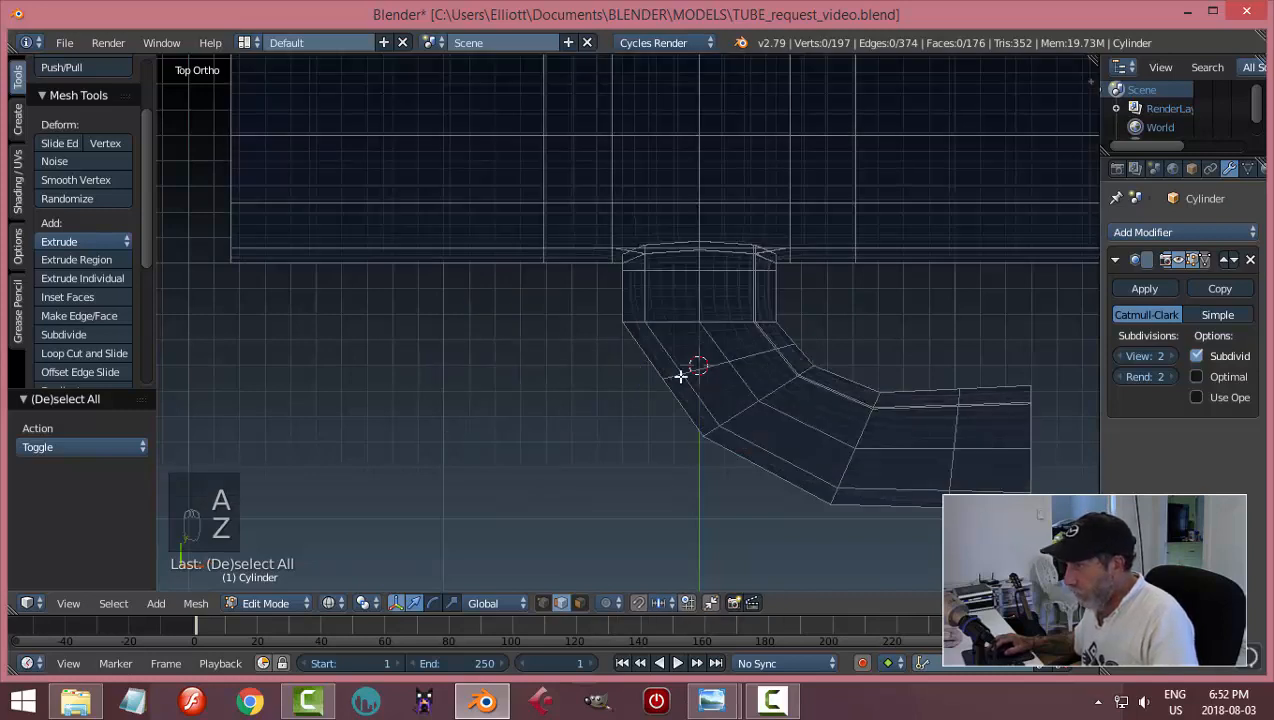
key("ctrl+Tab")
left_click(624, 347)
key("b")
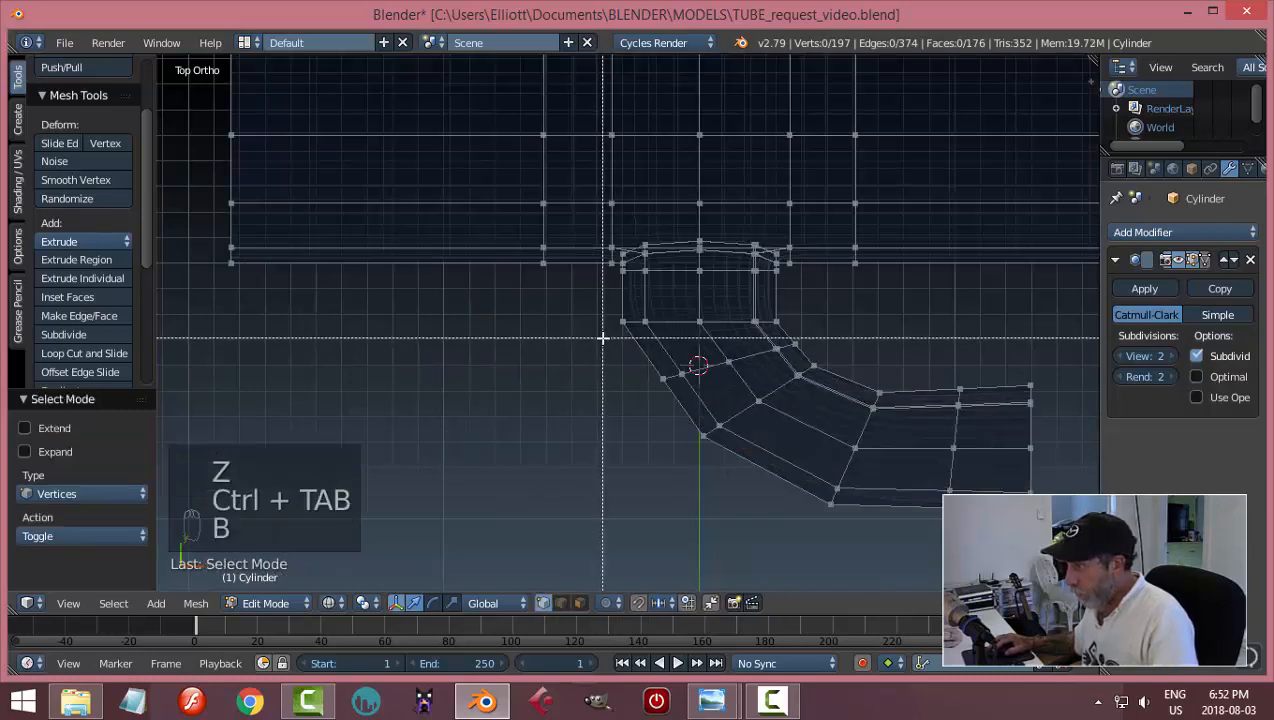
left_click_drag(602, 338, 701, 379)
key("a")
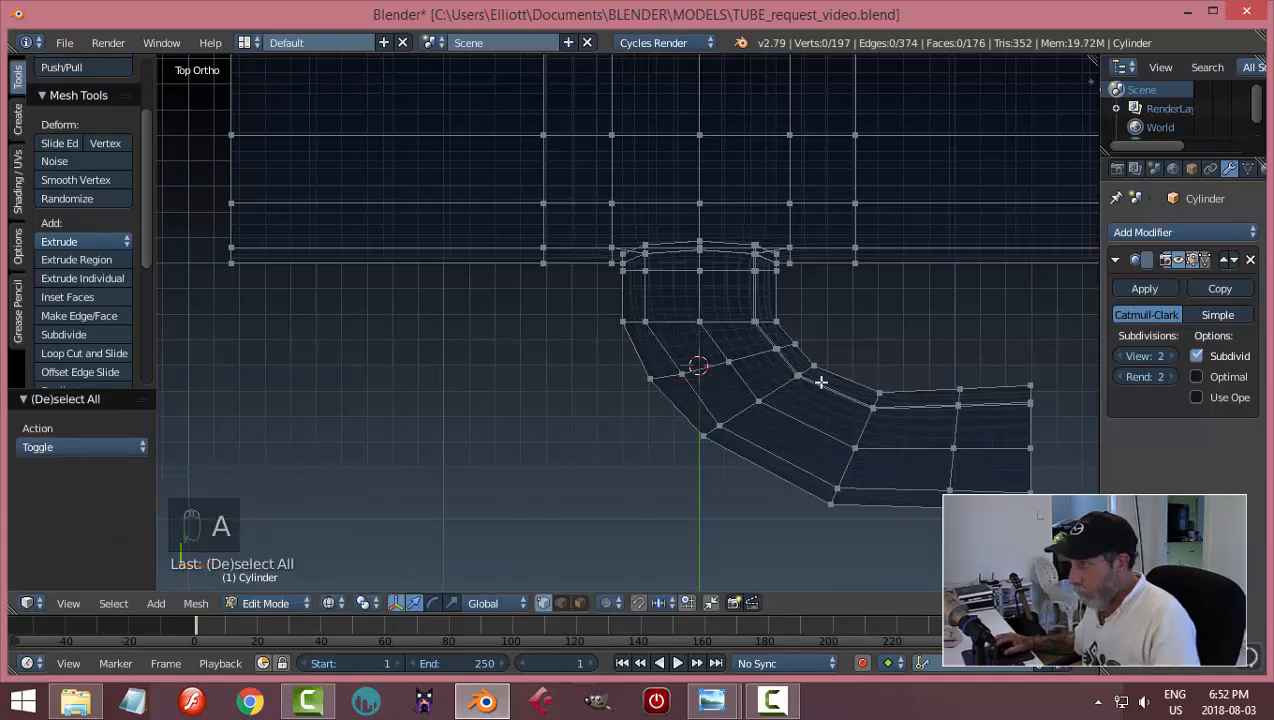
- Select the edge loop near the side tube's base, move it -0.062 along Y and return to solid-shaded Object Mode
right_click(690, 271, "alt")
left_click_drag(699, 211, 698, 230)
key("Tab")
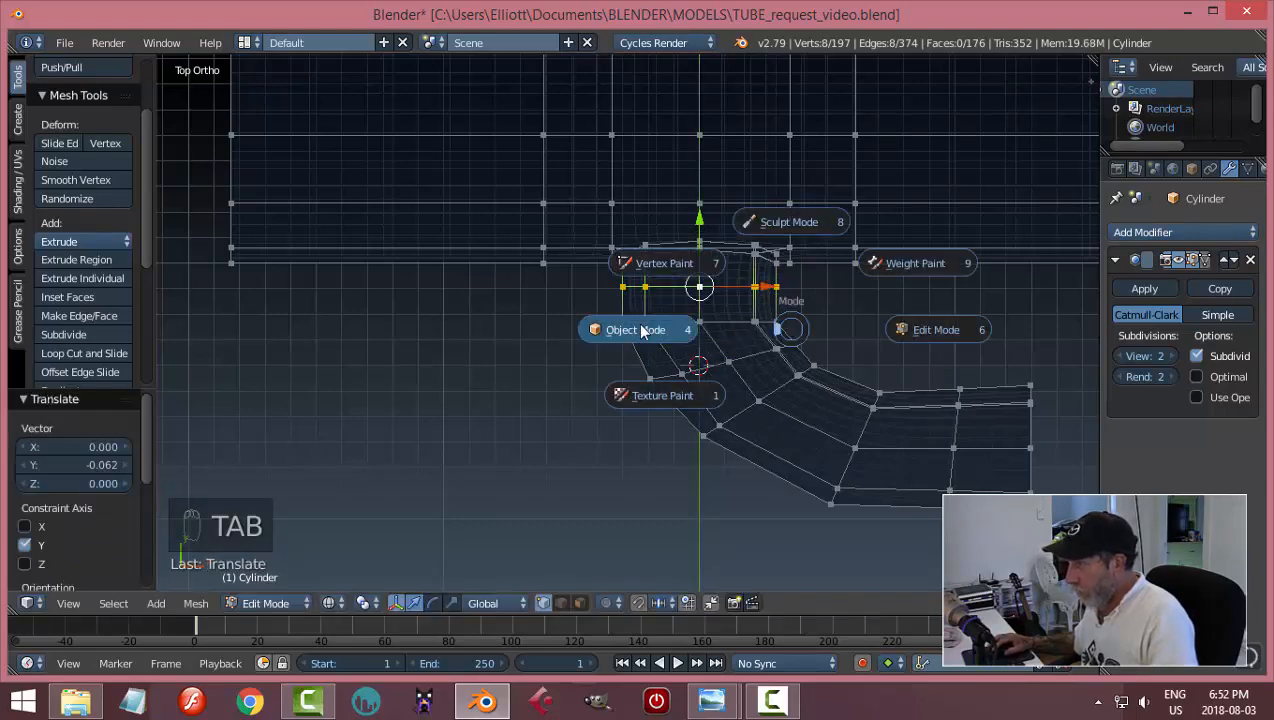
key("z")
left_click(877, 488)
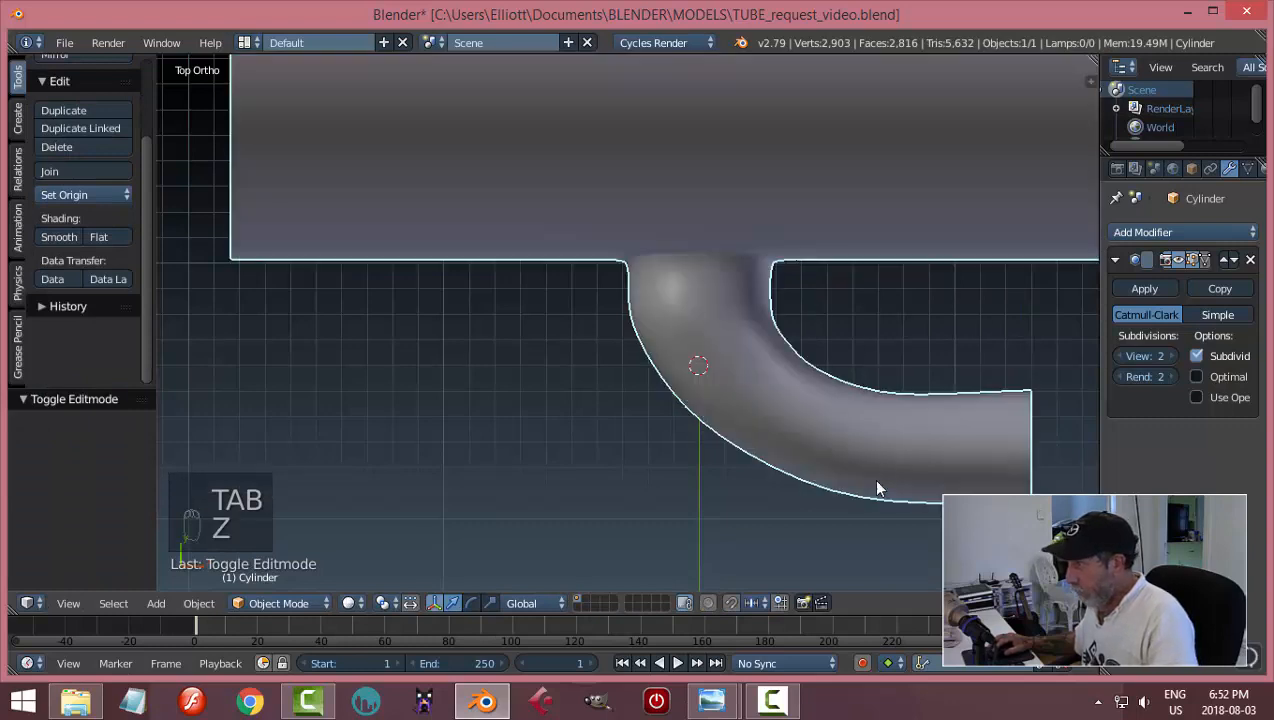
- Deselect everything and examine how the smoothed side tube joins the open cylinder
scroll(912, 425, "down", 3)
middle_click_drag(912, 425, 750, 380, "shift")
scroll(780, 435, "up", 1)
scroll(780, 435, "down", 2)
key("a")
- Switch to the reference photo IMG_20180803_121555.jpg at actual size and examine the side tube joints at the condenser's upper end
mouse_move(712, 700)
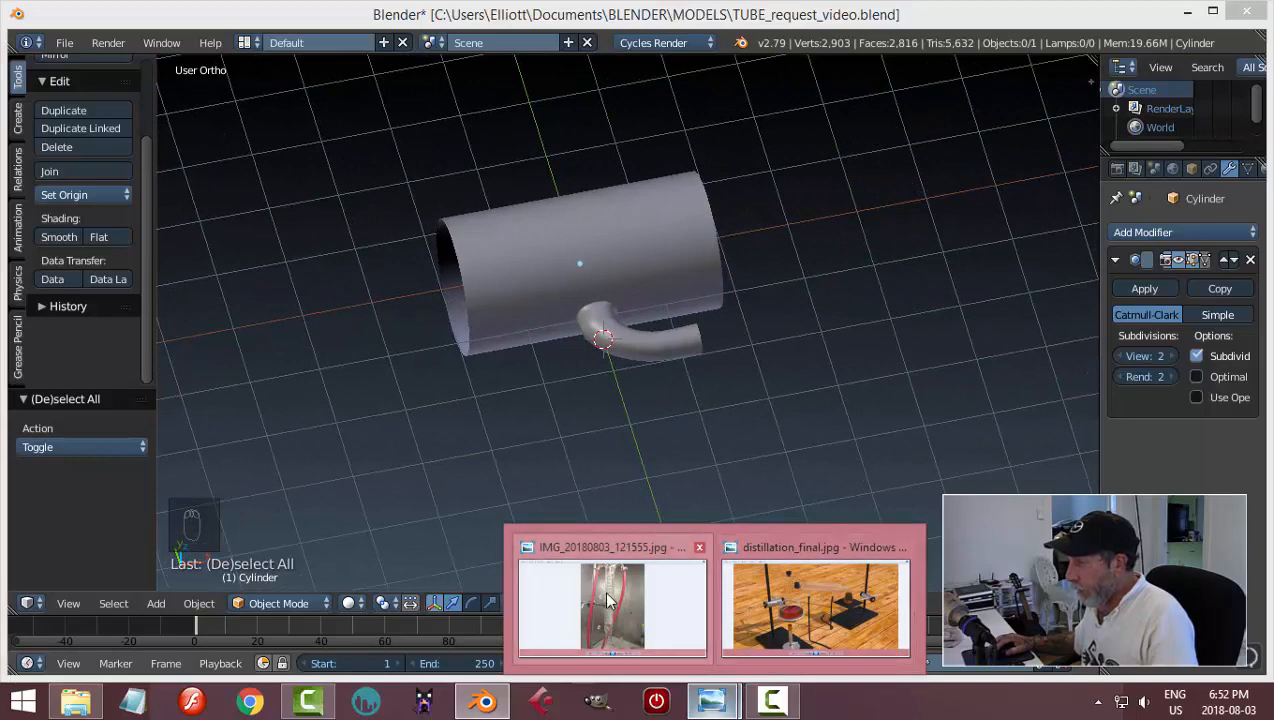
mouse_move(608, 600)
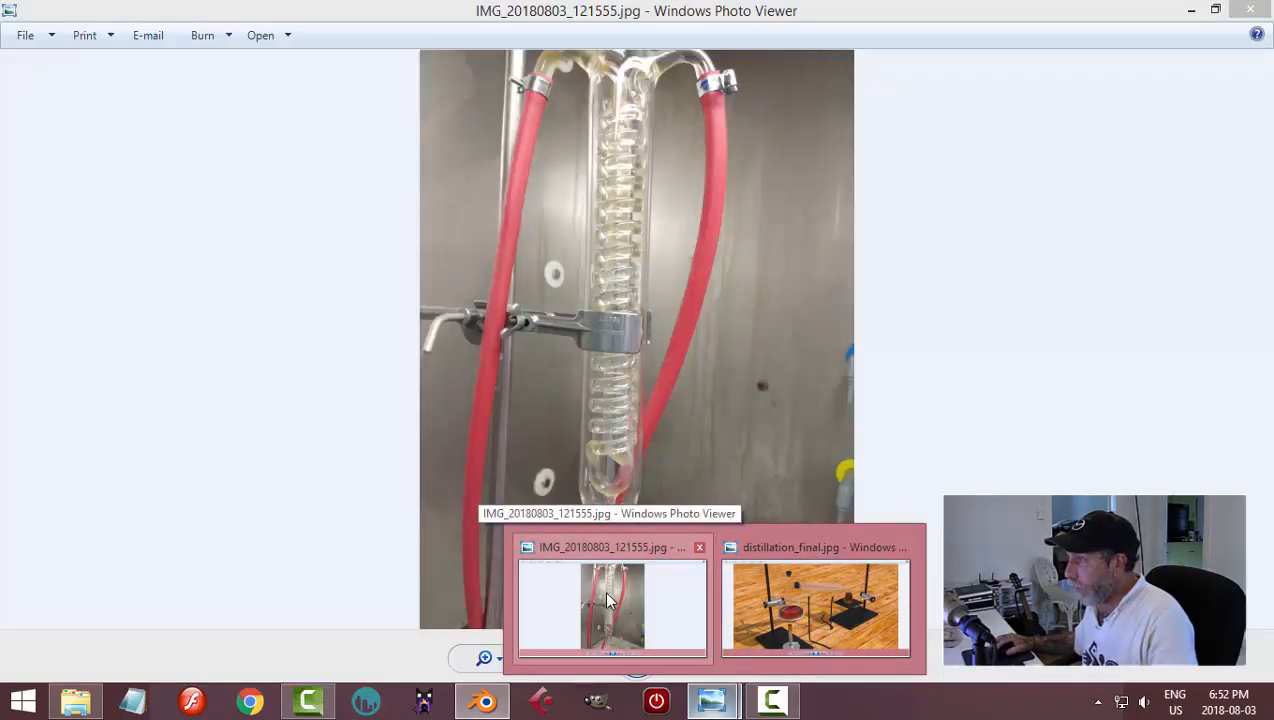
left_click(608, 600)
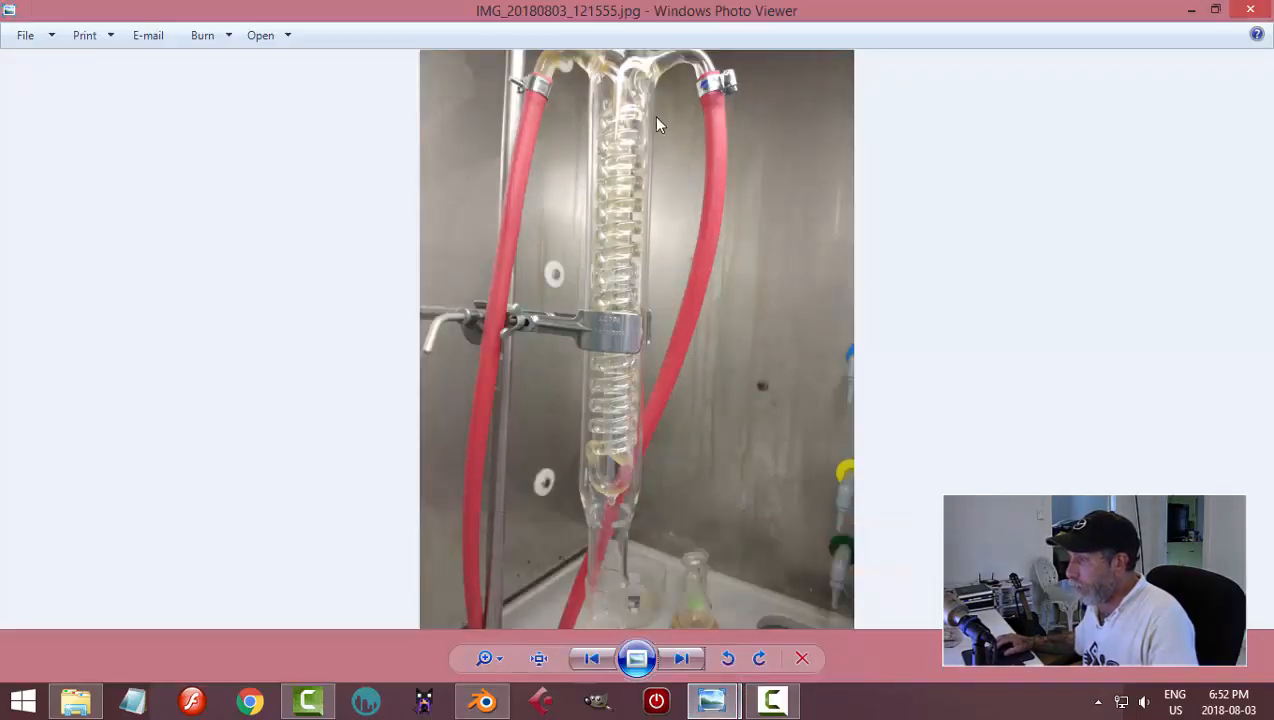
left_click(540, 658)
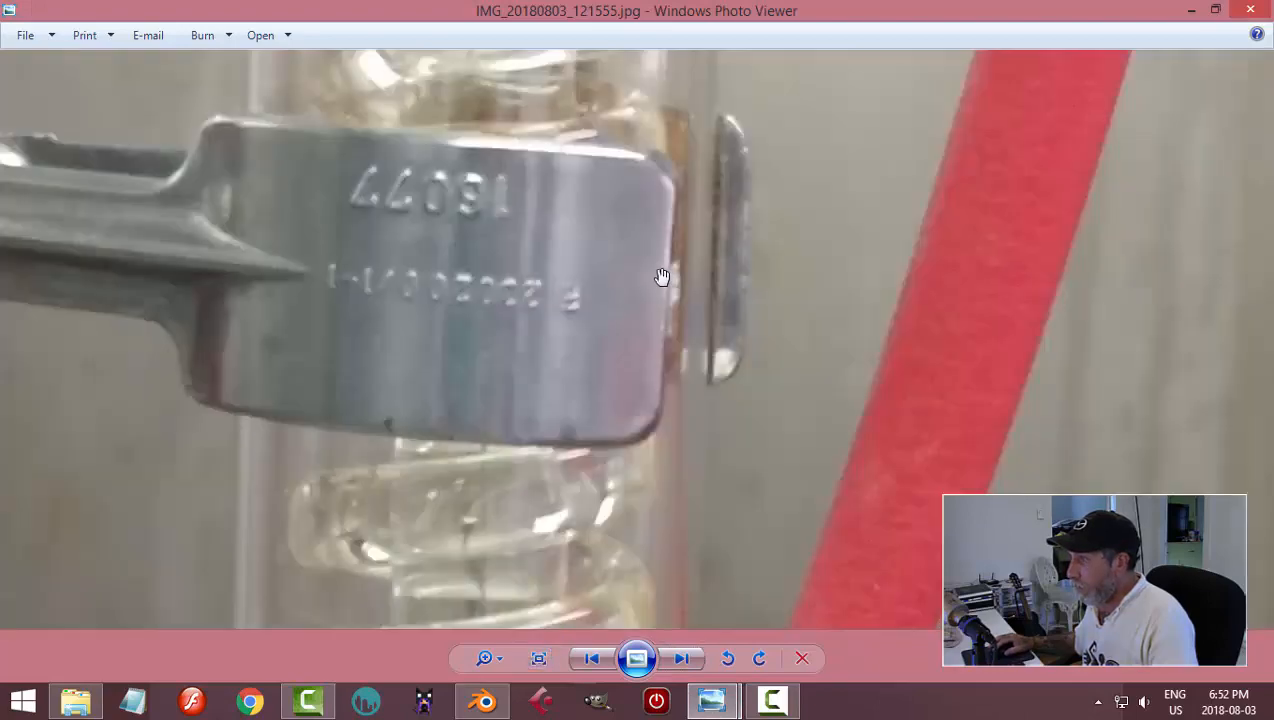
left_click_drag(665, 276, 673, 520)
left_click_drag(665, 148, 650, 590)
left_click_drag(739, 193, 735, 590)
left_click_drag(769, 170, 751, 481)
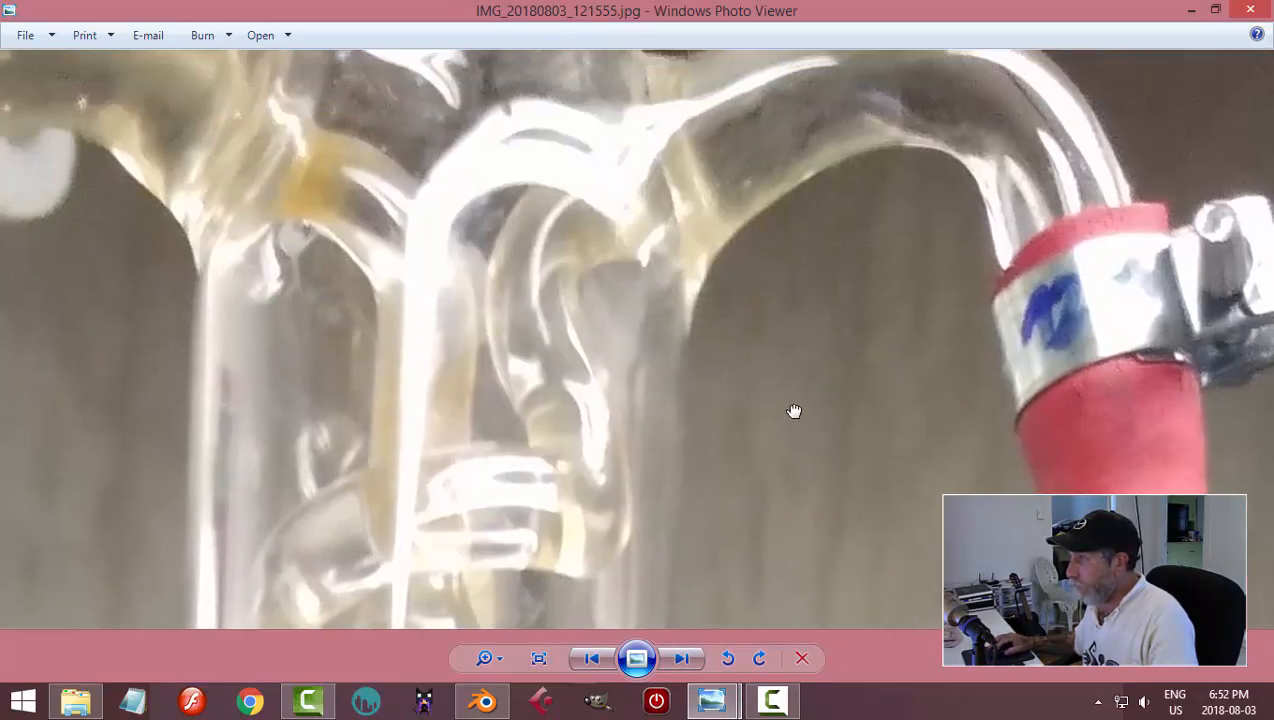
- Switch back to Blender, select the cylinder and select its entire mesh in Edit Mode
left_click(484, 701)
middle_click_drag(771, 435, 627, 341)
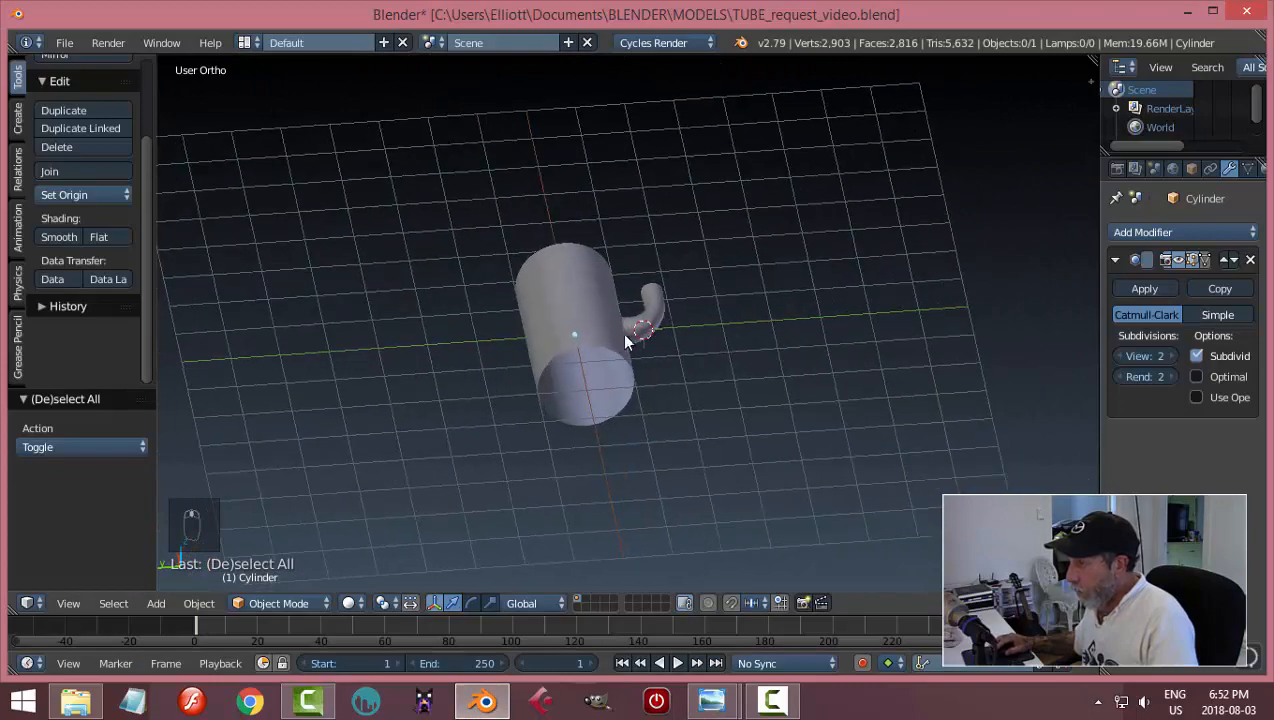
middle_click_drag(711, 478, 597, 301)
right_click(600, 305)
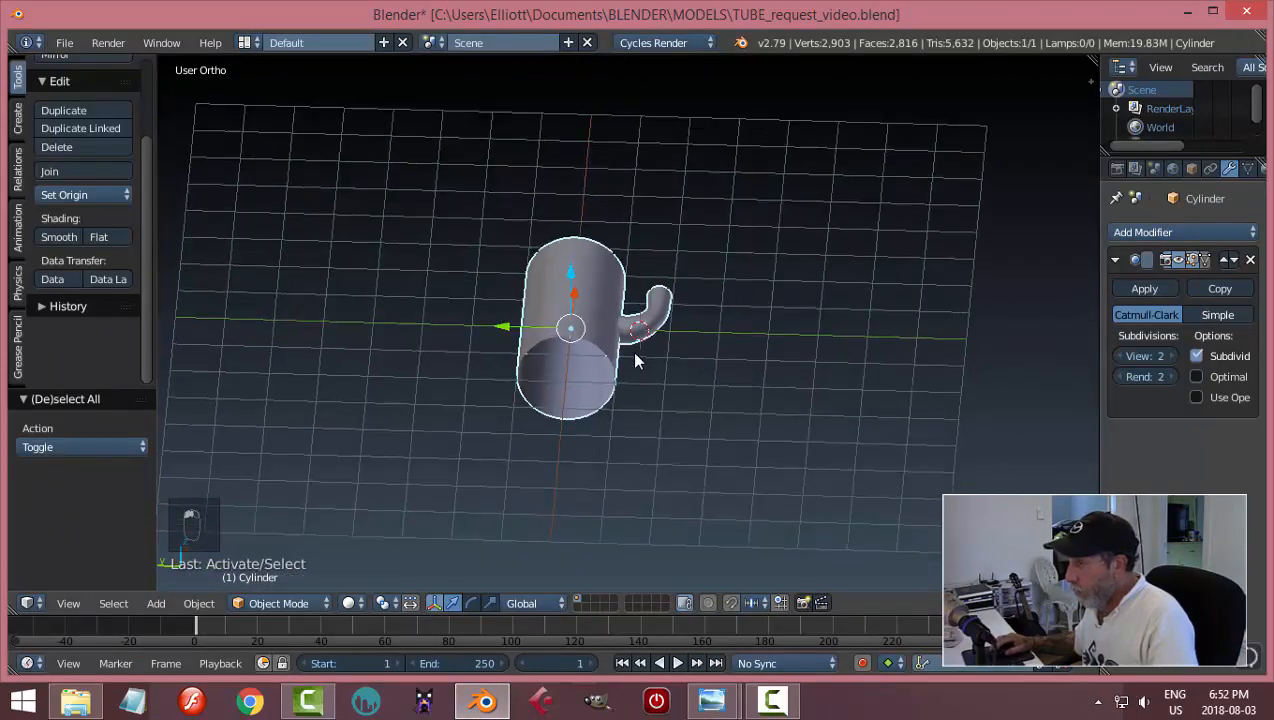
middle_click_drag(637, 358, 514, 295)
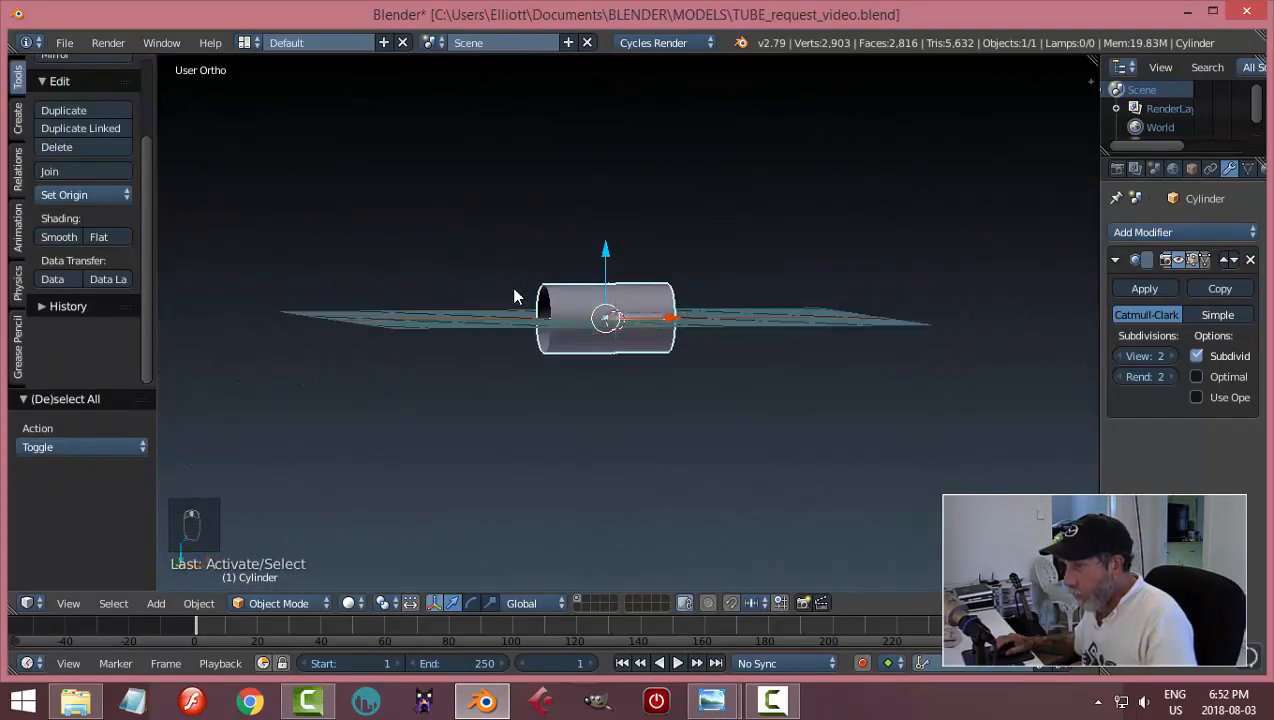
middle_click_drag(580, 445, 718, 462)
key("Tab")
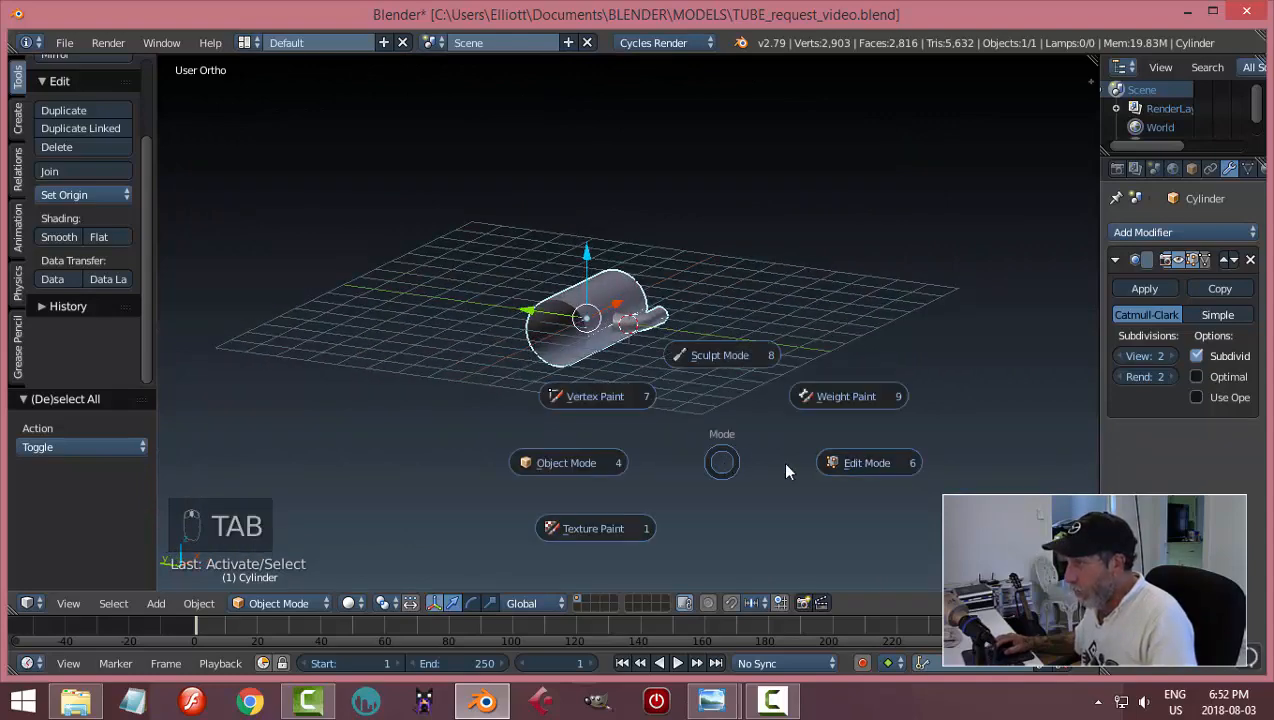
left_click(840, 470)
key("a")
key("a")
key("a")
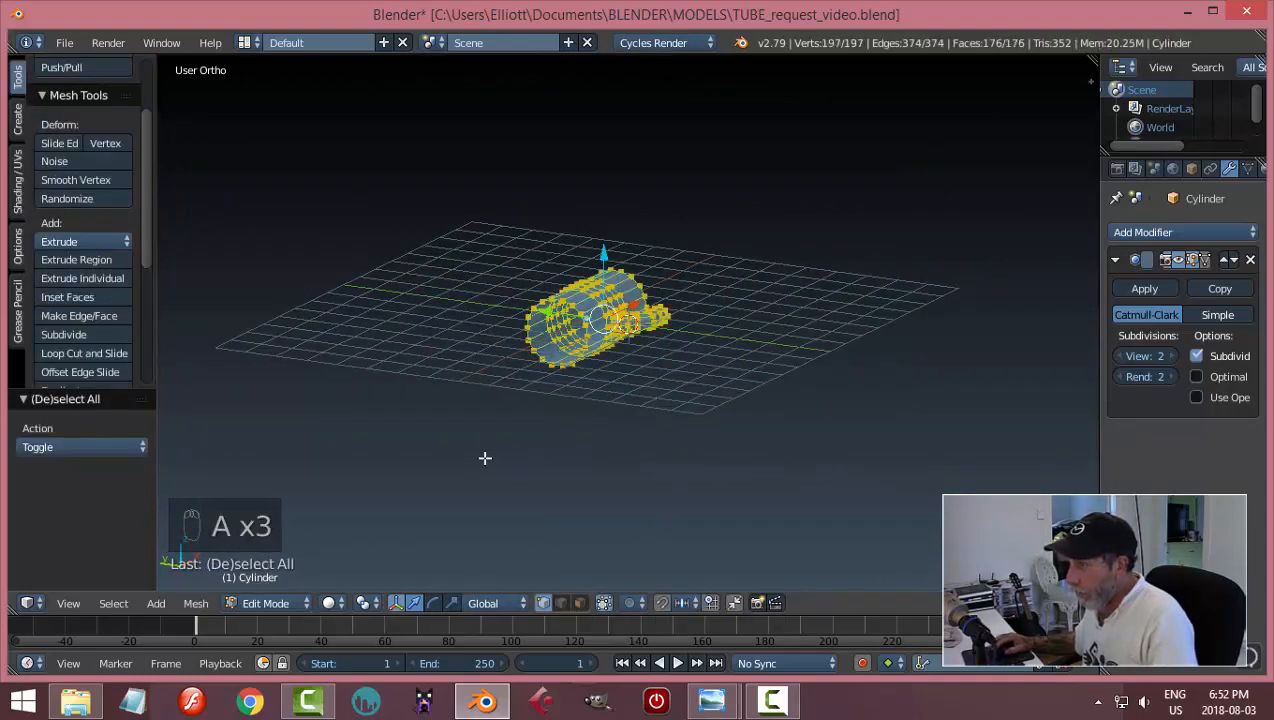
middle_click_drag(518, 513, 639, 352)
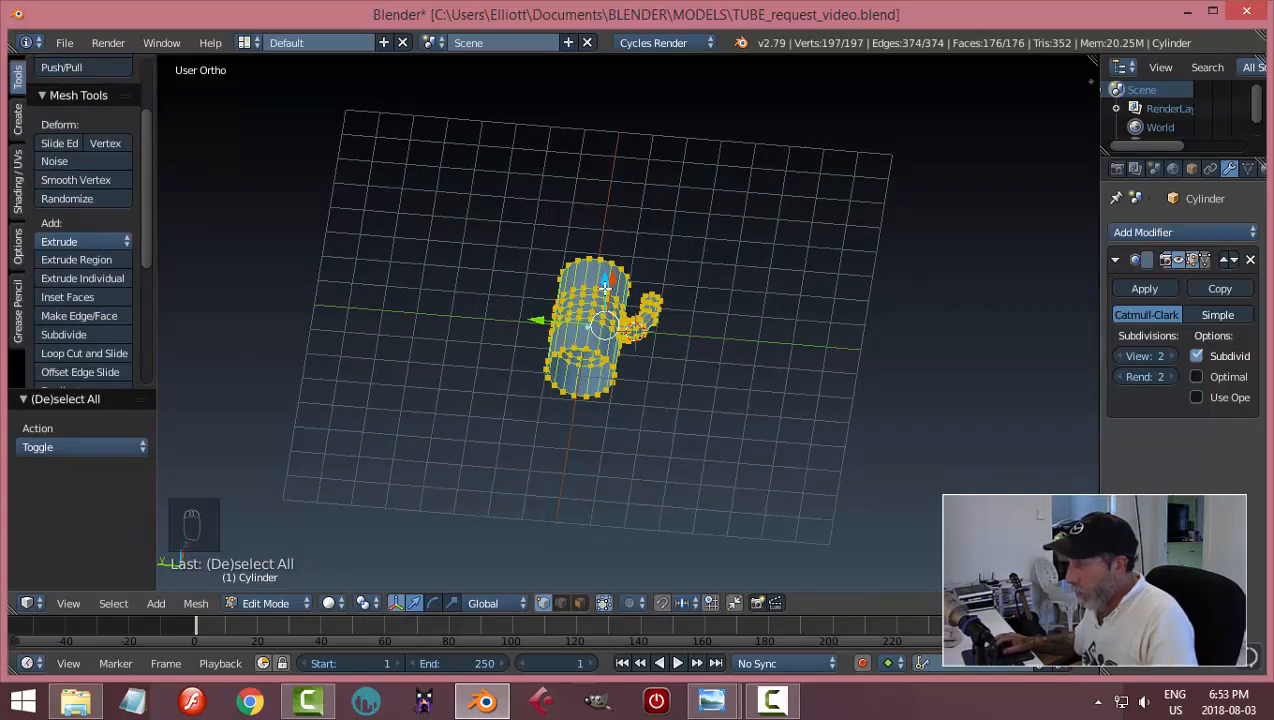
- Symmetrize the whole mesh with direction -Y to +Y to mirror the side tube onto the opposite side of the cylinder
left_click(196, 604)
left_click(249, 254)
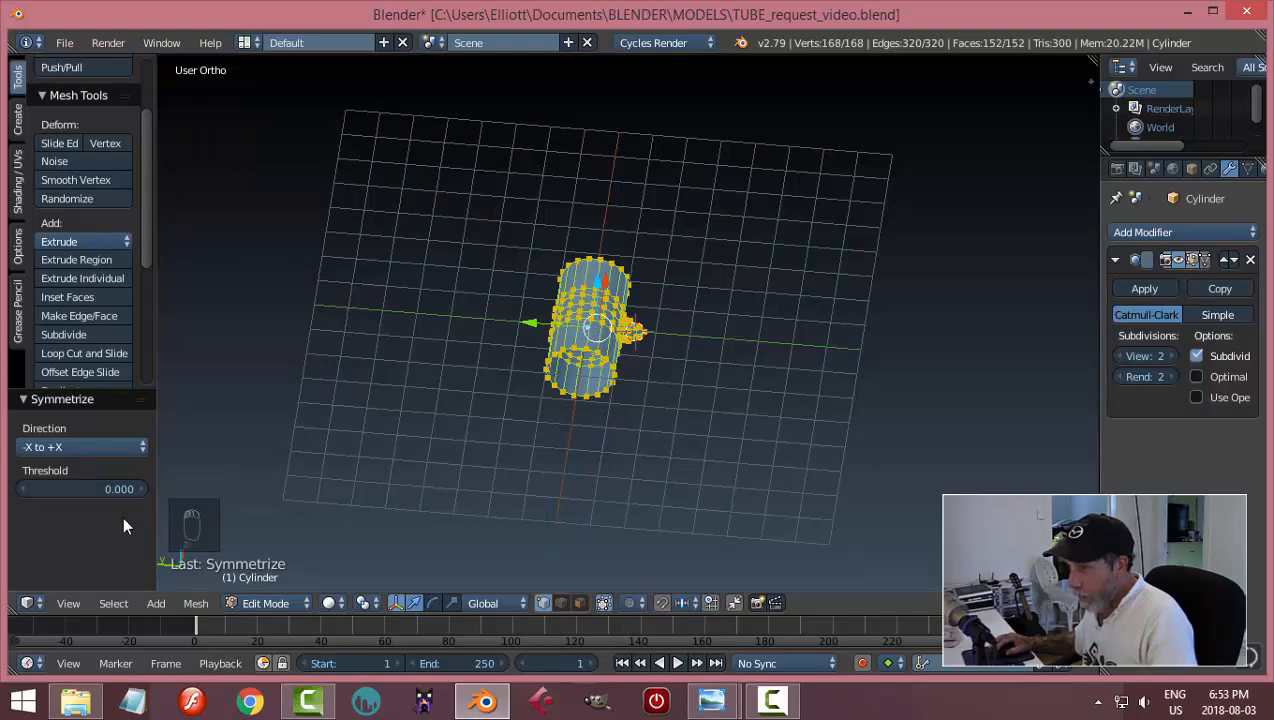
left_click(108, 447)
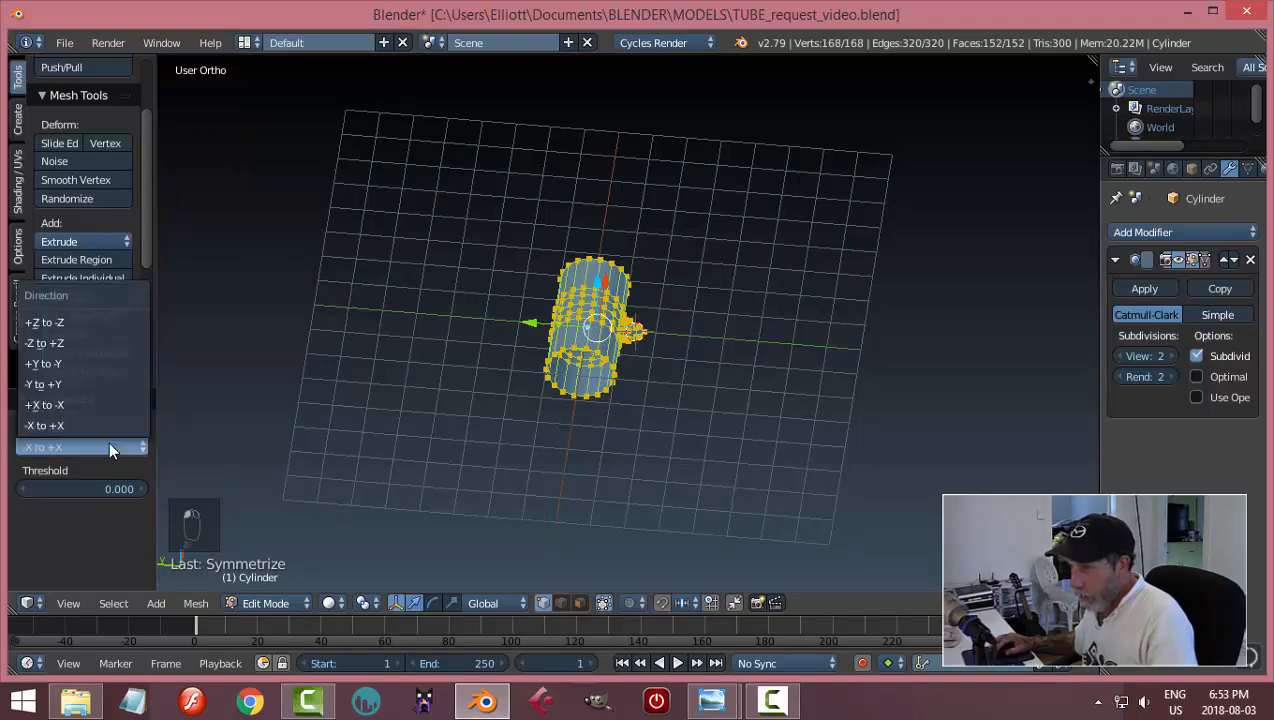
left_click(68, 368)
middle_click_drag(563, 423, 273, 402)
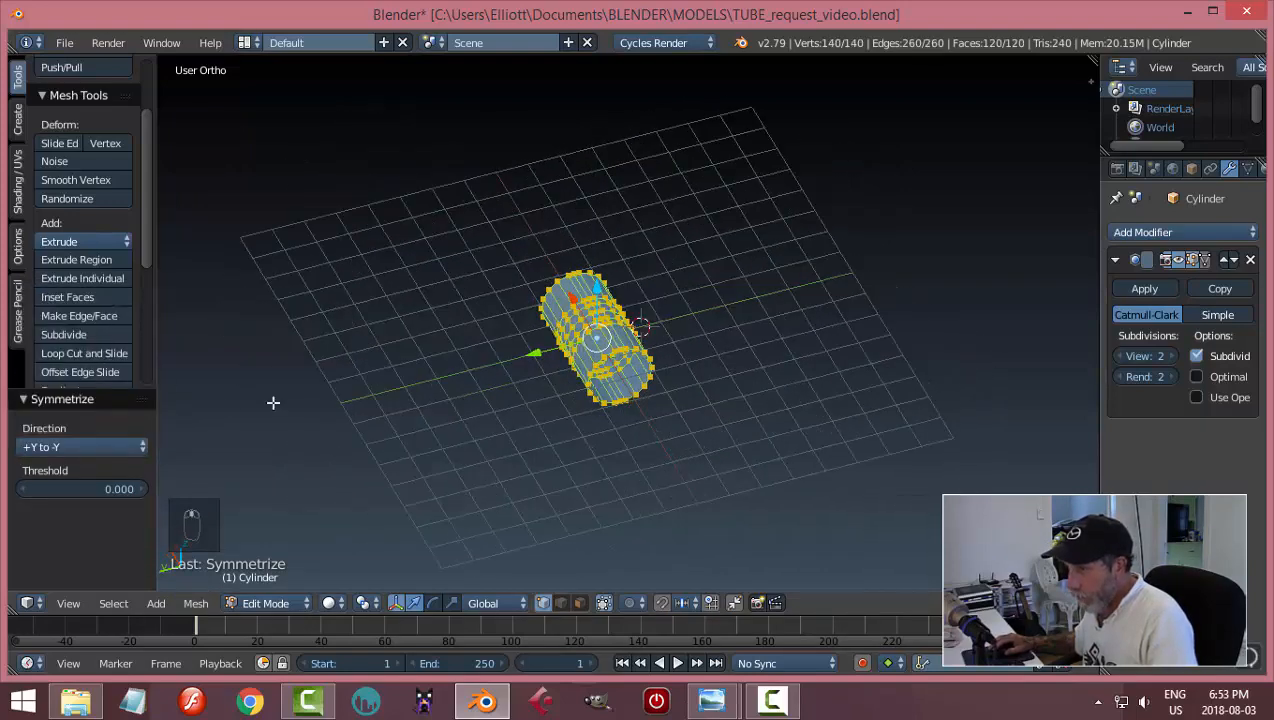
left_click(95, 447)
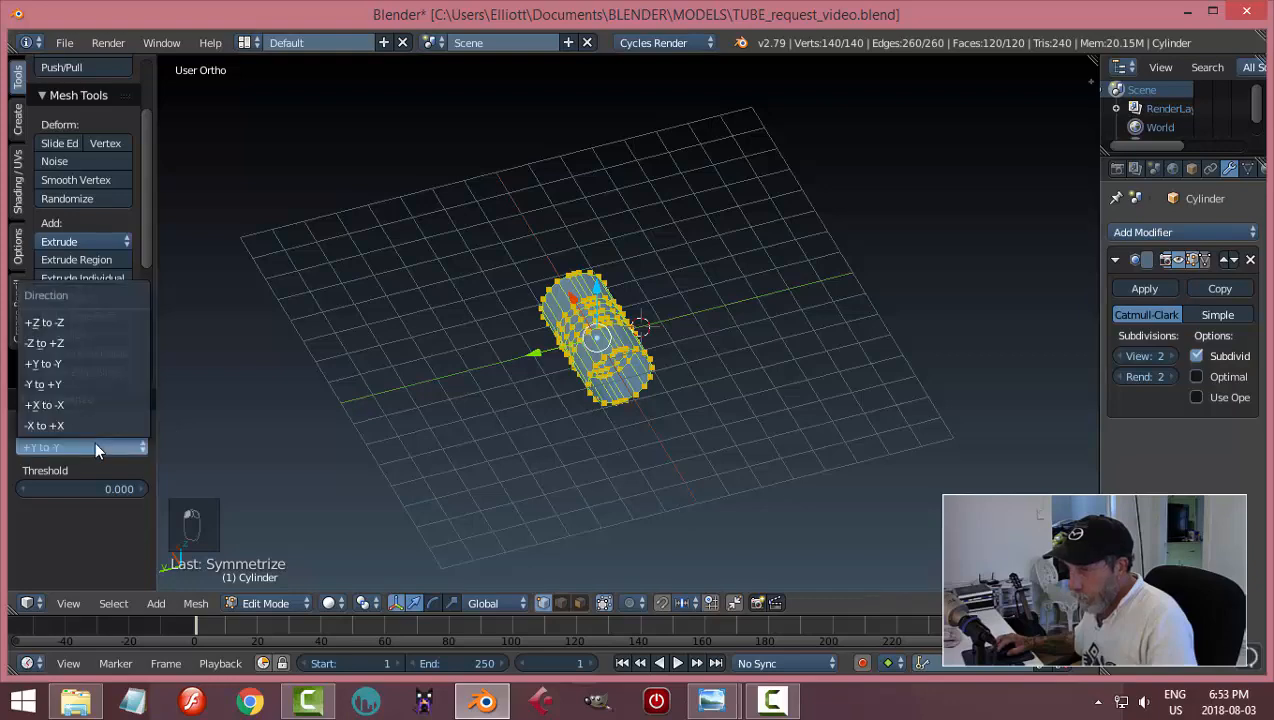
left_click(73, 383)
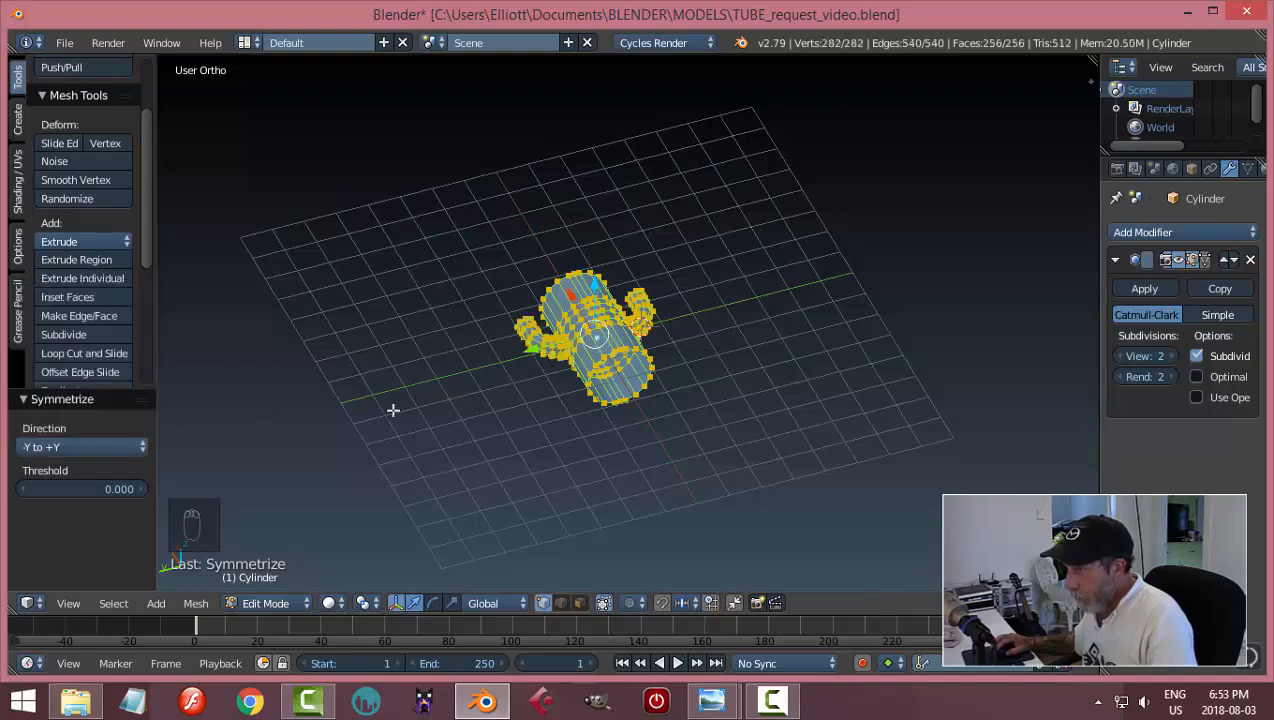
- Deselect the mesh, return to Object Mode, save the file and inspect the mirrored side tubes
middle_click_drag(392, 412, 589, 451)
key("a")
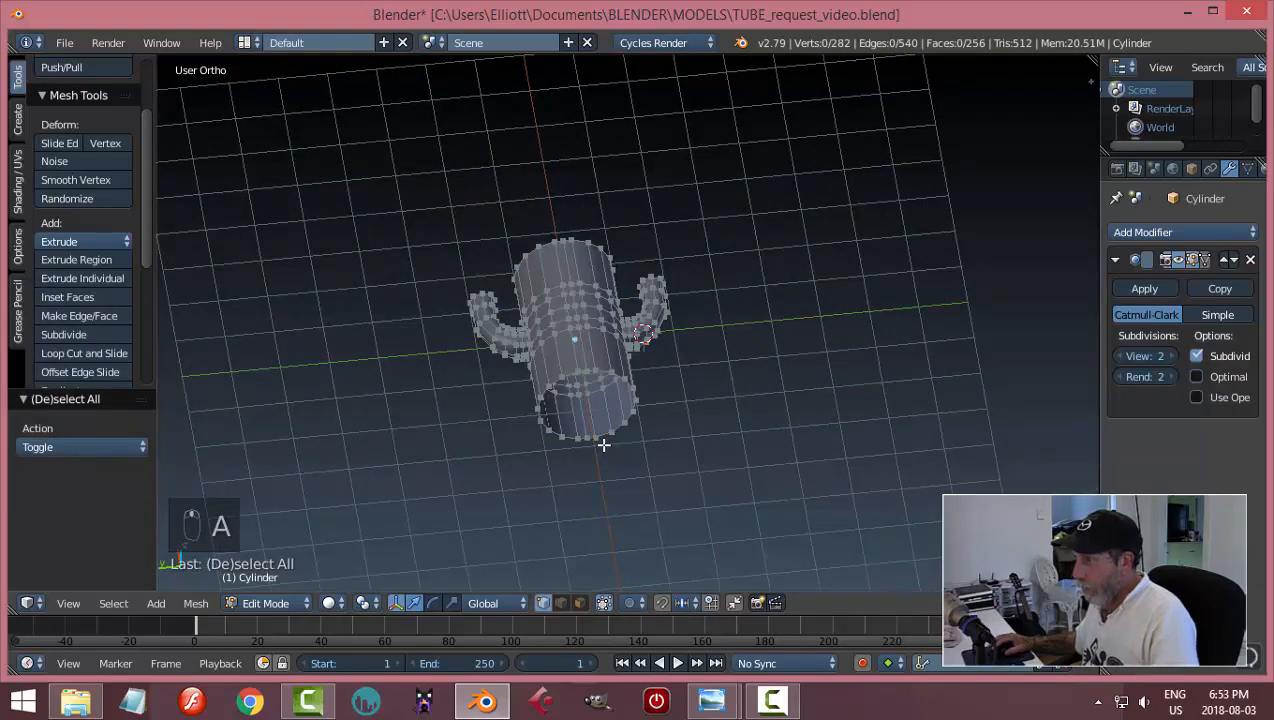
key("Tab")
left_click(486, 444)
middle_click_drag(486, 444, 822, 520)
key("ctrl+s")
left_click(813, 418)
middle_click_drag(813, 418, 730, 367)
middle_click_drag(741, 411, 795, 420)
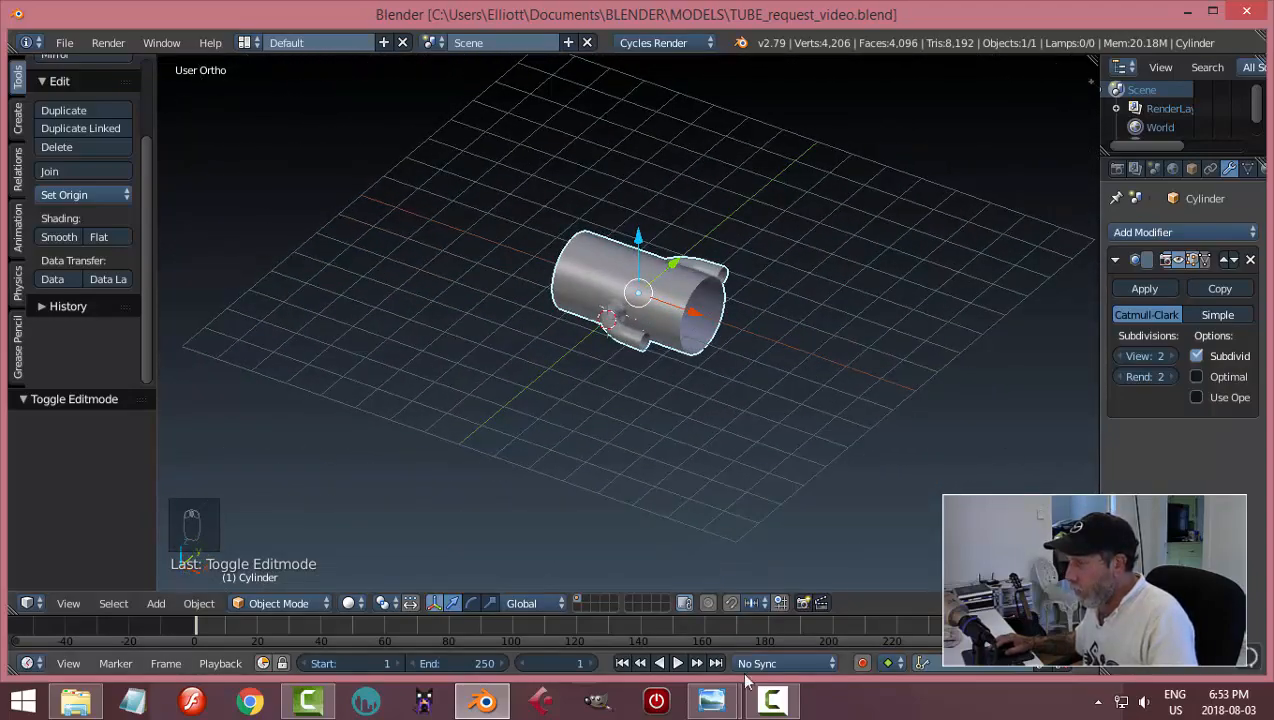
- Switch to the reference photo IMG_20180803_121555.jpg and fit it to the window to examine the whole condenser
mouse_move(705, 705)
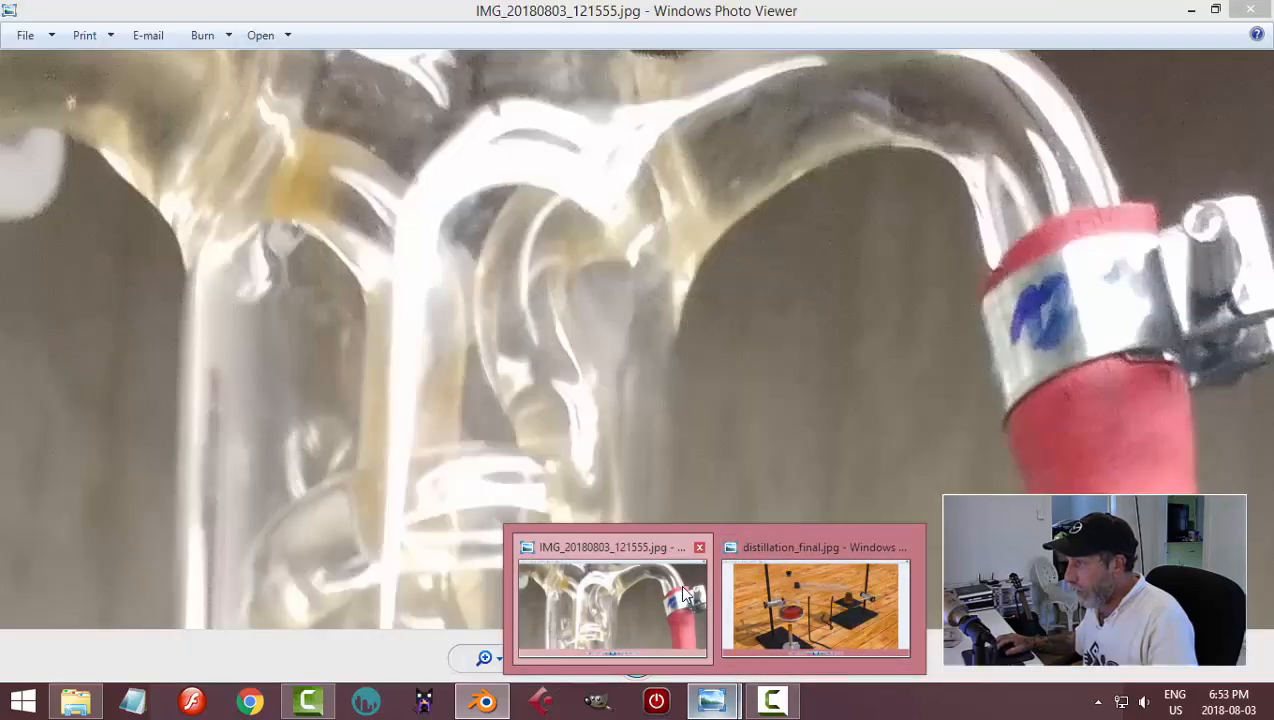
left_click(610, 600)
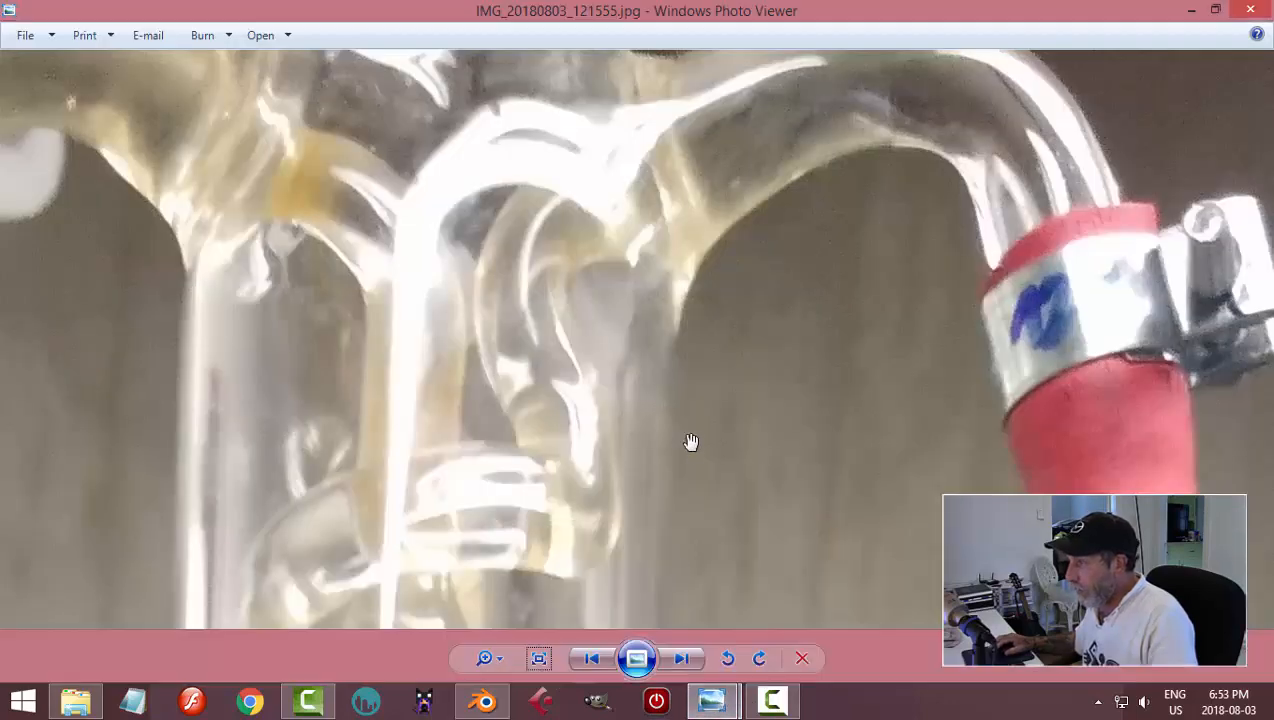
left_click(540, 660)
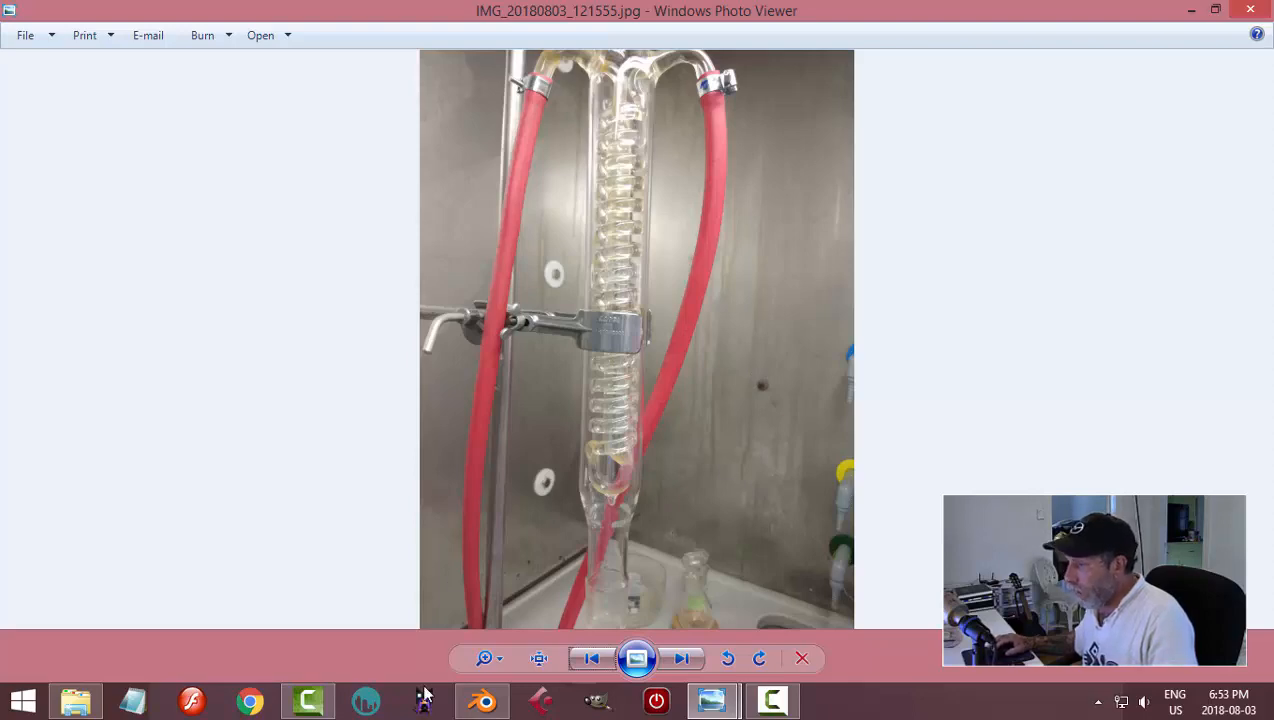
- Switch back to Blender and move the cylinder's open edge loop behind the side tubes along X, shortening that end
left_click(484, 700)
middle_click_drag(720, 450, 790, 318)
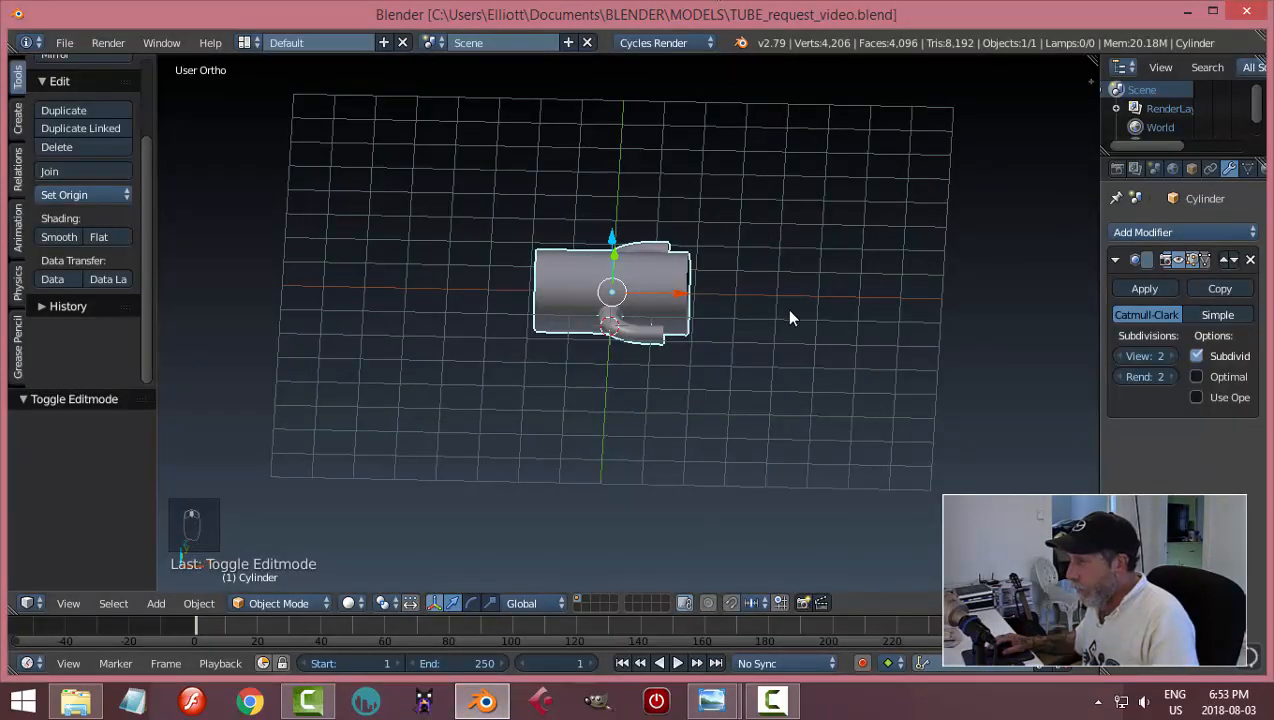
middle_click_drag(581, 291, 555, 352, "shift")
scroll(500, 355, "up", 2)
right_click(496, 356)
key("Tab")
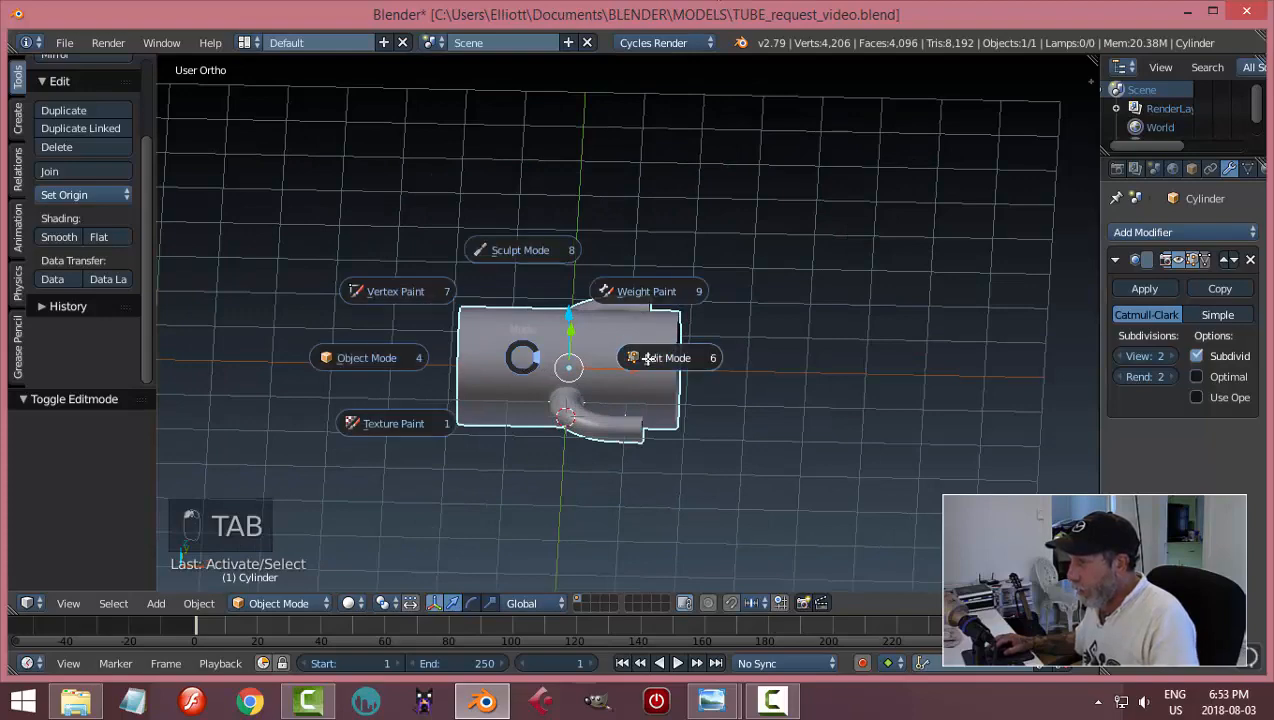
left_click(648, 358)
right_click(457, 352, "alt")
left_click_drag(528, 367, 560, 369)
middle_click_drag(548, 420, 641, 410, "shift")
left_click_drag(652, 360, 662, 361)
middle_click_drag(662, 361, 703, 427)
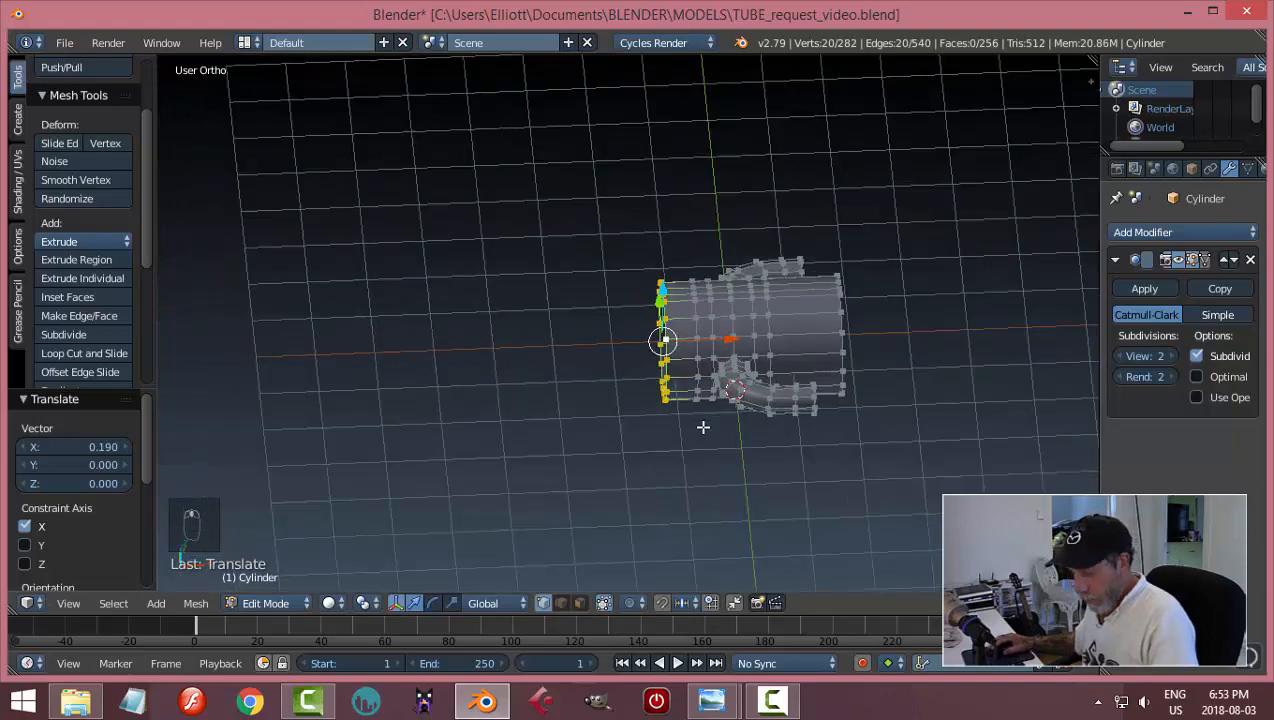
- Extrude the end loop along X, scale it to 0.677 to form a short taper, and extrude it again into a straight neck
key("e")
left_click_drag(731, 340, 628, 345)
key("s")
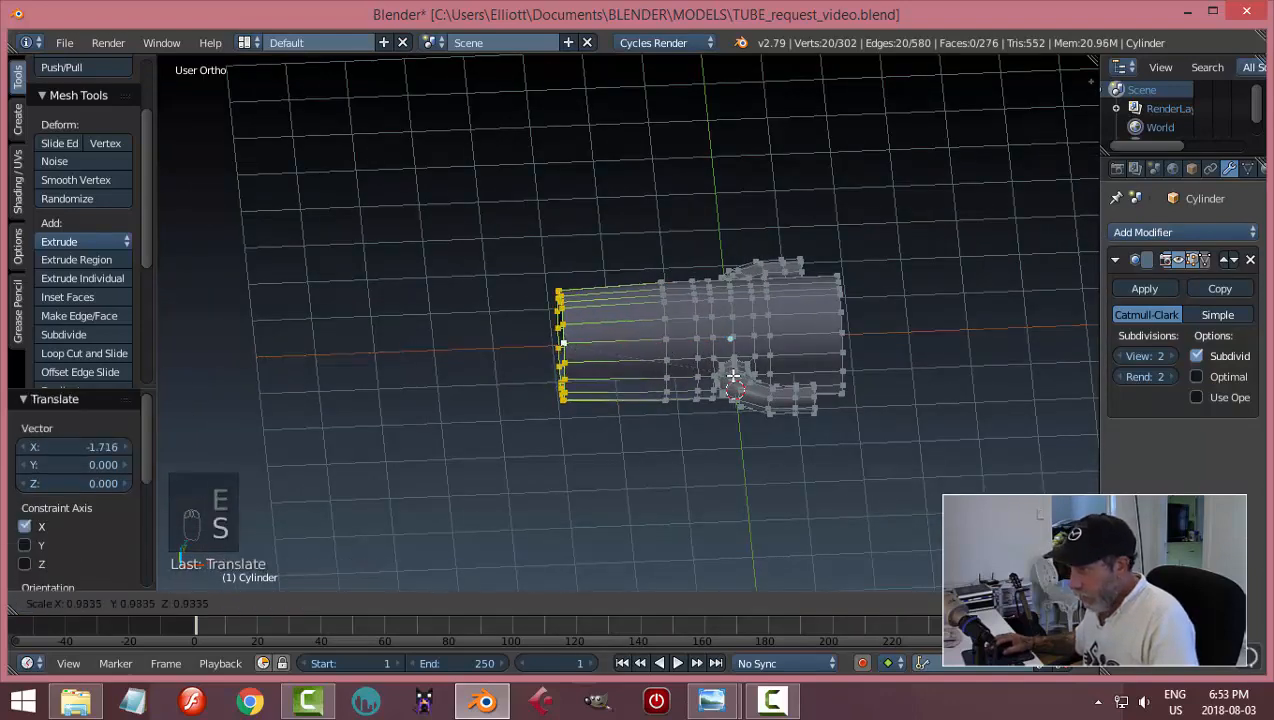
left_click(631, 347)
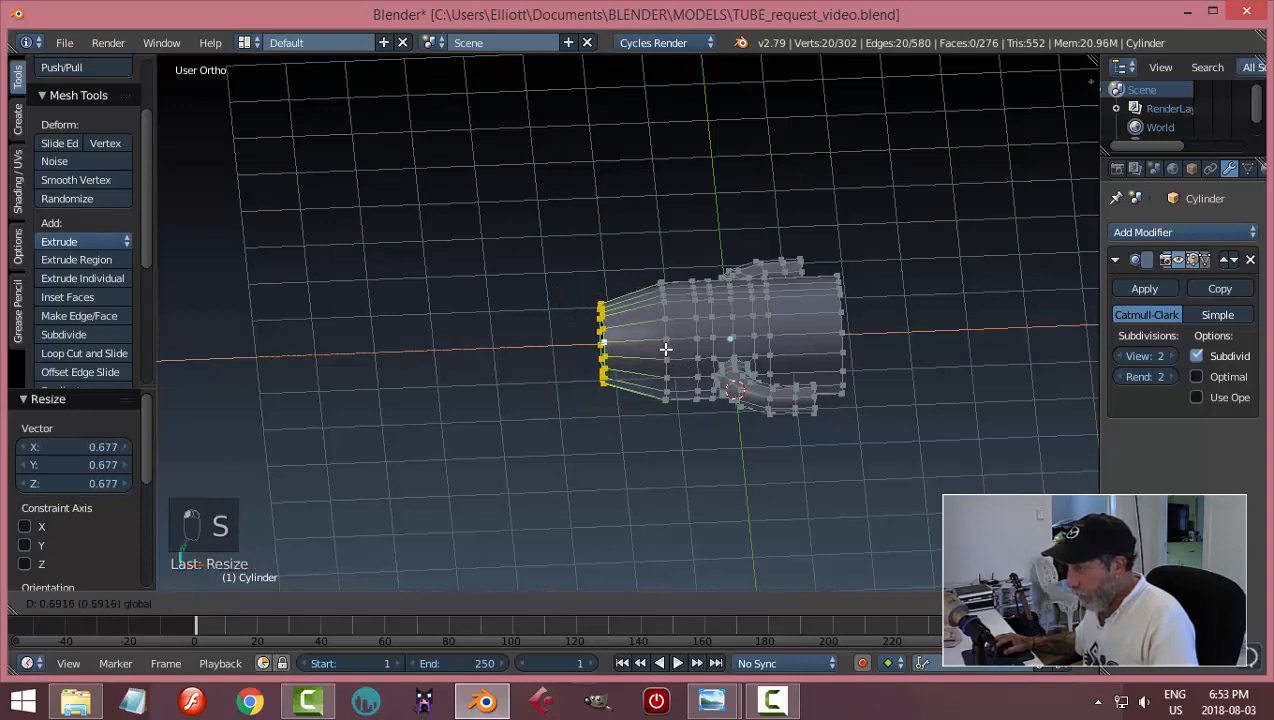
left_click(662, 347)
key("e")
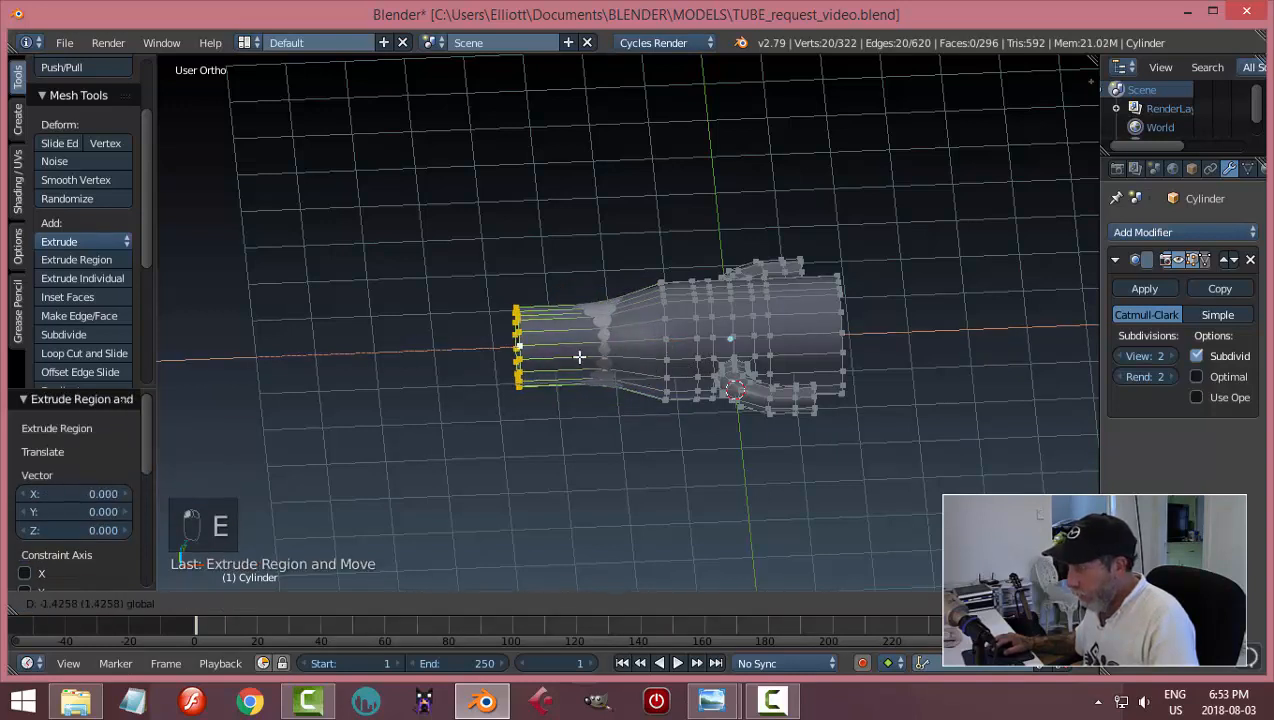
left_click(587, 363)
- Extrude the neck's end loop, scale it up to 1.176 and extend it along X into a wider collar
key("e")
right_click(591, 374)
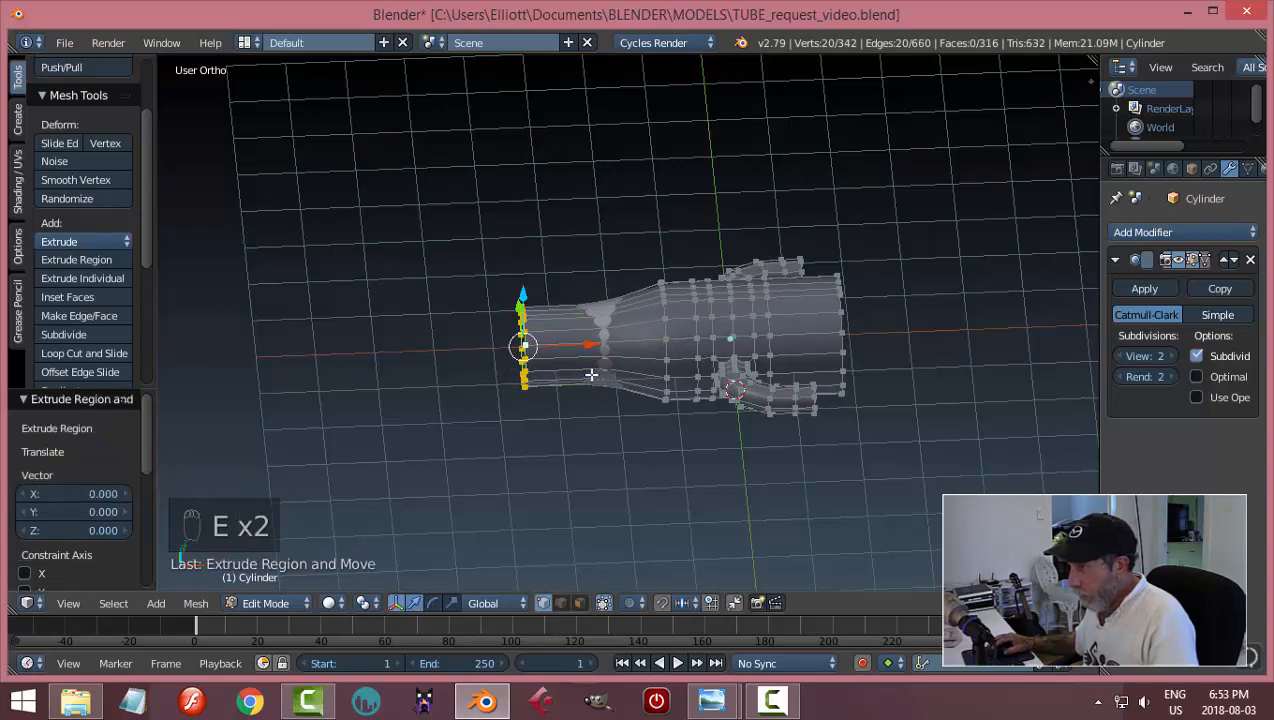
key("s")
left_click(615, 391)
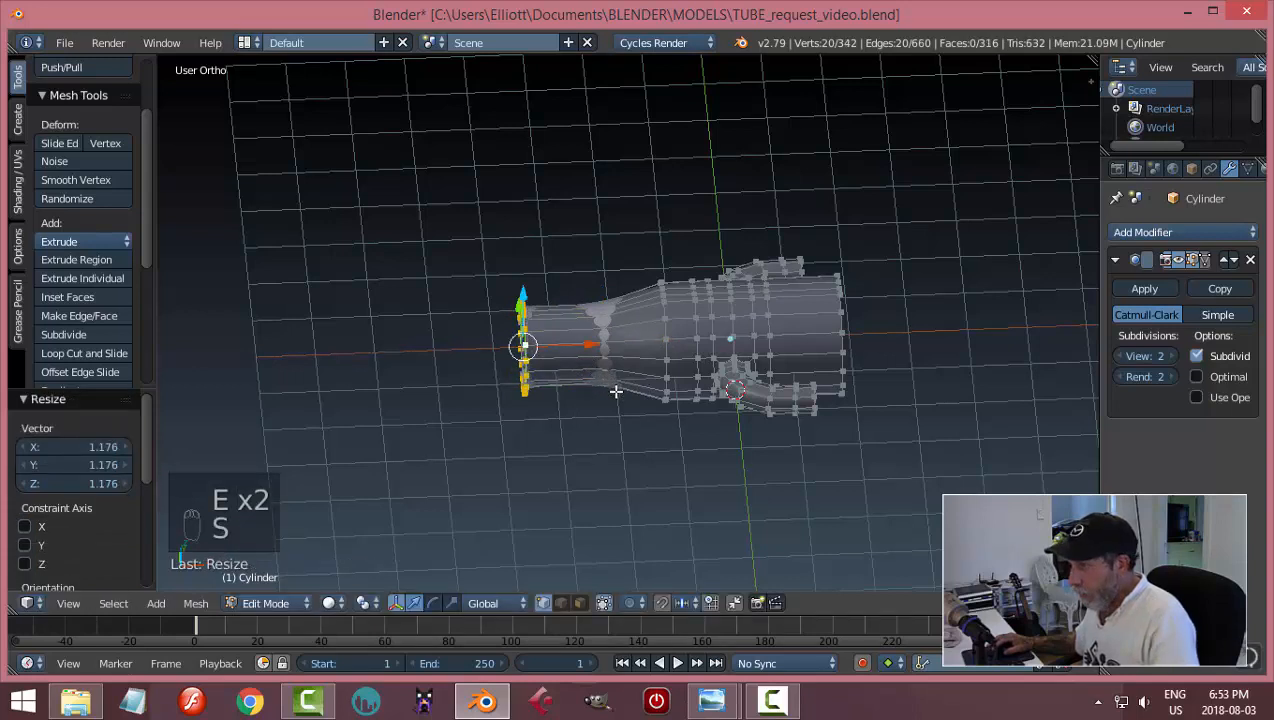
left_click_drag(590, 346, 509, 357)
key("e")
right_click(586, 393)
key("a")
key("Tab")
middle_click_drag(679, 424, 671, 455)
scroll(671, 455, "up", 3)
middle_click_drag(615, 398, 572, 333)
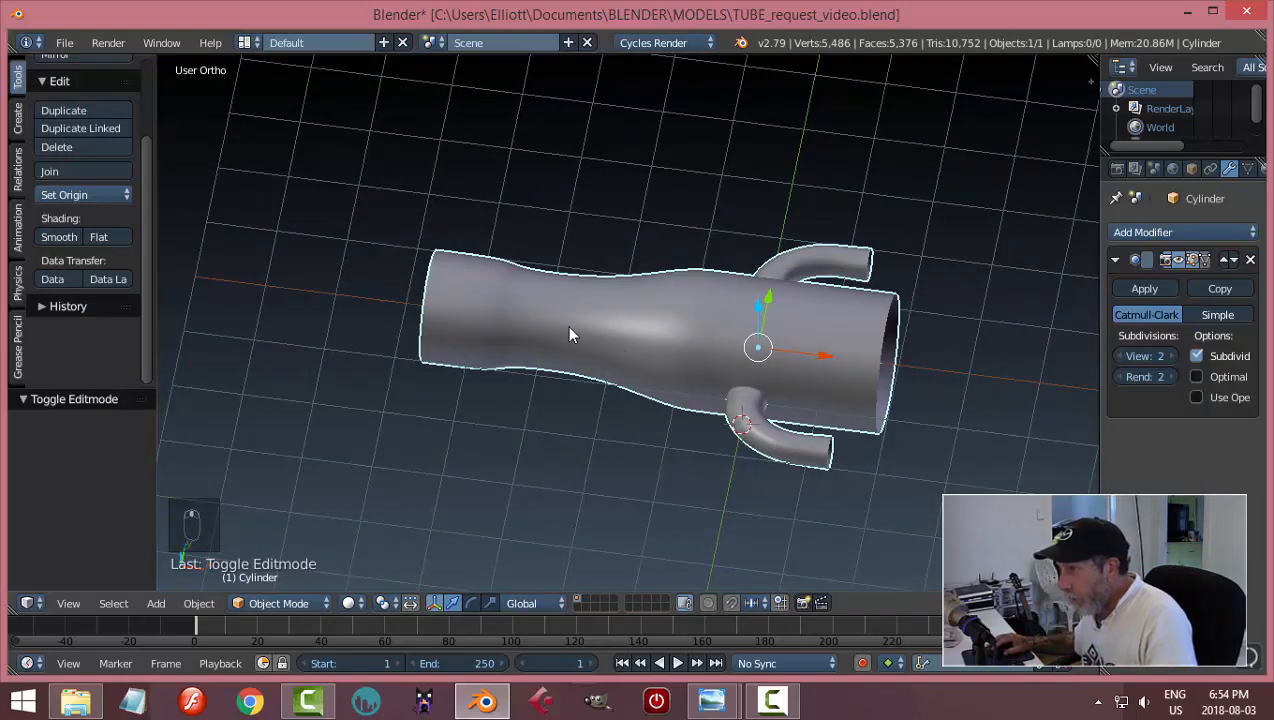
- Add a loop cut around the neck, slid close to the collar, to sharpen the transition
key("Tab")
left_click(725, 327)
key("ctrl+r")
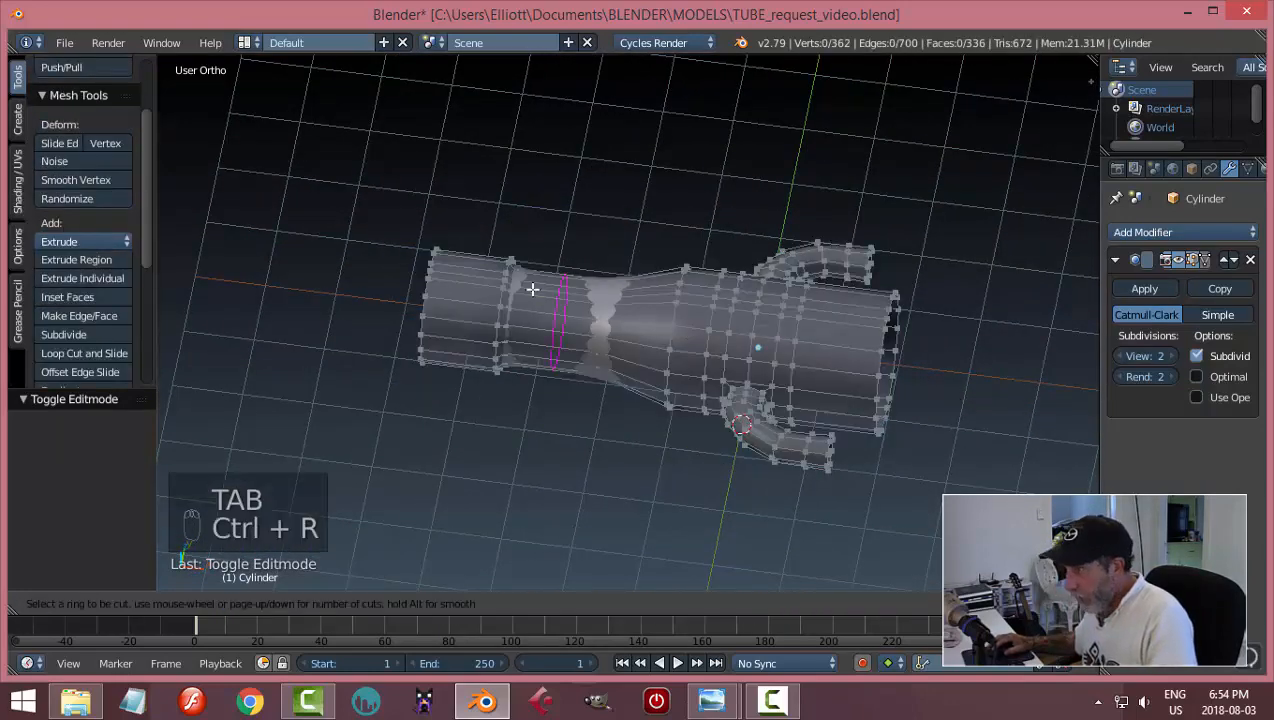
left_click(506, 285)
left_click(502, 286)
key("Tab")
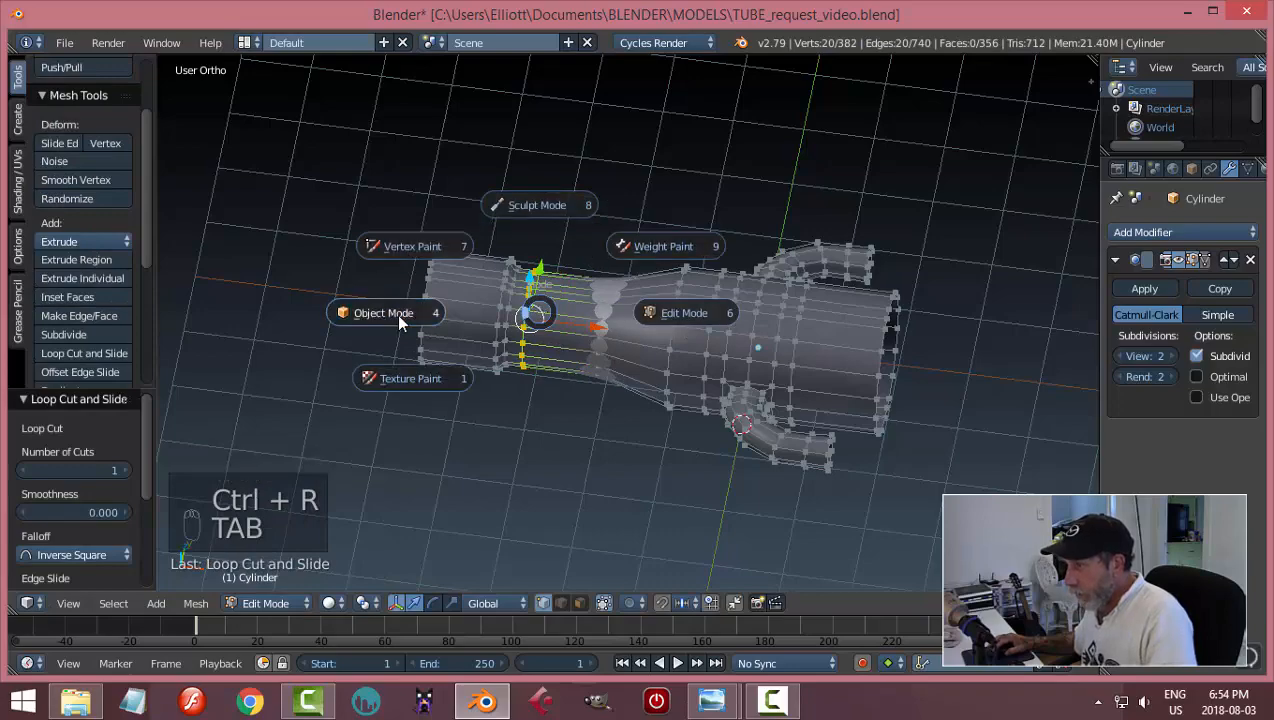
left_click(390, 314)
middle_click_drag(396, 314, 520, 339)
- Add another loop cut around the neck, slid close to where the taper begins
key("Tab")
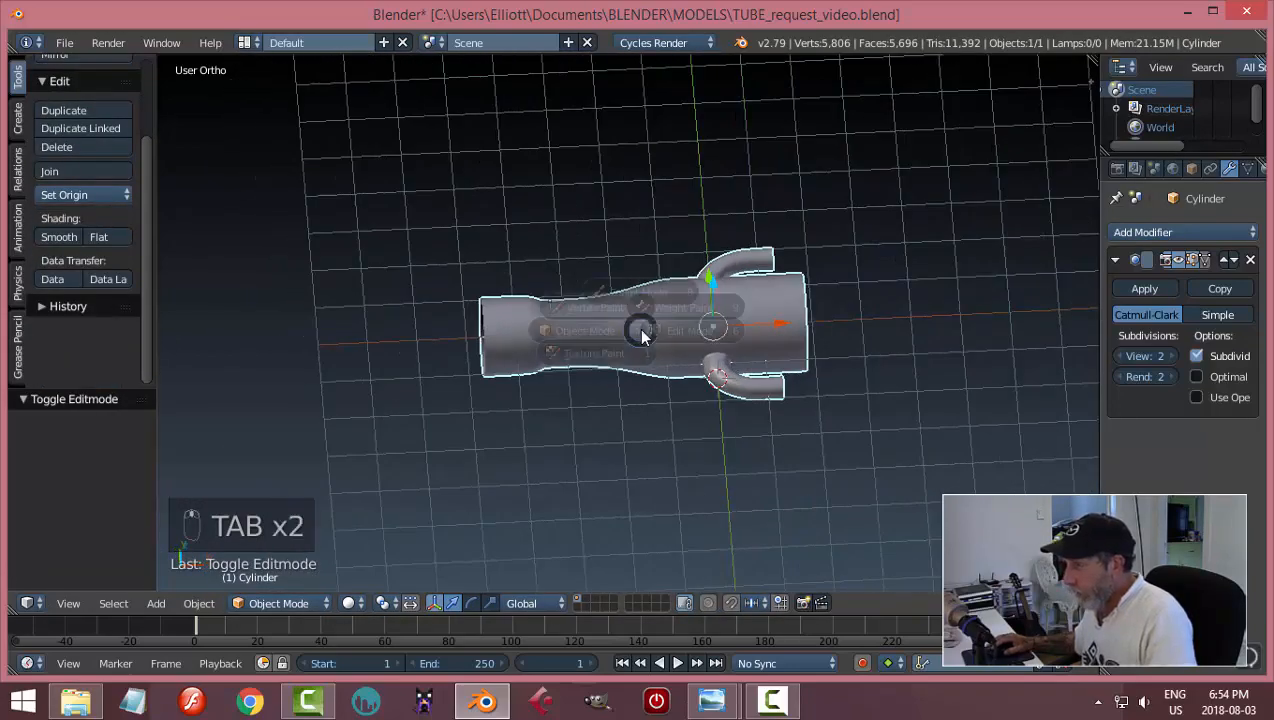
left_click(692, 346)
scroll(620, 349, "up", 2)
key("a")
key("a")
key("a")
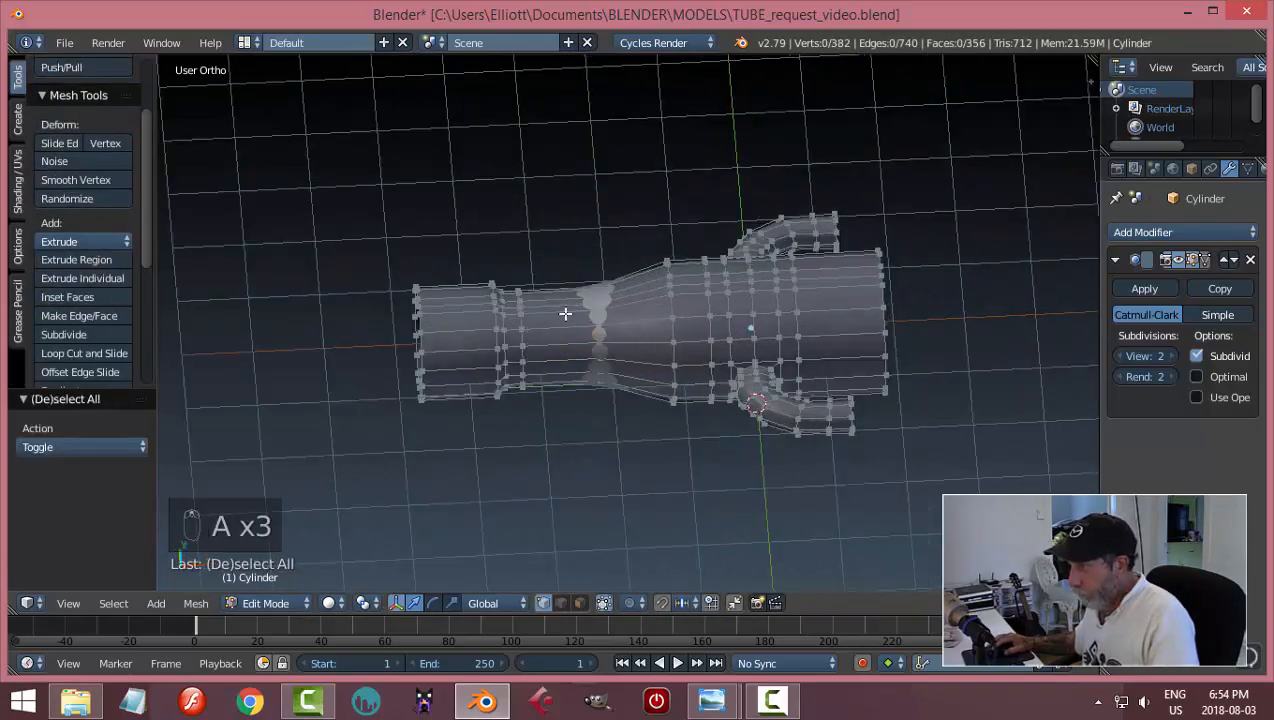
key("ctrl+r")
left_click(568, 312)
left_click(586, 318)
key("Tab")
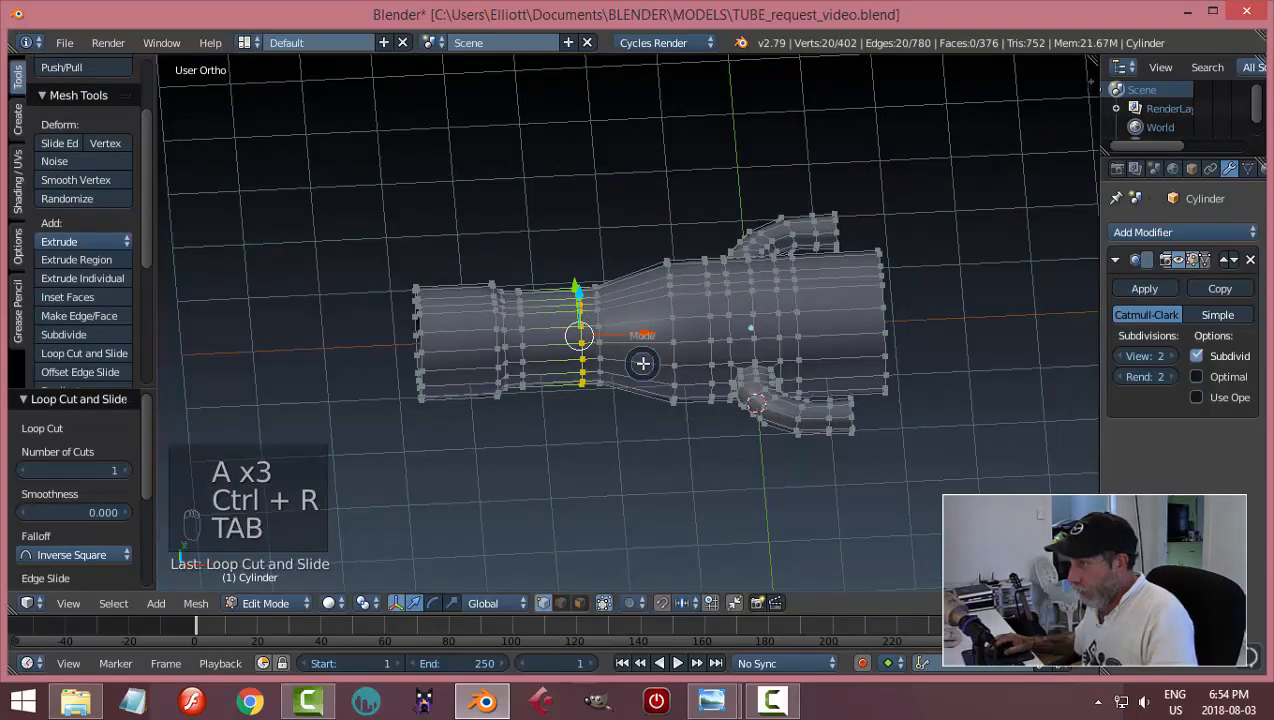
left_click(510, 365)
scroll(698, 358, "down", 2)
- Shift the new neck loop 0.088 along X and add a loop cut on the taper close to its narrow end
key("Tab")
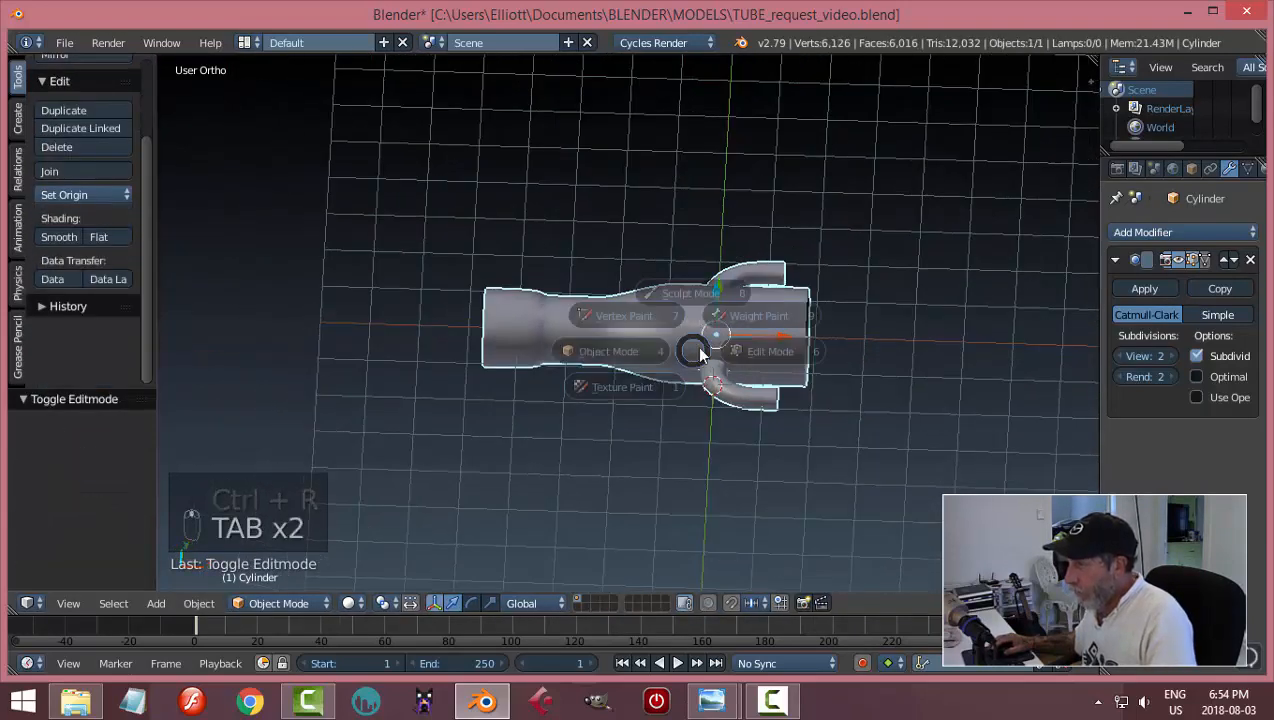
left_click(760, 350)
scroll(635, 340, "up", 3)
left_click(623, 314)
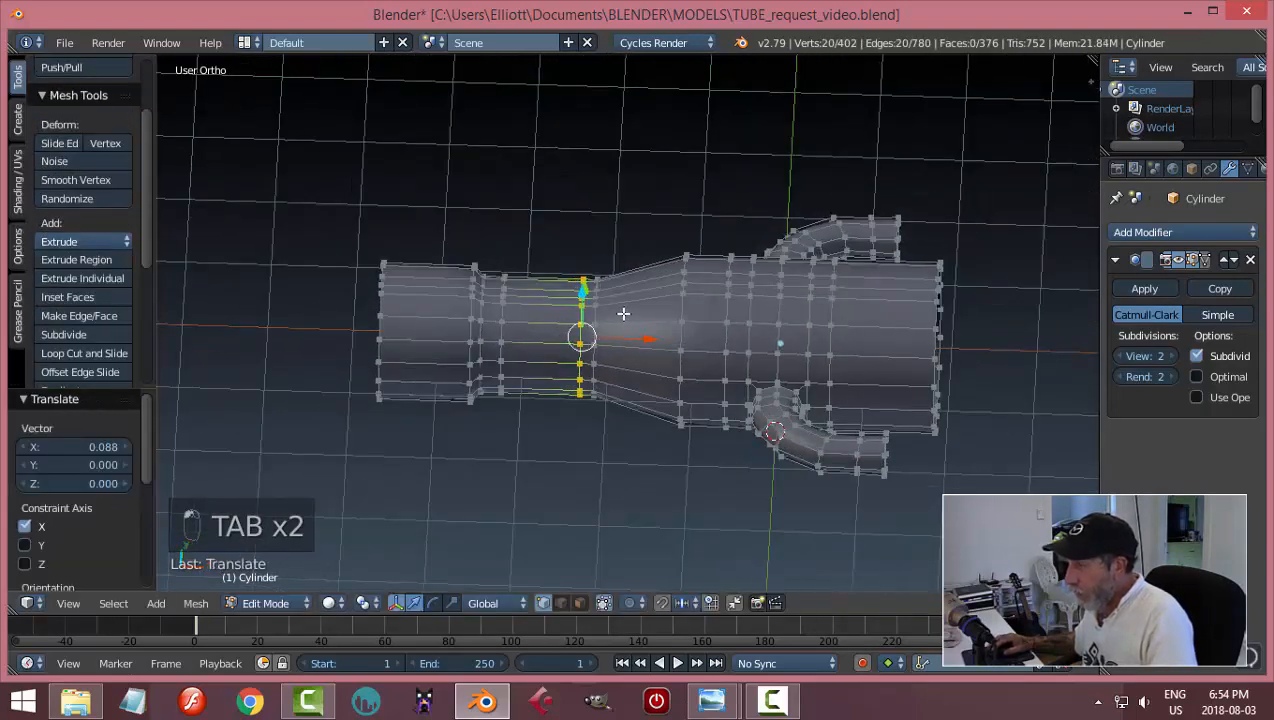
key("ctrl+r")
left_click(620, 303)
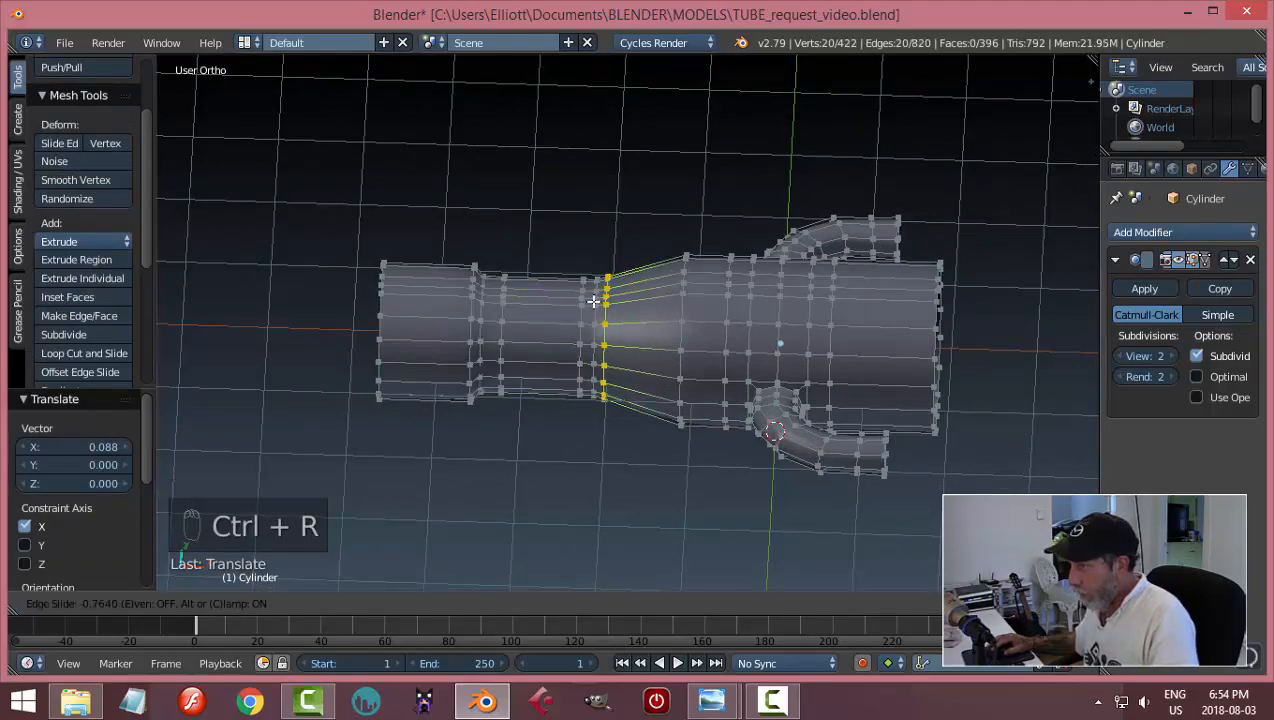
left_click(593, 301)
key("Tab")
left_click(462, 345)
middle_click_drag(531, 352, 493, 350)
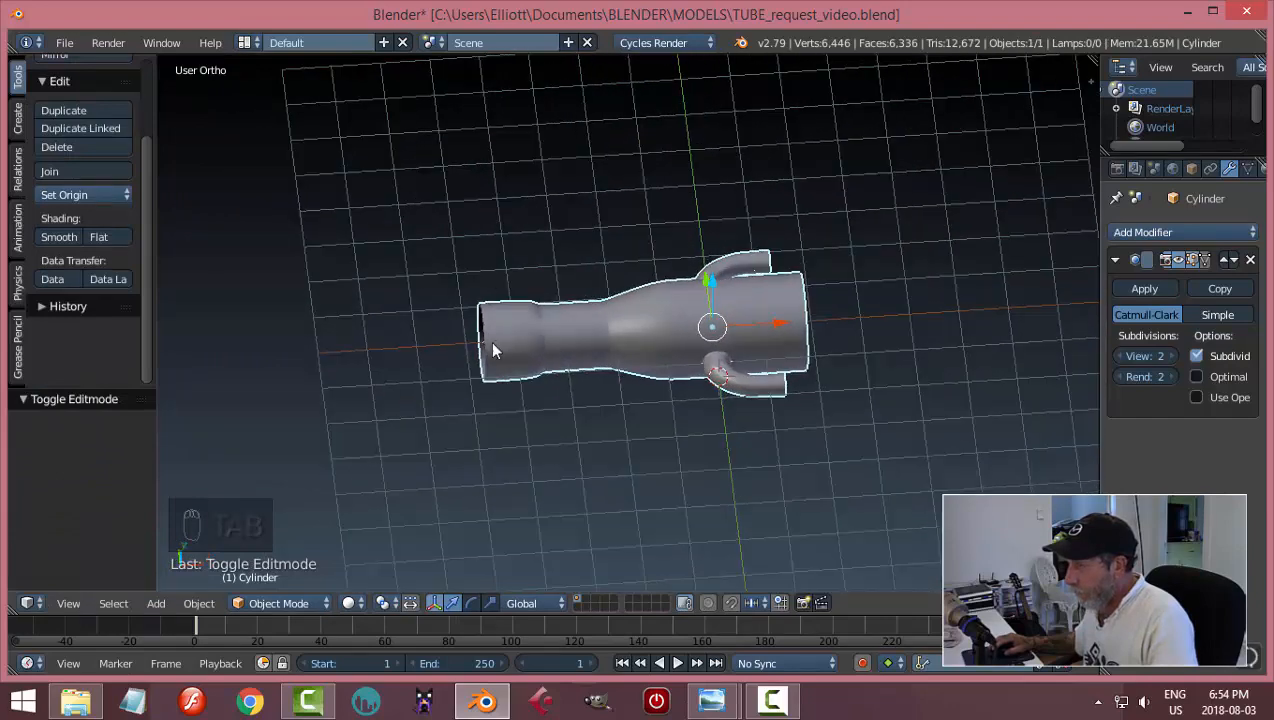
- Shorten the collar by moving its open end loop about 0.68 along X toward the neck
key("Tab")
key("a")
key("a")
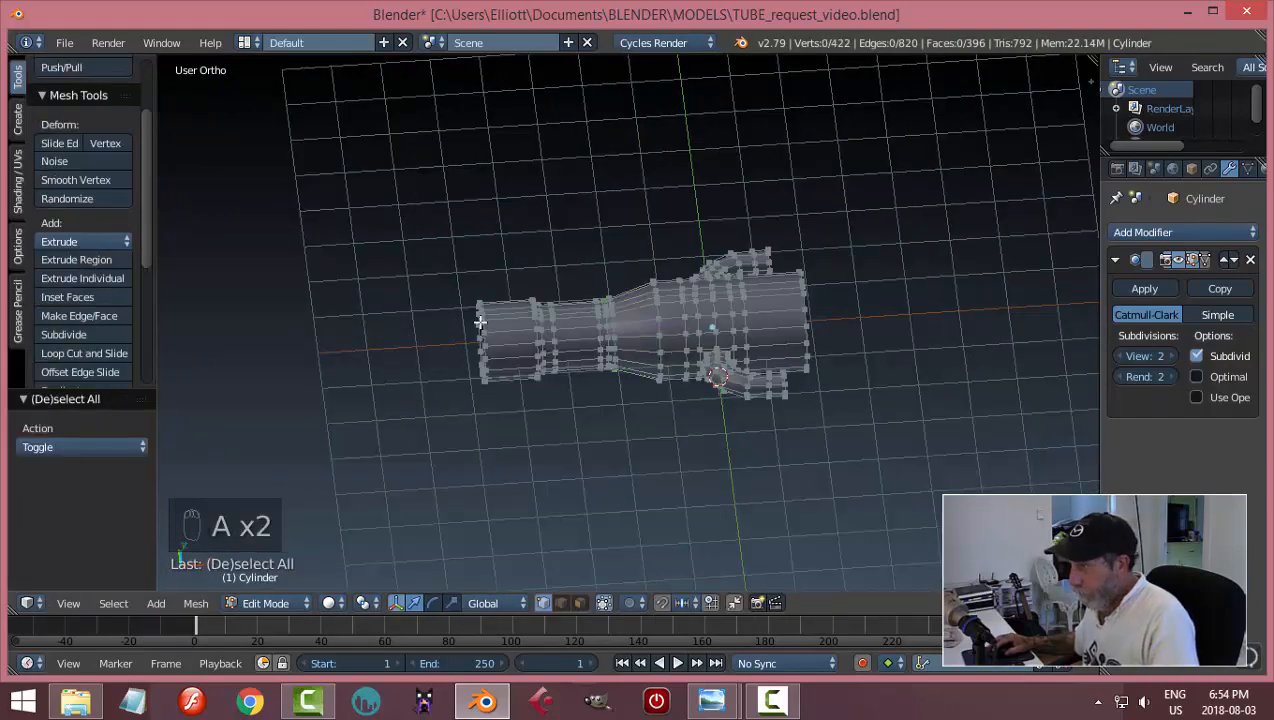
right_click(486, 326, "alt")
key("g")
key("x")
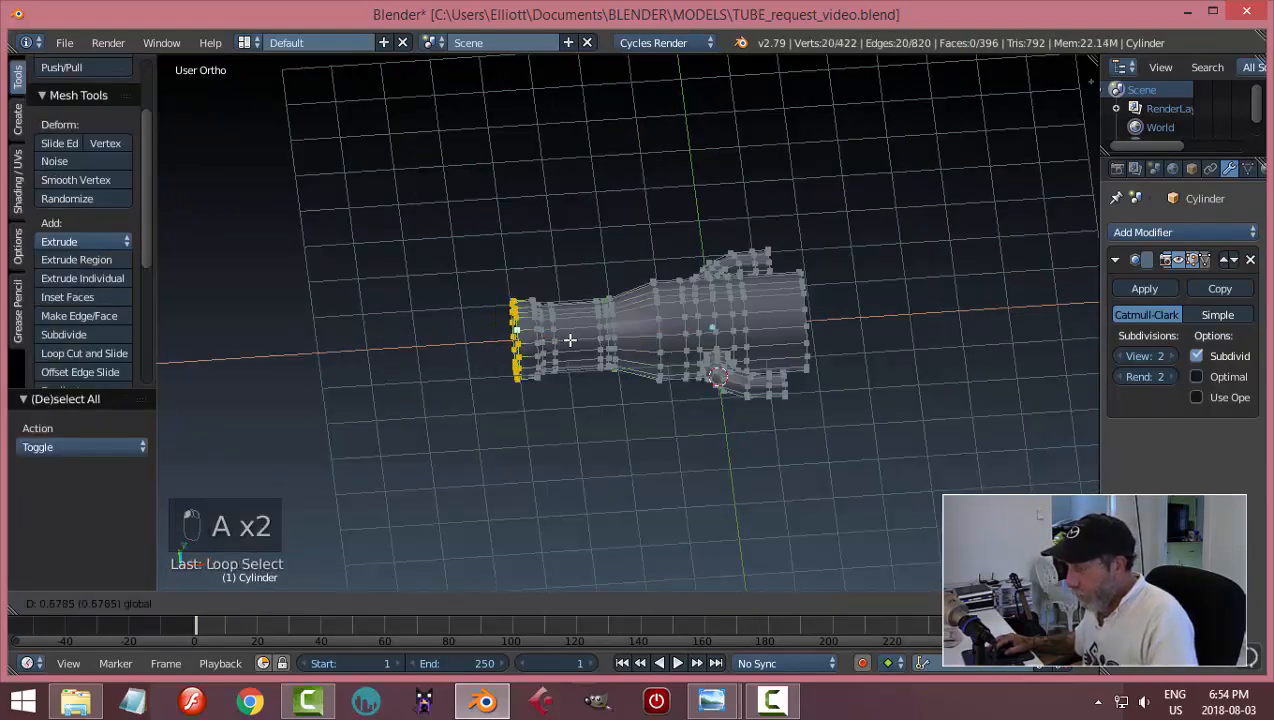
left_click(569, 340)
key("a")
key("Tab")
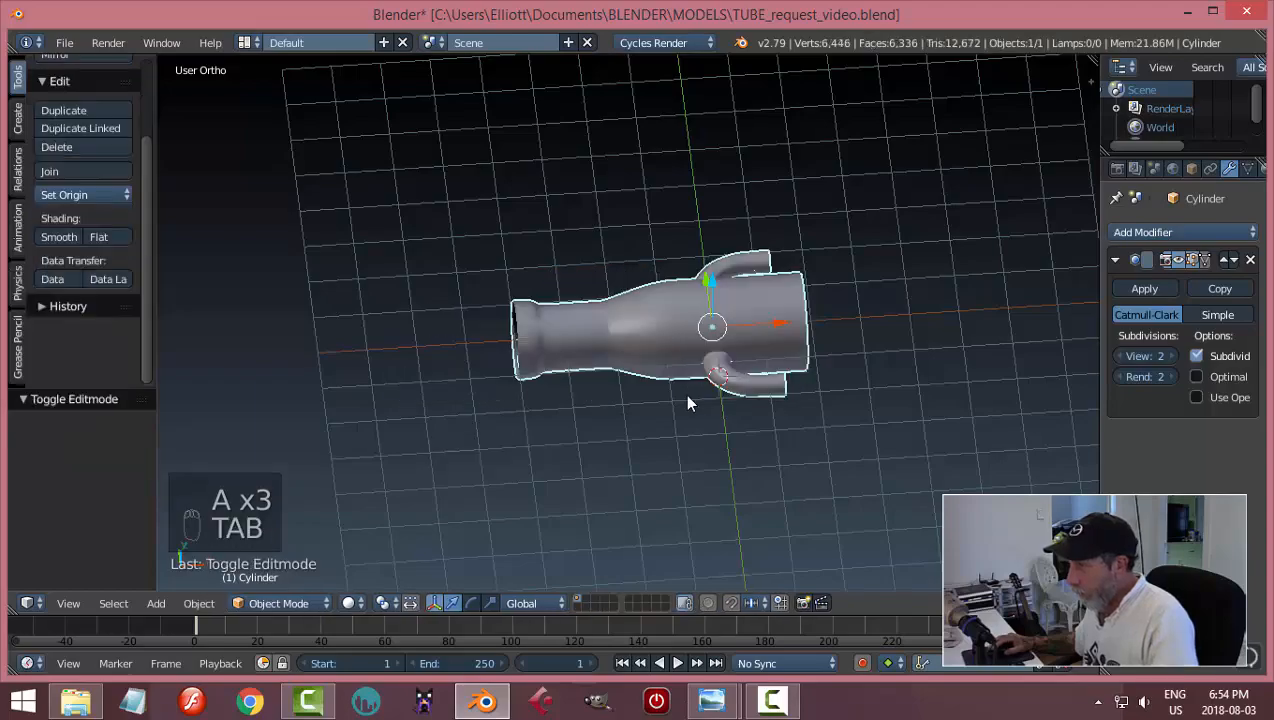
scroll(687, 403, "down", 2)
middle_click_drag(650, 403, 519, 321)
scroll(582, 387, "up", 4)
- Try to scale the collar's ring of faces down on Y and Z to about the neck's width
key("Tab")
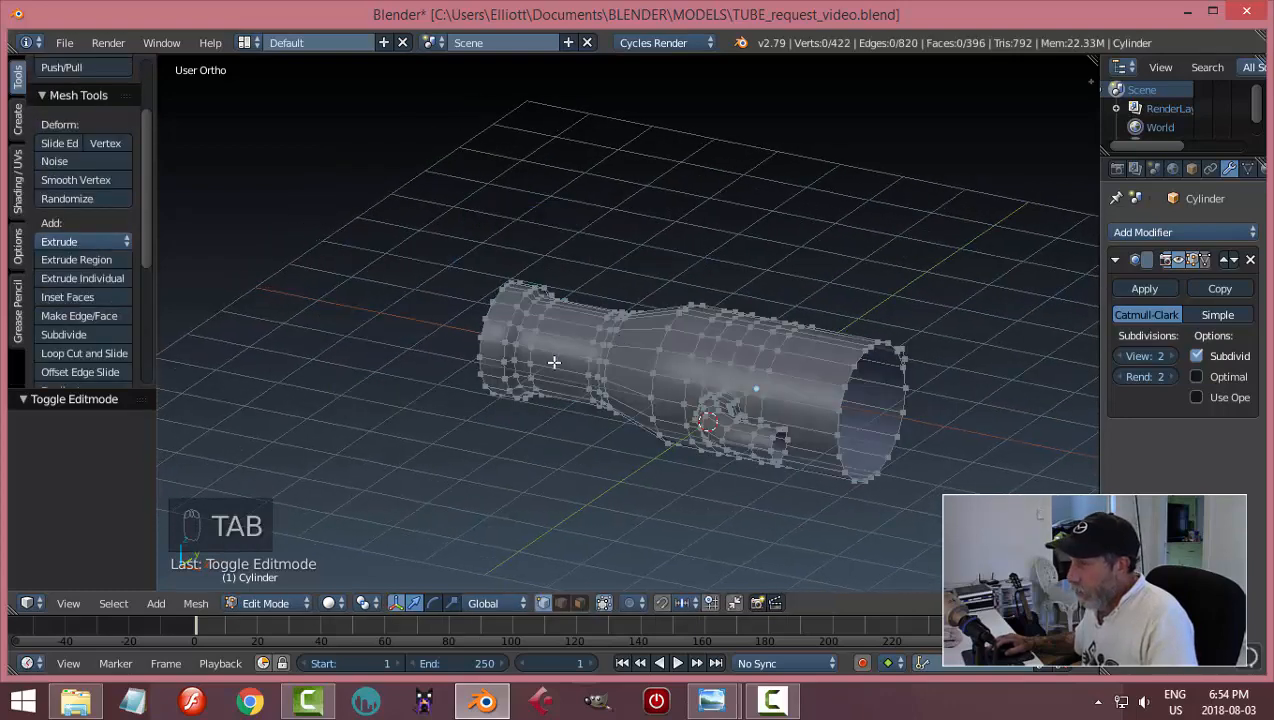
scroll(530, 348, "up", 2)
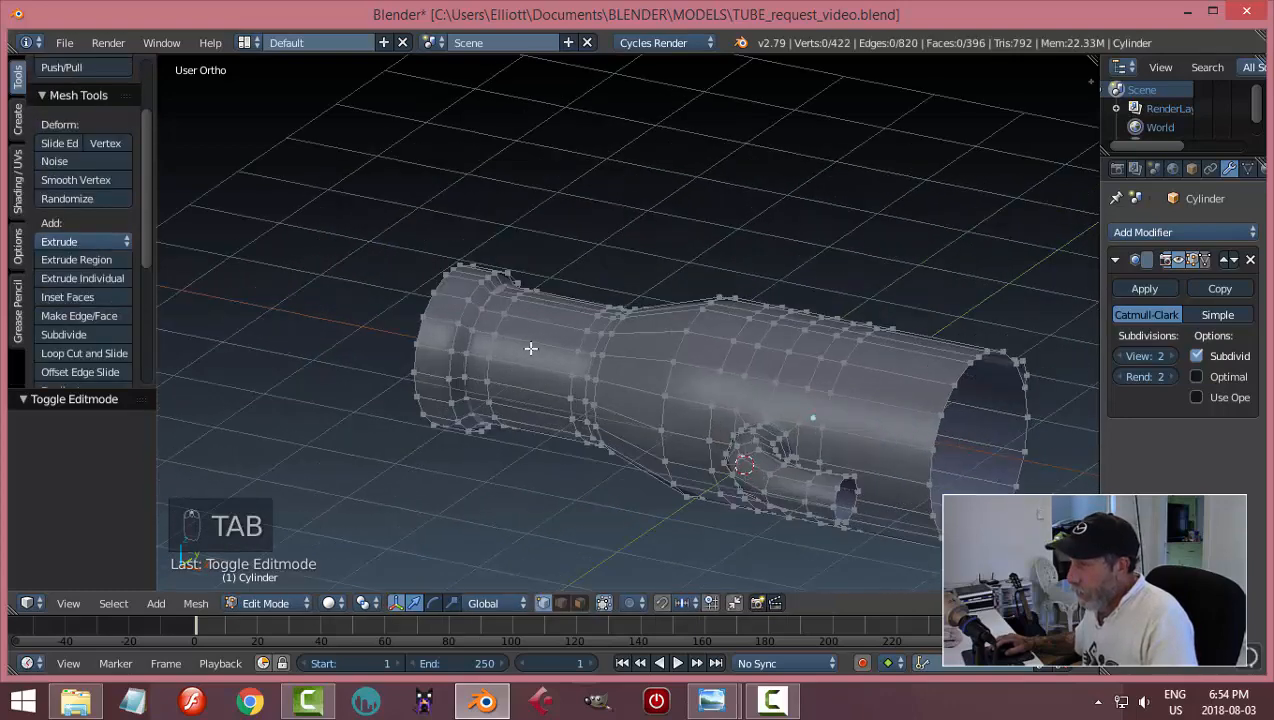
left_click(463, 311, "alt")
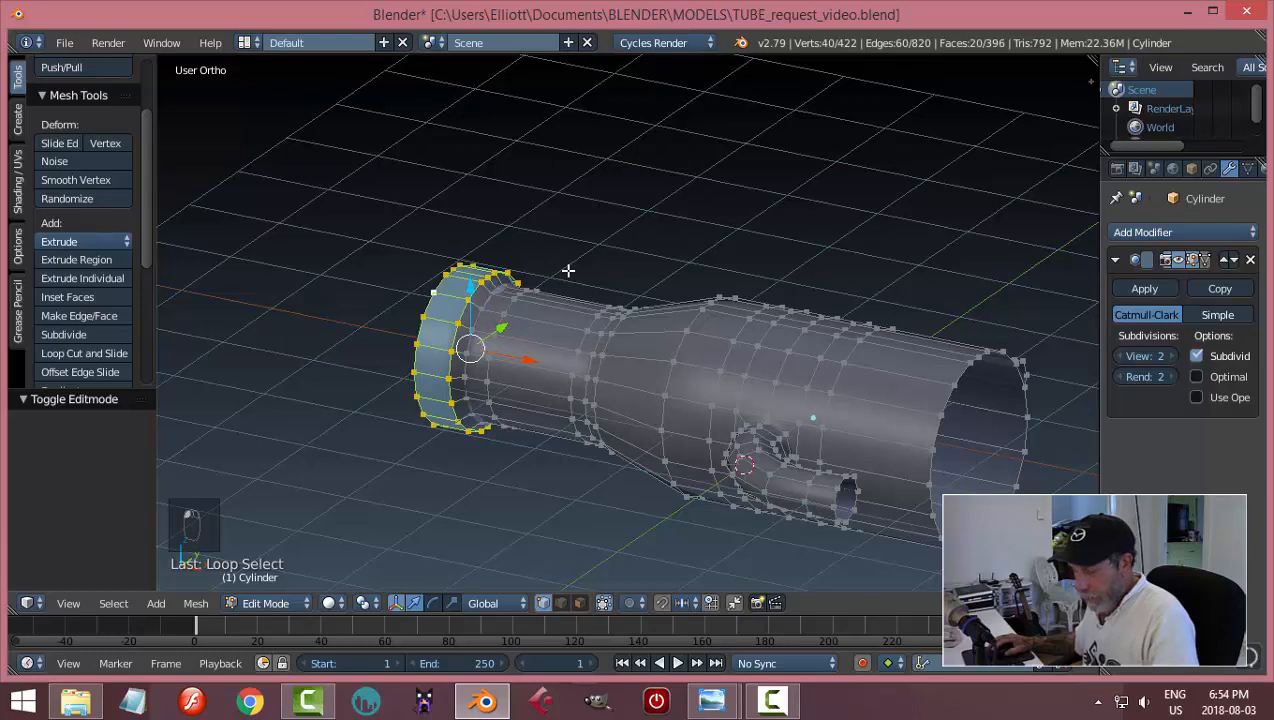
key("s")
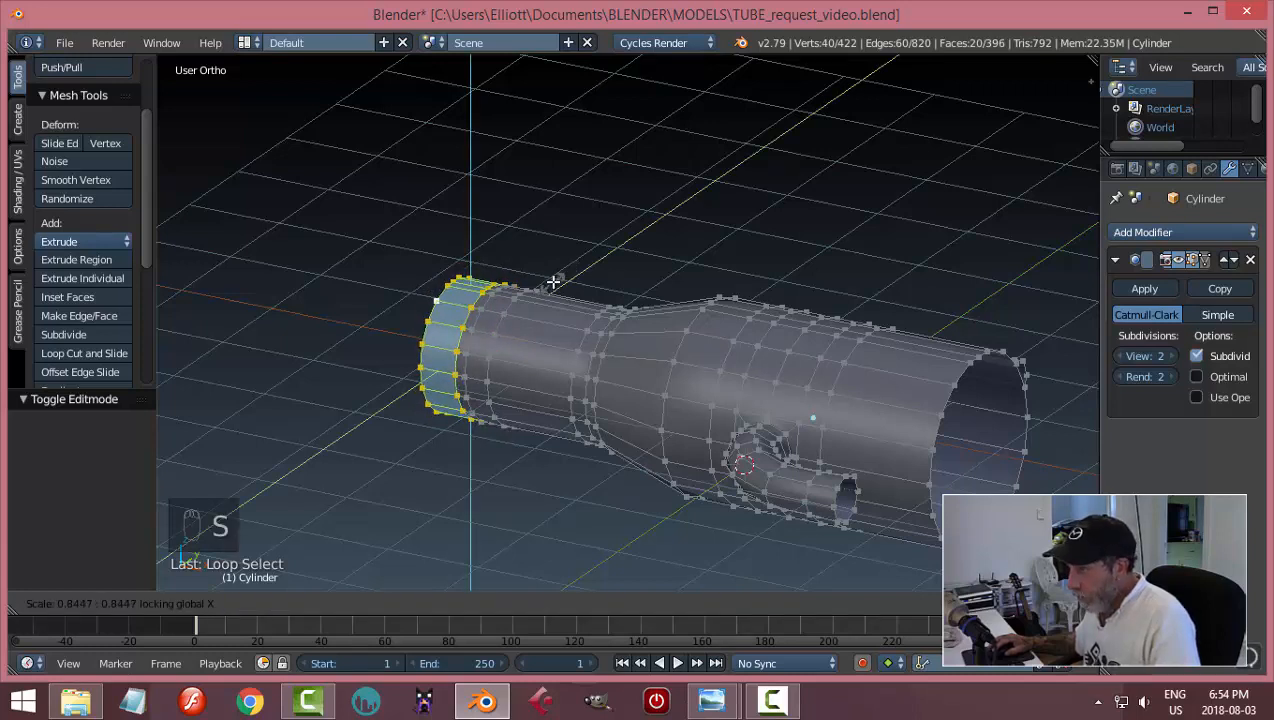
left_click(555, 278)
key("Tab")
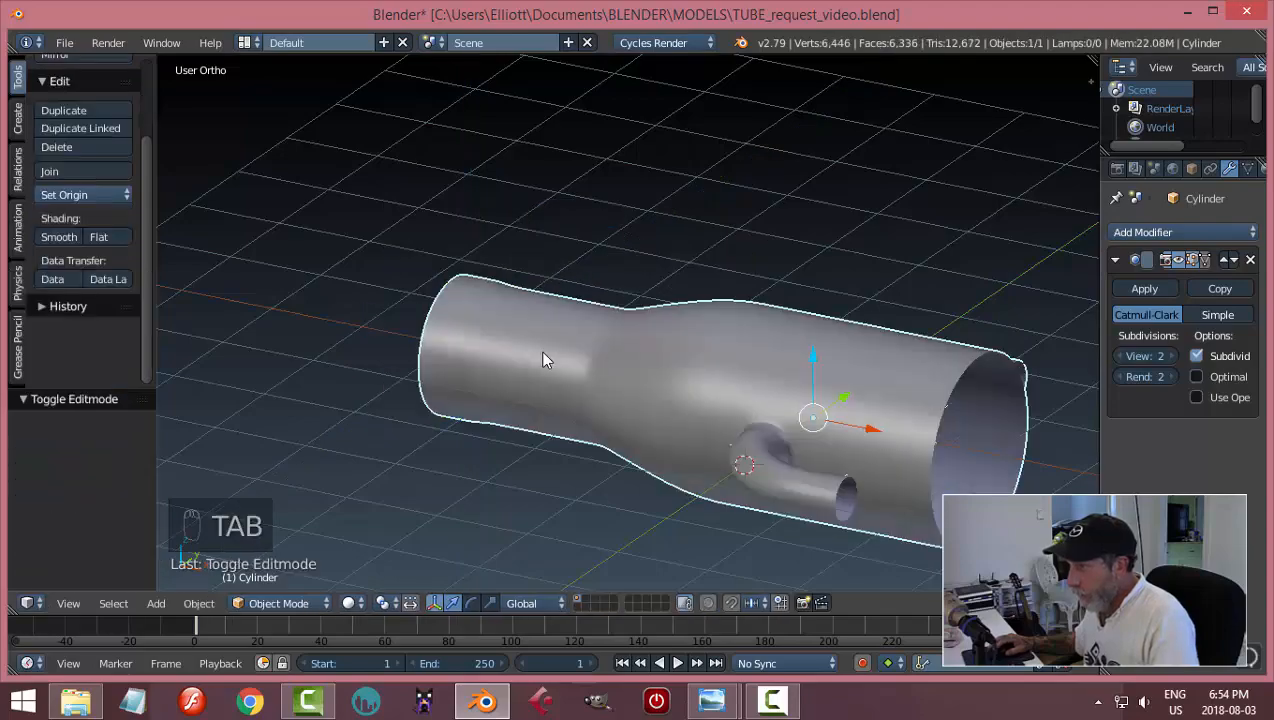
middle_click_drag(548, 357, 580, 414)
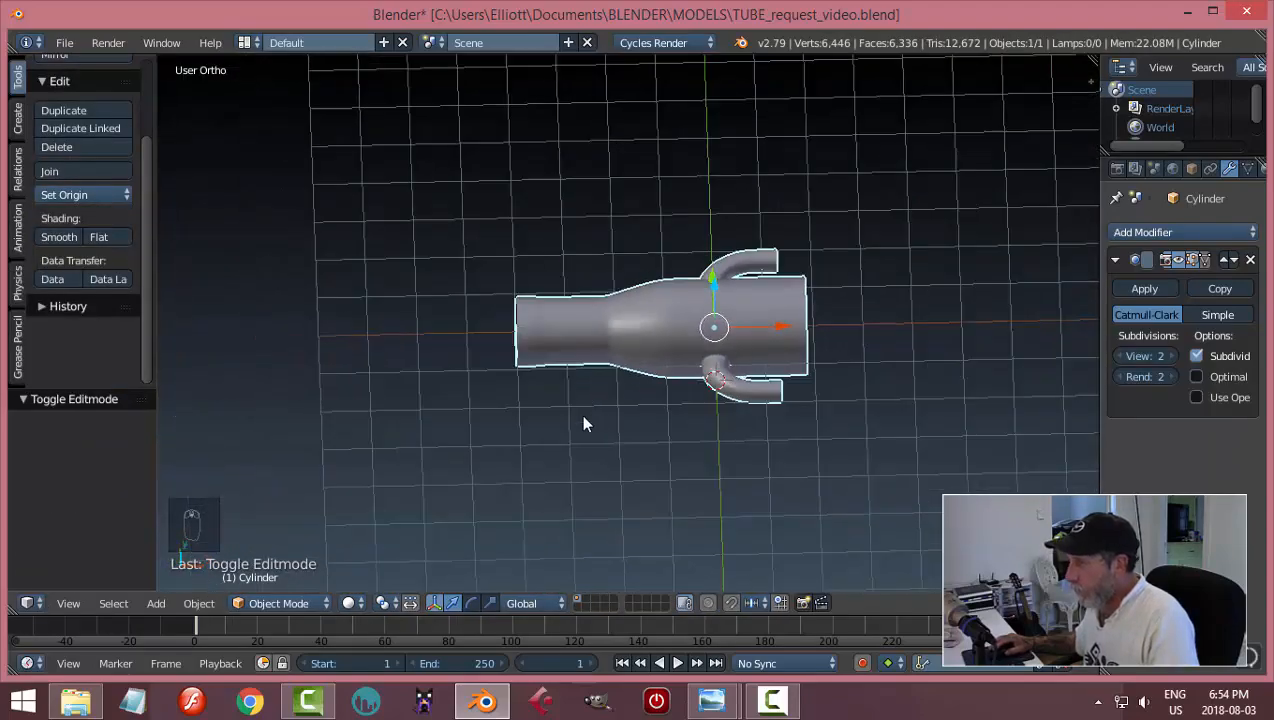
- Undo the scaling of the collar's ring of faces in Edit Mode
key("Tab")
left_click(678, 364)
scroll(538, 378, "up", 3)
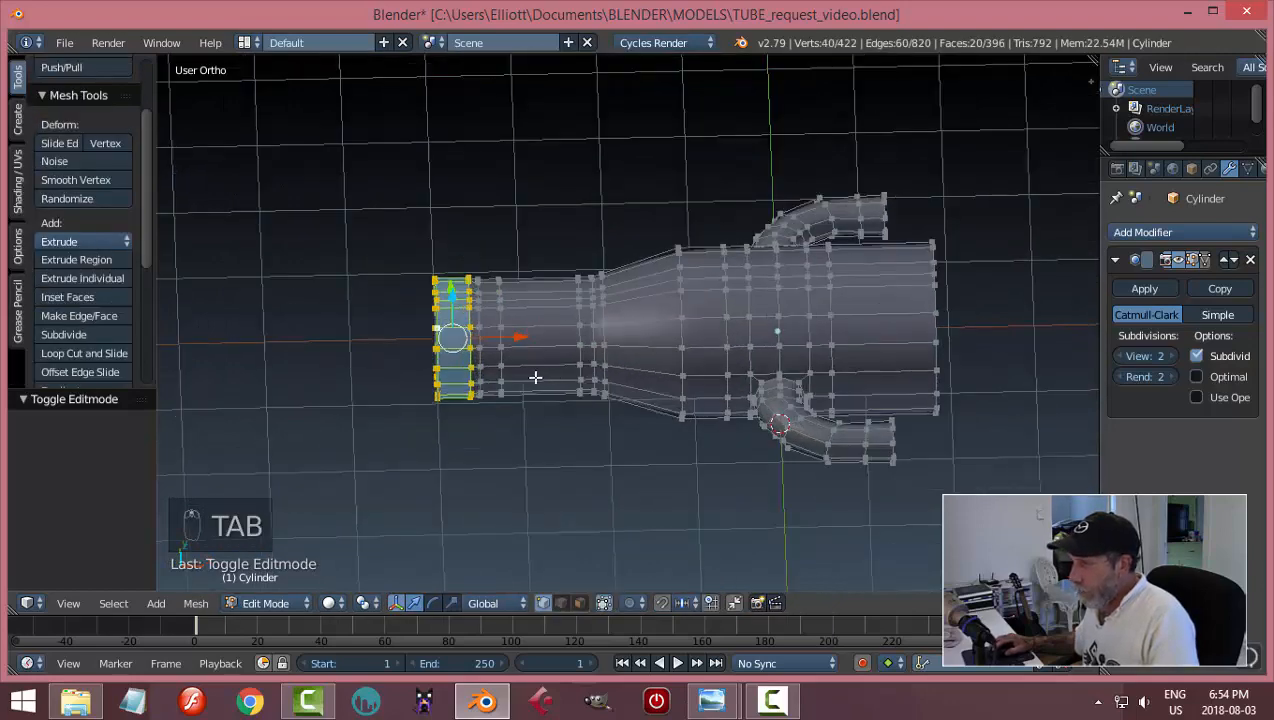
key("ctrl+z")
key("ctrl+z")
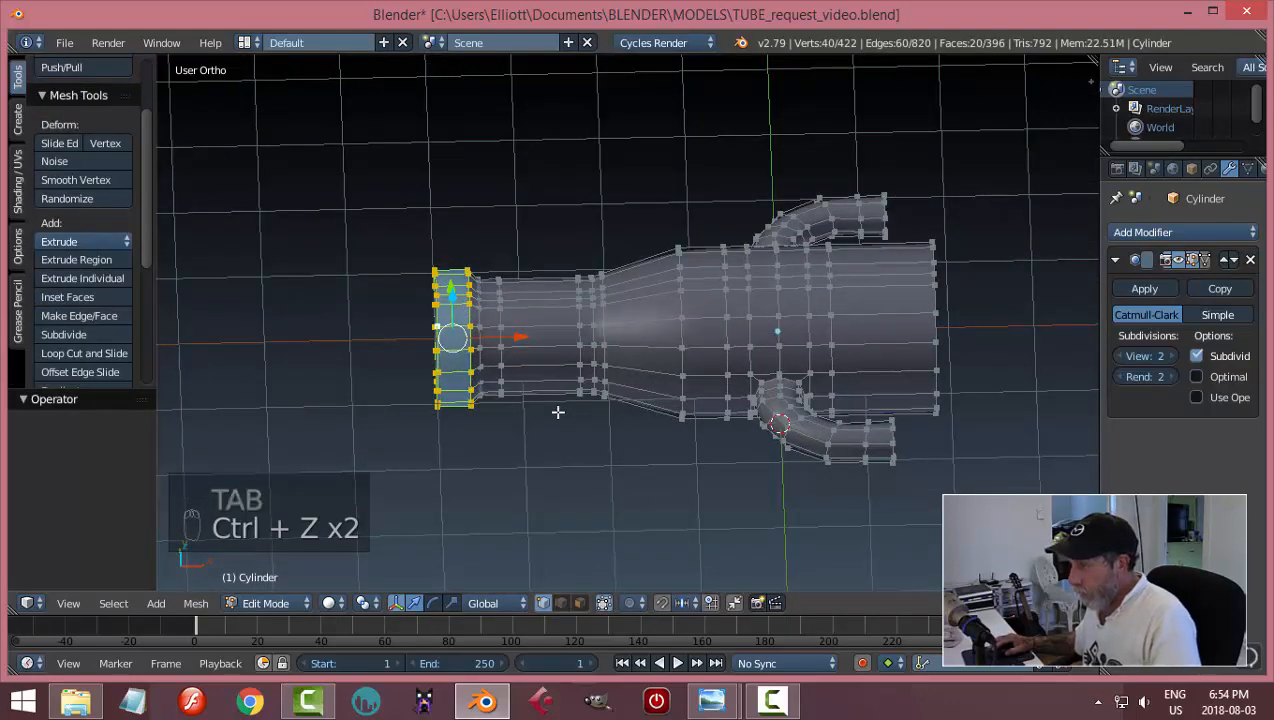
- Move the collar's inner edge loop along X toward its open end to flare the neck, and return to Object Mode
middle_click_drag(557, 411, 522, 381)
key("a")
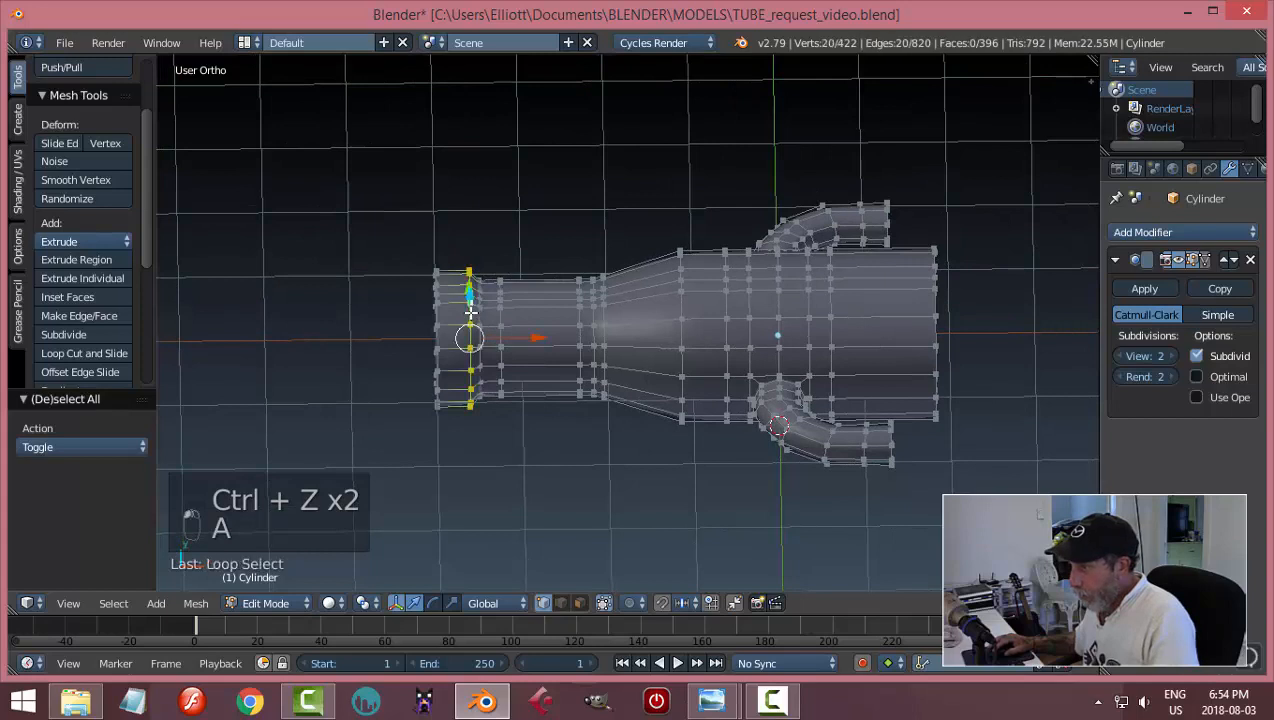
left_click_drag(536, 345, 516, 343)
key("a")
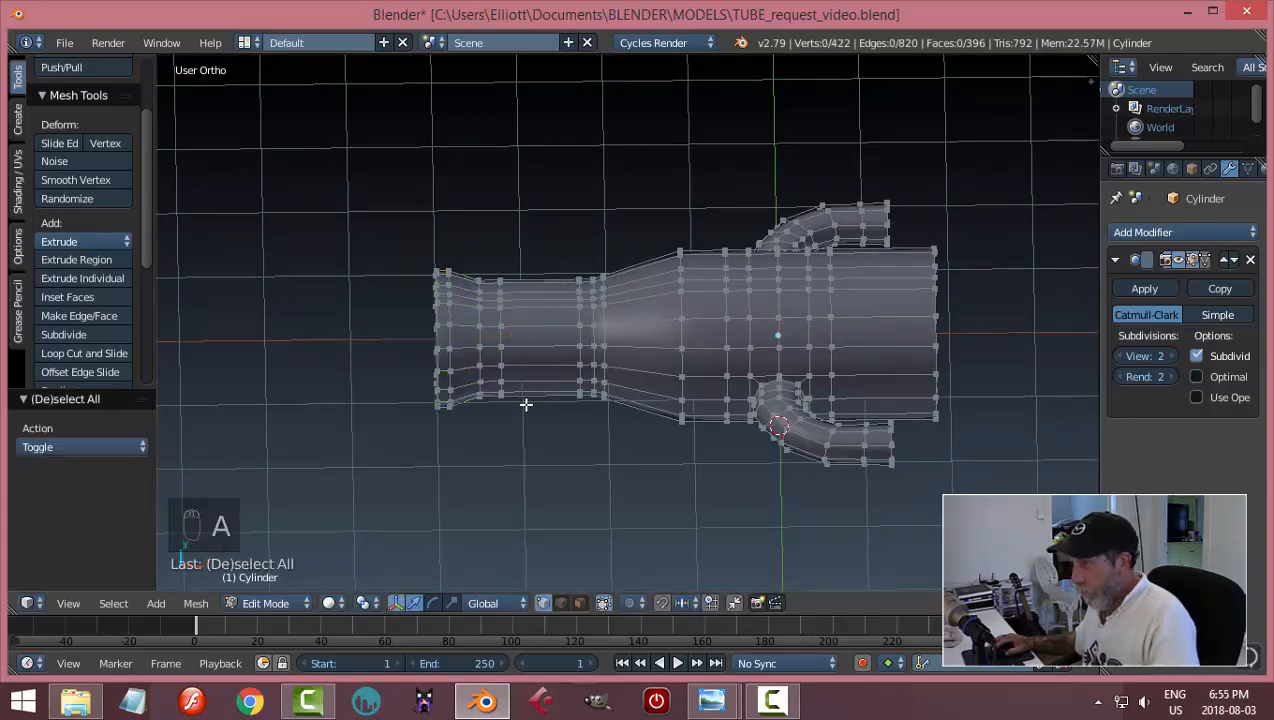
key("Tab")
left_click(384, 407)
middle_click_drag(602, 398, 608, 364)
- Add a loop cut on the neck's flare close to the end collar and check the smoothed shape in Object Mode
key("Tab")
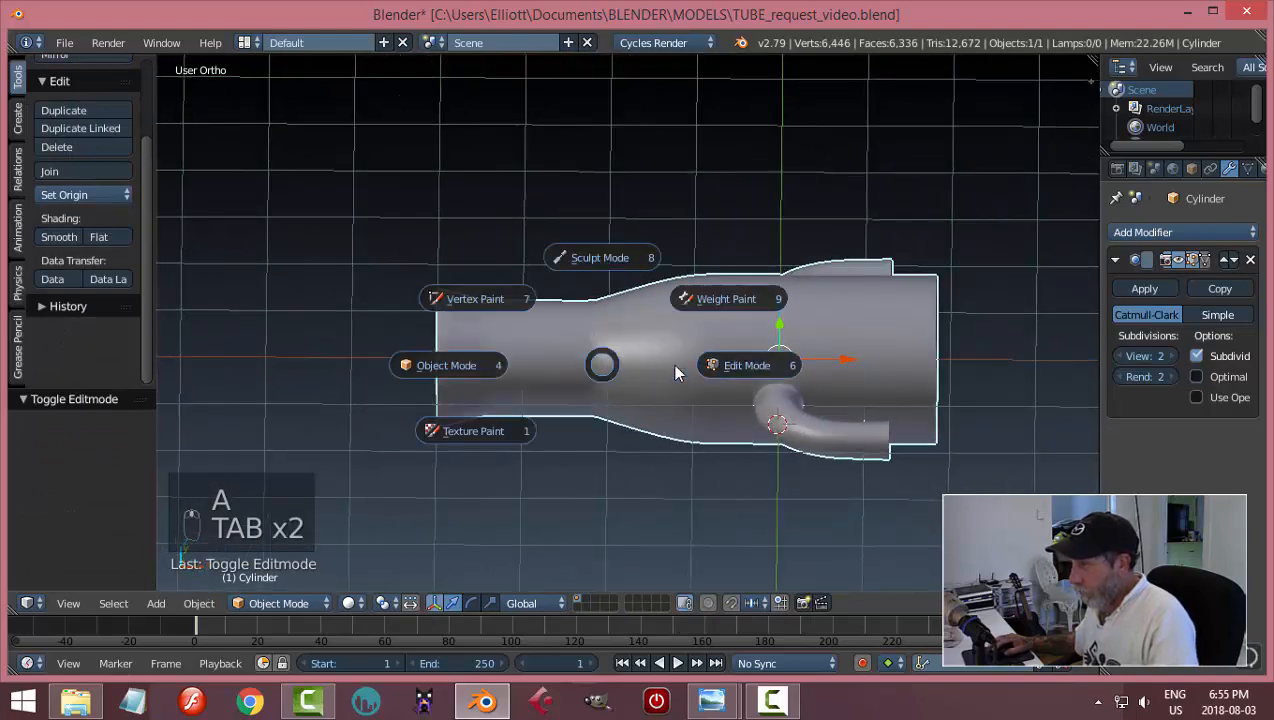
left_click(677, 370)
scroll(364, 341, "up", 3)
key("ctrl+r")
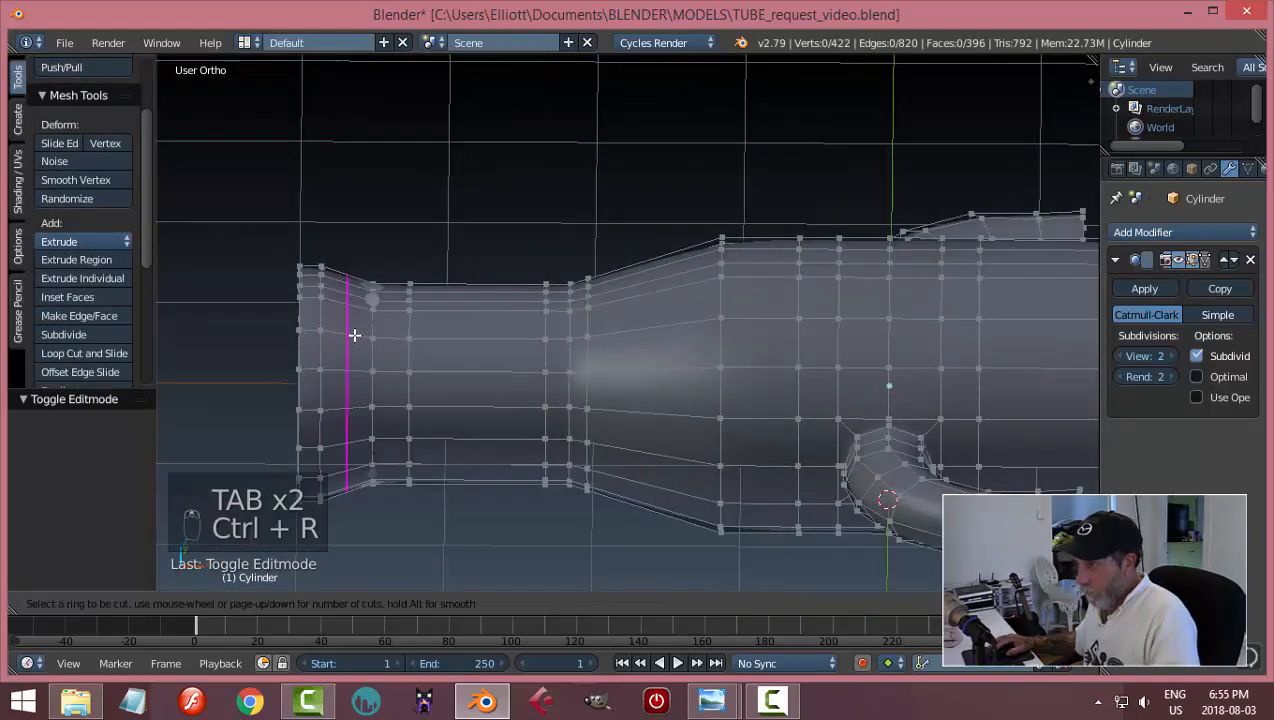
left_click(354, 335)
left_click(337, 331)
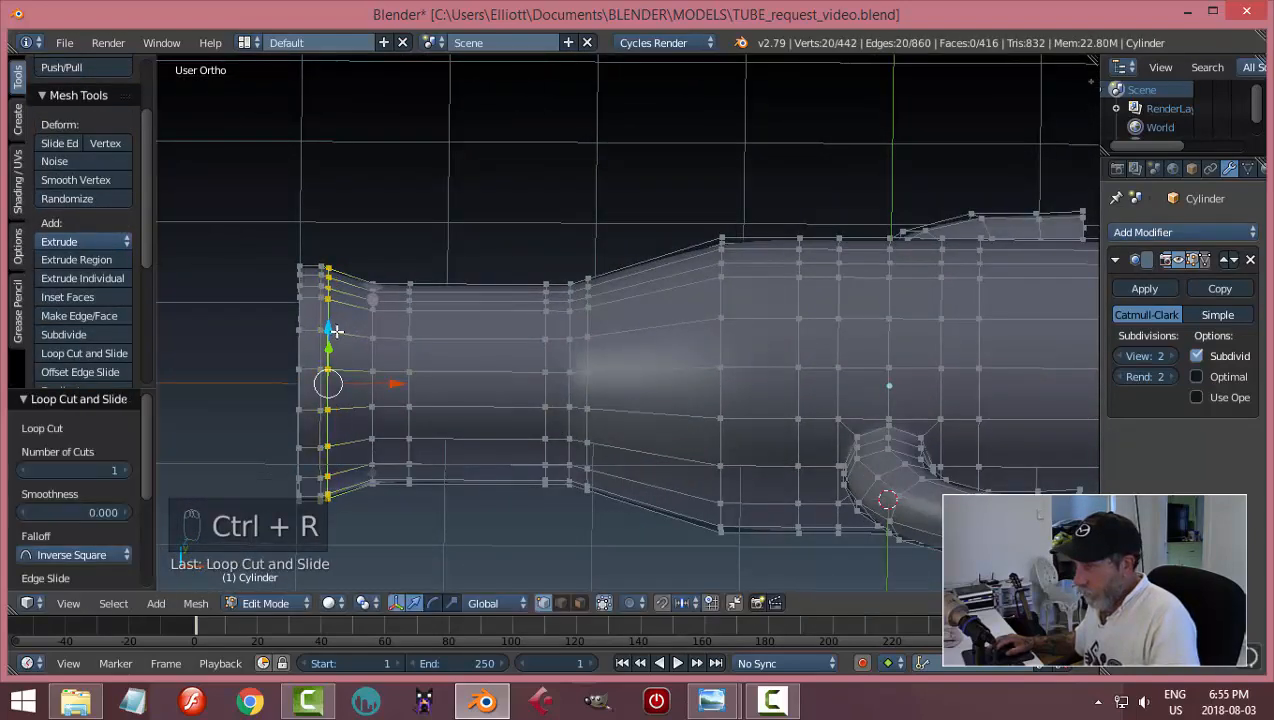
key("a")
key("Tab")
left_click(265, 349)
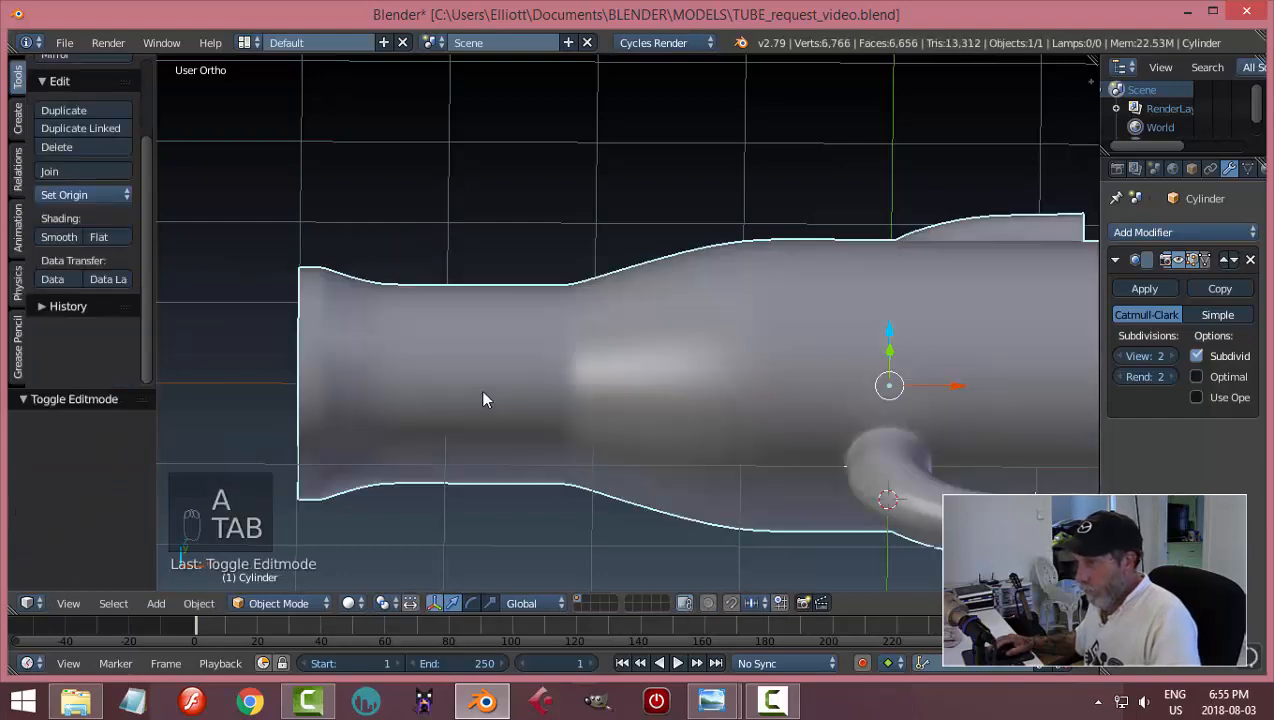
middle_click_drag(483, 401, 458, 366)
- Scale the new loop beside the collar to 0.938 on Y and Z, and return to Object Mode
key("Tab")
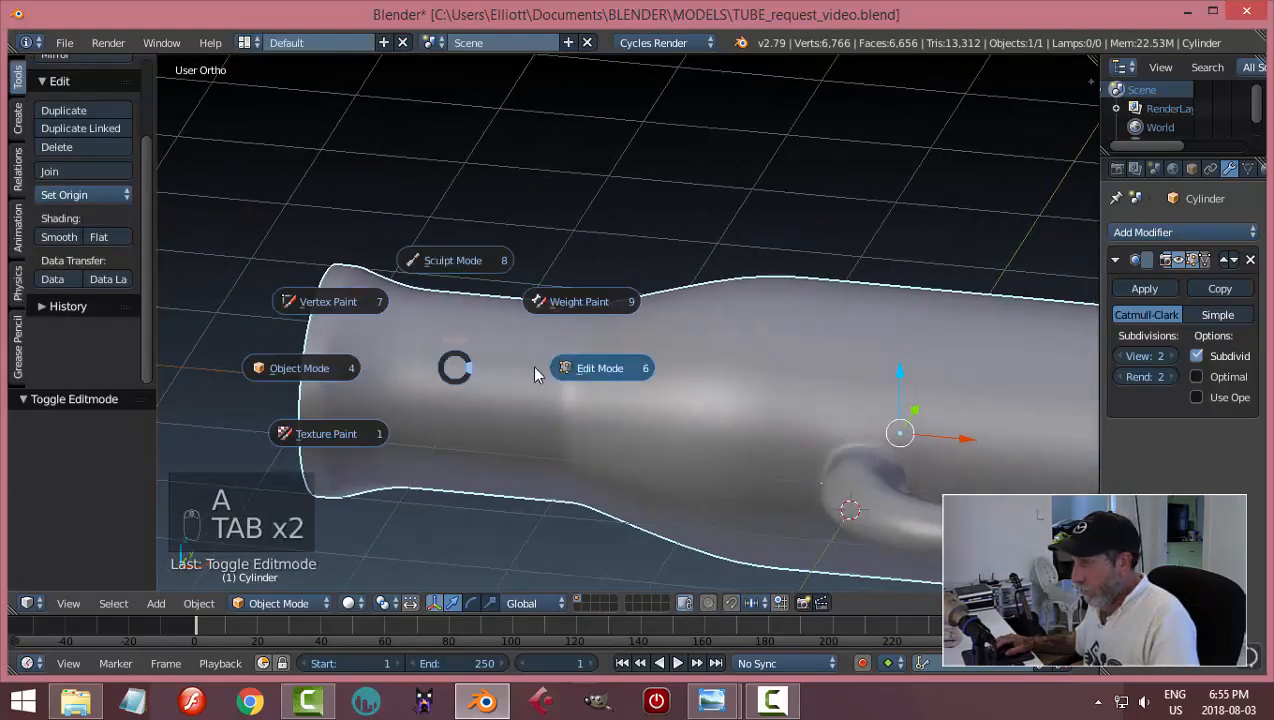
left_click(534, 368)
scroll(445, 383, "up", 3)
left_click(226, 289, "alt")
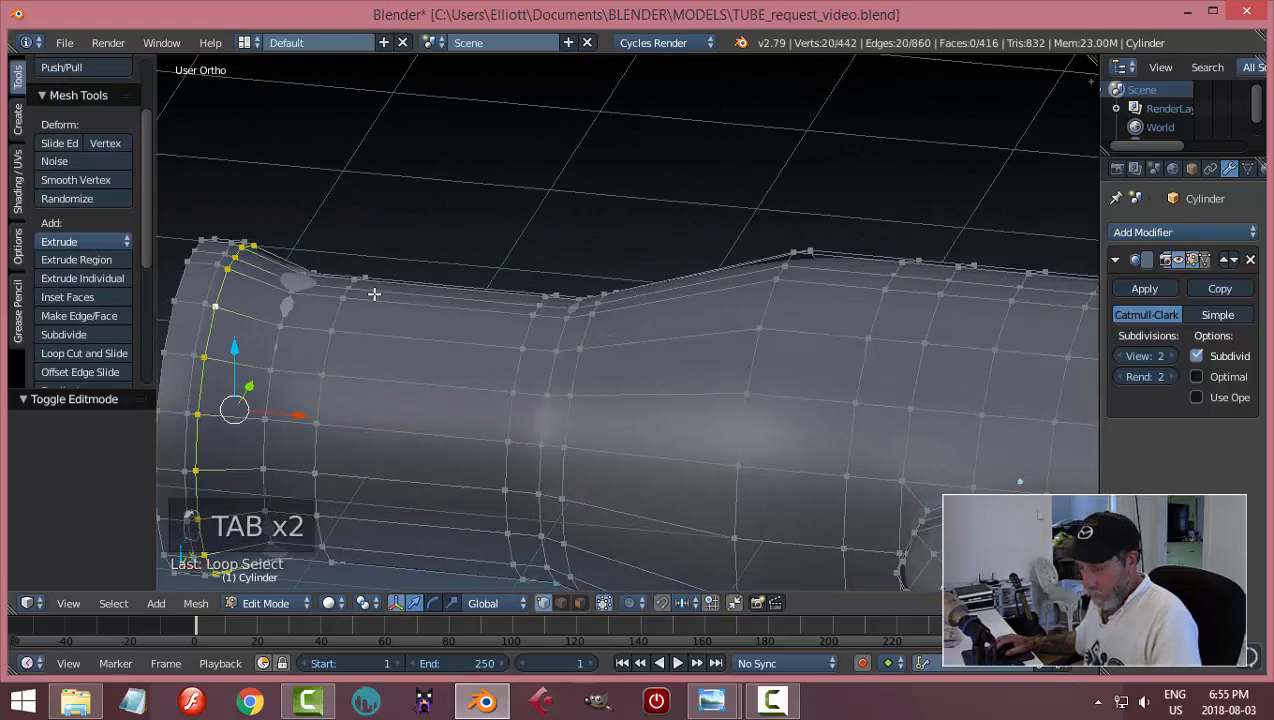
key("s")
key("shift+x")
left_click(364, 302)
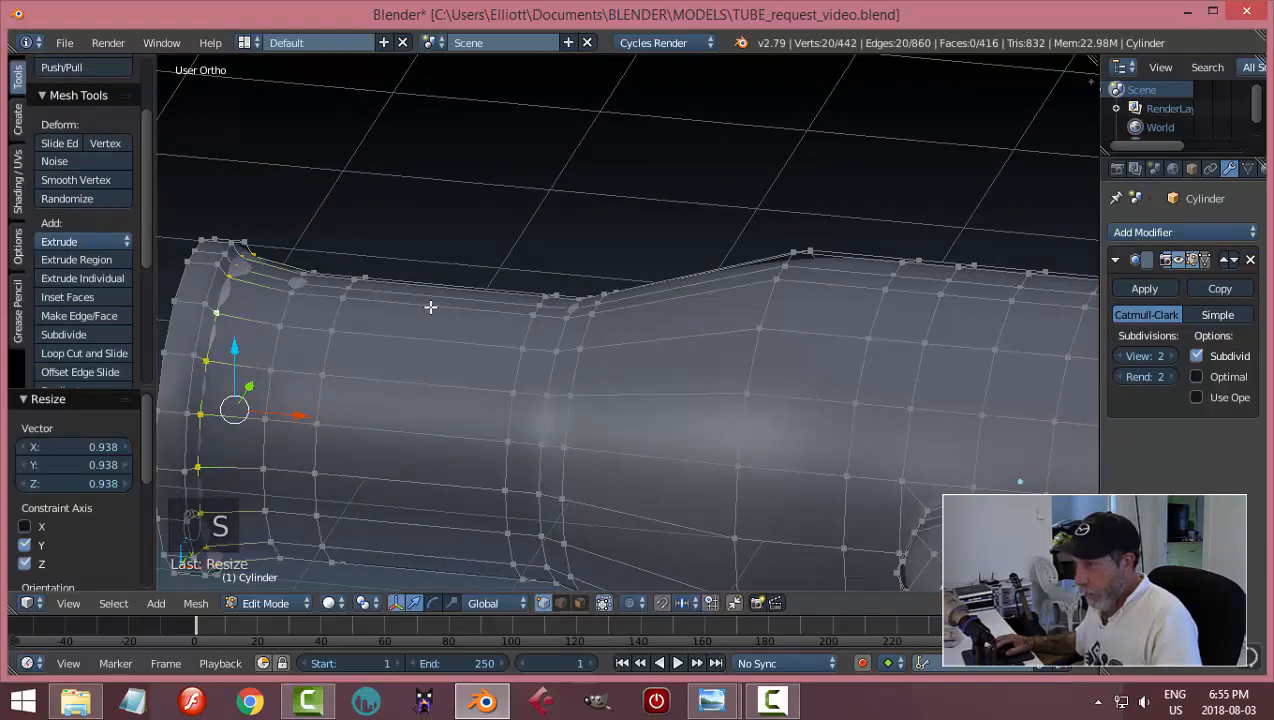
key("Tab")
left_click(280, 304)
middle_click_drag(498, 347, 630, 408)
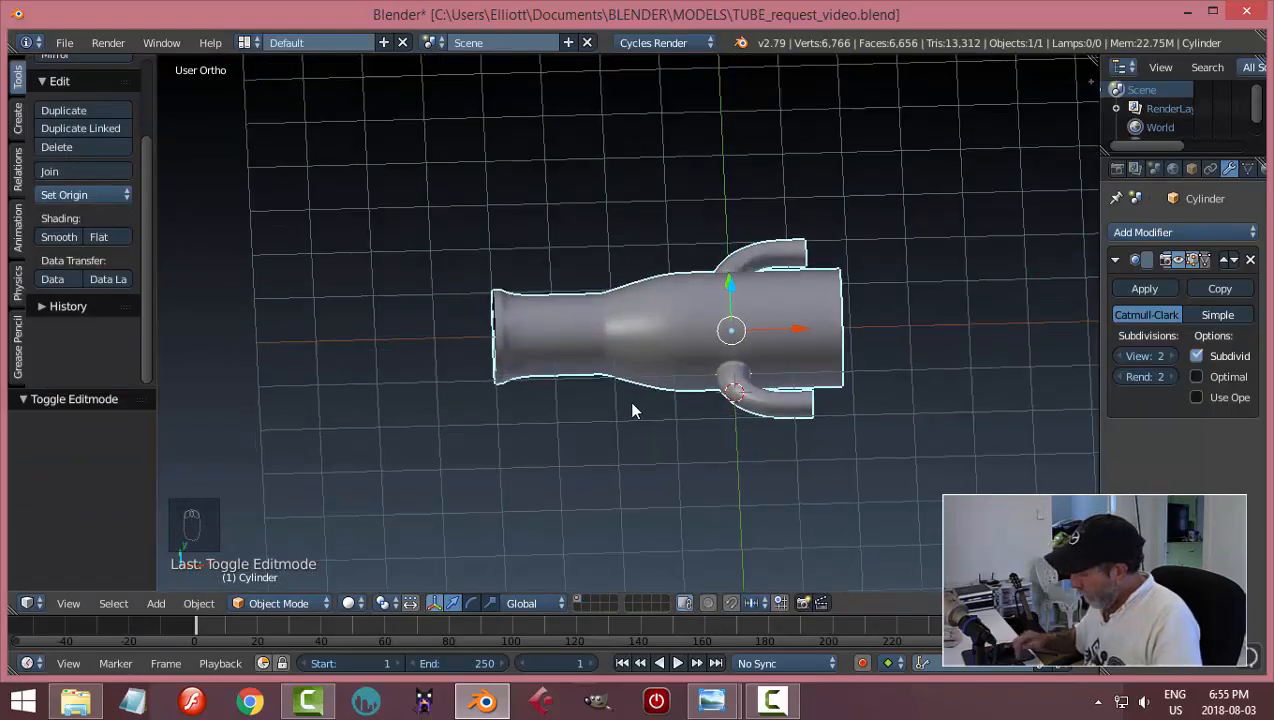
- In front wireframe view, box-select the neck's five end loops and scale them to 0.699 on Y and Z
key("KP_1")
key("Tab")
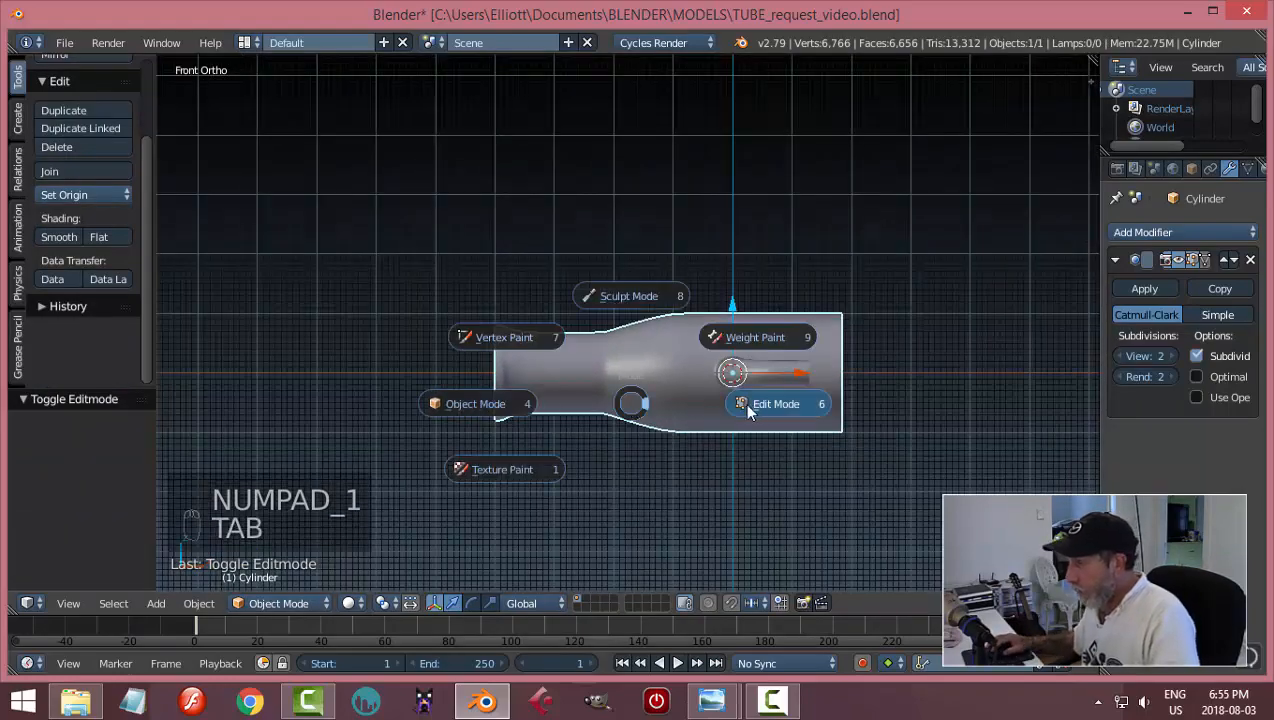
left_click(748, 402)
key("z")
left_click(749, 403)
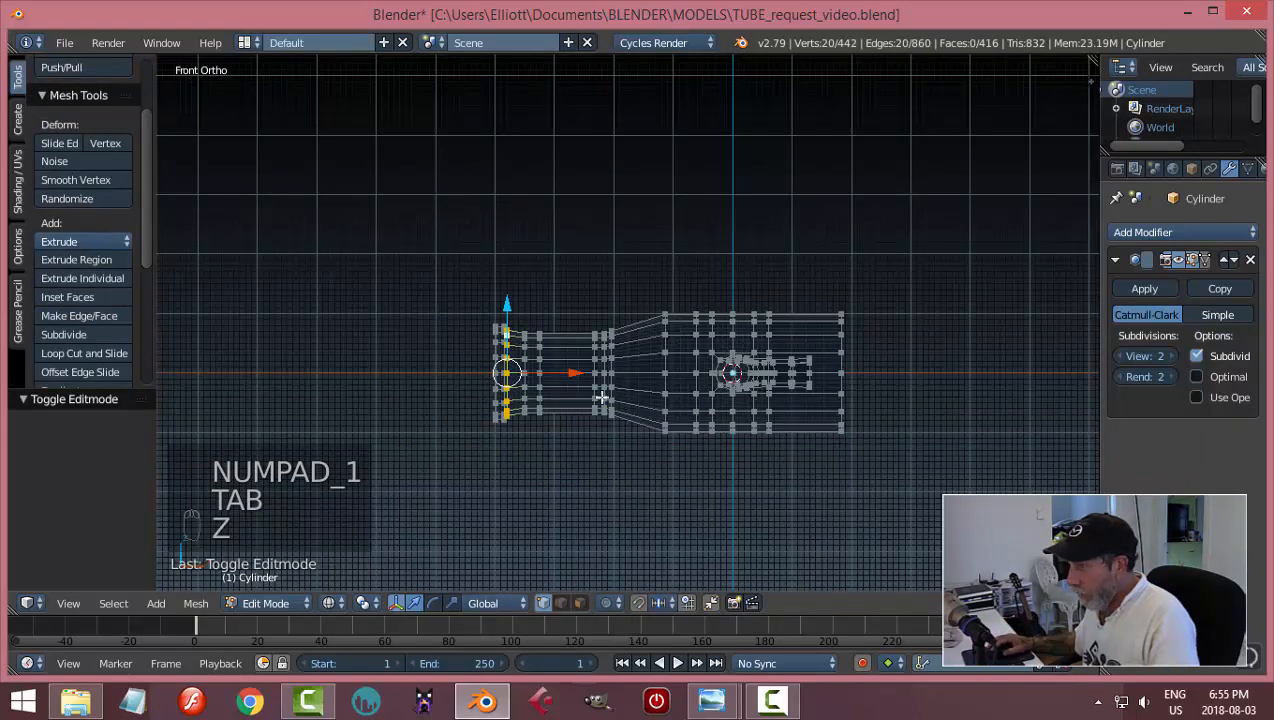
key("a")
key("v")
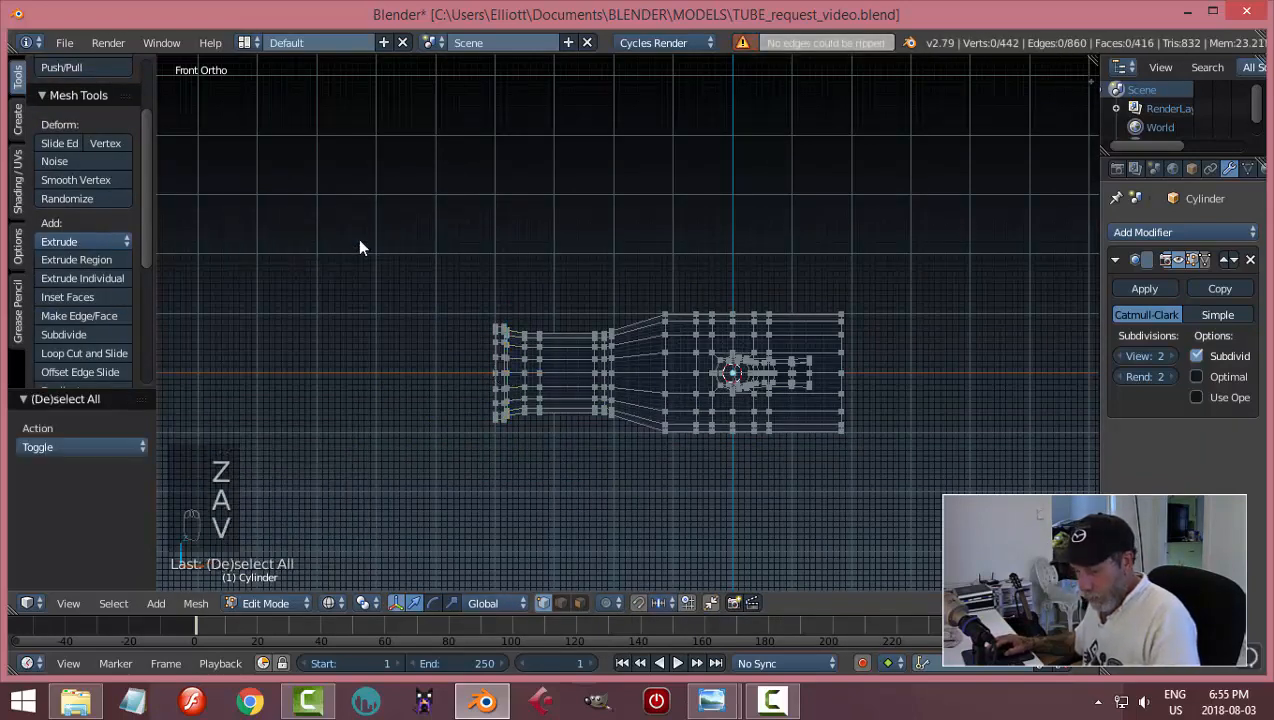
key("b")
left_click_drag(332, 228, 586, 467)
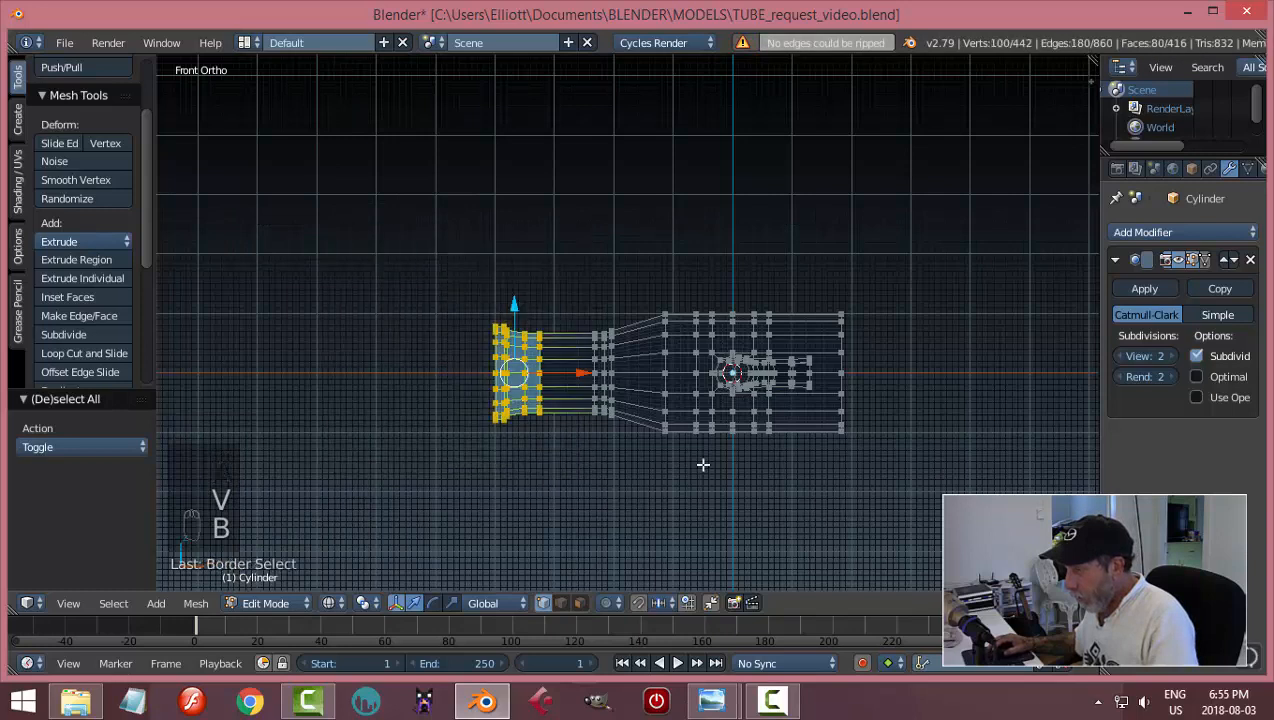
key("s")
key("shift+x")
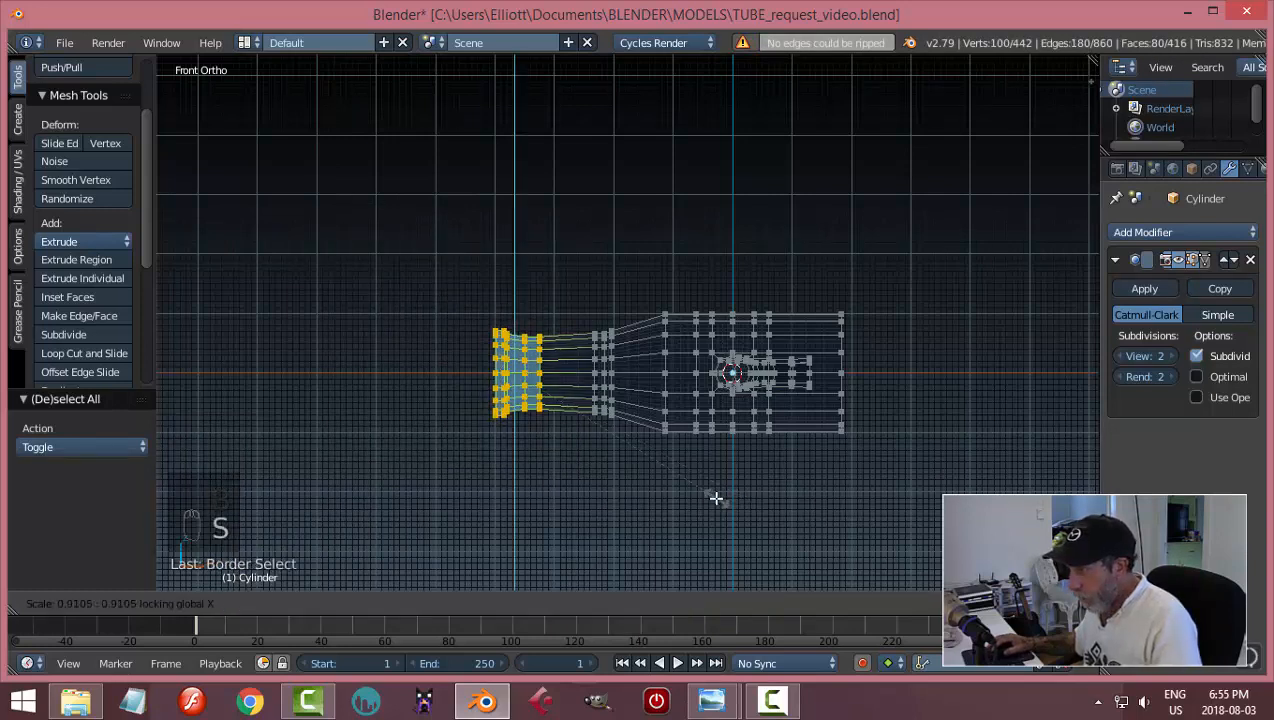
left_click(668, 473)
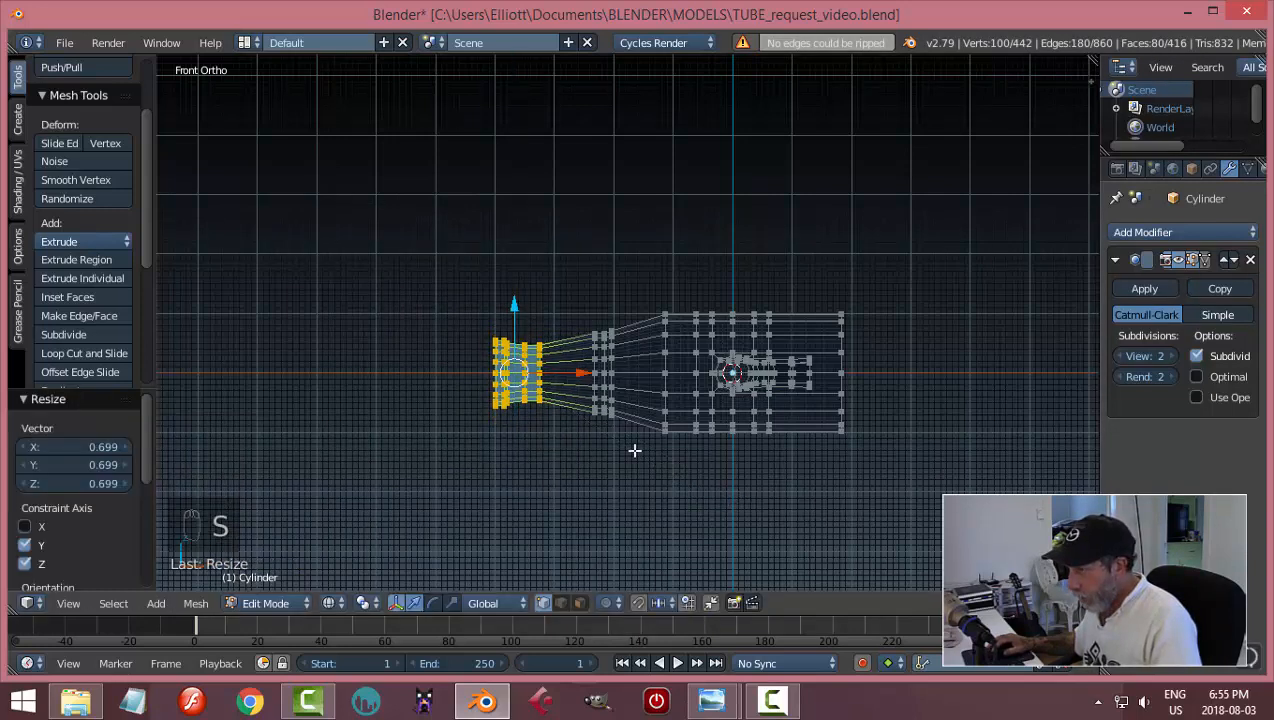
- Move the scaled neck end 0.363 along X toward the body, and return to Object Mode with solid shading
right_click_drag(591, 382, 597, 390)
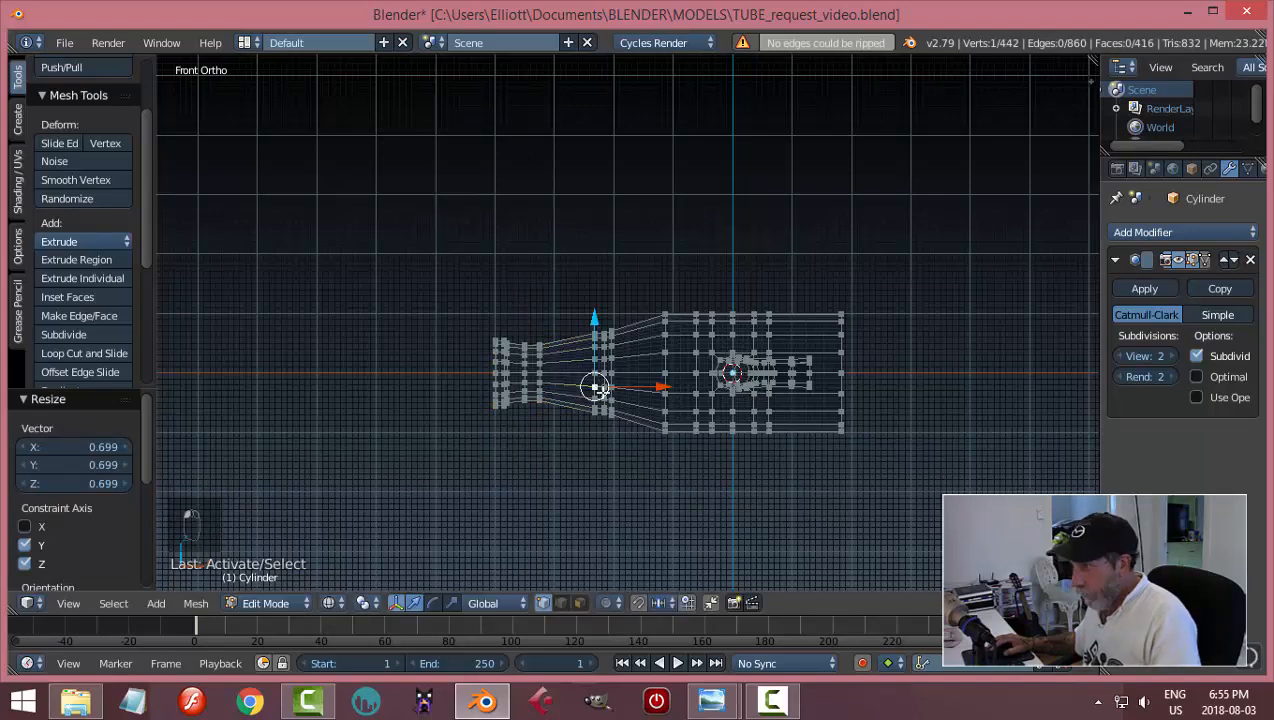
key("ctrl+z")
left_click_drag(570, 375, 597, 377)
key("Tab")
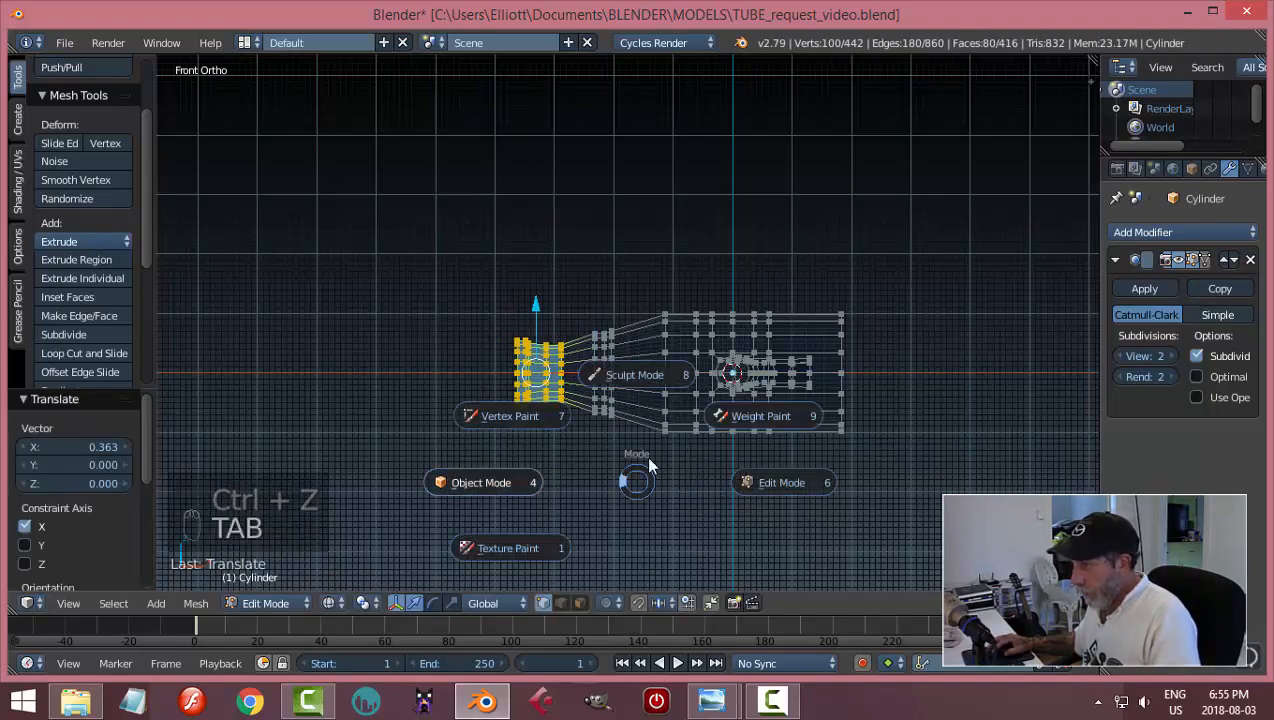
middle_click_drag(645, 455, 711, 490)
key("z")
left_click(749, 429)
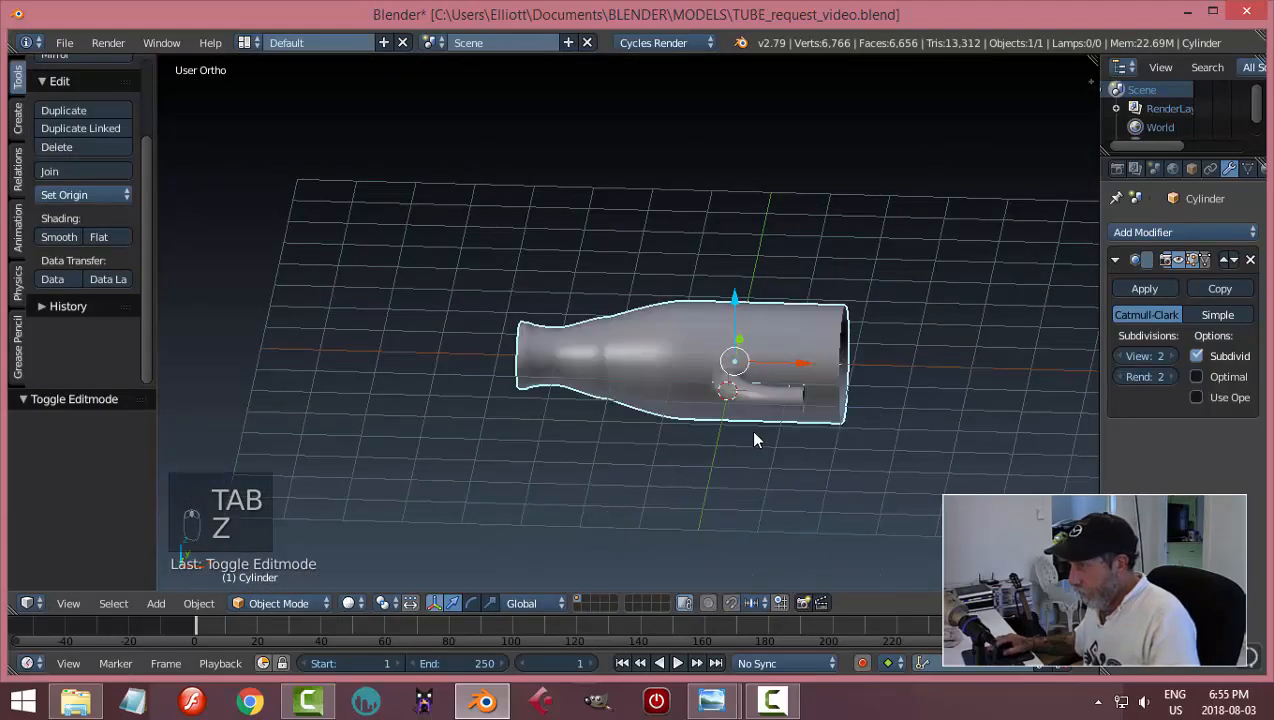
mouse_move(749, 429)
middle_mouse_down()
mouse_move(670, 516)
mouse_move(771, 504)
mouse_move(808, 450)
mouse_move(620, 452)
mouse_move(750, 397)
mouse_move(714, 476)
mouse_move(707, 457)
mouse_move(812, 426)
mouse_move(768, 366)
middle_mouse_up()
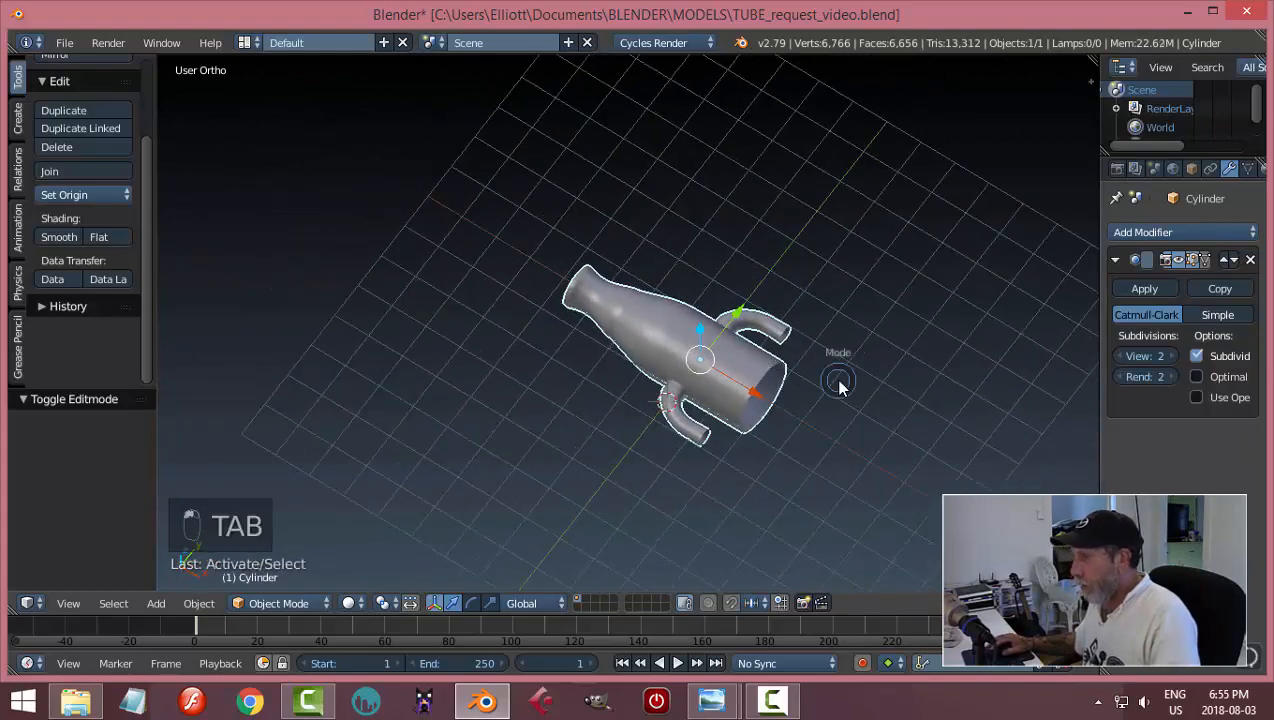
- Lengthen the body by moving its wide open end loop 5.245 along X and then somewhat farther
left_click(985, 378)
key("a")
key("a")
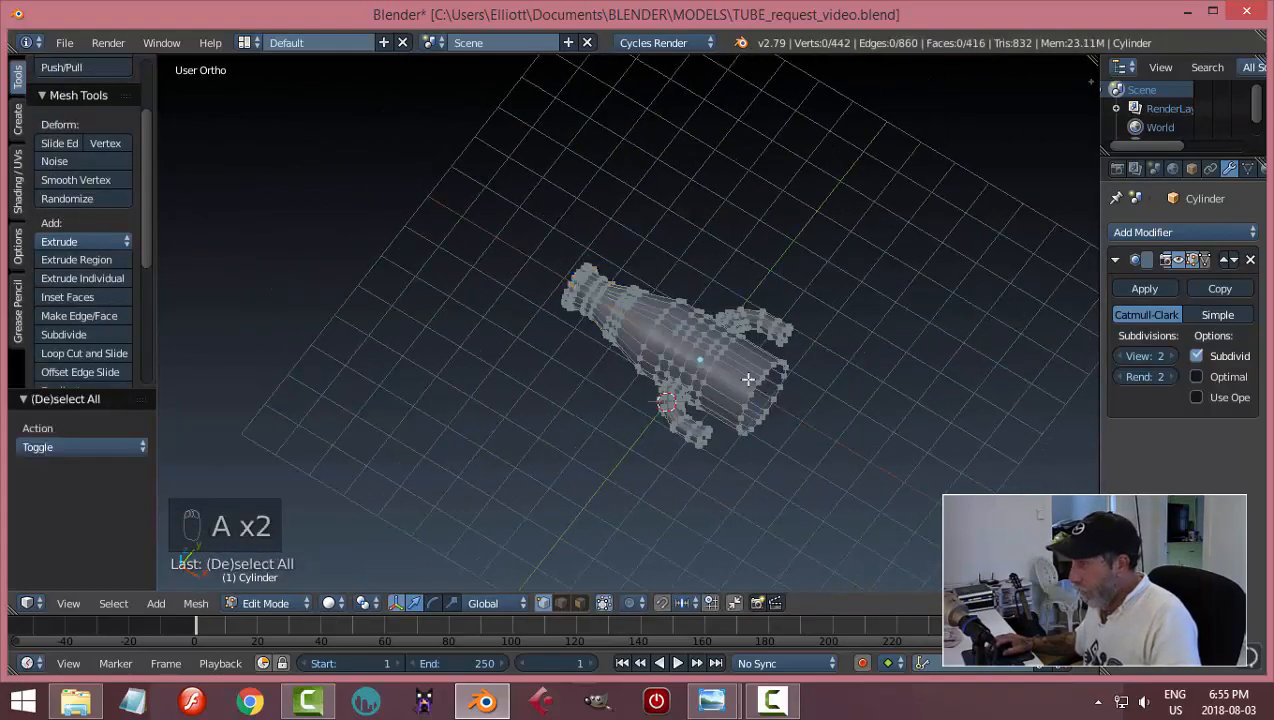
right_click(751, 390, "alt")
middle_click_drag(853, 415, 851, 374)
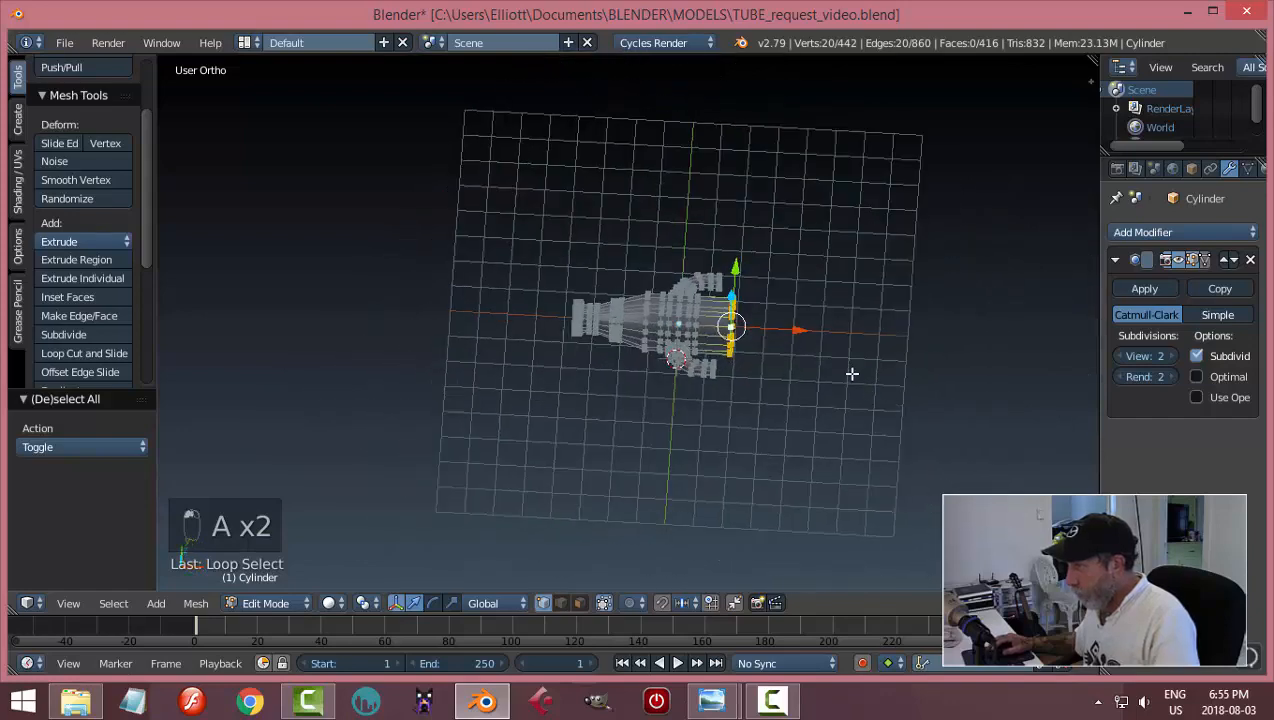
left_click_drag(788, 333, 937, 342)
middle_click_drag(910, 401, 732, 406, "shift")
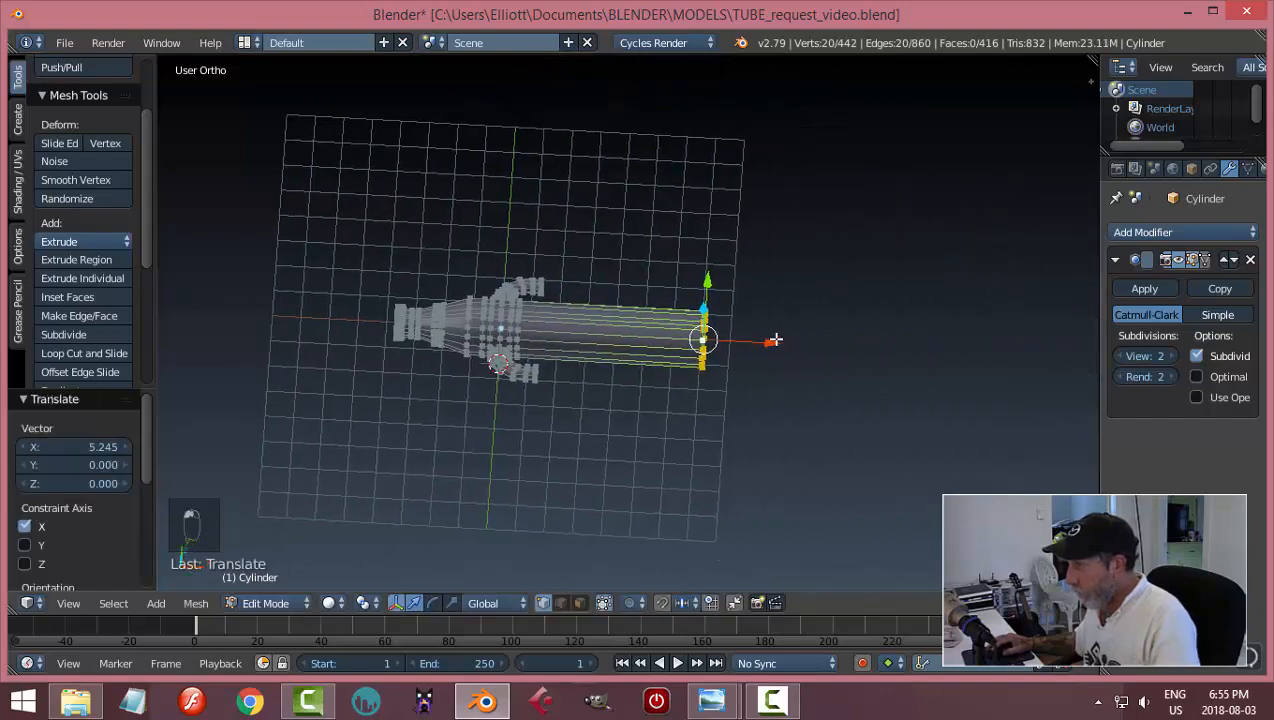
left_click_drag(776, 340, 815, 350)
scroll(790, 350, "up", 2)
- Extrude the body's end loop inward, scaled to about 0.74, and extrude it again outward along X as a narrower section
middle_click_drag(770, 350, 814, 391)
key("e")
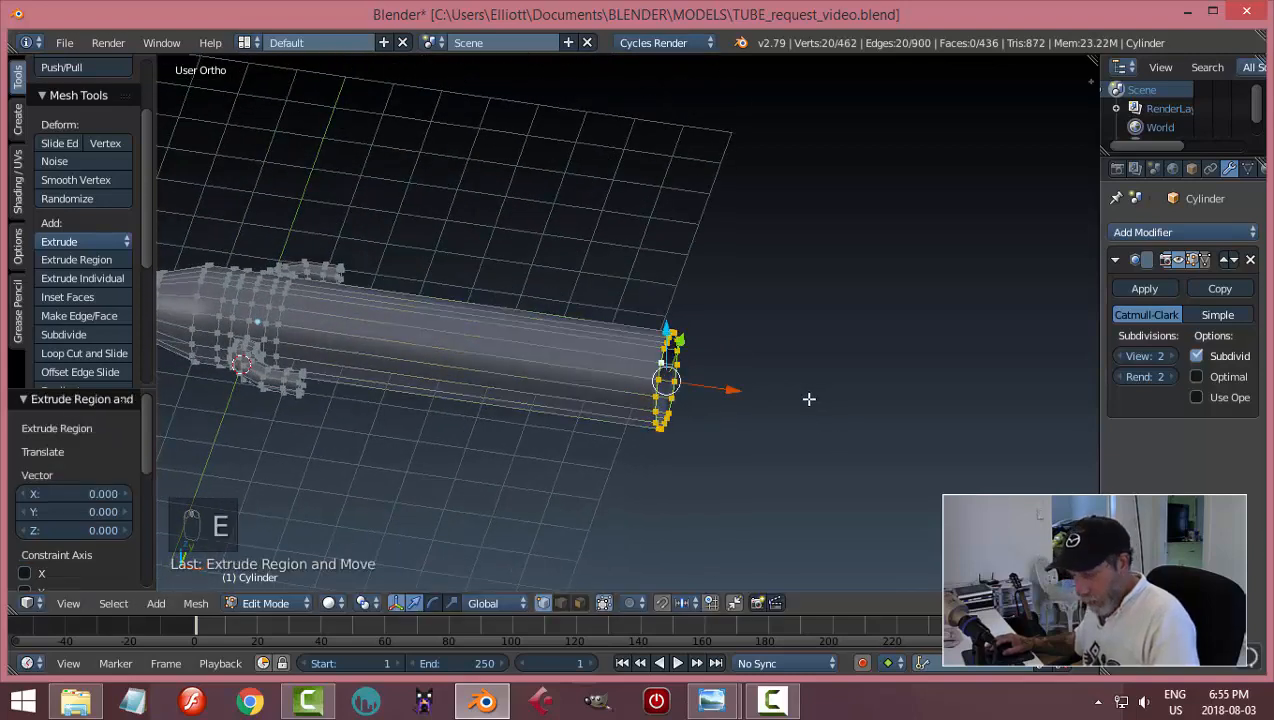
key("s")
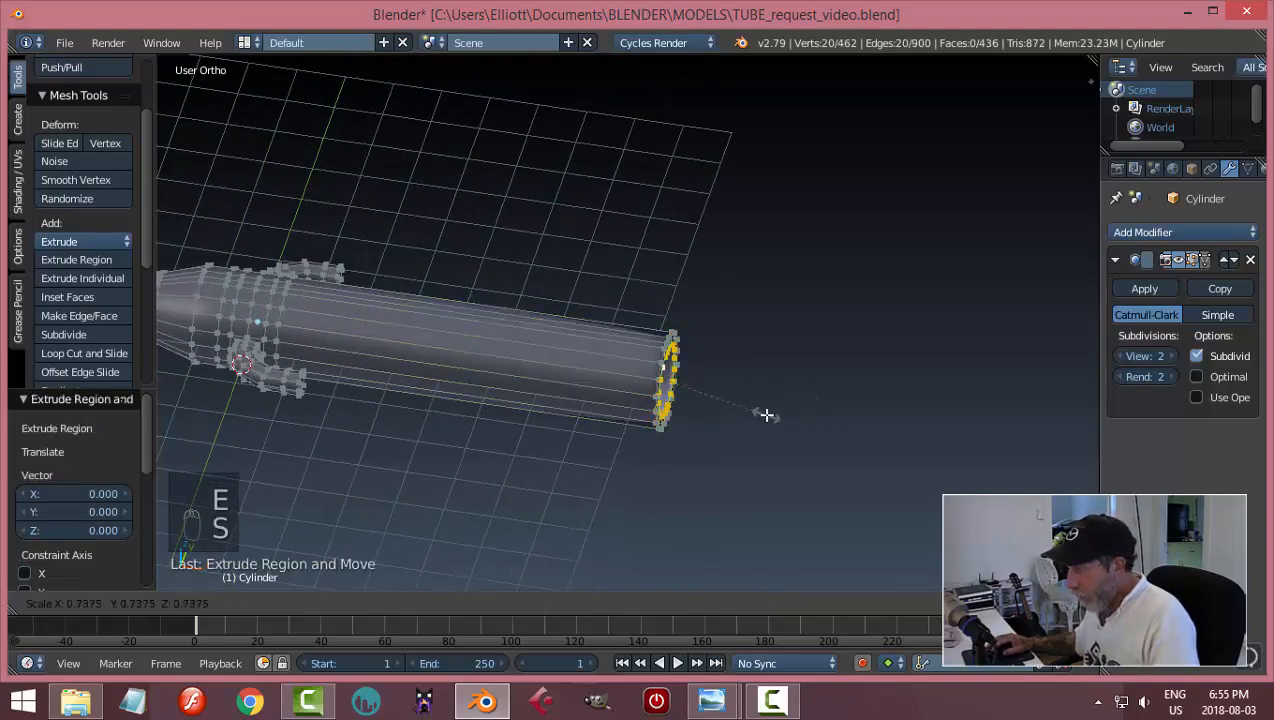
left_click(768, 415)
key("e")
right_click(762, 406)
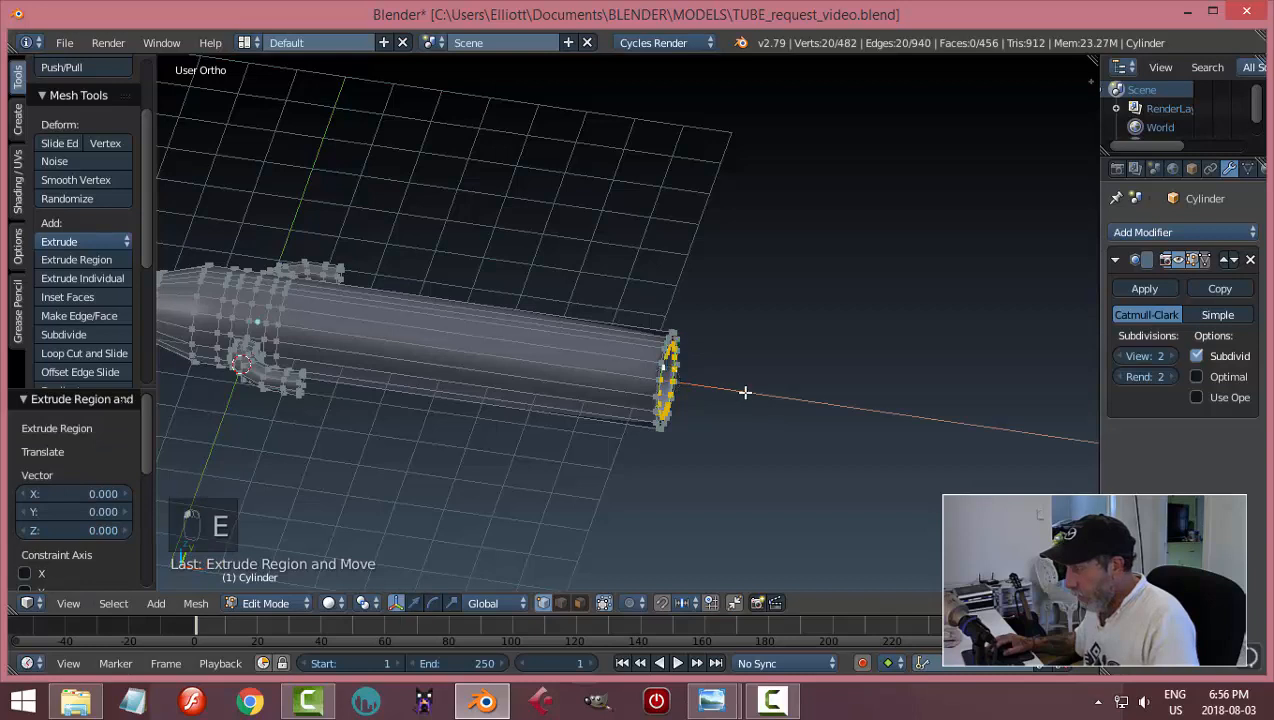
left_click(842, 431)
- Extrude the narrow section's end into a slightly wider rim, extend the rim 0.201 along X, and return to Object Mode
key("e")
right_click(845, 425)
key("s")
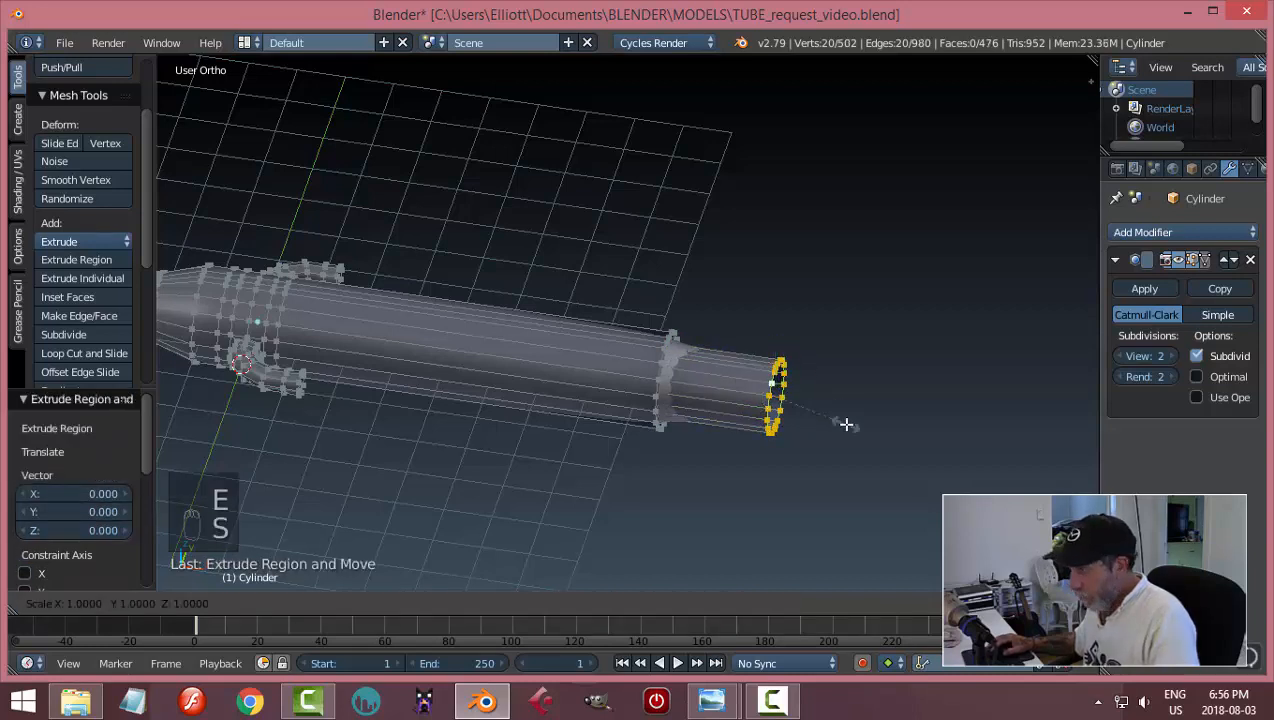
left_click(852, 428)
key("e")
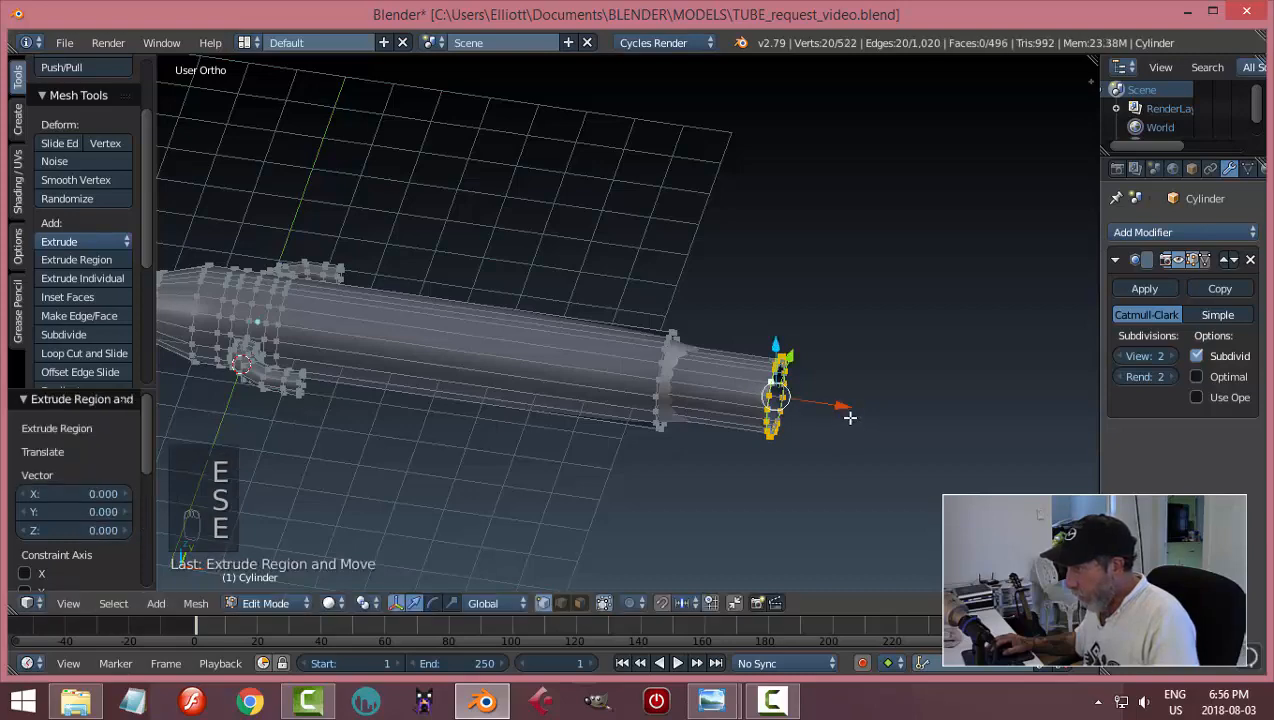
right_click(895, 432)
key("Tab")
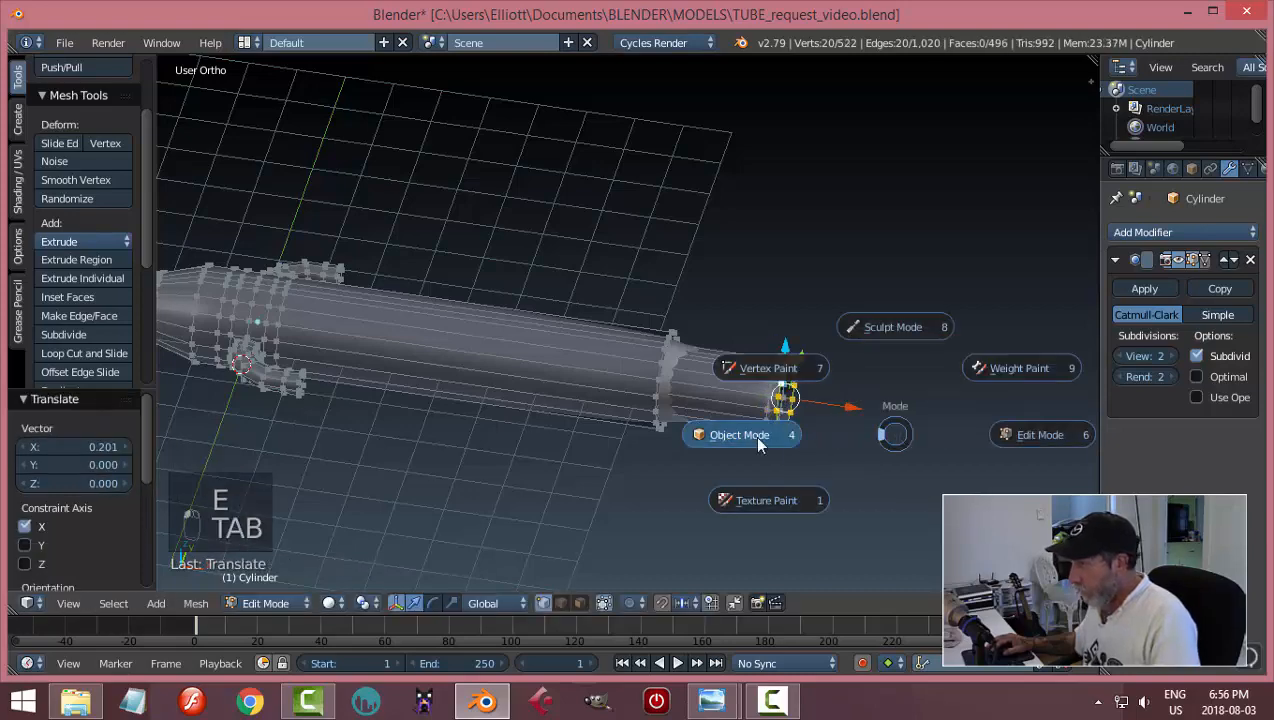
left_click(753, 435)
mouse_move(756, 427)
middle_mouse_down()
mouse_move(772, 420)
mouse_move(737, 412)
middle_mouse_up()
- Add a loop cut on the narrow end section near the body's shoulder, and return to Object Mode
key("Tab")
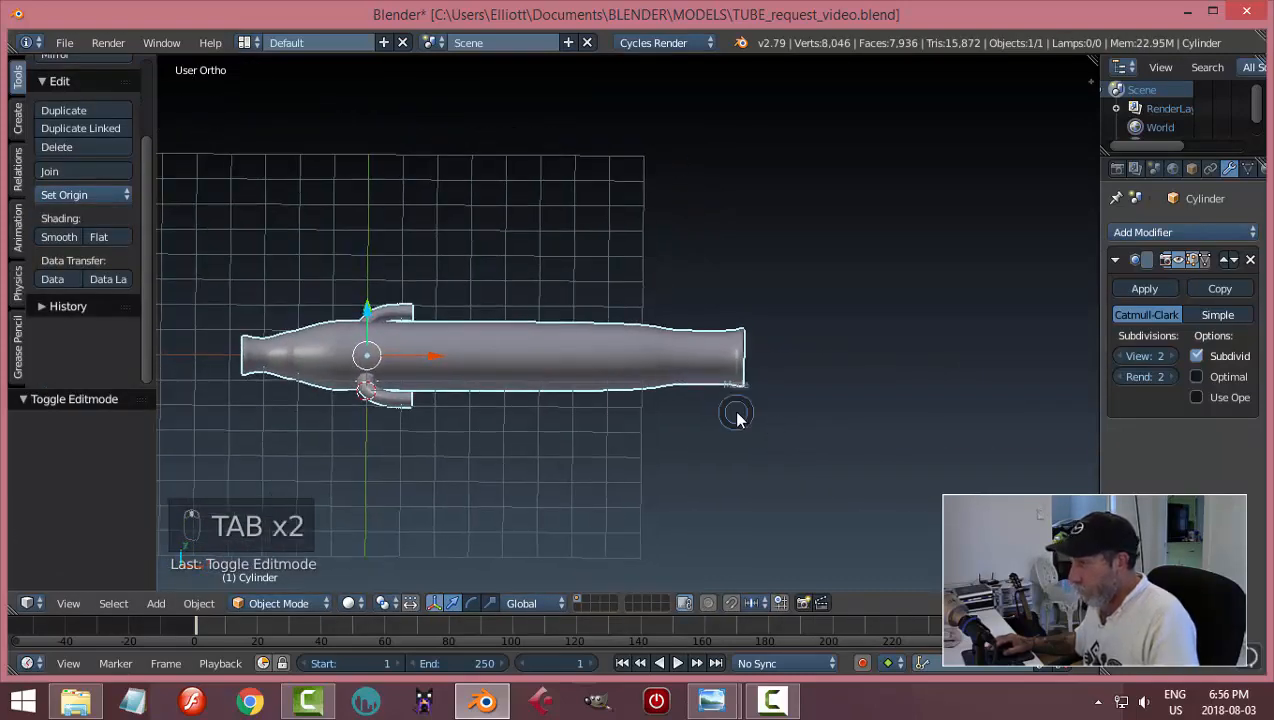
left_click(860, 412)
scroll(727, 388, "up", 2)
key("ctrl+r")
left_click(713, 356)
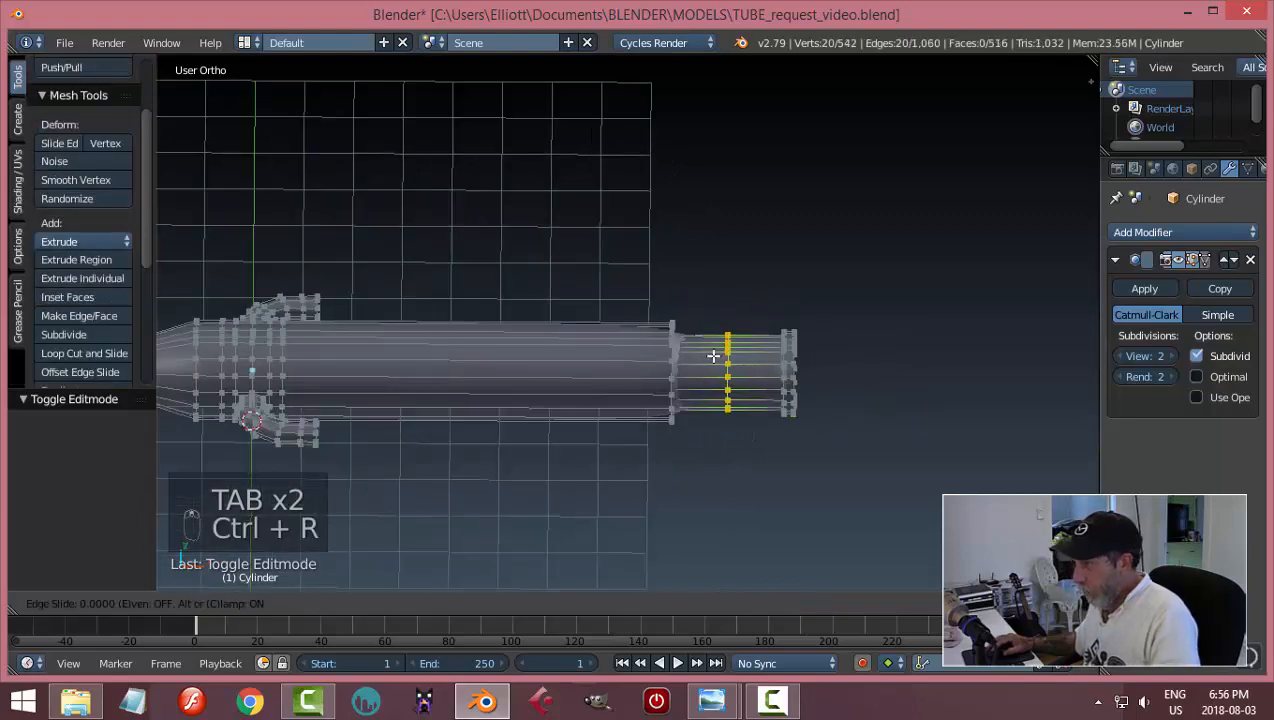
left_click(687, 355)
key("a")
key("Tab")
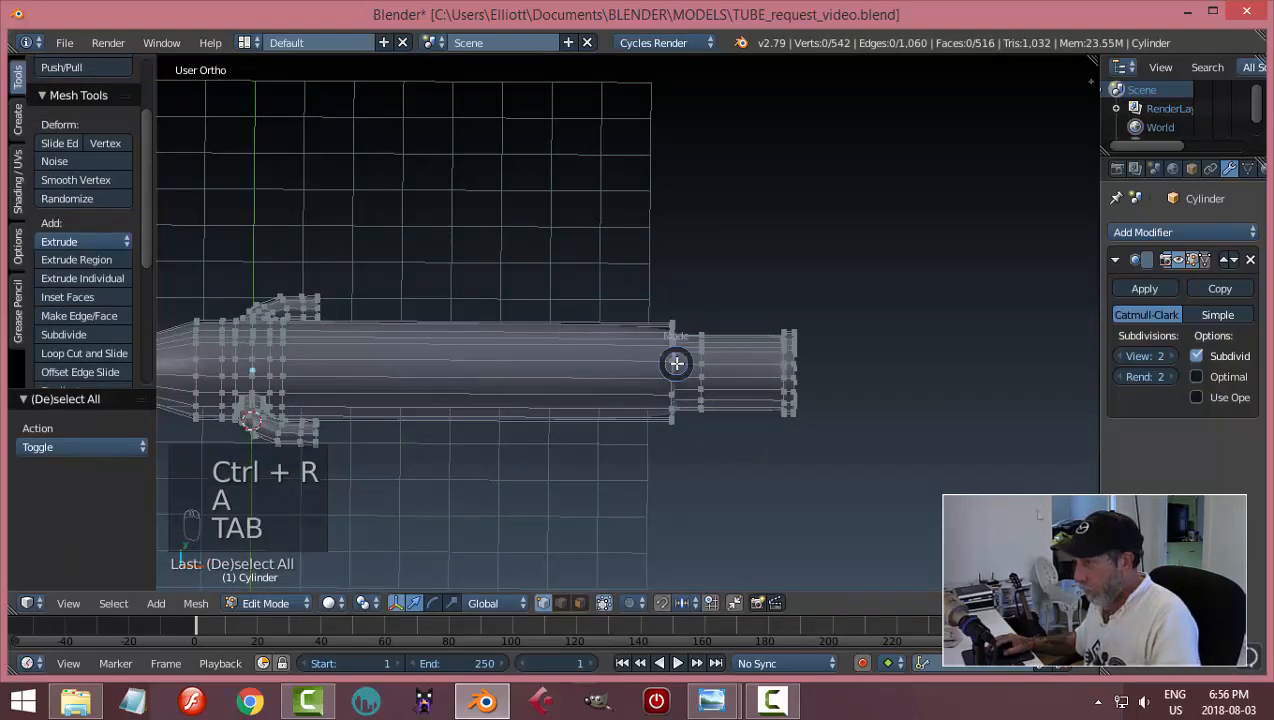
left_click(576, 366)
middle_click_drag(576, 366, 569, 330)
- Add a loop cut on the long body close to the shoulder of the narrow end section, and return to Object Mode
key("Tab")
left_click(742, 406)
key("ctrl+r")
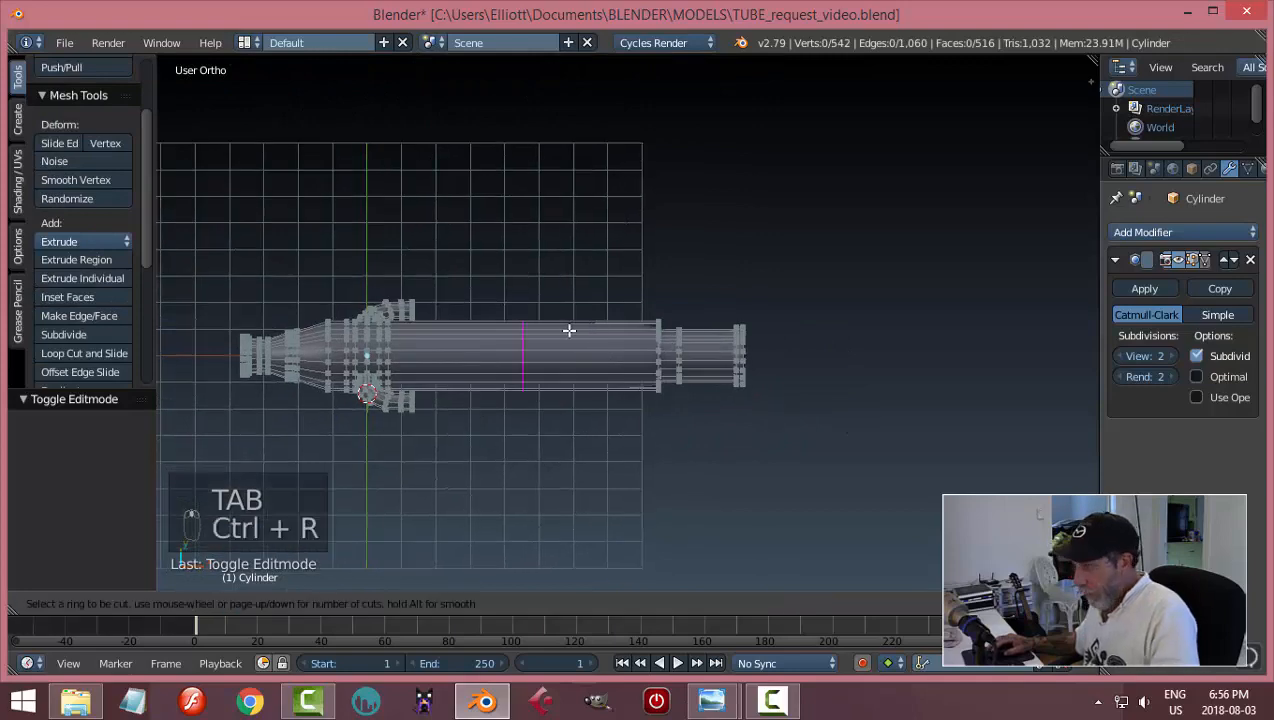
left_click(575, 335)
left_click(679, 372)
key("Tab")
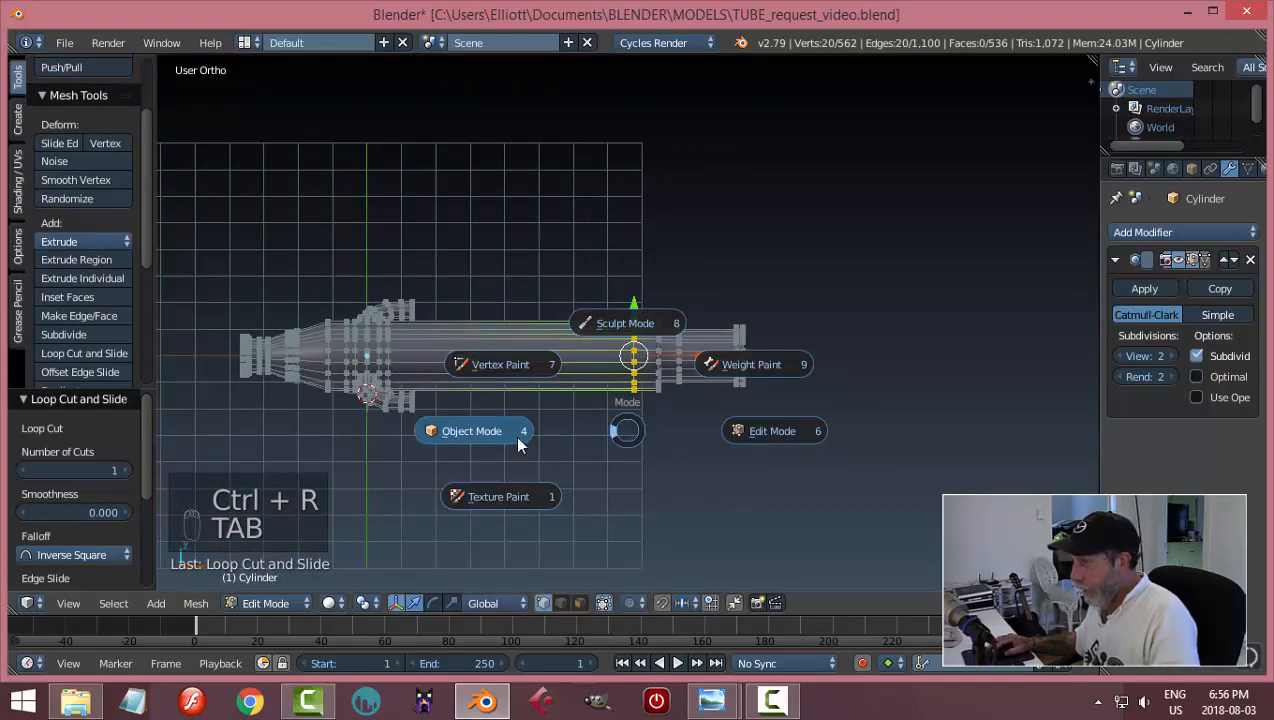
middle_click_drag(602, 414, 645, 323)
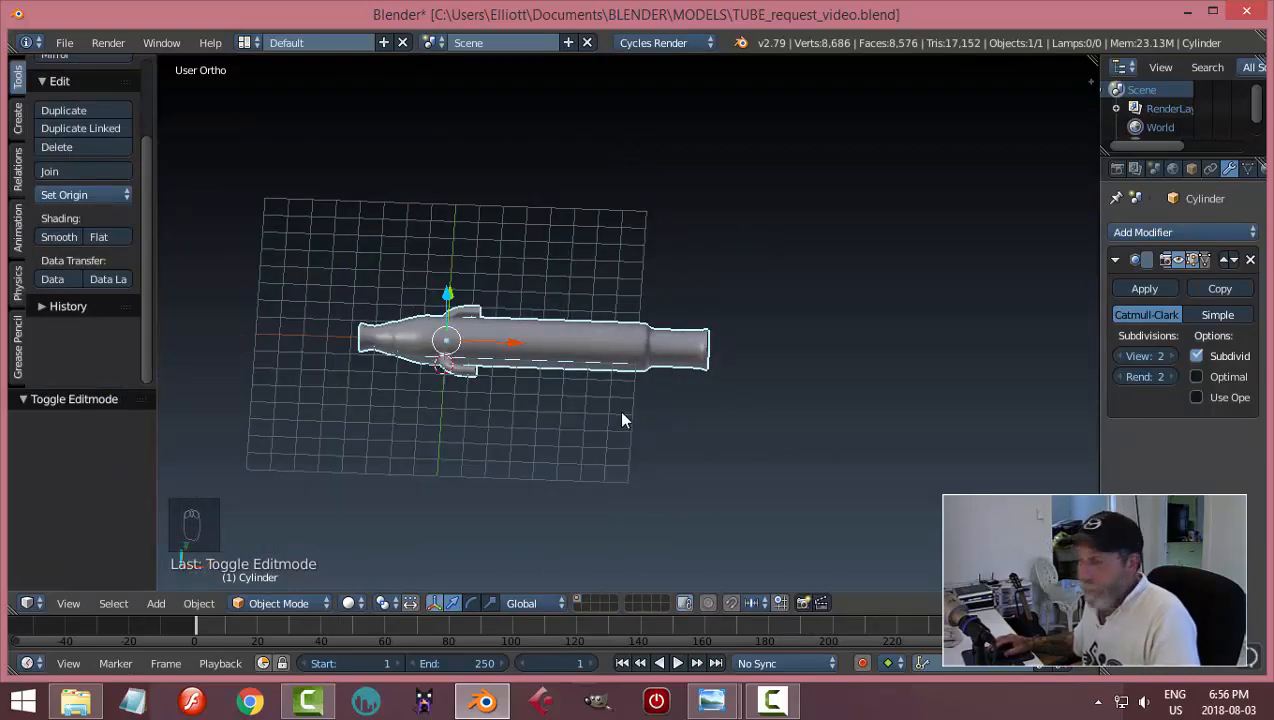
- In wireframe Edit Mode, delete the vertices of the tapered flared neck beyond the body end nearest the side tubes
middle_click_drag(622, 420, 625, 428)
key("Tab")
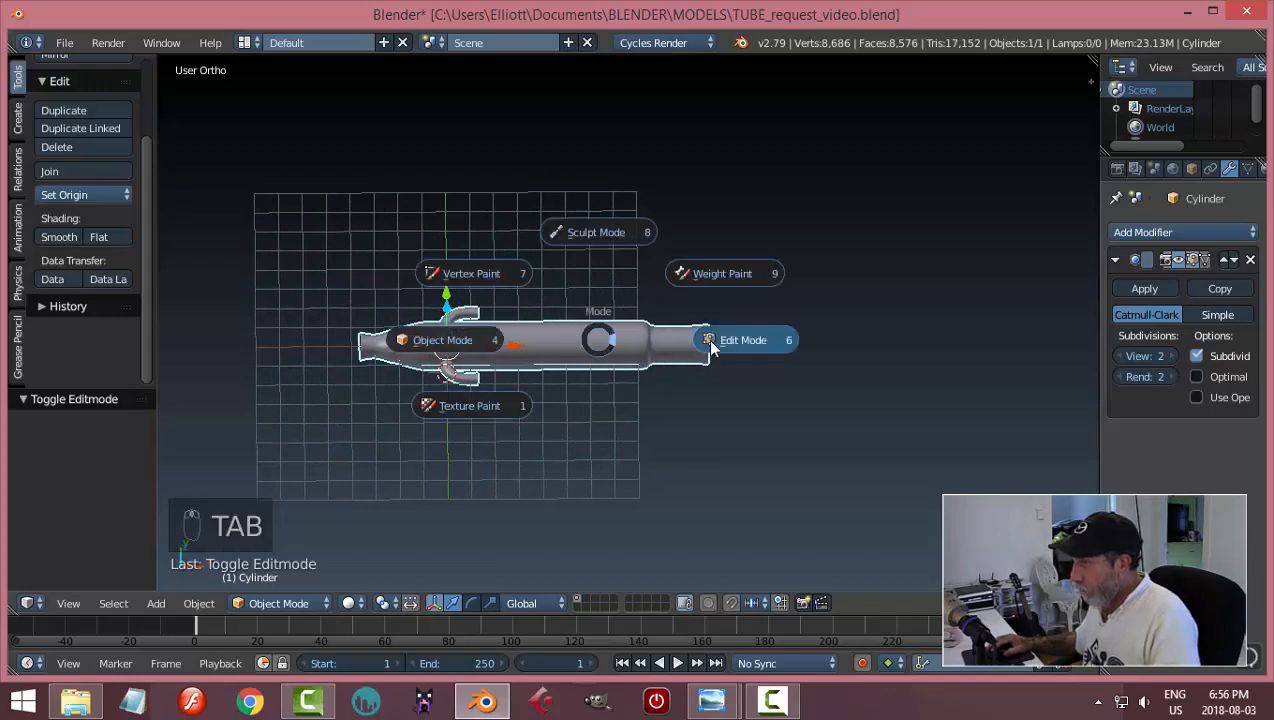
left_click(710, 342)
key("KP_7")
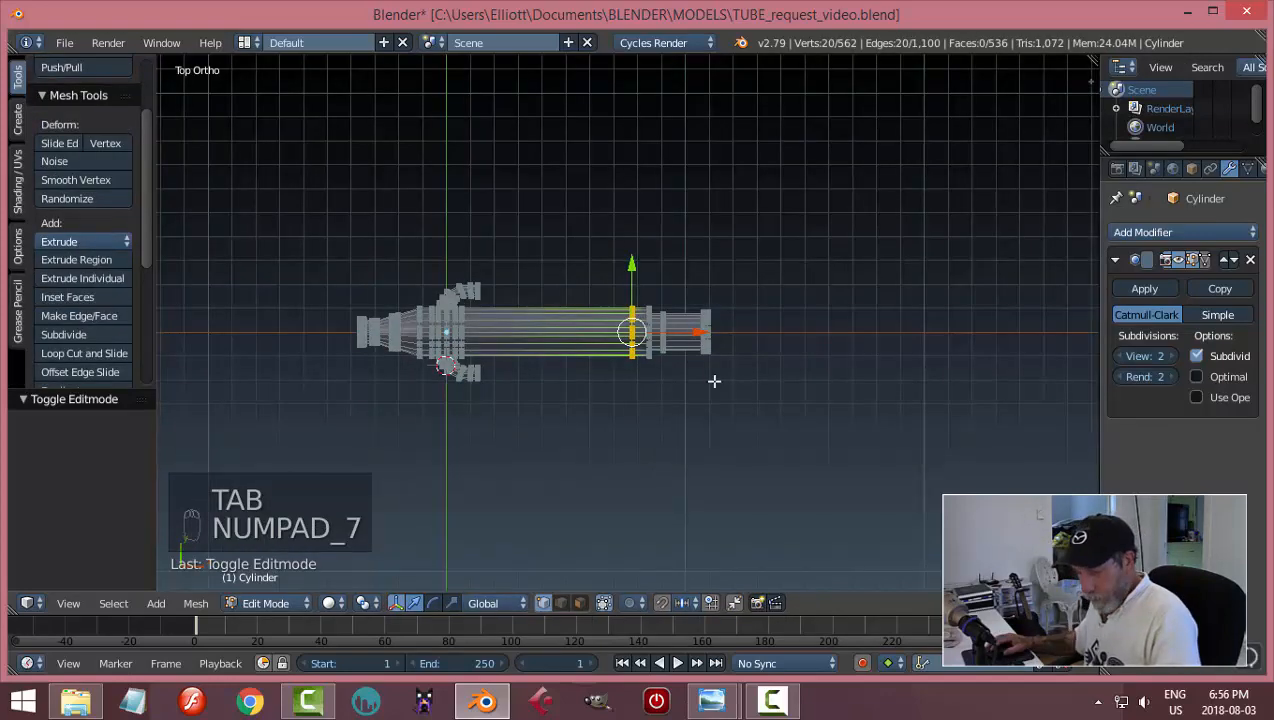
key("a")
key("a")
key("z")
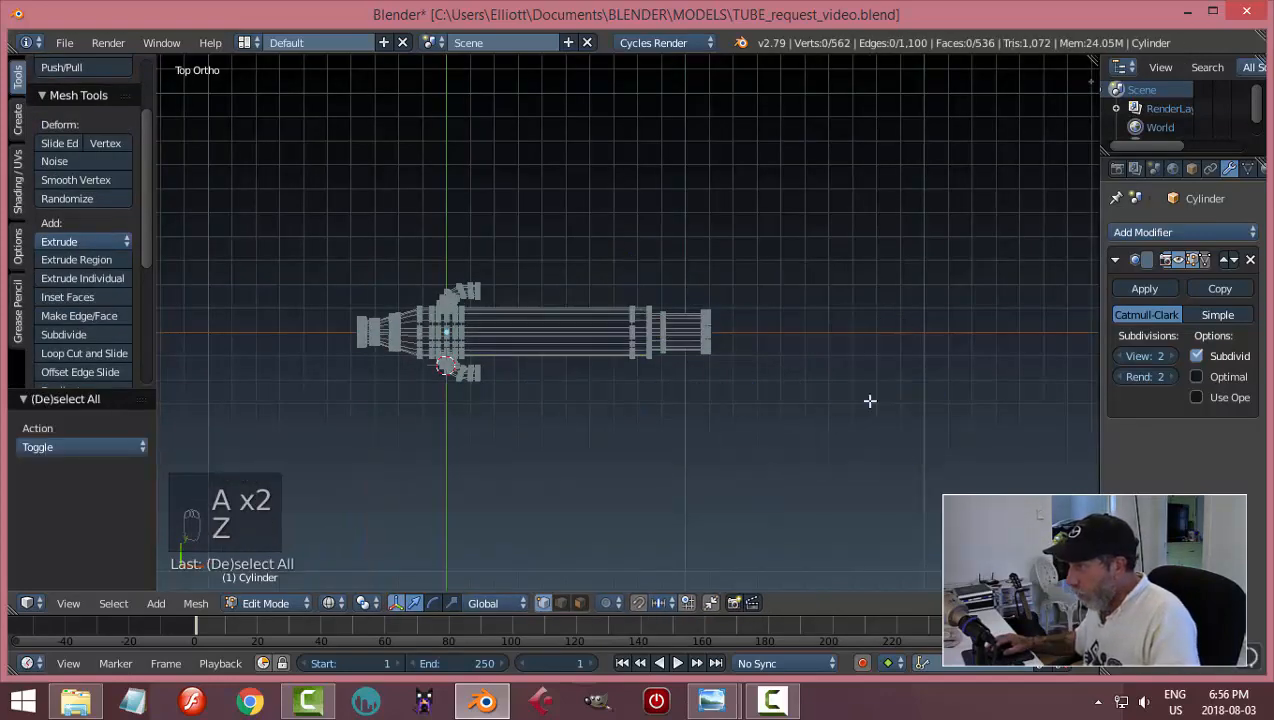
scroll(803, 432, "up", 4)
scroll(797, 447, "down", 1)
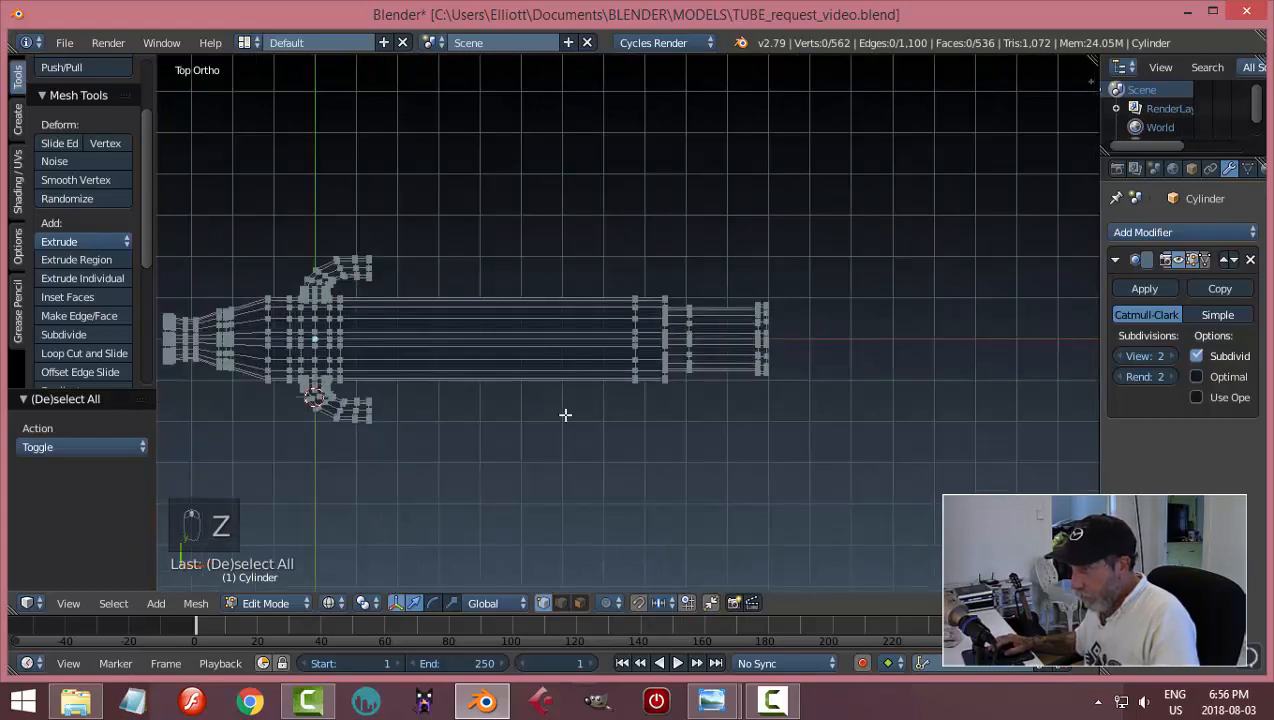
middle_click_drag(566, 414, 725, 416, "shift")
key("b")
left_click_drag(266, 260, 430, 480)
key("x")
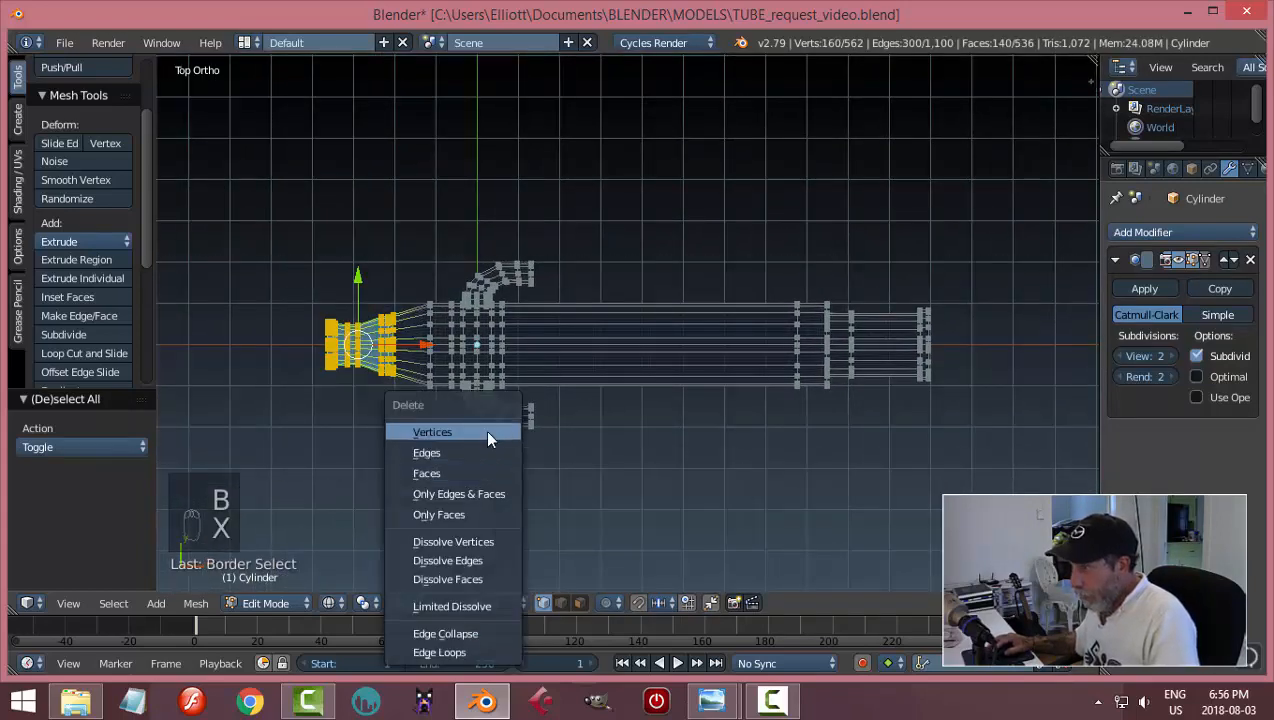
left_click(488, 436)
- Duplicate the narrow rimmed end section in place and rotate the copy 180 degrees about Z
key("b")
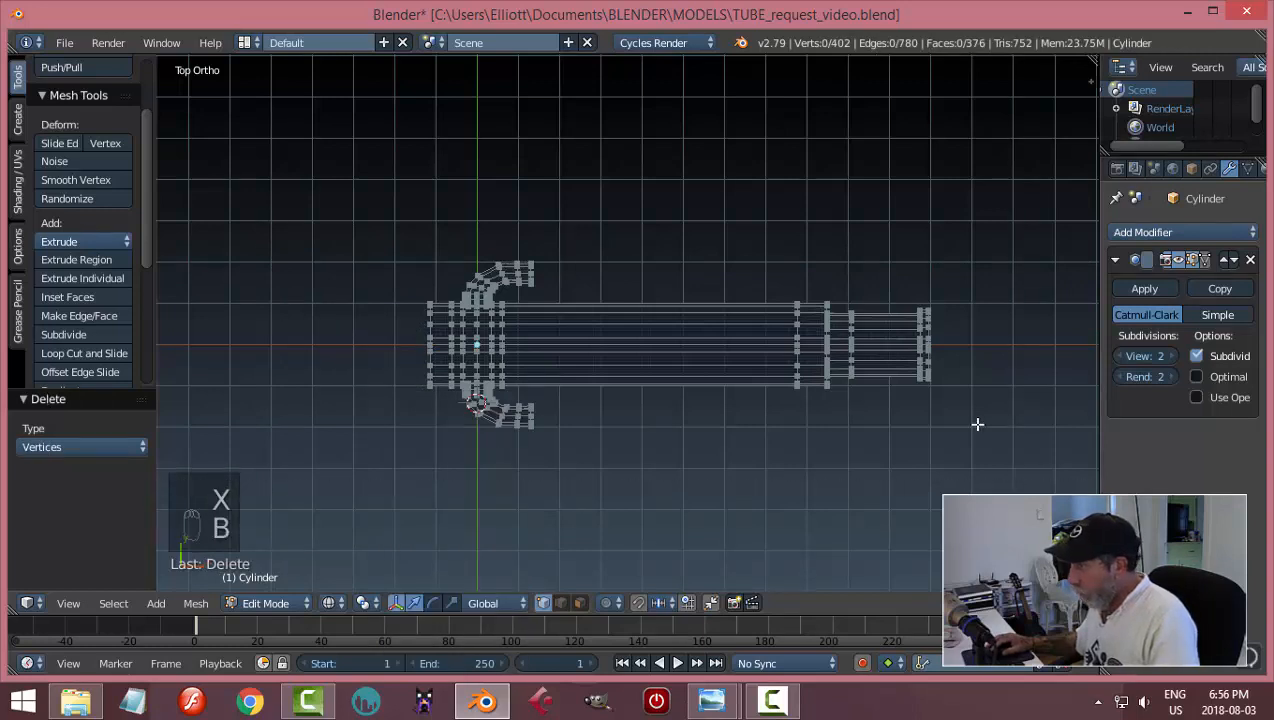
left_click_drag(1020, 484, 830, 230)
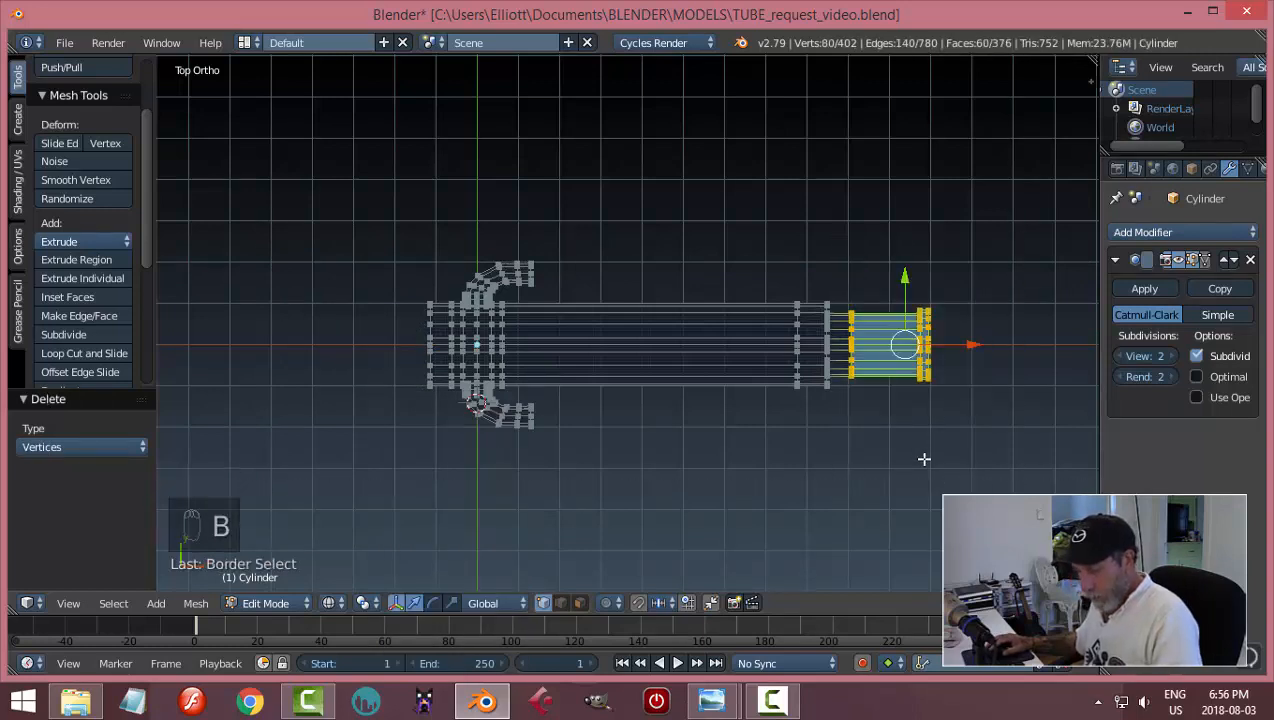
key("shift+d")
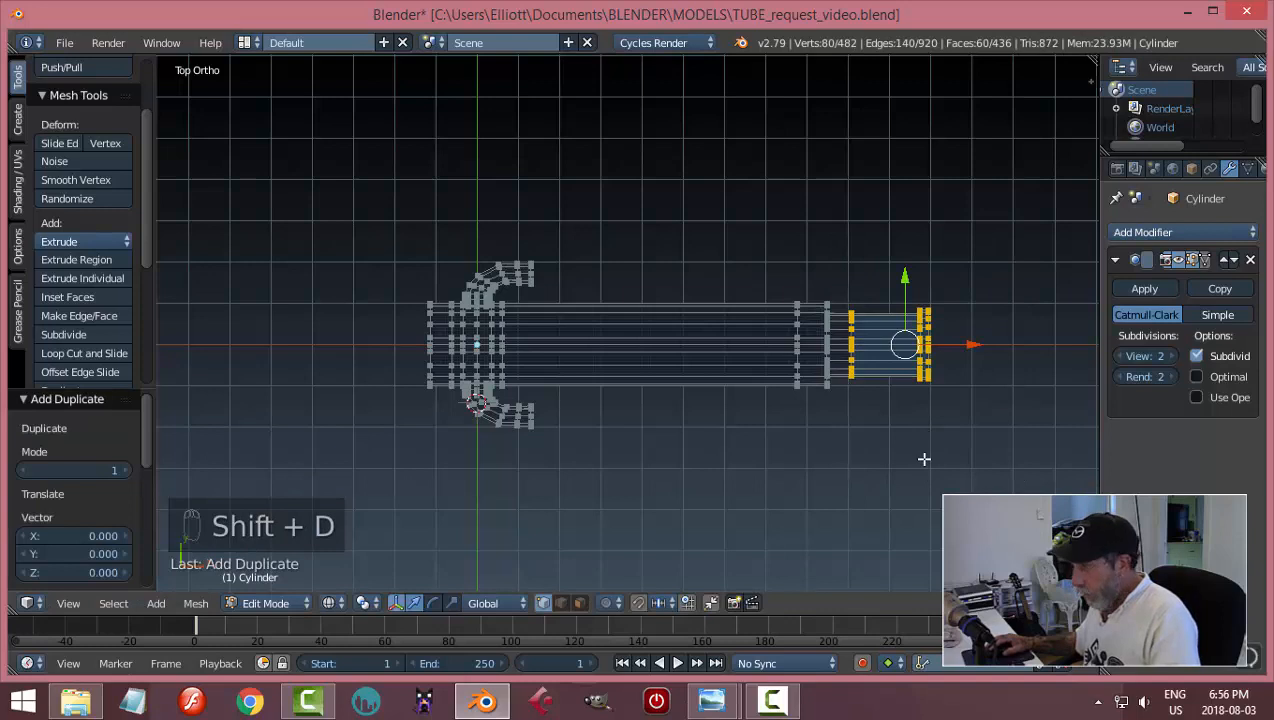
type("r")
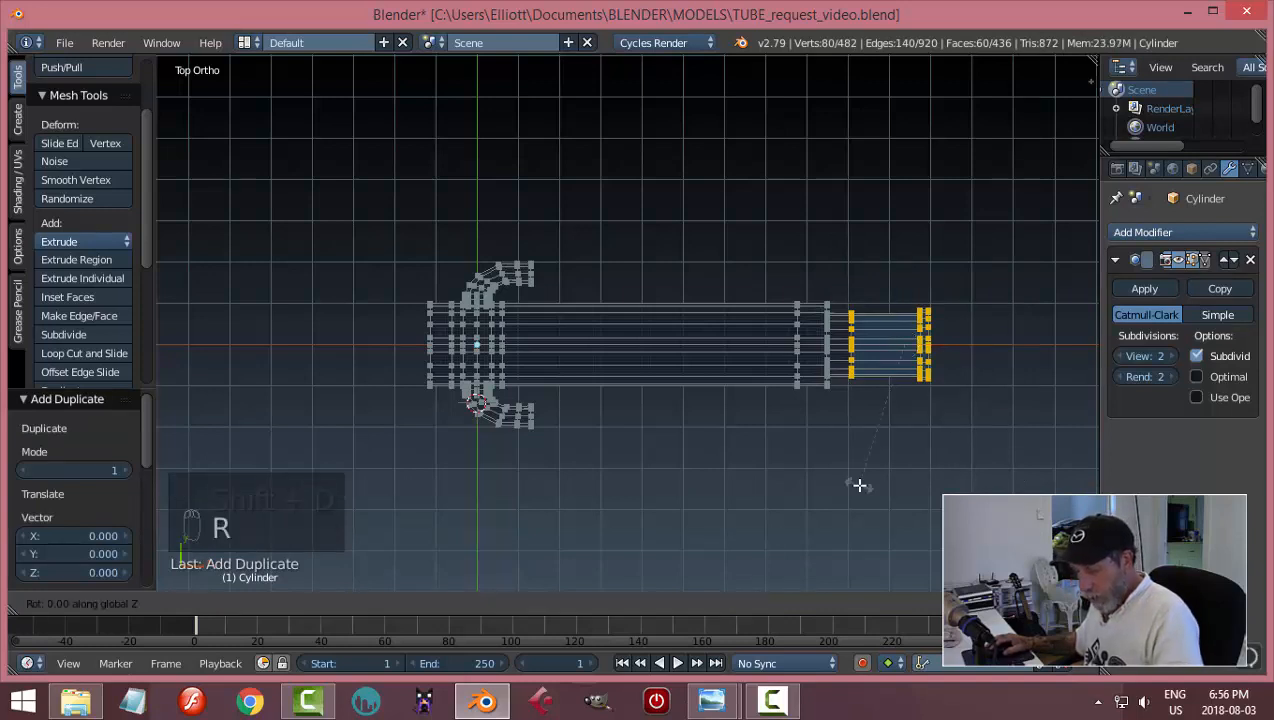
type("180")
key("Return")
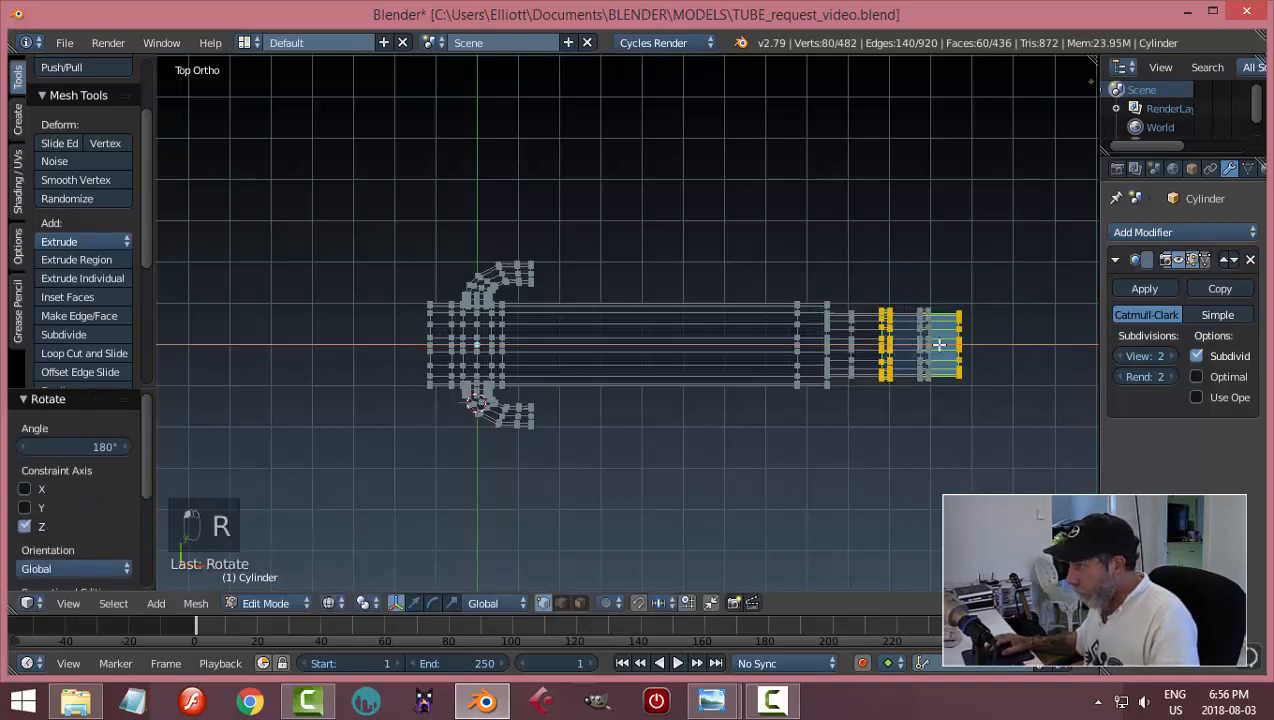
- Move the rotated copy -13.077 along X, just outside the body's open end near the side tubes
key("g")
key("x")
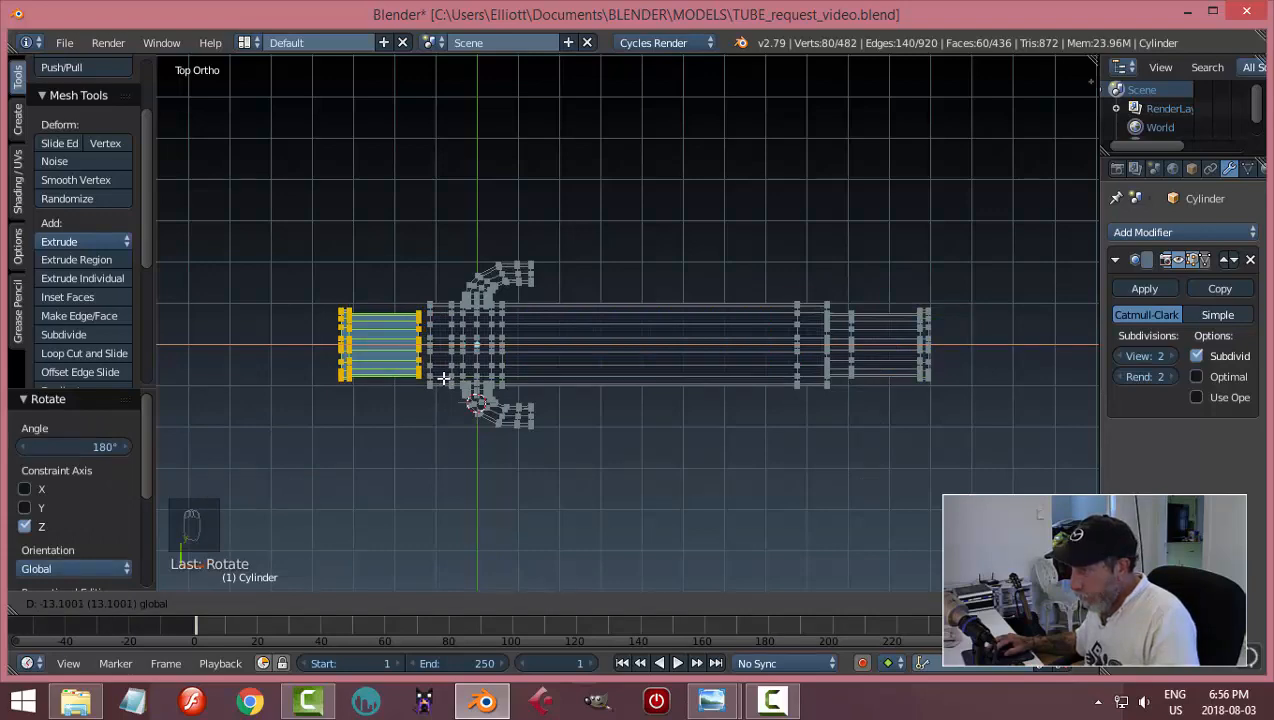
left_click(443, 378)
- Bridge the copied section's inner edge loop to the open end loop of the body, and clear the selection
scroll(421, 407, "up", 3)
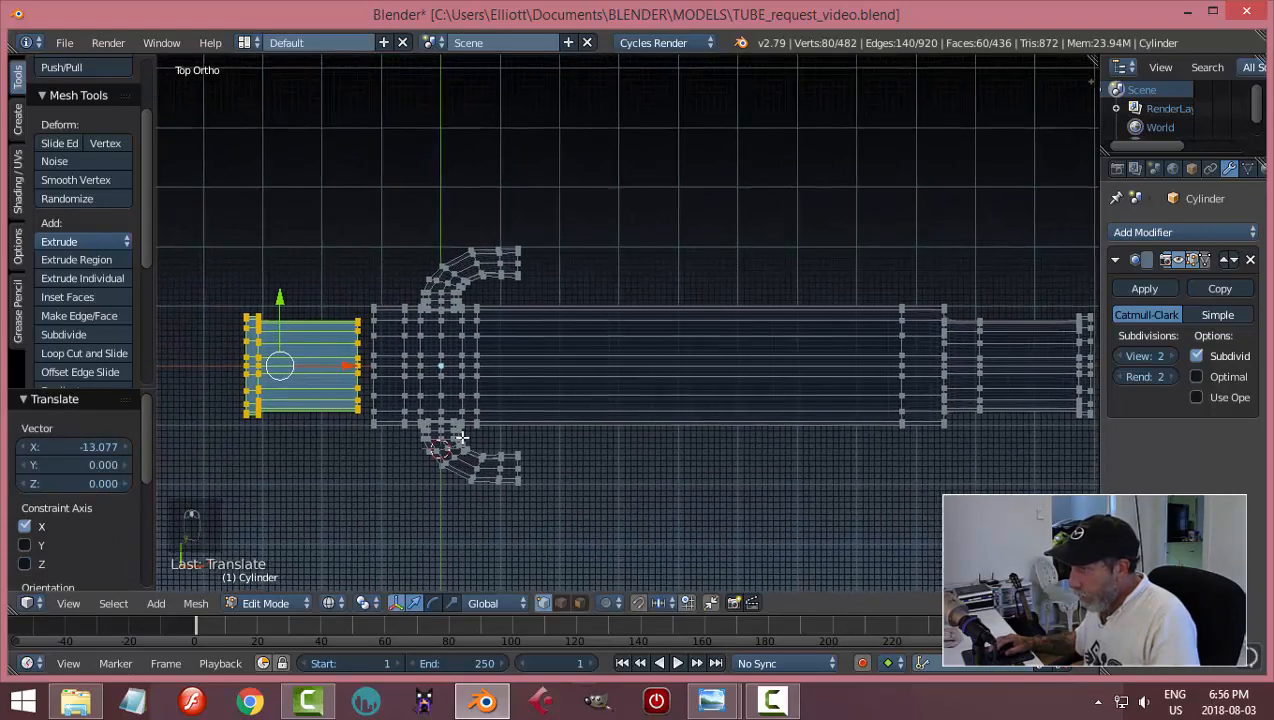
scroll(462, 437, "up", 3)
key("a")
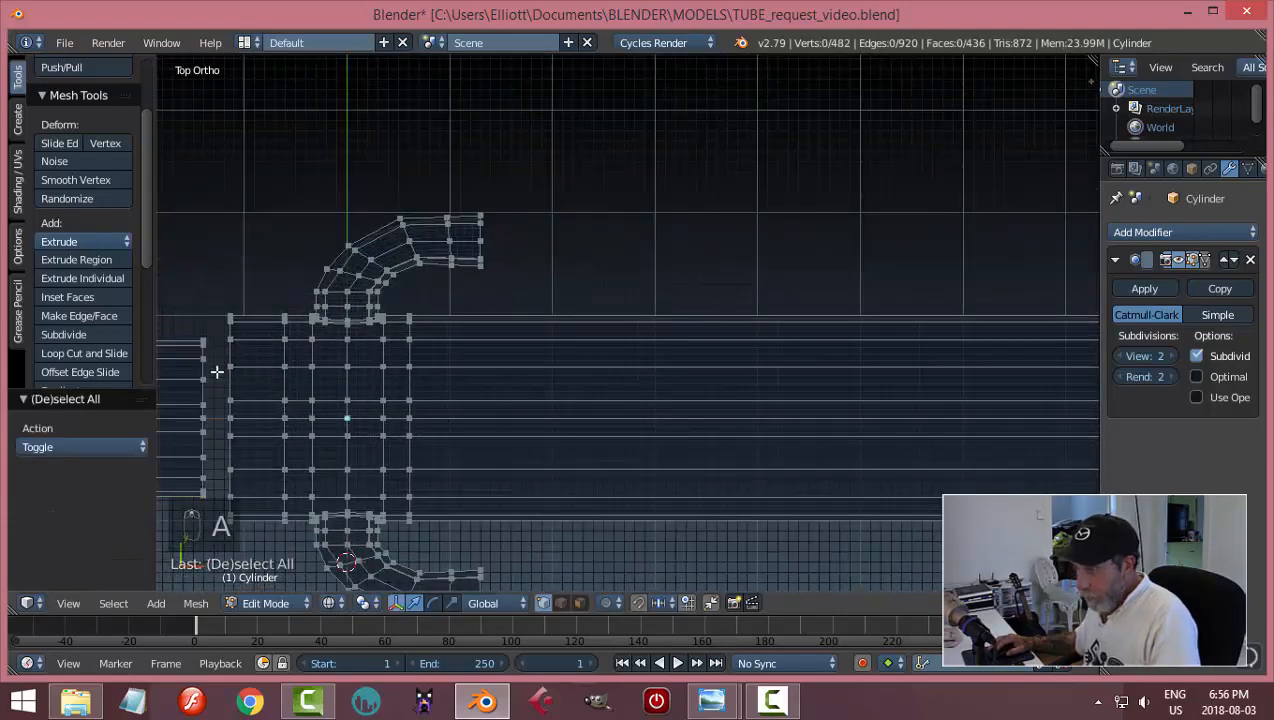
right_click(203, 371, "alt")
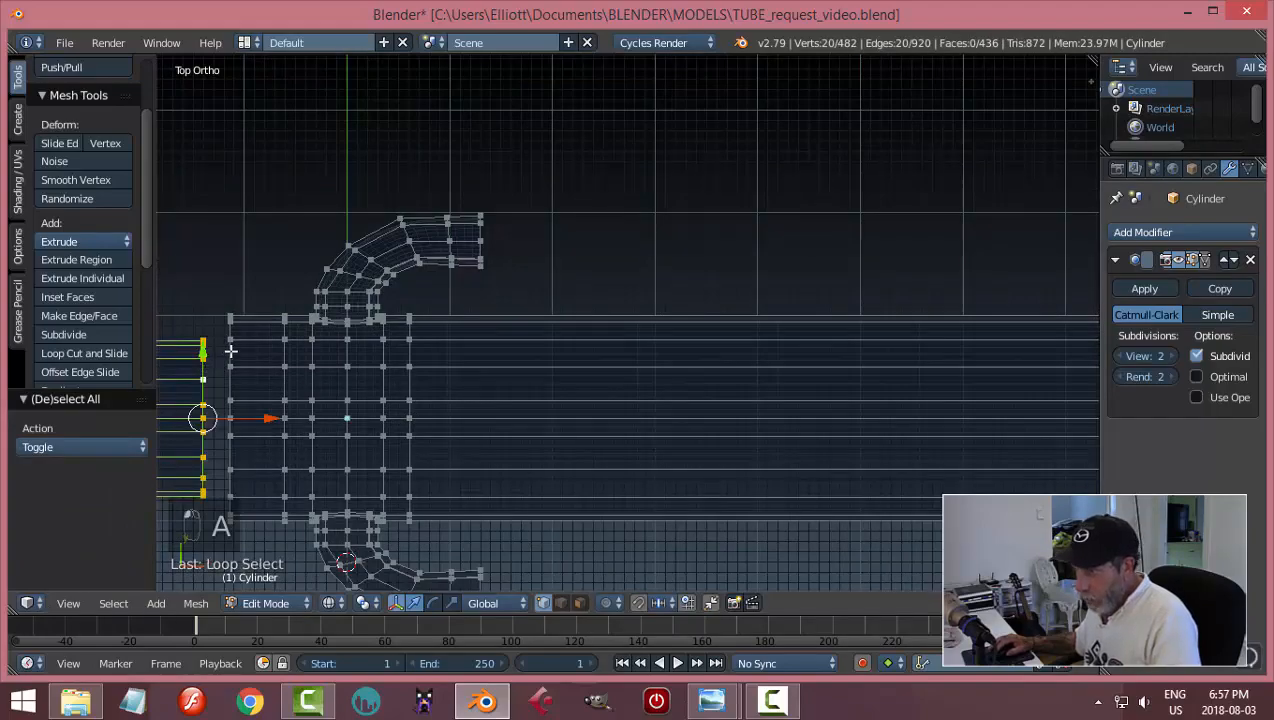
middle_click_drag(313, 438, 356, 395)
key("ctrl+e")
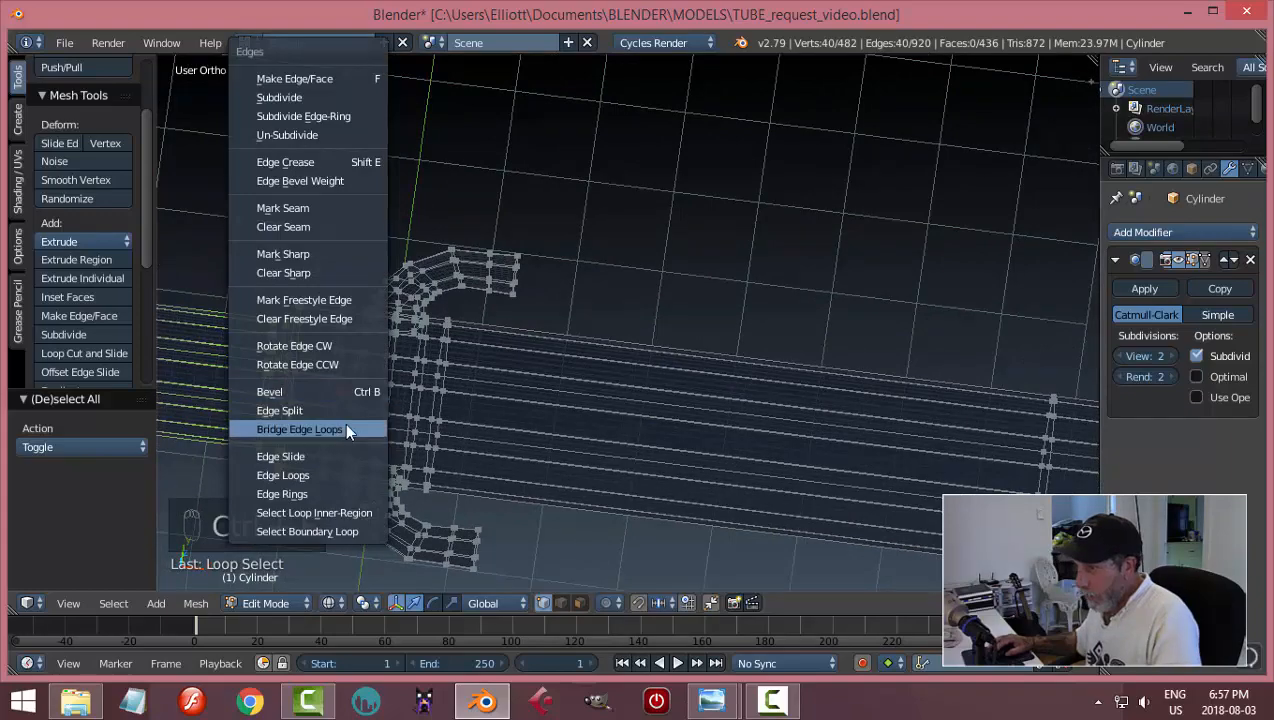
left_click(345, 428)
key("a")
- Return to Object Mode and switch the viewport to solid shading
key("Tab")
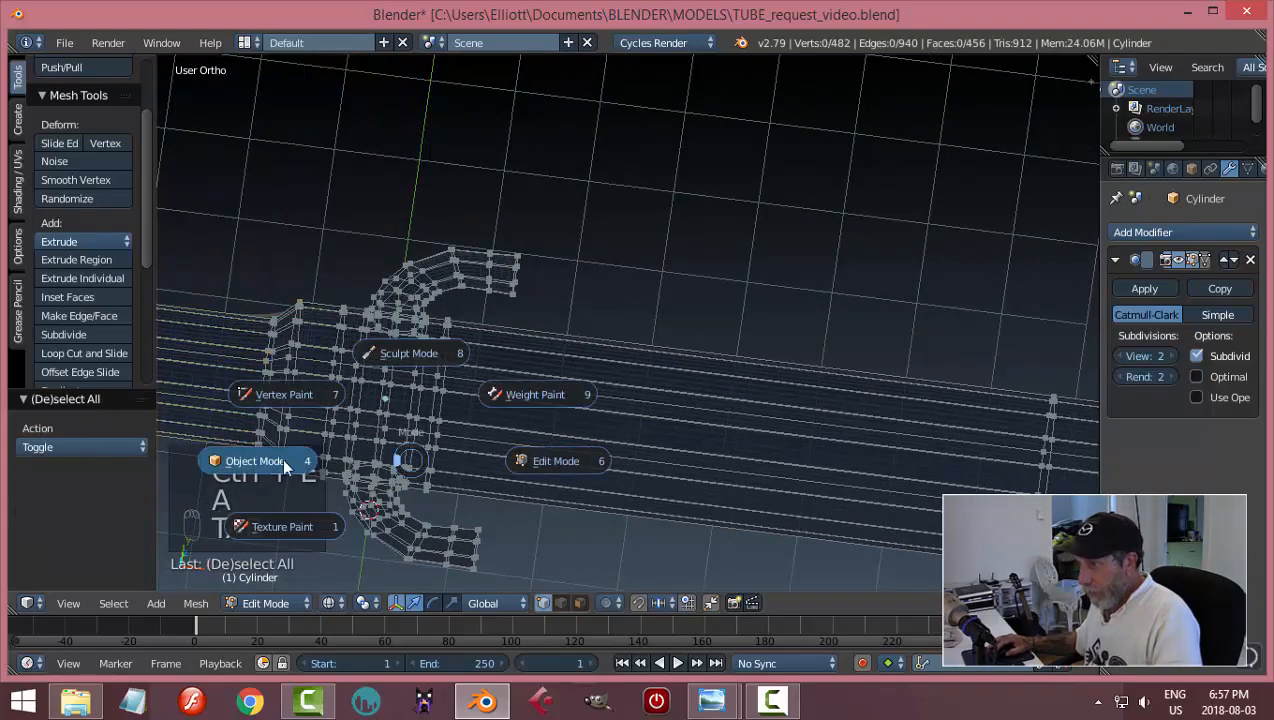
left_click(282, 460)
scroll(519, 450, "down", 4)
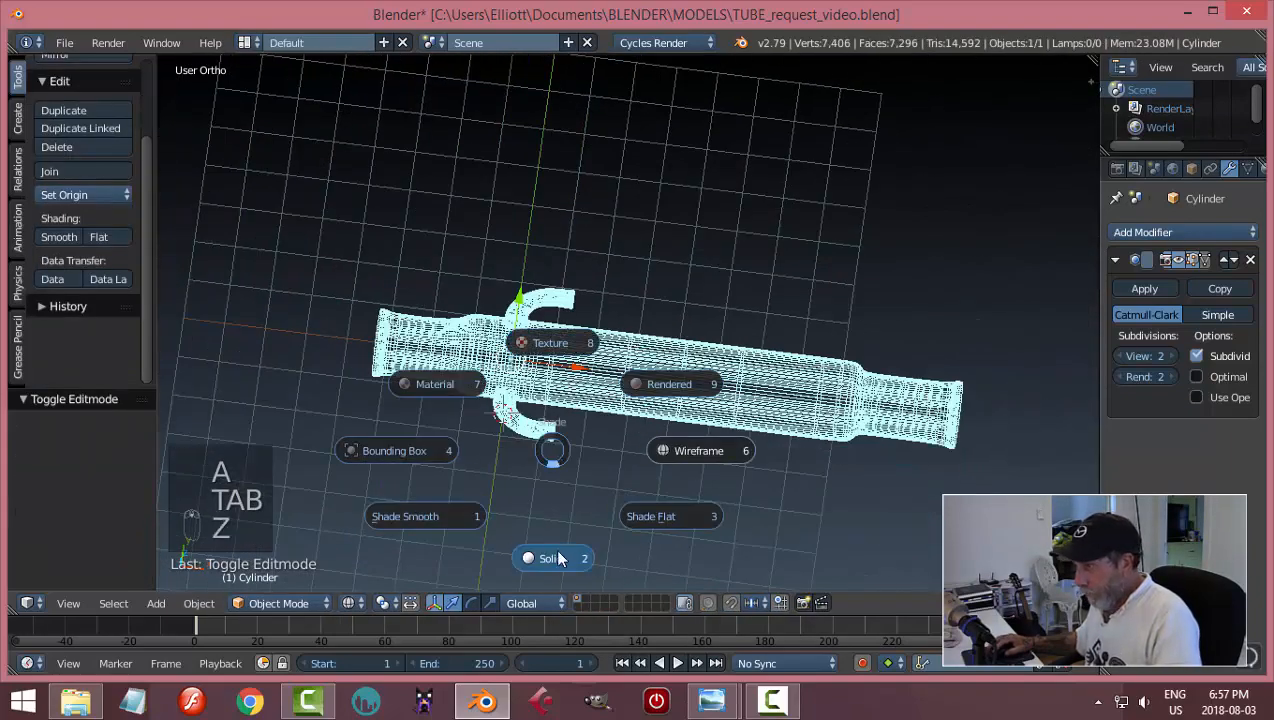
left_click(559, 557)
middle_click_drag(512, 438, 530, 469)
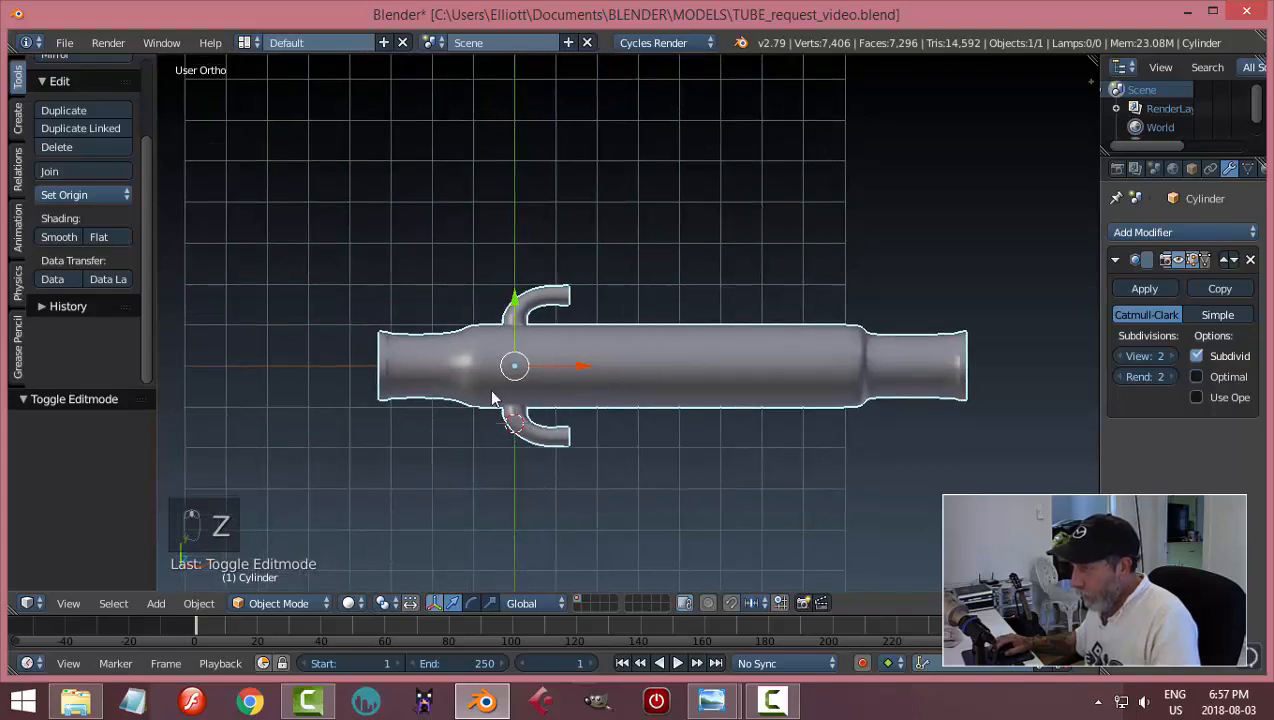
- Add a loop cut on the copied end section, slid toward the body's shoulder, and return to Object Mode
key("Tab")
left_click(623, 393)
key("ctrl+r")
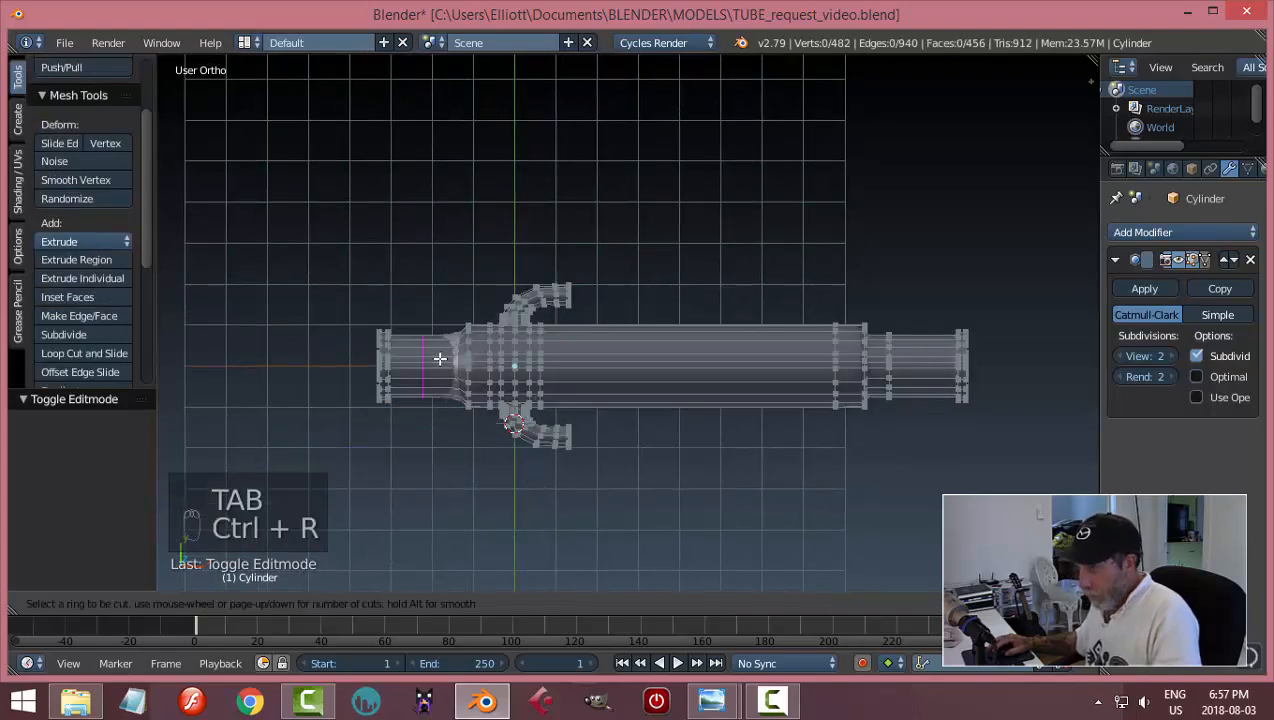
left_click(442, 360)
left_click(461, 371)
key("Tab")
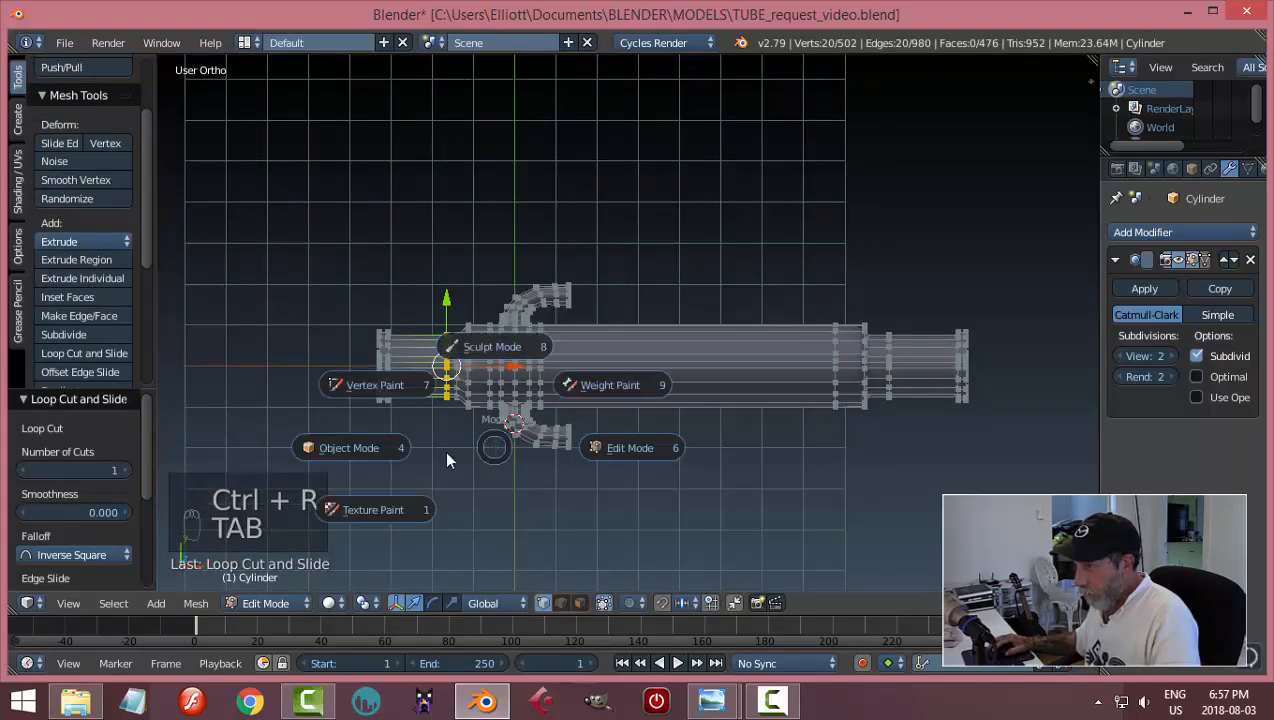
left_click(585, 452)
middle_click_drag(585, 452, 390, 358)
- In Edit Mode, move the new edge loop slightly closer to the body's shoulder and clear the selection
key("Tab")
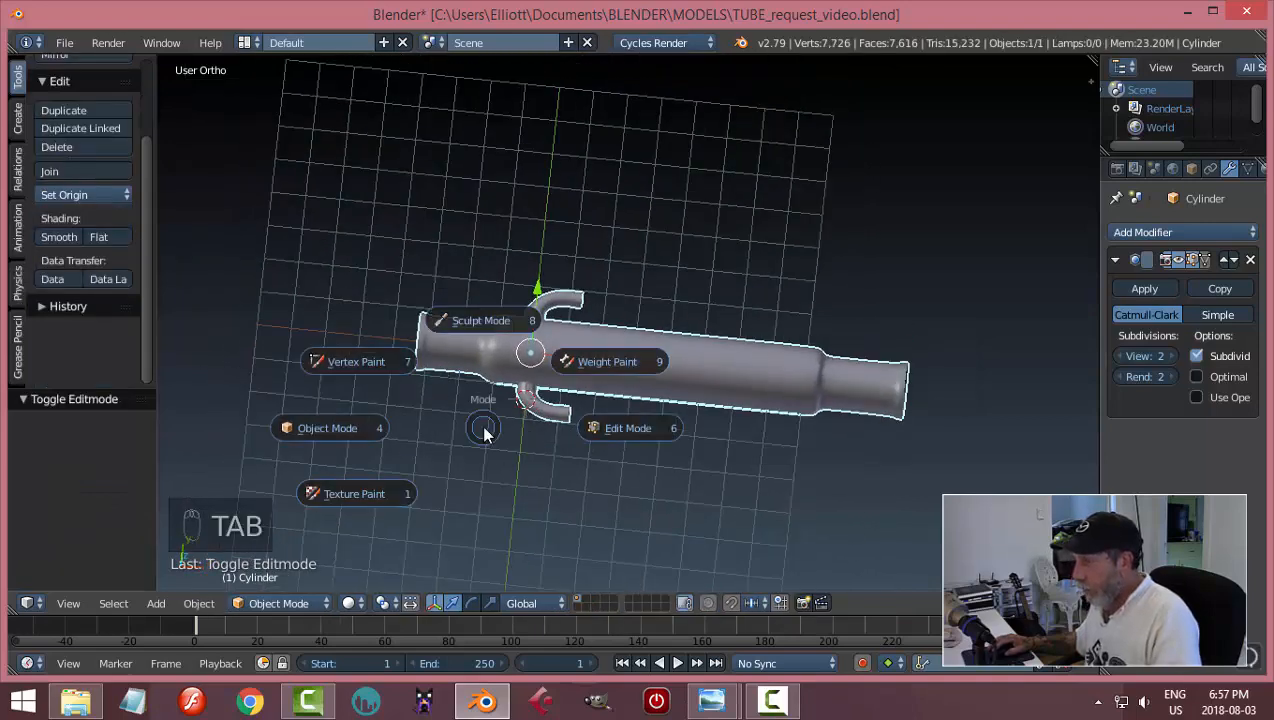
left_click(495, 440)
scroll(450, 410, "up", 2)
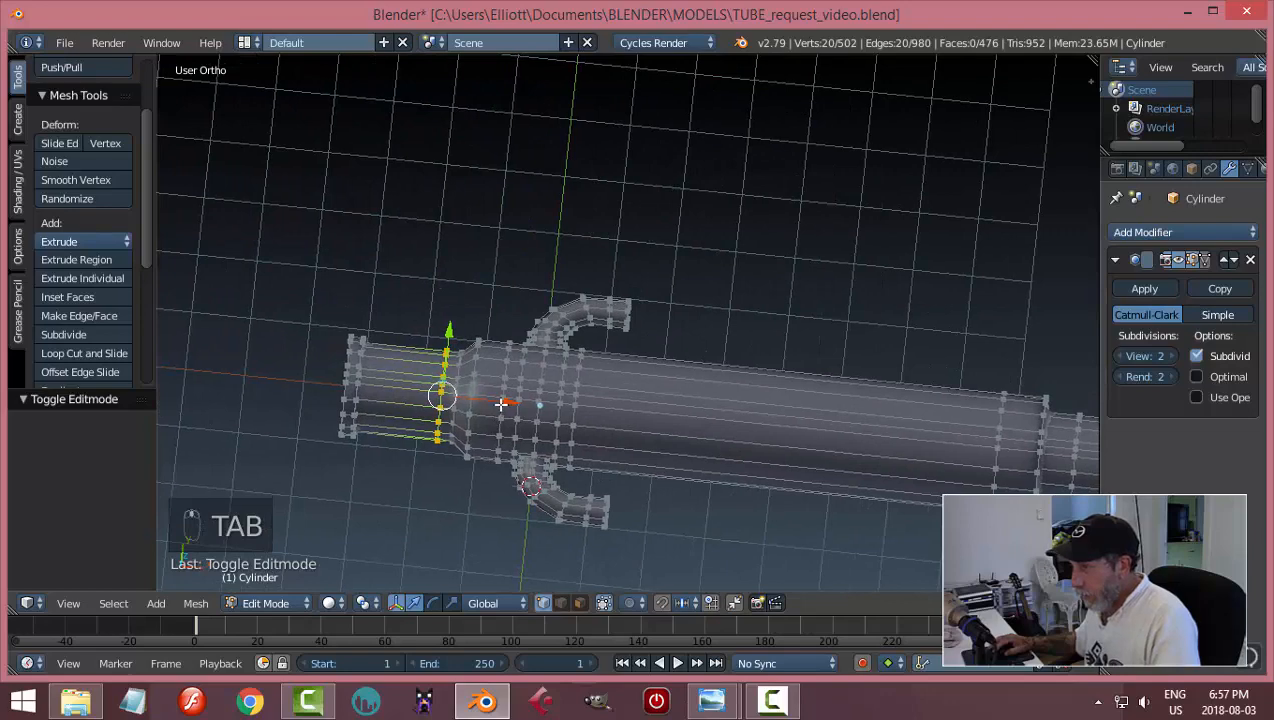
key("g")
left_click(505, 405)
key("a")
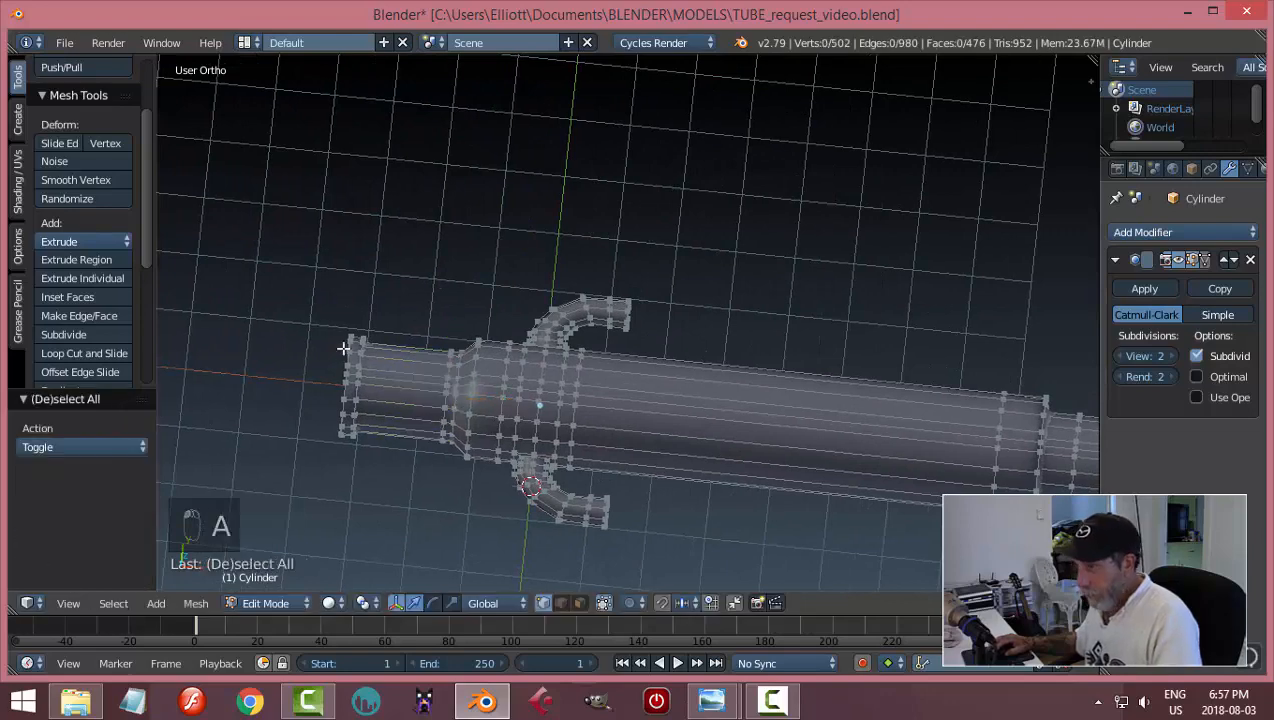
- In wireframe front view, select the copied section's rim loops and move them slightly along X toward the body
key("KP_1")
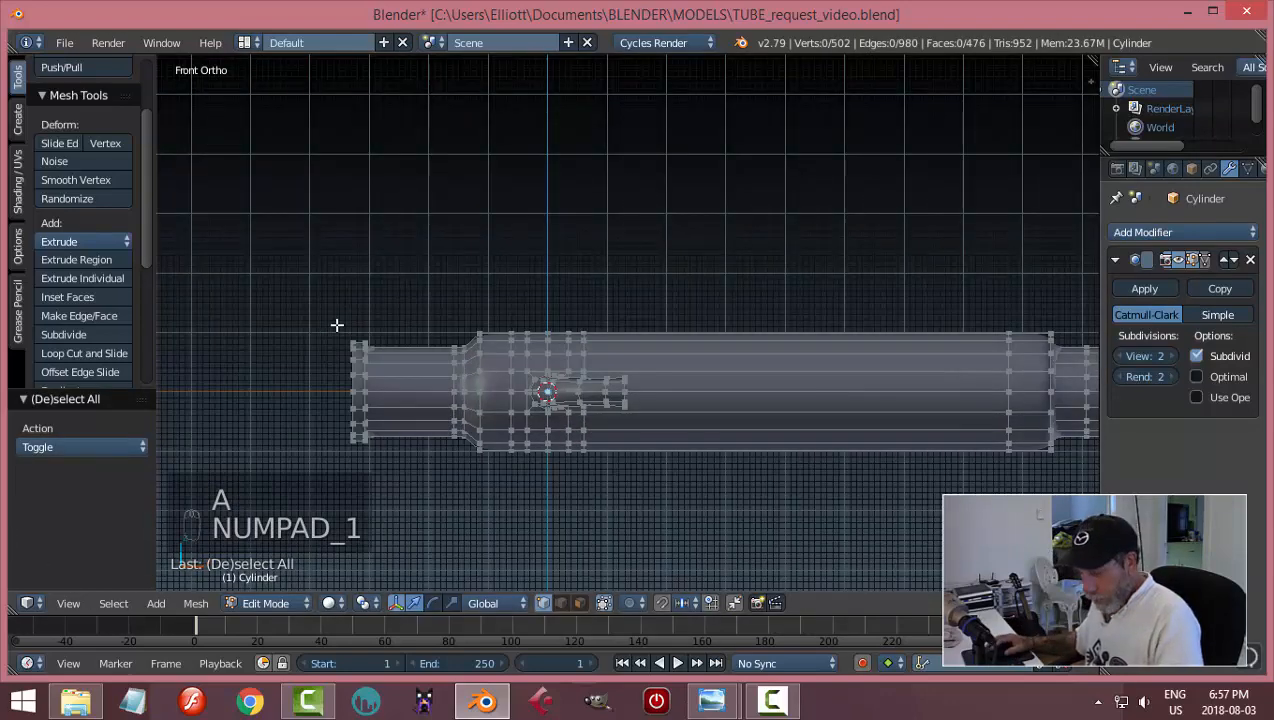
key("z")
key("b")
mouse_move(288, 318)
left_mouse_down()
mouse_move(327, 468)
mouse_move(403, 448)
left_mouse_up()
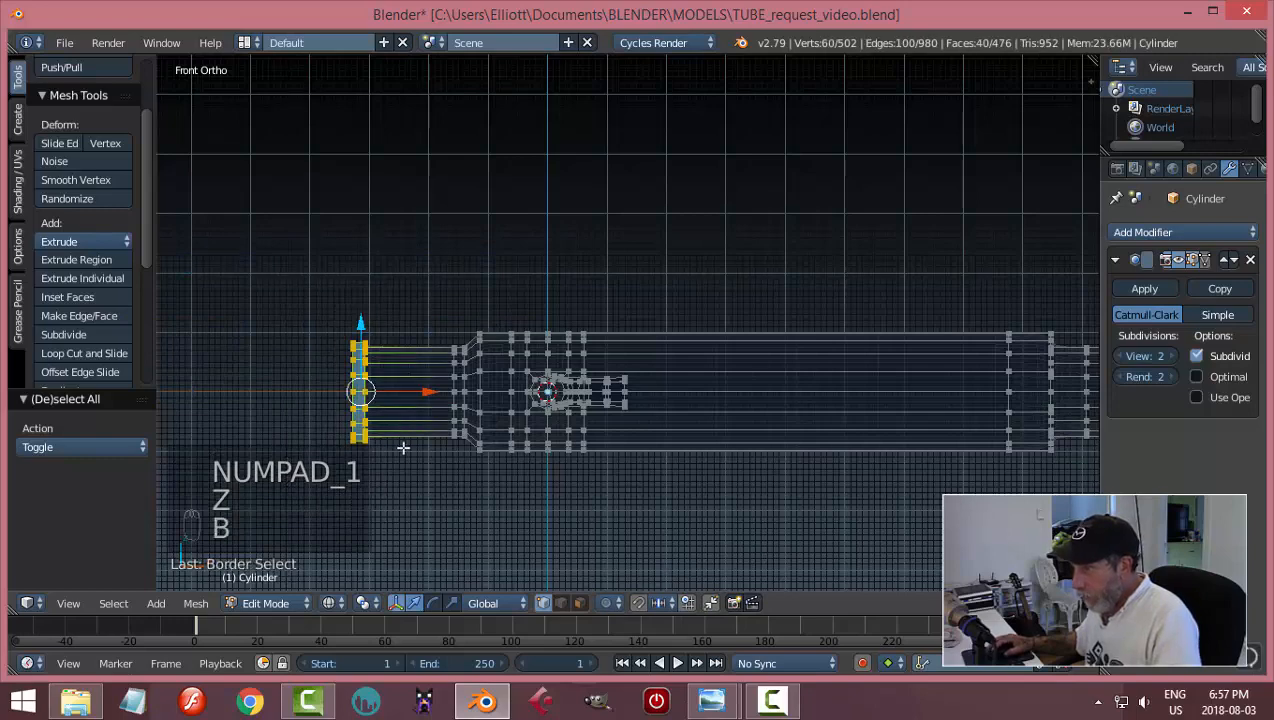
left_click_drag(425, 391, 443, 391)
- Select the original narrow end section with the body's shoulder loop and move it 0.899 along X to lengthen the body
middle_click_drag(887, 480, 504, 466, "shift")
key("a")
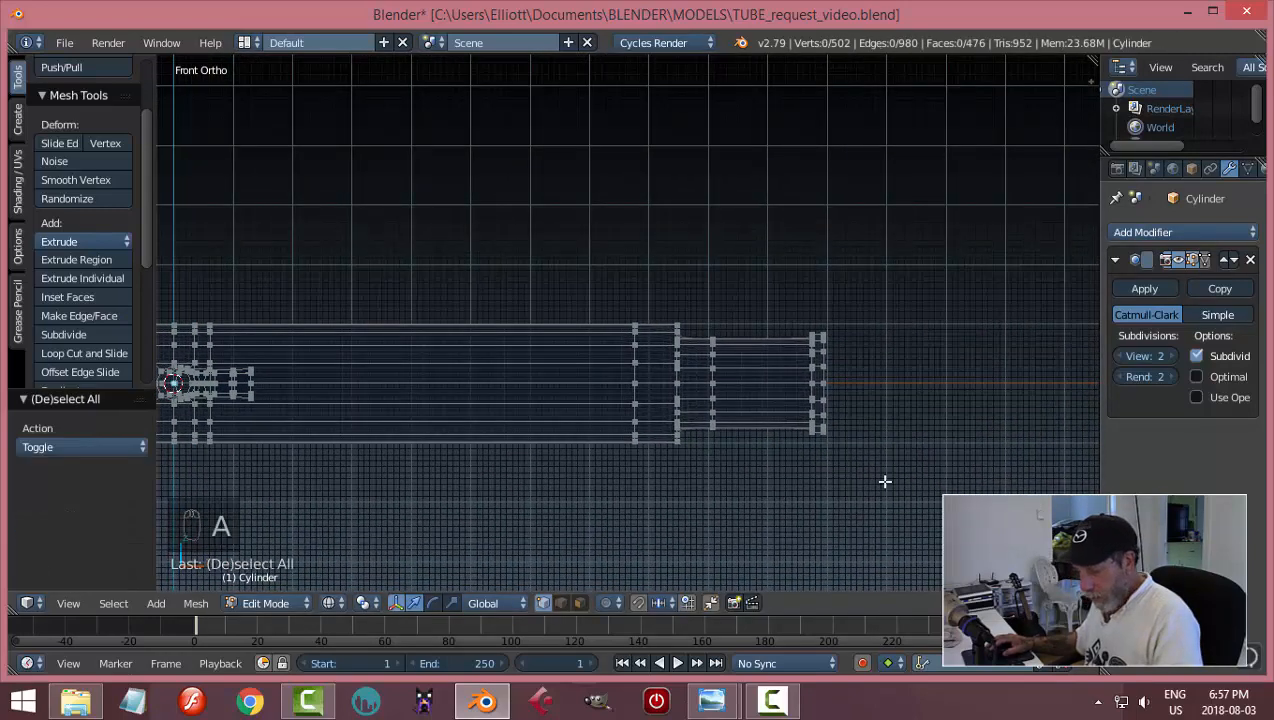
left_click_drag(904, 517, 655, 260)
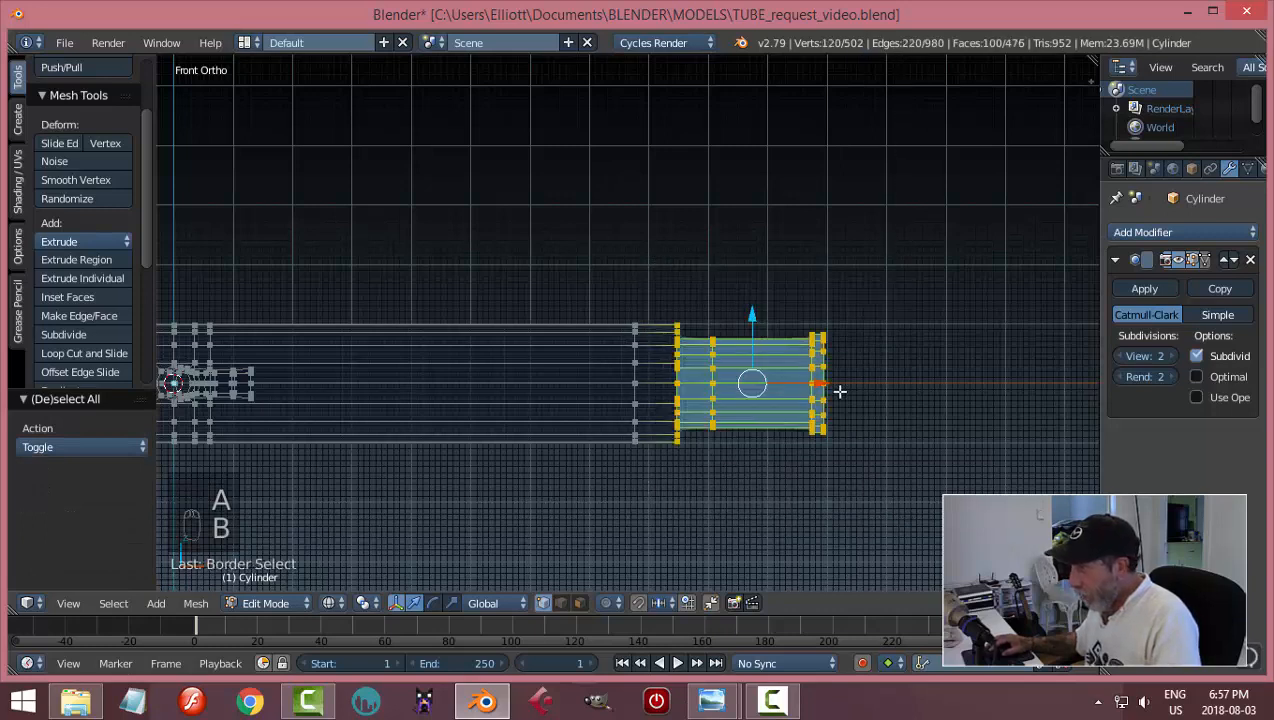
left_click_drag(811, 384, 864, 384)
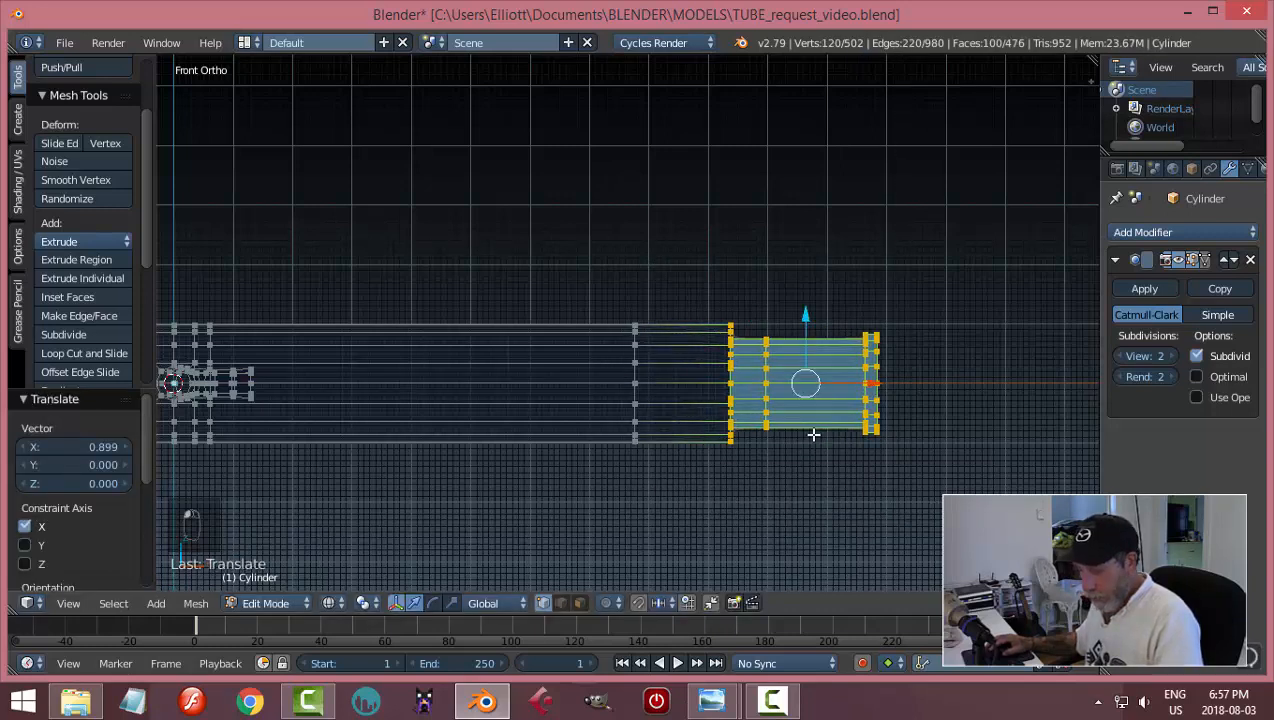
- Move the body's supporting edge loop 1.119 along X, back toward the shoulder of the original narrow end section
key("a")
right_click(636, 367, "alt")
left_click_drag(637, 391, 703, 392)
- Add a centred loop cut across the long middle span of the body and clear the selection
key("ctrl+r")
left_click(429, 357)
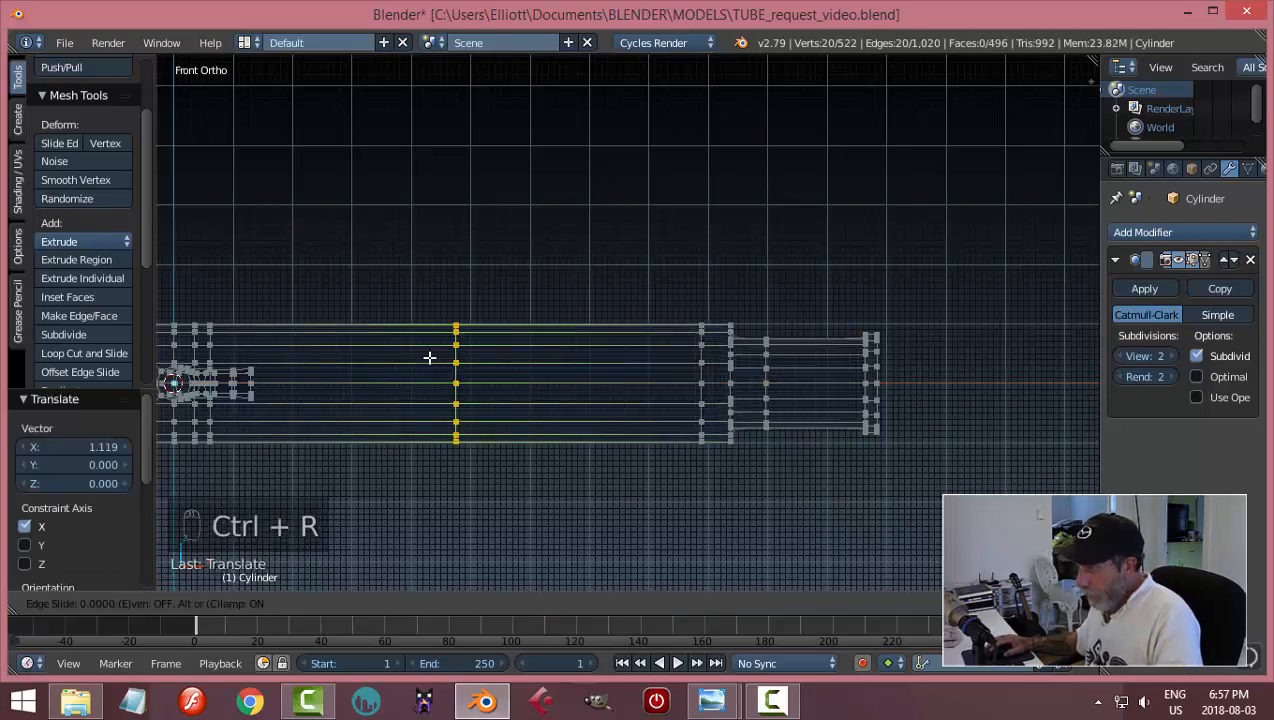
left_click(429, 357)
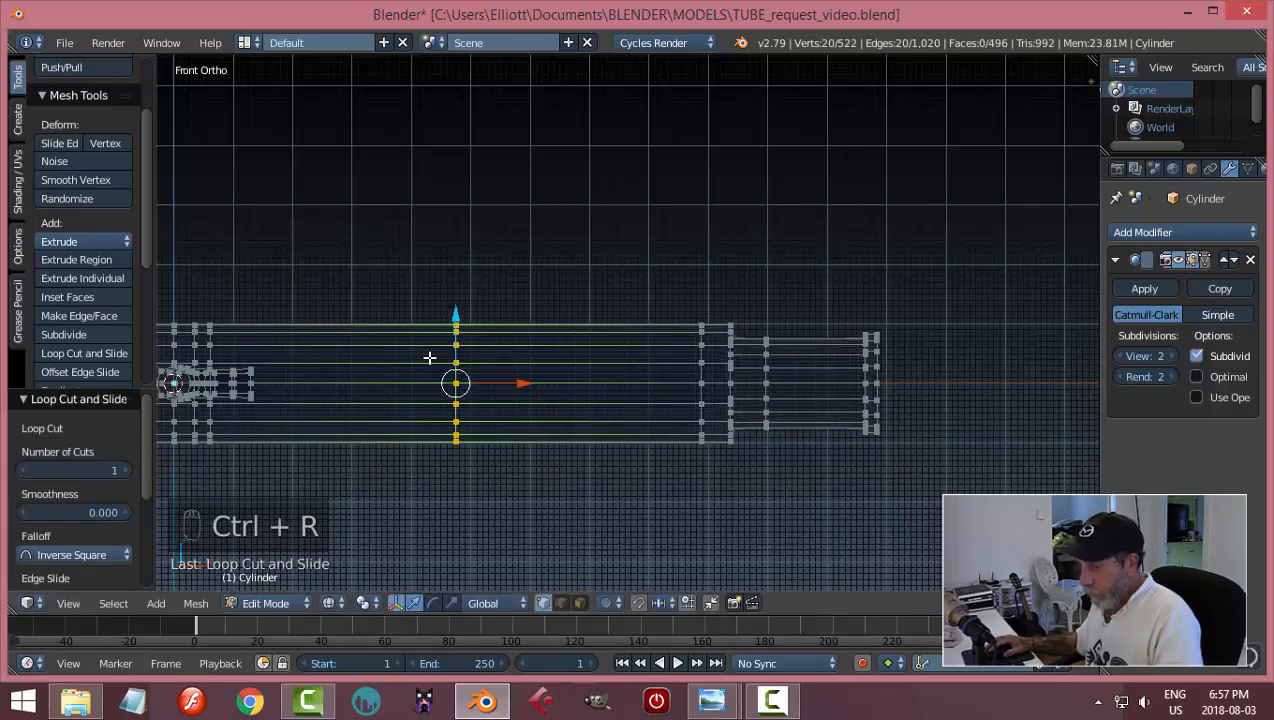
key("a")
- Leave Edit Mode, restore solid shading, and inspect the whole tube including both rimmed ends
key("Tab")
scroll(639, 447, "down", 3)
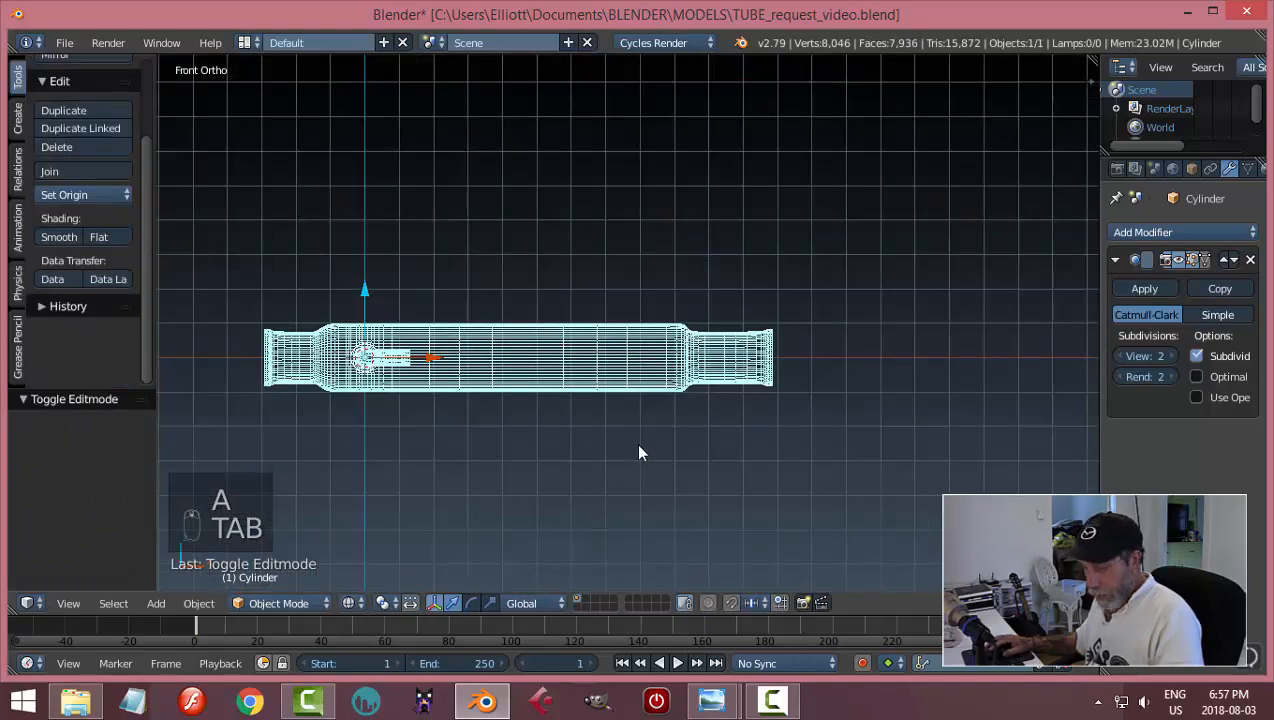
key("z")
left_click(637, 552)
middle_click_drag(808, 369, 700, 481)
middle_click_drag(527, 310, 688, 407)
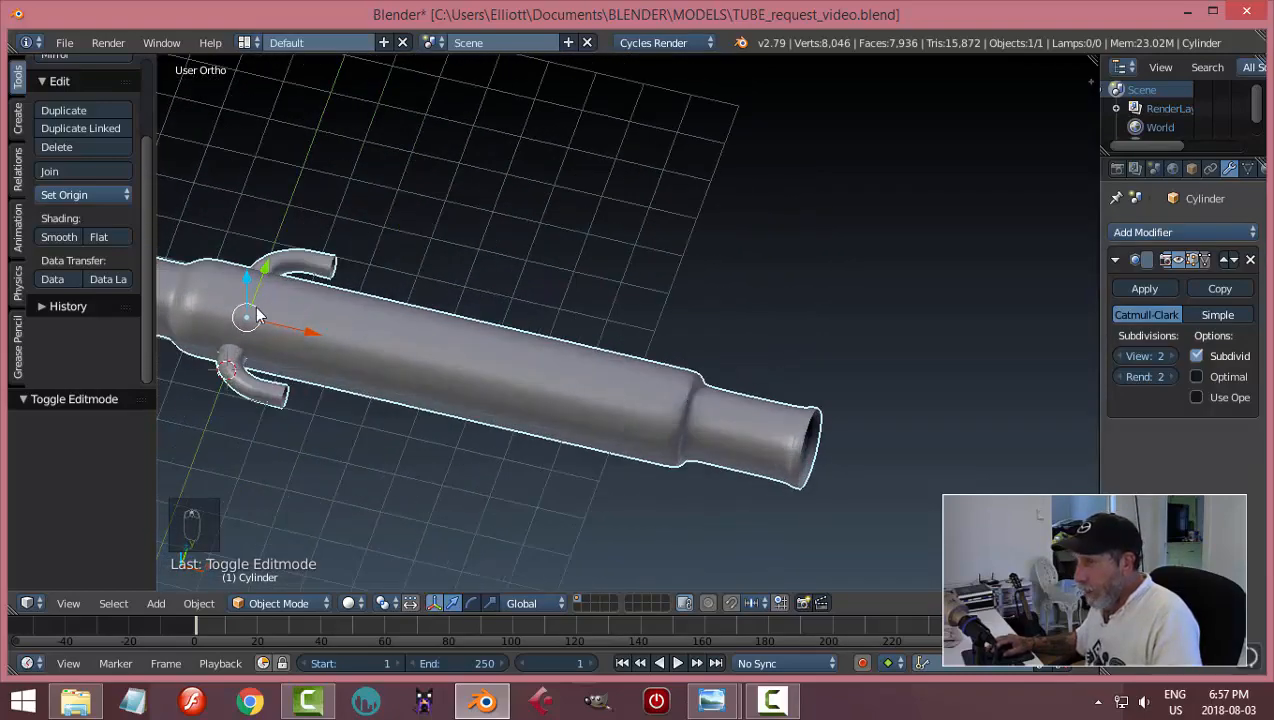
middle_click_drag(256, 316, 310, 316)
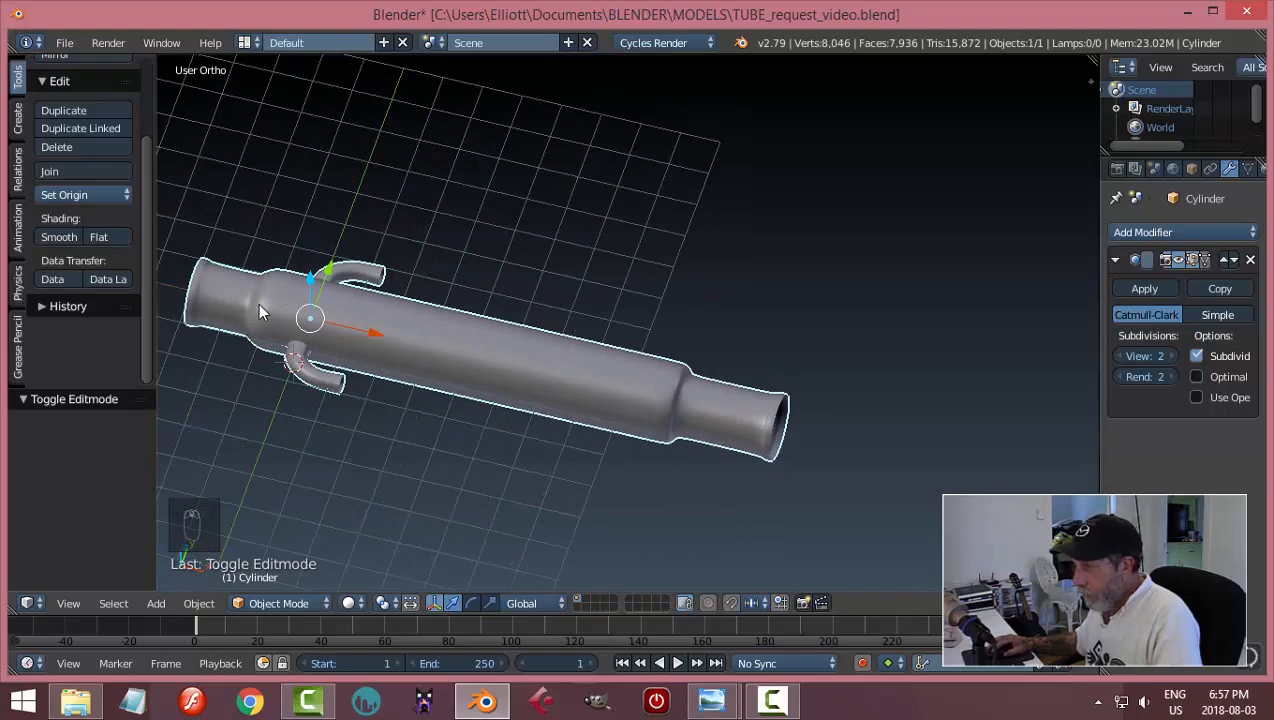
- Hide the subdivision preview in Edit Mode, select the loop where the +X narrow end meets the body's shoulder, and move it 0.102 along X
key("Tab")
left_click(790, 458)
scroll(776, 461, "up", 4)
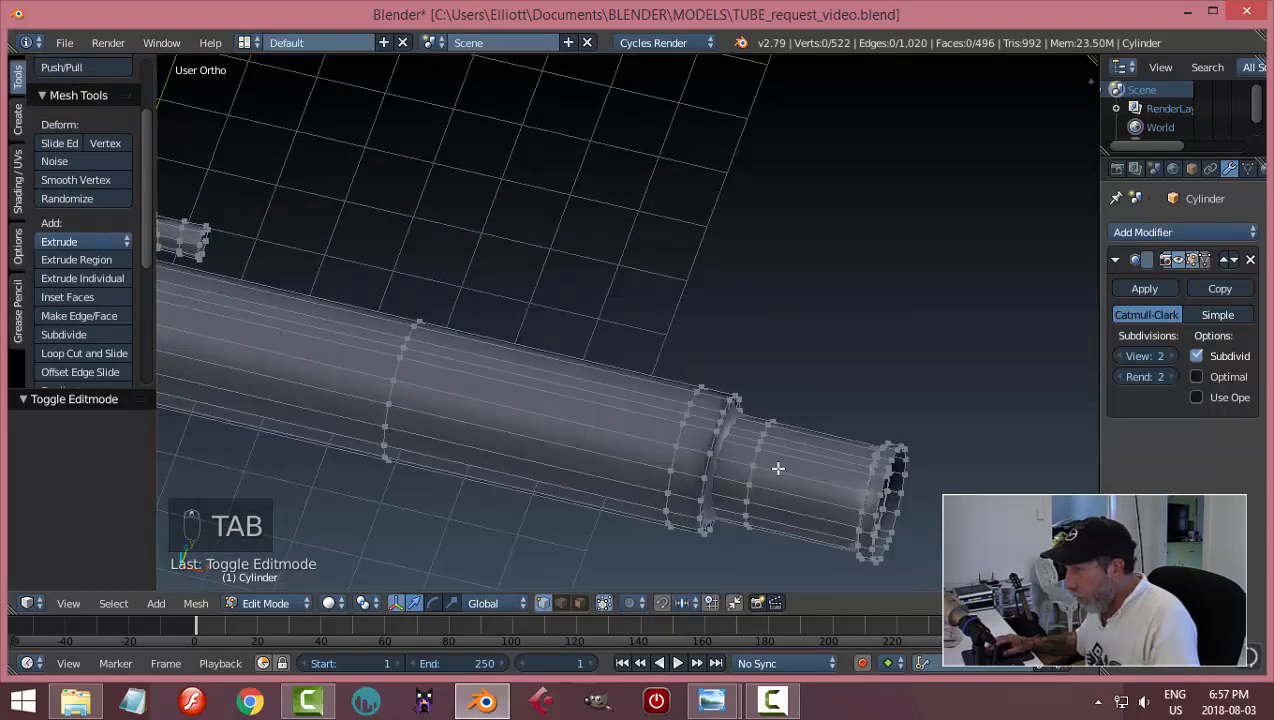
middle_click_drag(776, 461, 760, 427)
scroll(734, 454, "up", 2)
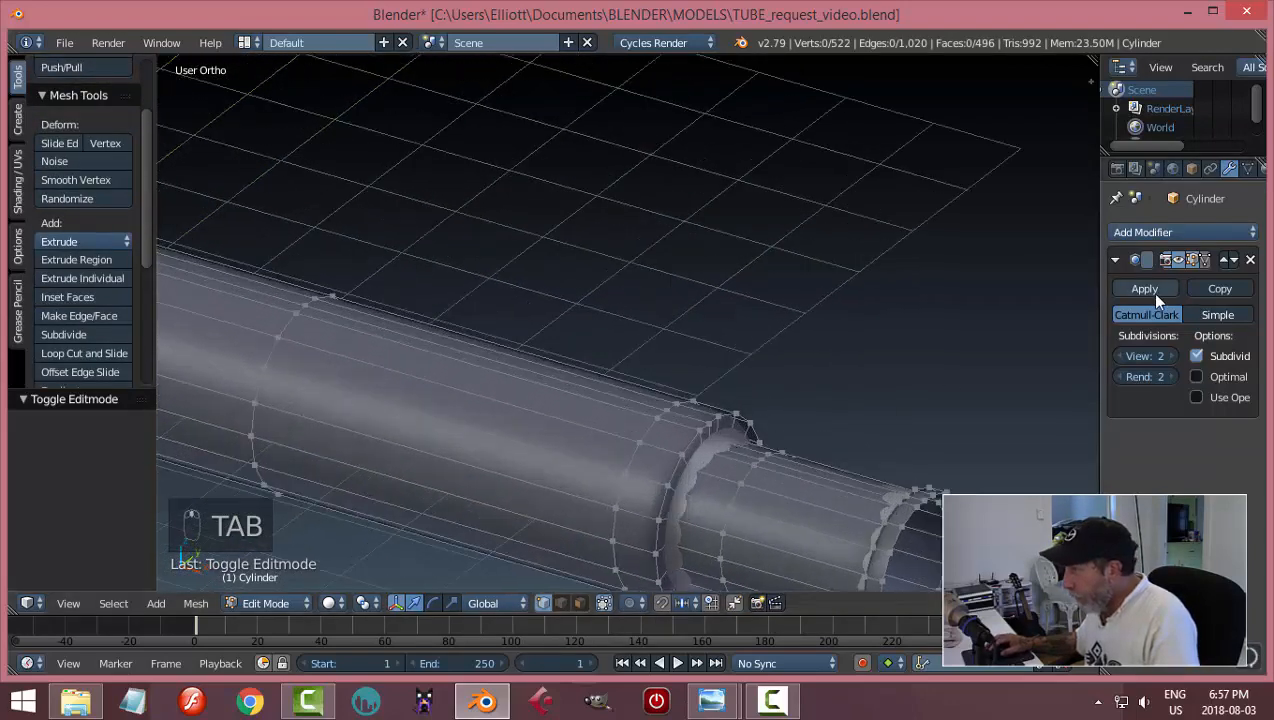
left_click(1179, 260)
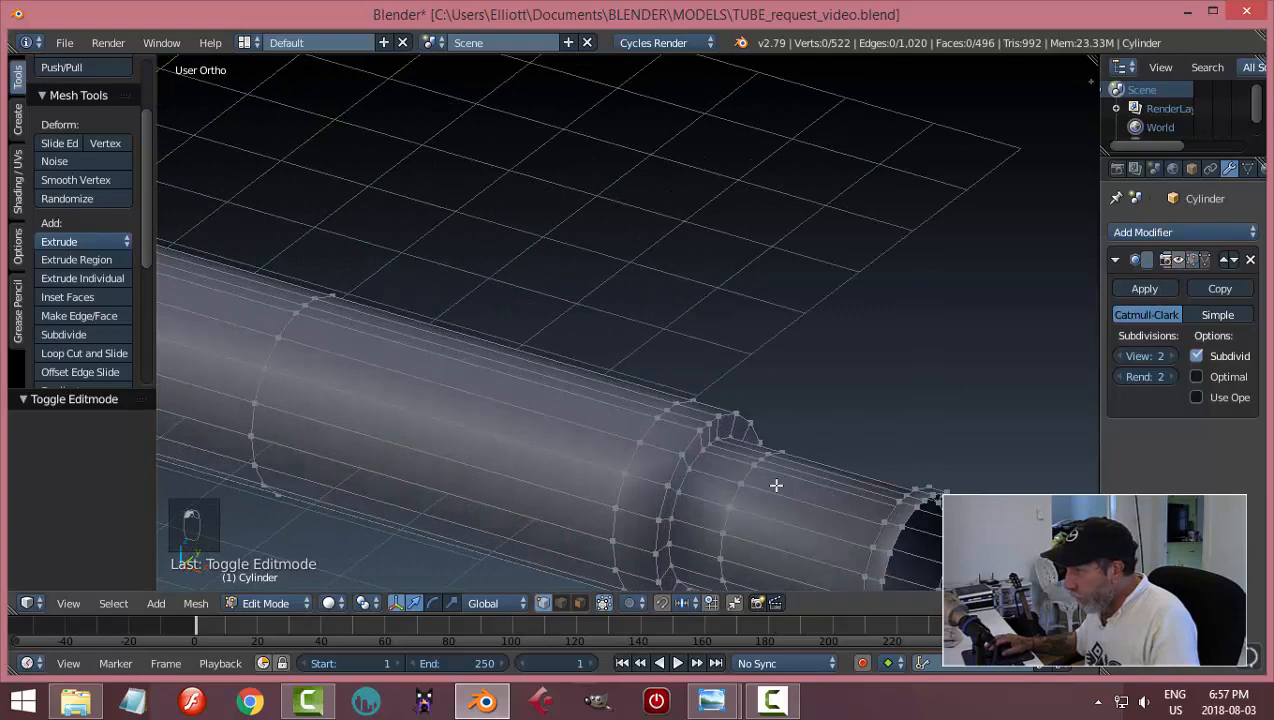
right_click(701, 454, "alt")
left_click_drag(769, 530, 777, 530)
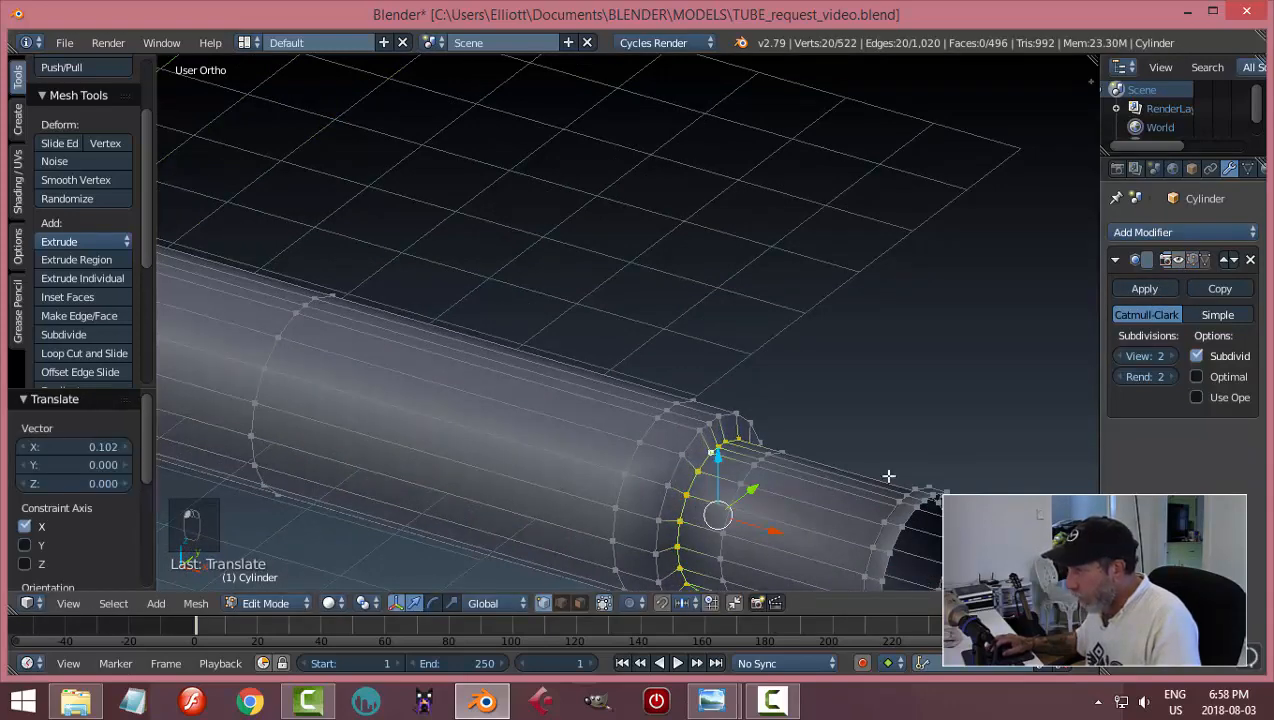
- Restore the subdivision preview, leave Edit Mode, and inspect the reshaped shoulder on the whole tube
left_click(1191, 261)
scroll(783, 451, "down", 2)
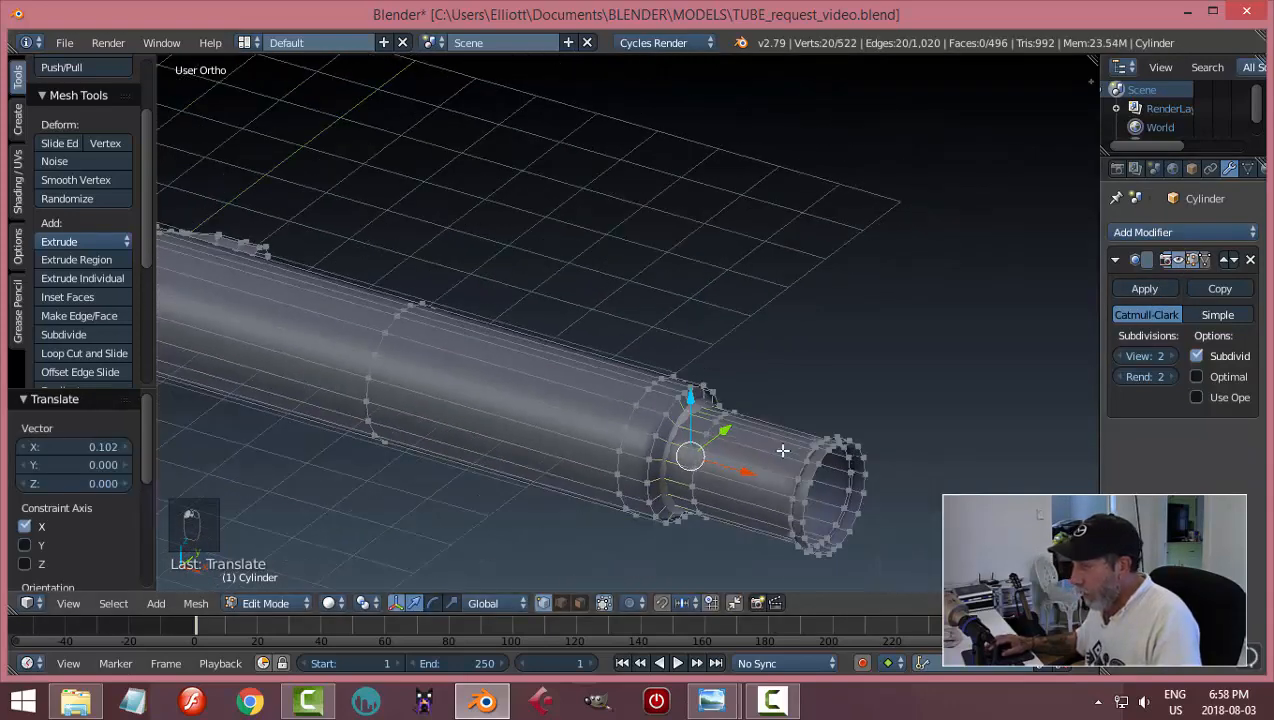
key("Tab")
left_click(683, 456)
mouse_move(683, 456)
middle_mouse_down()
mouse_move(662, 432)
mouse_move(726, 488)
mouse_move(672, 333)
mouse_move(604, 465)
mouse_move(553, 405)
mouse_move(692, 470)
mouse_move(624, 428)
mouse_move(672, 435)
middle_mouse_up()
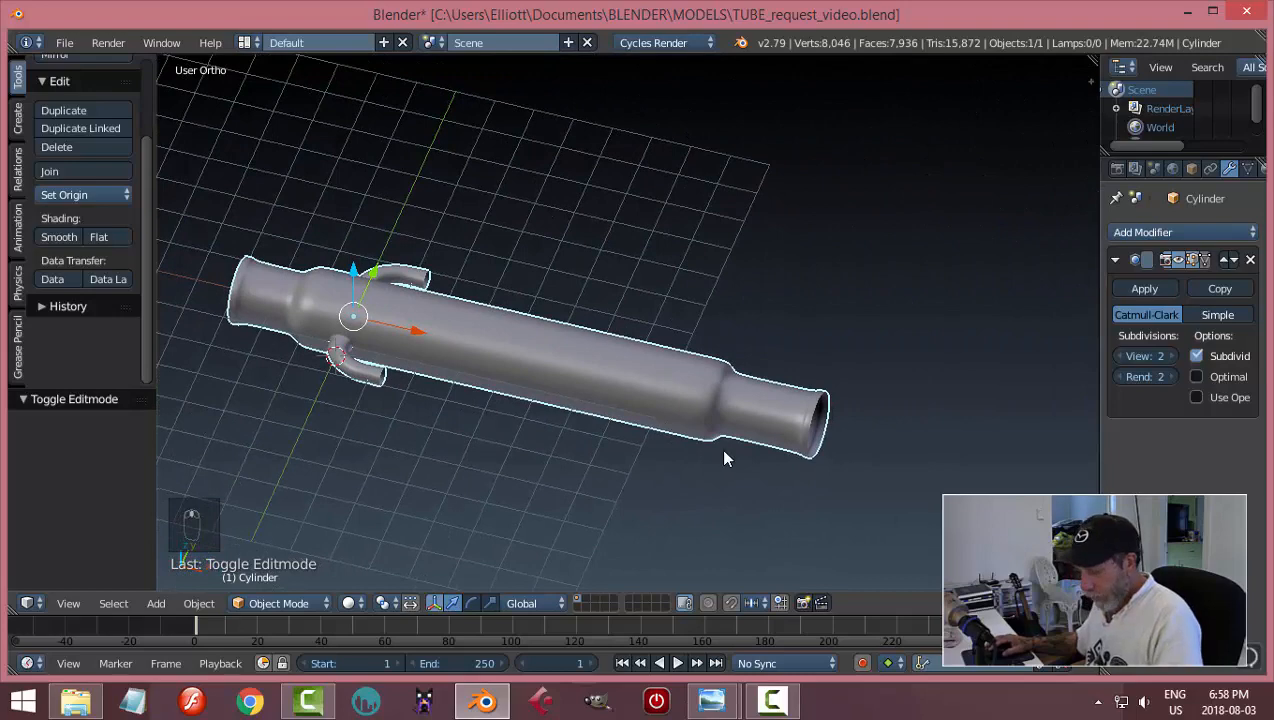
- Hide the grid floor in the 3D view's display settings
key("n")
left_click_drag(1089, 249, 1089, 409)
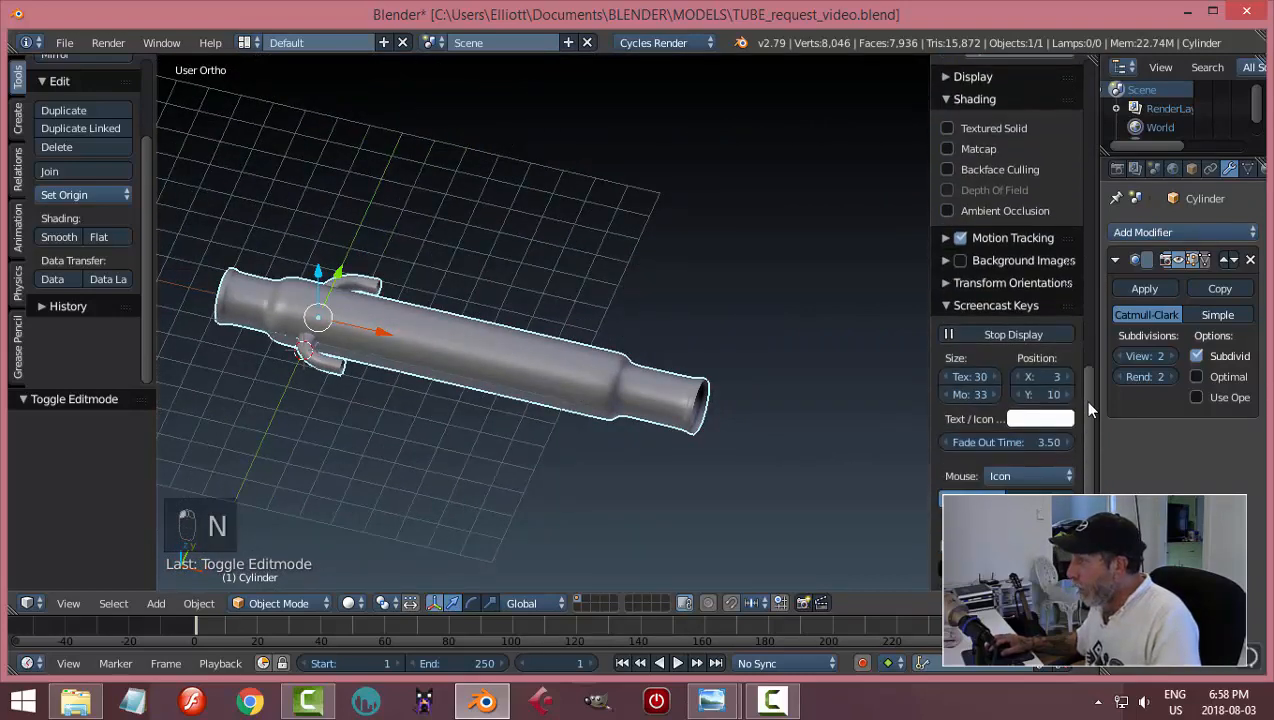
left_click(946, 99)
left_click(945, 78)
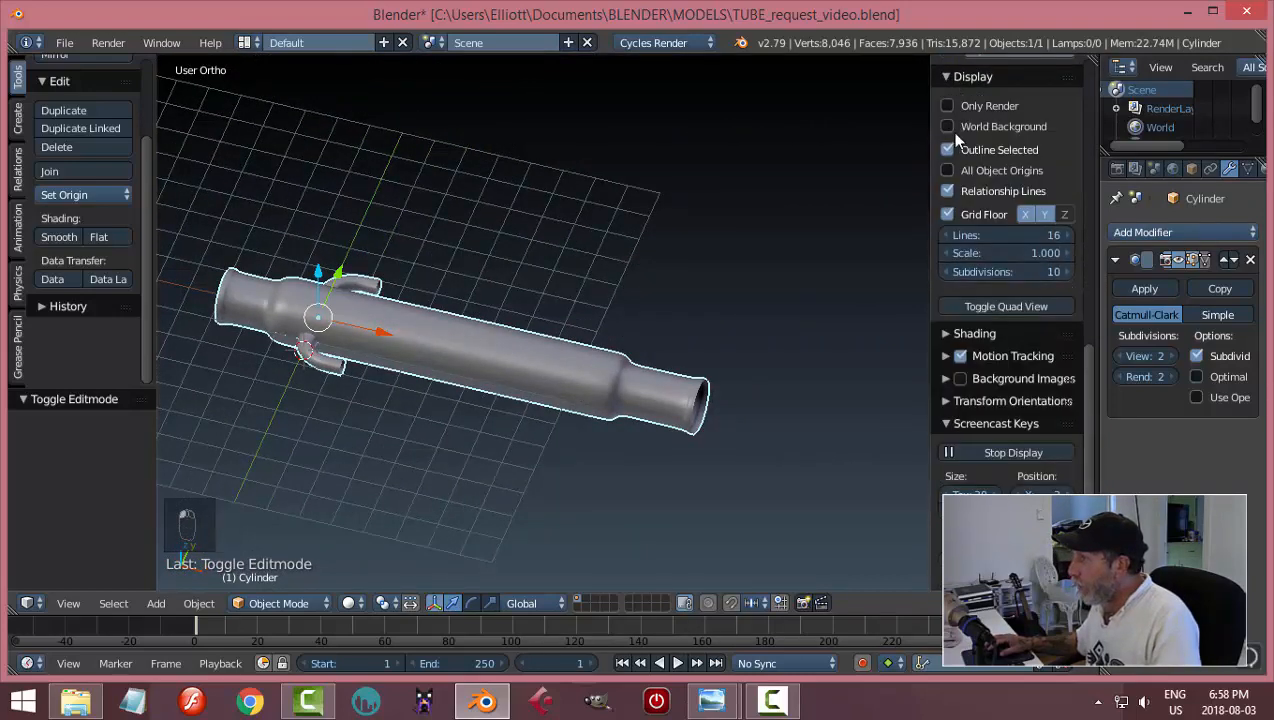
left_click(948, 214)
left_click(949, 77)
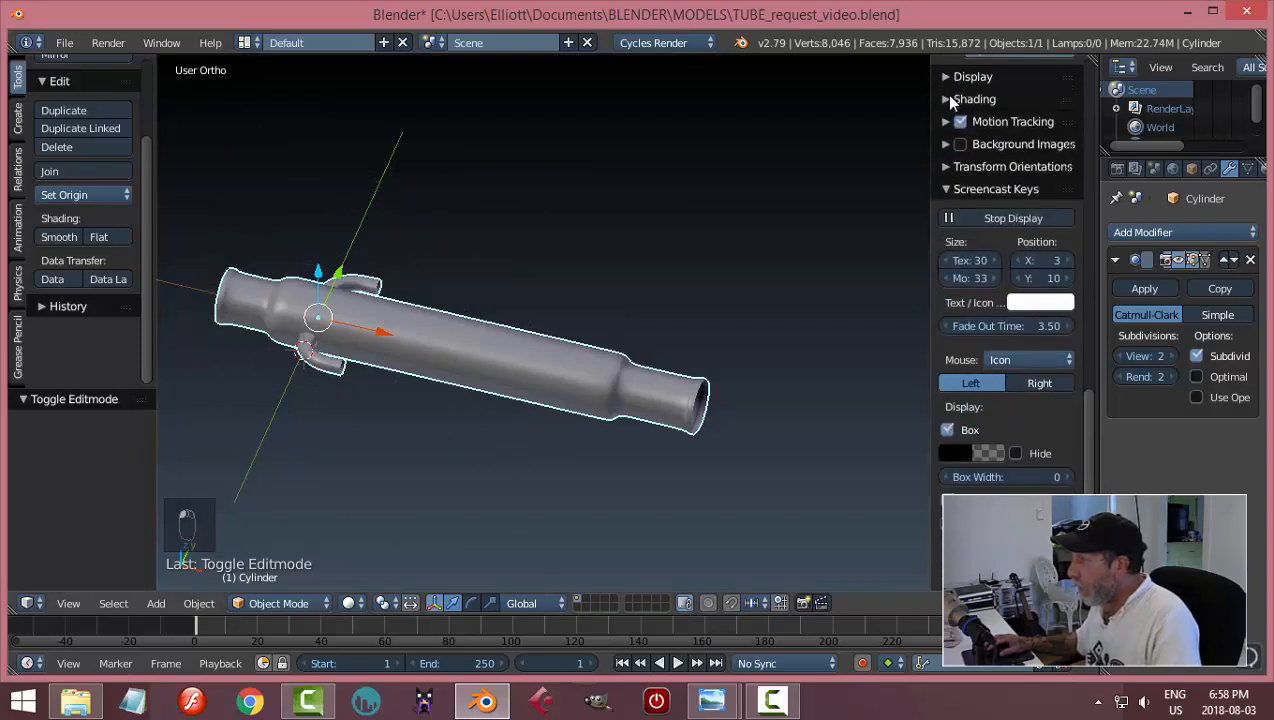
- Enable Ambient Occlusion in the viewport shading settings, close the view properties, and look over the tube
left_click(944, 98)
left_click(987, 212)
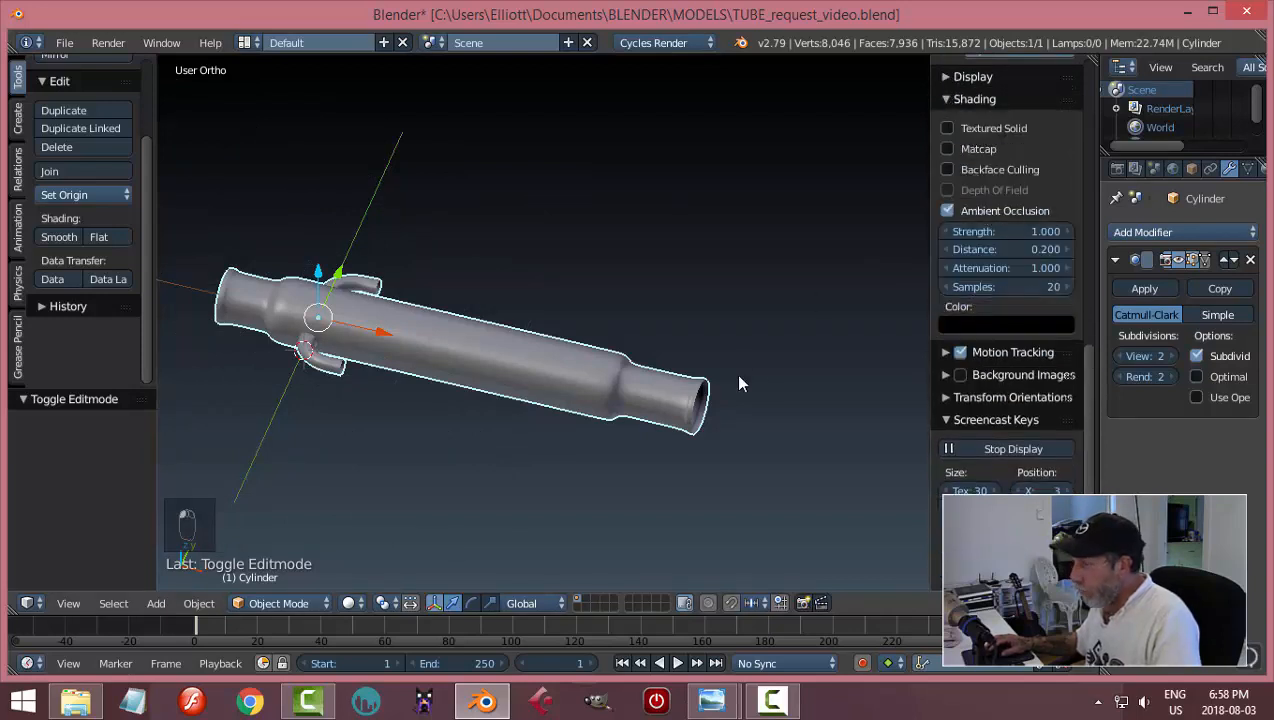
key("n")
middle_click_drag(722, 430, 628, 398)
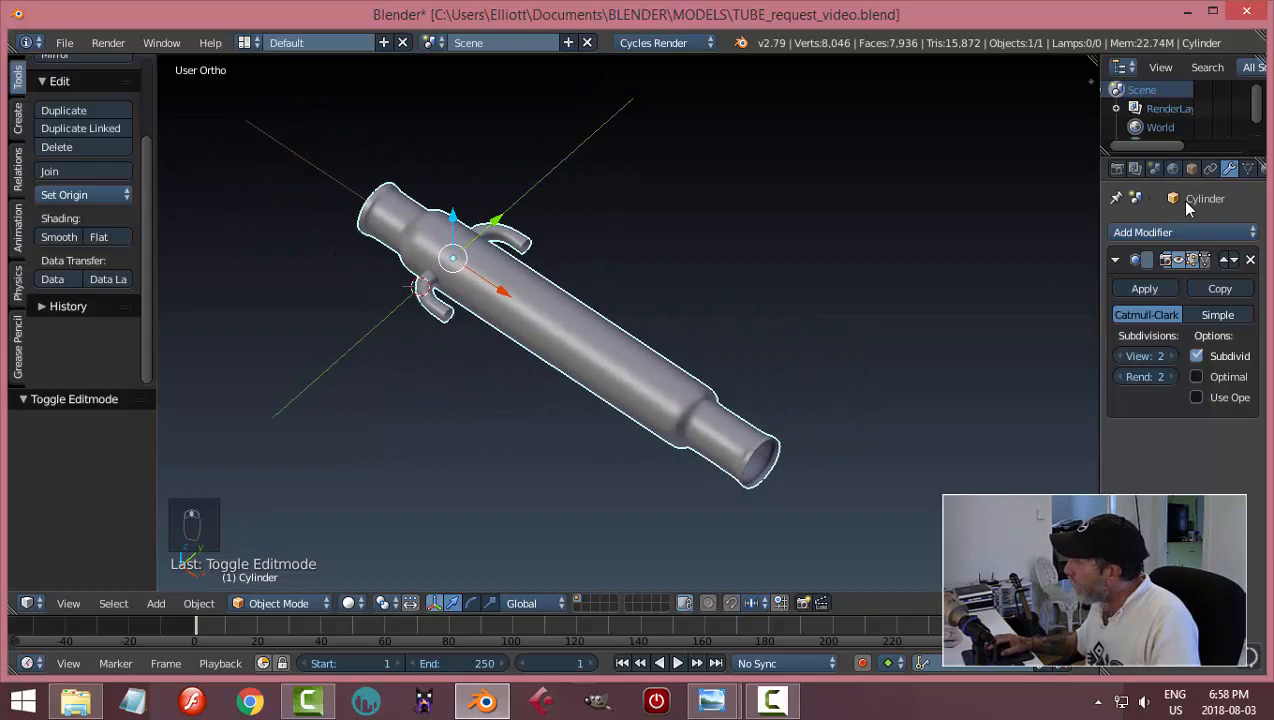
- Create a new material for the tube and set its surface shader to Glass BSDF
left_click(1228, 169)
left_click(1170, 292)
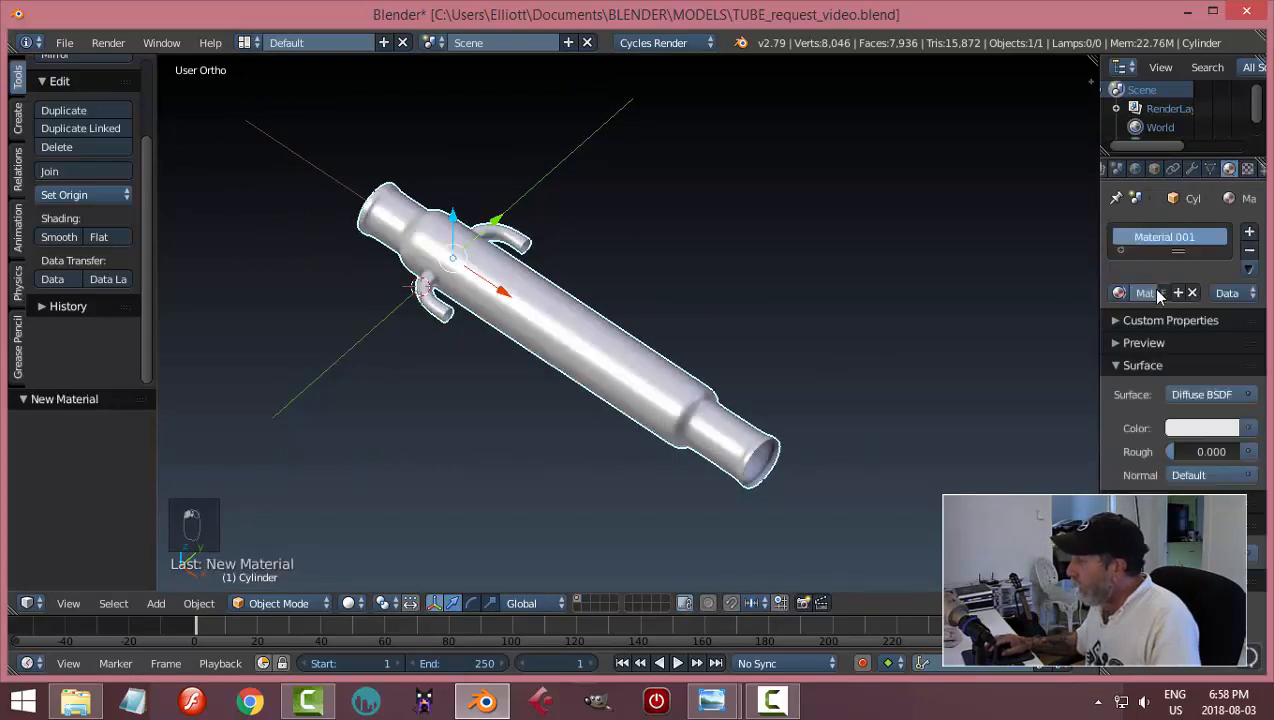
left_click(1185, 396)
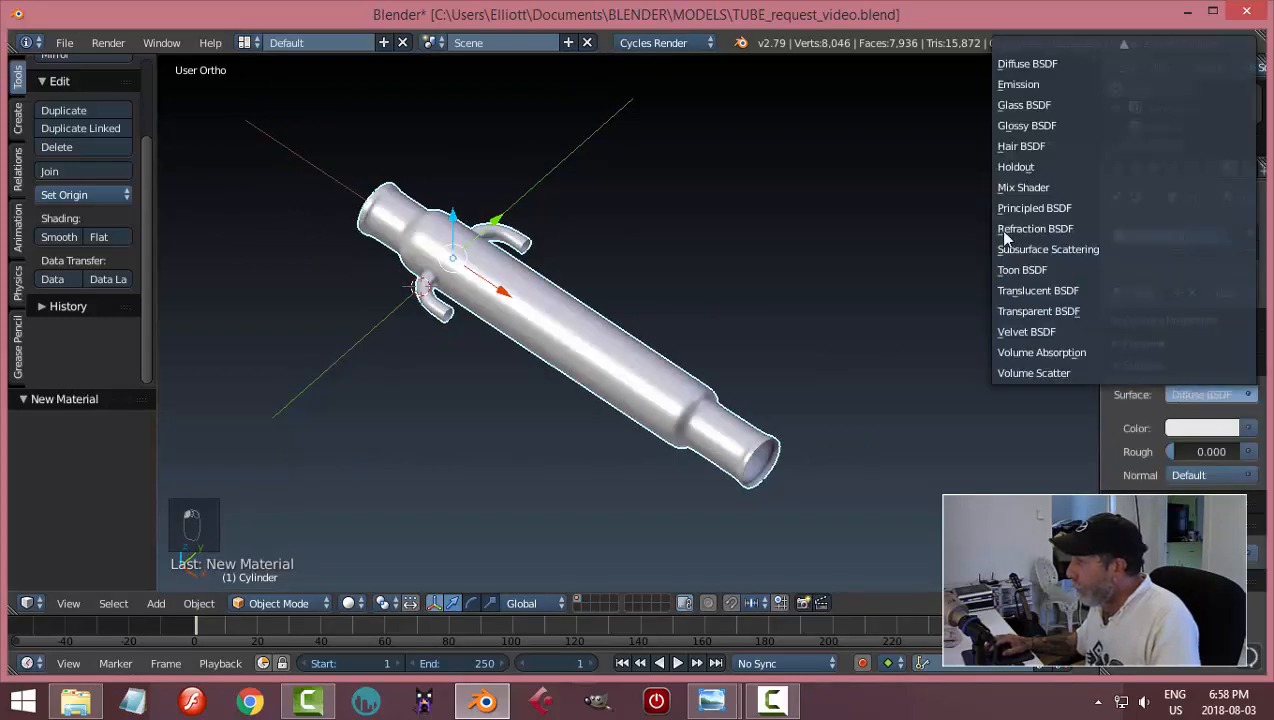
left_click(1040, 105)
- Save the file, preview the glass tube in rendered shading, and return to solid shading
mouse_move(755, 327)
middle_mouse_down()
mouse_move(807, 300)
mouse_move(758, 330)
mouse_move(720, 311)
mouse_move(703, 386)
mouse_move(665, 390)
mouse_move(929, 341)
mouse_move(824, 364)
middle_mouse_up()
scroll(758, 323, "down", 1)
key("ctrl+s")
key("shift+z")
key("shift+z")
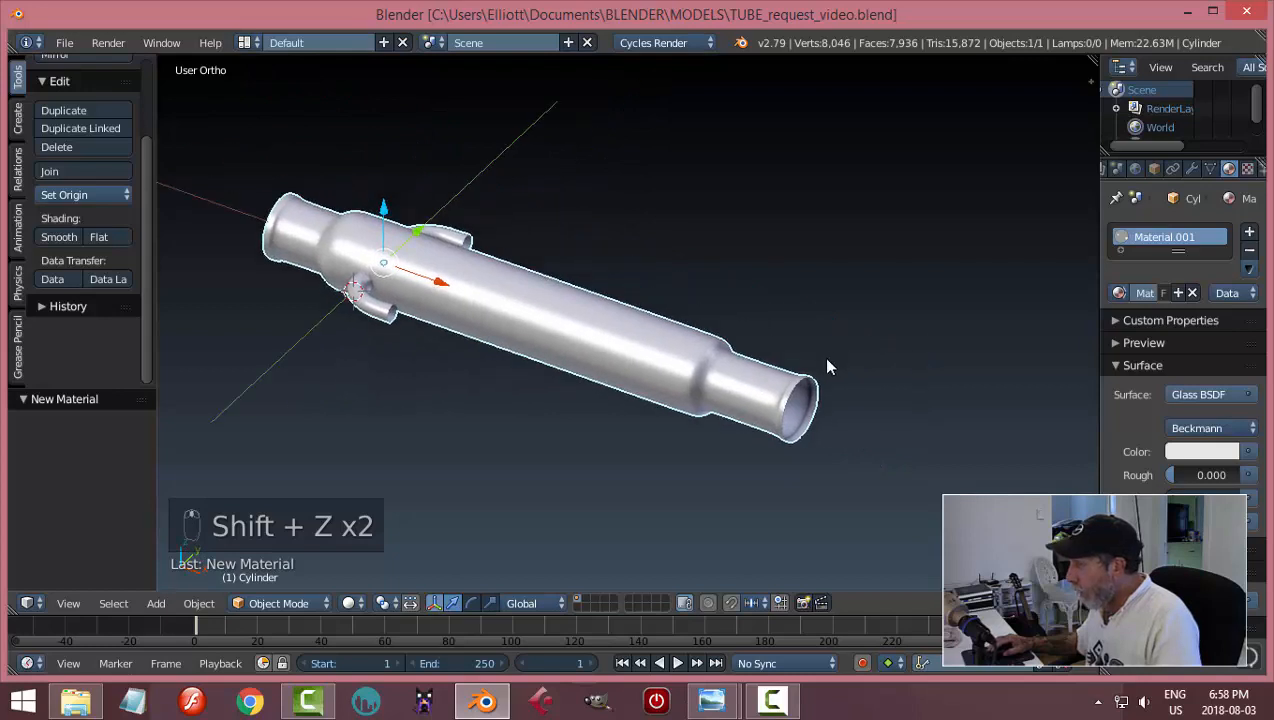
- Collapse the subdivision modifier's settings and add a Solidify modifier with a thickness of 0.126 to the tube
left_click(1191, 169)
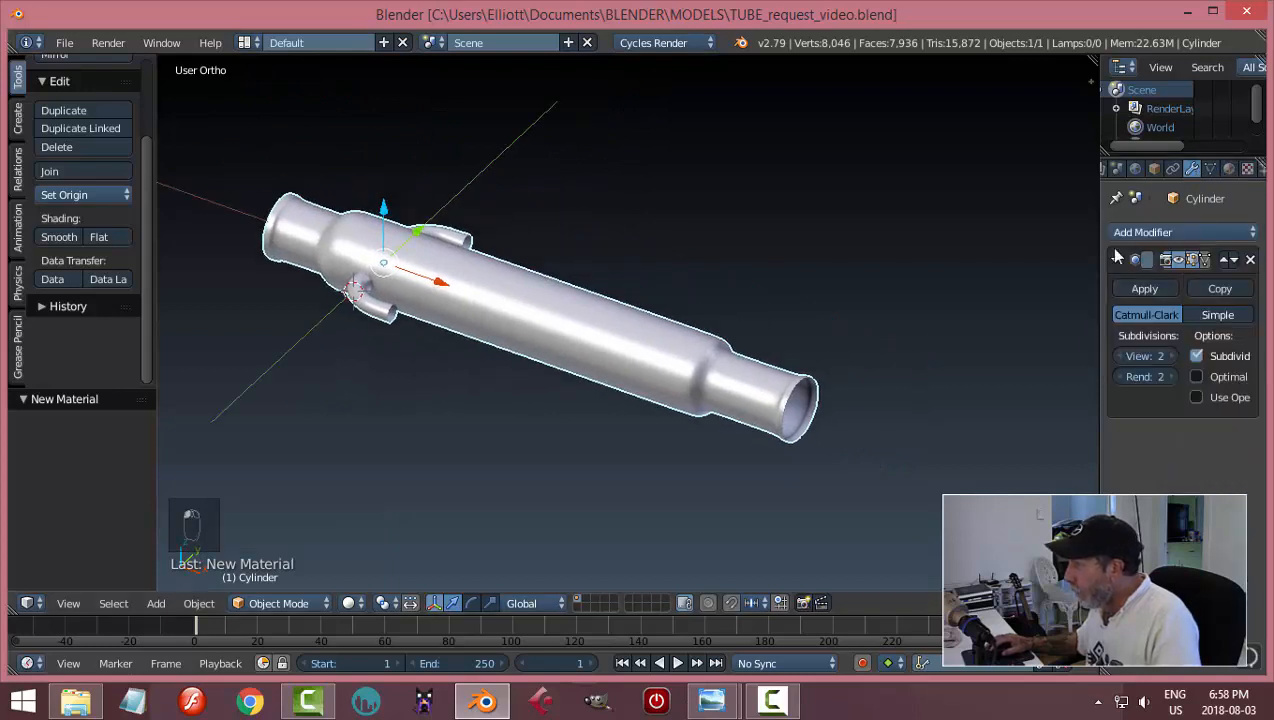
left_click(1117, 260)
middle_click_drag(1005, 335, 936, 313)
left_click(1180, 232)
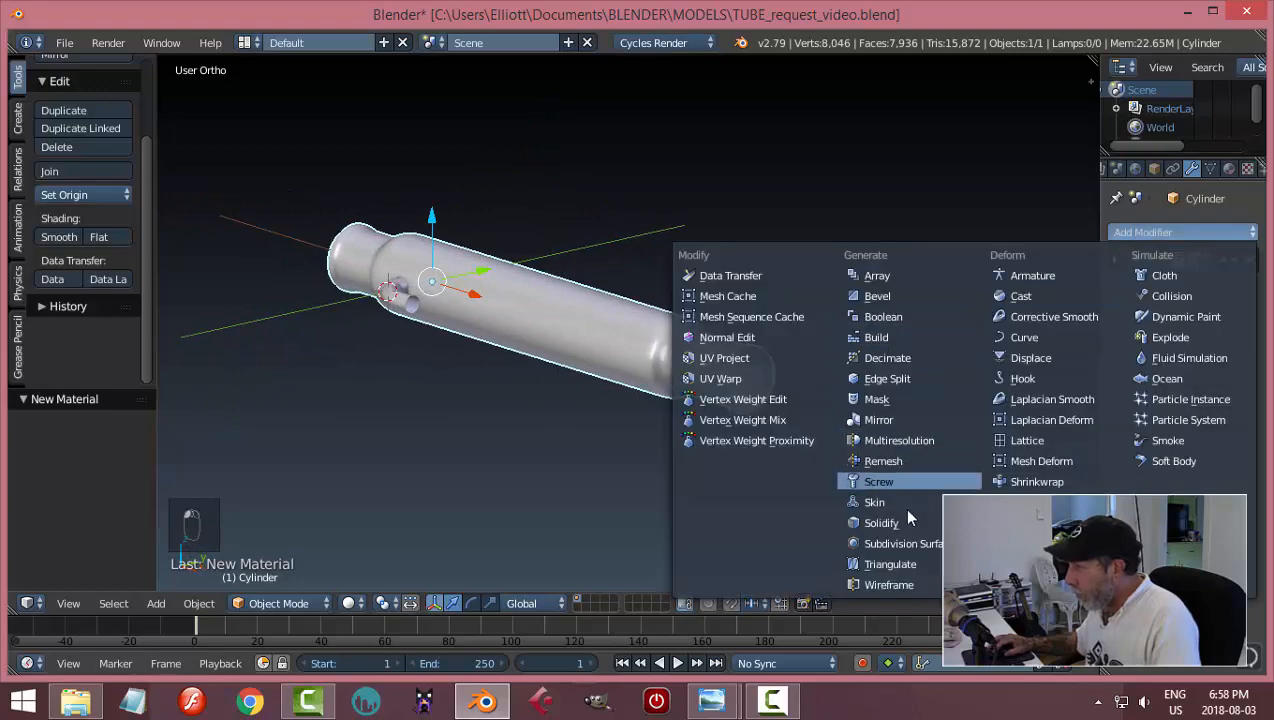
left_click(881, 522)
middle_click_drag(828, 473, 860, 410)
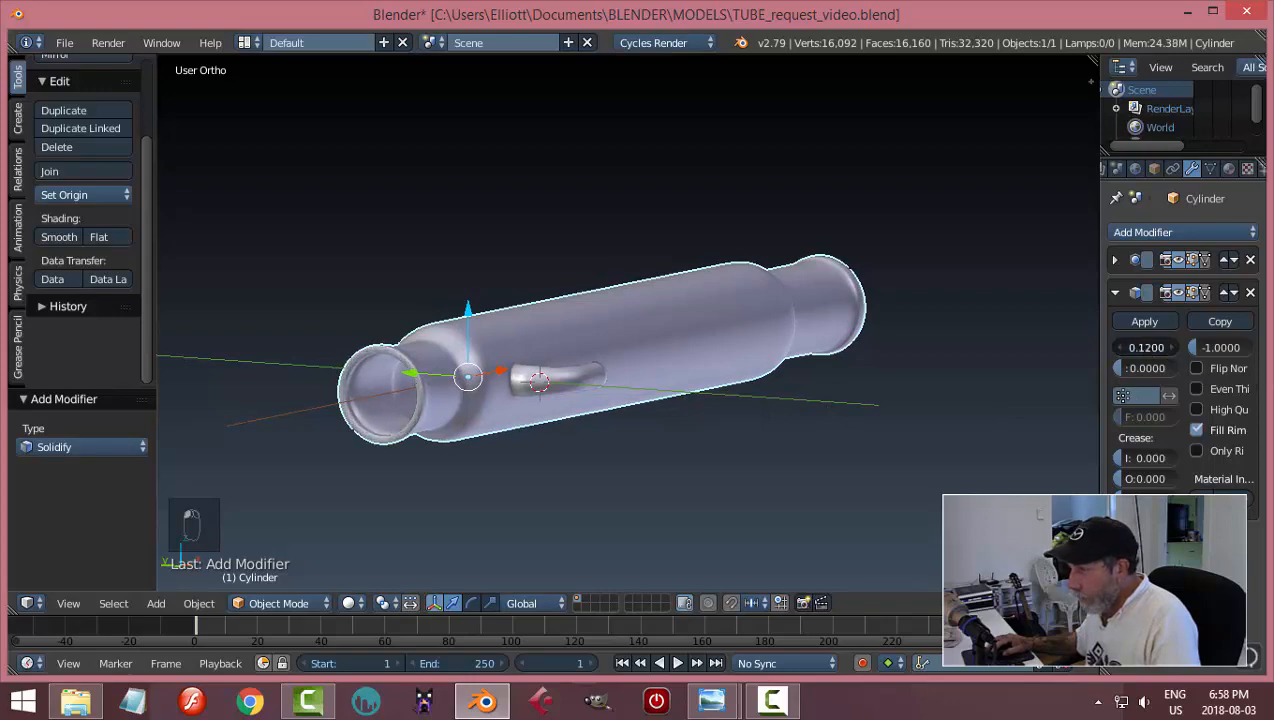
- Inspect the thickened walls at both rimmed ends and at the bent side tubes
scroll(482, 482, "up", 4)
middle_click_drag(482, 480, 628, 390)
scroll(459, 448, "down", 2)
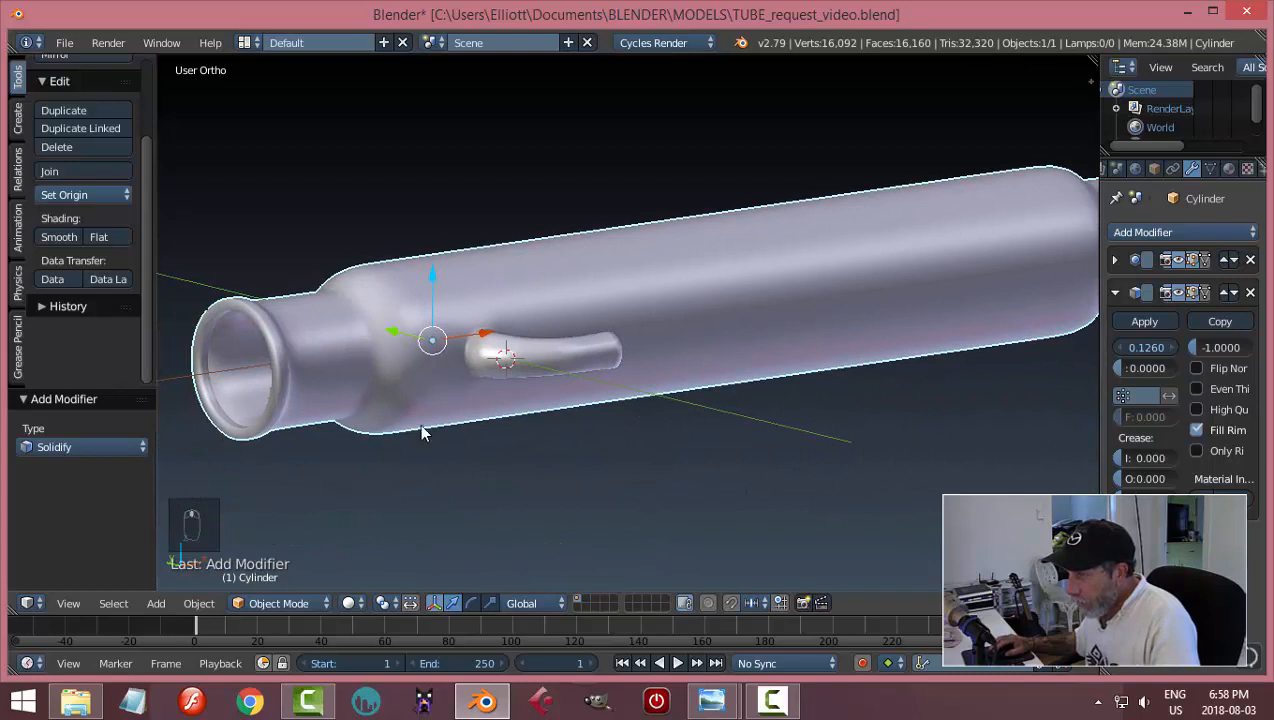
middle_click_drag(410, 434, 392, 425)
middle_click_drag(567, 408, 373, 407)
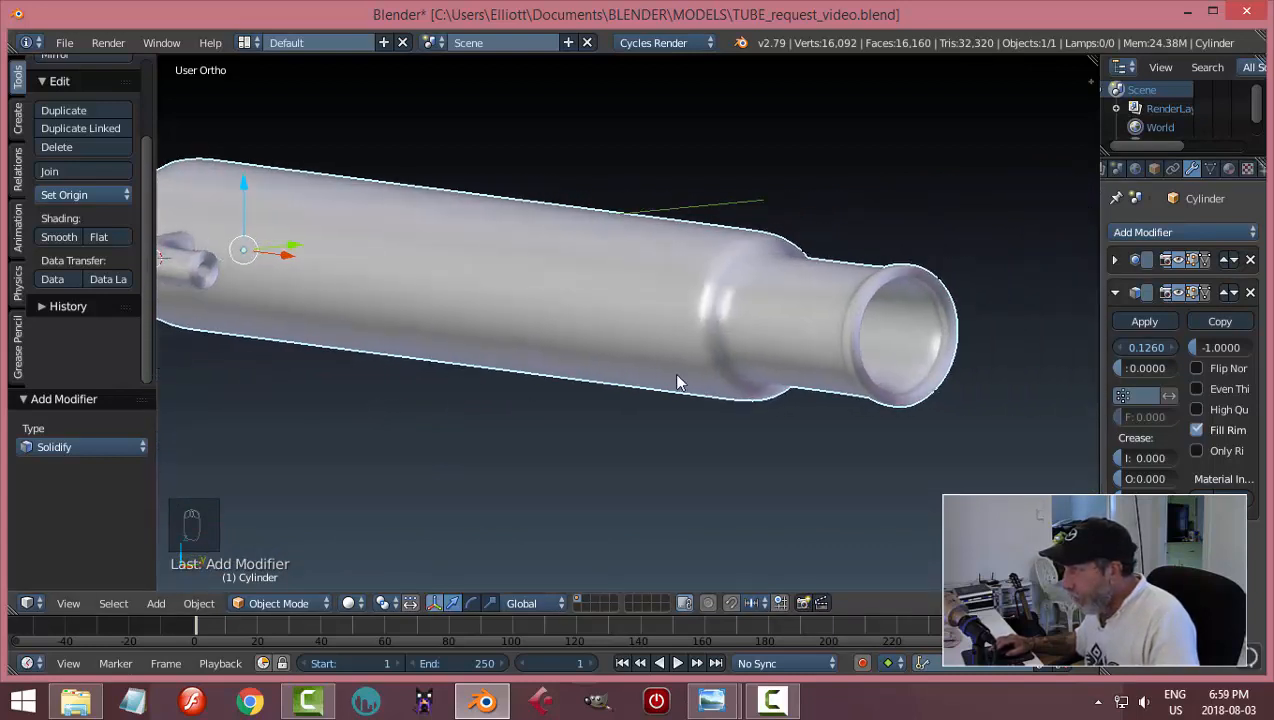
middle_click_drag(677, 383, 641, 364)
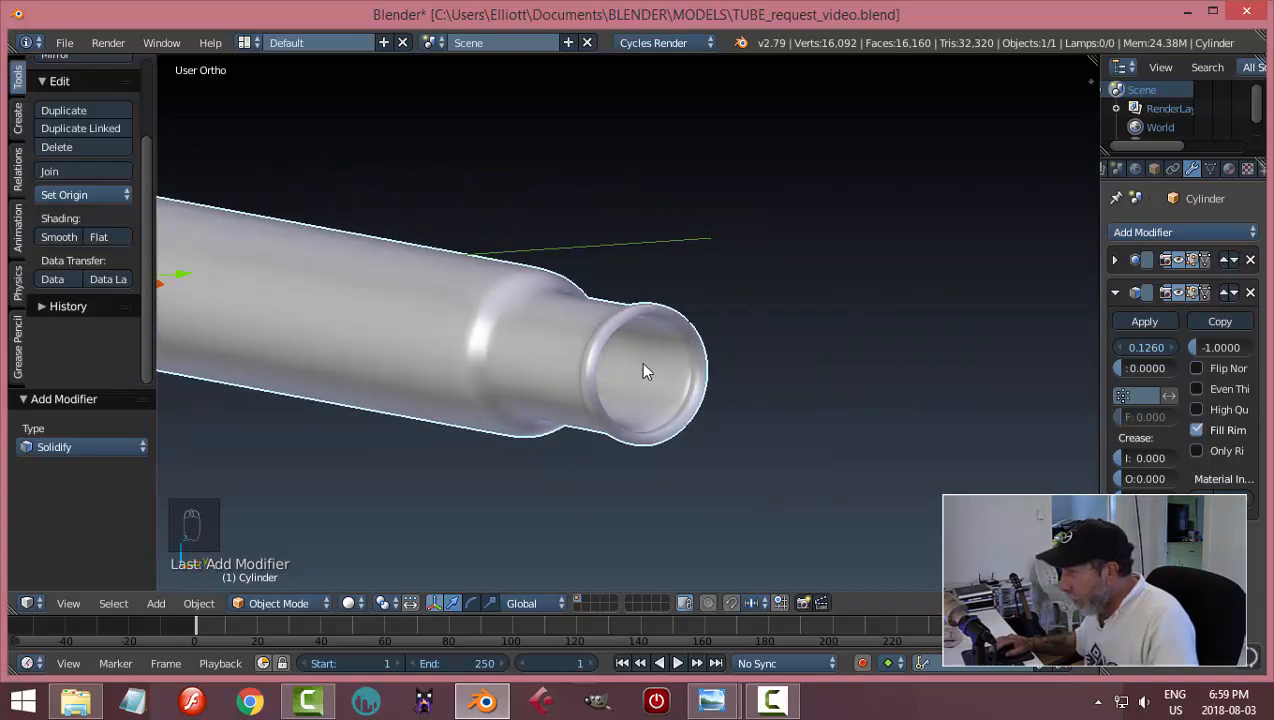
- Enter Edit Mode and examine the solidified wall against the mesh cage at the rimmed ends
key("Tab")
left_click(849, 399)
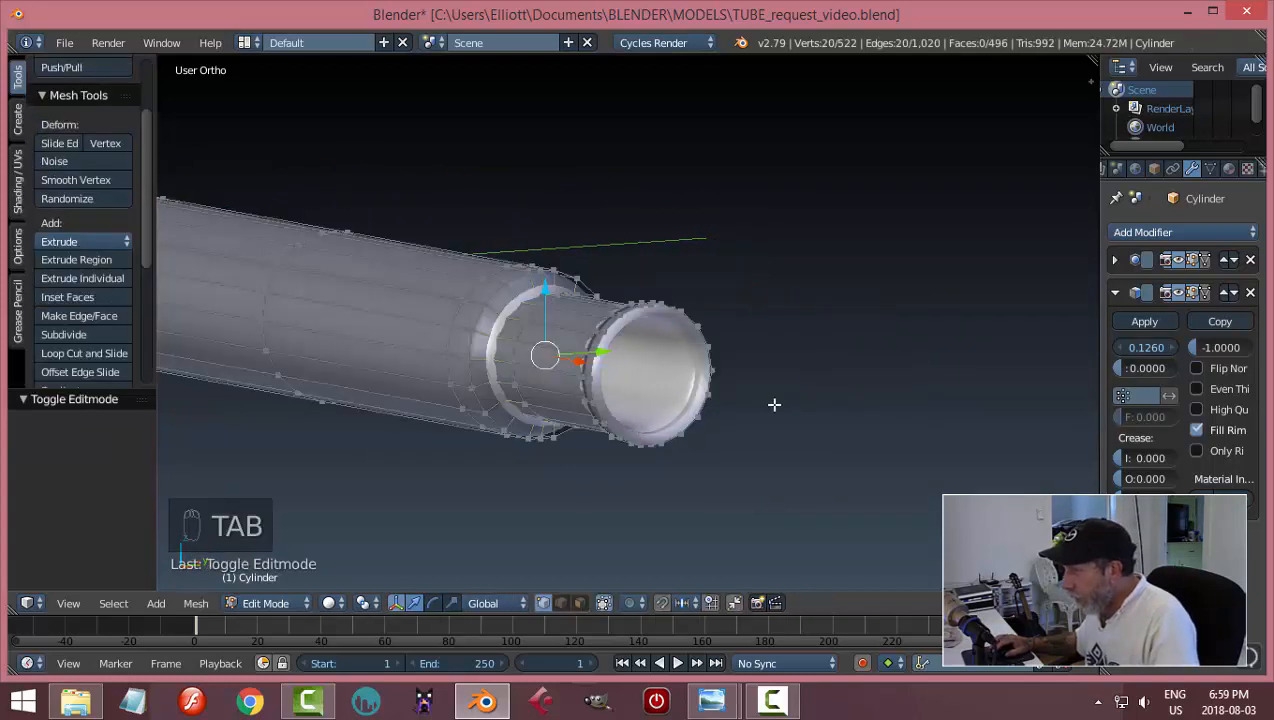
middle_click_drag(773, 400, 770, 374)
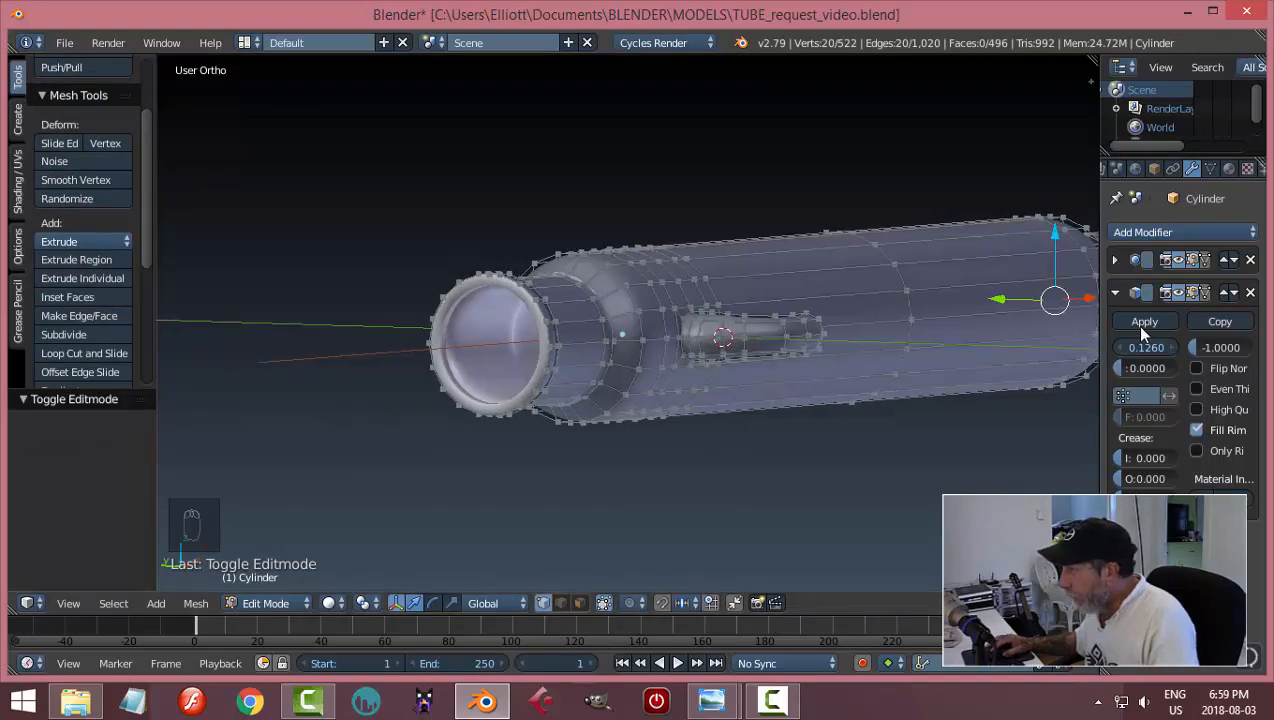
- Return to Object Mode and apply the Solidify modifier on the tube
key("Tab")
left_click(640, 401)
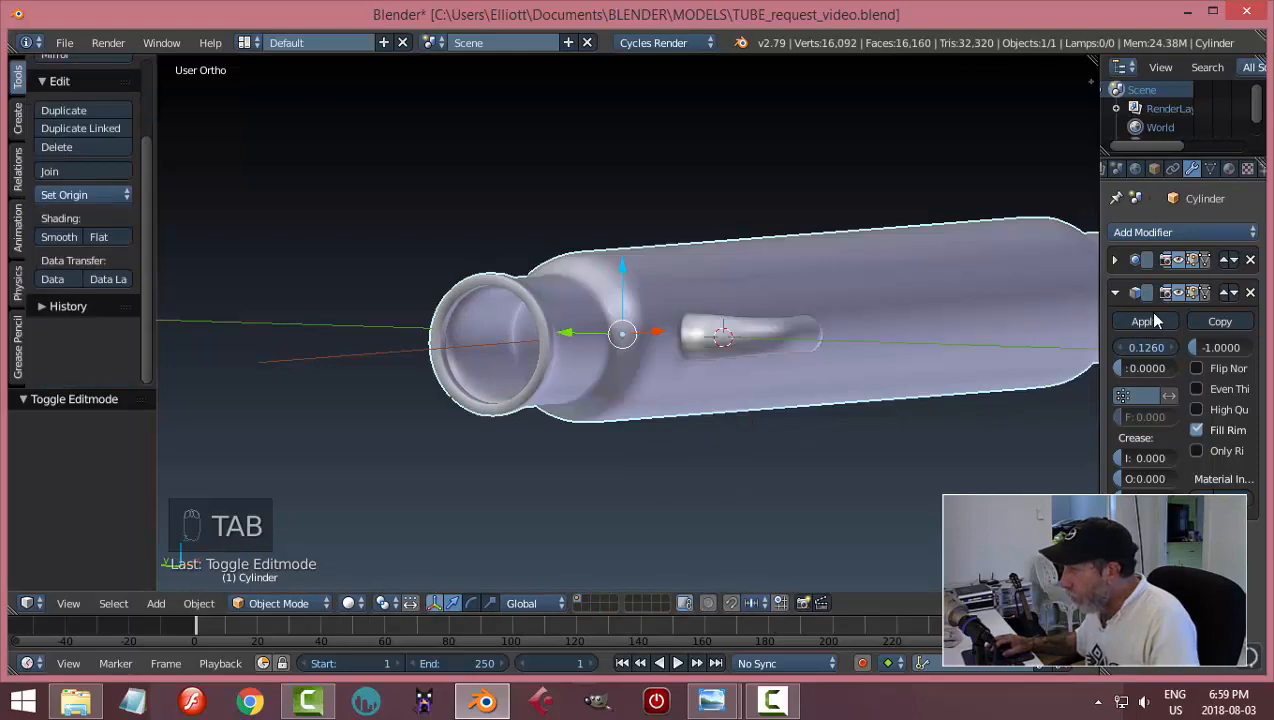
left_click(1147, 321)
- Add an edge loop around the outer rim at the tube end farthest from the side nozzles, then return to Object Mode
middle_click_drag(609, 407, 361, 418)
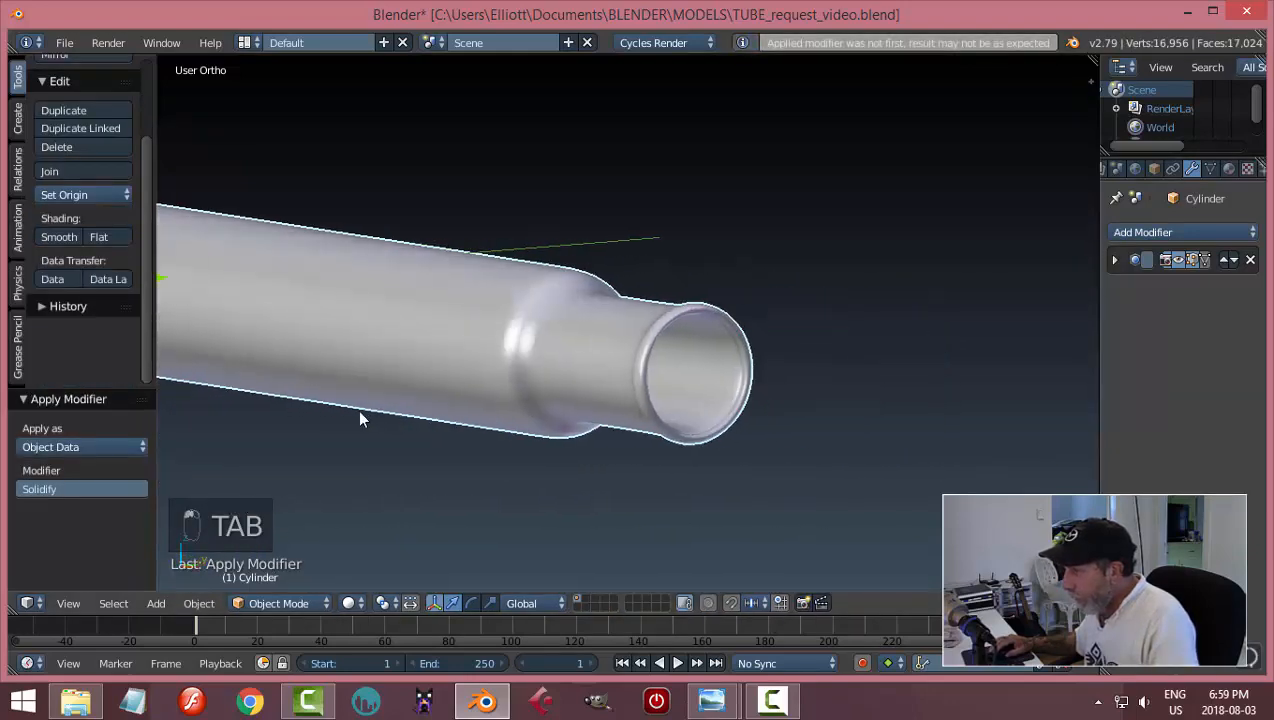
key("Tab")
left_click(767, 412)
middle_click_drag(654, 427, 474, 284)
middle_click_drag(629, 335, 474, 284, "shift")
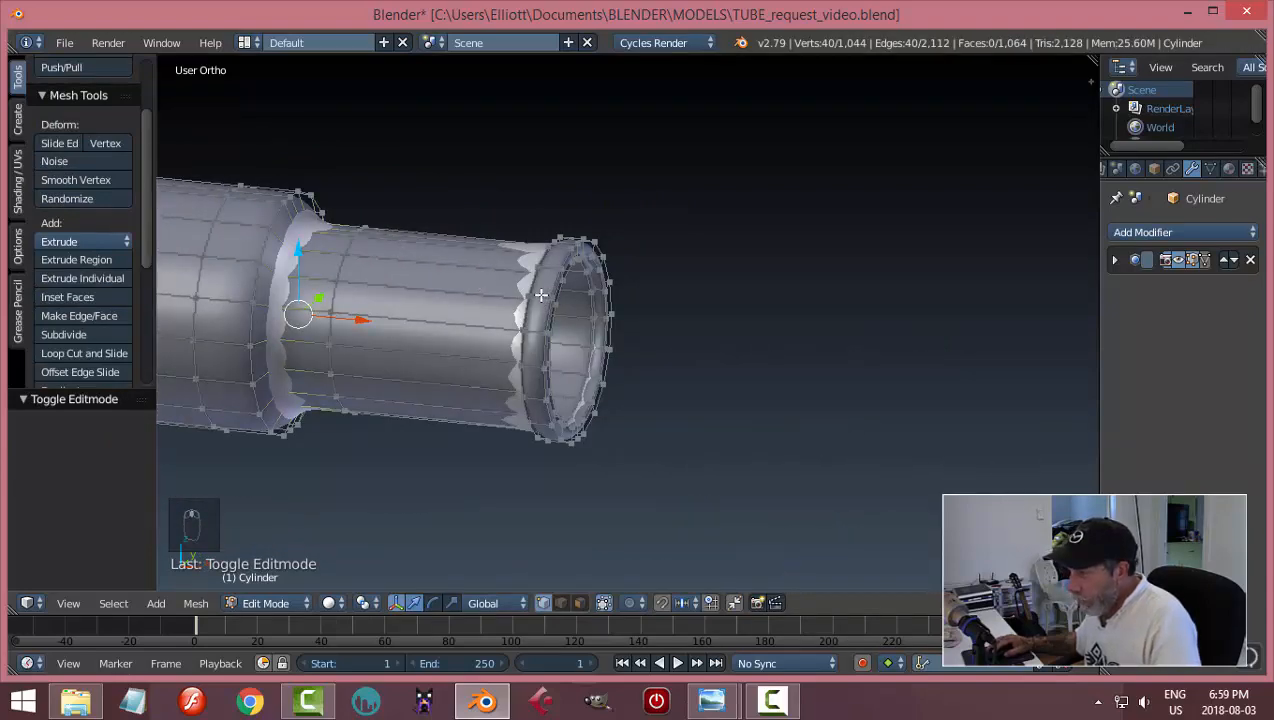
key("ctrl+r")
left_click(540, 295)
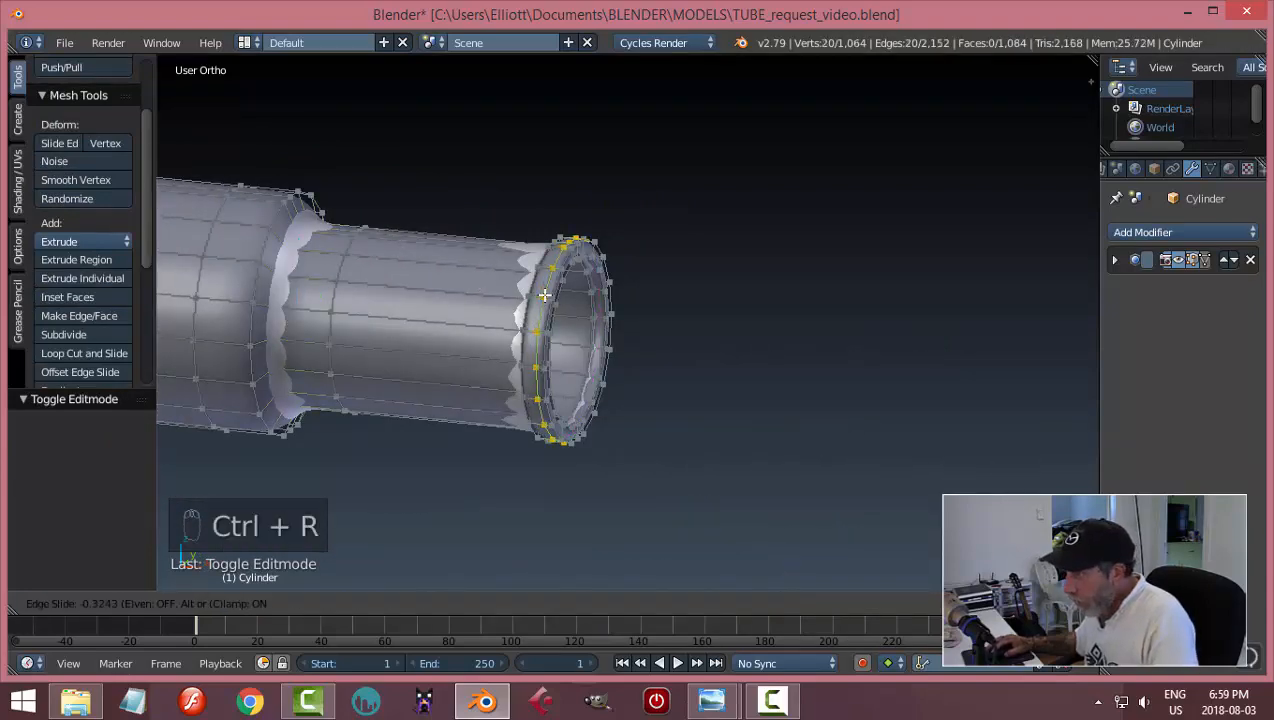
left_click(547, 297)
key("Tab")
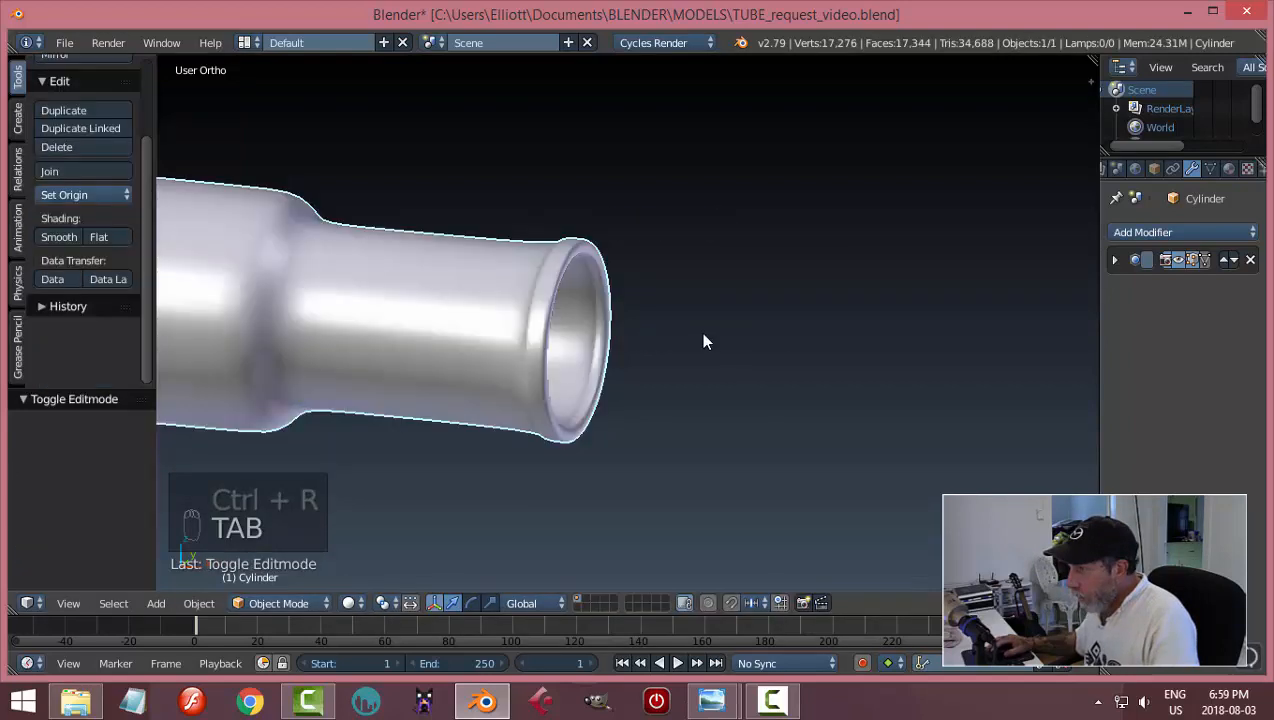
middle_click_drag(630, 347, 727, 346)
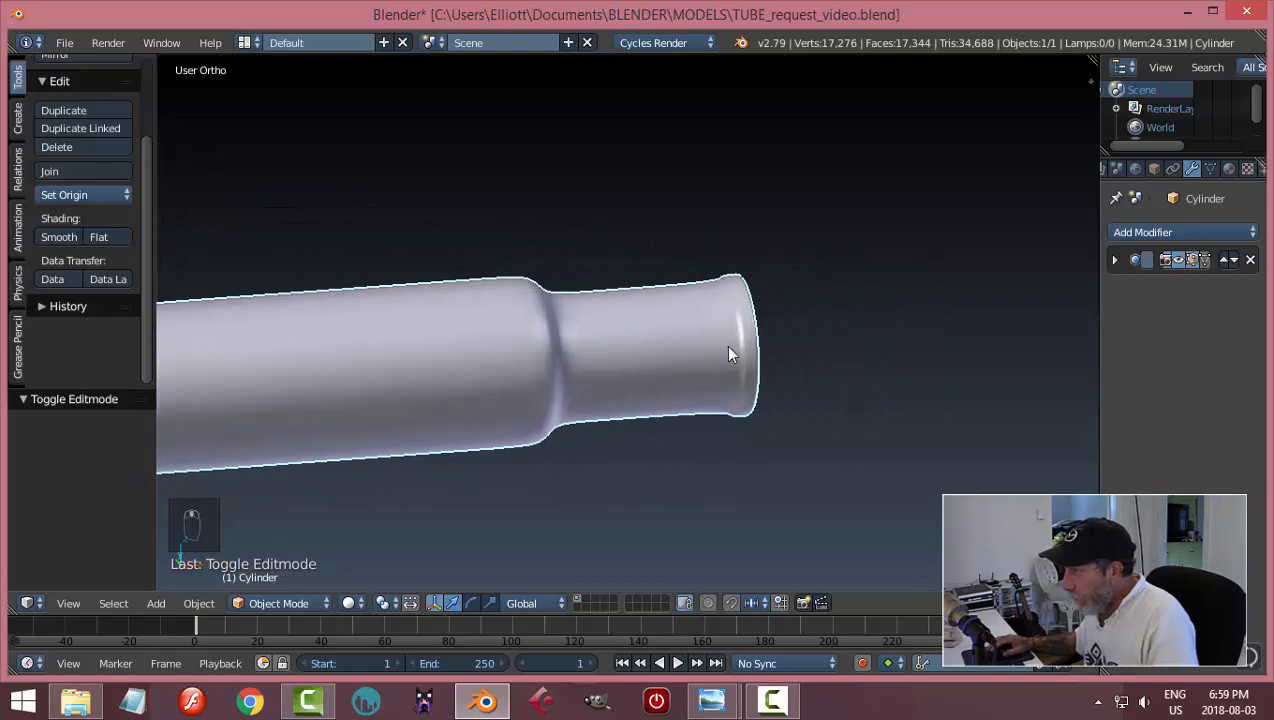
- Add an edge loop around the neck just behind that rim to tighten the transition, and return to Object Mode
key("Tab")
left_click(872, 347)
middle_click_drag(872, 347, 704, 383)
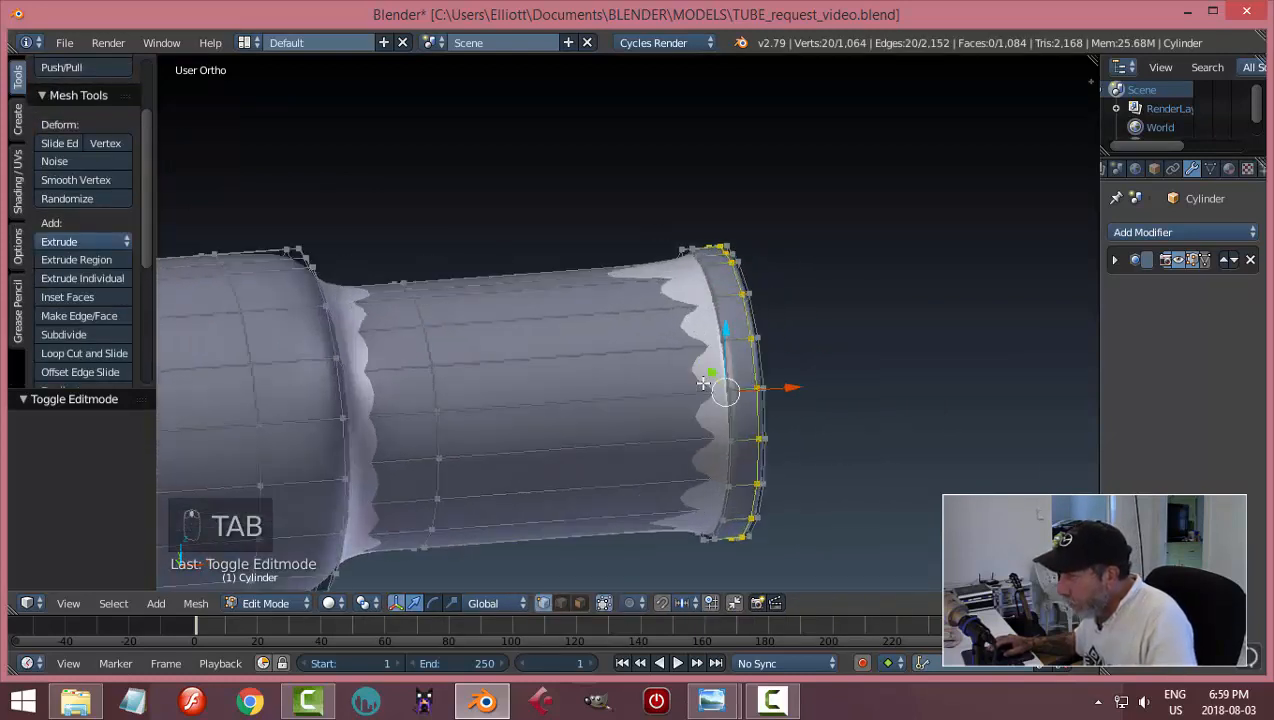
key("a")
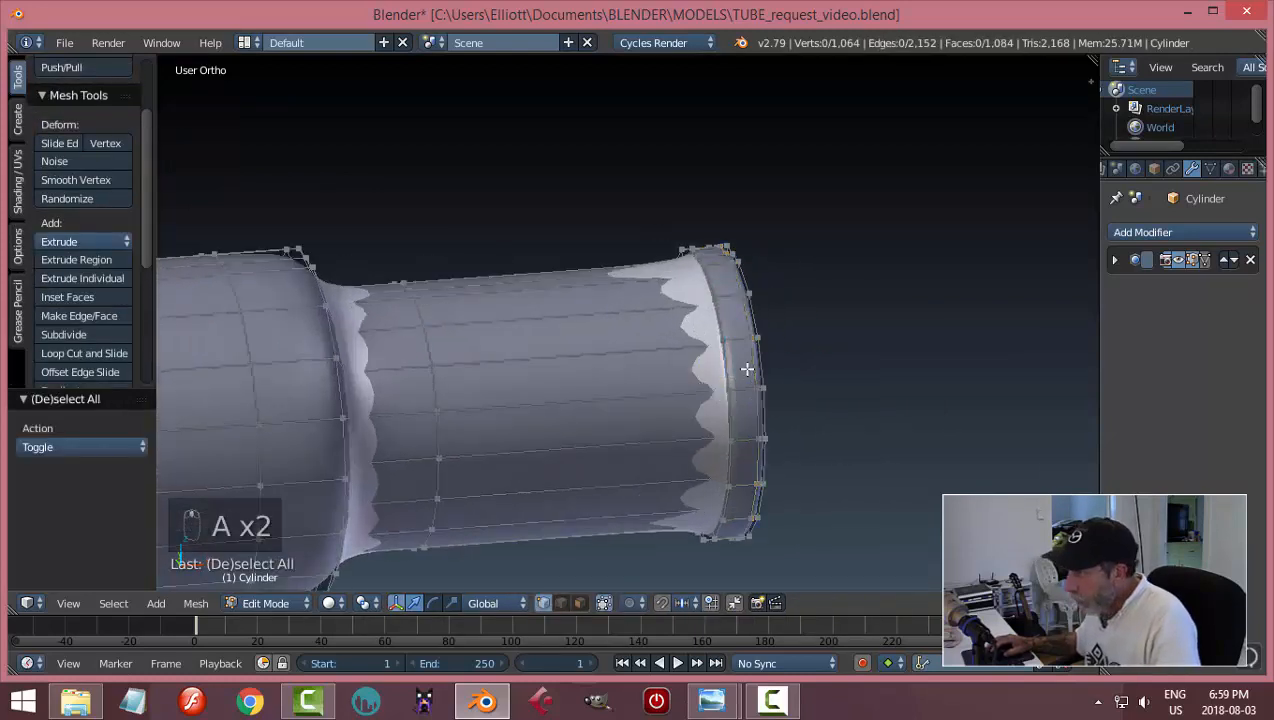
key("ctrl+r")
left_click(657, 331)
left_click(745, 368)
key("Tab")
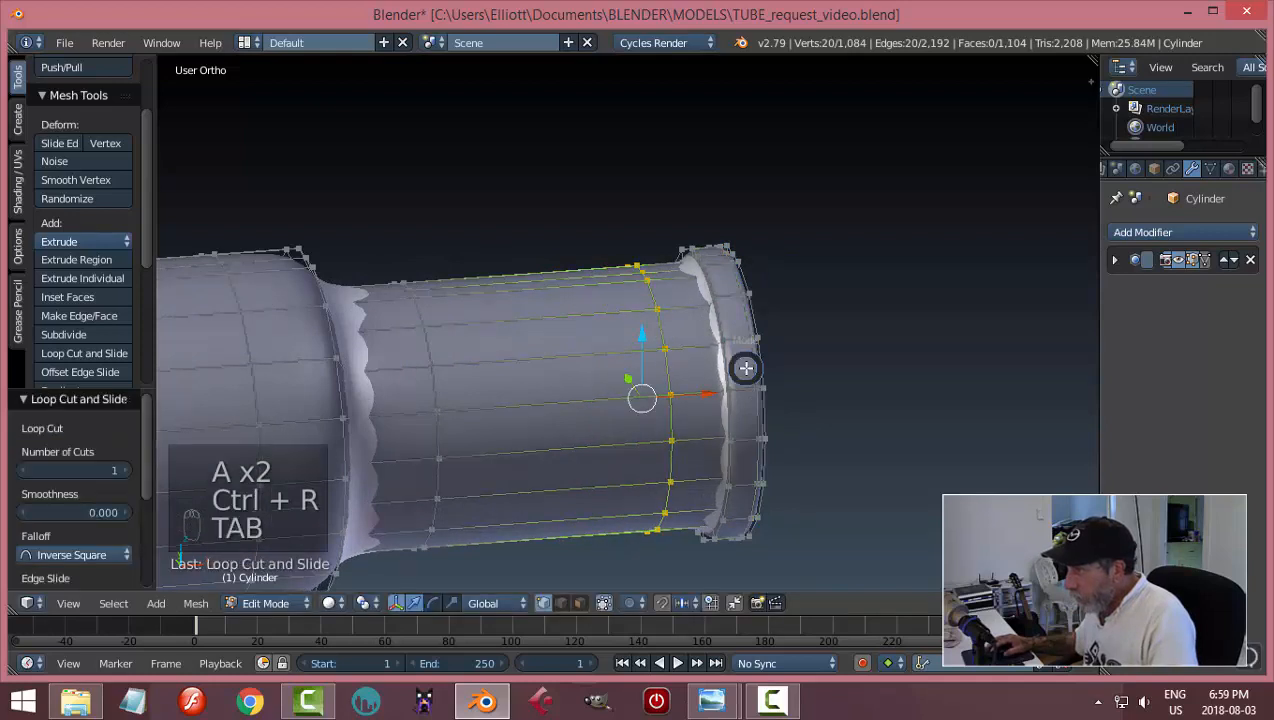
left_click(599, 368)
- Add an edge loop around the rim at the tube's opposite end, near the side nozzles
scroll(687, 389, "down", 3)
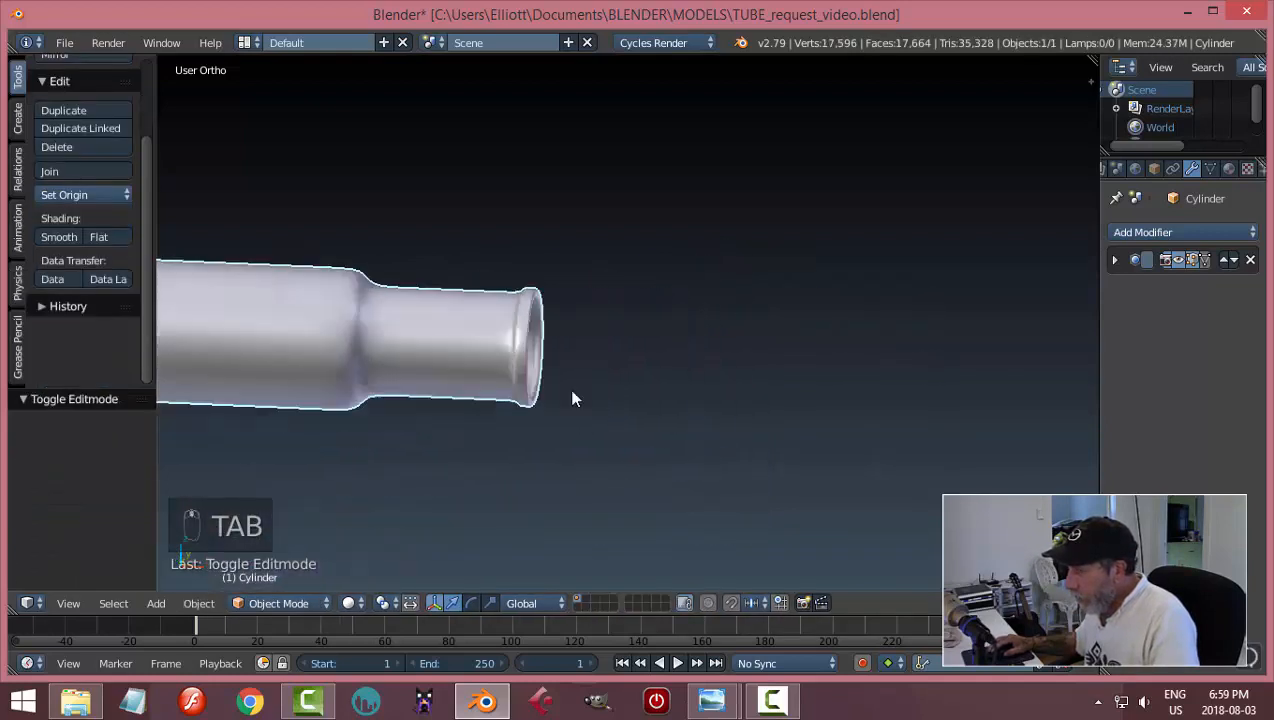
middle_click_drag(573, 398, 588, 370)
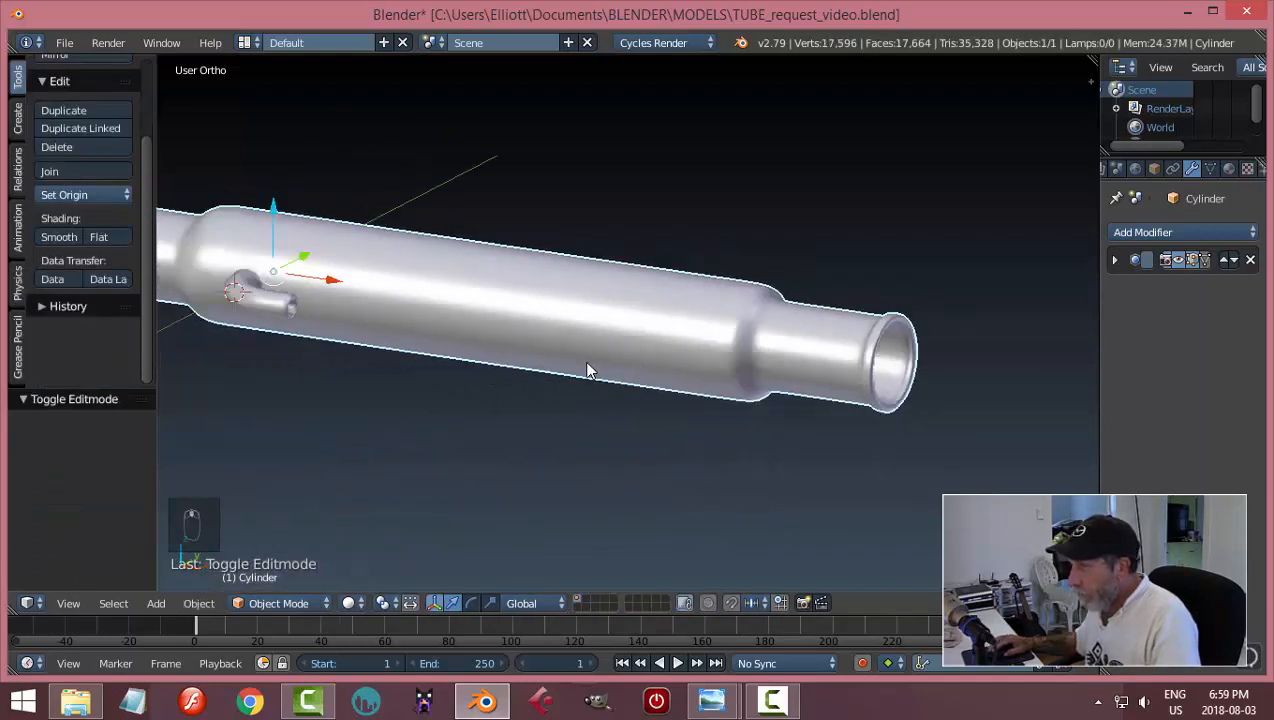
scroll(588, 368, "down", 1)
middle_click_drag(495, 352, 773, 390, "shift")
scroll(669, 392, "up", 4)
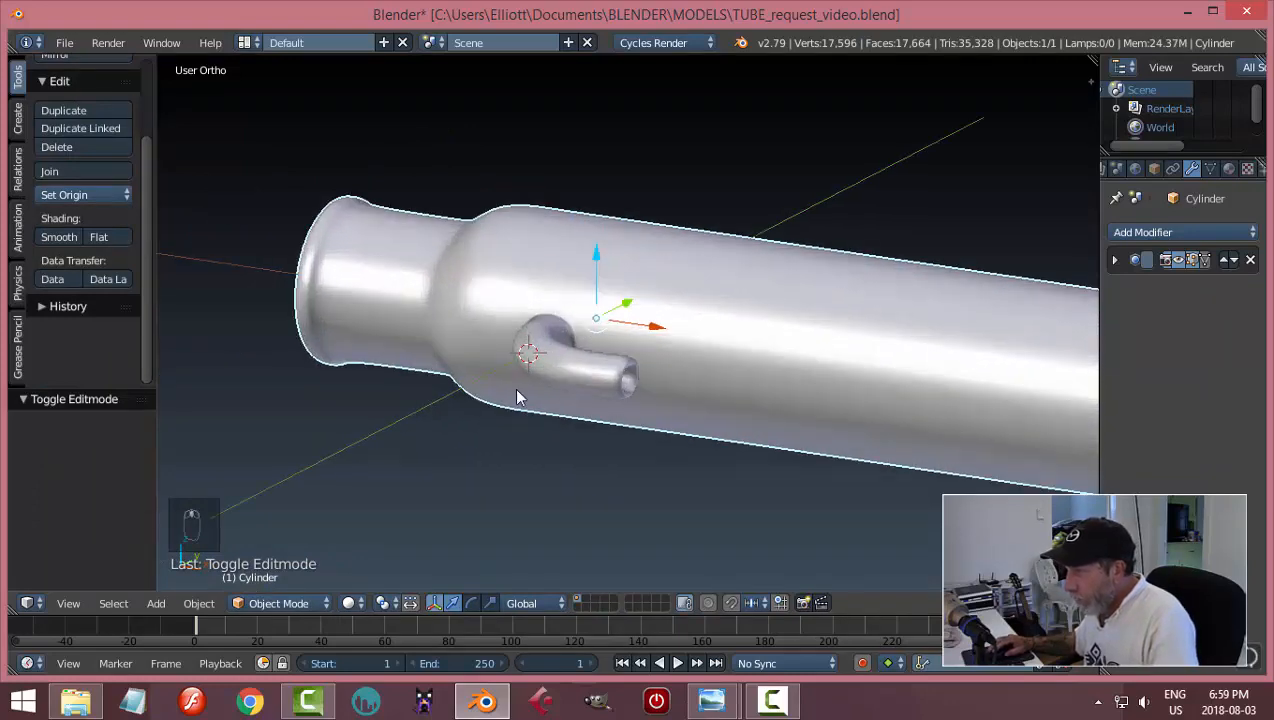
middle_click_drag(518, 397, 620, 375)
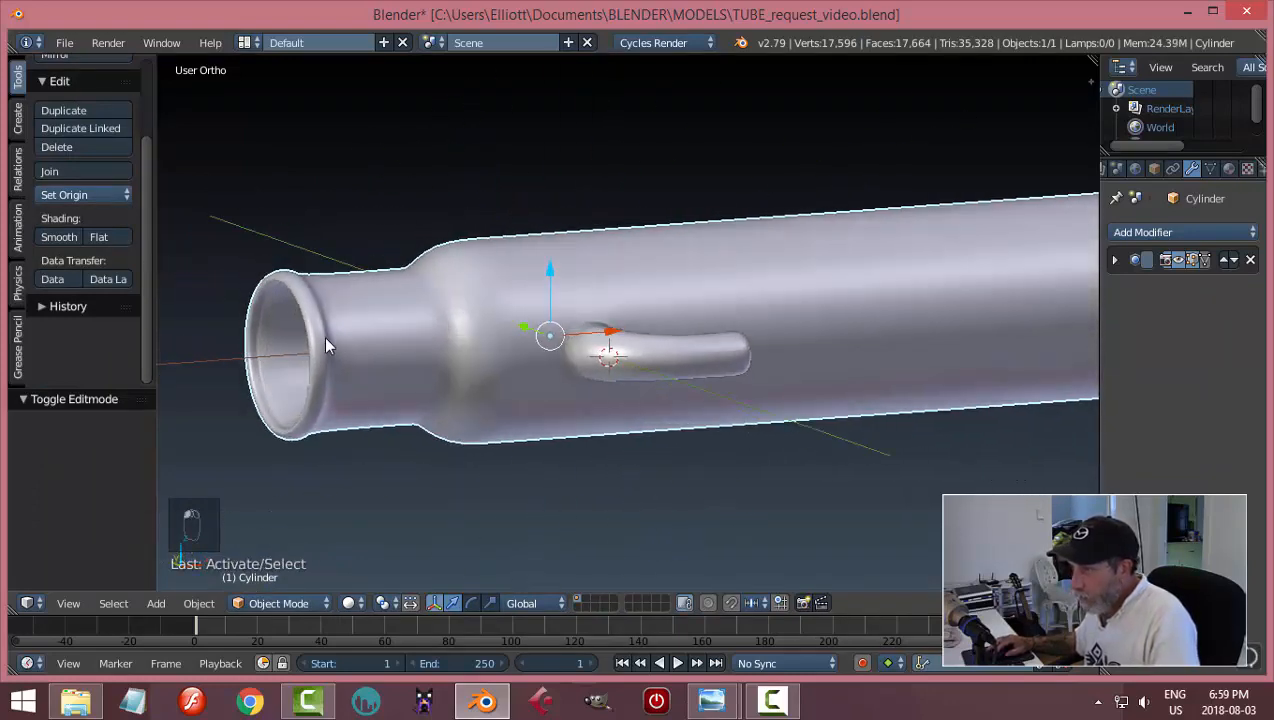
key("Tab")
left_click(443, 338)
middle_click_drag(344, 358, 455, 353, "shift")
scroll(453, 352, "up", 3)
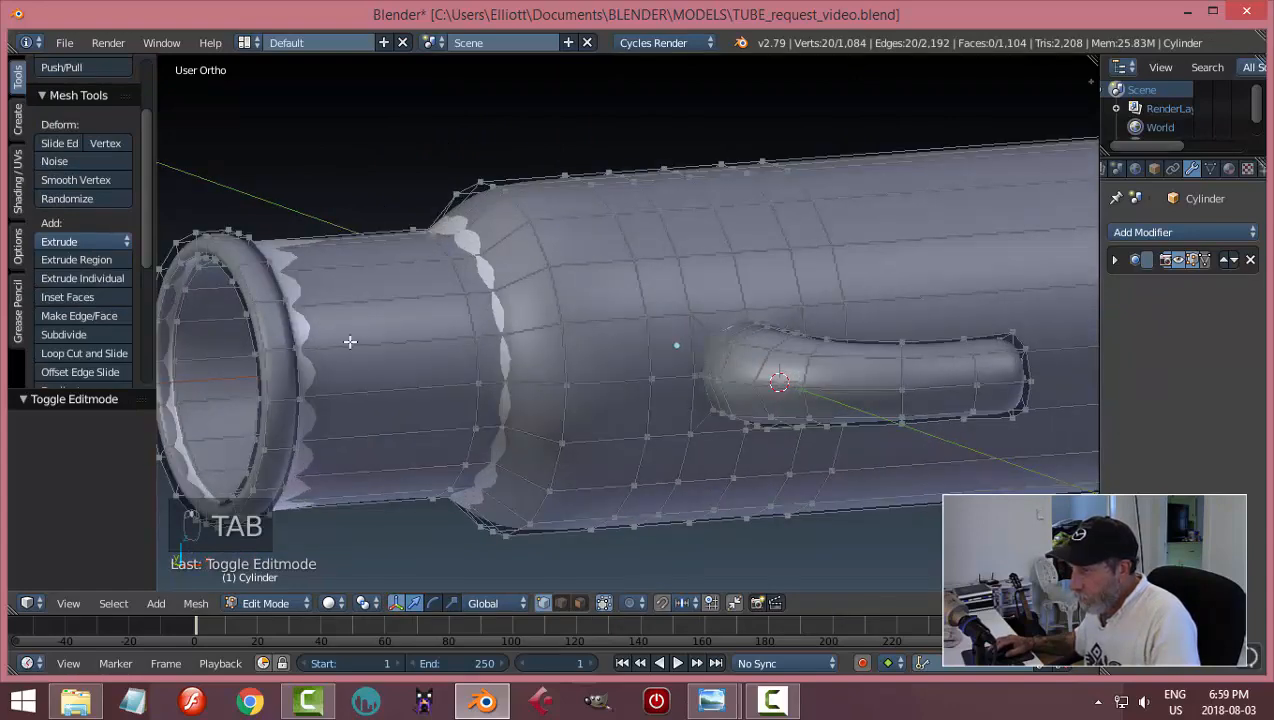
key("ctrl+r")
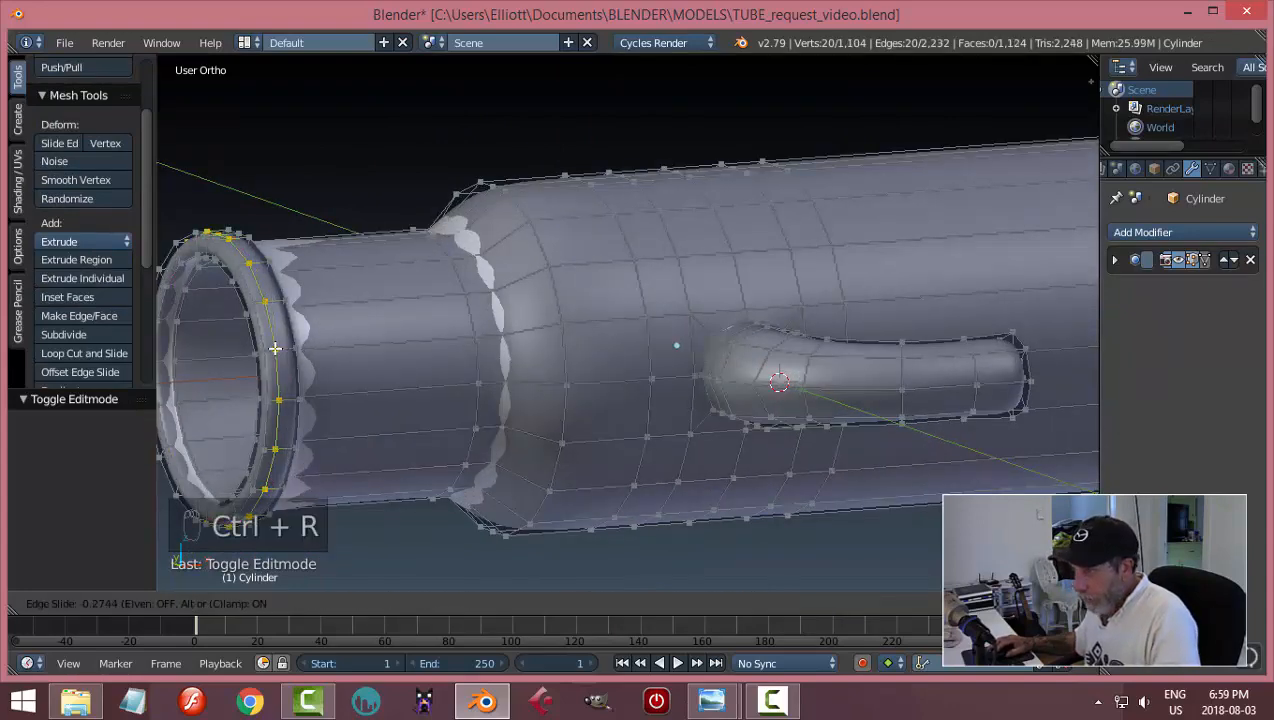
left_click(272, 348)
- Add an edge loop around the neck beside the rim at the nozzle end, and return to Object Mode
key("ctrl+r")
left_click(364, 343)
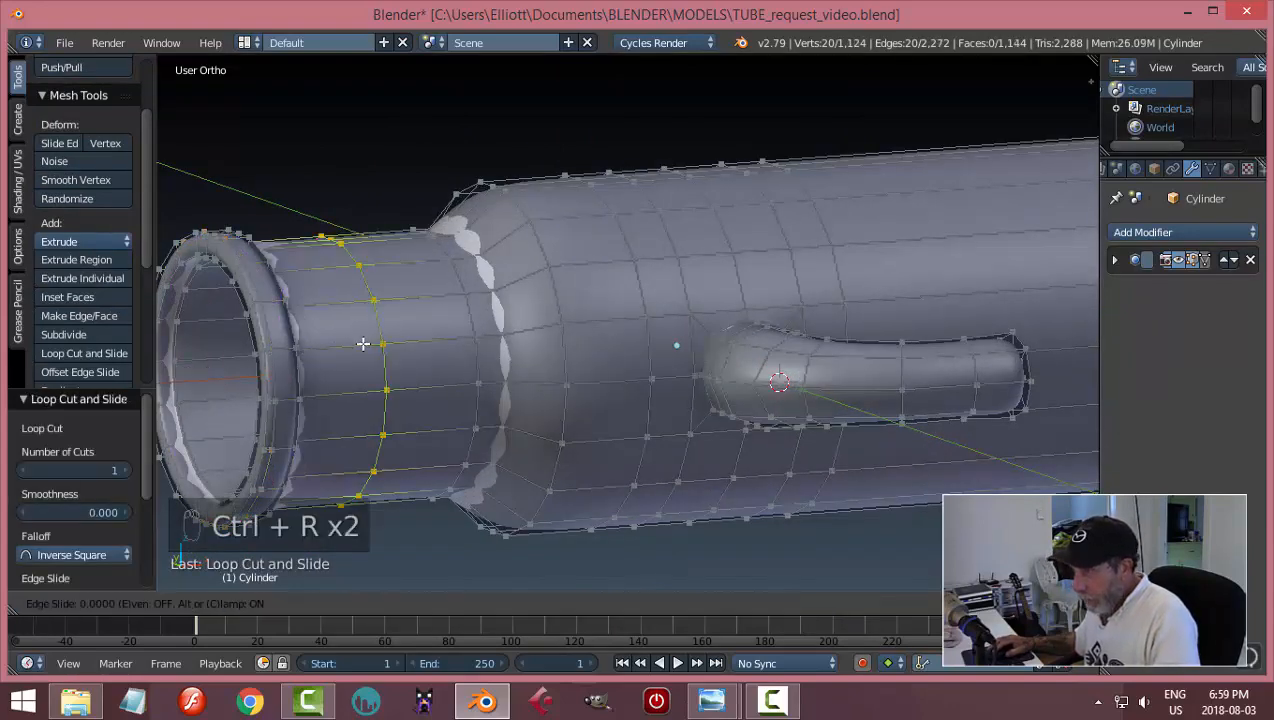
left_click(333, 341)
key("Tab")
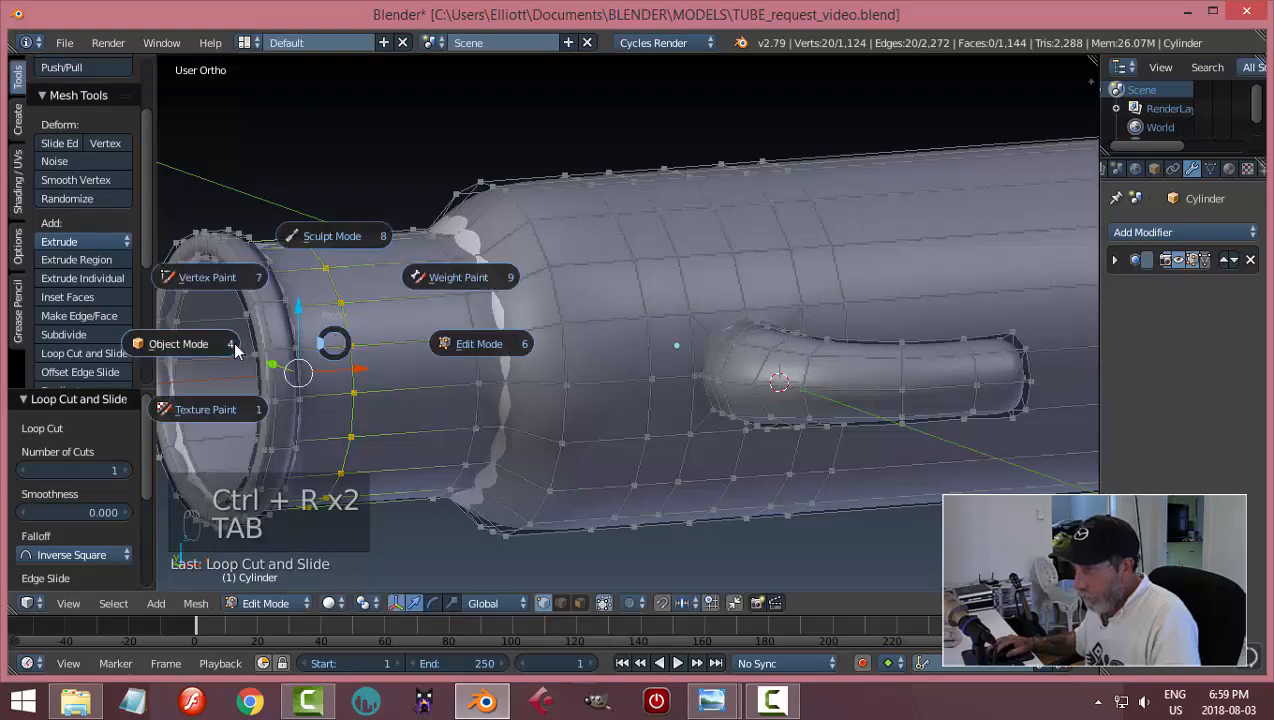
left_click(318, 345)
- Examine the smoothed neck, shoulder and side nozzle at this end of the tube
scroll(580, 384, "down", 4)
middle_click_drag(578, 384, 500, 405)
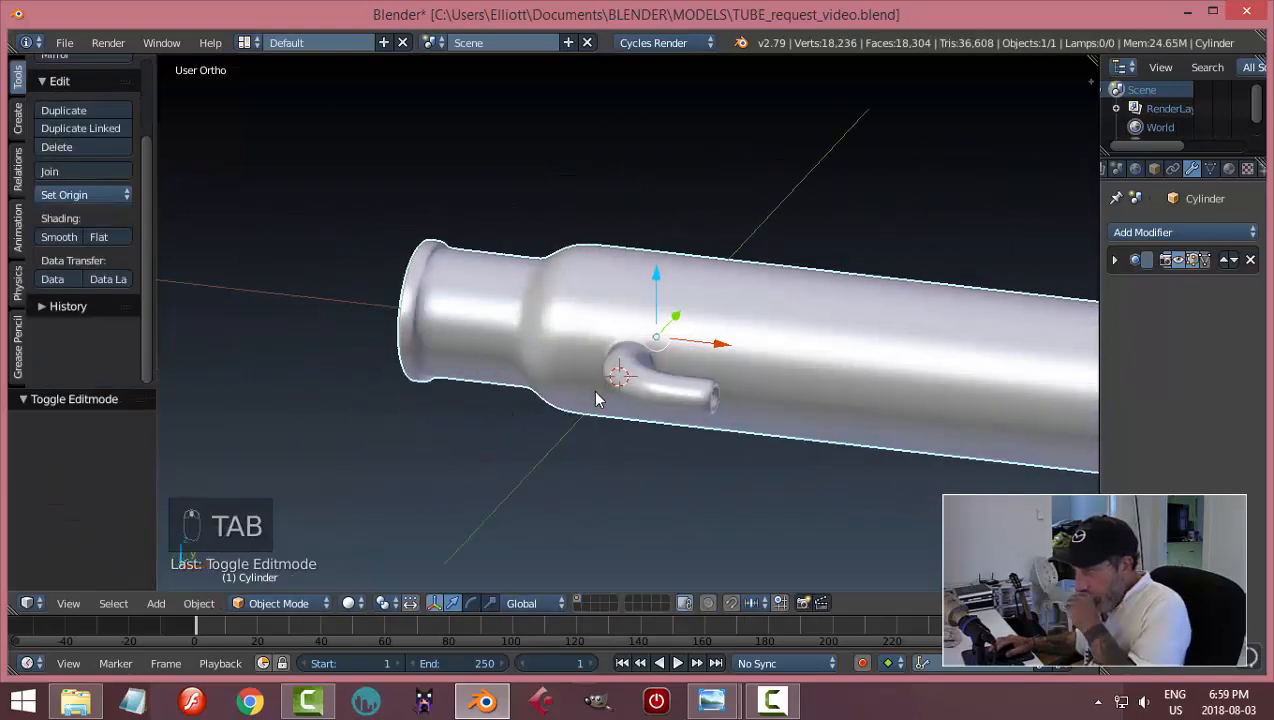
middle_click_drag(597, 396, 557, 400)
scroll(493, 321, "up", 2)
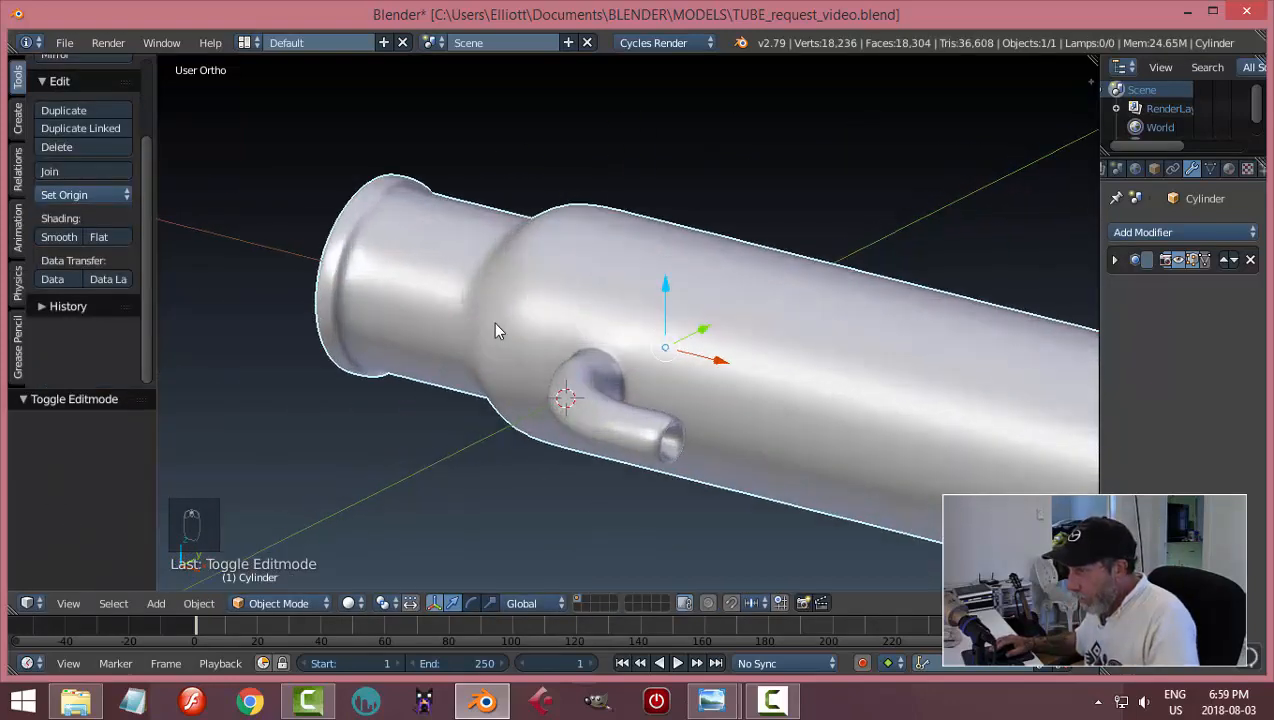
scroll(493, 322, "down", 3)
key("Tab")
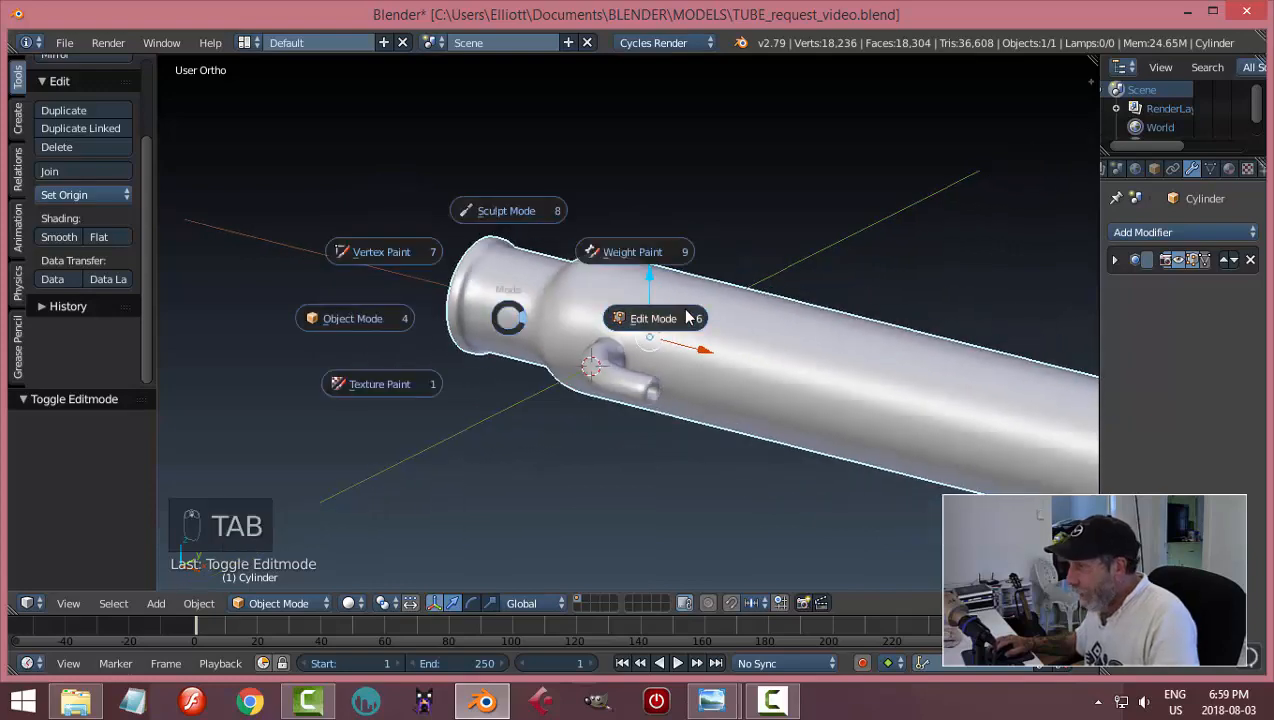
left_click(688, 316)
left_click_drag(569, 323, 548, 318)
key("Tab")
left_click(493, 318)
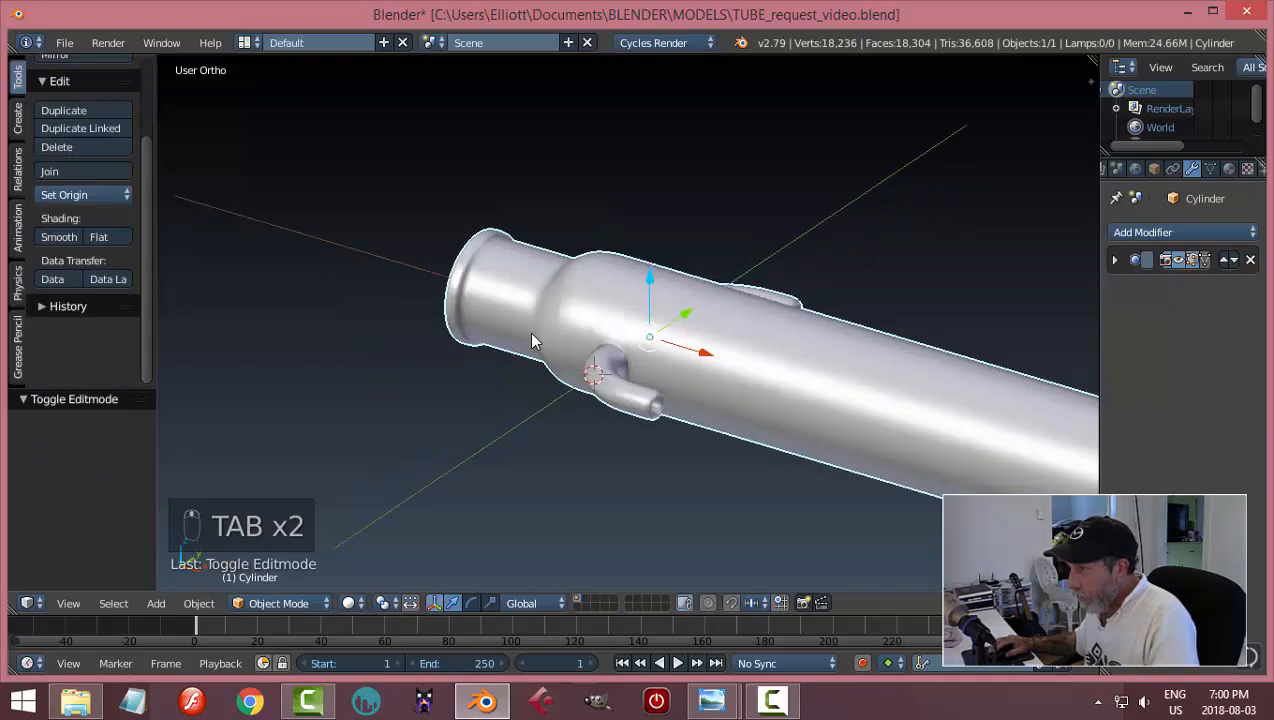
- Add an edge loop close to the open end of the first curved side nozzle in Edit Mode
middle_click_drag(532, 341, 610, 372)
key("Tab")
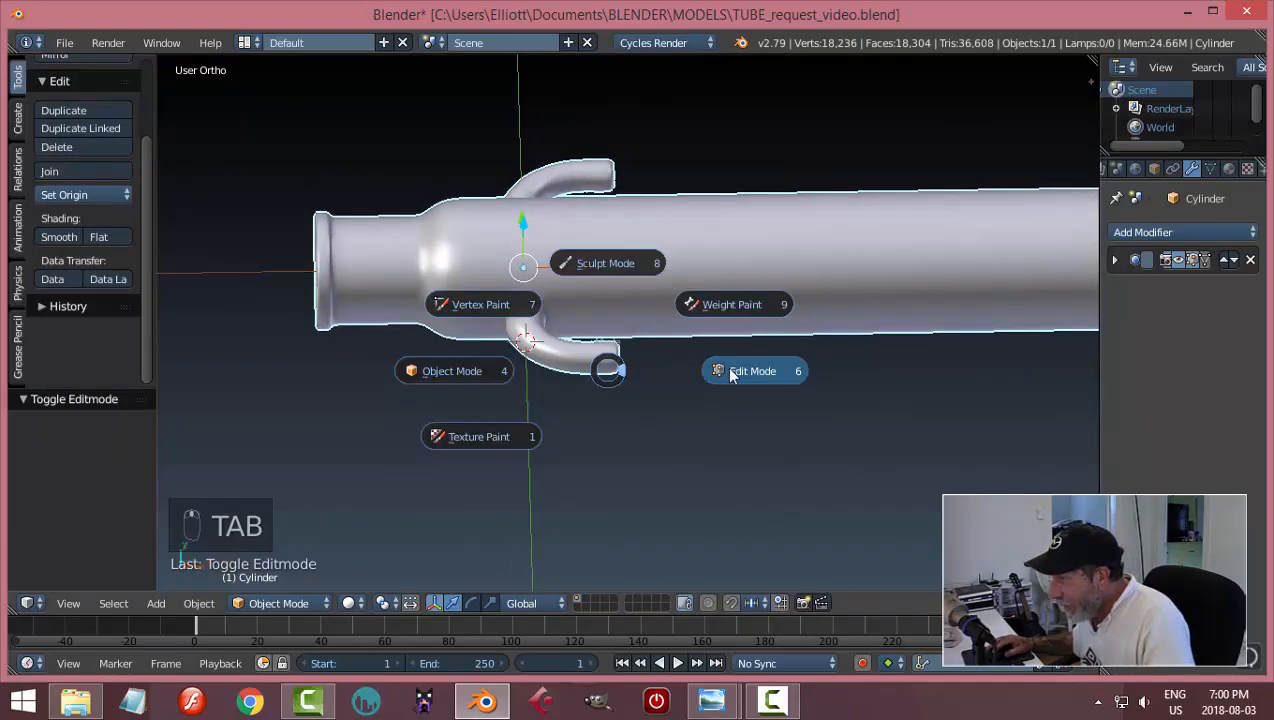
left_click(730, 372)
middle_click_drag(730, 372, 606, 369)
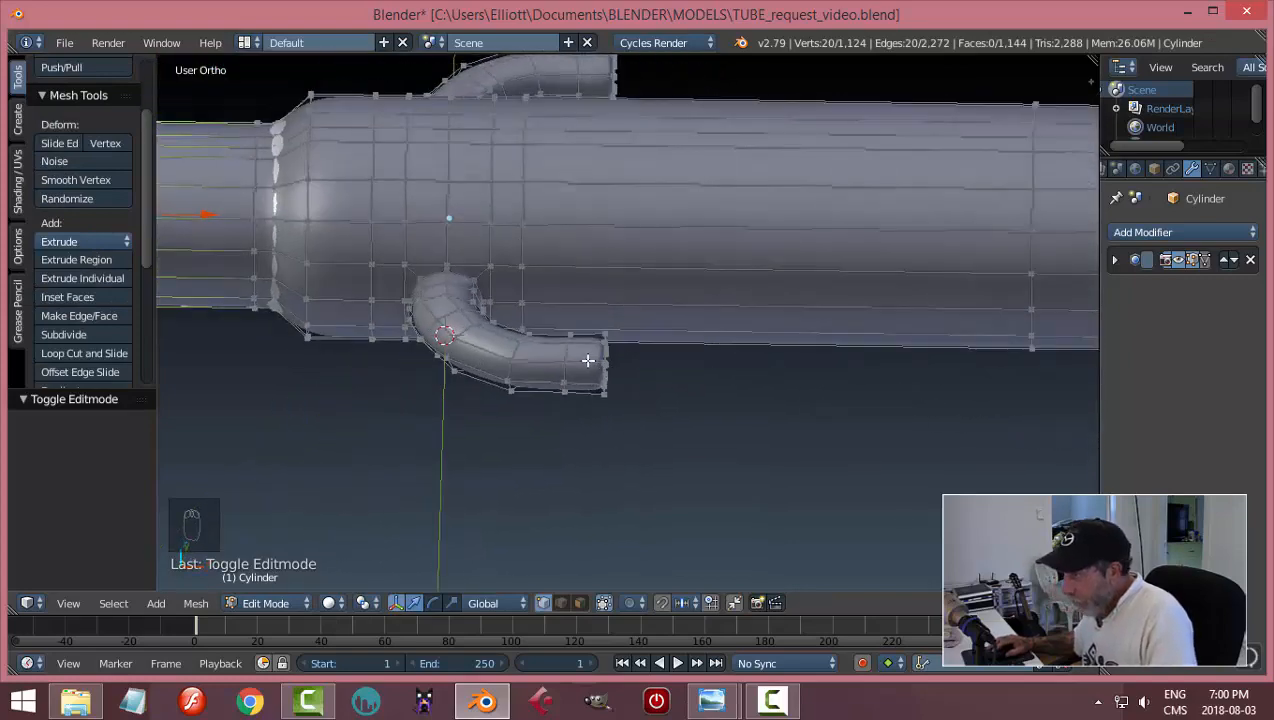
key("ctrl+r")
left_click(588, 361)
left_click(676, 324)
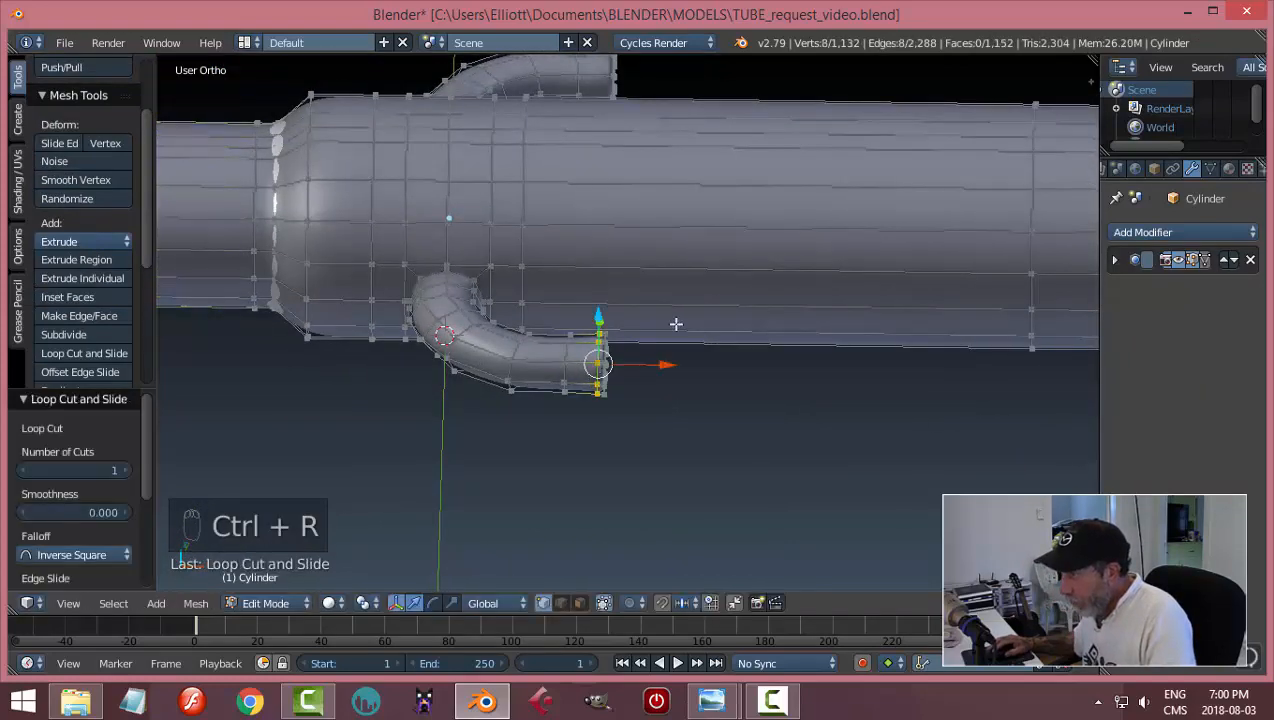
- Add a matching edge loop close to the open end of the opposite side nozzle, and return to Object Mode
middle_click_drag(688, 129, 582, 410)
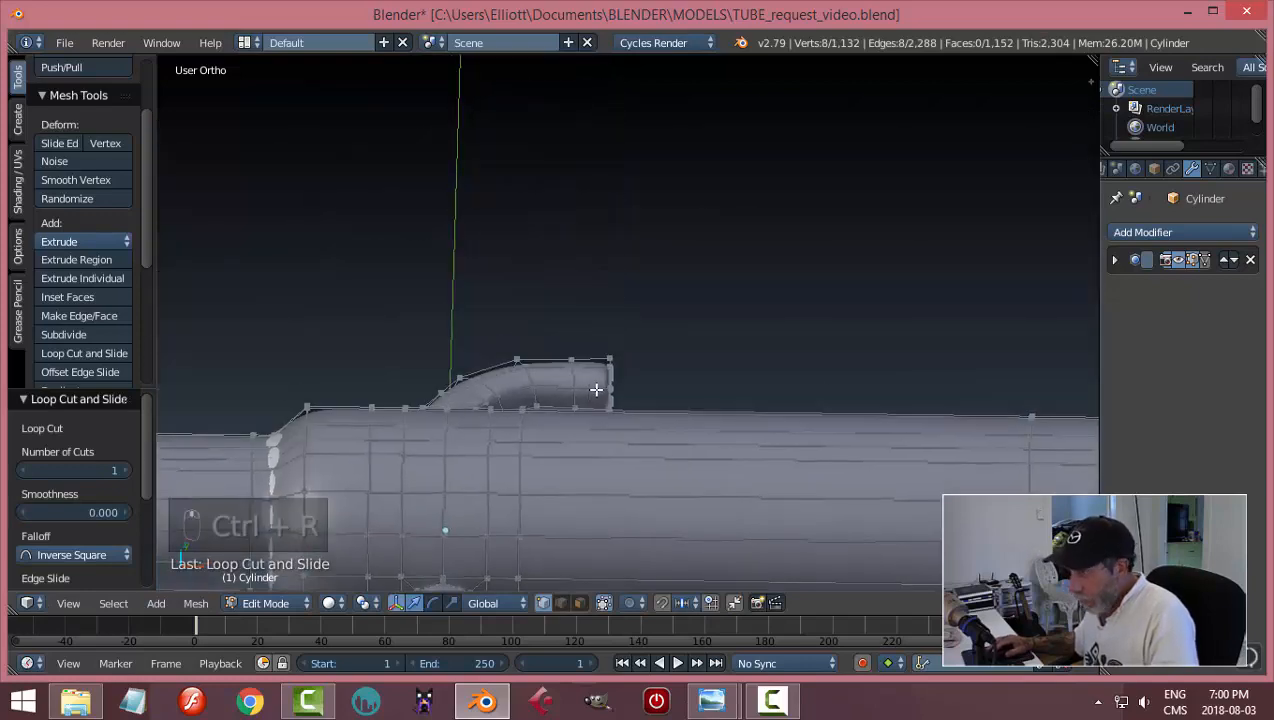
key("ctrl+r")
left_click(595, 389)
left_click(608, 394)
key("Tab")
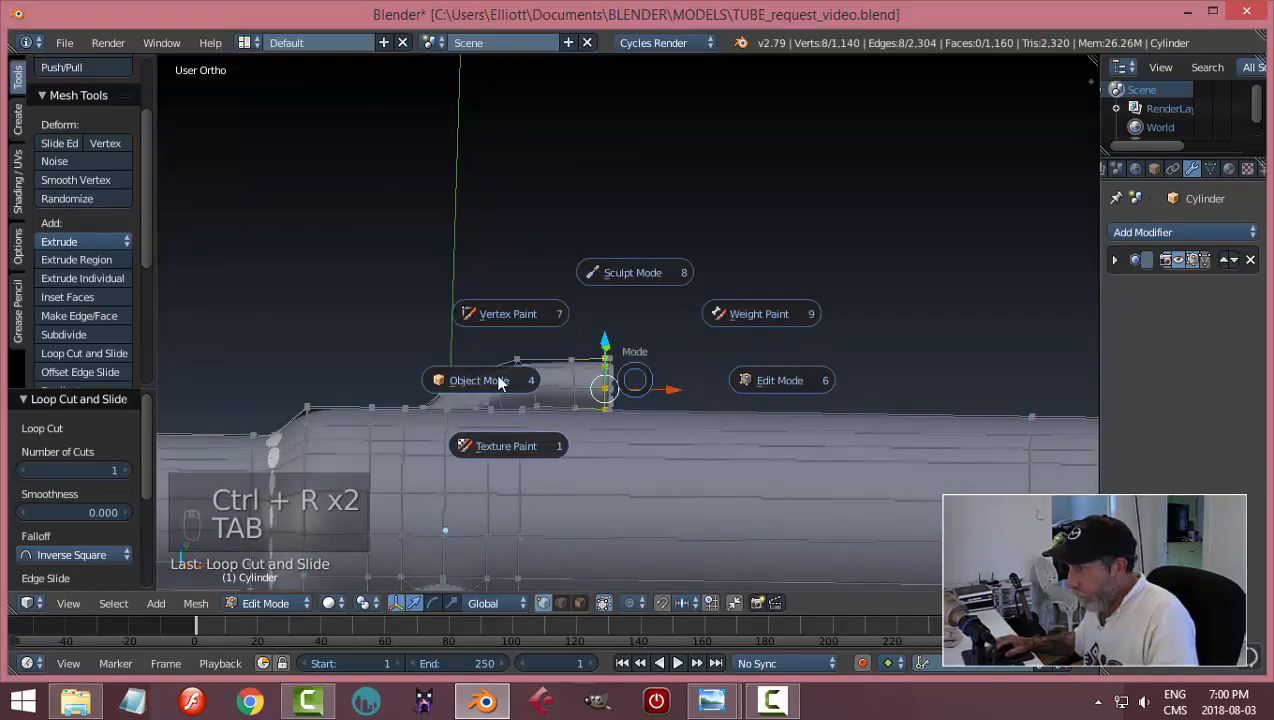
left_click(499, 382)
- Save the blend file and bring the whole tube into view
scroll(665, 428, "down", 2)
middle_click_drag(665, 428, 650, 404)
key("ctrl+s")
scroll(650, 404, "down", 3)
mouse_move(645, 341)
middle_mouse_down()
mouse_move(708, 364)
mouse_move(712, 428)
middle_mouse_up()
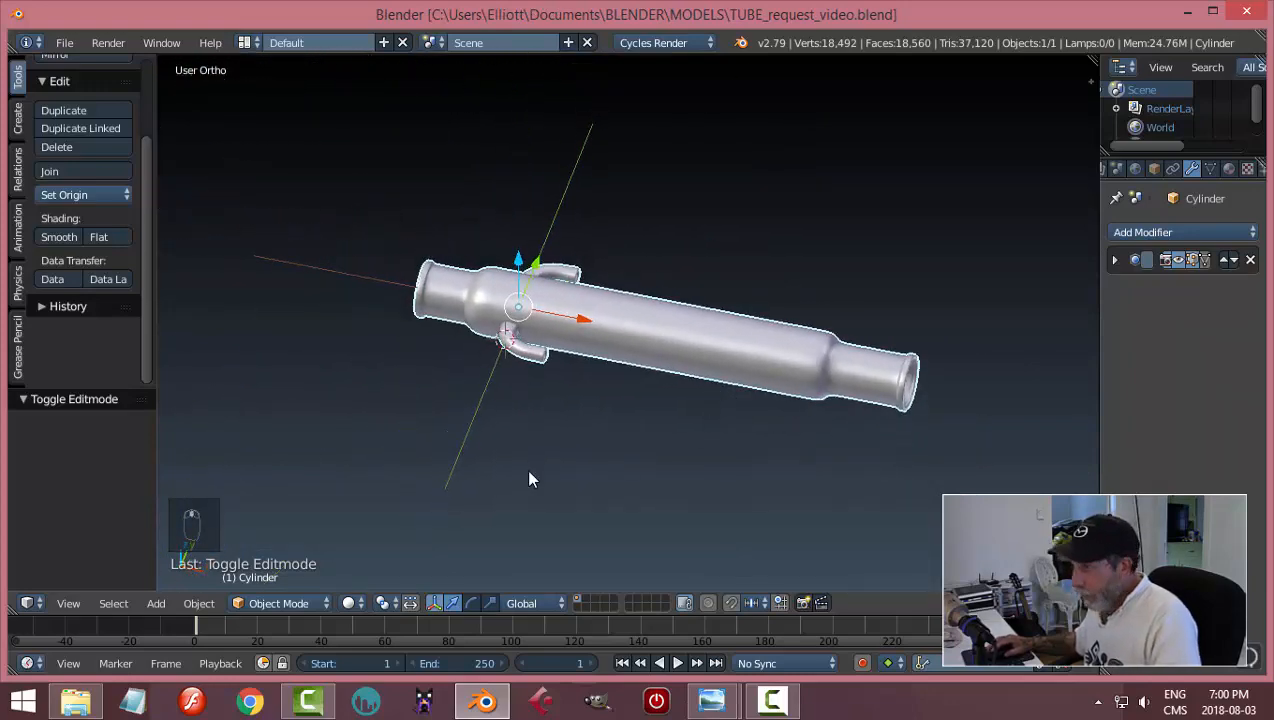
- Split the 3D view into two side-by-side areas and hide the tool shelf
left_click_drag(249, 563, 491, 542)
key("t")
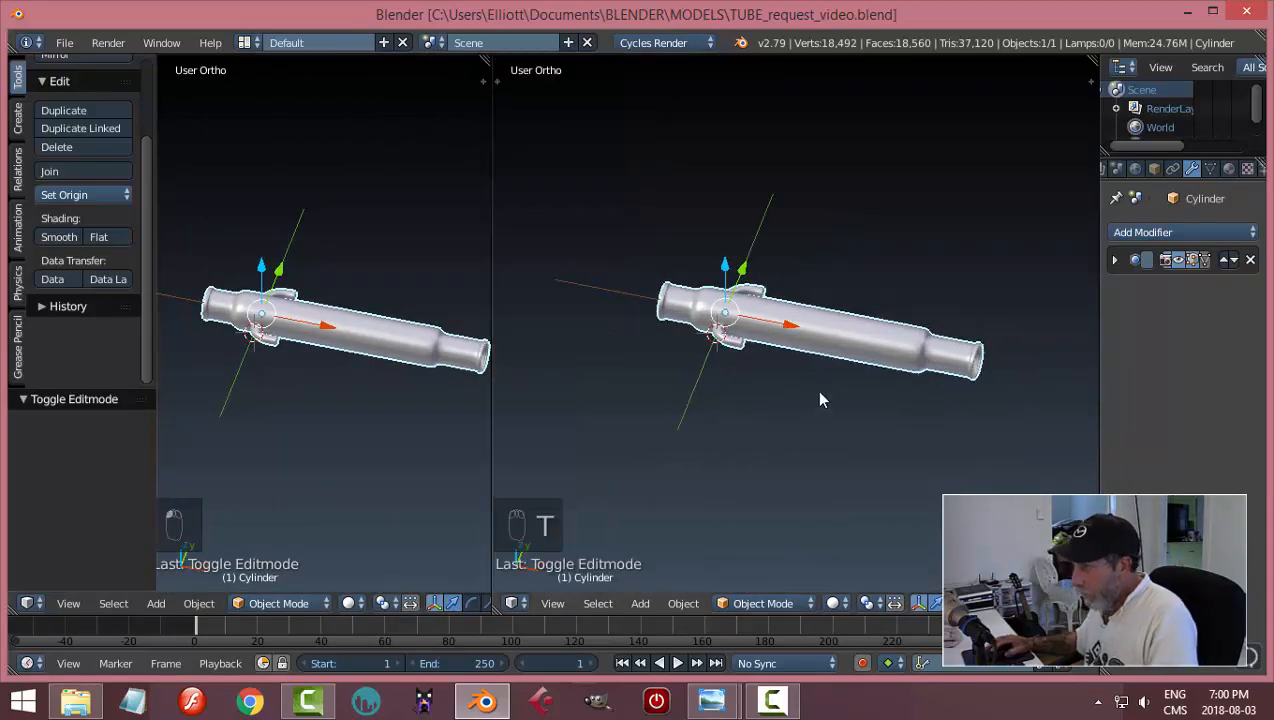
key("t")
middle_click_drag(206, 431, 238, 434, "shift")
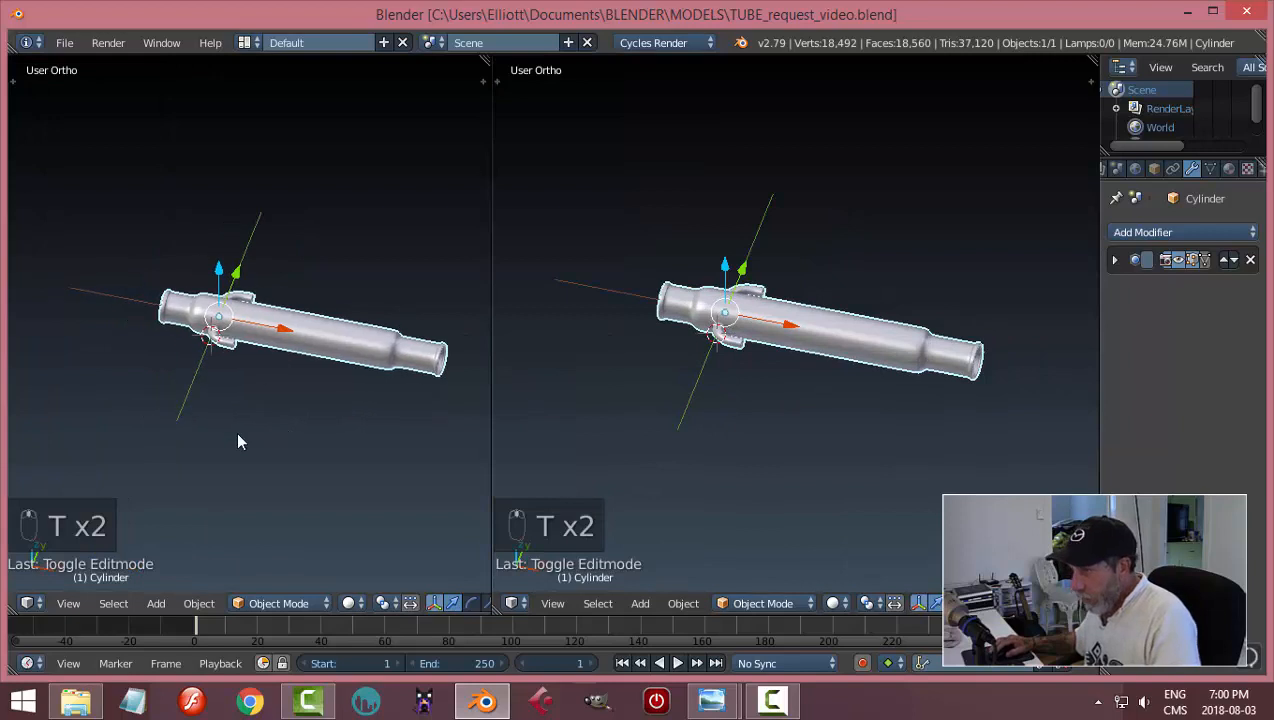
- Change the new area to the Node Editor and hide its properties sidebar, framing the Glass BSDF material nodes
left_click(41, 605)
left_click(62, 390)
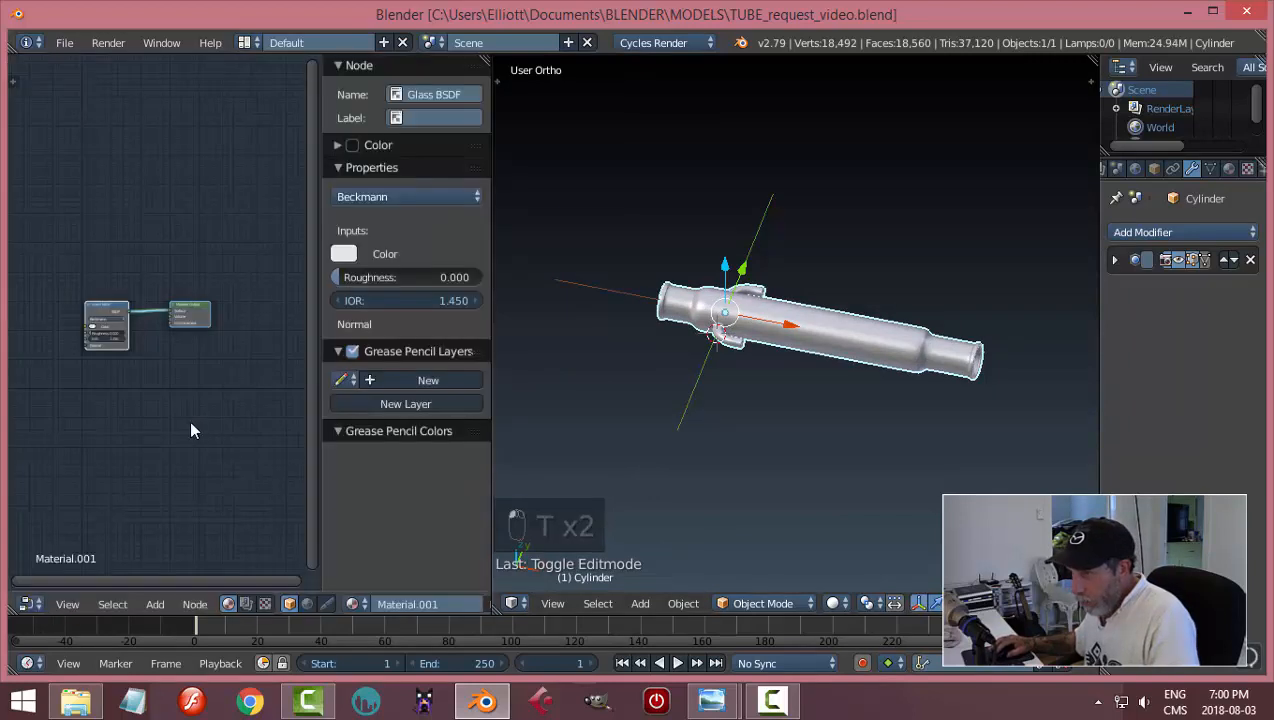
key("n")
scroll(280, 436, "up", 3)
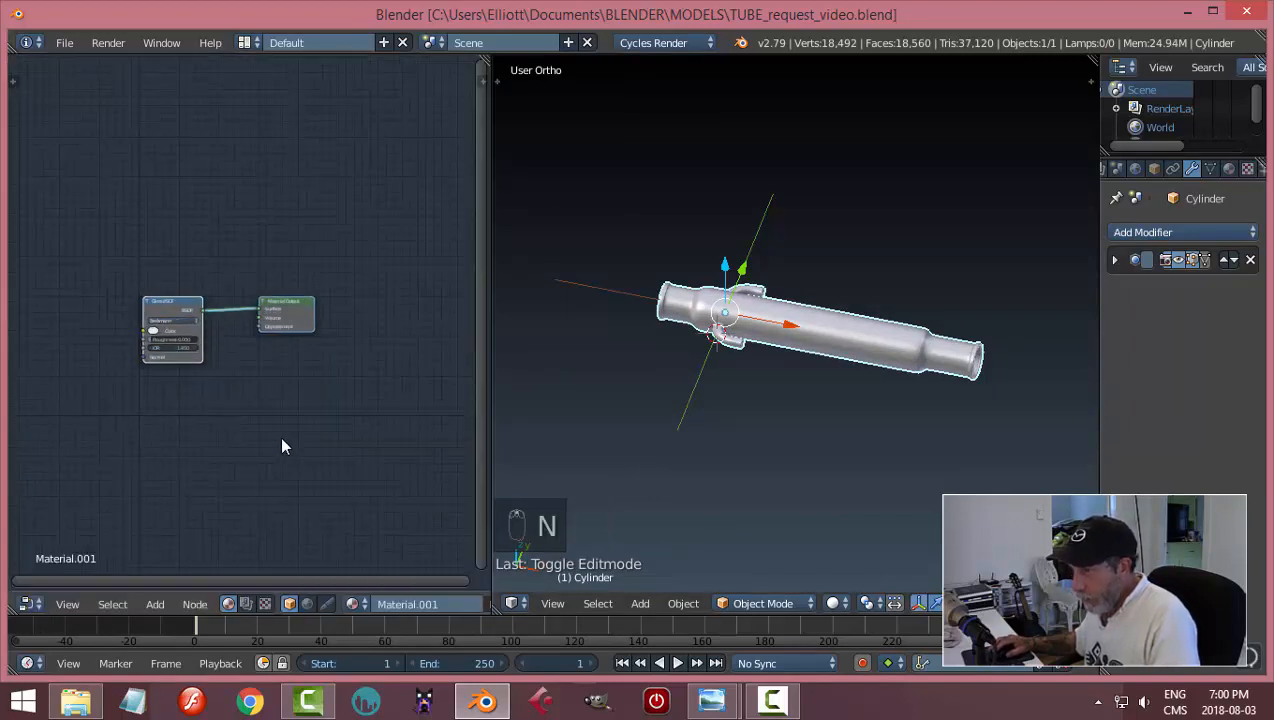
scroll(290, 440, "up", 4)
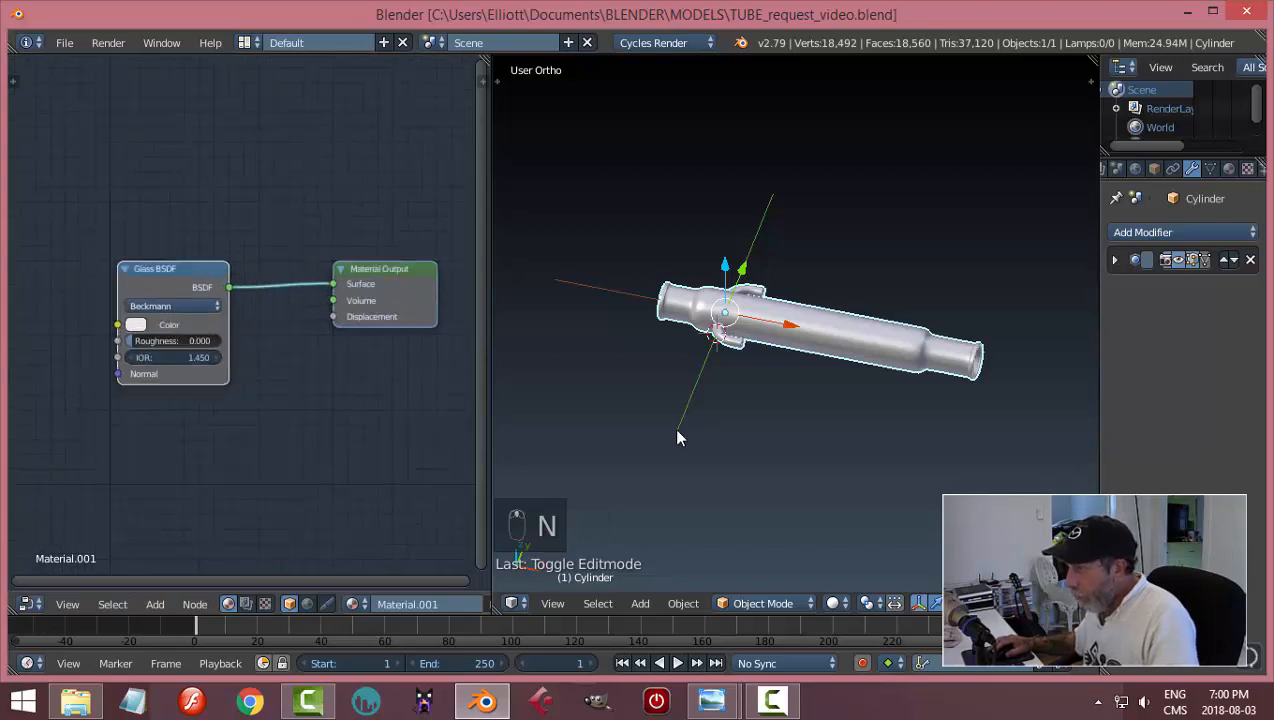
- Switch the Node Editor from the object's material nodes to the World shader nodes
middle_click_drag(705, 427, 707, 414)
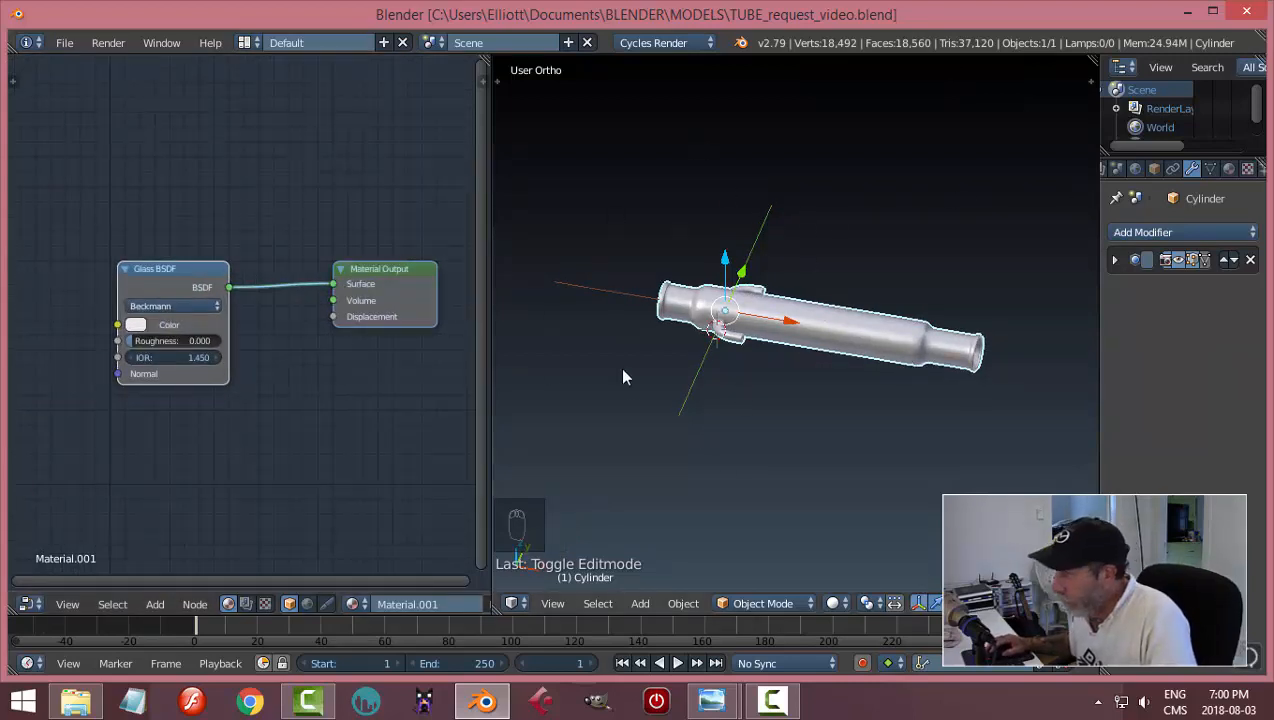
scroll(700, 430, "up", 2)
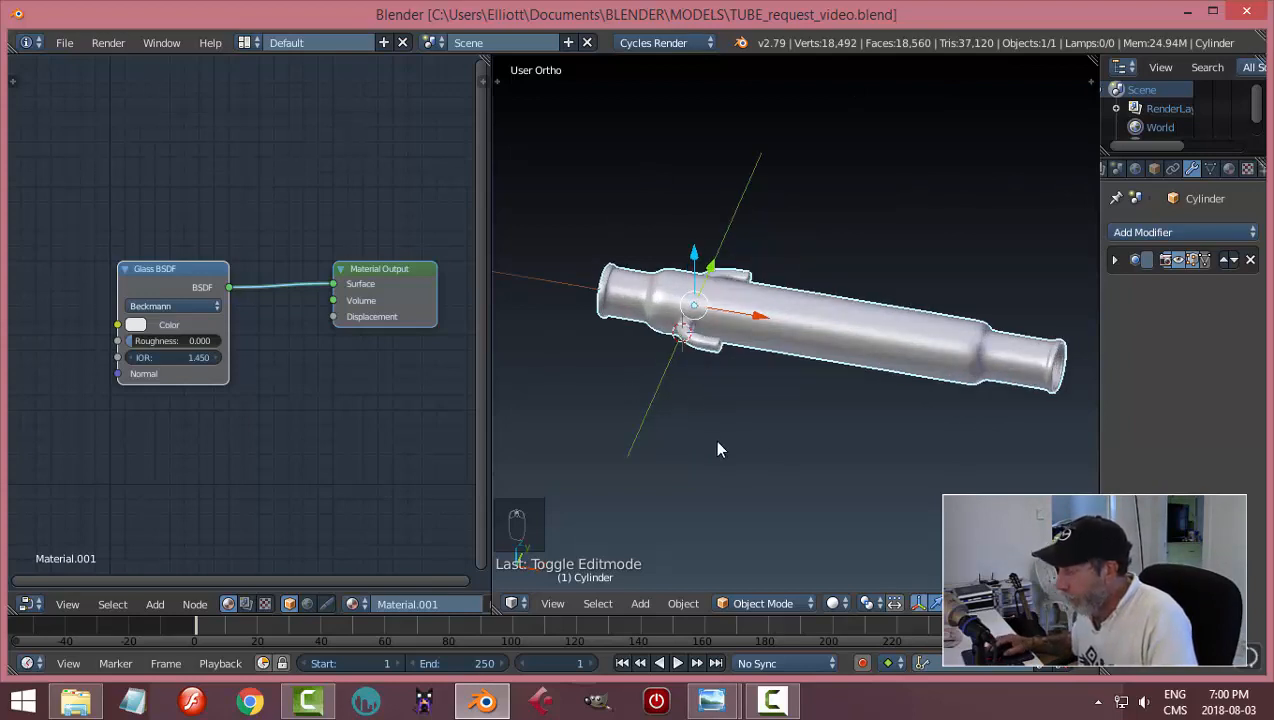
left_click(307, 603)
scroll(443, 601, "down", 2)
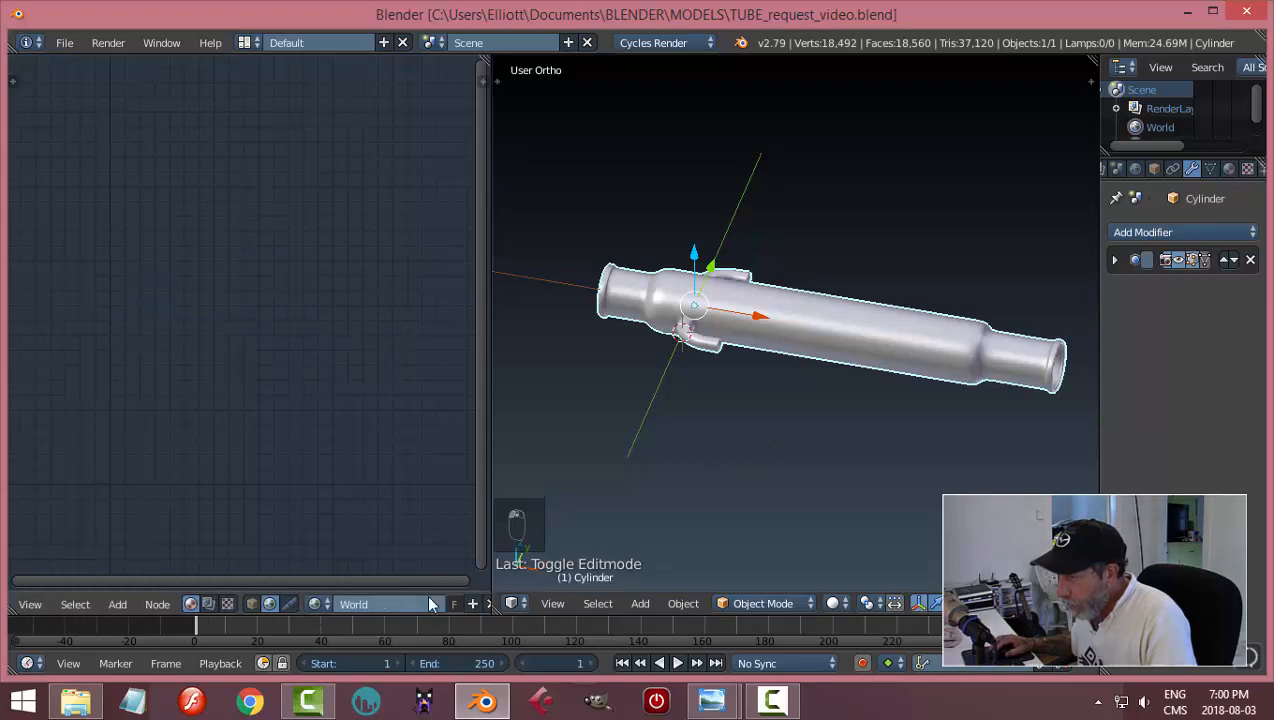
- Enable the use of nodes for the World shader
scroll(396, 603, "down", 5)
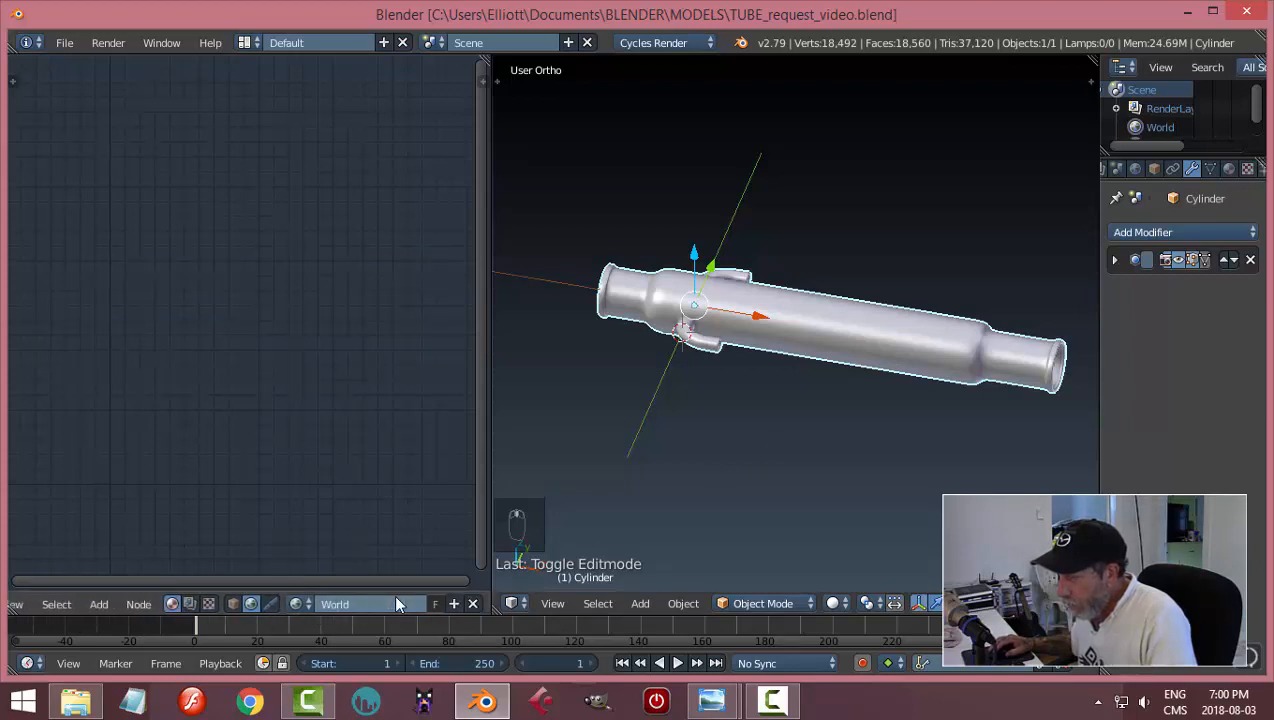
scroll(397, 604, "down", 3)
left_click(369, 604)
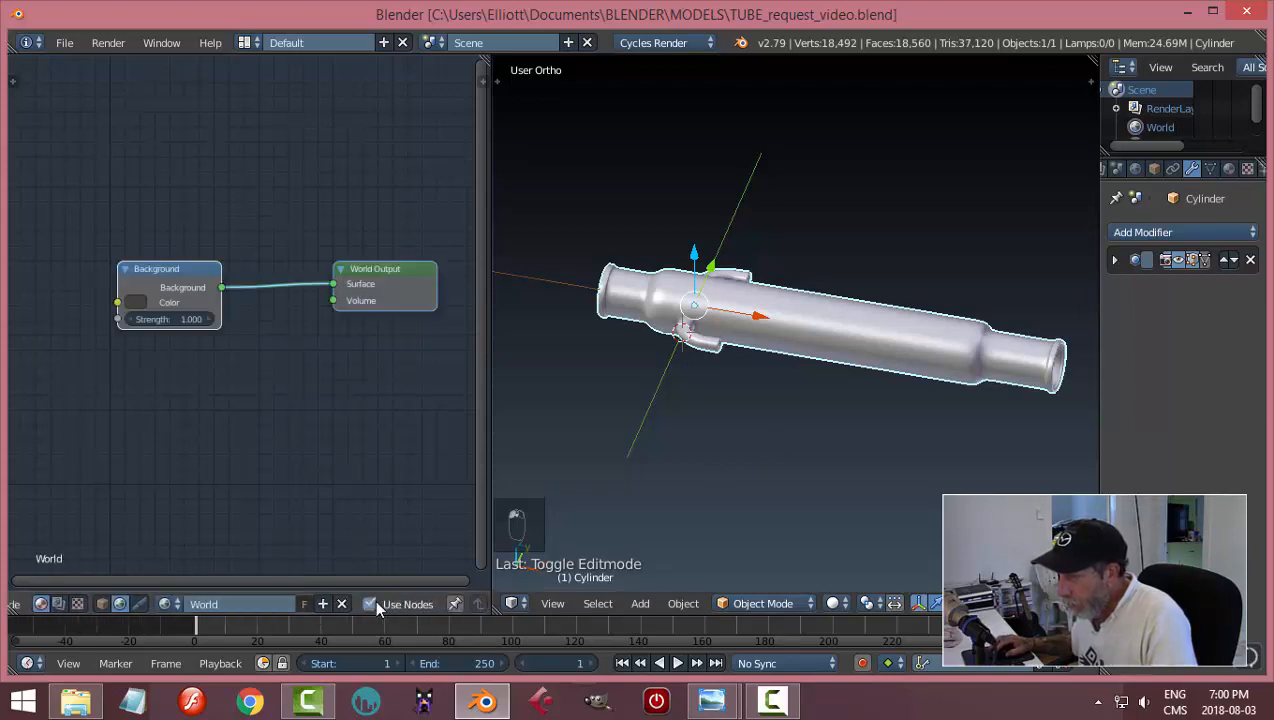
- Add an Environment Texture node before the Background node and link its Color output to the Background's Color input
scroll(330, 455, "up", 1)
middle_click_drag(319, 441, 427, 484)
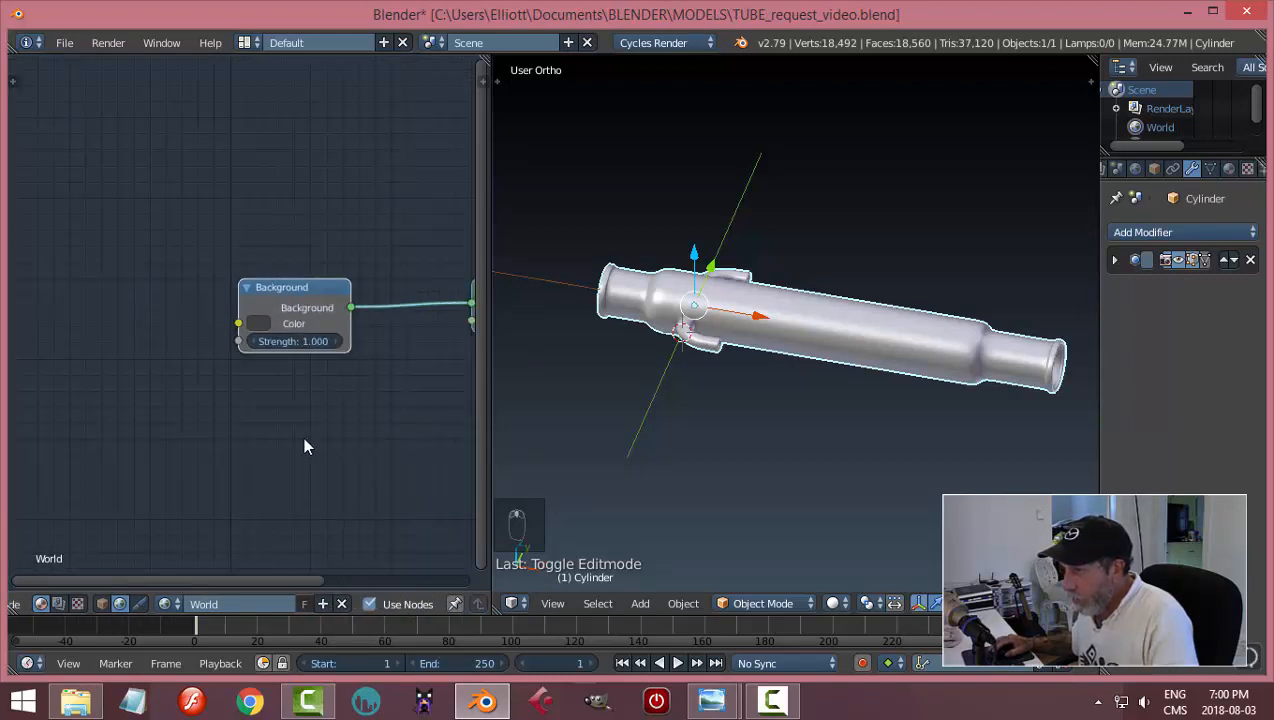
scroll(309, 446, "down", 2)
middle_click_drag(311, 447, 333, 445)
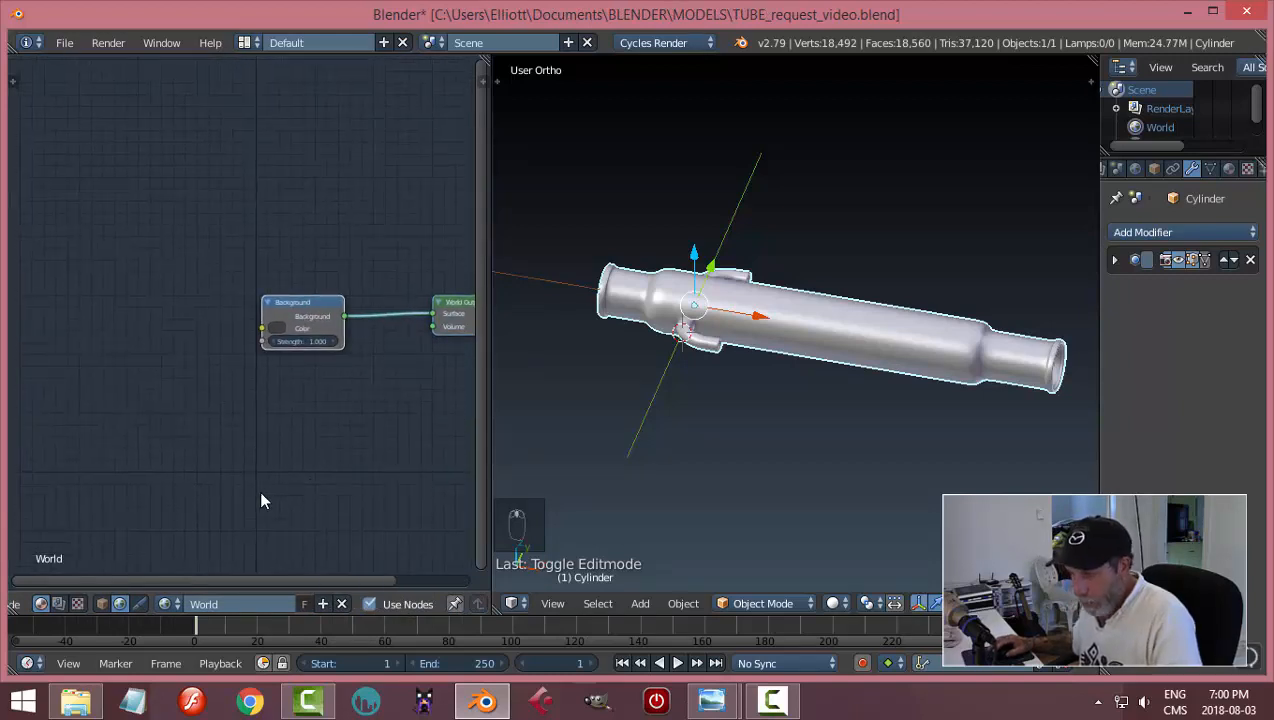
key("shift+a")
mouse_move(252, 541)
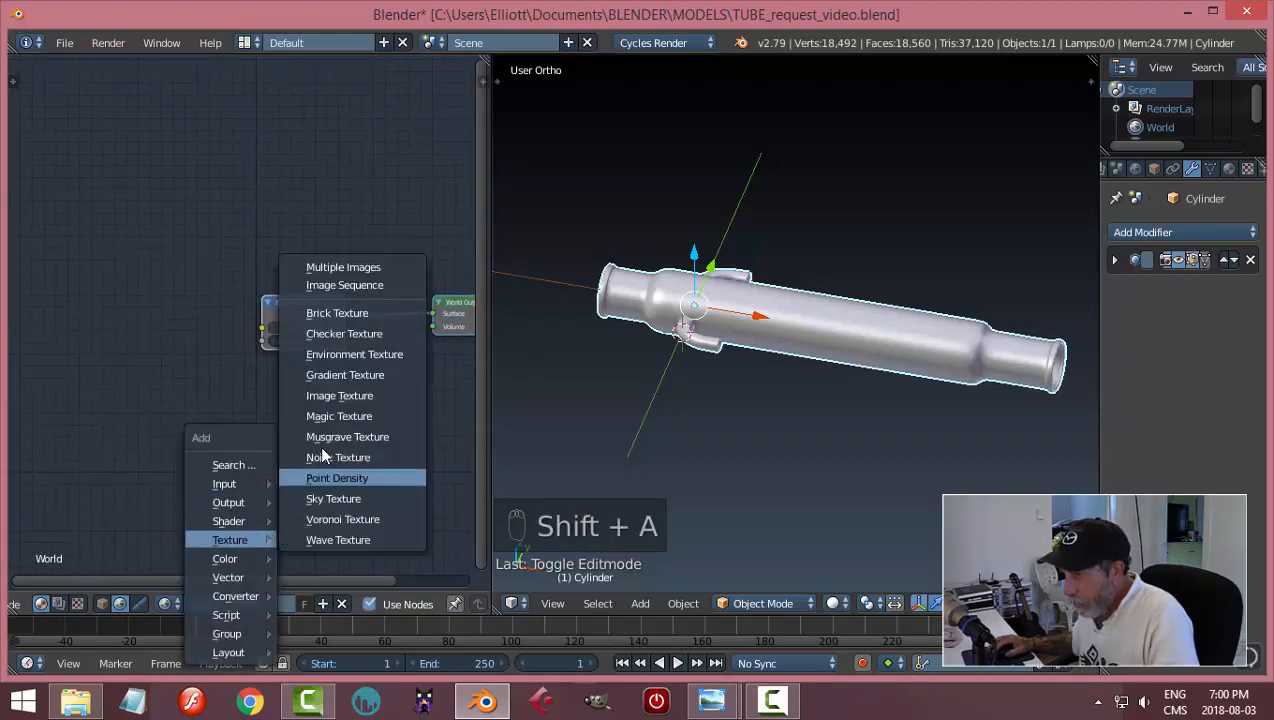
left_click(345, 354)
left_click(120, 292)
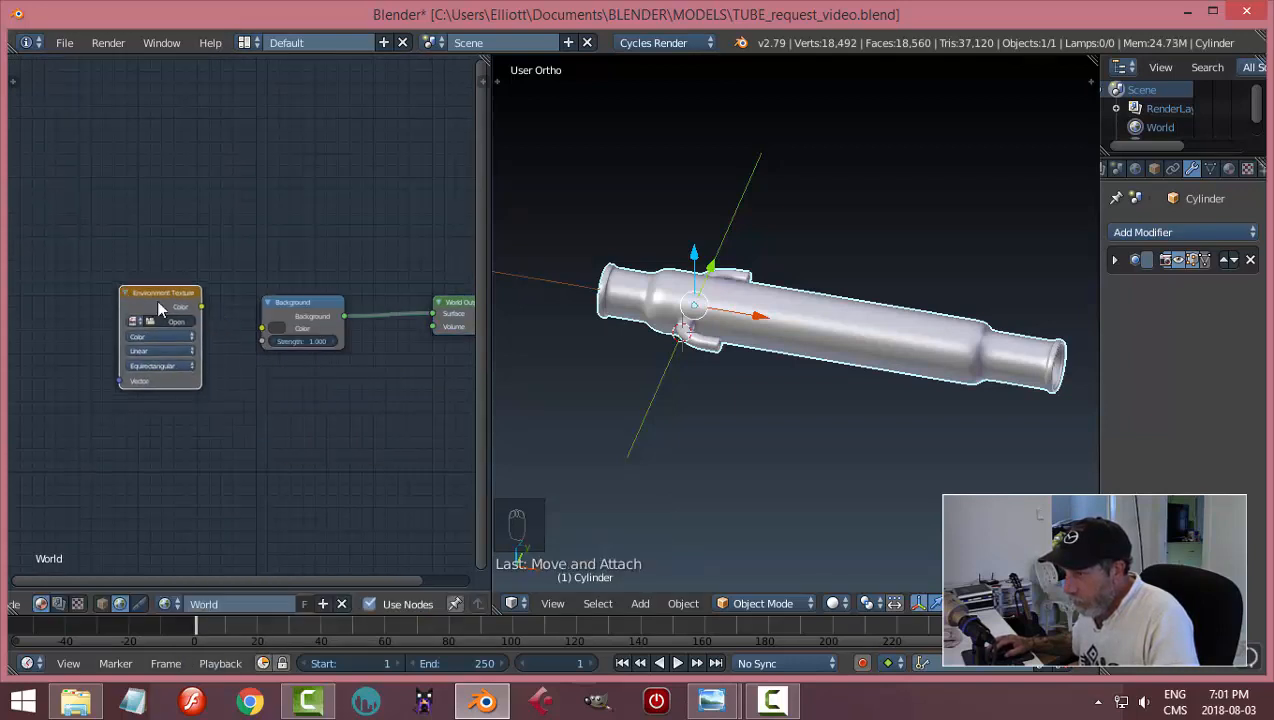
left_click_drag(199, 310, 262, 338)
- Load Tropical_Beach_8k.jpg from the HDR TEXTURES folder in Documents into the Environment Texture node
scroll(308, 451, "up", 4)
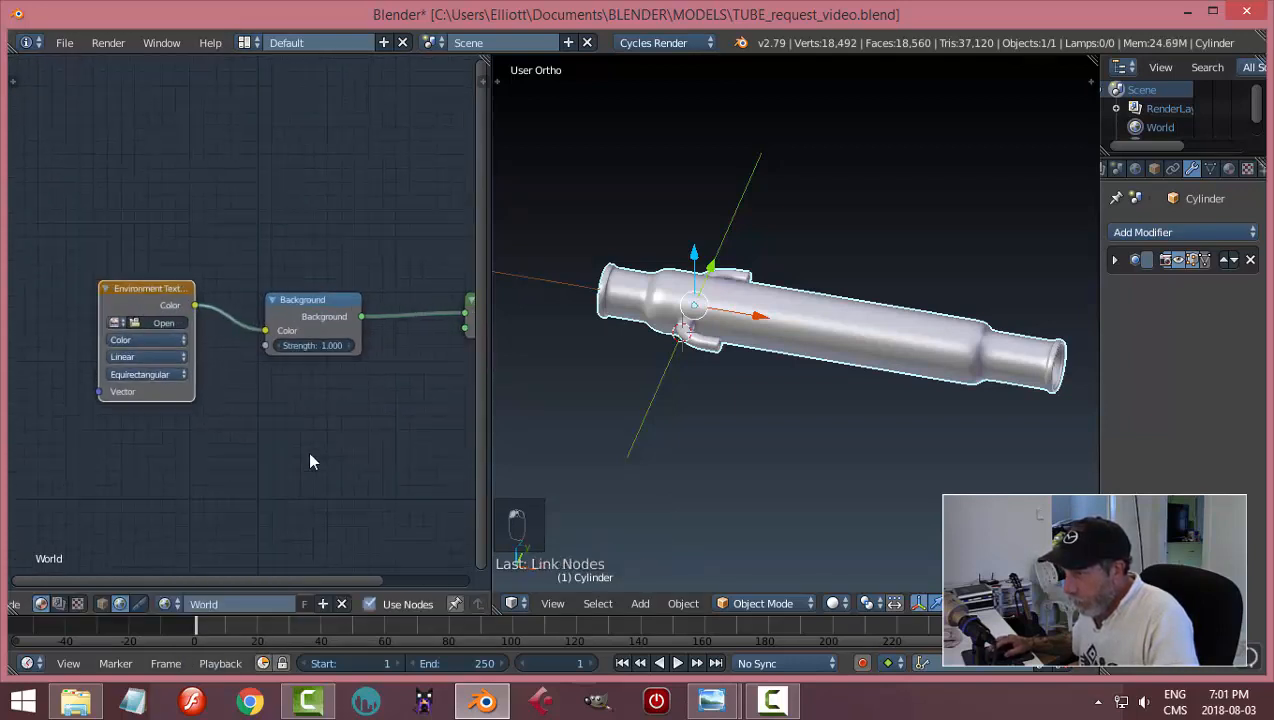
left_click(169, 333)
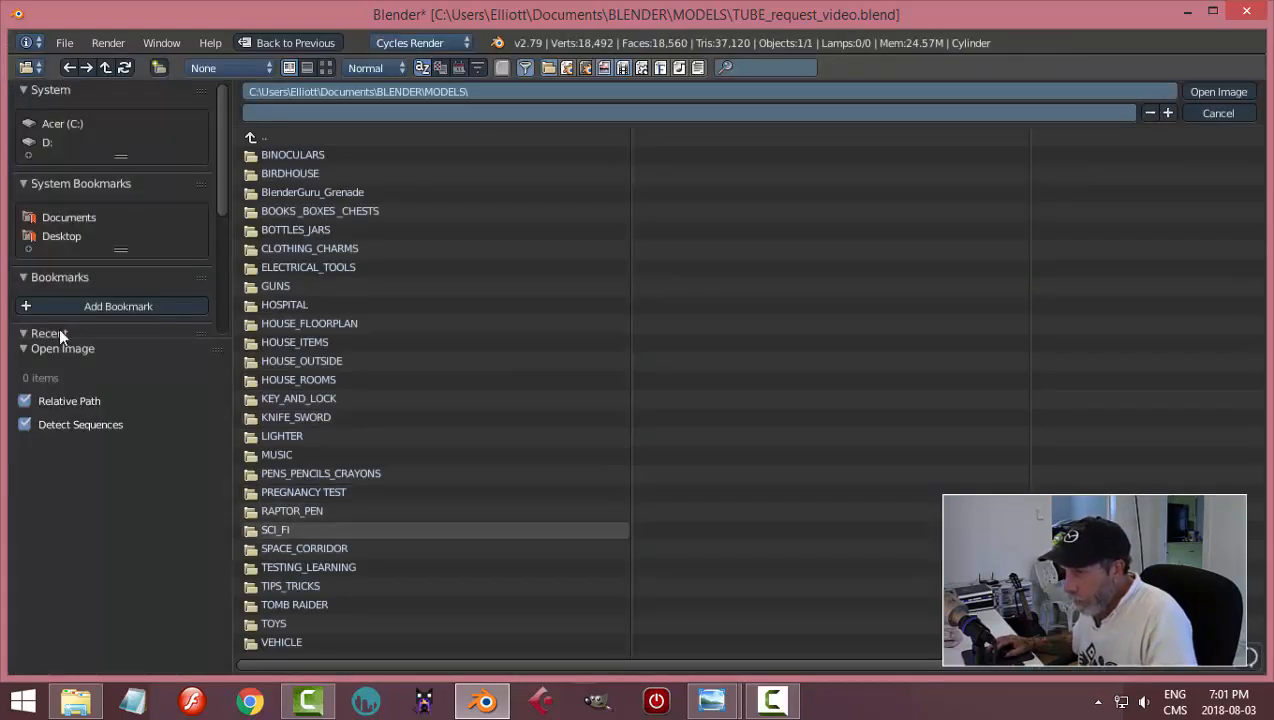
left_click(64, 218)
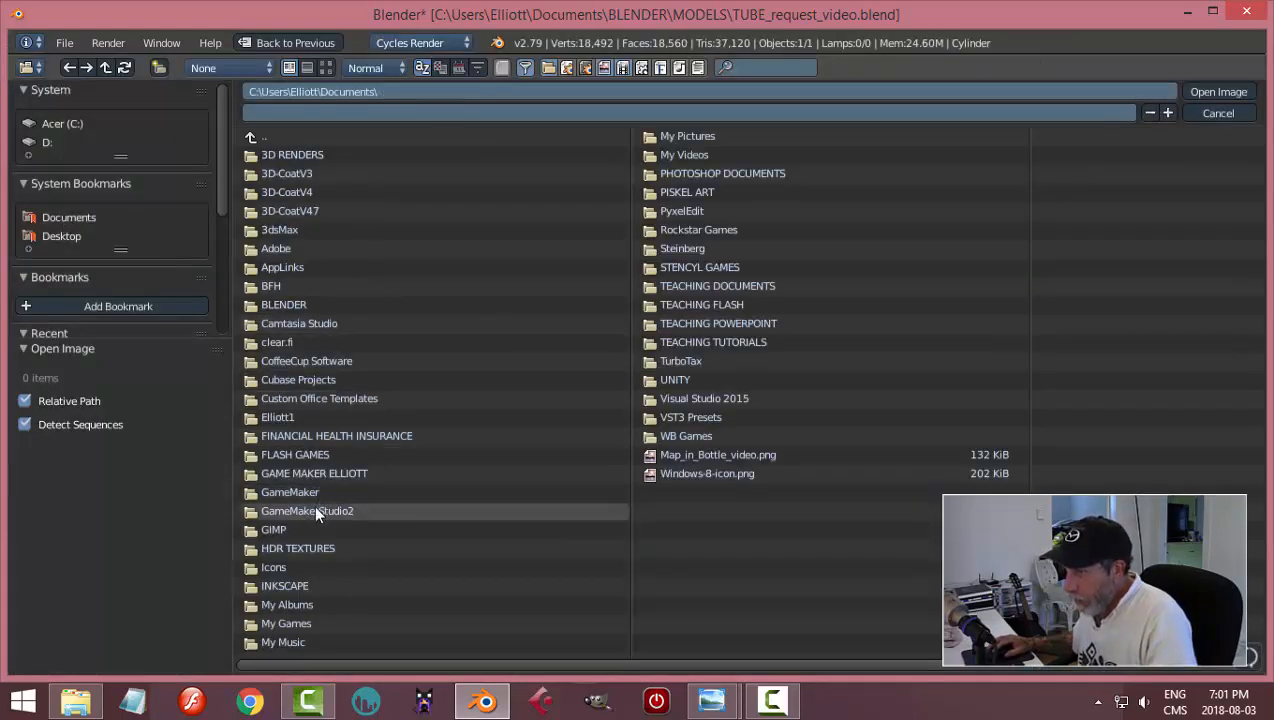
left_click(300, 545)
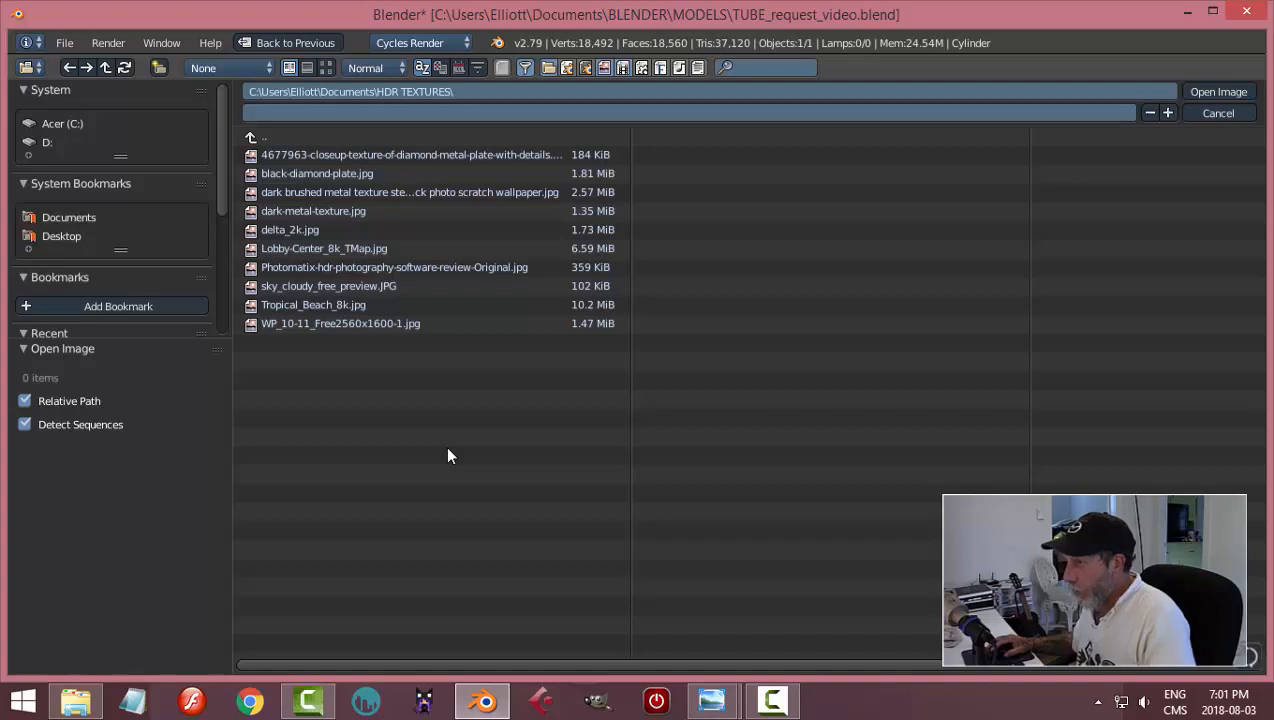
left_click(328, 68)
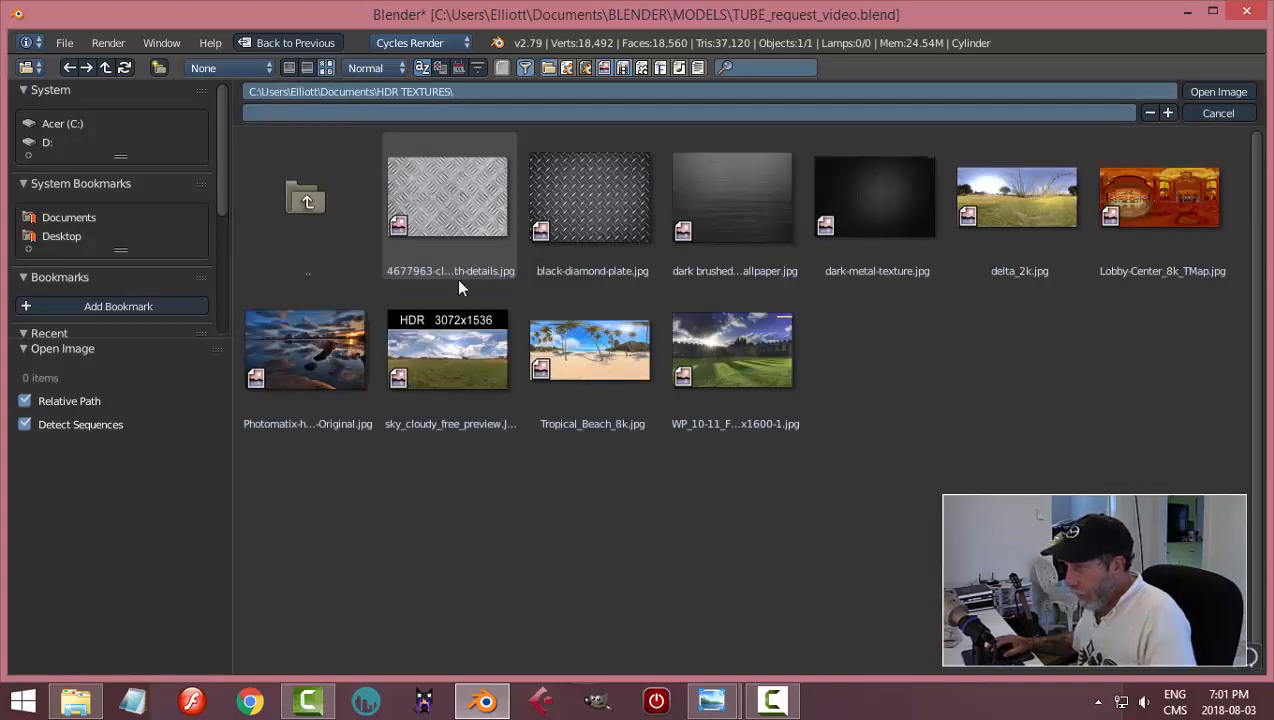
left_click(570, 364)
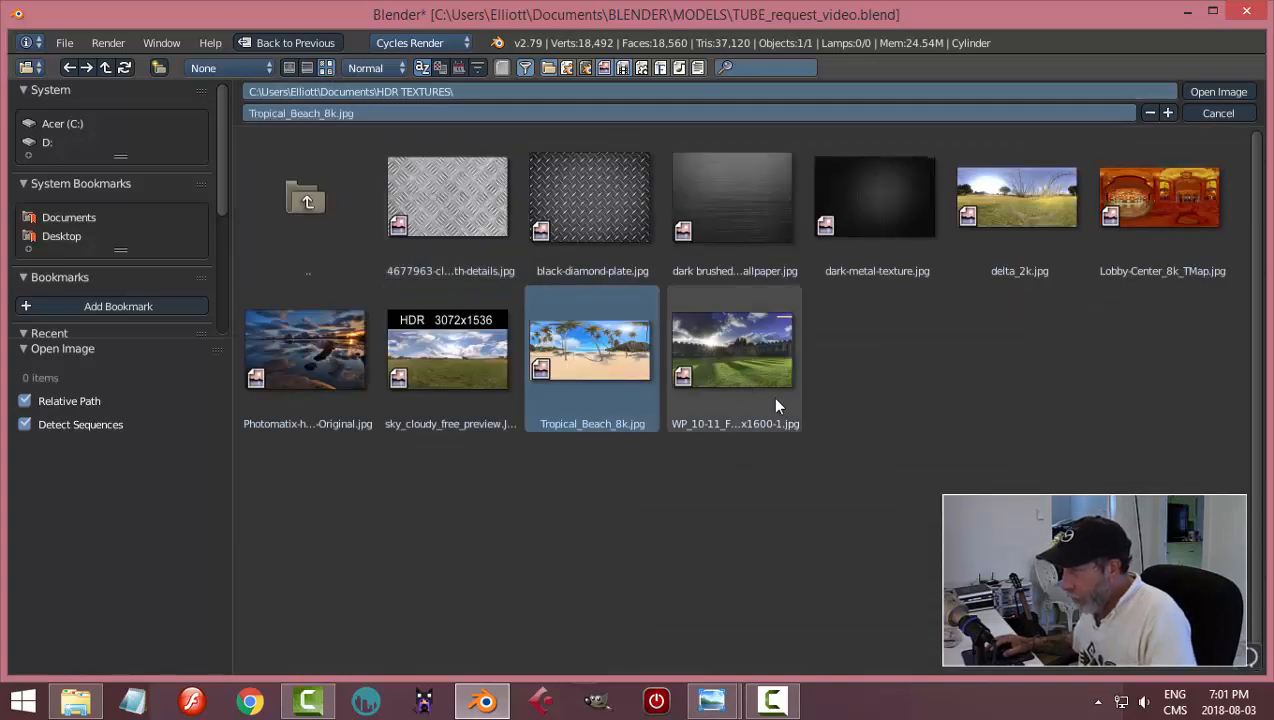
left_click(1240, 92)
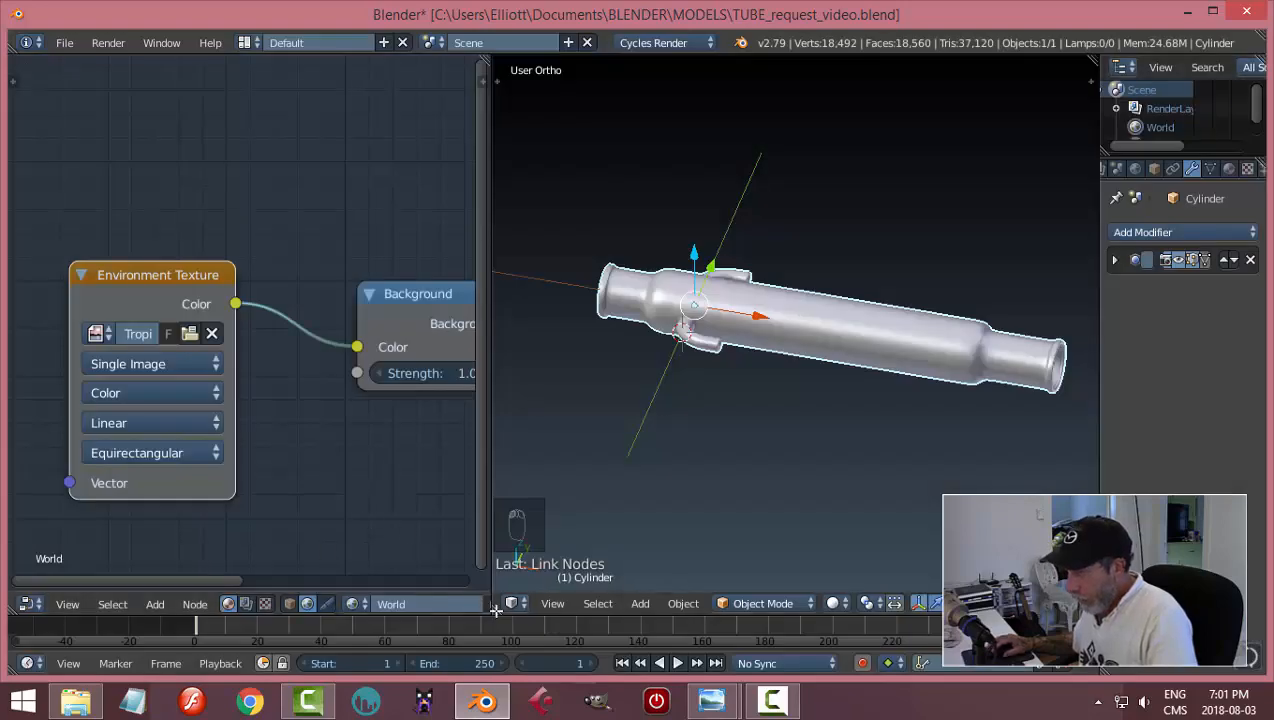
- Merge the Node Editor area into the 3D view and show the tube in rendered shading with a perspective view
left_click_drag(495, 610, 430, 560)
scroll(498, 515, "down", 3)
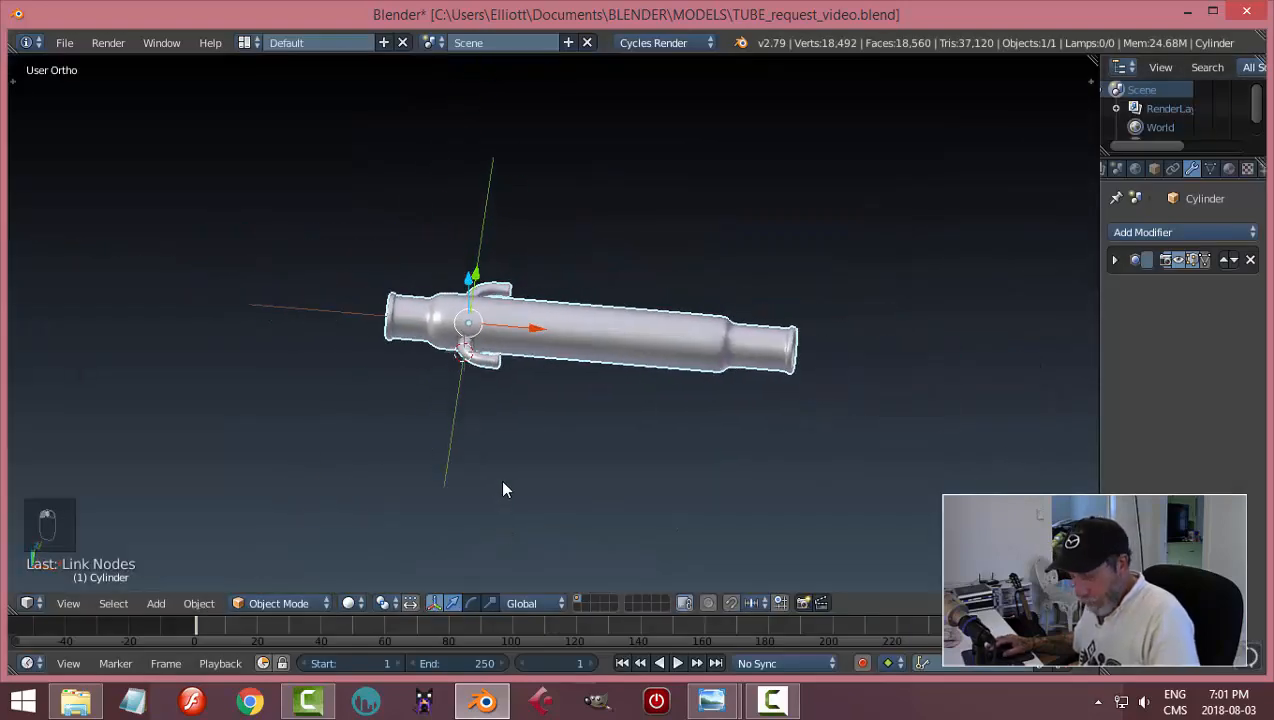
key("shift+z")
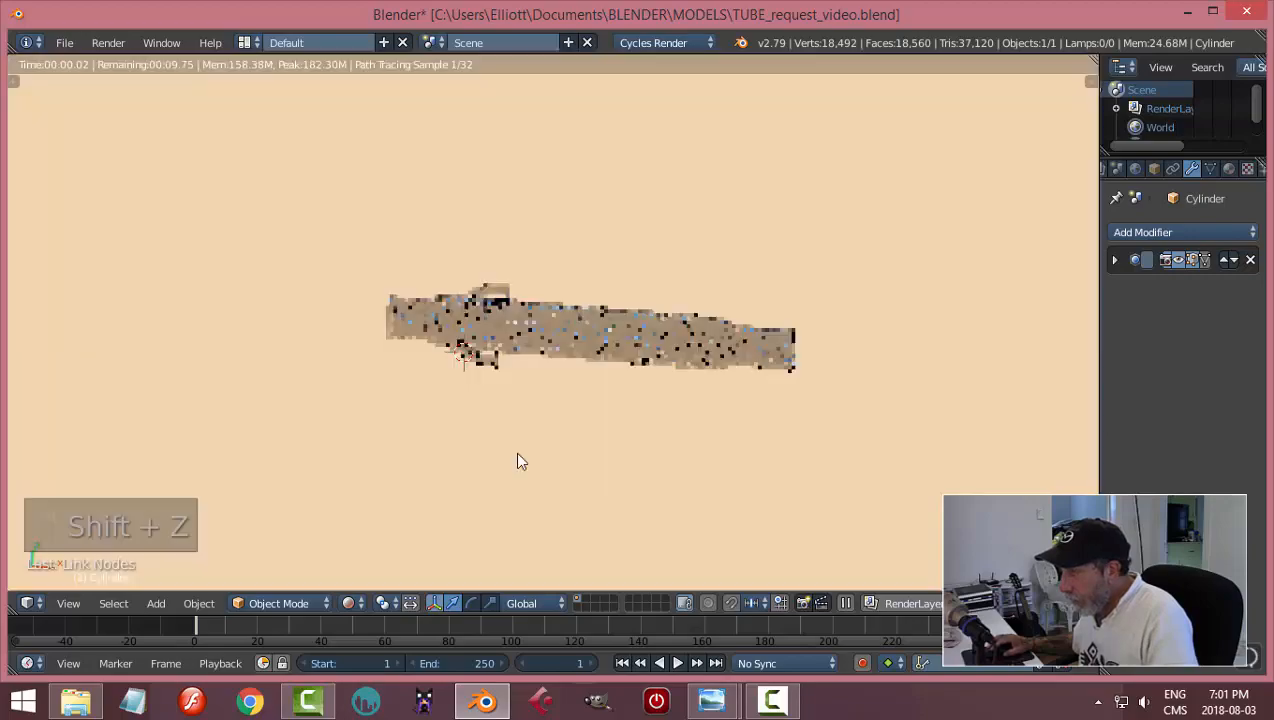
scroll(520, 455, "up", 3)
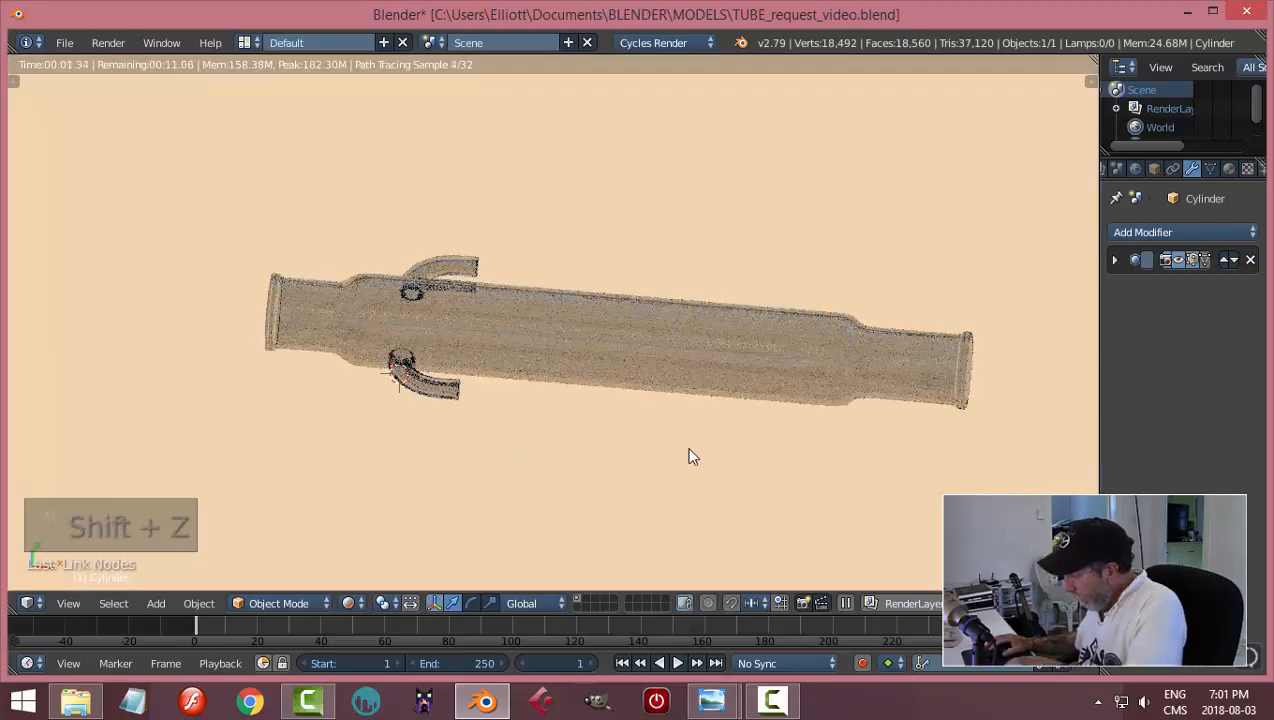
key("KP_5")
middle_click_drag(656, 440, 785, 360)
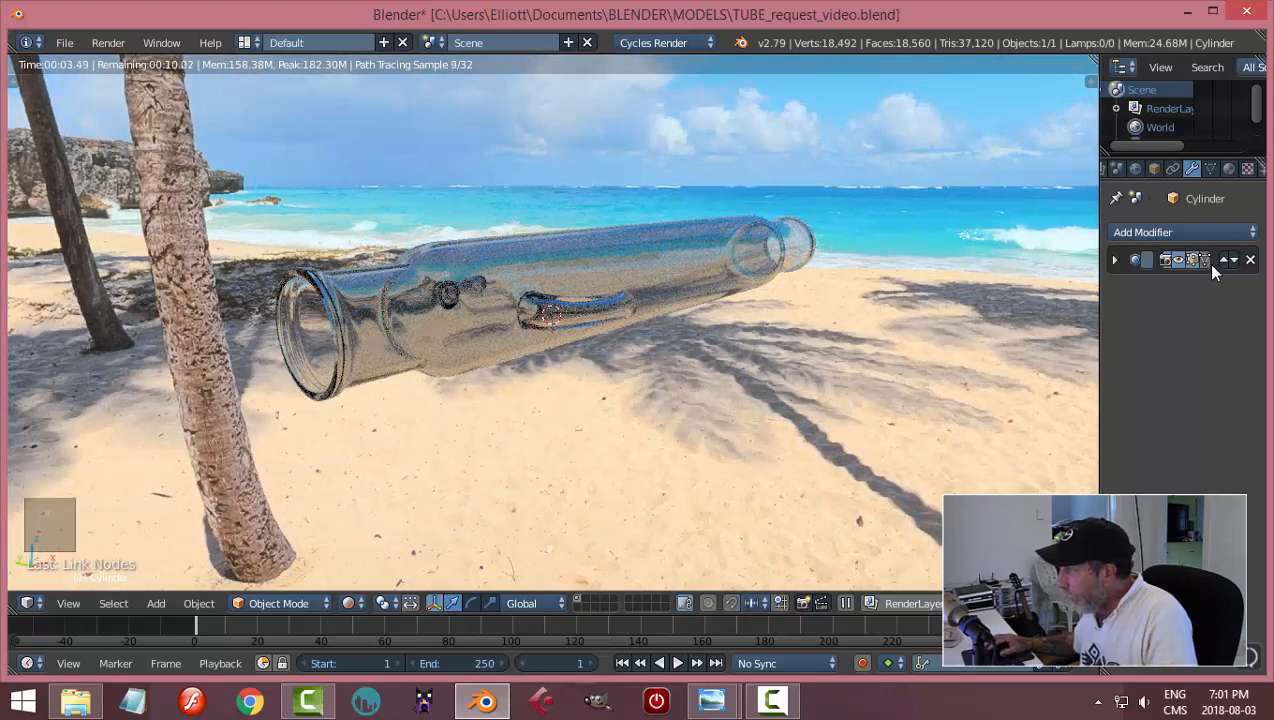
- Tint the color of the tube's Glass BSDF material a pale green
left_click(1229, 169)
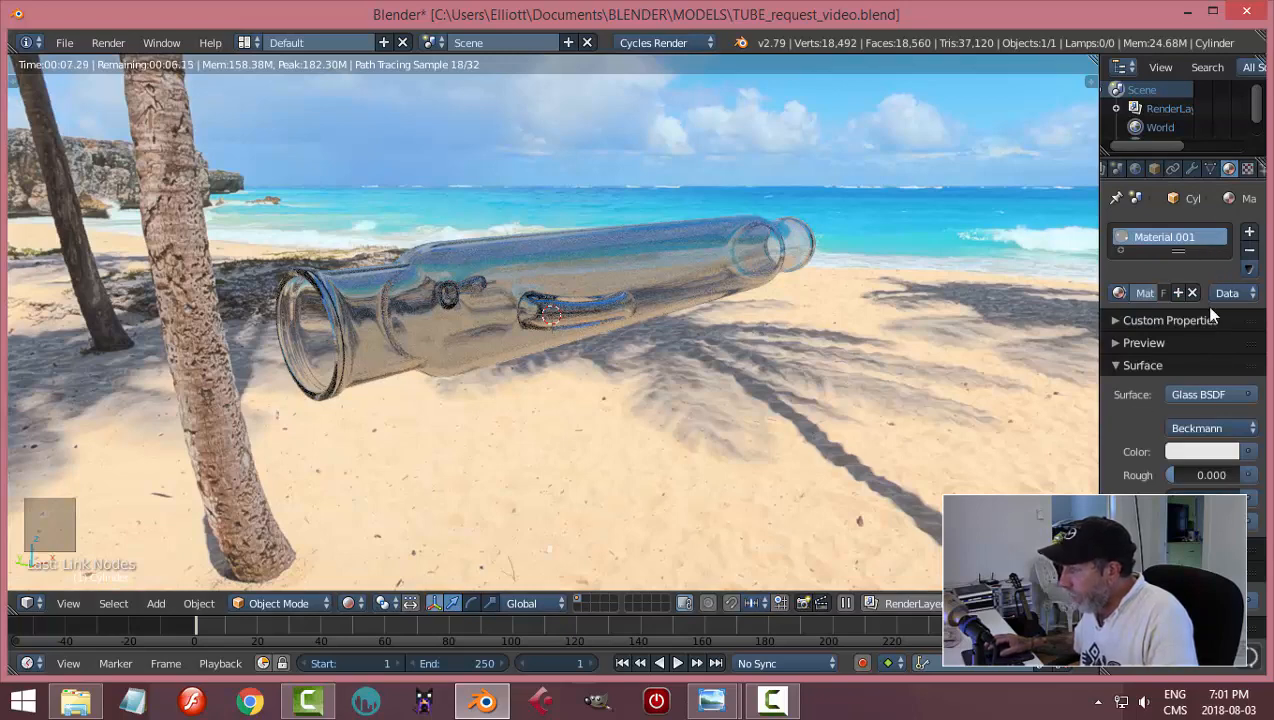
left_click(1203, 451)
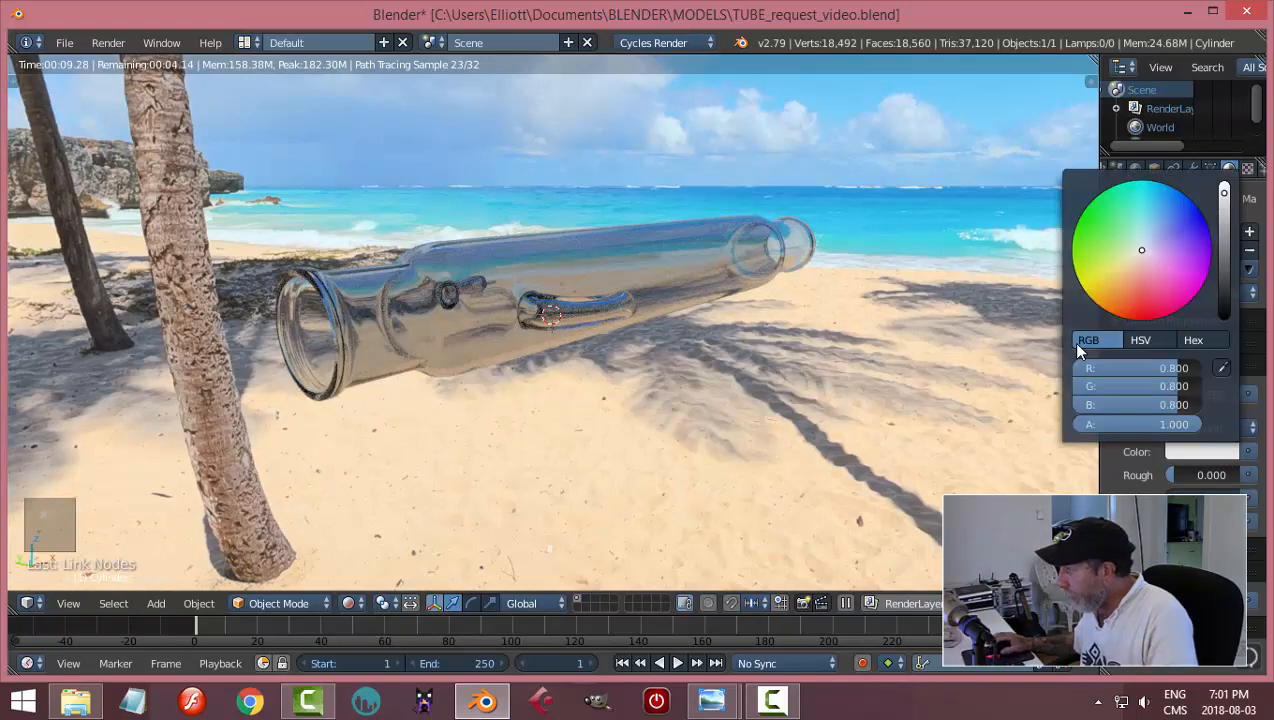
left_click(1138, 257)
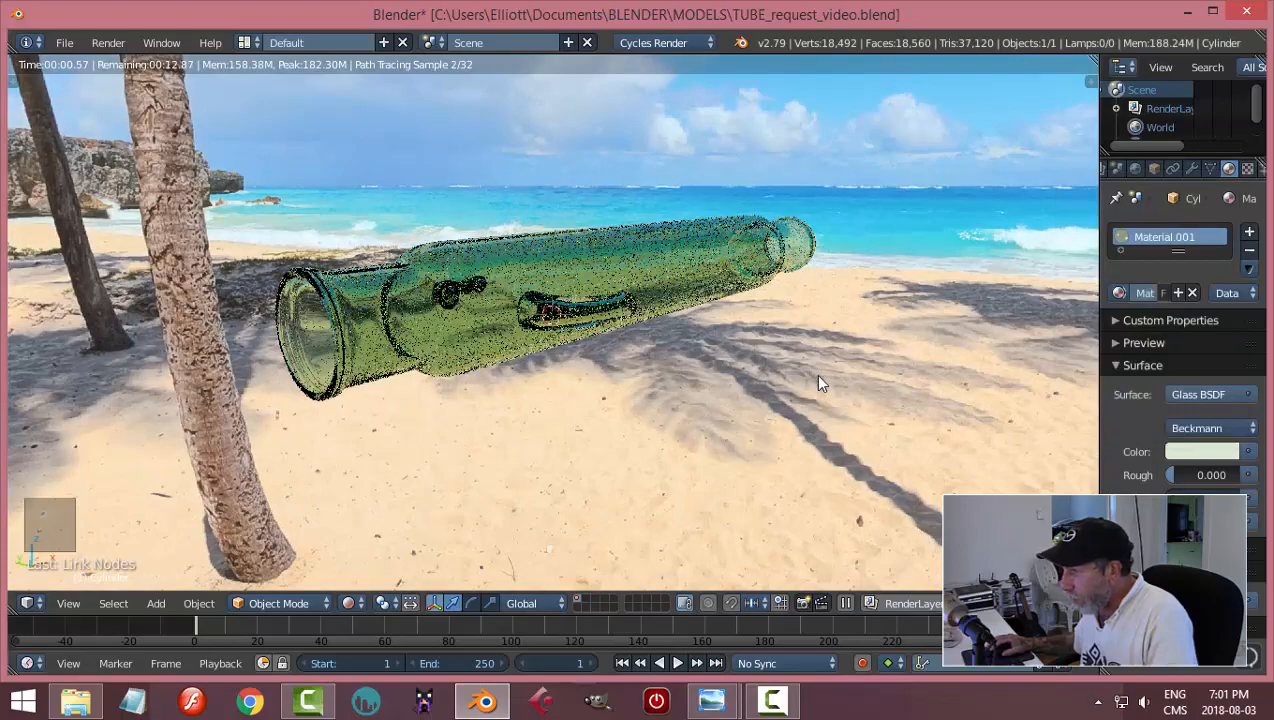
- Examine the rendered green glass tube against the beach environment from several angles and distances
middle_click_drag(732, 337, 721, 379)
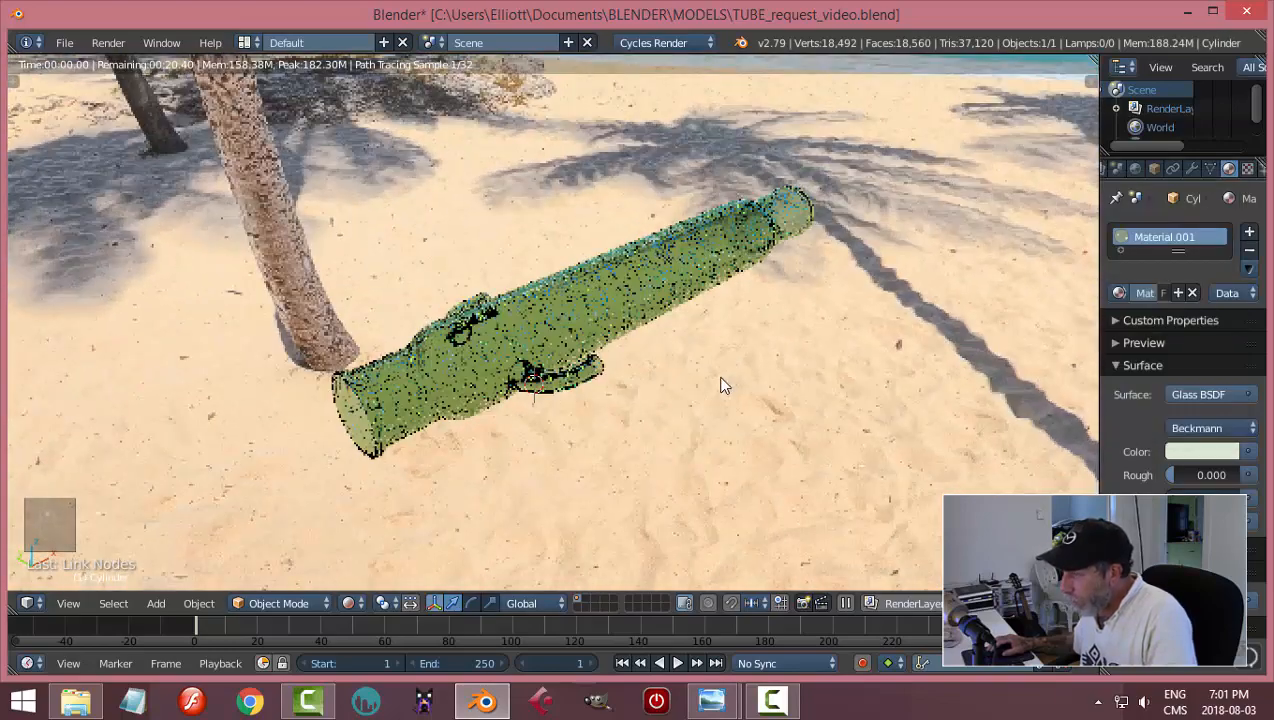
scroll(574, 434, "up", 1)
scroll(575, 437, "up", 2)
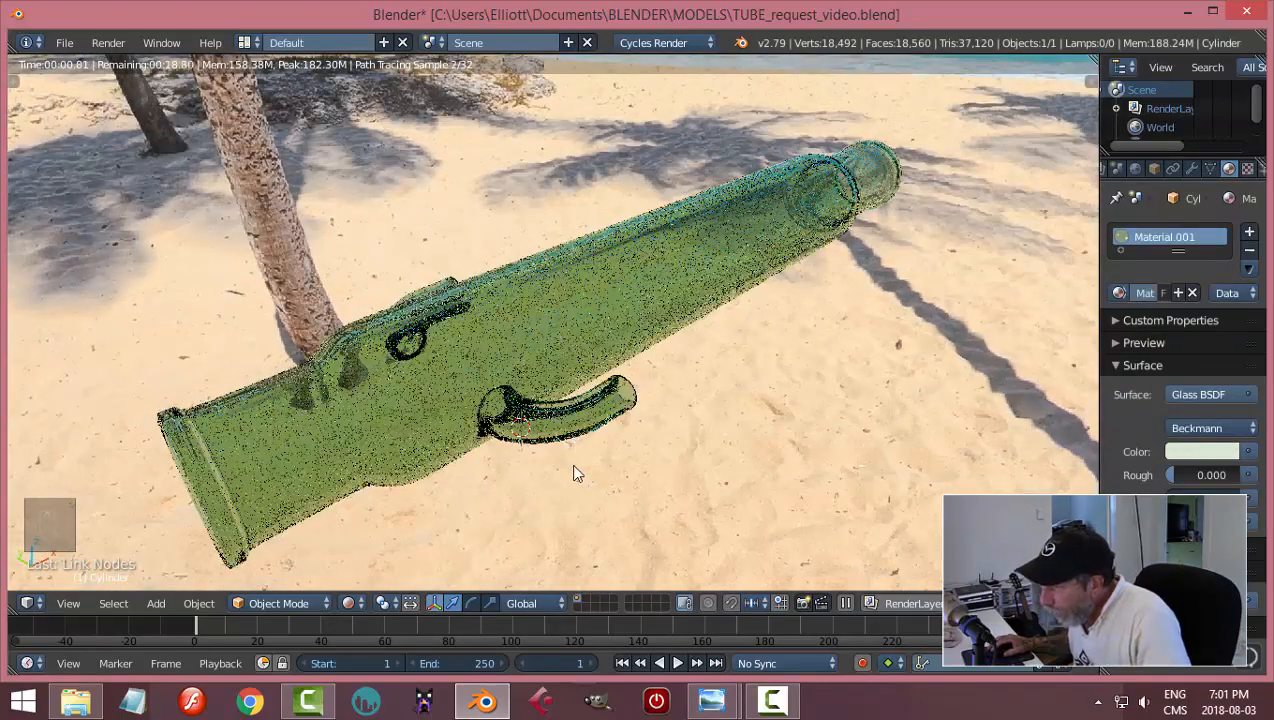
middle_click_drag(527, 488, 531, 436)
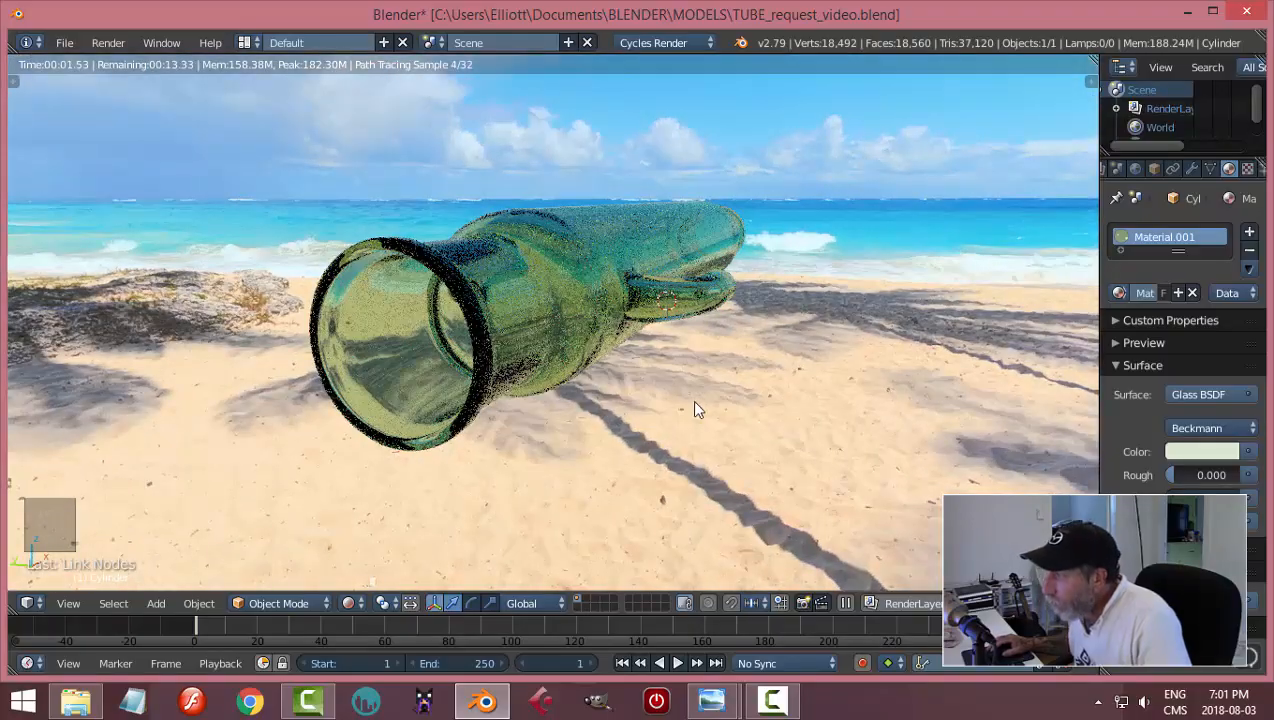
middle_click_drag(697, 407, 855, 397)
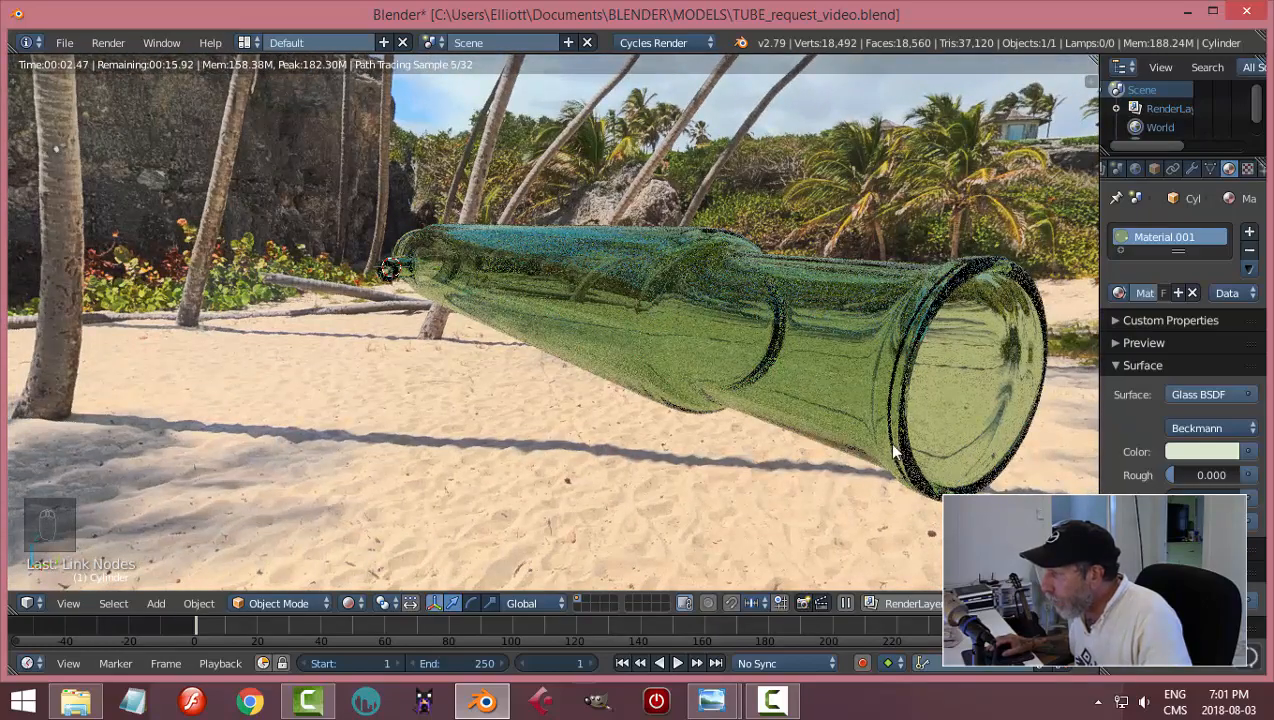
scroll(890, 450, "down", 4)
middle_click_drag(754, 408, 788, 434)
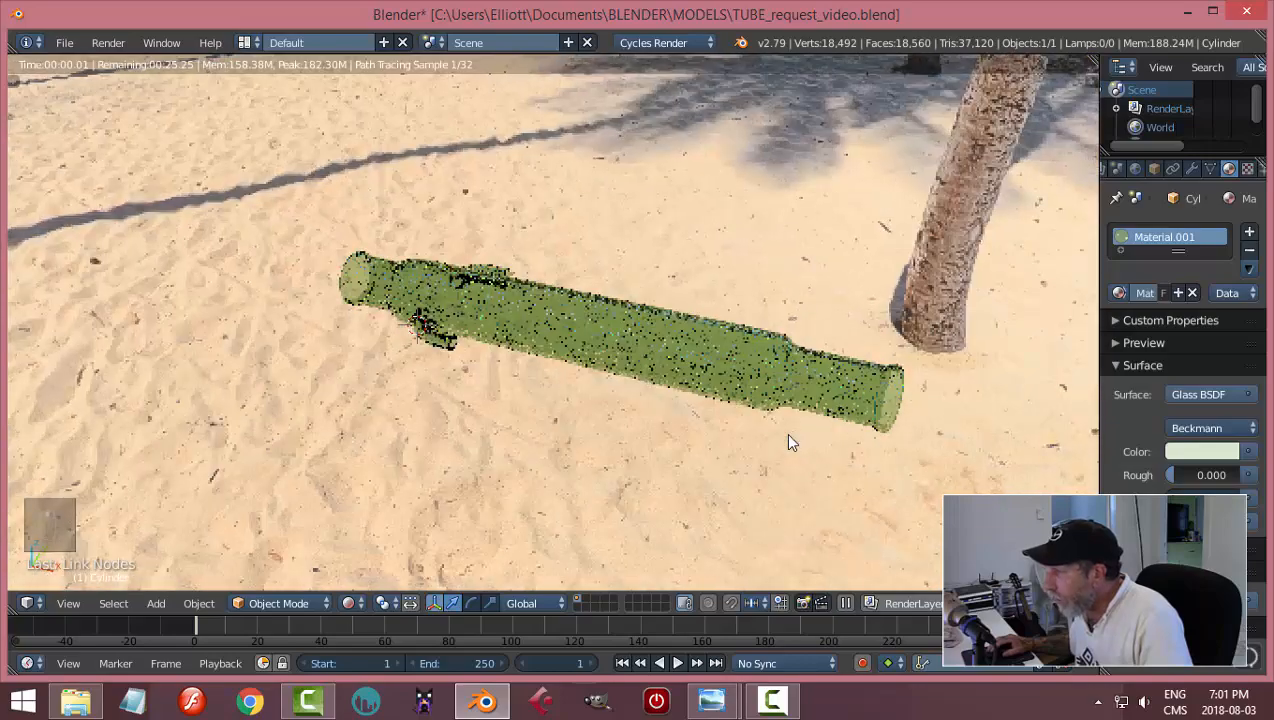
middle_click_drag(615, 430, 506, 373)
scroll(624, 410, "up", 3)
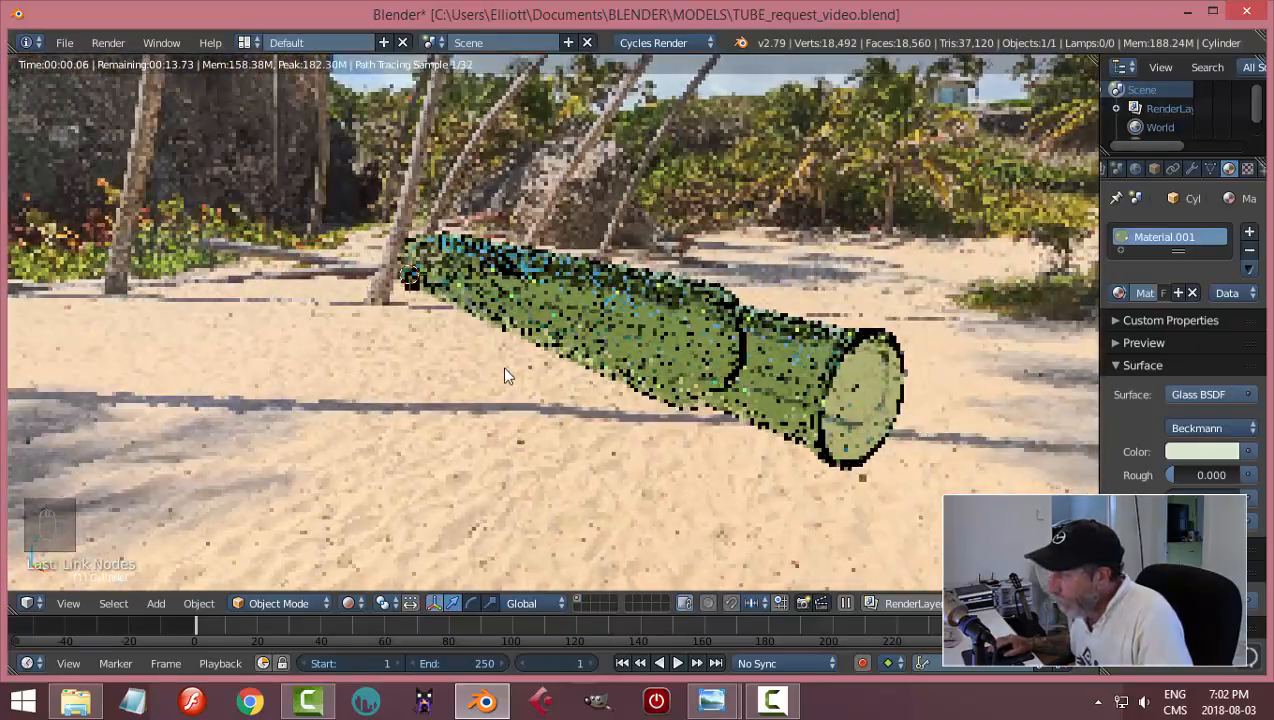
scroll(705, 397, "down", 5)
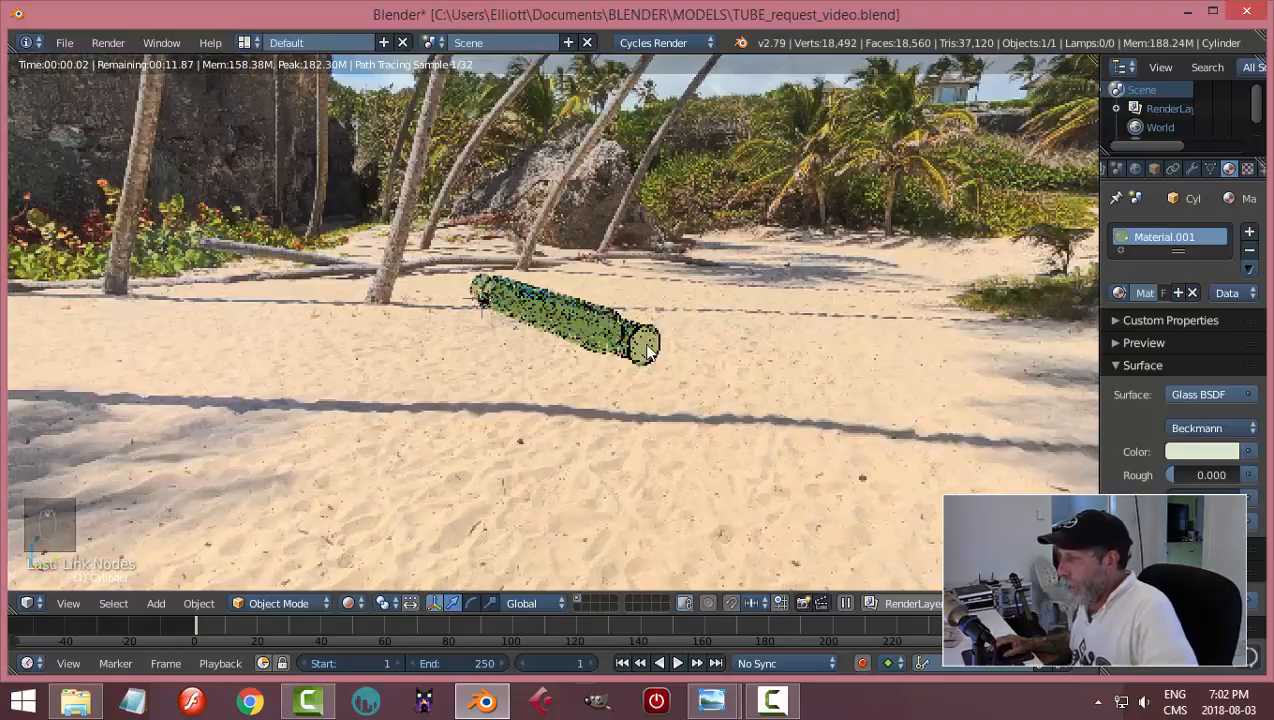
middle_click_drag(703, 396, 816, 414)
scroll(718, 426, "up", 3)
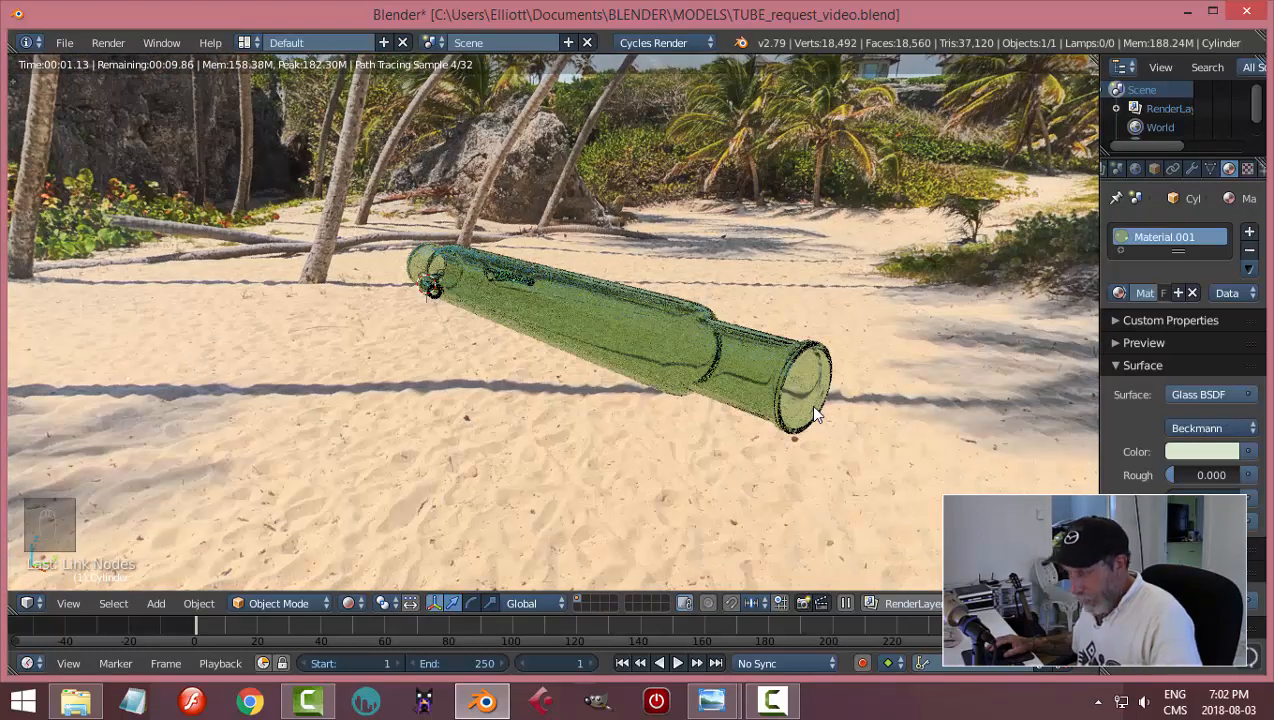
- Return to solid shading, then add a mesh plane and scale it by 8
key("shift+z")
mouse_move(708, 452)
middle_mouse_down()
mouse_move(680, 449)
mouse_move(702, 458)
middle_mouse_up()
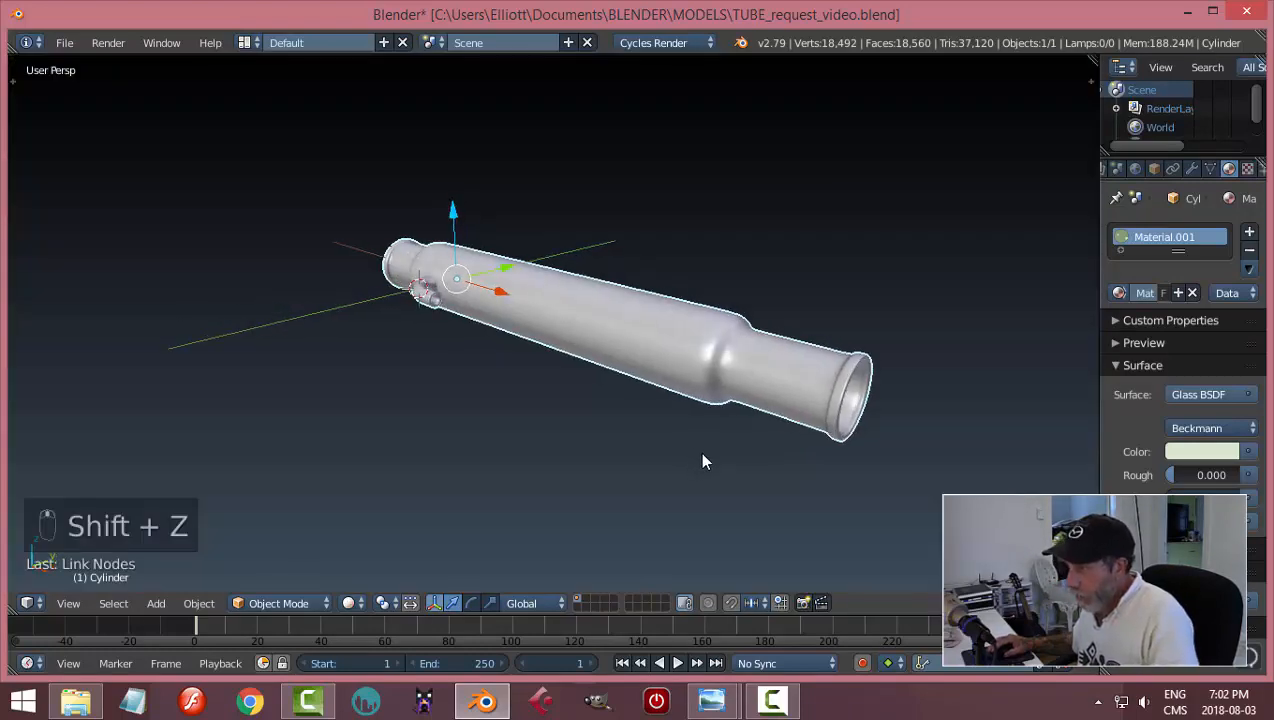
key("shift+a")
mouse_move(686, 384)
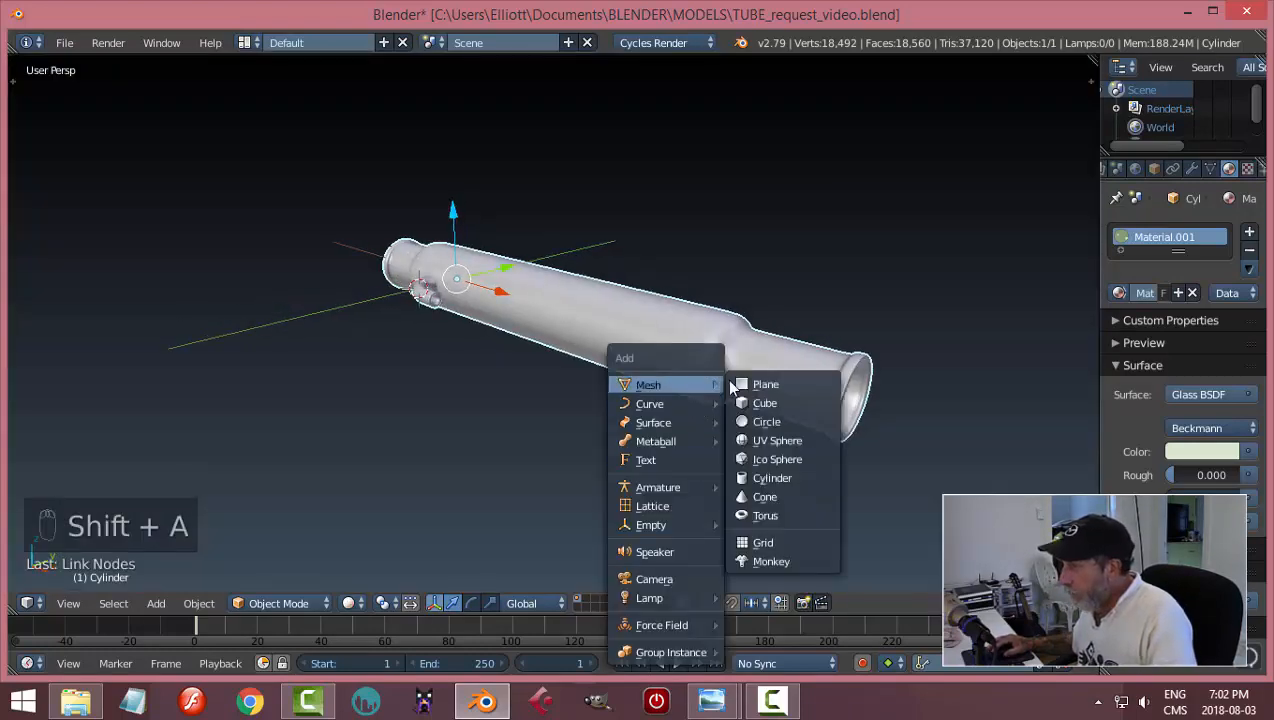
left_click(748, 384)
type("s")
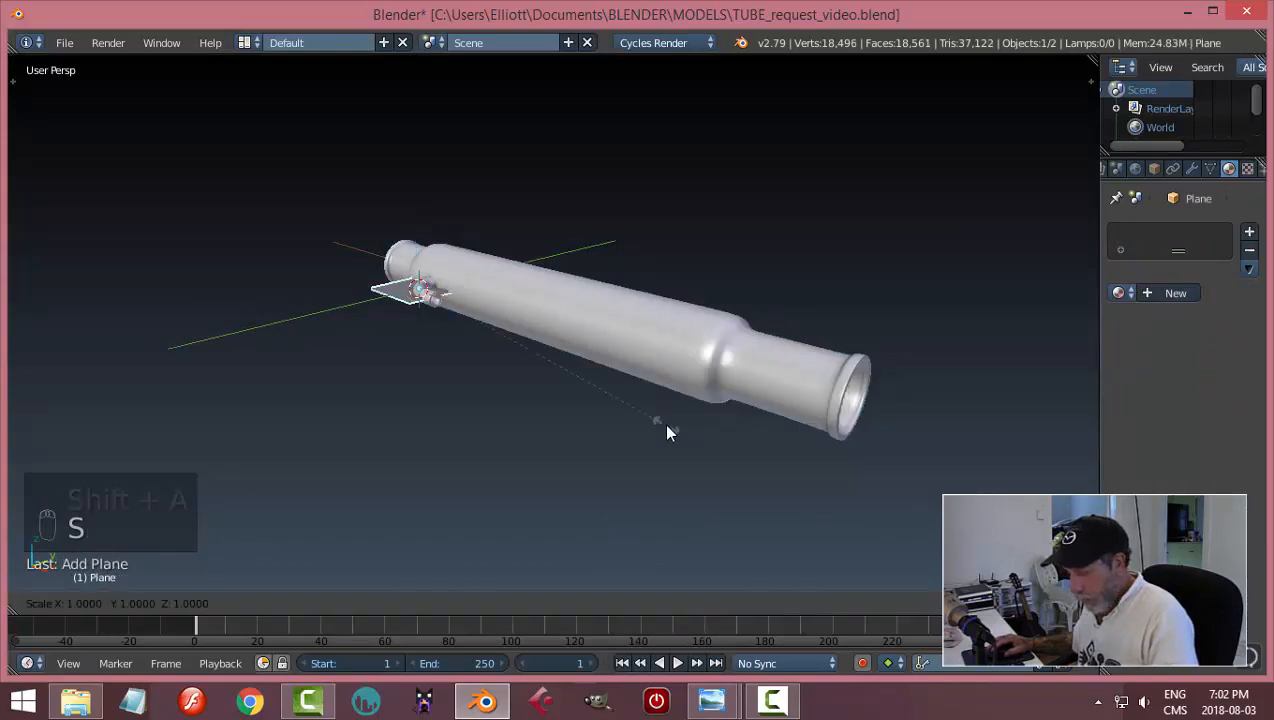
type("8")
key("Return")
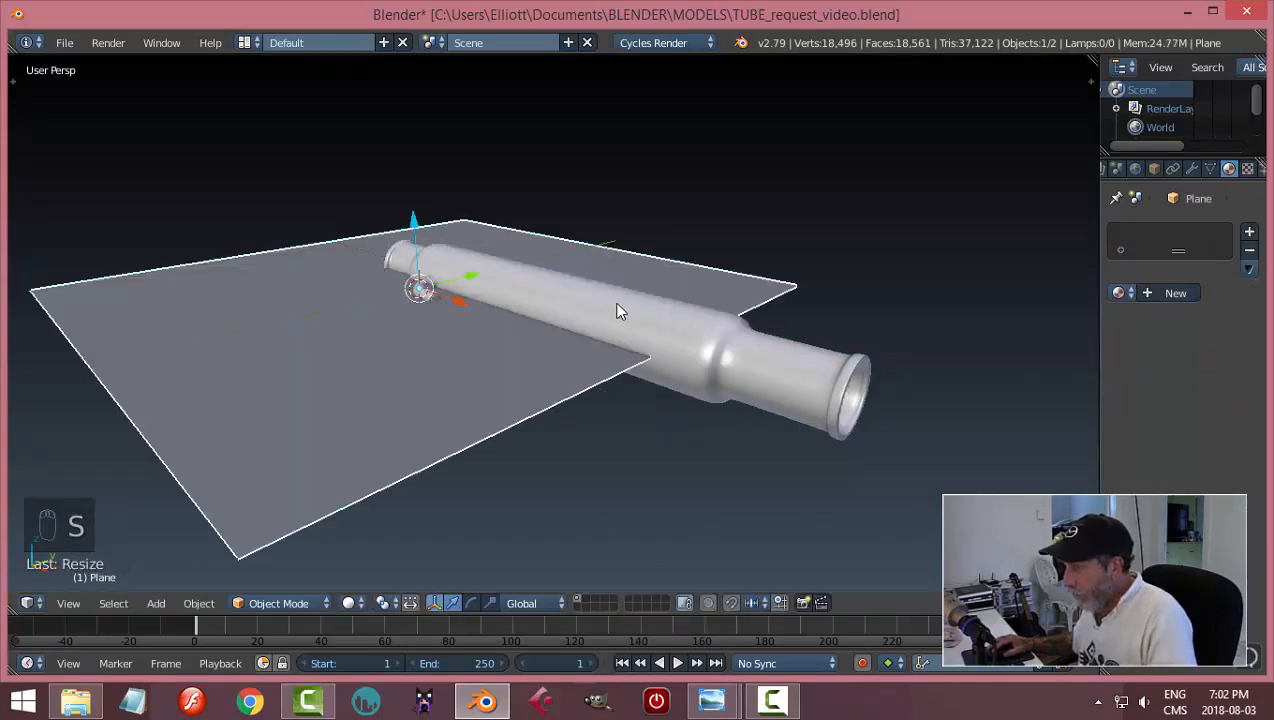
- Select the tube and move it along the X axis until its whole length lies within the plane
right_click(772, 369)
key("KP_7")
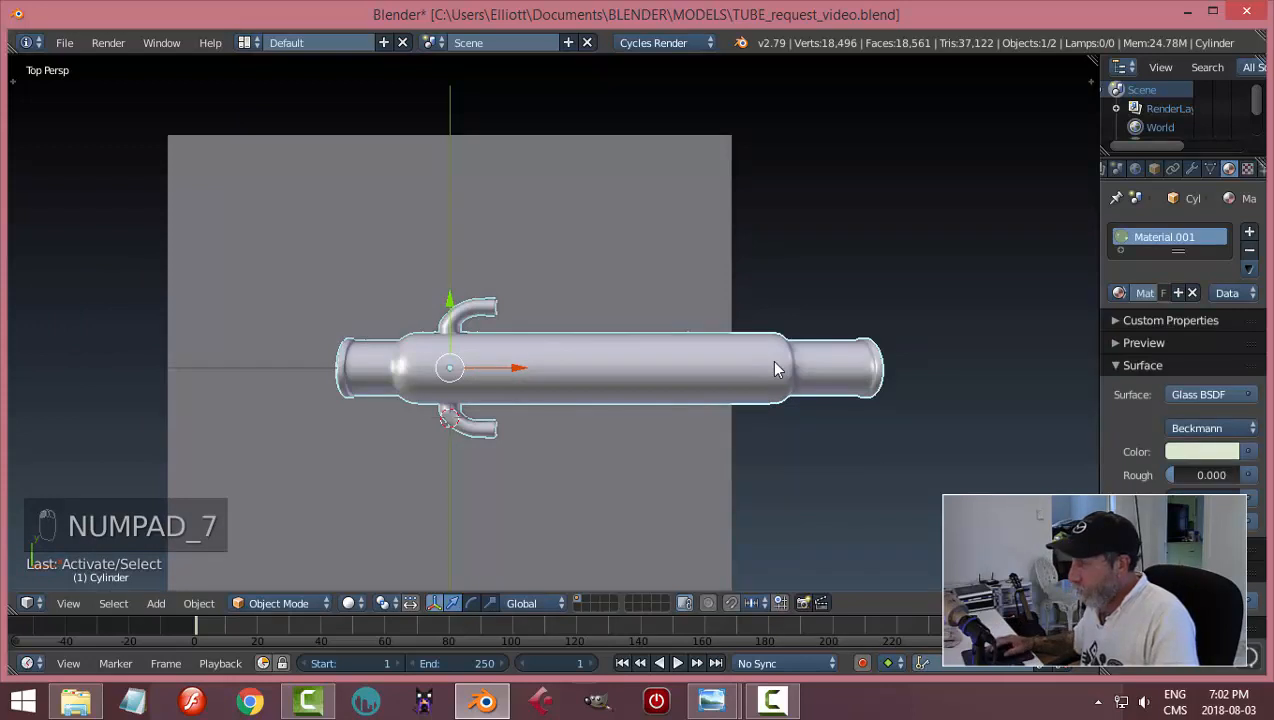
scroll(775, 369, "down", 3)
left_click_drag(558, 355, 476, 354)
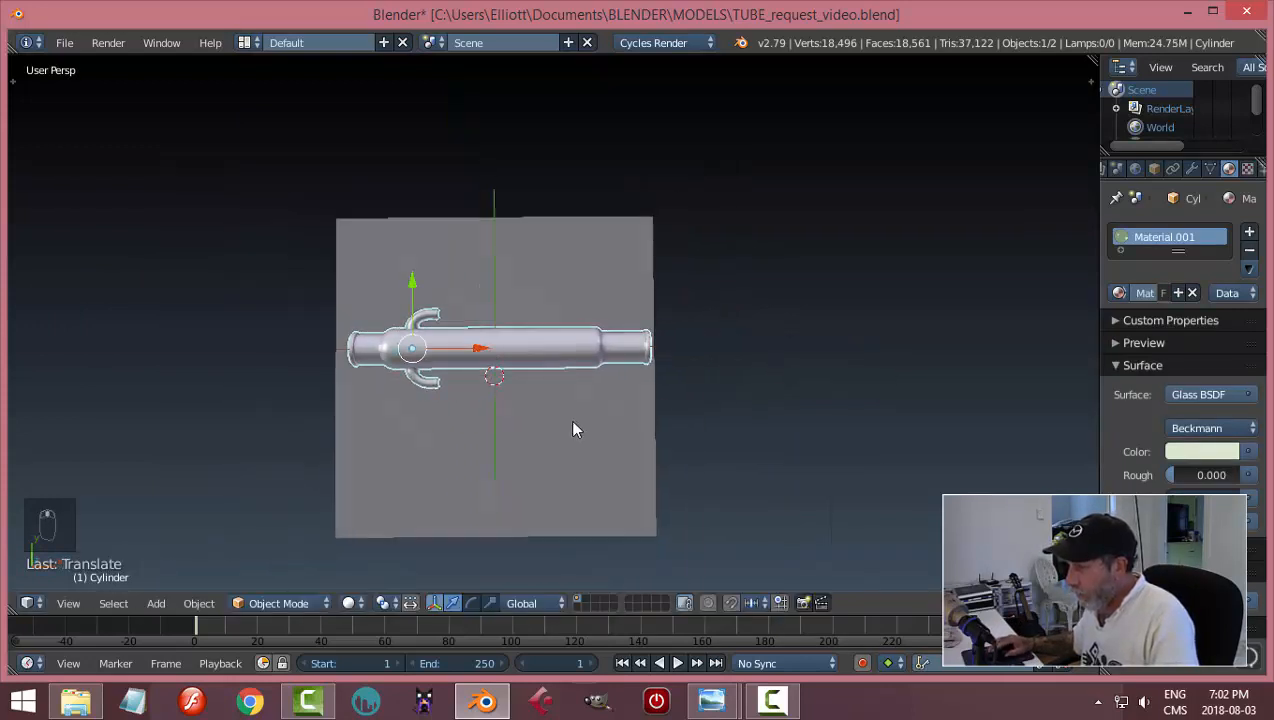
middle_click_drag(569, 419, 447, 300)
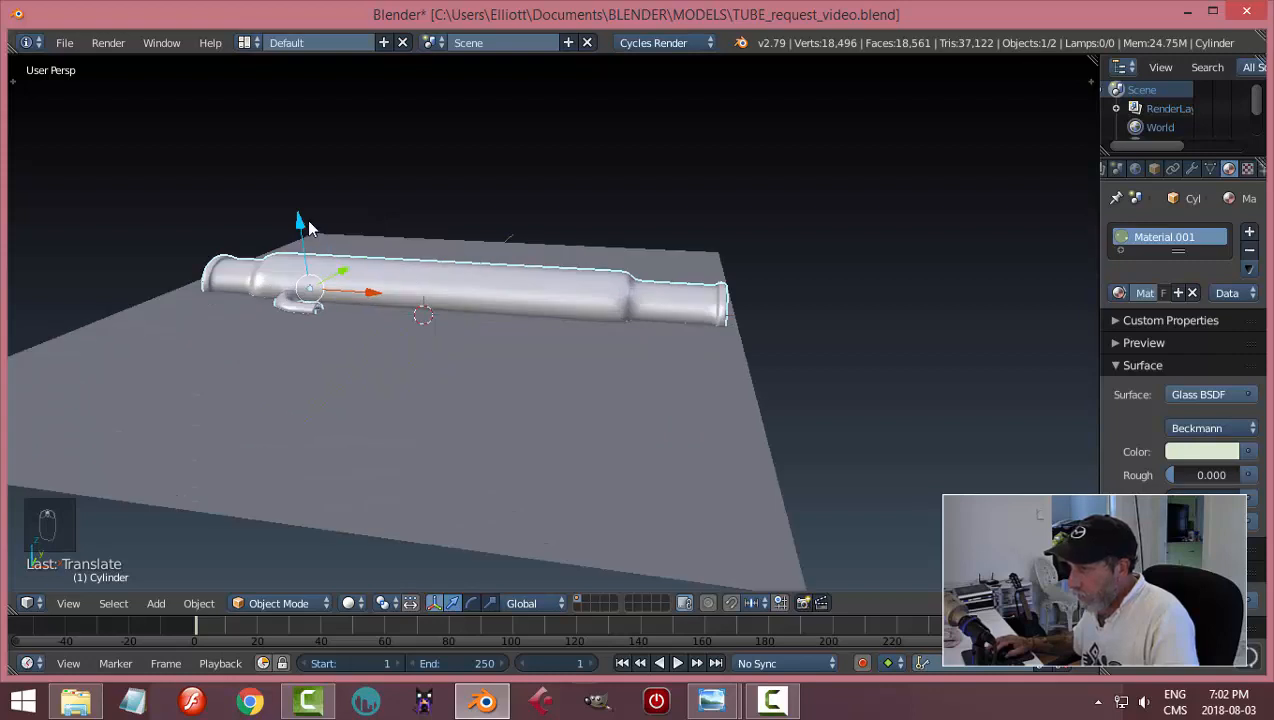
- Raise the tube slightly along Z, then select the plane and scale it up until it extends well beyond the tube
left_click_drag(308, 228, 316, 196)
middle_click_drag(548, 284, 596, 398)
right_click(600, 400)
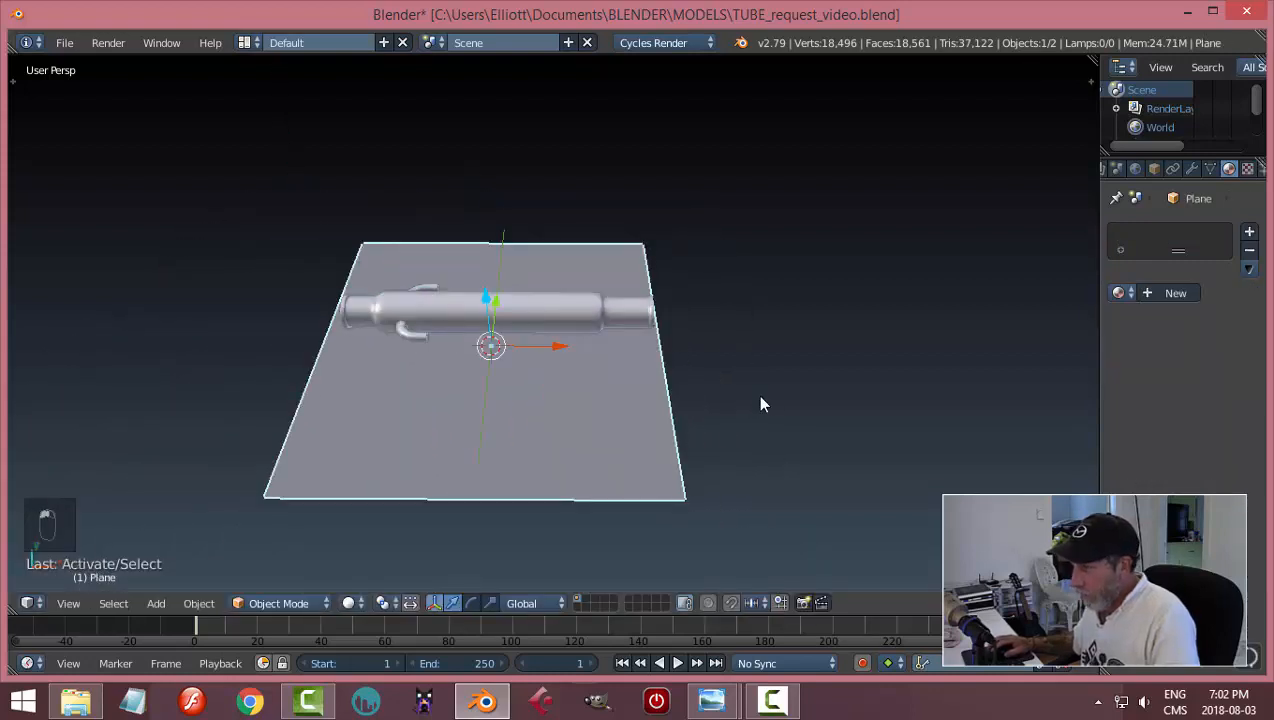
key("s")
left_click(693, 406)
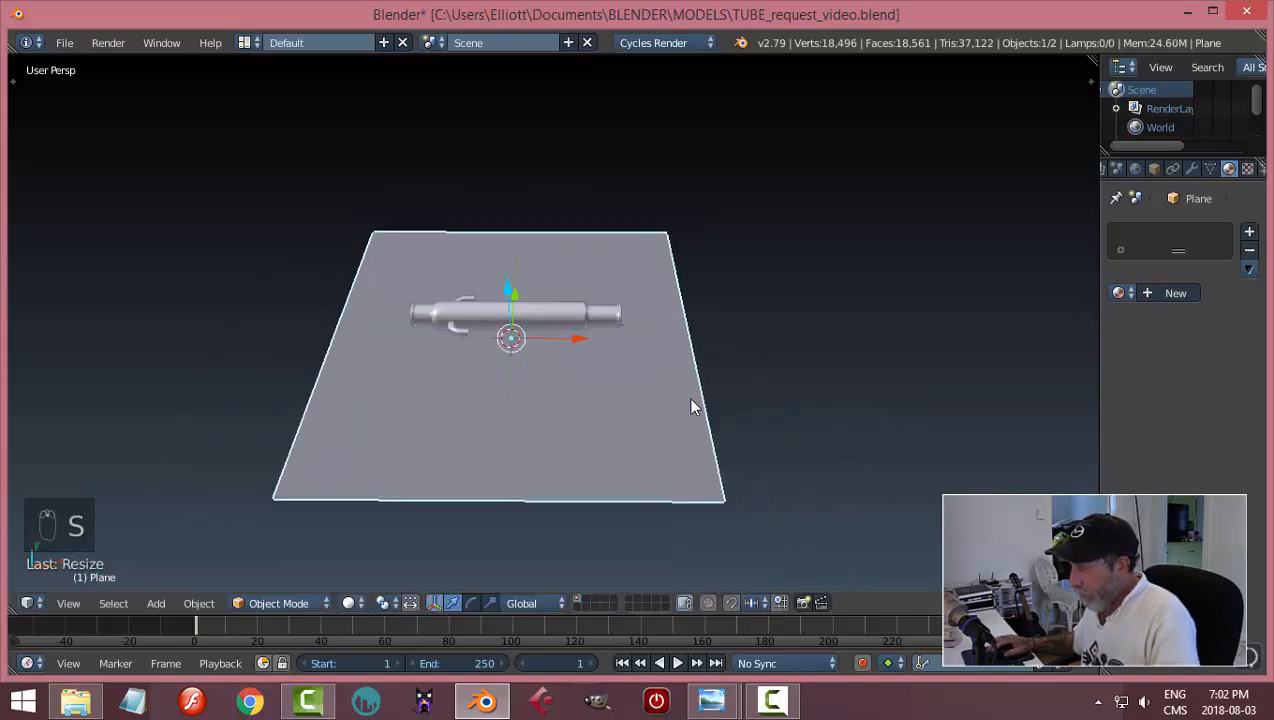
middle_click_drag(692, 406, 688, 428)
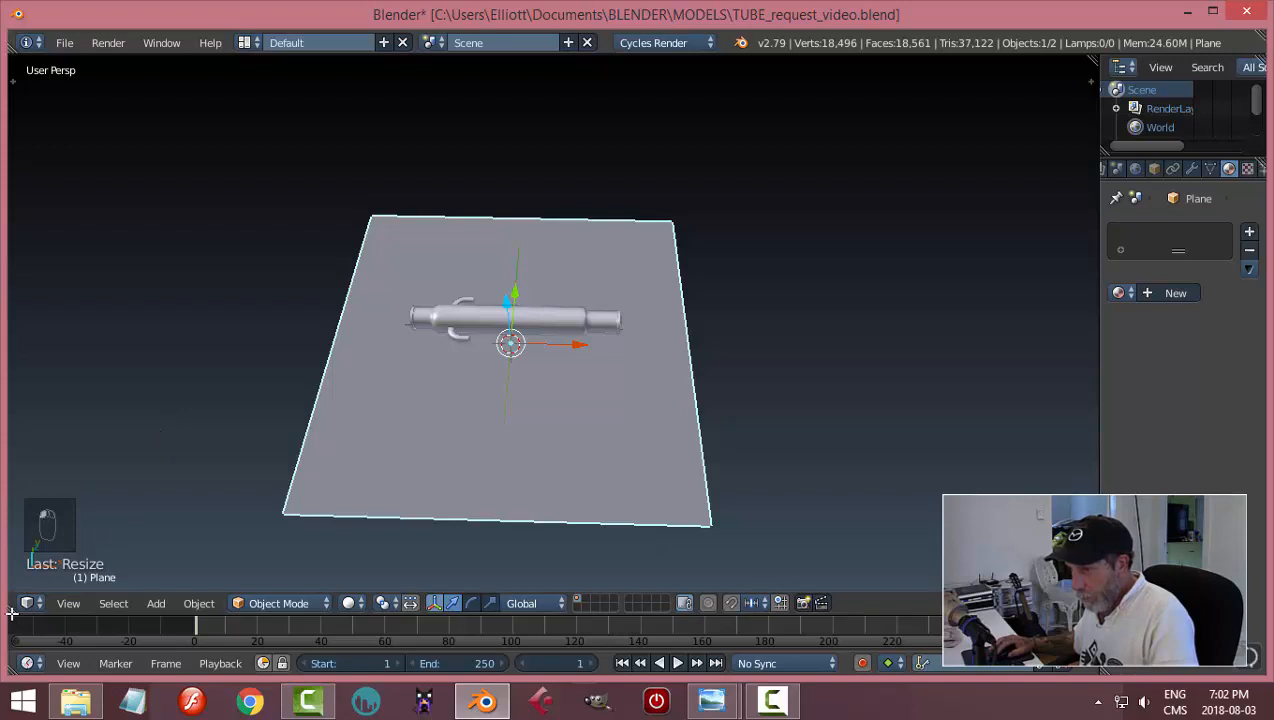
- Split the 3D view in two and UV-unwrap the plane with Project From View from the top view
left_click_drag(12, 612, 588, 560)
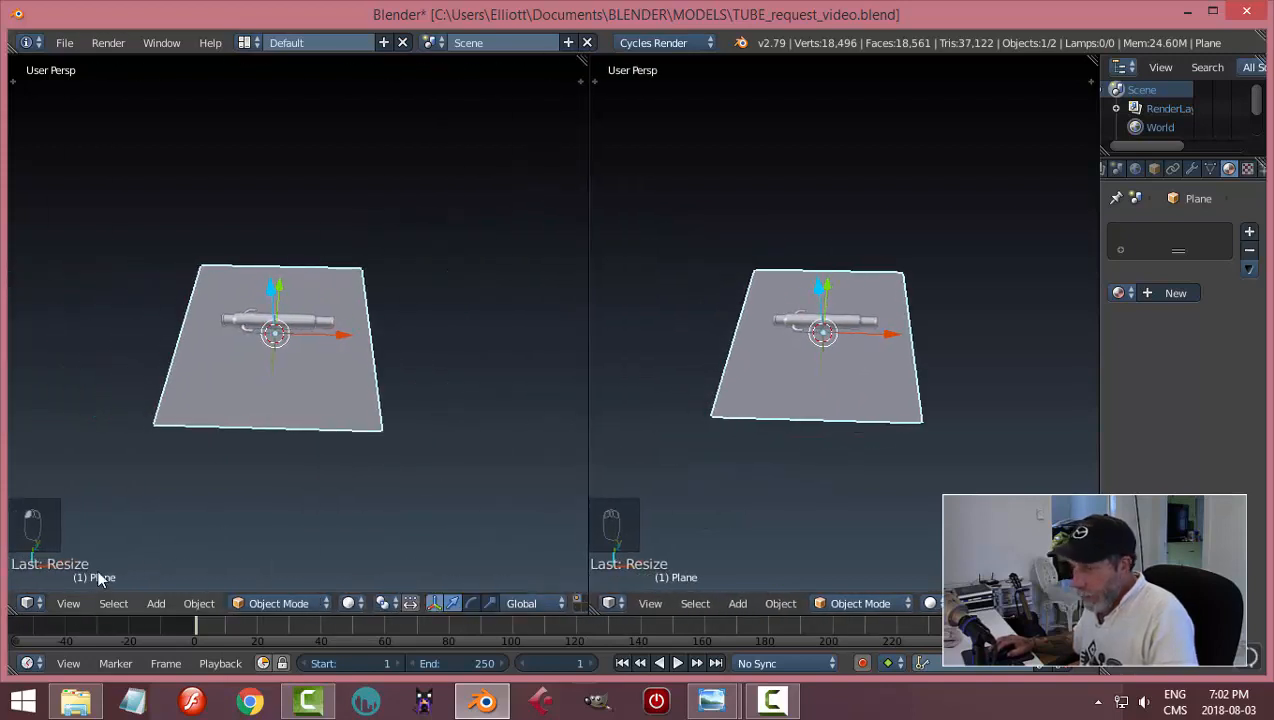
key("Tab")
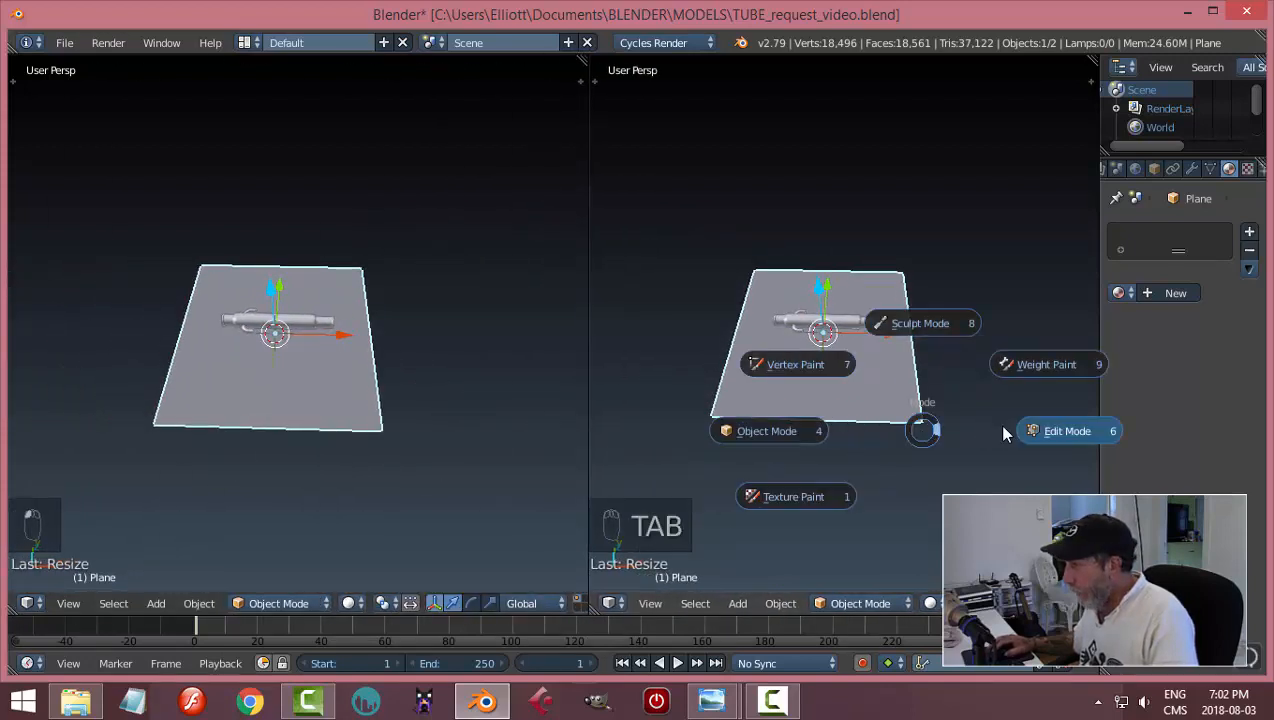
key("KP_7")
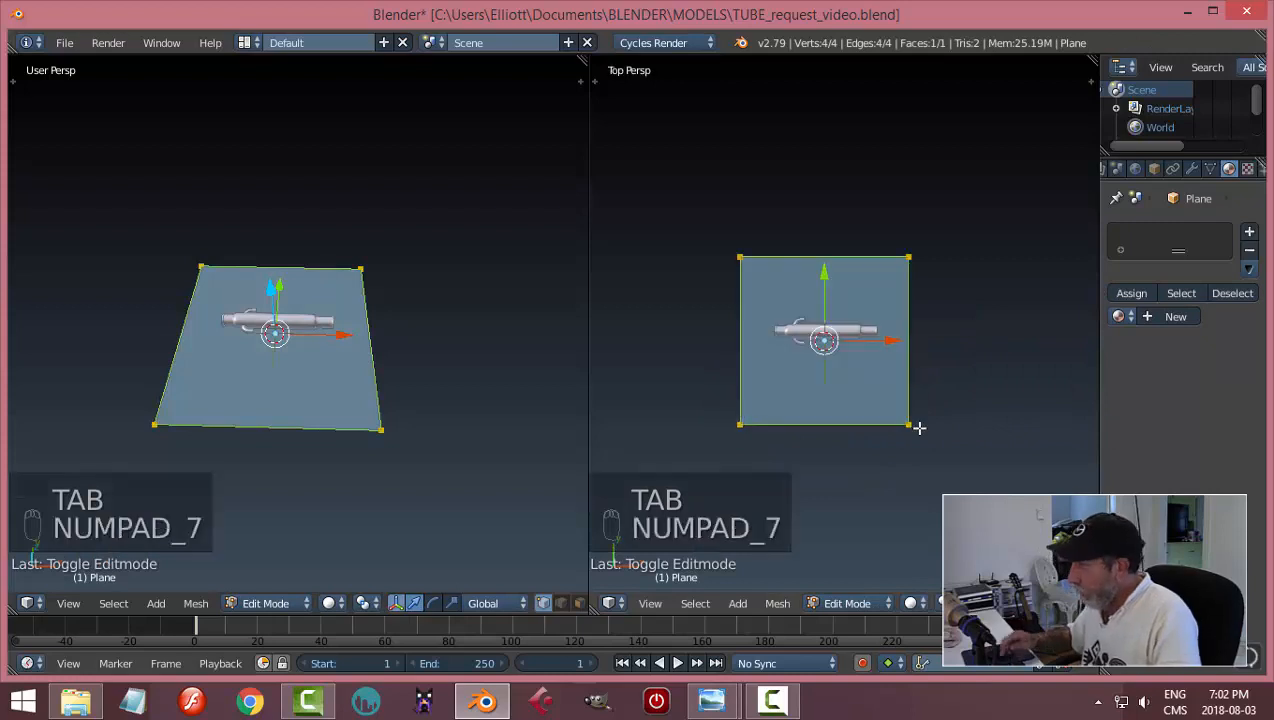
scroll(919, 428, "up", 3)
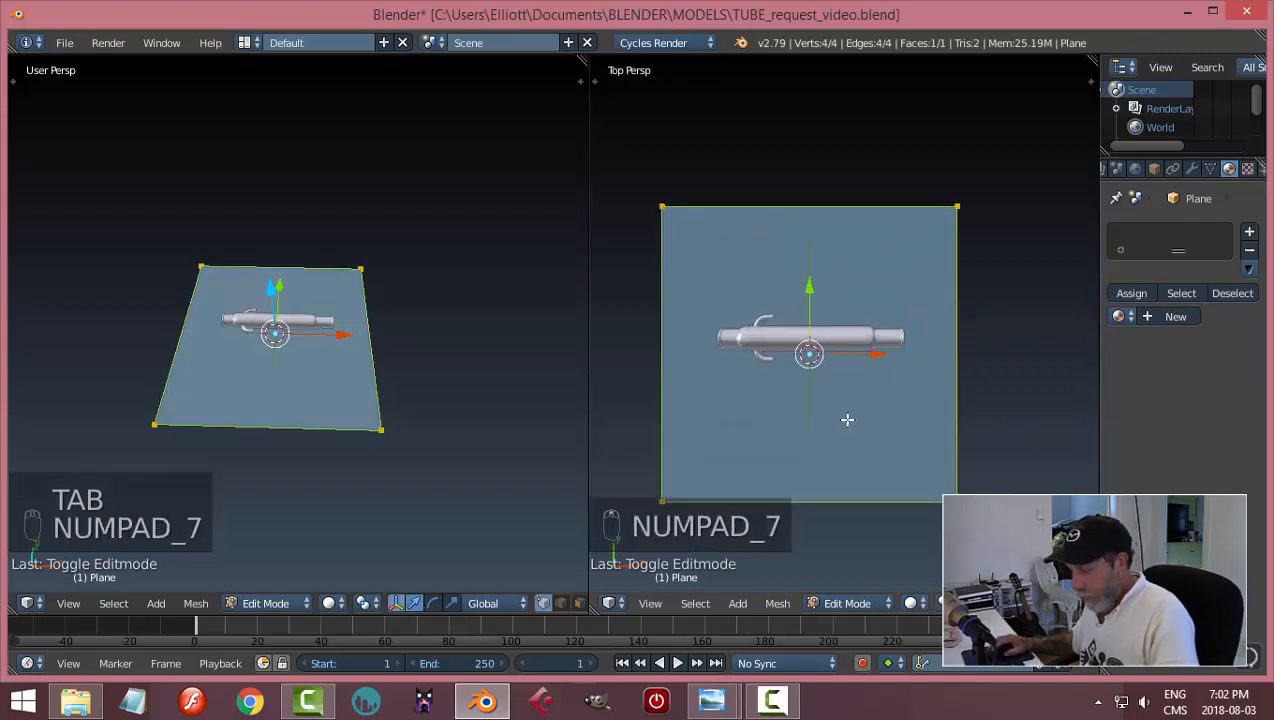
key("u")
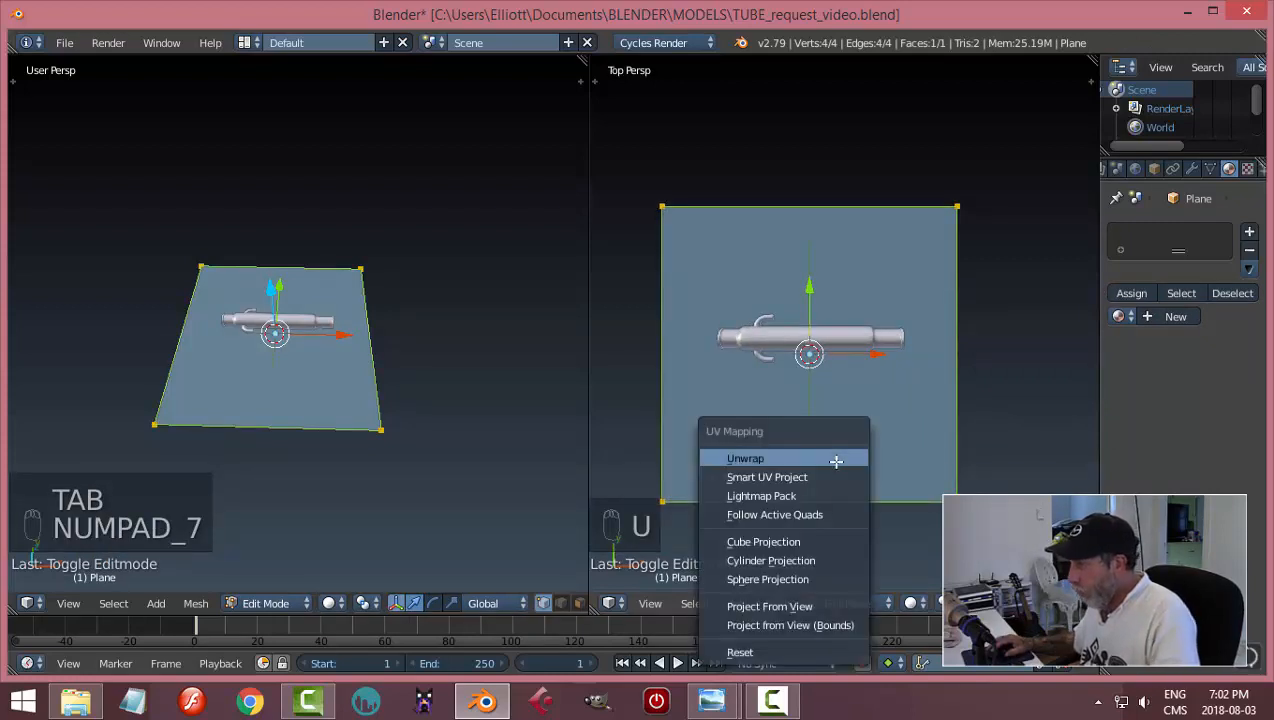
left_click(800, 606)
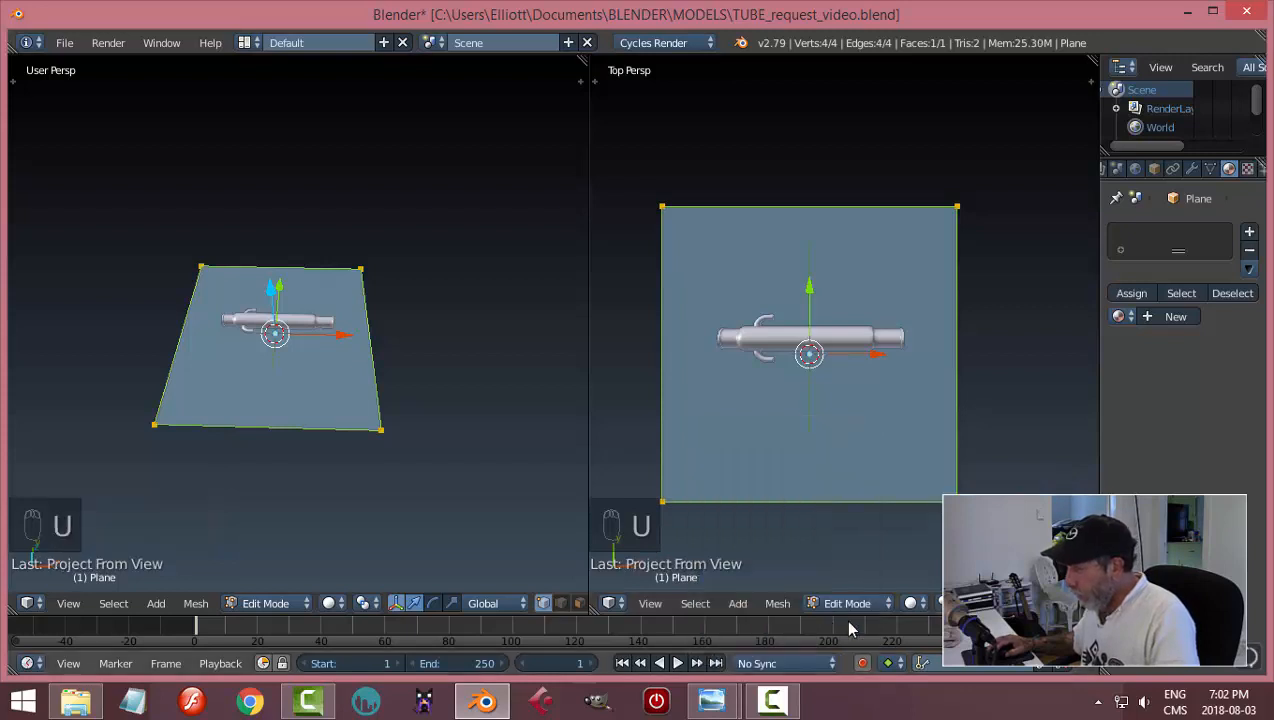
- Check the plane's UVs in the UV/Image Editor, then change that area to the Node Editor and hide its sidebar
left_click(41, 608)
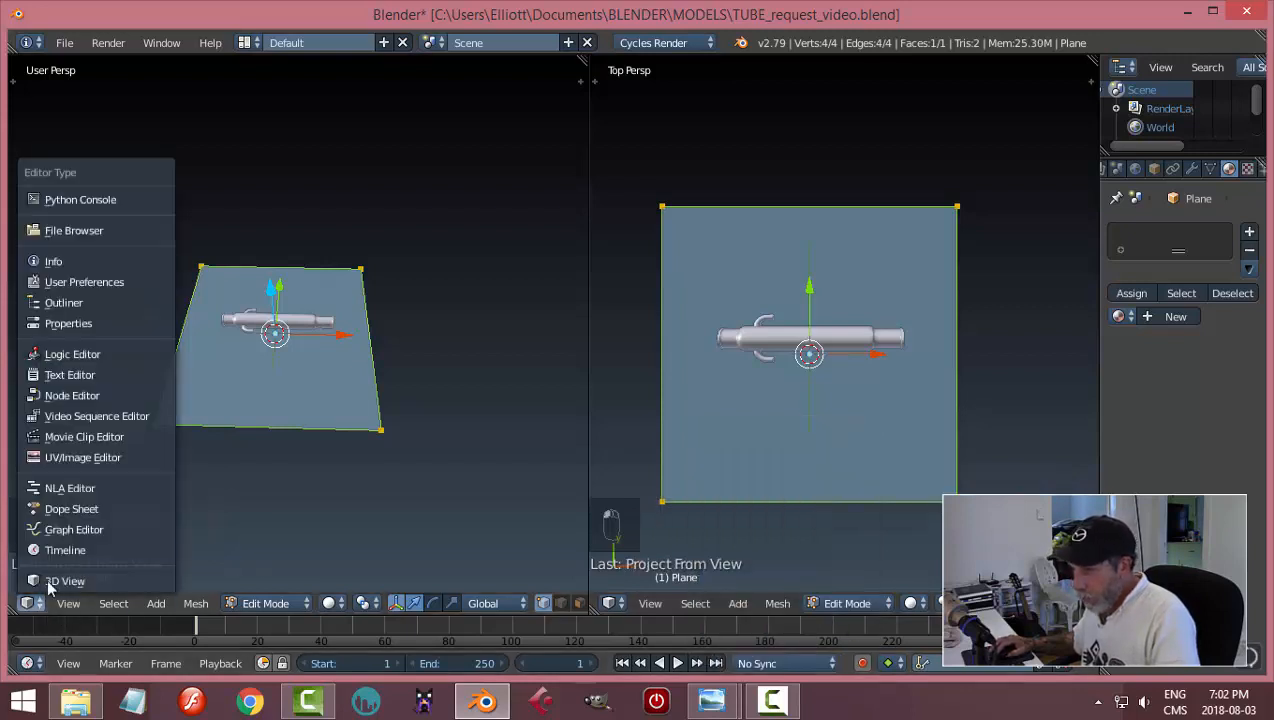
left_click(90, 486)
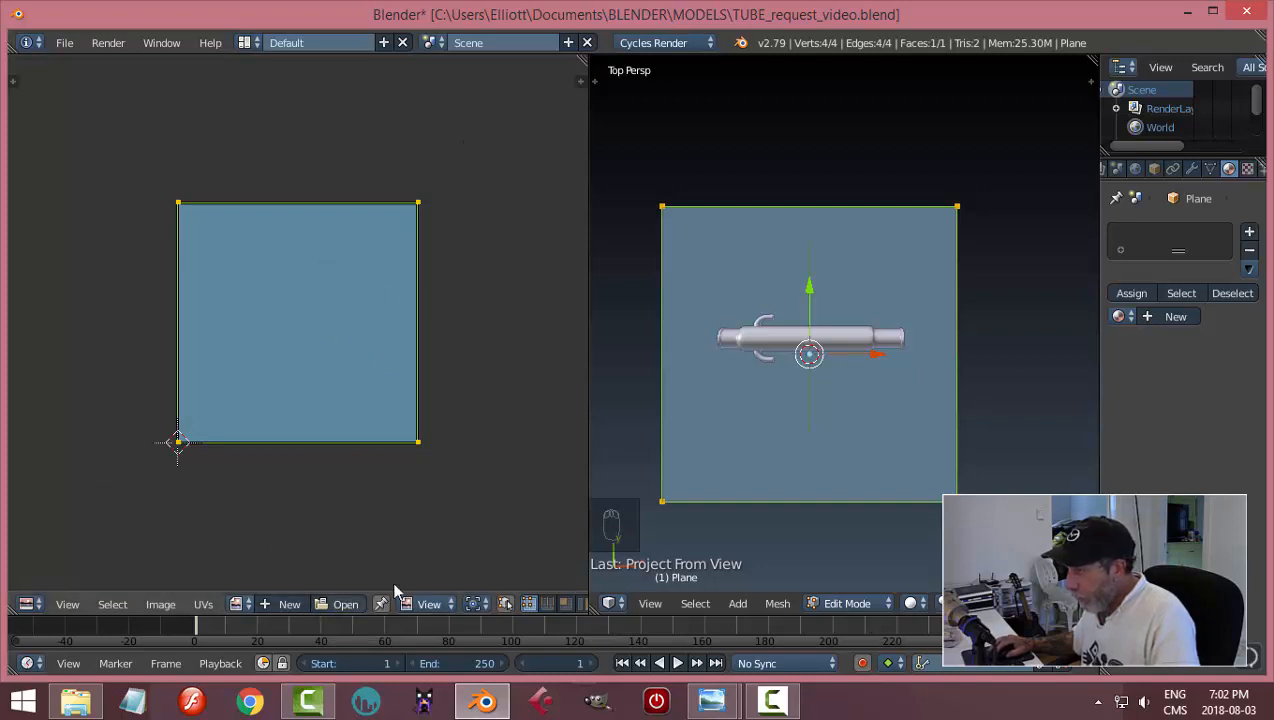
left_click(30, 611)
left_click(85, 397)
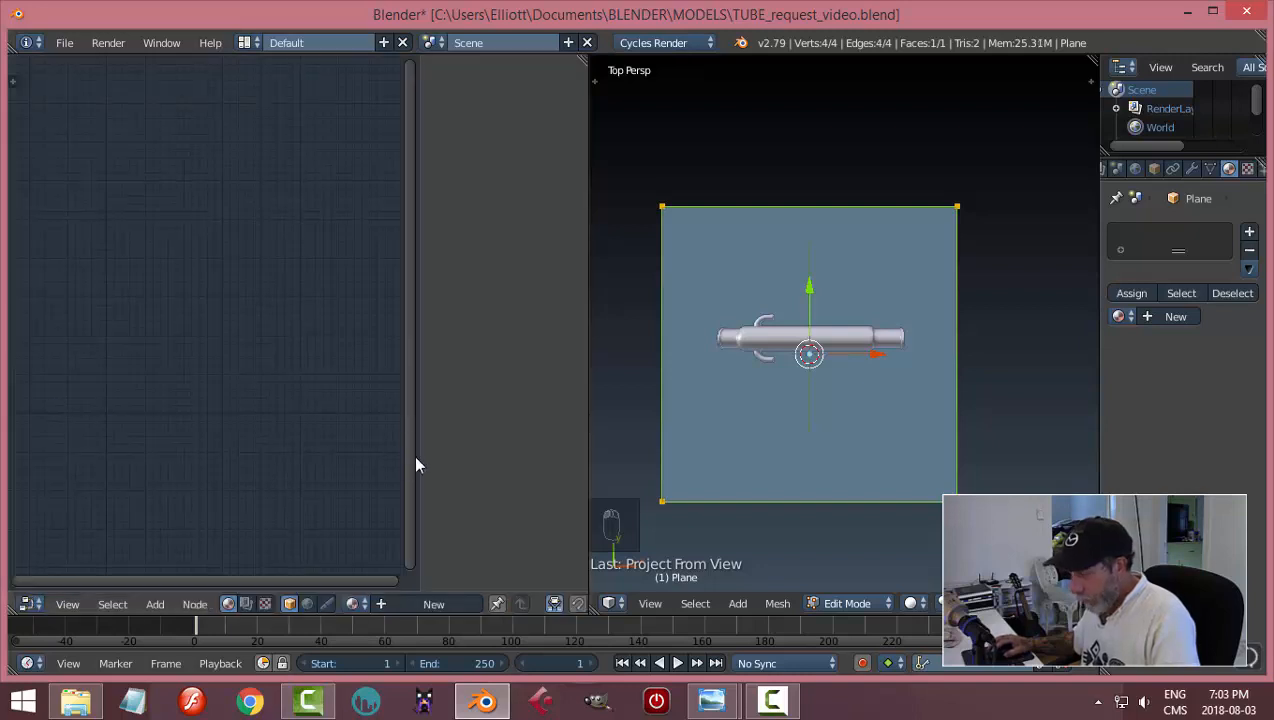
key("n")
- Return the plane to Object Mode and create a new node material for it
key("Tab")
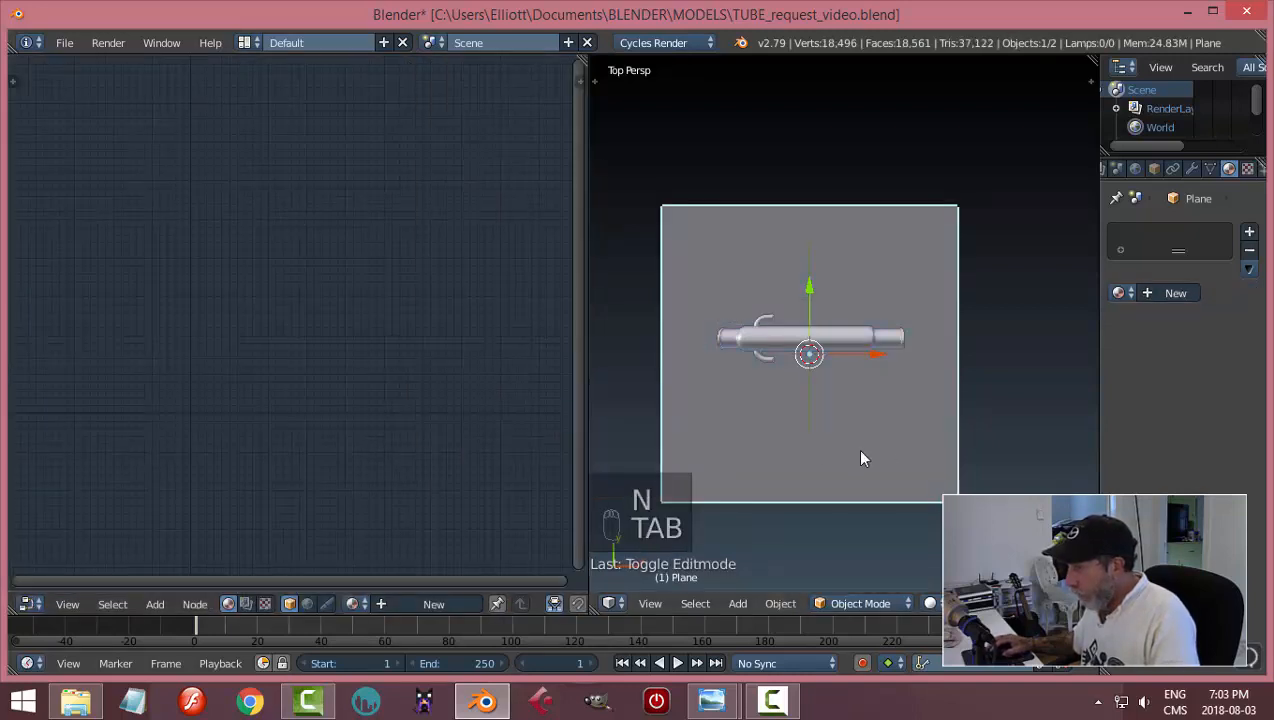
right_click(884, 456)
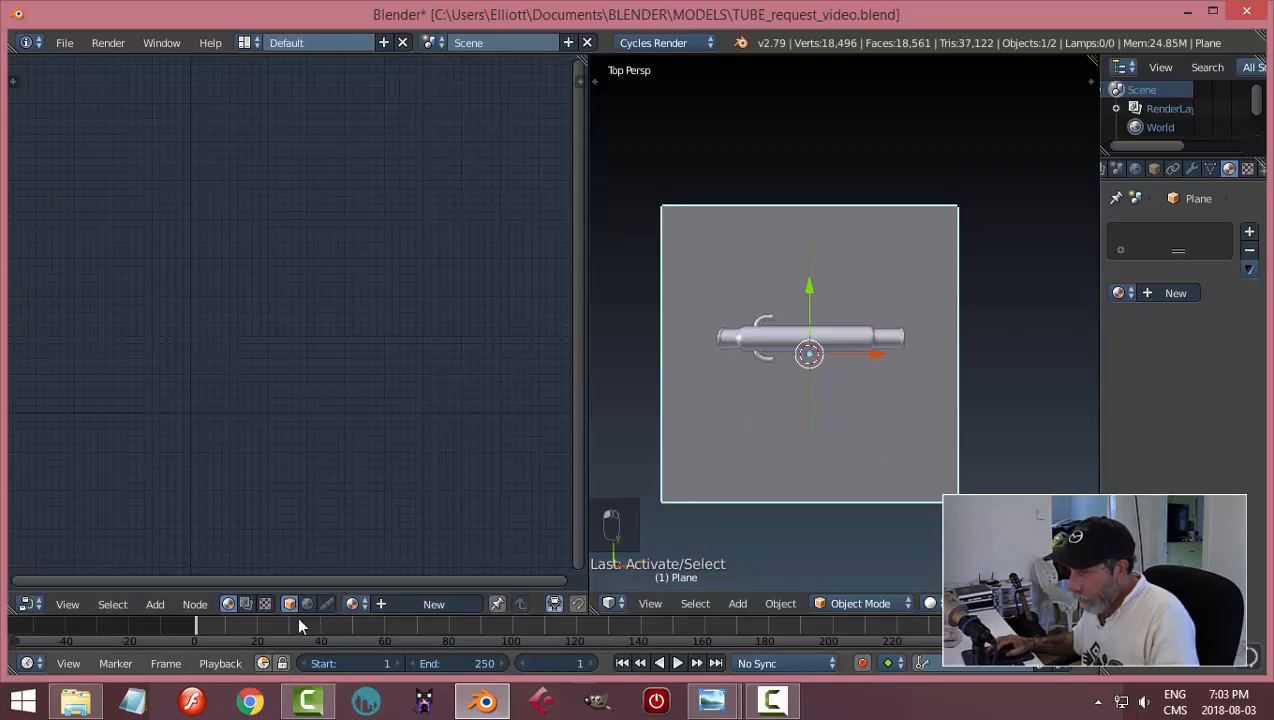
left_click(417, 609)
scroll(305, 446, "up", 3)
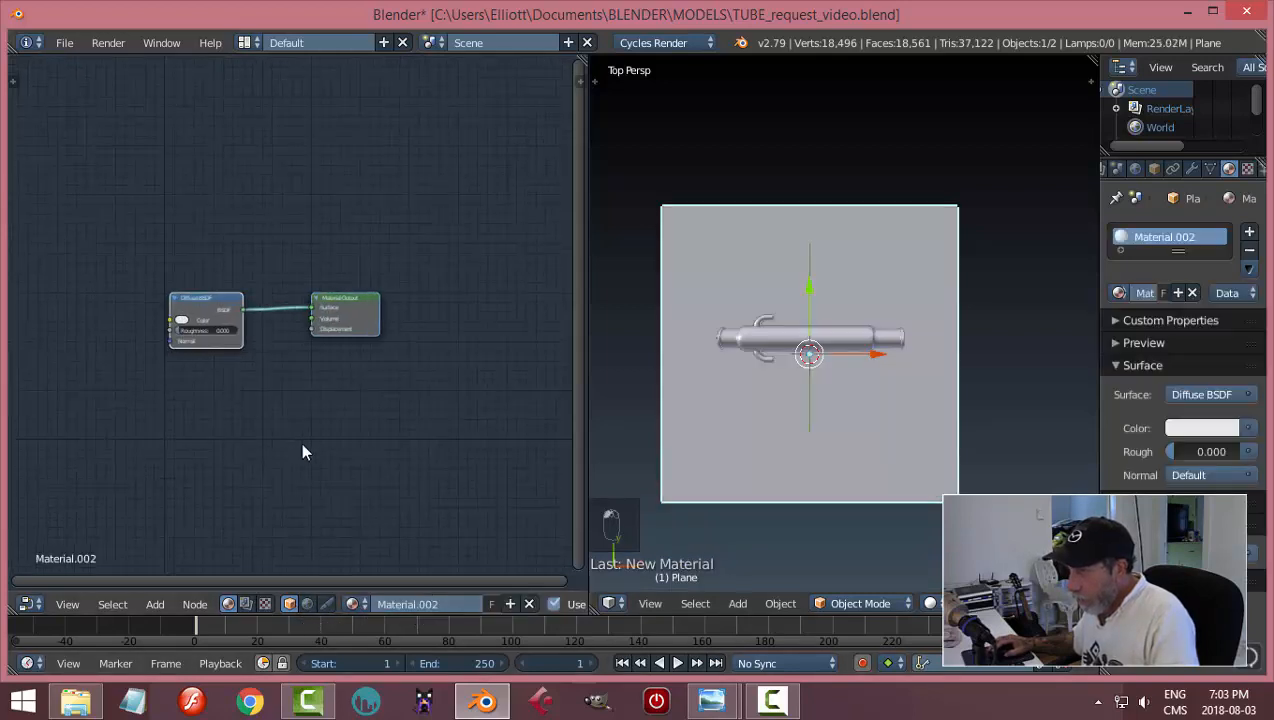
- Add an Image Texture node beside the Diffuse BSDF and link its Color output to the shader's Color input
middle_click_drag(333, 444, 510, 463)
scroll(382, 461, "up", 3)
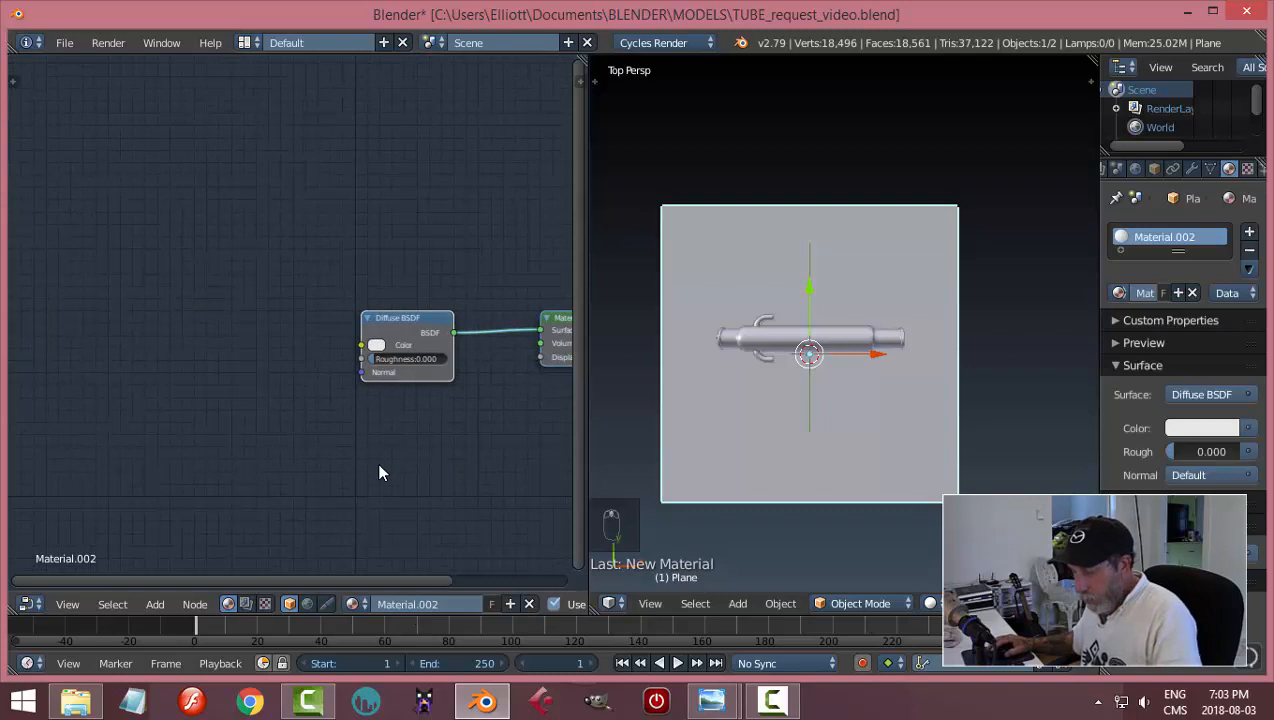
key("shift+a")
mouse_move(402, 538)
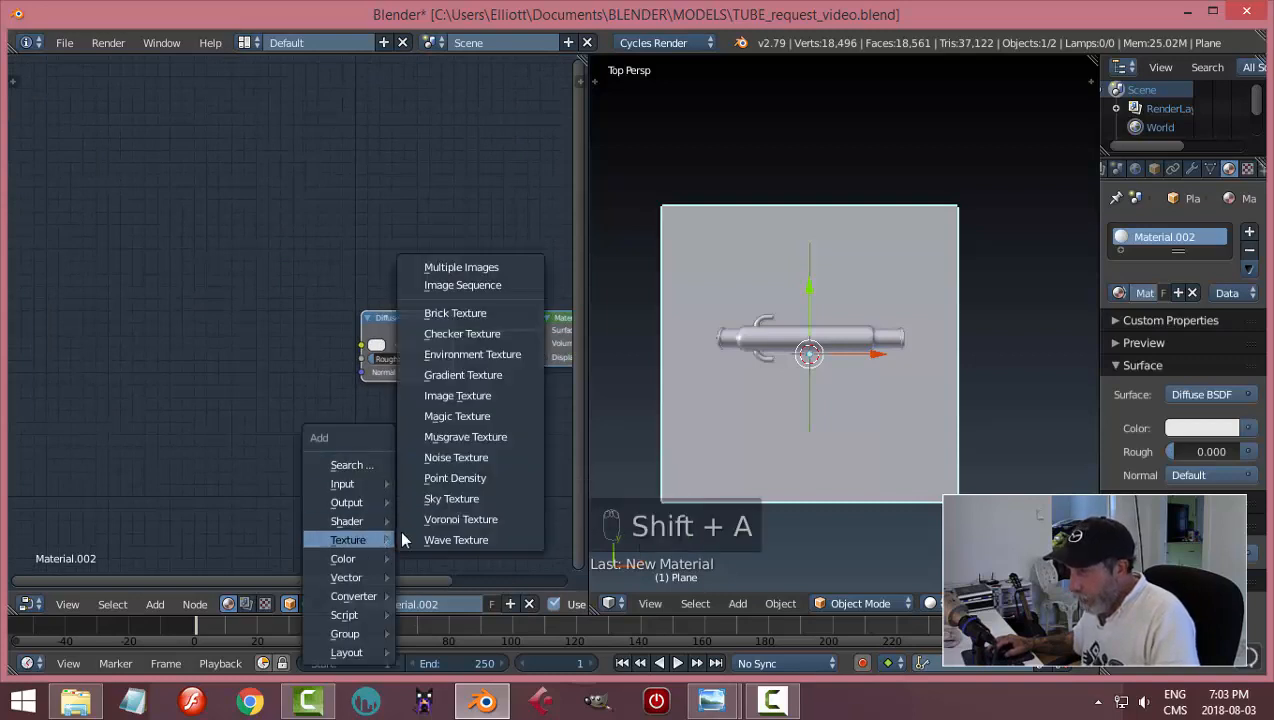
left_click(457, 395)
left_click(219, 289)
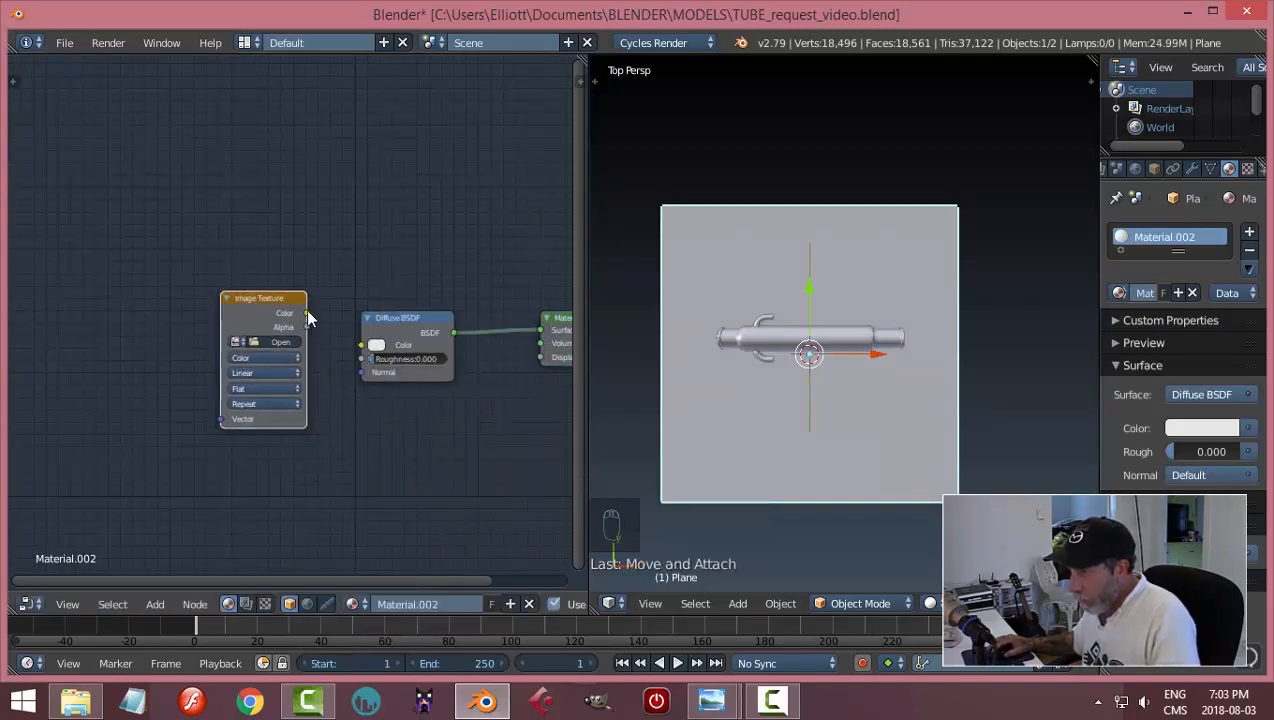
left_click_drag(306, 313, 364, 348)
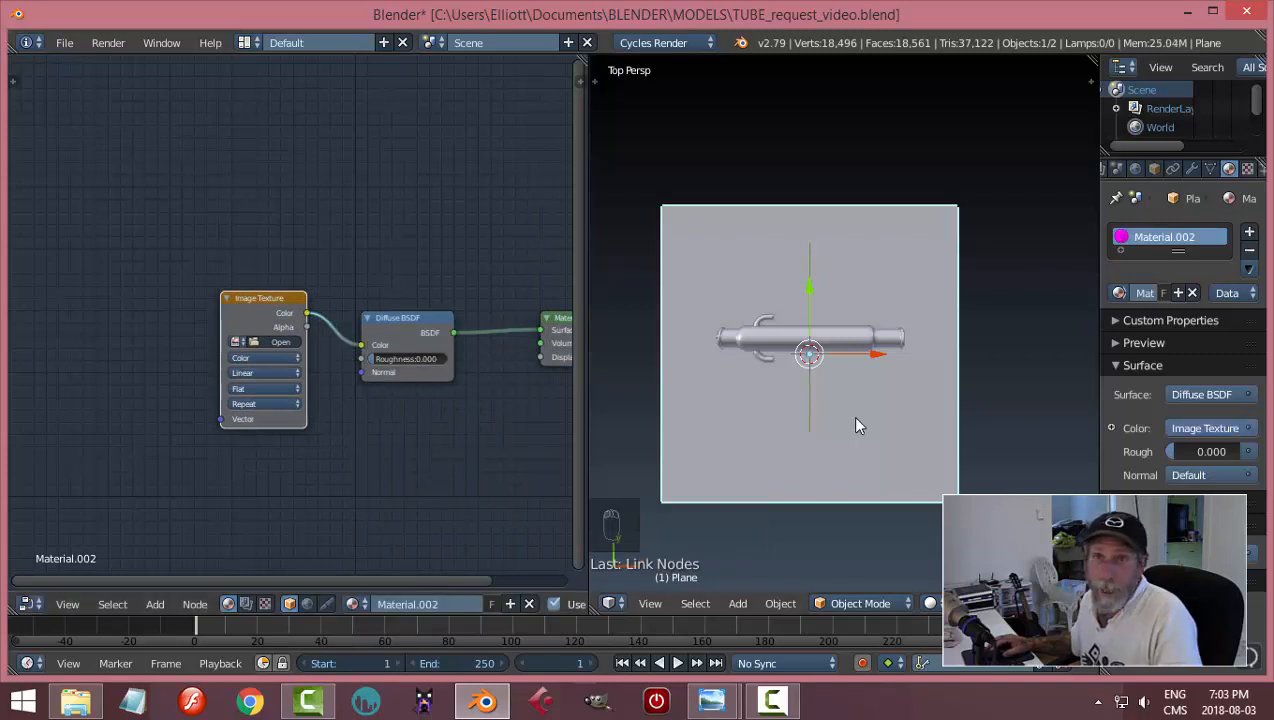
- Load the red wood JPG from the BLENDER\REFERENCE IMAGES\TEXTURES folder into the Image Texture node, browsing with thumbnails
left_click(311, 362)
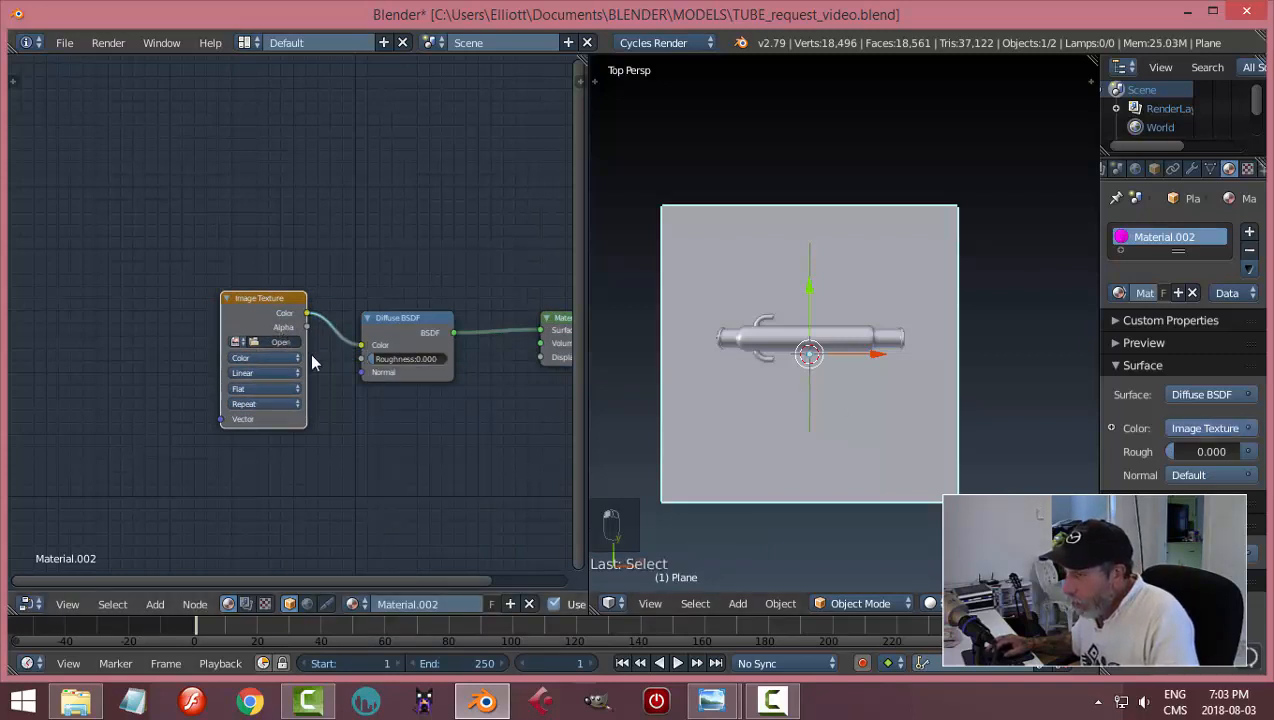
left_click(255, 342)
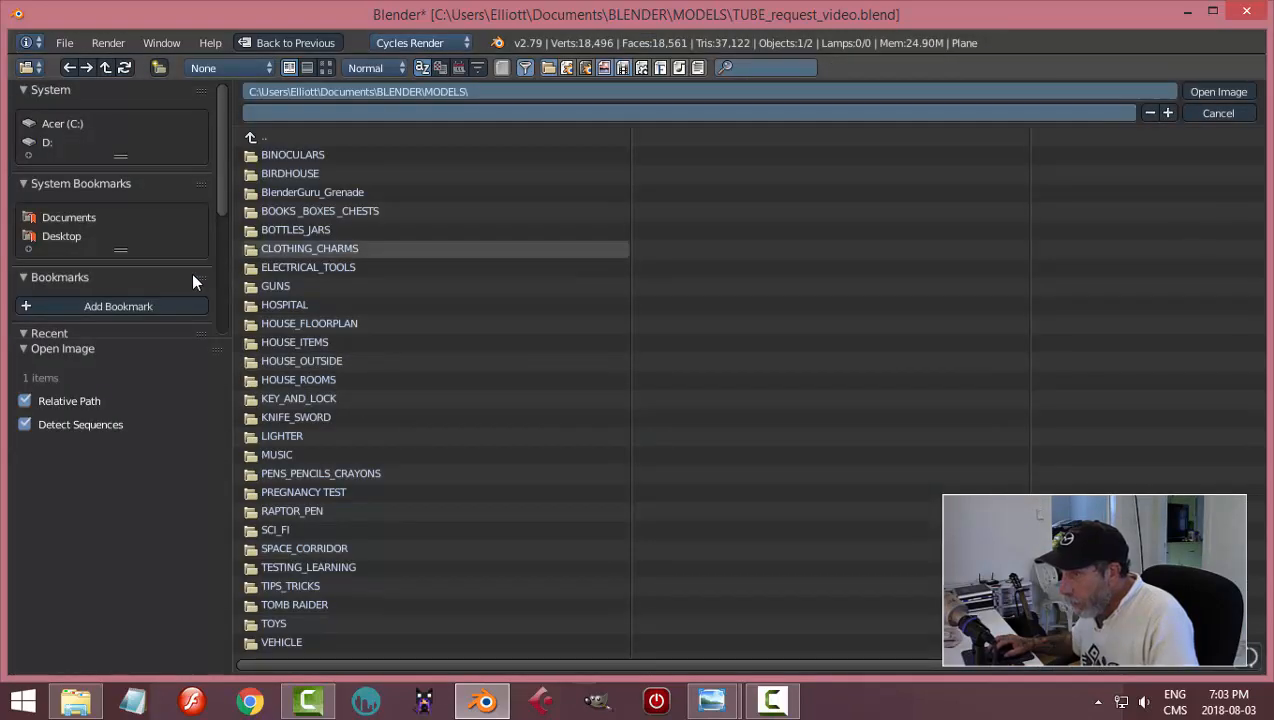
left_click(60, 217)
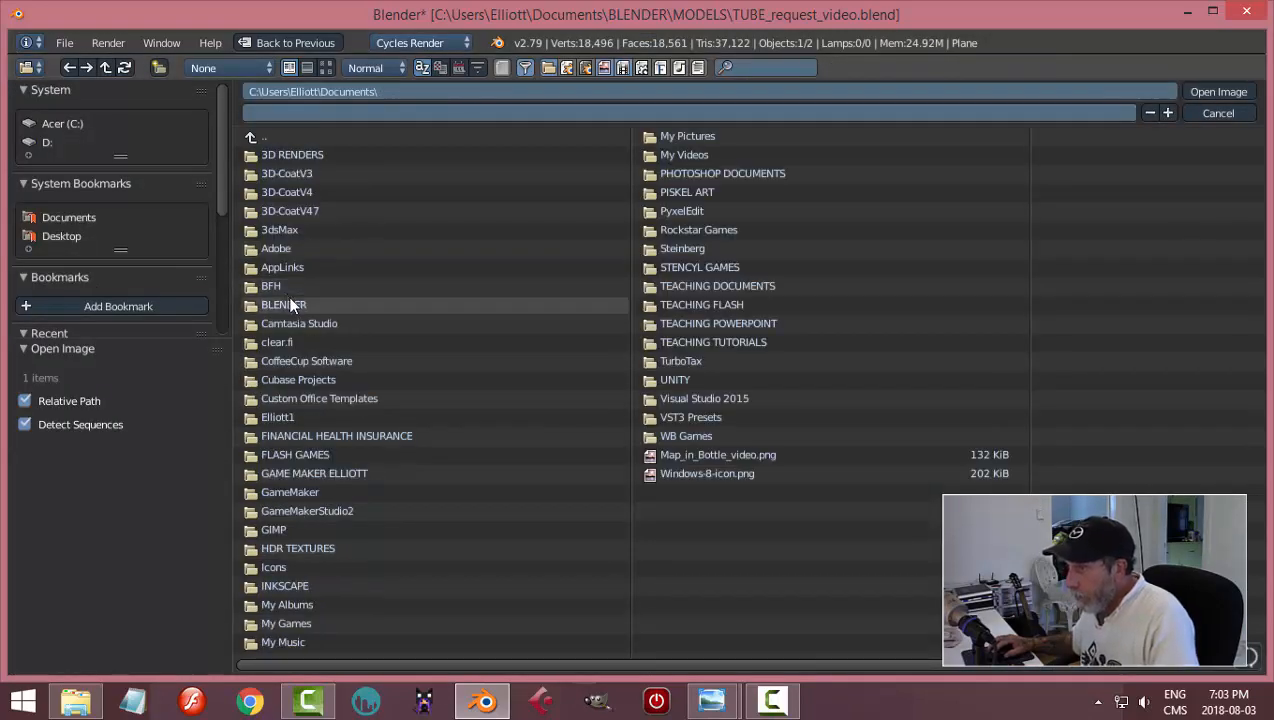
left_click(292, 306)
left_click(317, 229)
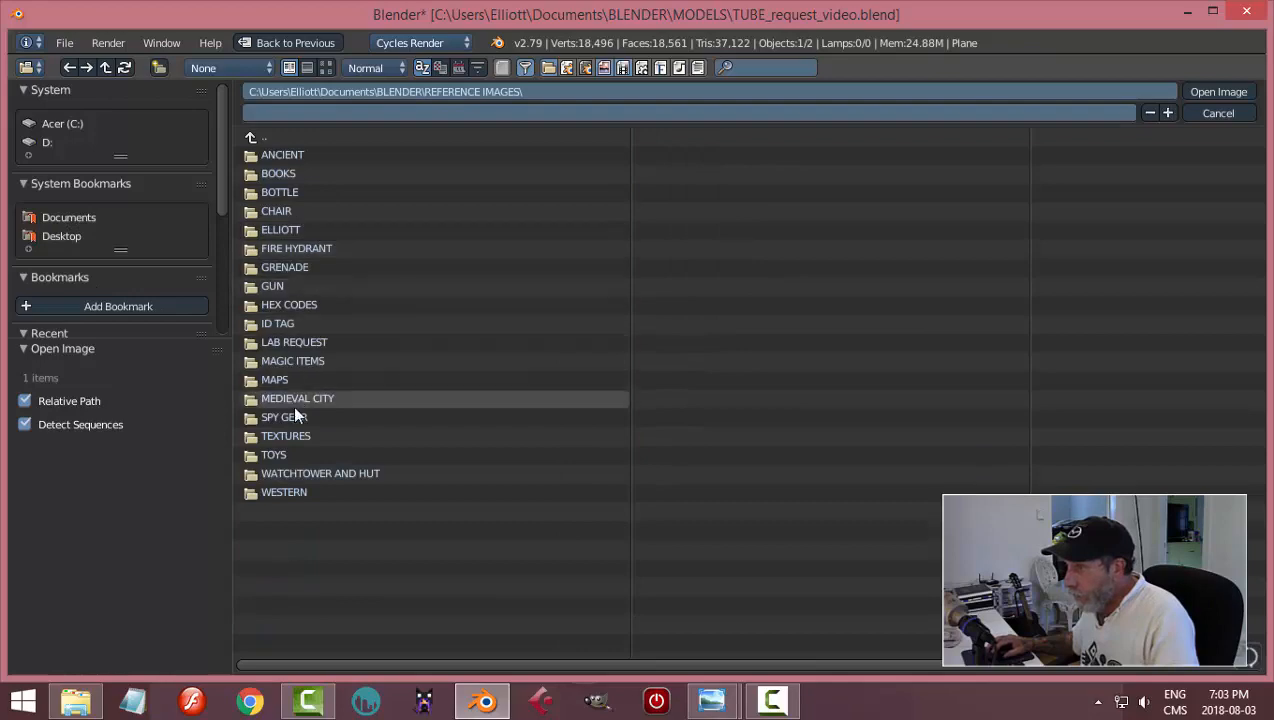
left_click(292, 435)
left_click(326, 67)
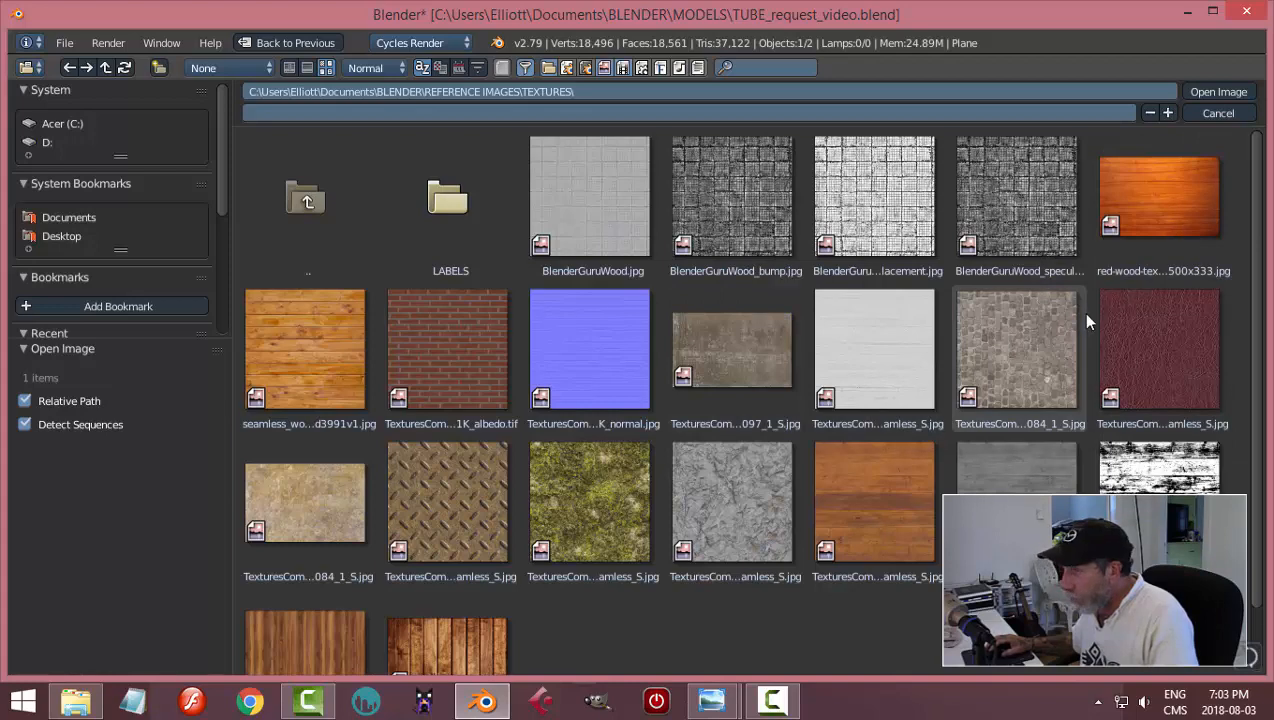
left_click(1151, 216)
left_click(1218, 93)
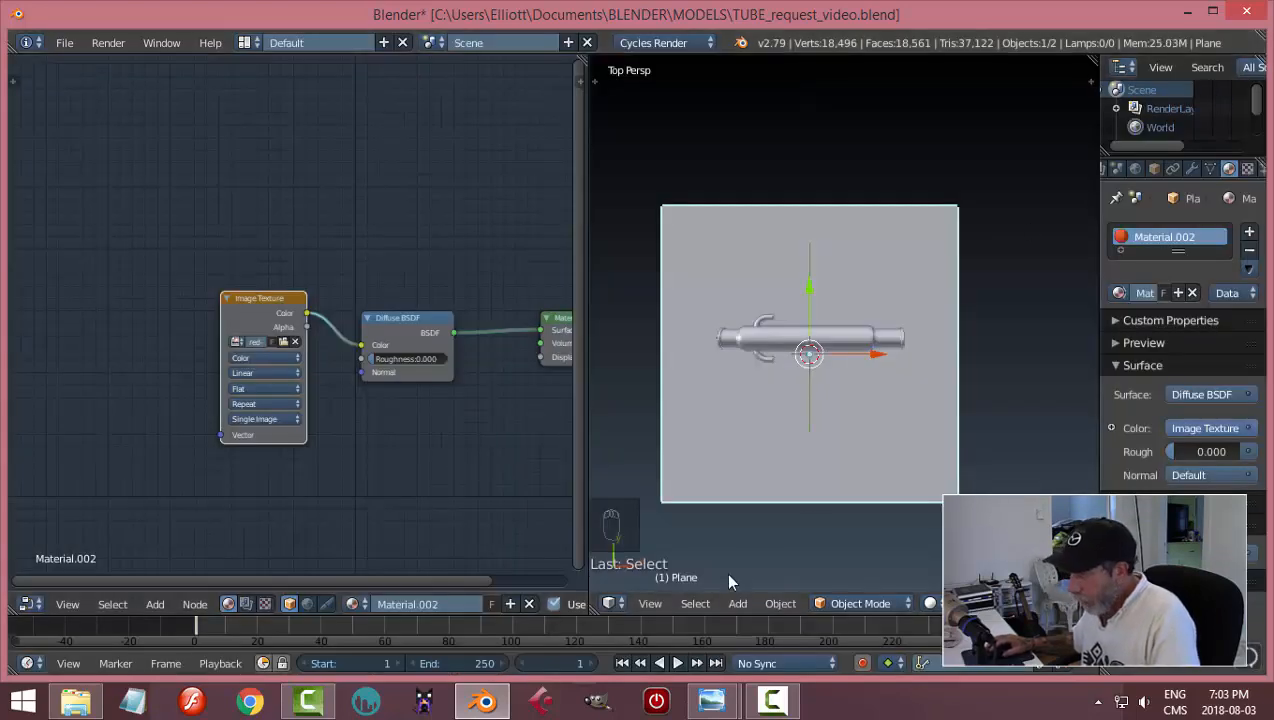
- Set the 3D view to Material shading, then examine the glass tube on the wooden plane in rendered shading
left_click(928, 603)
left_click(893, 498)
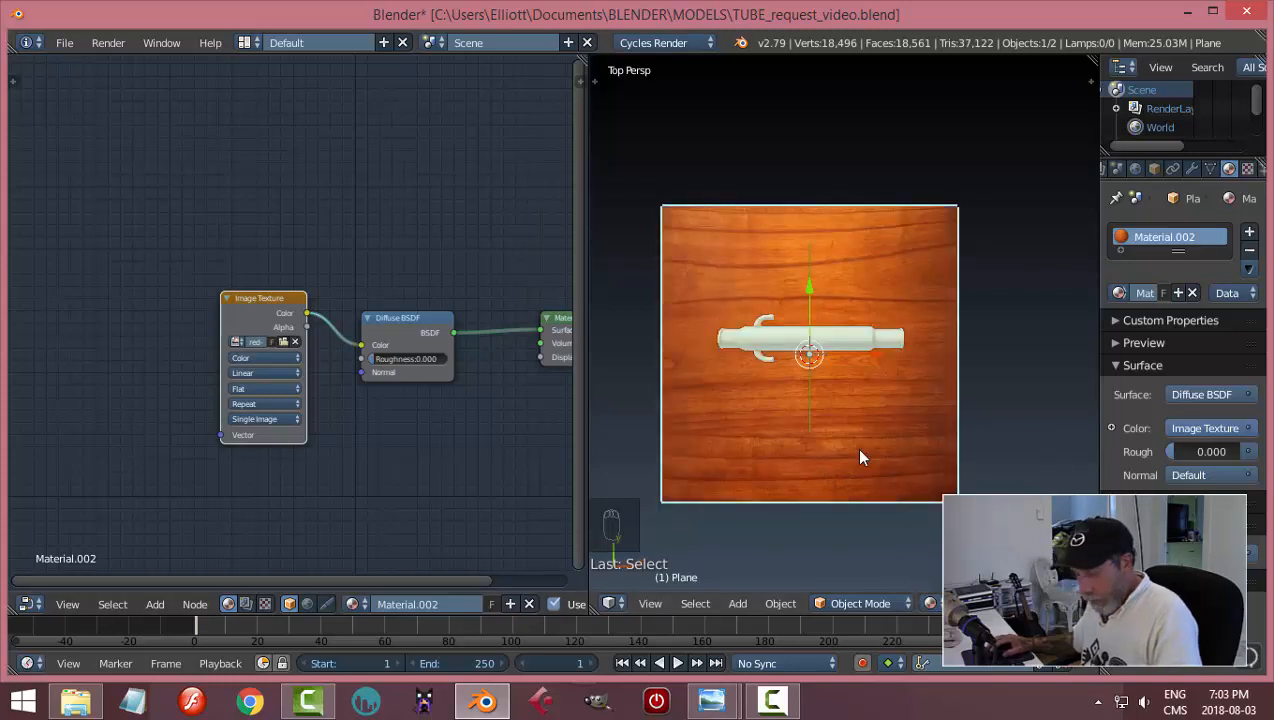
middle_click_drag(860, 457, 874, 398)
key("shift+z")
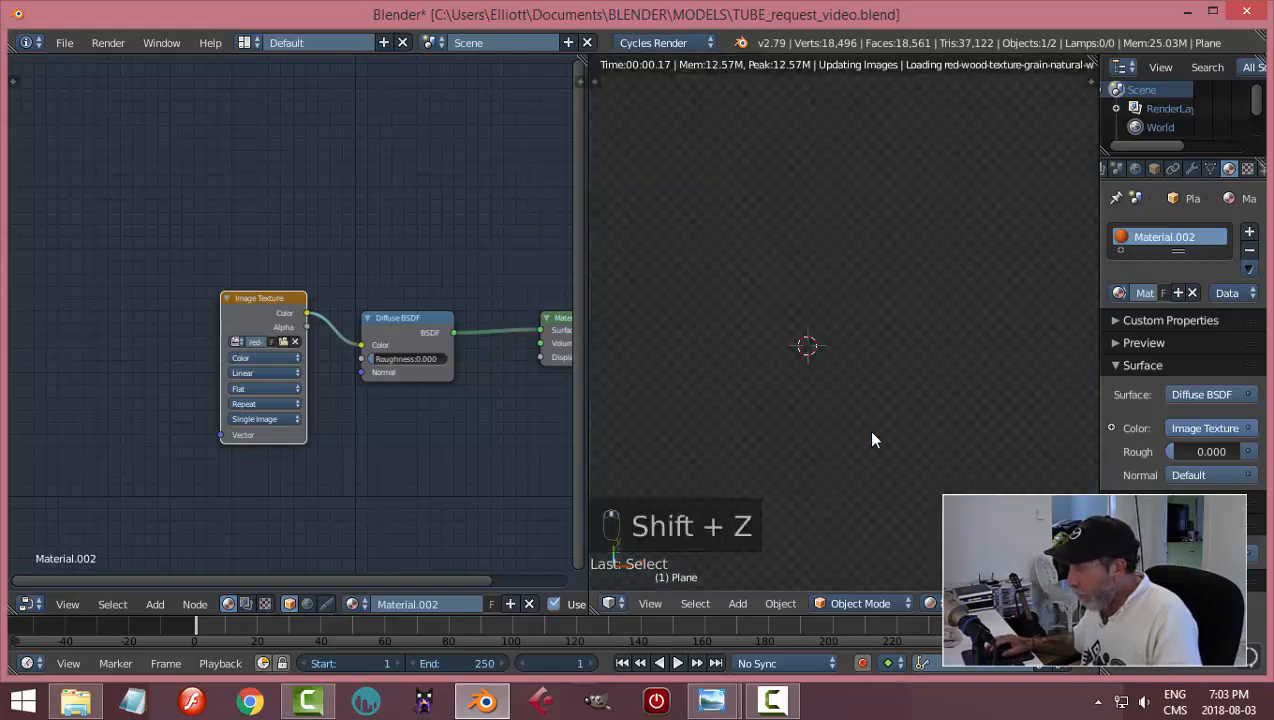
scroll(867, 438, "up", 6)
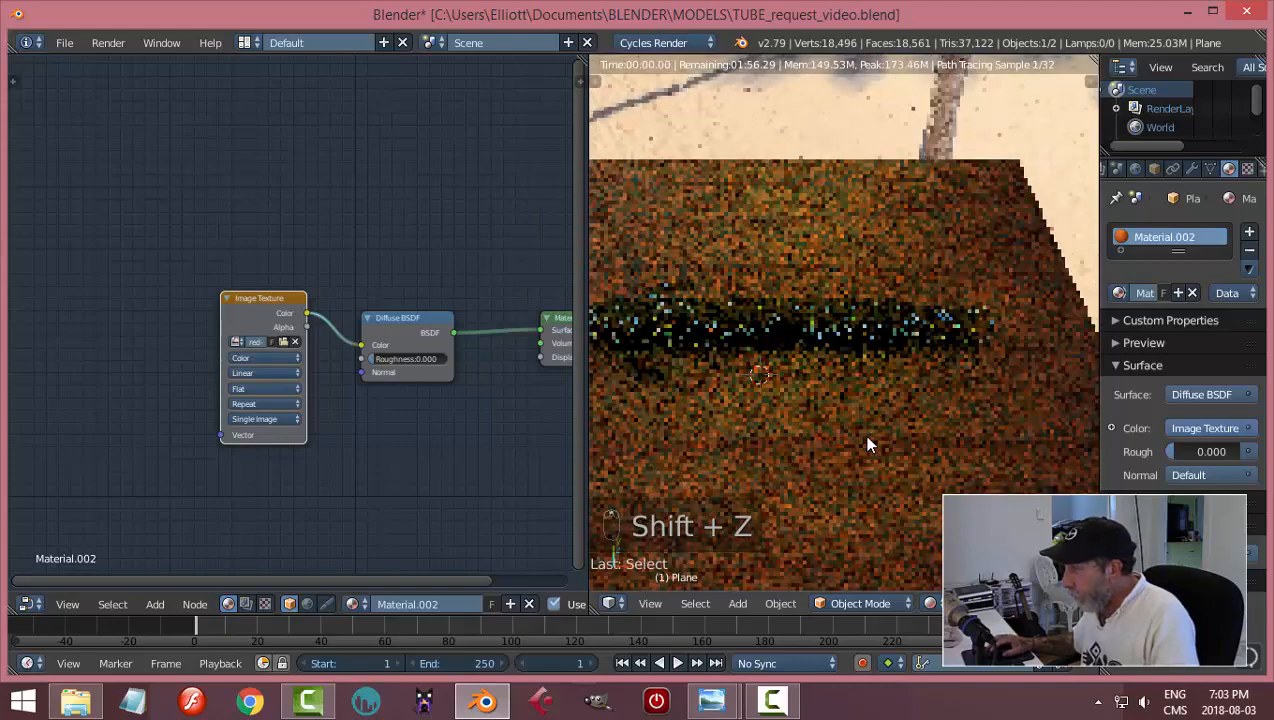
middle_click_drag(881, 458, 851, 430)
scroll(844, 417, "down", 5)
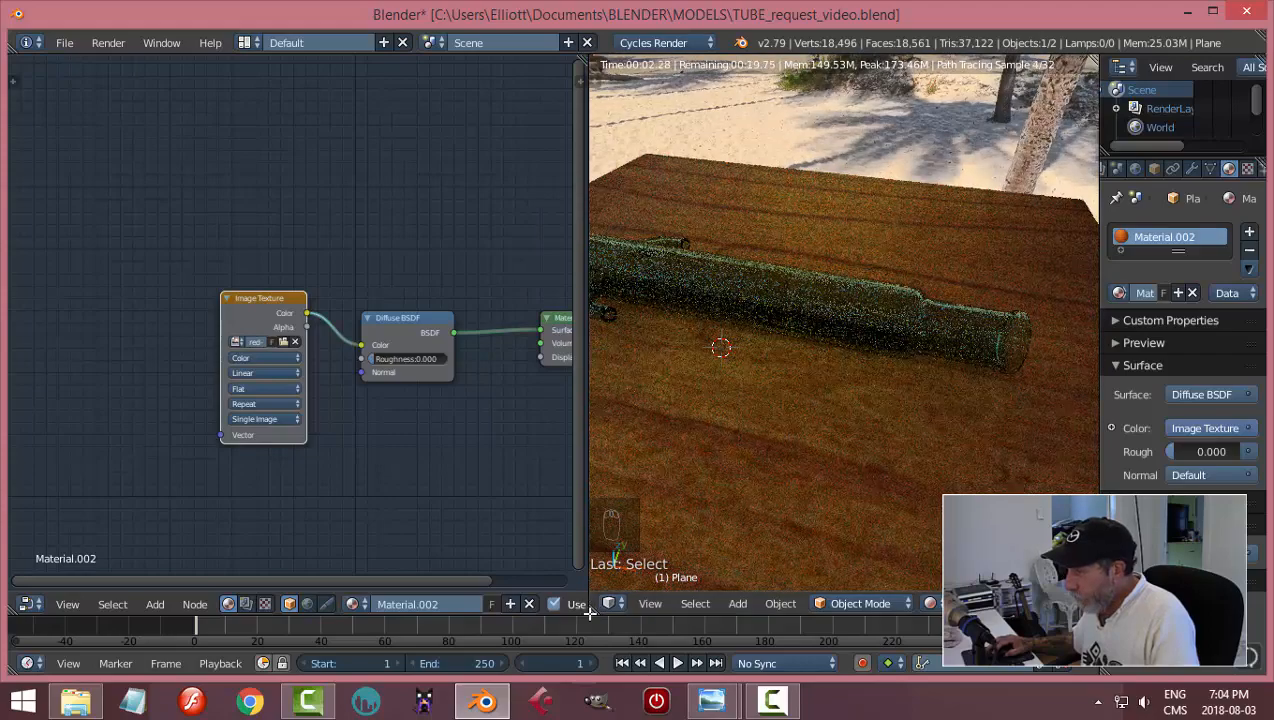
- Merge the Node Editor area back into one large 3D view, inspect the rendered tube, and return to Material shading
left_click_drag(591, 610, 556, 592)
scroll(562, 453, "down", 3)
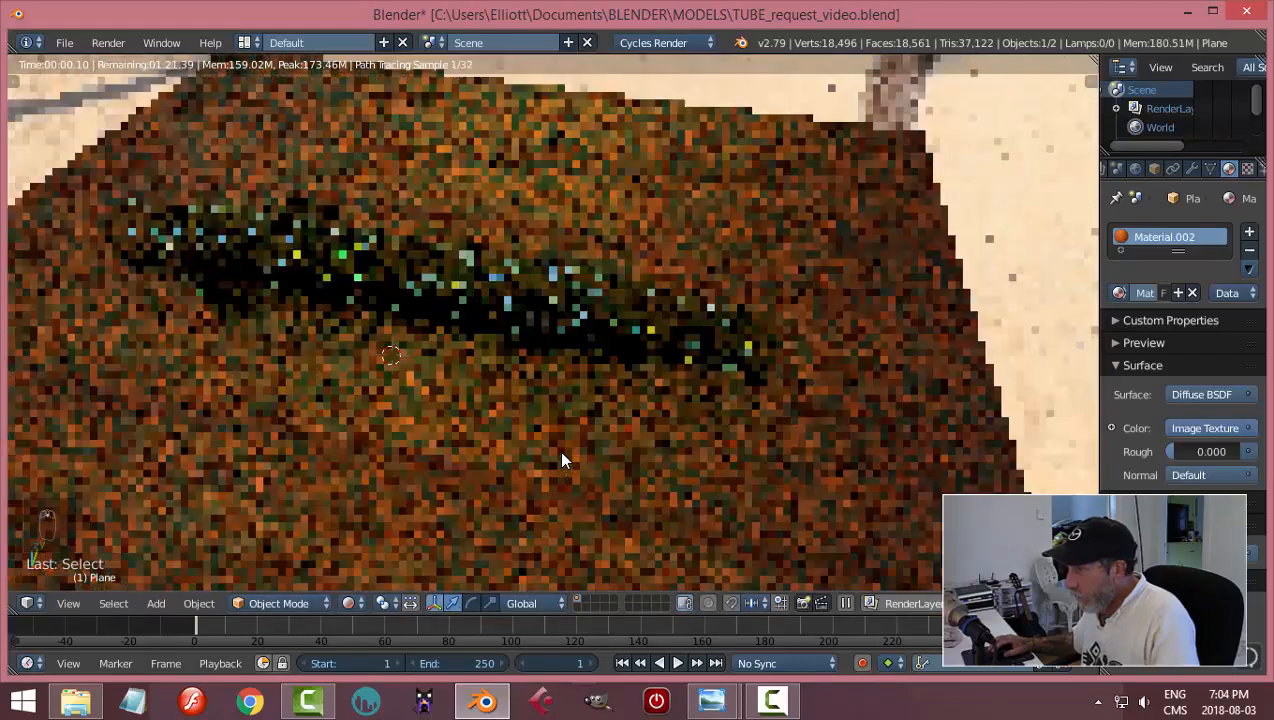
middle_click_drag(674, 438, 745, 453)
key("shift+z")
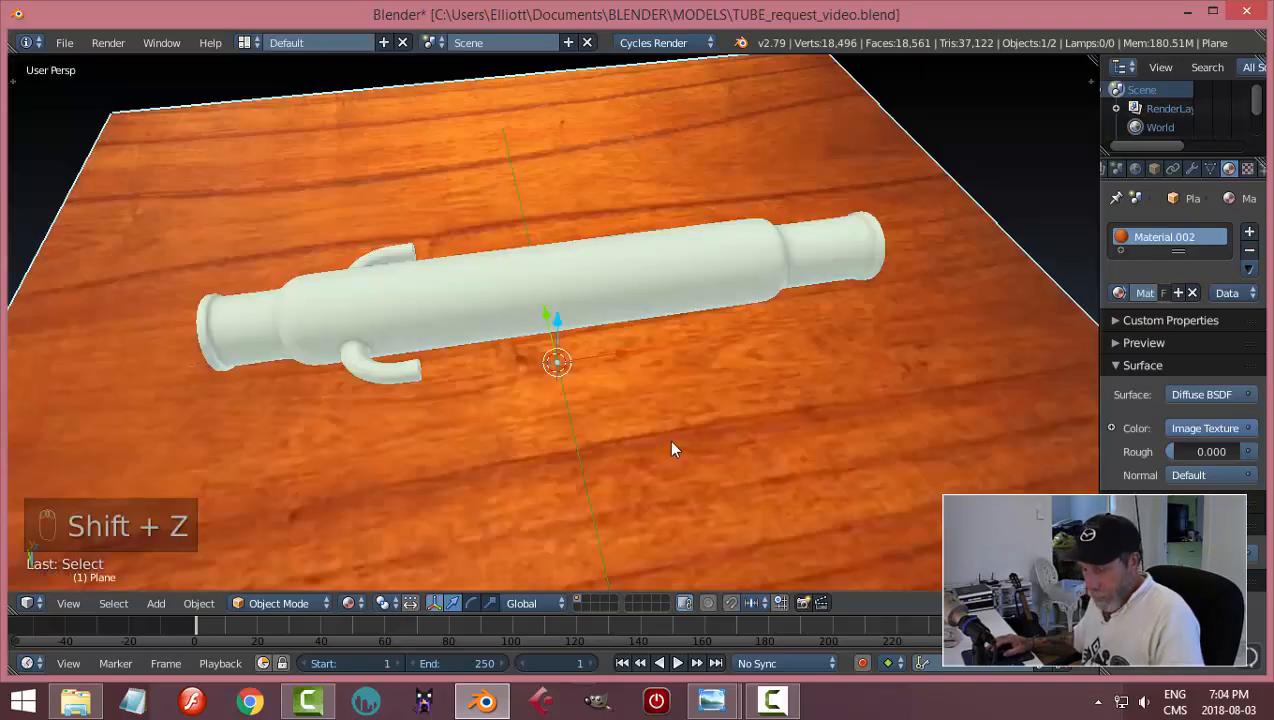
- Deselect everything and add a Hemi lamp at the 3D cursor
key("a")
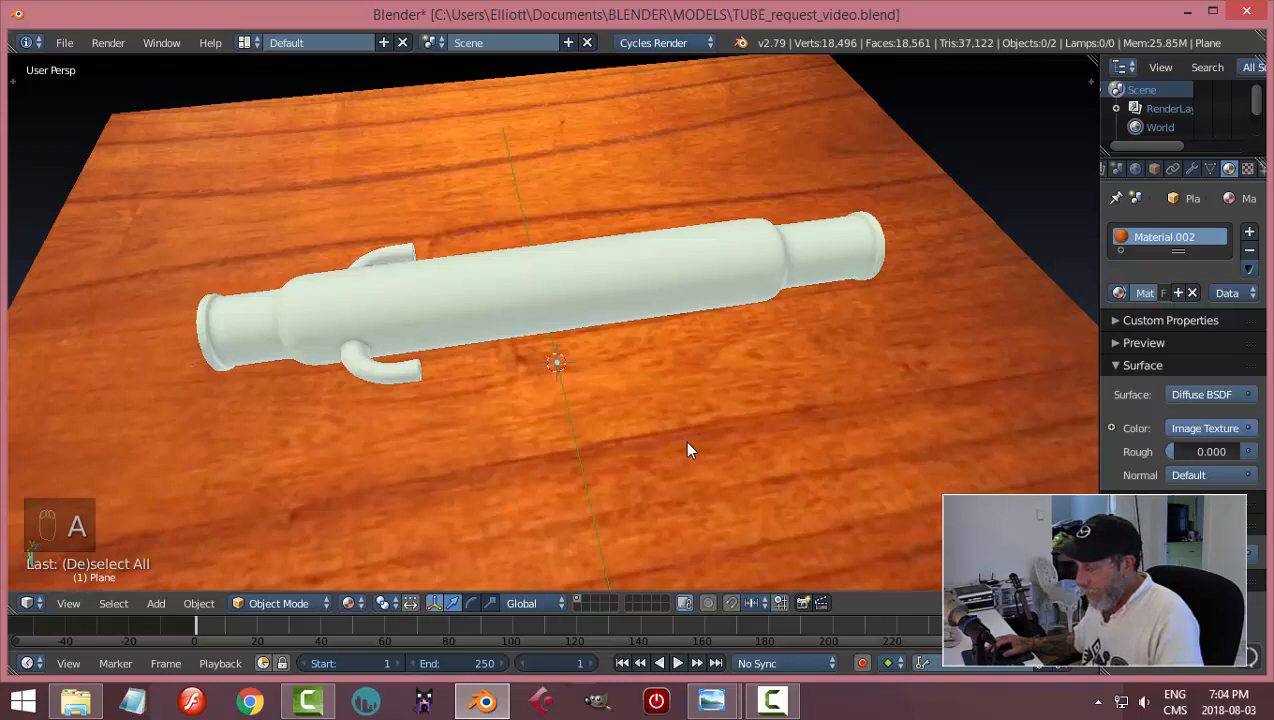
key("shift+a")
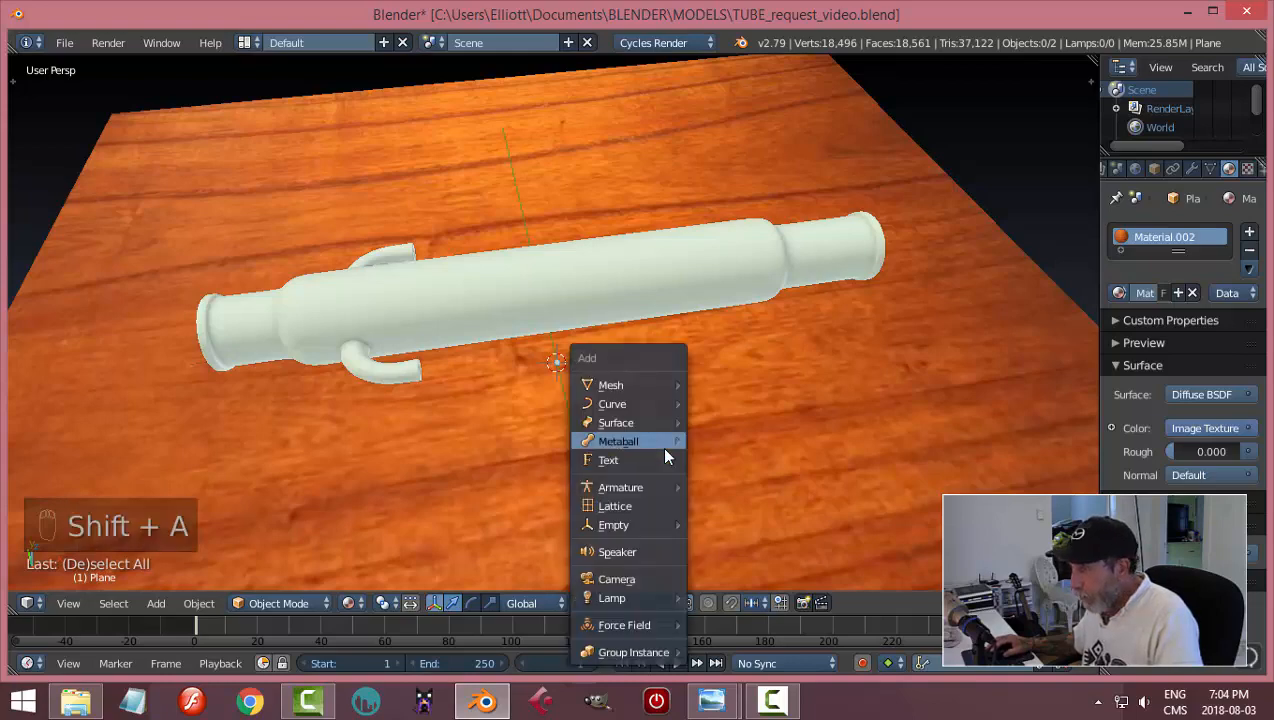
mouse_move(639, 597)
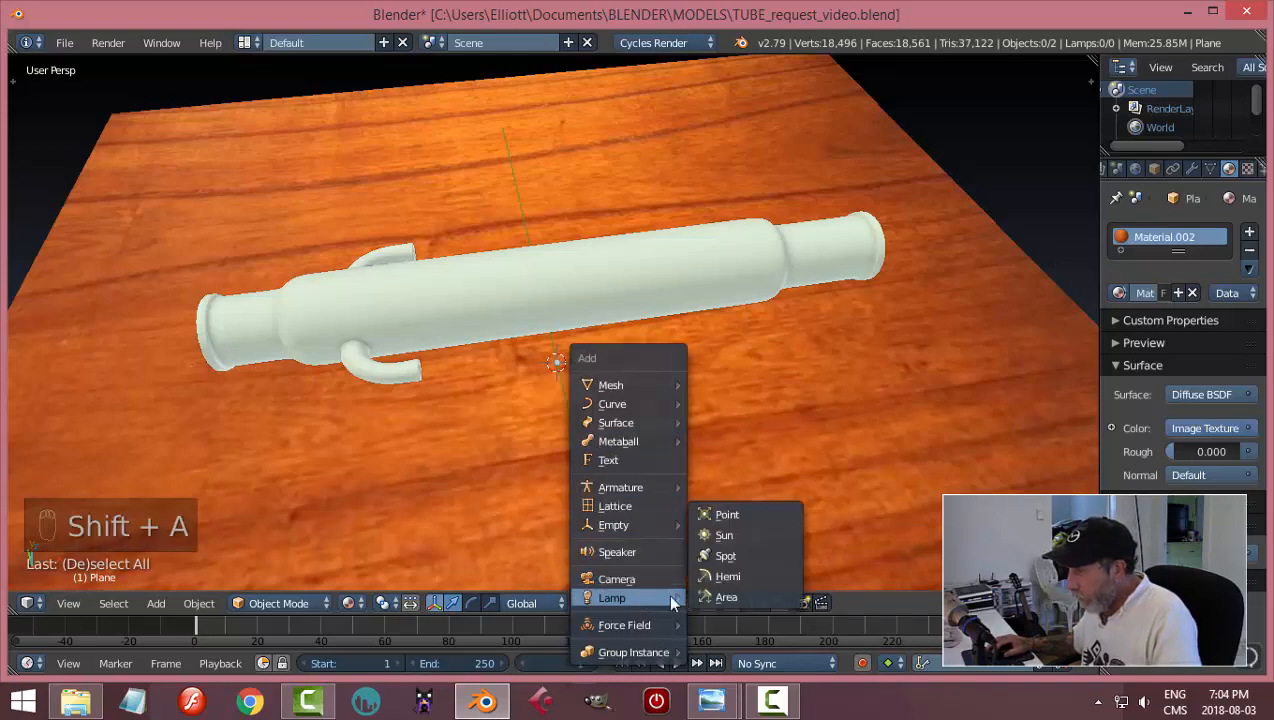
left_click(744, 577)
scroll(778, 492, "down", 4)
middle_click_drag(776, 490, 640, 450)
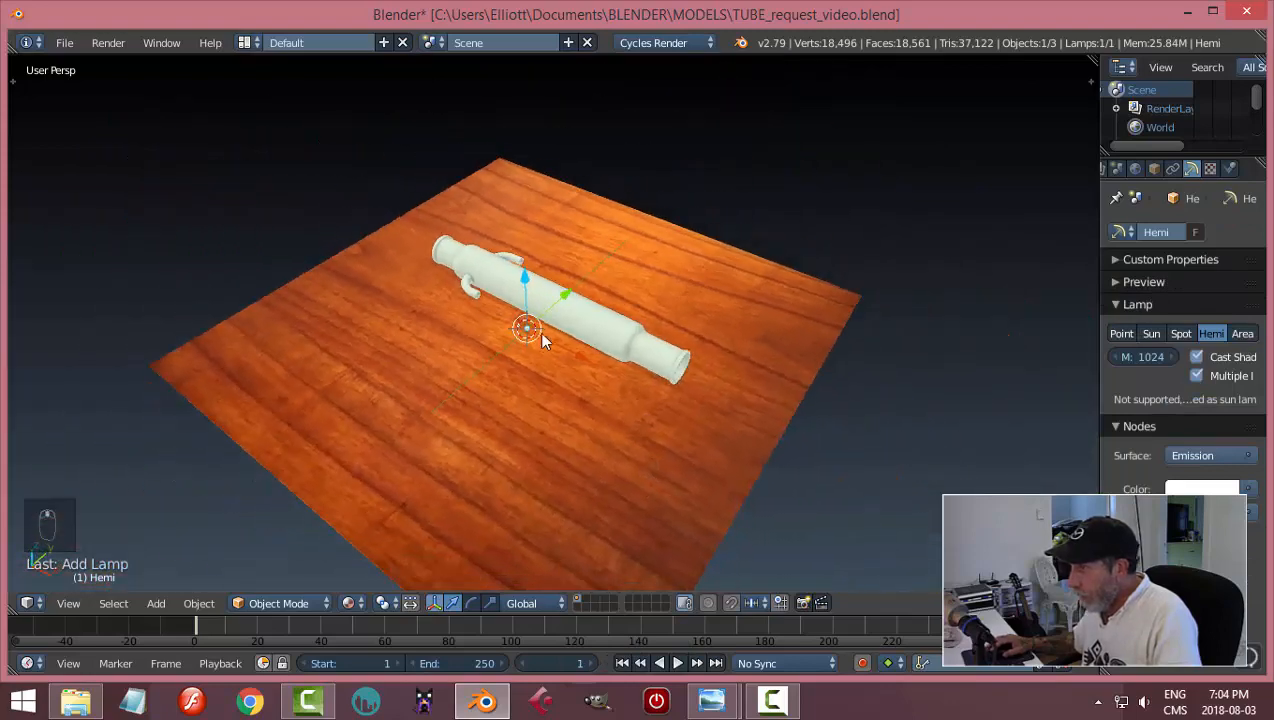
- Move the Hemi lamp beside the tube, rotate it about 84°, and give it a pale cream colour (R 1.000, G 0.947, B 0.799)
left_click_drag(524, 283, 485, 273)
key("r")
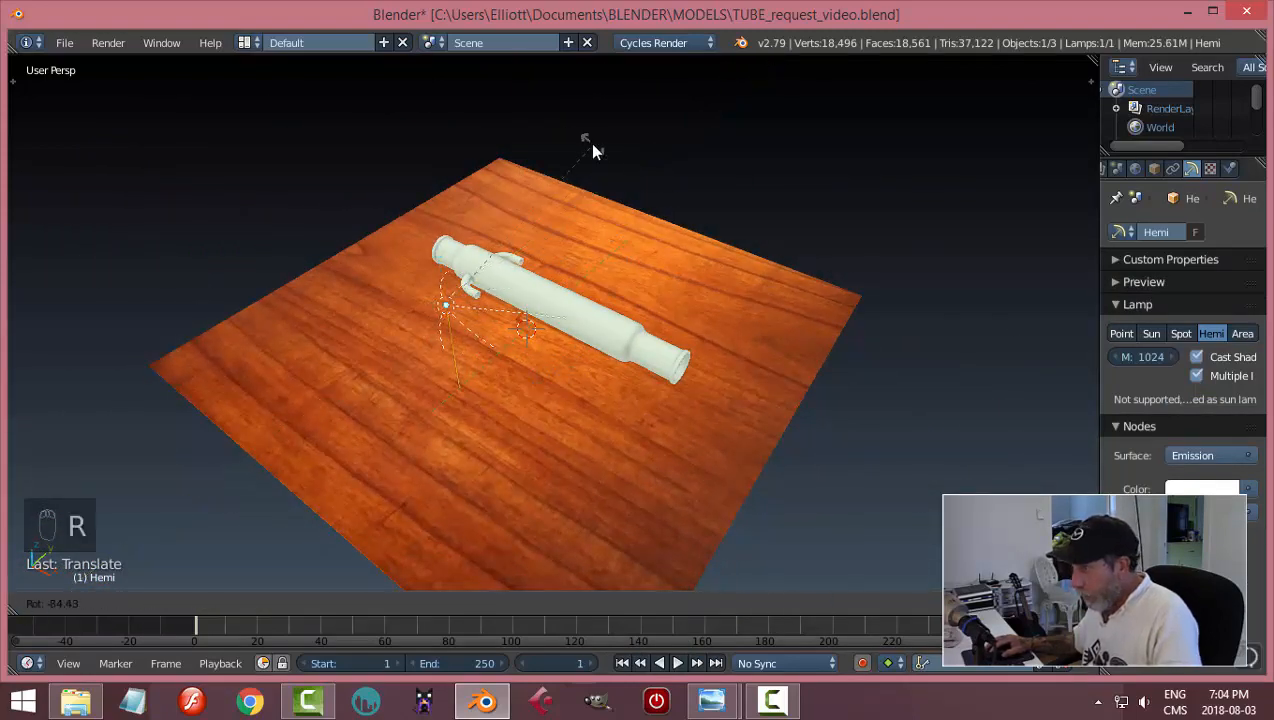
left_click(589, 142)
middle_click_drag(653, 336, 703, 342)
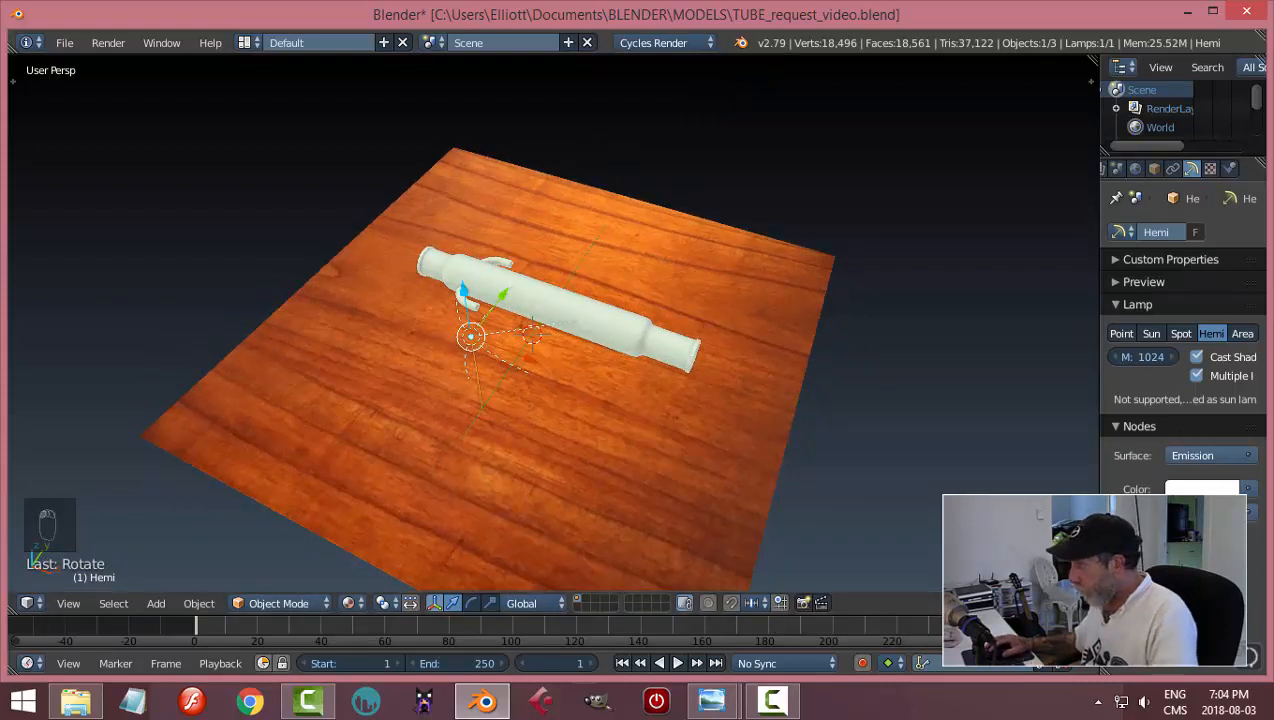
left_click(1185, 488)
left_click(1138, 294)
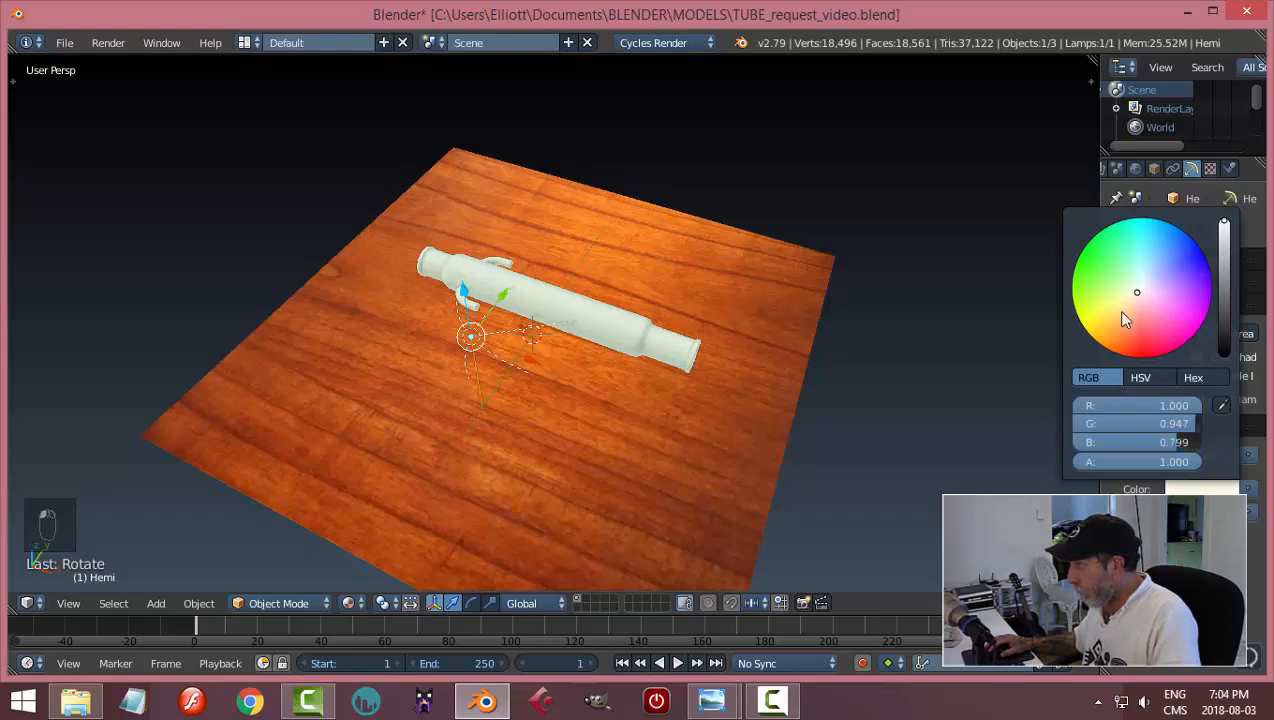
- Examine the lit glass tube on the wooden plane in rendered shading from several angles, and return to Material shading
middle_click_drag(498, 444, 548, 452)
key("shift+z")
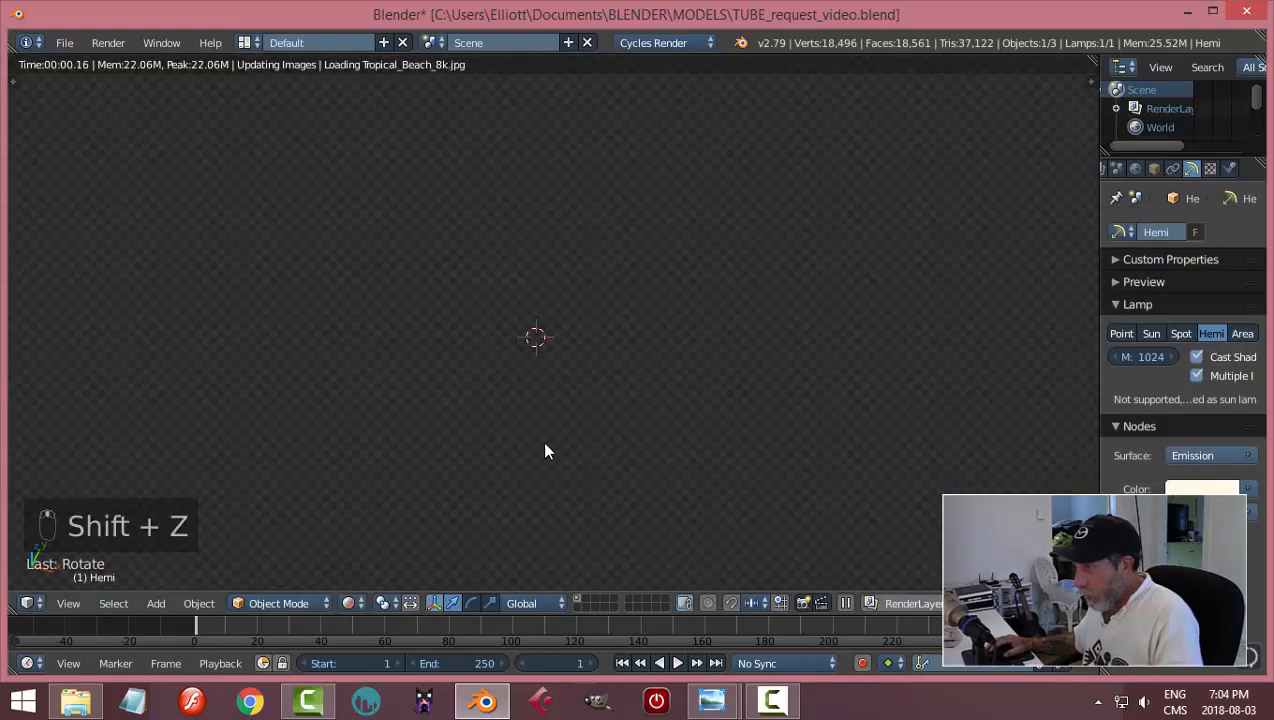
scroll(554, 437, "up", 2)
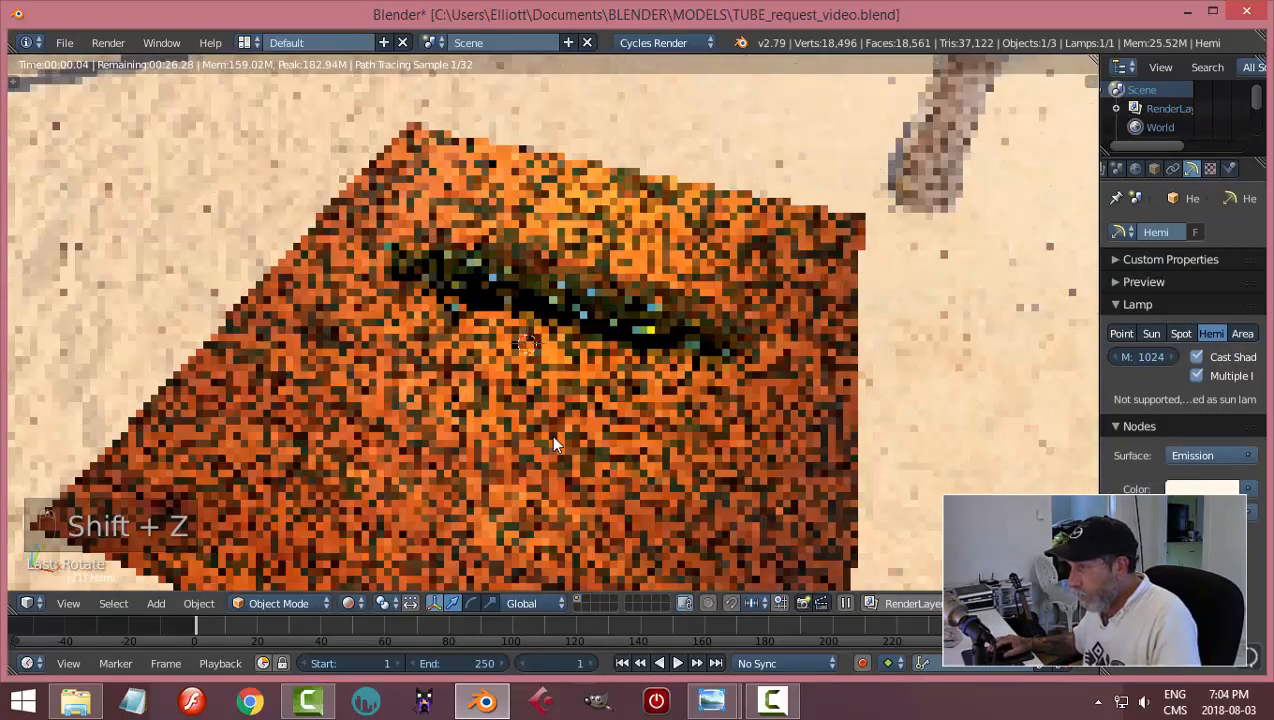
scroll(554, 438, "up", 5)
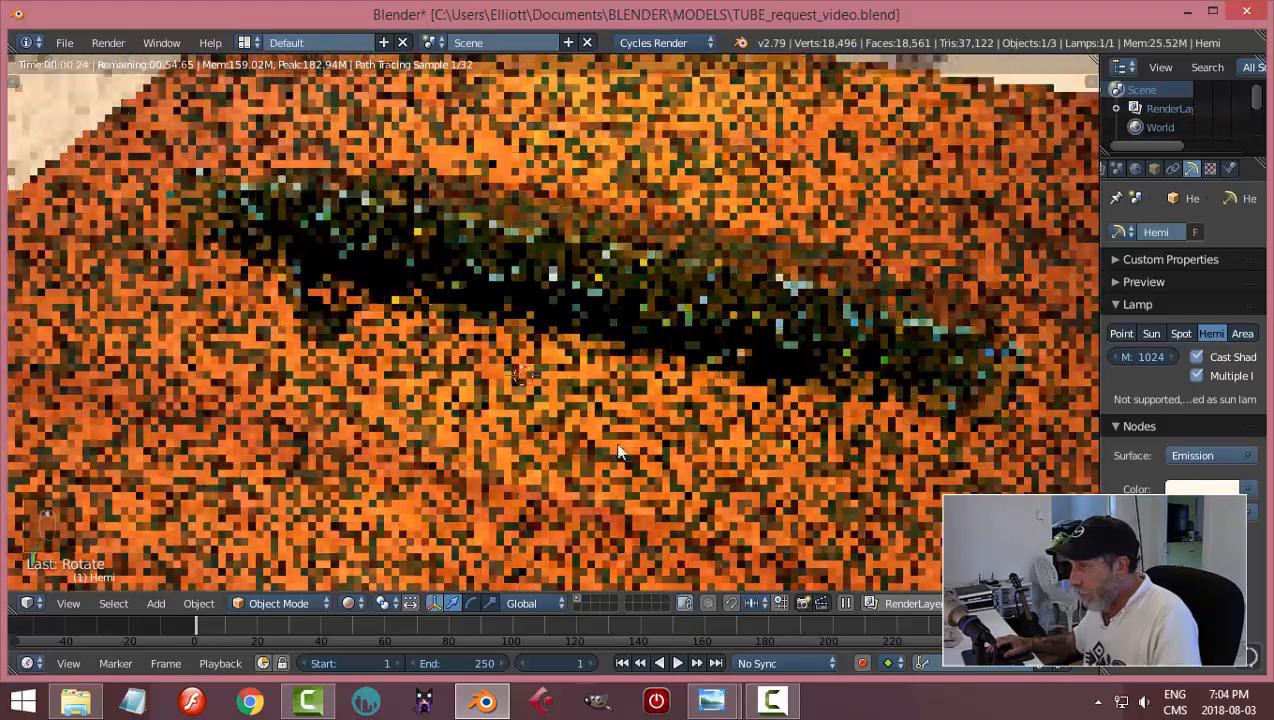
scroll(645, 430, "down", 5)
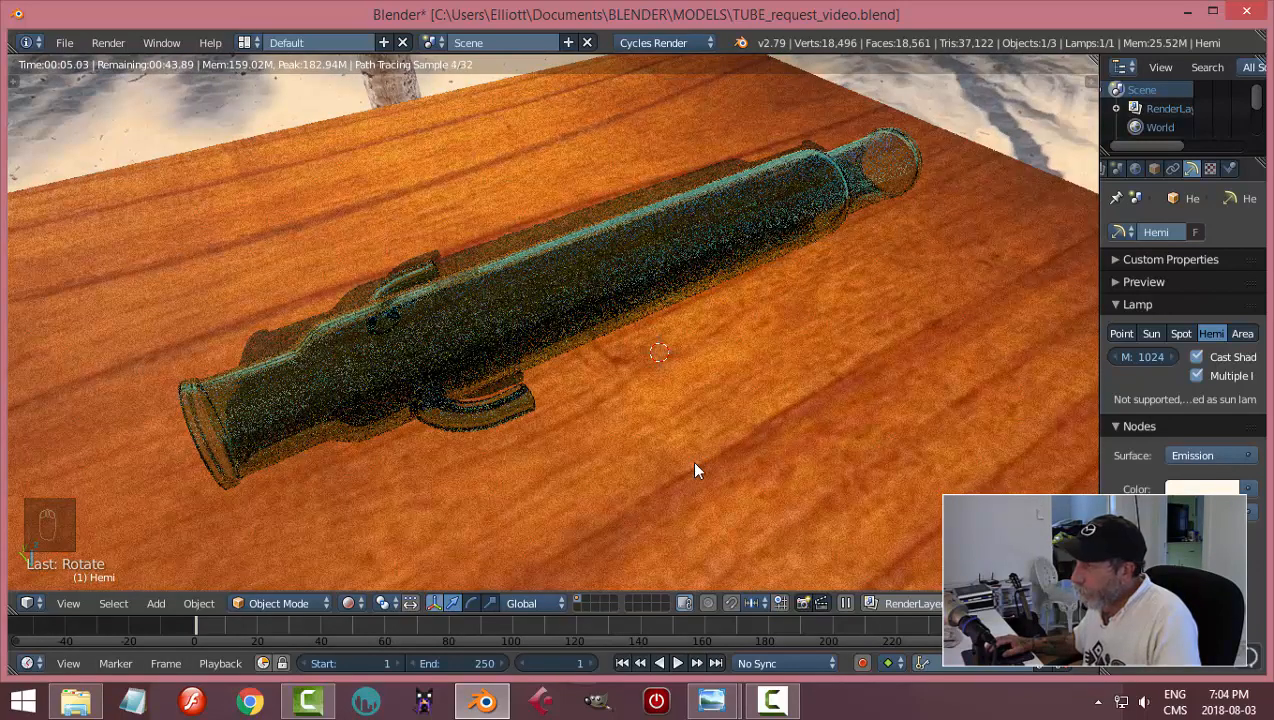
middle_click_drag(685, 465, 759, 461)
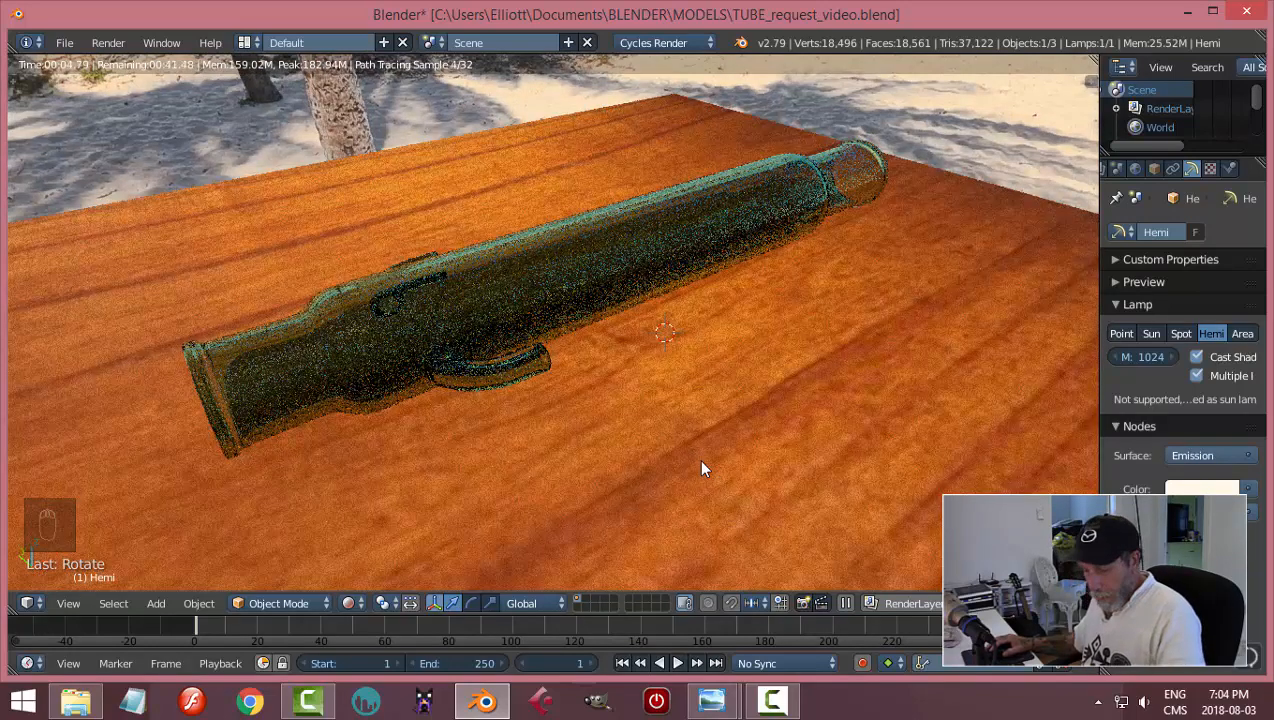
key("shift+z")
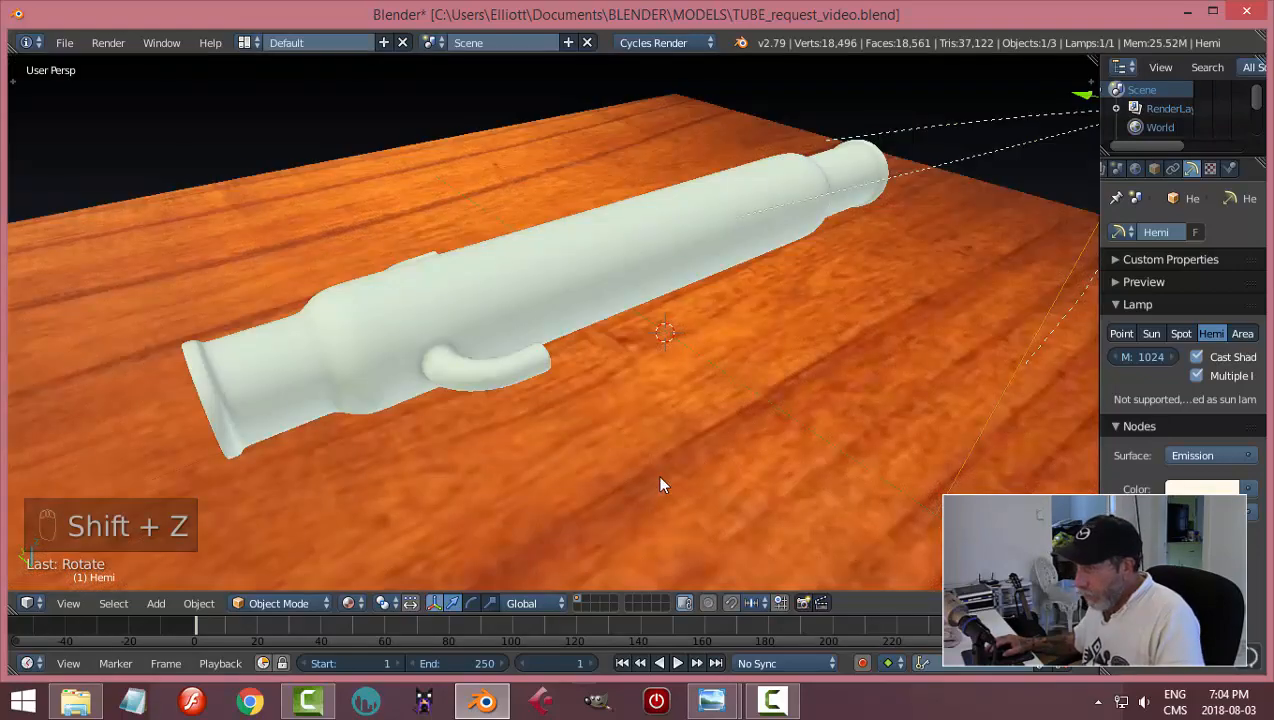
- Select the ground plane, split off a Node Editor area beside the 3D view, and hide its properties sidebar around the Image Texture node
right_click(650, 480)
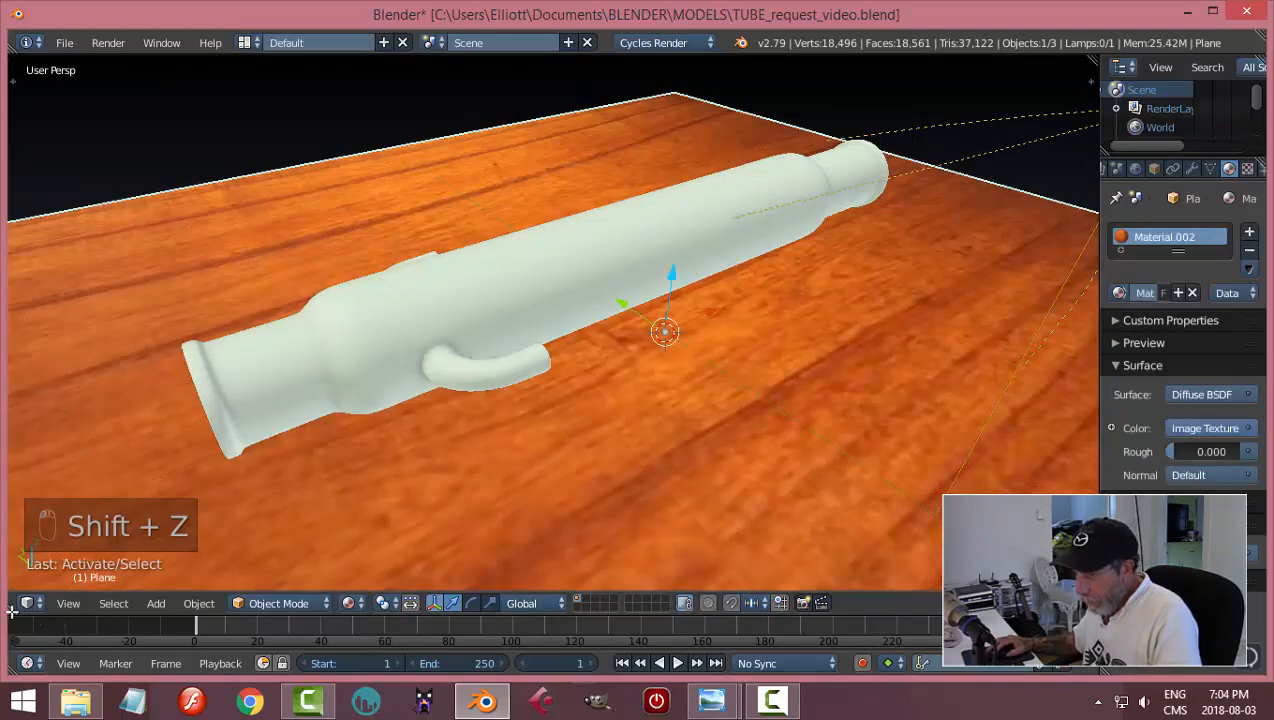
left_click_drag(8, 593, 588, 589)
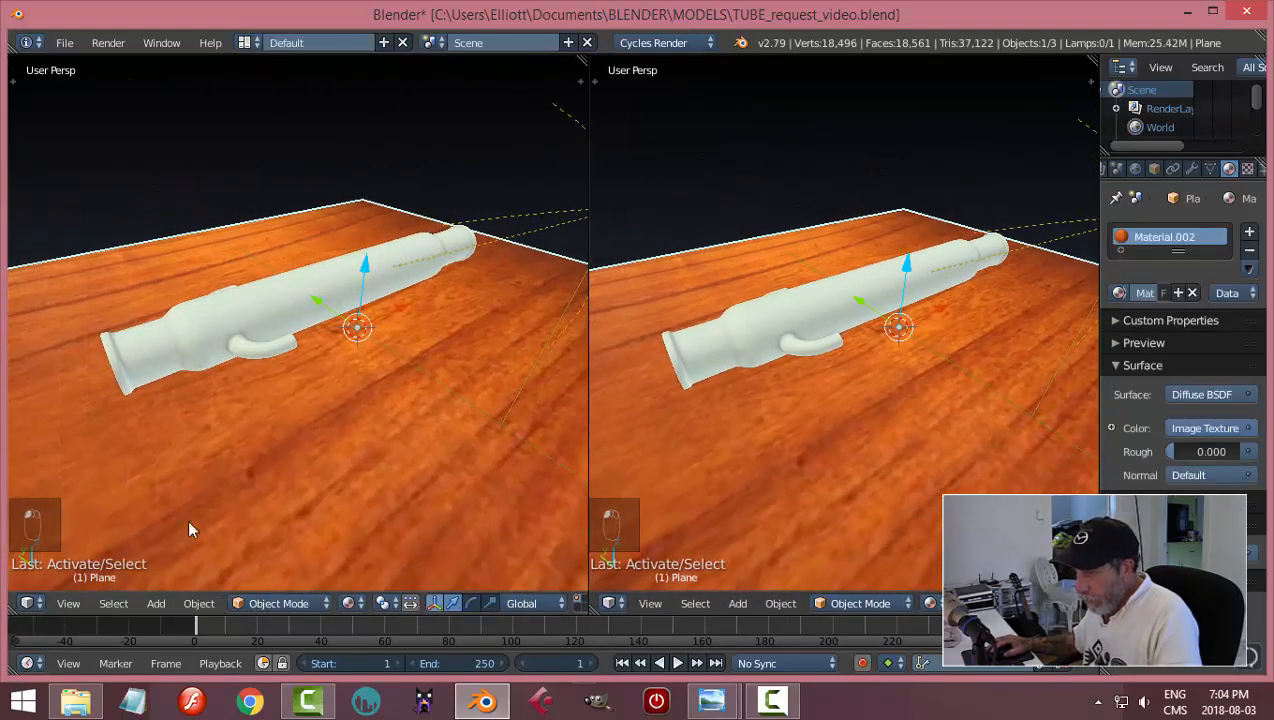
left_click(28, 603)
left_click(84, 391)
scroll(99, 386, "up", 3)
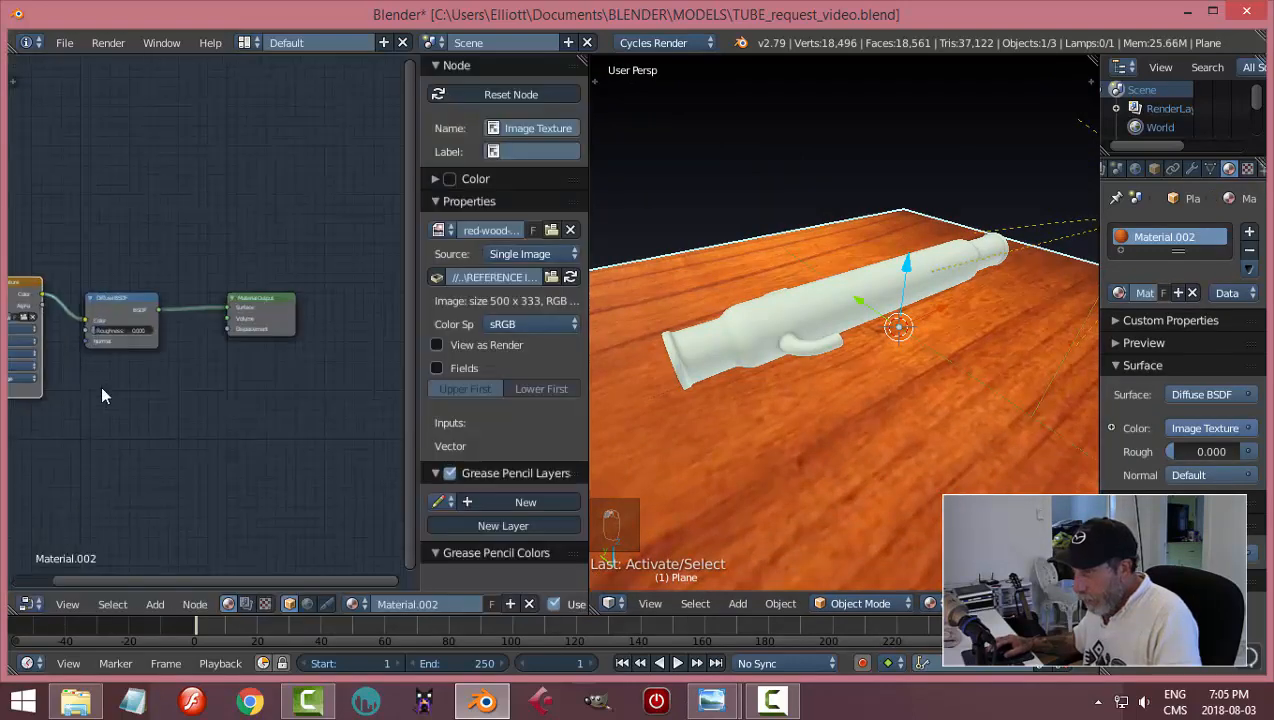
middle_click_drag(158, 415, 342, 443)
scroll(316, 450, "up", 1)
key("n")
scroll(358, 445, "up", 4)
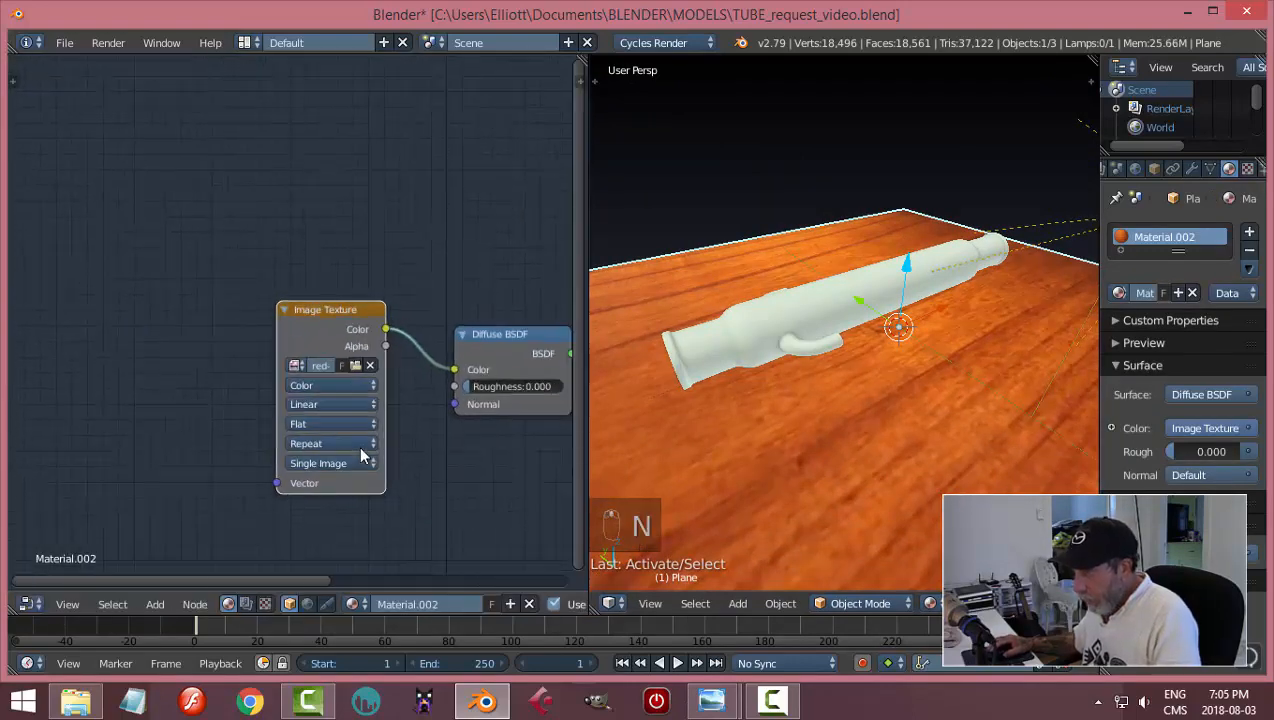
- Replace the plane's red wood image with the tan stone JPG from BLENDER\REFERENCE IMAGES\TEXTURES, browsing with thumbnails
left_click(400, 384)
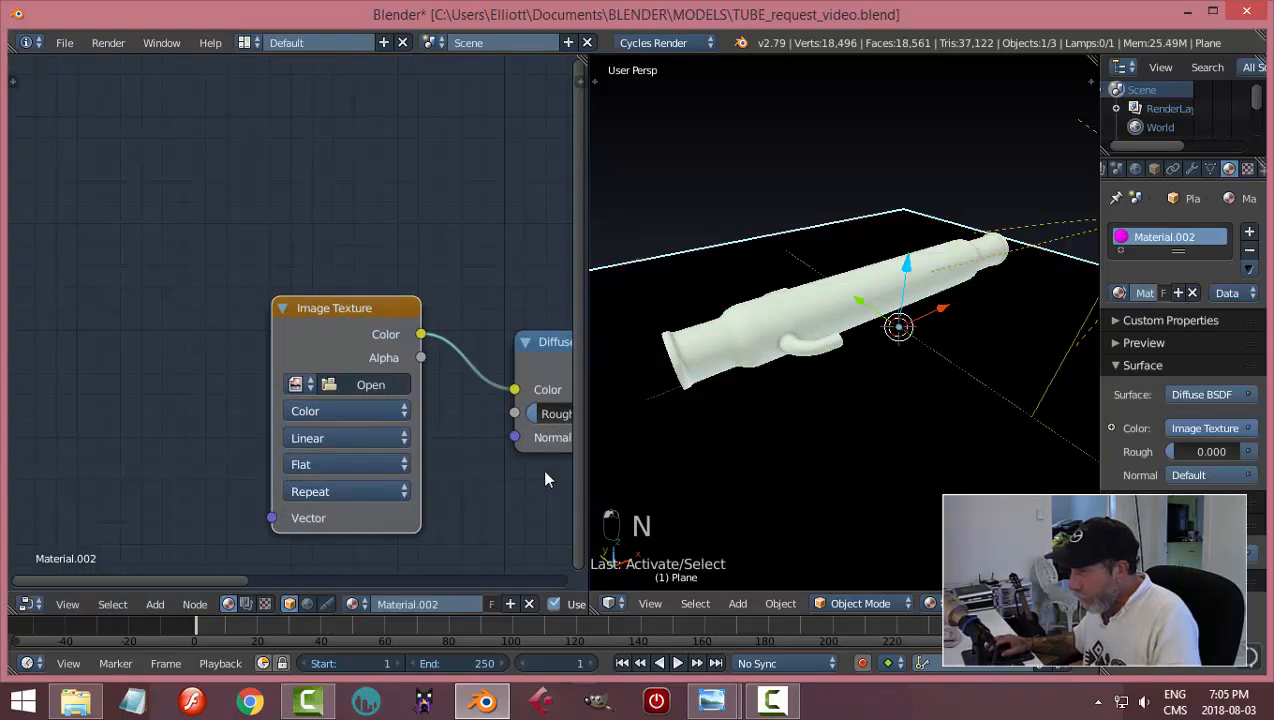
left_click(360, 384)
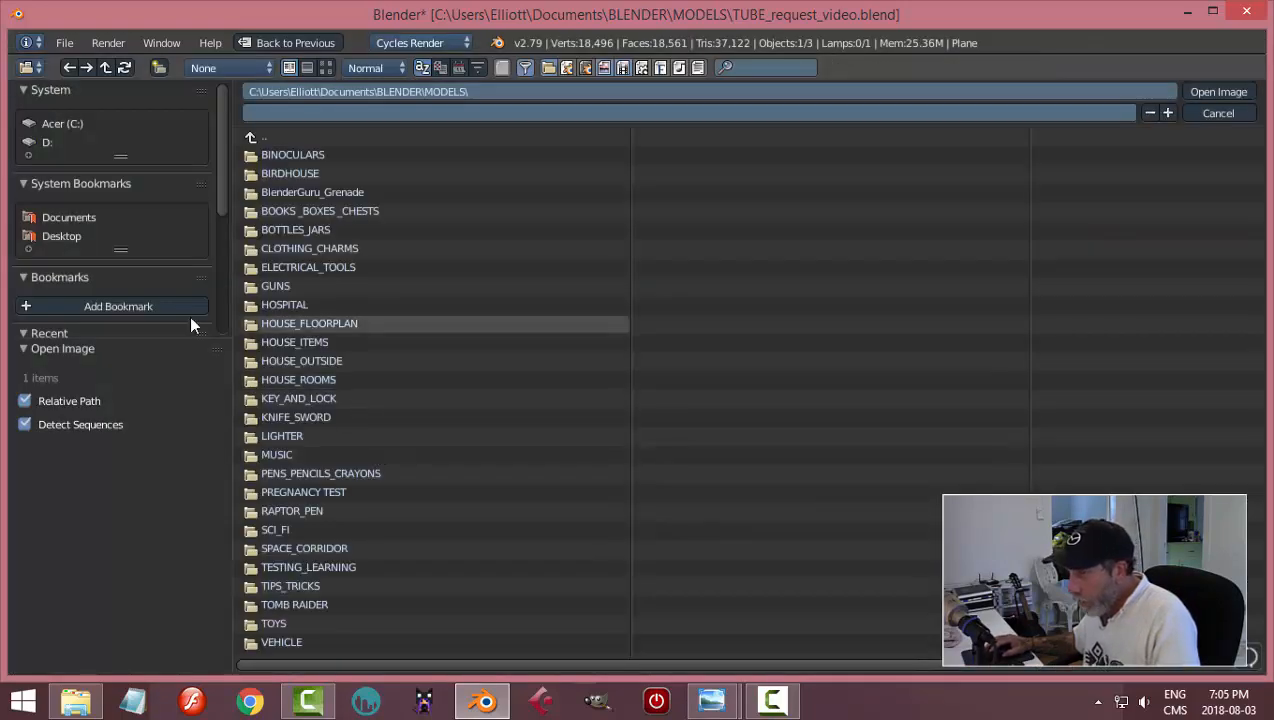
left_click(70, 218)
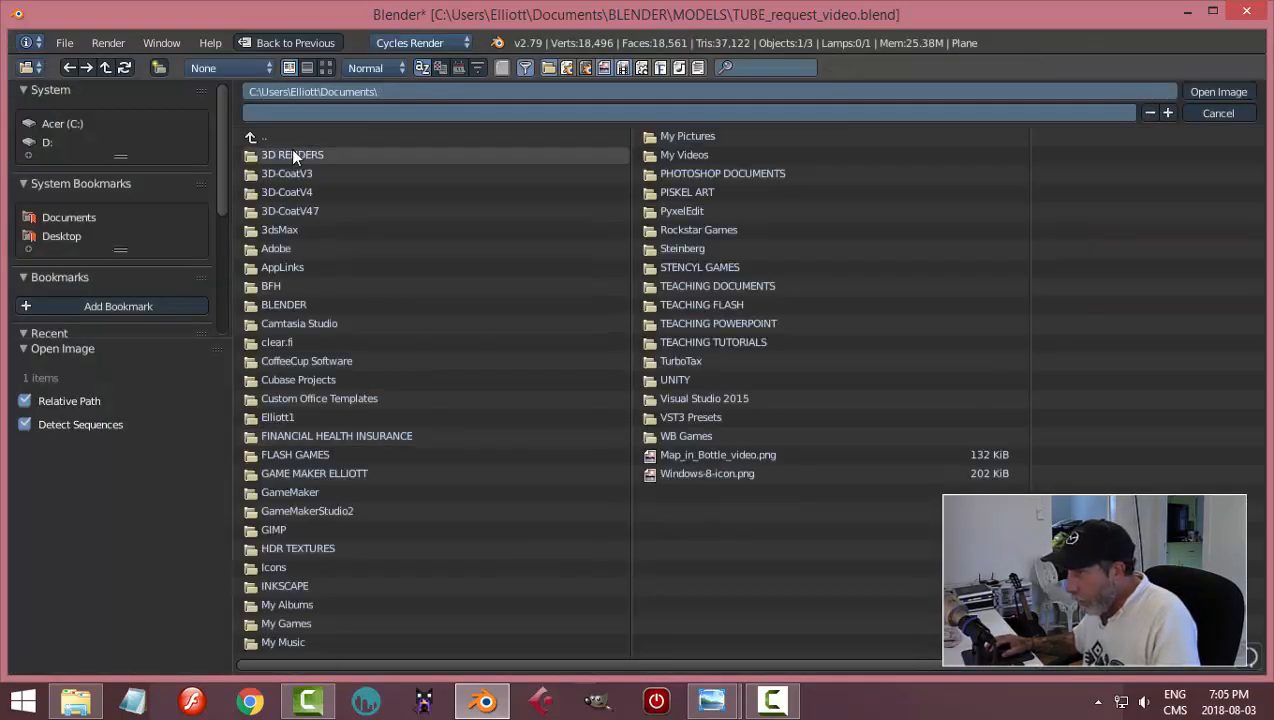
left_click(295, 305)
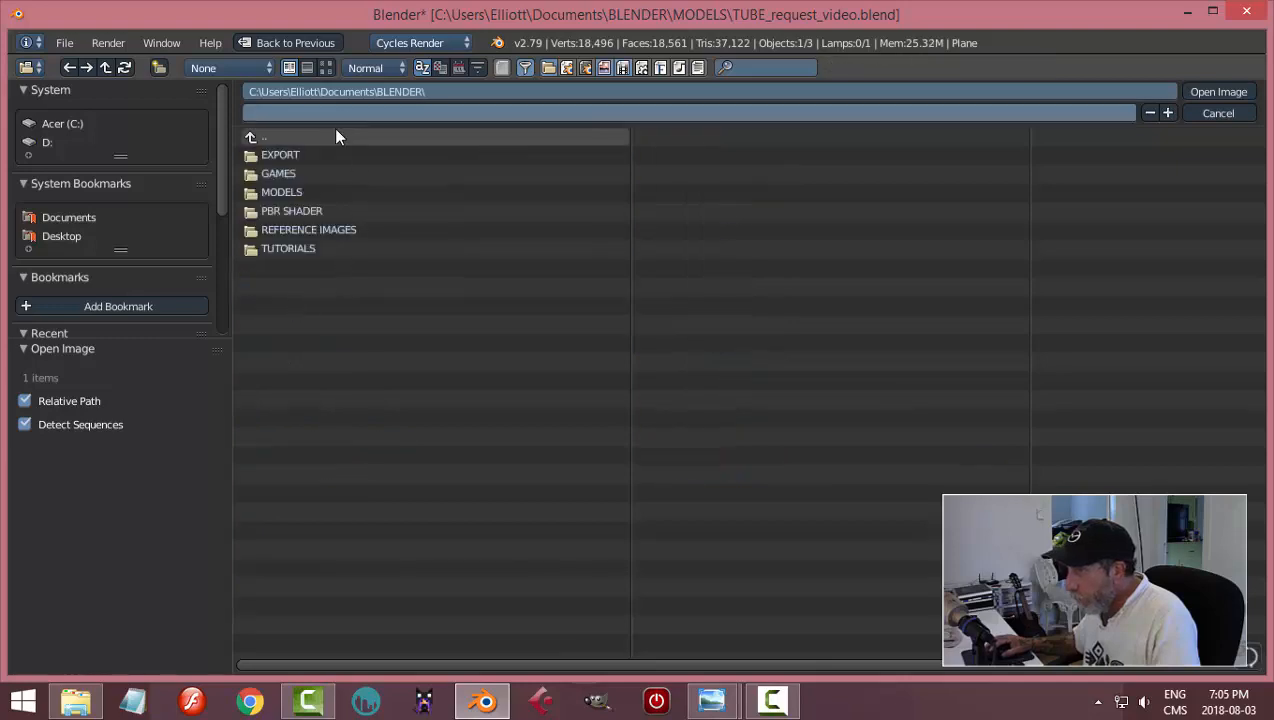
left_click(305, 230)
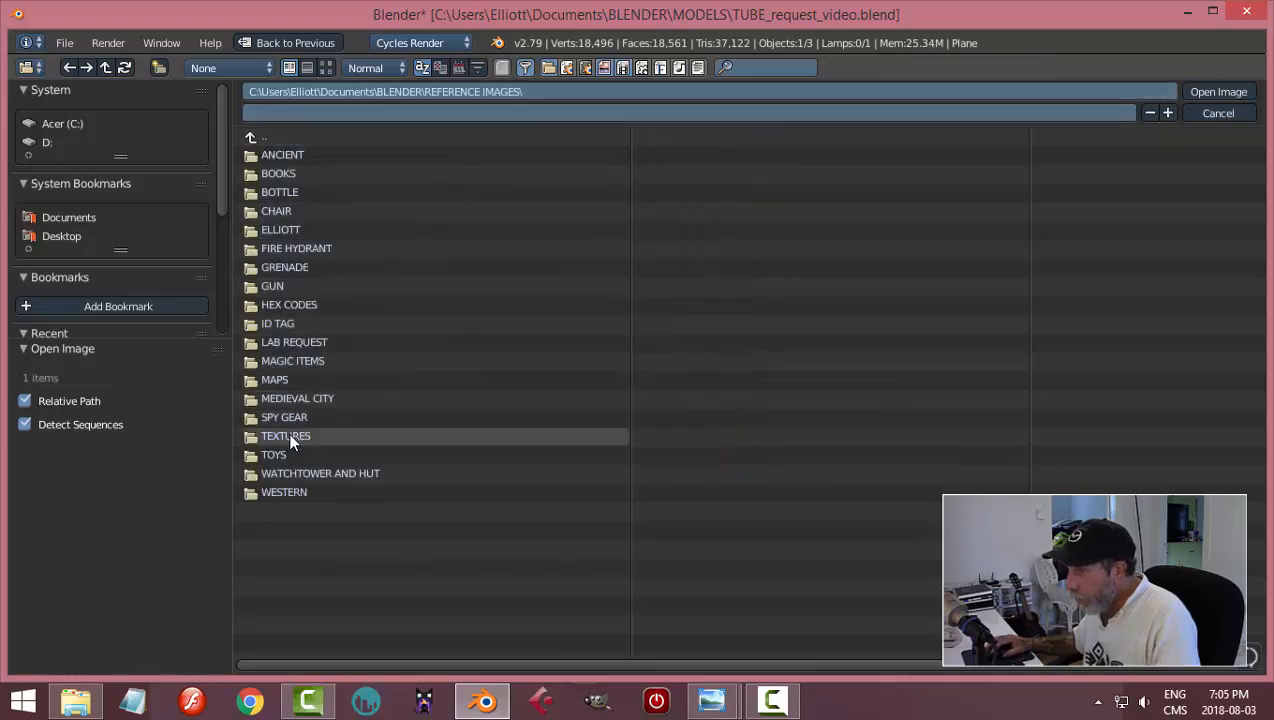
left_click(291, 436)
left_click(325, 68)
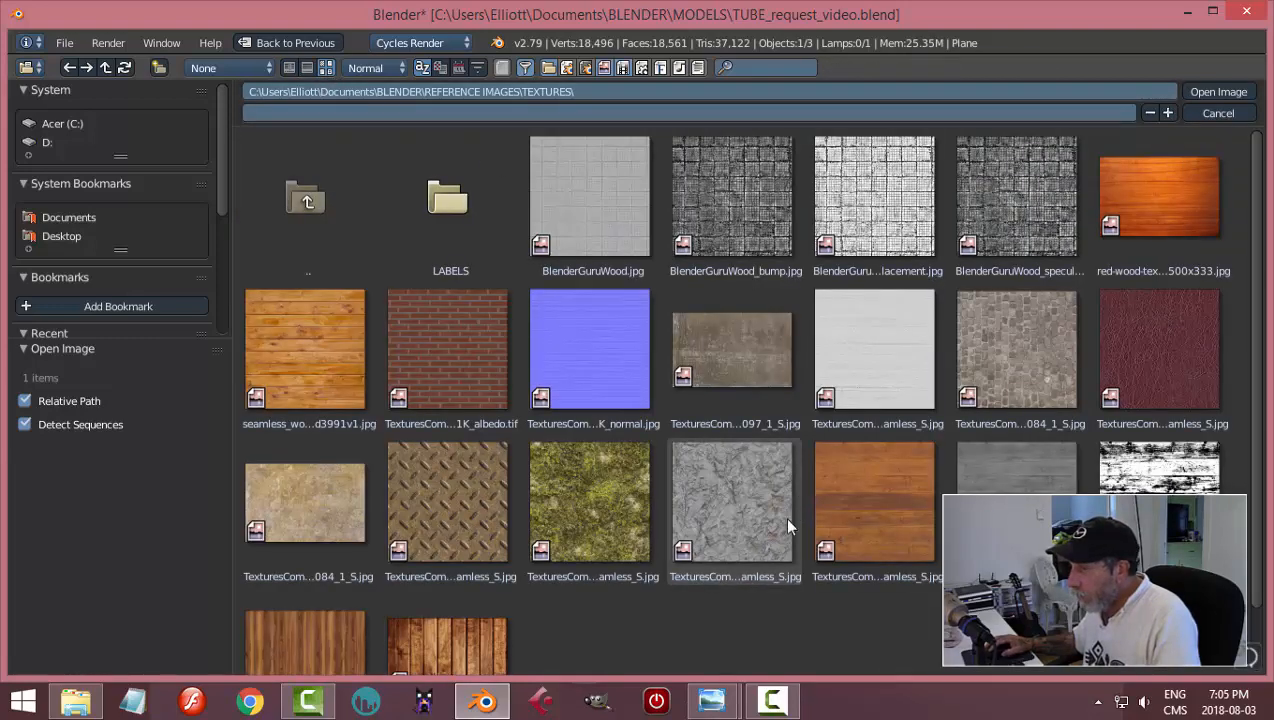
left_click(352, 505)
left_click(1217, 92)
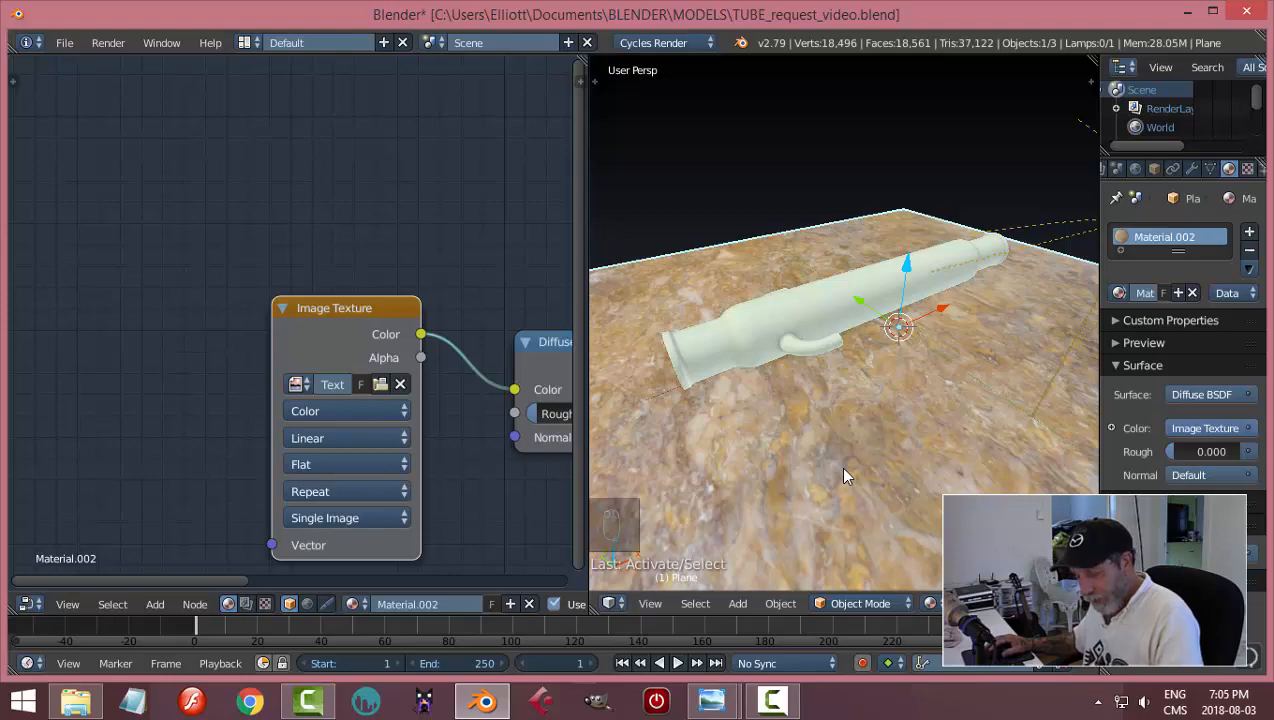
- Expand the 3D view over the Node Editor area and inspect the tube on the stone plane in rendered shading
key("shift+z")
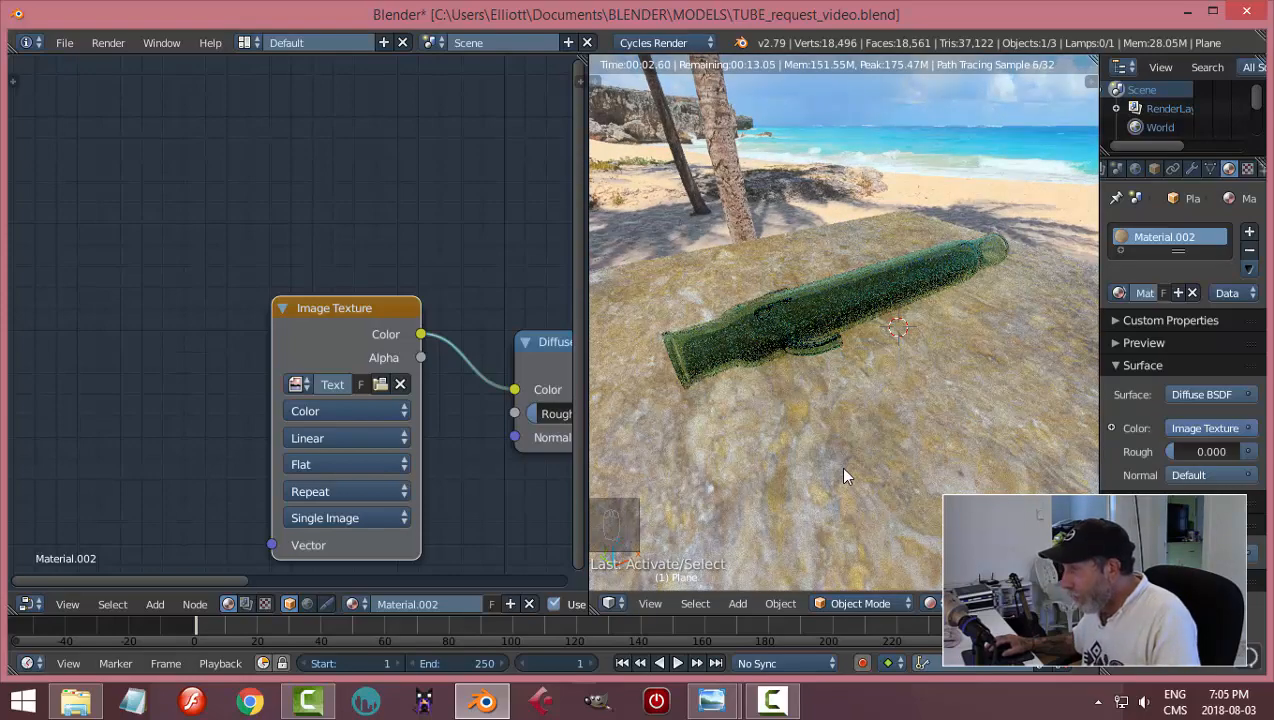
key("ctrl+space")
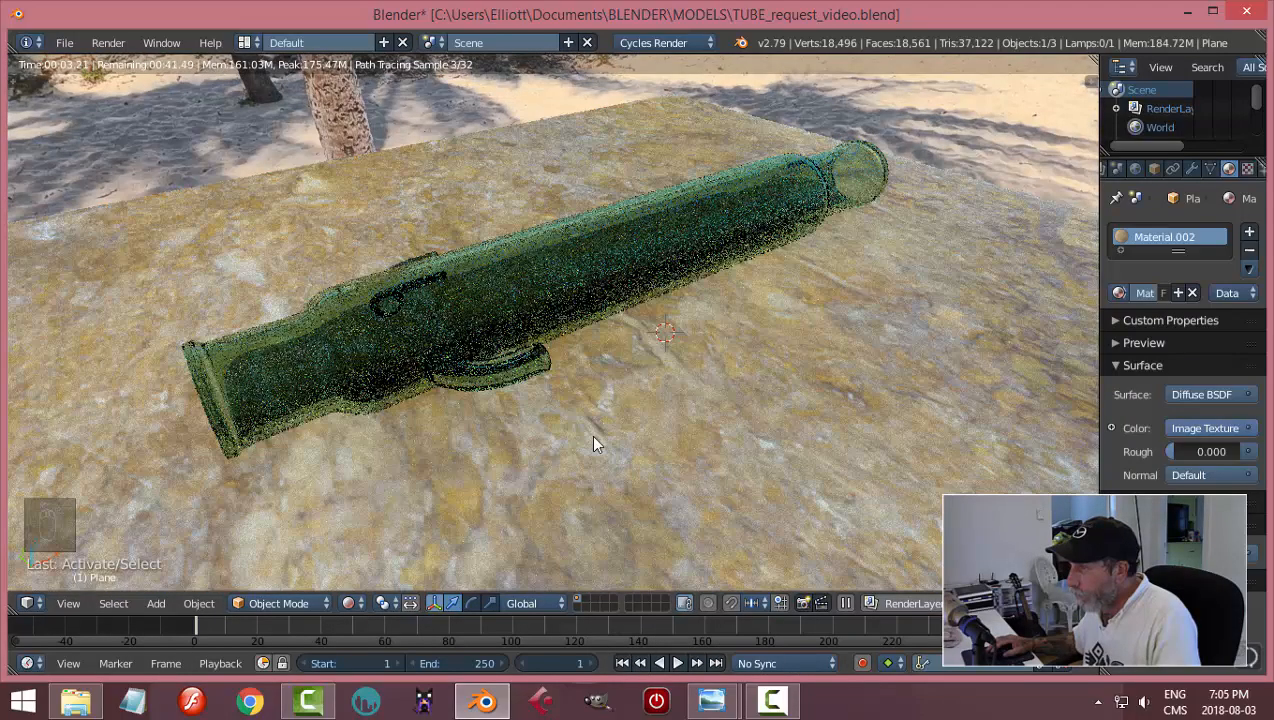
scroll(593, 437, "down", 1)
middle_click_drag(593, 437, 612, 417)
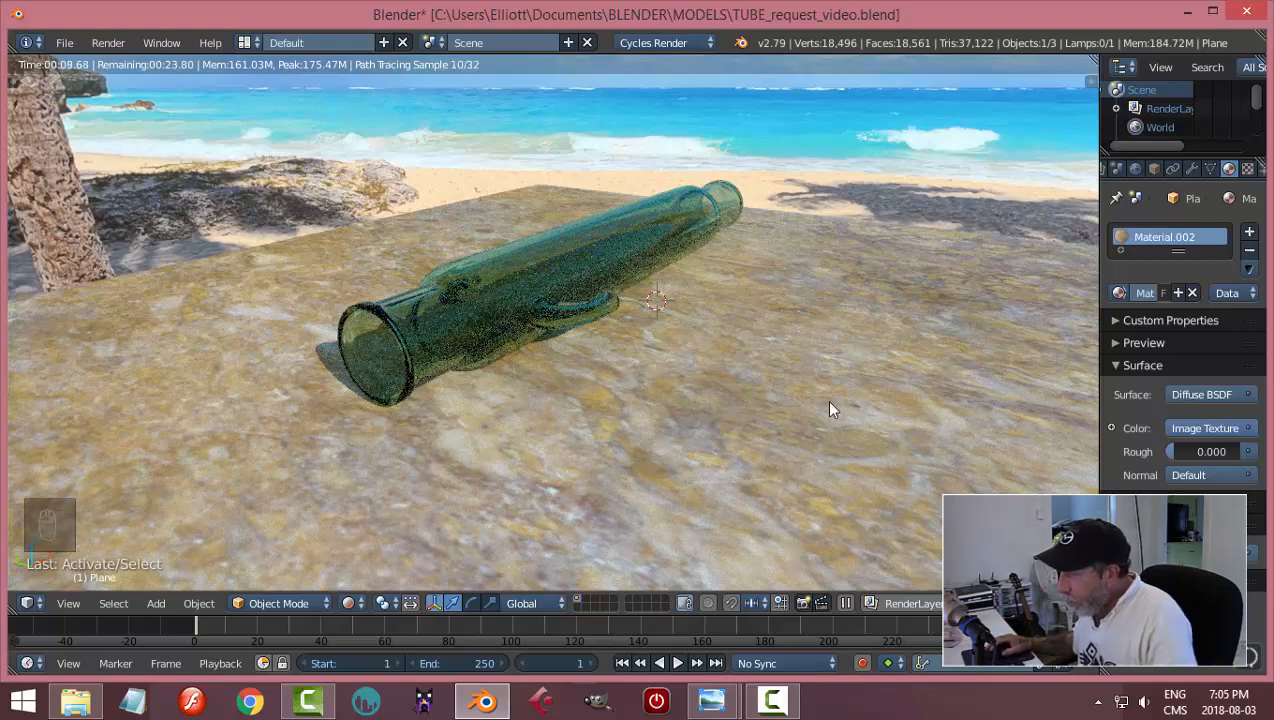
key("shift+z")
- Set a render border around the tube end with the curved side arms and preview only that region in rendered shading
mouse_move(806, 409)
middle_mouse_down()
mouse_move(611, 408)
mouse_move(602, 432)
mouse_move(532, 432)
mouse_move(569, 449)
mouse_move(560, 464)
mouse_move(517, 465)
mouse_move(512, 446)
middle_mouse_up()
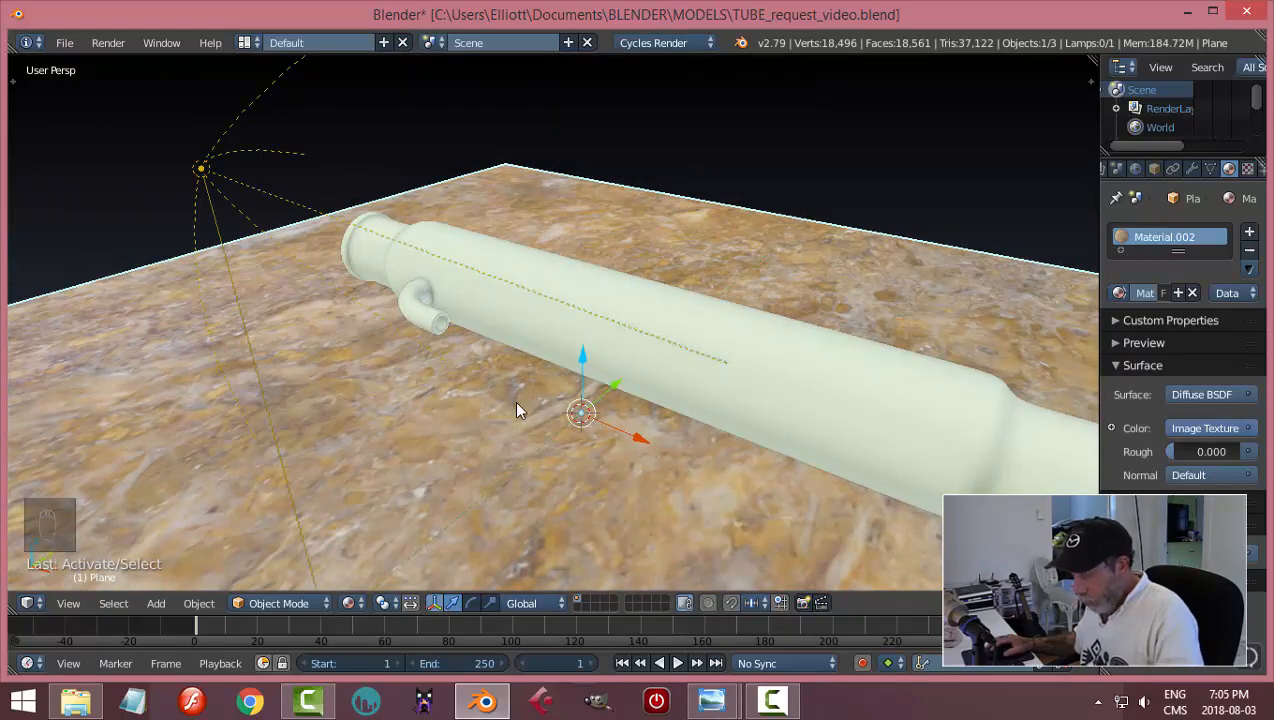
key("ctrl+b")
left_click_drag(338, 215, 533, 464)
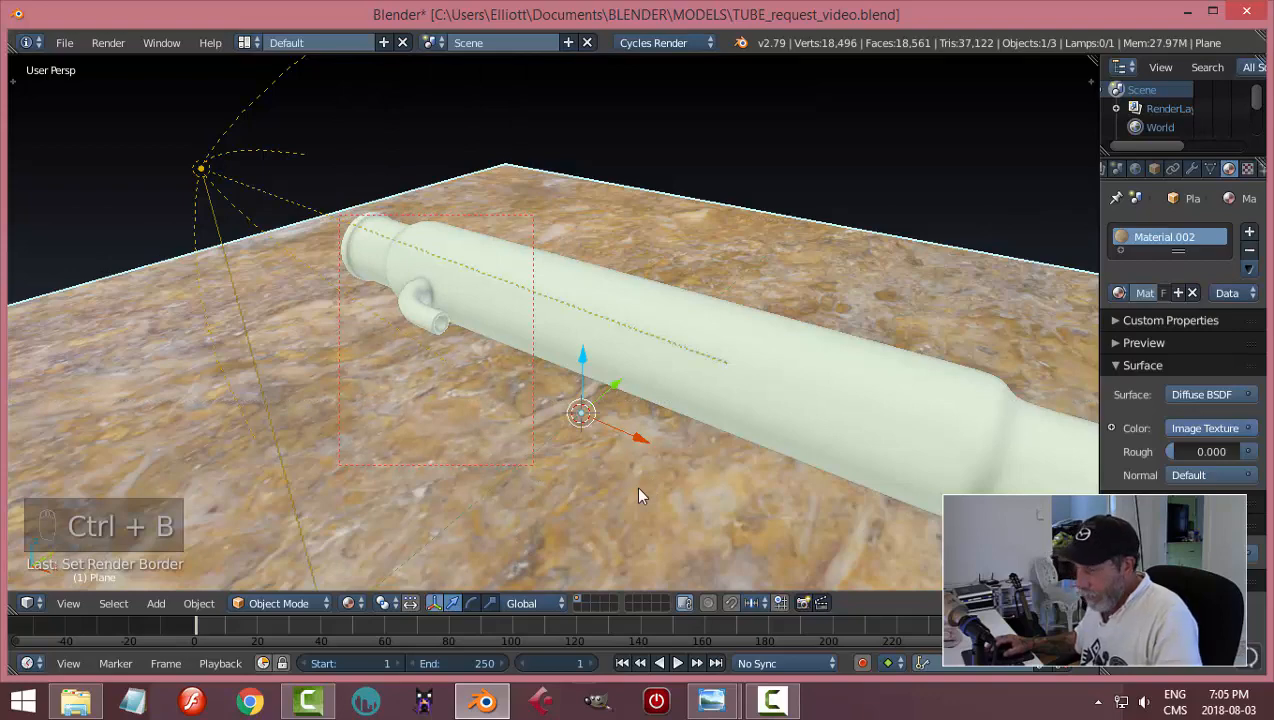
key("shift+z")
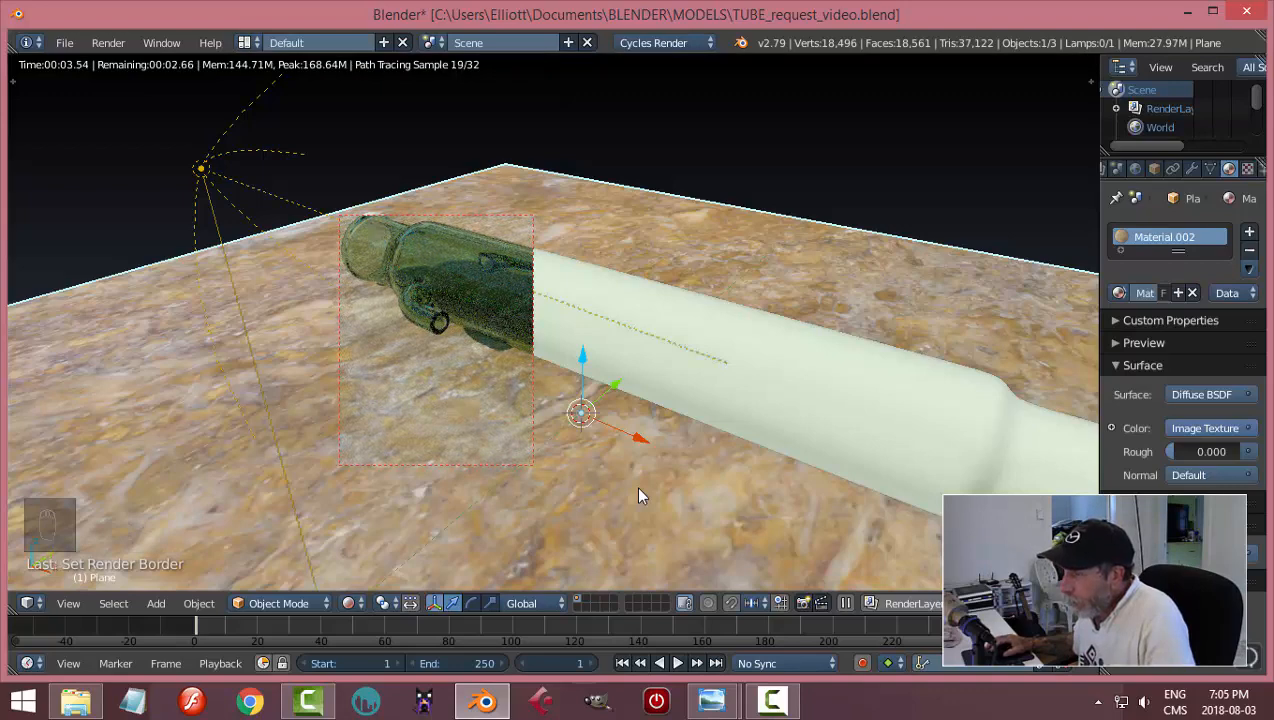
scroll(638, 488, "up", 1)
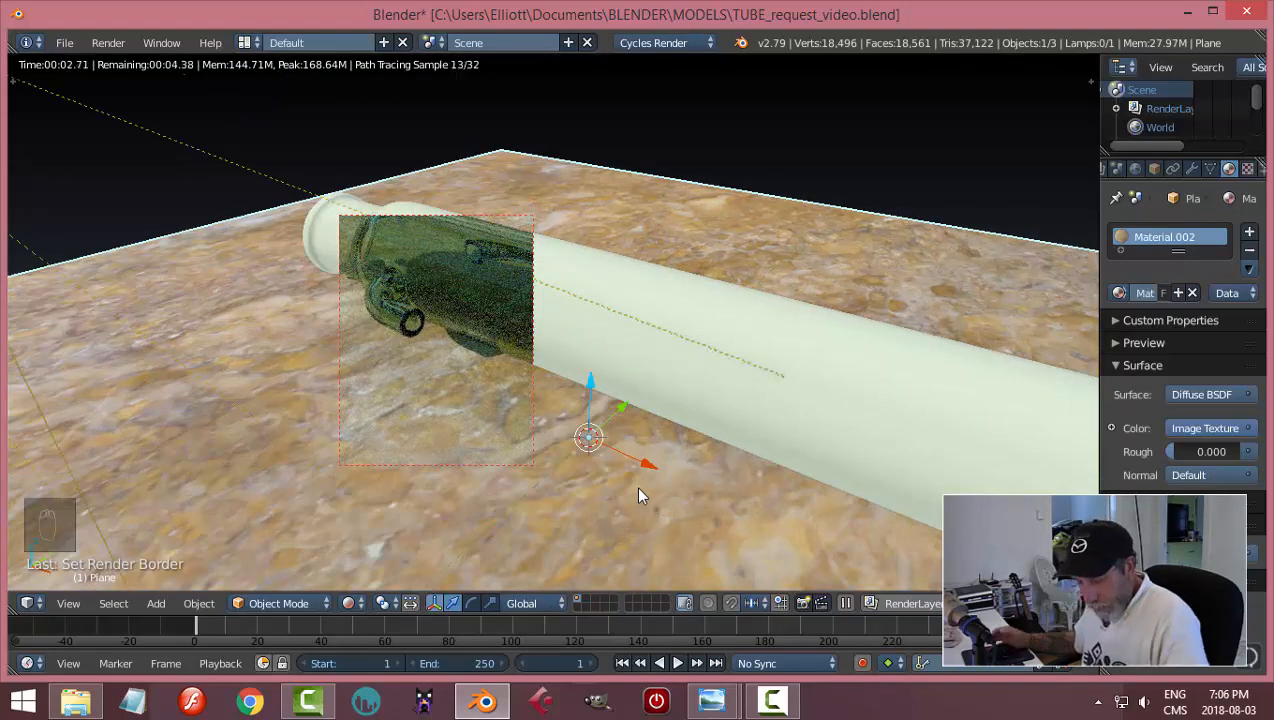
- Clear the render border and inspect the whole glass tube against the beach in rendered shading
key("ctrl+alt+b")
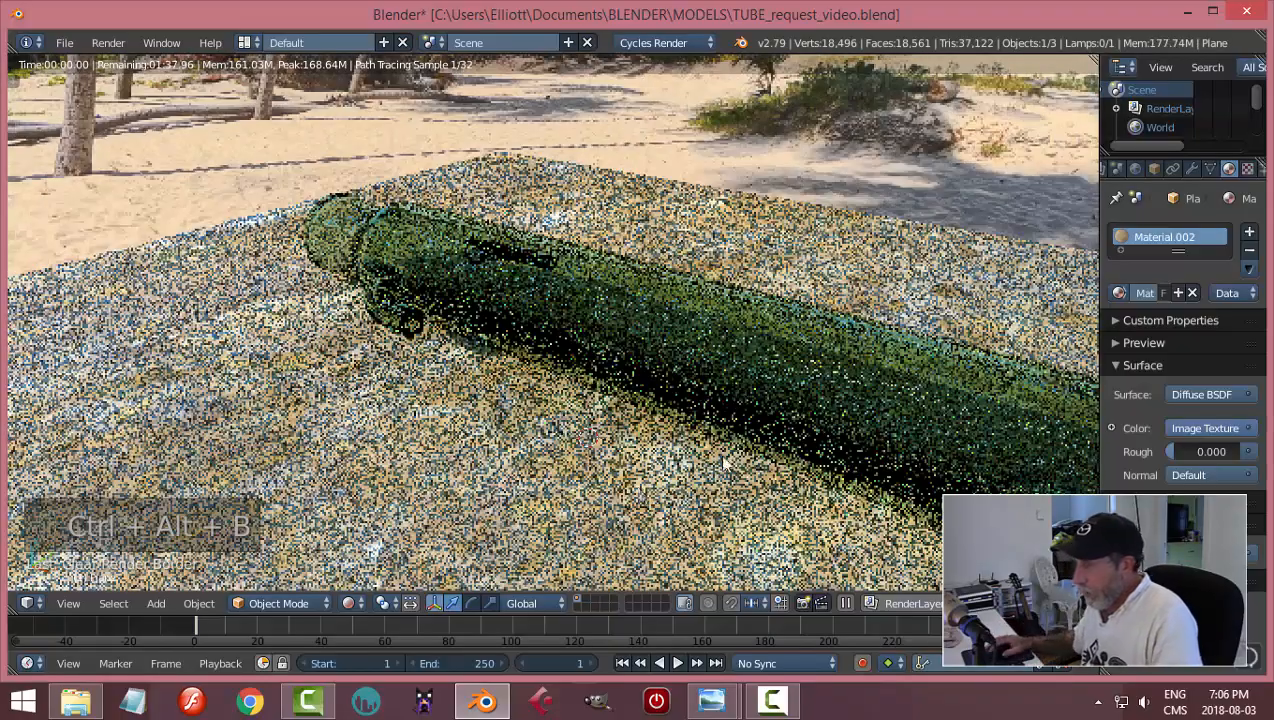
scroll(746, 412, "up", 2)
scroll(735, 393, "down", 3)
scroll(715, 380, "up", 2)
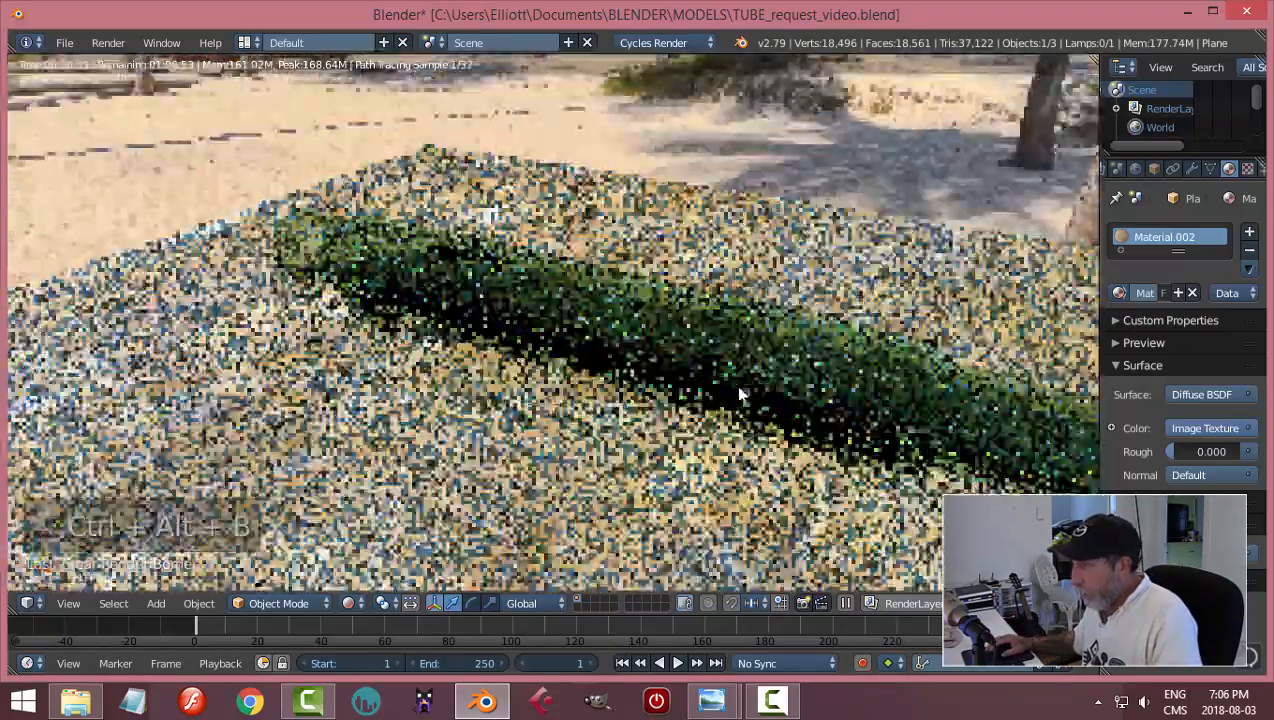
scroll(728, 398, "down", 3)
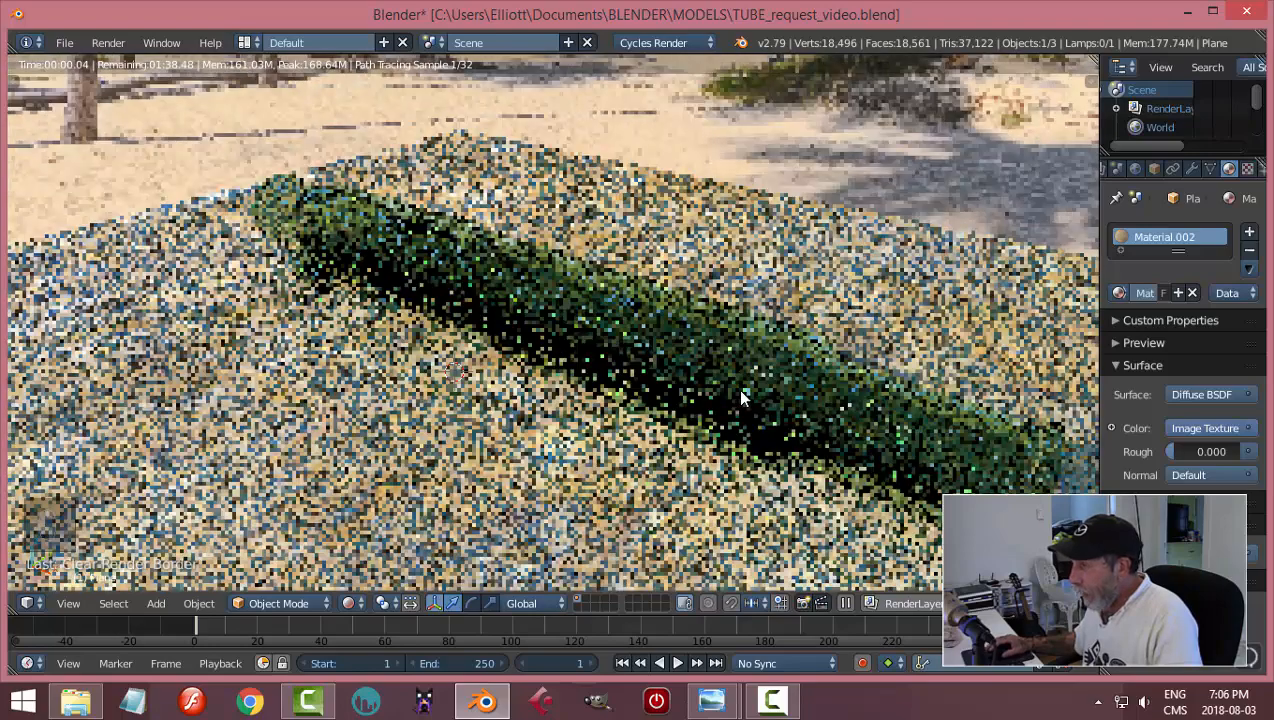
scroll(749, 416, "up", 4)
scroll(752, 420, "down", 3)
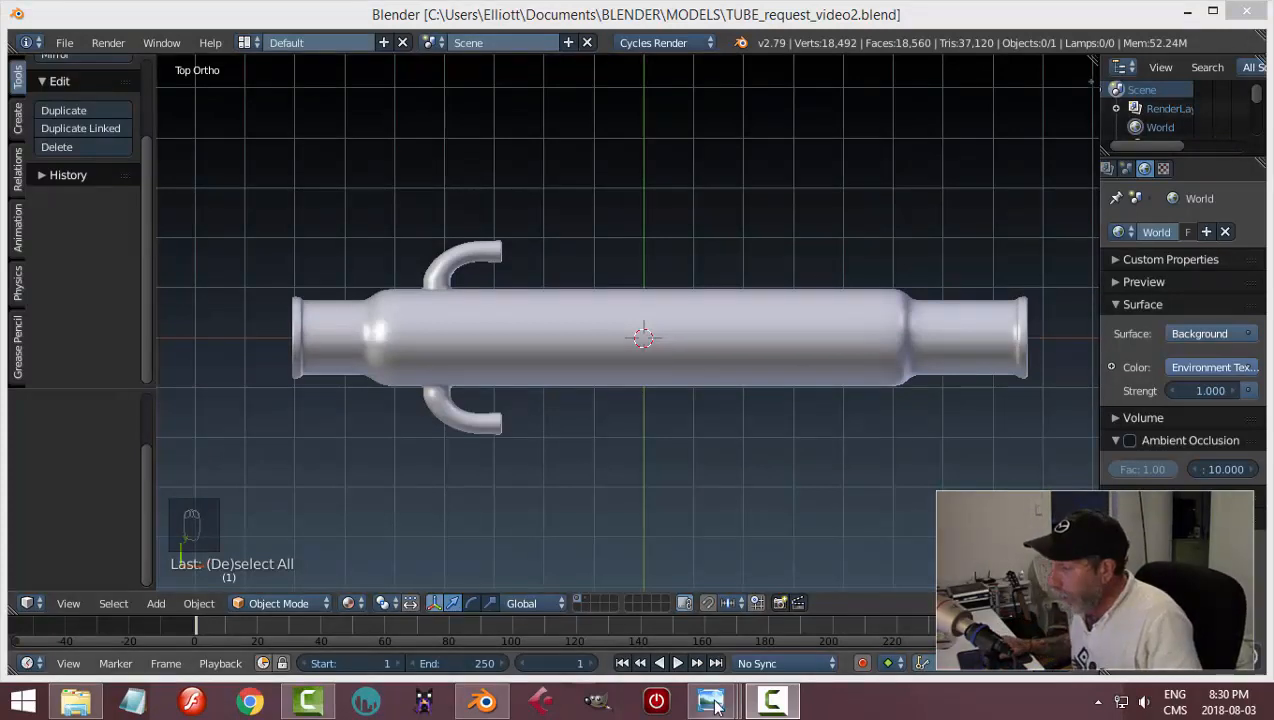
- Switch to the reference photo IMG_20180803_121540.jpg to study the inner glass coil, and return to Blender in top orthographic view
mouse_move(713, 704)
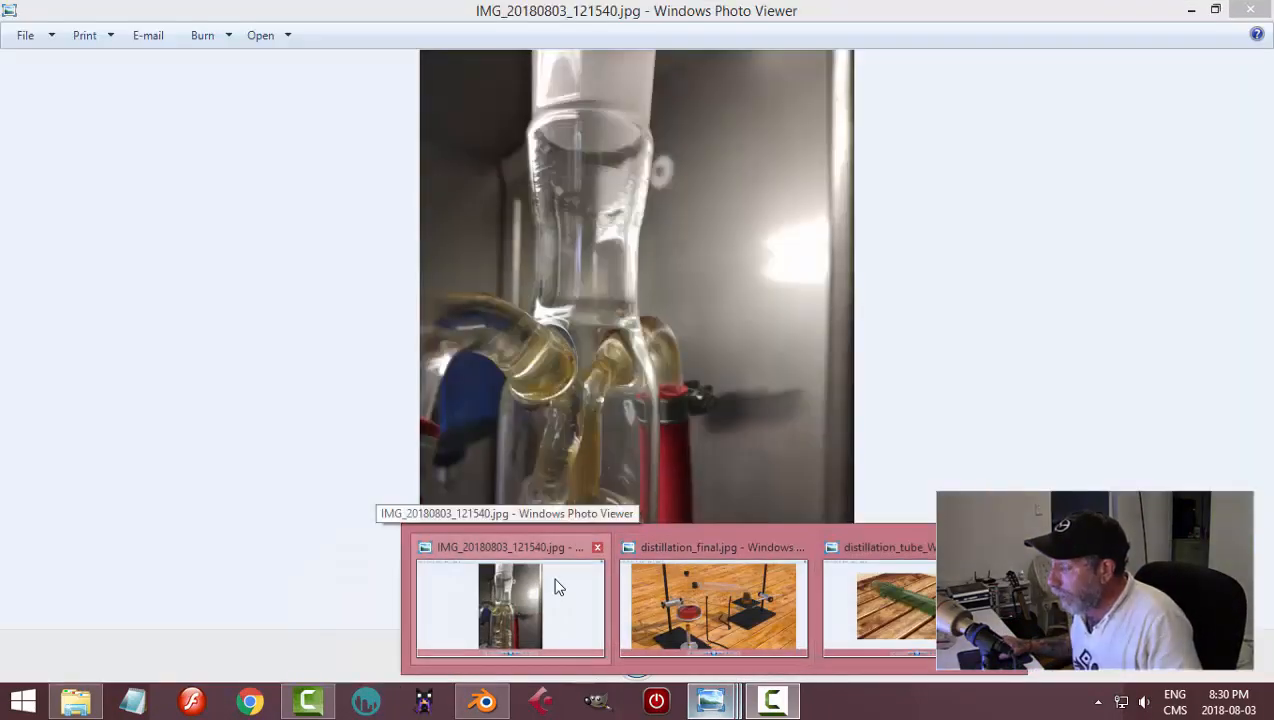
left_click(557, 587)
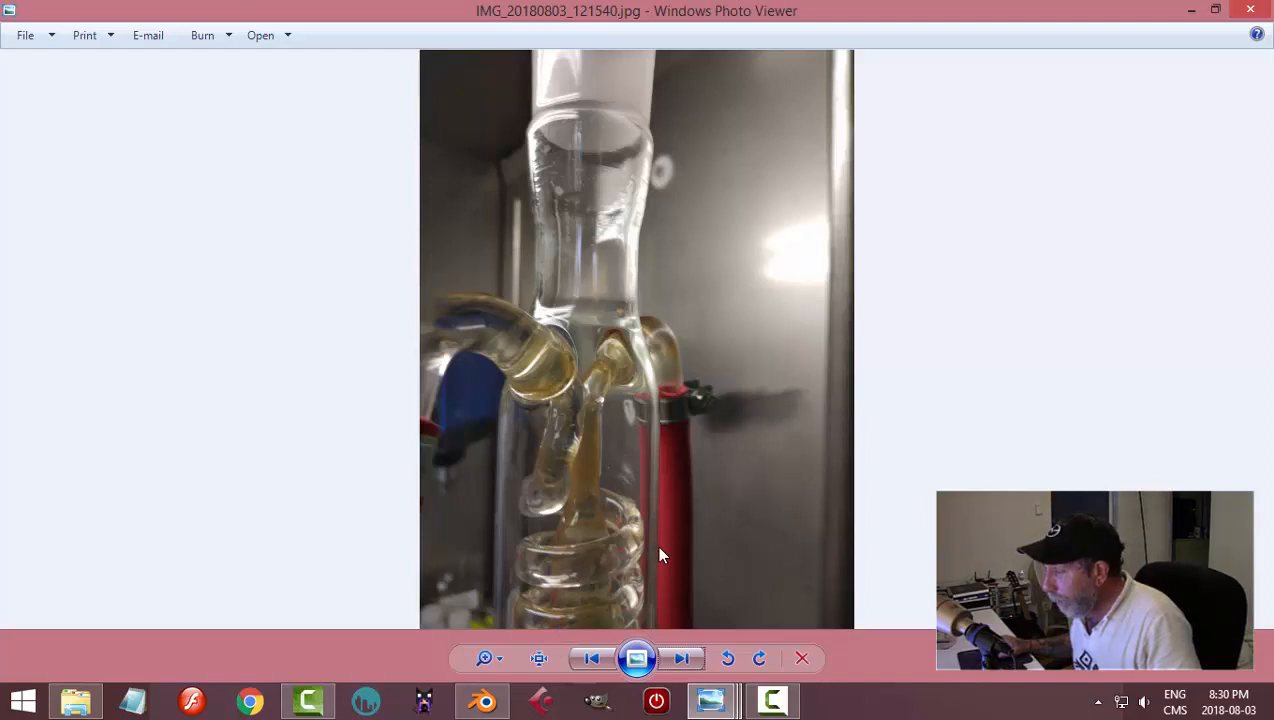
left_click(484, 702)
mouse_move(689, 488)
middle_mouse_down()
mouse_move(683, 475)
mouse_move(697, 495)
middle_mouse_up()
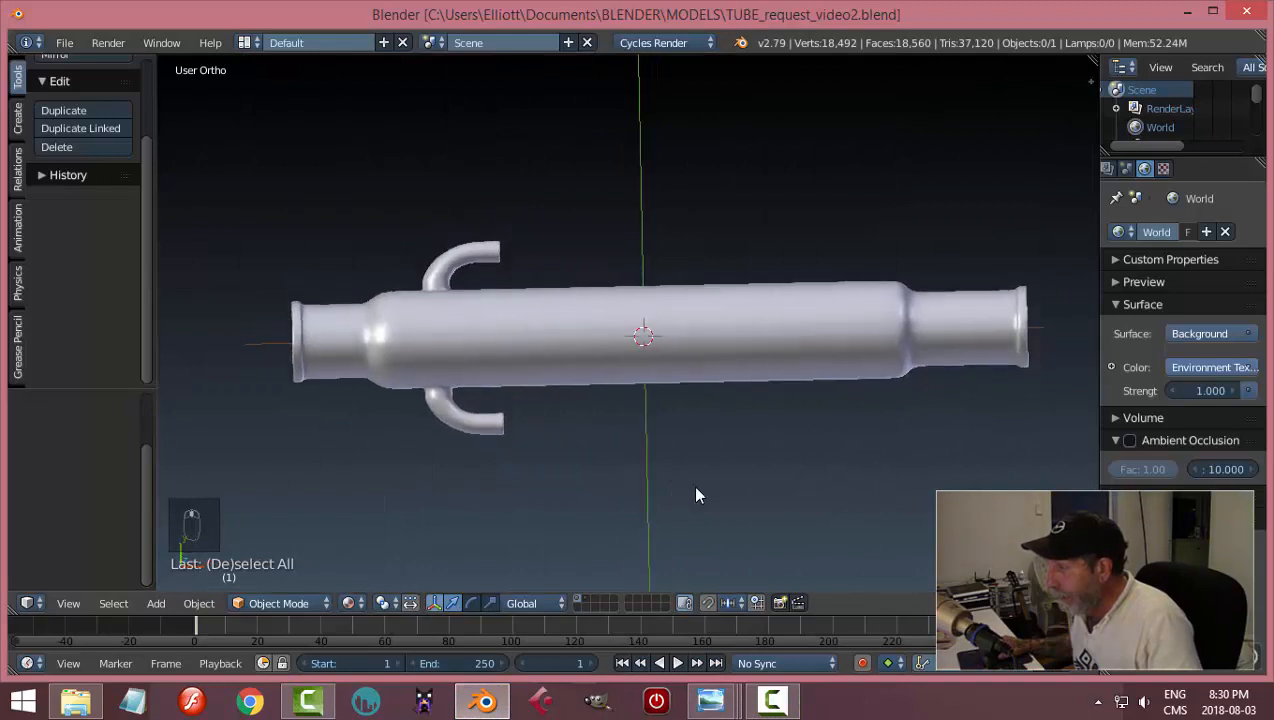
key("KP_7")
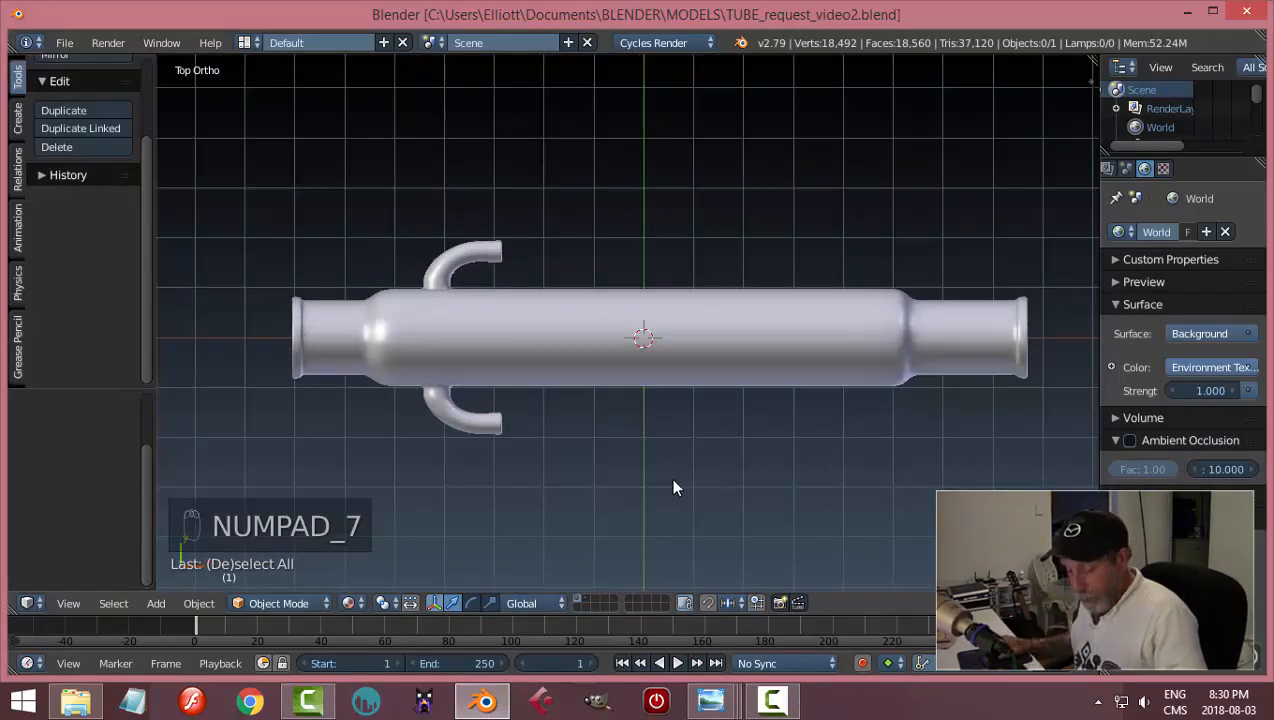
- Add a mesh plane at the scene centre and set its mesh editing to vertex selection
key("shift+a")
mouse_move(660, 385)
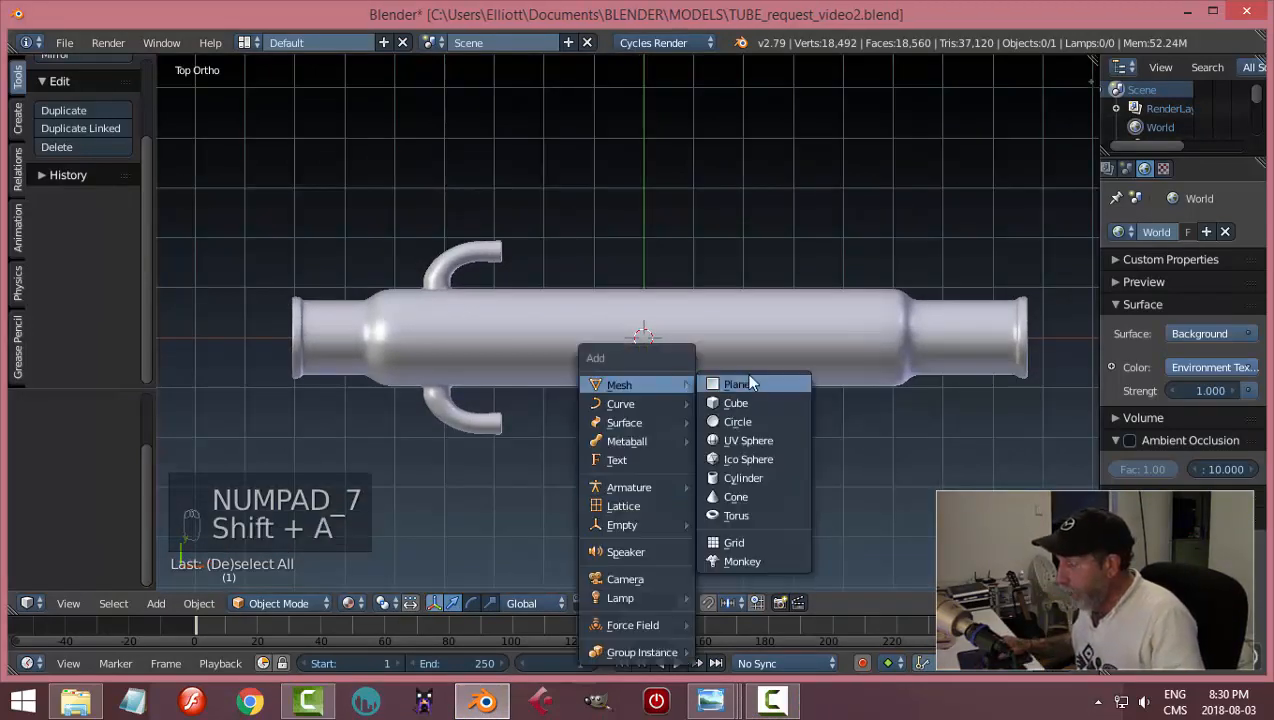
left_click(740, 384)
key("Tab")
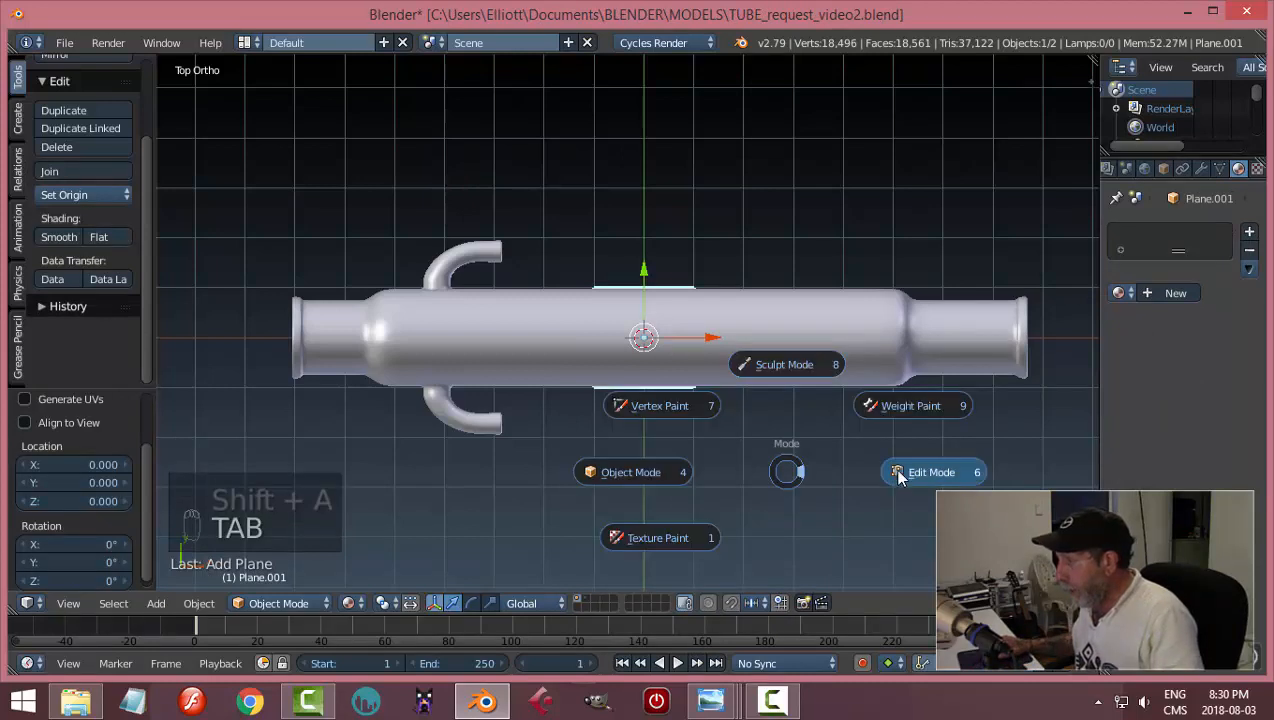
middle_click_drag(833, 487, 816, 324)
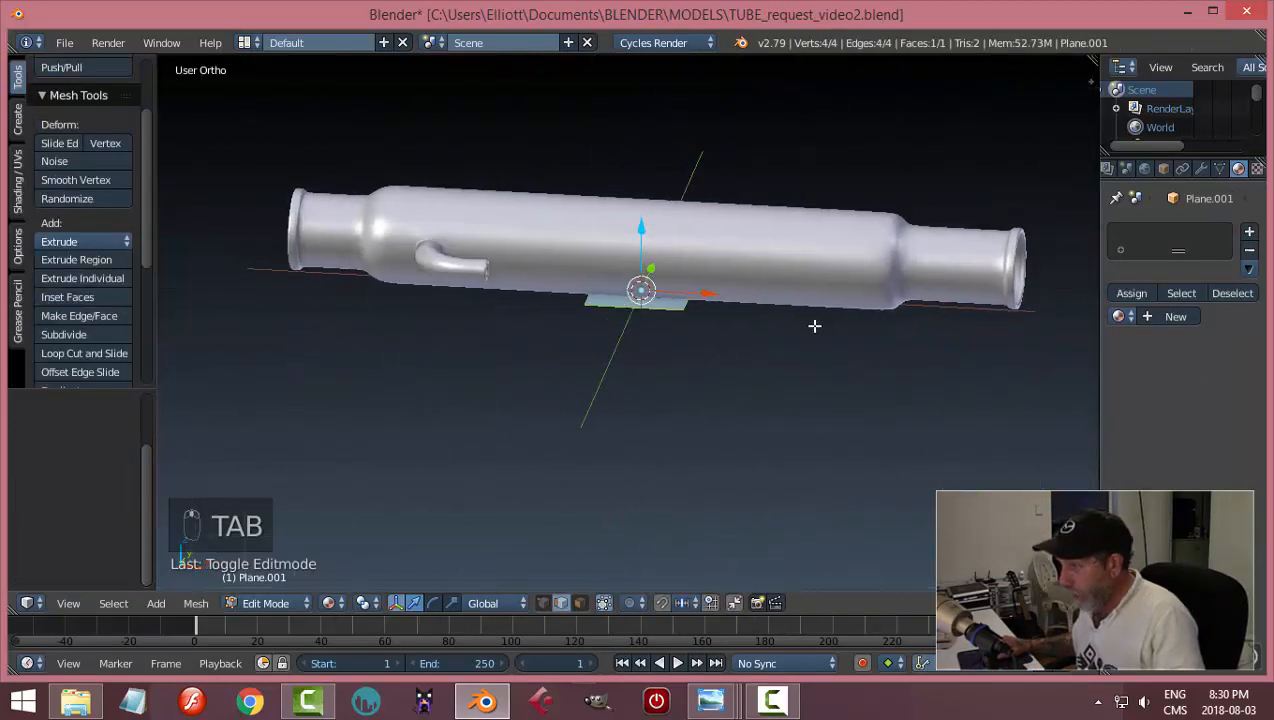
key("ctrl+Tab")
left_click(808, 310)
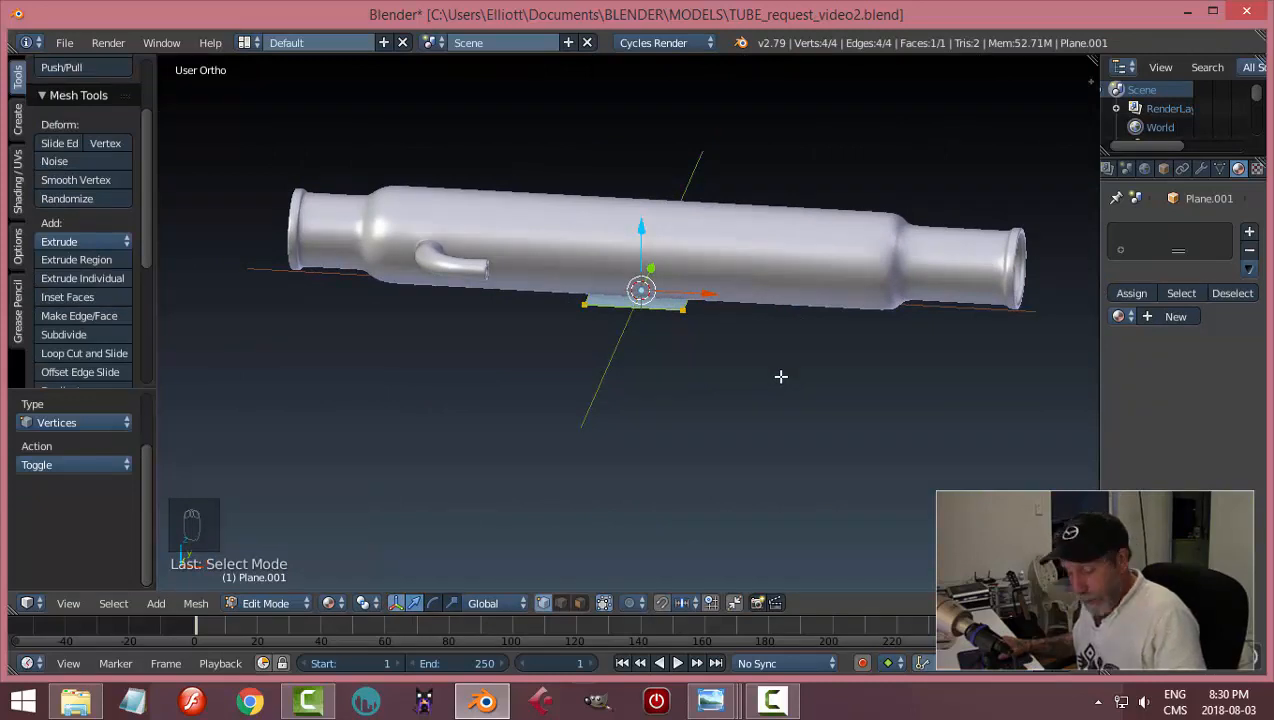
- Deselect the plane's vertices and, in Object Mode, raise the whole plane along Z until it sits above the tube
key("a")
key("Tab")
left_click(702, 378)
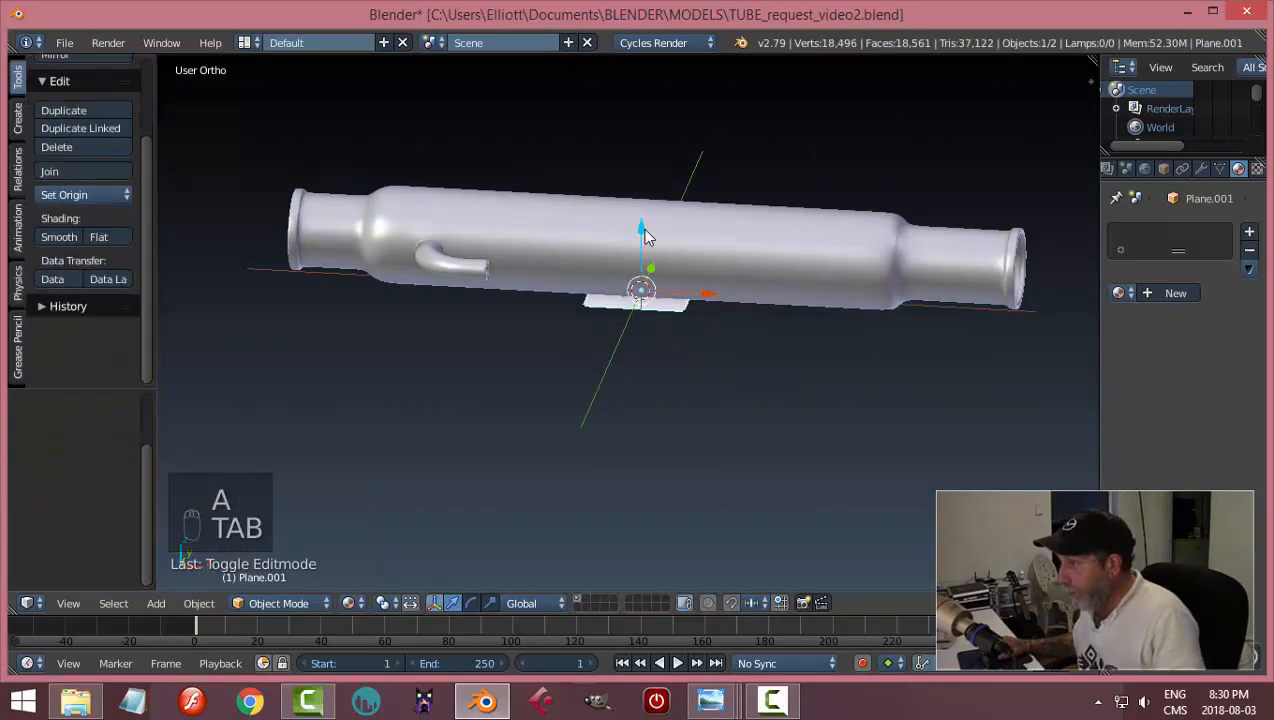
left_click_drag(645, 237, 648, 134)
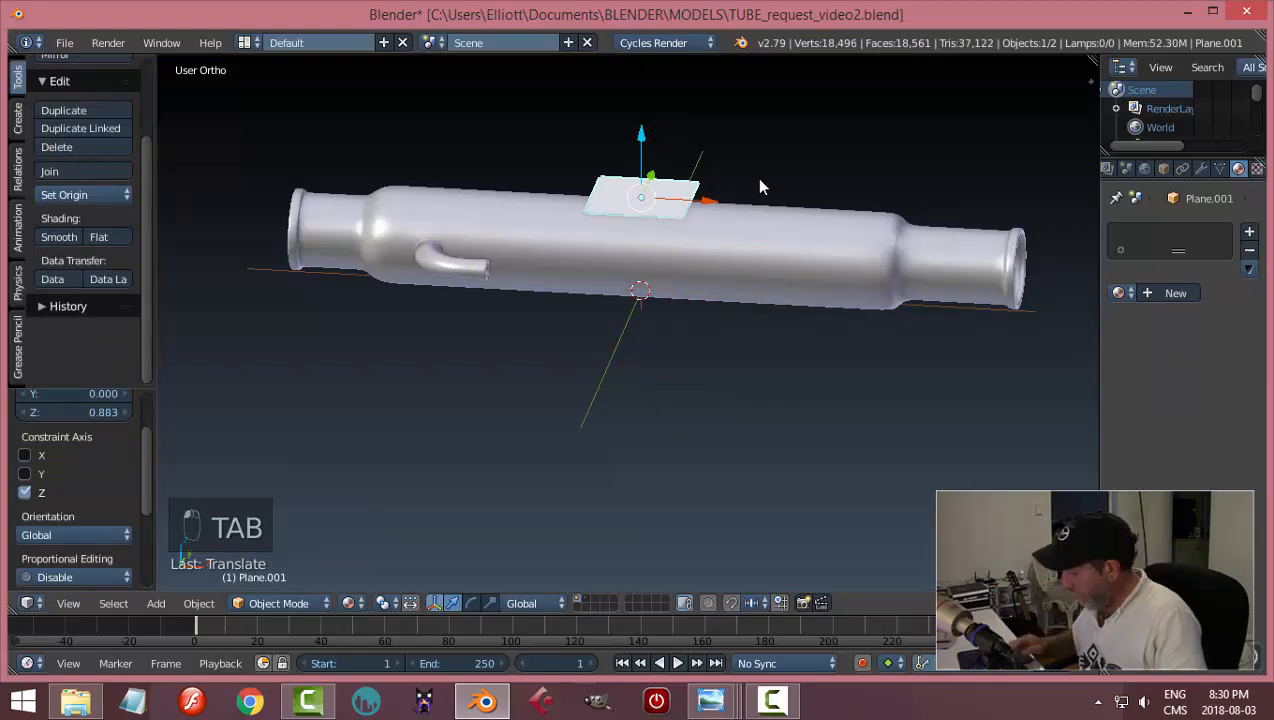
- Delete the two vertices on the plane's positive X side so only the opposite edge remains
key("KP_7")
key("Tab")
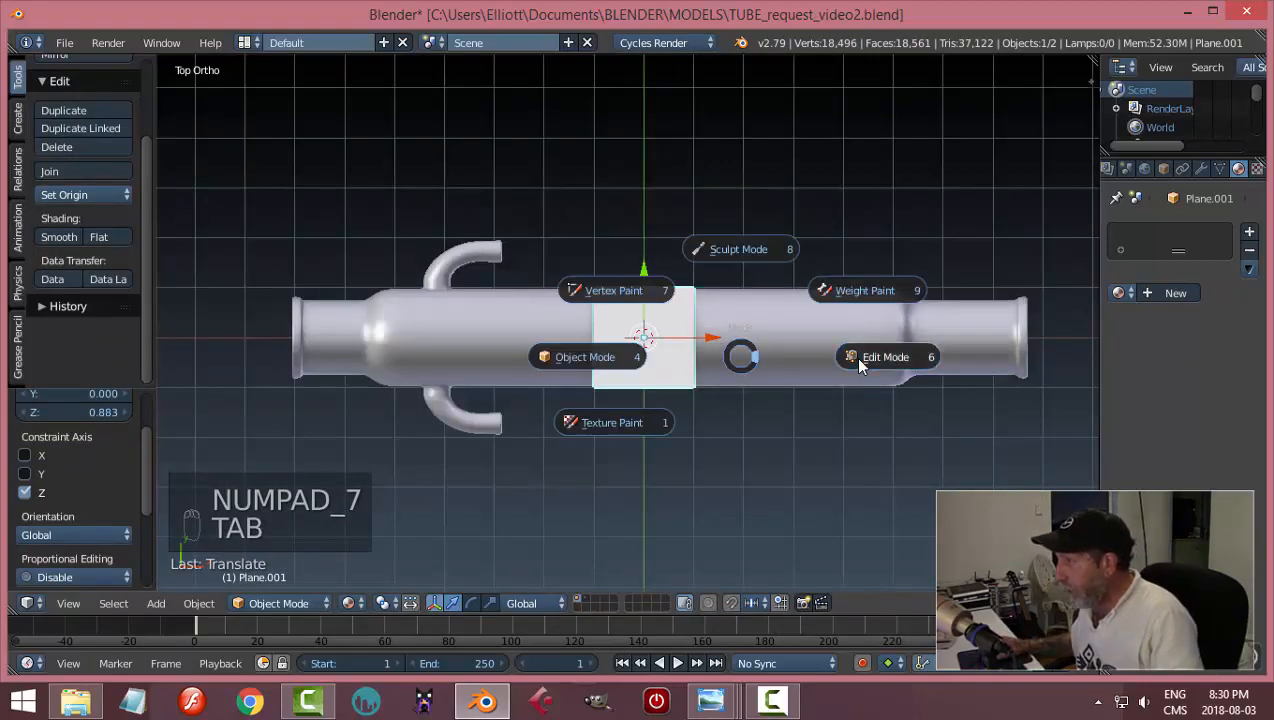
left_click(862, 356)
scroll(822, 378, "up", 4)
left_click(769, 243)
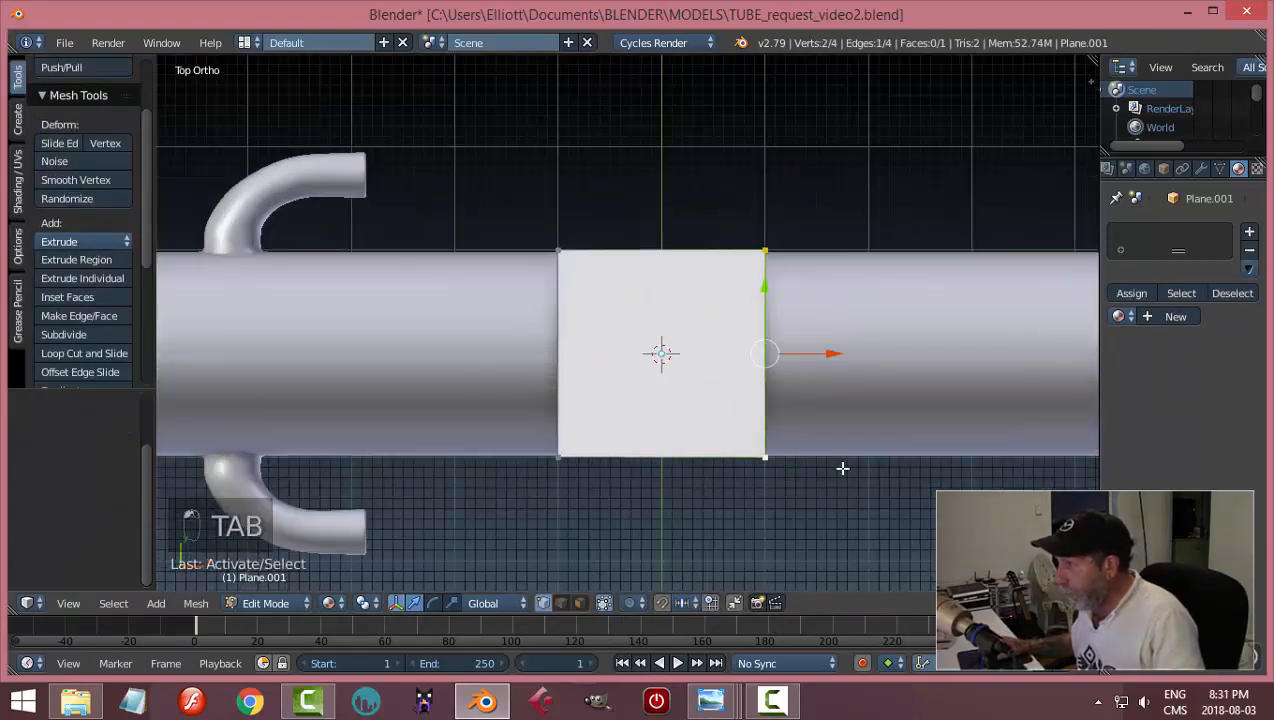
key("x")
left_click(810, 430)
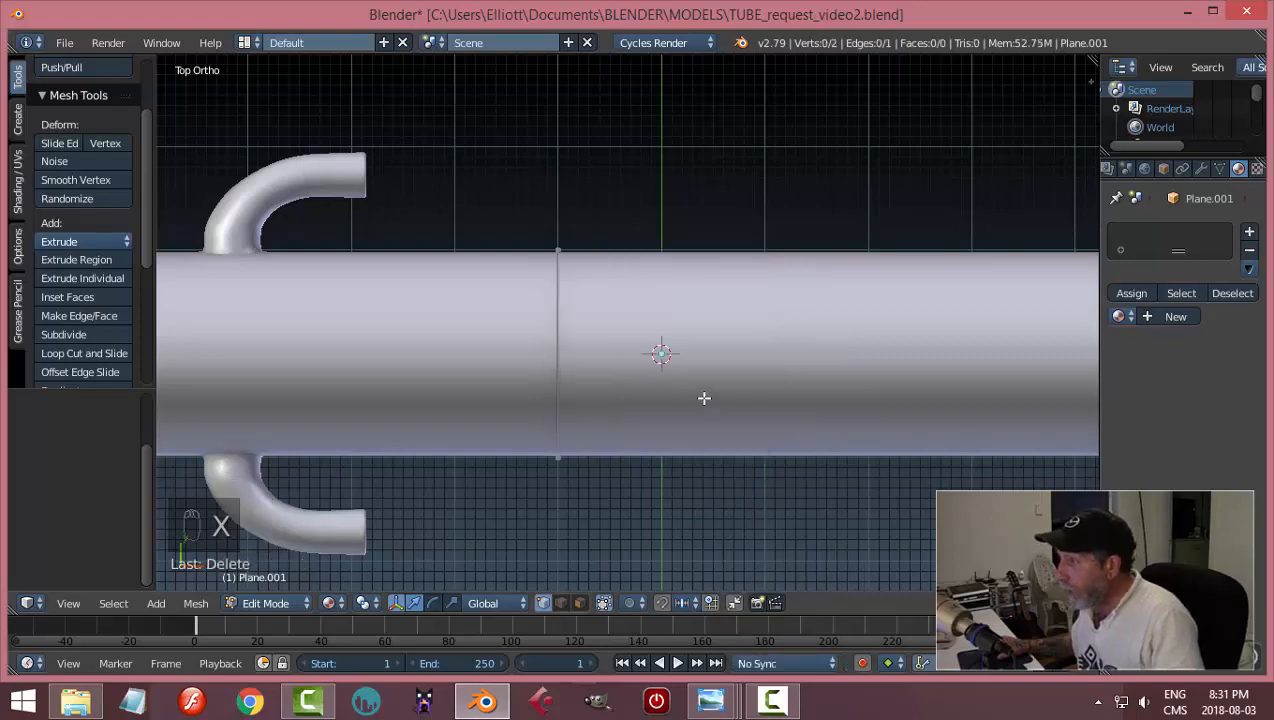
- Scale the remaining edge to about 0.28 along Y and move it about 1.0 in X and -0.77 in Y
key("a")
scroll(722, 421, "down", 3)
middle_click_drag(742, 427, 749, 430)
key("s")
key("y")
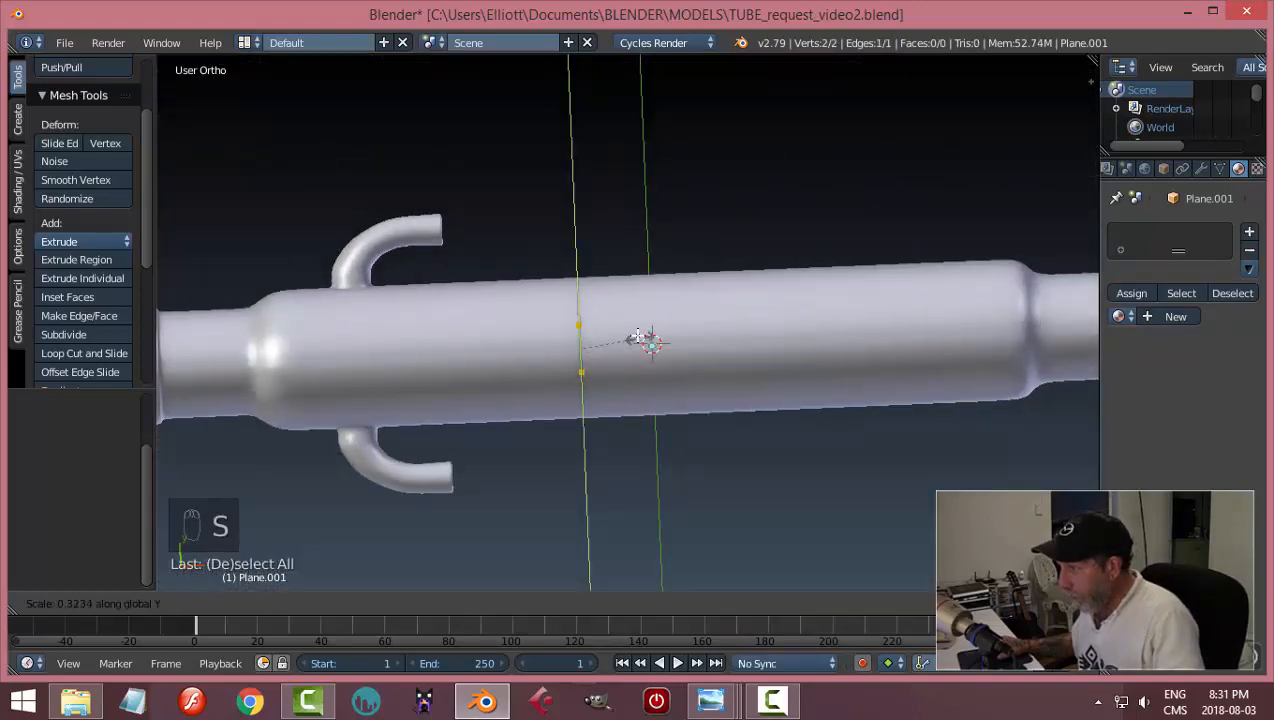
left_click(627, 331)
key("KP_7")
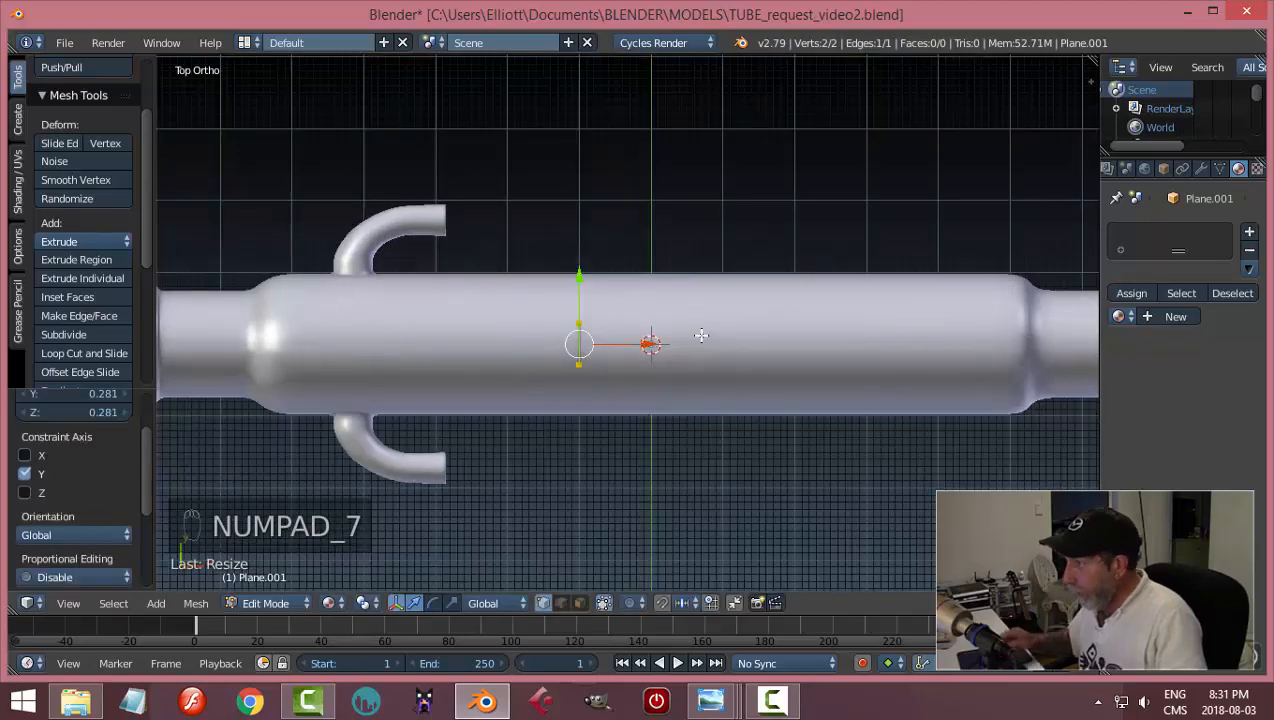
key("g")
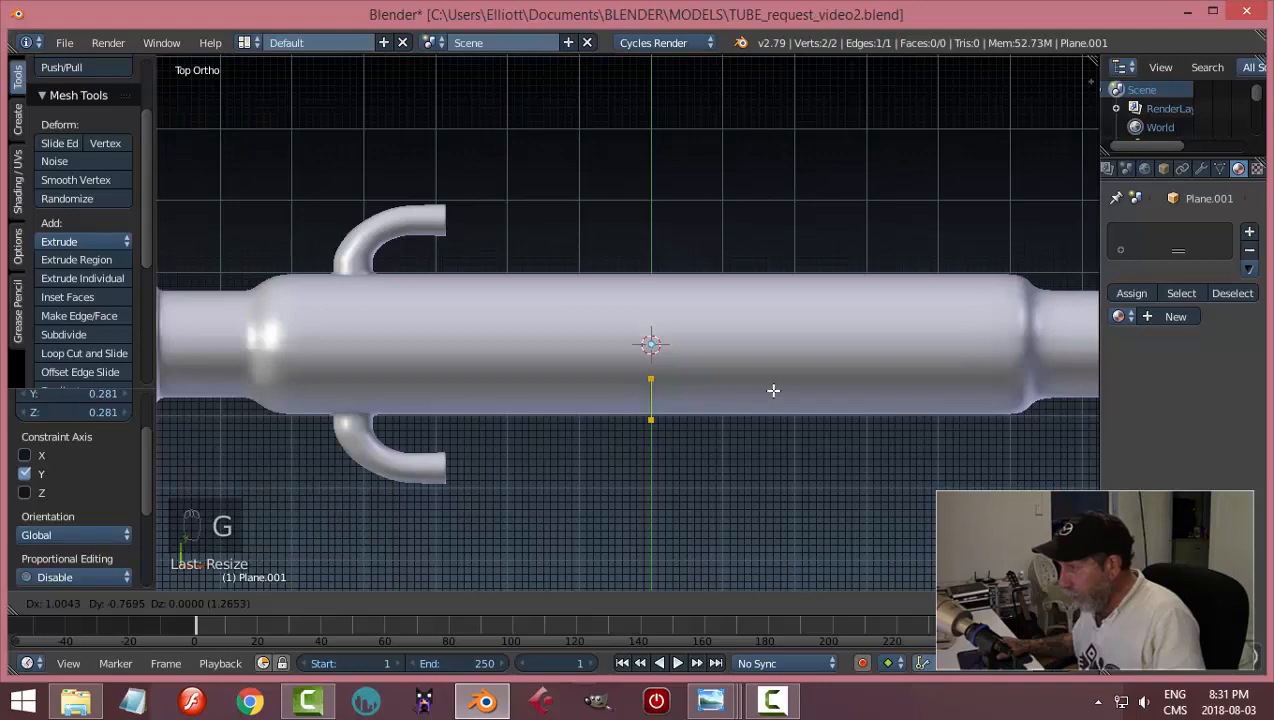
left_click(773, 390)
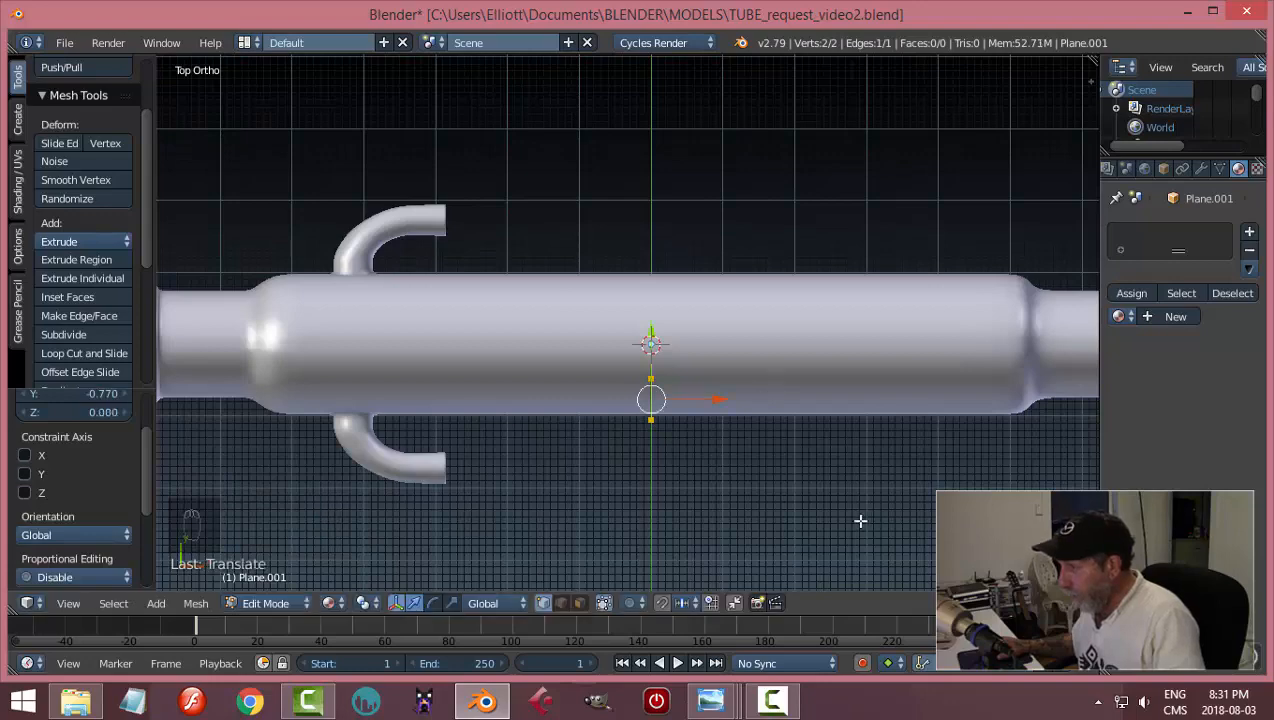
- Lower the edge about 2.02 along Z to the height of the 3D cursor
middle_click_drag(860, 521, 853, 343)
scroll(794, 249, "down", 3)
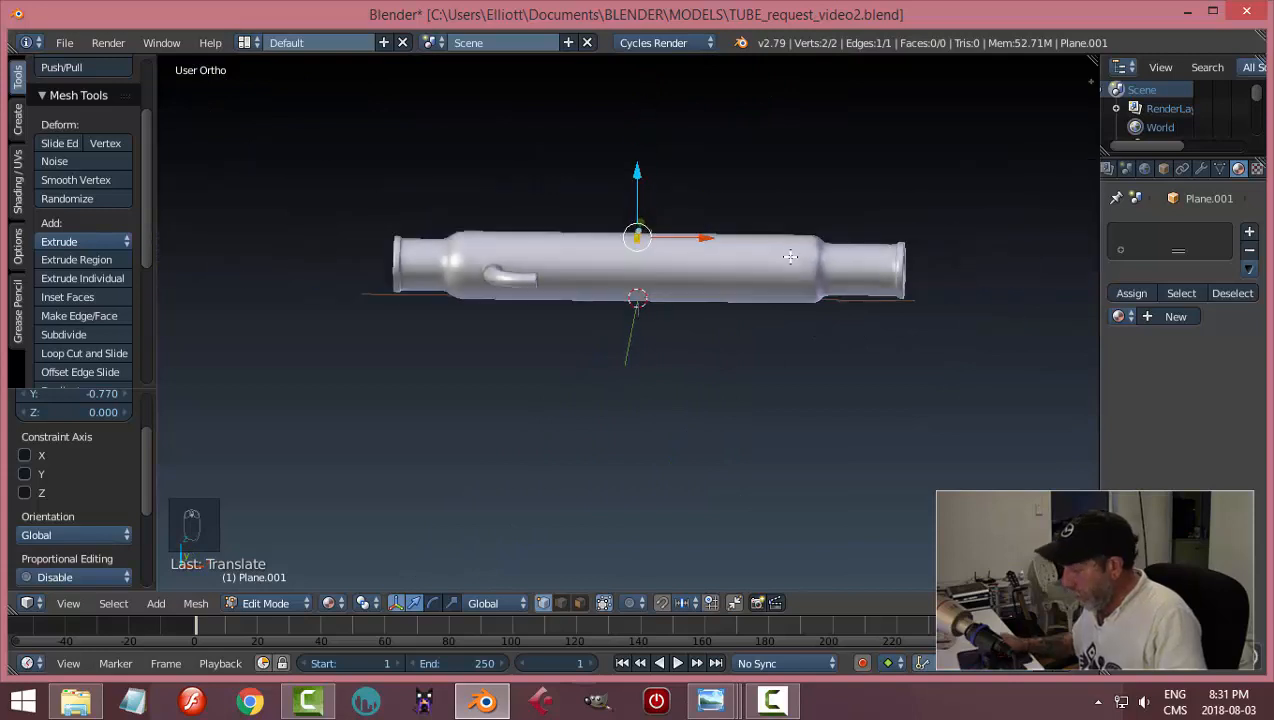
key("KP_7")
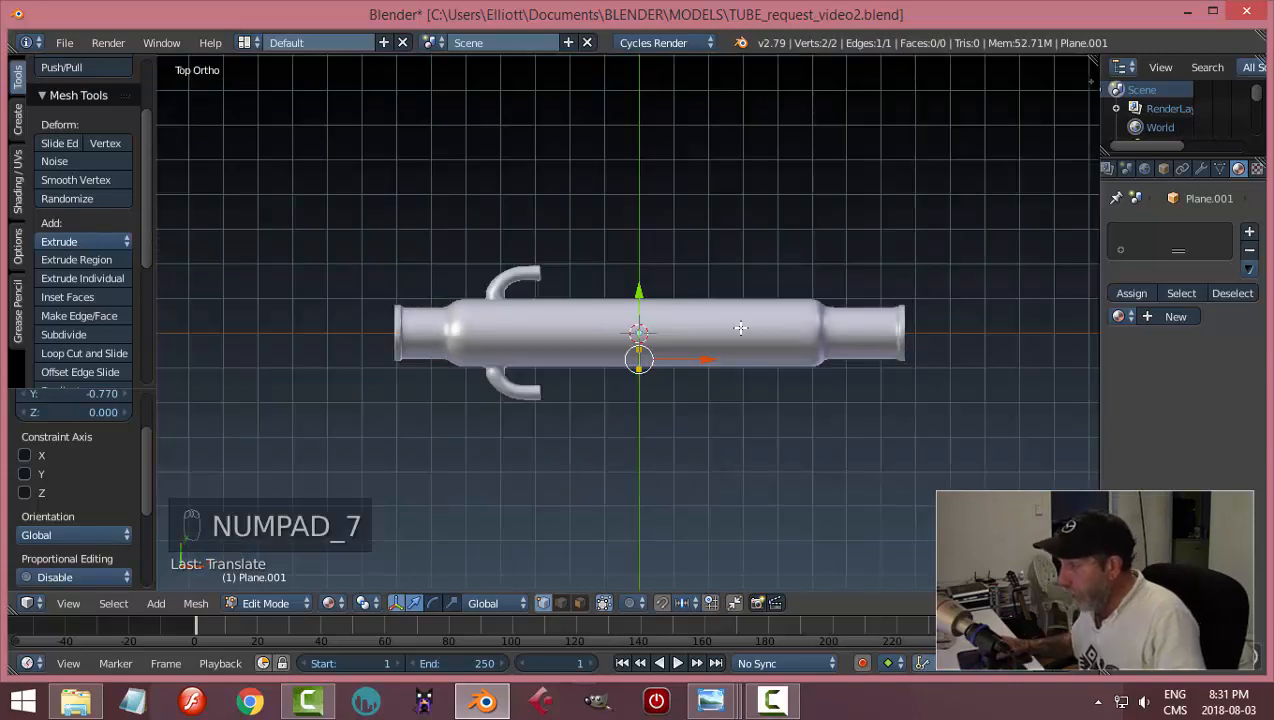
scroll(744, 361, "up", 1)
key("KP_1")
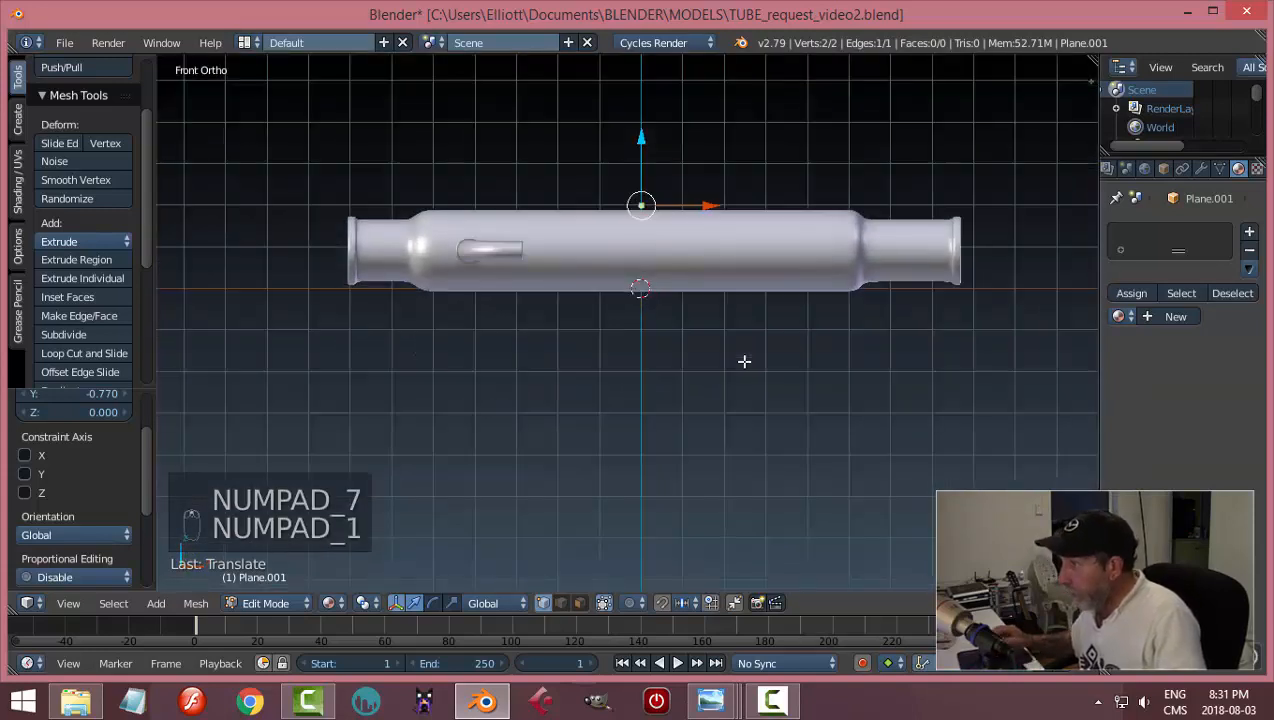
scroll(744, 361, "up", 3)
left_click_drag(648, 88, 650, 206)
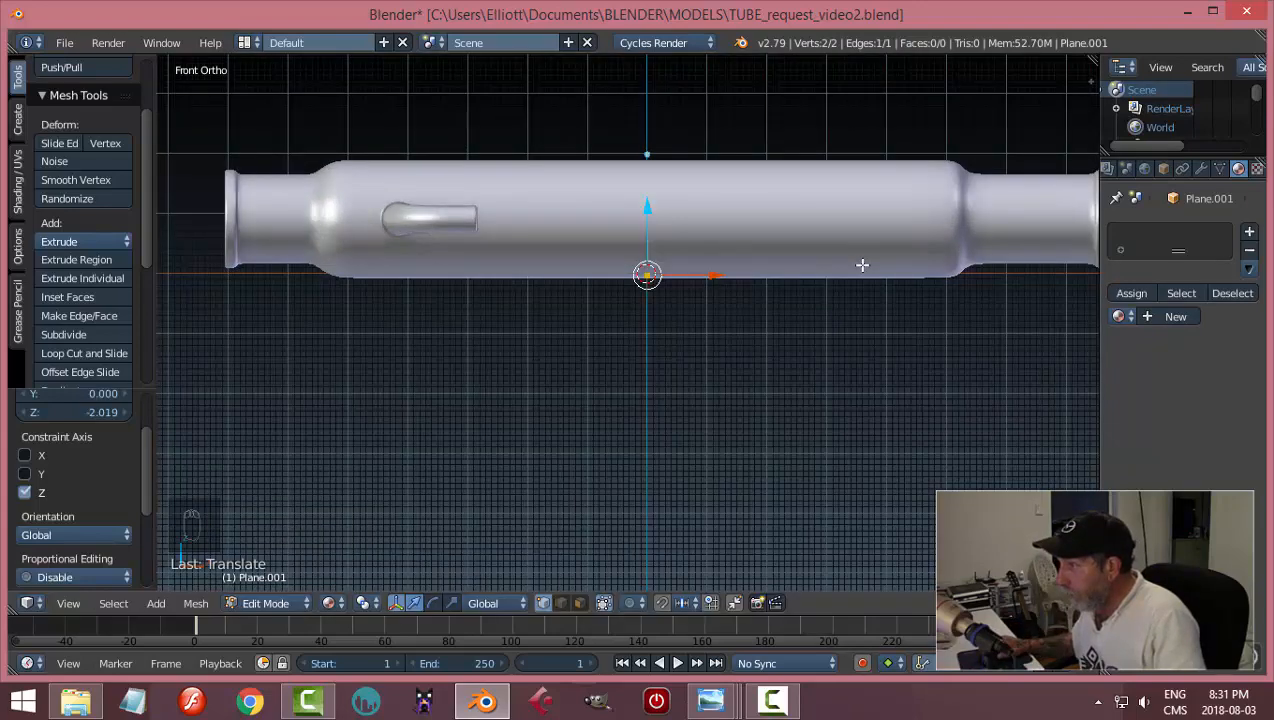
middle_click_drag(810, 290, 876, 427)
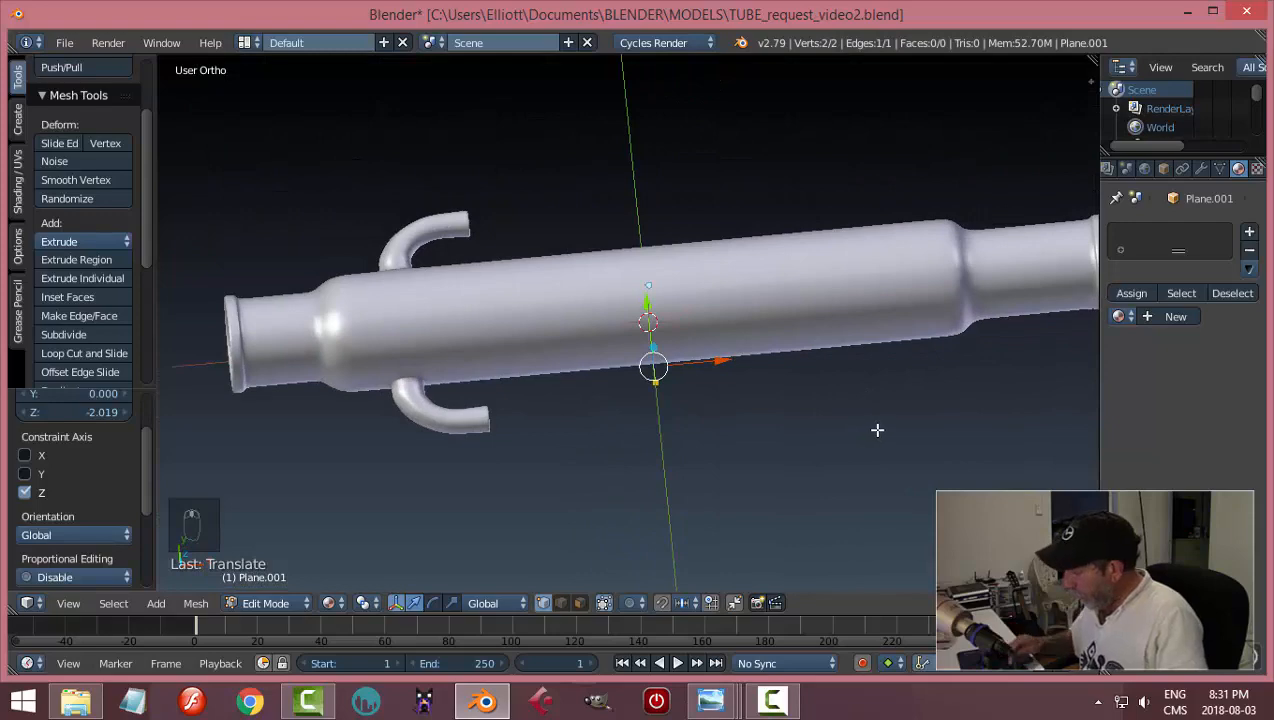
- Return the edge object to Object Mode and hide the glass tube
key("KP_7")
key("Tab")
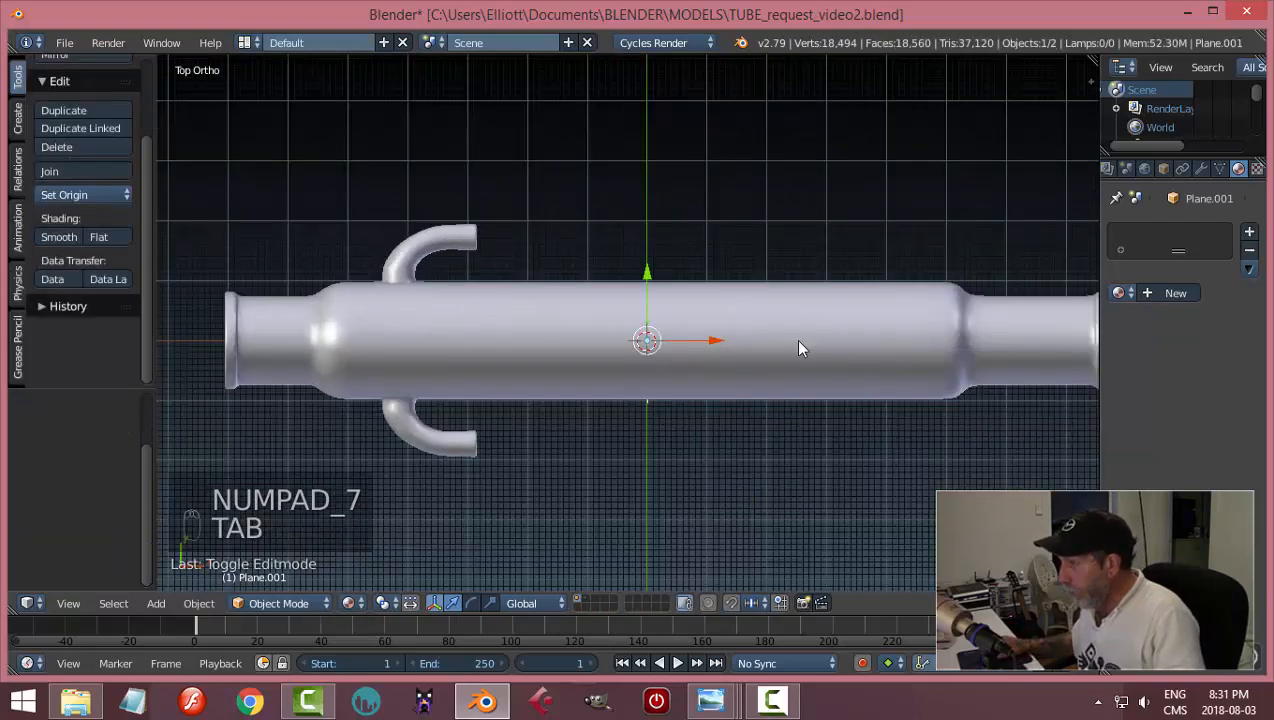
right_click(866, 342)
key("h")
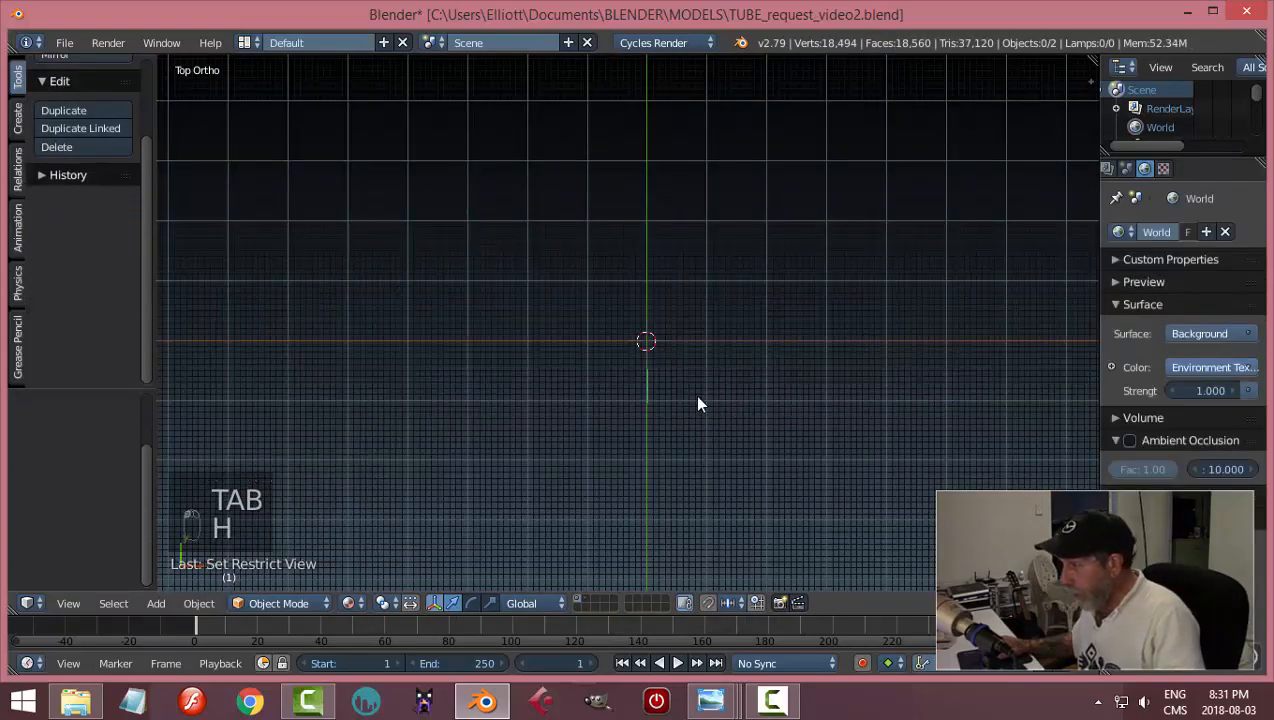
- Add a Screw modifier to the edge object and set its origin to the 3D cursor
right_click(648, 380)
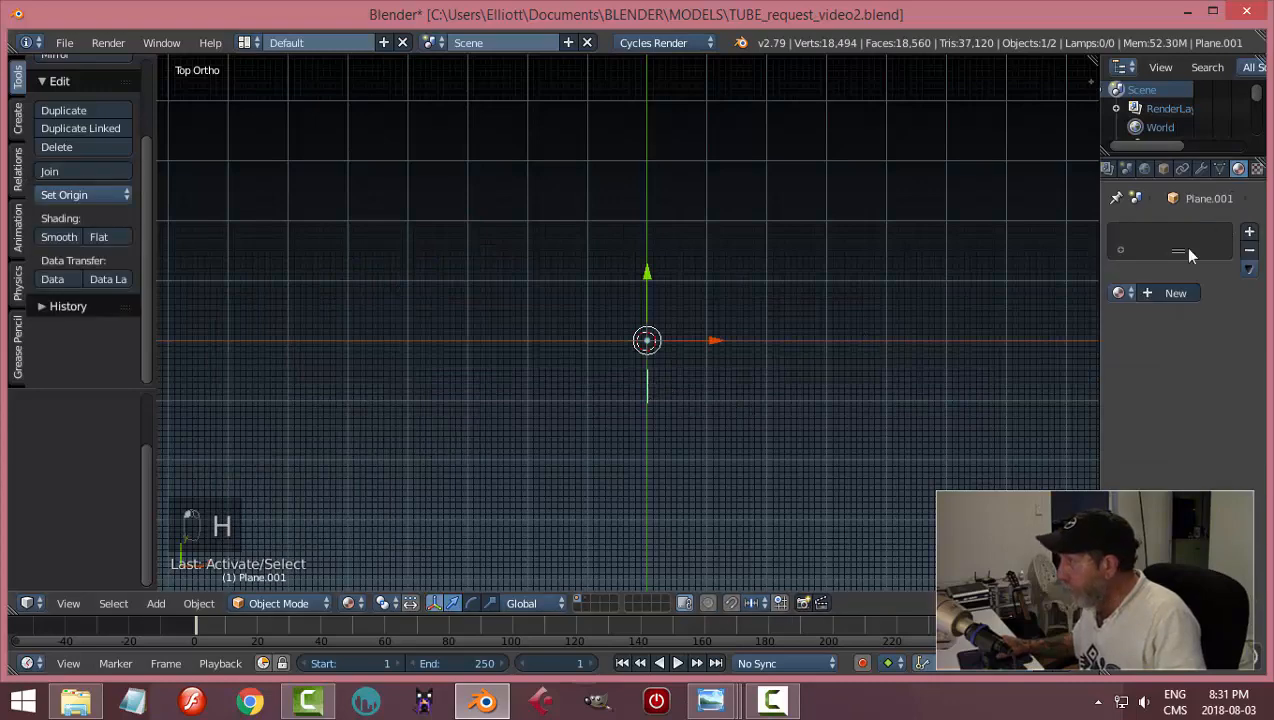
left_click(1201, 168)
left_click(1150, 232)
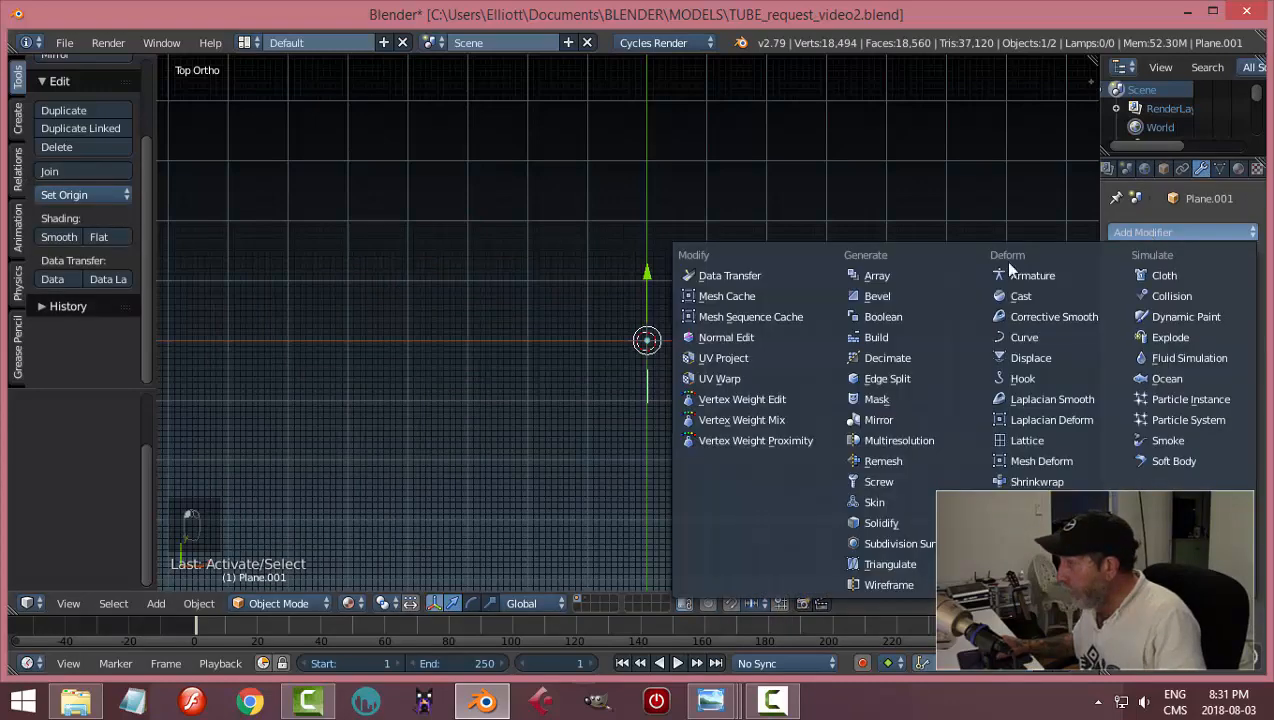
left_click(935, 483)
middle_click_drag(878, 446, 816, 380)
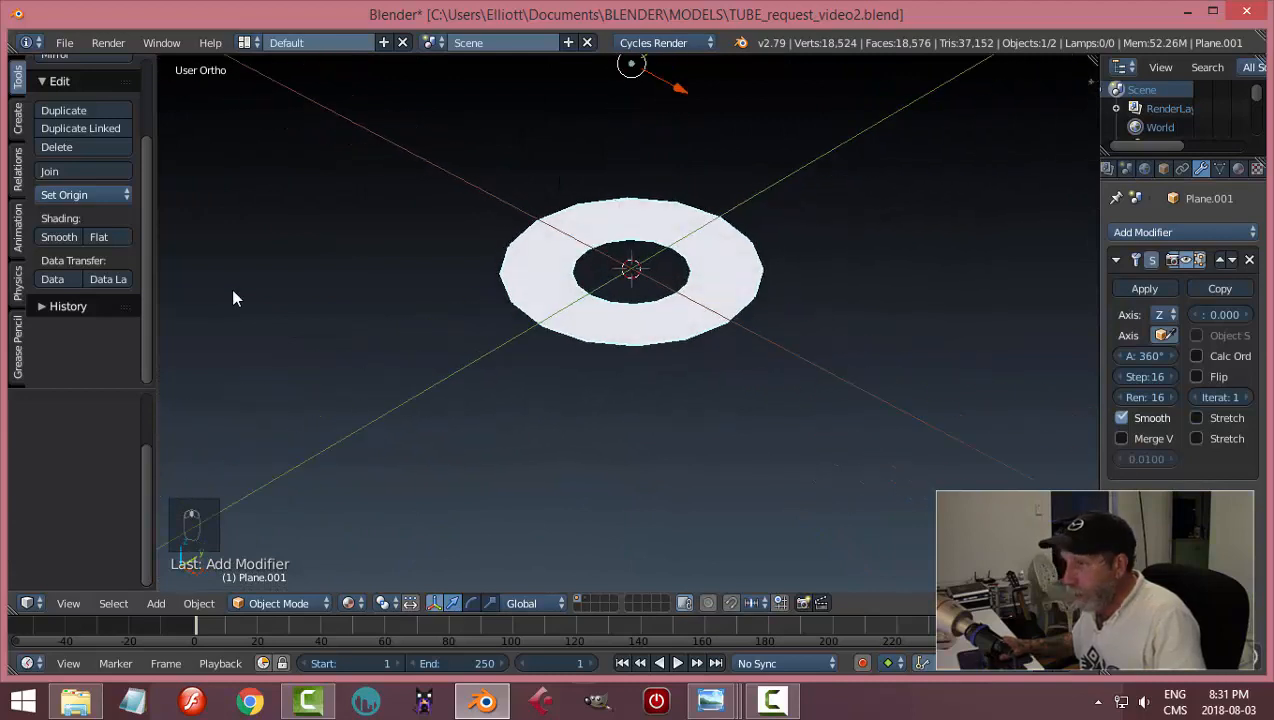
left_click(77, 197)
left_click(115, 240)
- Try Geometry to Origin and Origin to Geometry on the screwed ring, and undo both origin changes
left_click(88, 196)
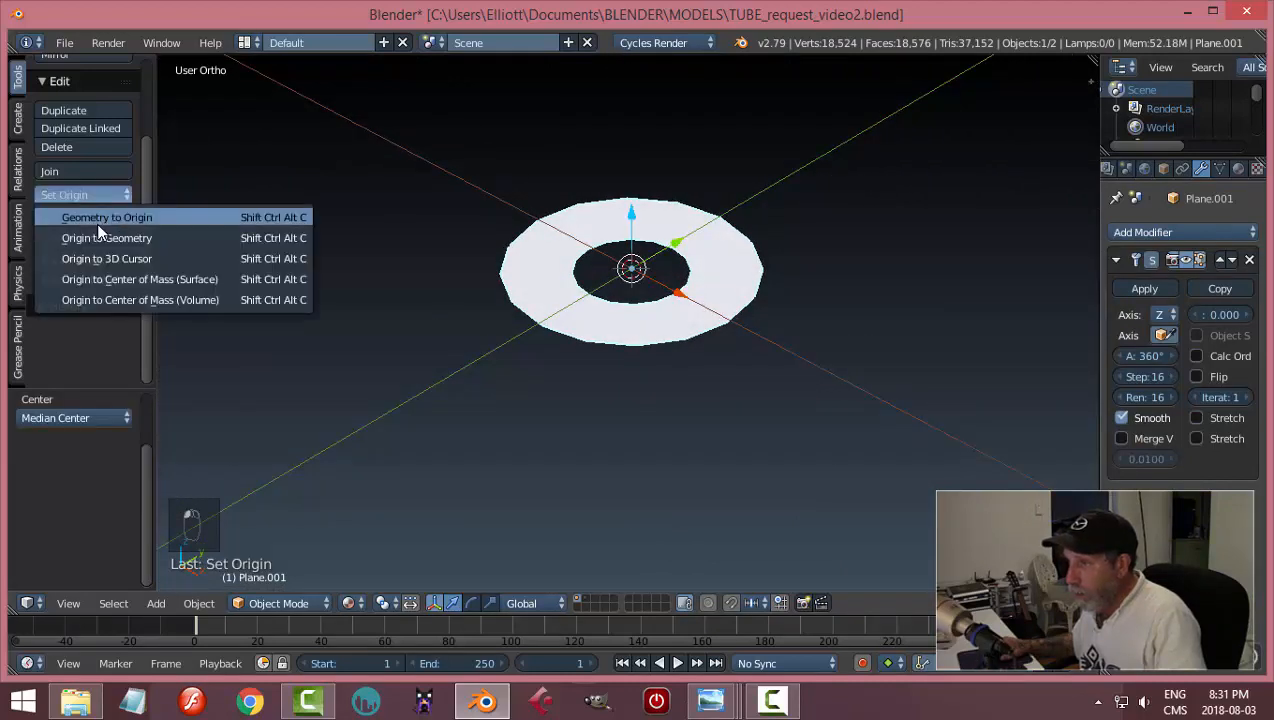
left_click(99, 226)
left_click(97, 191)
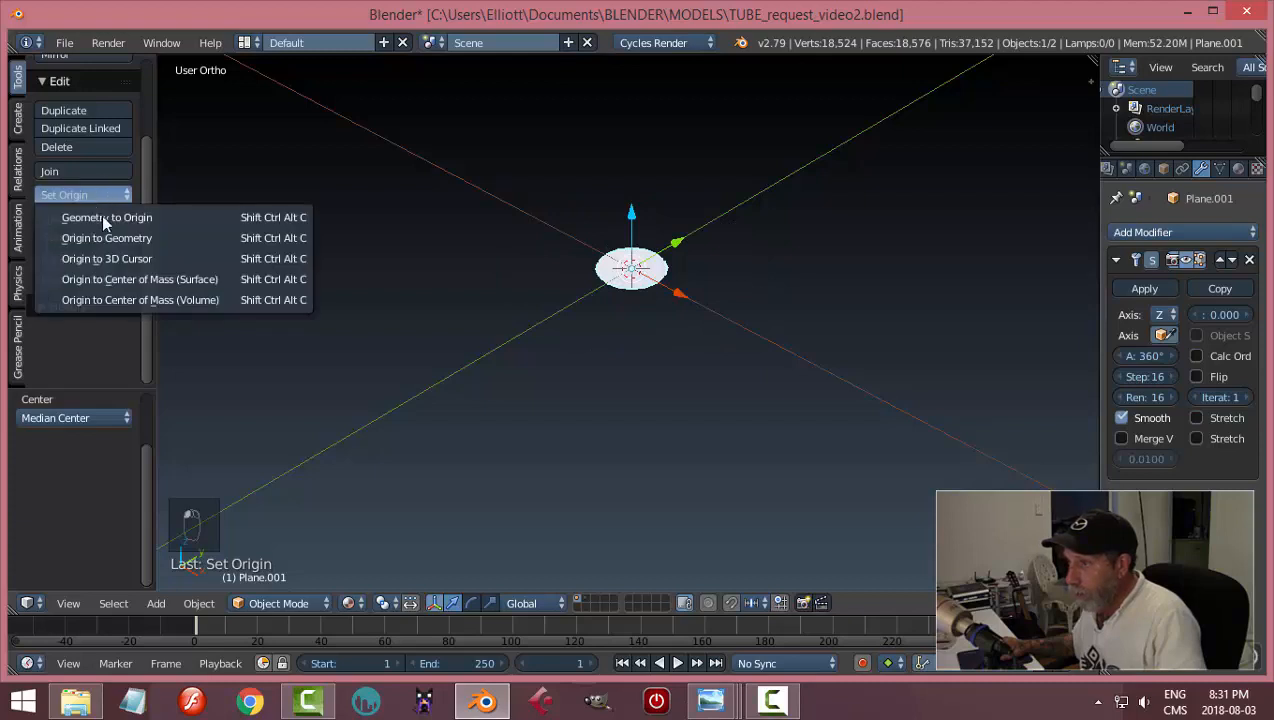
left_click(115, 238)
scroll(750, 305, "up", 5)
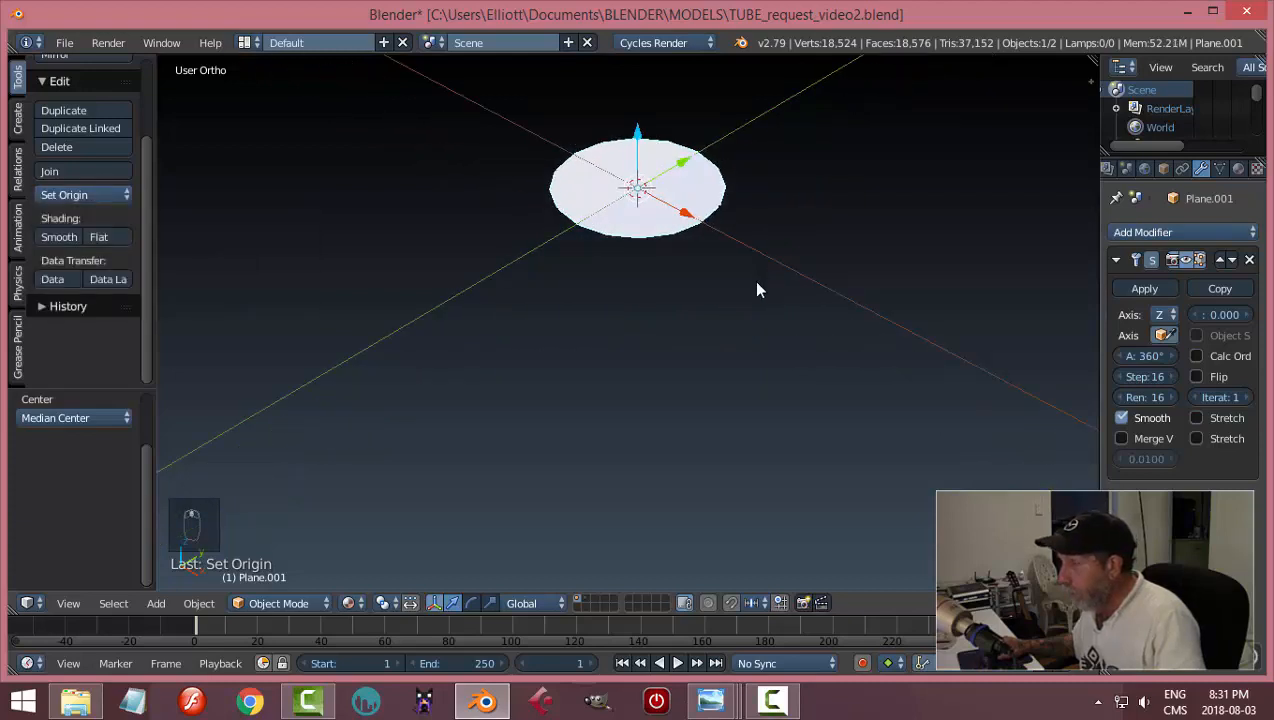
middle_click_drag(757, 290, 734, 354, "shift")
scroll(1032, 370, "down", 1)
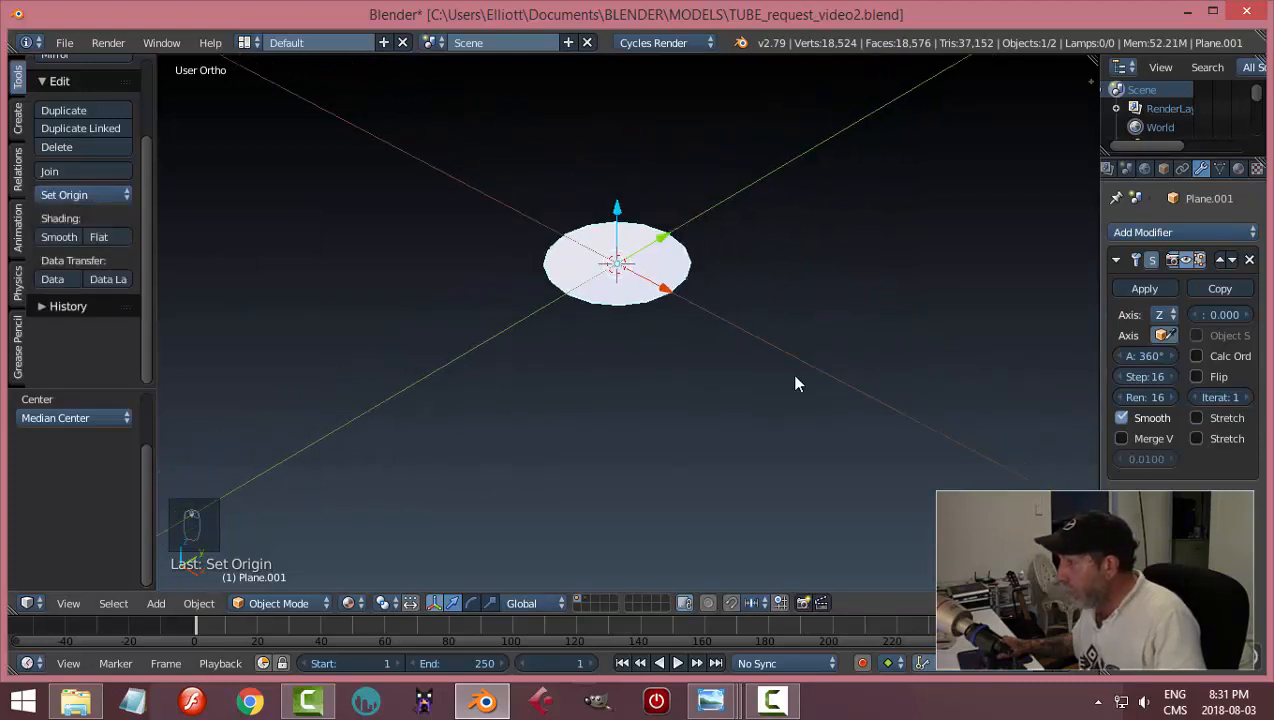
key("ctrl+z")
key("ctrl+z")
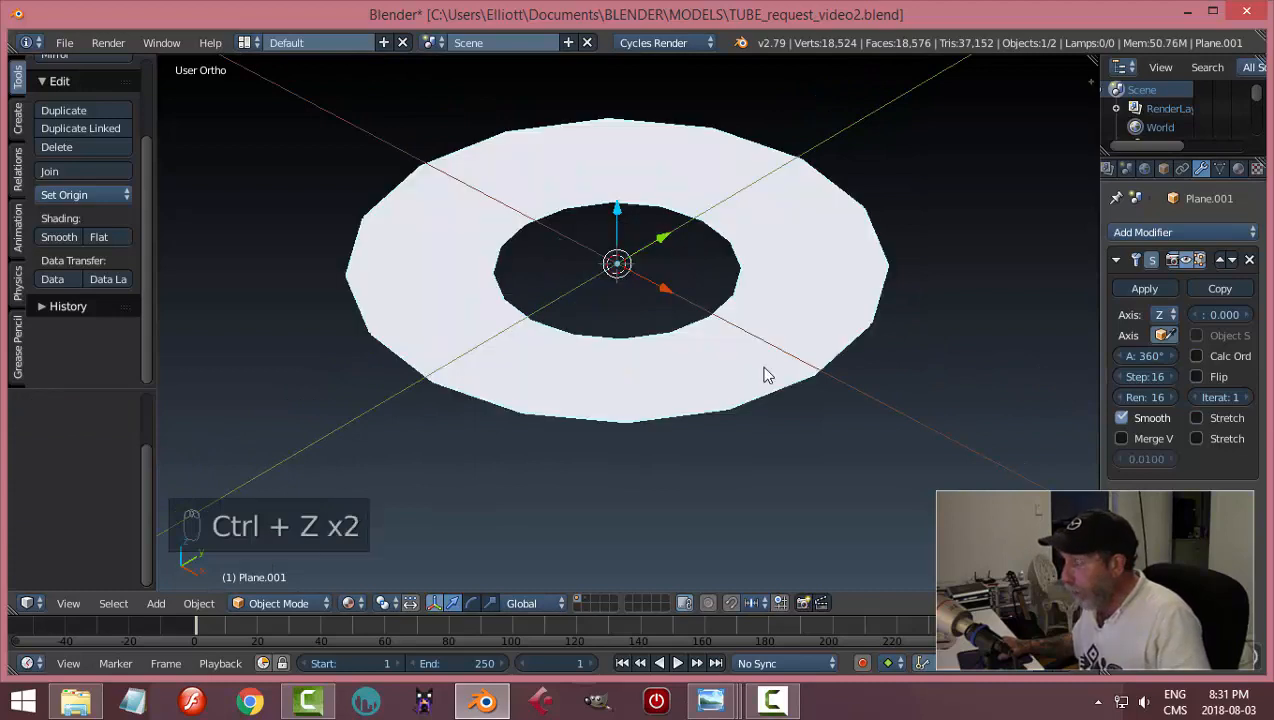
- Turn the ring into a rising coil by setting the Screw modifier's screw offset to 1.1 and its iterations to 3
scroll(763, 375, "down", 2)
right_click(866, 367)
middle_click_drag(949, 421, 1103, 418)
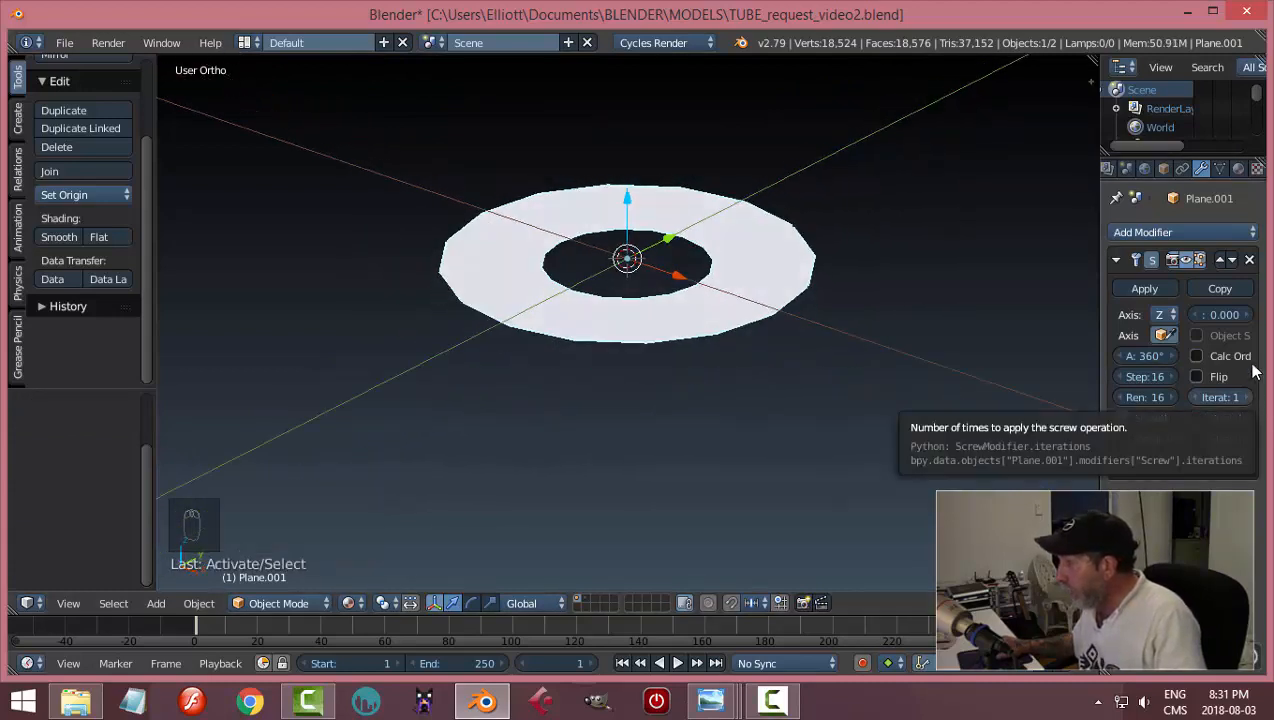
left_click_drag(1249, 314, 1272, 314)
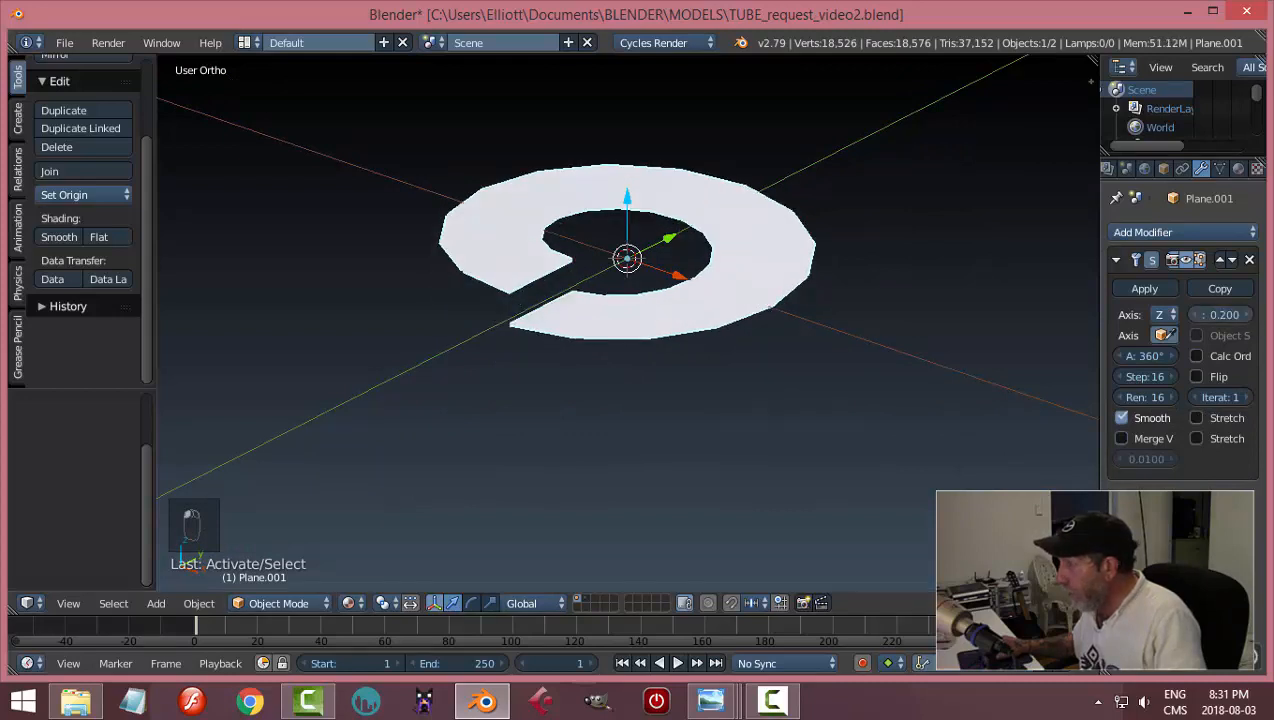
left_click(1247, 397)
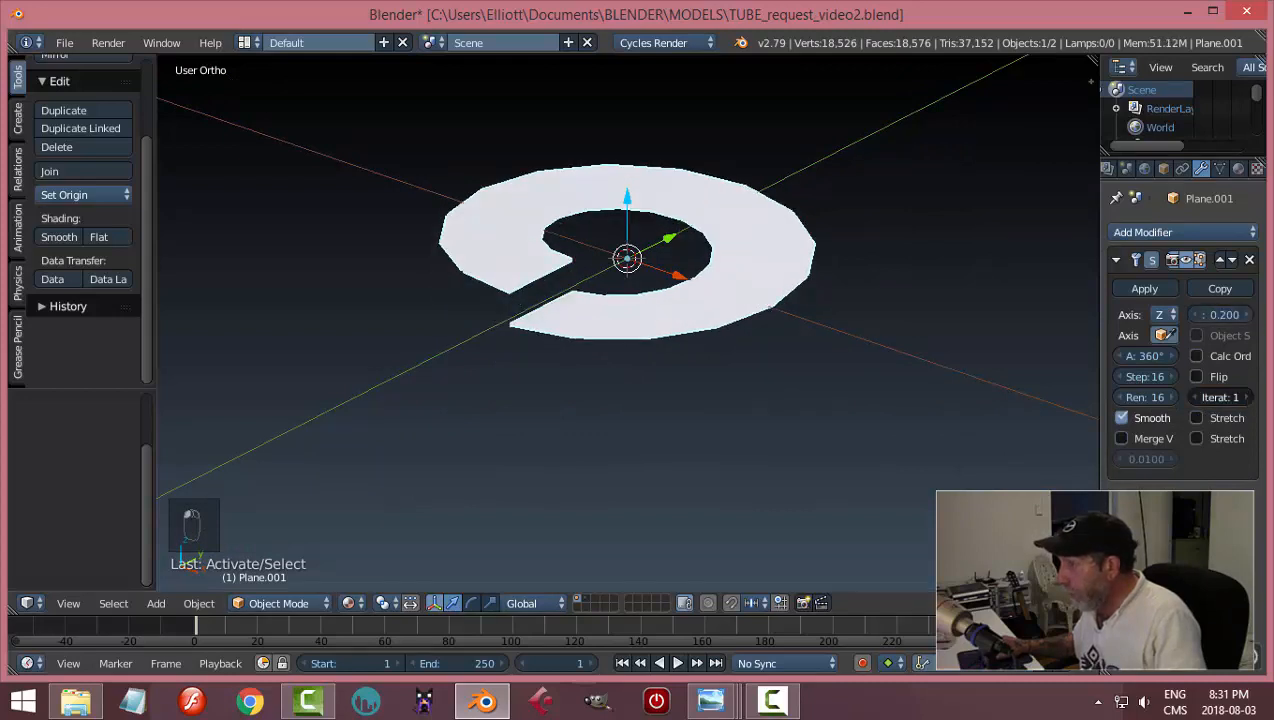
left_click(1247, 397)
middle_click_drag(985, 385, 1083, 321)
left_click_drag(1206, 313, 1240, 313)
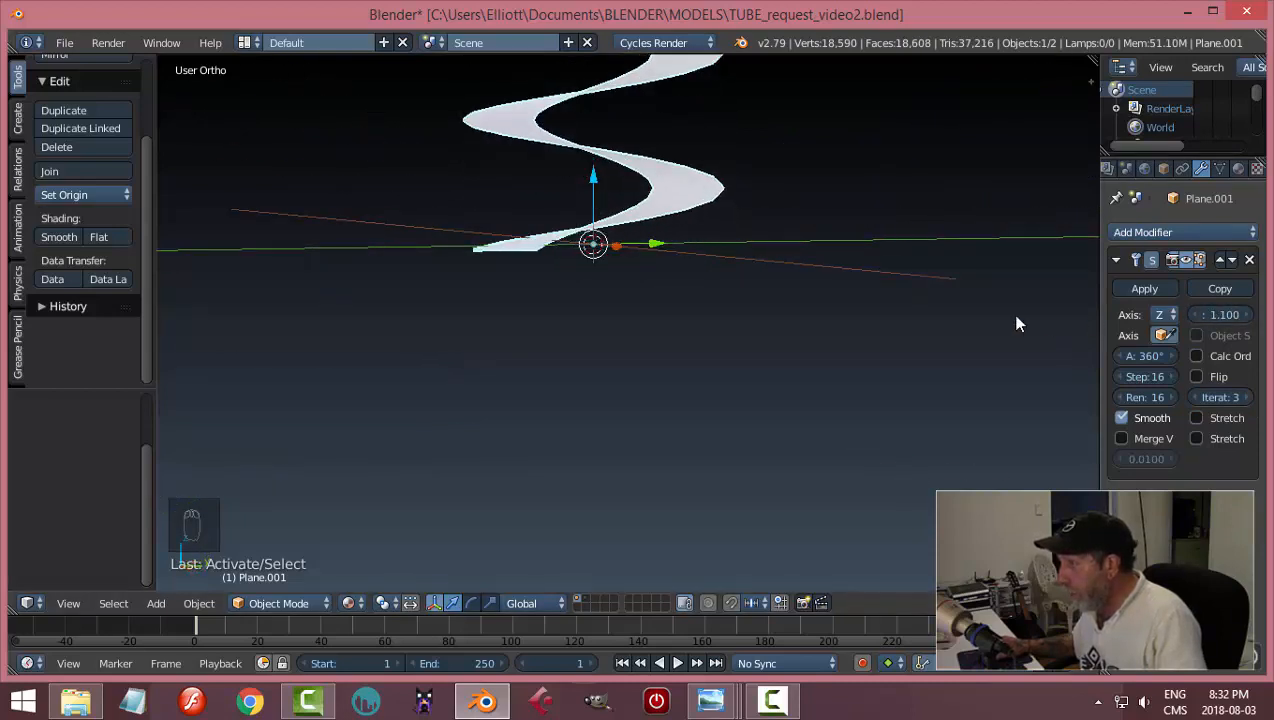
middle_click_drag(1018, 321, 967, 378)
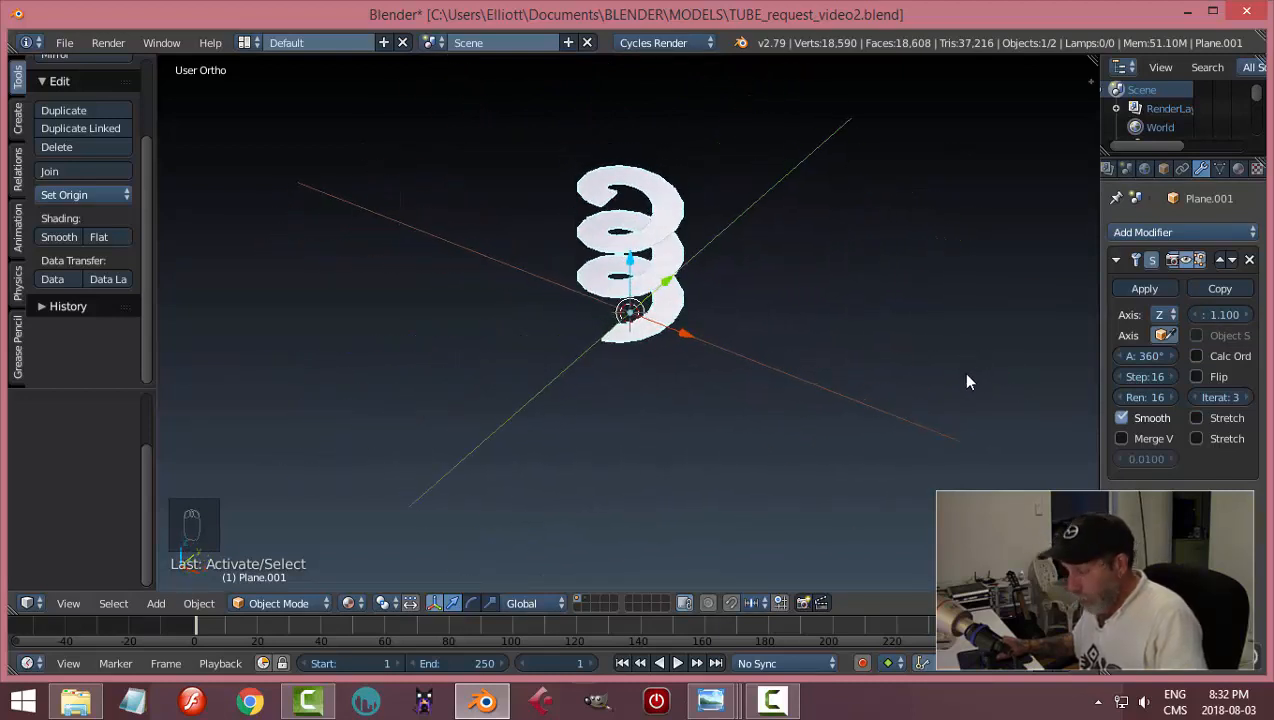
- Unhide the glass tube around the coil and select only the tube
key("alt+h")
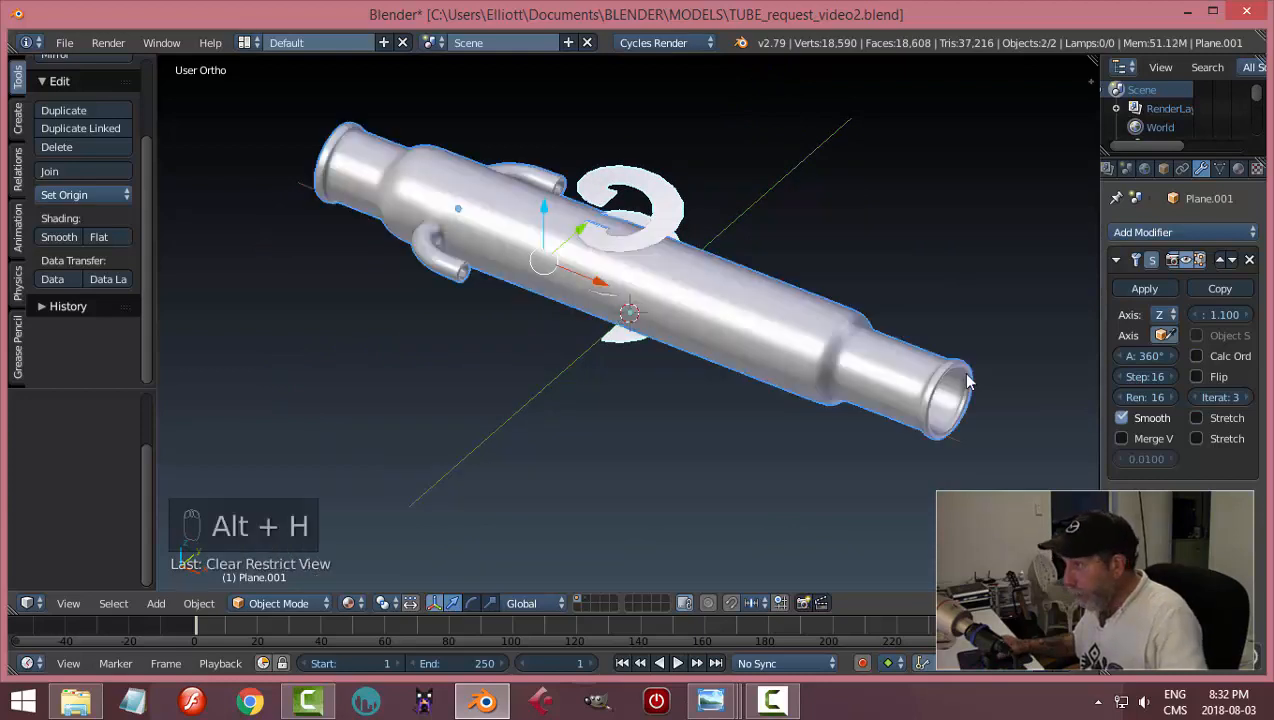
right_click(801, 331)
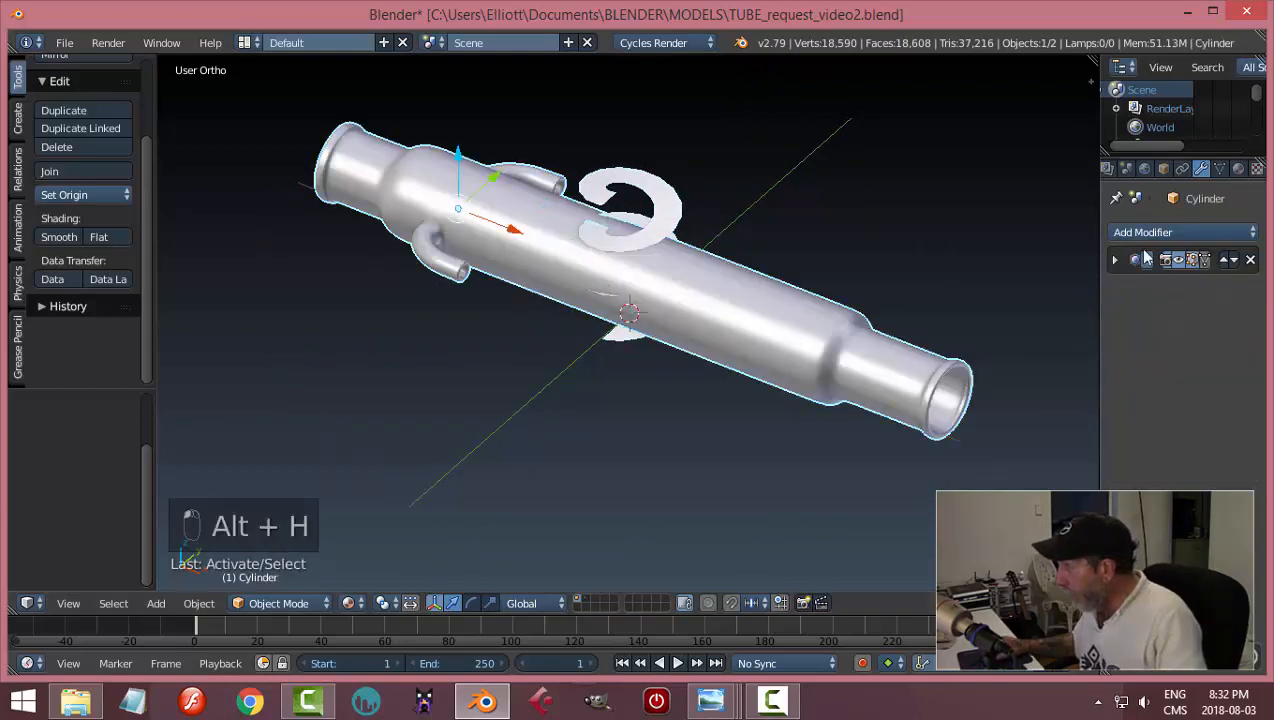
- Set the glass tube's maximum draw type to Wire
left_click(1163, 169)
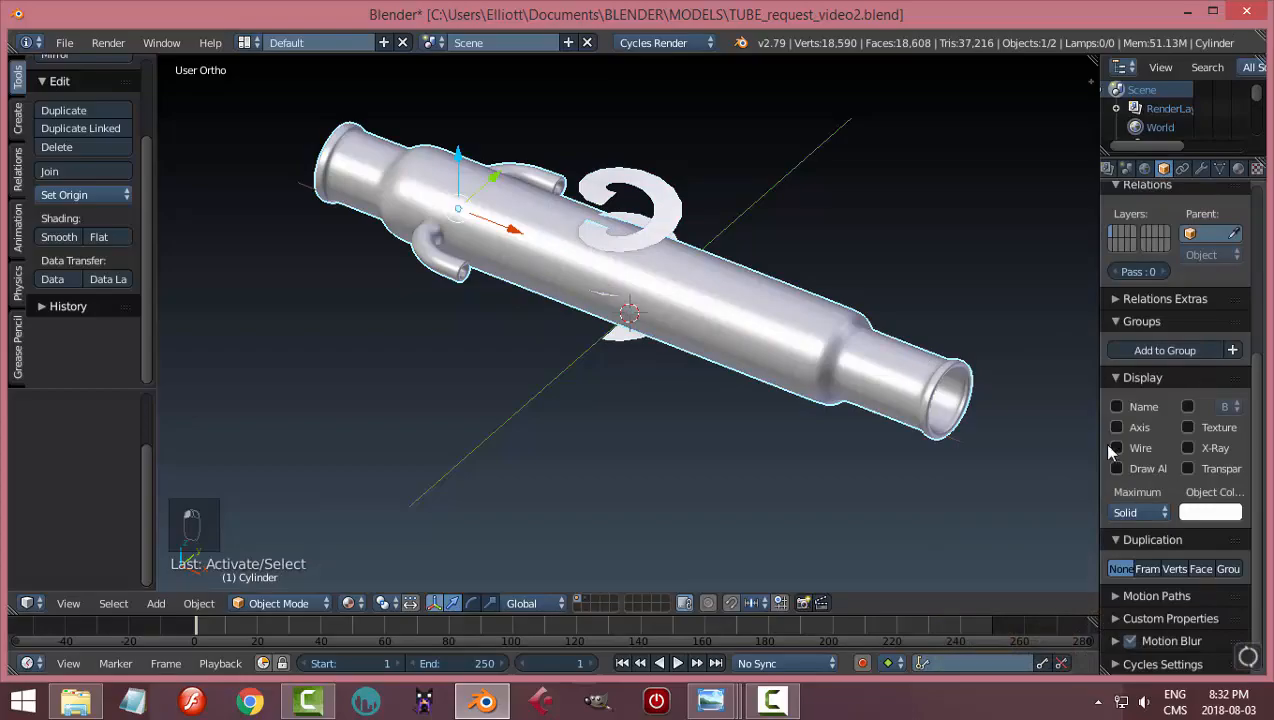
left_click(1127, 508)
left_click(1073, 467)
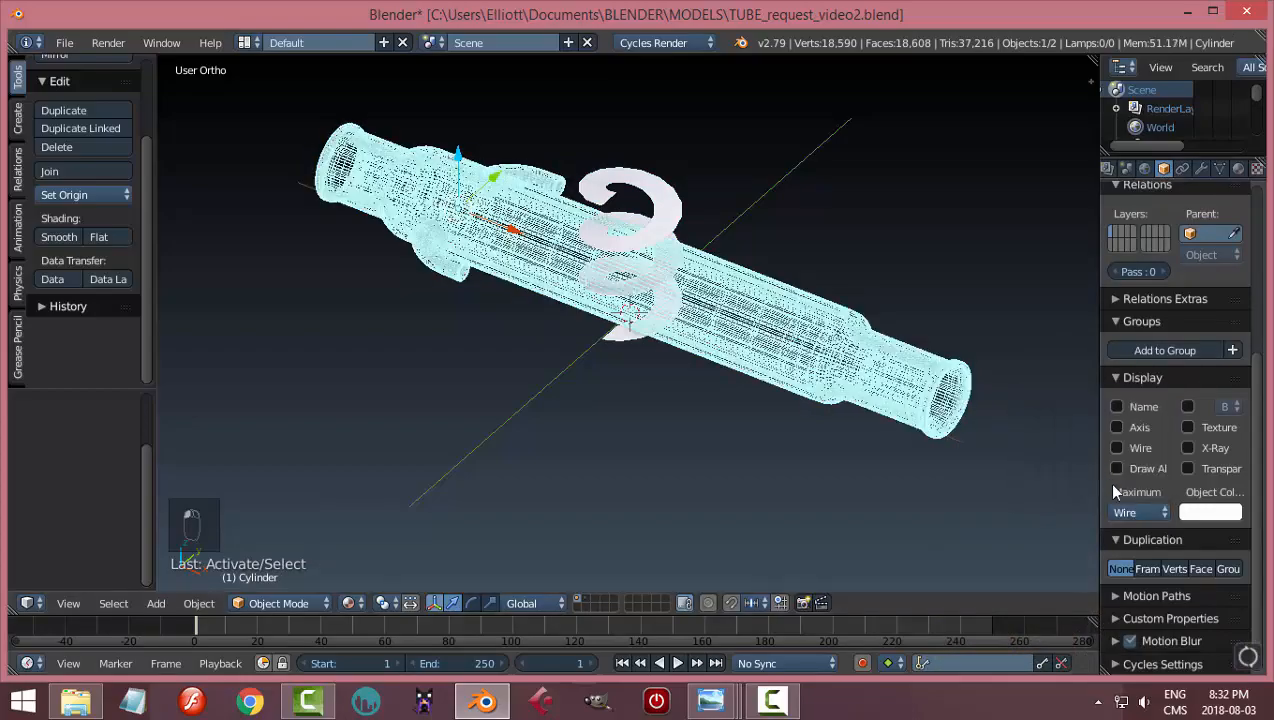
- Select the coil and rotate it 90° about the global Y axis
middle_click_drag(895, 420, 836, 450)
scroll(866, 439, "up", 5)
right_click(713, 238)
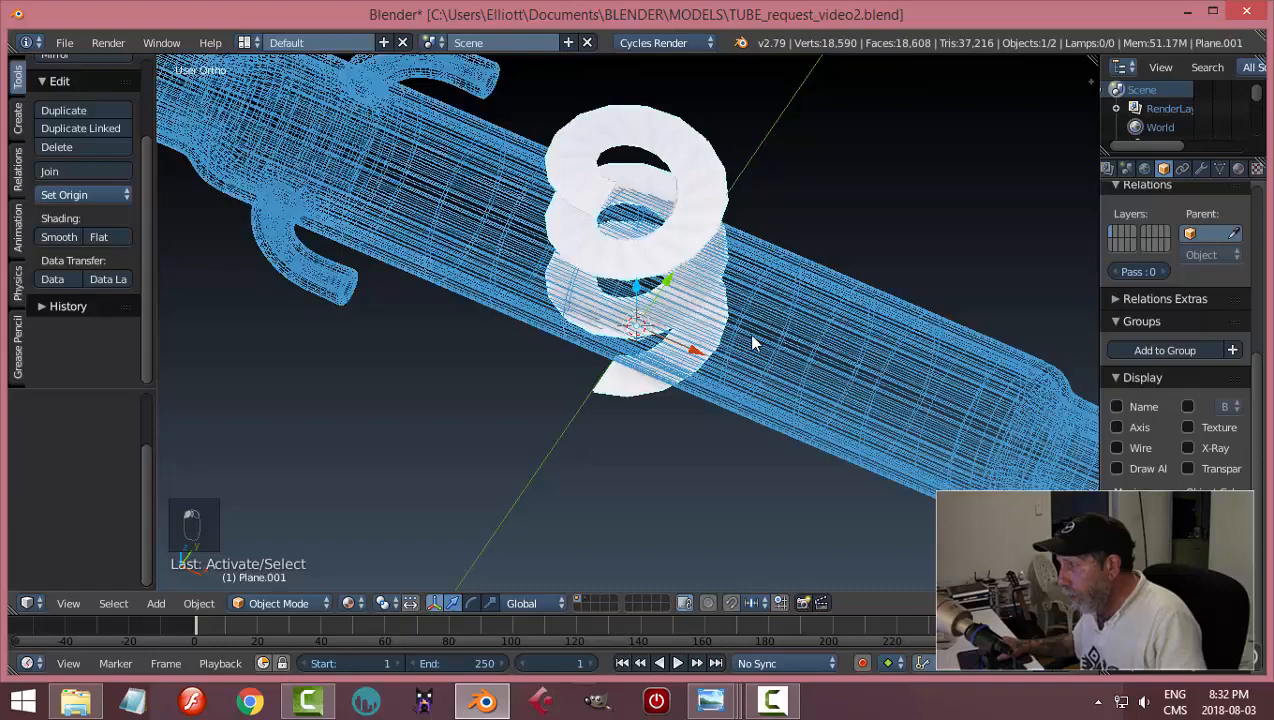
middle_click_drag(747, 332, 768, 366)
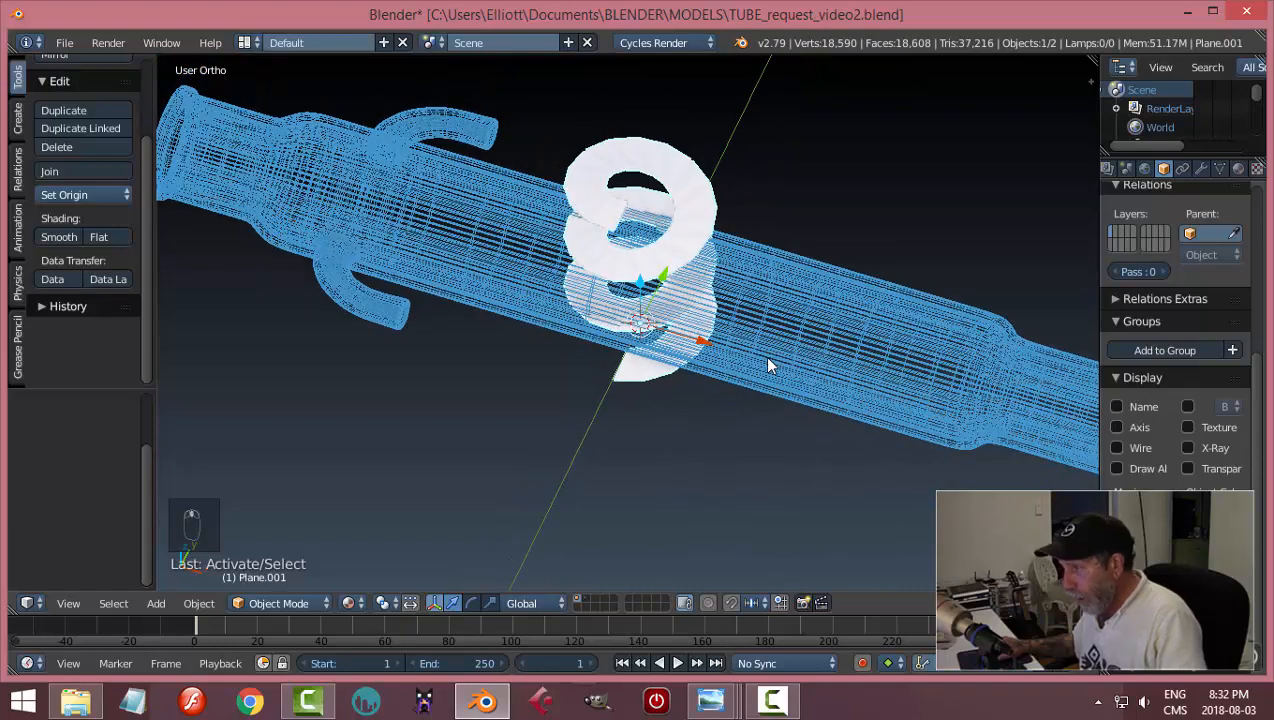
key("r")
key("y")
key("9")
key("0")
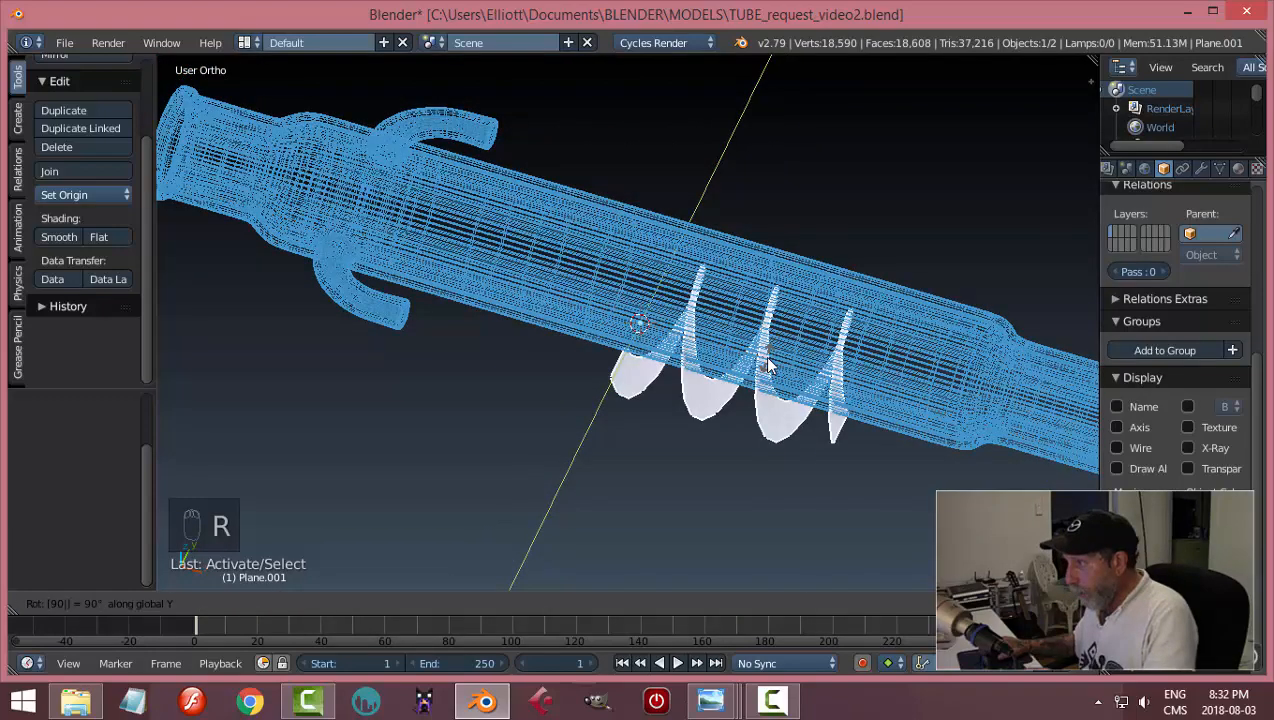
key("Return")
- Raise the coil along Z by about 0.61 and then about 0.30 to centre it in the tube's cross-section in right view
middle_click_drag(784, 404, 680, 371)
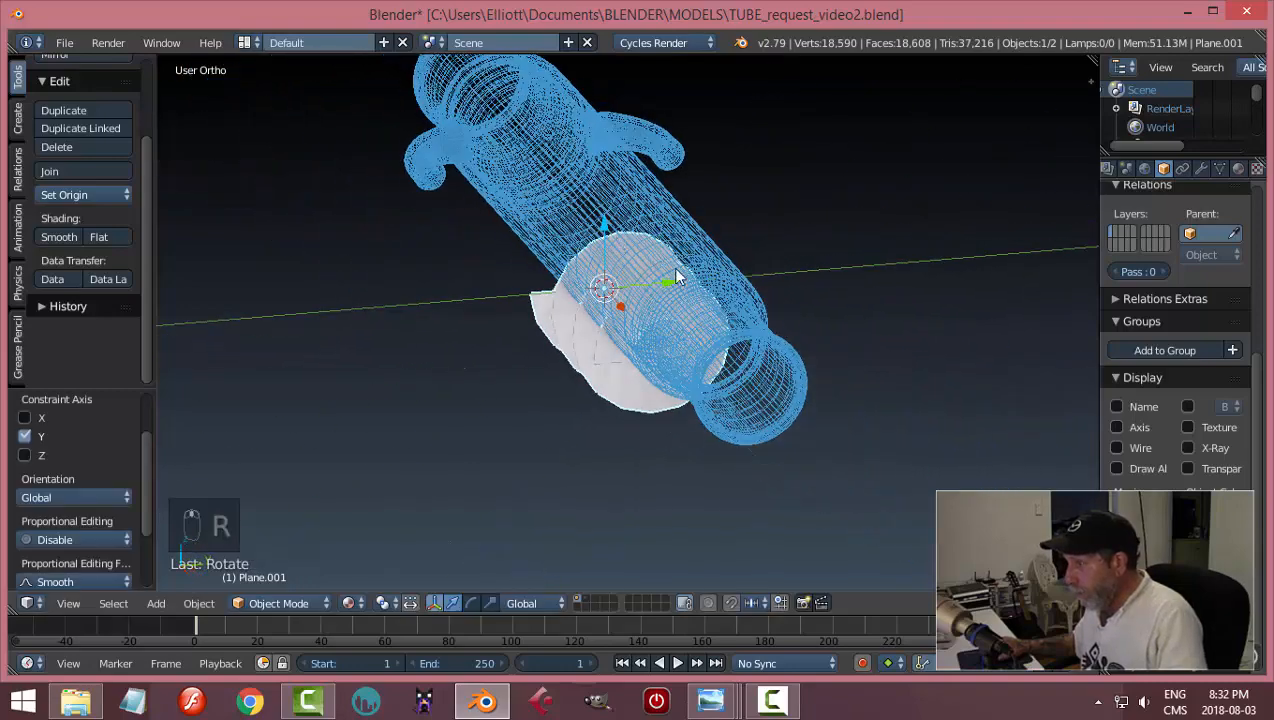
middle_click_drag(676, 277, 735, 280)
key("g")
key("z")
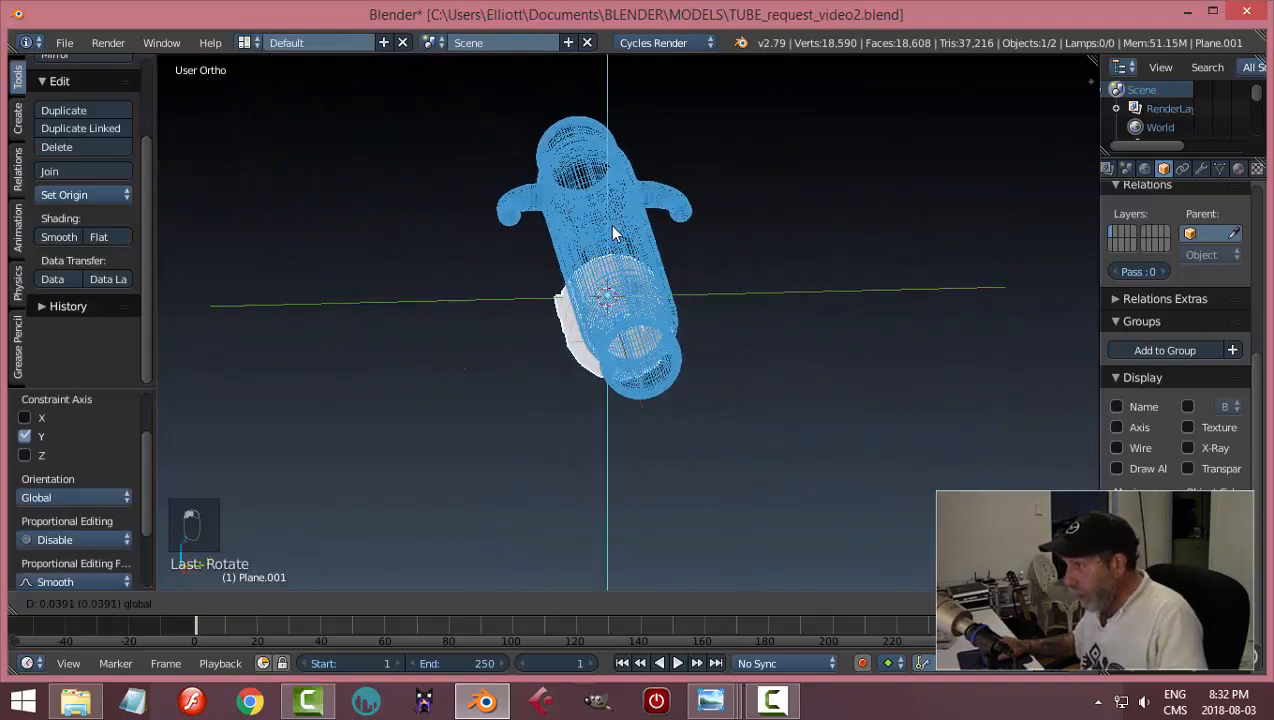
left_click(628, 212)
key("KP_3")
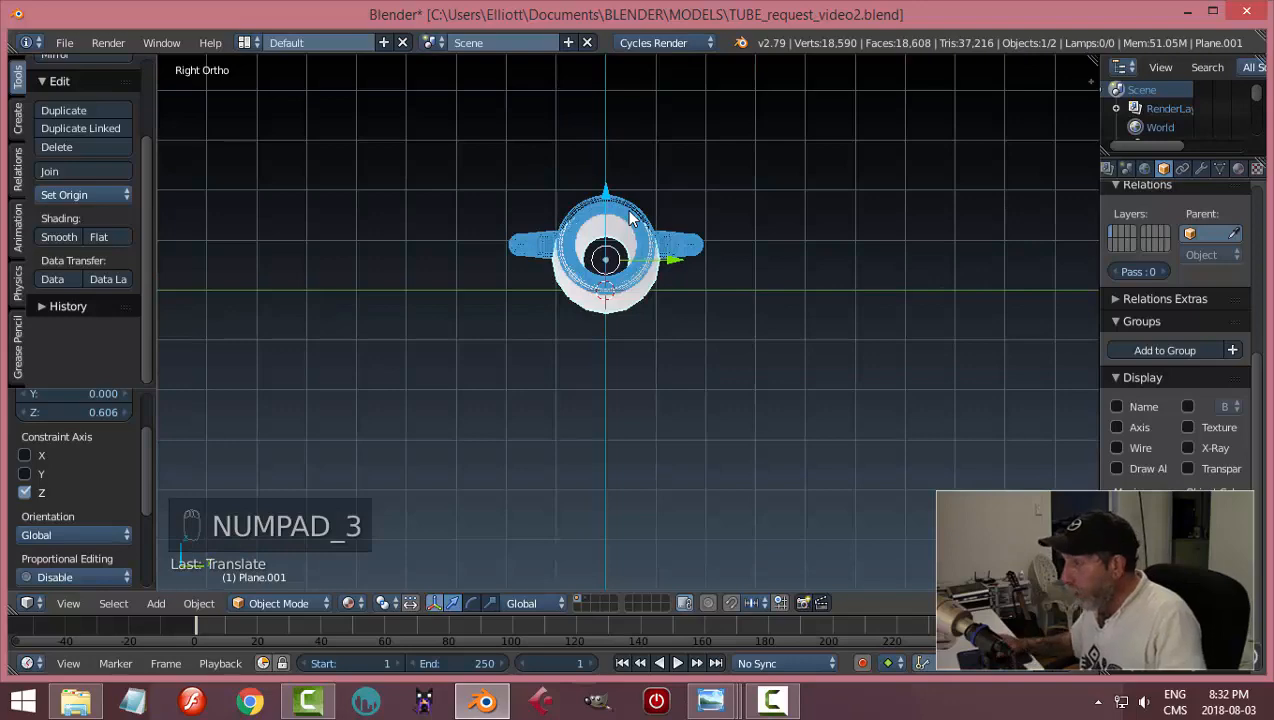
scroll(620, 200, "up", 2)
key("g")
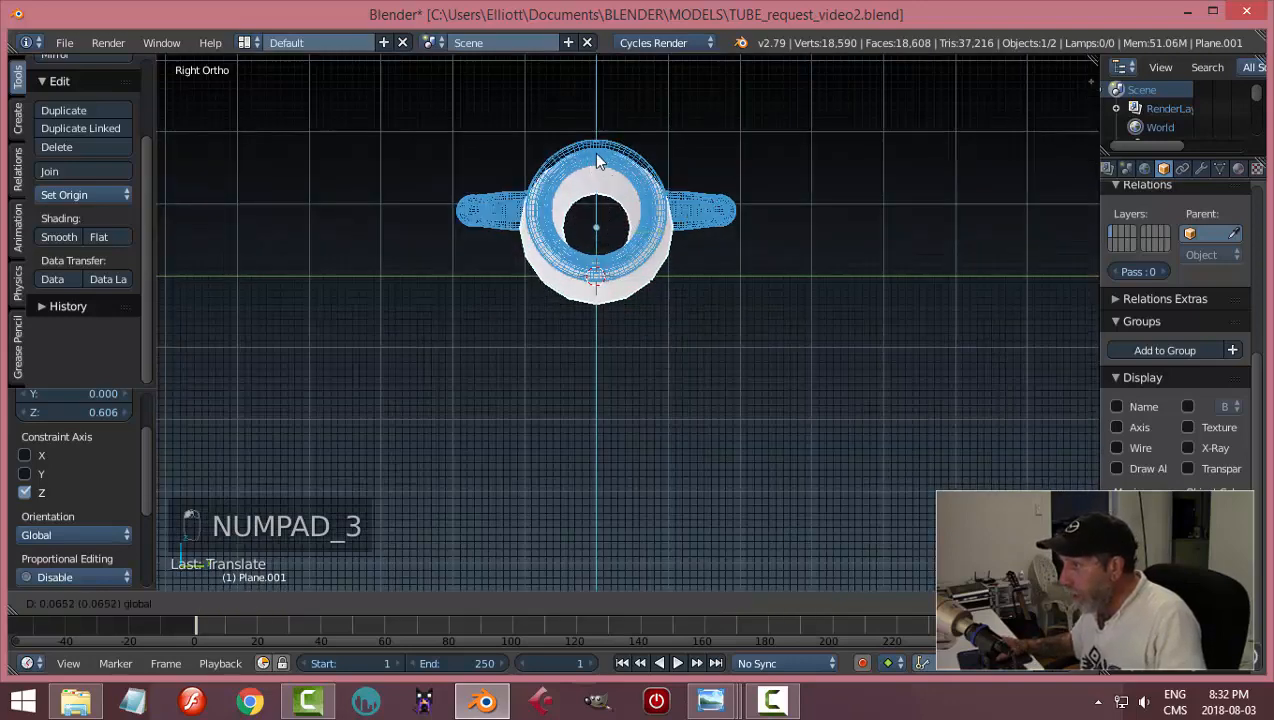
left_click(600, 148)
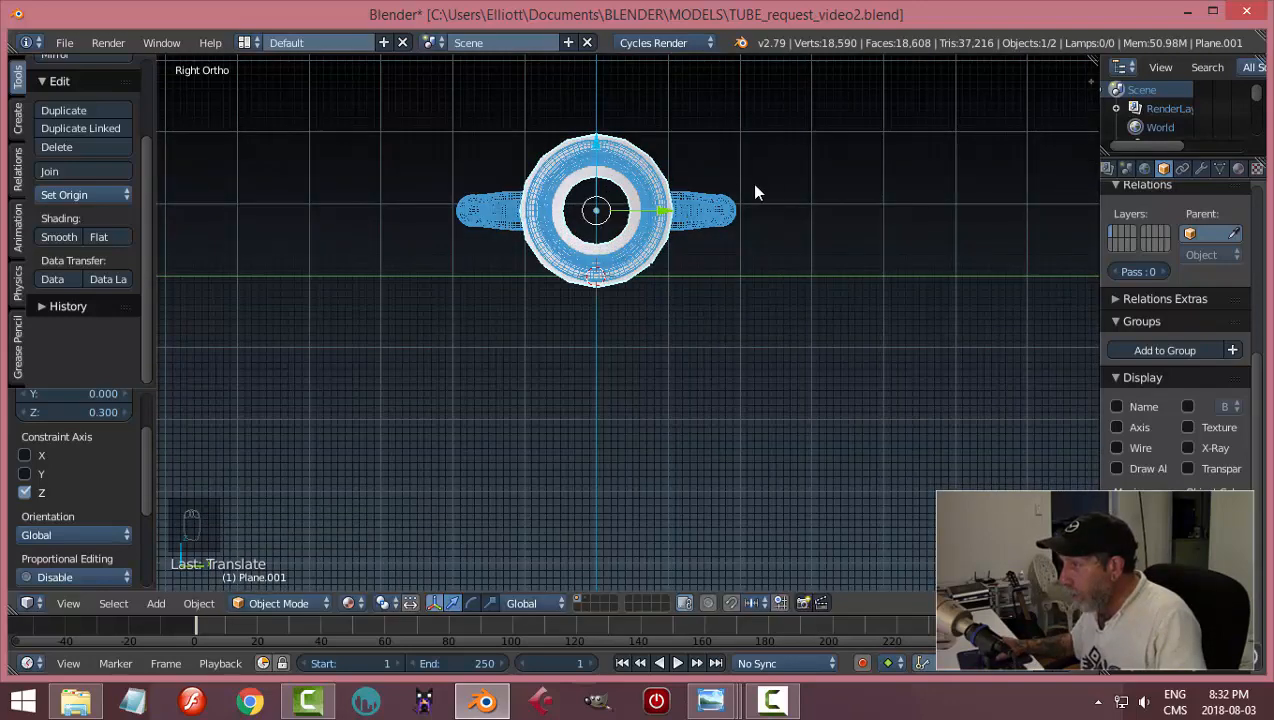
- Scale the coil down uniformly to about 0.78 so it fits inside the tube walls
key("s")
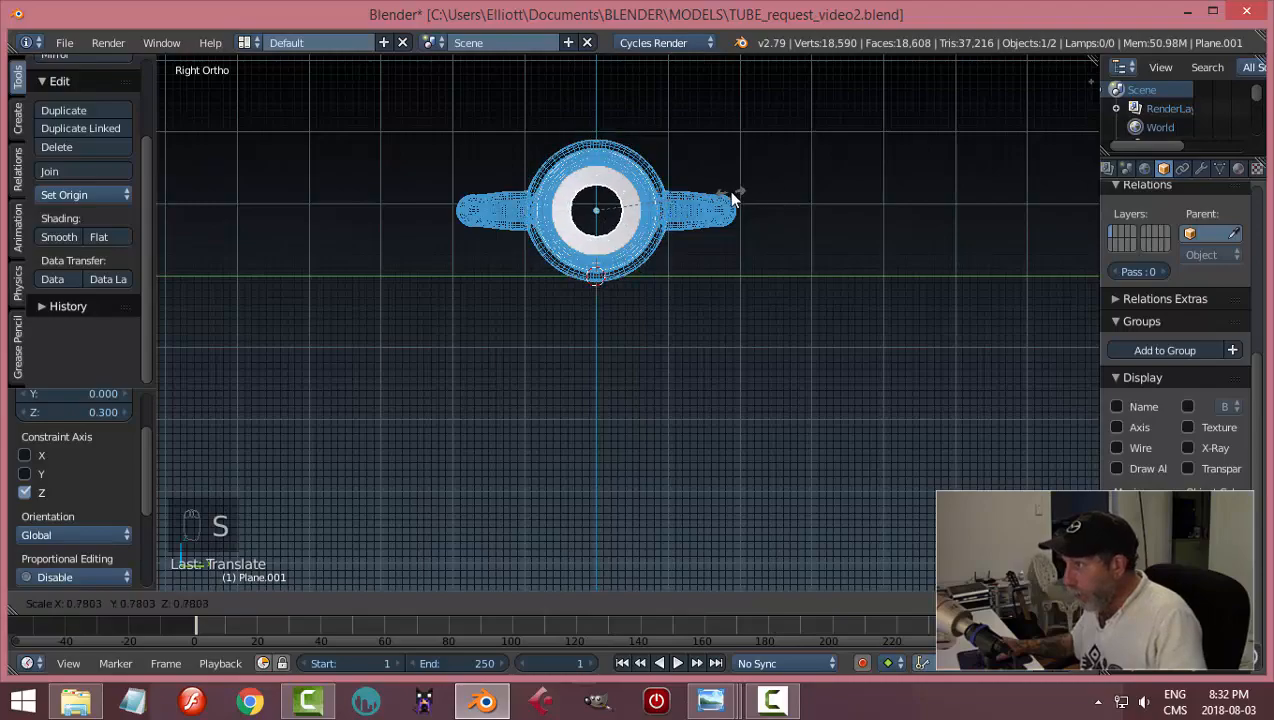
left_click(731, 197)
middle_click_drag(731, 197, 817, 268)
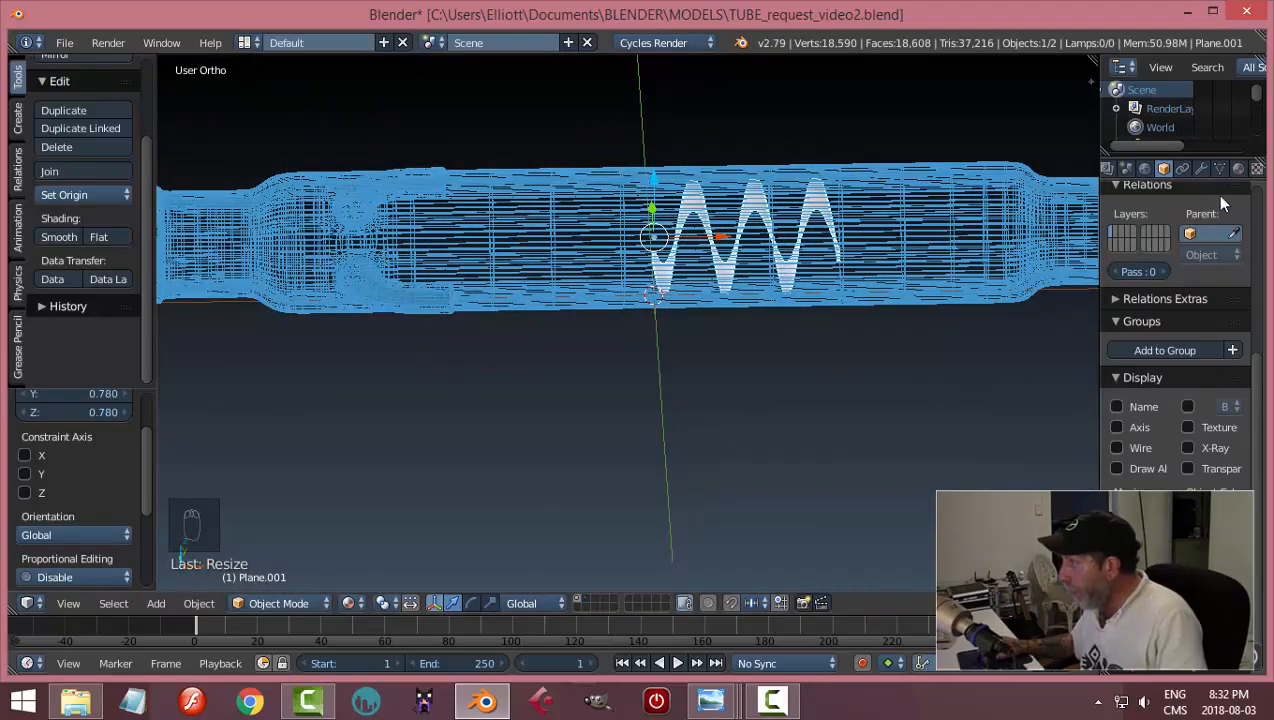
- Increase the Screw modifier's screw offset to 1.2 and slide the coil along X to the tube's side-arm end
left_click(1199, 169)
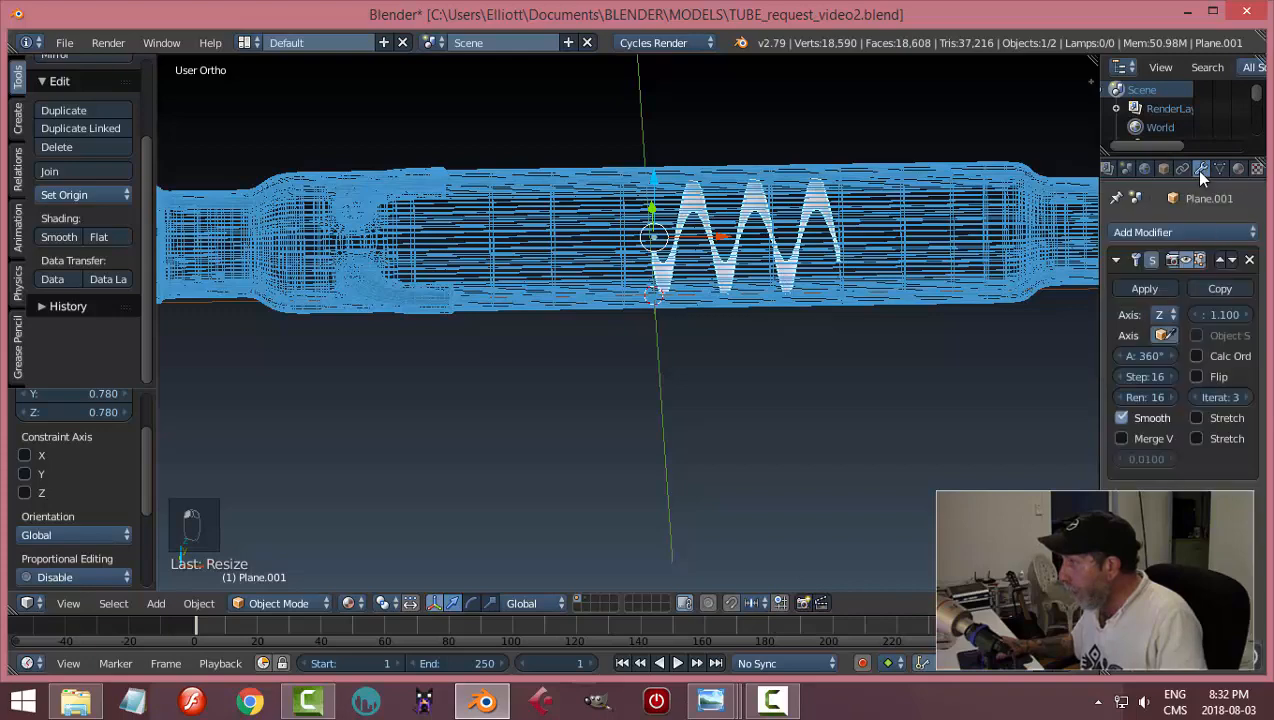
left_click(1246, 315)
left_click_drag(727, 241, 465, 250)
- Try wider coil spacing with a screw offset of 1.6, settling on 1.4
left_click(1247, 315)
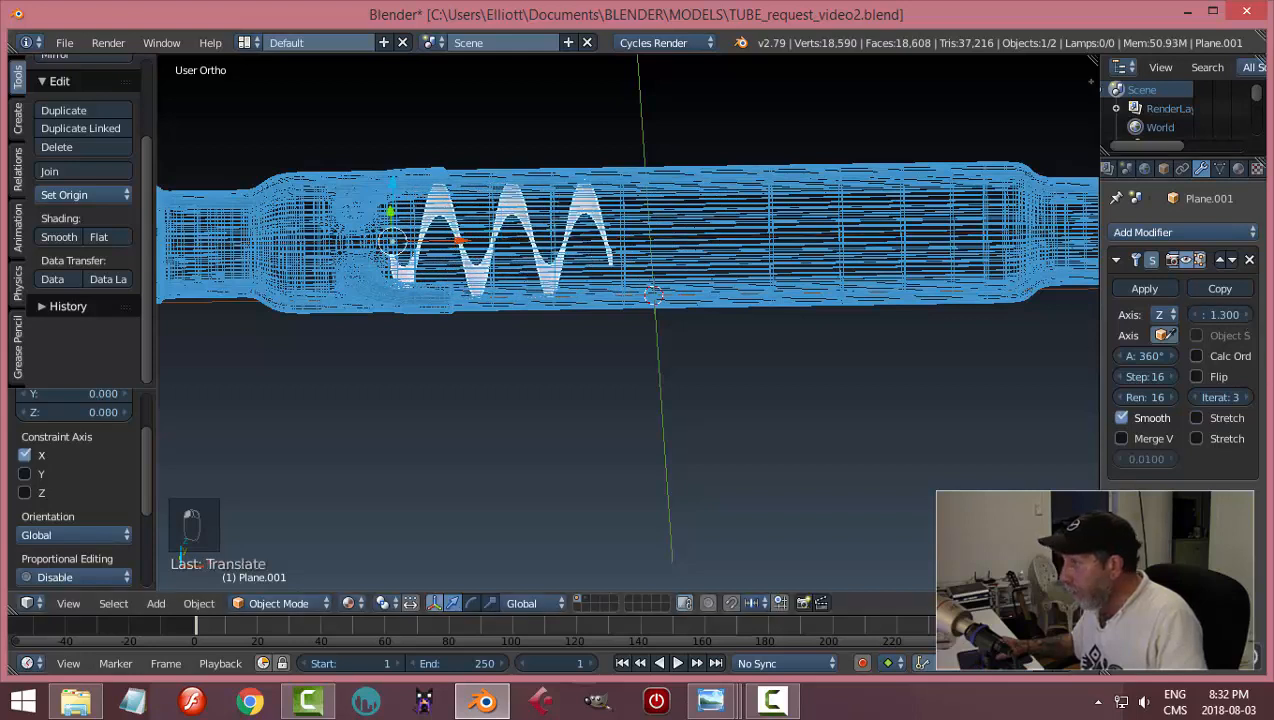
left_click(1247, 315)
left_click(1247, 315)
left_click(1247, 315)
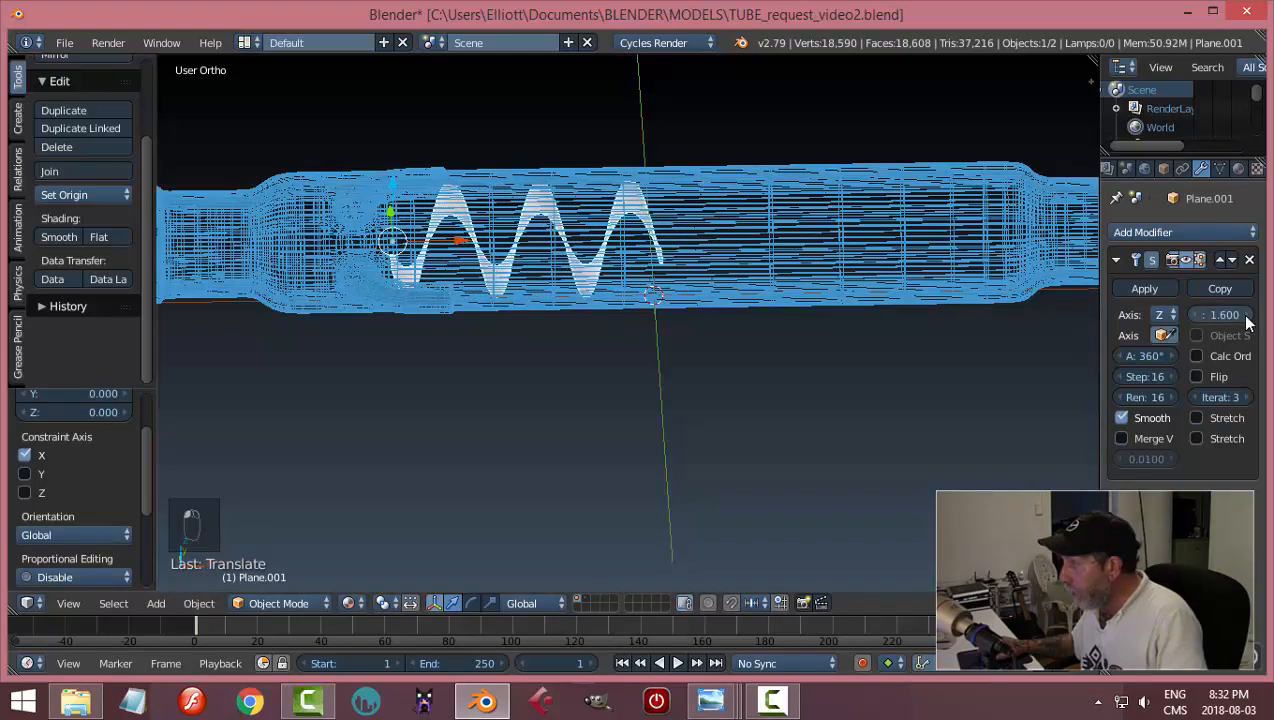
left_click(1192, 315)
left_click(1192, 315)
- Fill the tube's length with coil turns by setting the Screw modifier's iterations to 10 and its screw offset to 1.1
left_click(1247, 397)
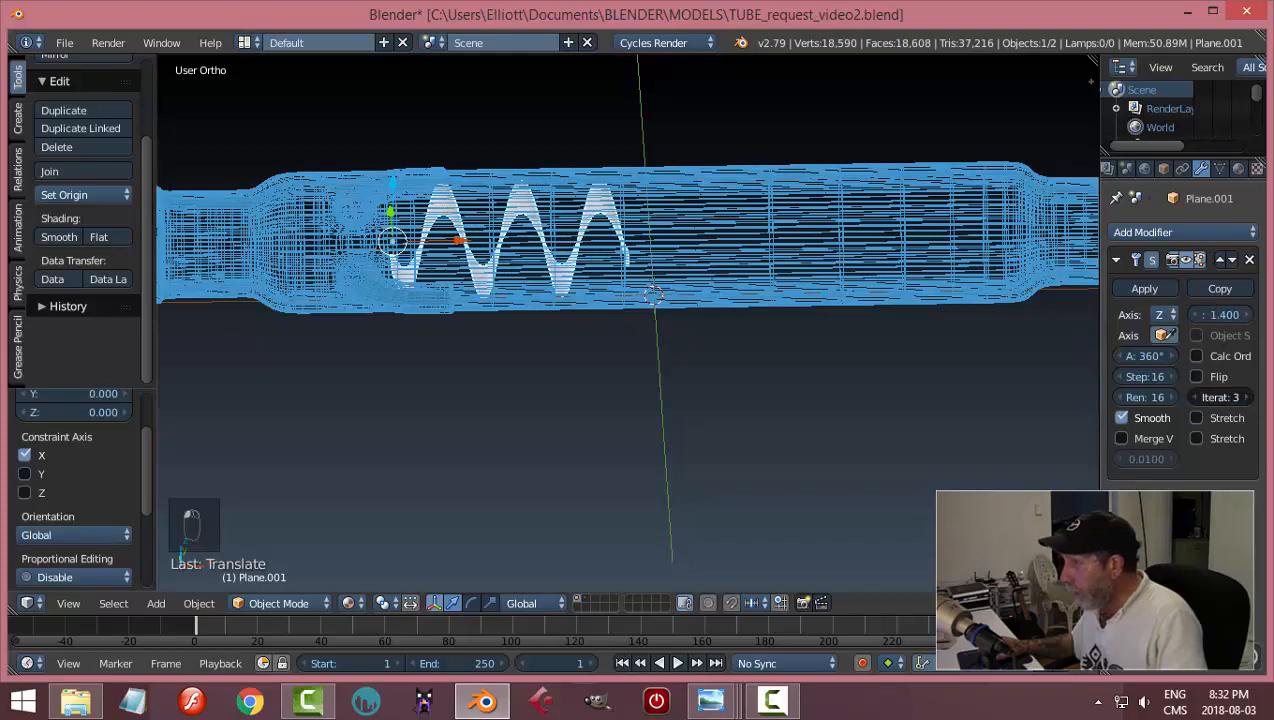
left_click(1247, 397)
left_click(1247, 397)
left_click(1247, 397)
left_click(1247, 397)
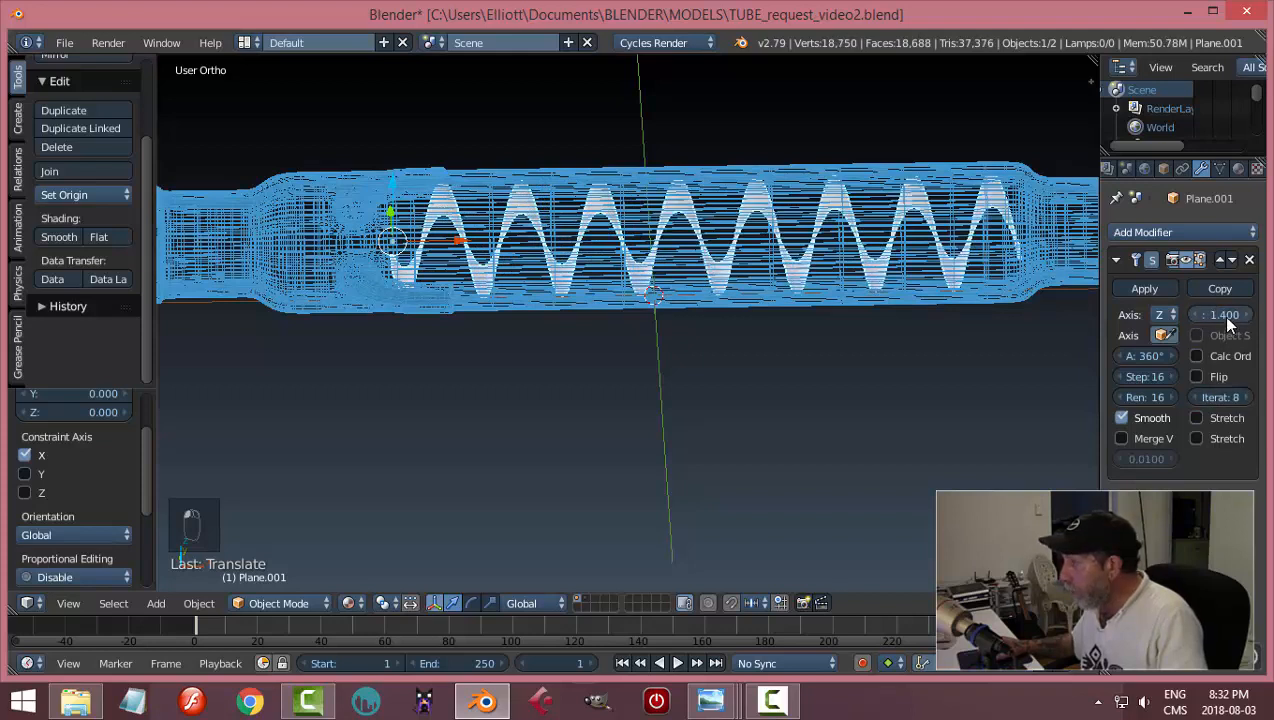
left_click(1192, 315)
left_click(1192, 315)
left_click(1192, 315)
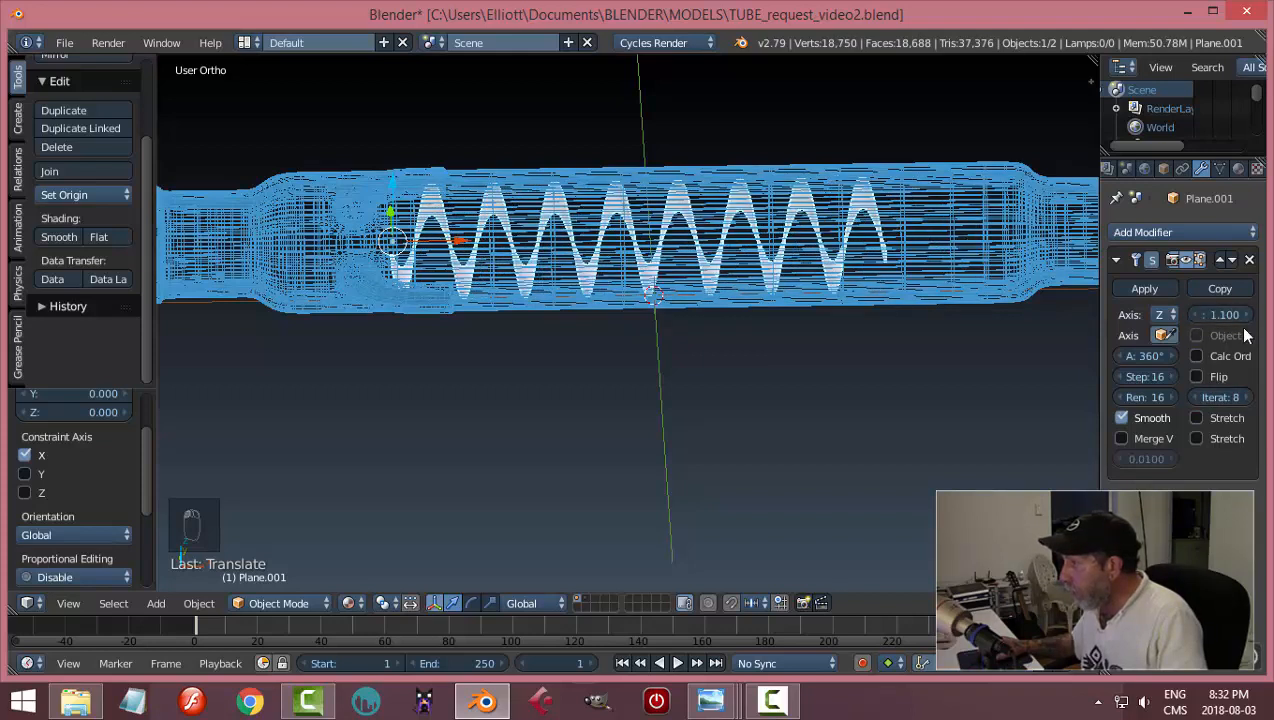
left_click(1247, 397)
left_click(1247, 397)
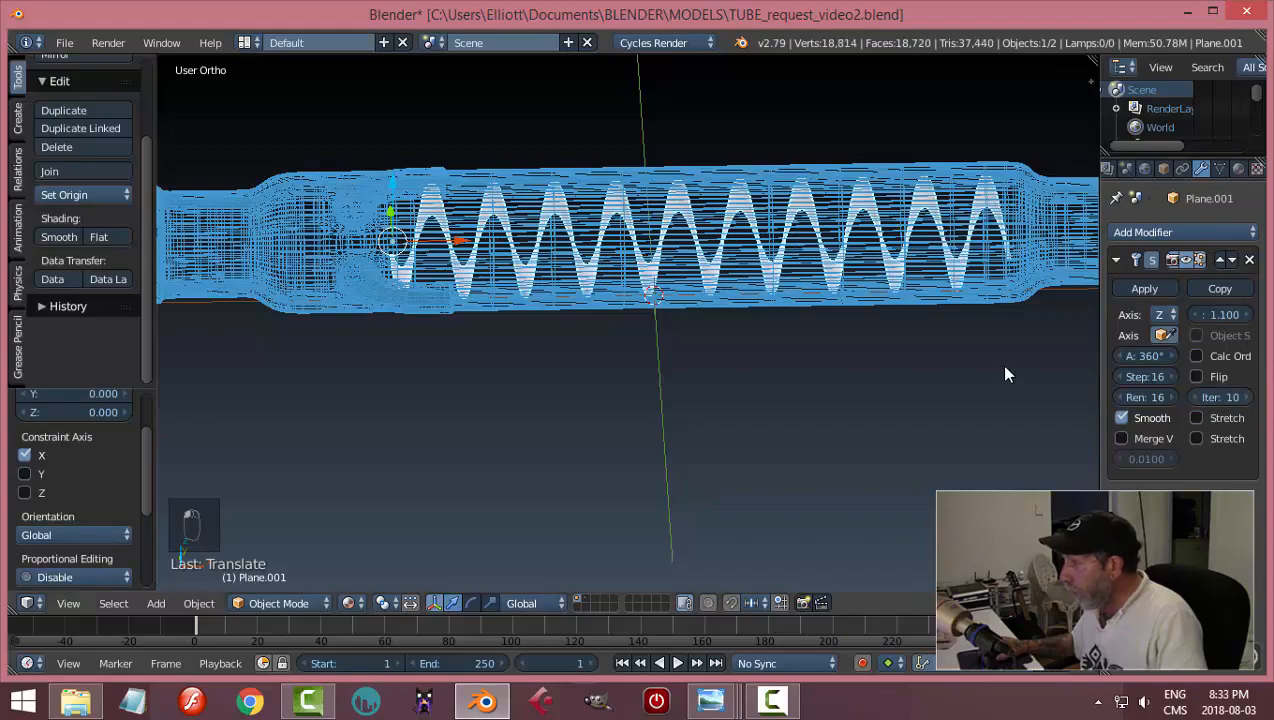
- Hide the glass tube and select the coil on its own
scroll(1000, 362, "down", 2)
middle_click_drag(1000, 360, 848, 393)
scroll(876, 412, "up", 3)
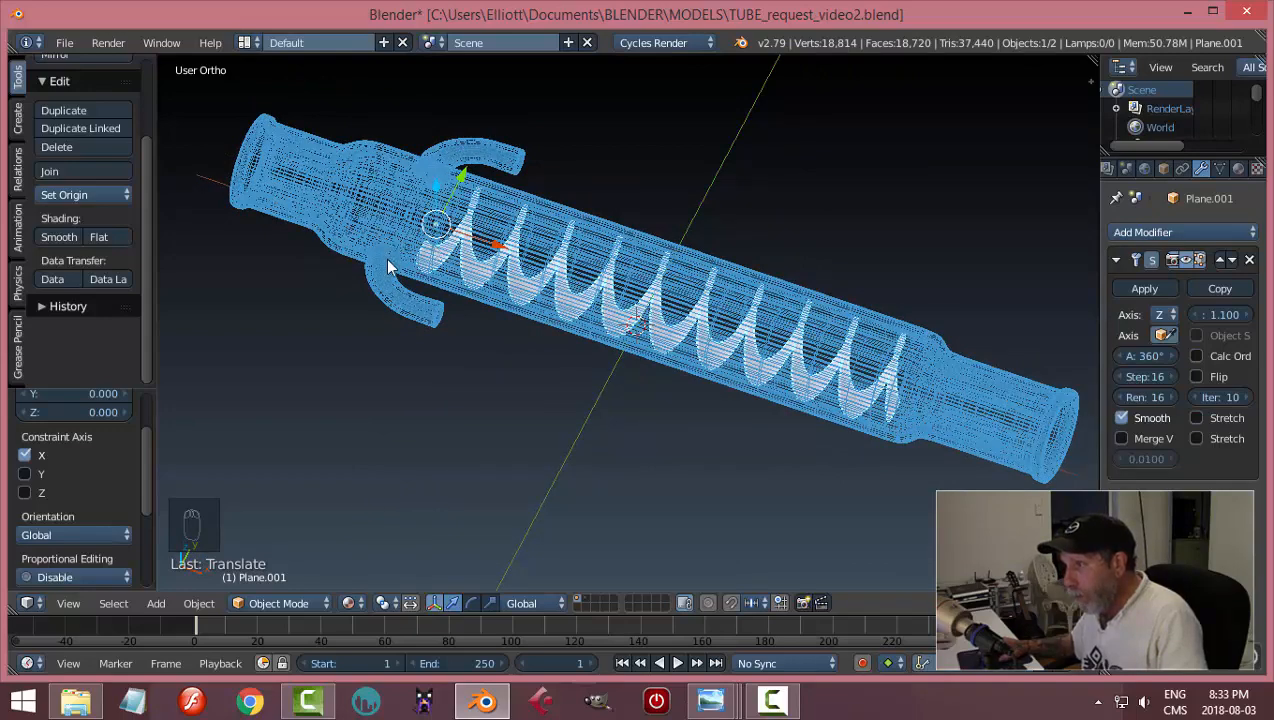
middle_click_drag(697, 438, 648, 415)
right_click(870, 423)
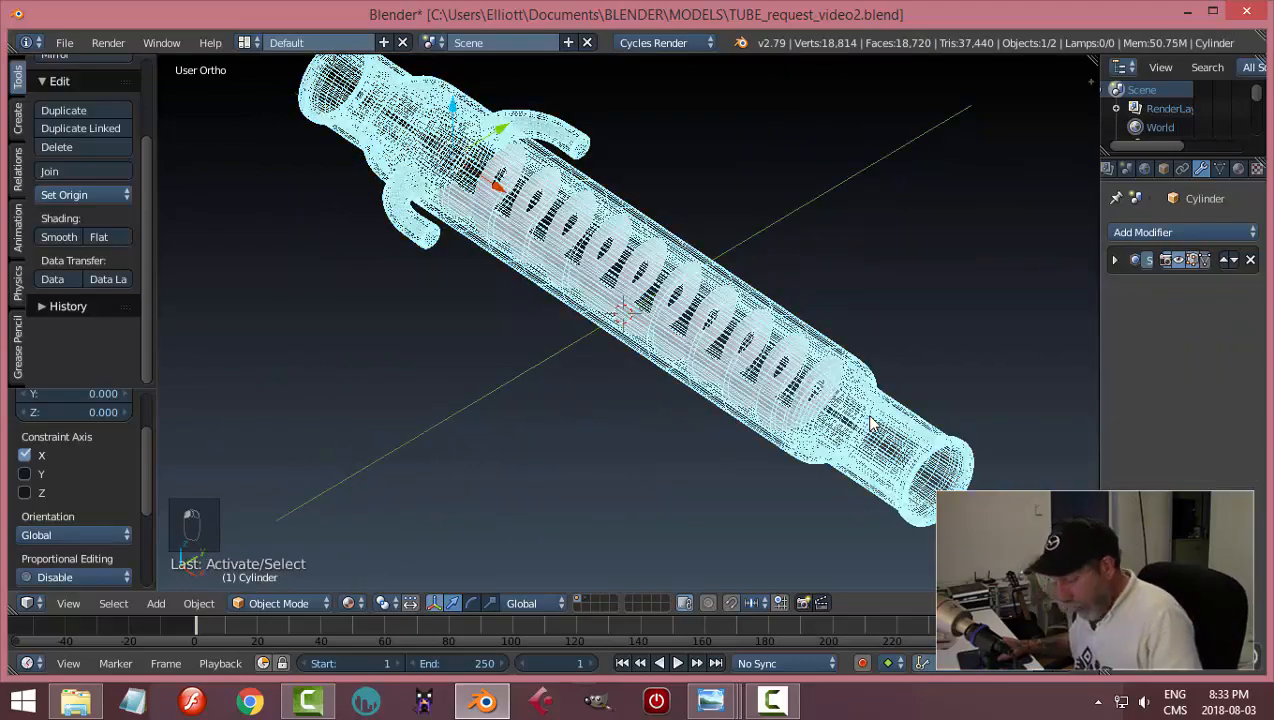
key("h")
middle_click_drag(845, 462, 583, 503)
right_click(817, 418)
scroll(899, 441, "up", 5)
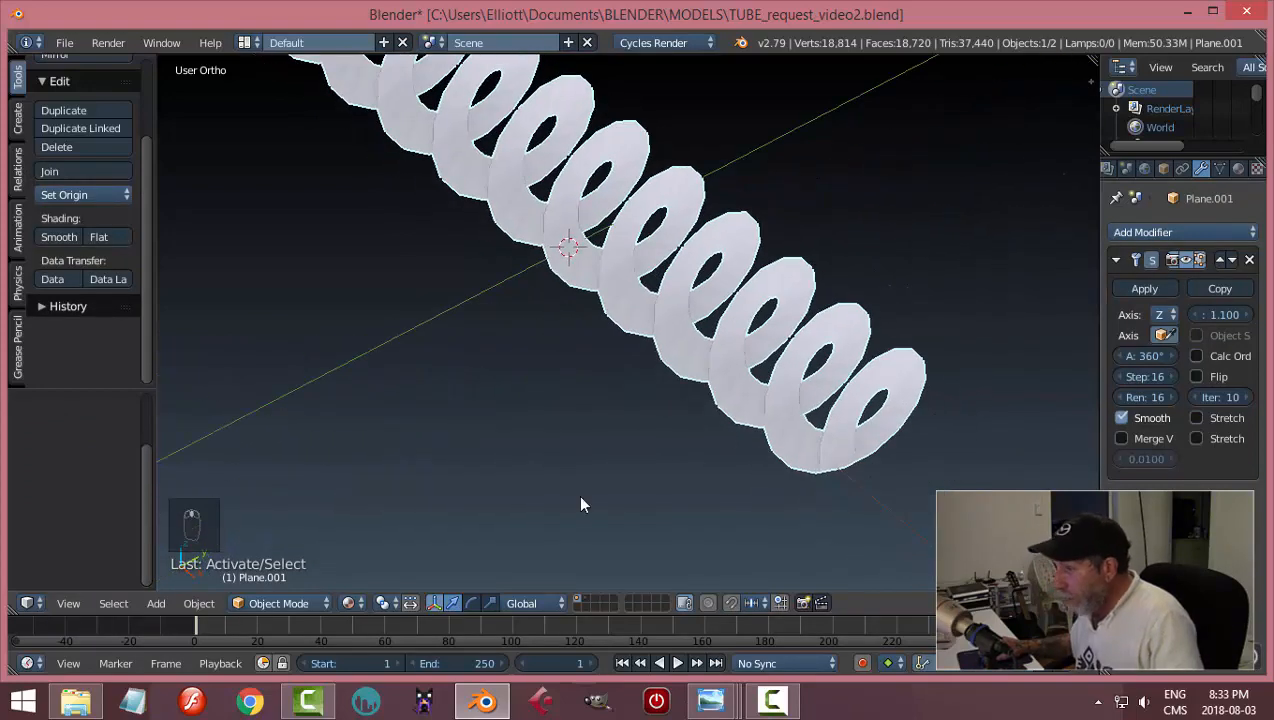
- Switch the viewport shading to Solid and apply the coil's Screw modifier
left_click(364, 609)
left_click(452, 537)
mouse_move(455, 540)
middle_mouse_down()
mouse_move(703, 466)
mouse_move(755, 535)
mouse_move(774, 532)
mouse_move(790, 510)
mouse_move(793, 522)
mouse_move(714, 513)
mouse_move(659, 438)
mouse_move(940, 420)
middle_mouse_up()
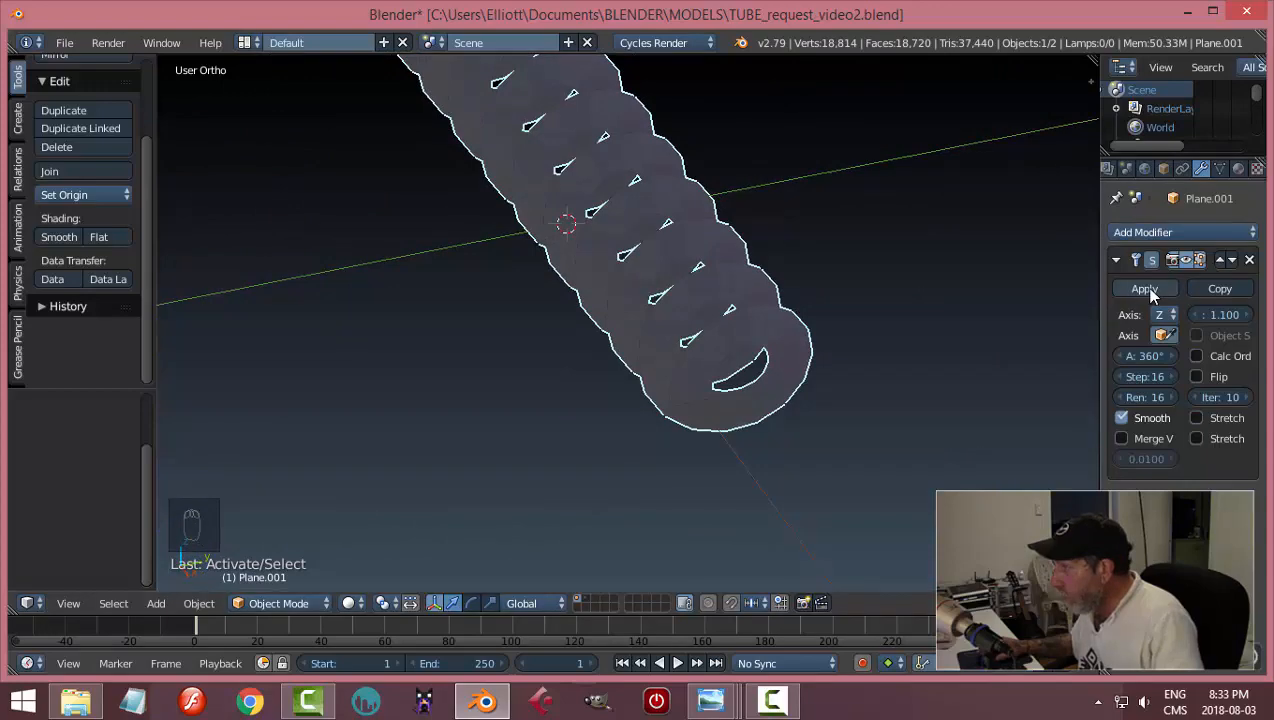
middle_click_drag(860, 330, 806, 370)
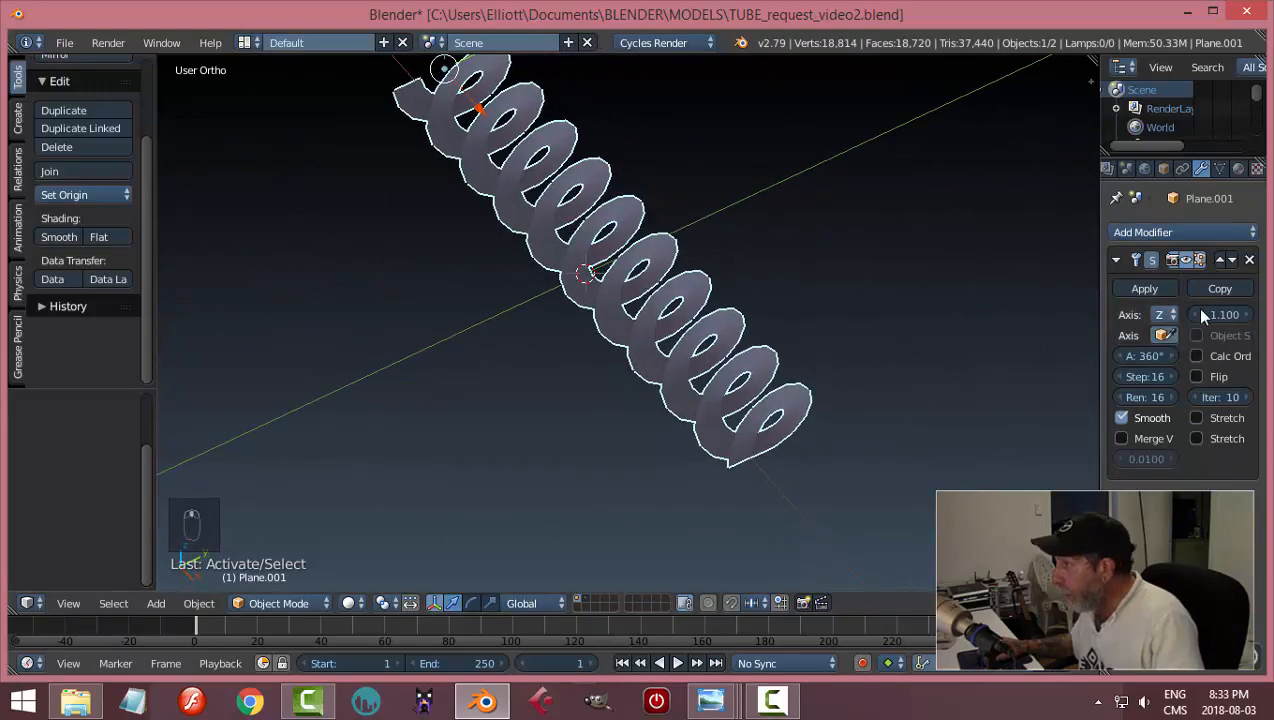
left_click(1146, 289)
- Enter Edit Mode on the coil, deselect all of its mesh and switch to edge select mode
key("Tab")
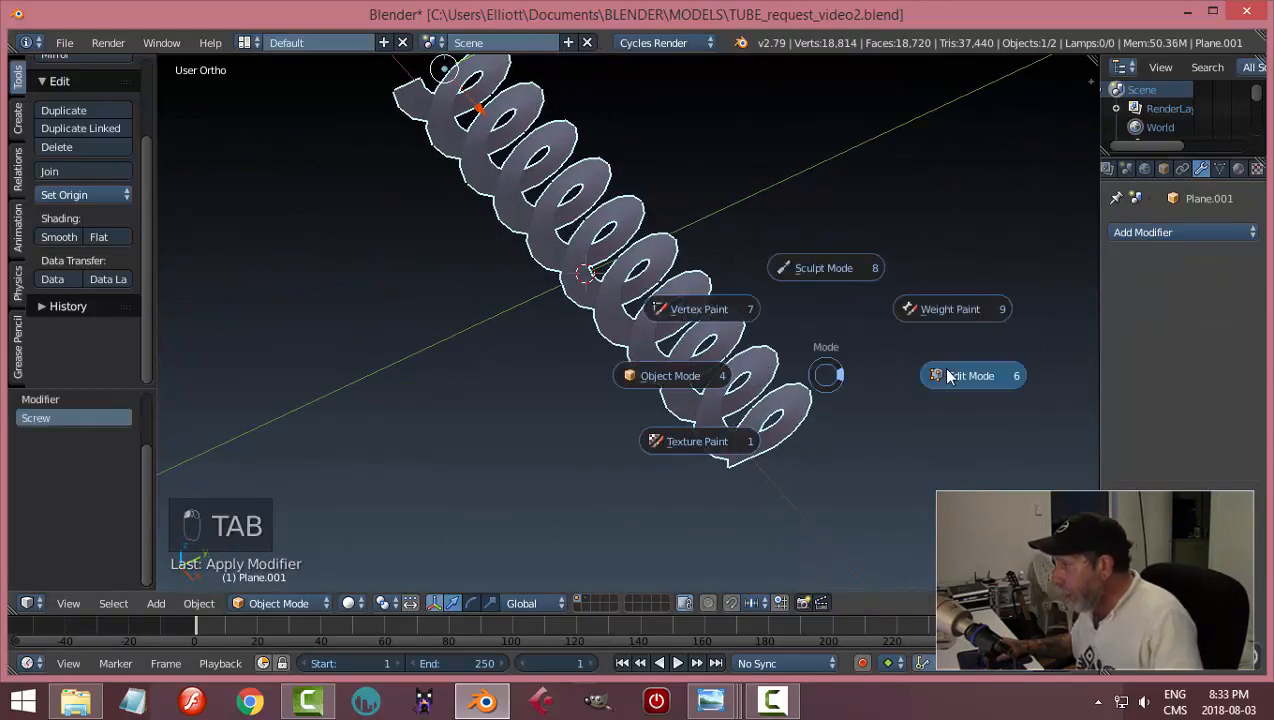
scroll(875, 429, "up", 2)
key("a")
key("a")
key("ctrl+Tab")
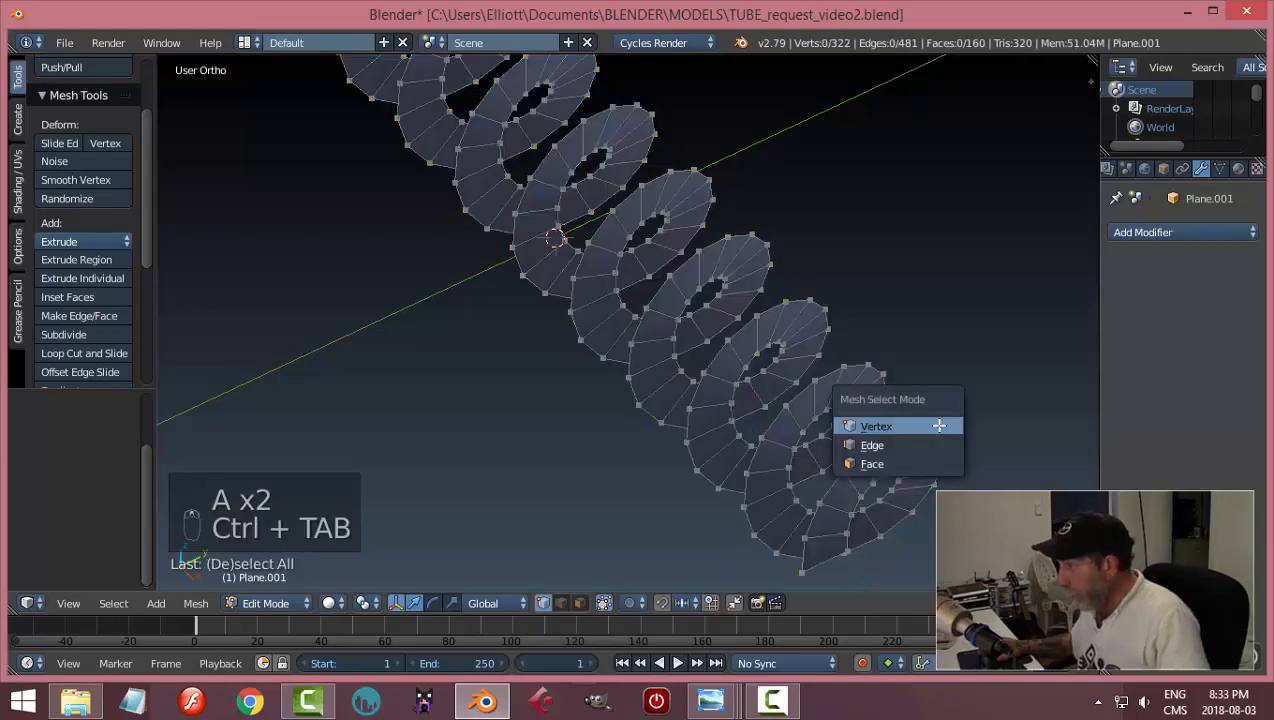
left_click(885, 447)
middle_click_drag(970, 474, 973, 462)
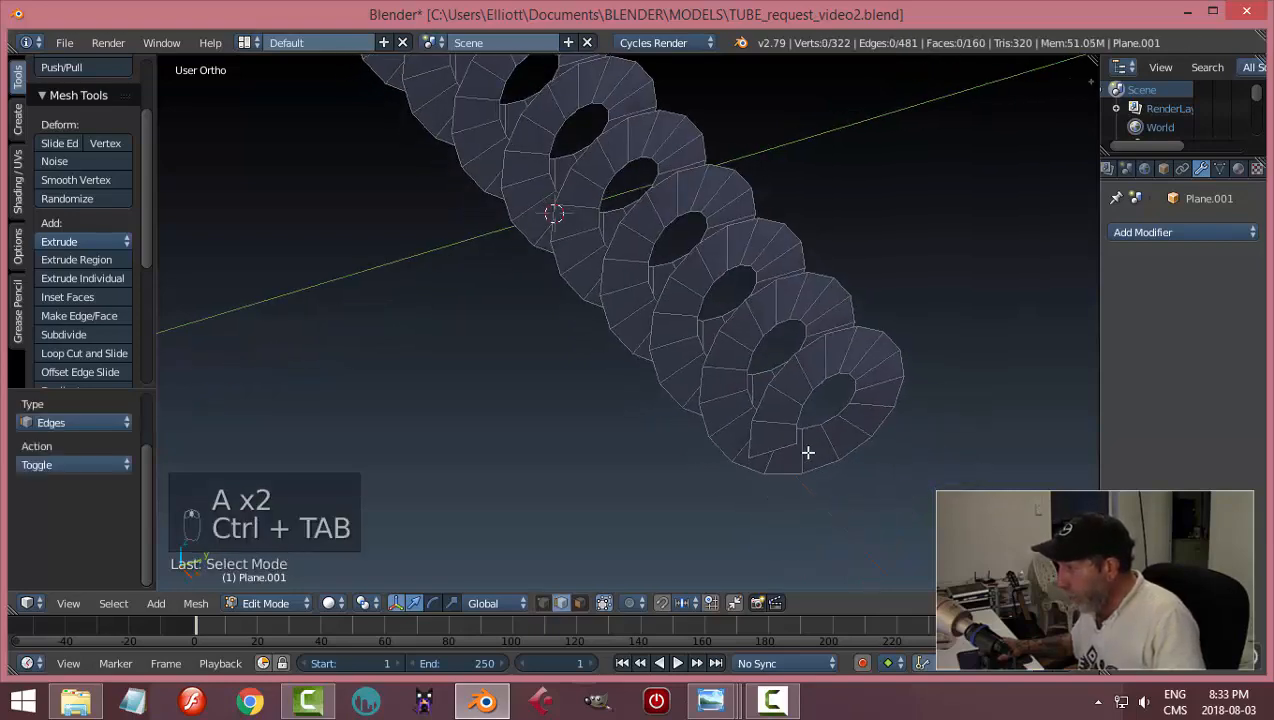
- Select the coil's inner edge loop, invert the selection and delete the other edges, keeping only the inner spiral line
right_click(820, 384, "alt")
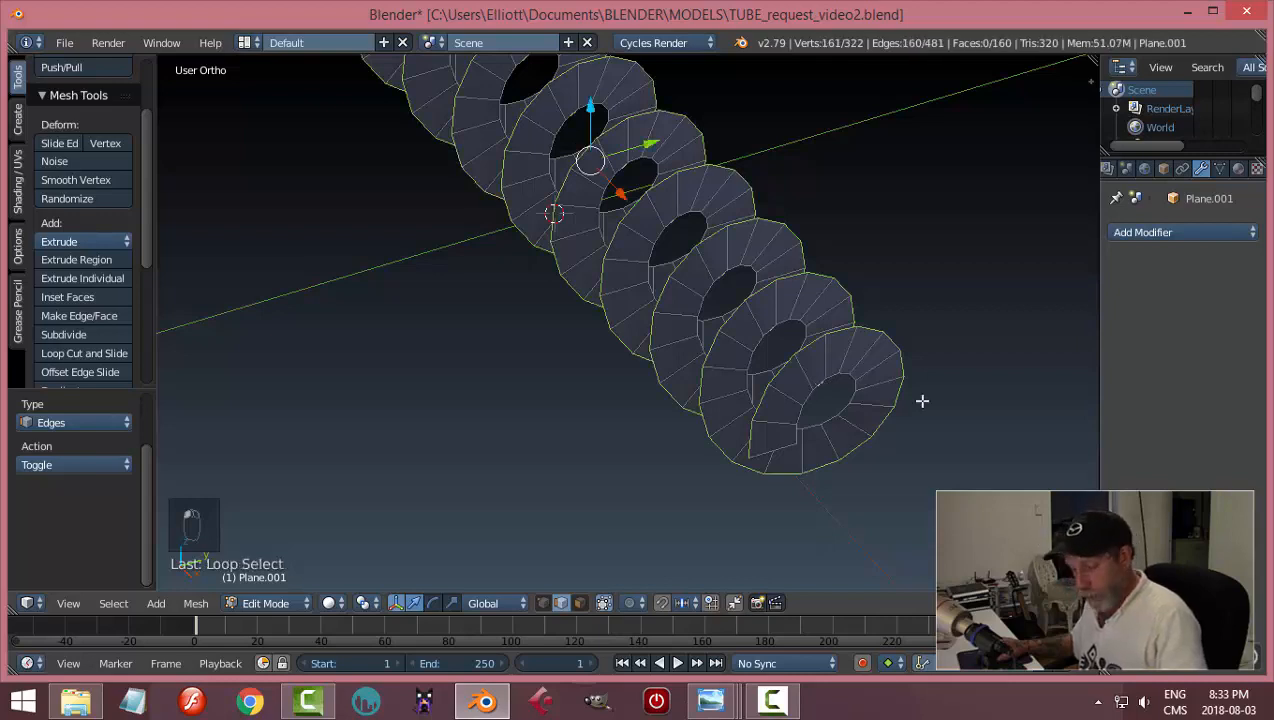
key("a")
scroll(860, 418, "up", 1)
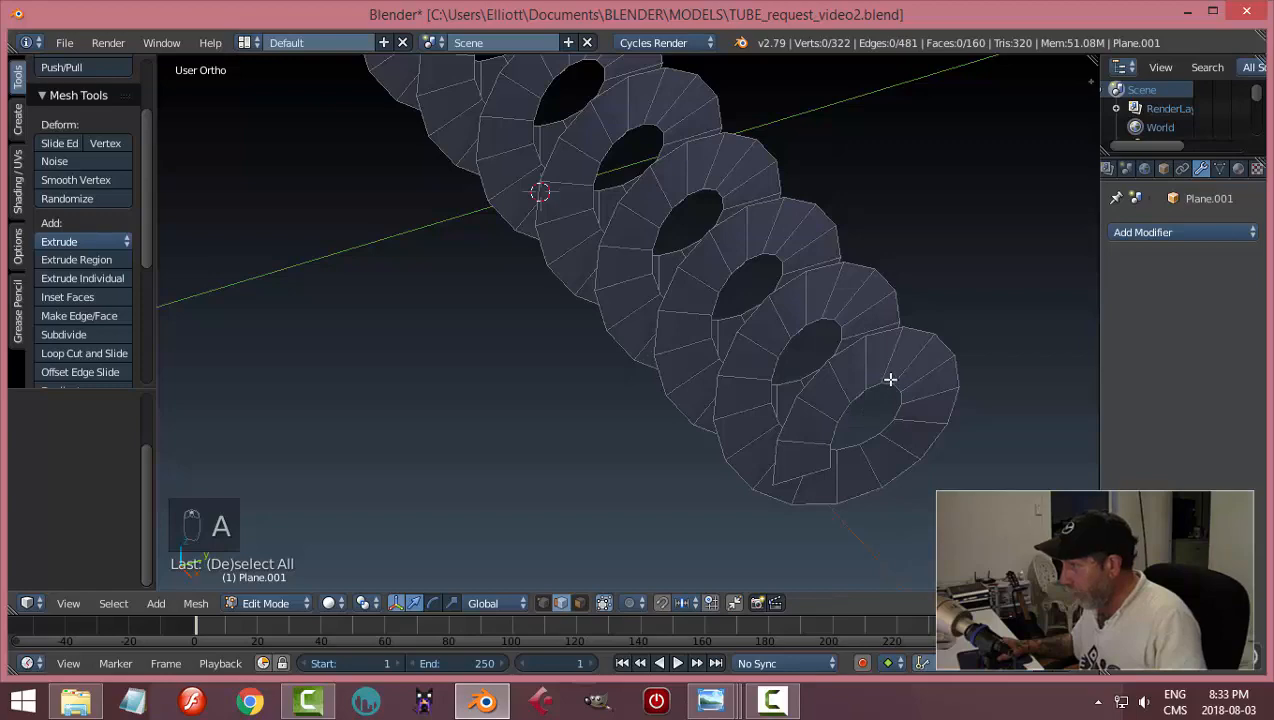
right_click(890, 379, "alt")
scroll(934, 411, "down", 2)
scroll(737, 273, "down", 2)
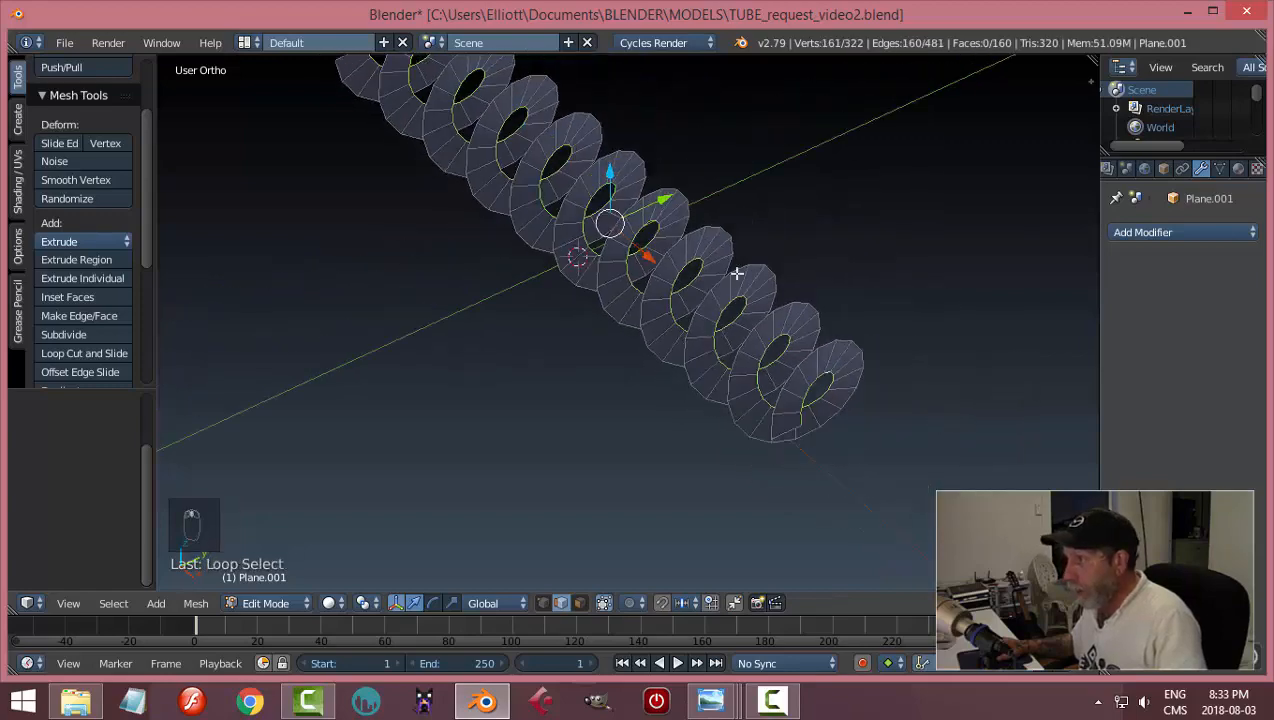
key("ctrl+i")
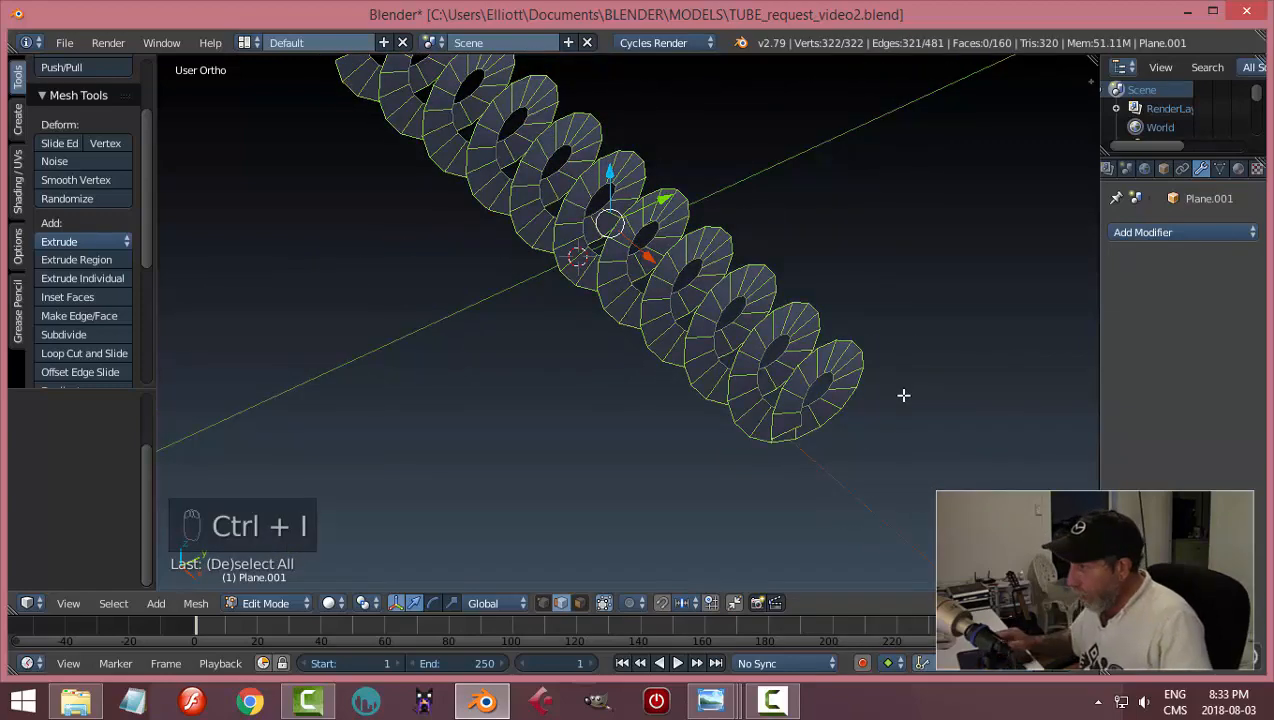
key("x")
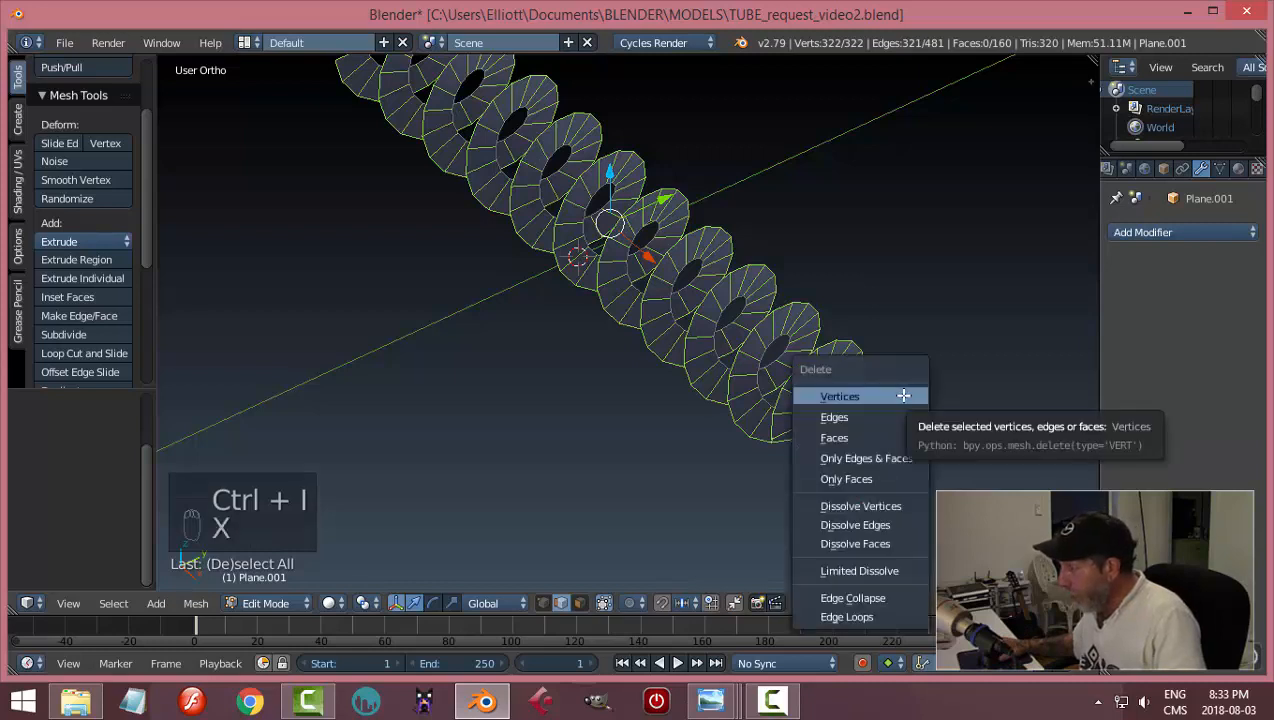
left_click(874, 419)
- Return the spiral line to Object Mode and unhide the glass tube around it
middle_click_drag(867, 432, 968, 403)
key("alt+h")
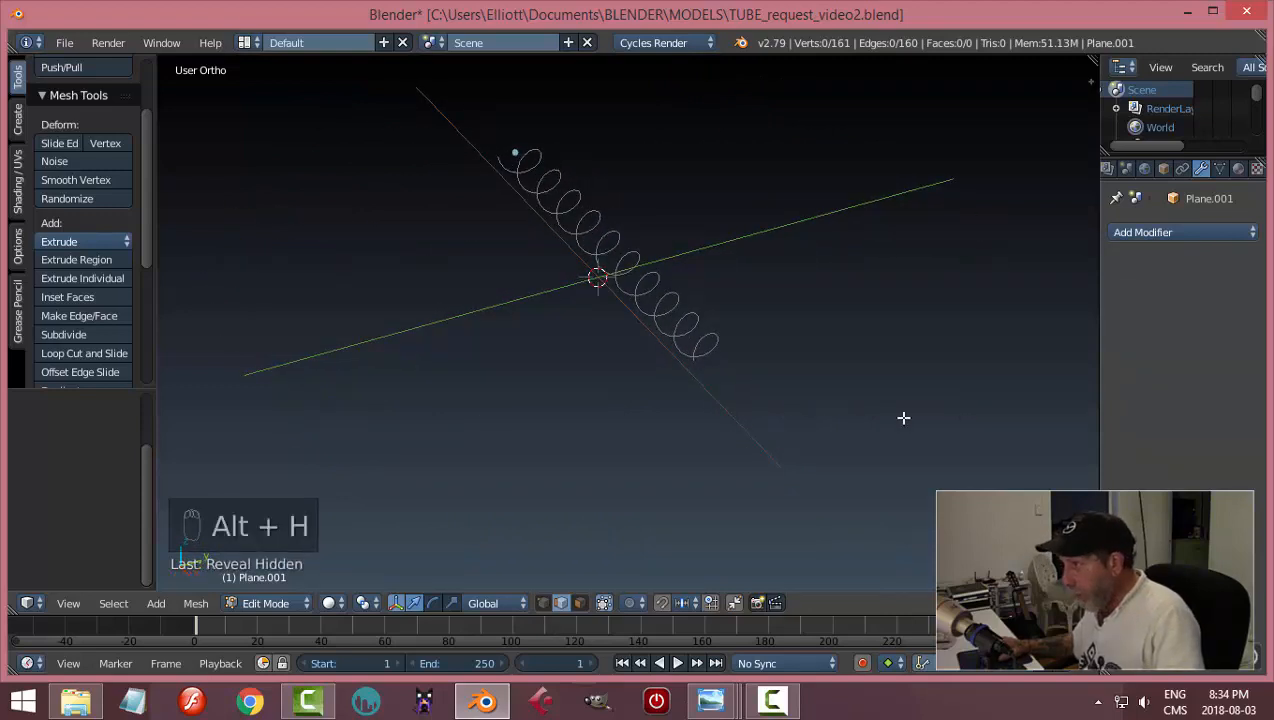
key("Tab")
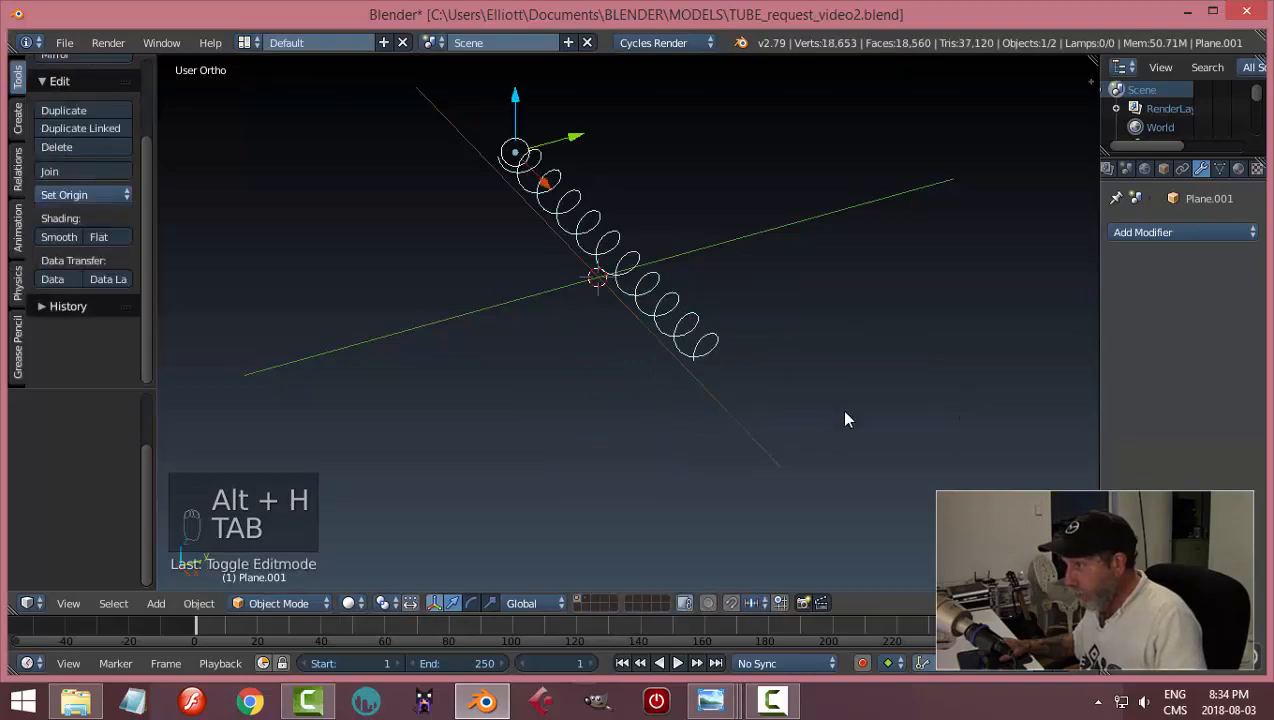
key("alt+h")
middle_click_drag(832, 455, 738, 378)
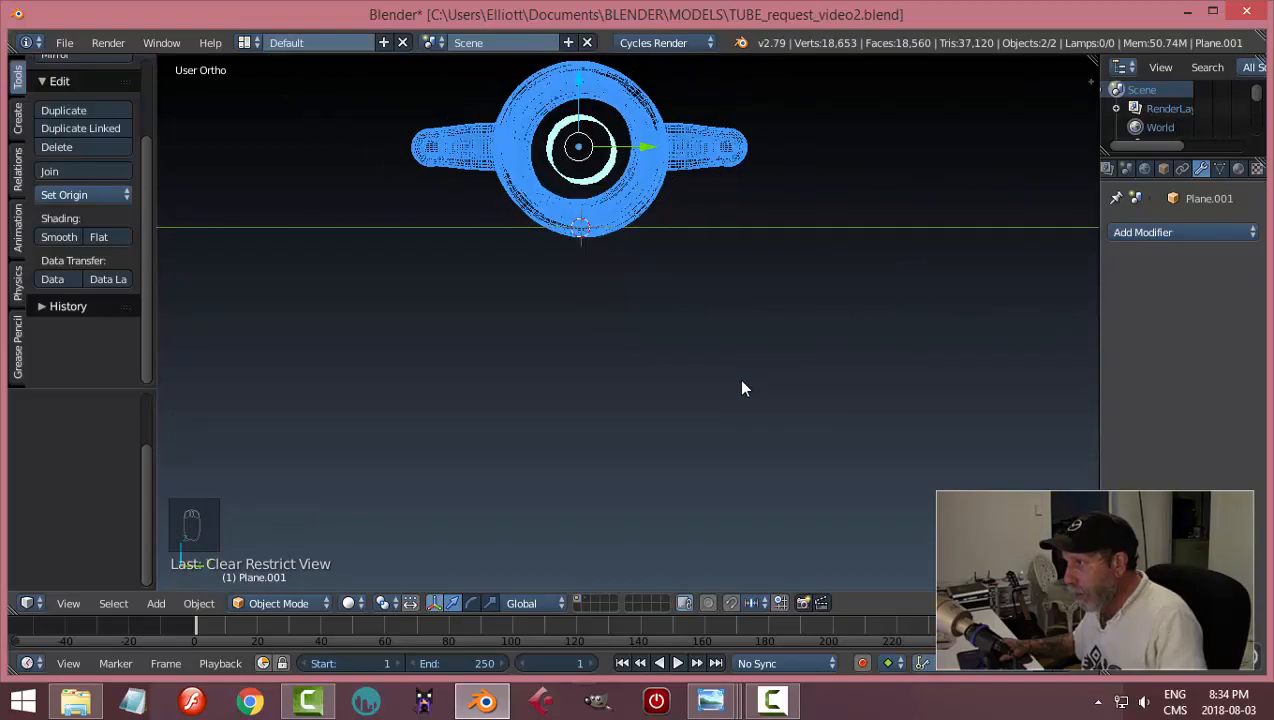
key("s")
key("shift+x")
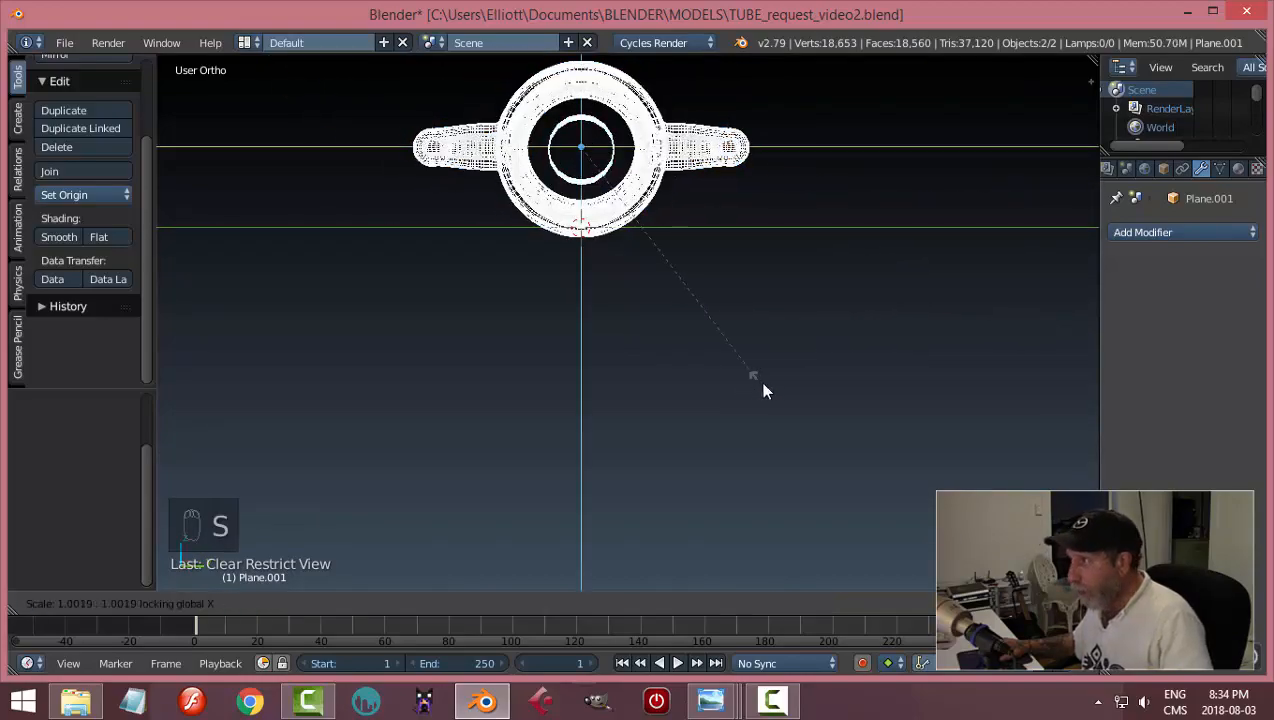
right_click(774, 389)
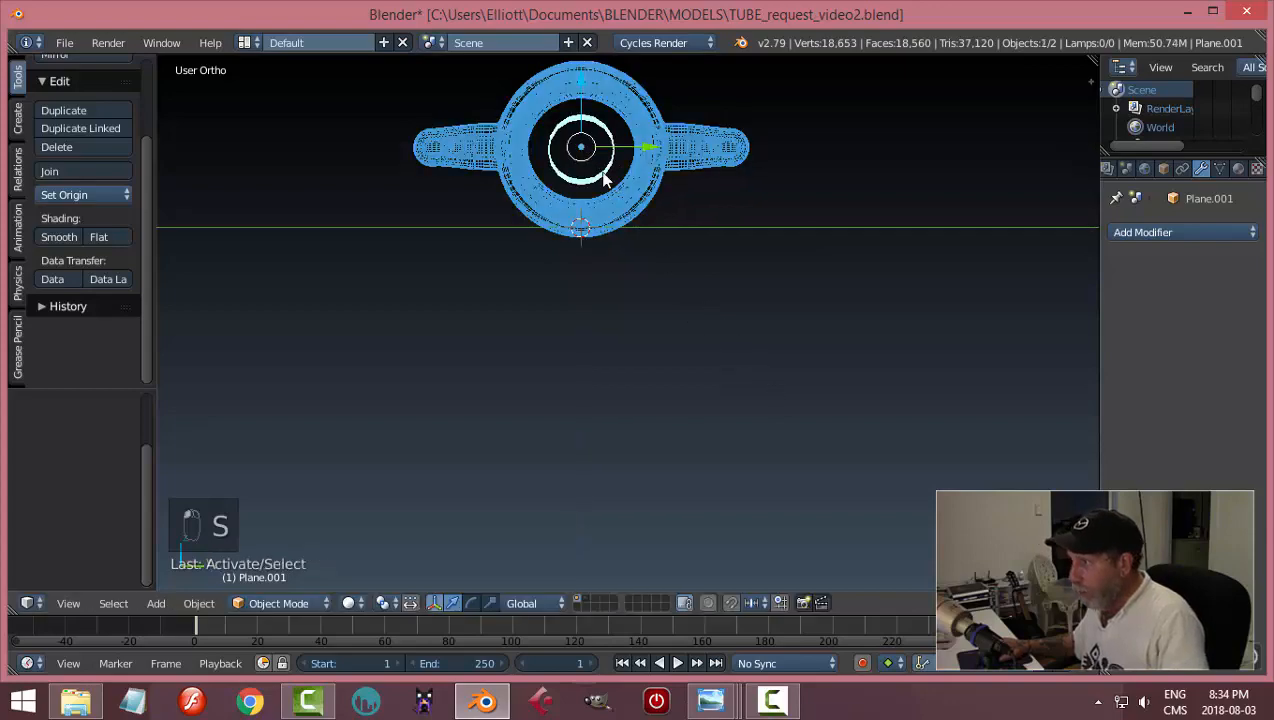
- Scale the spiral line alone by about 1.207 in Y and Z, leaving X out of the scaling
key("s")
key("shift+x")
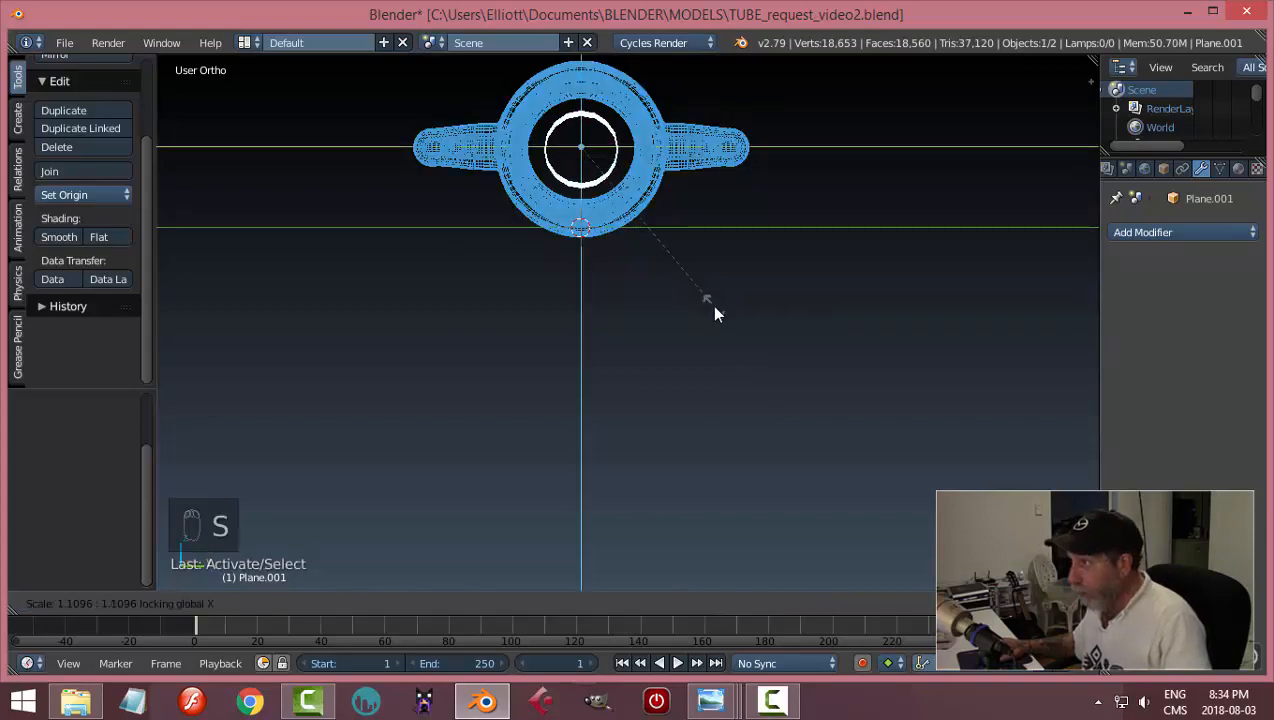
left_click(726, 316)
- Select the glass tube and hide it
middle_click_drag(726, 316, 790, 341)
right_click(943, 424)
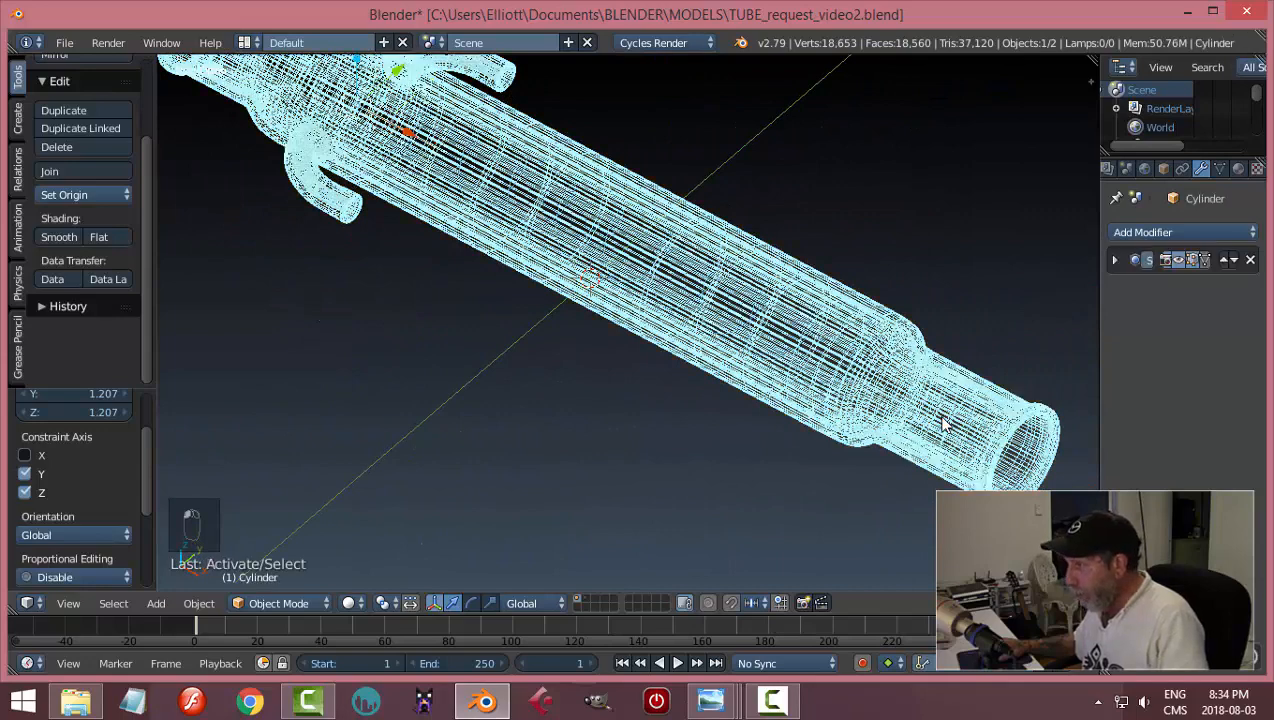
key("h")
- Enter Edit Mode on the spiral line and switch to vertex select mode
right_click(803, 342)
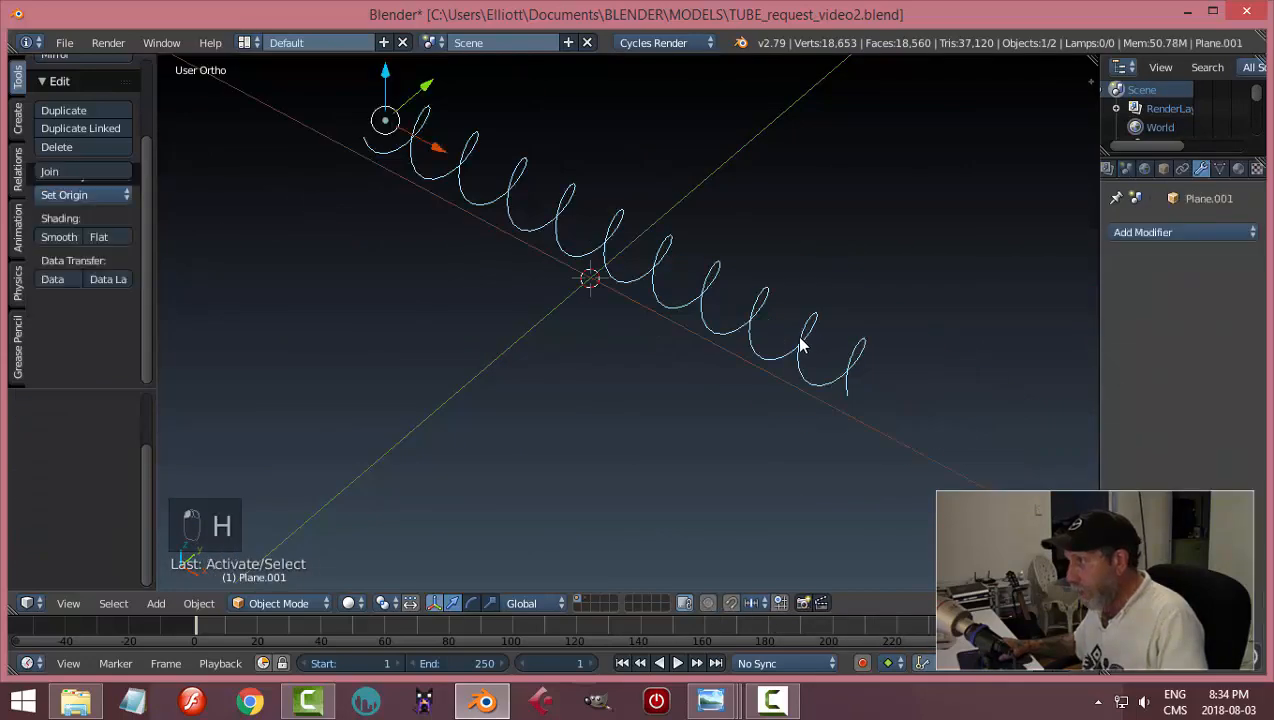
middle_click_drag(838, 443, 700, 456)
key("Tab")
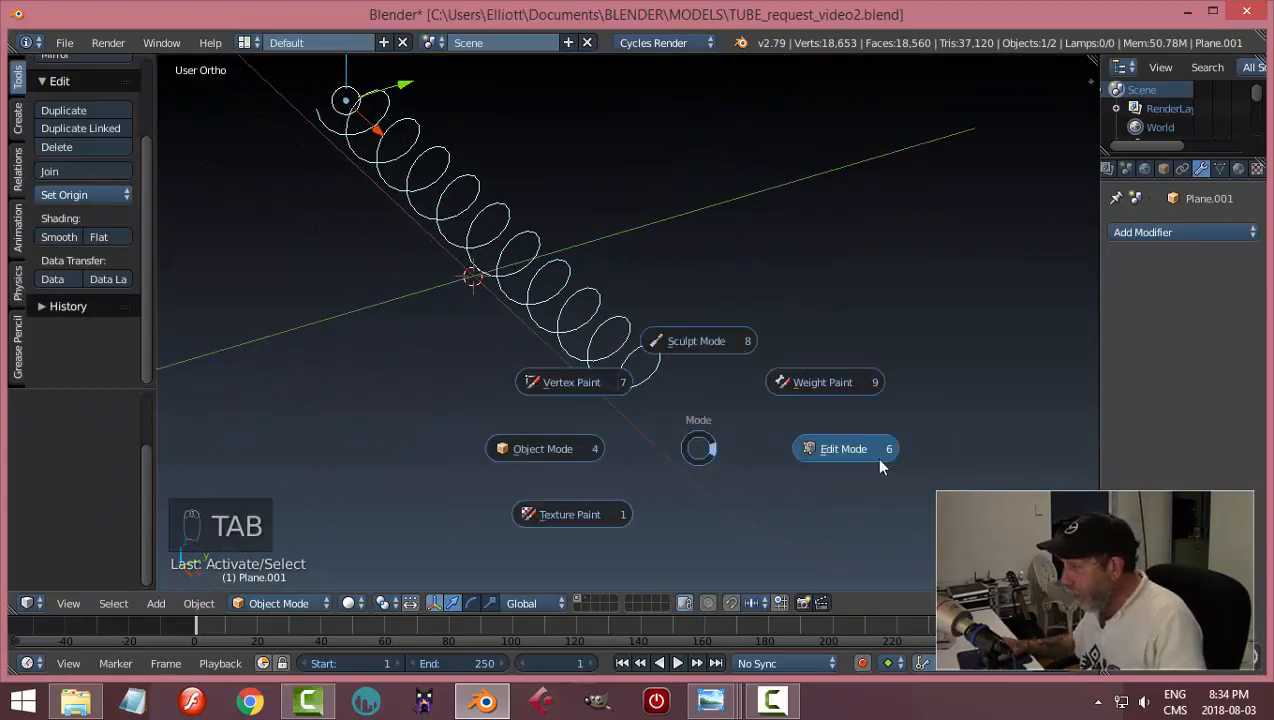
left_click(875, 457)
middle_click_drag(614, 463, 668, 407)
key("ctrl+Tab")
left_click(594, 420)
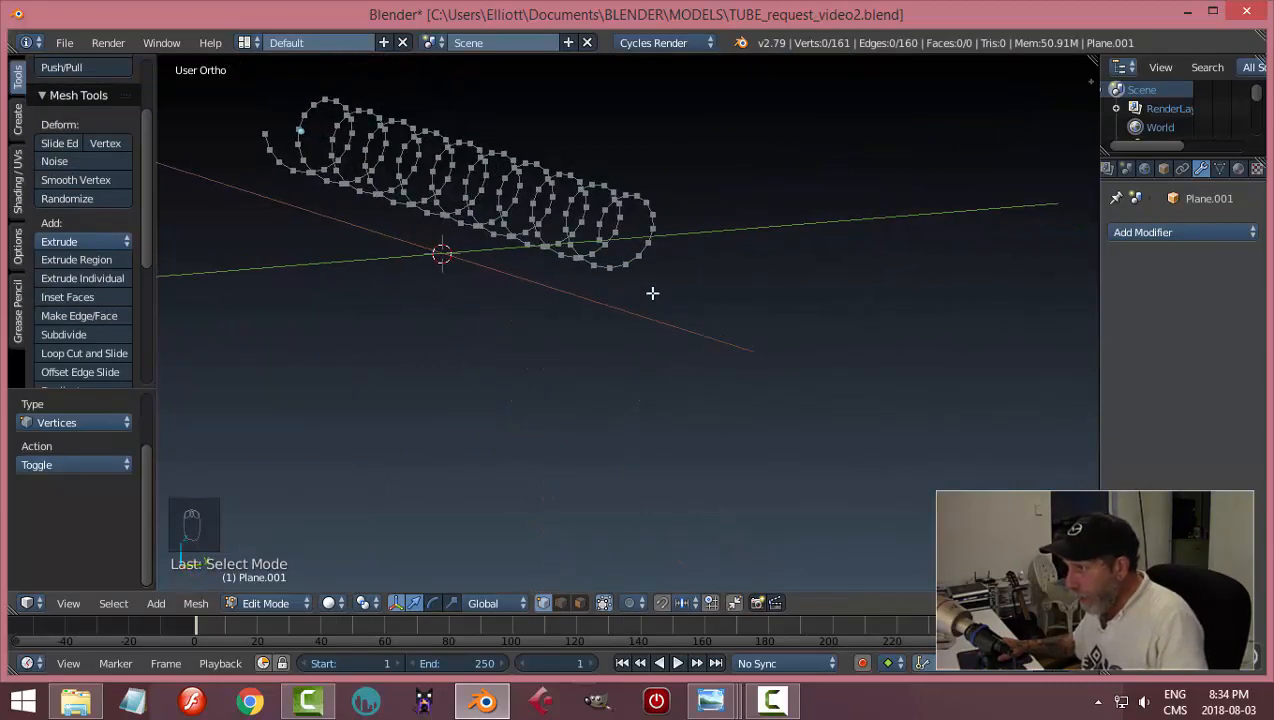
- Extrude the spiral's end vertex about 0.516 along Y, inward to the coil's centre, in the right orthographic view
middle_click_drag(652, 293, 698, 318)
right_click(716, 310)
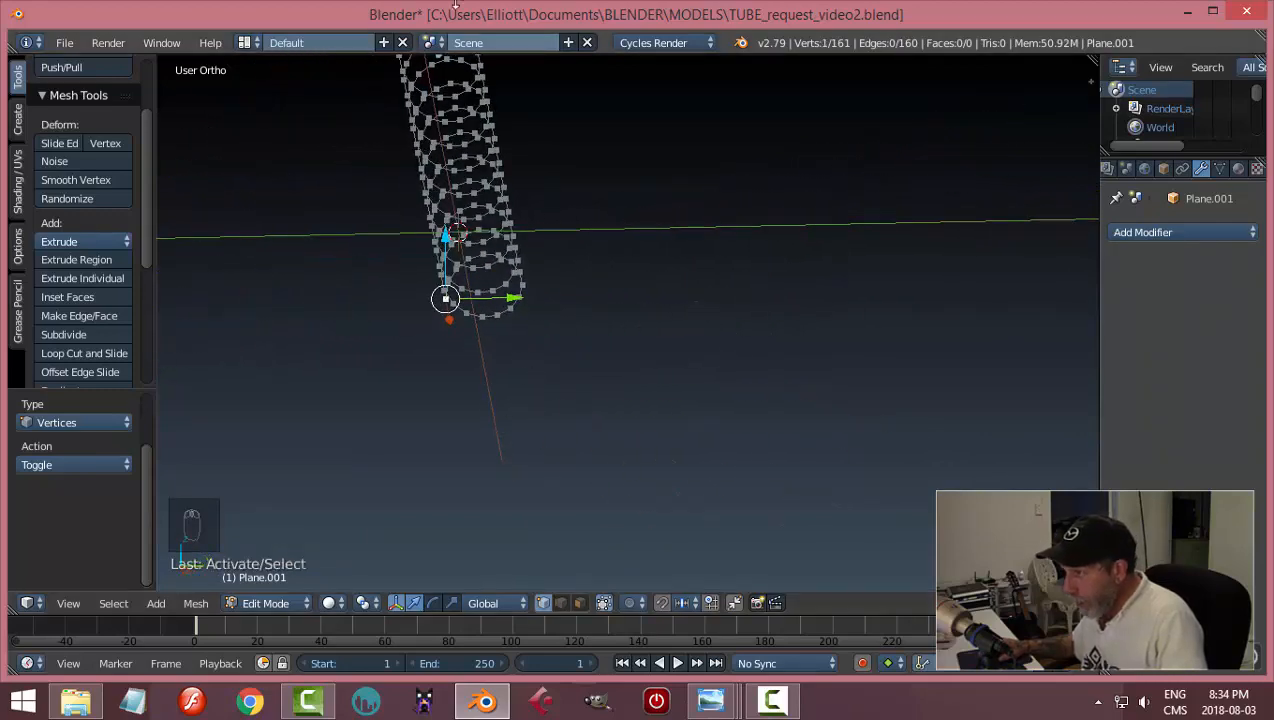
middle_click_drag(540, 307, 659, 377)
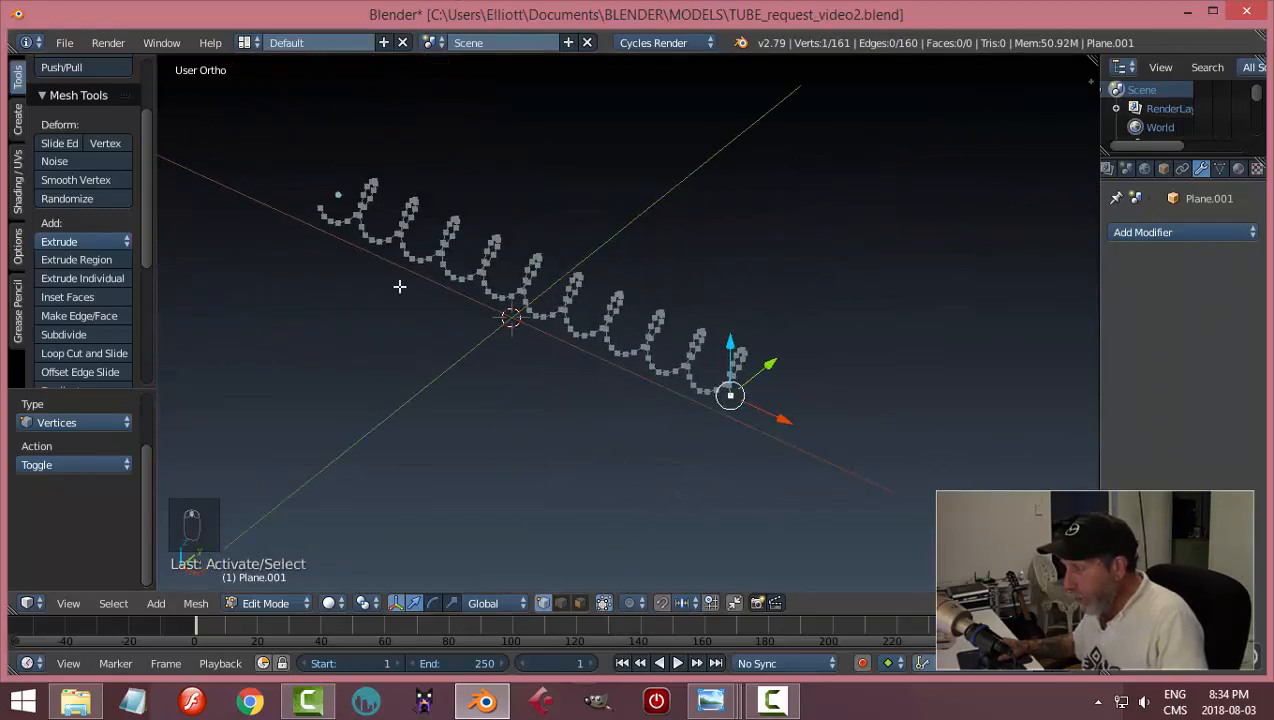
middle_click_drag(557, 367, 436, 328)
key("KP_3")
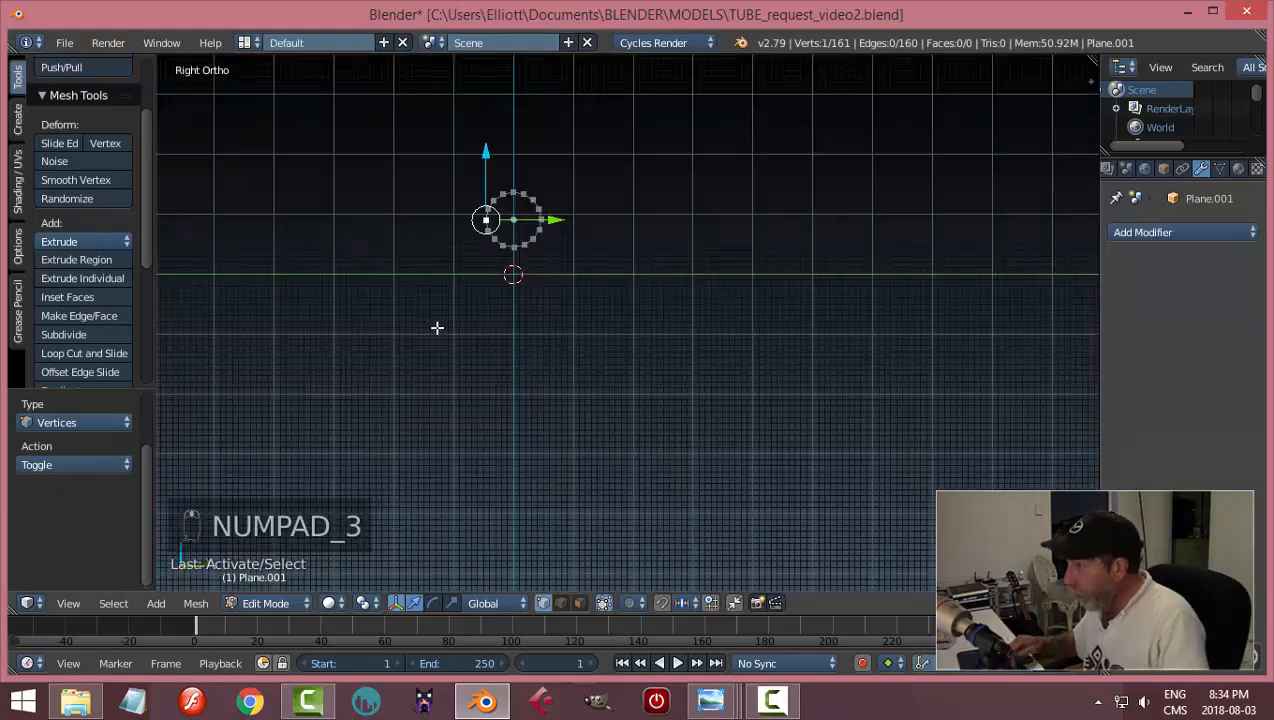
scroll(437, 327, "up", 3)
middle_click_drag(486, 287, 529, 410, "shift")
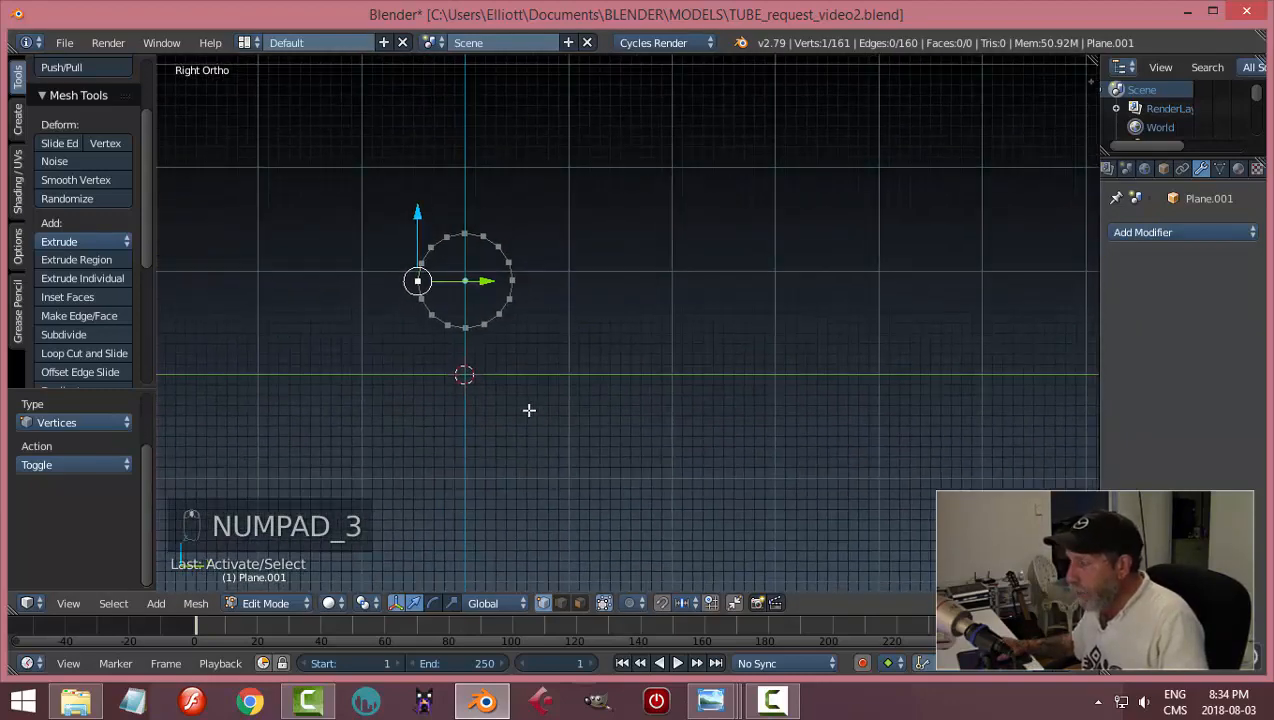
scroll(529, 410, "up", 2)
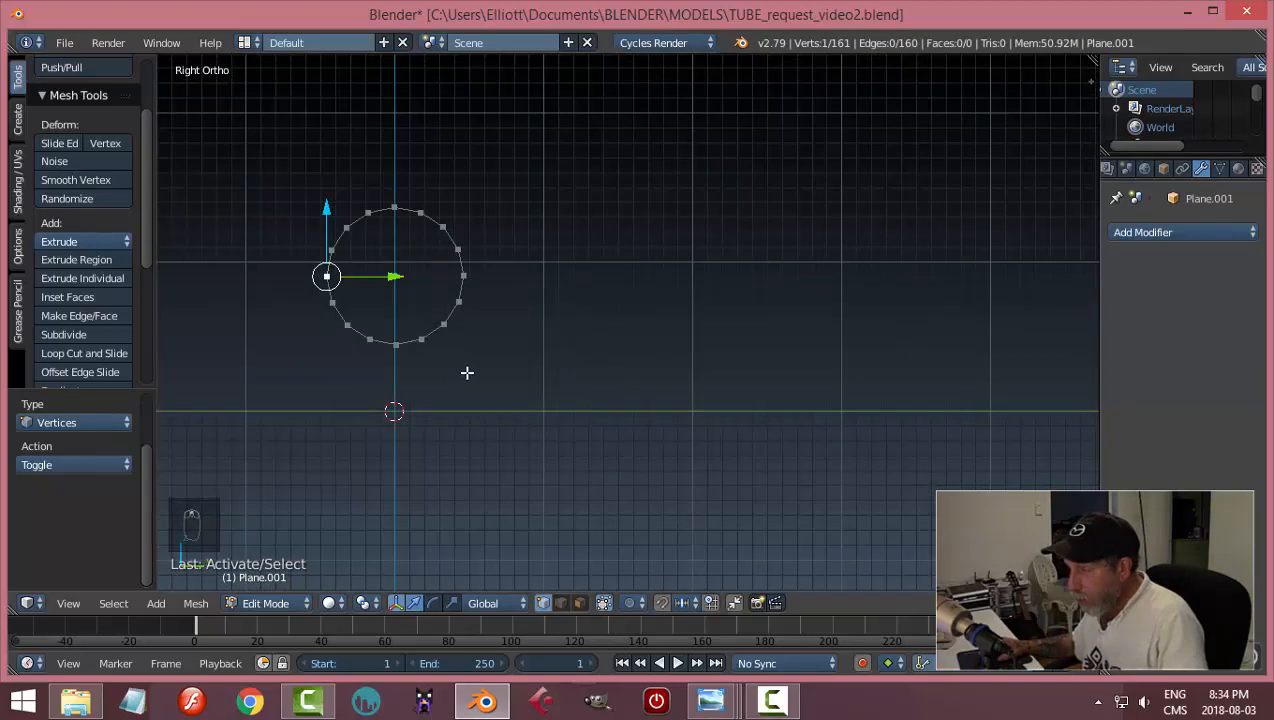
key("e")
left_click_drag(395, 278, 425, 295)
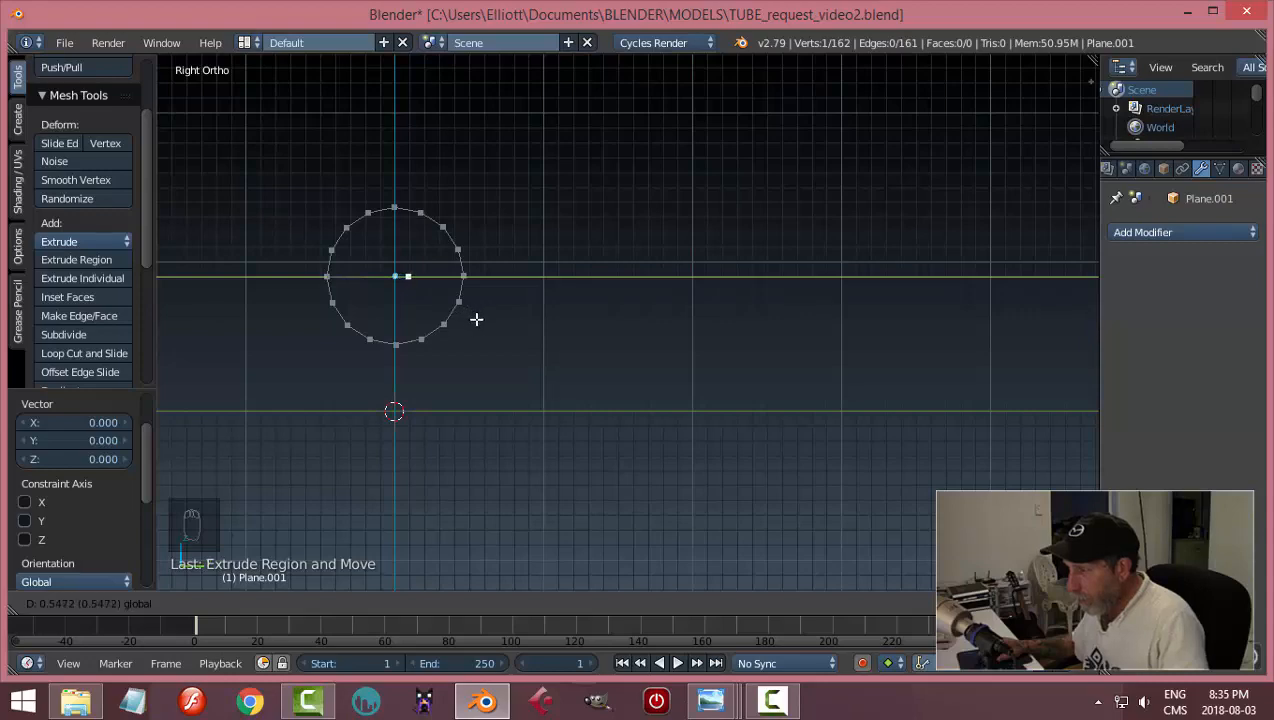
left_click_drag(471, 318, 471, 318)
- Extrude the new centre vertex along X, back through the middle of the coil to its opposite end
middle_click_drag(471, 318, 570, 354)
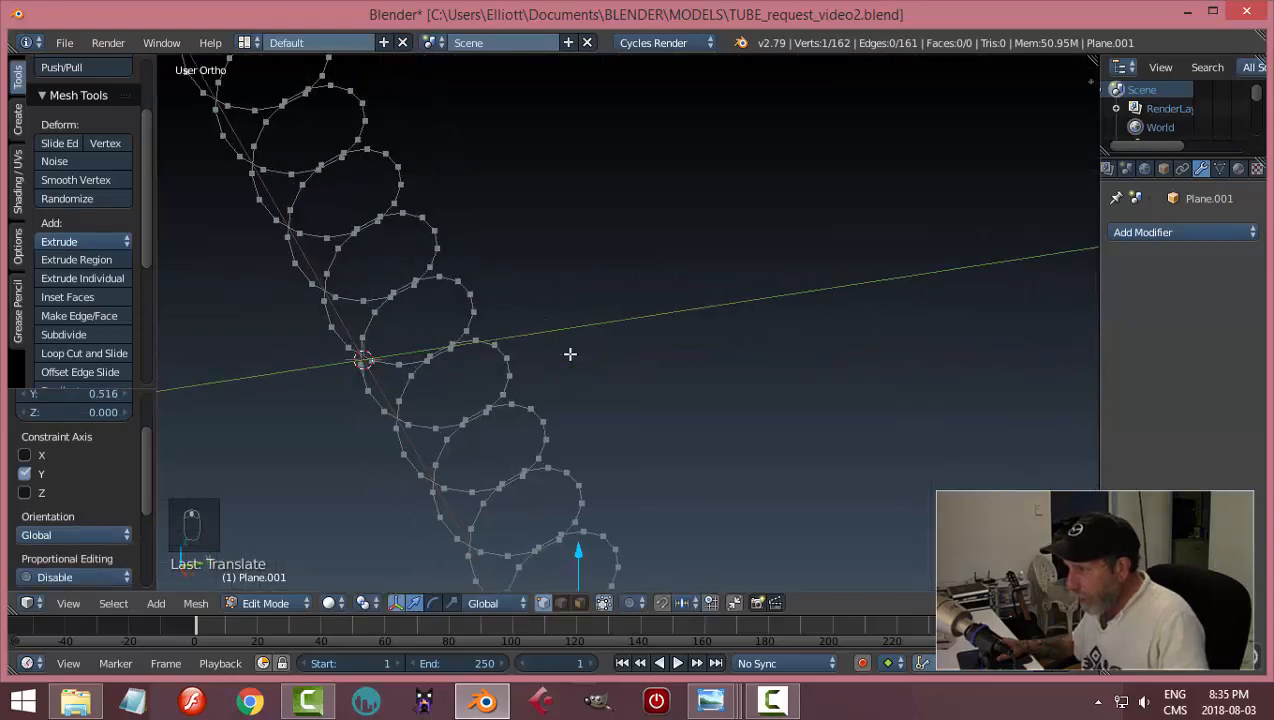
middle_click_drag(661, 418, 691, 351)
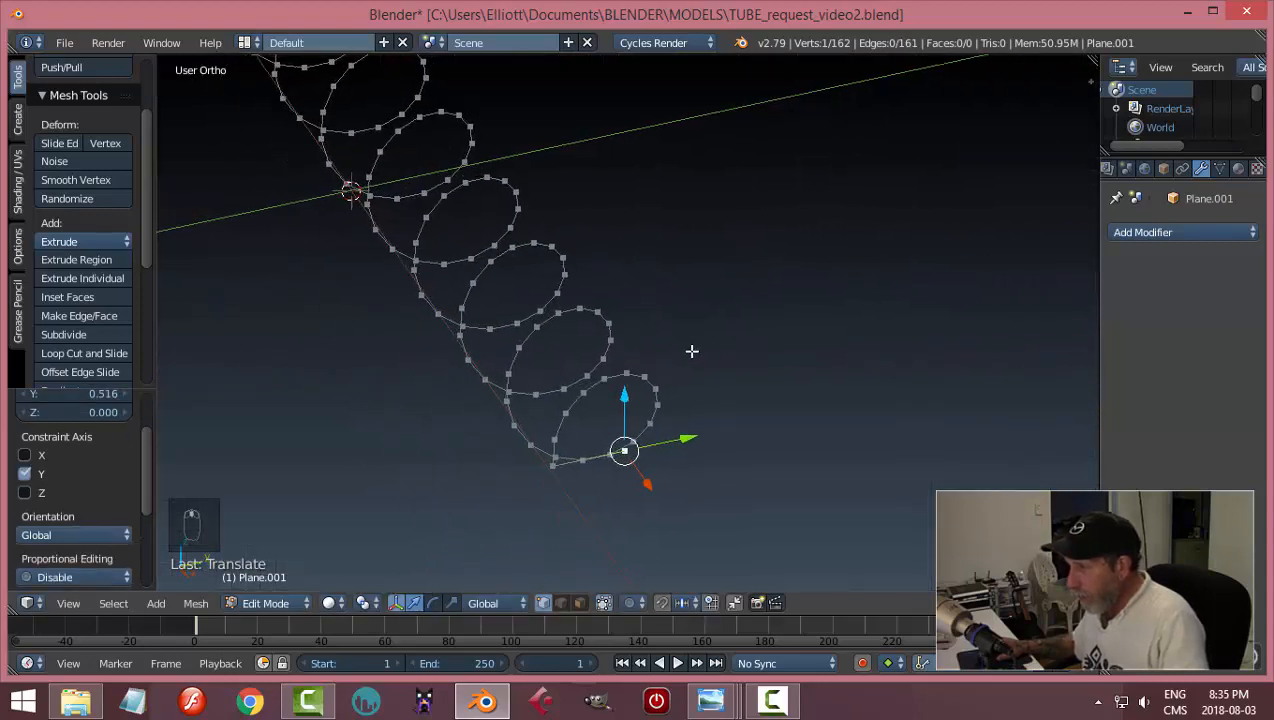
key("e")
right_click(765, 481)
middle_click_drag(765, 481, 866, 497)
left_click_drag(861, 389, 474, 333)
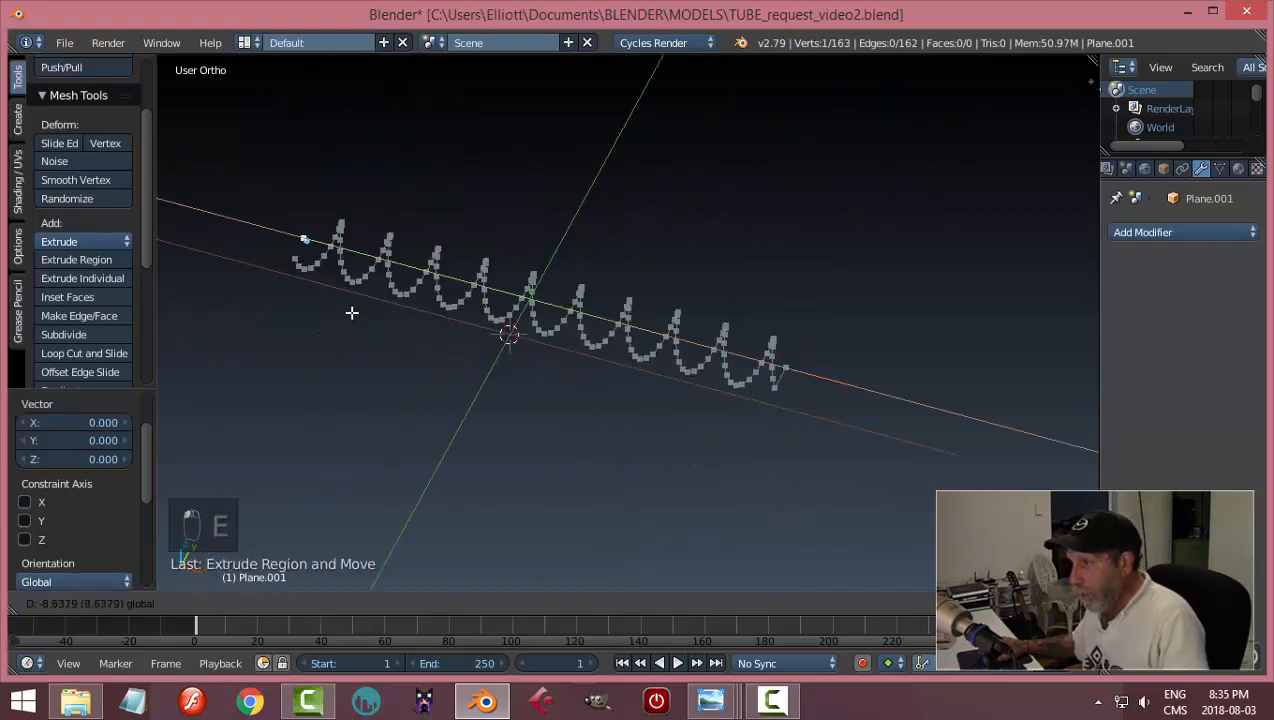
left_click_drag(352, 313, 361, 318)
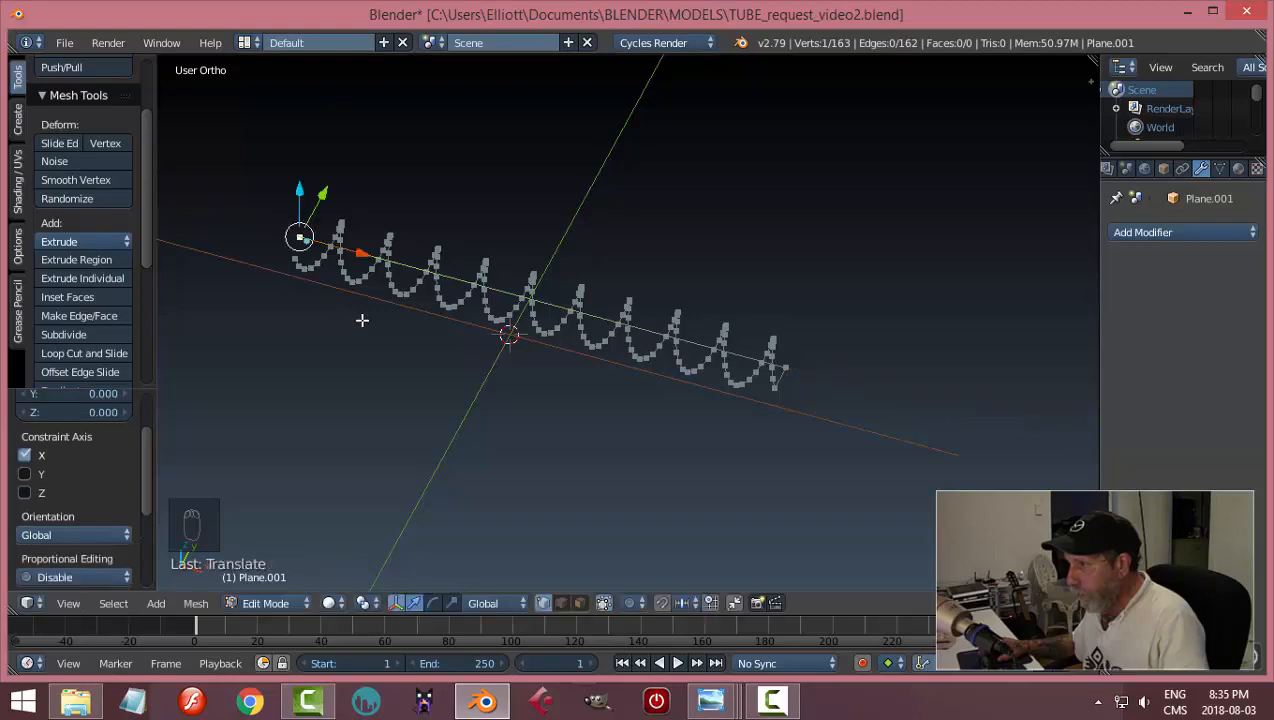
- Bevel the two corner vertices at the coil's end with Vertex Only, 3 segments and an amount of 0.150
middle_click_drag(646, 418, 615, 300)
right_click(615, 297)
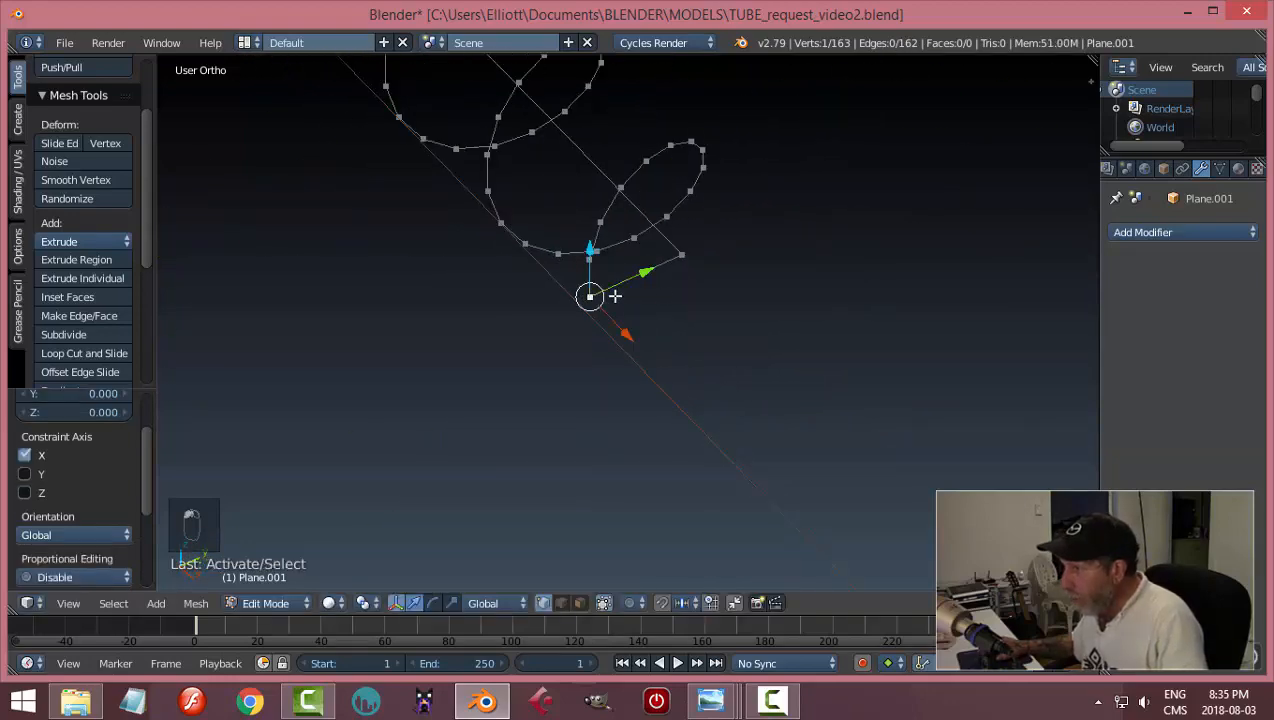
right_click(686, 252, "shift")
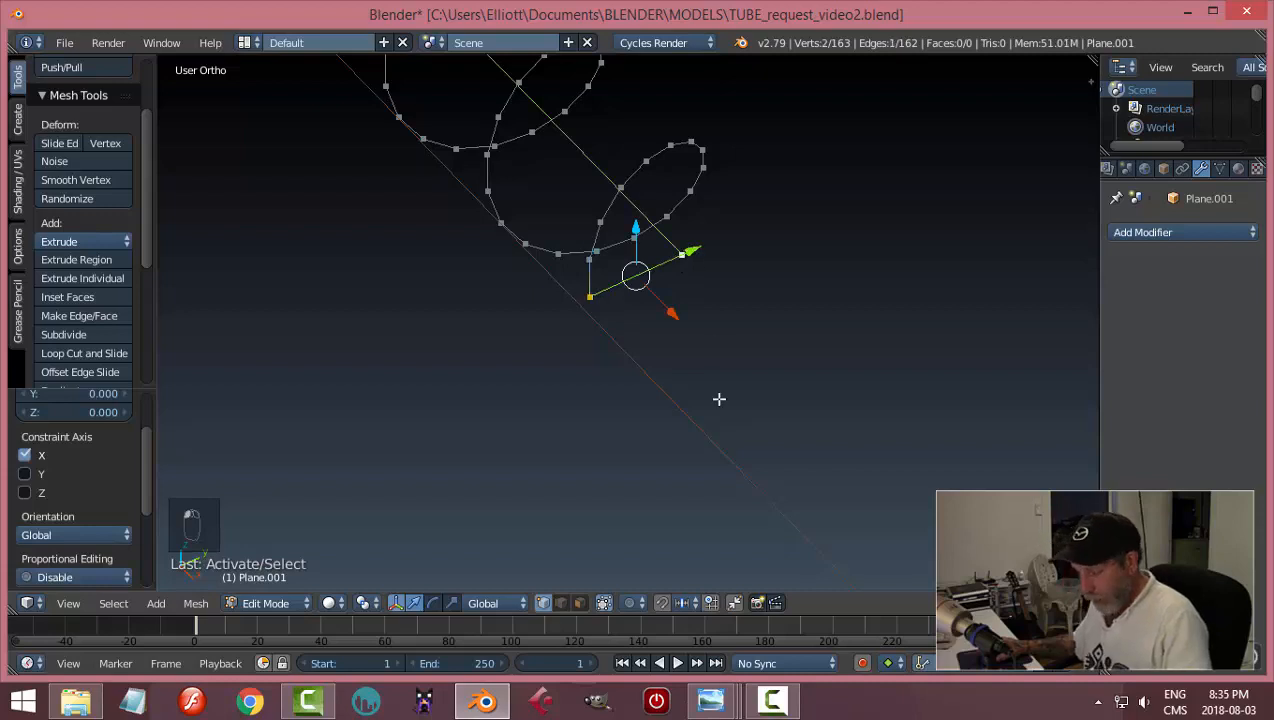
key("ctrl+b")
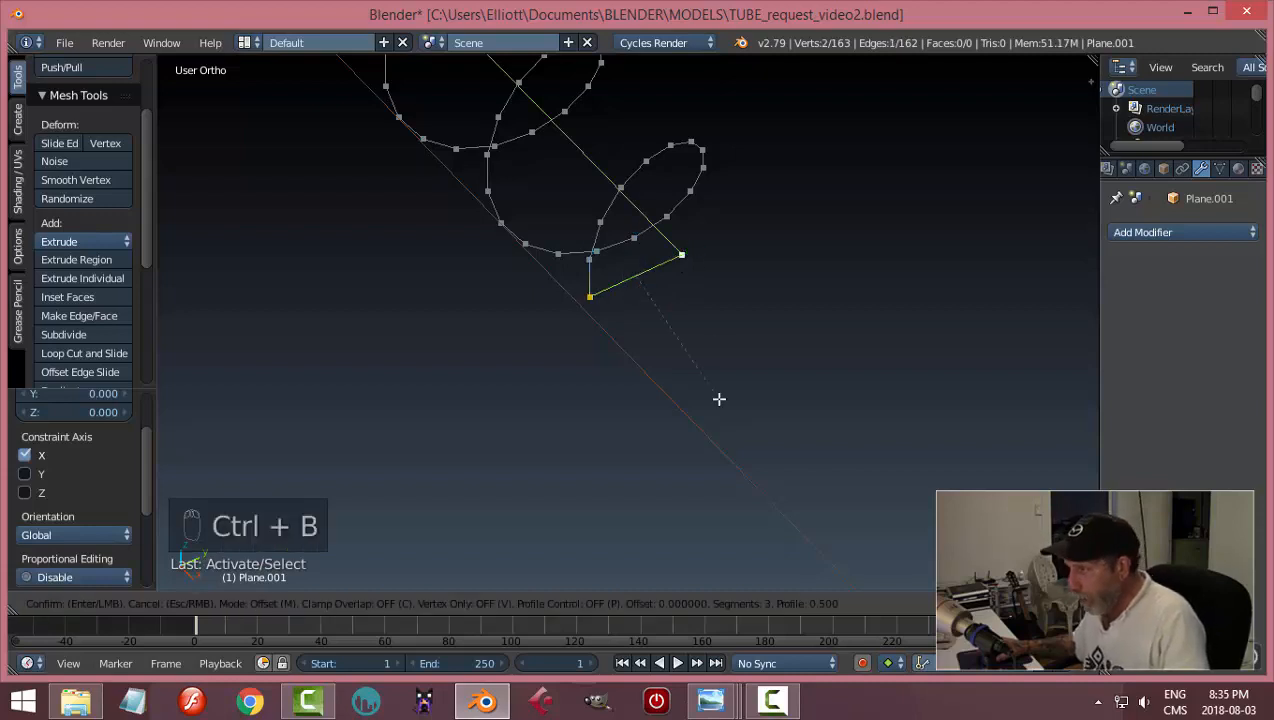
left_click(718, 399)
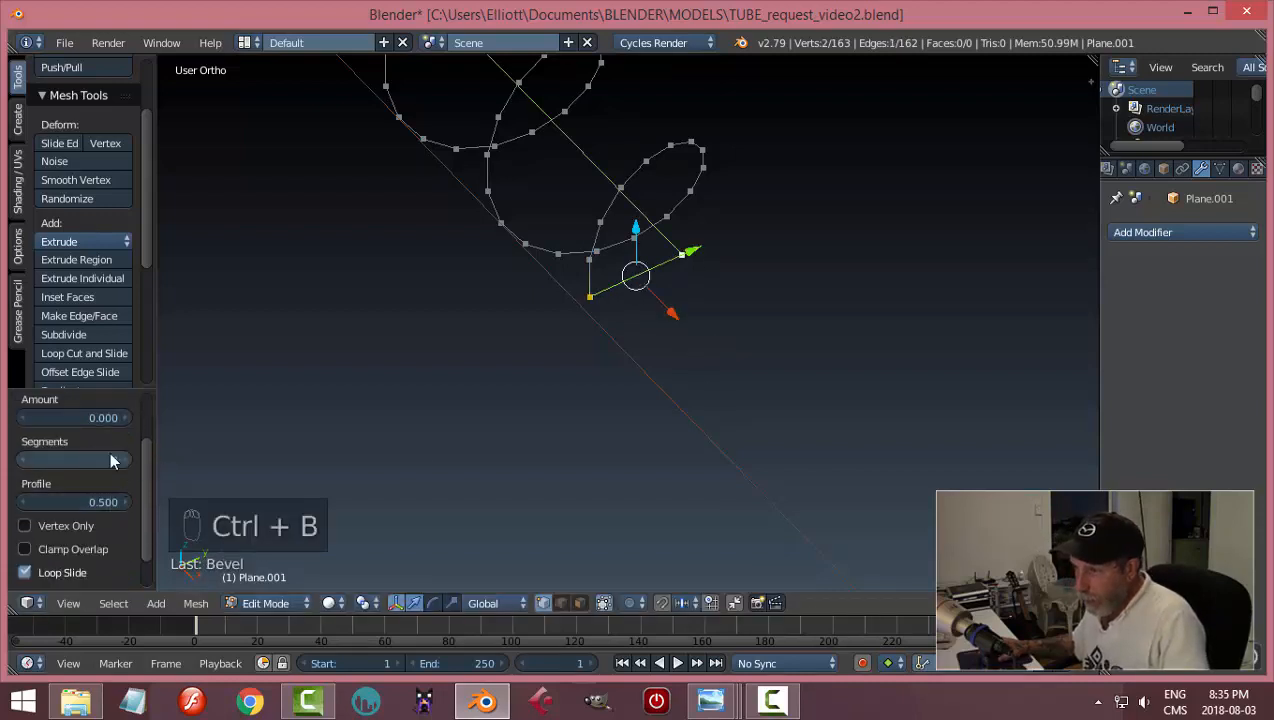
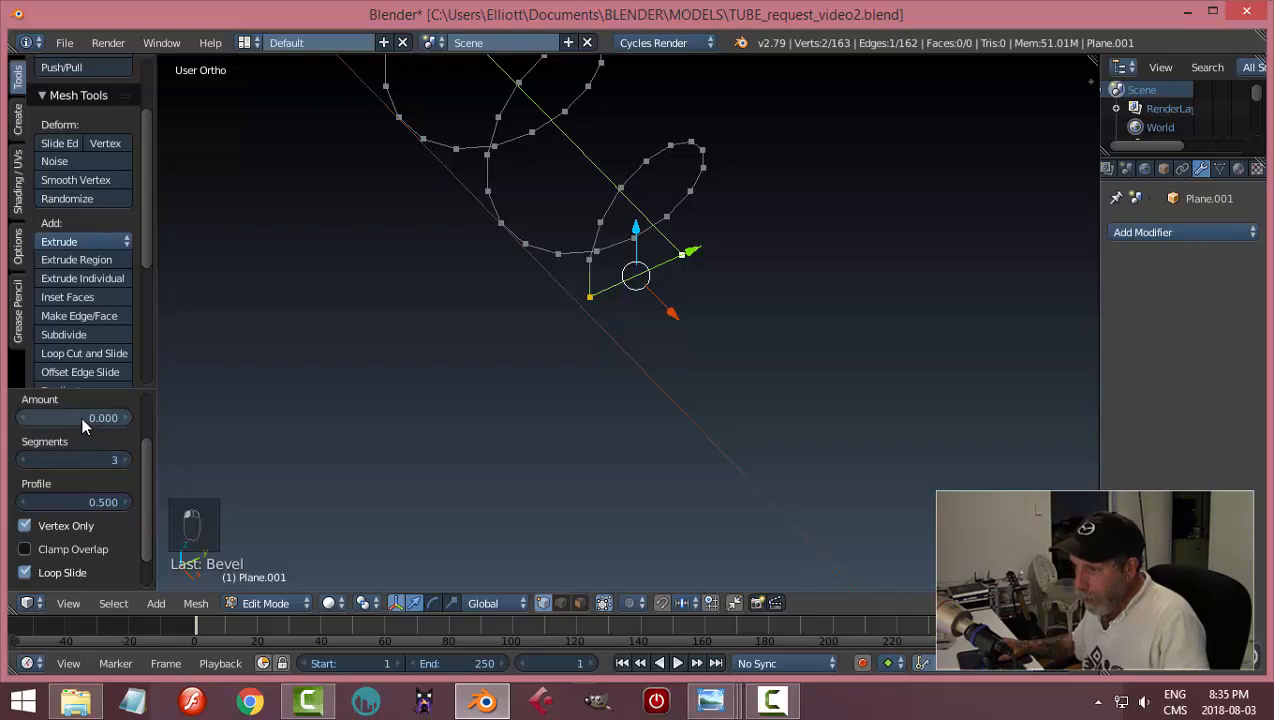
left_click_drag(74, 418, 84, 418)
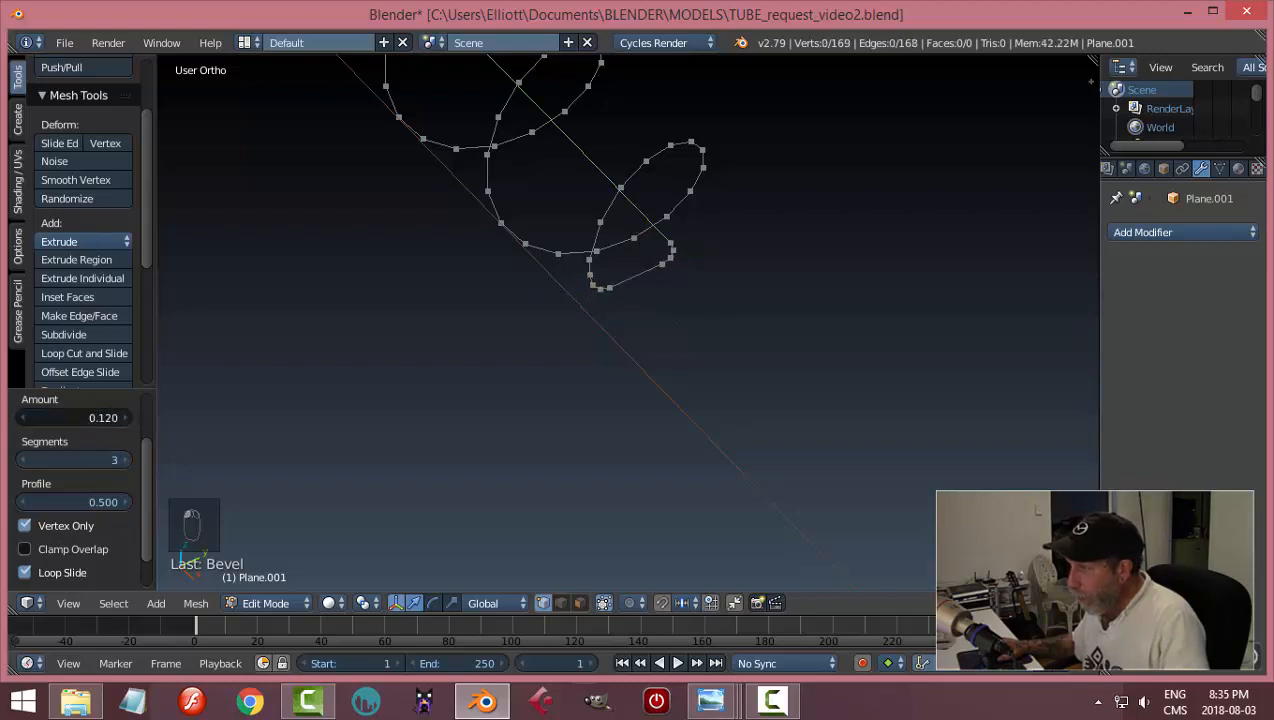
- Leave Edit Mode on the coil and unhide the glass tube to compare their fit, undoing any accidental selection
middle_click_drag(731, 427, 681, 444)
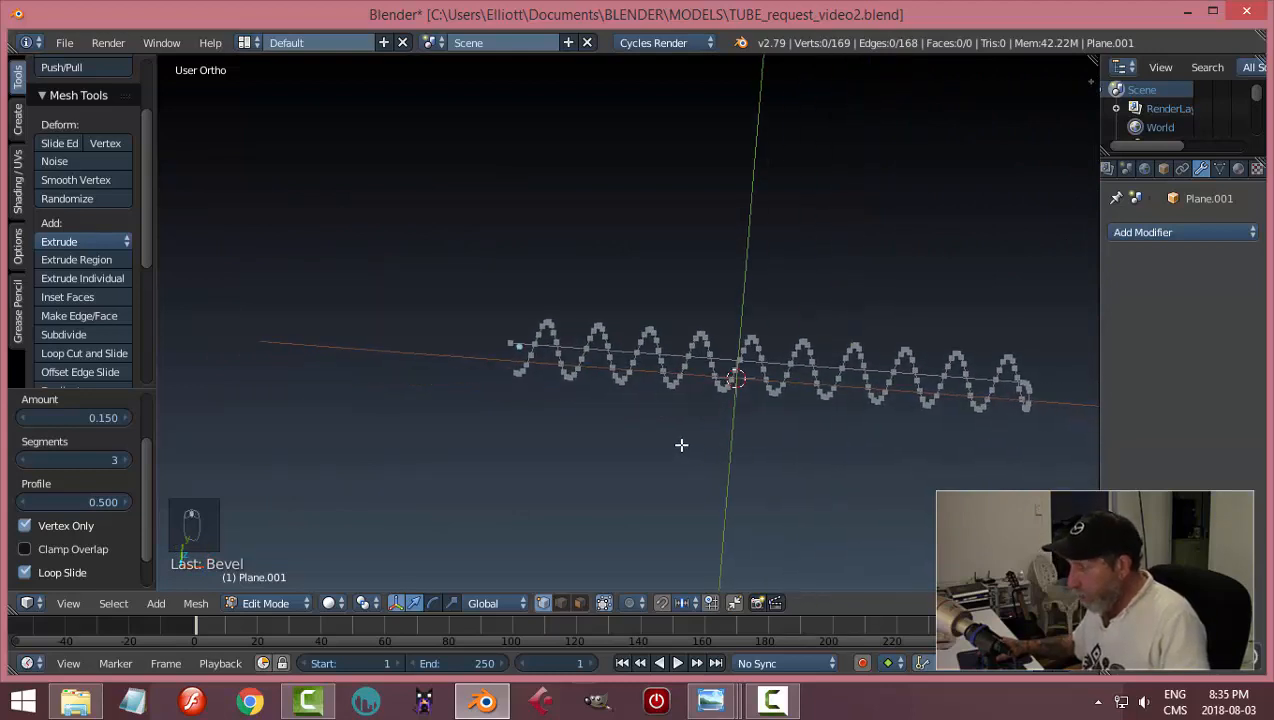
key("Tab")
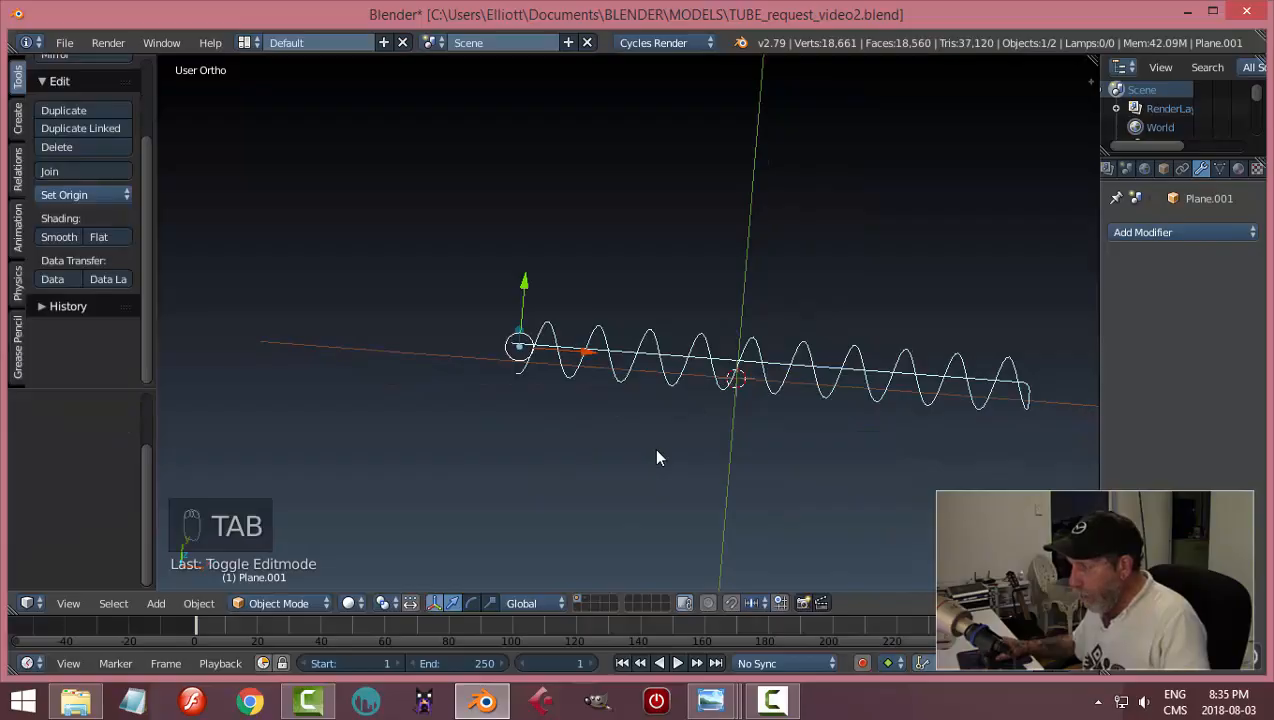
key("alt+h")
scroll(560, 447, "up", 3)
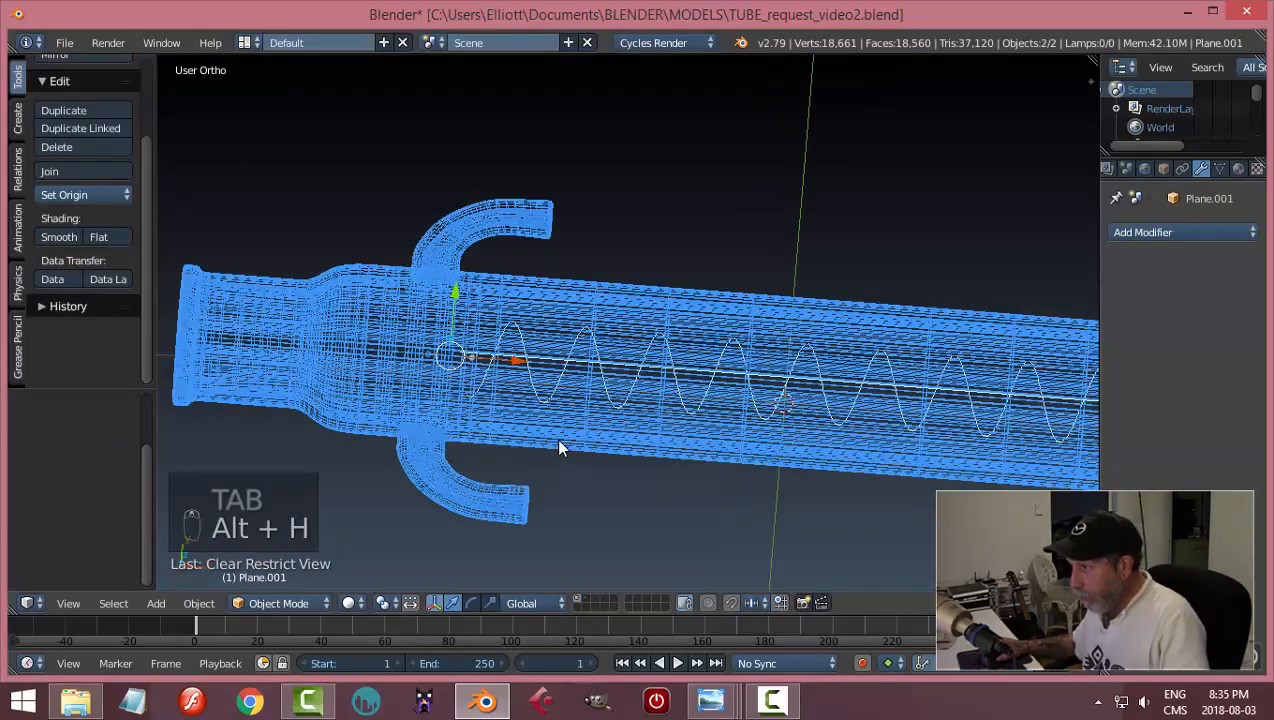
middle_click_drag(479, 421, 578, 405)
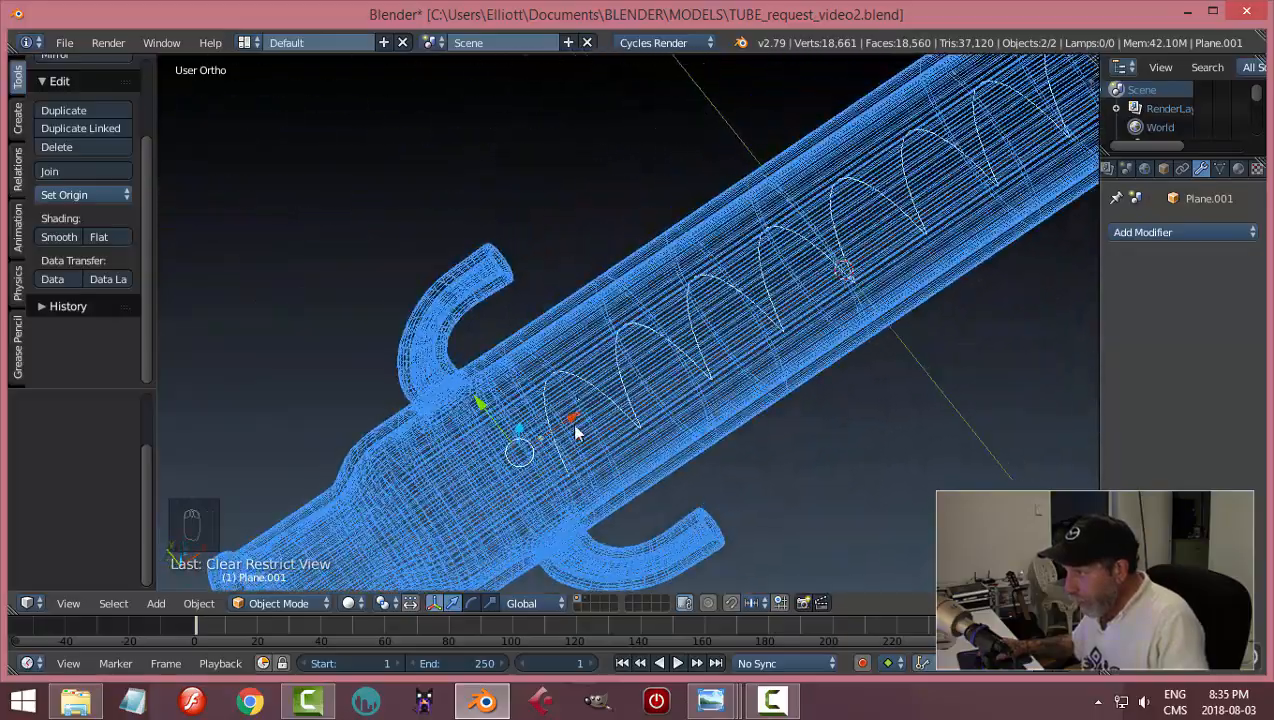
right_click(576, 432)
key("ctrl+z")
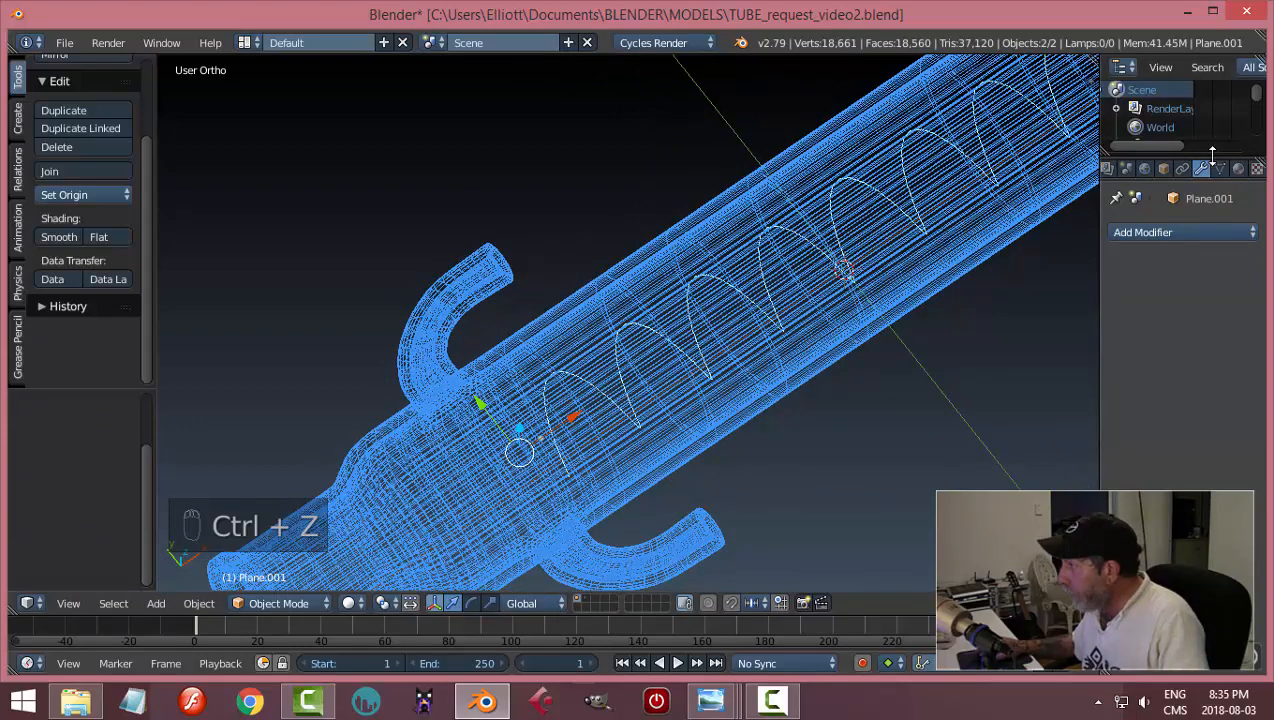
- Enlarge the Outliner and rename the Plane.001 object as cylinder
left_click_drag(1212, 152, 1210, 284)
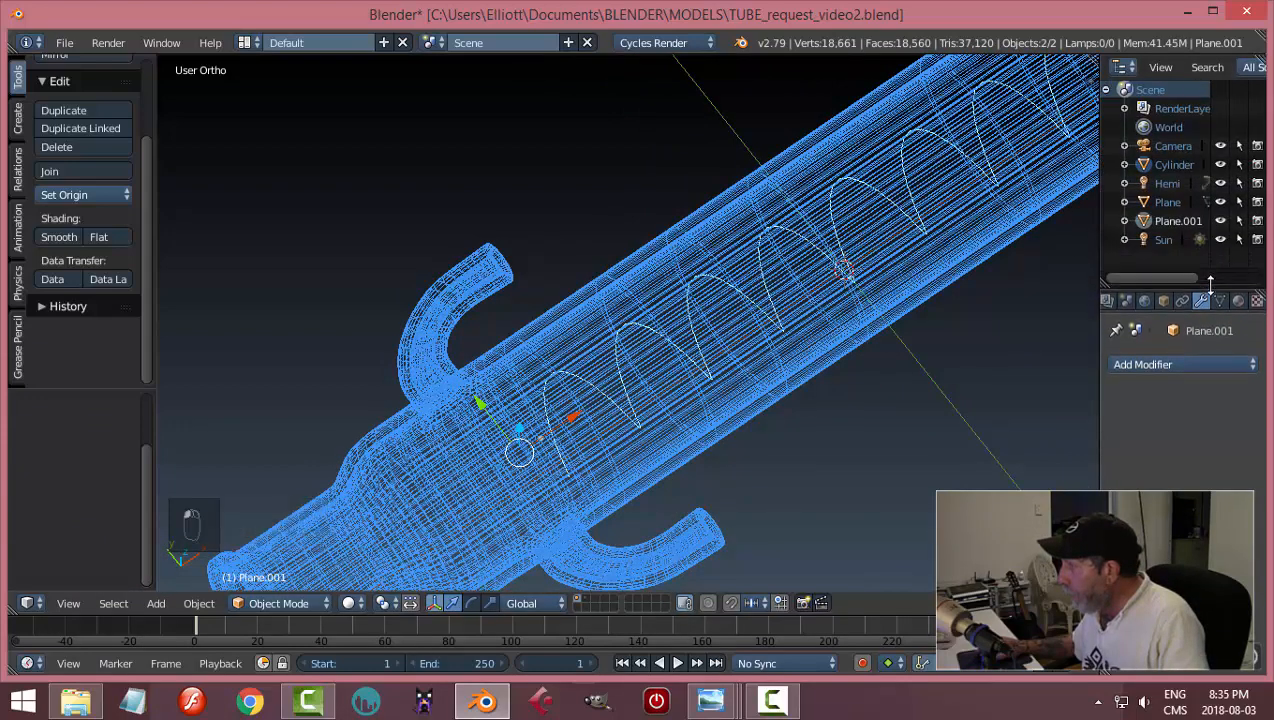
left_click(1175, 222)
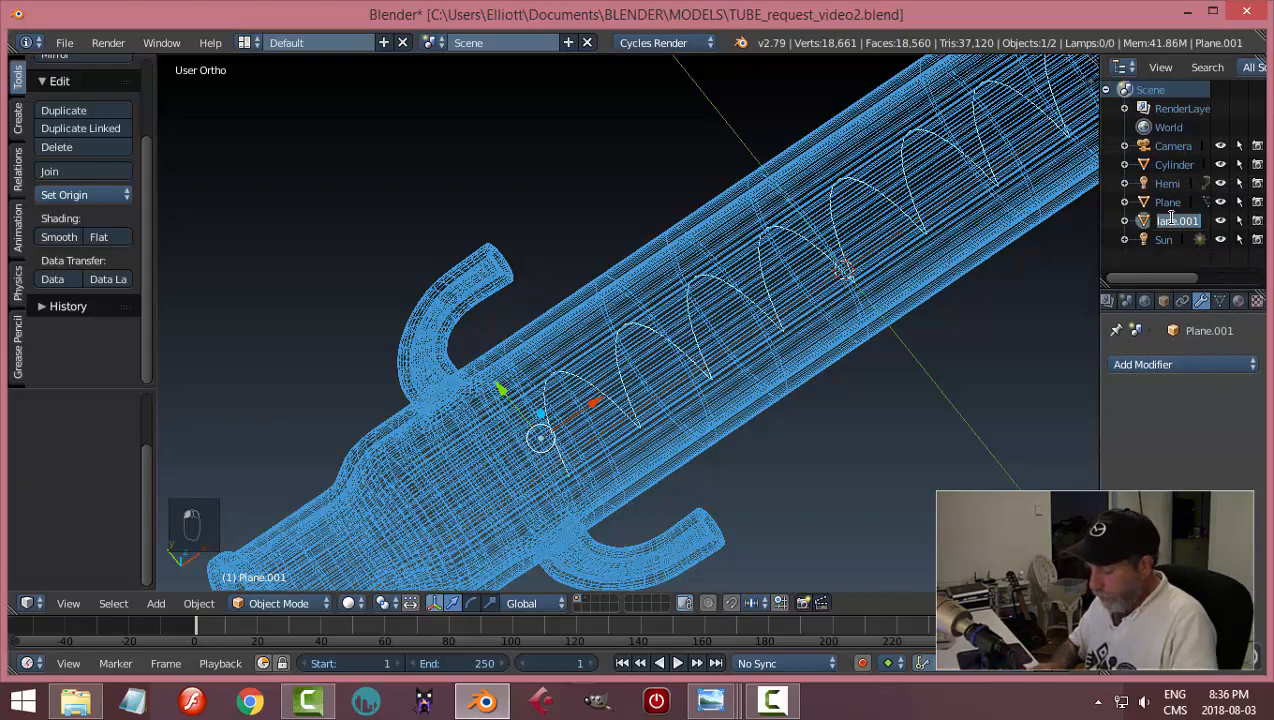
key("BackSpace")
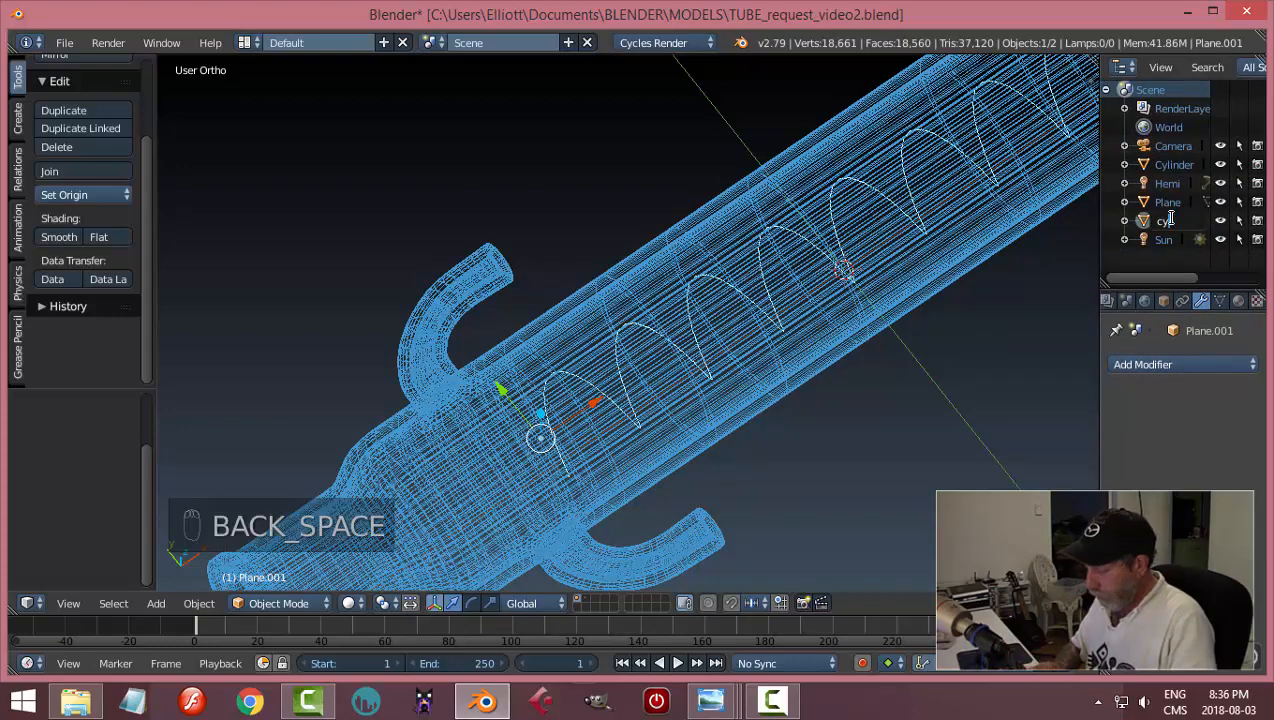
key("Return")
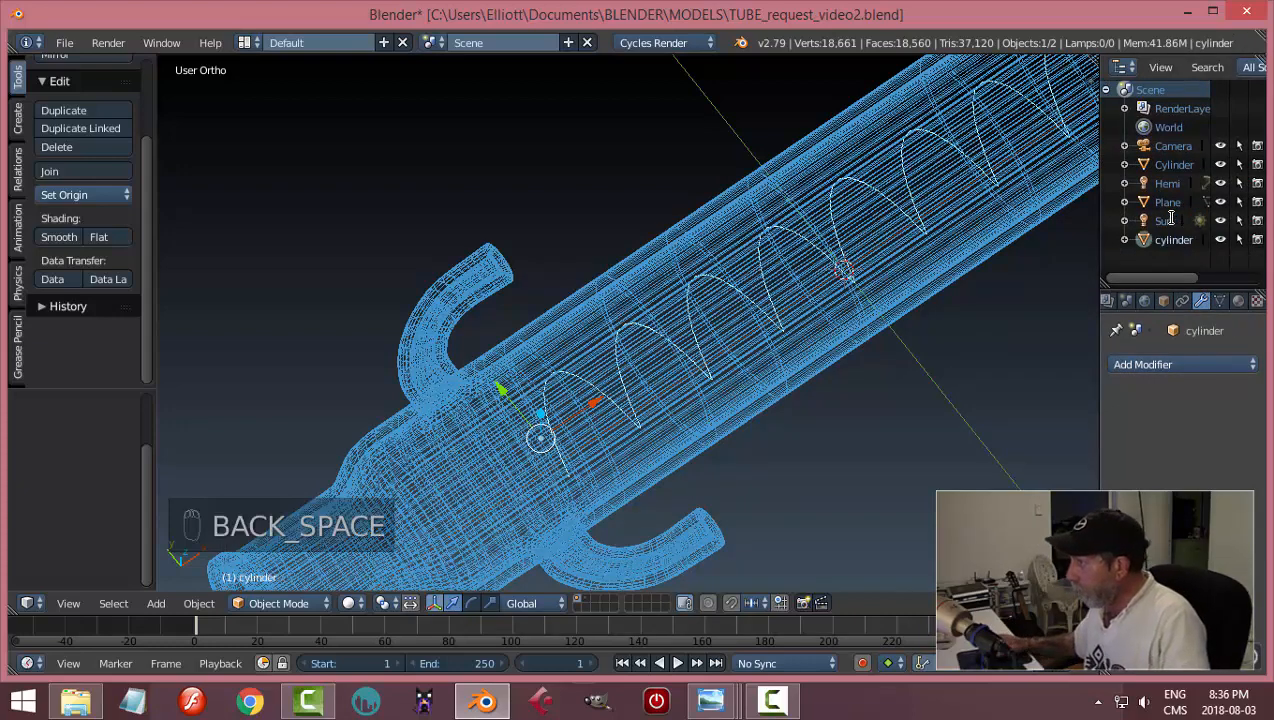
- Hide the Cylinder glass tube and select the coil line
left_click(1176, 166)
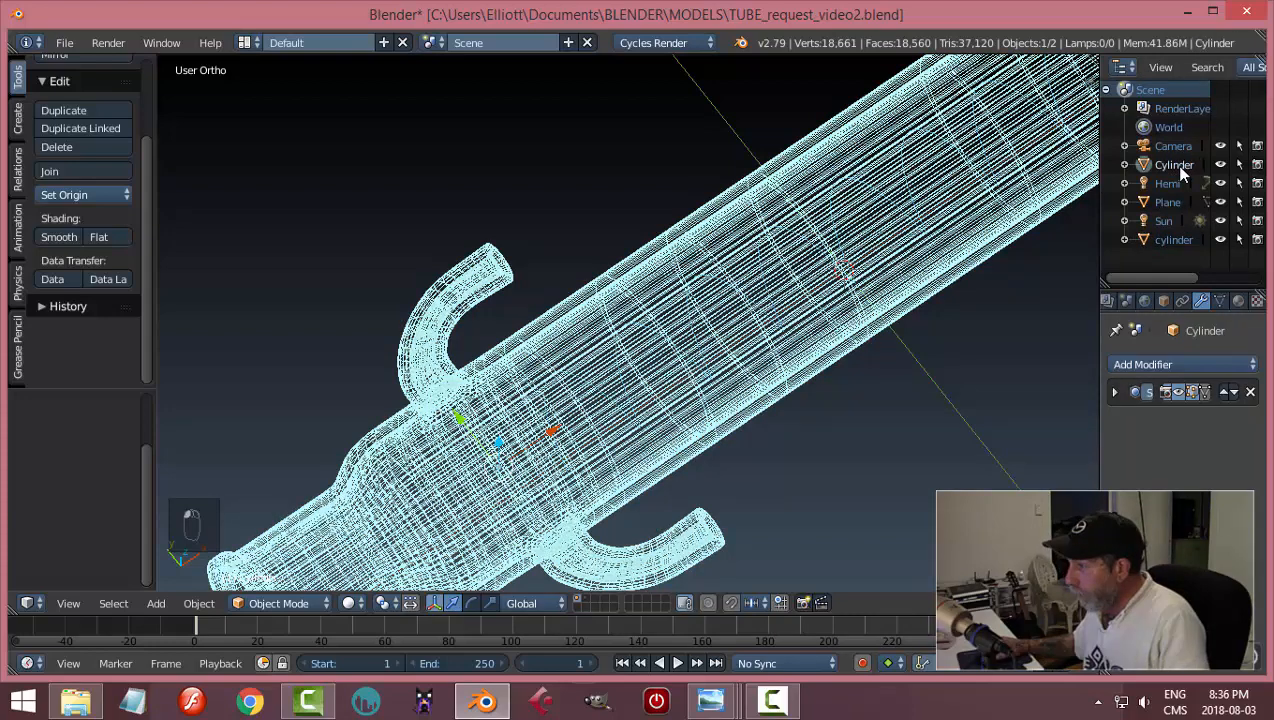
key("h")
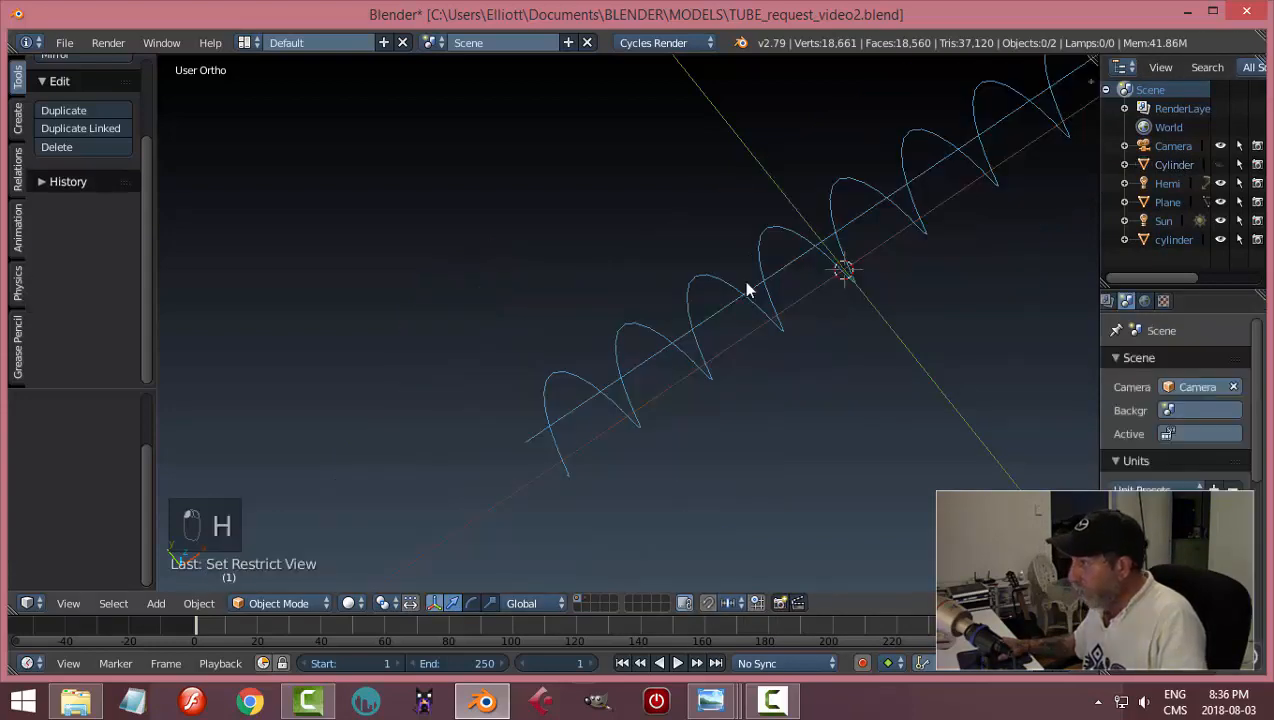
right_click(788, 245)
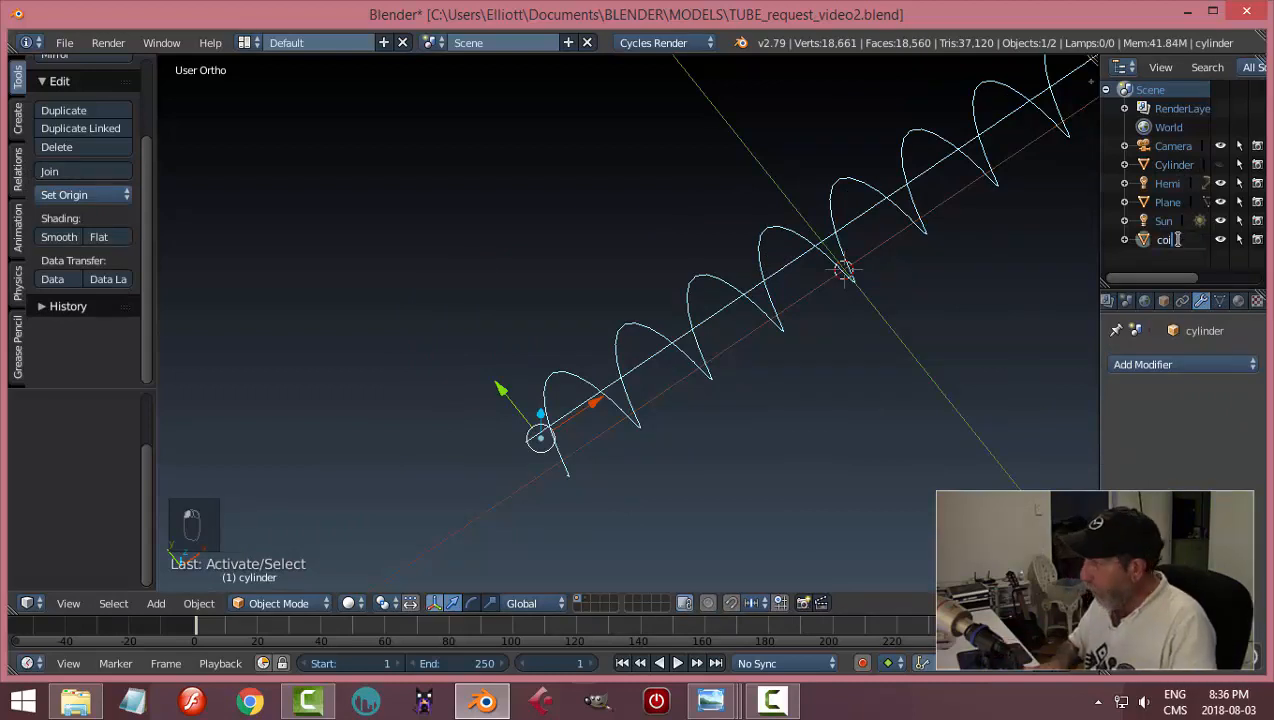
- Finish naming the coil line object "coil" and unhide the Cylinder glass tube
key("Return")
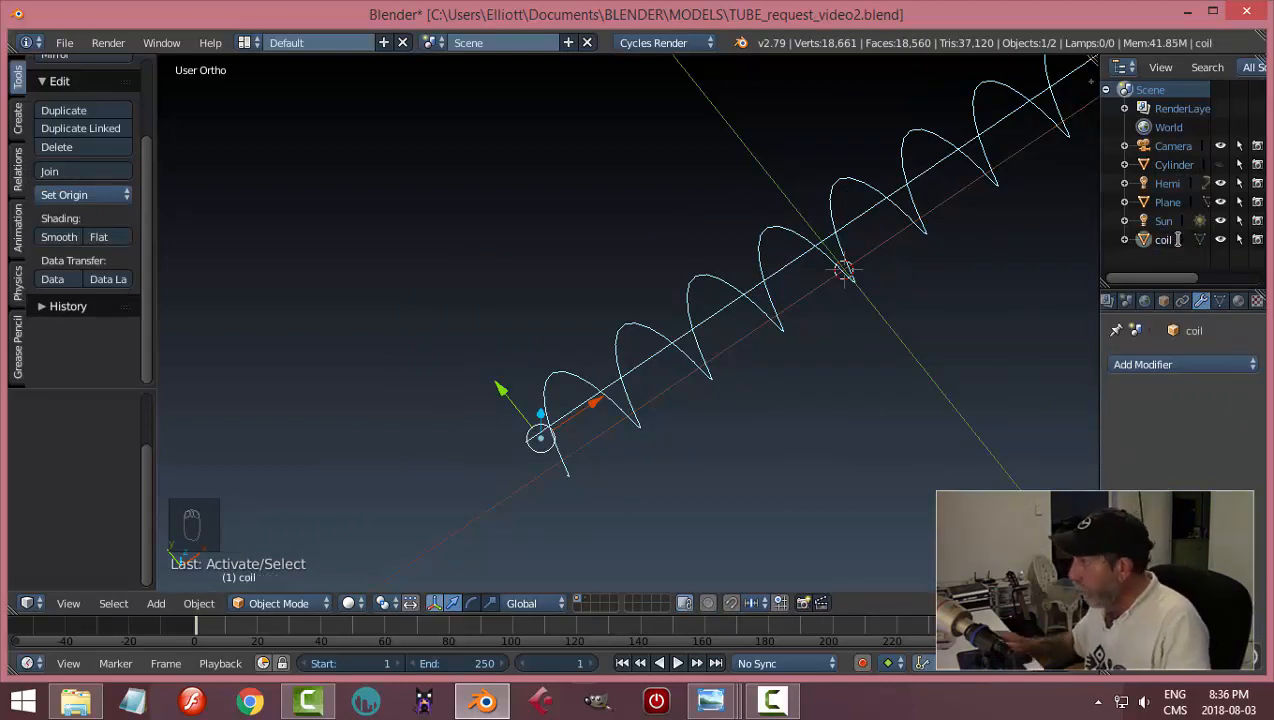
left_click(1175, 165)
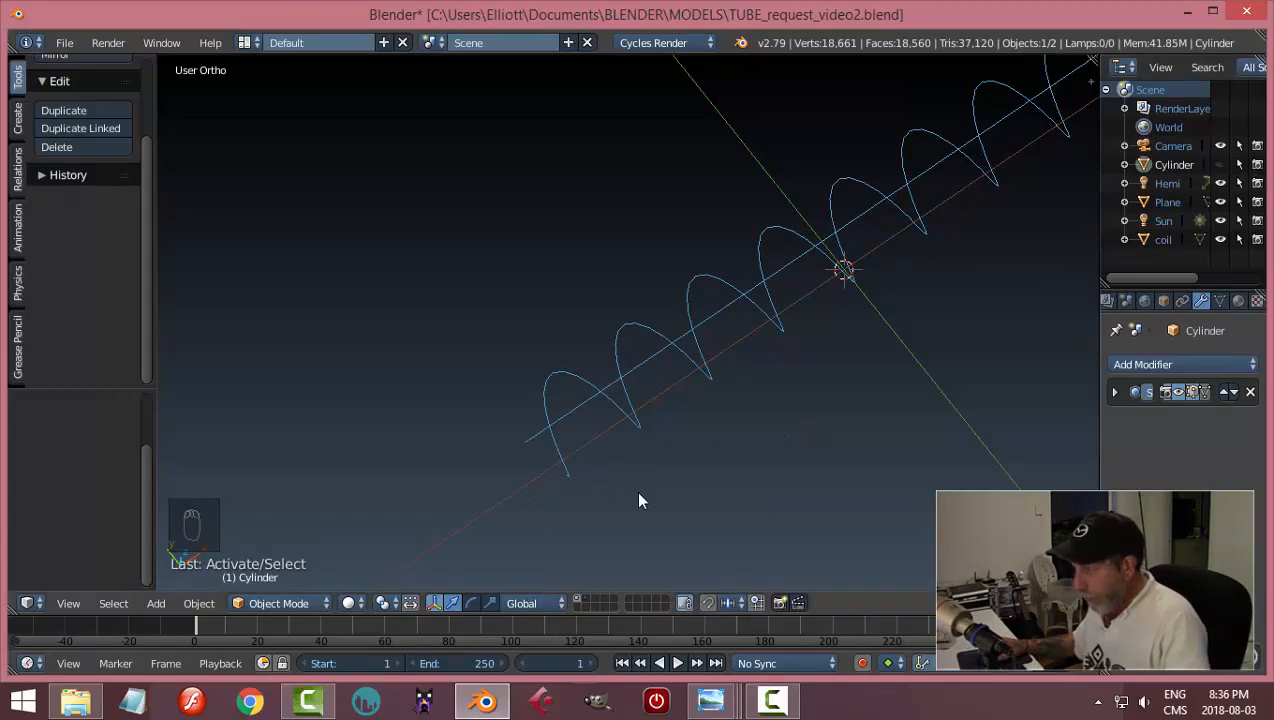
key("Tab")
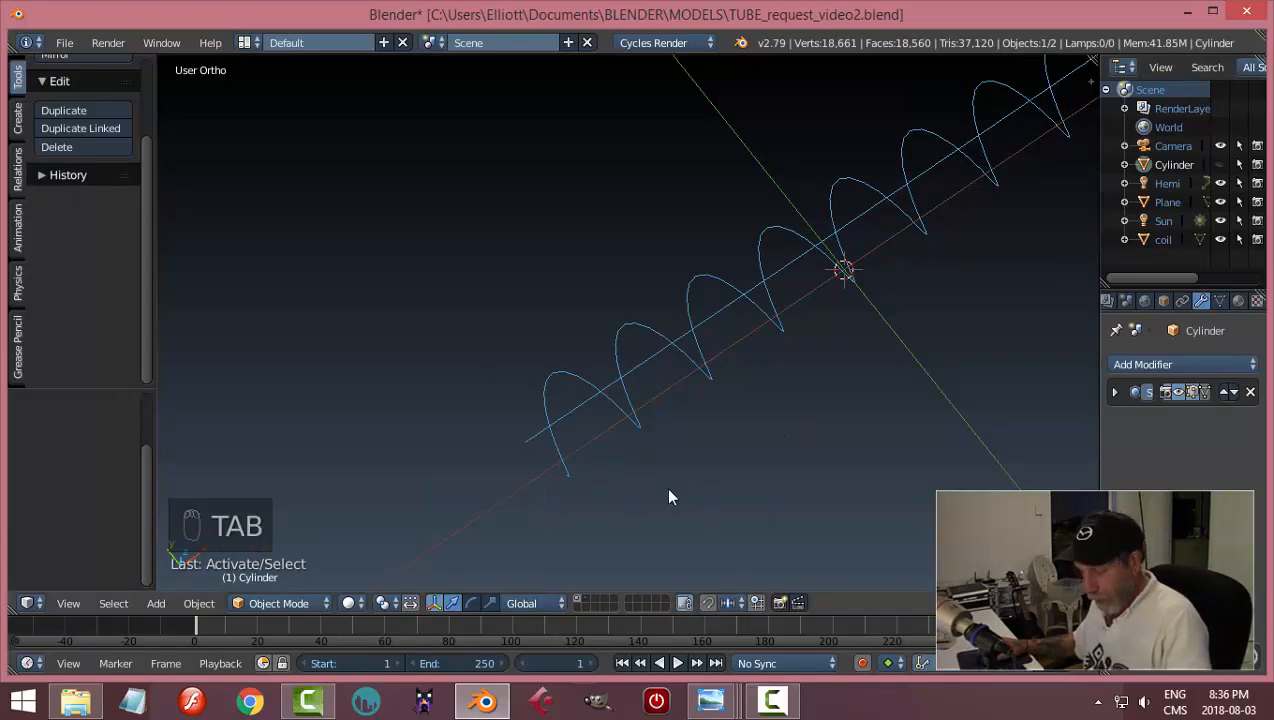
key("alt+h")
middle_click_drag(679, 508, 394, 342)
scroll(531, 500, "up", 4)
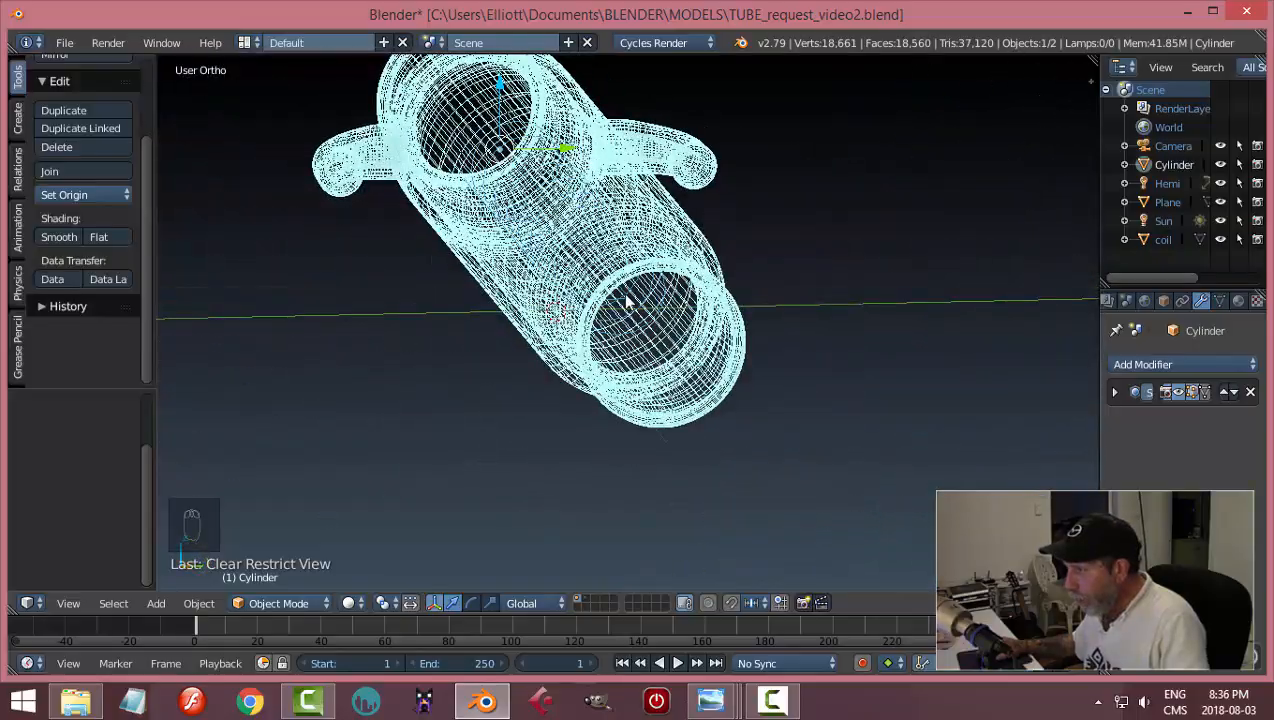
- Hide the Cylinder glass tube again and make the coil the active selection
right_click(647, 266)
right_click(675, 240)
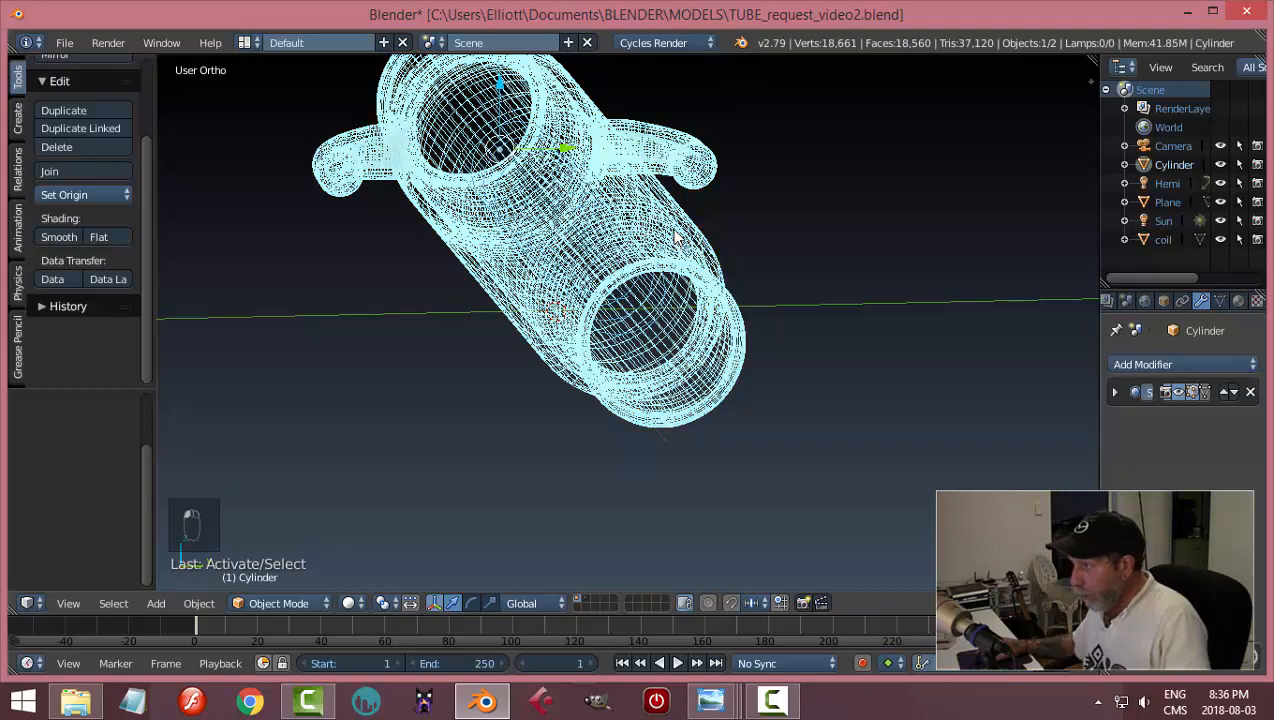
key("h")
right_click(626, 264)
- Convert the coil mesh into a curve with Curve from Mesh/Text
scroll(711, 370, "up", 5)
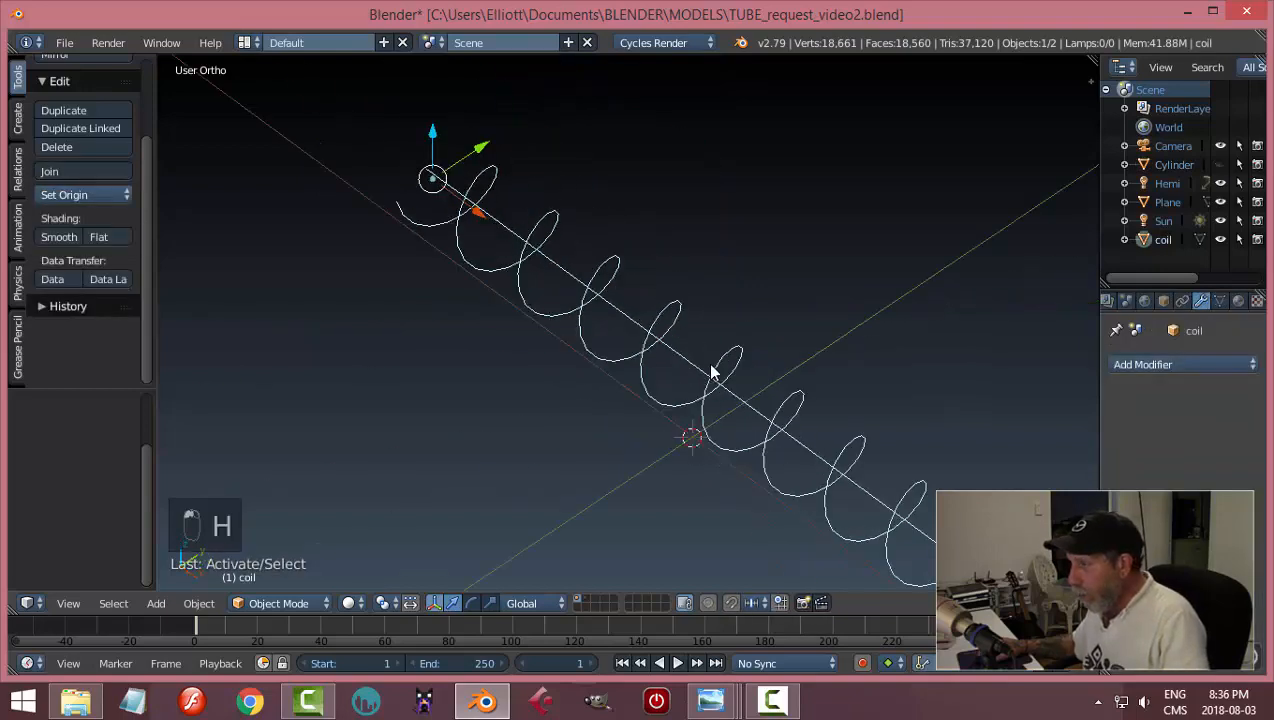
middle_click_drag(711, 370, 670, 369)
middle_click_drag(808, 384, 855, 370)
key("alt+c")
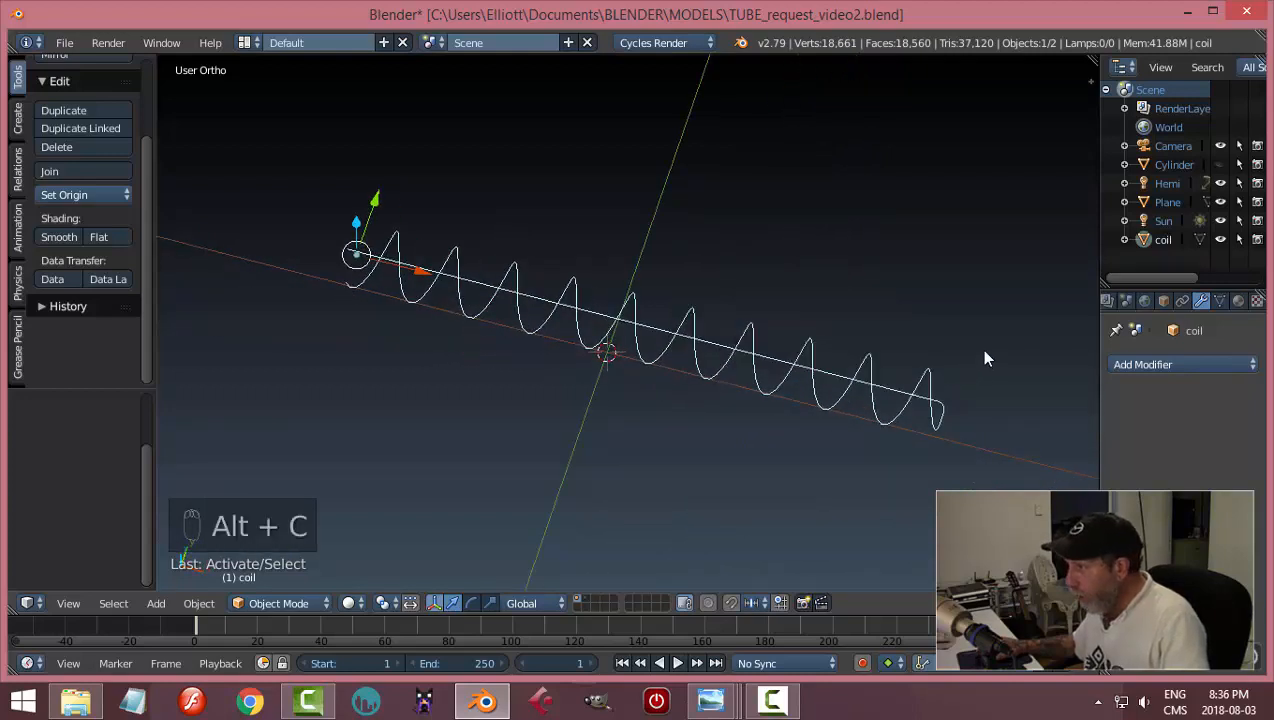
key("alt+c")
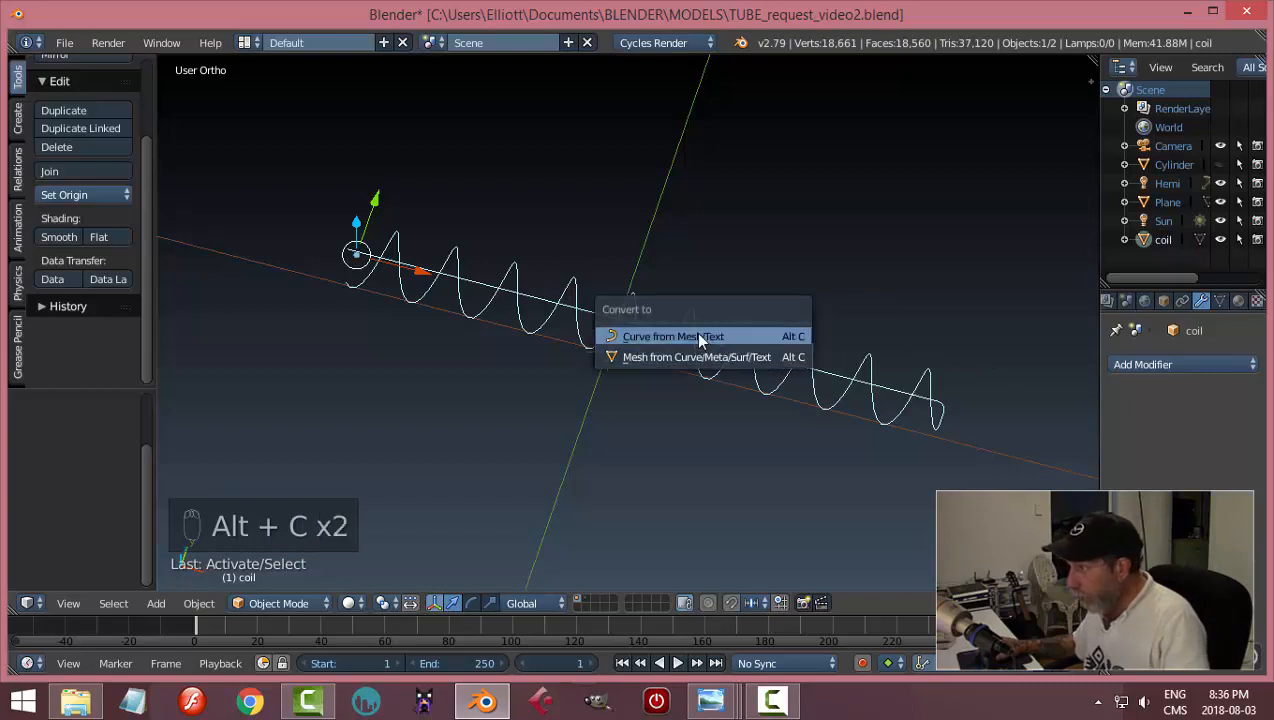
left_click(760, 358)
- Give the coil curve a Full fill, a bevel depth of 0.133 and a bevel resolution of 3
left_click(1220, 301)
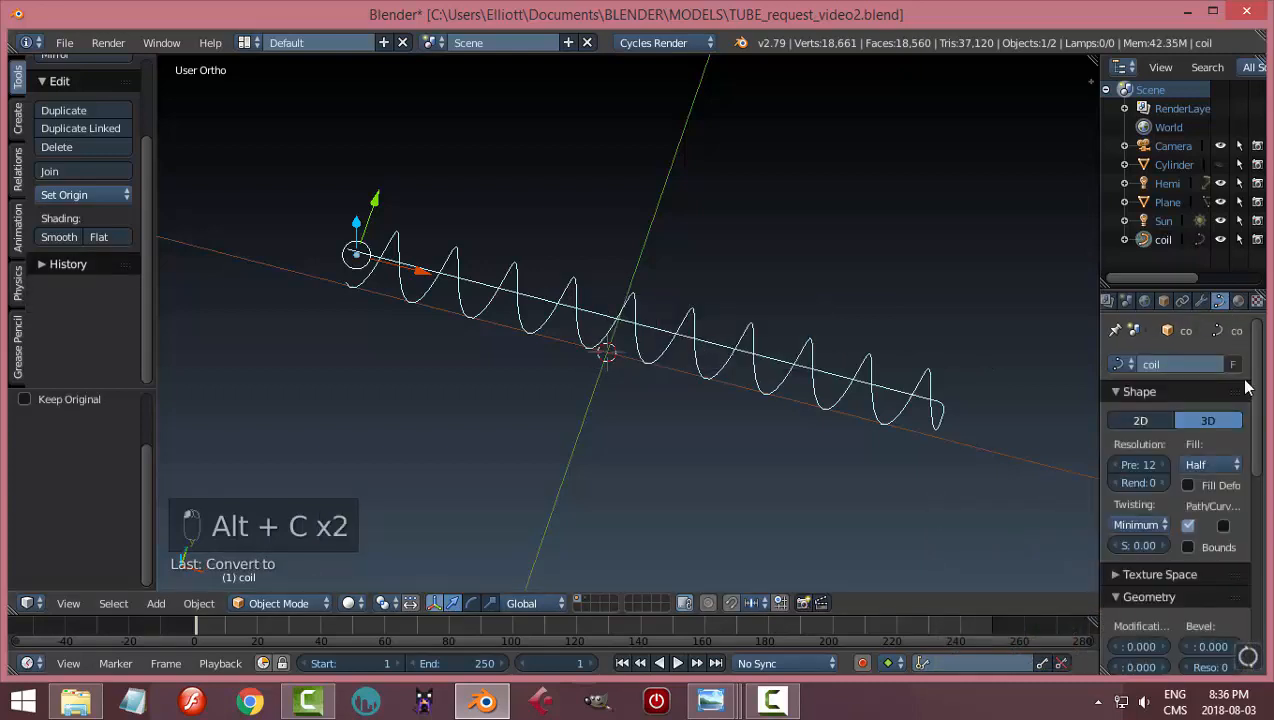
left_click(1200, 464)
left_click(1193, 448)
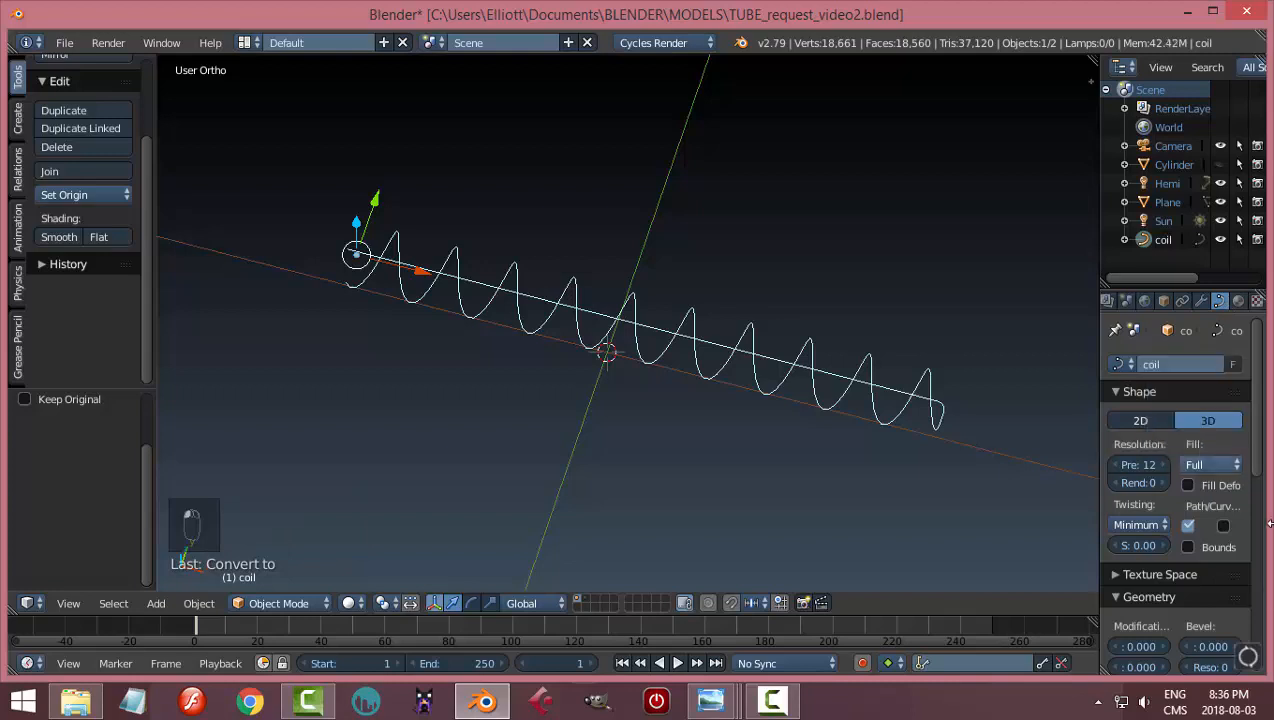
scroll(1255, 447, "down", 5)
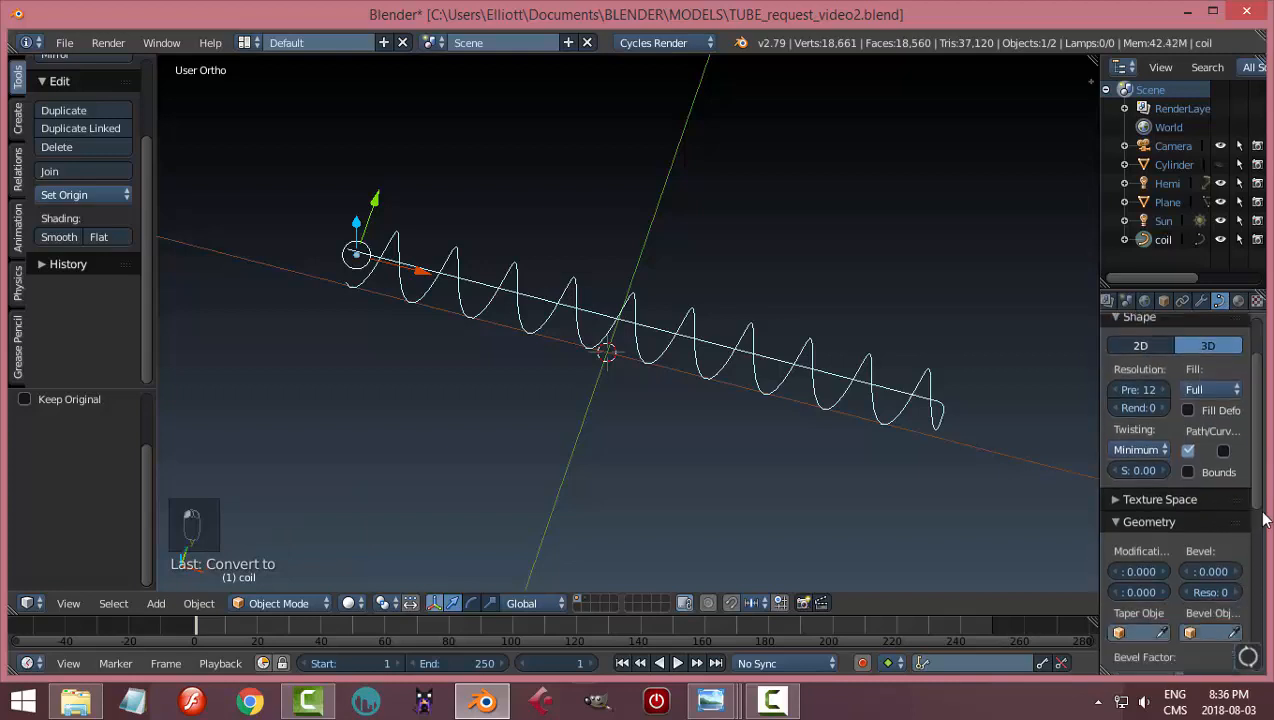
left_click_drag(1205, 420, 1258, 430)
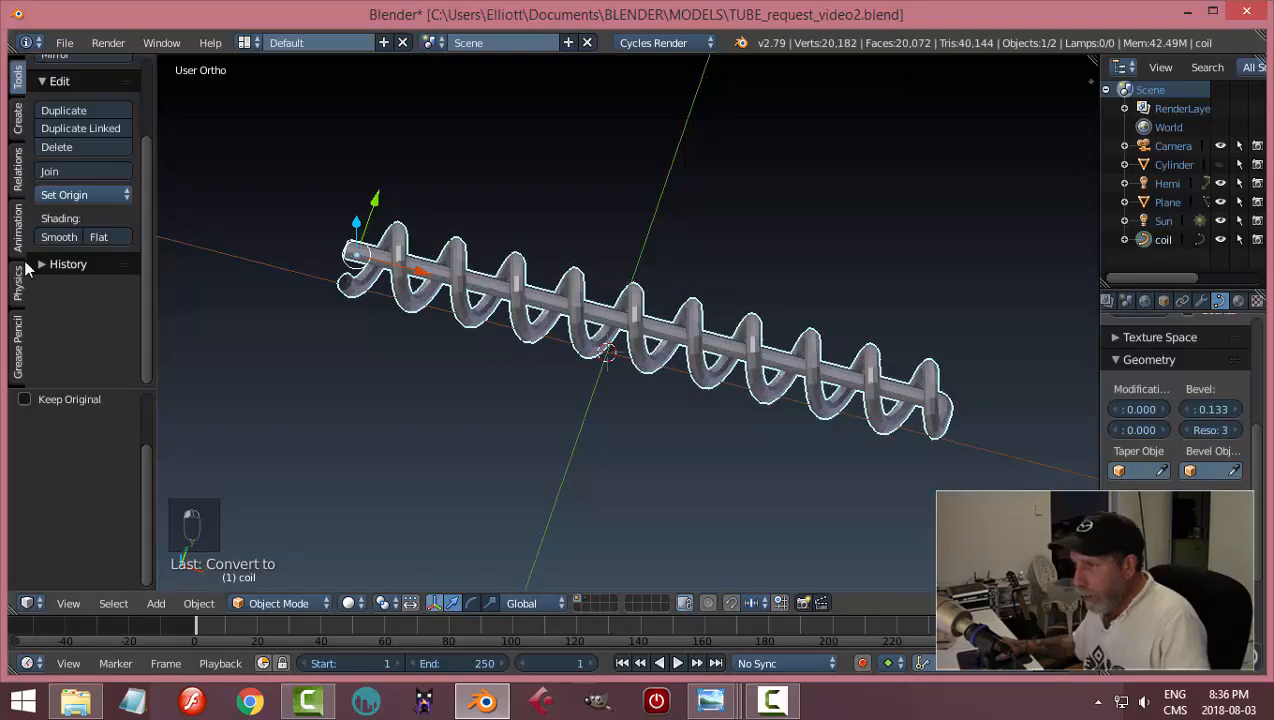
- Apply smooth shading to the coil and unhide the glass tube to check how the coil fits inside
left_click(44, 237)
middle_click_drag(479, 333, 598, 360)
key("alt+h")
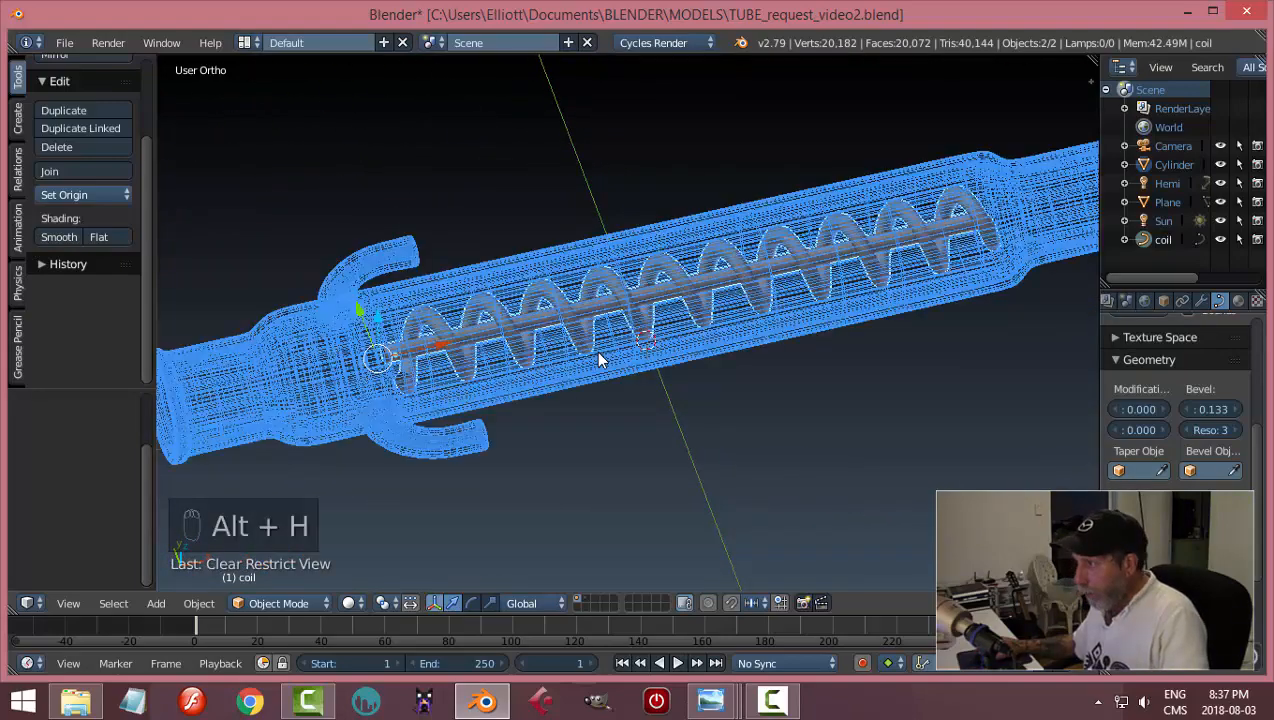
scroll(429, 409, "up", 3)
middle_click_drag(478, 410, 752, 461)
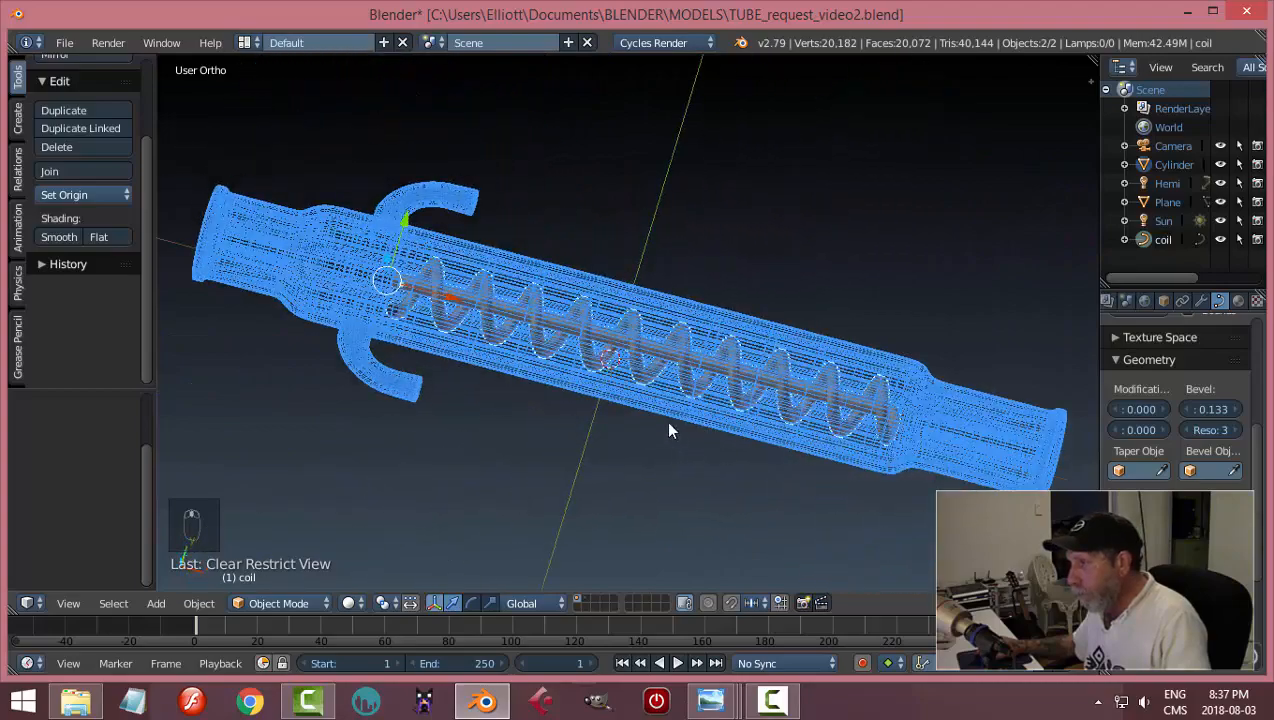
middle_click_drag(670, 430, 543, 377)
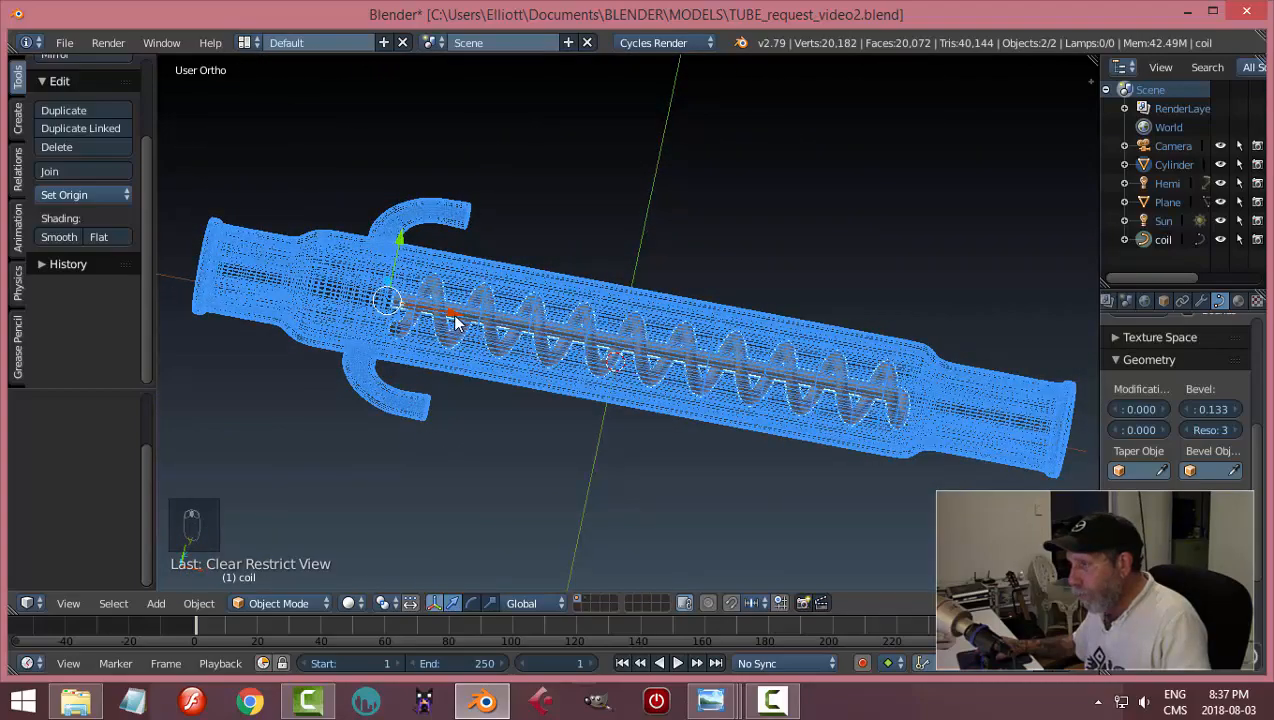
- Undo the accidental move of both objects, then select only the coil and shift it slightly along X
left_click_drag(455, 320, 459, 319)
key("ctrl+z")
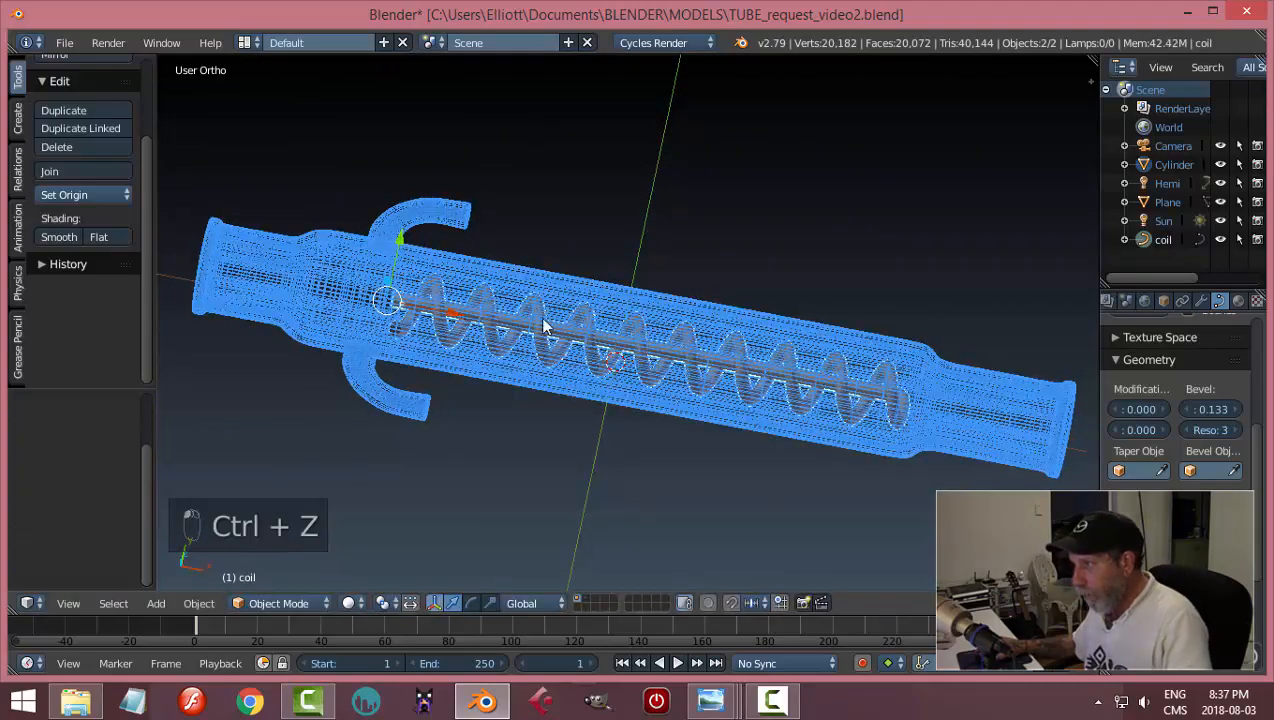
right_click(586, 323)
right_click(588, 324)
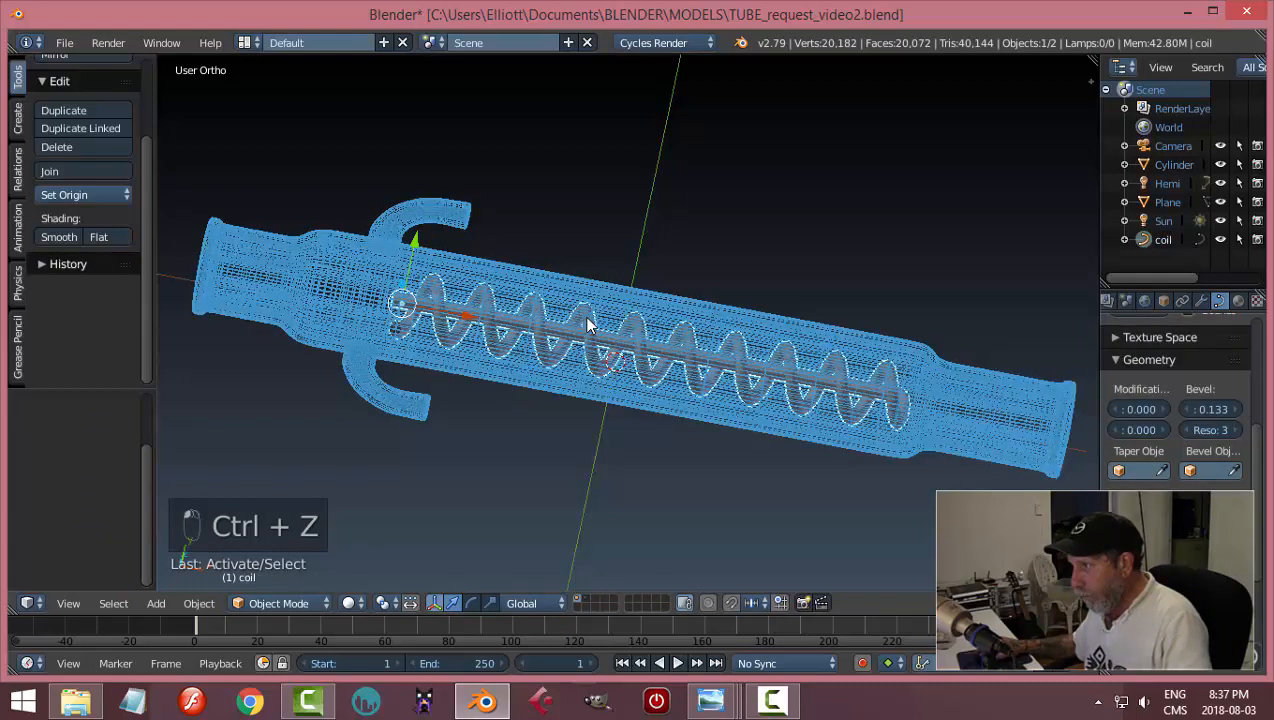
left_click_drag(462, 318, 472, 320)
middle_click_drag(450, 340, 601, 319)
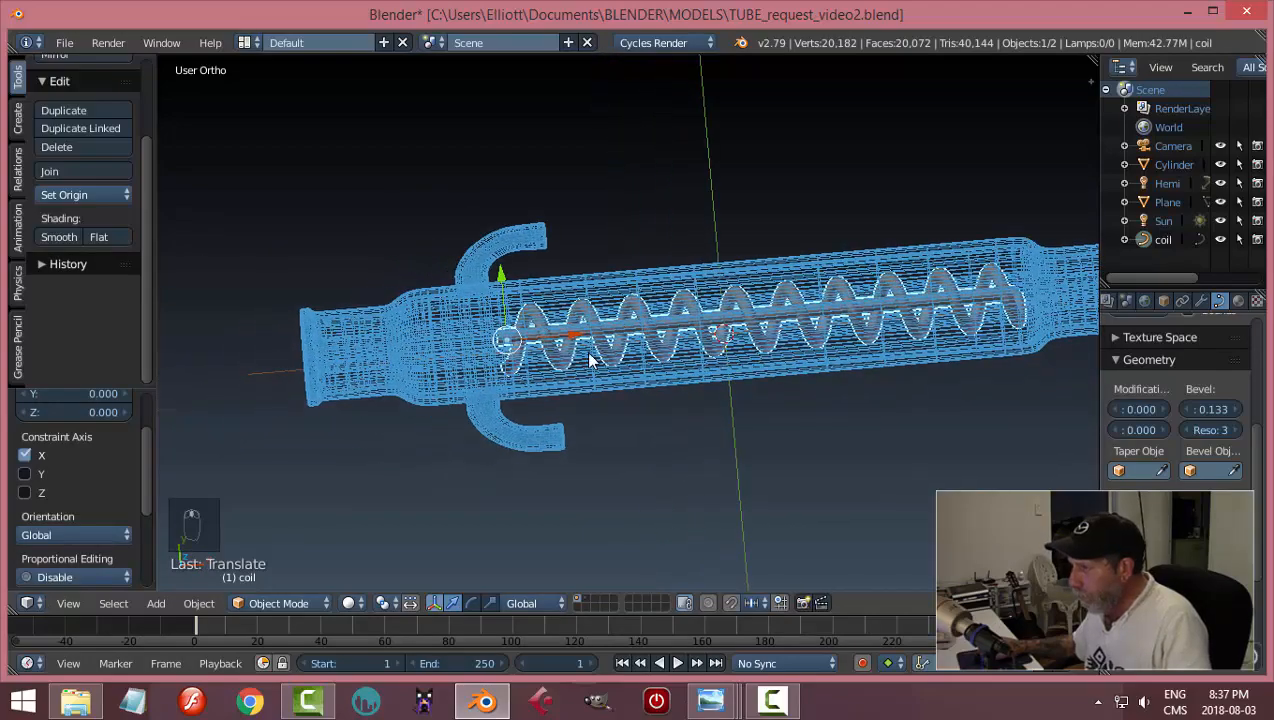
- In Edit Mode, extrude the end point of the coil's straight return line about 0.23 along negative X
scroll(582, 353, "up", 5)
middle_click_drag(472, 370, 558, 374, "shift")
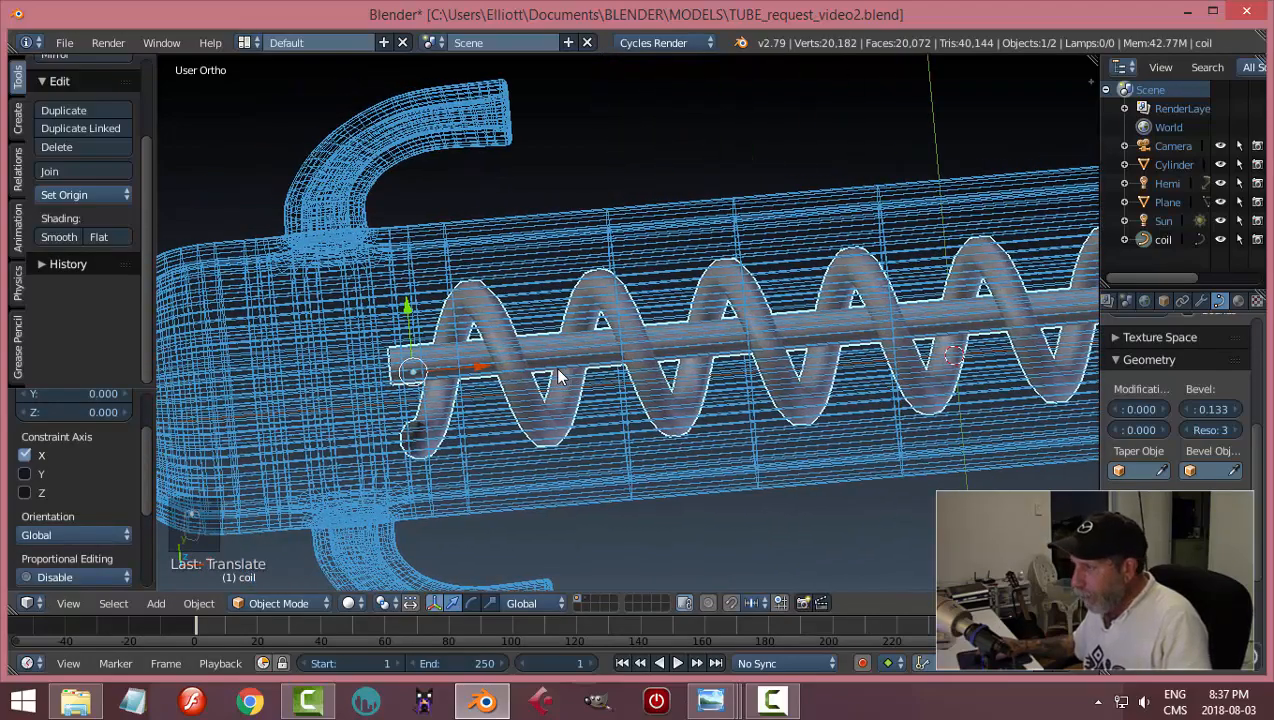
key("Tab")
left_click(640, 370)
right_click(396, 367)
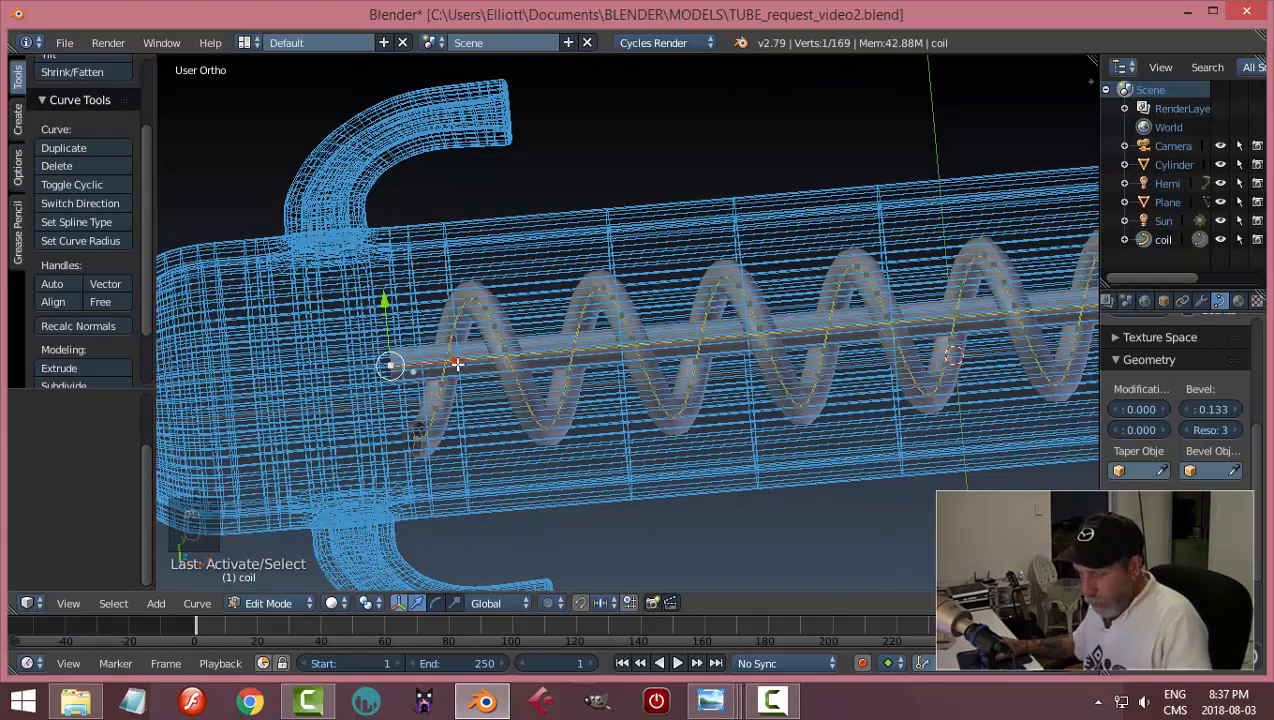
key("e")
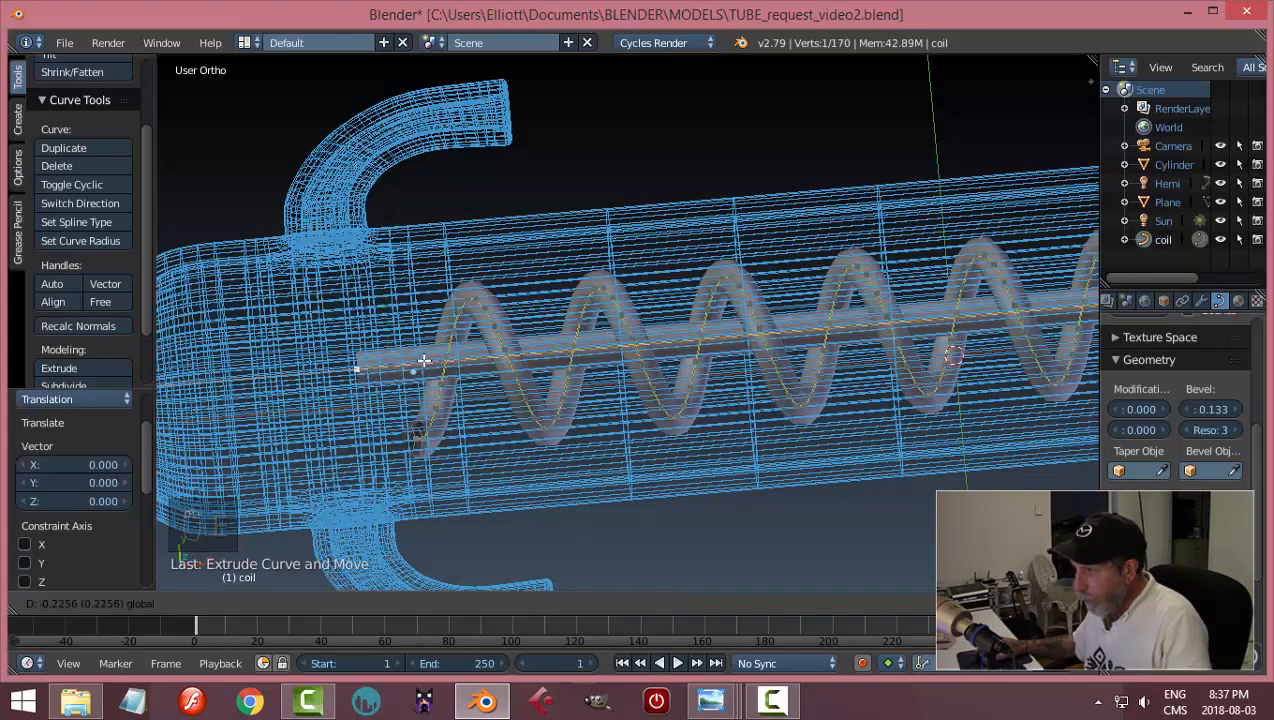
left_click(424, 360)
- In top view, extend the return line with a slightly Y-offset point and extrude 0.554 along Y toward the upper side arm
key("KP_7")
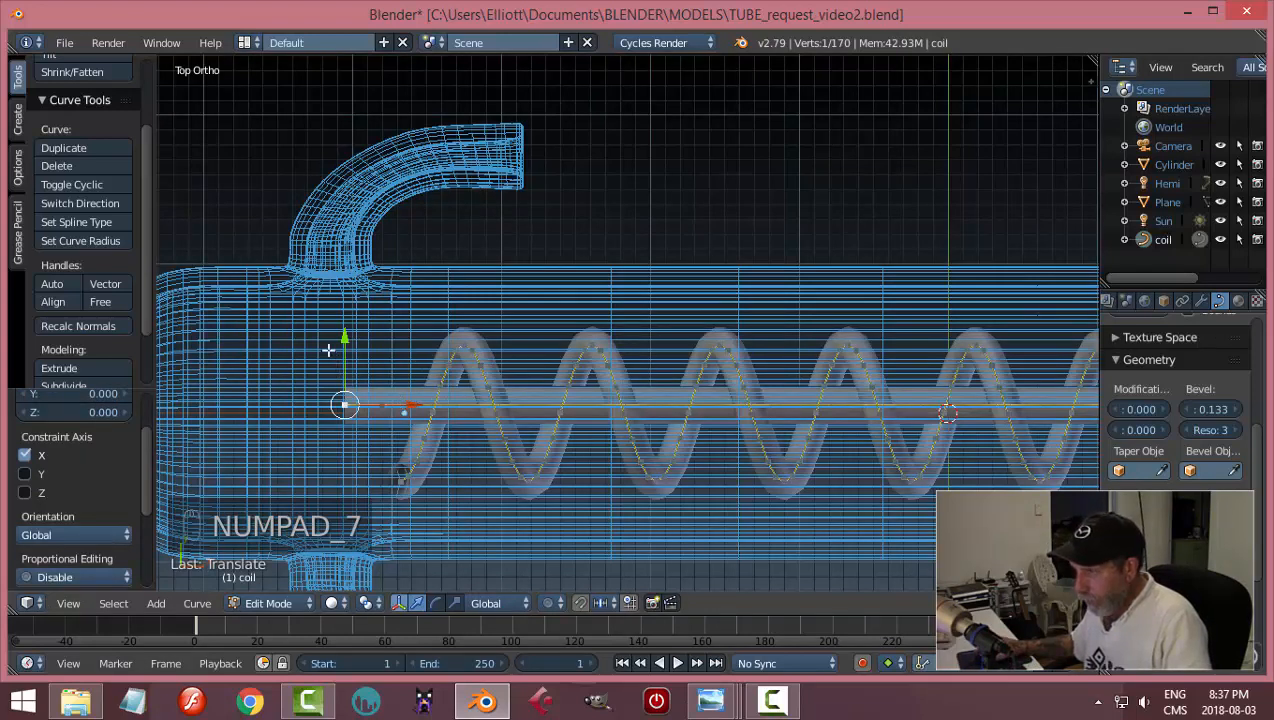
left_click_drag(339, 341, 341, 319)
key("e")
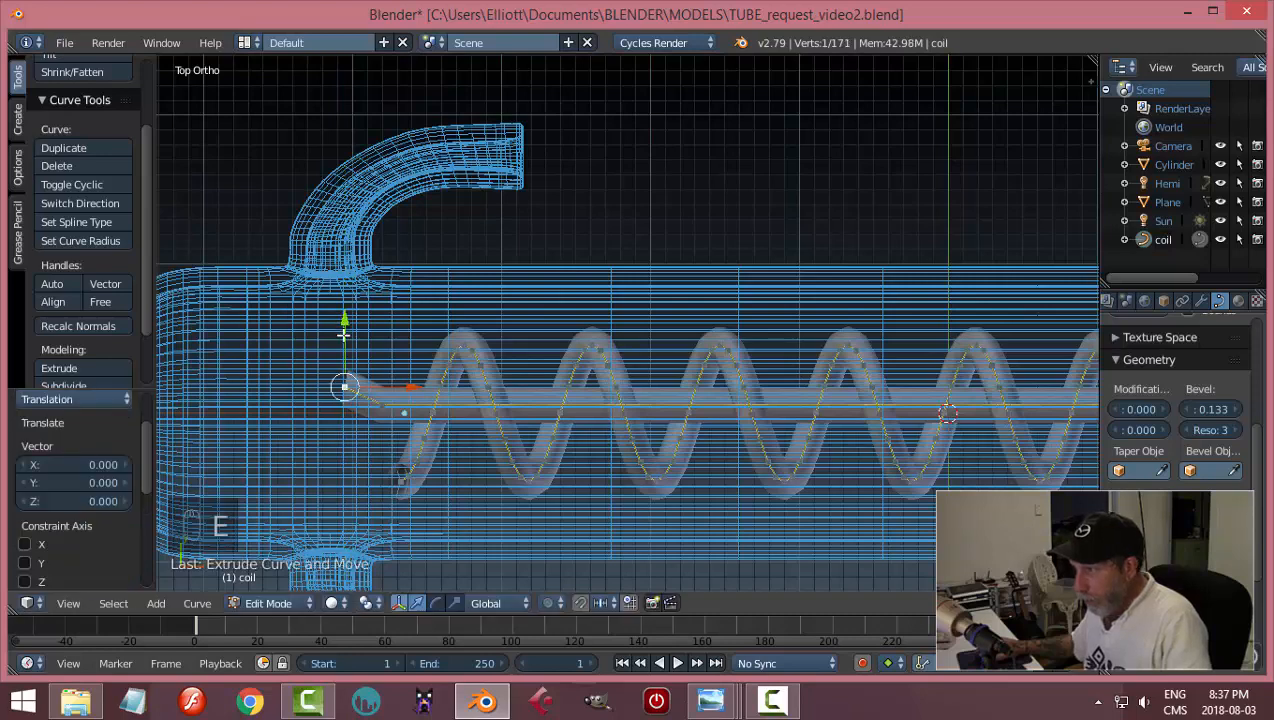
left_click(347, 236)
- Shift the riser's two points about 0.08 along negative X to line up with the upper side arm
left_click(344, 386, "shift")
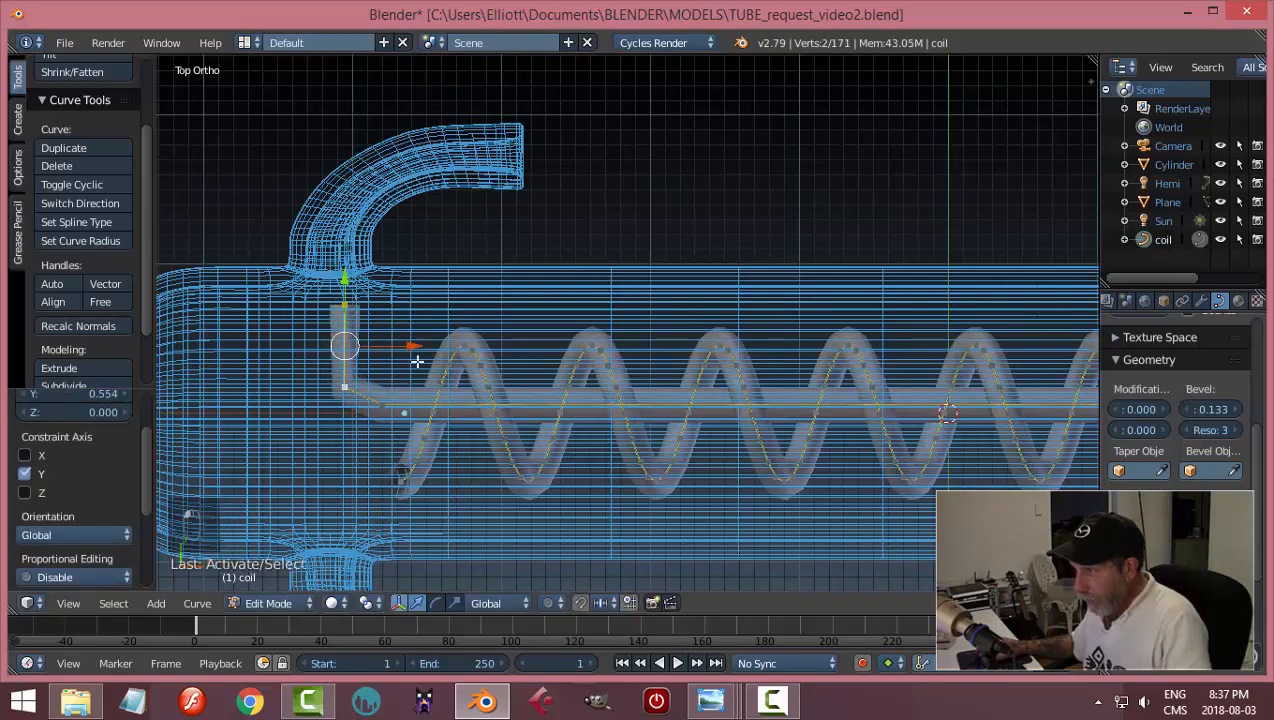
key("g")
key("x")
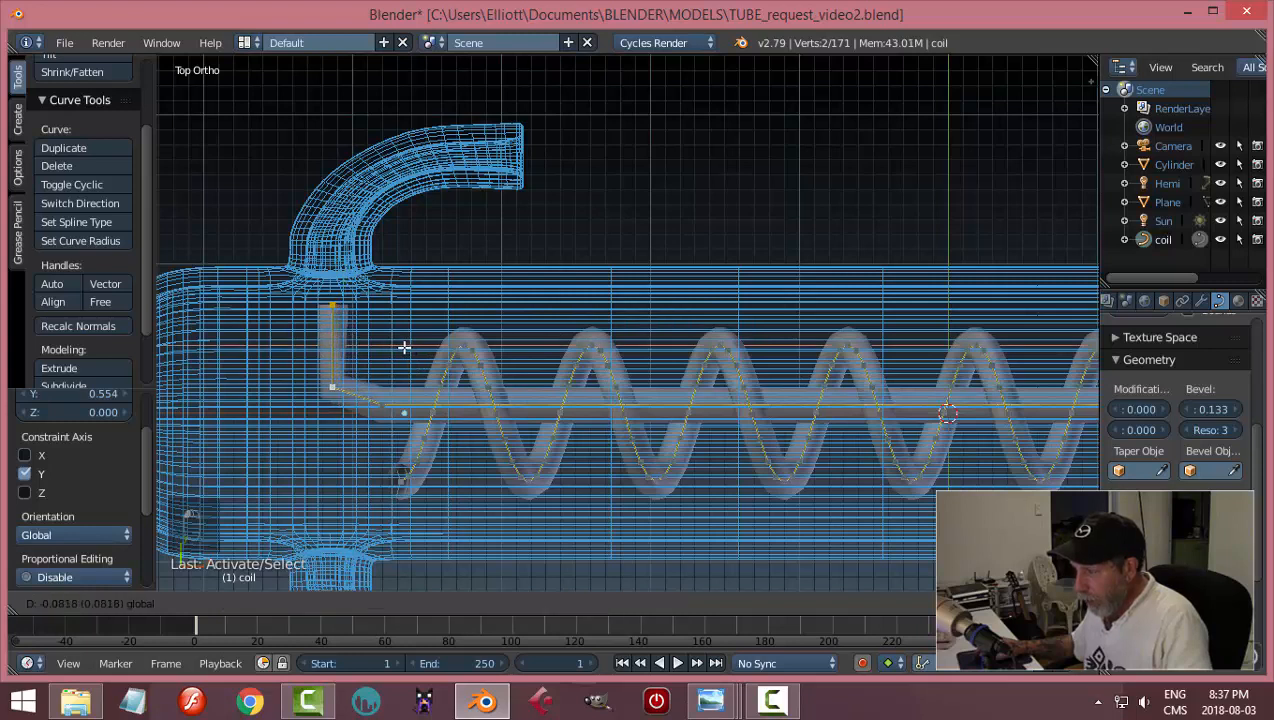
left_click(403, 346)
key("a")
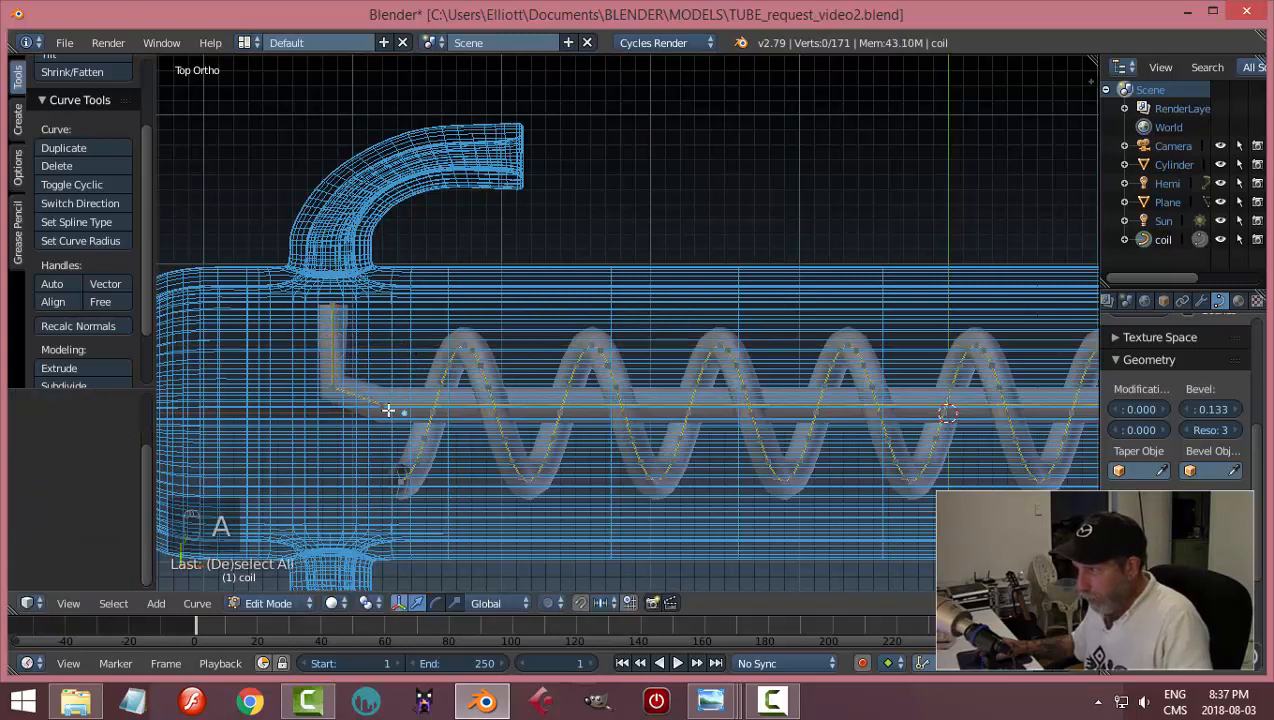
- Move the return line's point just before the bend along negative X to tighten the corner
right_click(384, 406)
key("g")
key("x")
left_click(430, 408)
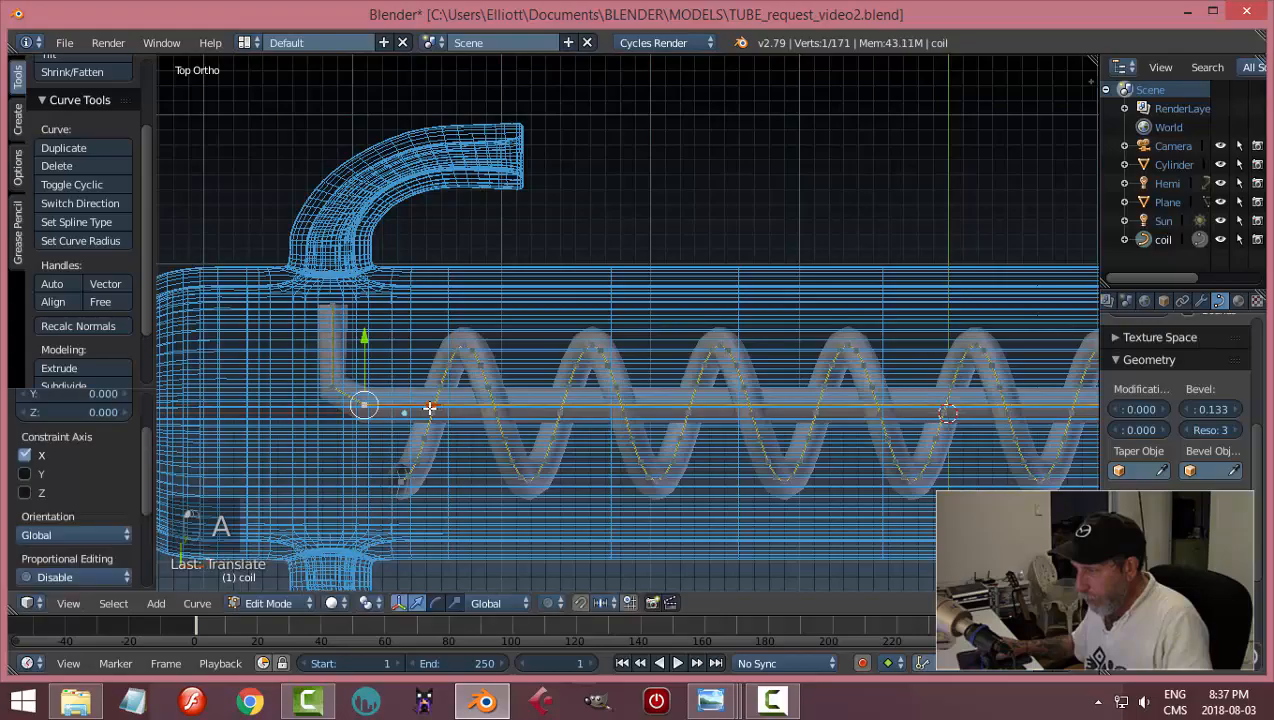
key("a")
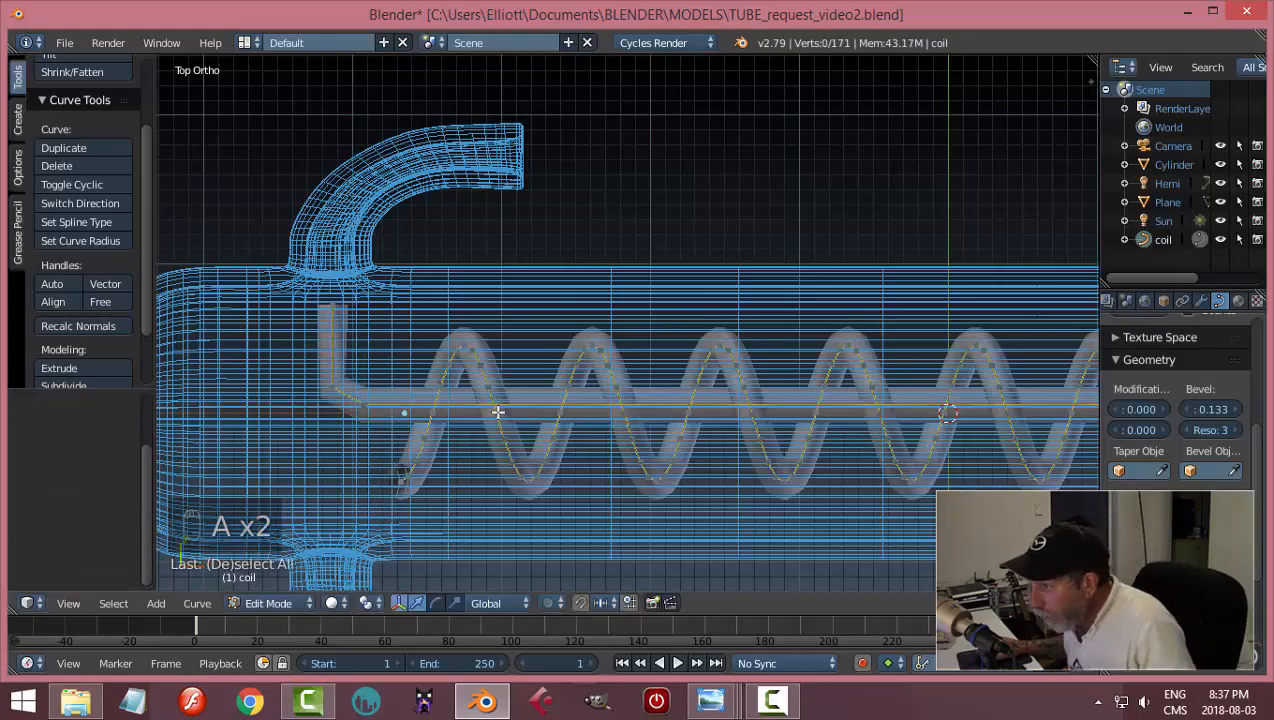
- Extrude the coil's open end point twice along negative X, by about 0.34 and about 0.13
right_click(400, 480)
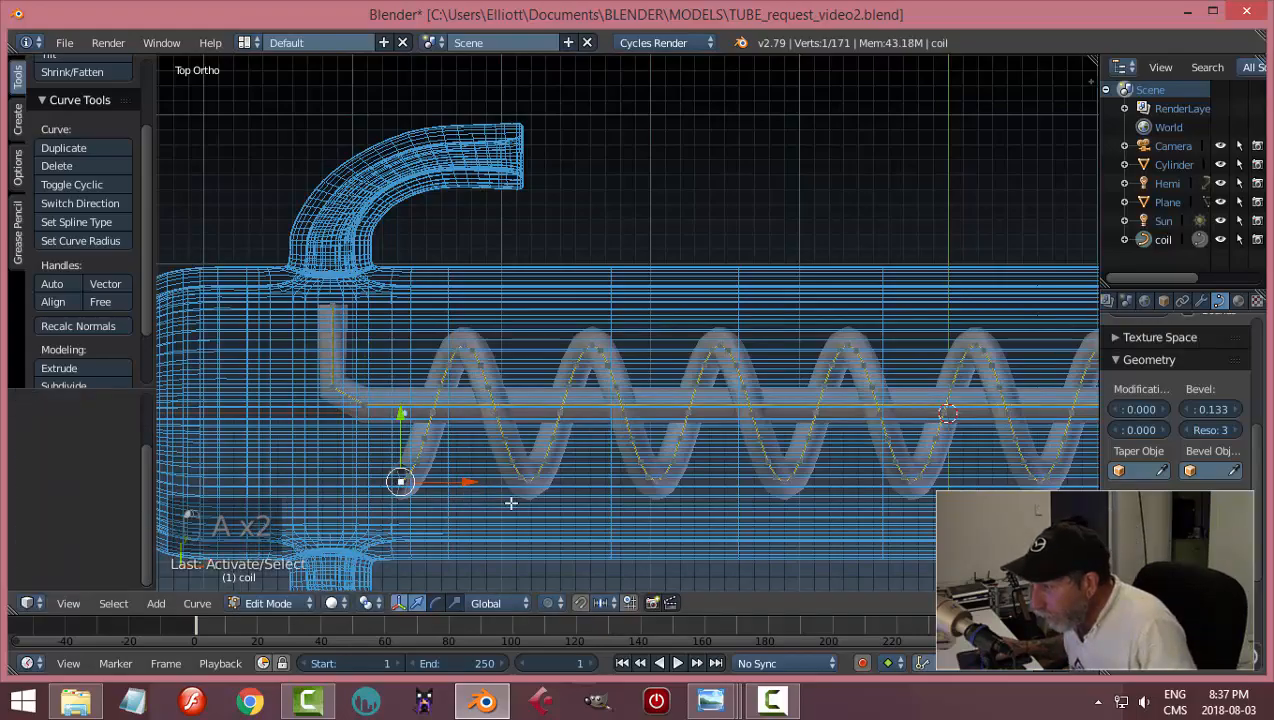
middle_click_drag(398, 478, 489, 390)
key("KP_7")
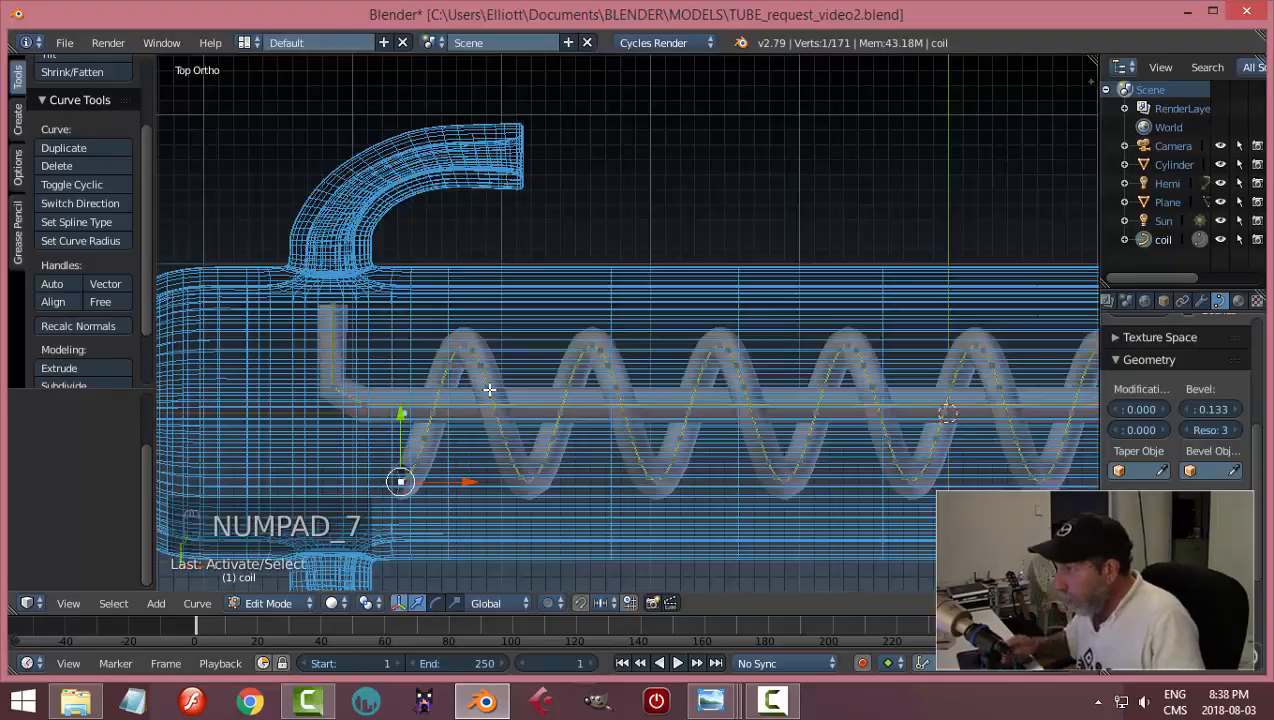
scroll(475, 515, "down", 2)
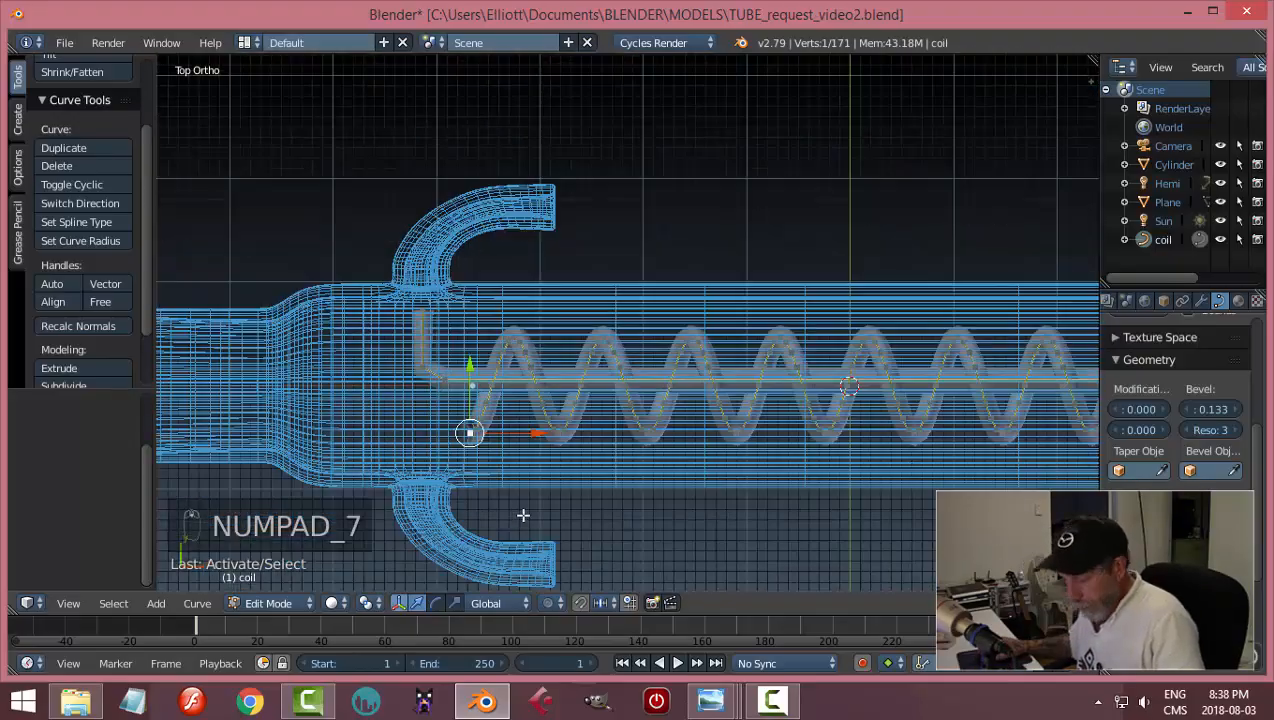
key("e")
left_click(523, 515)
key("e")
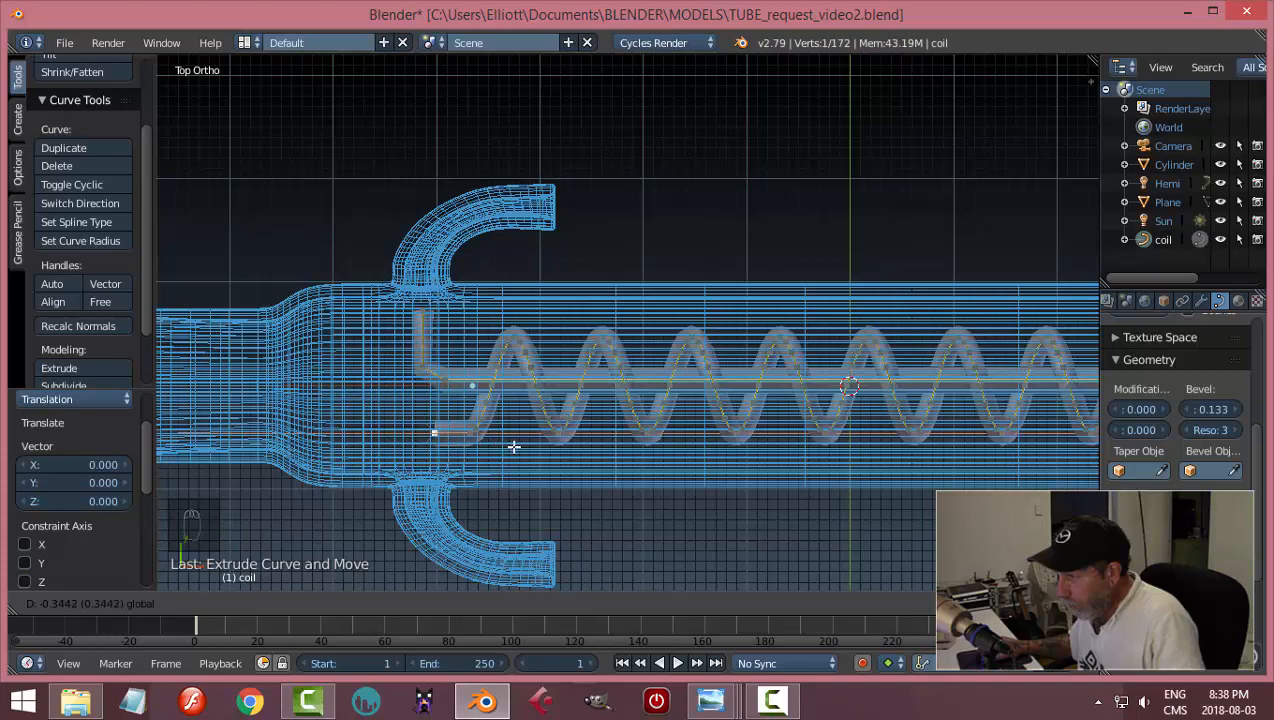
left_click(508, 442)
key("e")
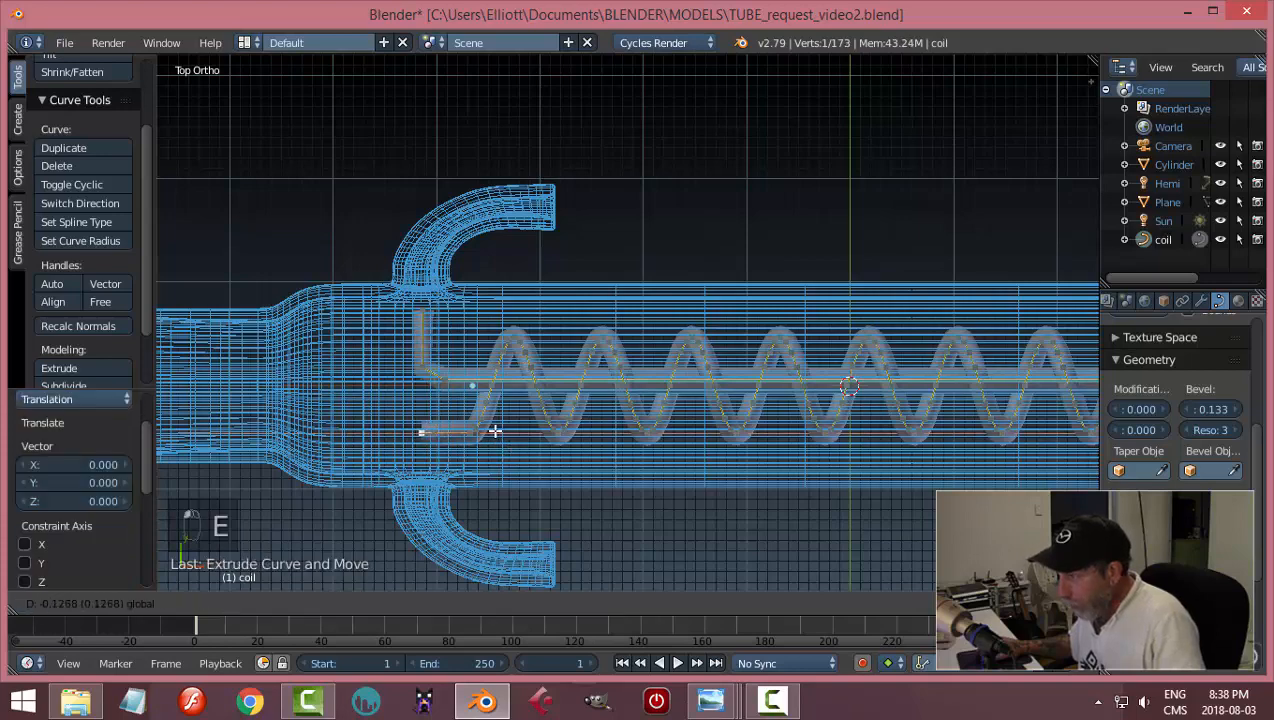
left_click(495, 431)
- Offset the new end point along Y, extrude it into the opening of the lower side arm, and leave Edit Mode
left_click_drag(418, 374, 428, 417)
key("e")
right_click(447, 399)
middle_click_drag(656, 516, 524, 335)
key("Tab")
- Confirm the coil's extruded end at the lower side arm and save over TUBE_request_video2.blend
left_click(477, 461)
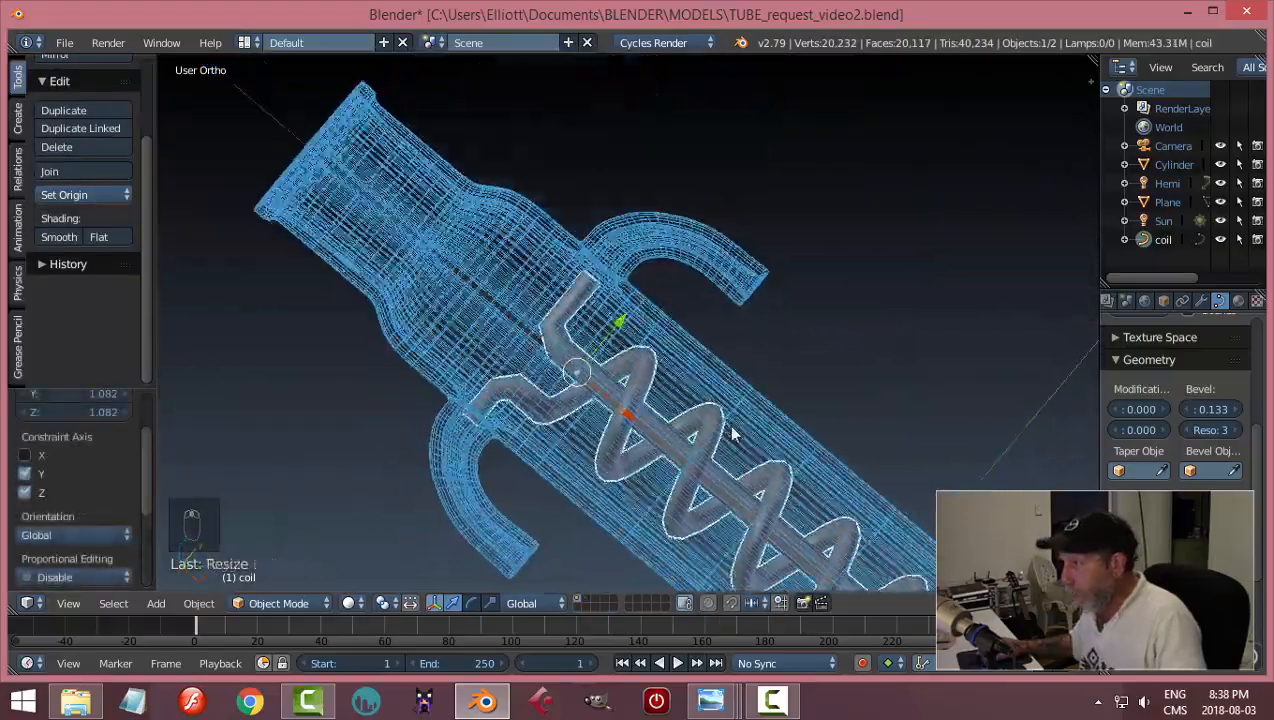
middle_click_drag(734, 432, 825, 336)
scroll(820, 445, "up", 2)
key("ctrl+s")
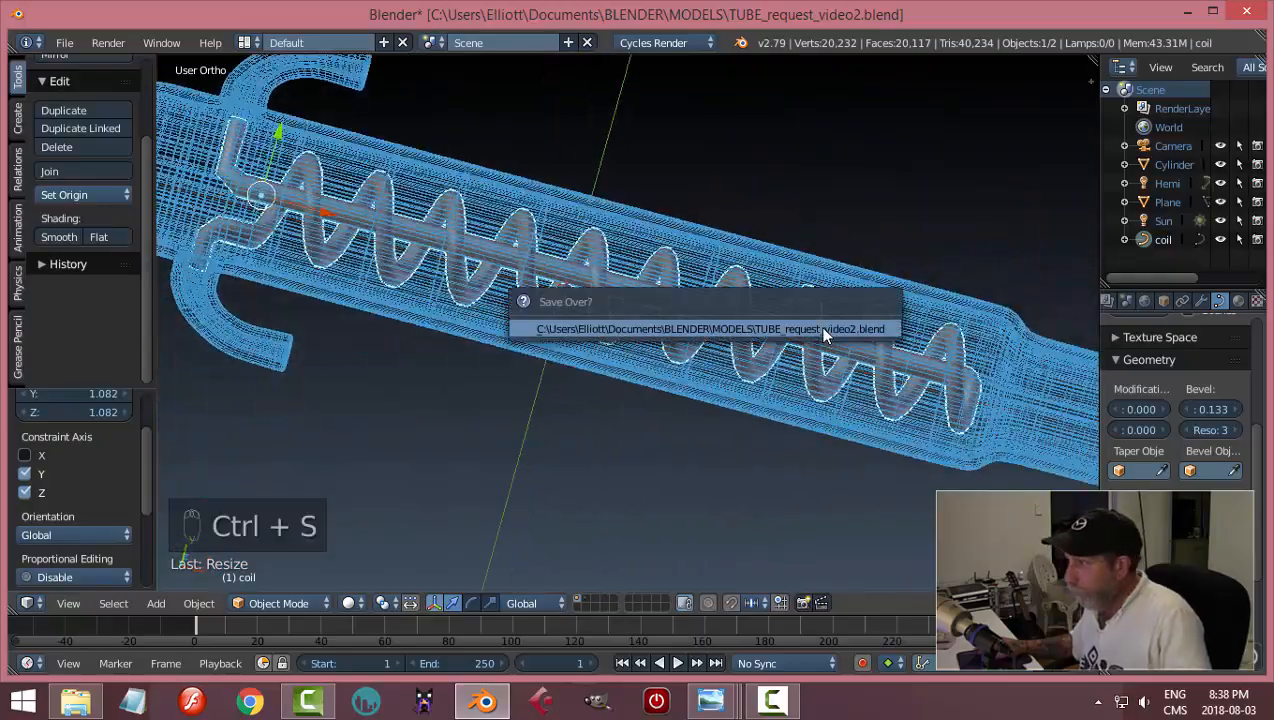
left_click(825, 333)
- Hide the outer glass cylinder to expose the far end of the coil
middle_click_drag(768, 387, 631, 403)
middle_click_drag(798, 449, 692, 402)
key("Tab")
left_click(805, 401)
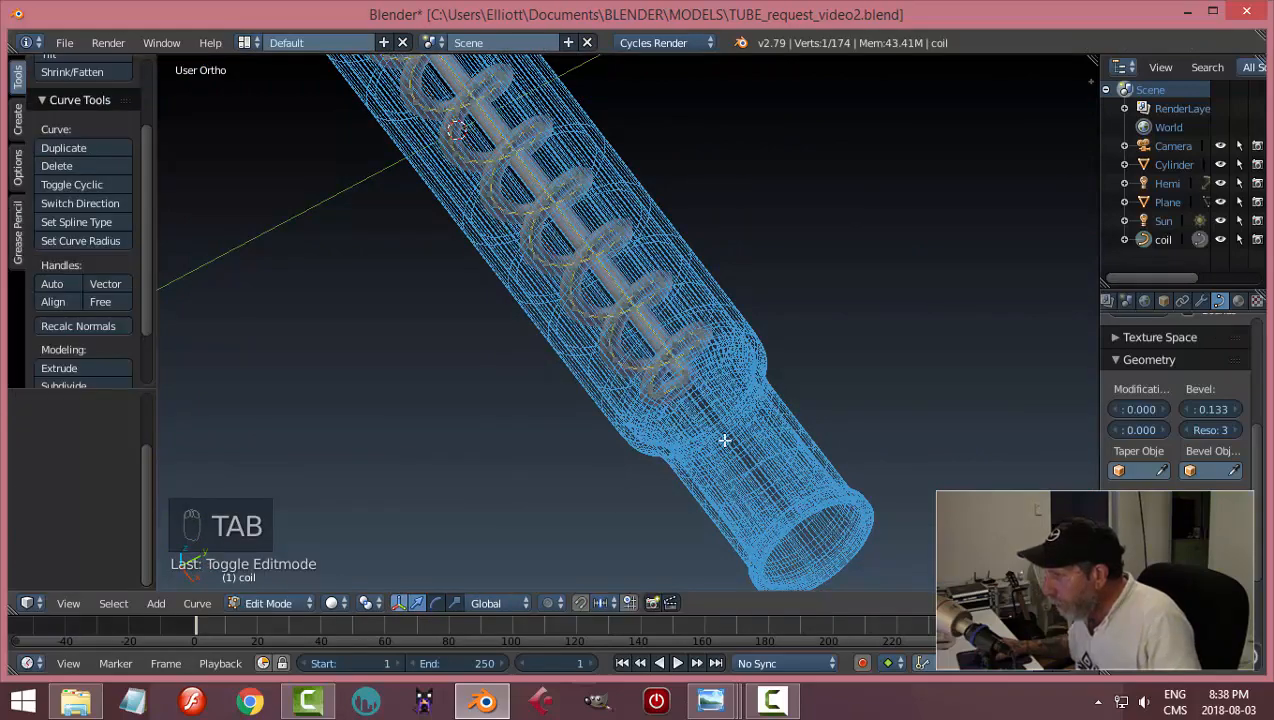
scroll(724, 442, "up", 4)
scroll(725, 445, "up", 2)
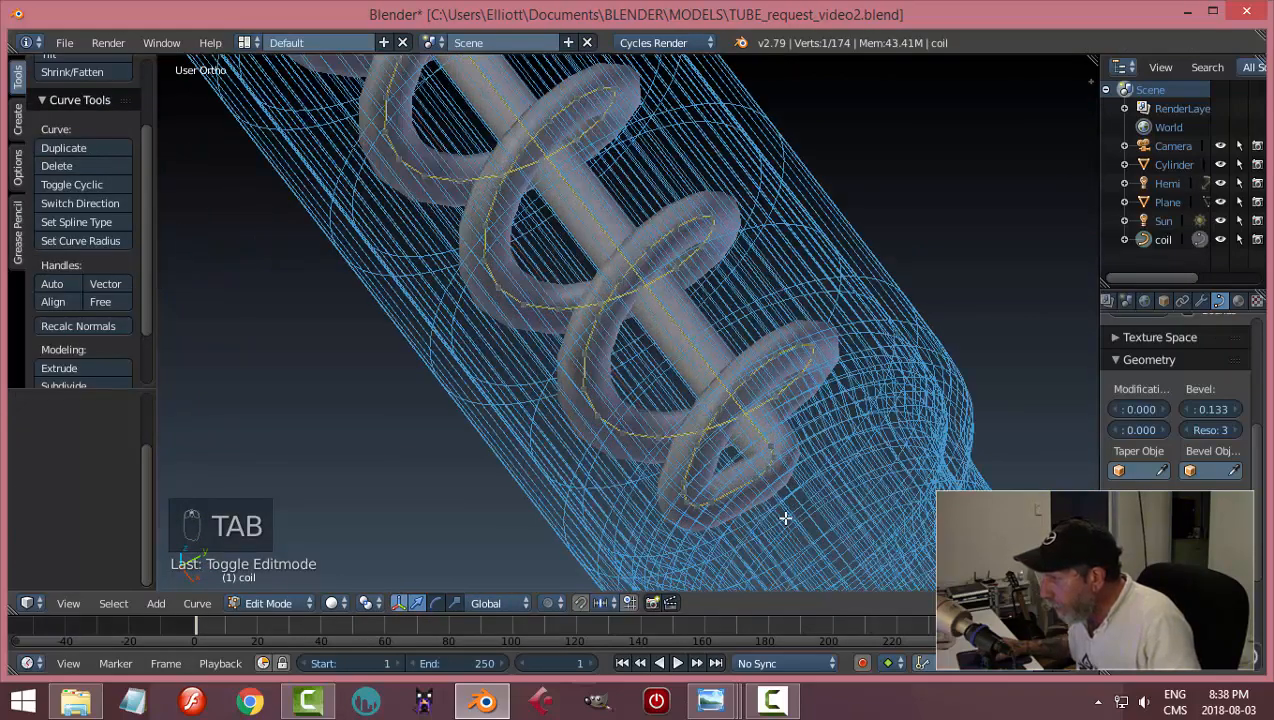
scroll(783, 516, "down", 1)
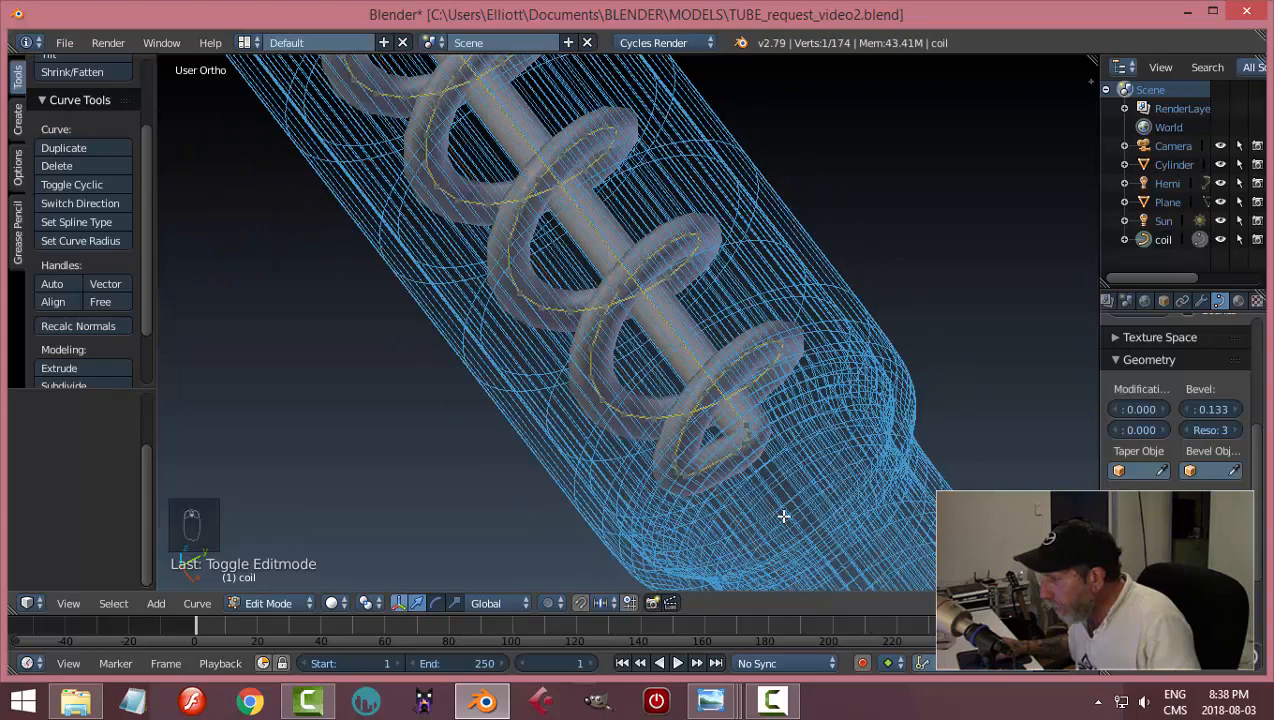
key("Tab")
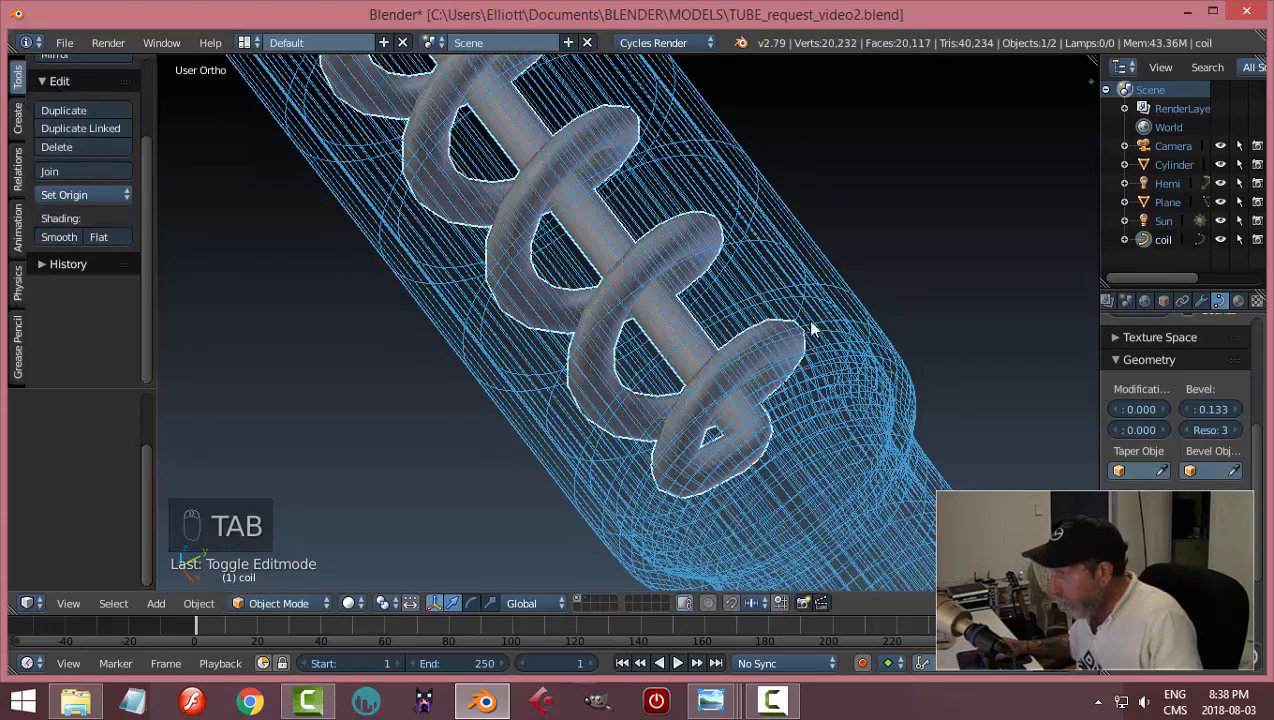
right_click(826, 300)
key("h")
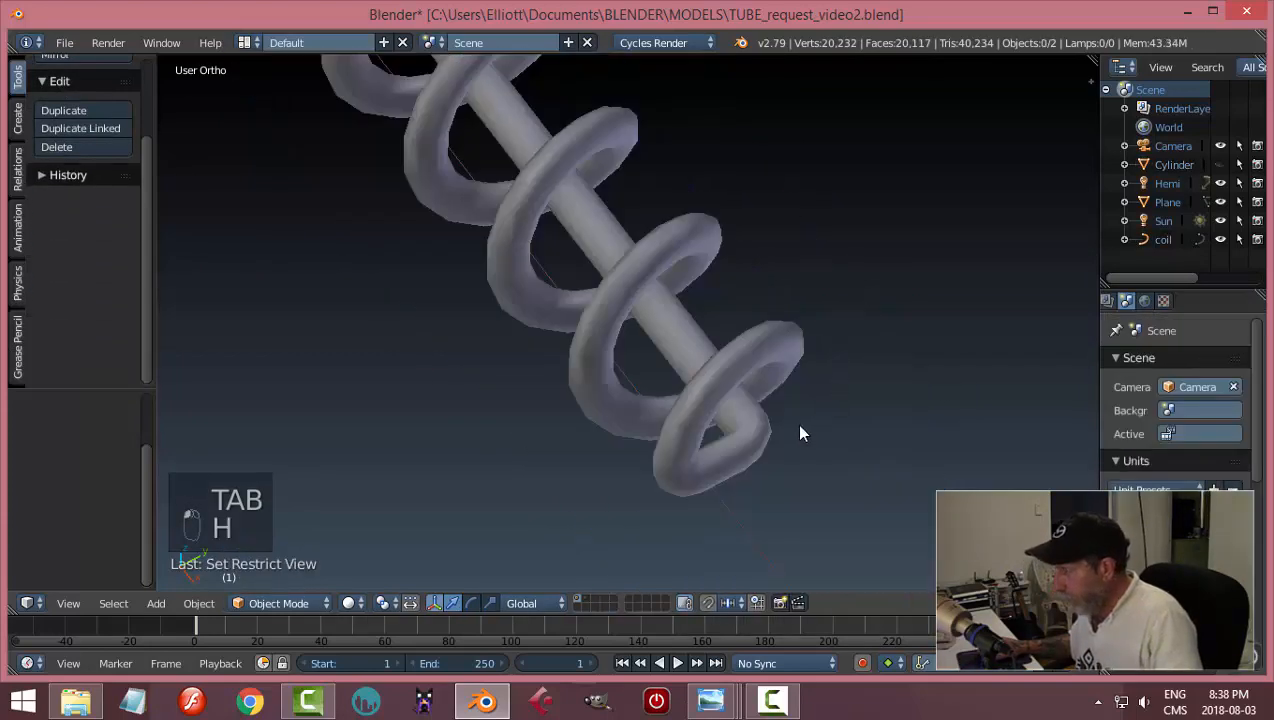
- Select the coil and open it in Edit Mode from the top view, close on its far end
right_click(800, 428)
middle_click_drag(834, 476, 663, 418)
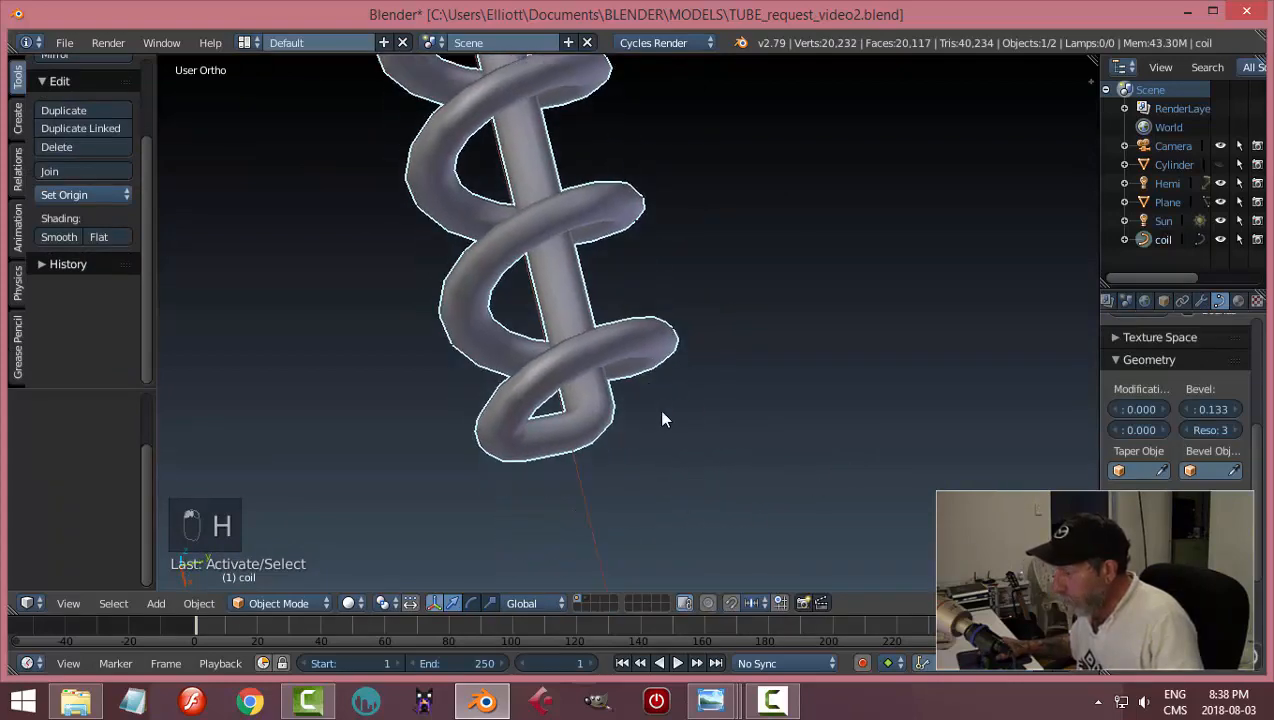
key("Tab")
left_click(811, 412)
key("KP_7")
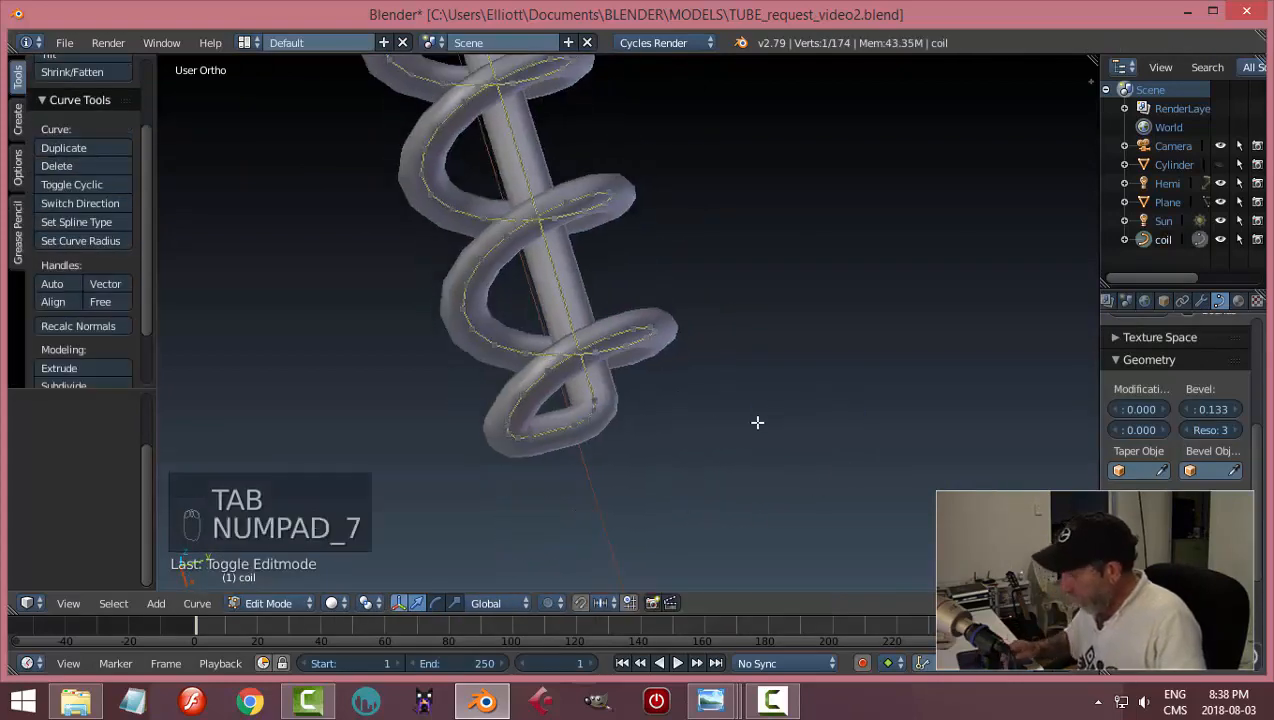
scroll(771, 413, "up", 3)
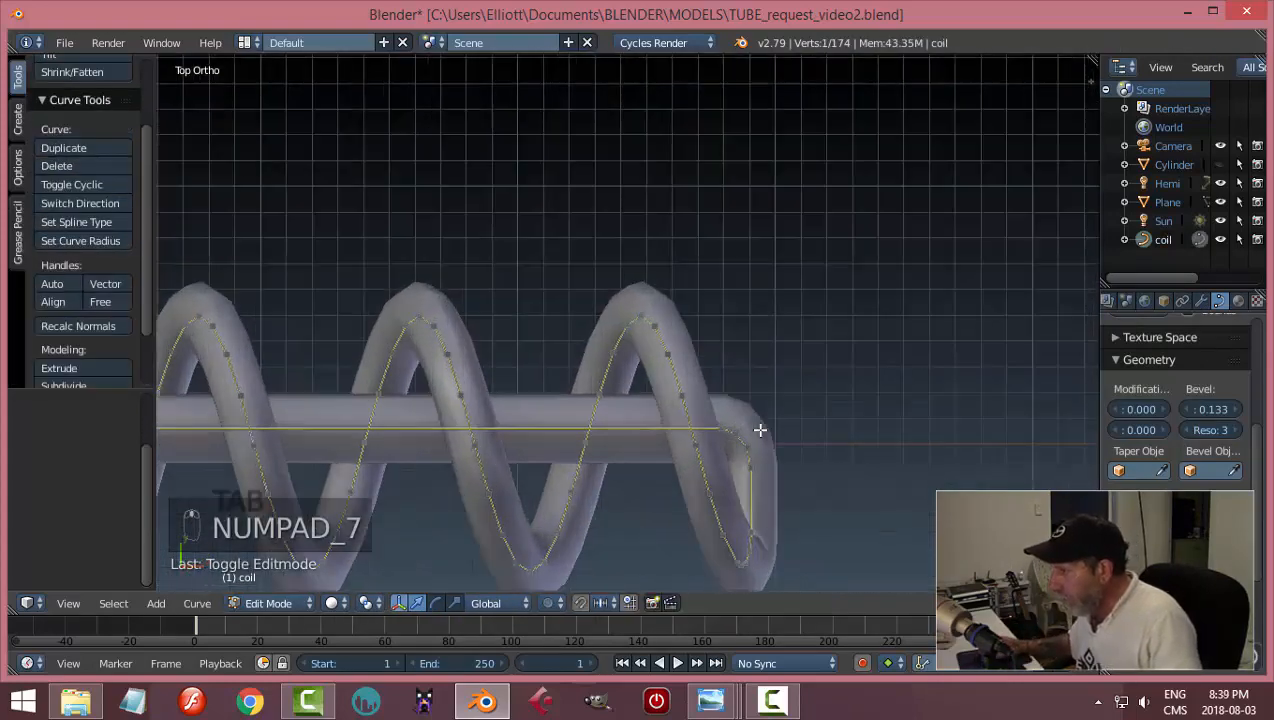
key("b")
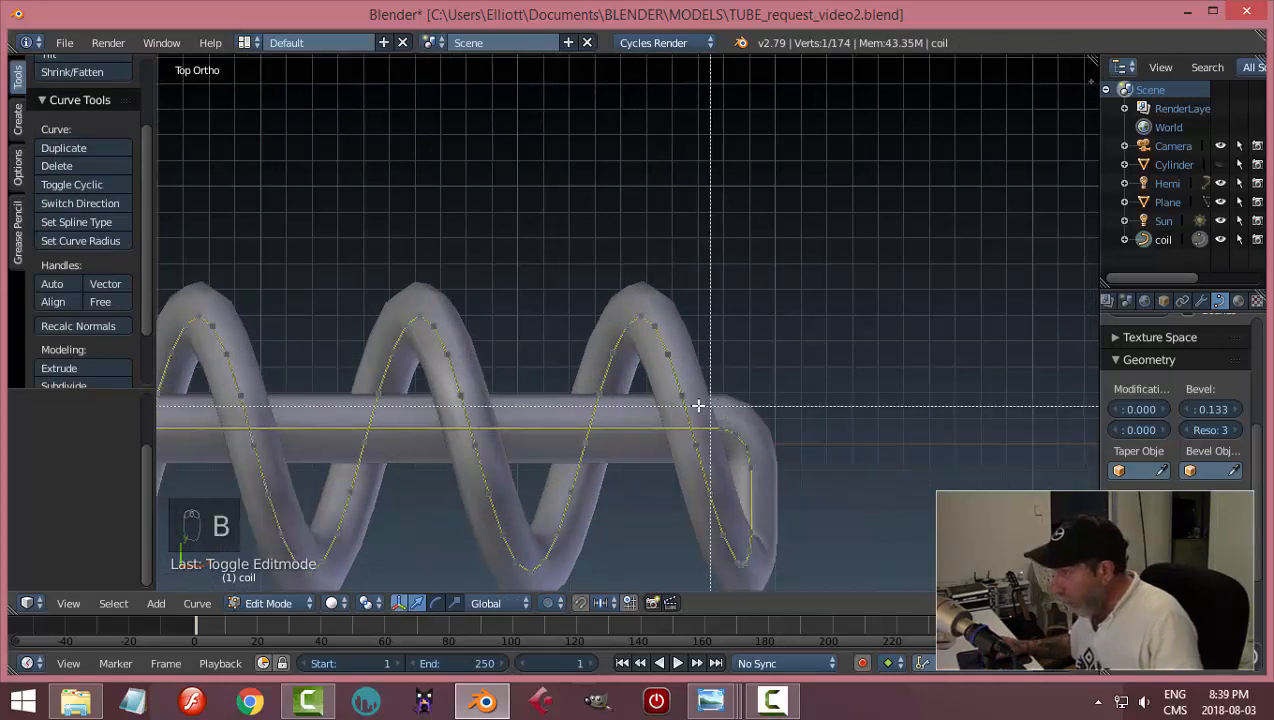
left_click_drag(695, 402, 781, 481)
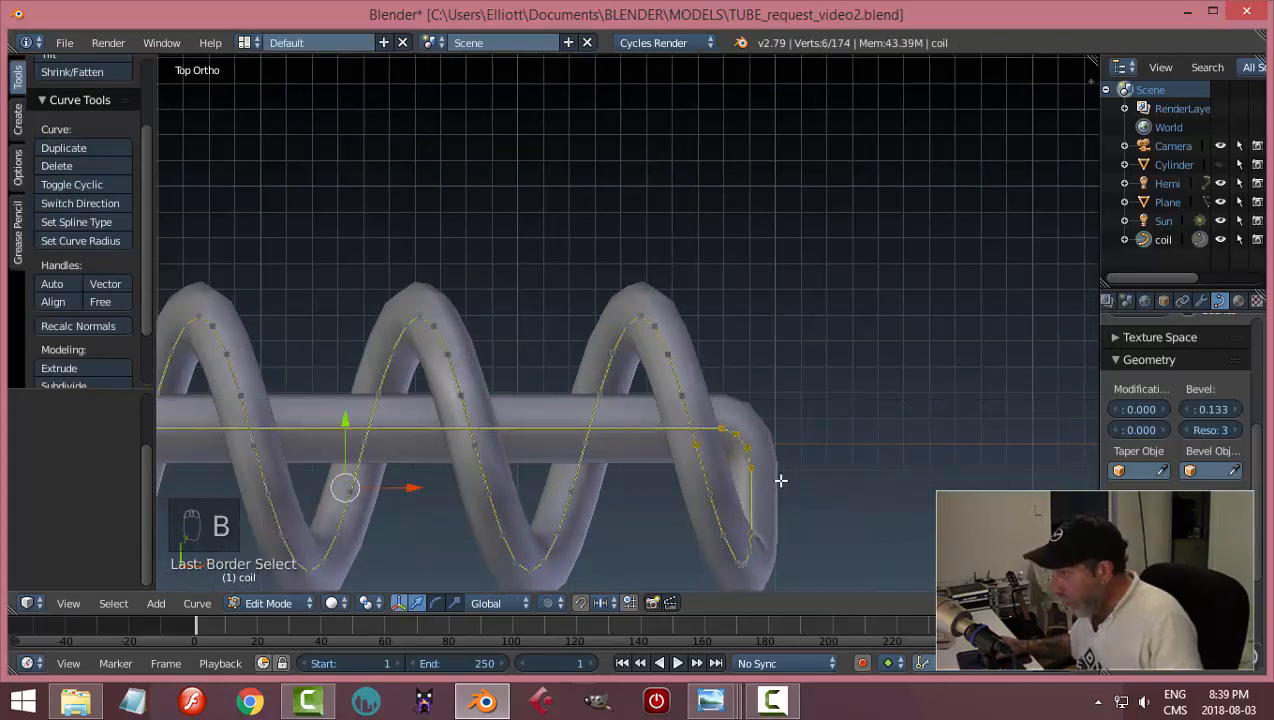
right_click(689, 450, "shift")
scroll(425, 510, "down", 8)
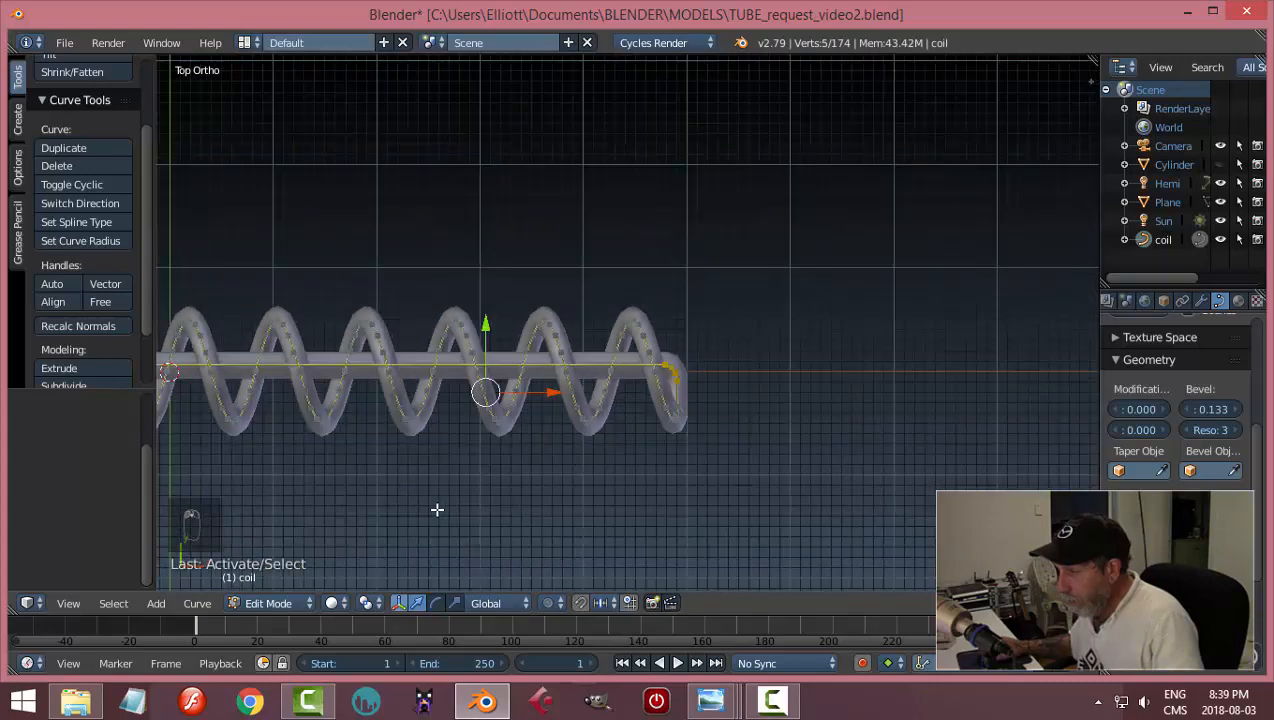
key("a")
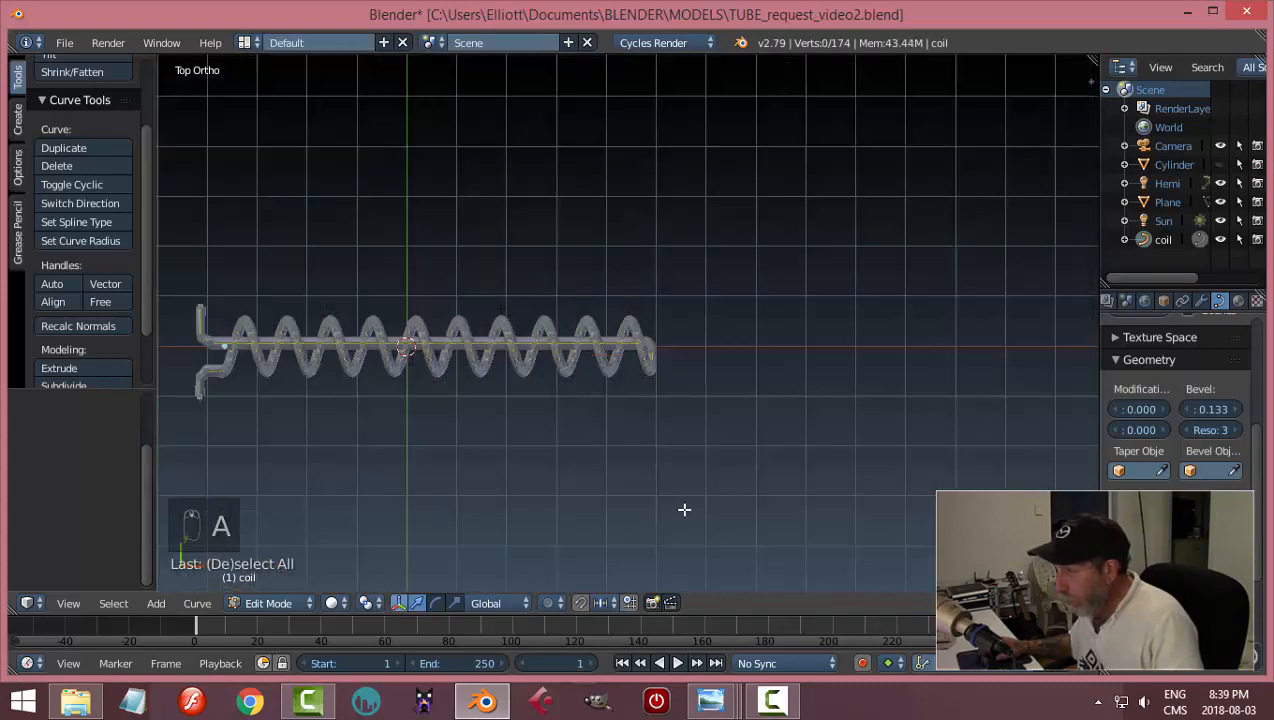
- Circle-select the points of the bend at the coil's far end and move them outward along positive X
scroll(683, 509, "up", 6)
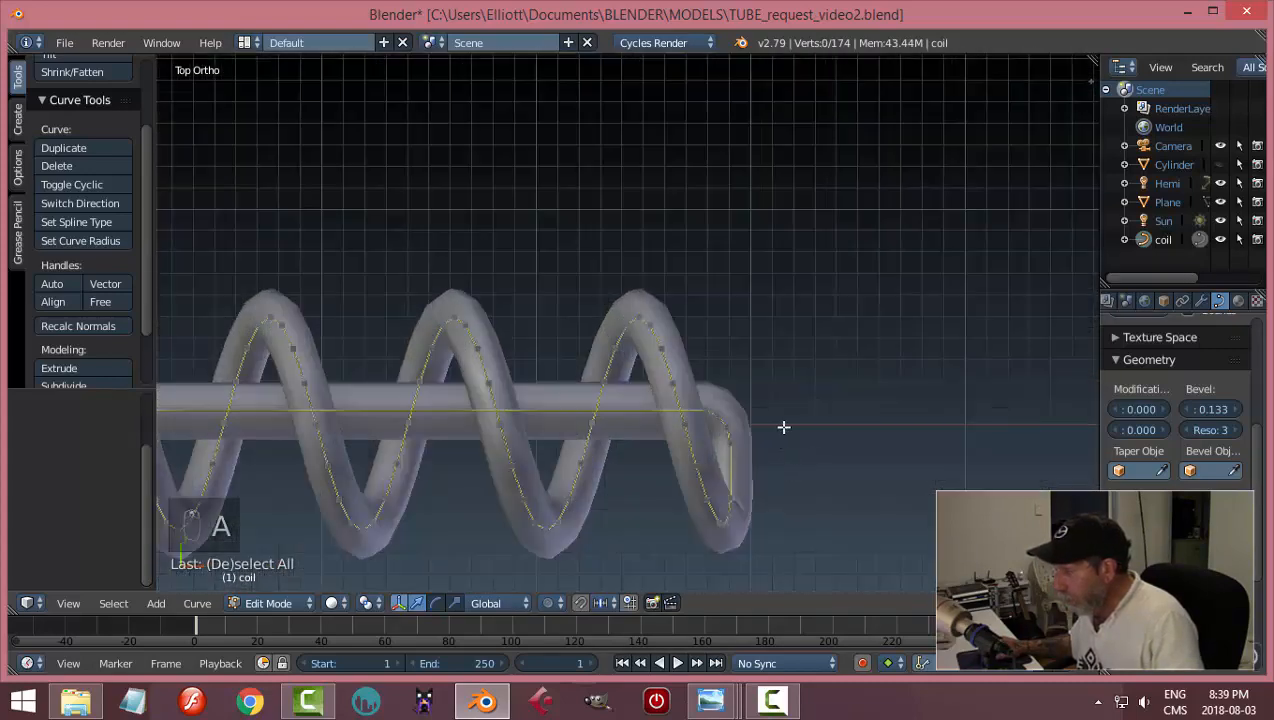
scroll(783, 427, "up", 1)
scroll(856, 466, "up", 1)
key("c")
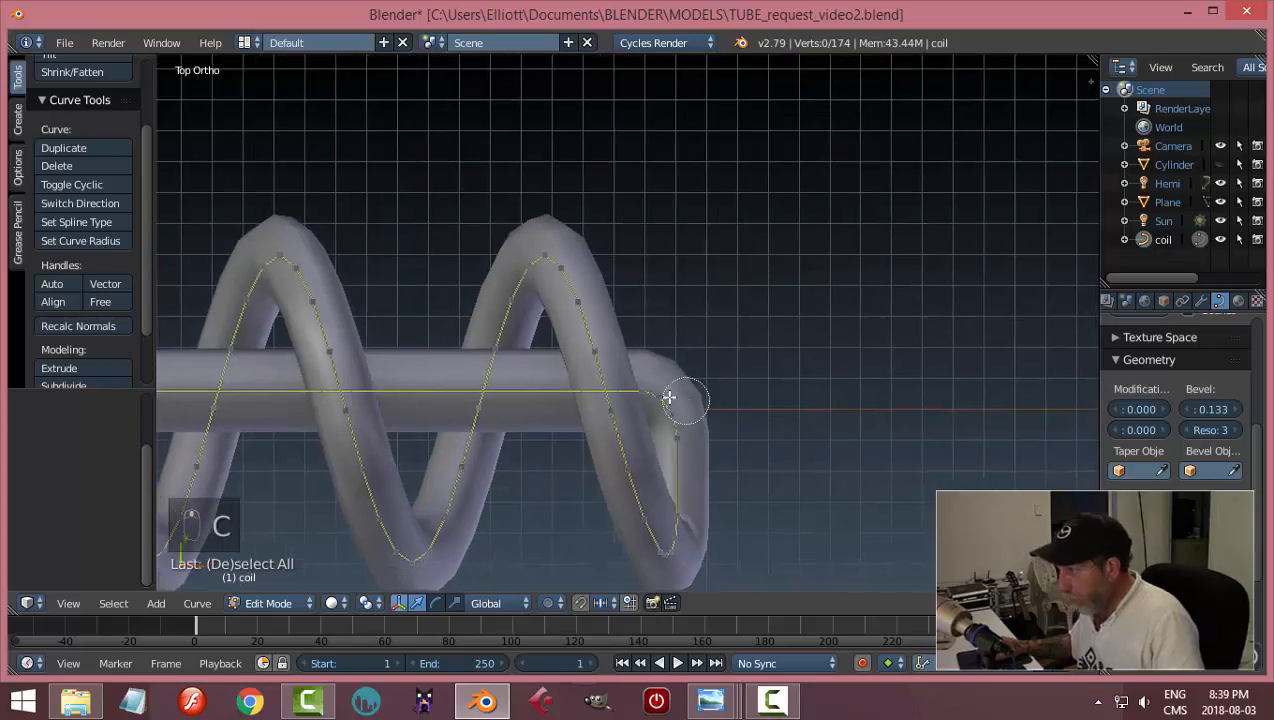
left_click(669, 397)
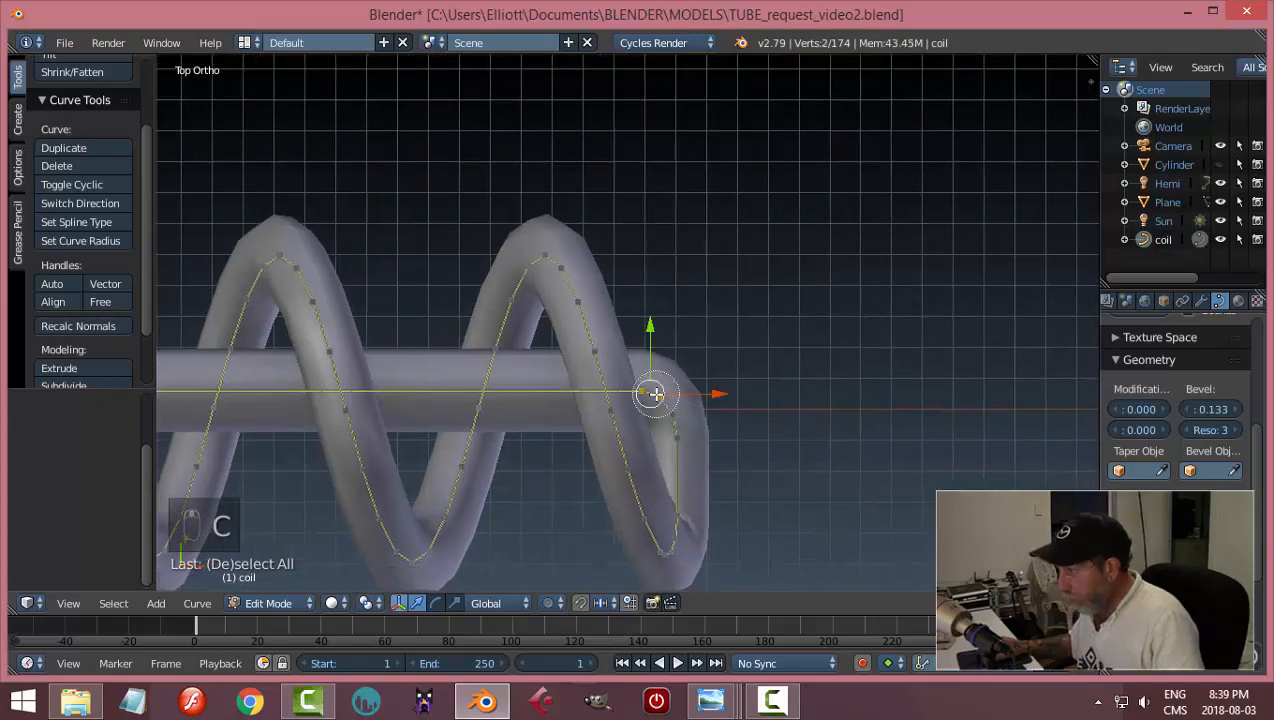
right_click(771, 421)
left_click_drag(728, 411, 785, 422)
- Move the point joining the last coil turn to the bend about 0.07 along positive X
middle_click_drag(785, 422, 696, 490)
scroll(682, 488, "up", 3)
right_click(500, 241)
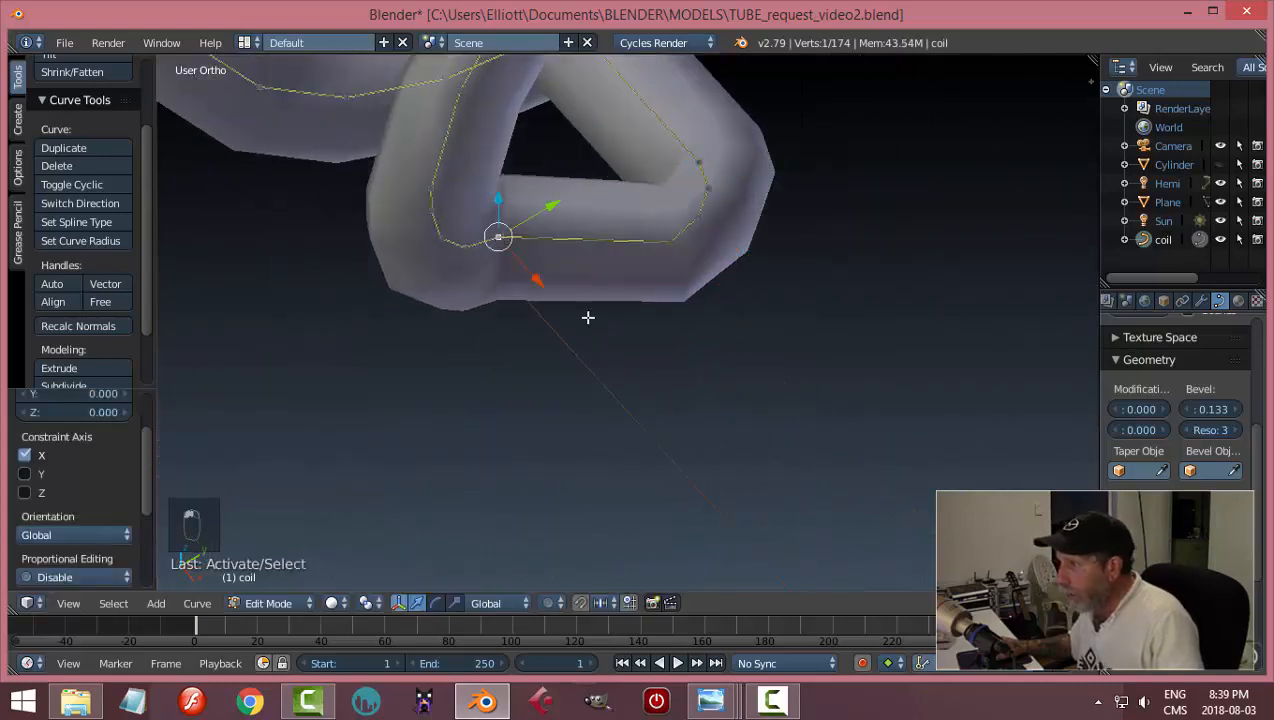
key("KP_7")
scroll(640, 373, "down", 5)
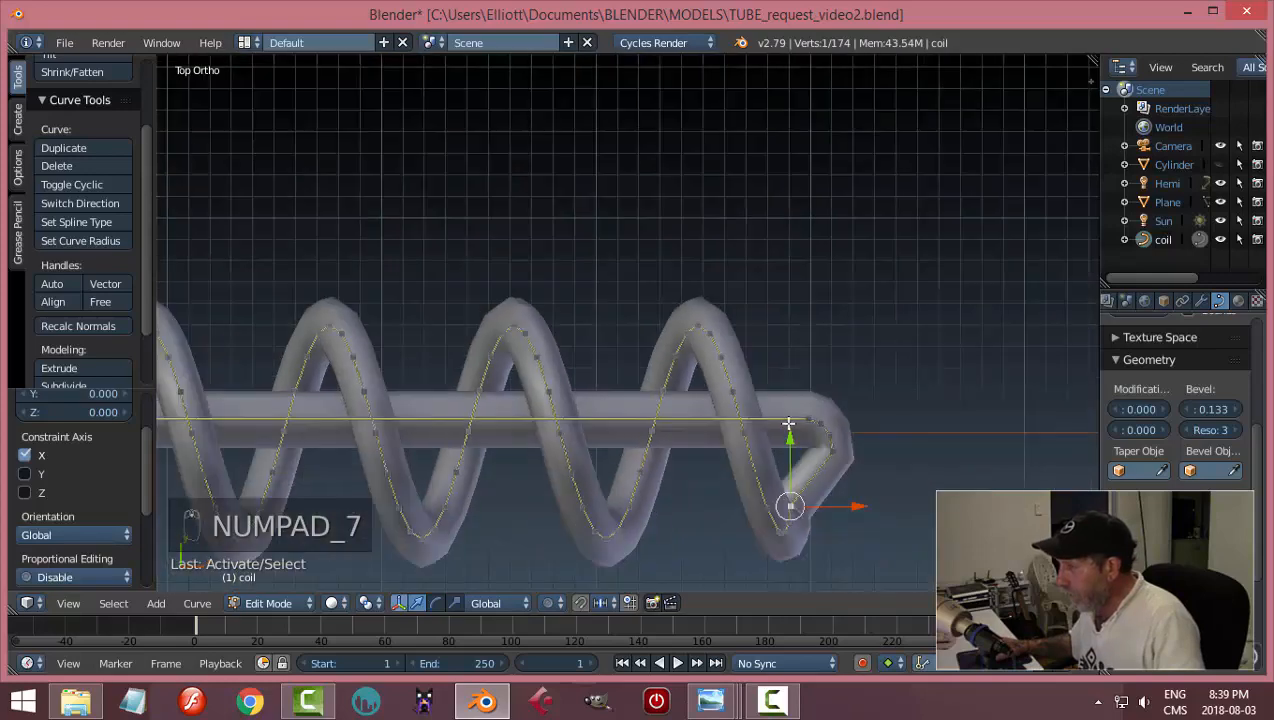
scroll(754, 478, "up", 2)
key("g")
key("x")
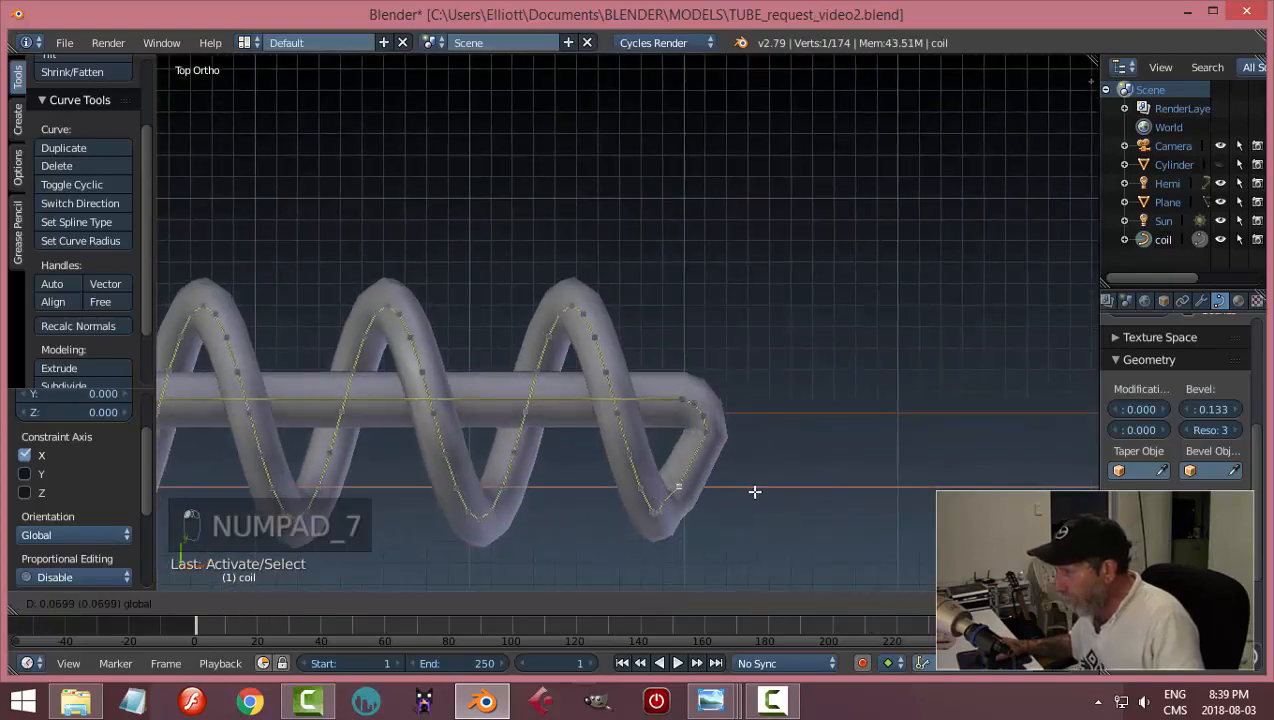
left_click(751, 491)
- Lower the same joining point slightly along Z to smooth the transition into the bend
middle_click_drag(745, 489, 594, 412)
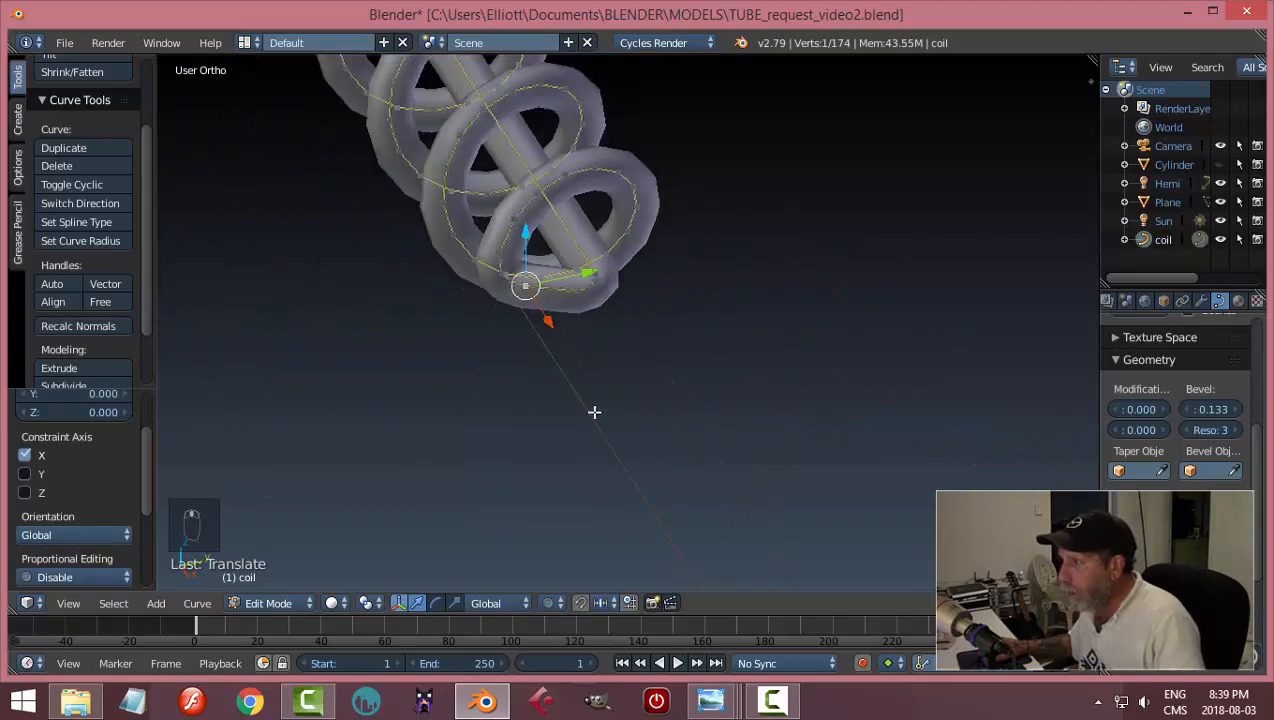
key("g")
key("z")
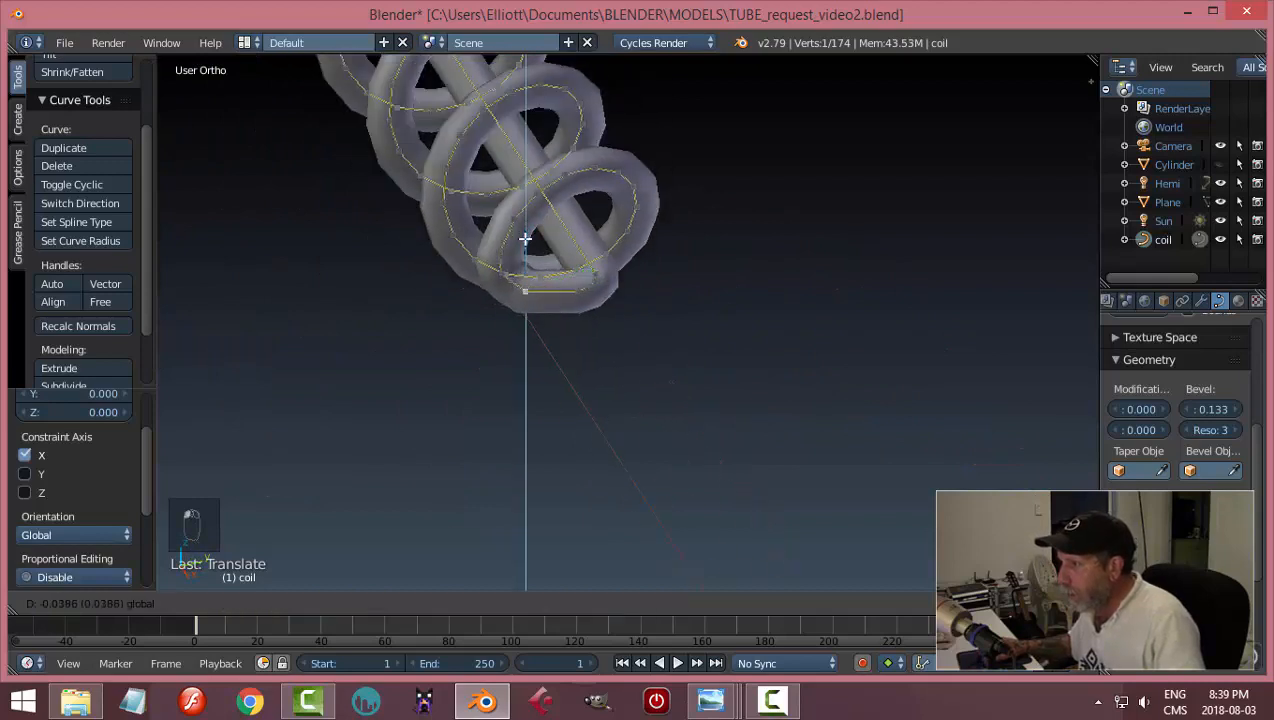
- Finish moving the end control point of the coil curve slightly down along Z and deselect all points
left_click(525, 240)
key("a")
middle_click_drag(637, 370, 830, 403)
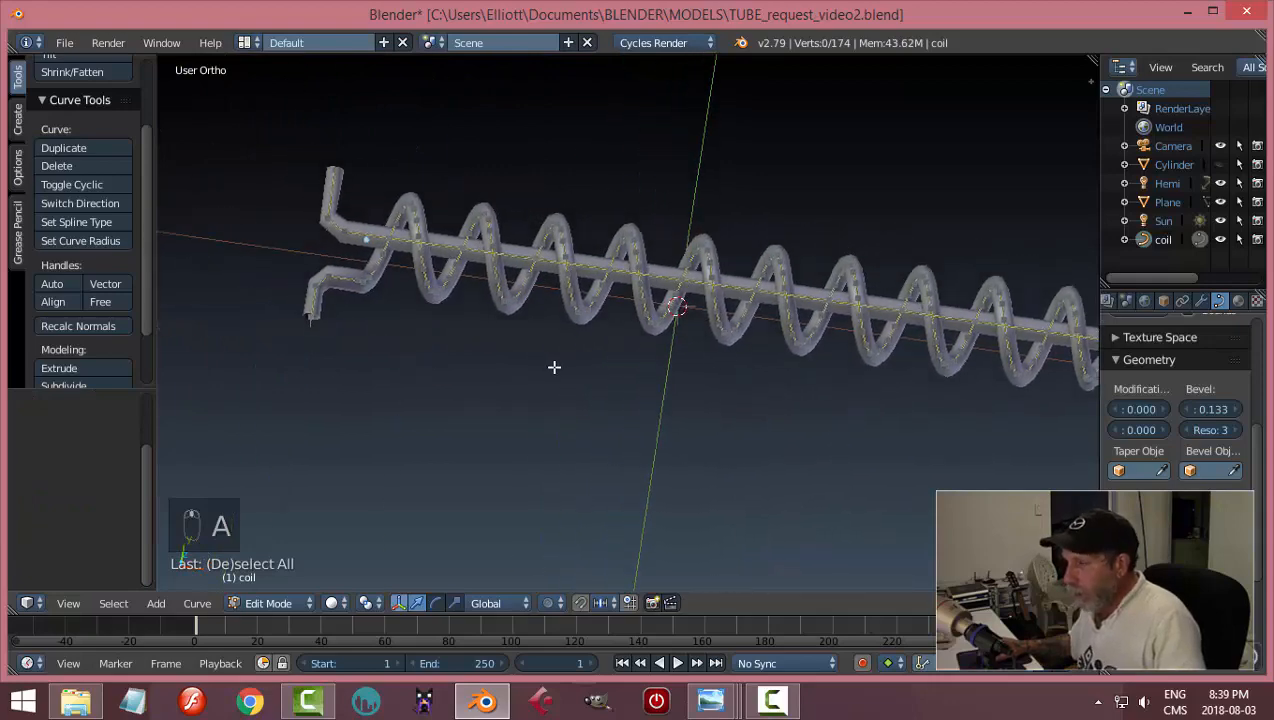
mouse_move(554, 367)
middle_mouse_down()
mouse_move(458, 364)
mouse_move(577, 350)
mouse_move(566, 384)
middle_mouse_up()
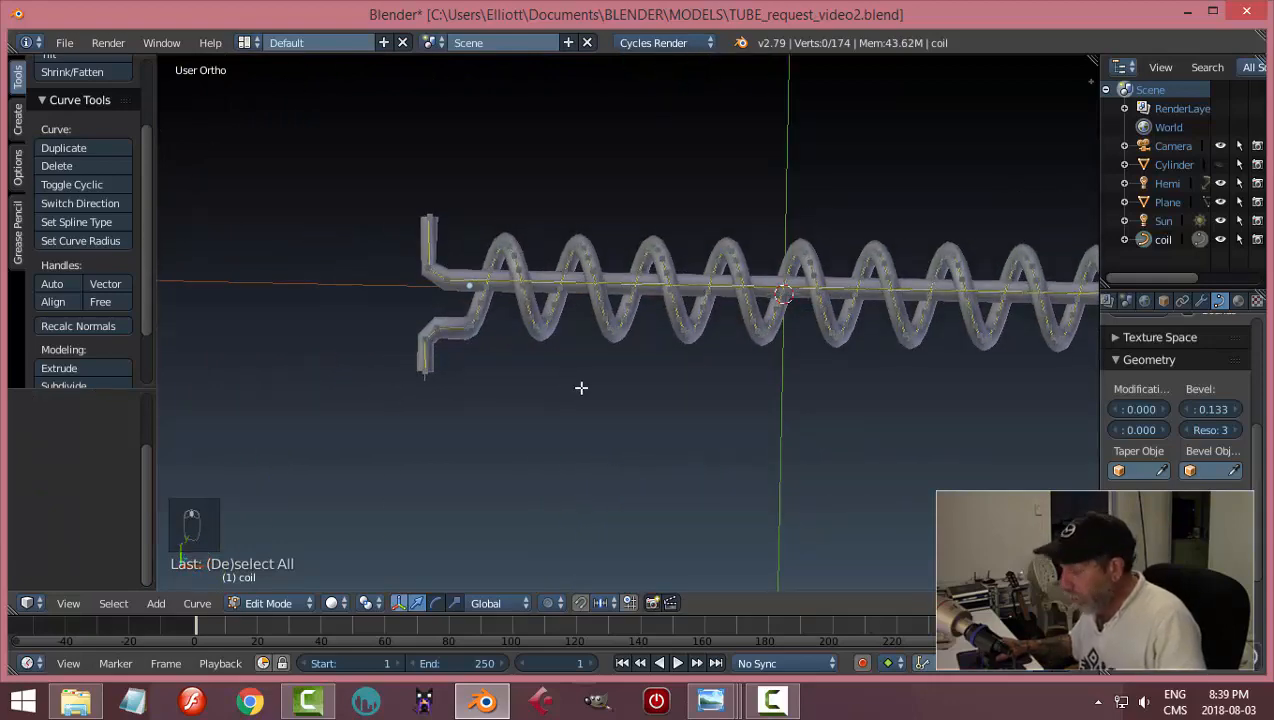
- Leave the coil's edit mode and unhide the outer tube, checking both coil ends against the side outlets in top view
key("KP_7")
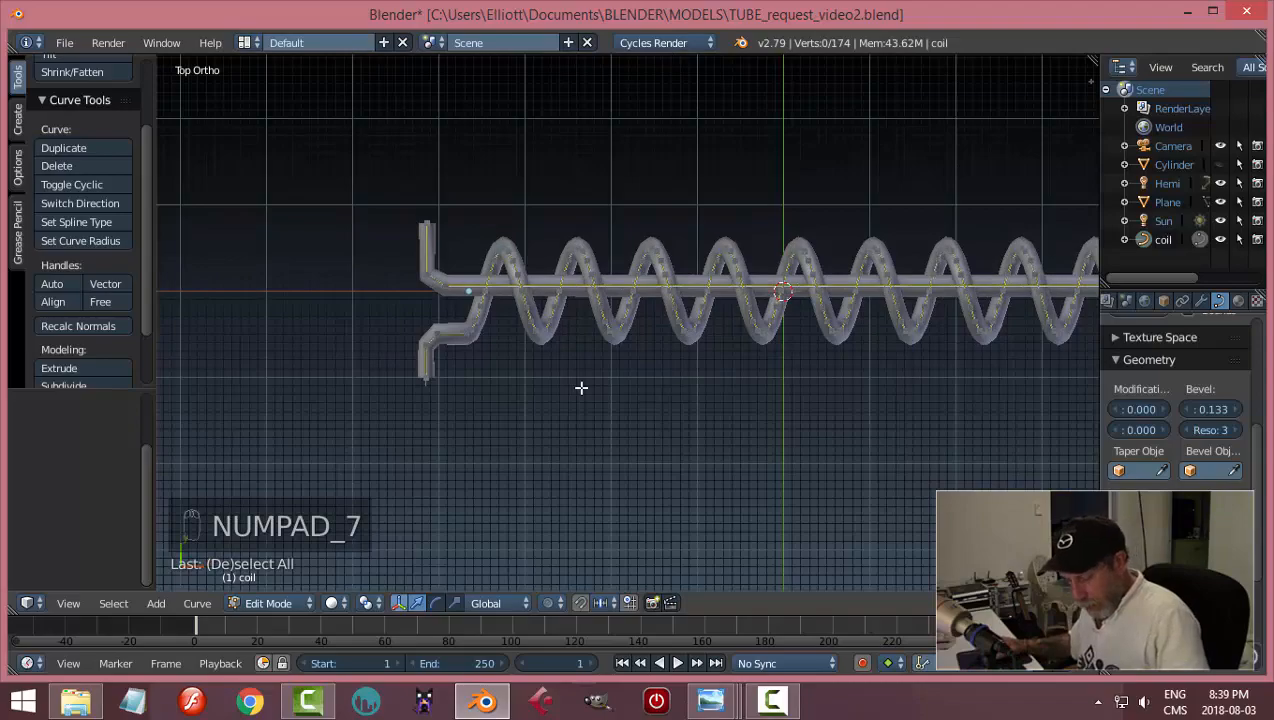
key("Tab")
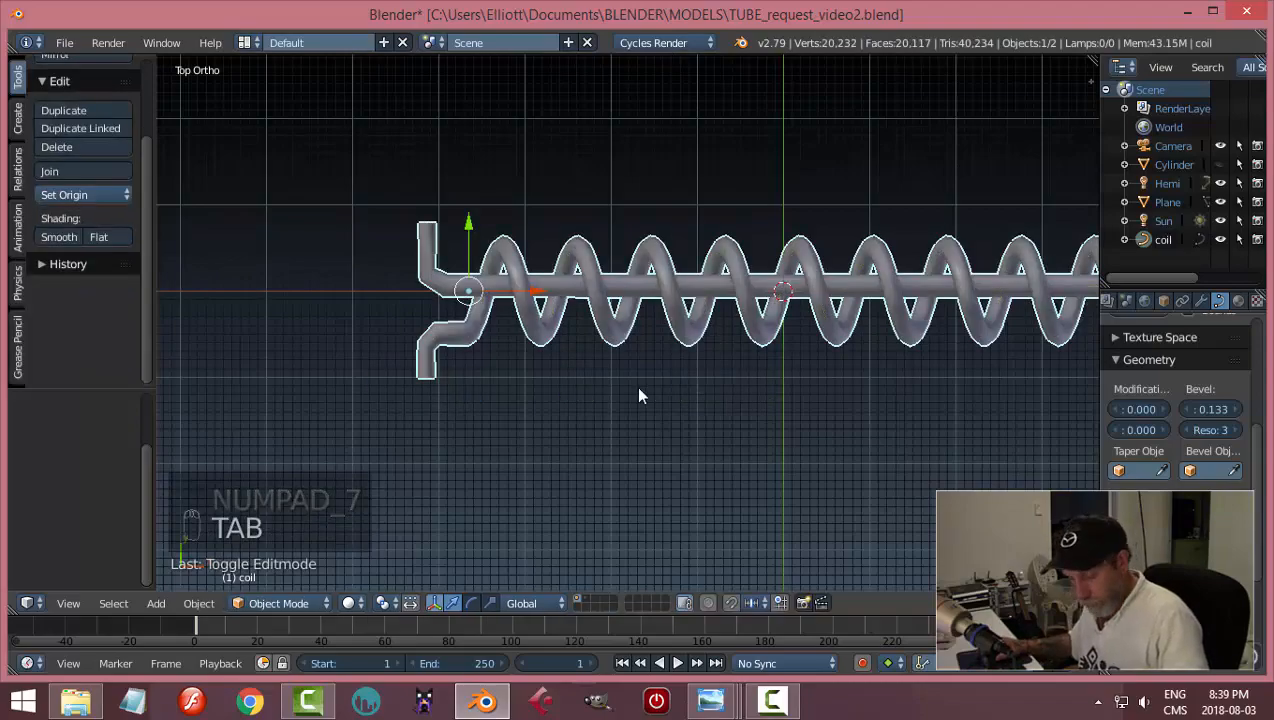
key("alt+h")
scroll(532, 347, "up", 3)
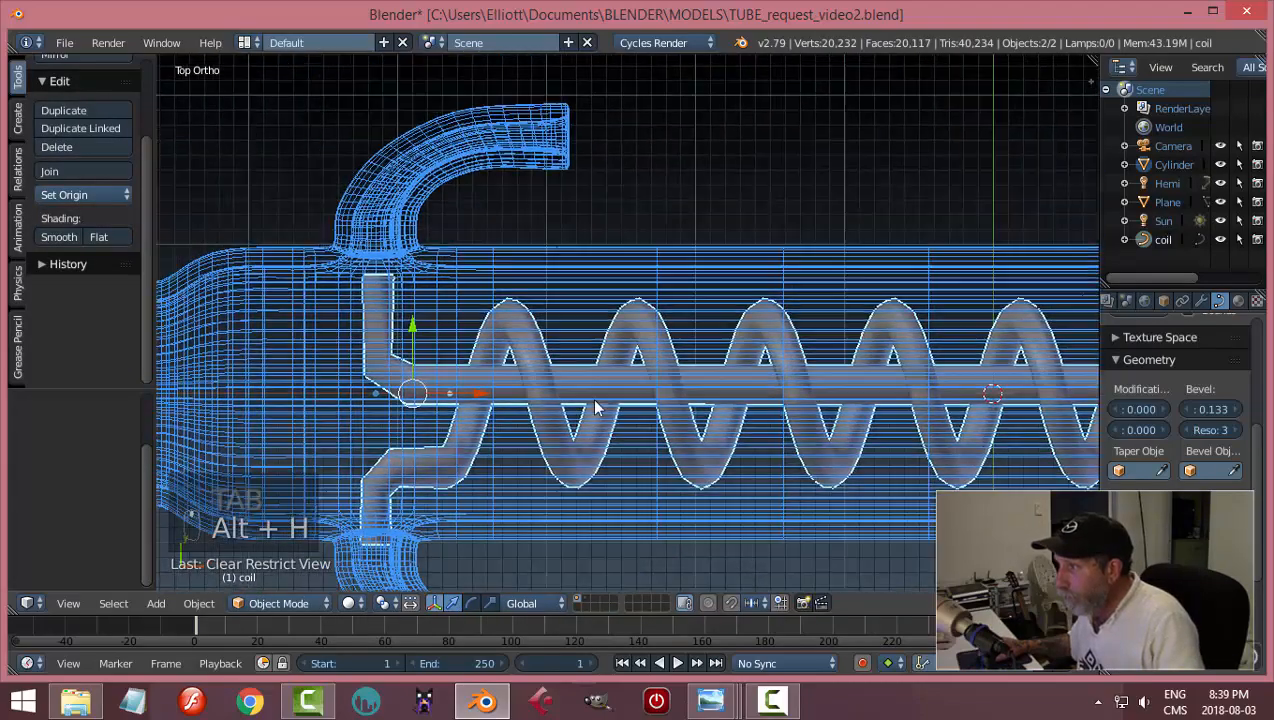
scroll(489, 425, "up", 4)
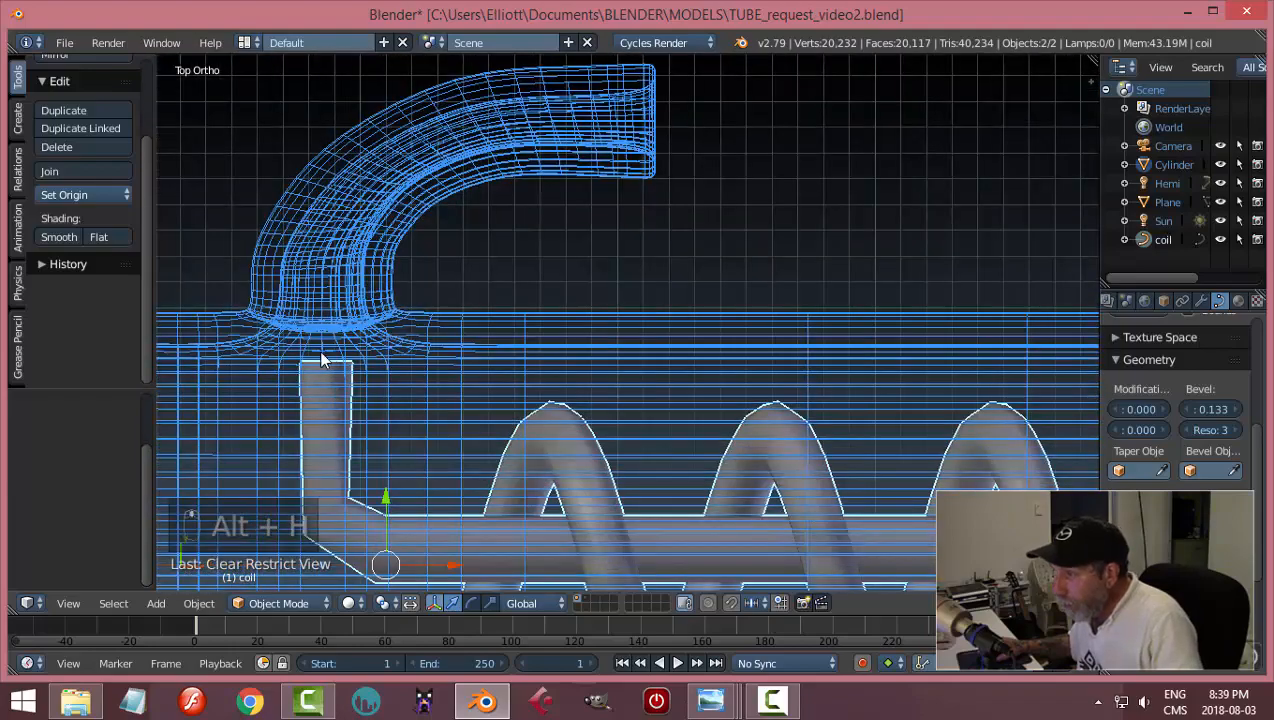
scroll(372, 412, "down", 2)
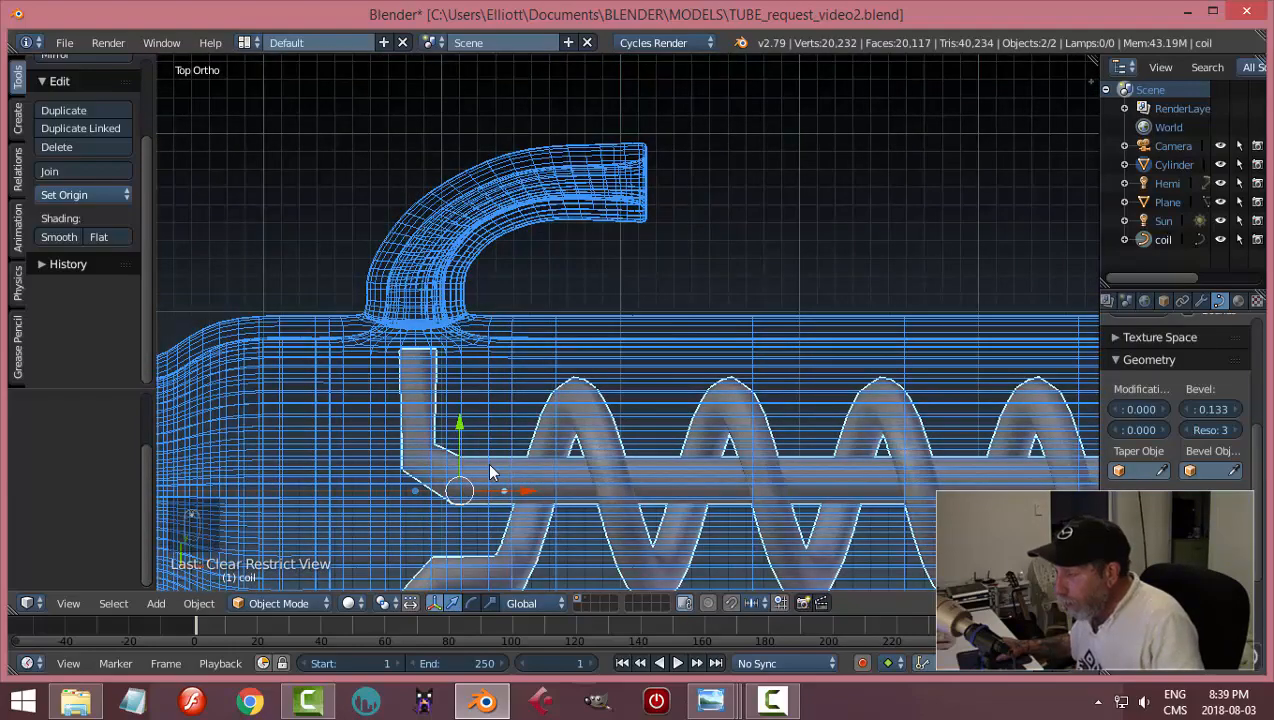
middle_click_drag(490, 472, 493, 338, "shift")
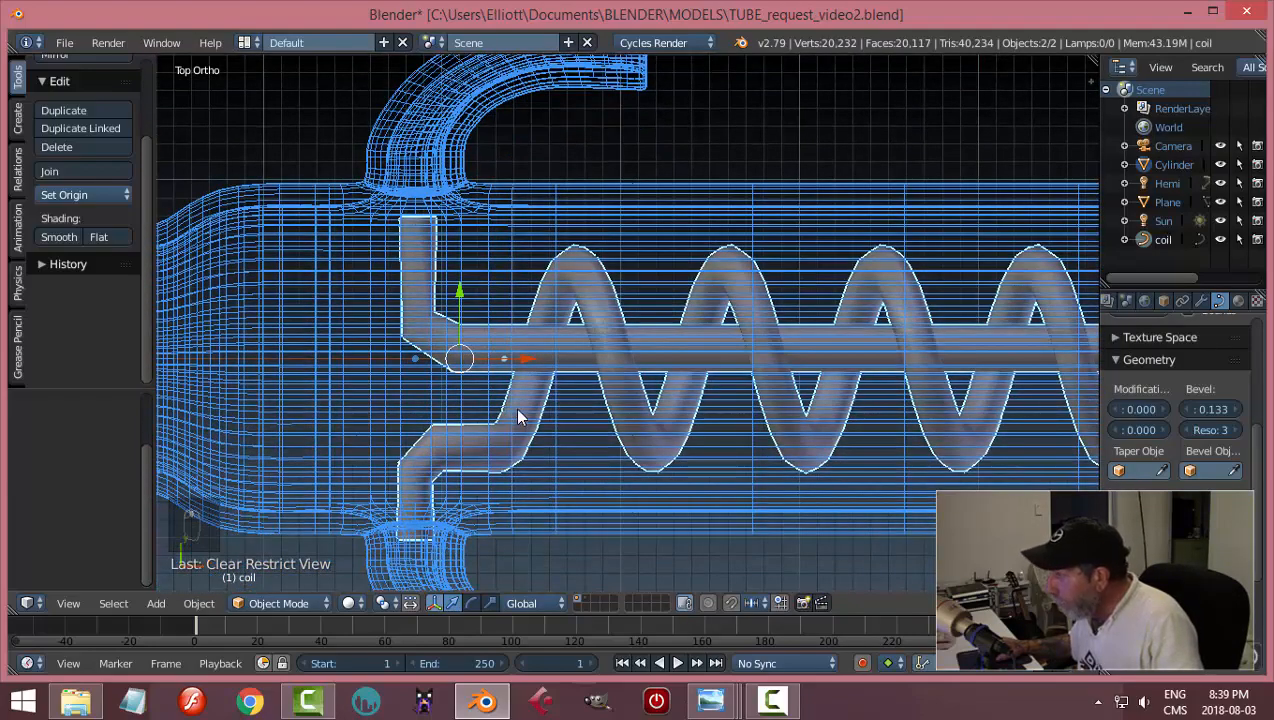
scroll(515, 407, "up", 1)
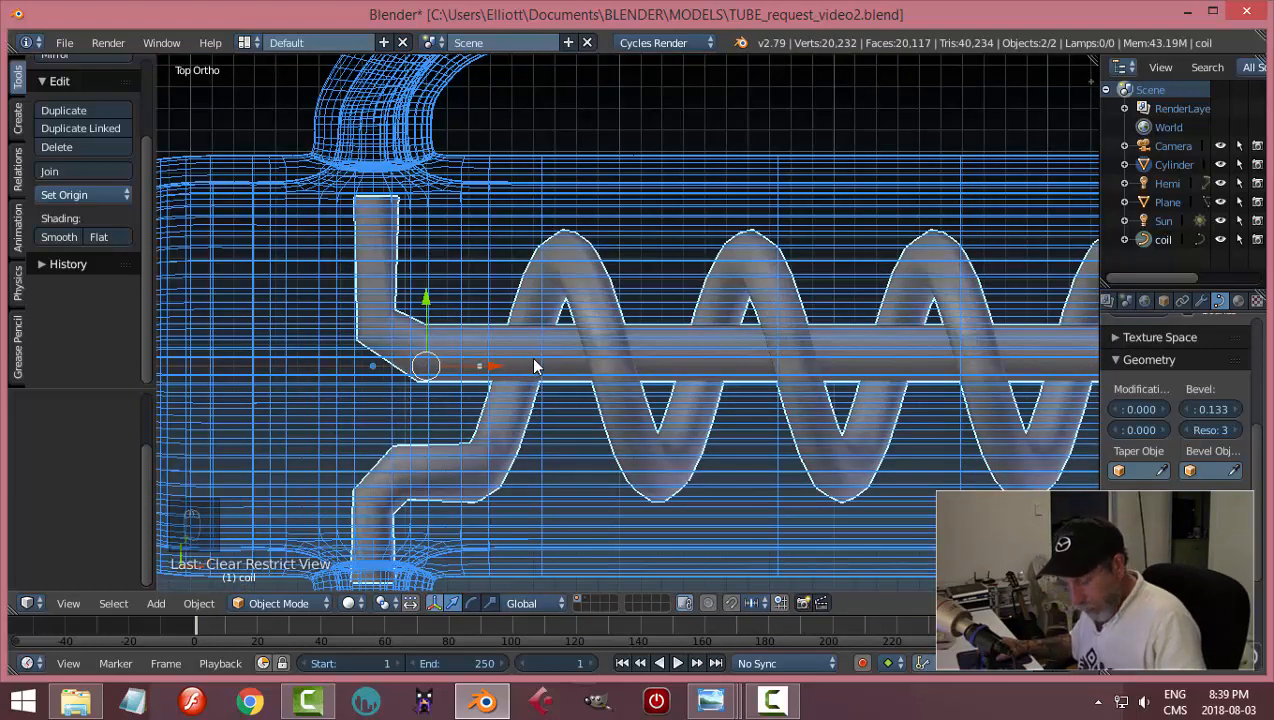
- Convert the coil curve to a mesh and open it in edit mode
key("alt+c")
left_click(500, 379)
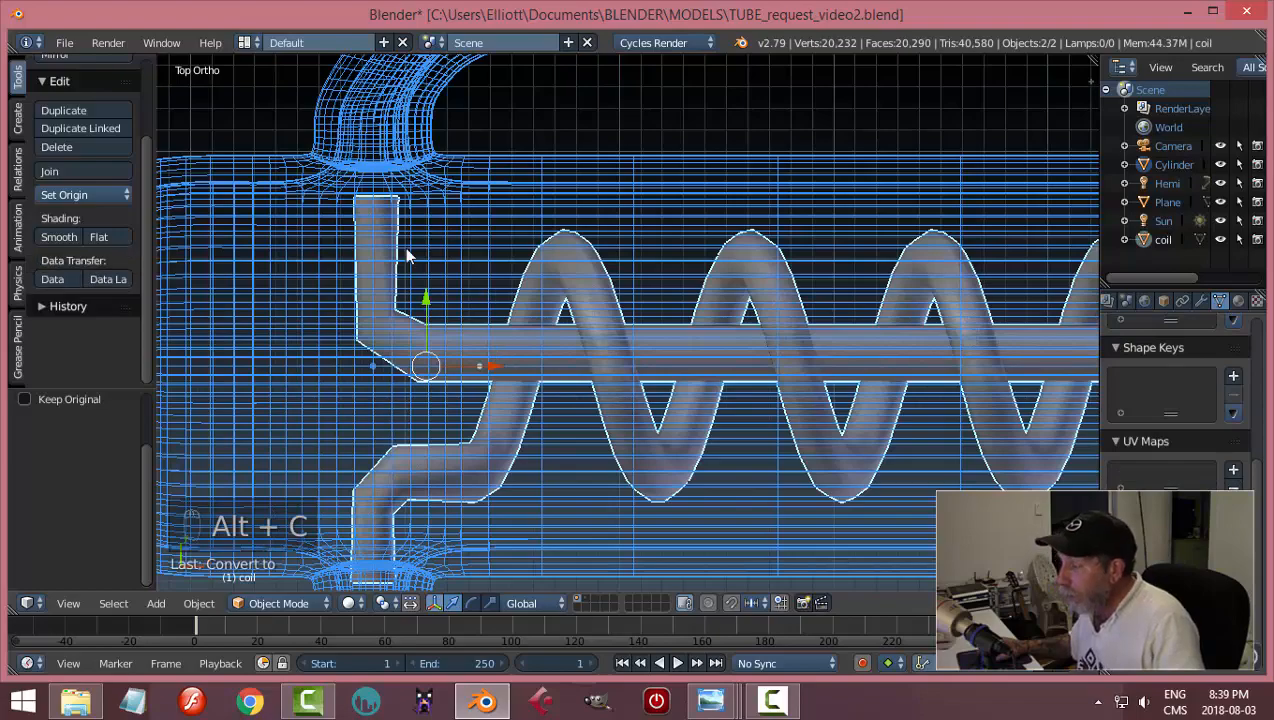
key("Tab")
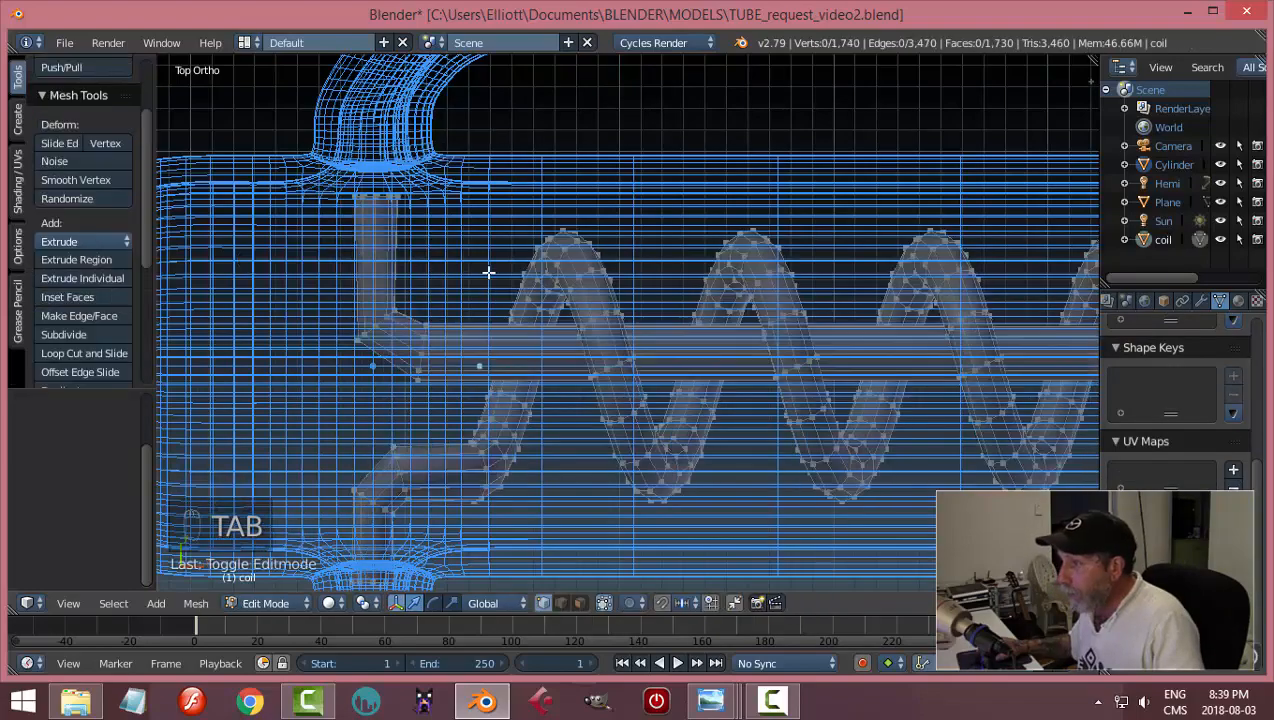
- In edge select mode, select the open edge loop at the coil end beneath the curved side outlet
scroll(455, 250, "up", 3)
middle_click_drag(629, 453, 730, 551, "shift")
middle_click_drag(624, 430, 755, 430, "shift")
scroll(606, 451, "up", 3)
key("ctrl+Tab")
left_click(527, 472)
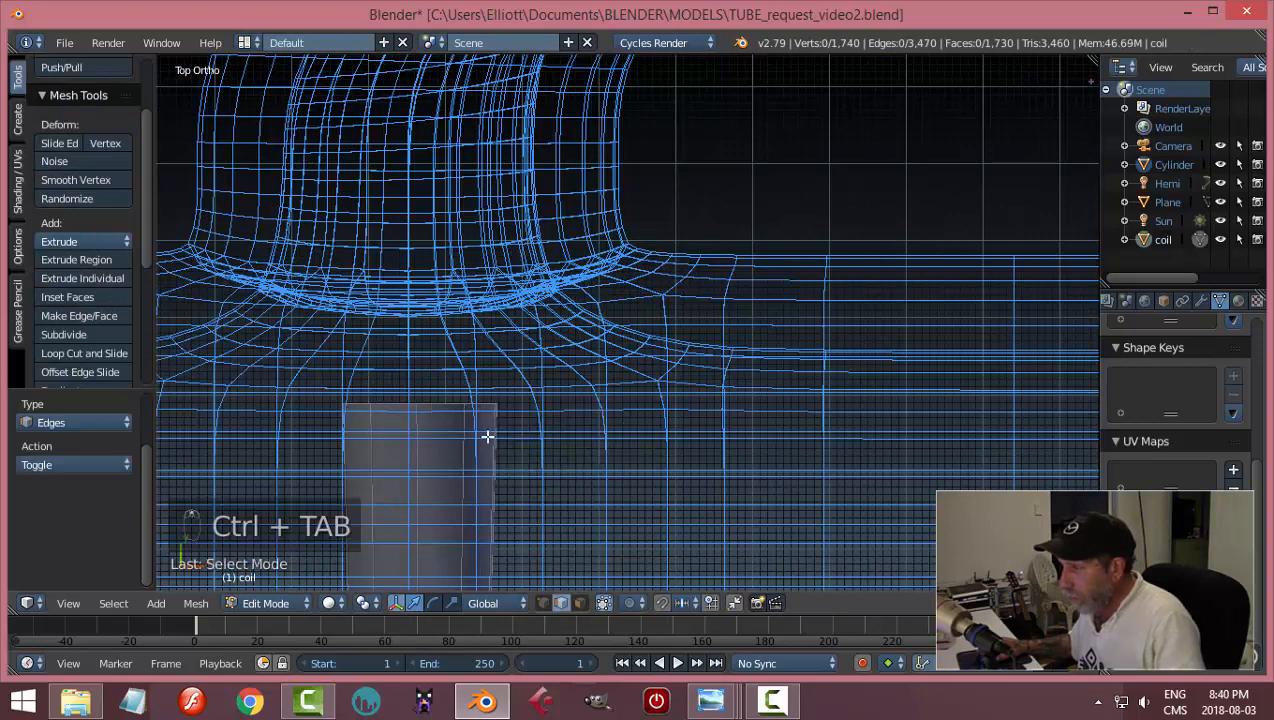
right_click(444, 402, "alt")
scroll(603, 441, "down", 2)
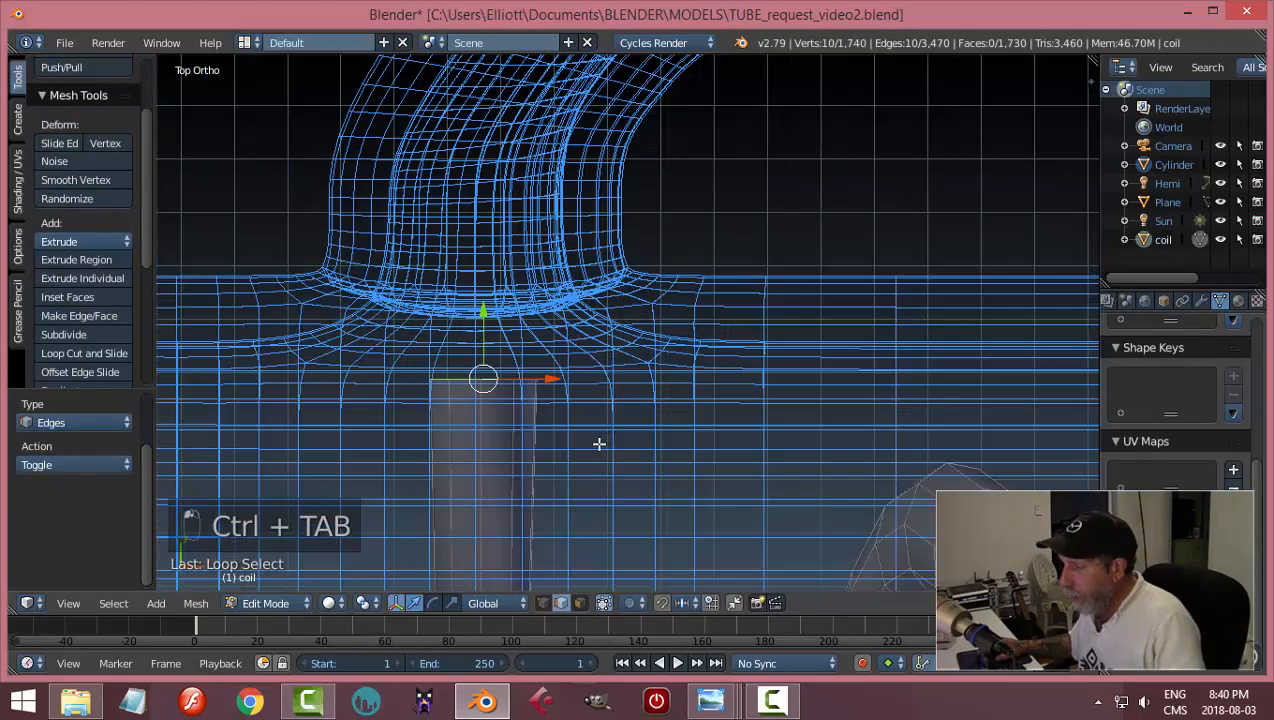
- Nudge the end loop toward the outlet, extrude it in place and scale the new ring outward by 1.937
left_click_drag(482, 316, 482, 313)
key("e")
right_click(576, 379)
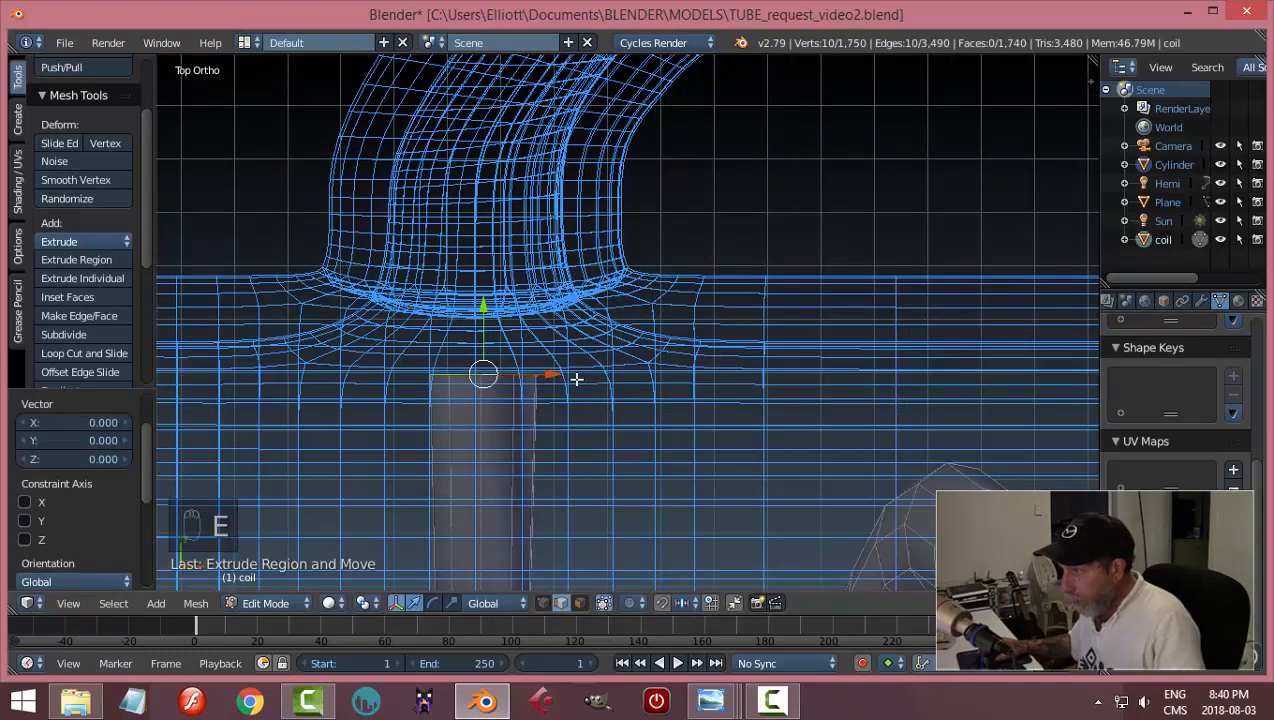
key("s")
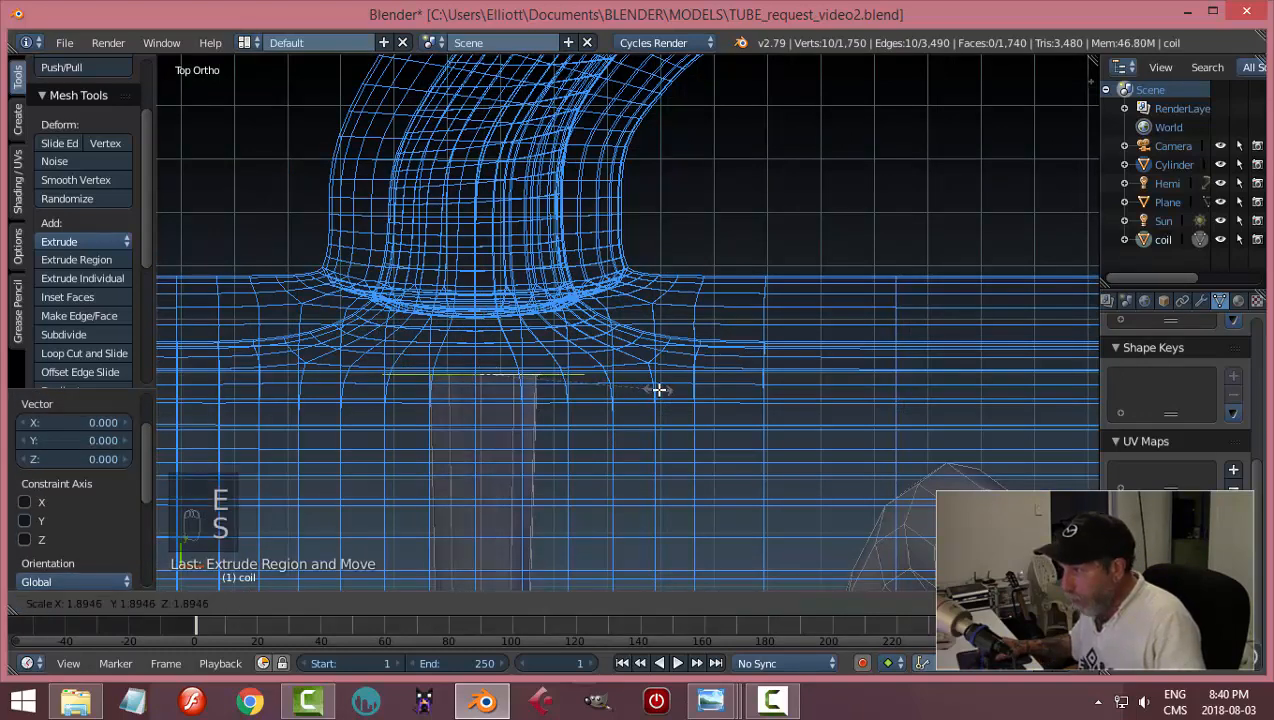
left_click(663, 391)
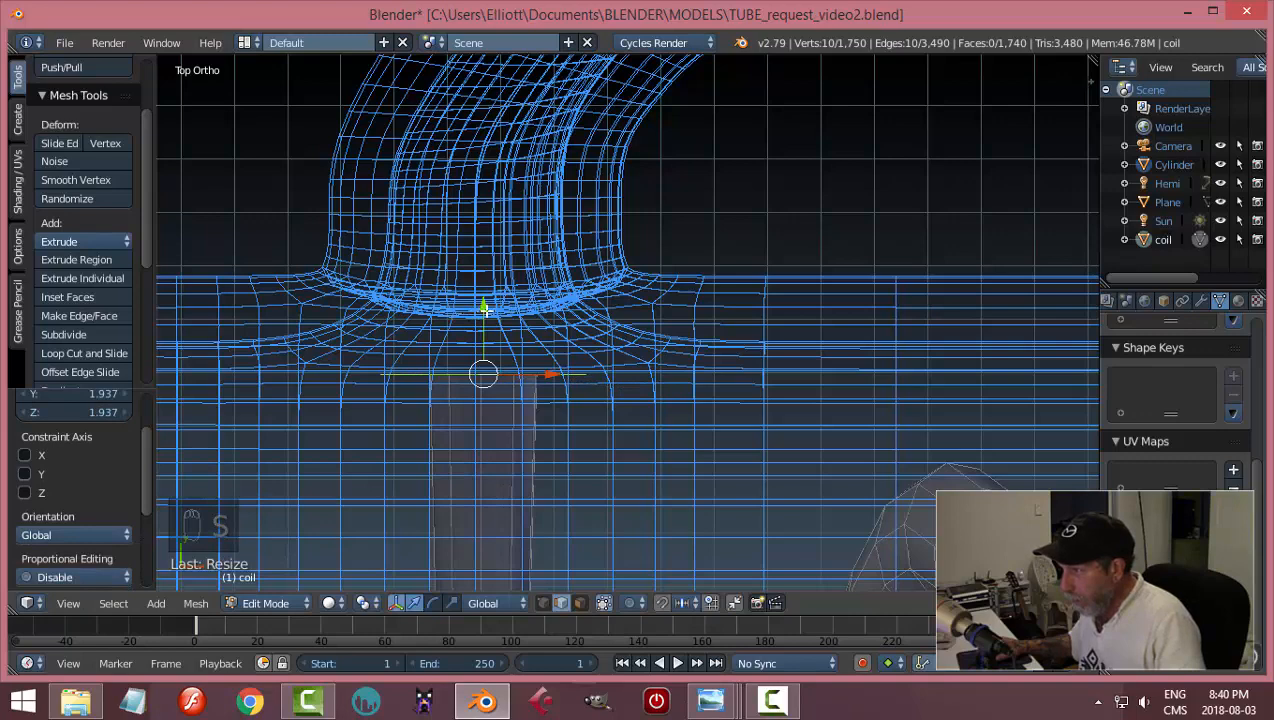
- Move the widened ring toward the outlet and extrude it again by 0.086 along Y to form a flange wall
left_click_drag(484, 310, 478, 250)
key("e")
right_click(502, 343)
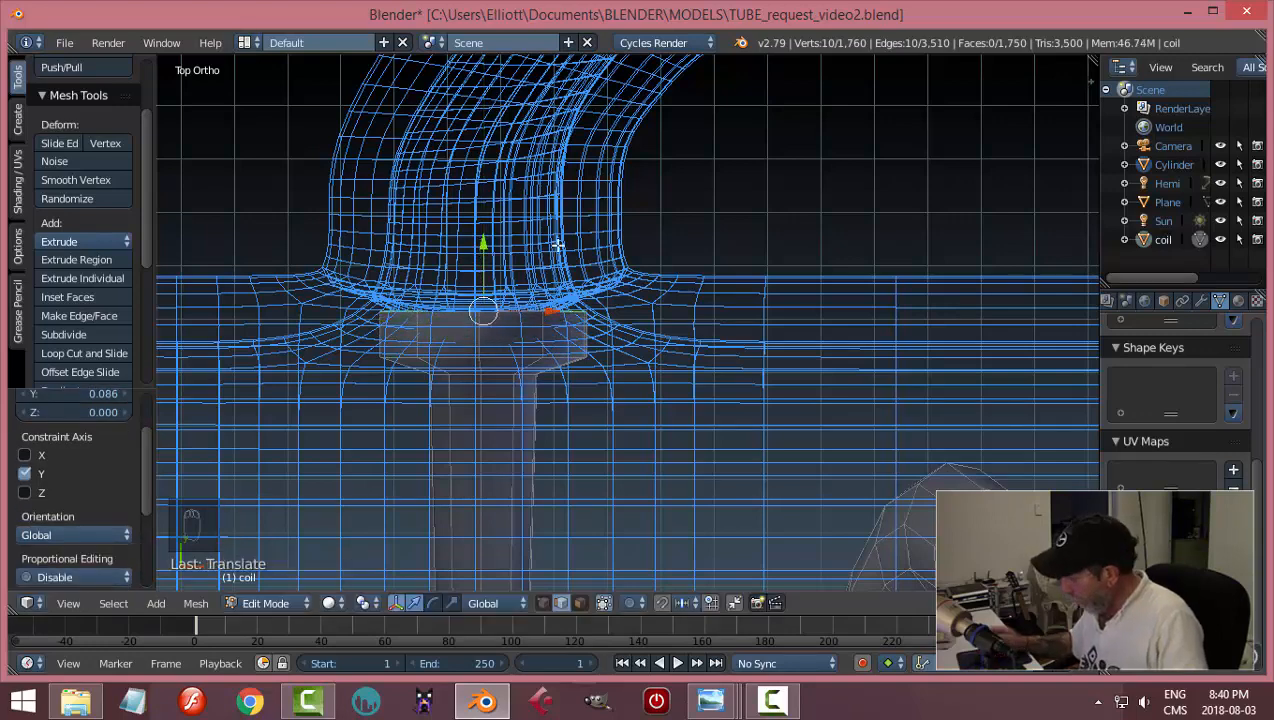
- Grow the selection to the whole flange wall, scale it by 1.15 and move it 0.016 along Y
key("ctrl+KP_Add")
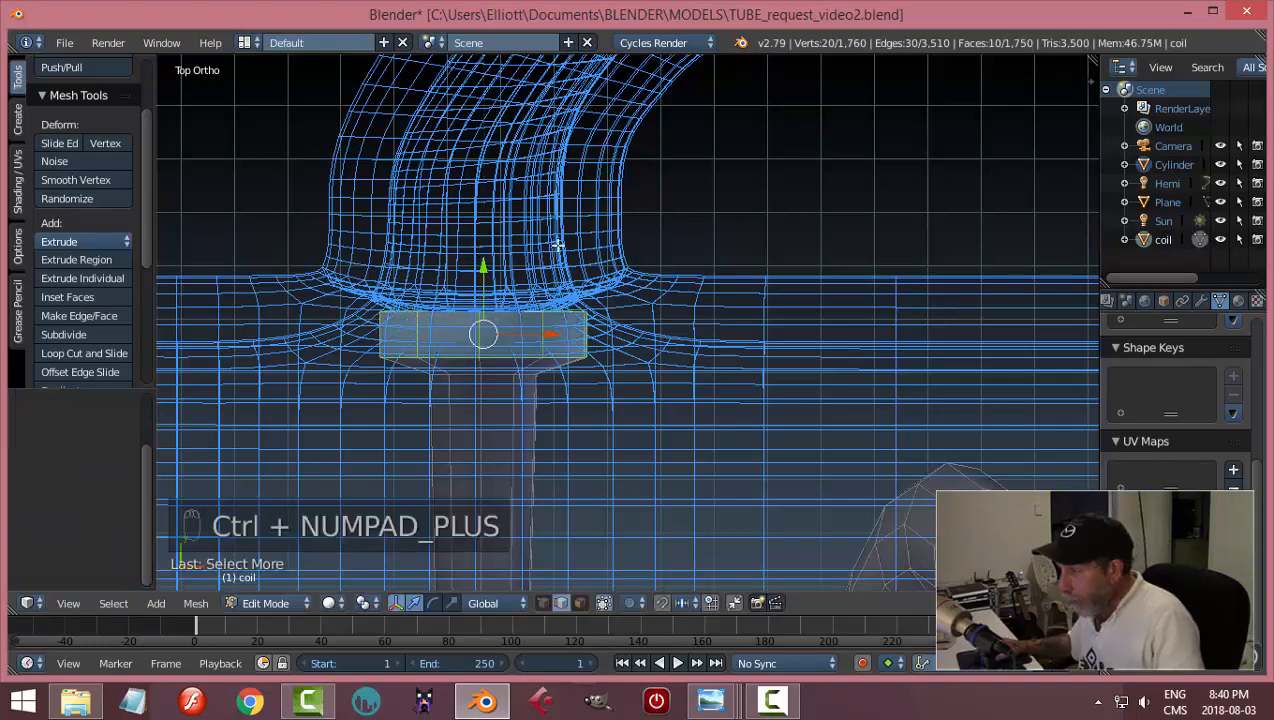
key("s")
left_click(586, 248)
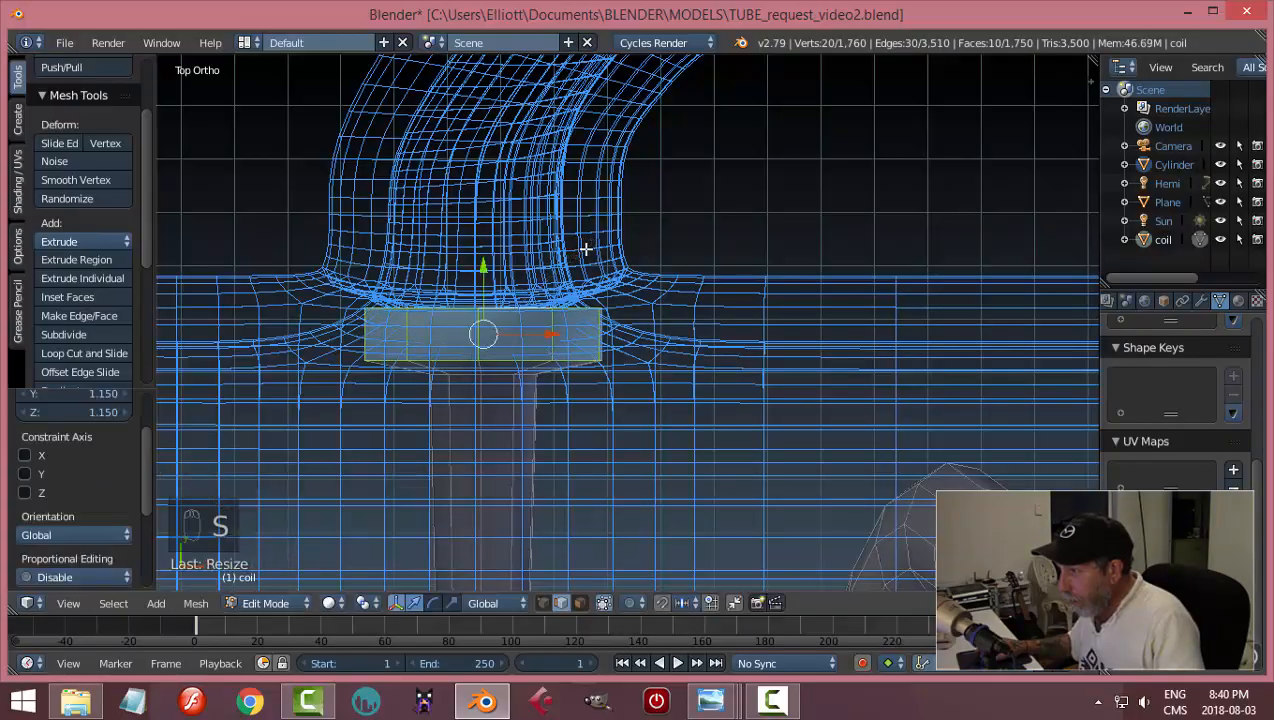
left_click_drag(485, 264, 486, 255)
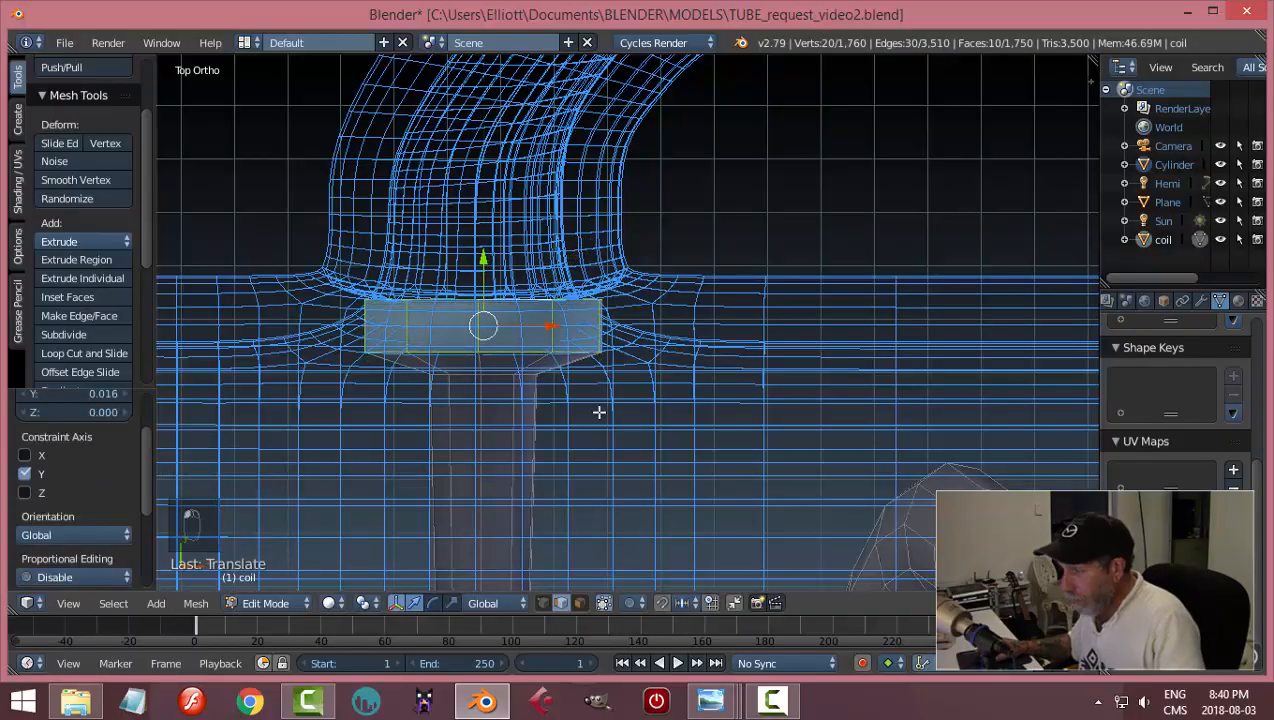
- Deselect the flange and set the viewport shading to Solid
key("a")
middle_click_drag(599, 412, 724, 378)
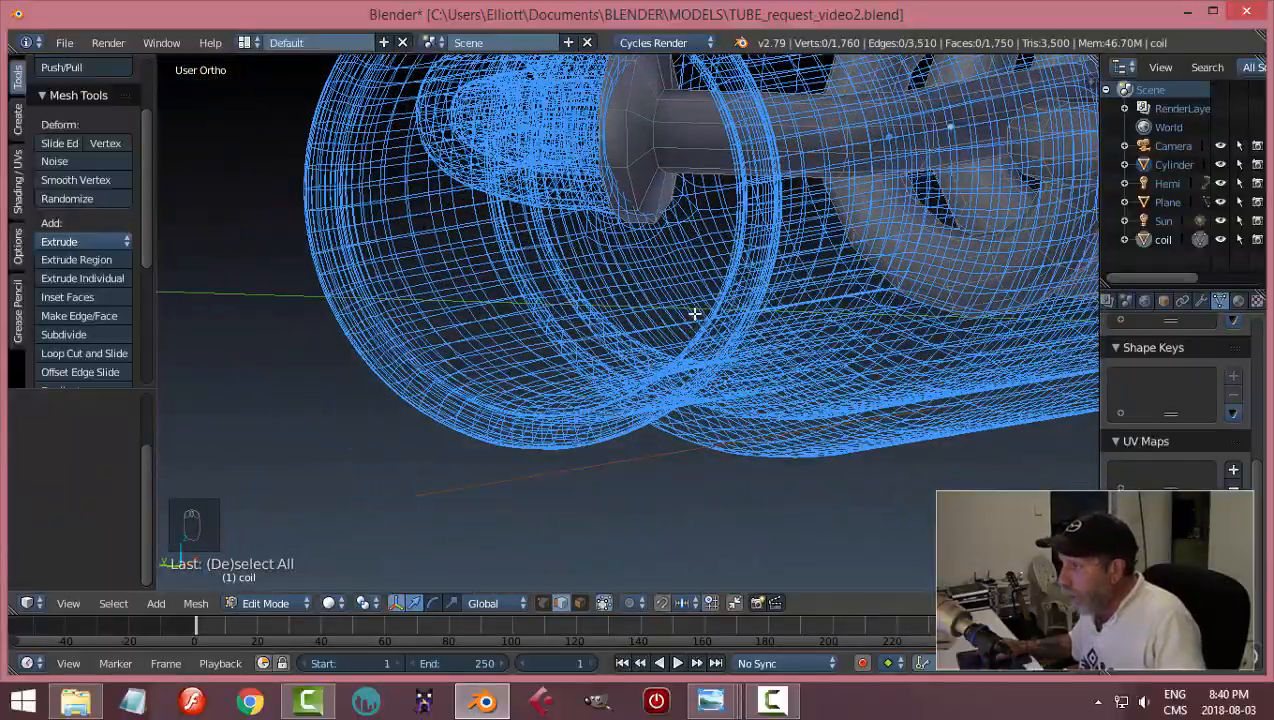
mouse_move(694, 314)
middle_mouse_down()
mouse_move(833, 270)
mouse_move(810, 299)
mouse_move(697, 333)
middle_mouse_up()
key("z")
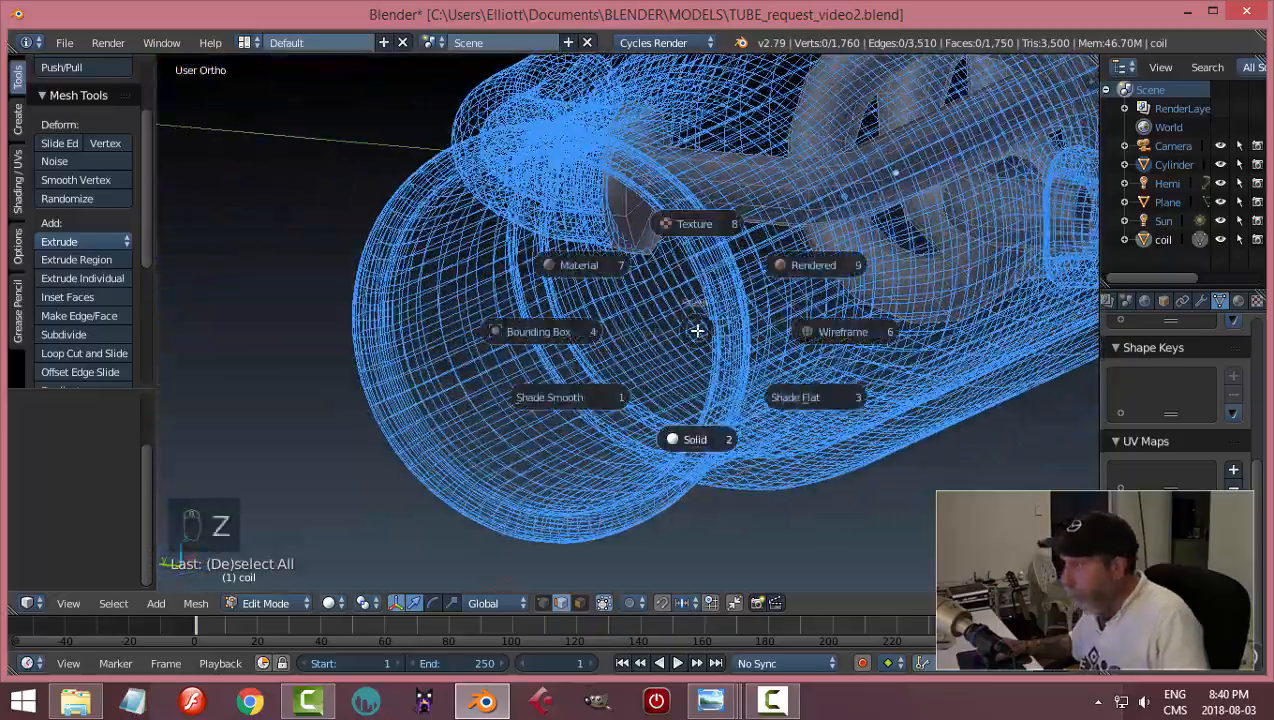
left_click(673, 441)
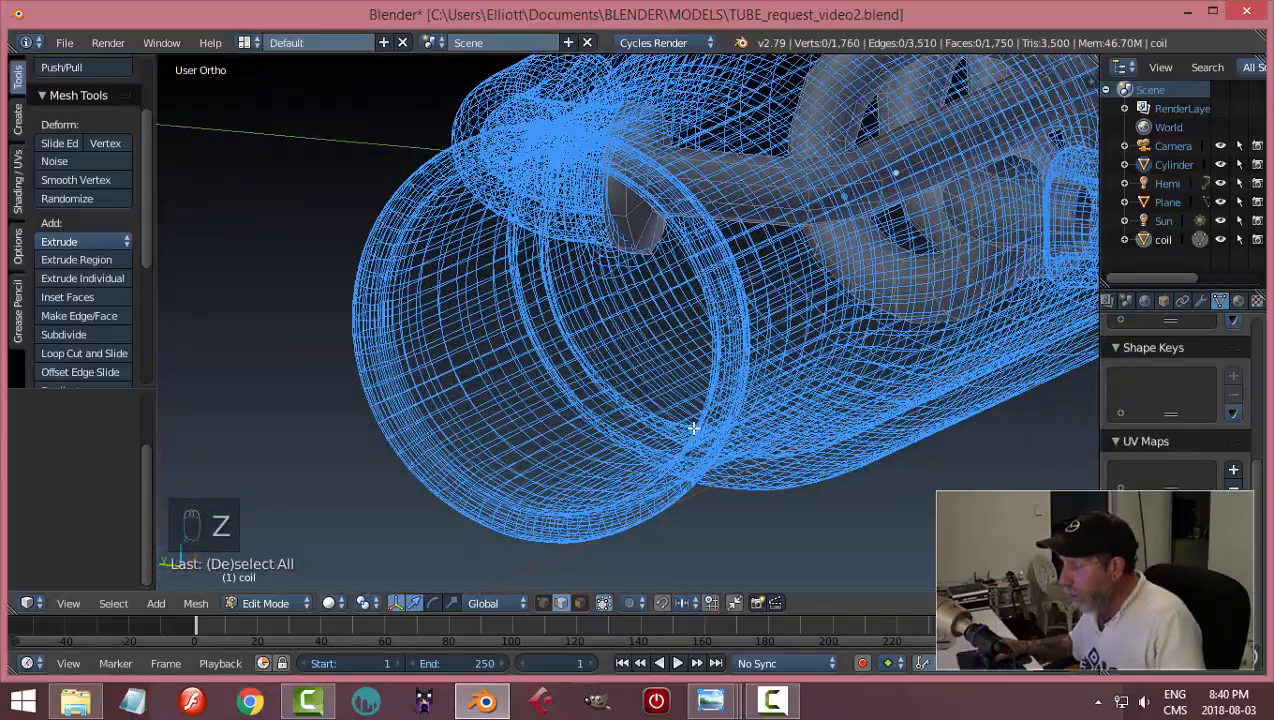
- Return to object mode, change the outer tube's object display from wireframe to solid and inspect the flange inside it
key("Tab")
left_click(548, 430)
right_click(930, 418)
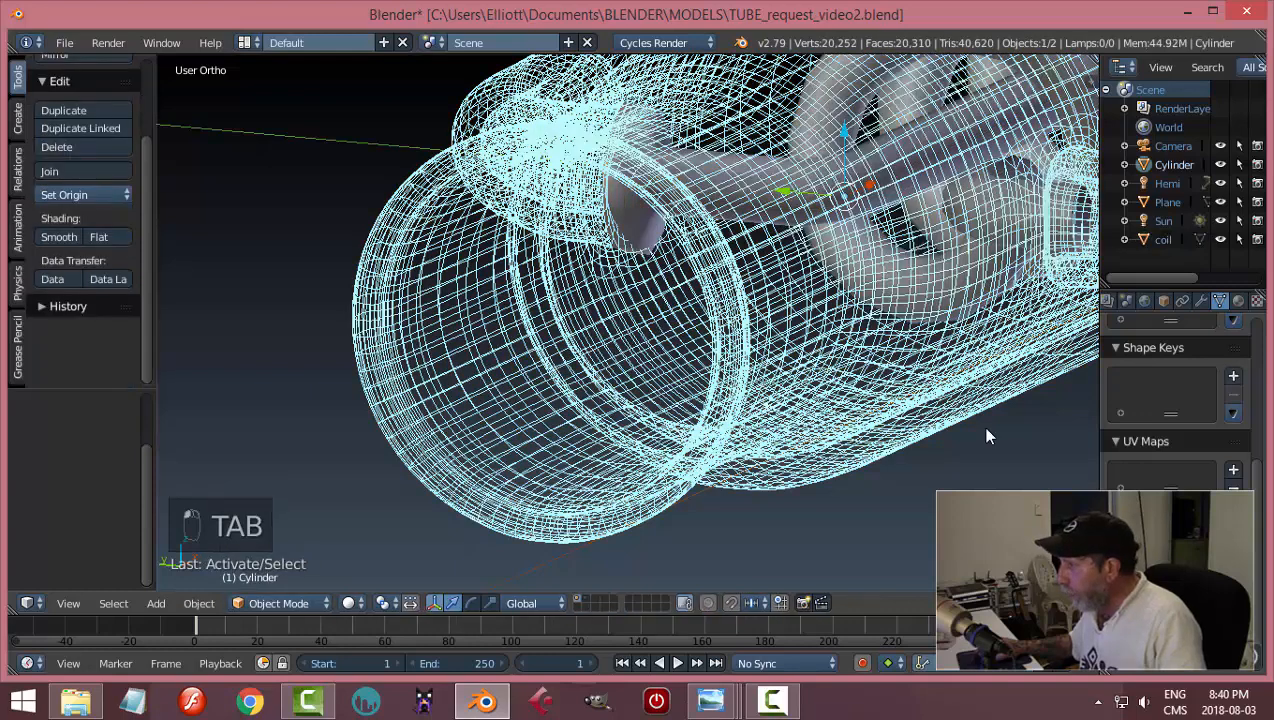
left_click(1163, 301)
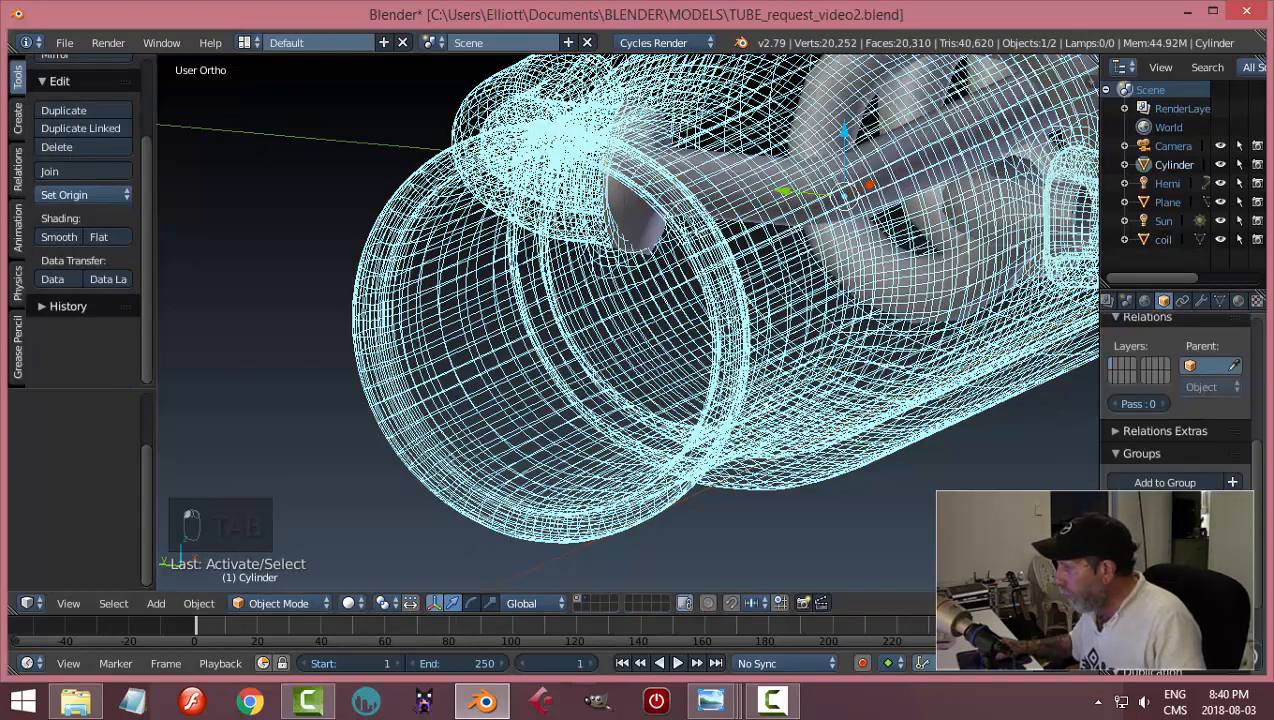
scroll(648, 388, "up", 2)
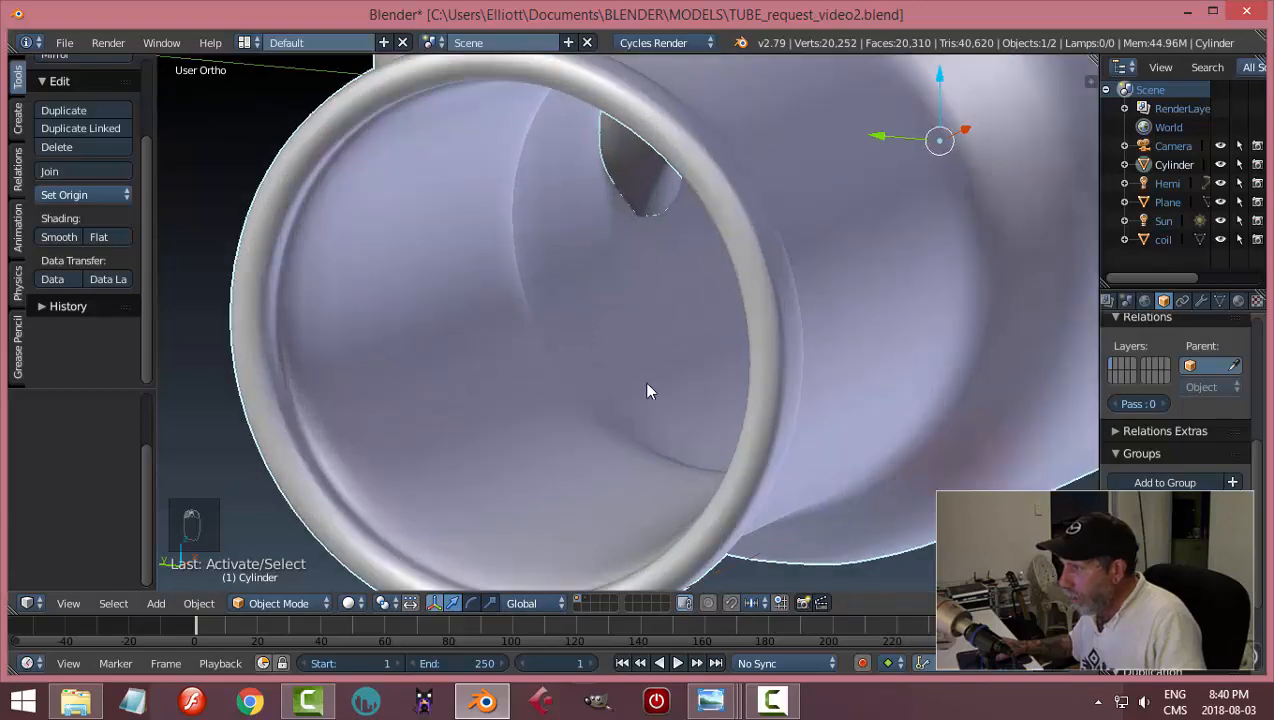
mouse_move(647, 384)
middle_mouse_down()
mouse_move(677, 369)
mouse_move(706, 380)
mouse_move(668, 373)
middle_mouse_up()
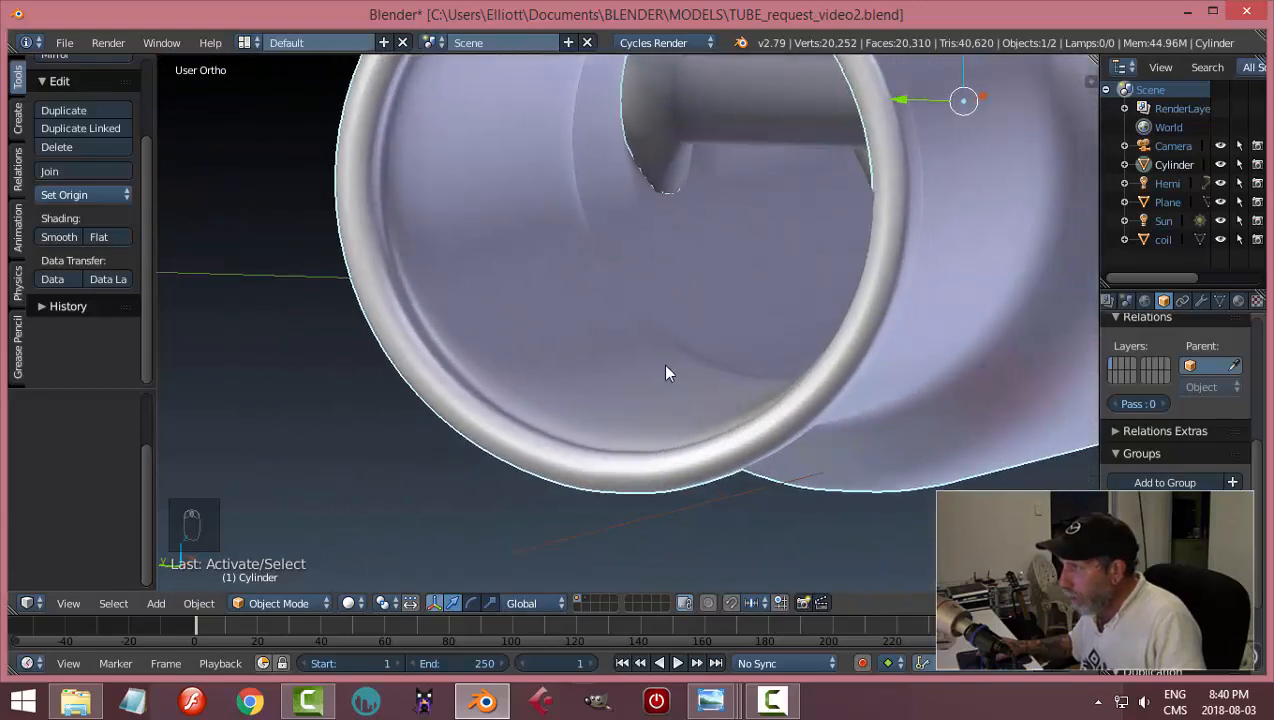
key("a")
scroll(665, 372, "down", 2)
middle_click_drag(722, 284, 469, 284)
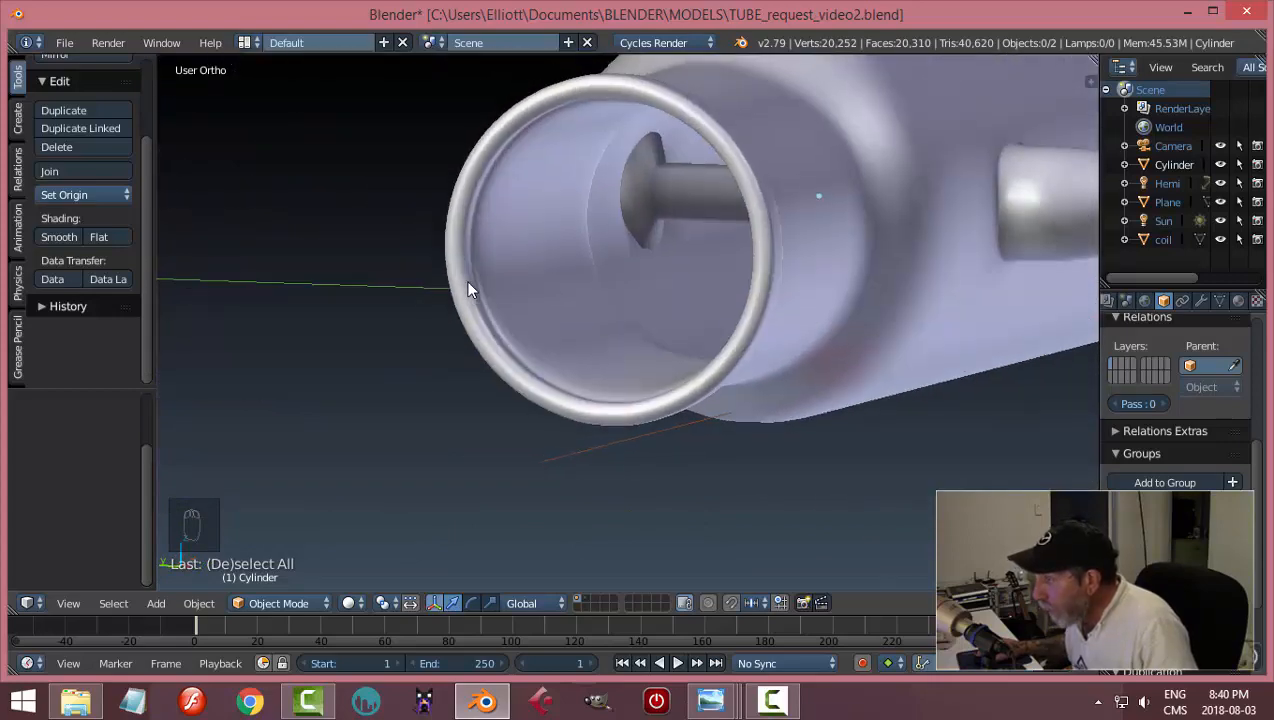
scroll(635, 233, "up", 2)
right_click(656, 159)
key("Tab")
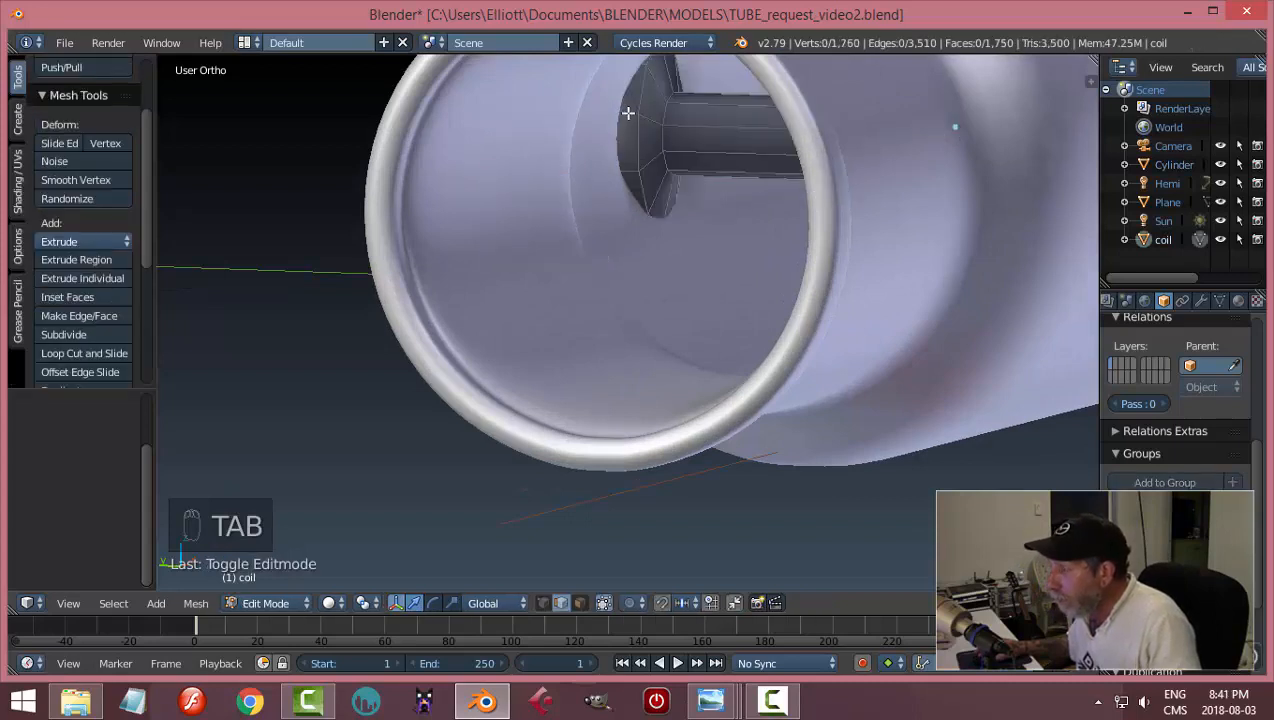
key("Tab")
- Hide the outer tube and open the coil mesh in edit mode at its flanged end
right_click(854, 174)
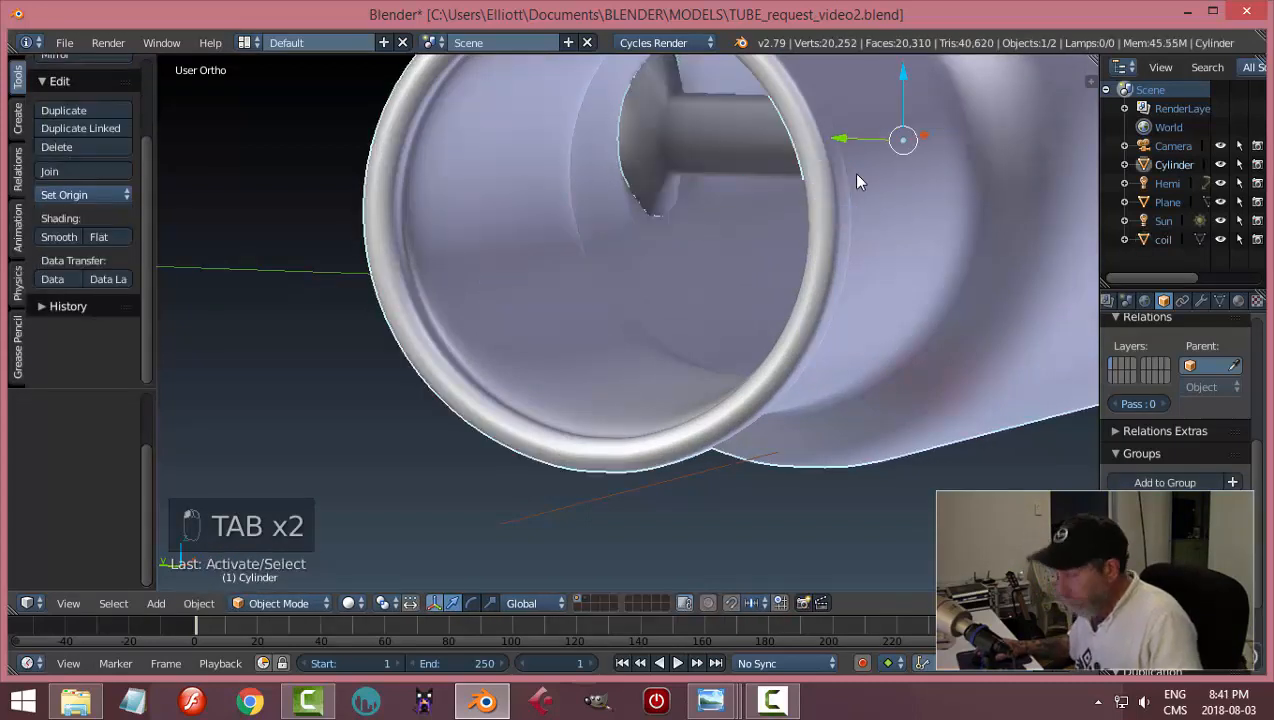
key("h")
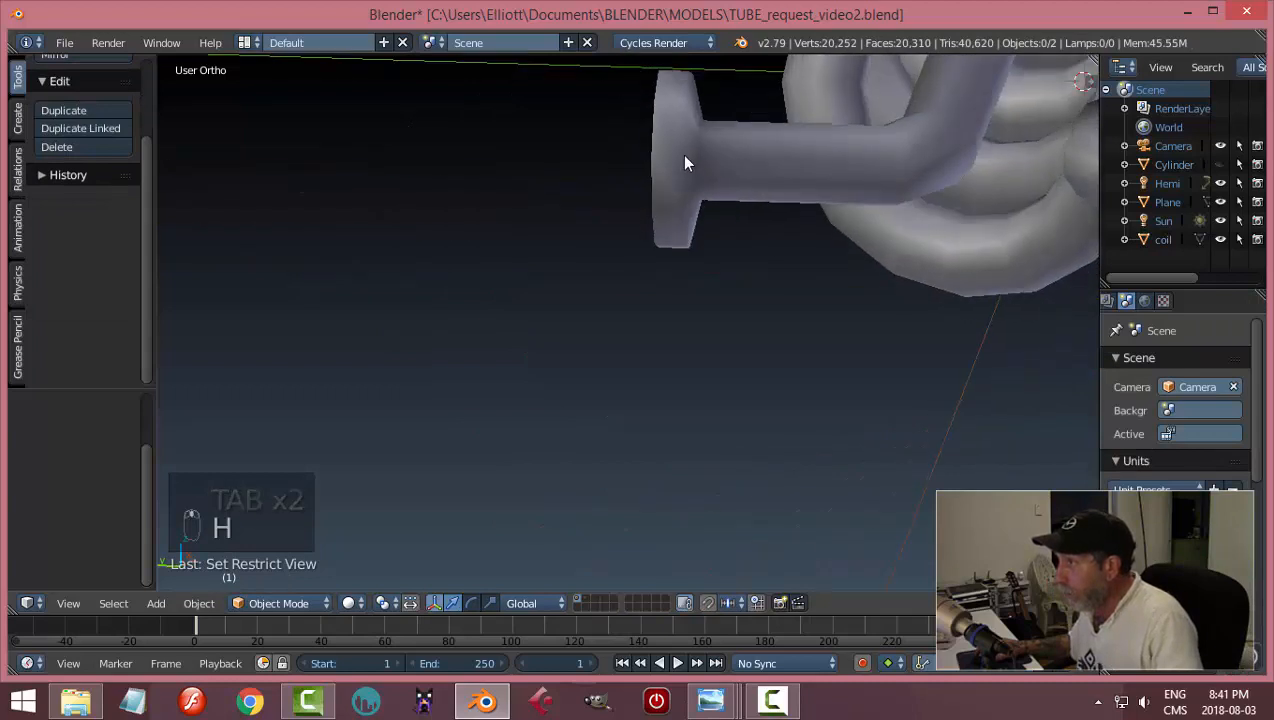
right_click(684, 162)
key("Tab")
middle_click_drag(771, 171, 717, 202)
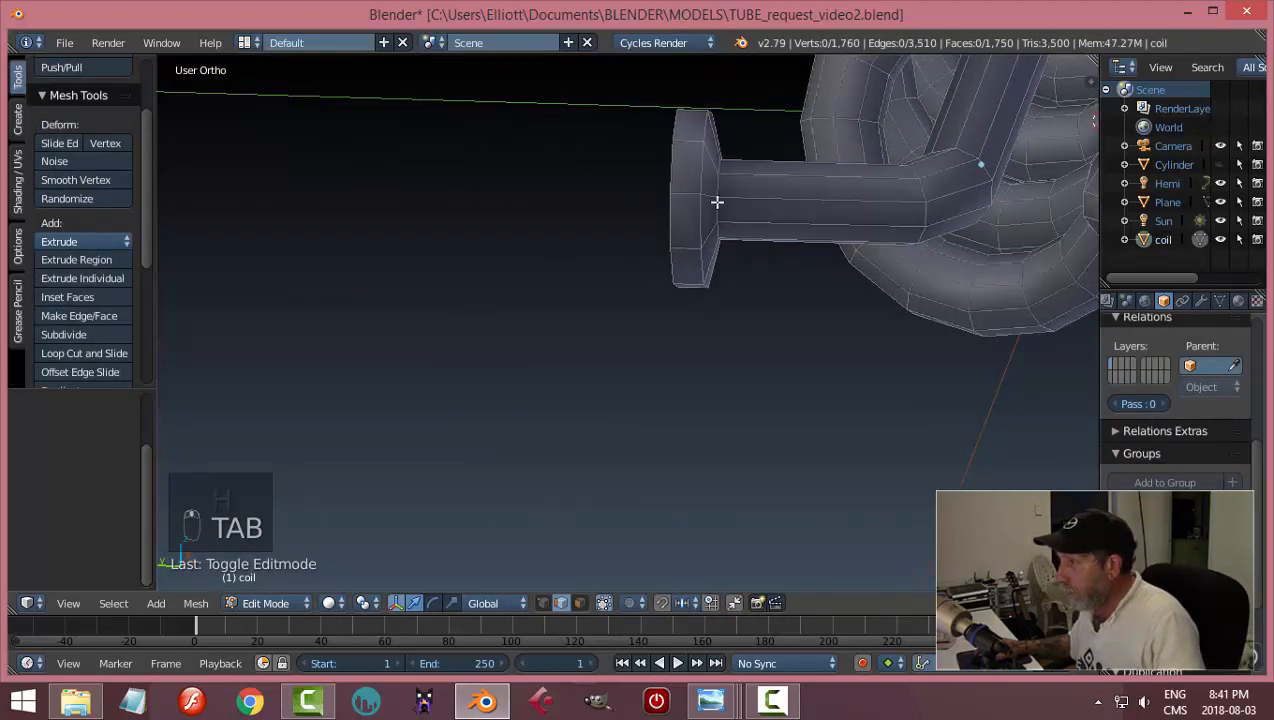
- Add a loop cut around the flange wall and slide it toward the open rim with a factor of -0.706
key("ctrl+r")
left_click(692, 191)
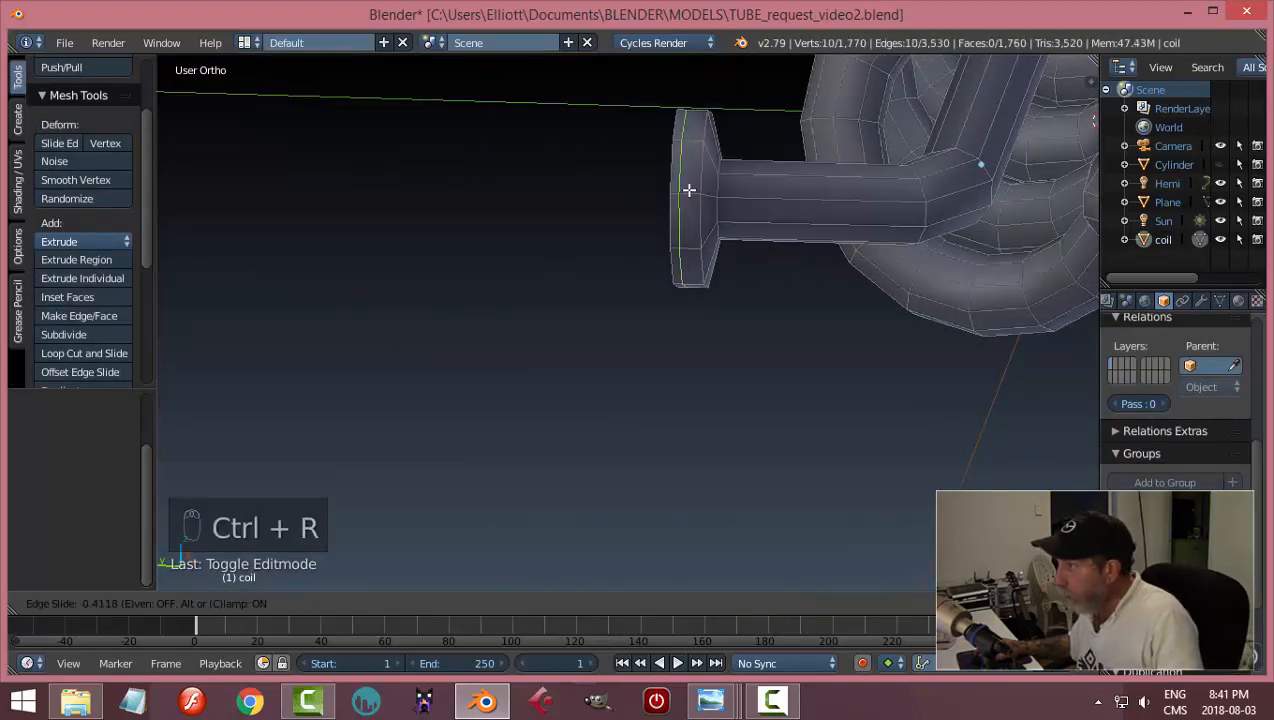
left_click(684, 186)
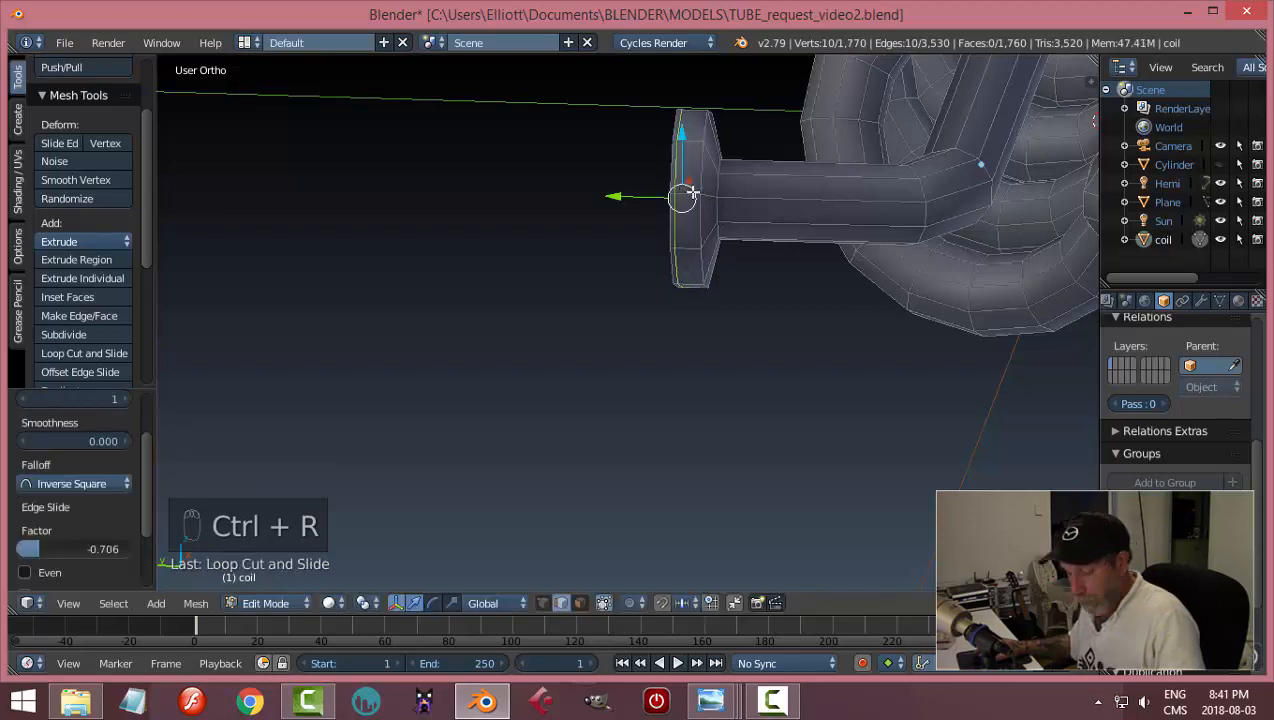
- Add a second loop cut around the flange wall, slid toward the pipe side with a factor of 0.571, and return to object mode
key("a")
key("ctrl+r")
left_click(697, 145)
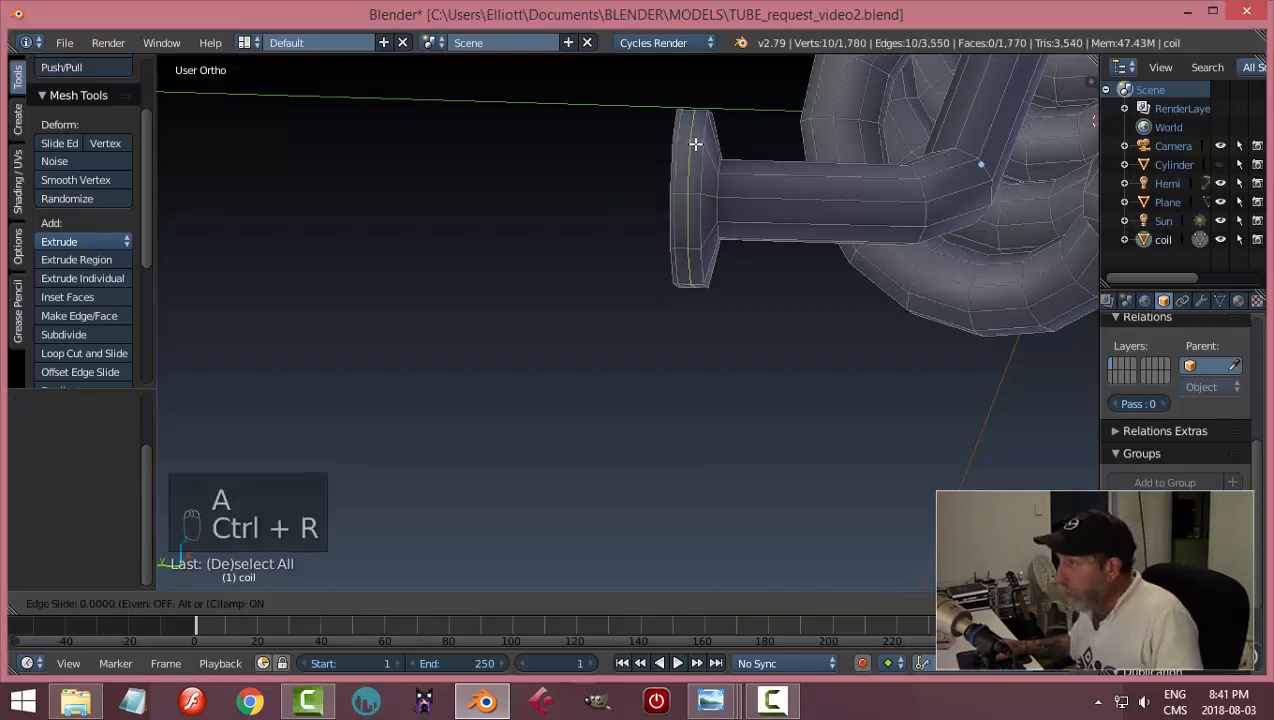
left_click(703, 146)
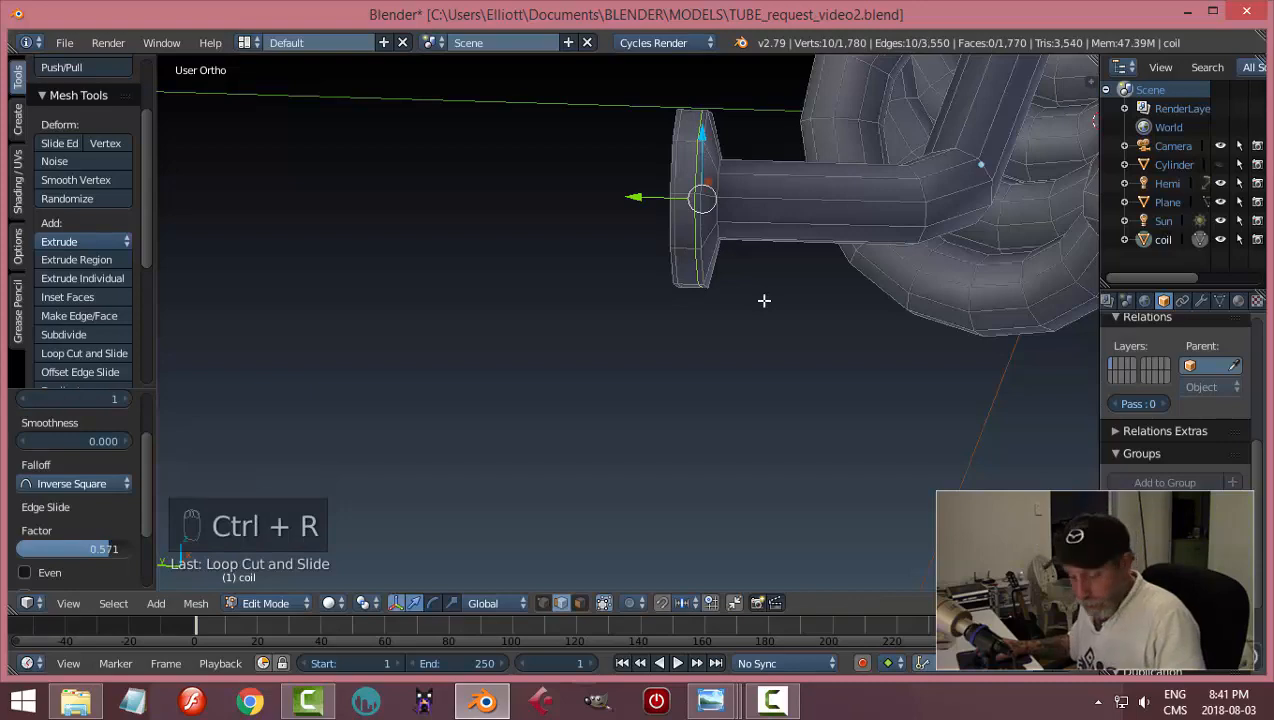
key("a")
key("Tab")
left_click(659, 311)
middle_click_drag(762, 330, 590, 318)
right_click(698, 313)
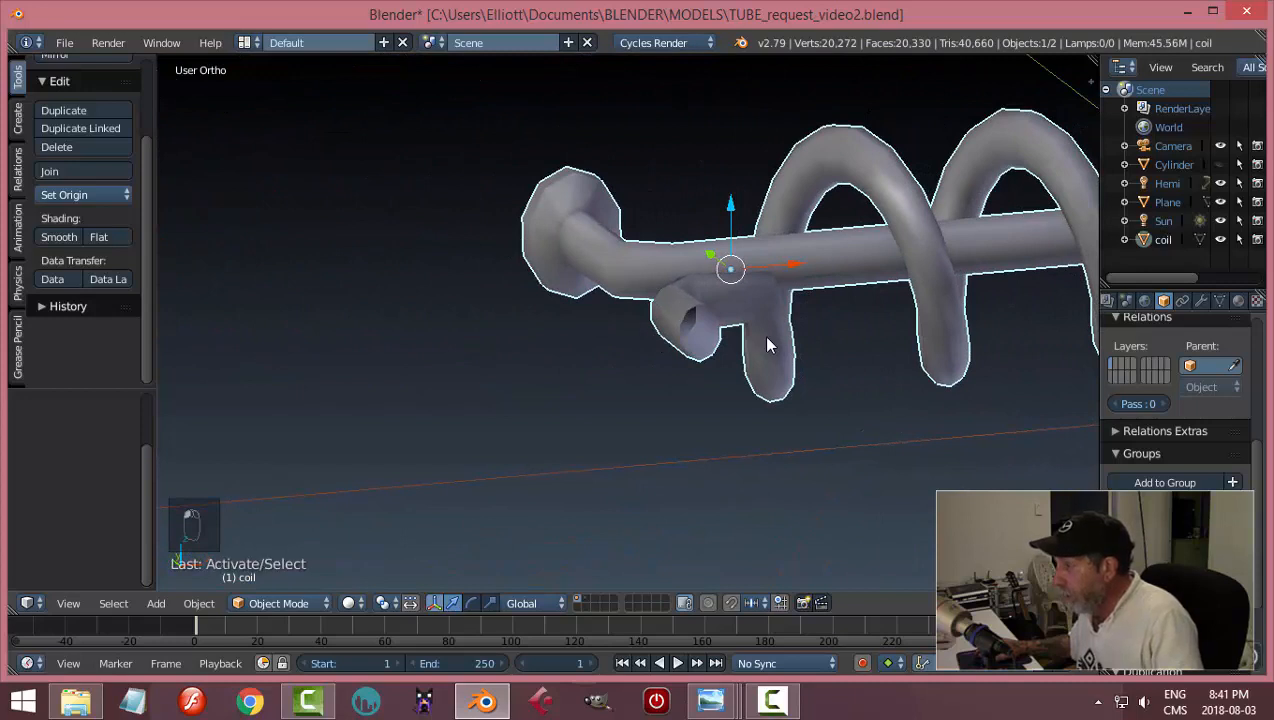
key("Tab")
left_click(908, 337)
right_click(708, 313, "alt")
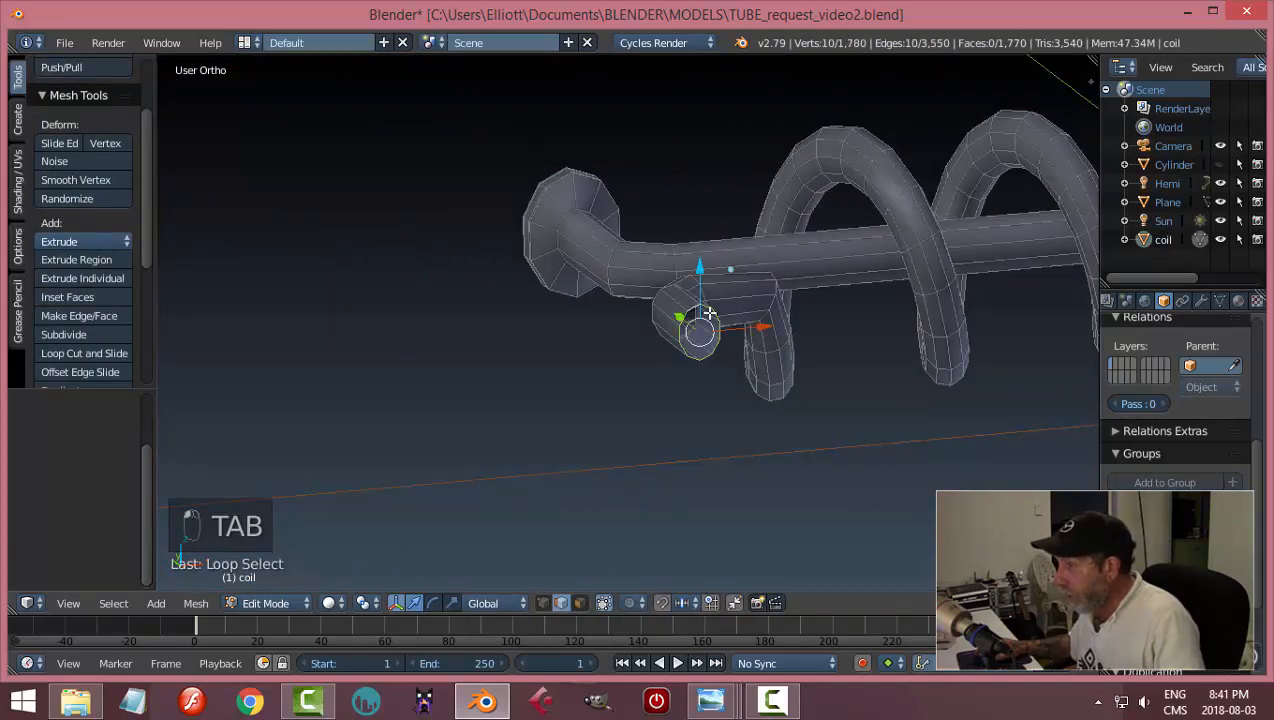
key("a")
key("a")
key("Tab")
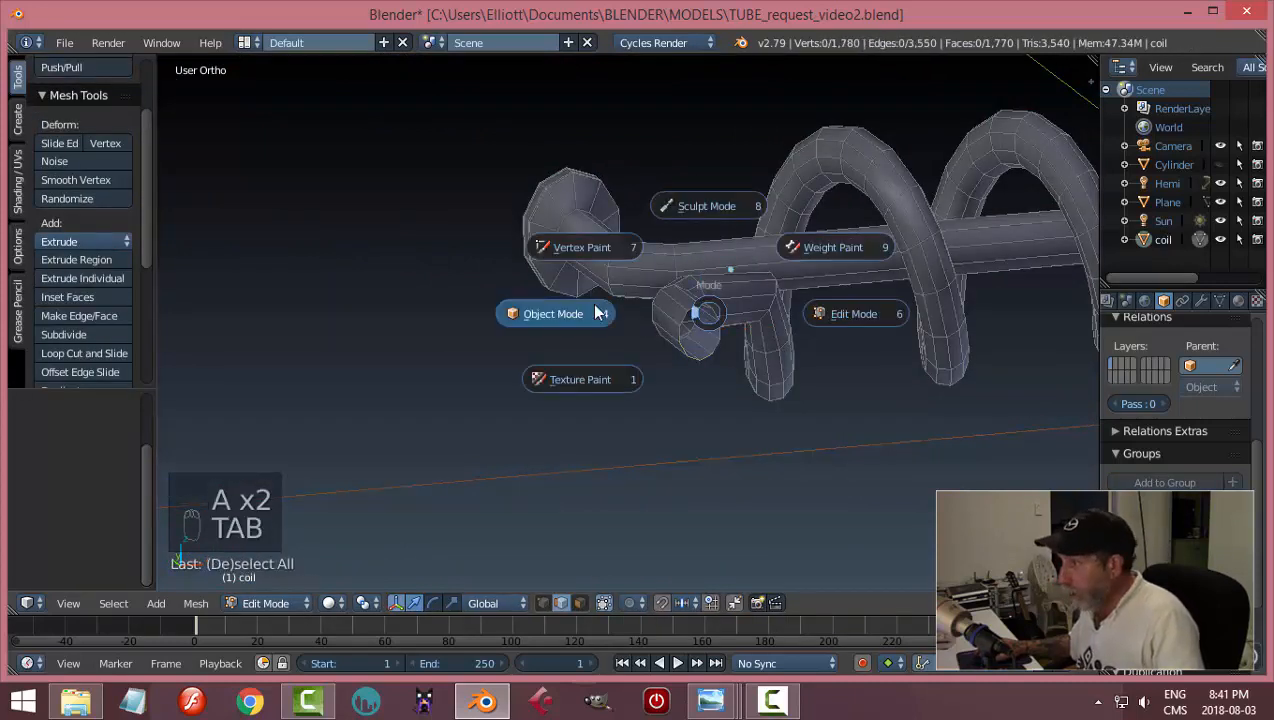
- Reveal the outer tube, select it, switch to wireframe display and view its side outlet and the coil's unflanged end from the top
key("alt+h")
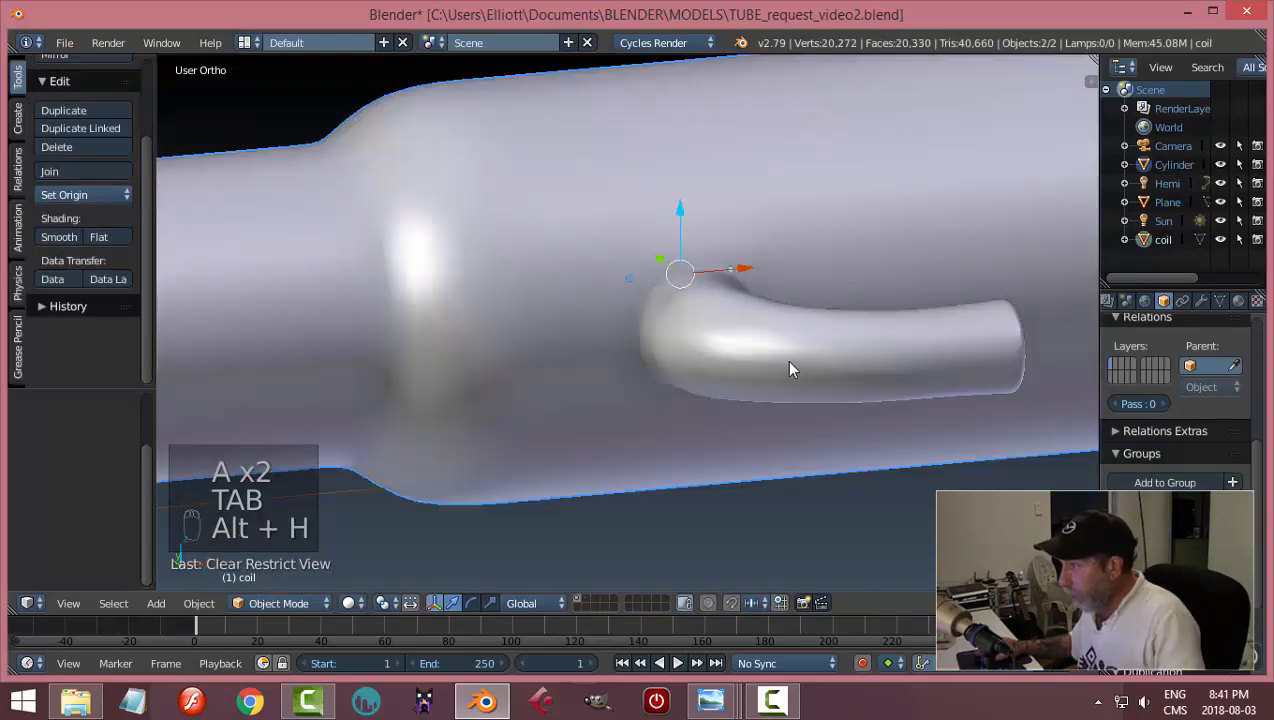
middle_click_drag(785, 359, 773, 333)
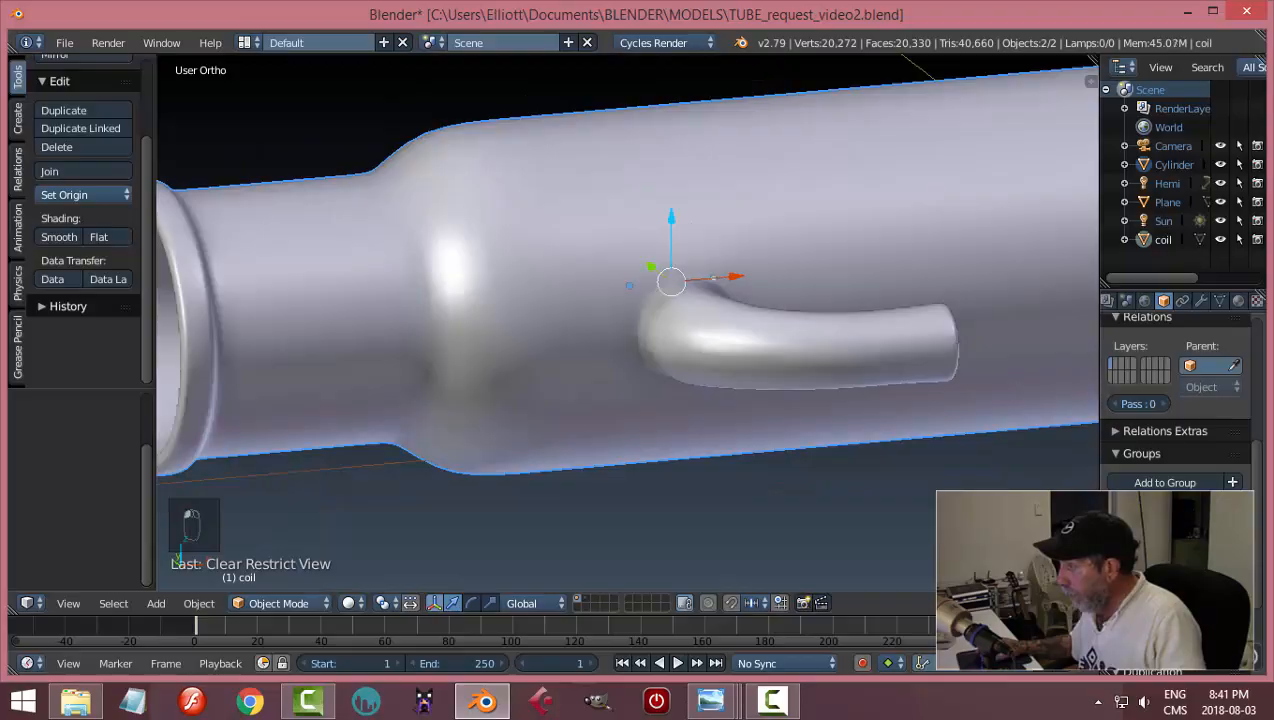
right_click(893, 284)
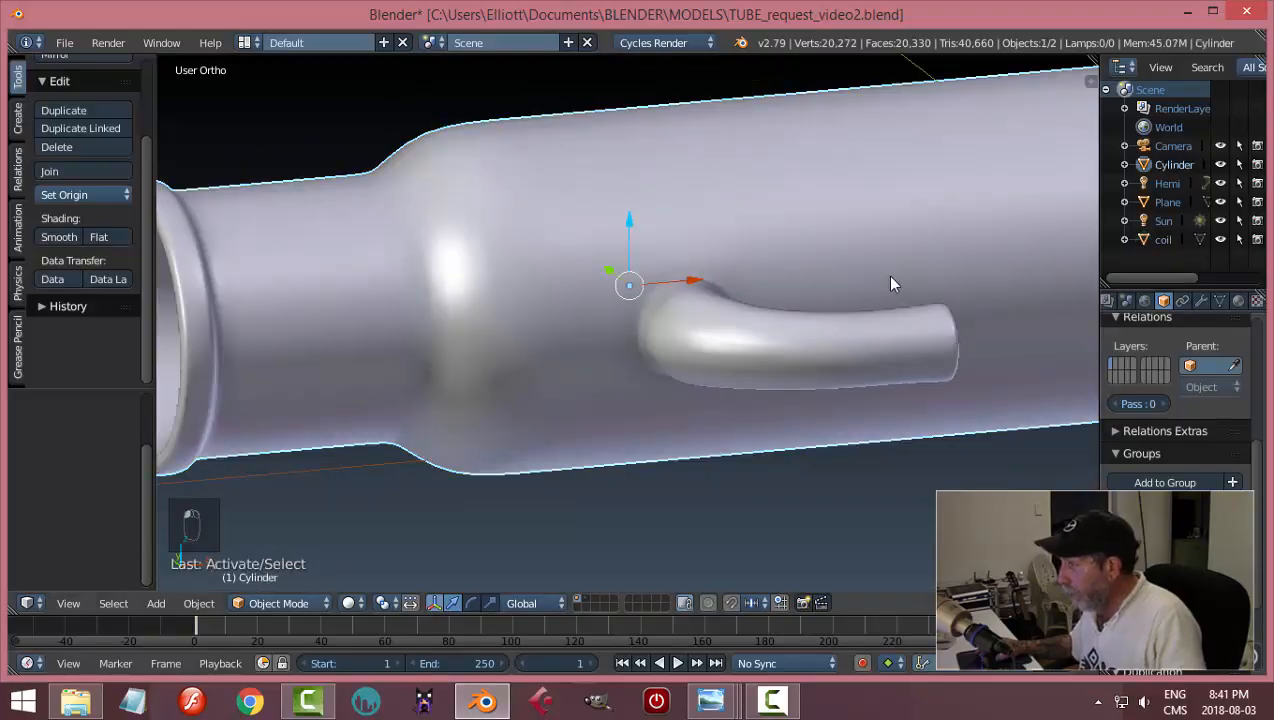
key("z")
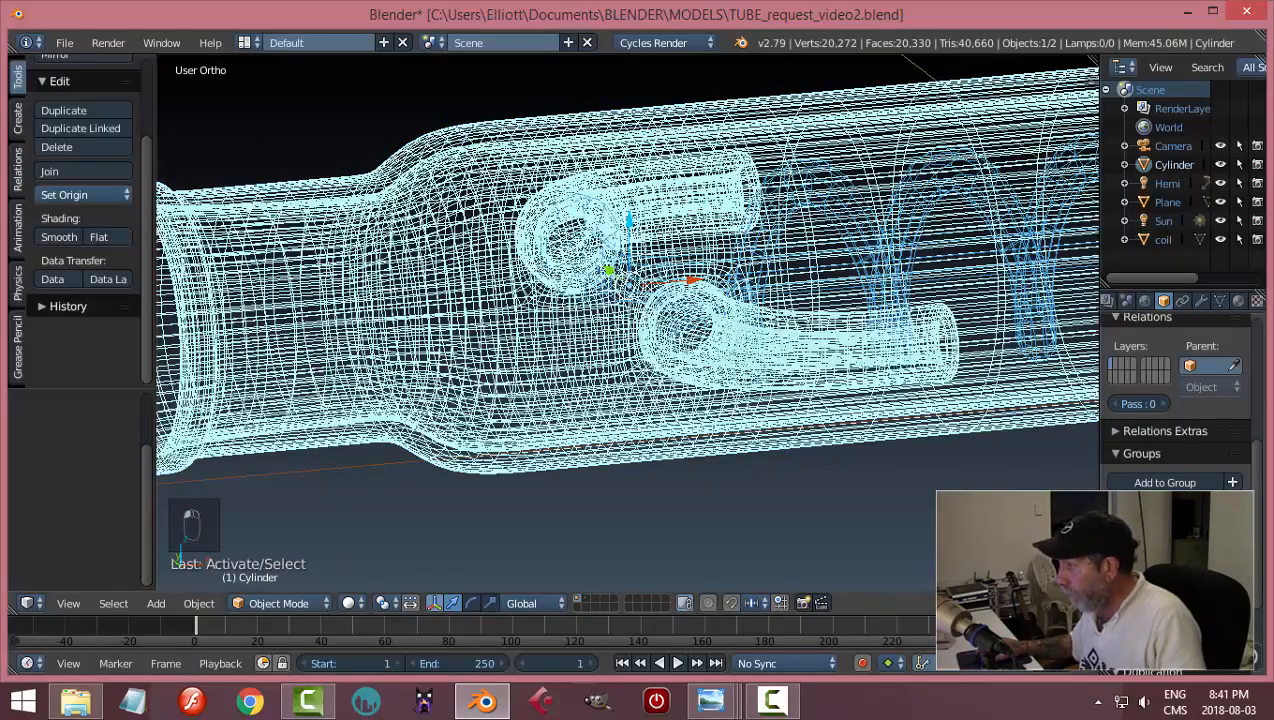
middle_click_drag(819, 337, 915, 455)
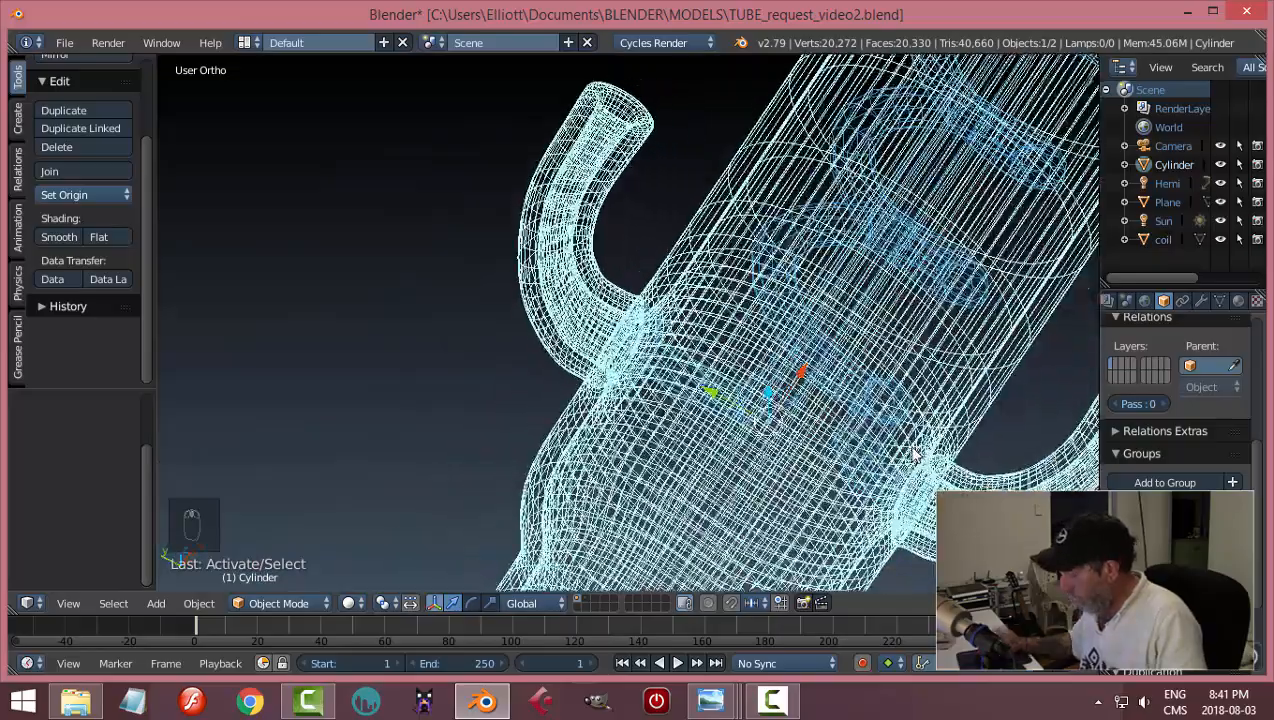
key("KP_7")
middle_click_drag(612, 505, 703, 565, "shift")
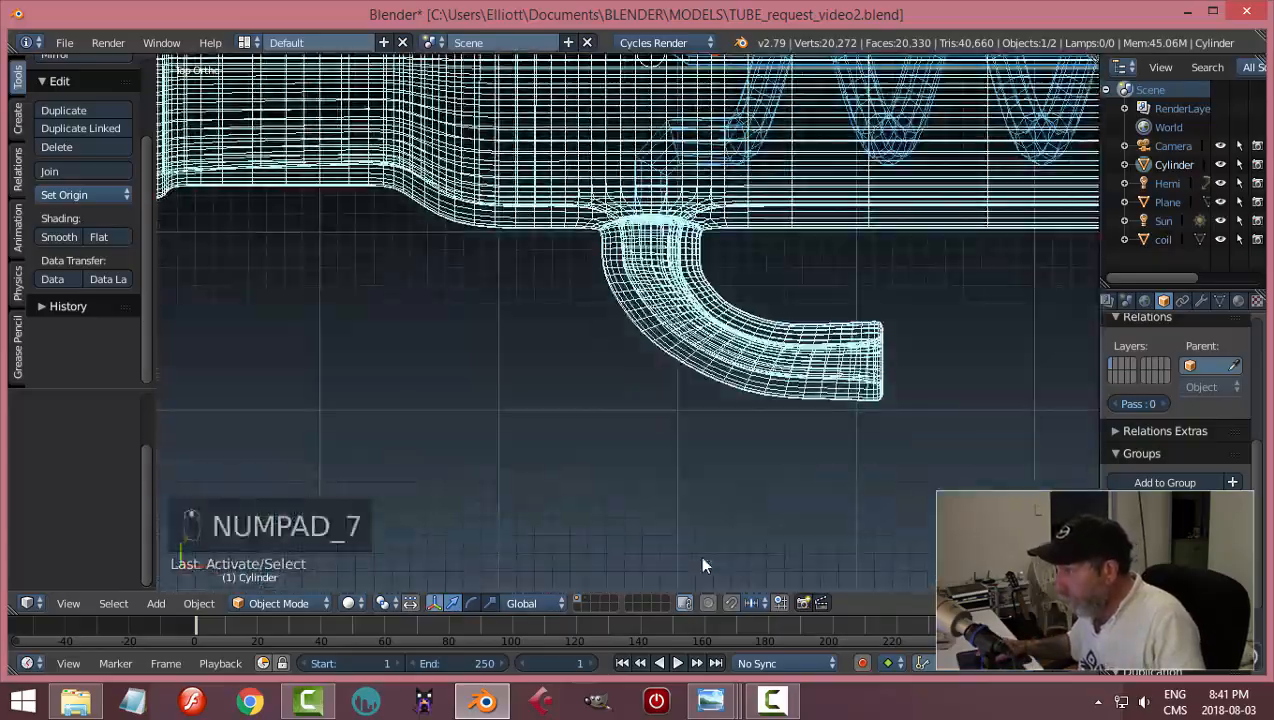
middle_click_drag(753, 380, 735, 578, "shift")
scroll(783, 367, "up", 3)
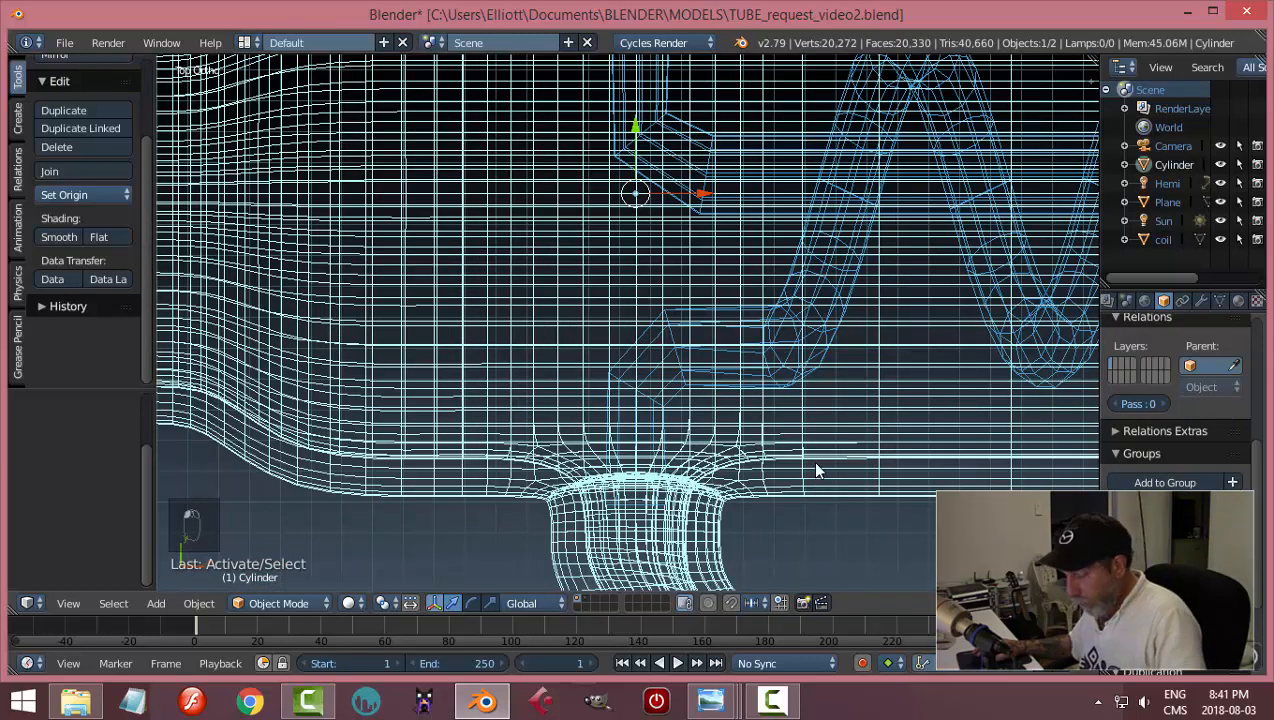
- Isolate the coil to restore its solid shading, show the wireframe tube again and open the coil mesh in edit mode
key("h")
right_click(782, 390)
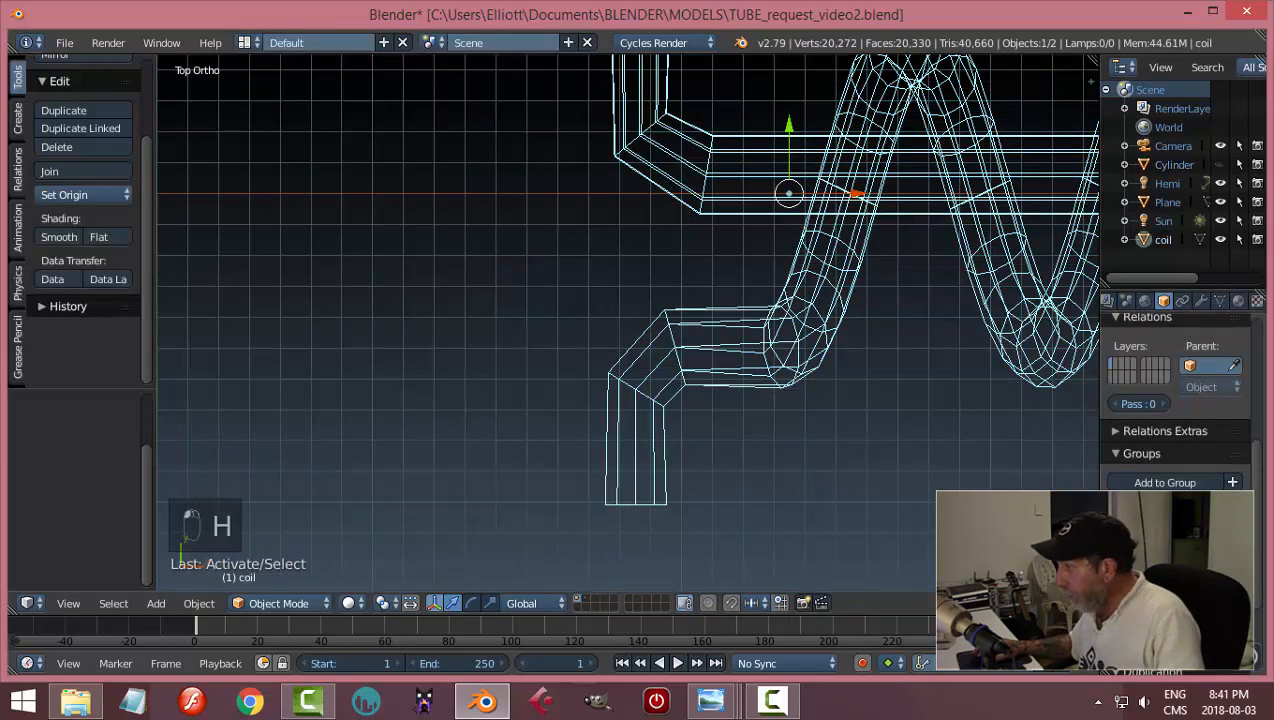
key("z")
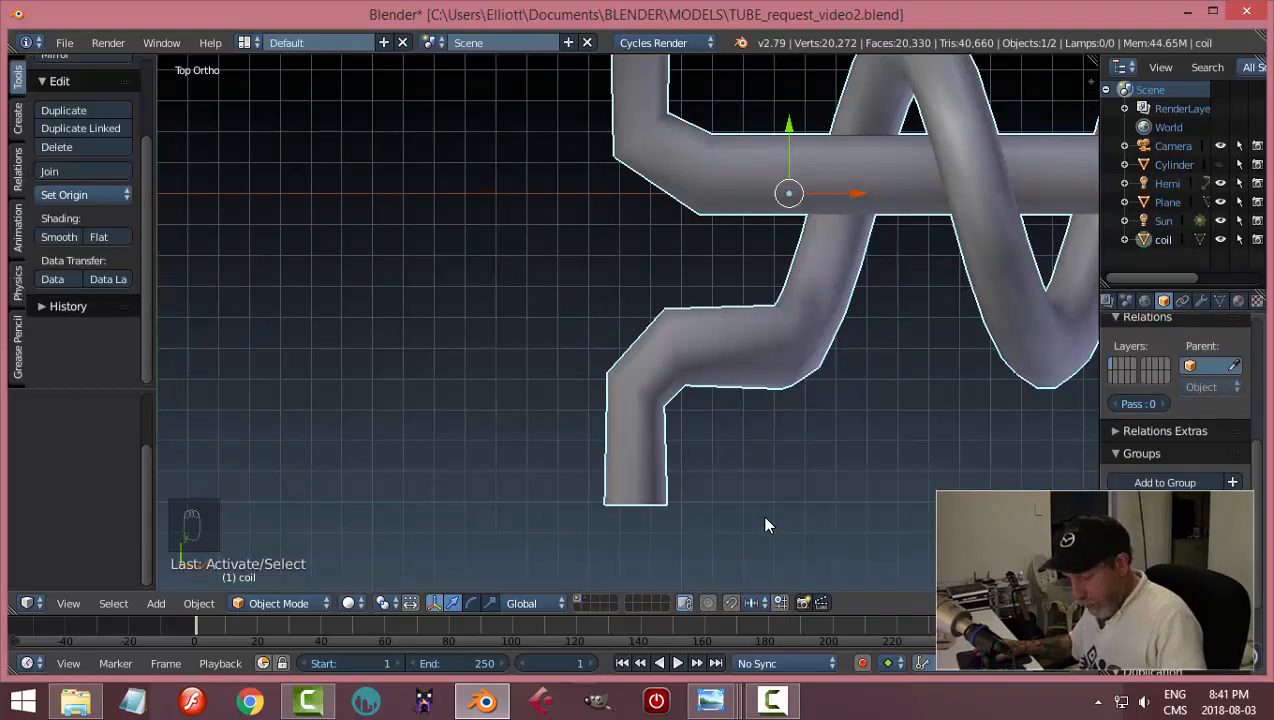
key("alt+h")
key("Tab")
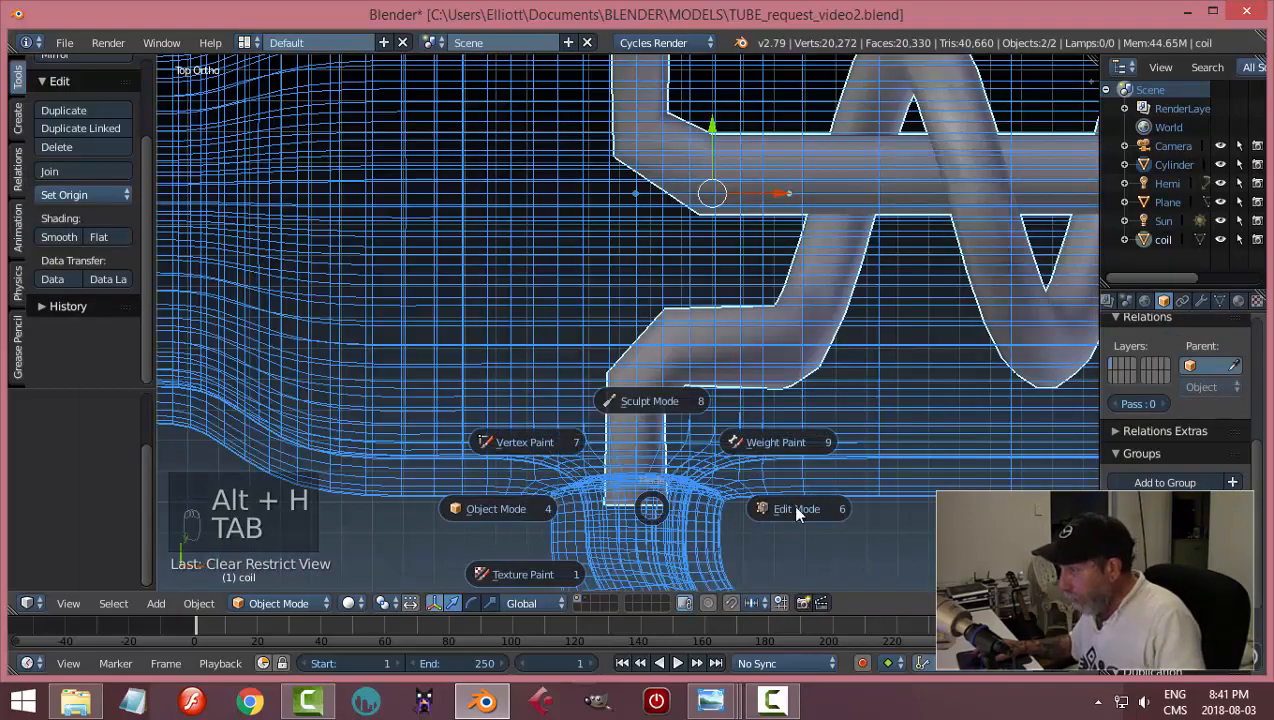
left_click(765, 510)
- Select the edge loop at the coil's open end and pull it back along Y to the inner mouth of the outlet
middle_click_drag(706, 572, 654, 506, "shift")
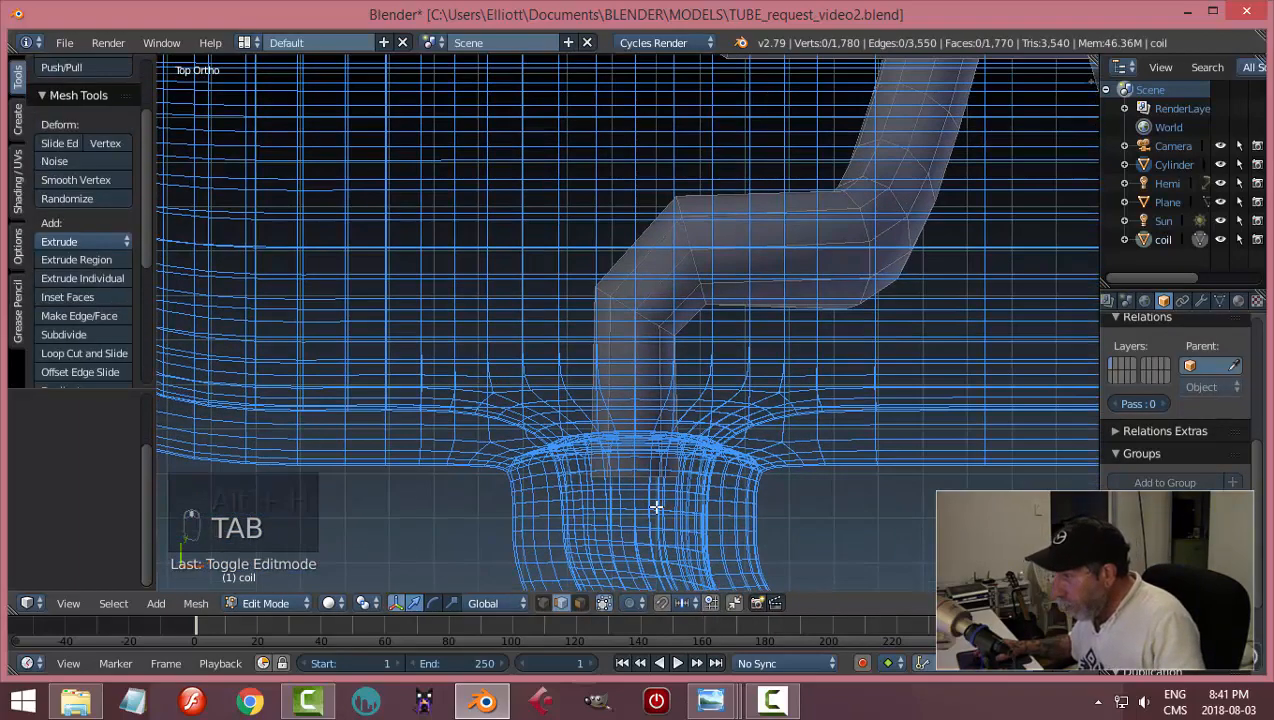
right_click(646, 479, "alt")
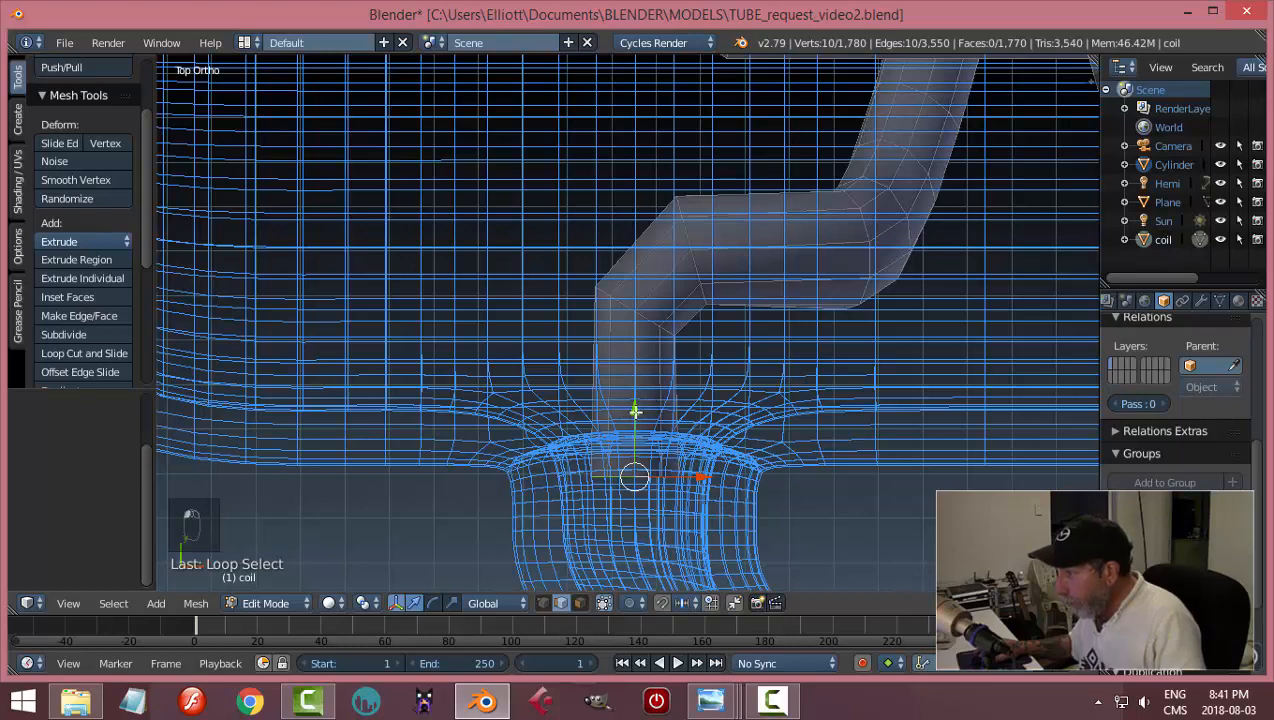
left_click_drag(635, 410, 634, 362)
- Extrude the end loop in place and scale the new ring by 2.472 to form the flange face
key("e")
right_click(716, 460)
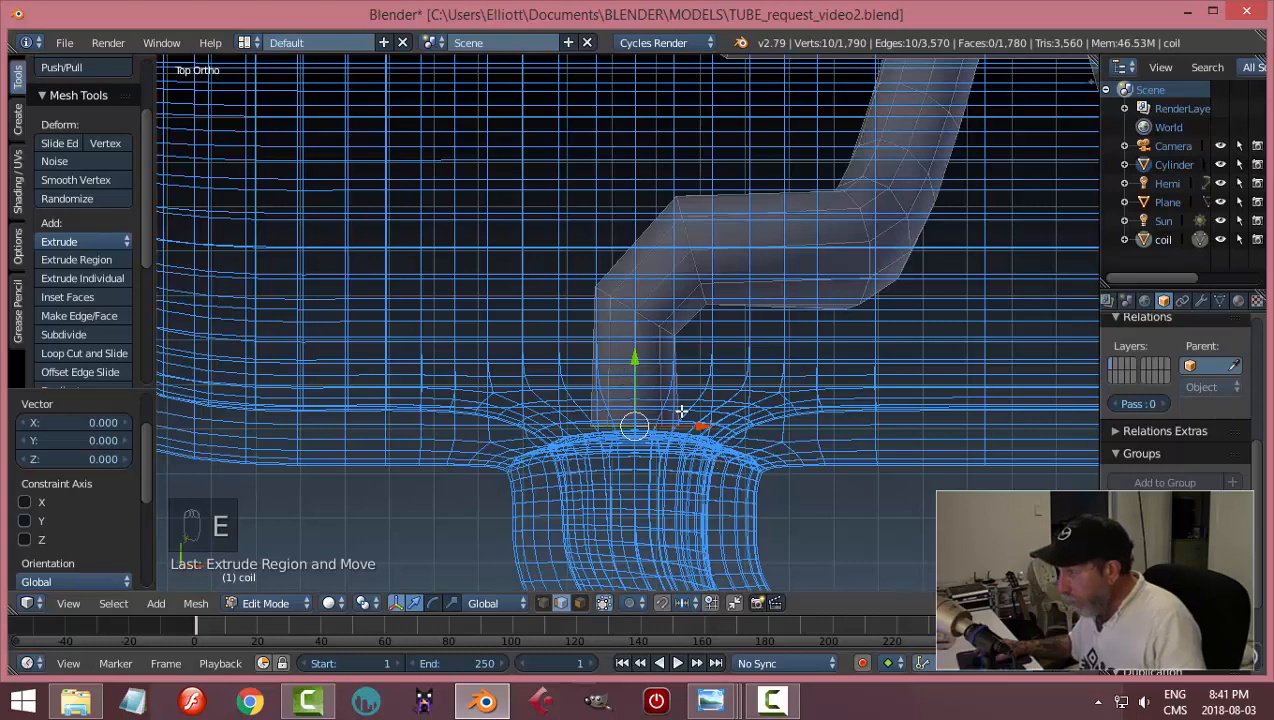
key("s")
left_click(762, 432)
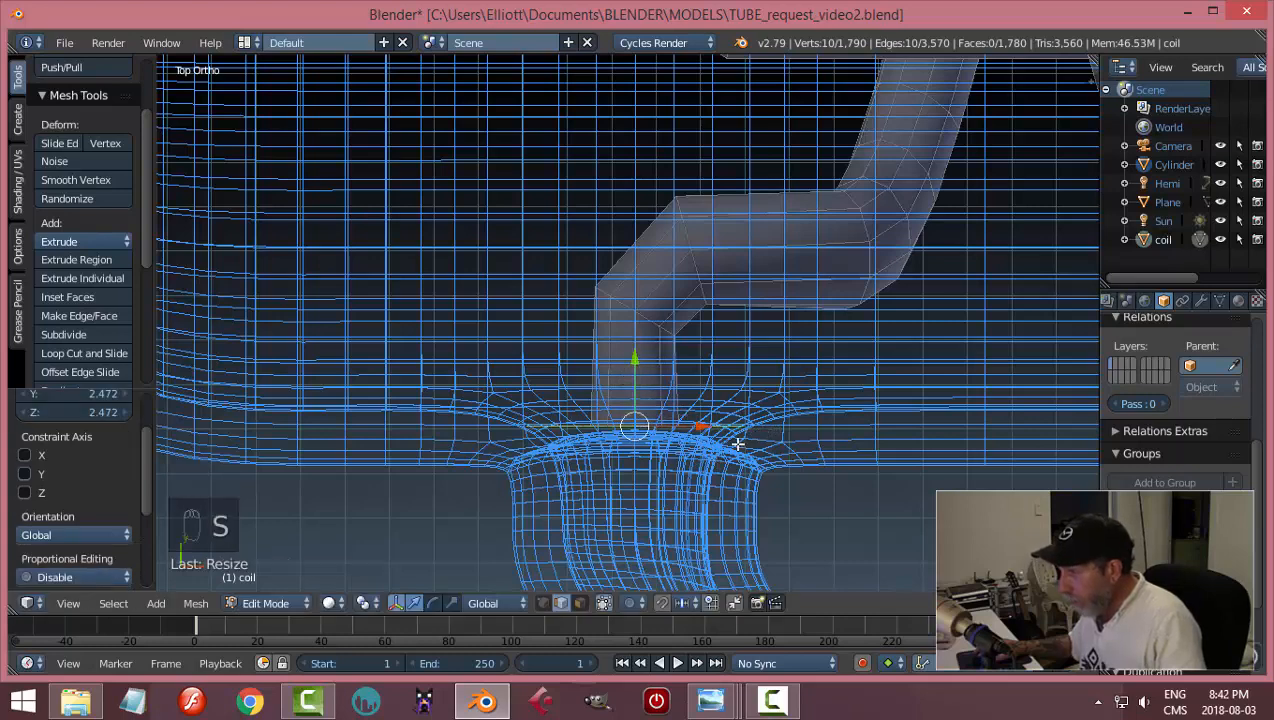
- Extrude the enlarged ring and move it -0.042 along Y to give the flange its thickness
left_click_drag(638, 362, 636, 397)
key("e")
right_click(654, 391)
- Expand the selection to the whole new flange, shift it inward by 0.036 along Y and slightly further, and deselect it
middle_click_drag(766, 515, 680, 383)
middle_click_drag(709, 337, 597, 441)
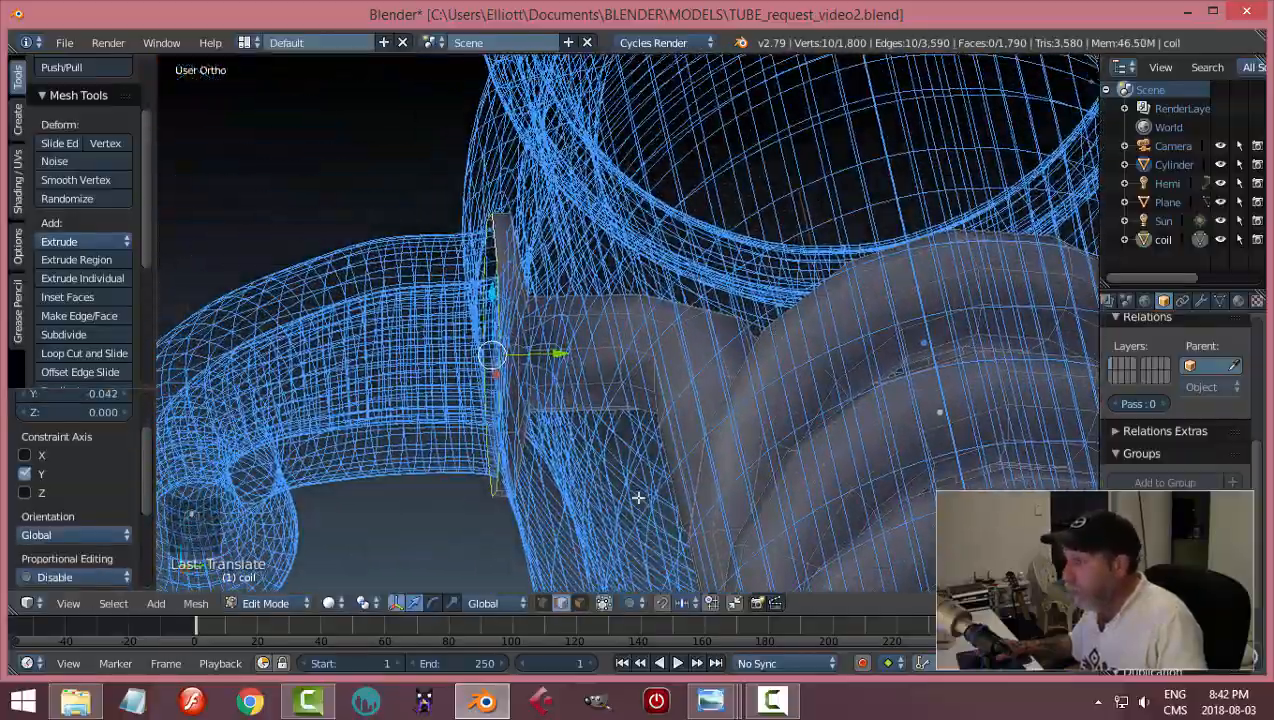
key("ctrl+KP_Add")
key("ctrl+KP_Add")
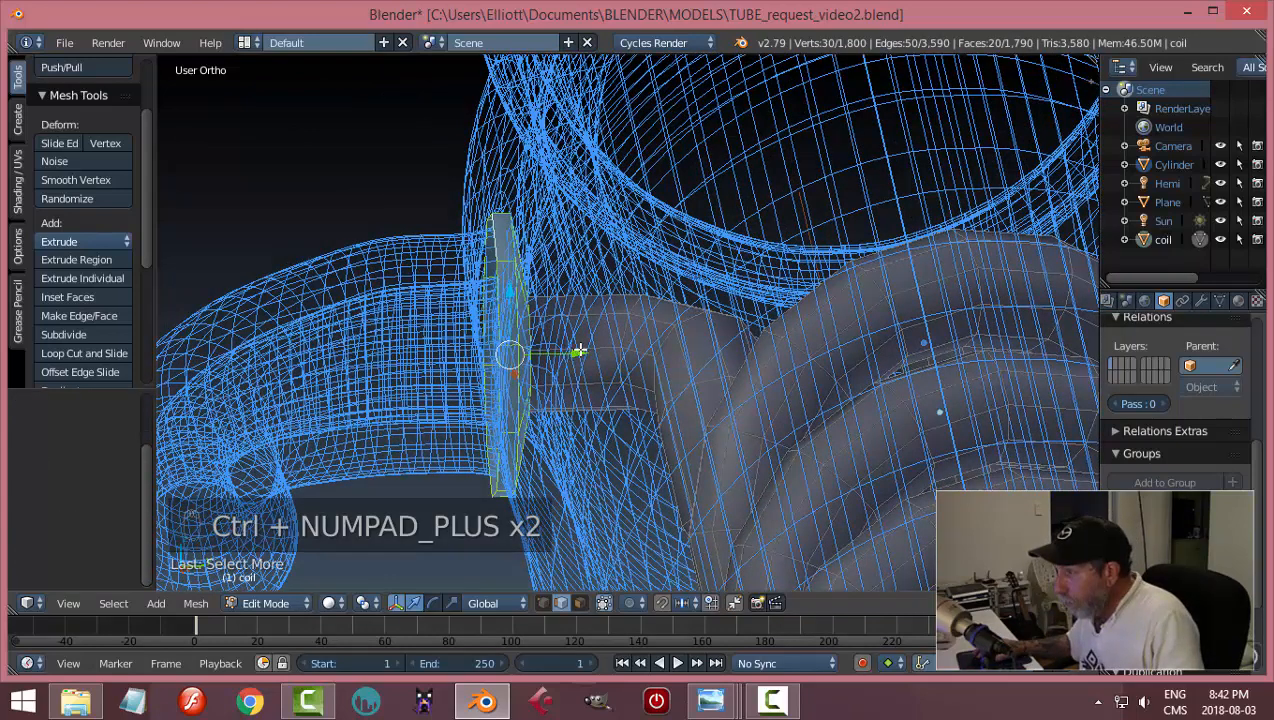
left_click_drag(580, 351, 592, 353)
middle_click_drag(592, 353, 757, 403)
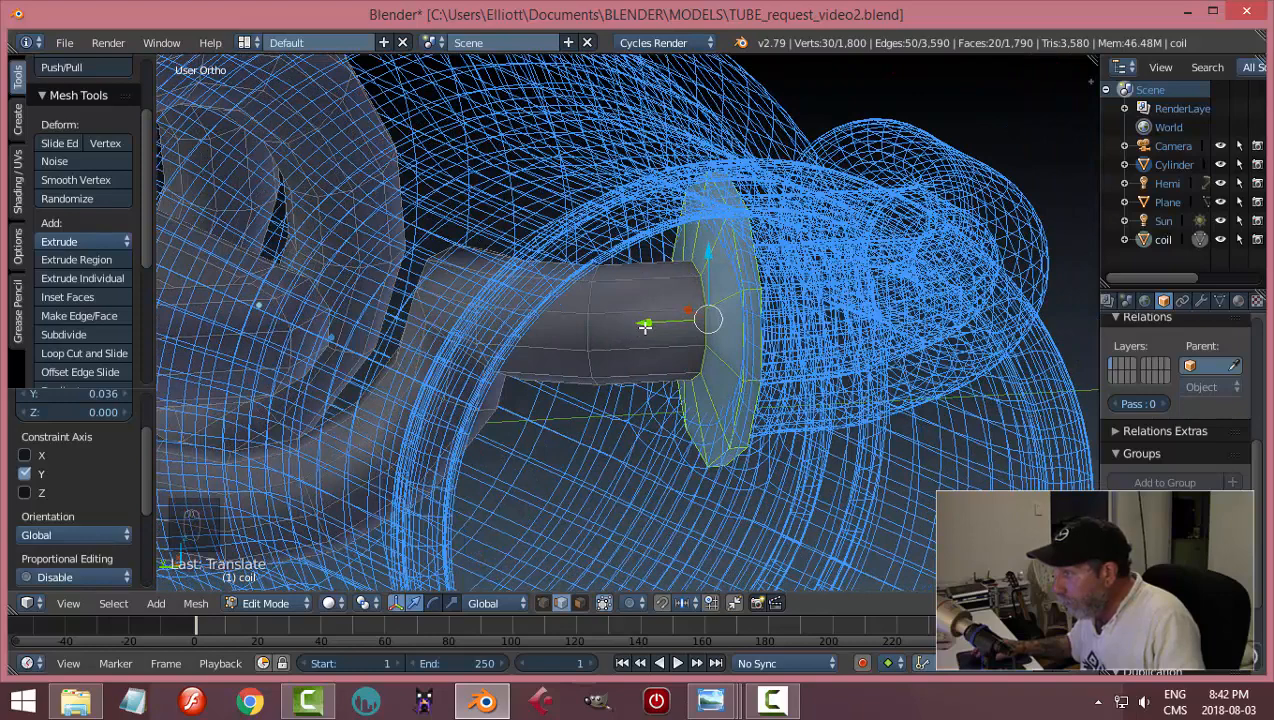
left_click_drag(645, 325, 625, 328)
key("a")
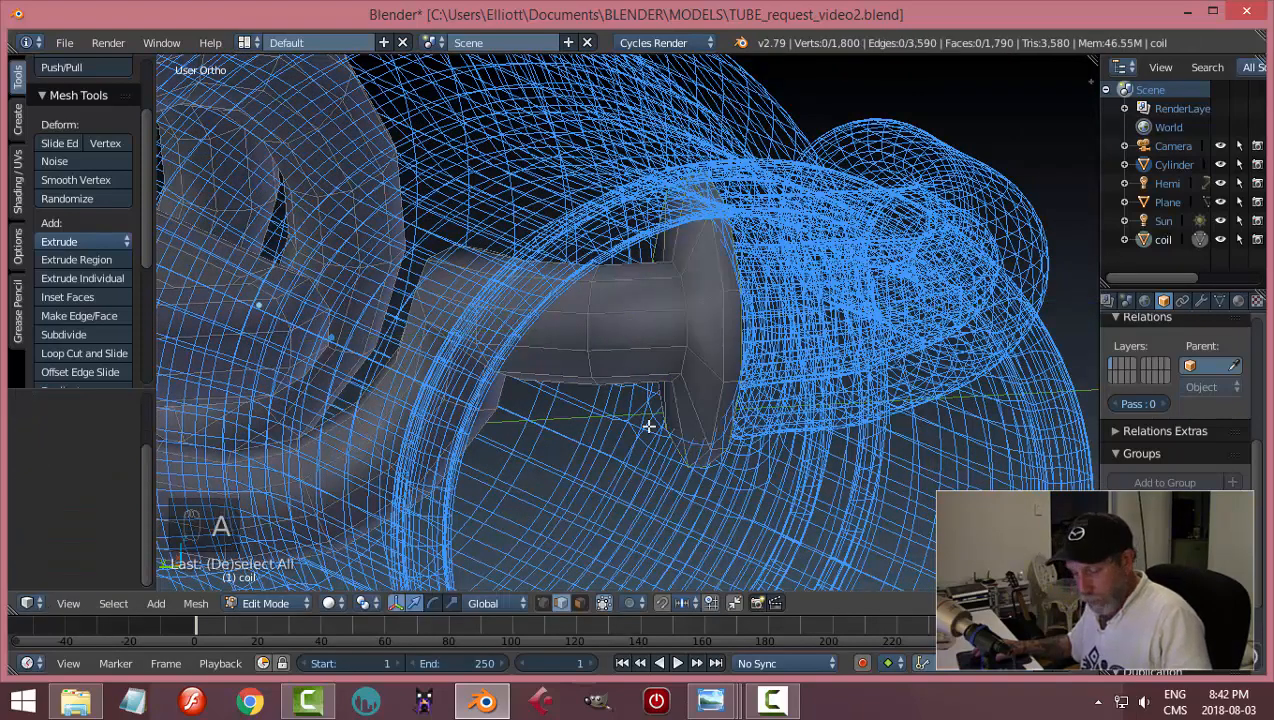
- Return to object mode and compare the positions of both coil flanges inside the tube from the left side view
key("Tab")
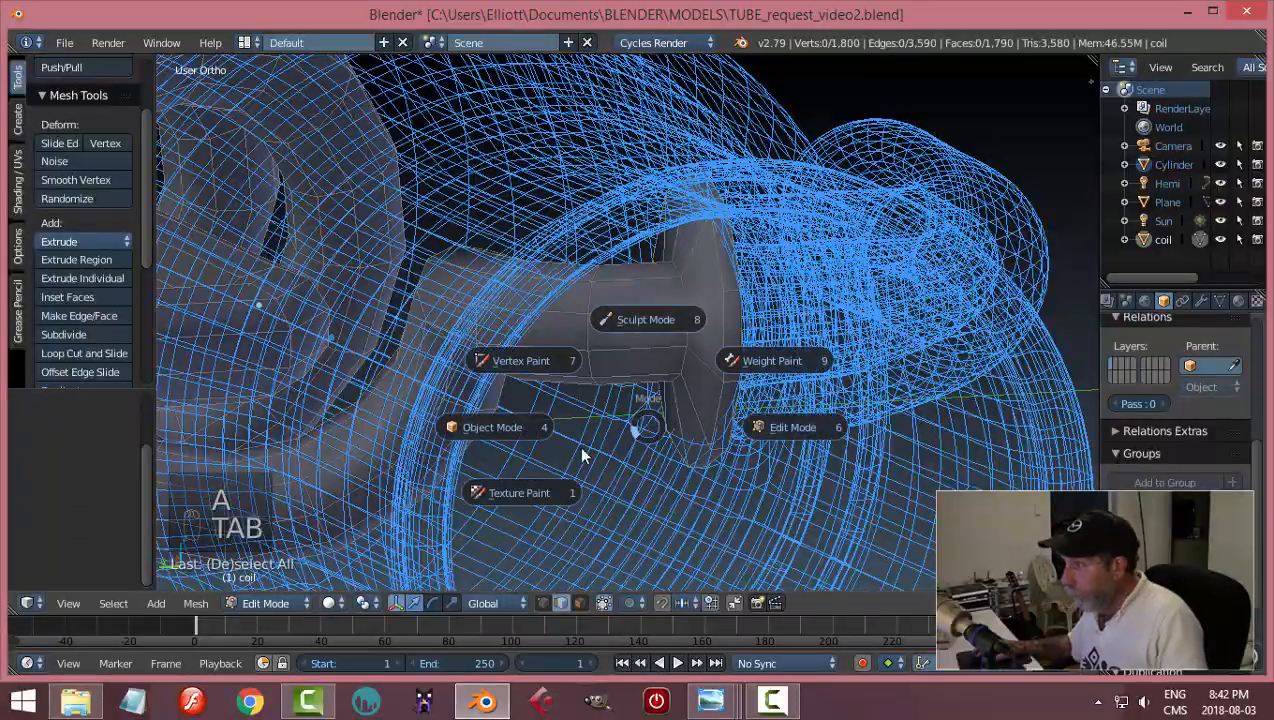
left_click(489, 427)
middle_click_drag(731, 477, 608, 446)
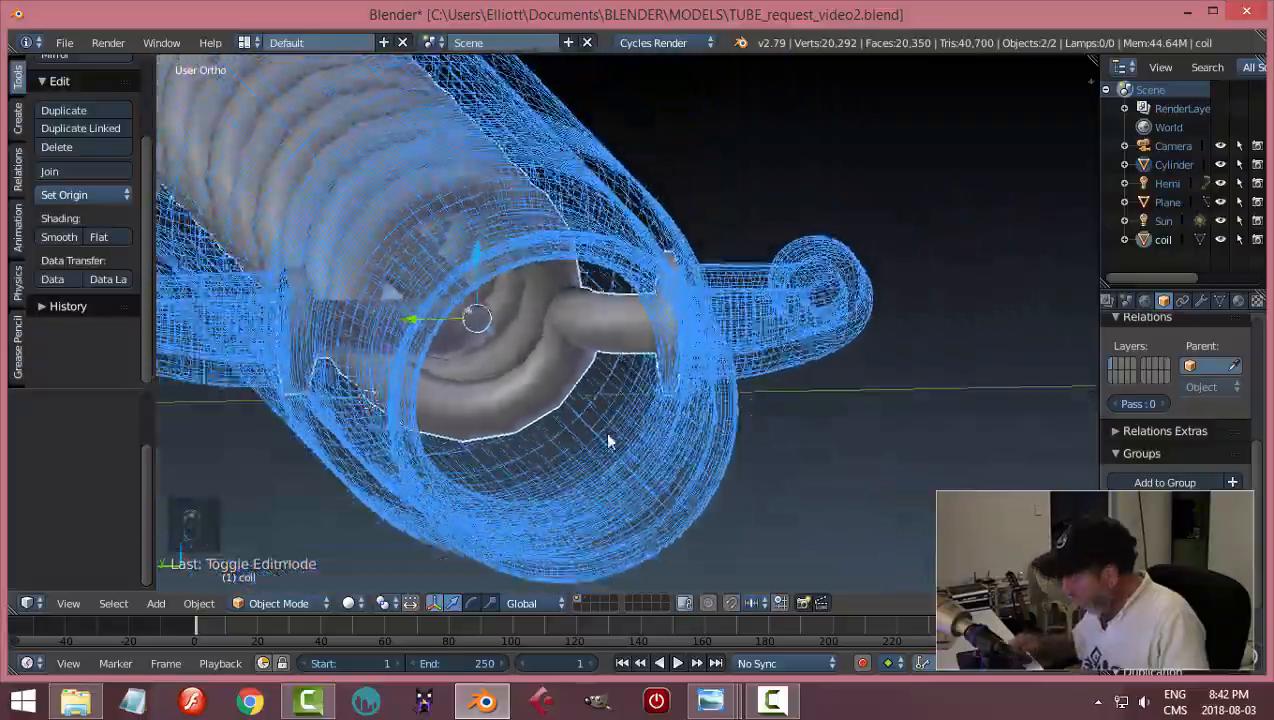
key("KP_1")
key("KP_3")
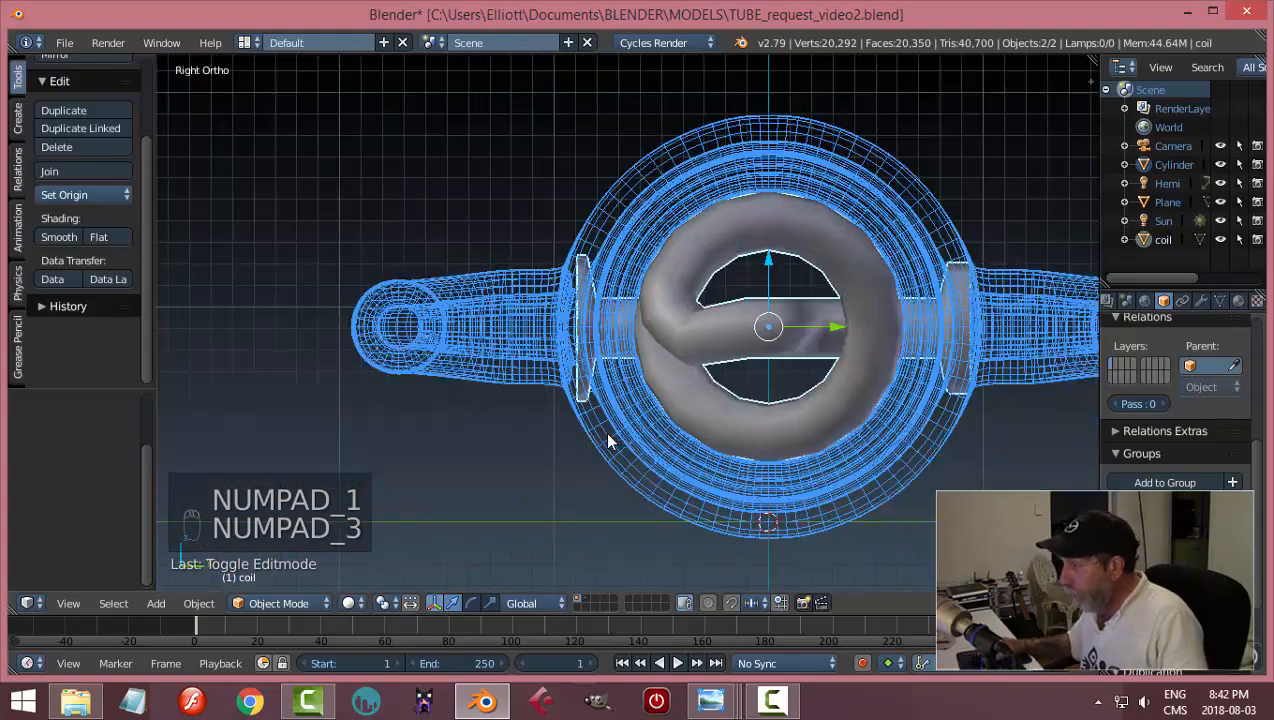
key("ctrl+KP_3")
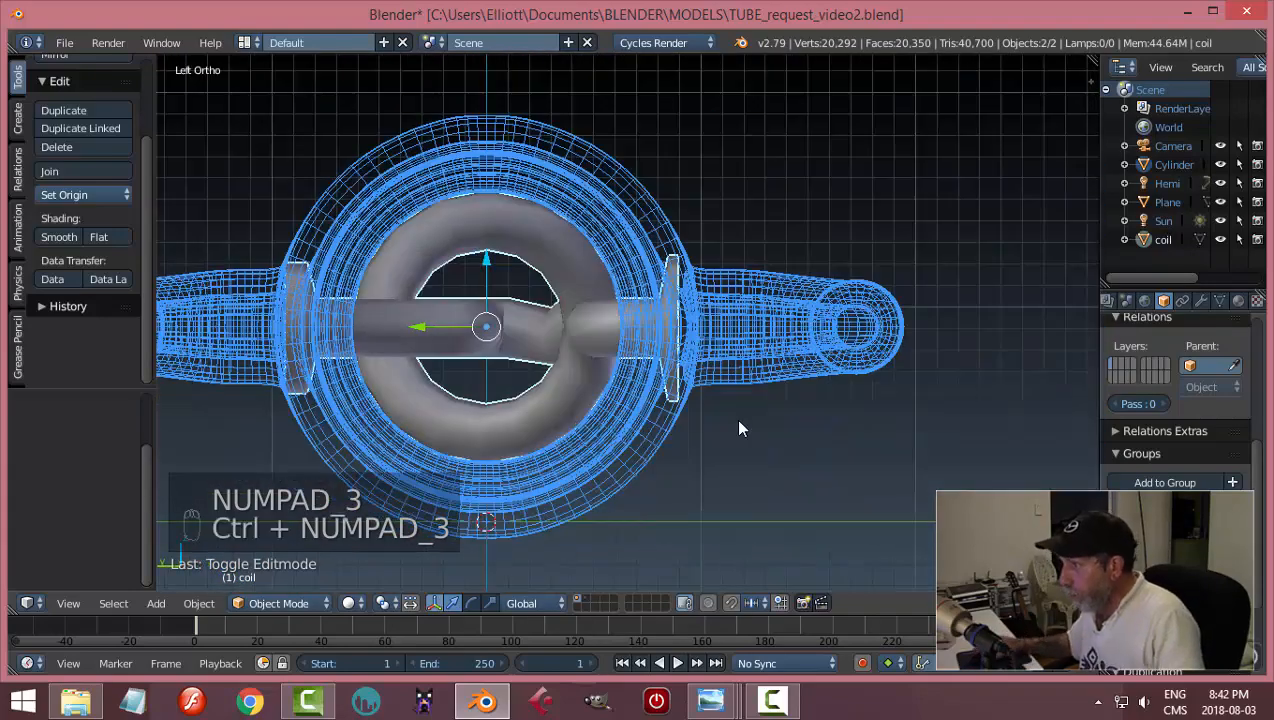
scroll(688, 420, "up", 1)
scroll(690, 425, "down", 1)
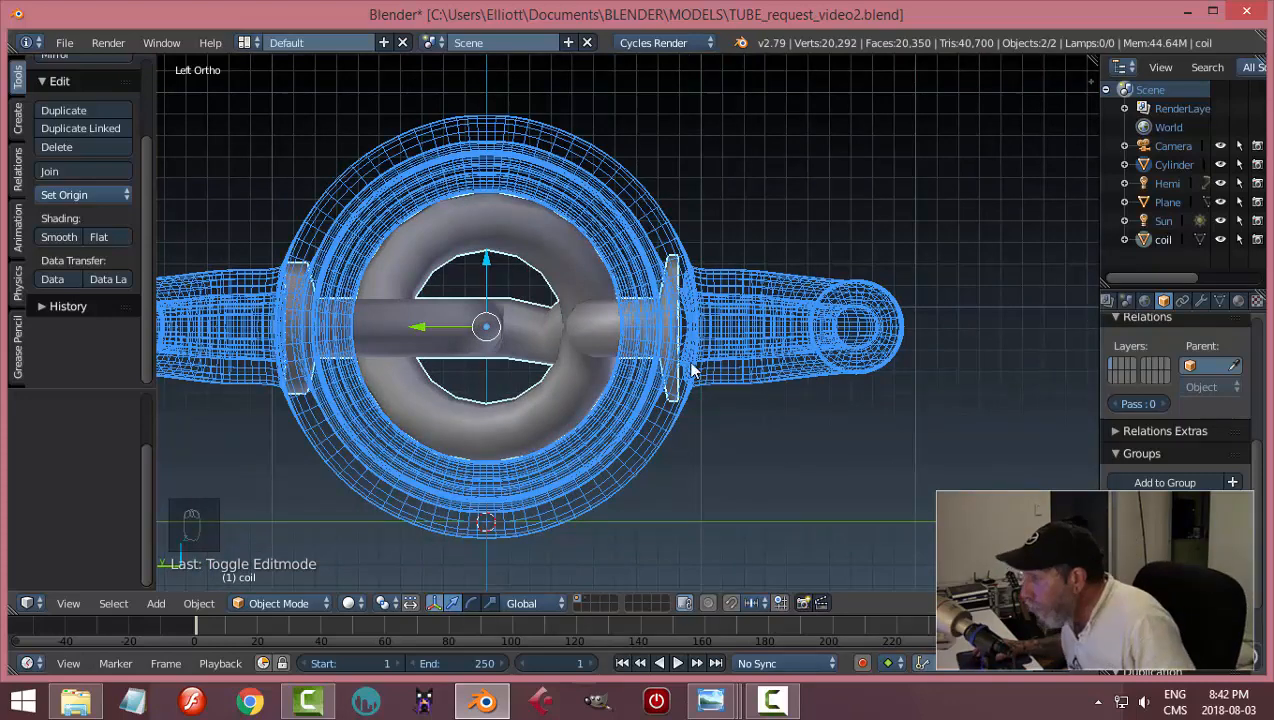
- Edit the coil mesh and move the new flange's outer rim loop -0.024 along Y toward the outlet to thicken it
key("Tab")
left_click(811, 364)
scroll(734, 385, "up", 2)
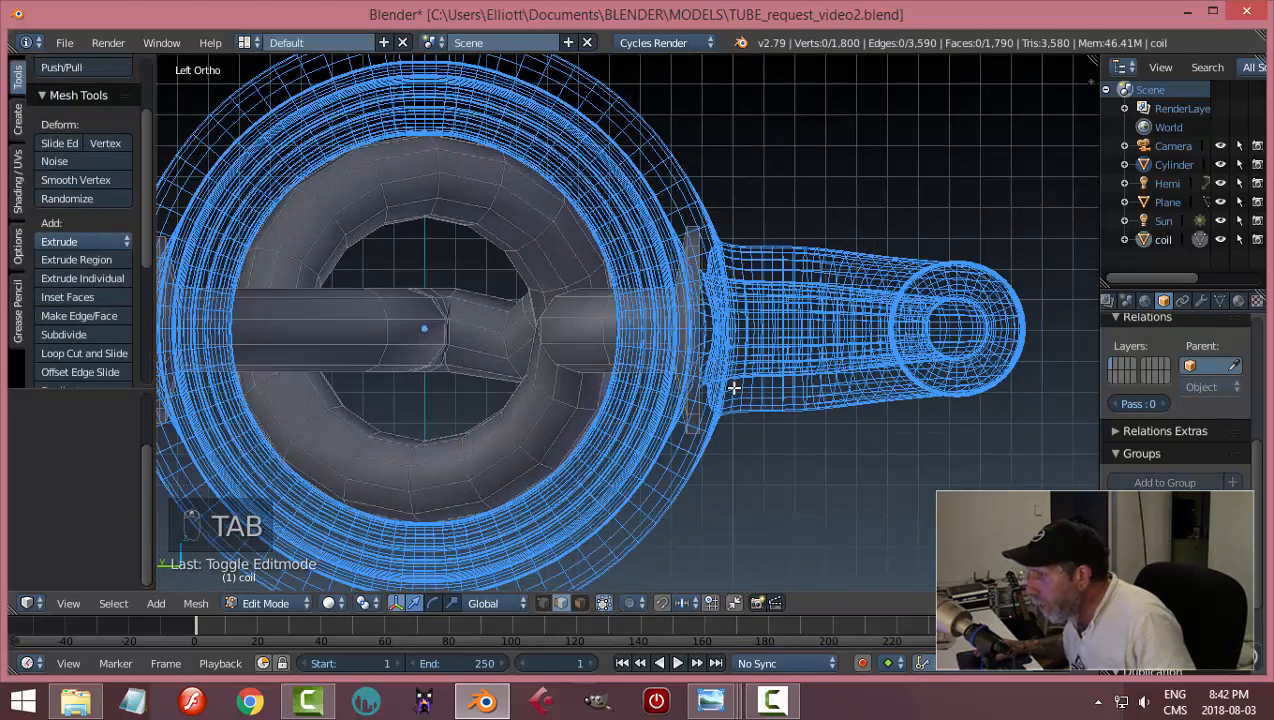
right_click(703, 260, "alt")
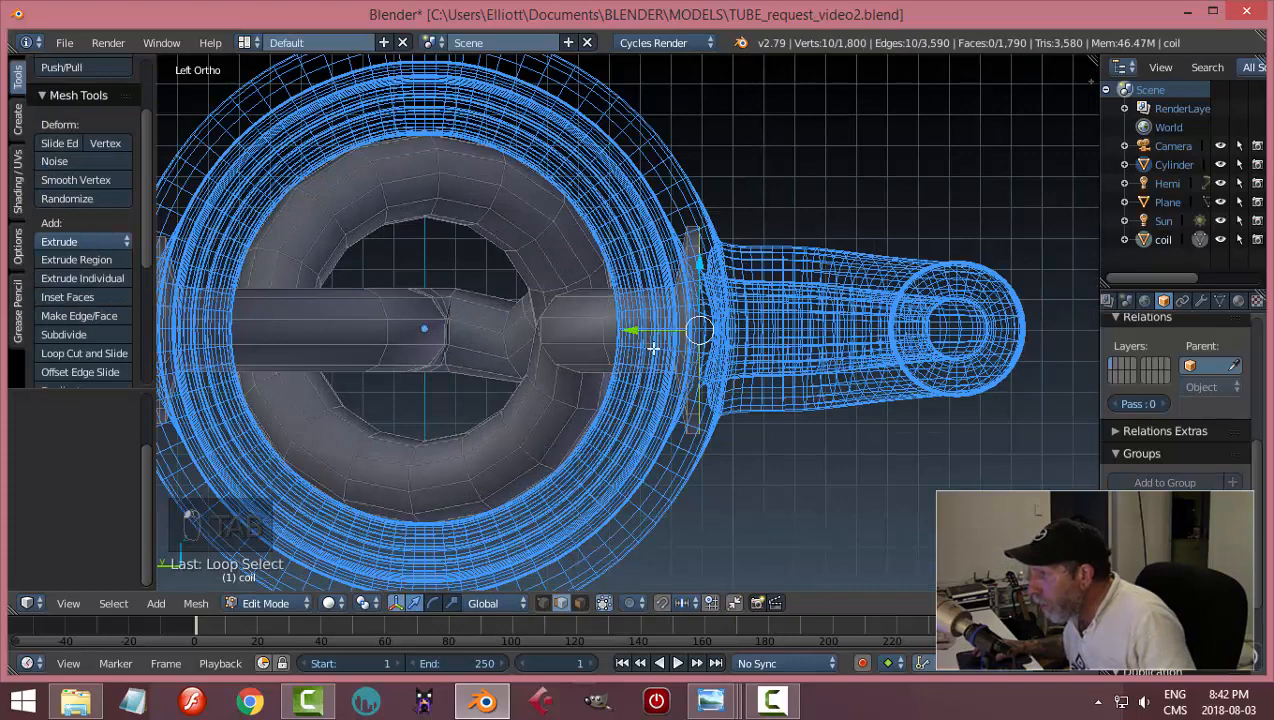
key("g")
key("y")
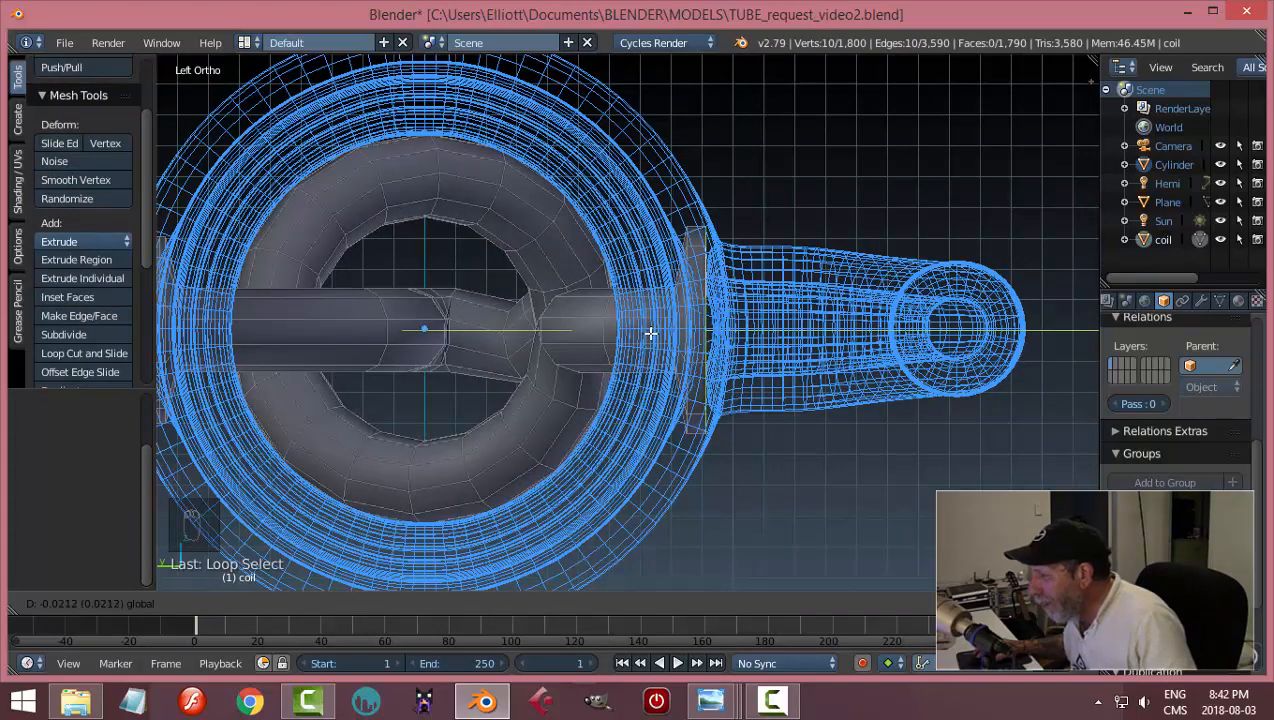
left_click(651, 333)
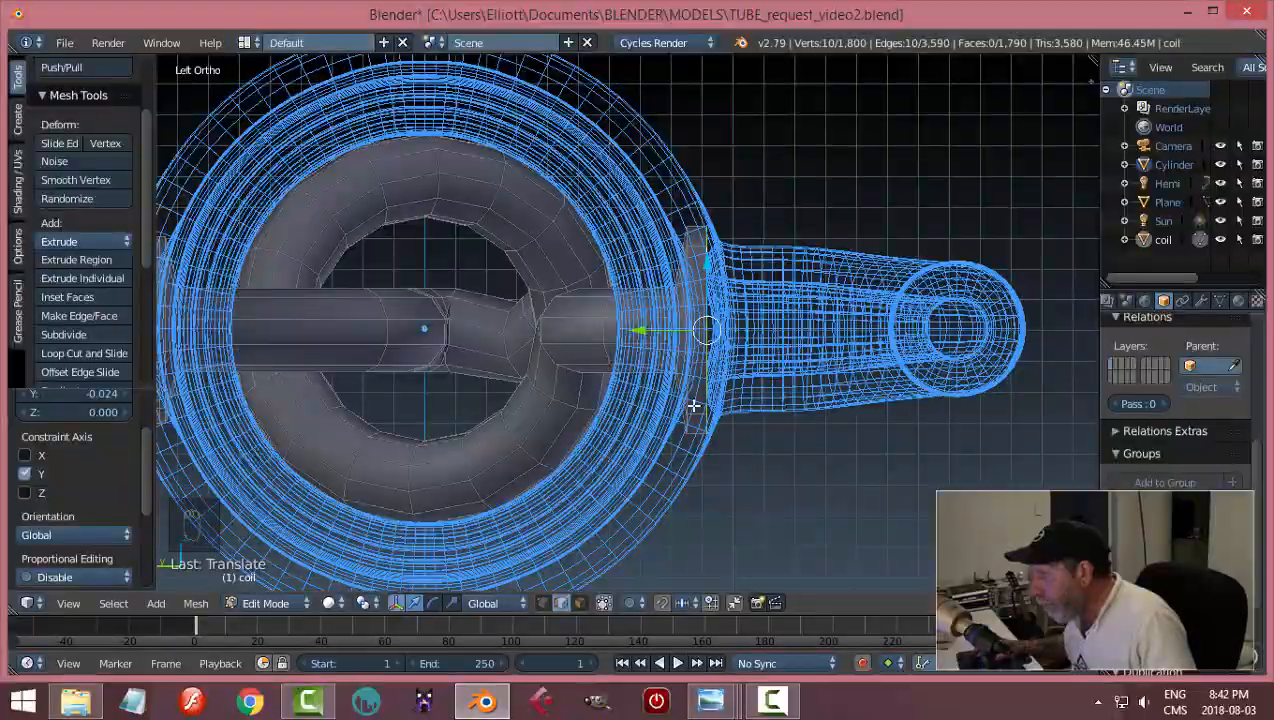
- Select two edge loops on the new flange's coil-facing side, move them slightly inward along Y and deselect them
middle_click_drag(769, 366, 808, 416)
key("a")
right_click(657, 314, "alt")
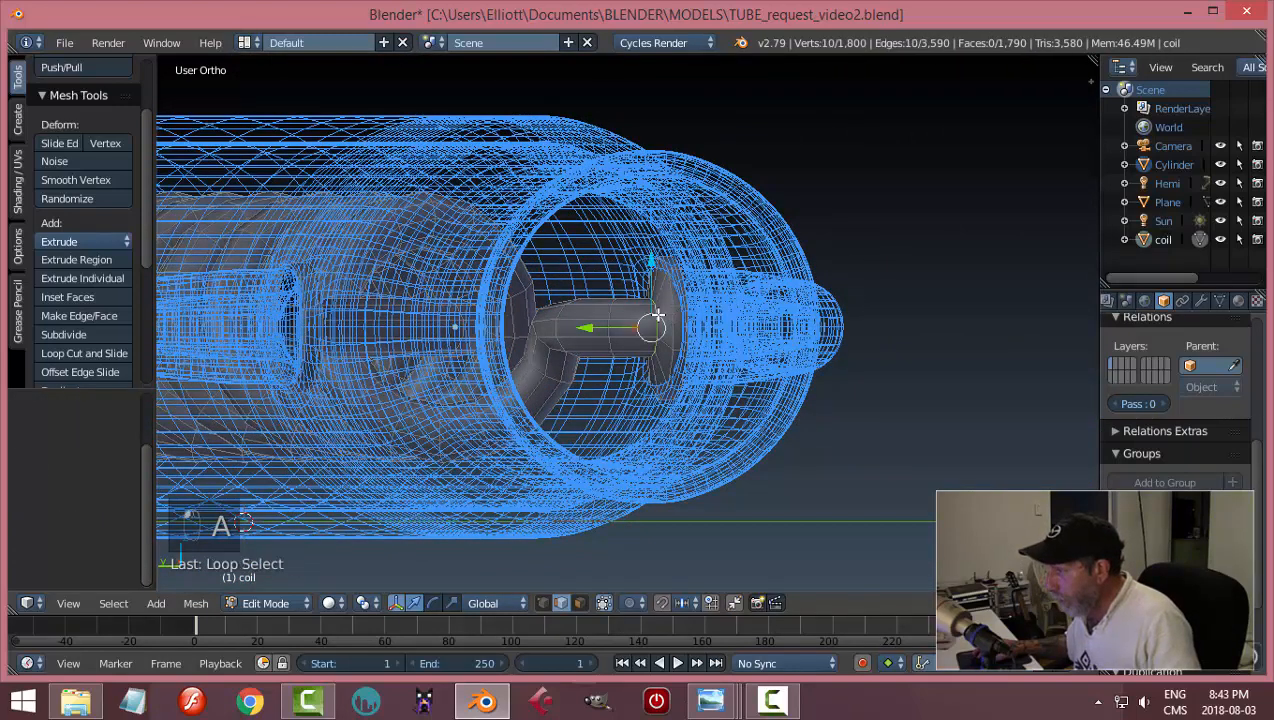
right_click(665, 345, "alt+shift")
left_click_drag(608, 331, 600, 330)
key("a")
- Return the coil to object mode and select the outer tube
scroll(830, 424, "down", 3)
middle_click_drag(830, 424, 795, 440)
key("Tab")
left_click(637, 430)
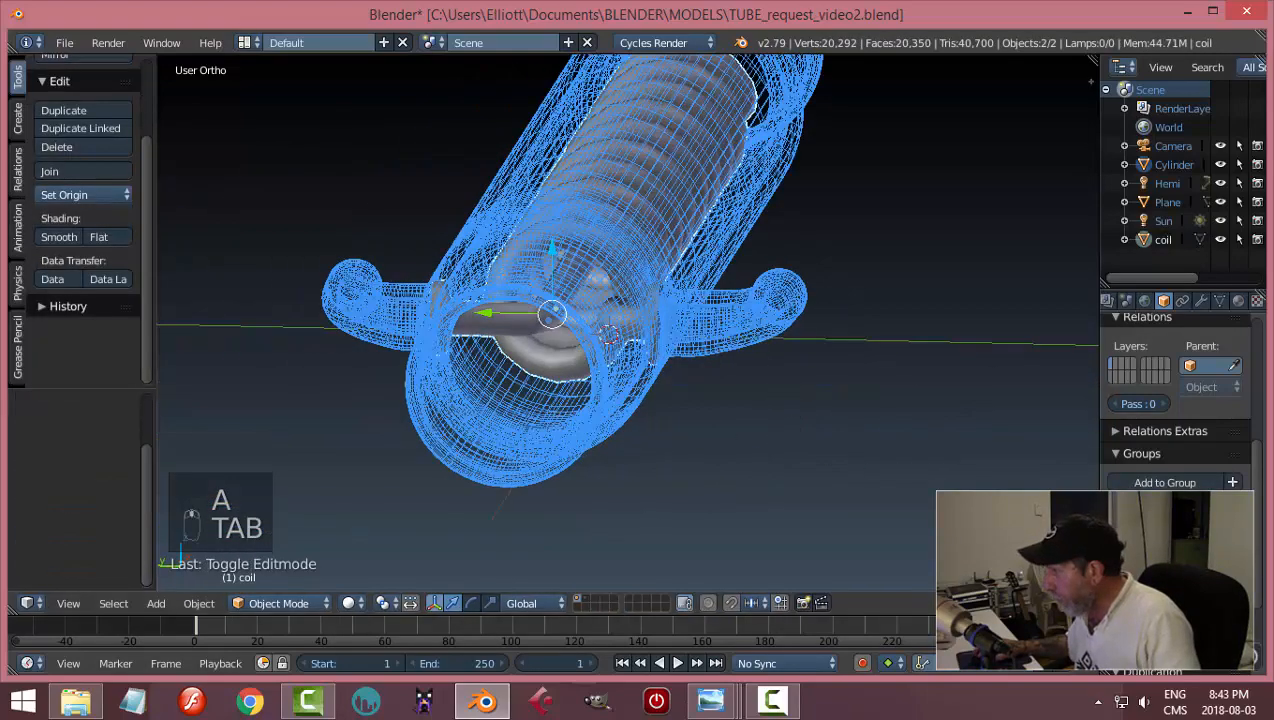
right_click(617, 362)
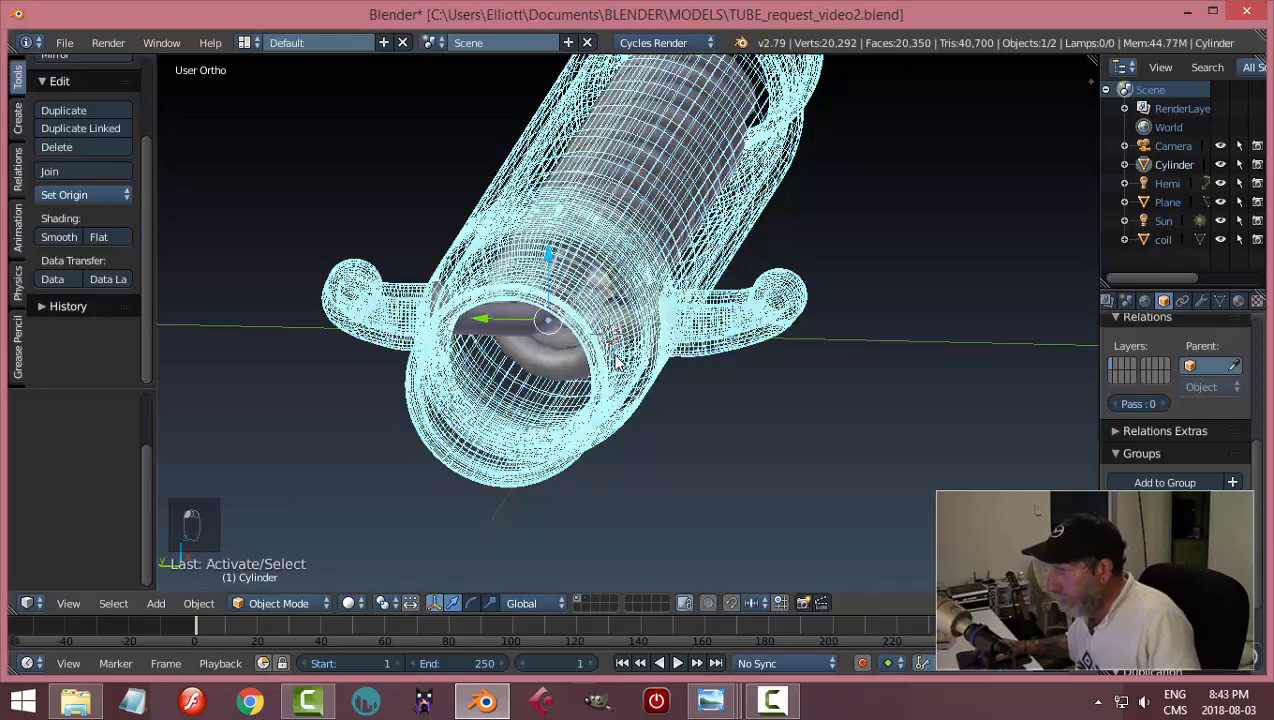
- Deselect everything, preview the tube and coil in rendered shading, inspect the flange joints from several sides, and return to solid shading
middle_click_drag(815, 490, 766, 521)
key("a")
key("shift+z")
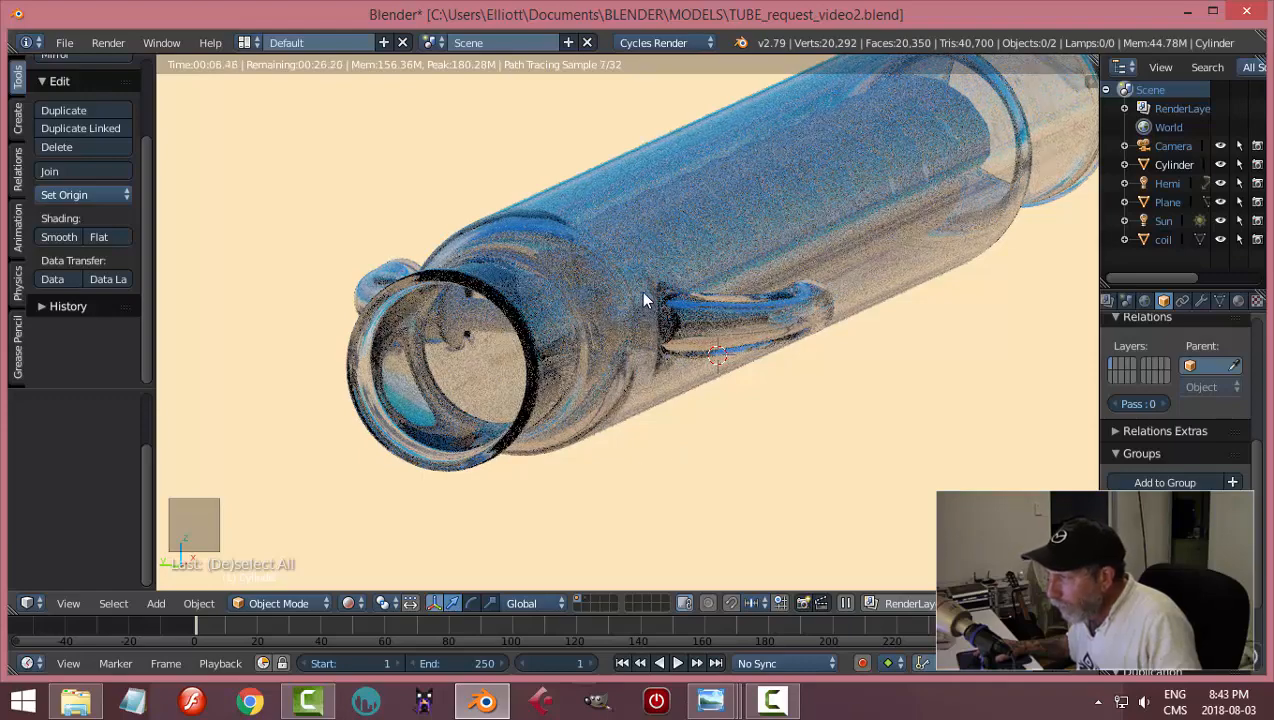
middle_click_drag(640, 291, 612, 396)
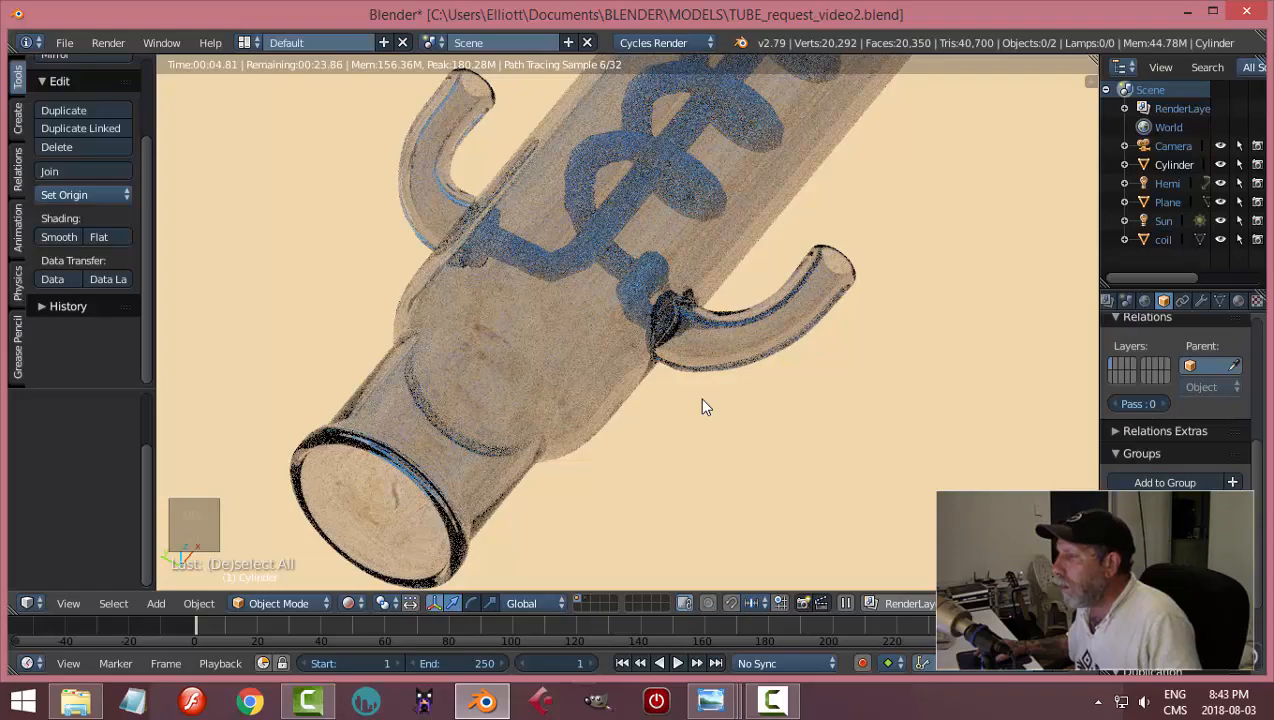
middle_click_drag(514, 378, 592, 404)
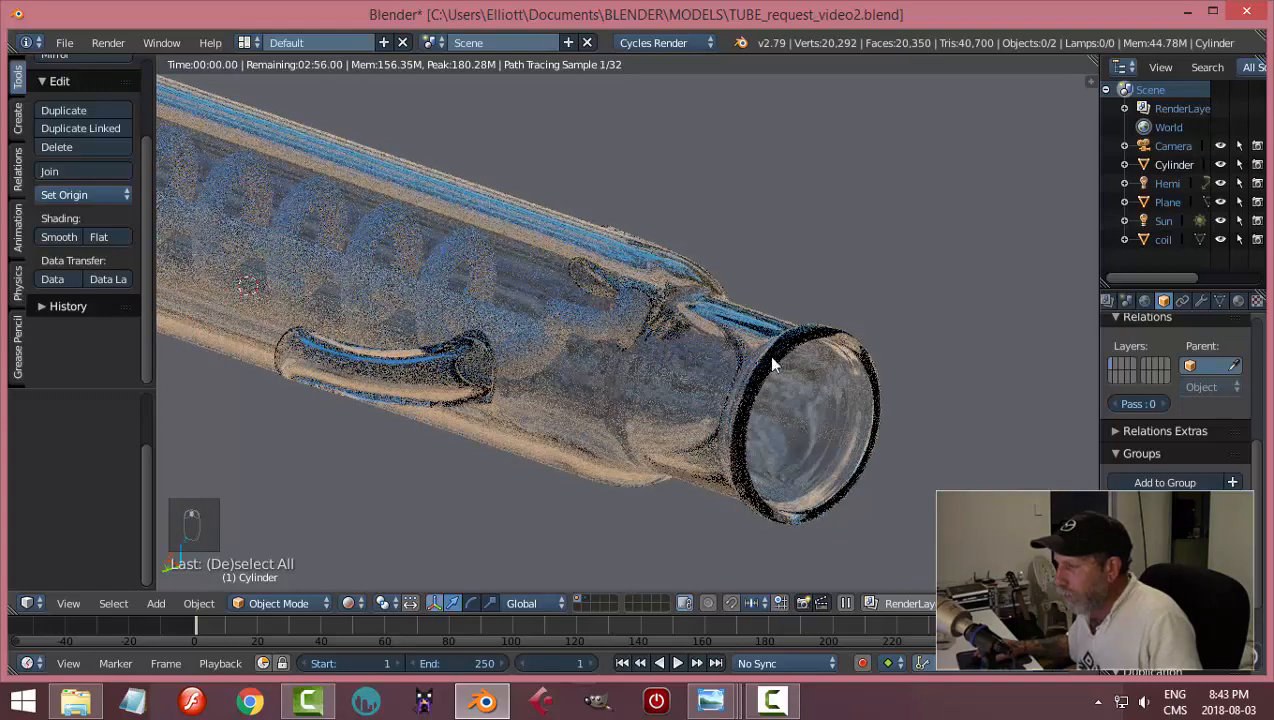
middle_click_drag(770, 362, 600, 365)
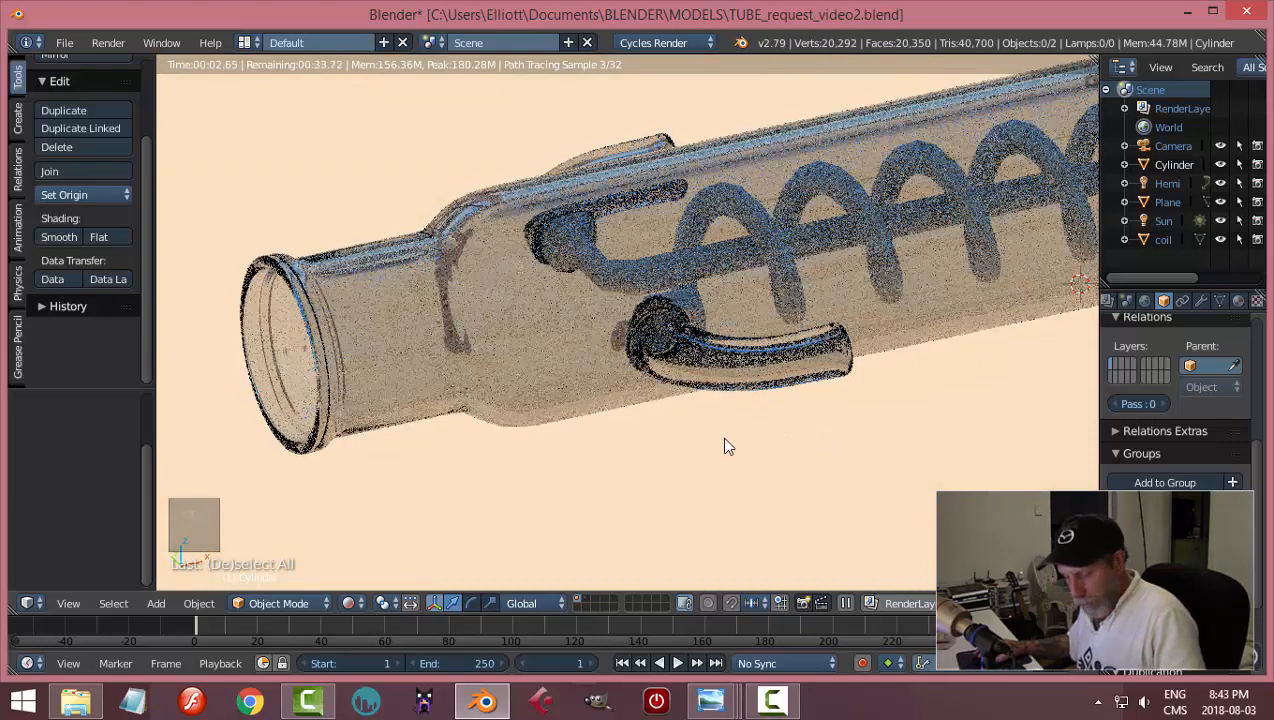
key("shift+z")
- Hide the outer tube and select the inner coil
right_click(845, 322)
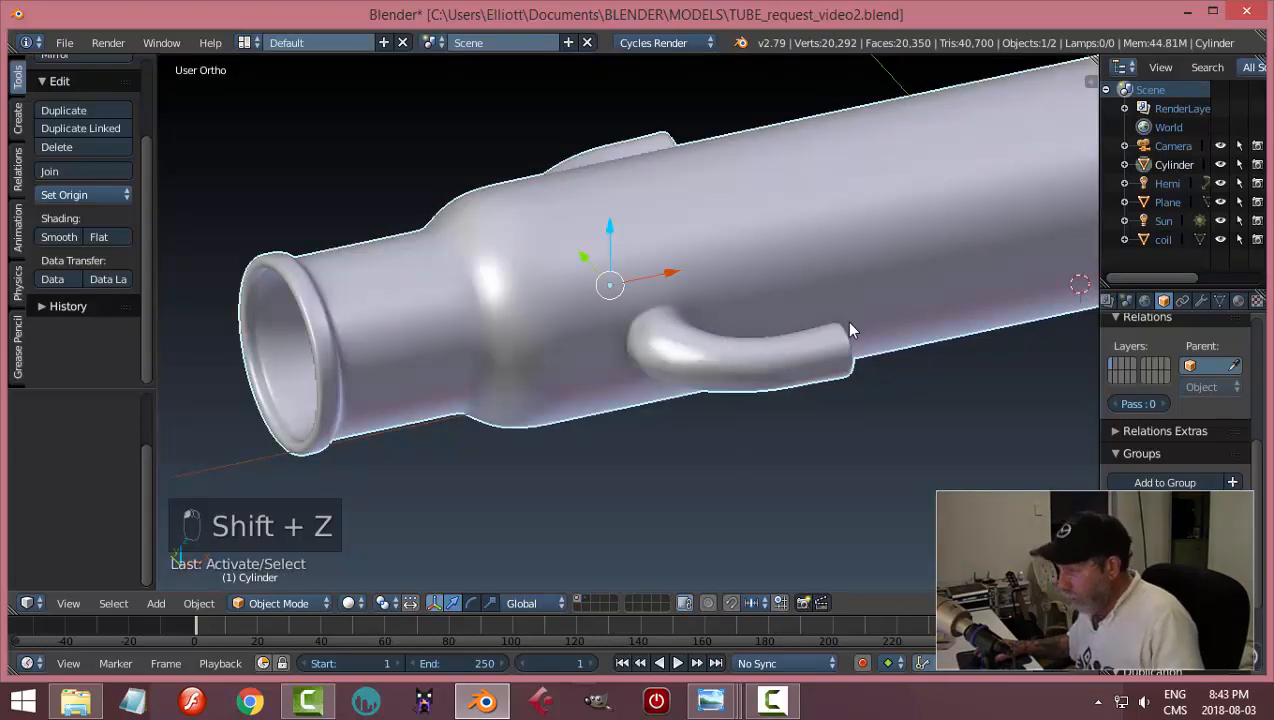
key("h")
right_click(720, 340)
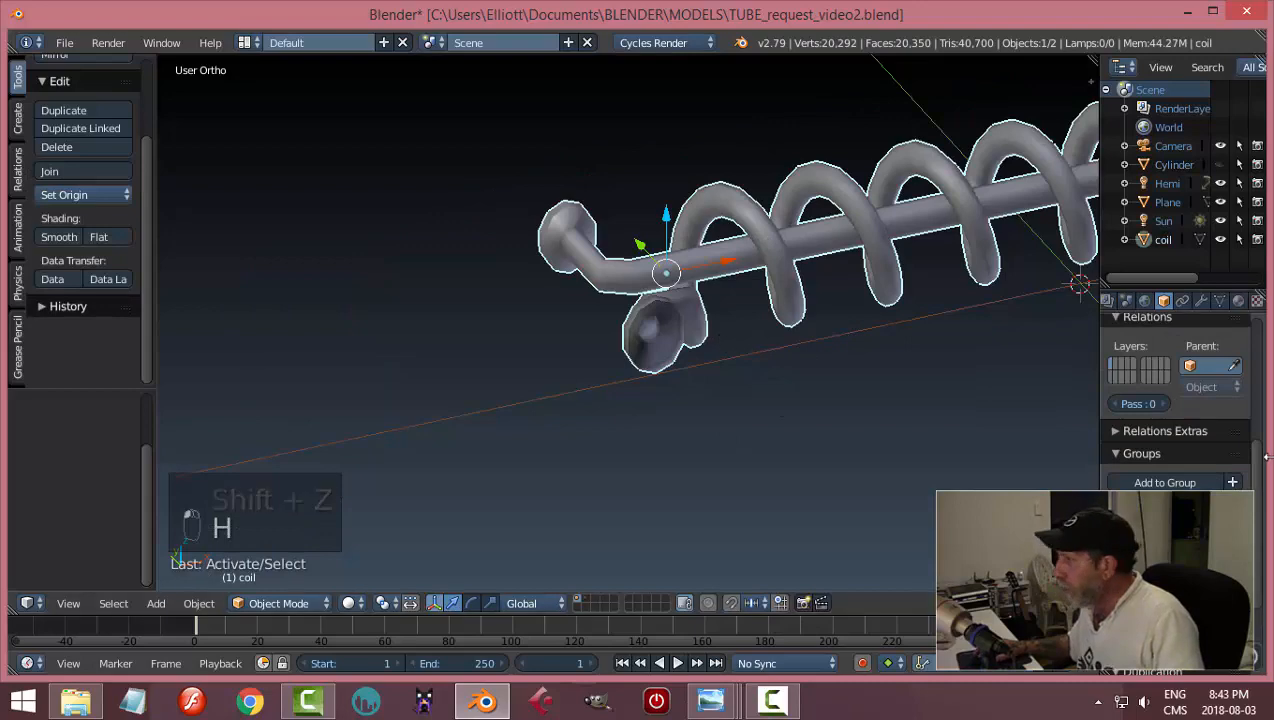
- Add a Catmull-Clark Subdivision Surface modifier to the coil with its view level set to 2
left_click(1201, 301)
left_click(1124, 366)
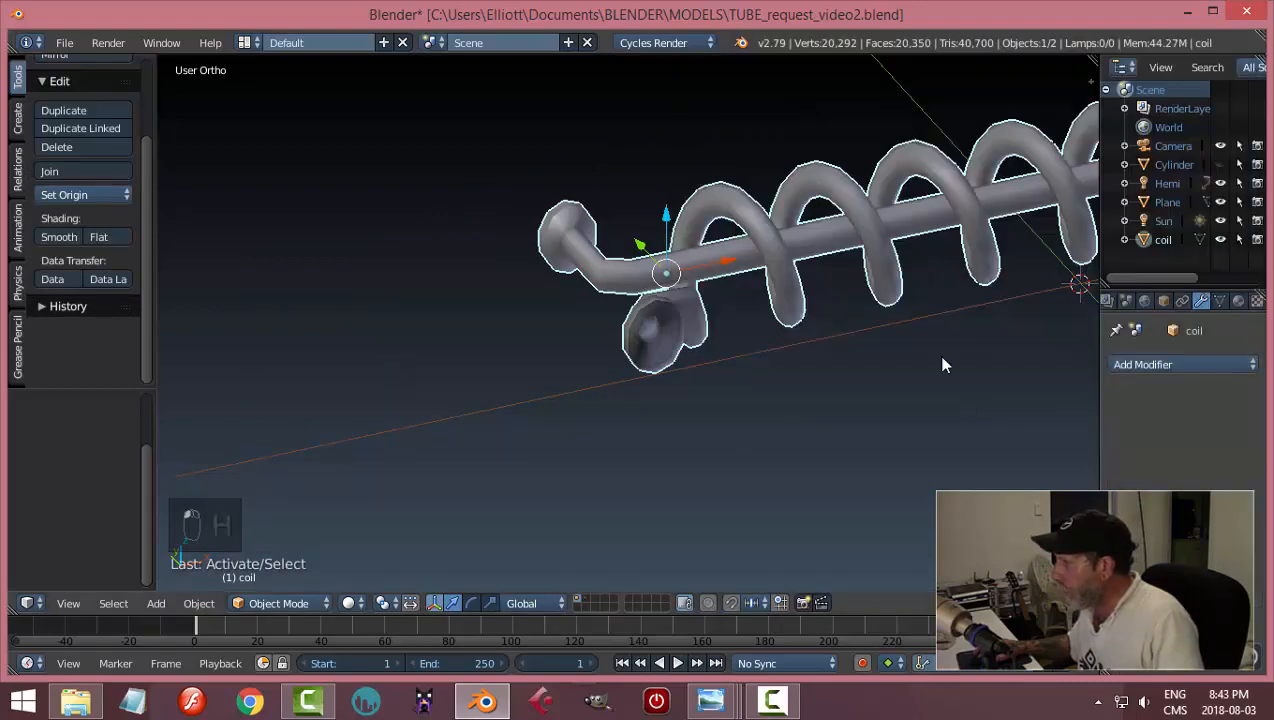
left_click(1130, 364)
left_click(908, 302)
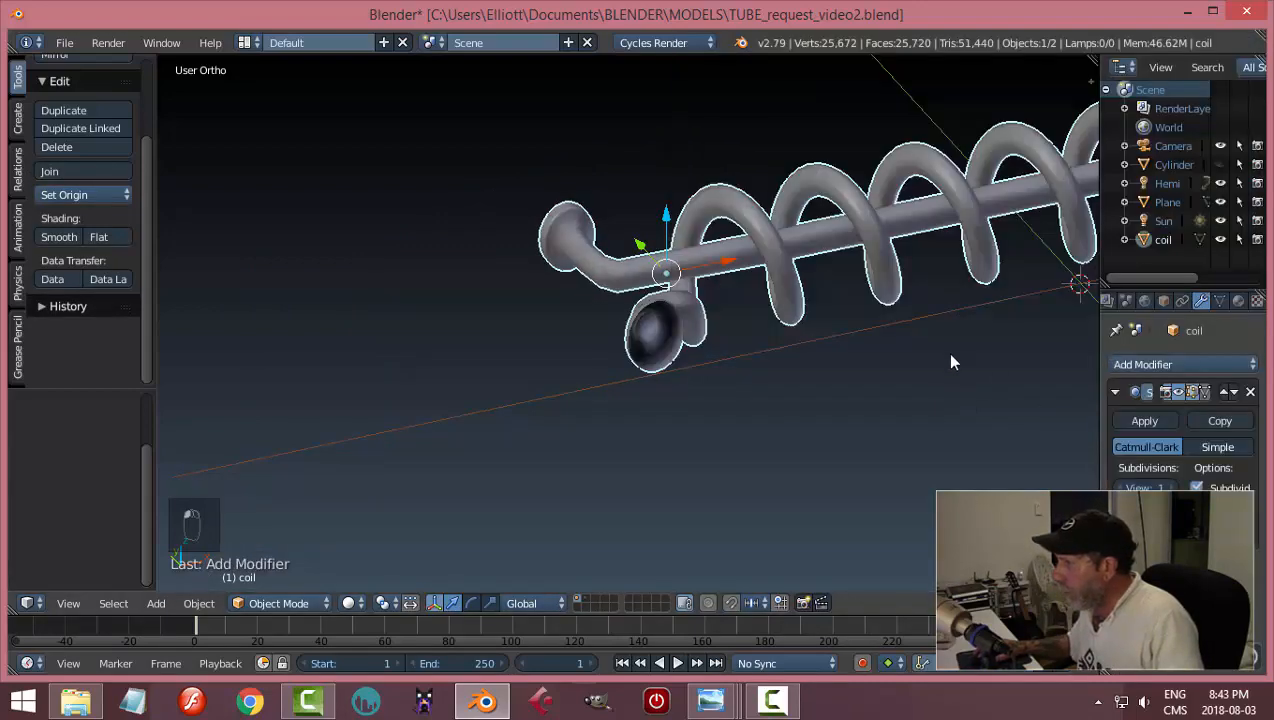
key("ctrl+2")
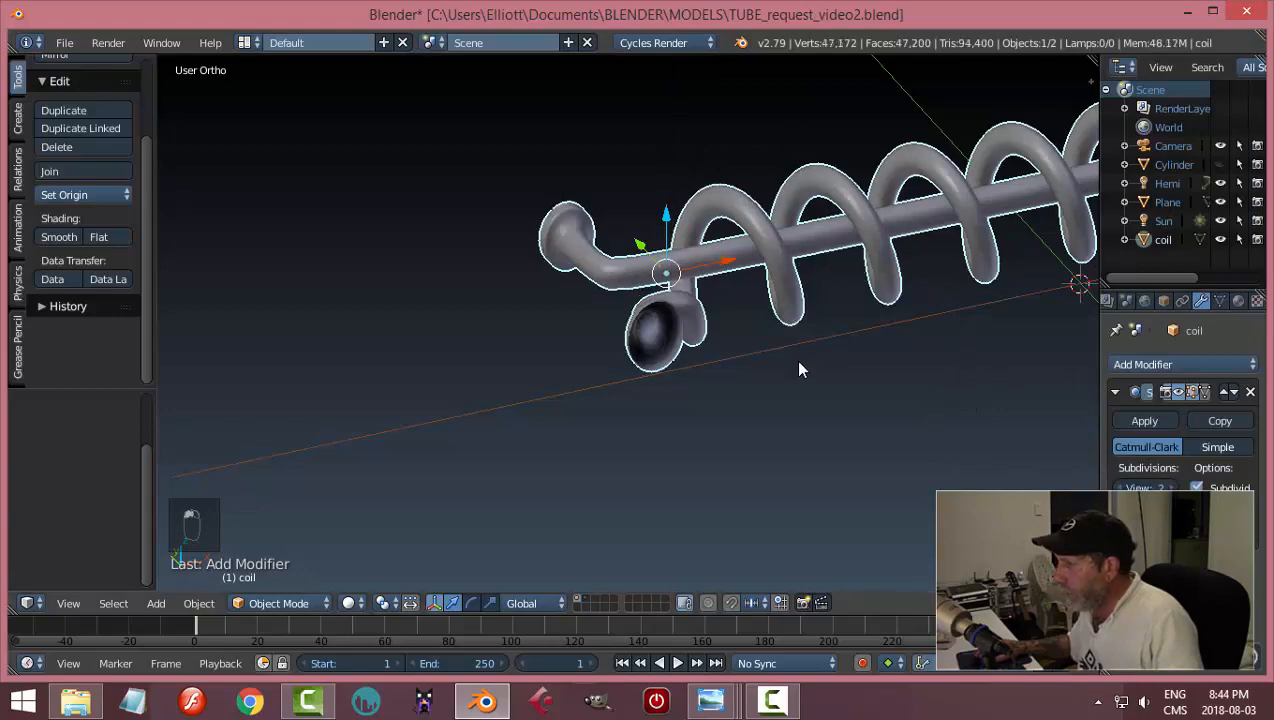
middle_click_drag(799, 364, 977, 410)
middle_click_drag(1005, 358, 793, 372)
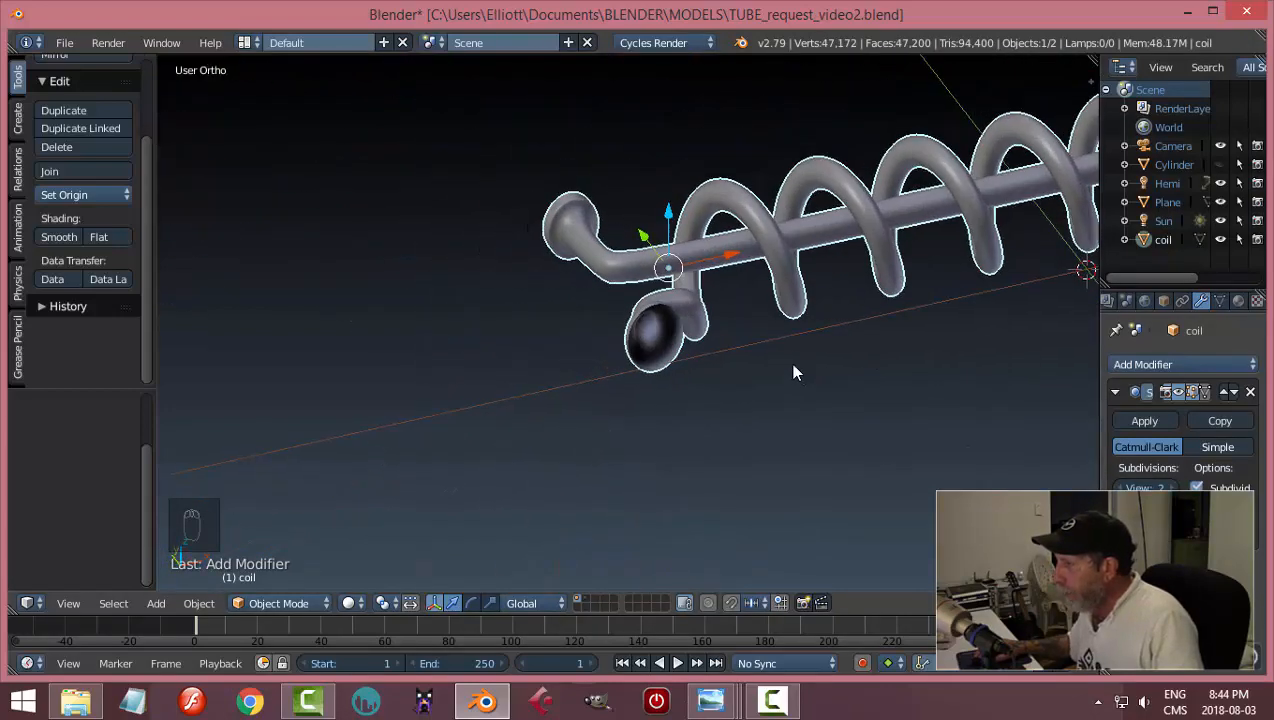
- Add a Solidify modifier to the coil after its Subdivision Surface modifier
left_click(1115, 392)
left_click(1124, 364)
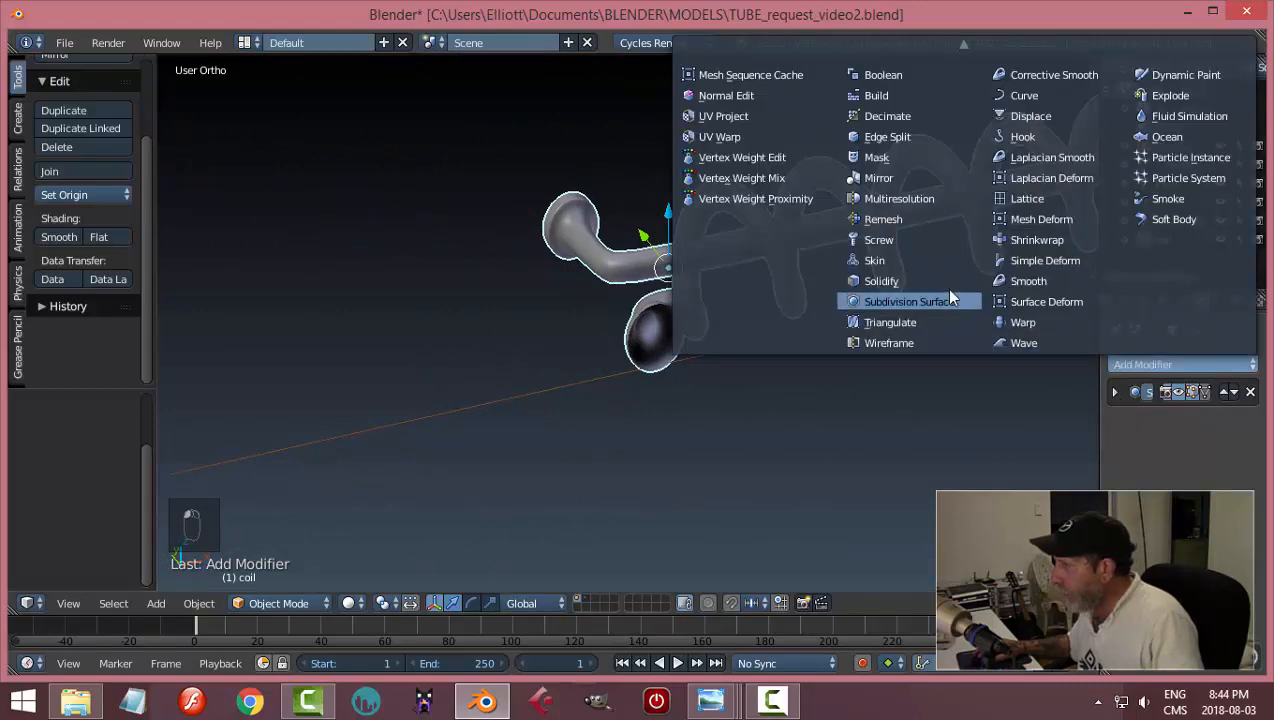
left_click(945, 288)
middle_click_drag(920, 396, 790, 376)
scroll(834, 414, "up", 2)
middle_click_drag(647, 267, 567, 367)
left_click(533, 293)
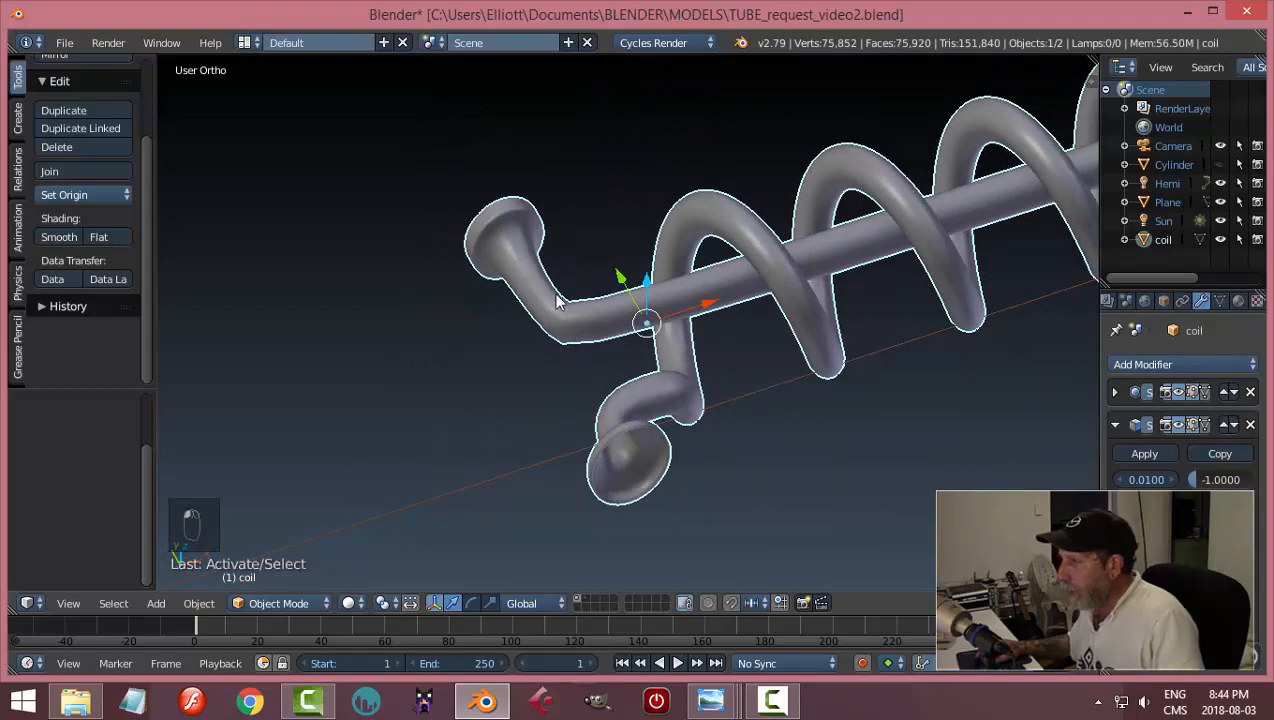
- Edit the coil mesh and add a loop cut on the straight pipe's end, slid toward its flange with a factor of about -0.816
key("Tab")
middle_click_drag(636, 254, 637, 347, "shift")
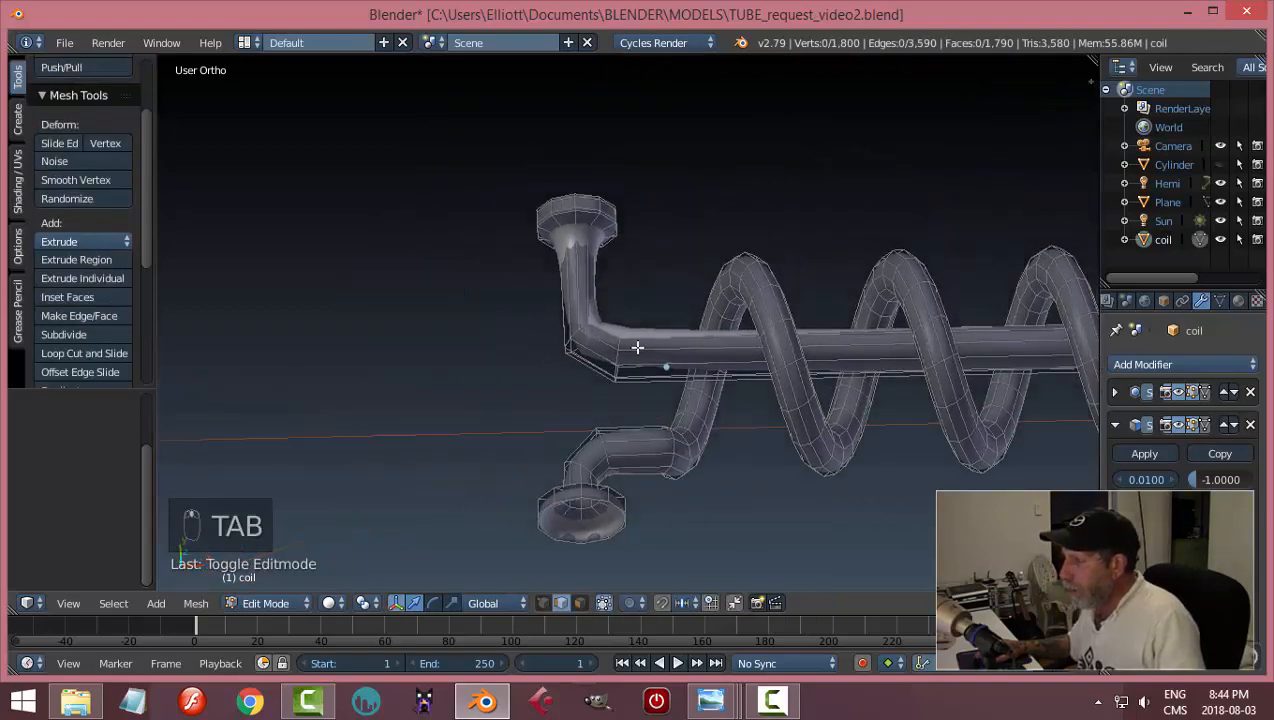
key("ctrl+r")
left_click(584, 297)
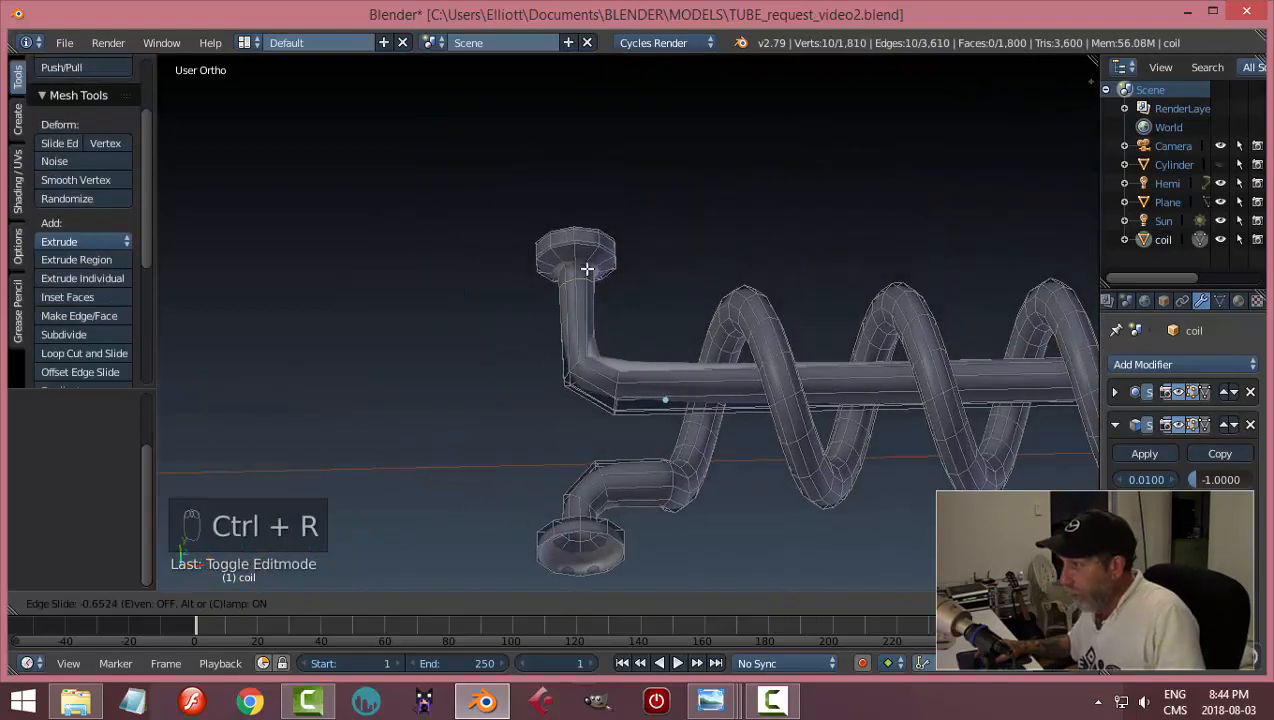
left_click(587, 268)
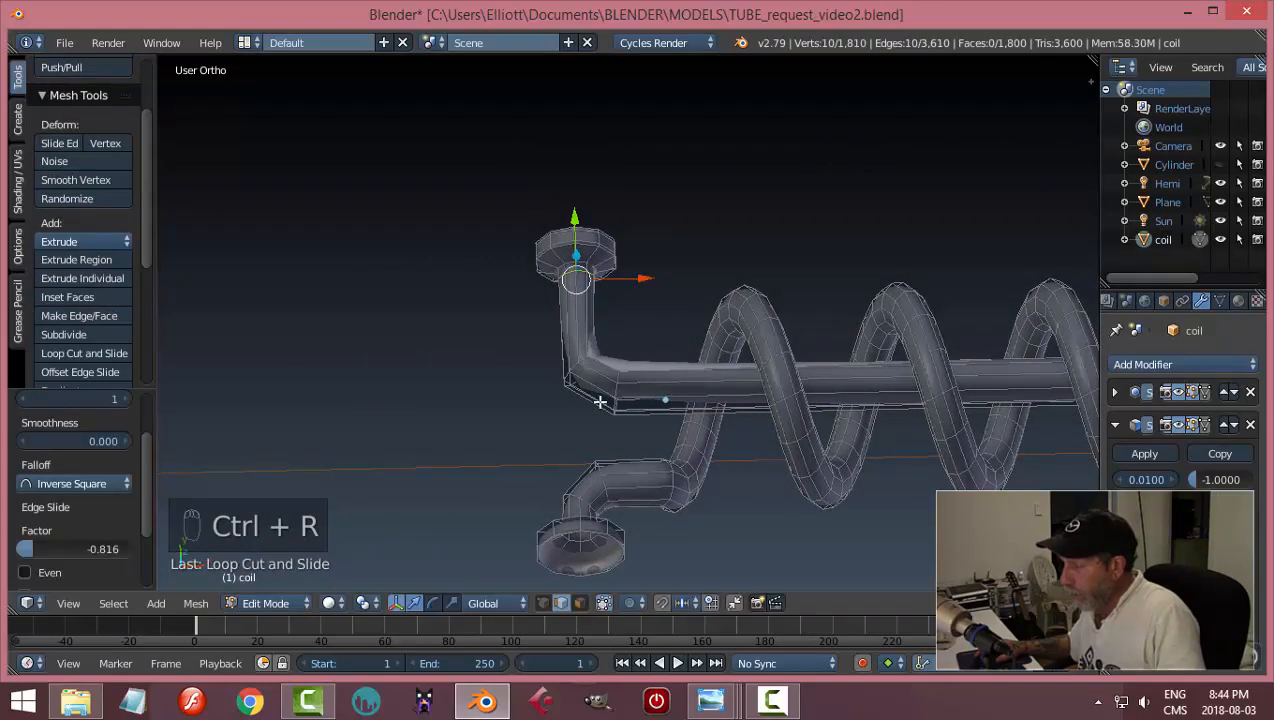
scroll(595, 410, "up", 2)
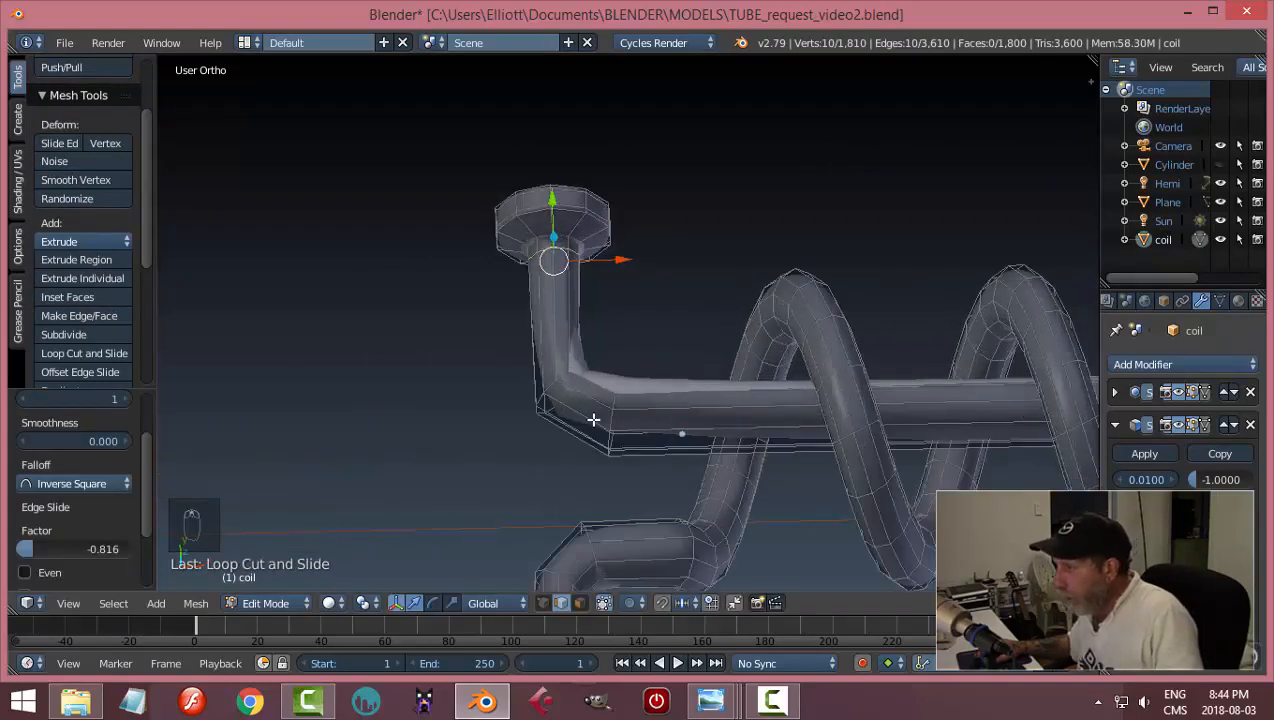
scroll(593, 420, "down", 1)
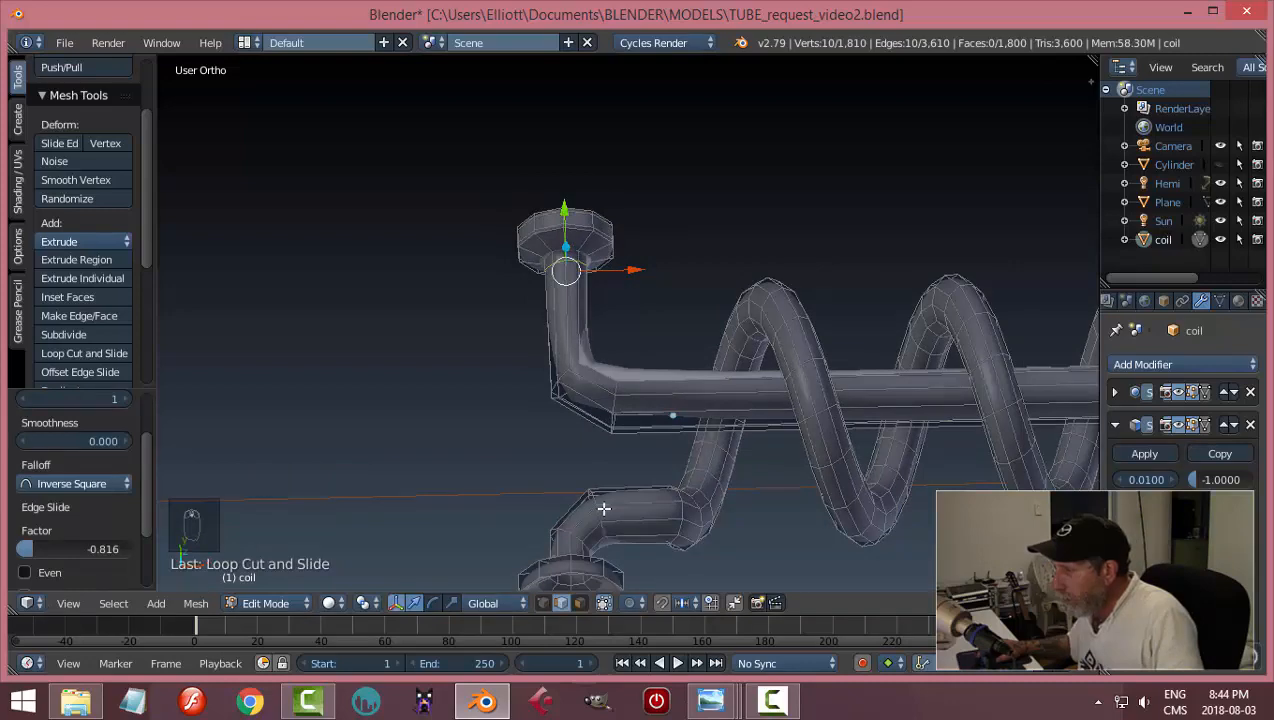
- Add a loop cut on the curved coil end, slid close to its flange with a factor of about 0.918
middle_click_drag(624, 495, 466, 454)
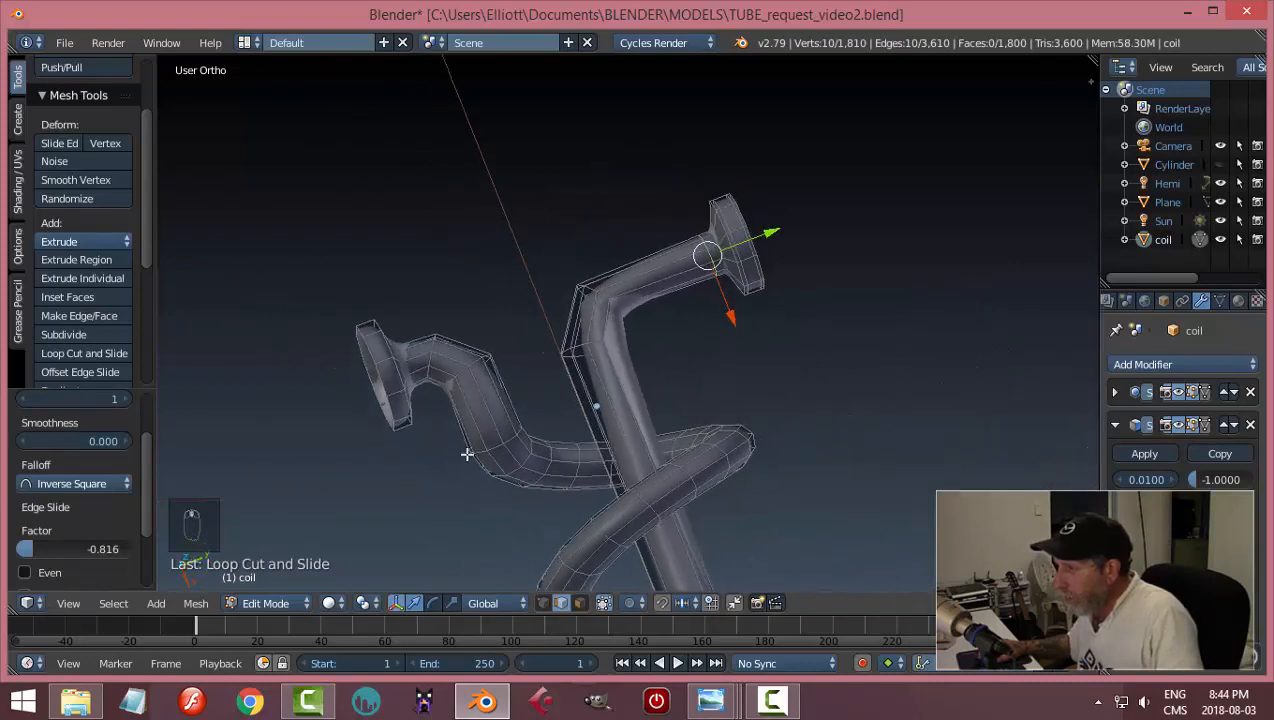
key("ctrl+r")
left_click(406, 360)
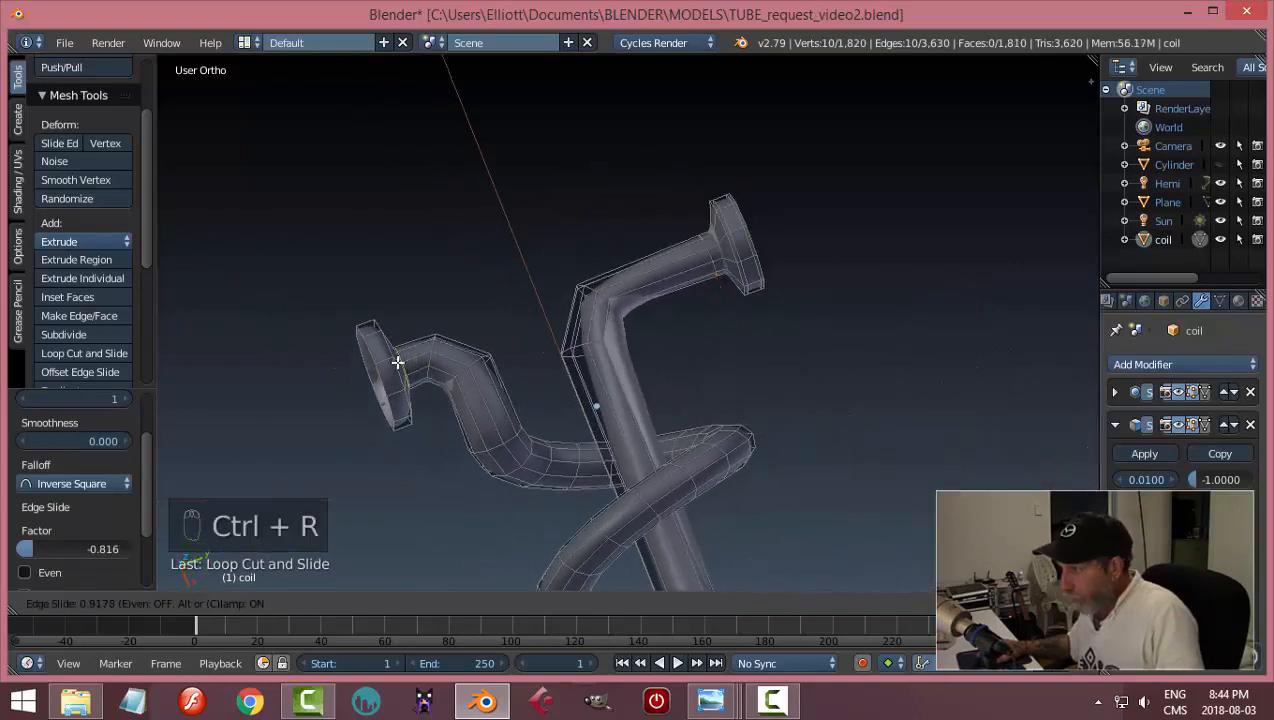
left_click(398, 362)
scroll(464, 418, "up", 4)
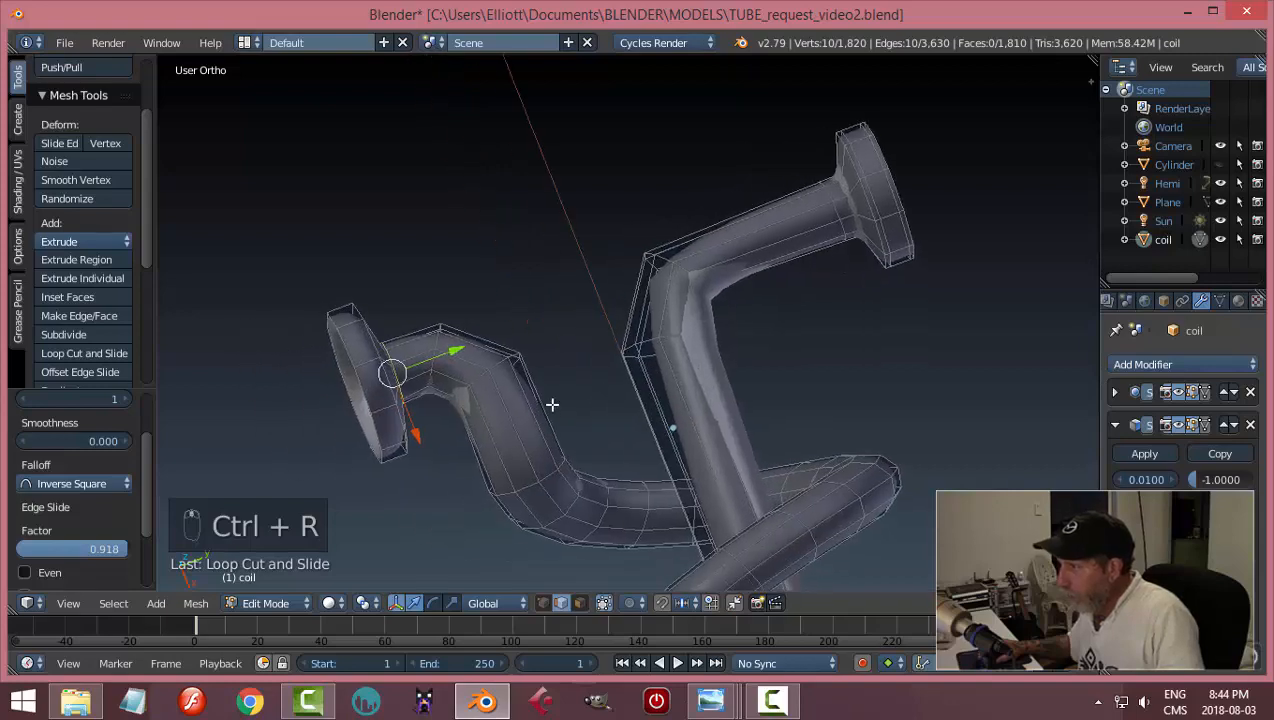
- Add two loop cuts around the curved end's flange rim, the first slid by about -0.707, and return to object mode
key("ctrl+r")
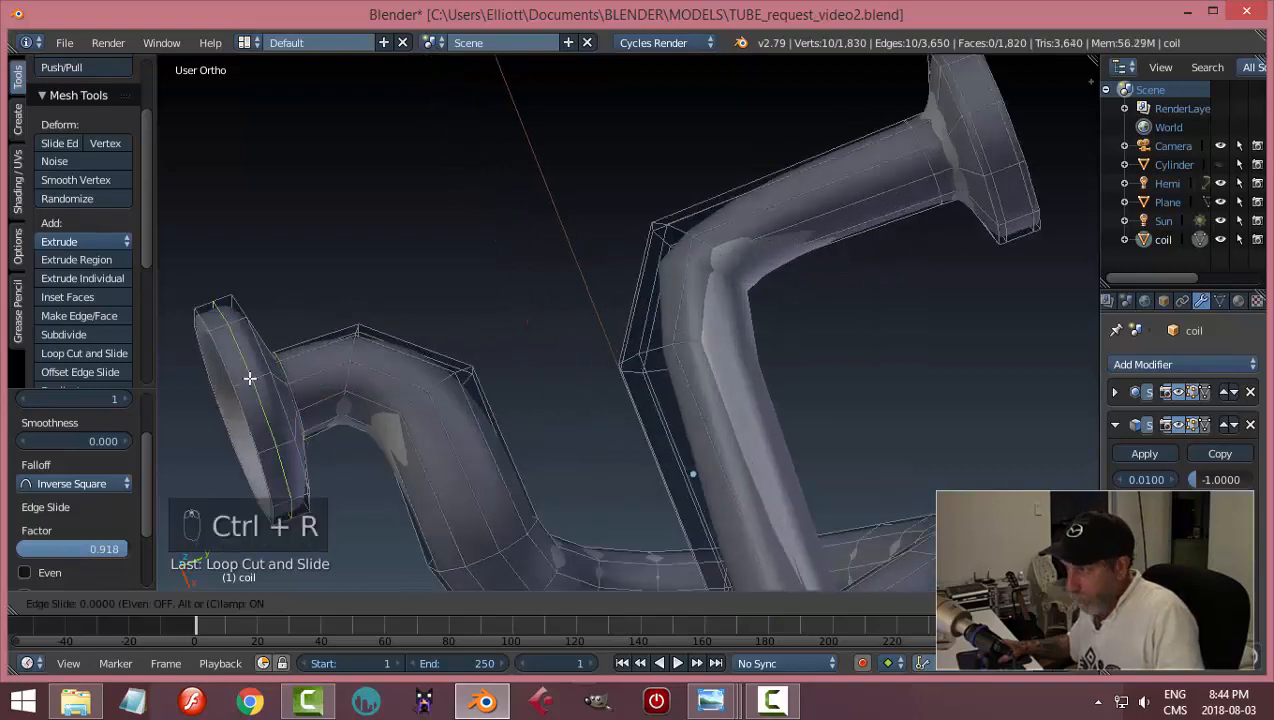
left_click(237, 383)
left_click(237, 383)
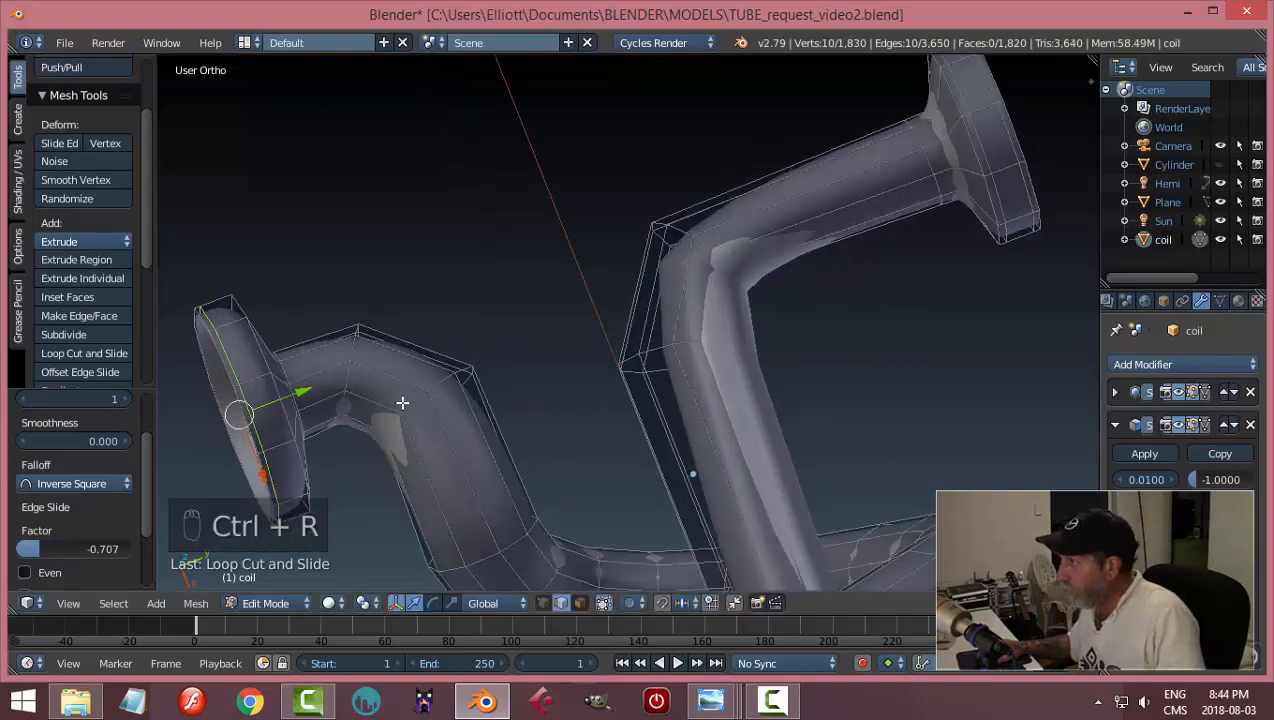
key("ctrl+r")
left_click(261, 375)
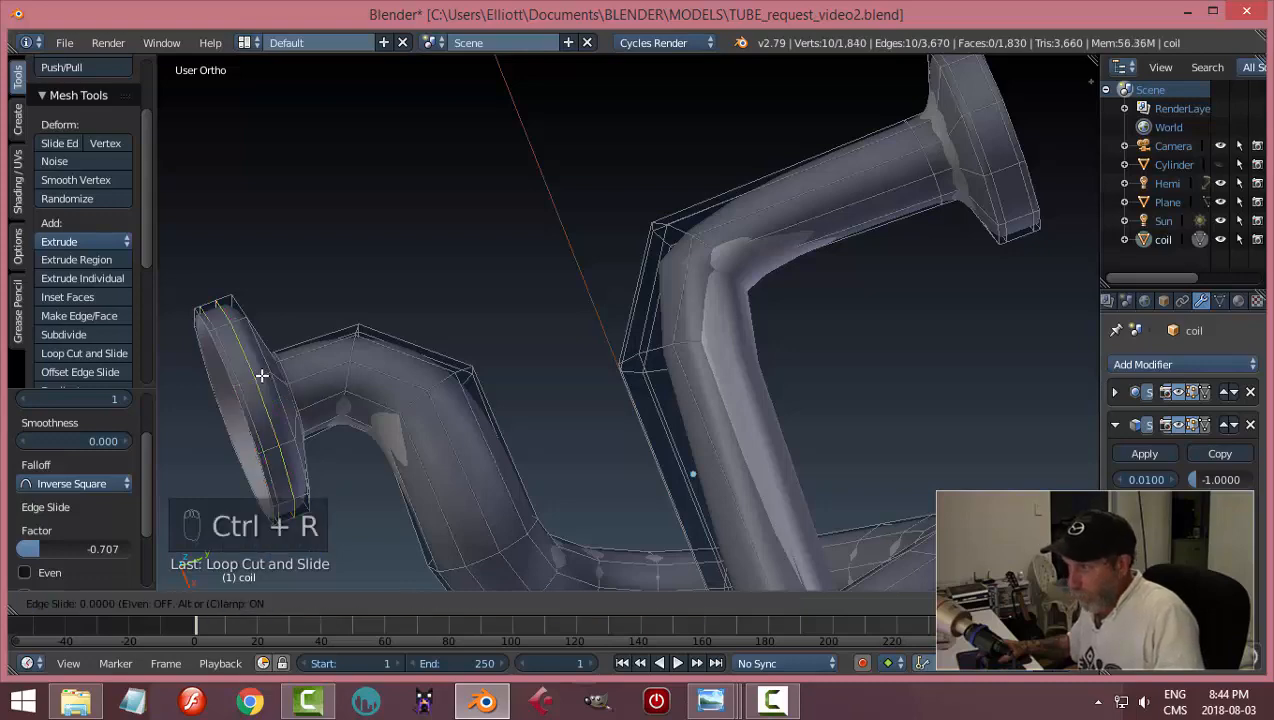
left_click(264, 377)
key("Tab")
left_click(255, 374)
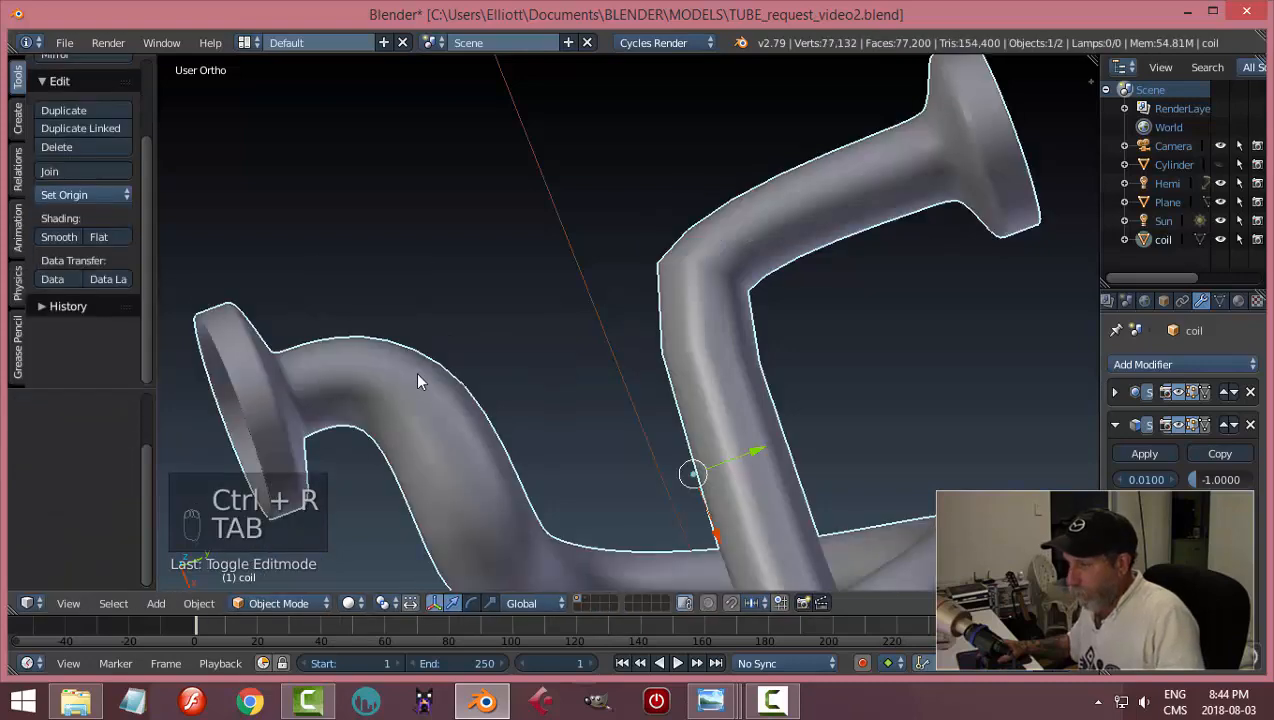
- Collapse the Solidify settings and set the coil's Subdivision Surface view level to 3
middle_click_drag(418, 380, 802, 364)
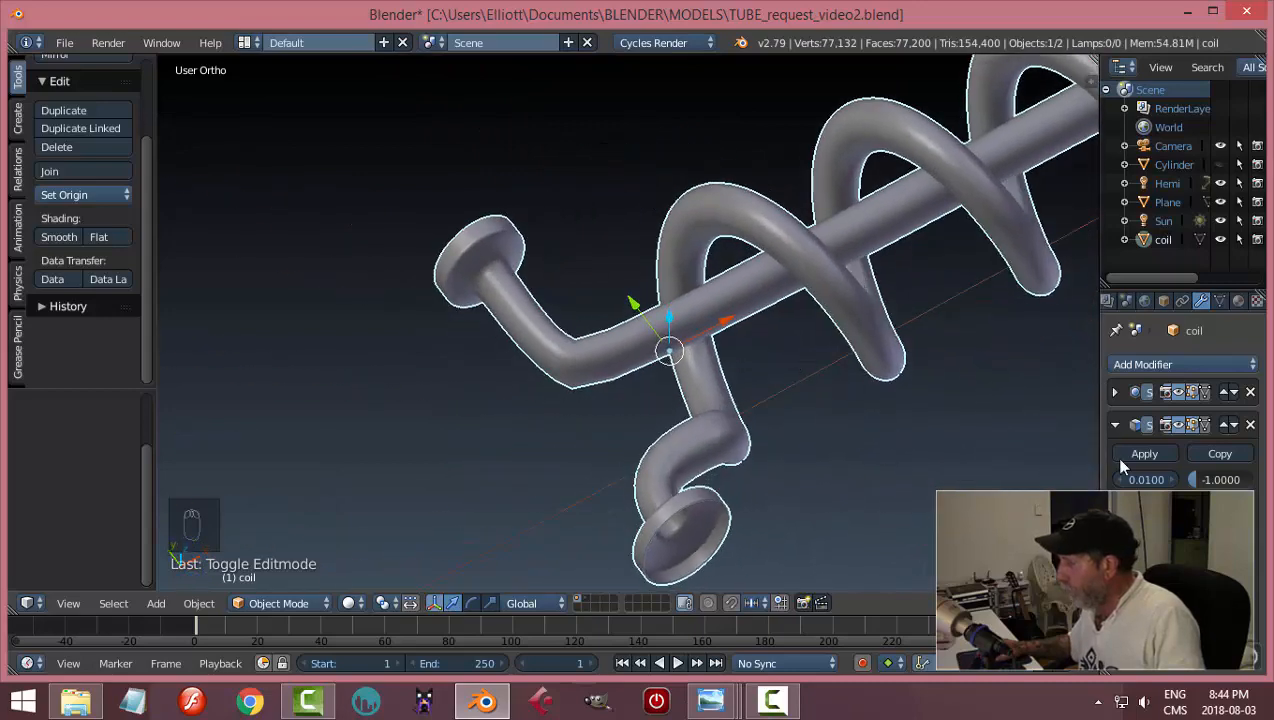
left_click(1115, 425)
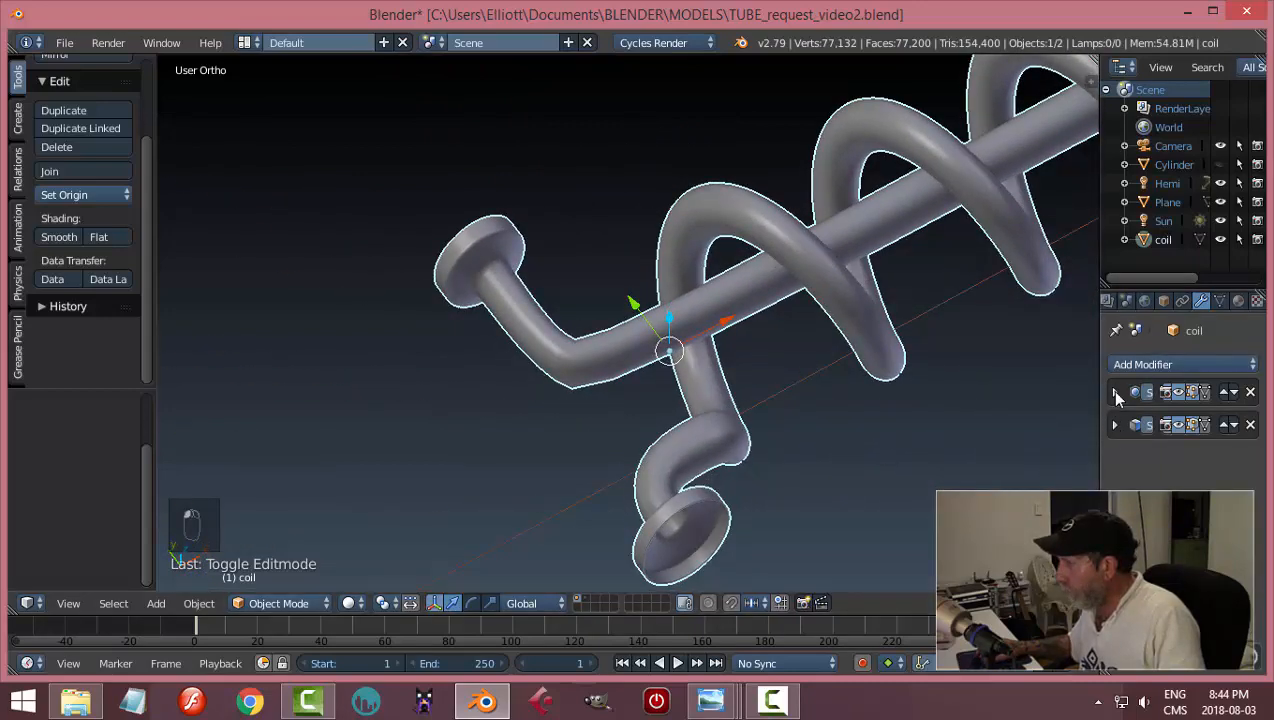
left_click(1115, 392)
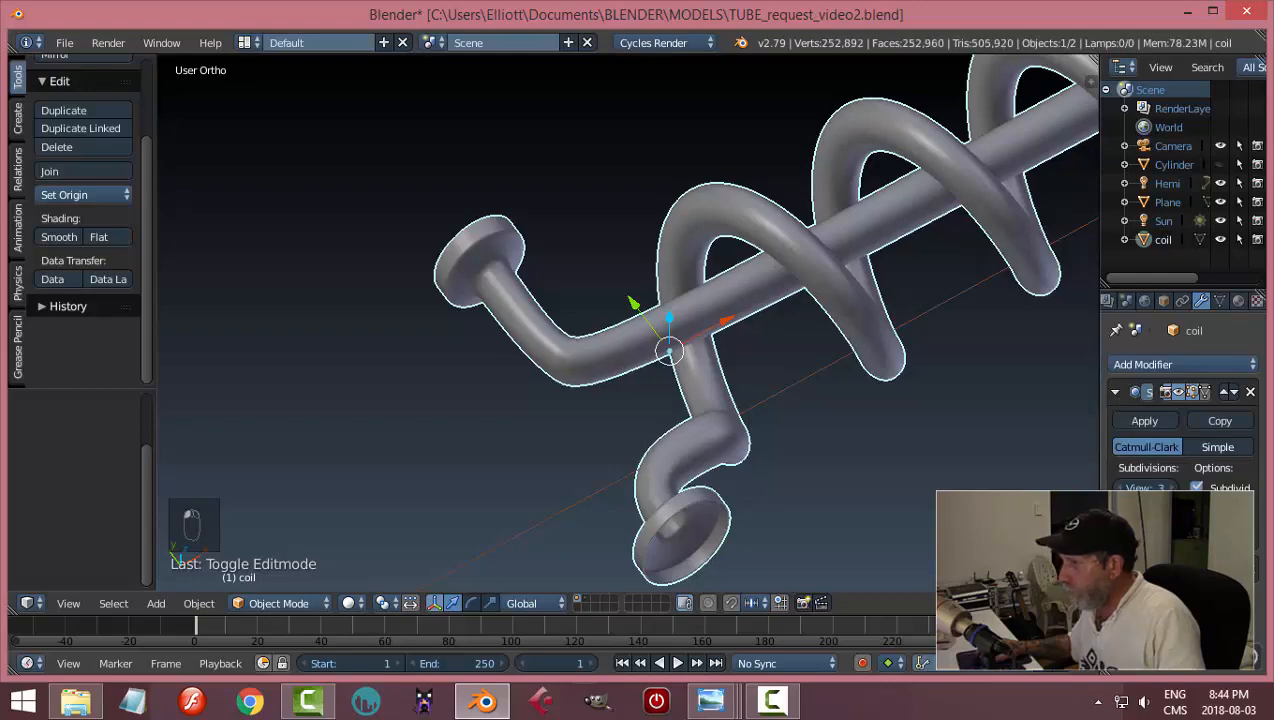
scroll(970, 466, "down", 2)
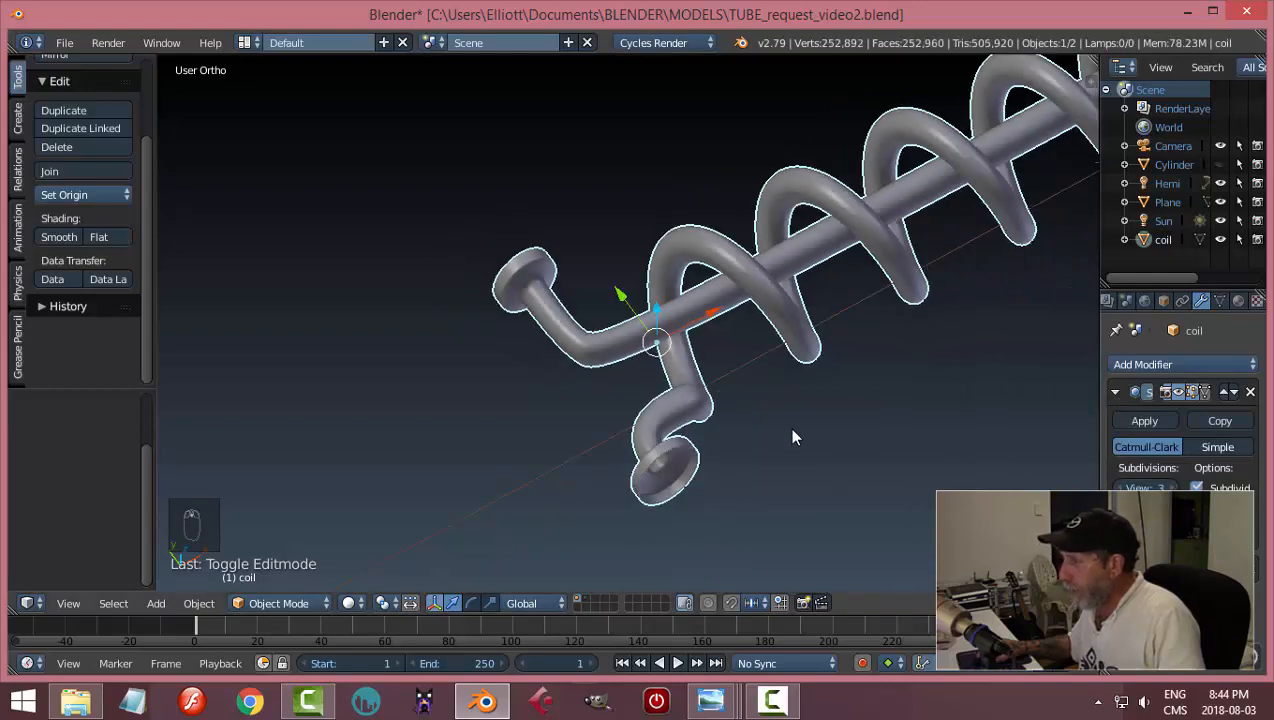
- Unhide the outer tube, deselect everything and check how the coil flanges sit inside the tube's open end
scroll(793, 433, "down", 1)
scroll(925, 313, "down", 3)
middle_click_drag(925, 313, 697, 380, "shift")
middle_click_drag(876, 357, 498, 377)
key("alt+h")
scroll(594, 388, "up", 2)
key("a")
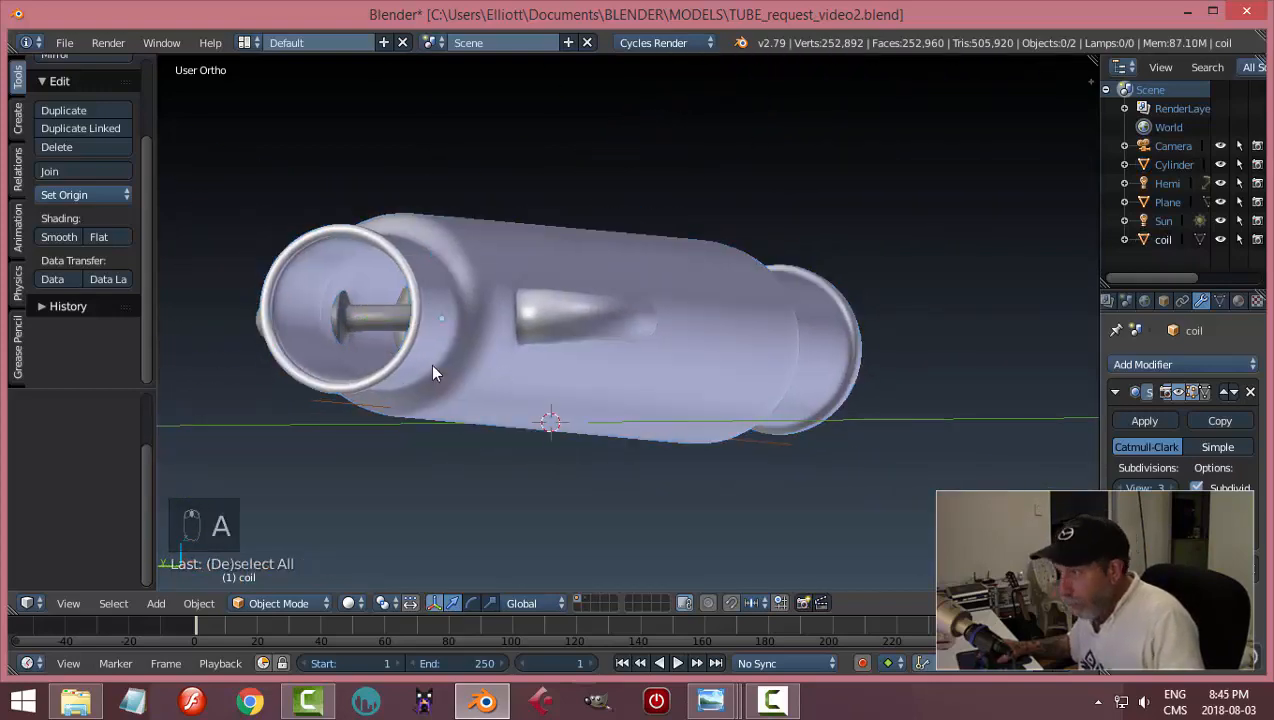
scroll(430, 363, "up", 2)
middle_click_drag(364, 343, 775, 340)
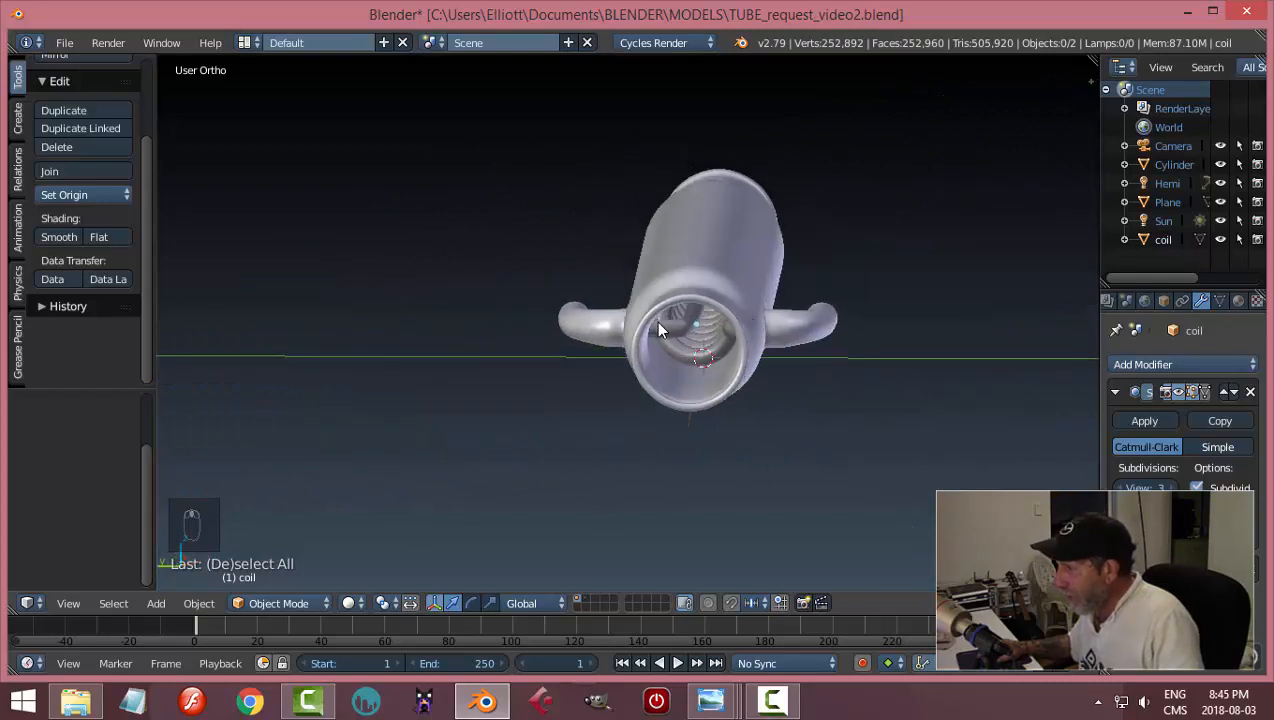
- Assign the existing Material.001 to the coil and save the blend file over the previous version
right_click(836, 332)
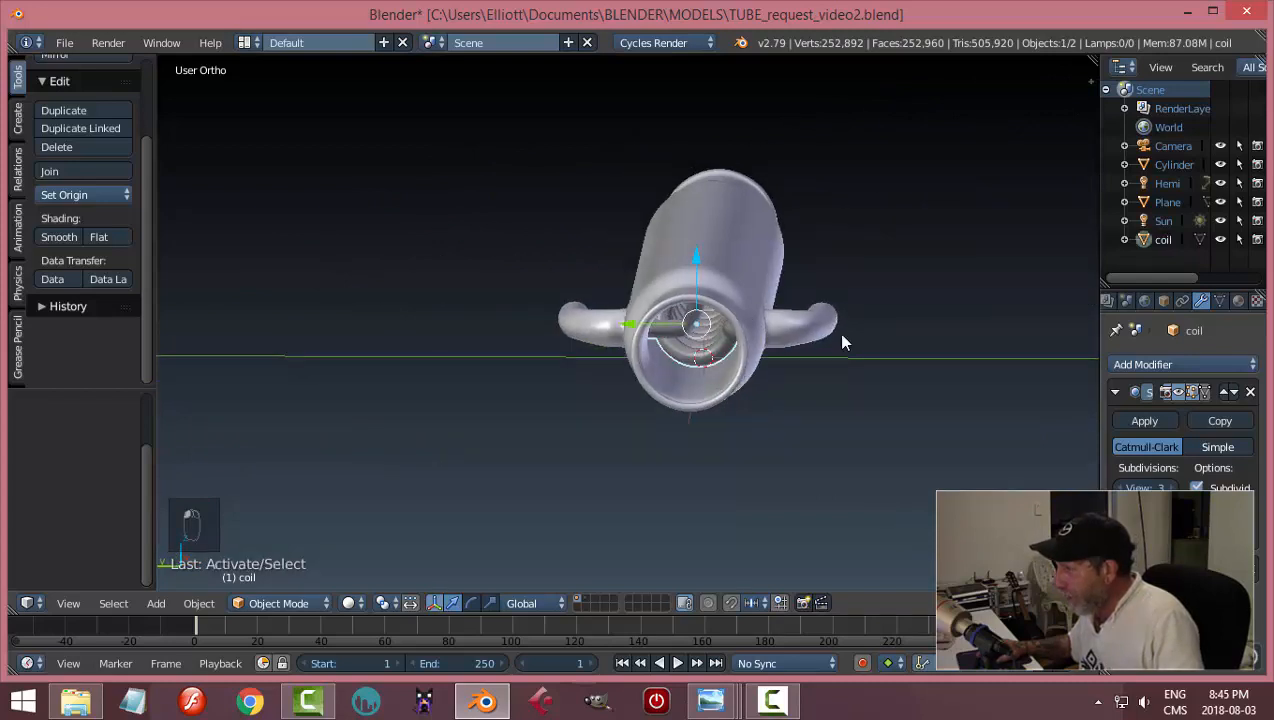
left_click(1238, 301)
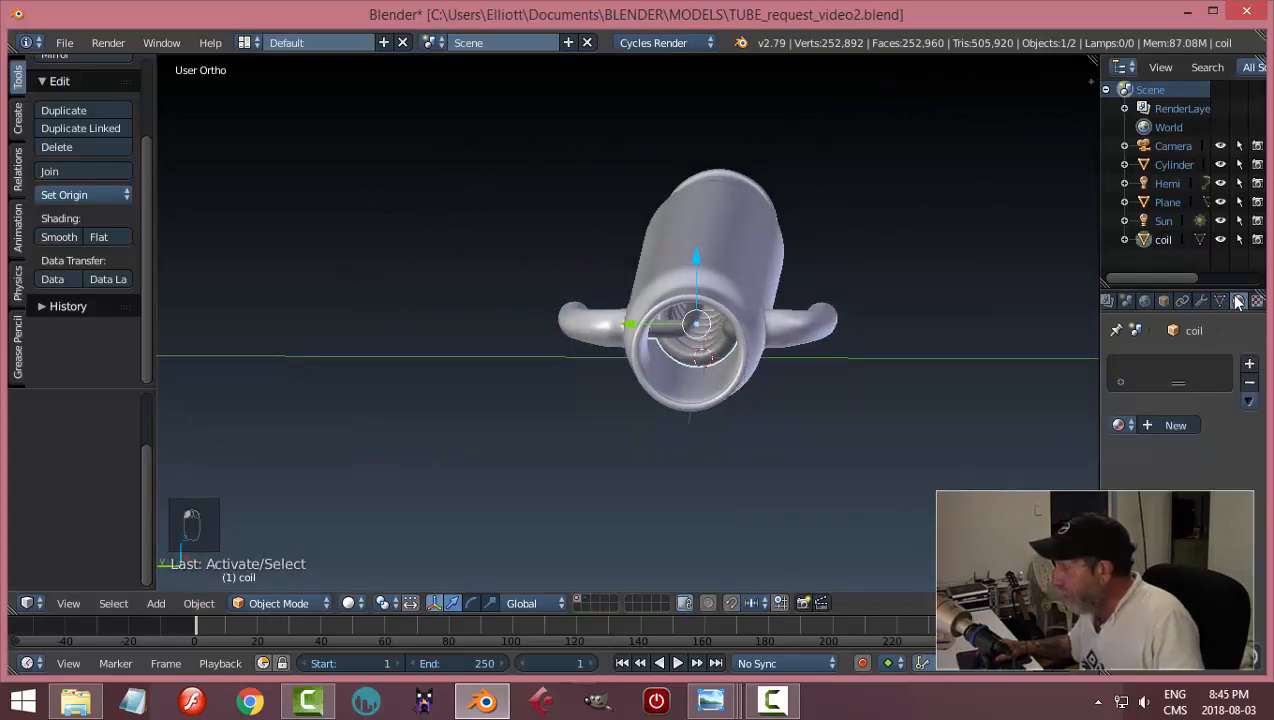
left_click(1120, 425)
left_click(990, 471)
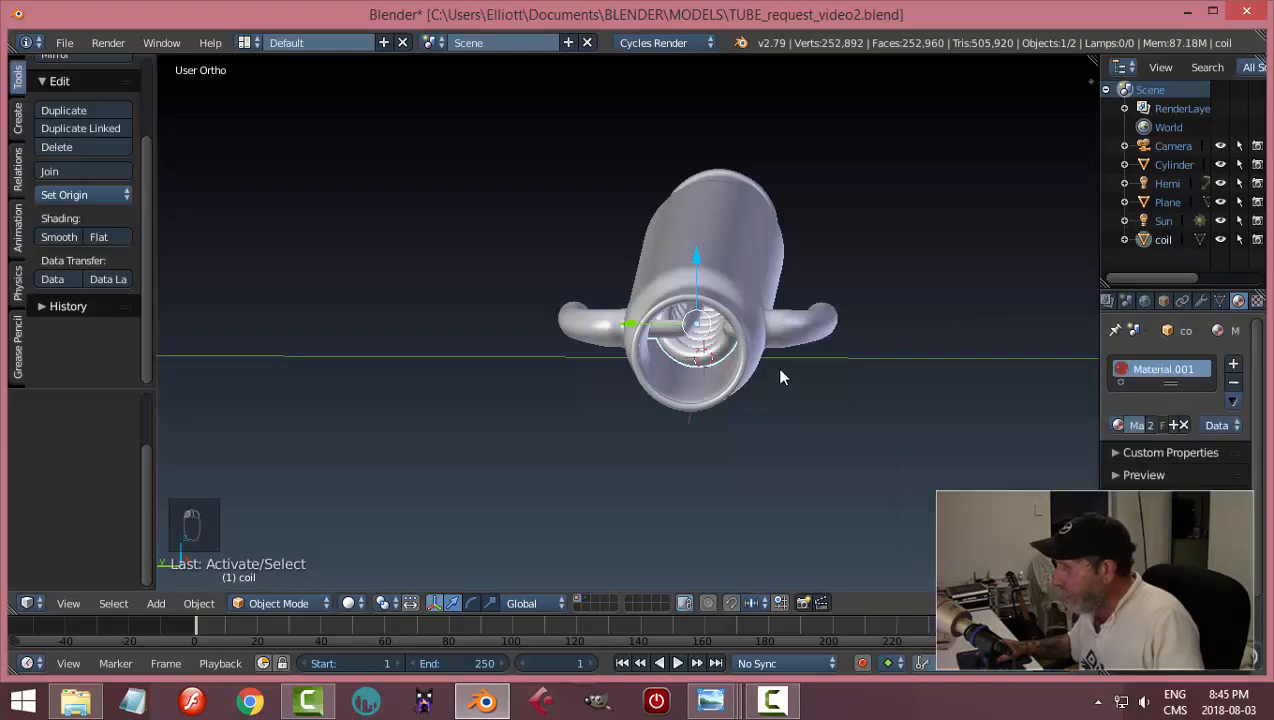
key("ctrl+s")
left_click(847, 361)
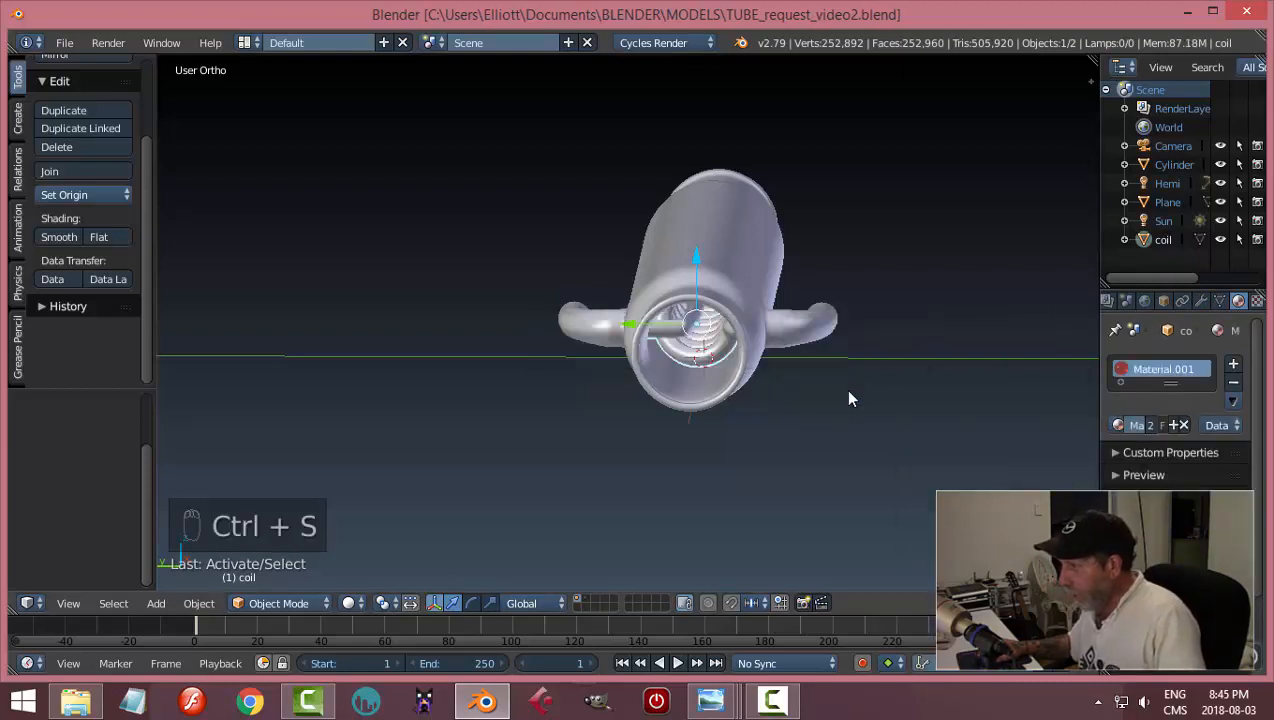
- Set the viewport to Material shading and frame the tube's end with the two curved side arms in the camera view
middle_click_drag(845, 390, 781, 416)
left_click(348, 603)
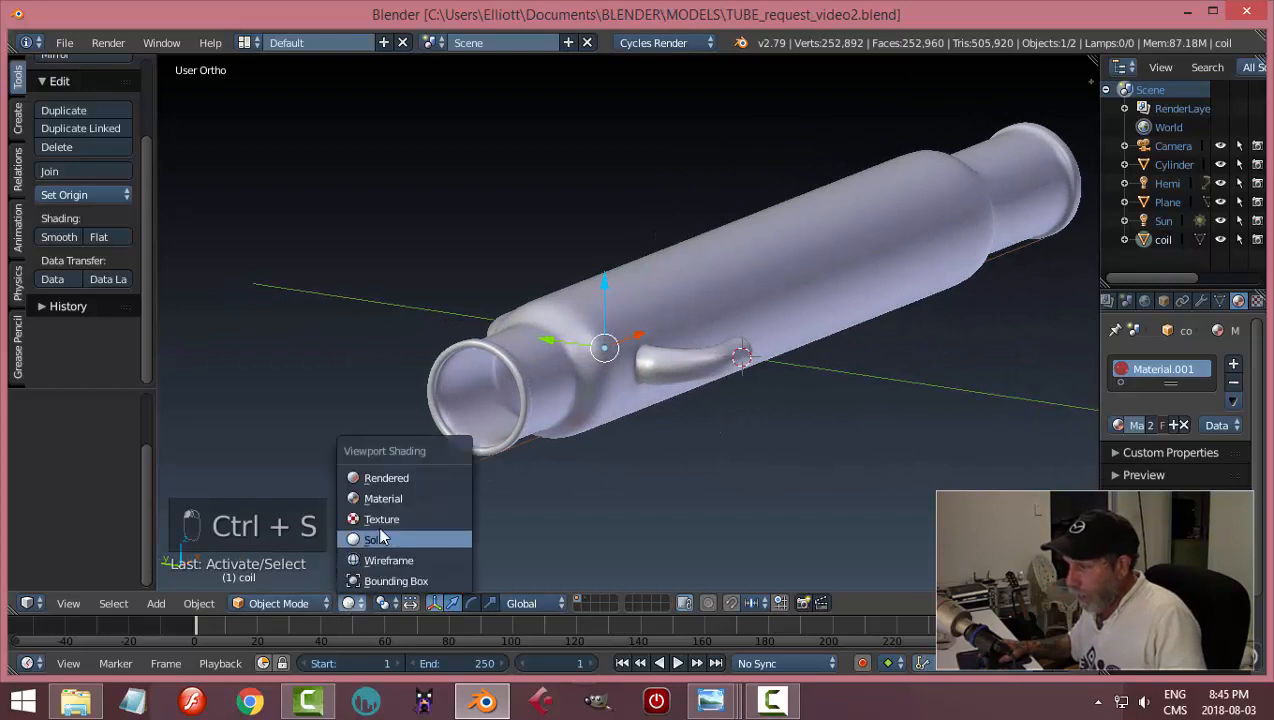
left_click(383, 498)
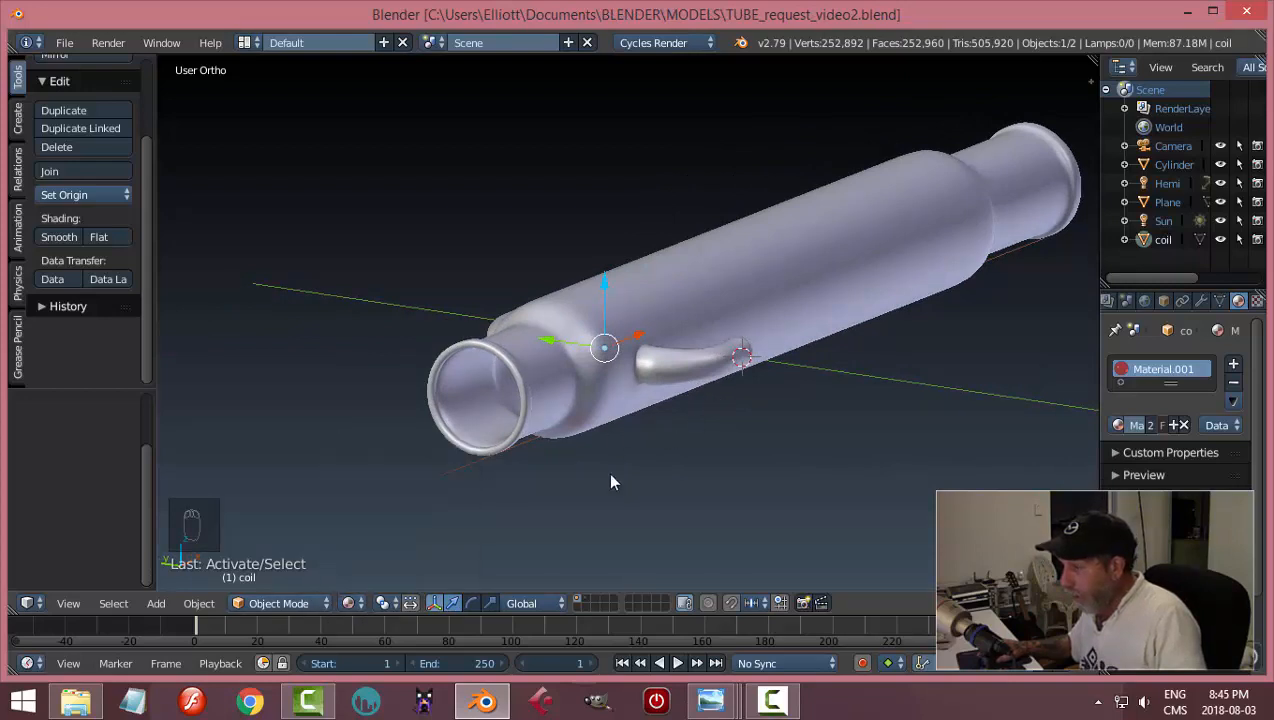
middle_click_drag(598, 412, 614, 441)
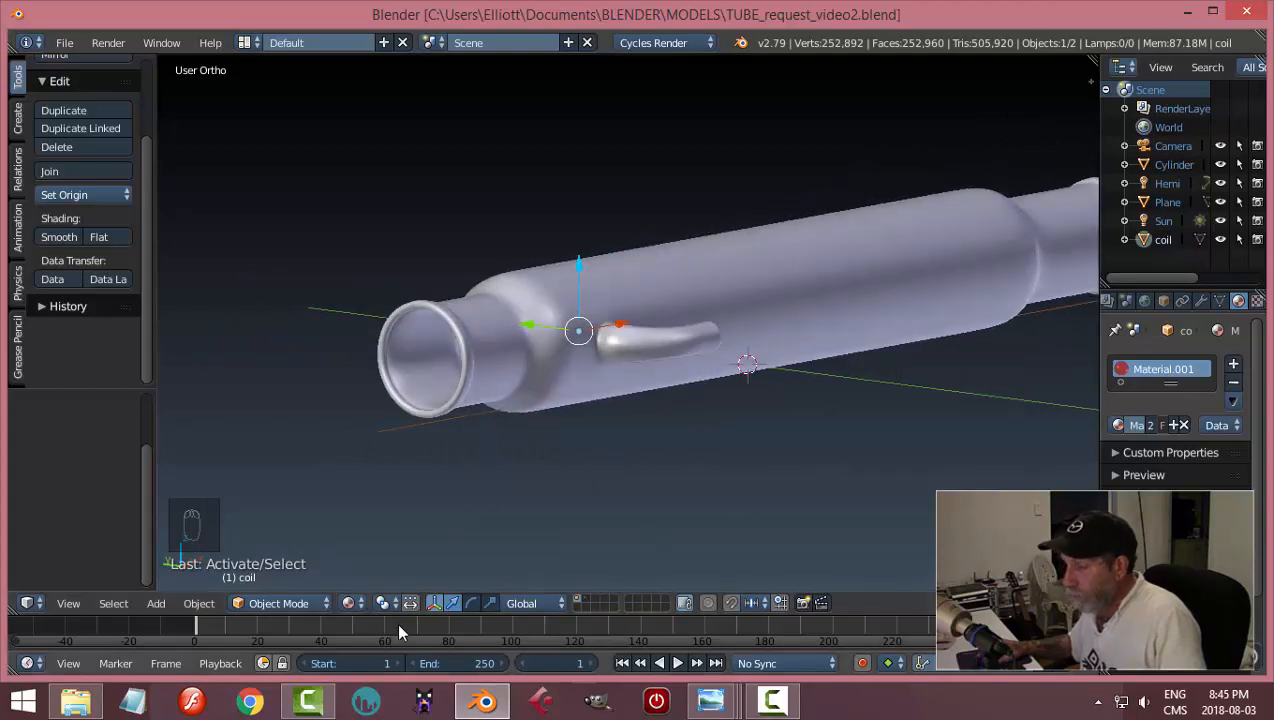
scroll(708, 480, "down", 3)
mouse_move(708, 480)
middle_mouse_down()
mouse_move(720, 469)
mouse_move(711, 475)
middle_mouse_up()
key("KP_0")
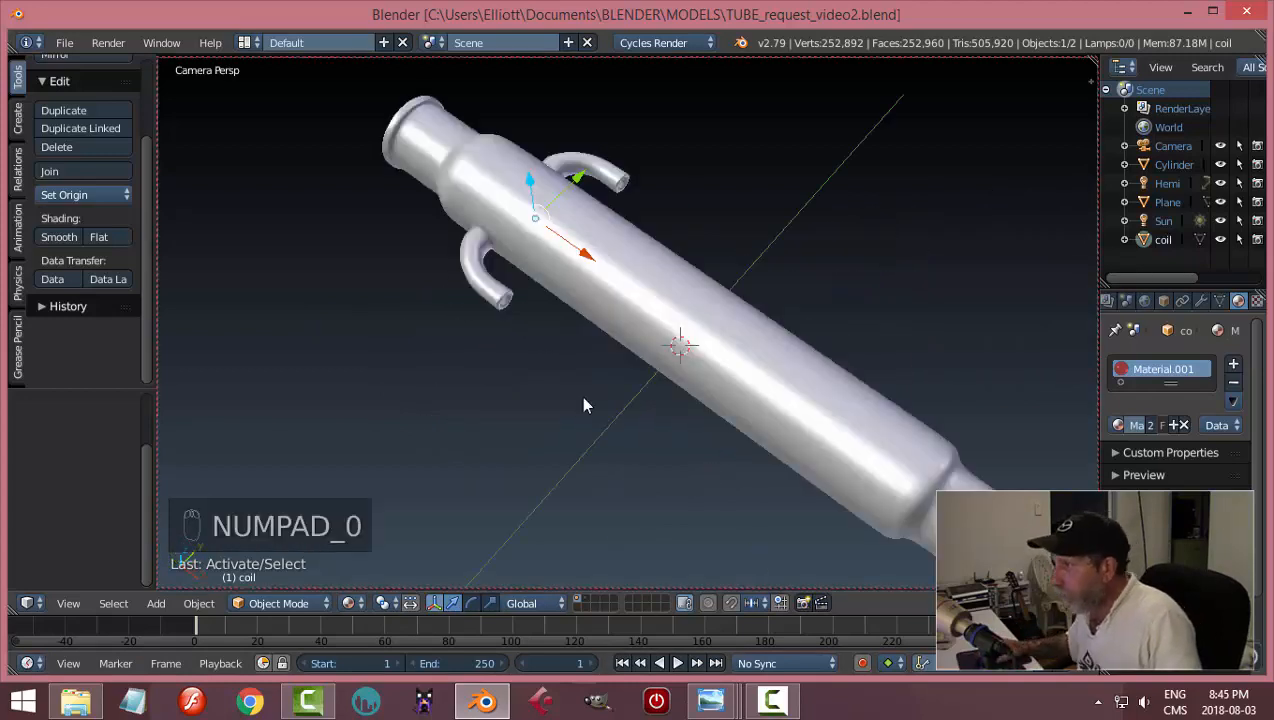
scroll(600, 416, "up", 3)
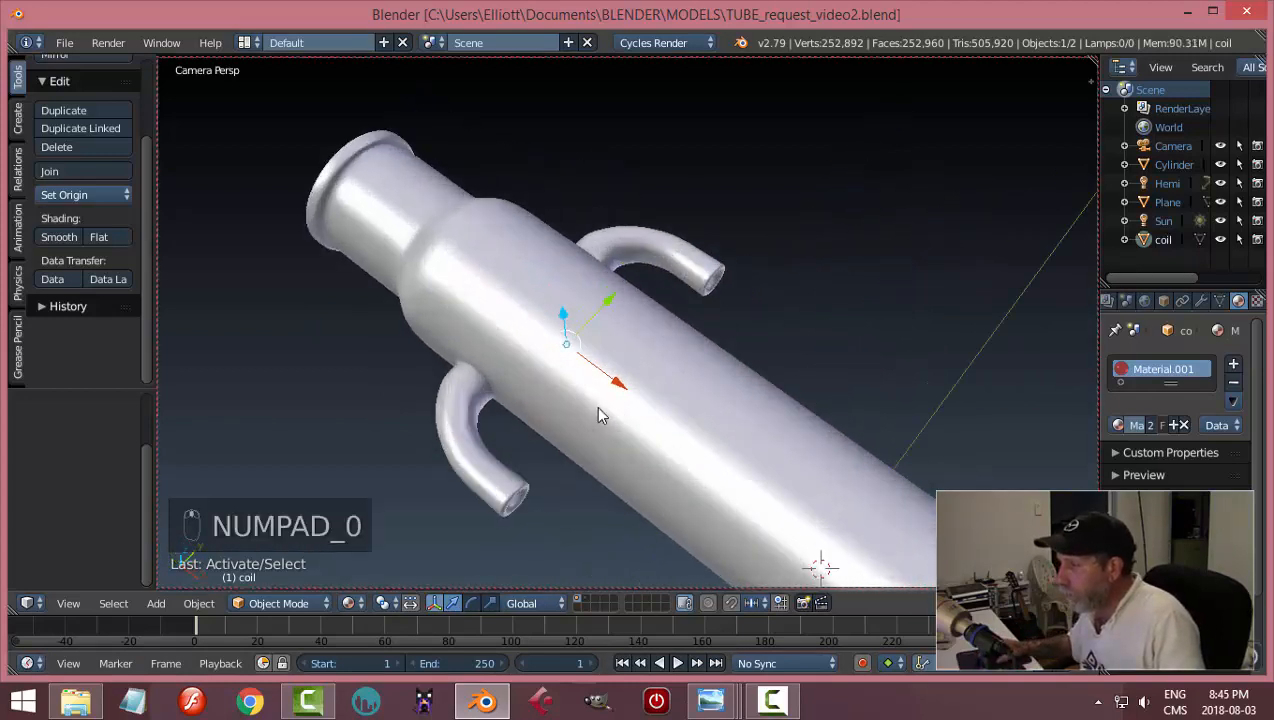
mouse_move(601, 422)
middle_mouse_down()
mouse_move(603, 399)
mouse_move(580, 433)
mouse_move(597, 438)
middle_mouse_up()
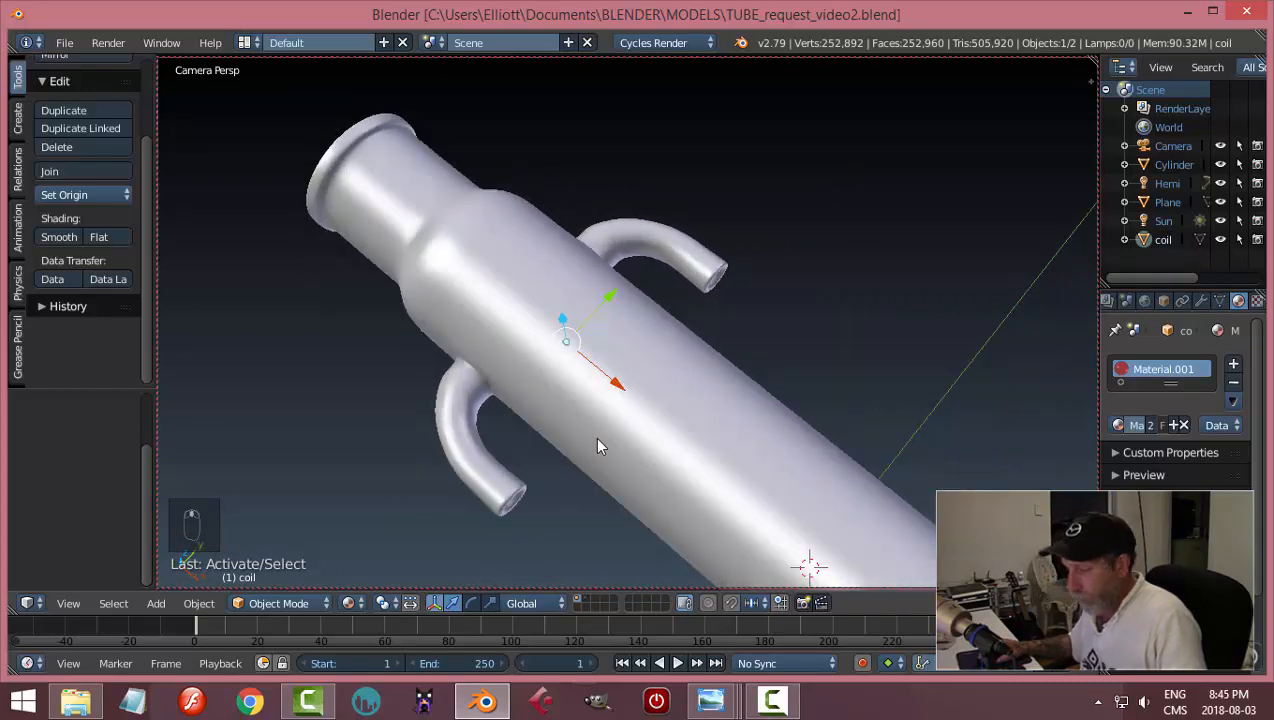
- Preview the coil inside the glass tube in rendered shading from several angles and return to material shading
key("shift+z")
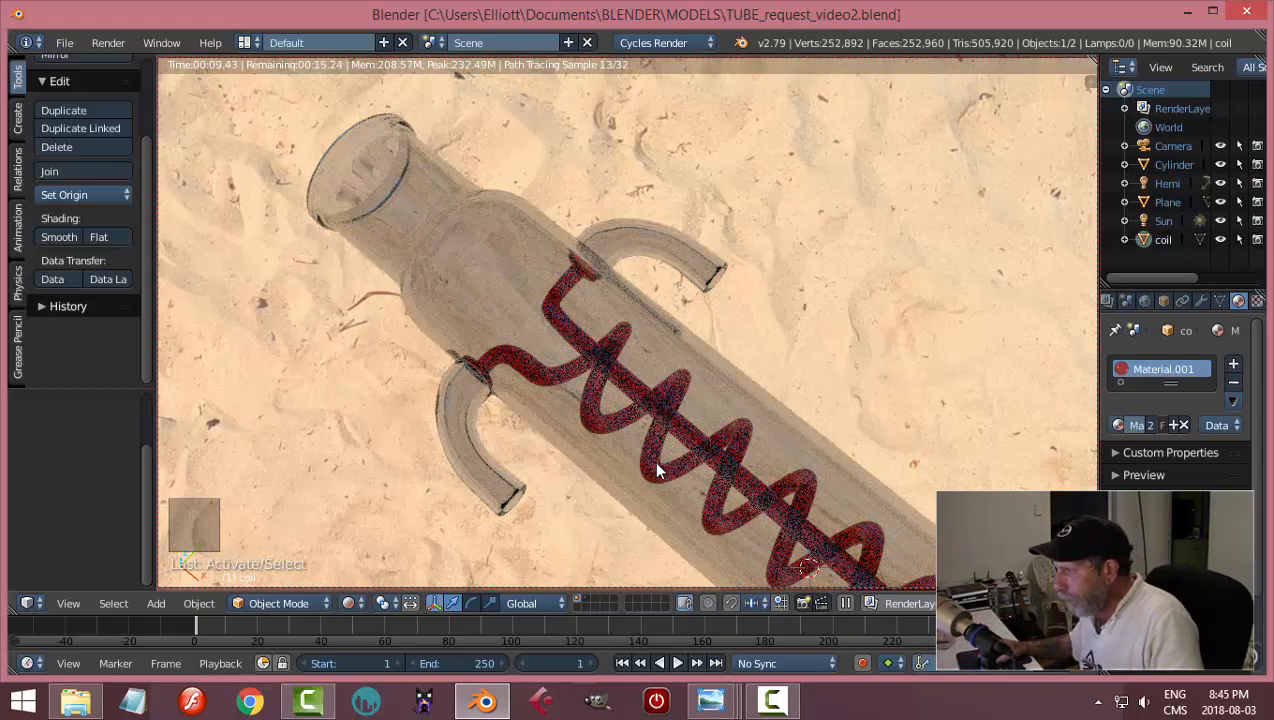
middle_click_drag(745, 429, 624, 360)
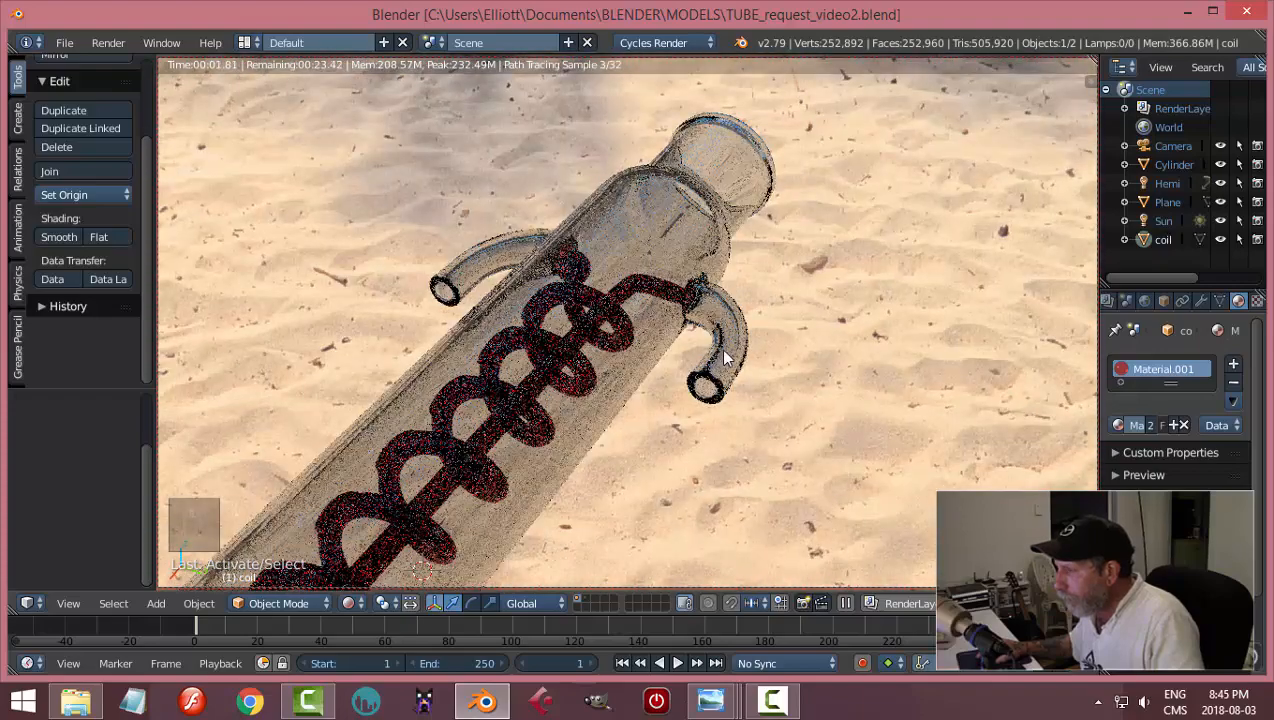
middle_click_drag(720, 348, 619, 399)
scroll(619, 399, "up", 3)
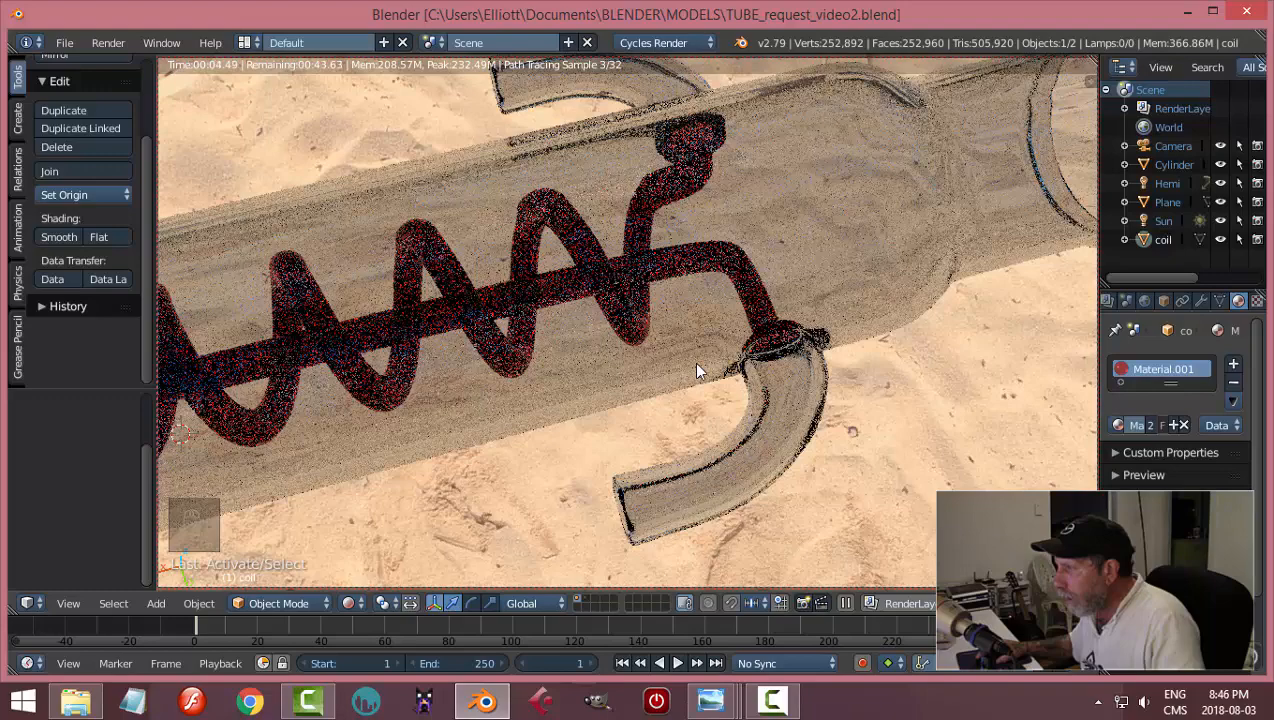
scroll(693, 361, "down", 2)
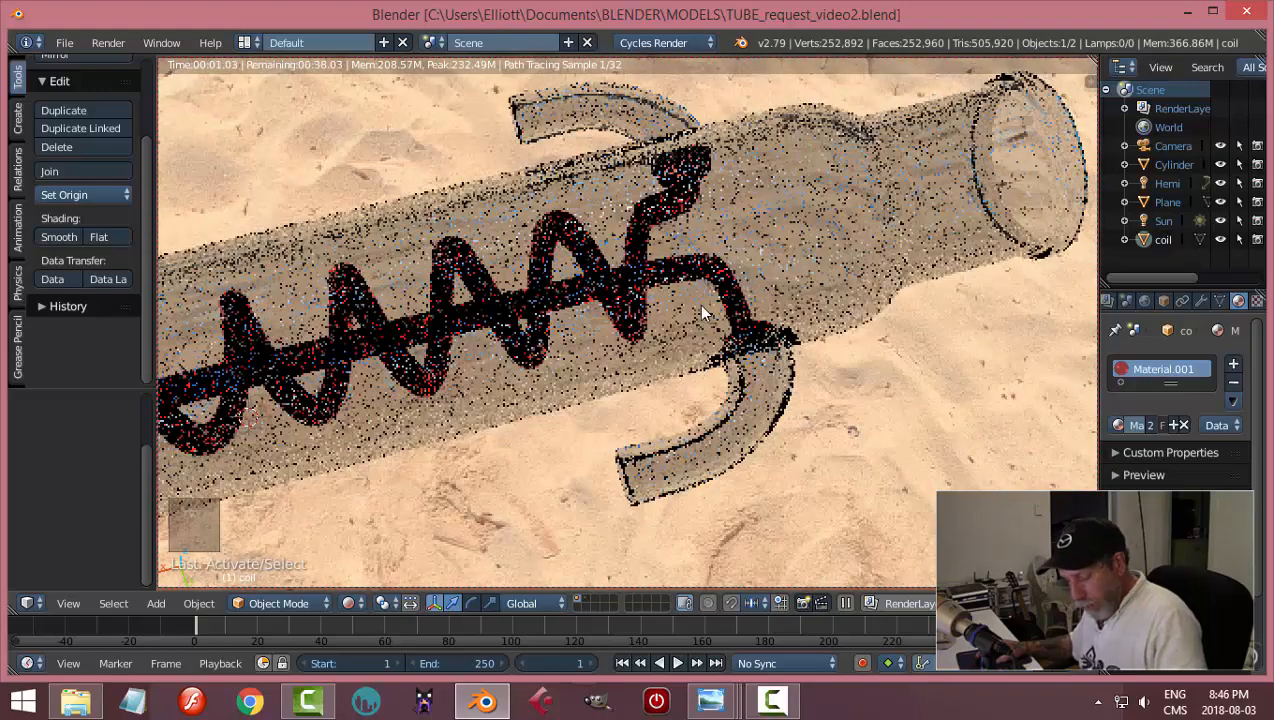
key("shift+z")
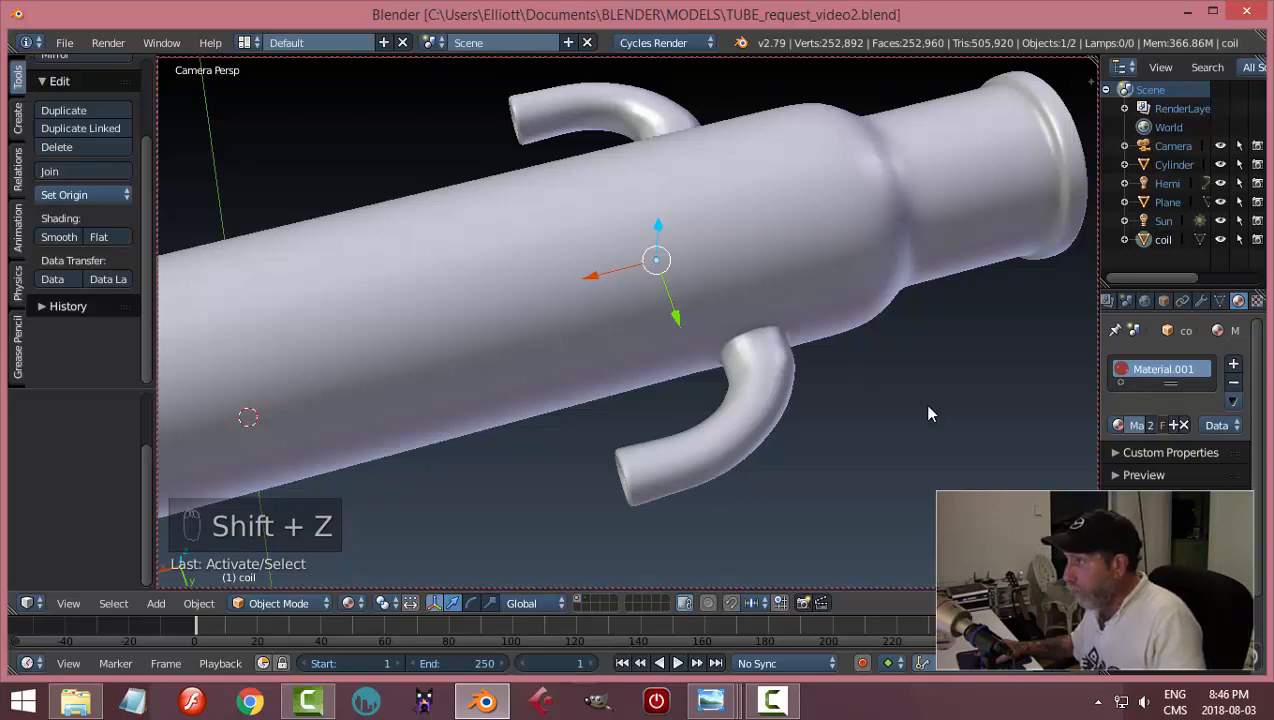
- Hide the outer tube, leave the camera view and open the coil for mesh editing near the straight rod's flange
key("h")
key("h")
middle_click_drag(761, 446, 810, 447)
key("KP_0")
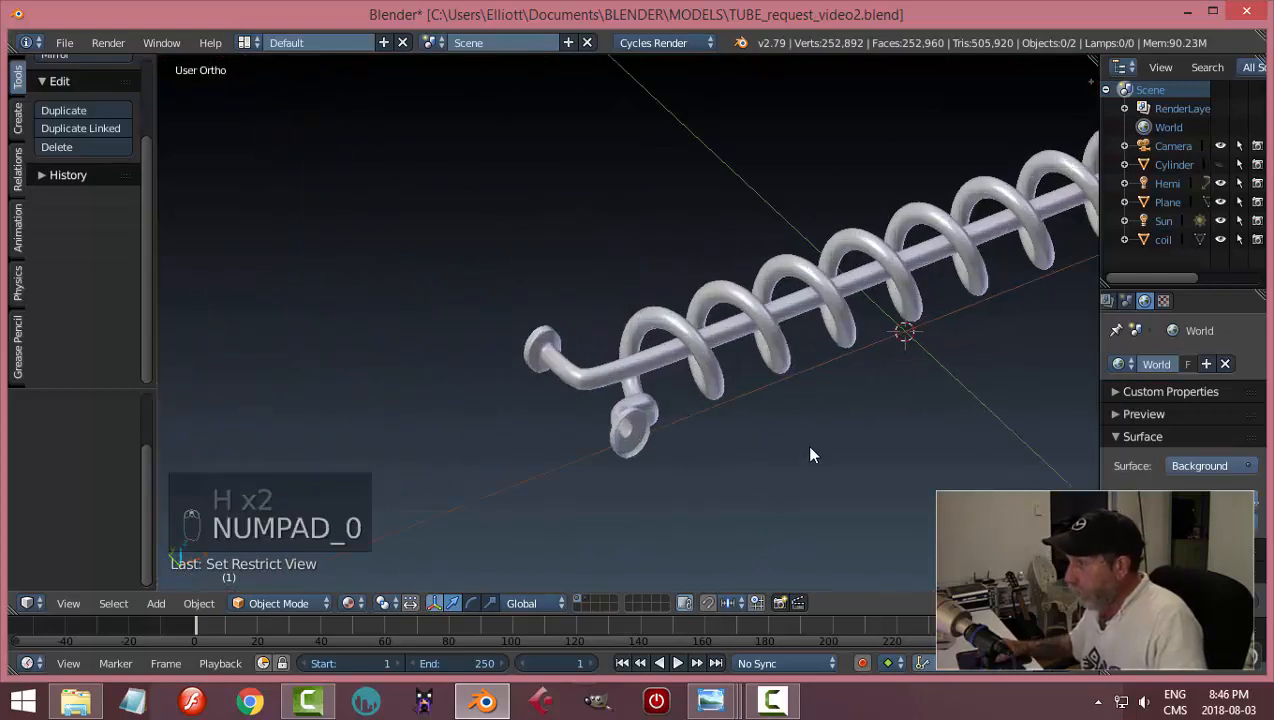
scroll(810, 447, "up", 4)
middle_click_drag(654, 392, 737, 367)
right_click(680, 338)
key("Tab")
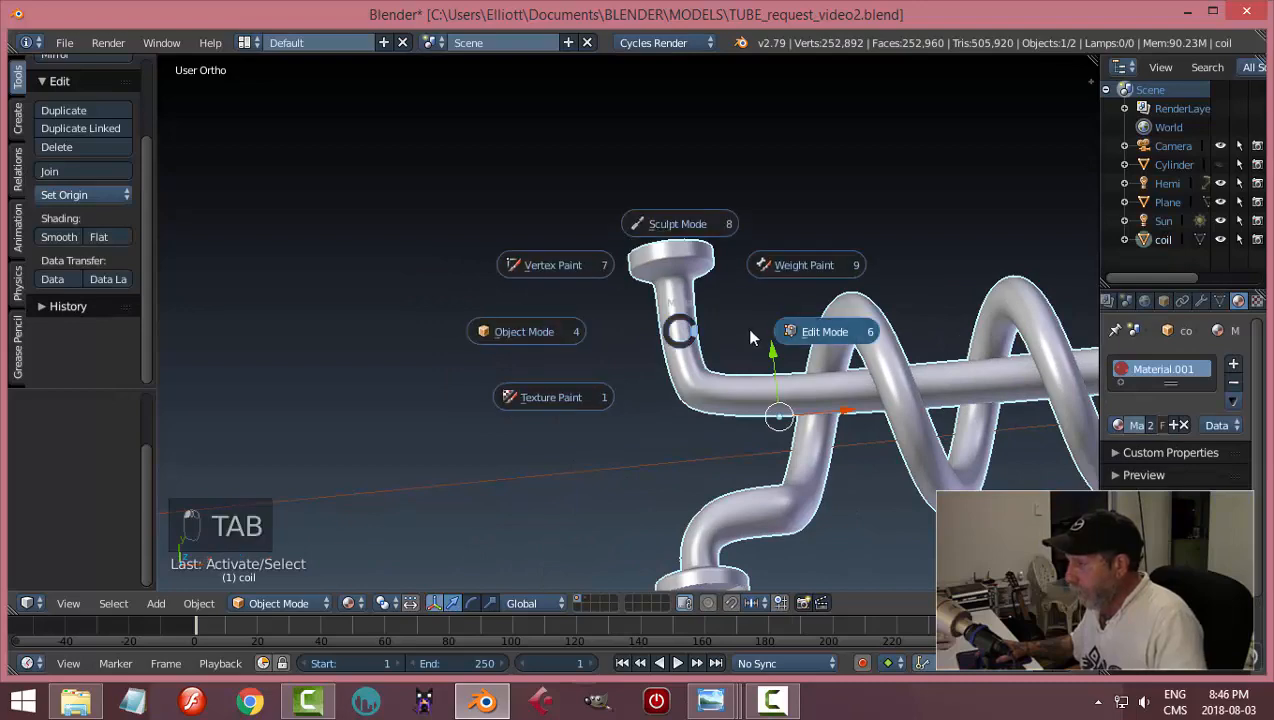
left_click(778, 338)
scroll(778, 376, "up", 1)
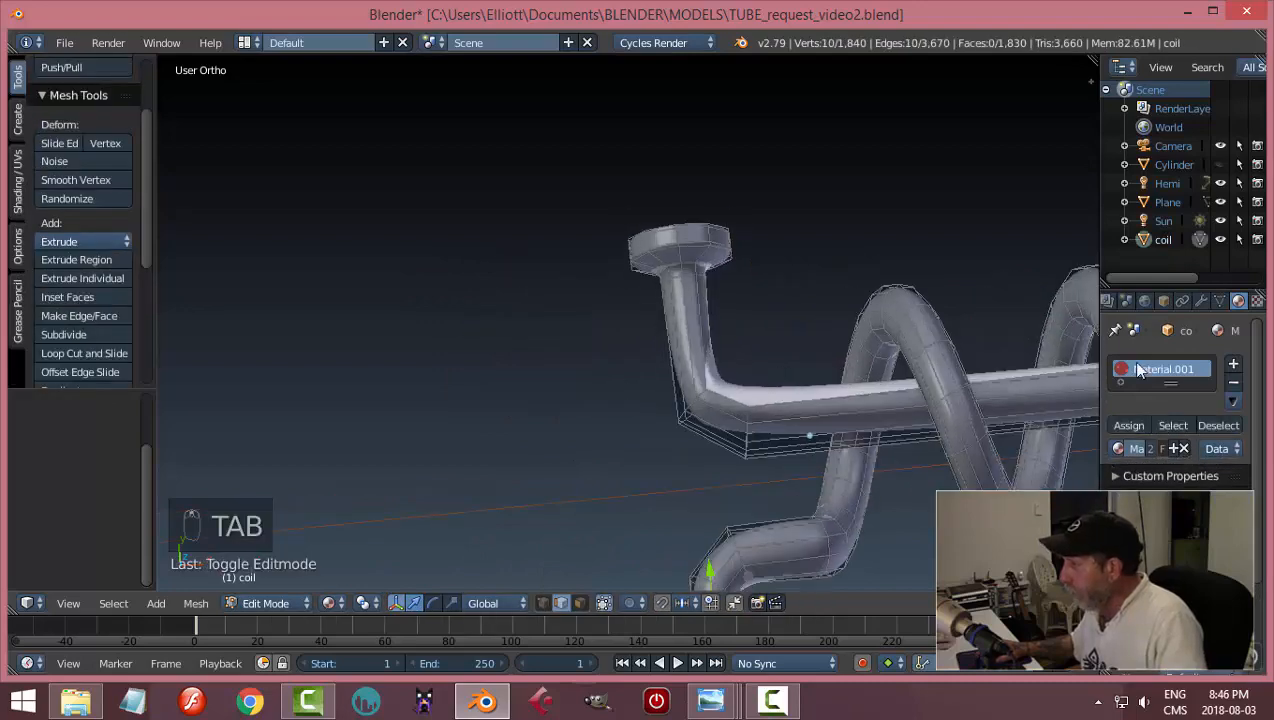
- Turn off the coil's Subdivision Surface display in edit mode and clear the edge loop selection
left_click(1200, 300)
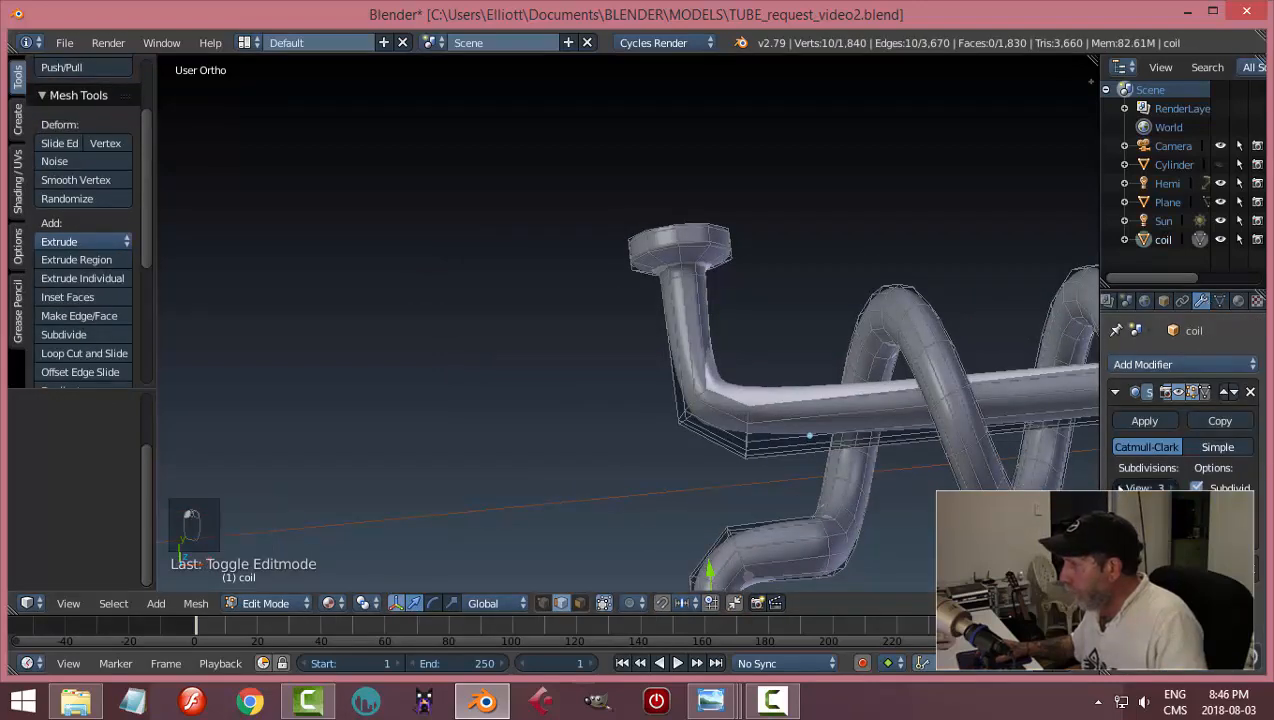
middle_click_drag(839, 418, 769, 392)
scroll(769, 392, "up", 3)
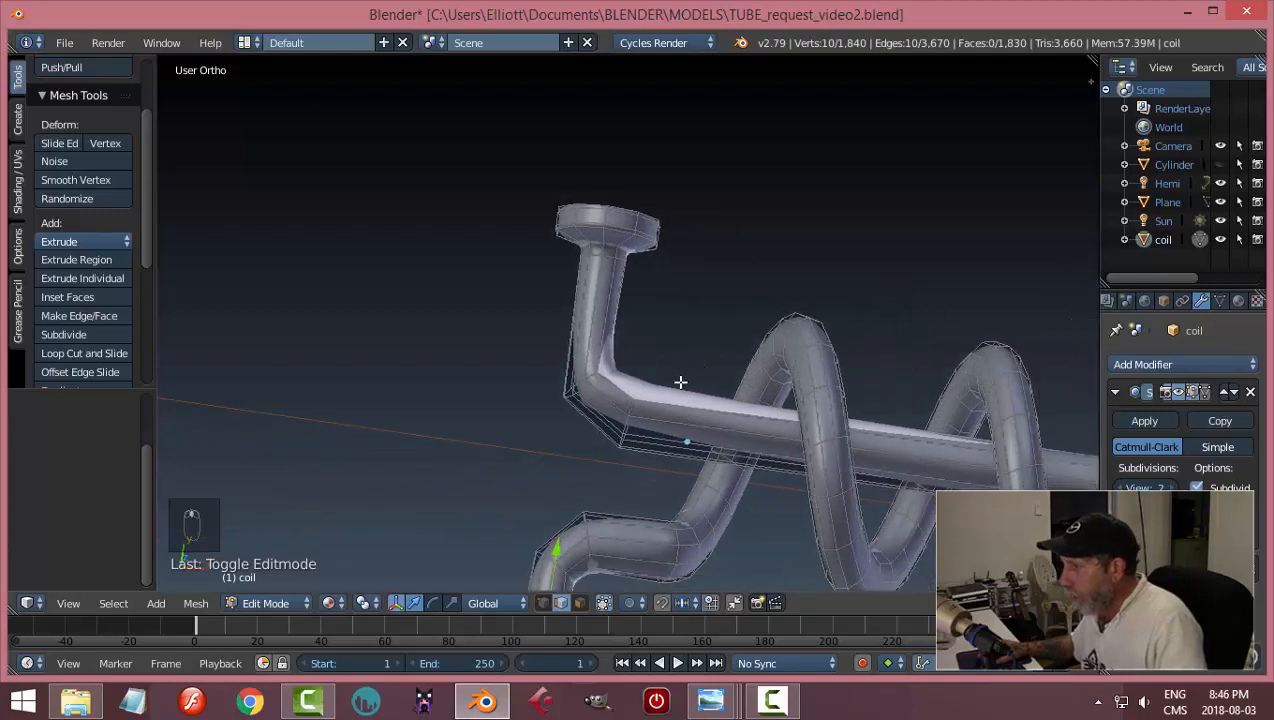
right_click(590, 207, "alt")
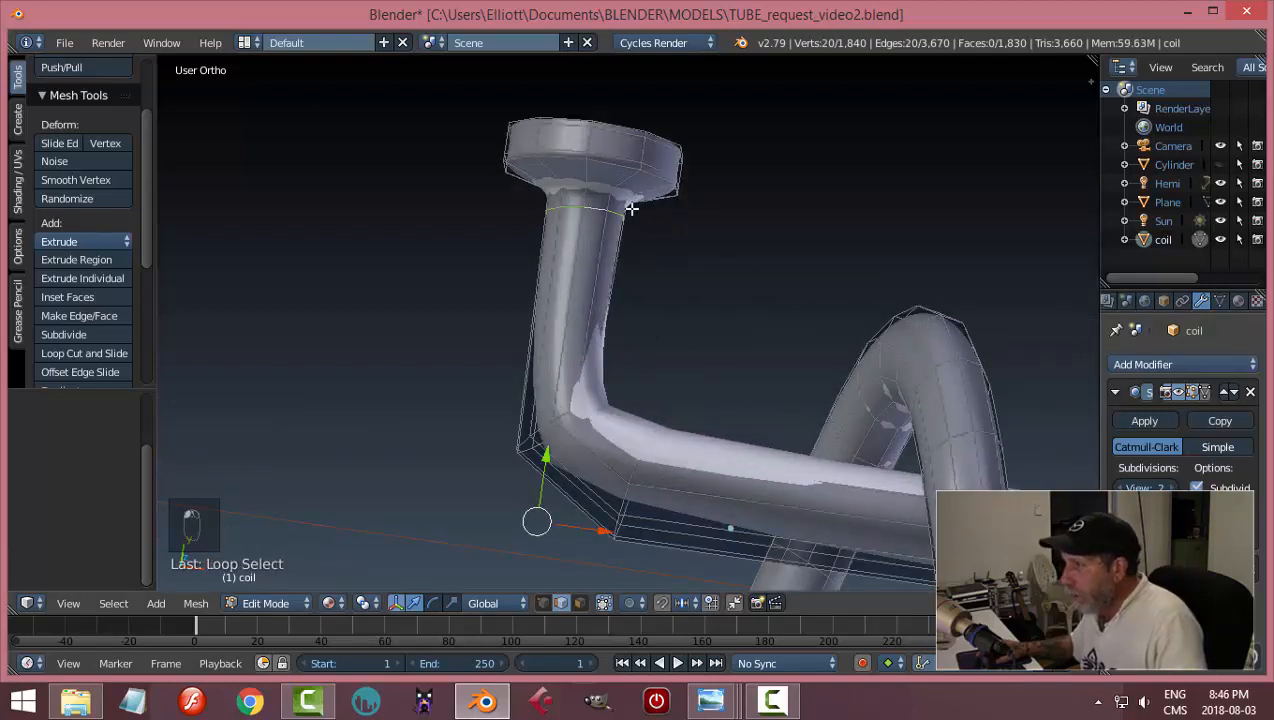
key("a")
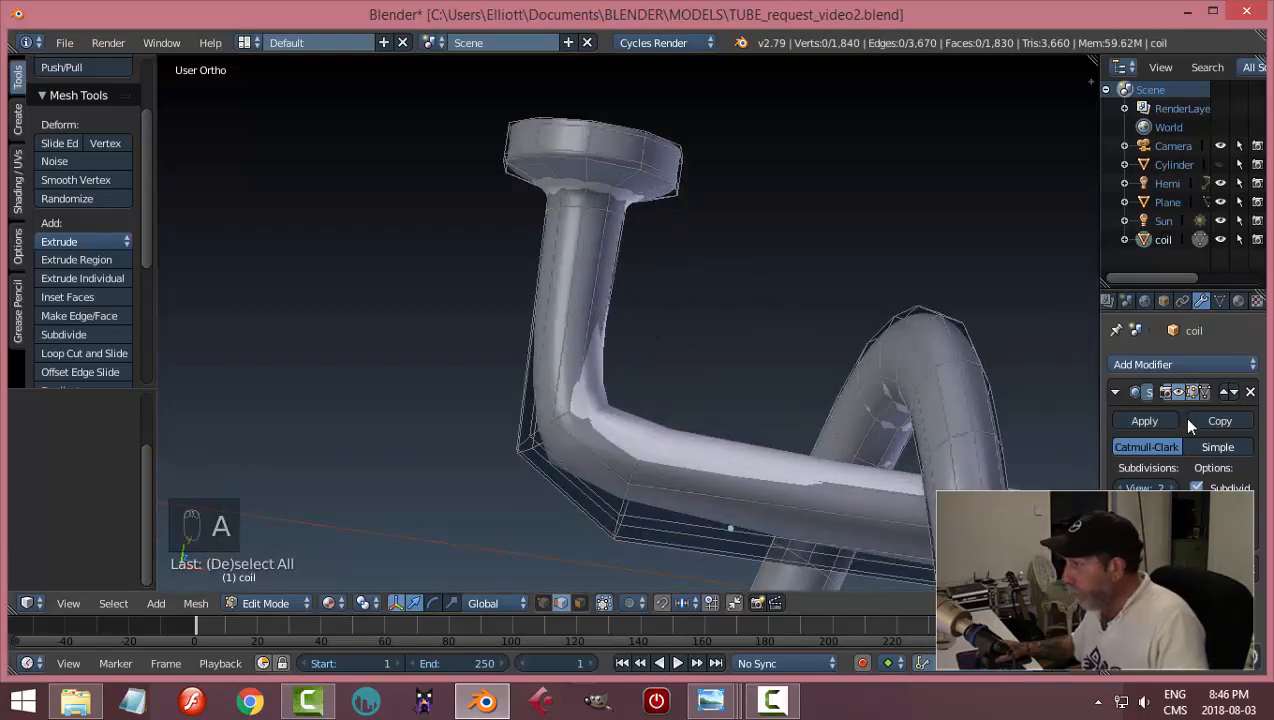
- Scale the two edge loops directly beneath the straight rod's flange up by about 1.45 and deselect them
right_click(591, 184, "alt")
right_click(602, 212, "alt+shift")
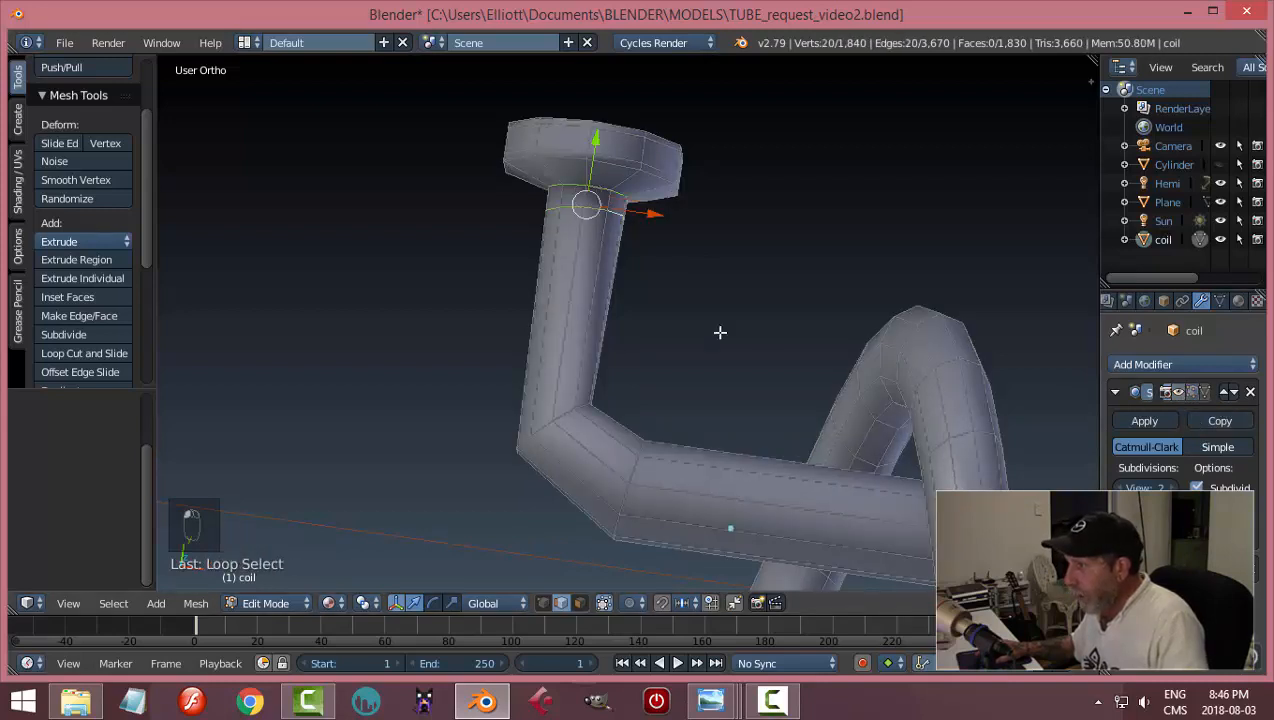
key("s")
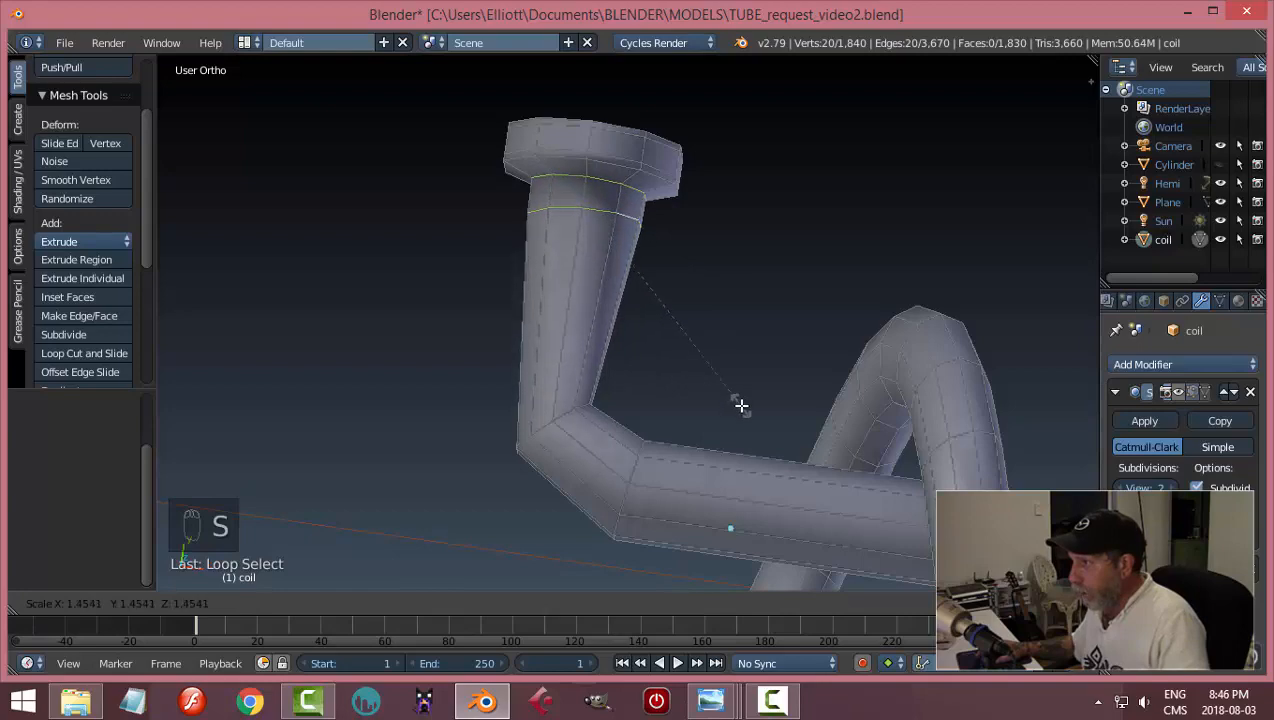
left_click(745, 407)
key("a")
scroll(723, 385, "down", 6)
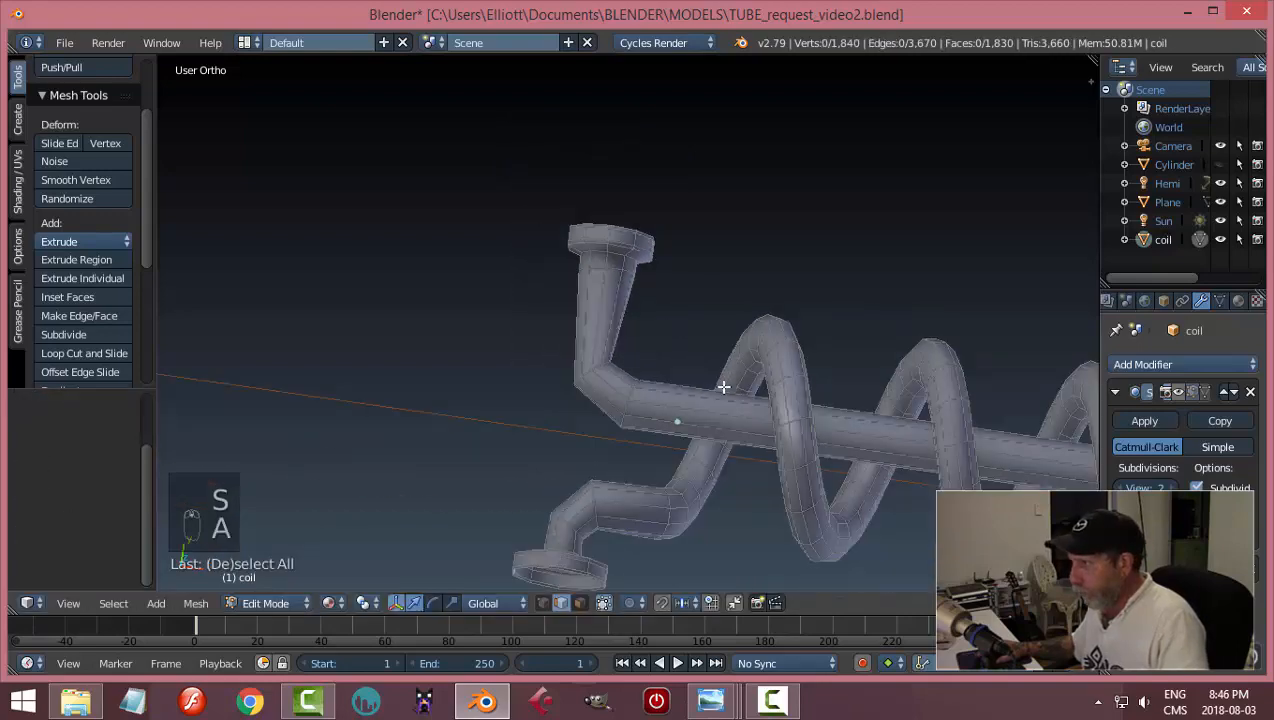
- Try to enlarge the three edge loops nearest the flange on the coil's curved end by about 1.308
middle_click_drag(669, 529, 649, 397, "shift")
scroll(660, 386, "up", 5)
mouse_move(528, 330)
middle_mouse_down()
mouse_move(520, 370)
mouse_move(510, 326)
middle_mouse_up()
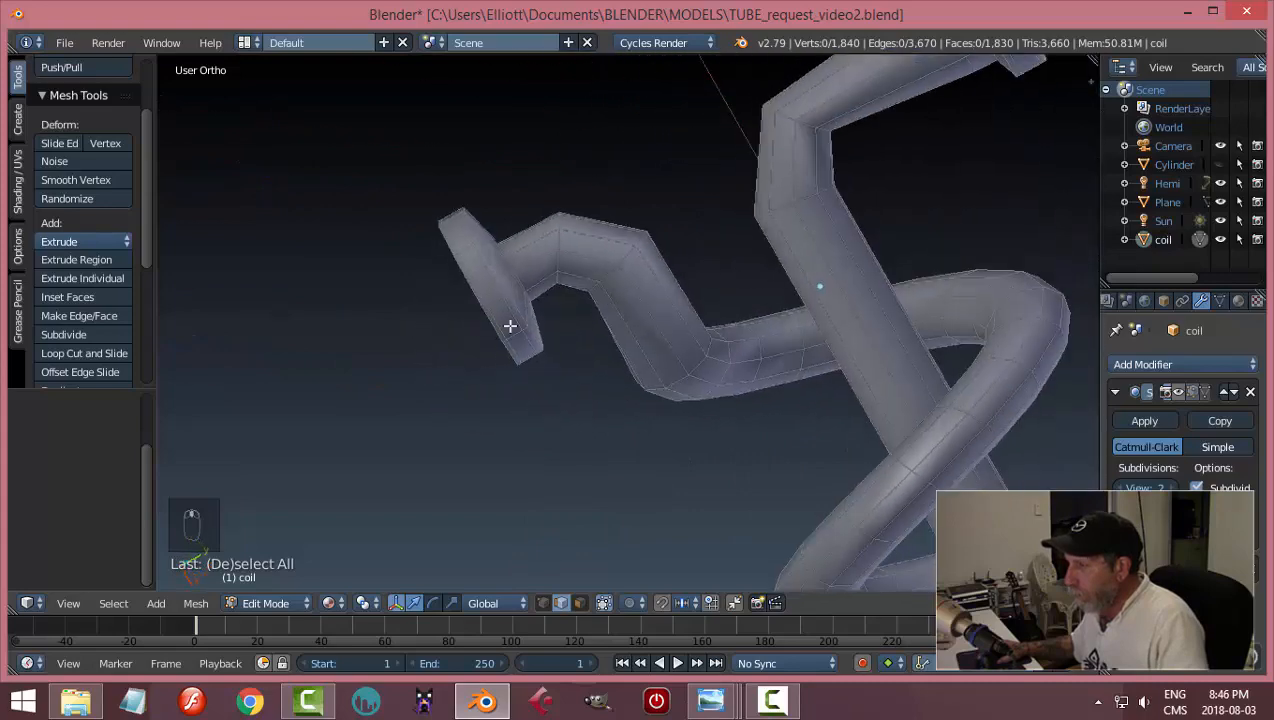
right_click(514, 268, "alt")
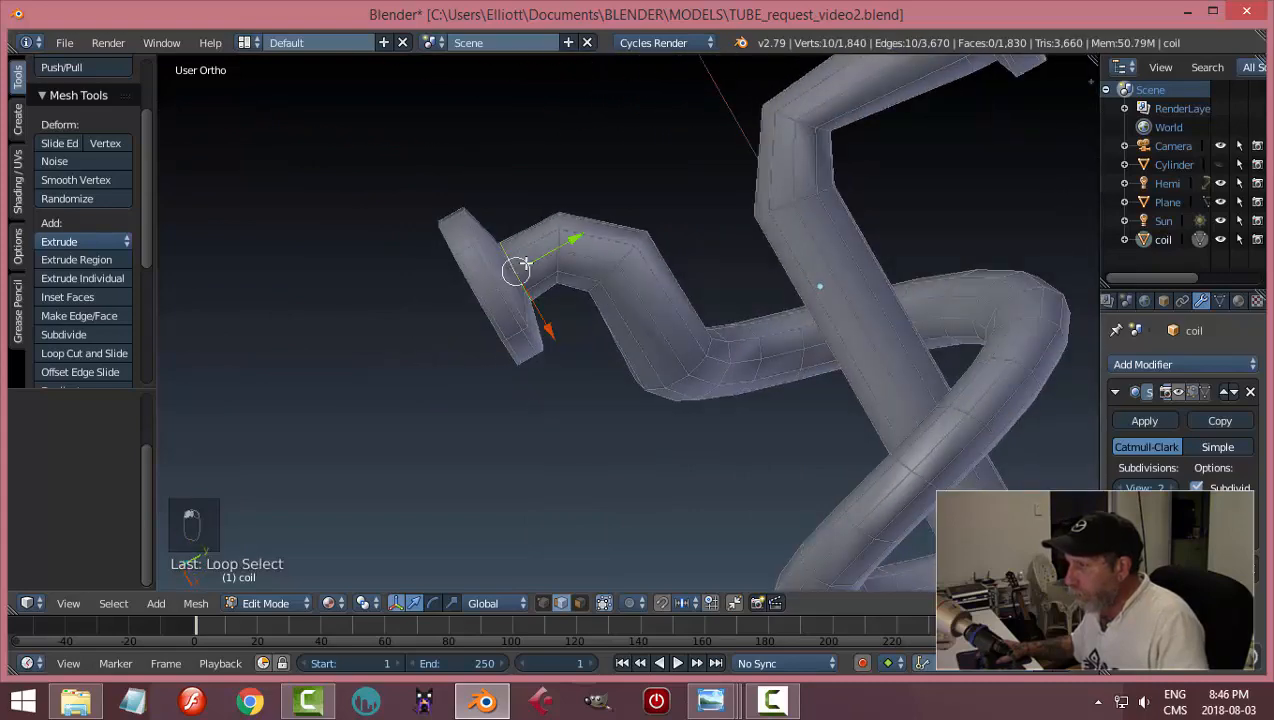
right_click(557, 219, "alt+shift")
right_click(636, 243, "alt+shift")
key("s")
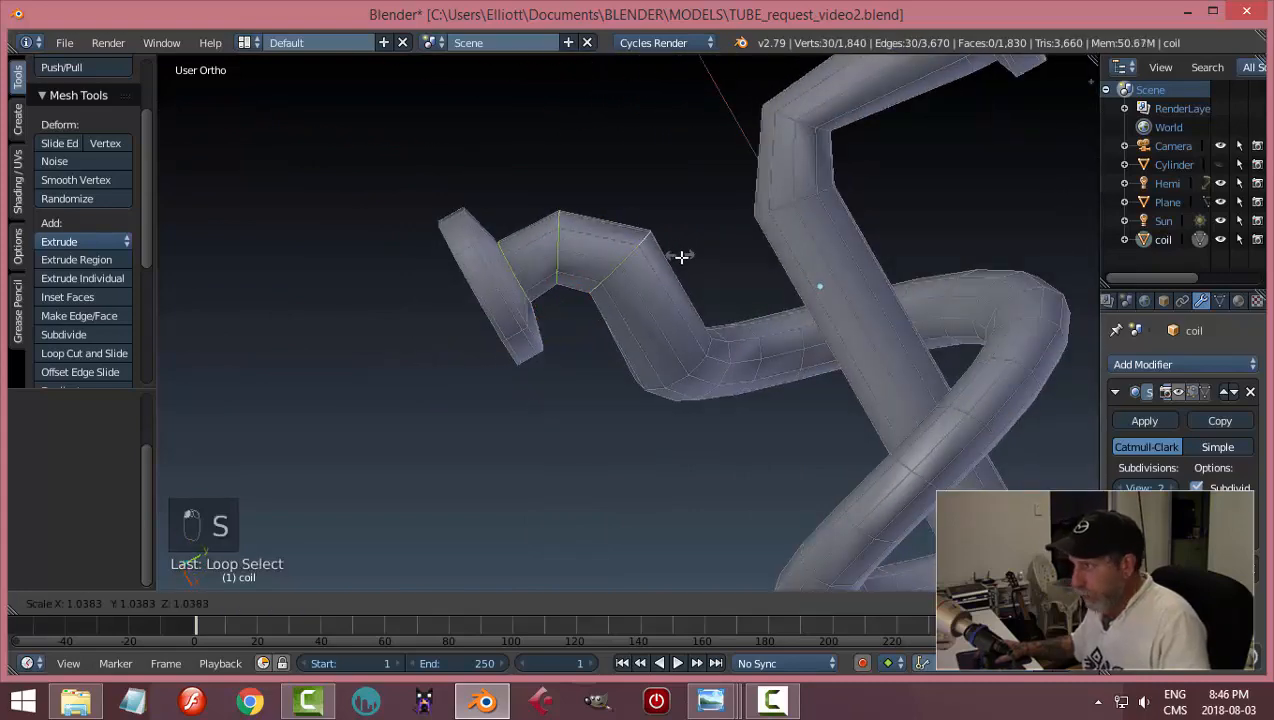
left_click(708, 285)
middle_click_drag(708, 301, 528, 424)
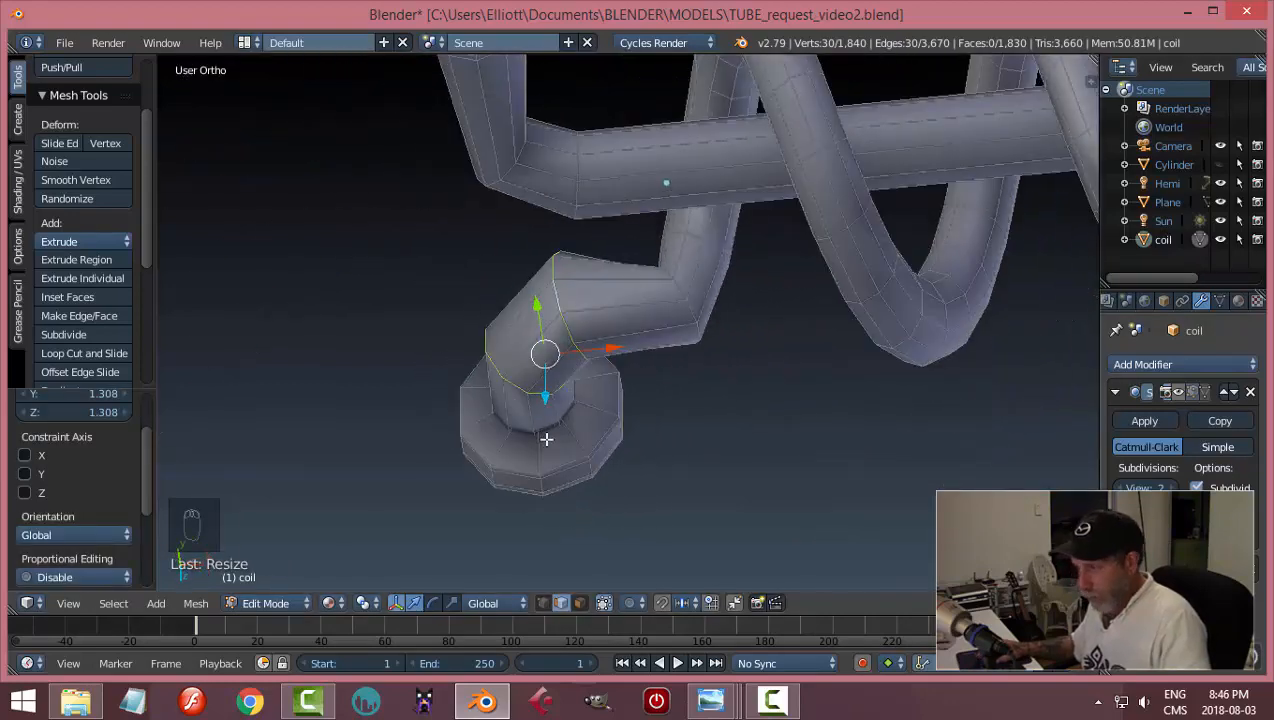
- Inspect the curved end's neck from the side, undo the scaling of its three loops and deselect everything
key("a")
right_click(641, 428, "alt")
key("a")
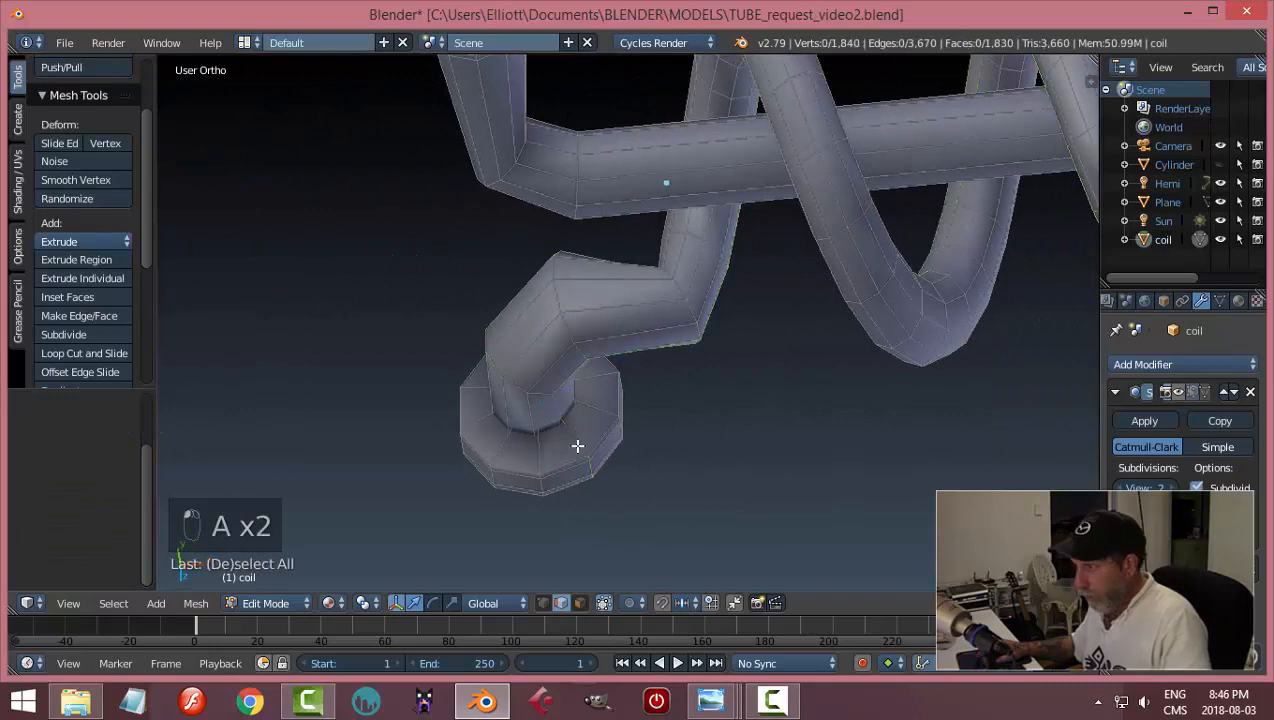
scroll(560, 445, "up", 1)
right_click(518, 473, "alt")
middle_click_drag(614, 487, 615, 400)
key("a")
scroll(545, 474, "up", 1)
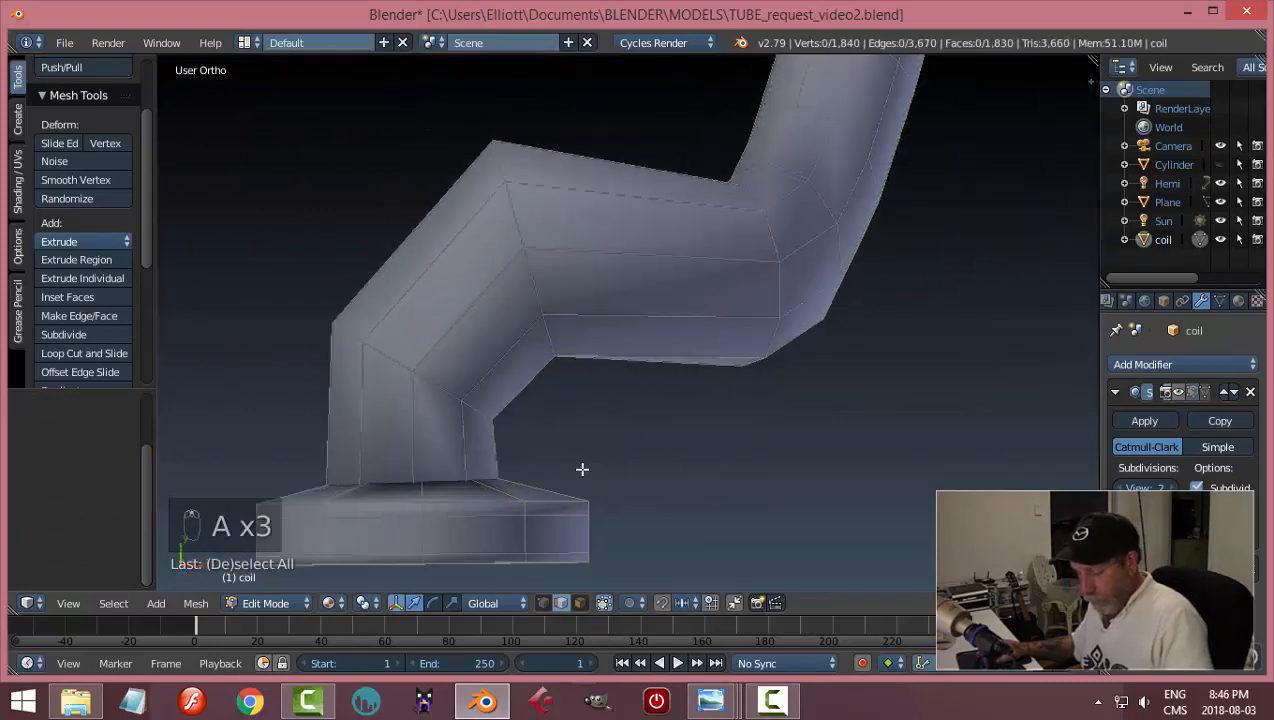
key("ctrl+z")
key("ctrl+z")
key("ctrl+z")
key("ctrl+z")
key("ctrl+z")
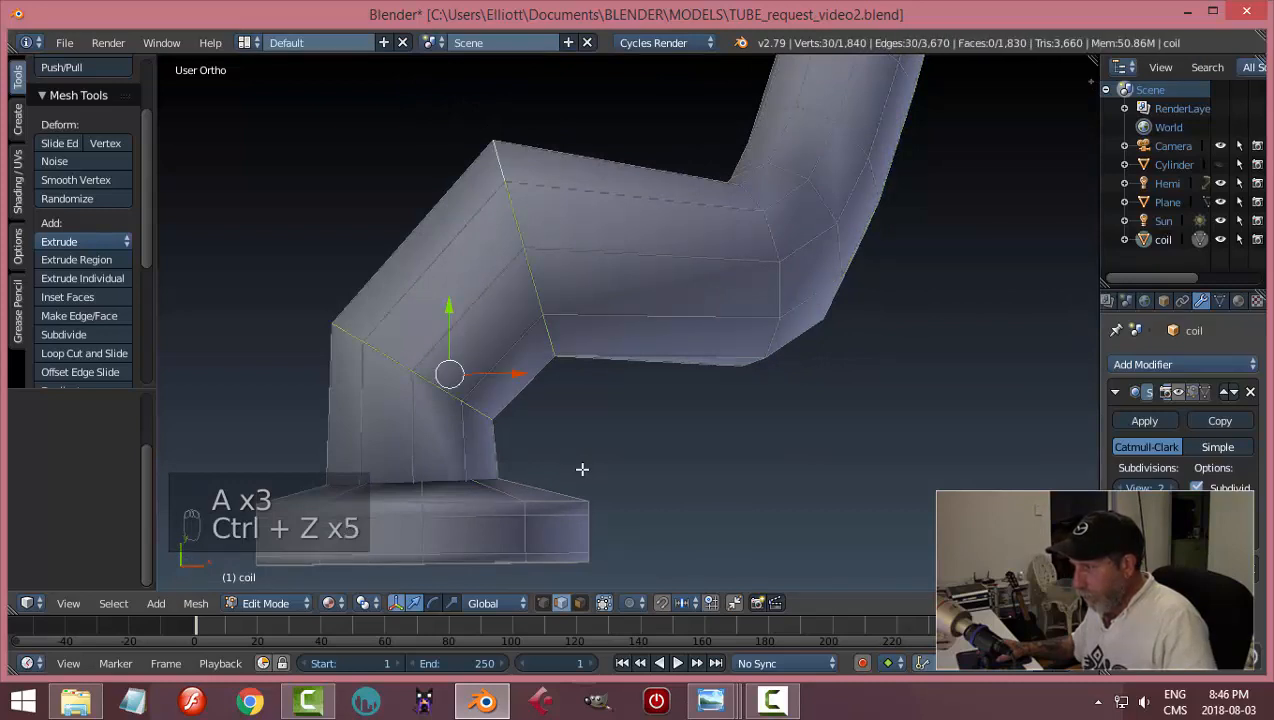
key("ctrl+z")
key("a")
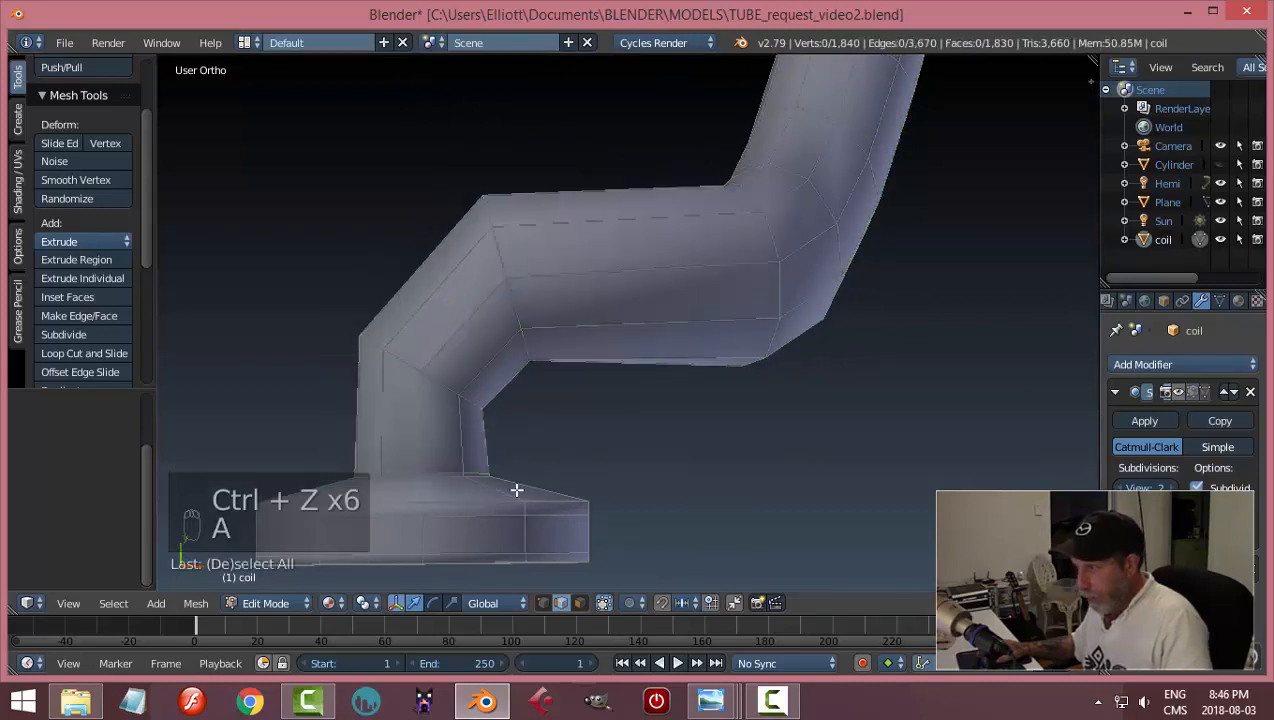
- Scale the two edge loops closest to the curved end's flange up by about 1.18 and deselect them
right_click(451, 469, "alt")
right_click(443, 386, "alt+shift")
key("s")
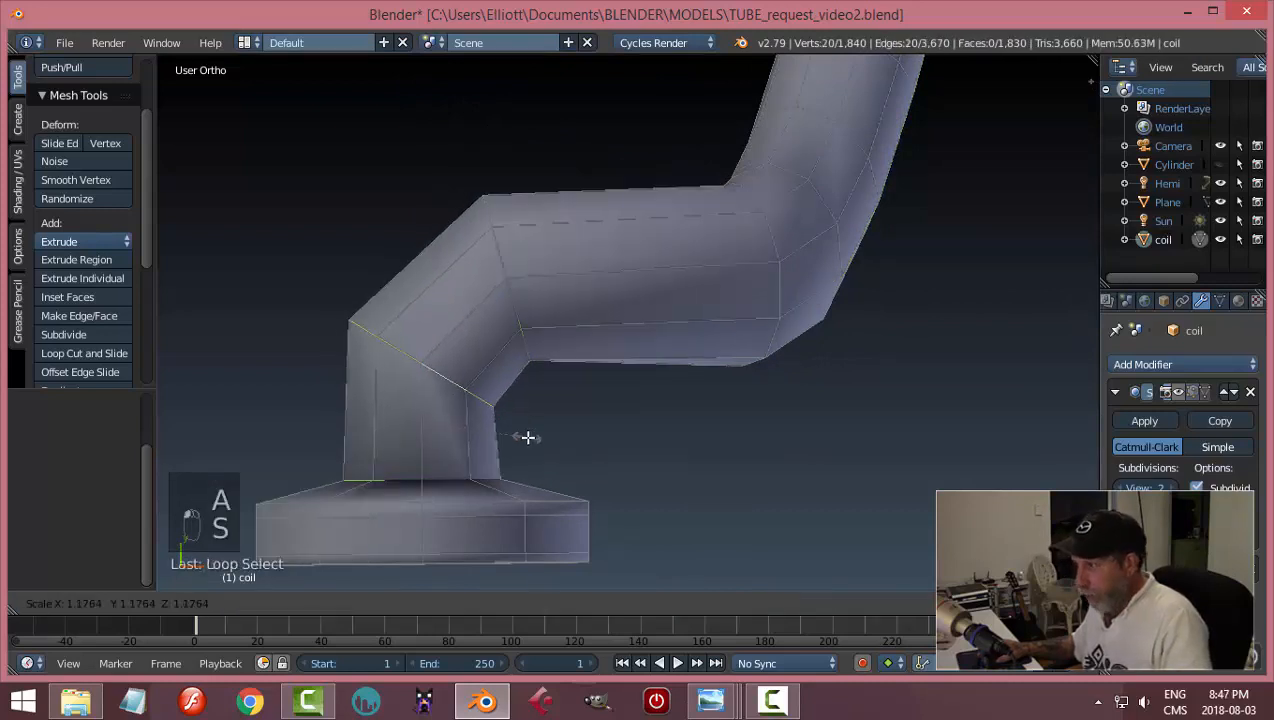
left_click(534, 442)
key("a")
- Turn the subdivision display in edit mode back on, return to object mode and apply smooth shading to the coil
scroll(620, 450, "down", 5)
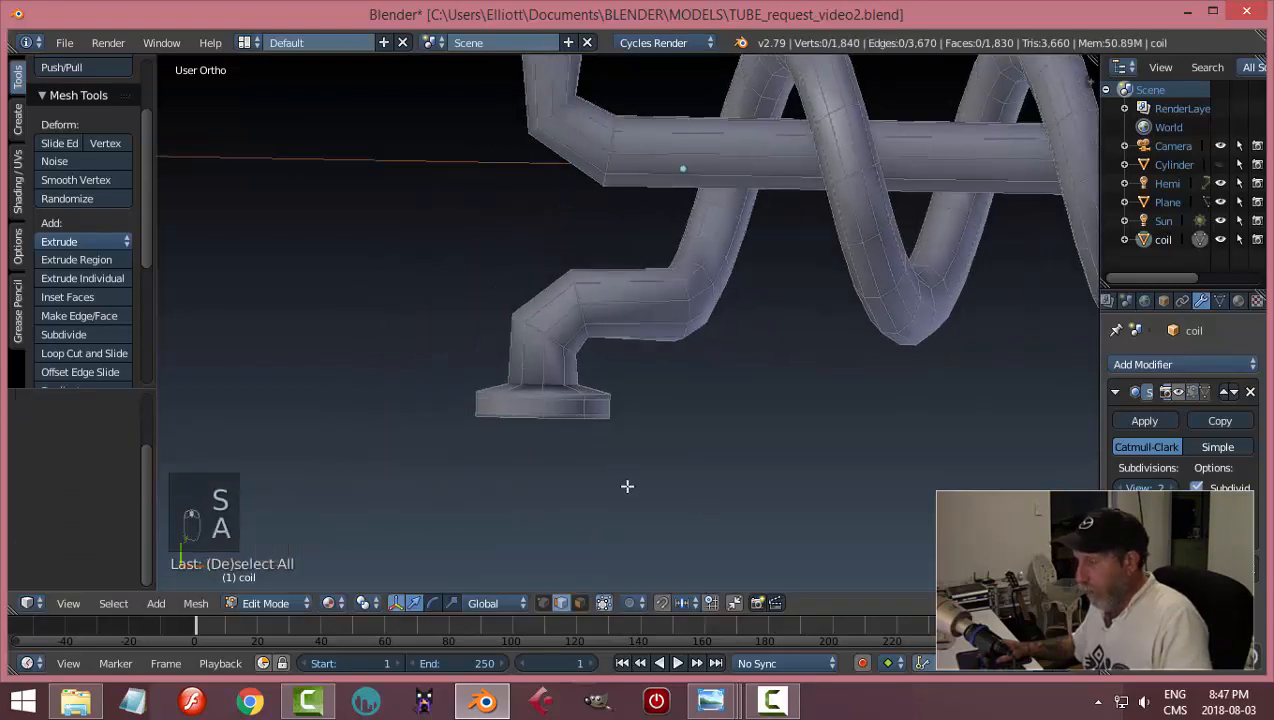
middle_click_drag(627, 486, 797, 481)
key("Tab")
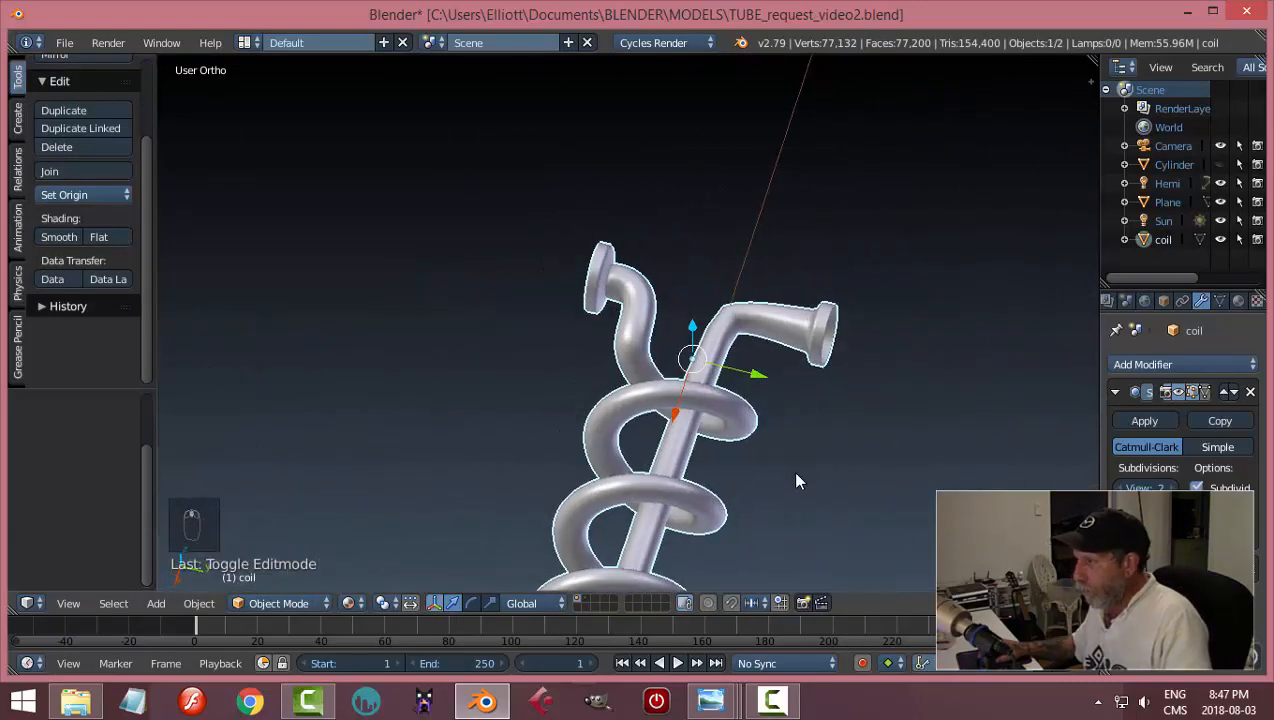
left_click(70, 243)
- Reopen the coil for mesh editing and move the edge loop at the straight rod's elbow slightly along X
middle_click_drag(760, 410, 897, 385)
scroll(700, 303, "up", 3)
middle_click_drag(692, 288, 582, 446, "shift")
scroll(616, 415, "up", 2)
key("Tab")
left_click(859, 388)
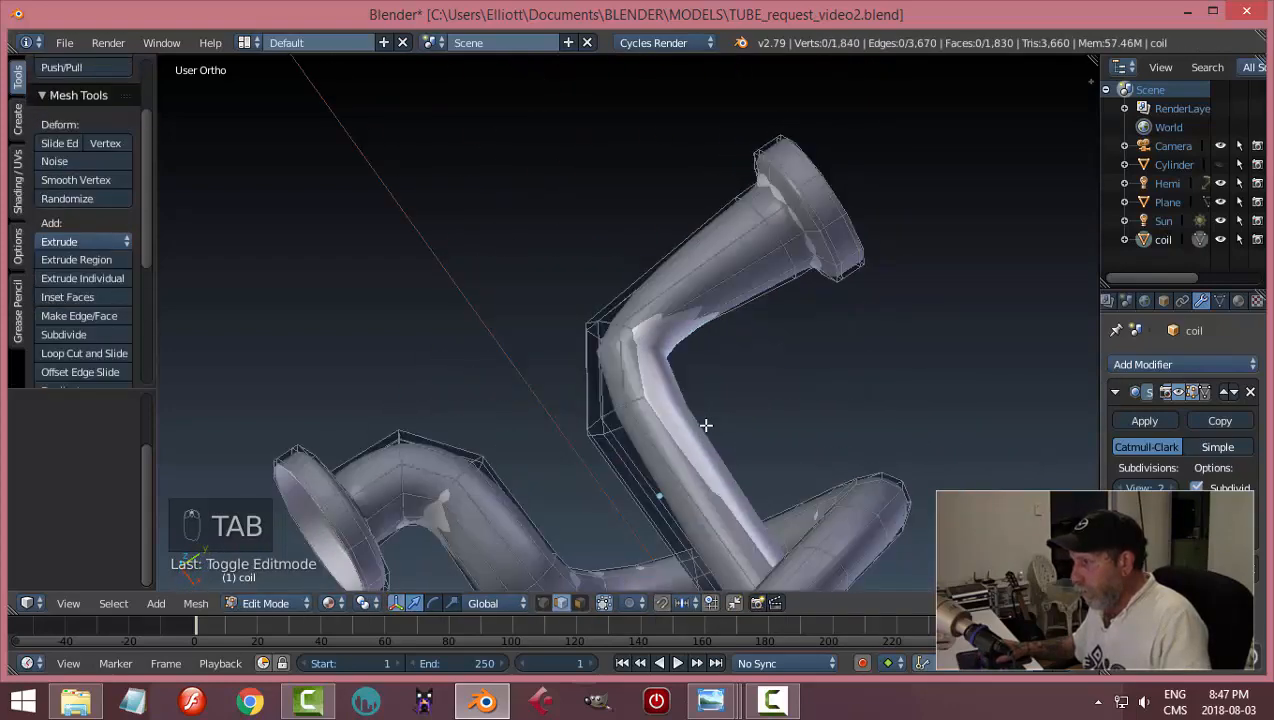
scroll(705, 421, "up", 5)
middle_click_drag(813, 393, 662, 424)
right_click(624, 357, "alt")
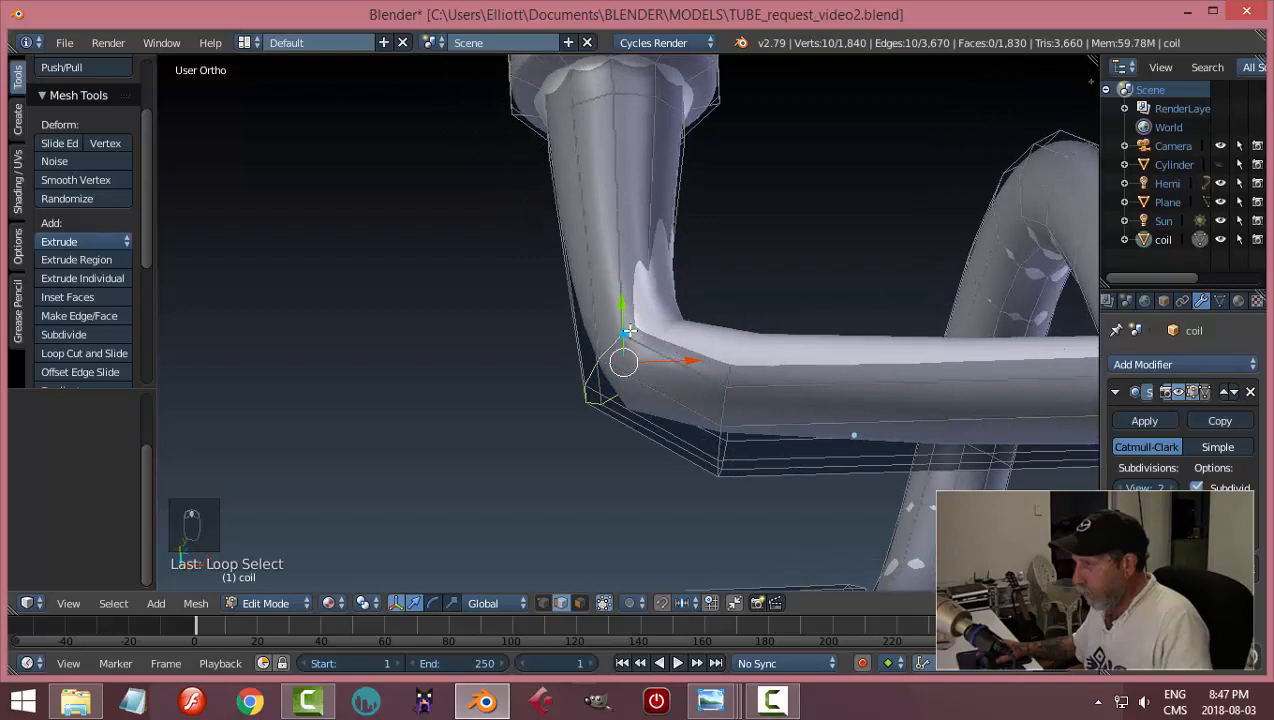
left_click_drag(690, 361, 736, 355)
middle_click_drag(736, 355, 602, 378)
scroll(606, 392, "up", 2)
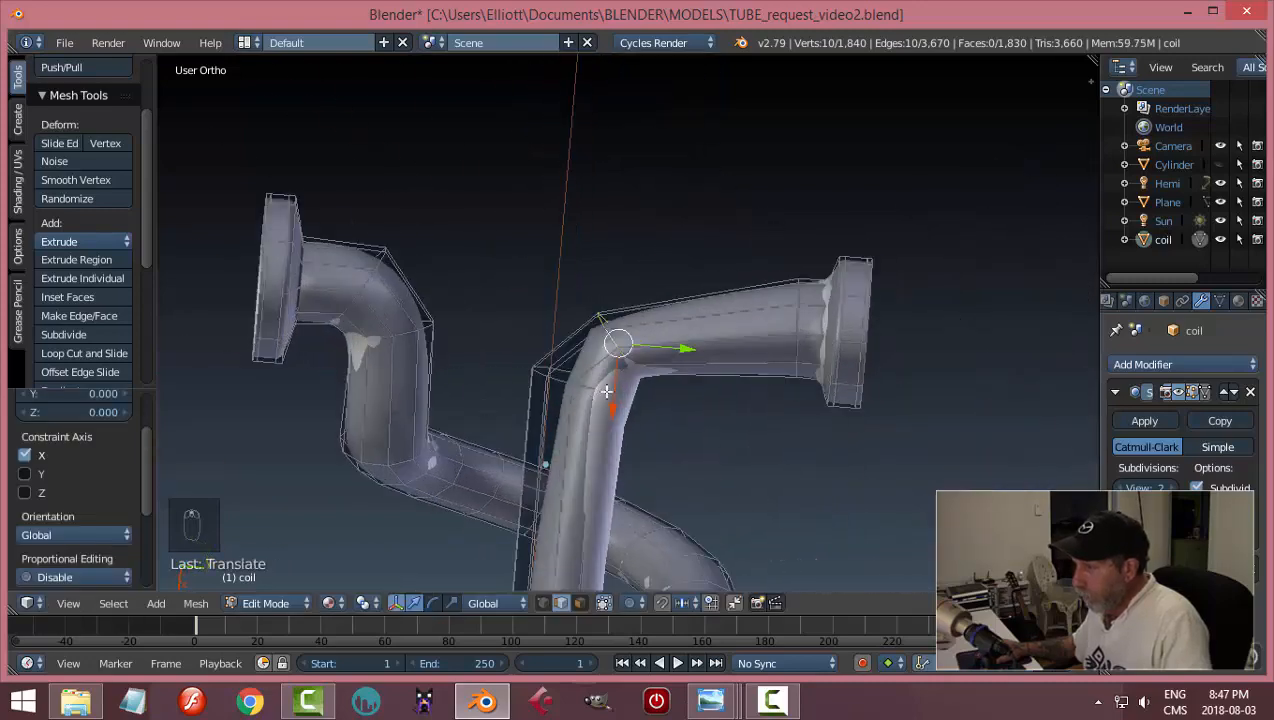
- Move the edge loop at the straight rod's elbow by about -0.011 along Y and deselect it
key("g")
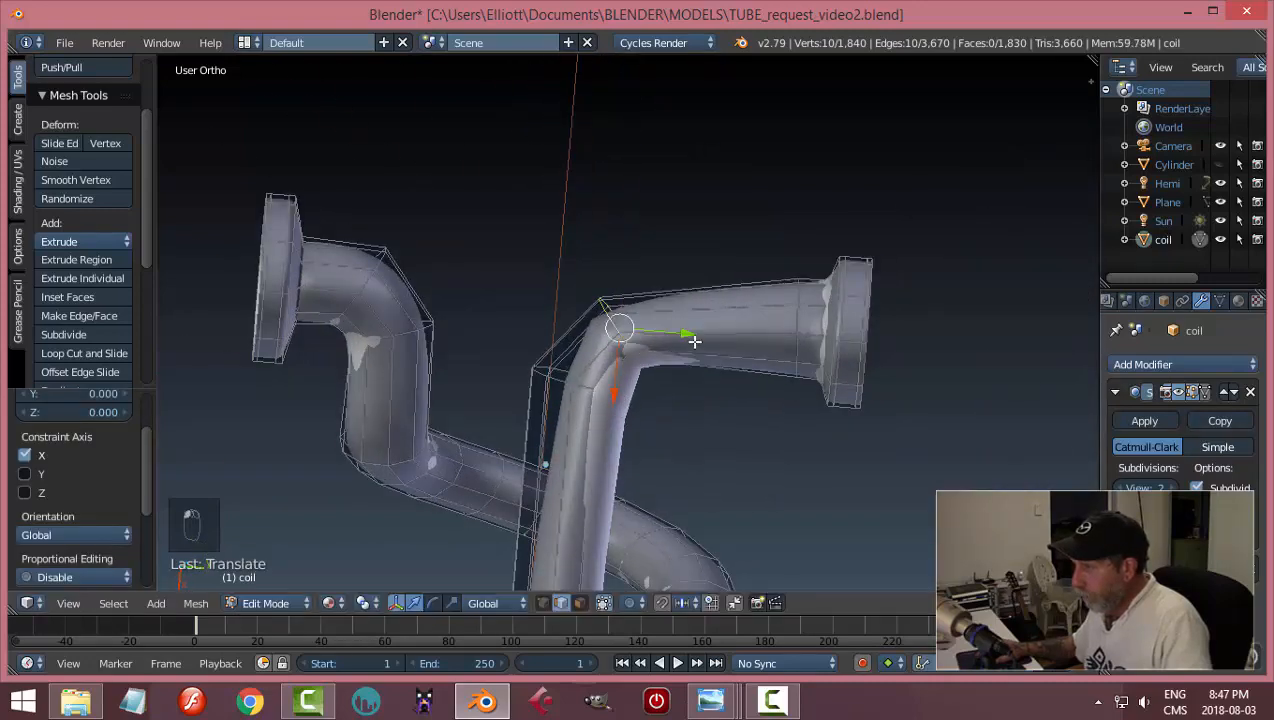
key("y")
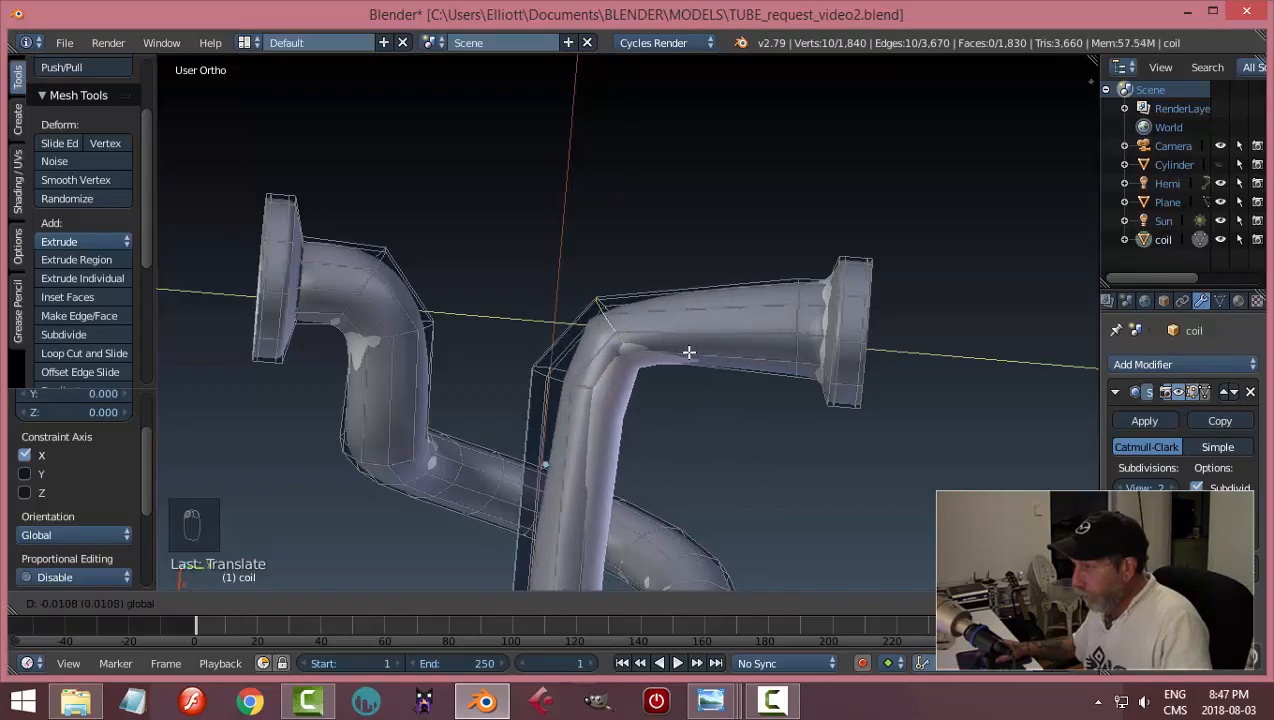
left_click(689, 352)
key("a")
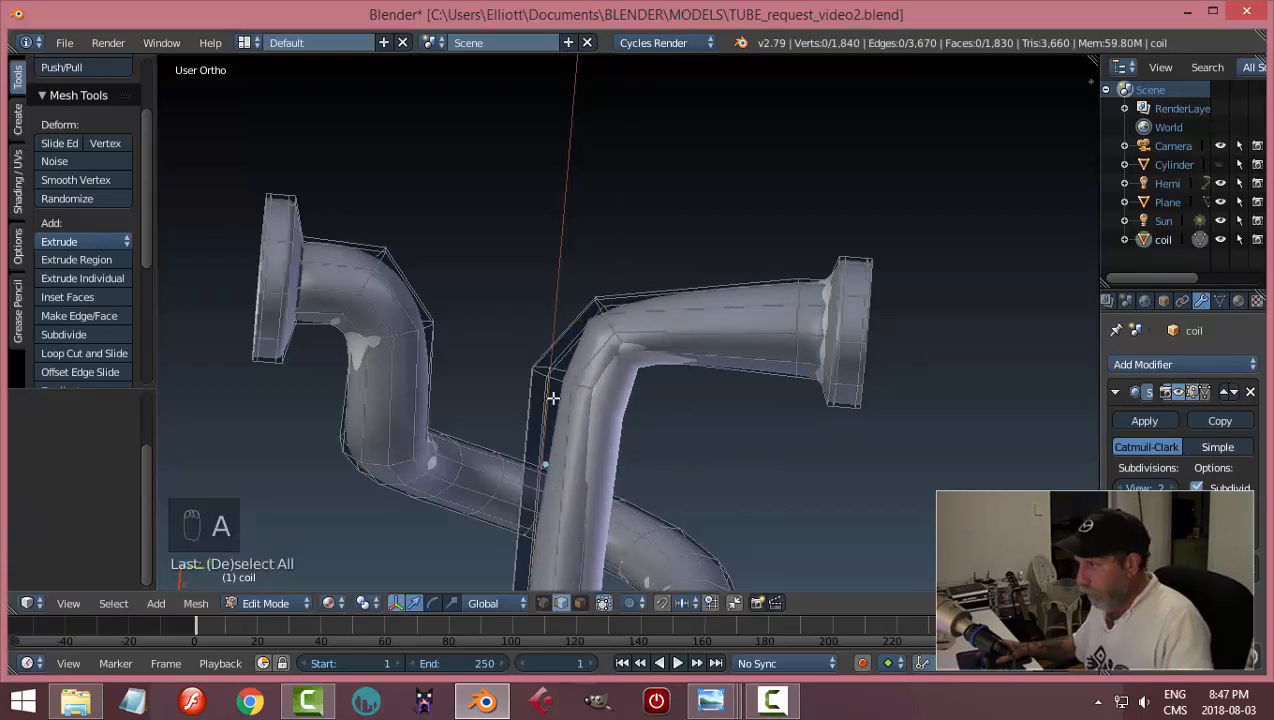
- Move the next edge loop down the rod from the elbow by about 0.019 along Y, deselect it and return to object mode
left_click(559, 387, "alt")
key("g")
key("y")
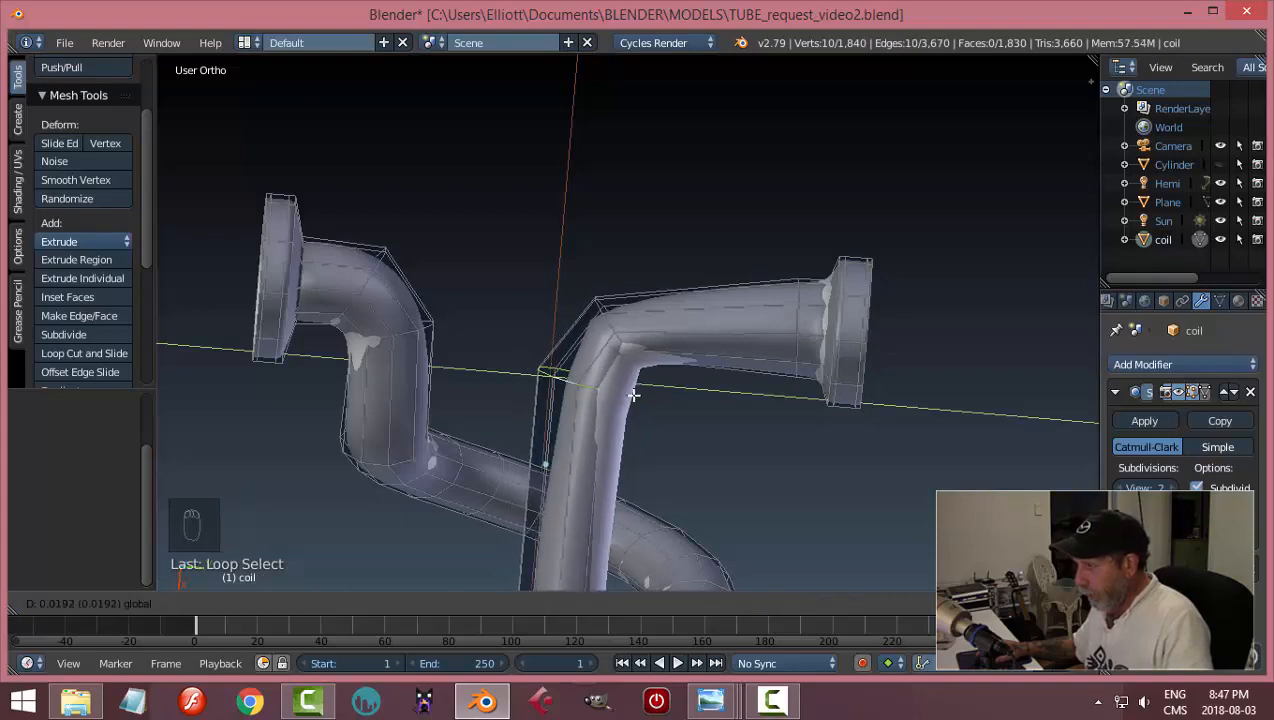
left_click(633, 396)
key("a")
key("Tab")
left_click(492, 421)
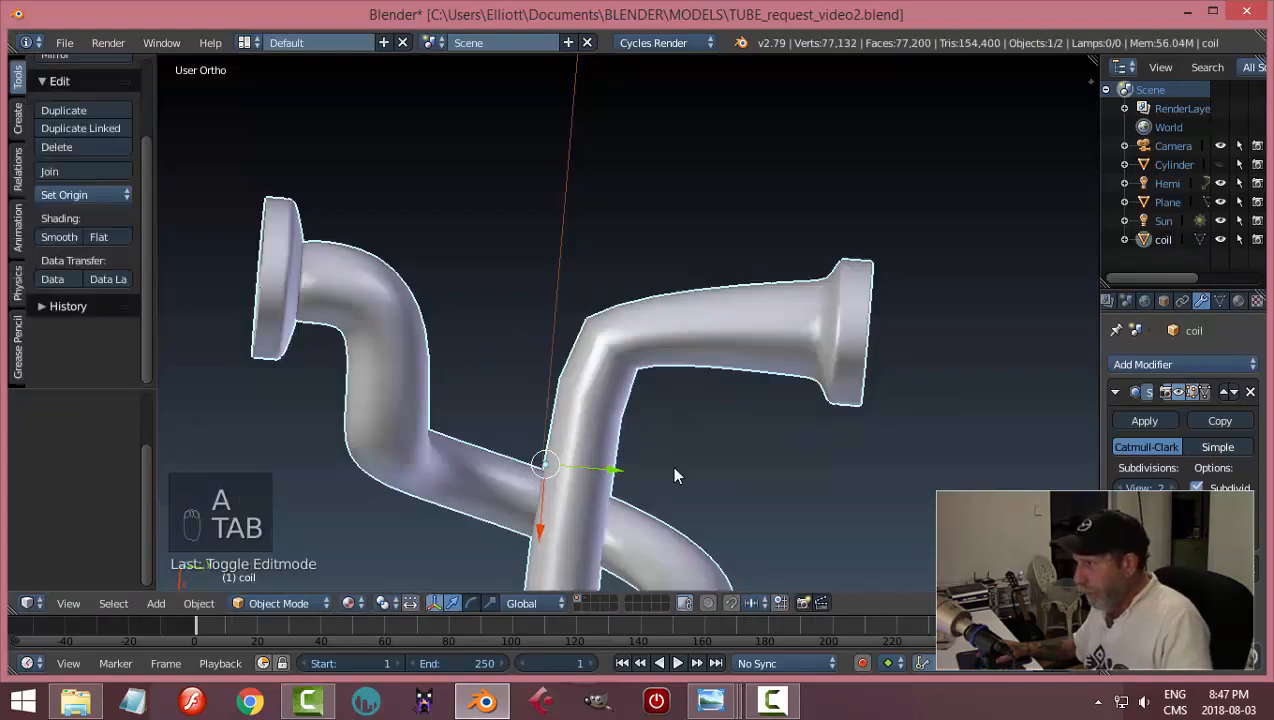
- Unhide the glass tube around the coil and deselect everything
middle_click_drag(674, 469, 788, 447)
key("alt+h")
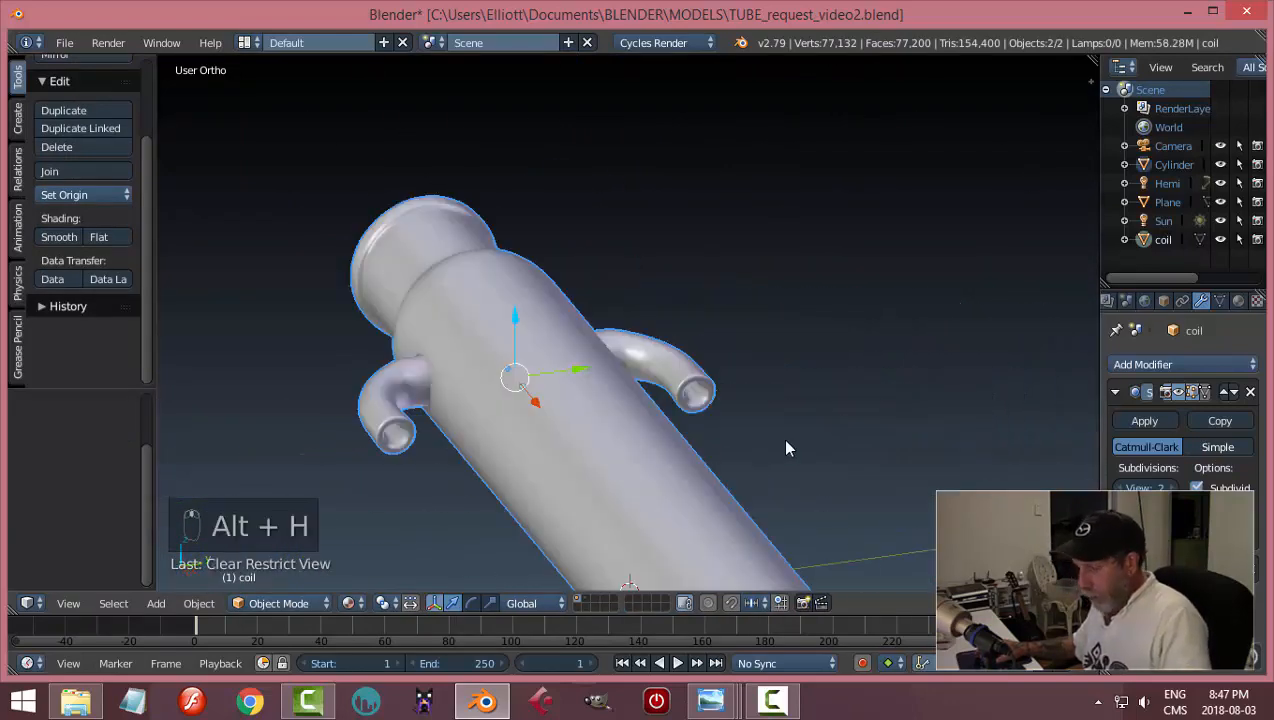
key("a")
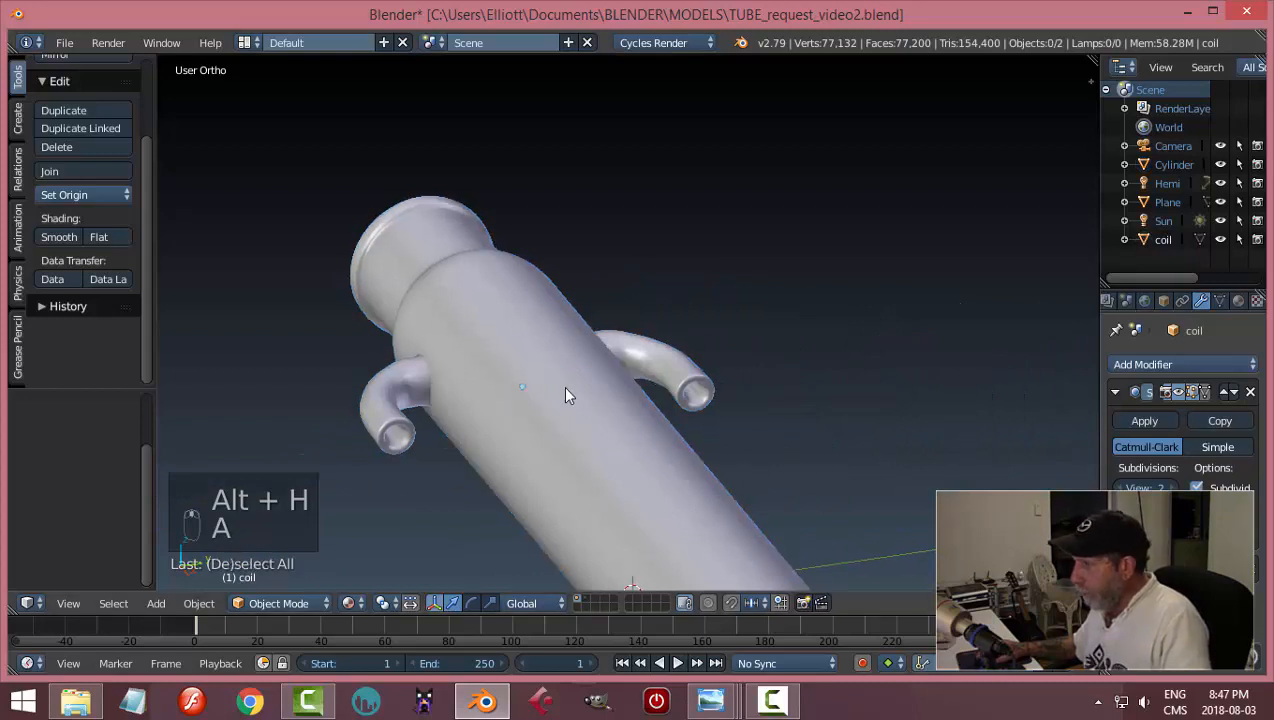
- Select the coil inside the tube and assign it the existing material Material.003
middle_click_drag(565, 395, 930, 344)
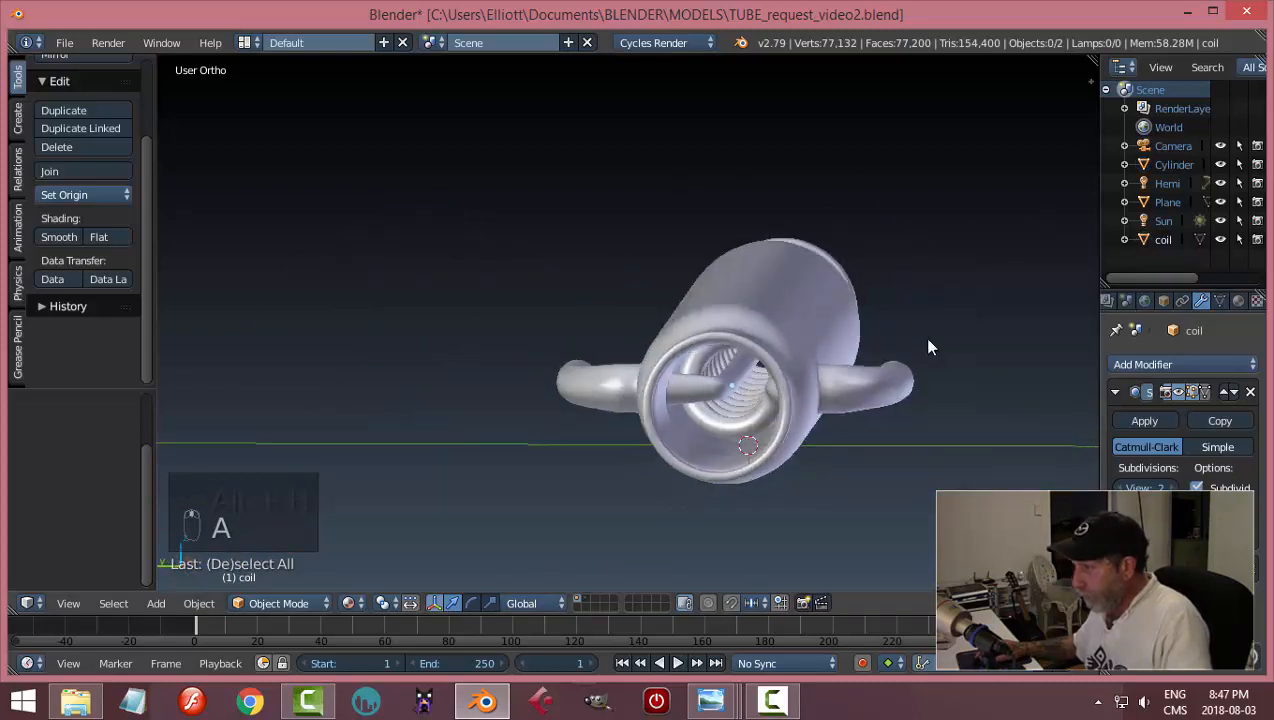
right_click(686, 392)
left_click(1237, 301)
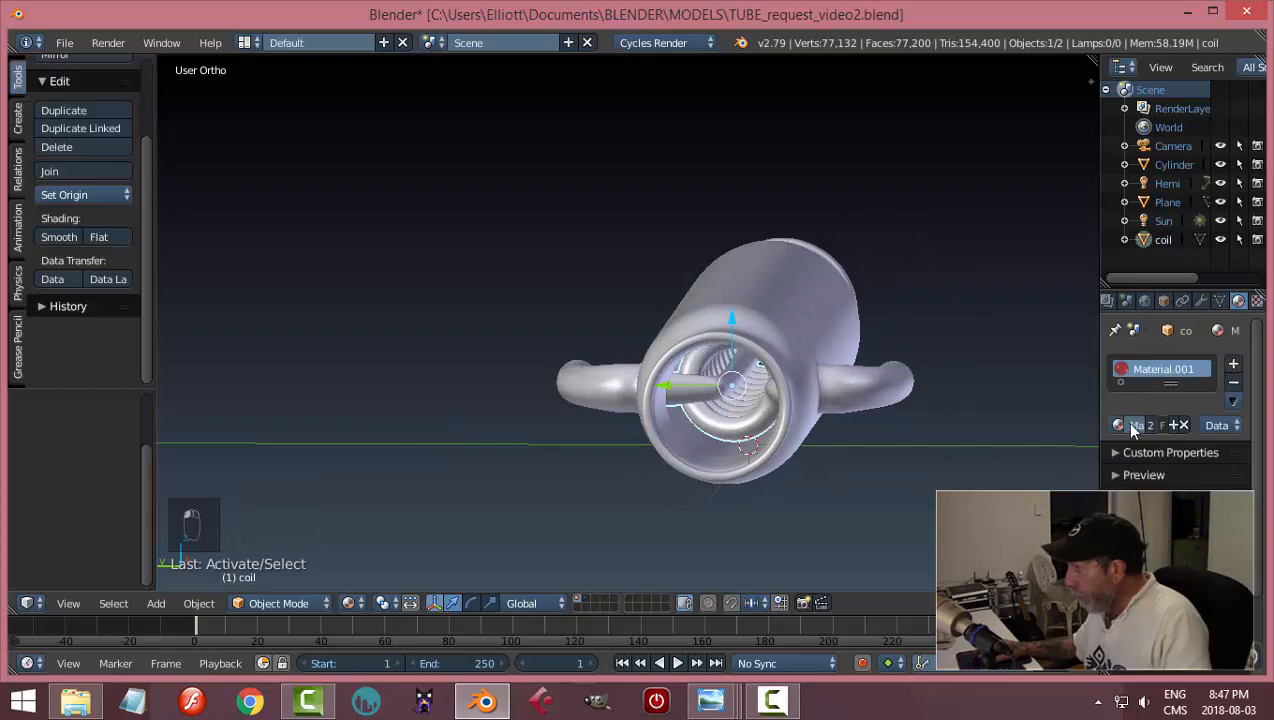
left_click(1118, 425)
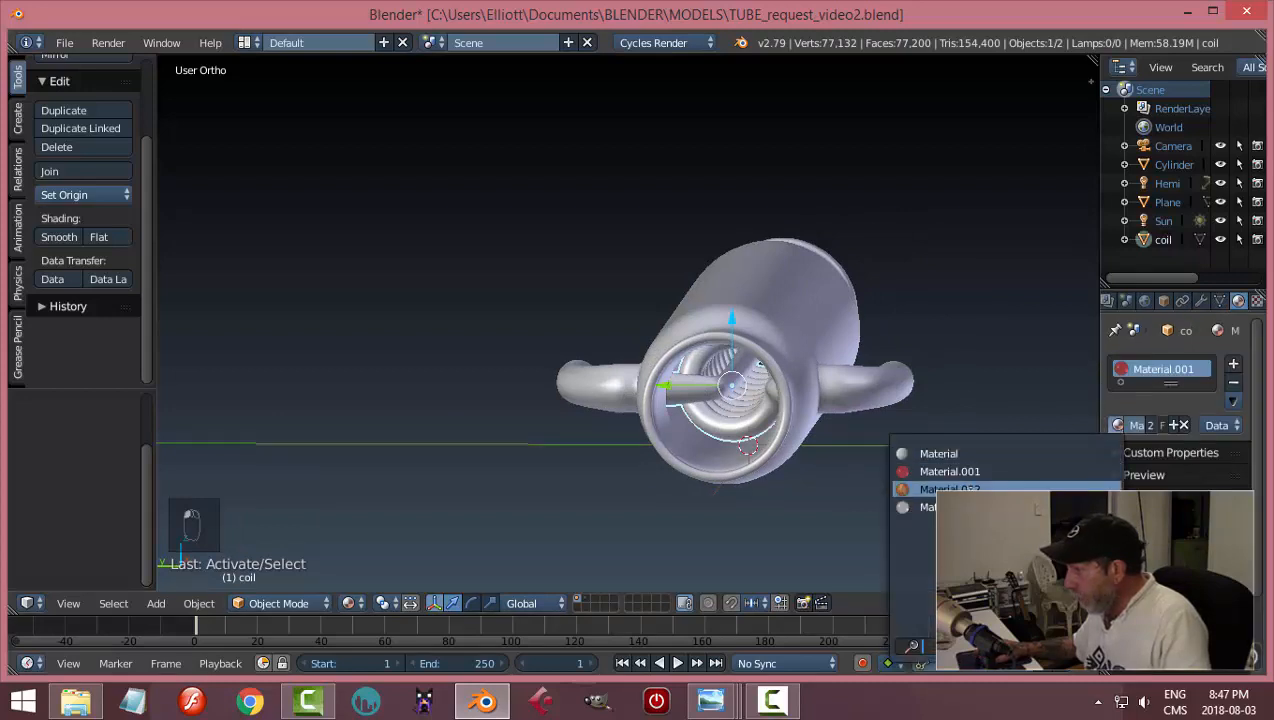
left_click(1000, 507)
- Preview the coil inside the glass tube in rendered shading from several angles, then return to solid shading
scroll(842, 465, "down", 2)
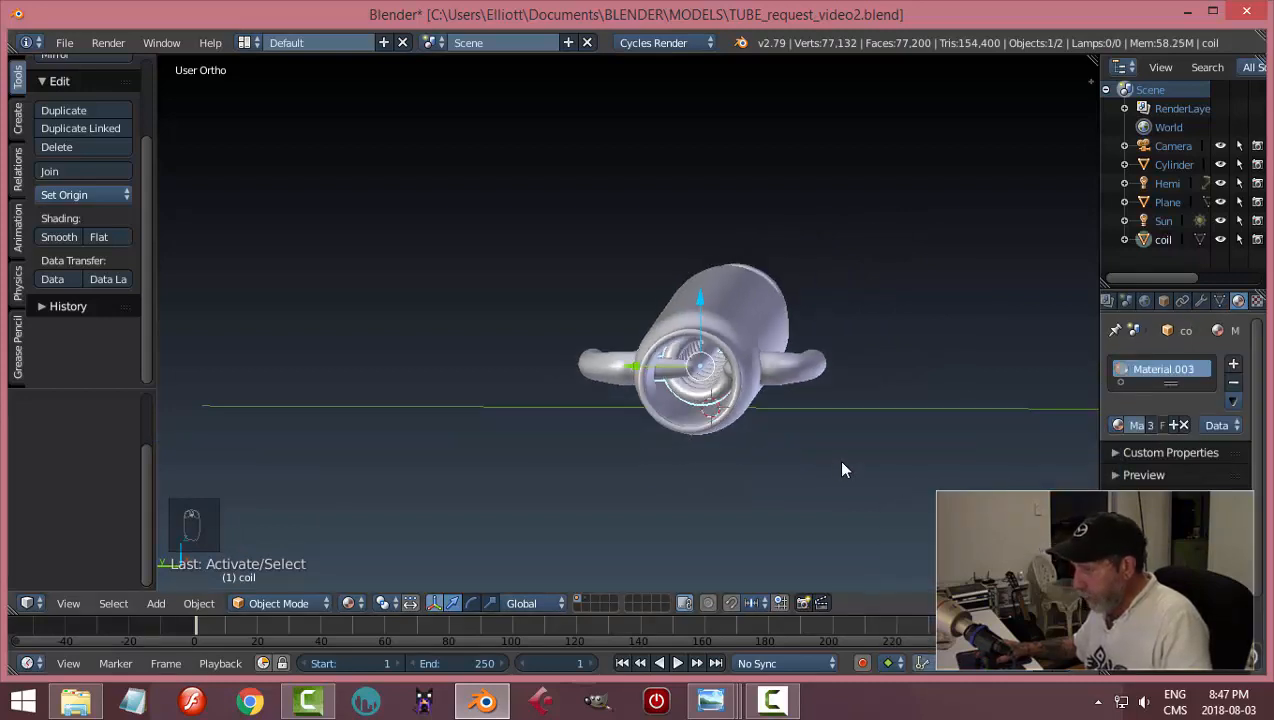
key("shift+z")
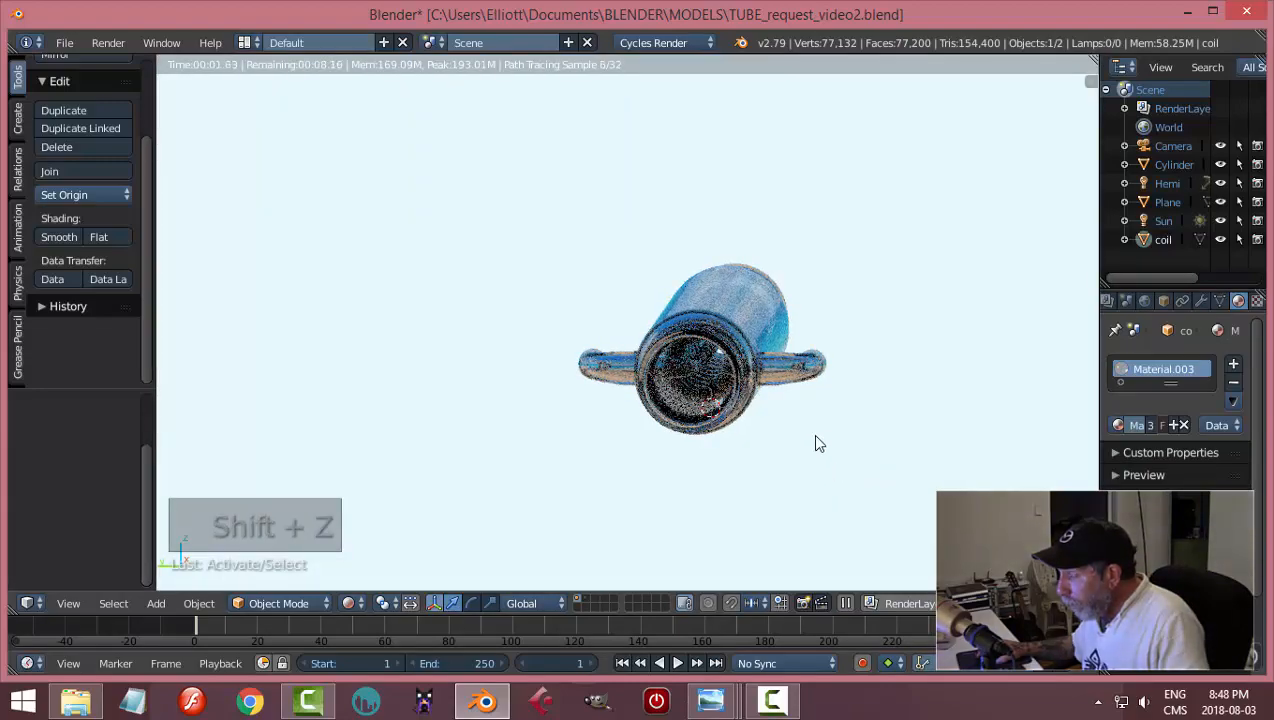
middle_click_drag(813, 431, 784, 452)
scroll(736, 444, "up", 2)
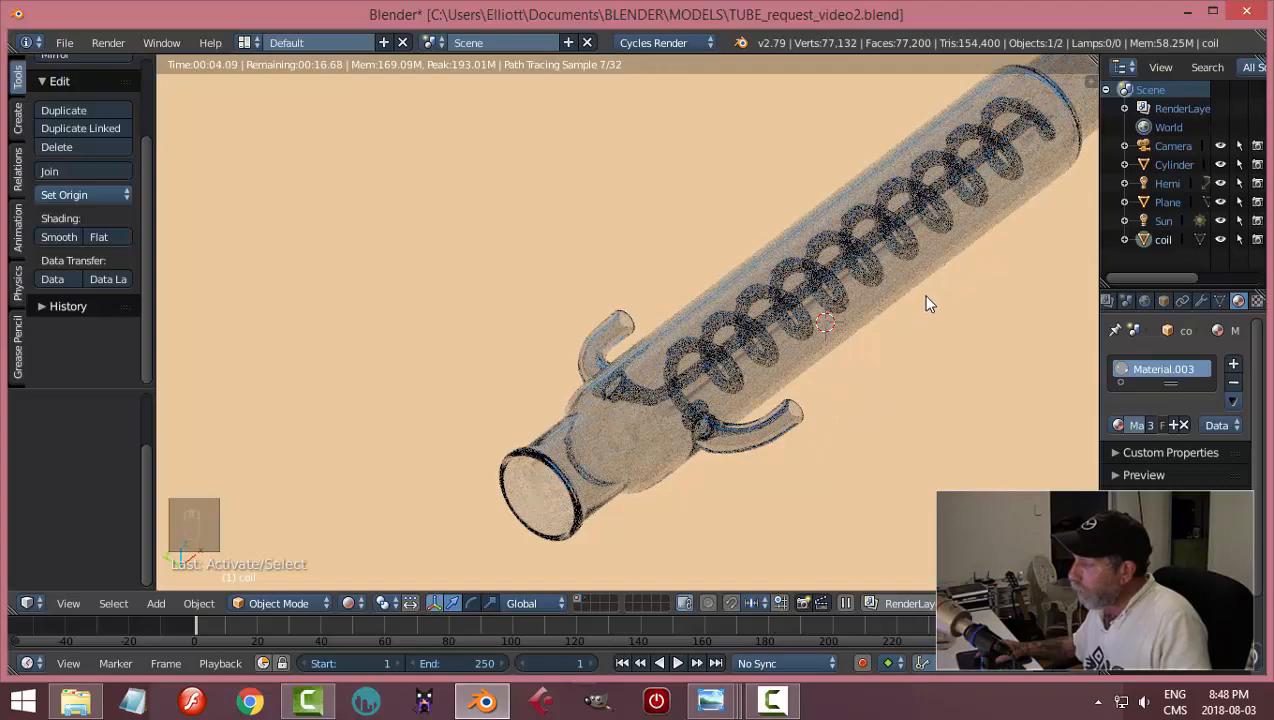
middle_click_drag(926, 303, 847, 316)
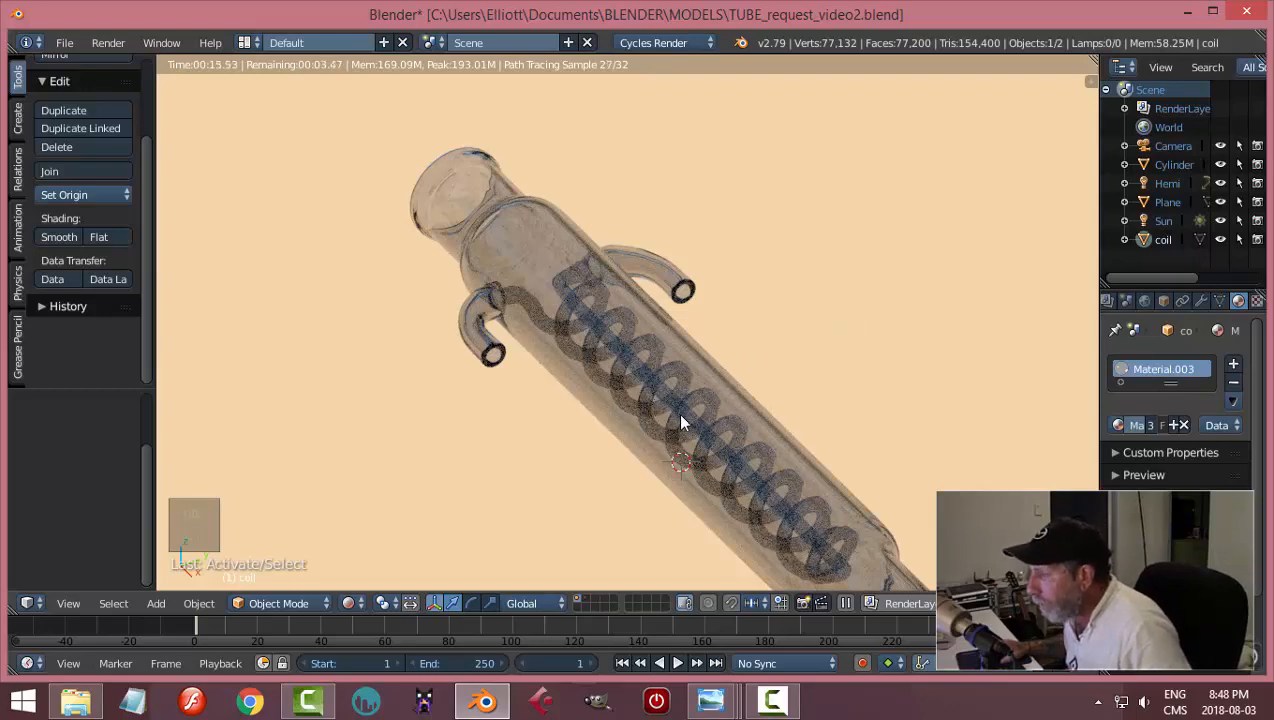
middle_click_drag(680, 422, 742, 396)
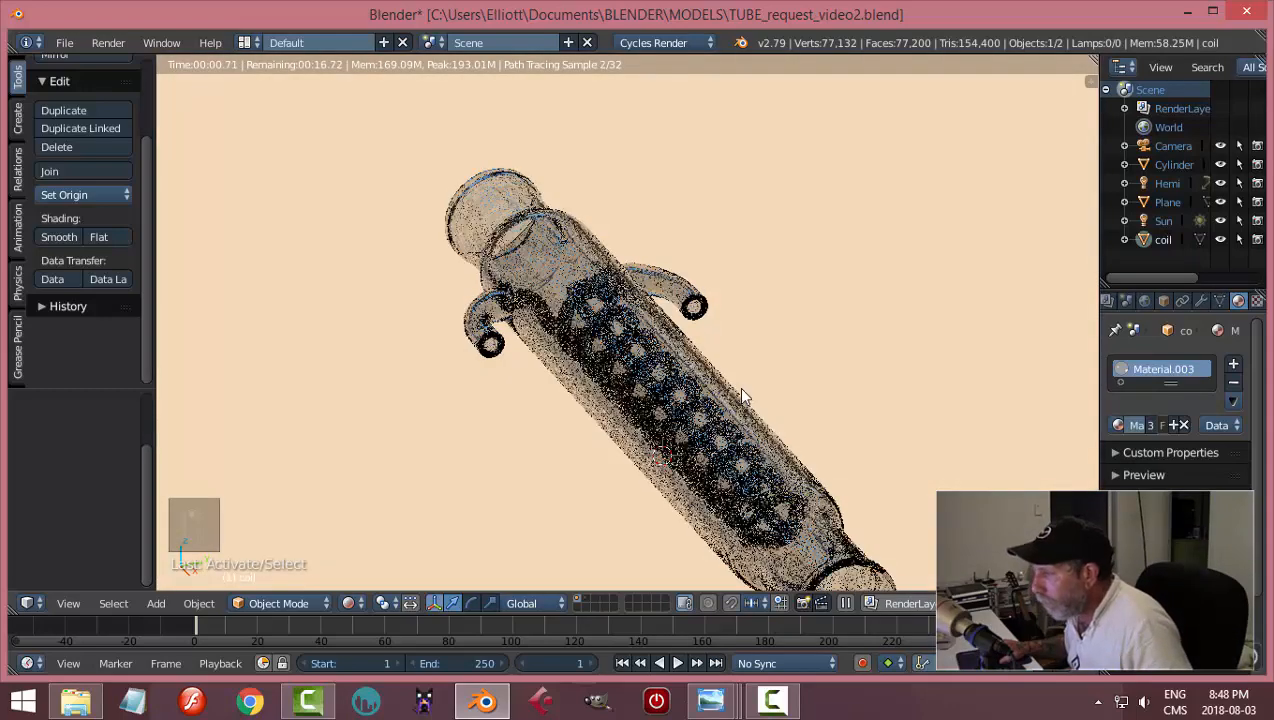
key("shift+z")
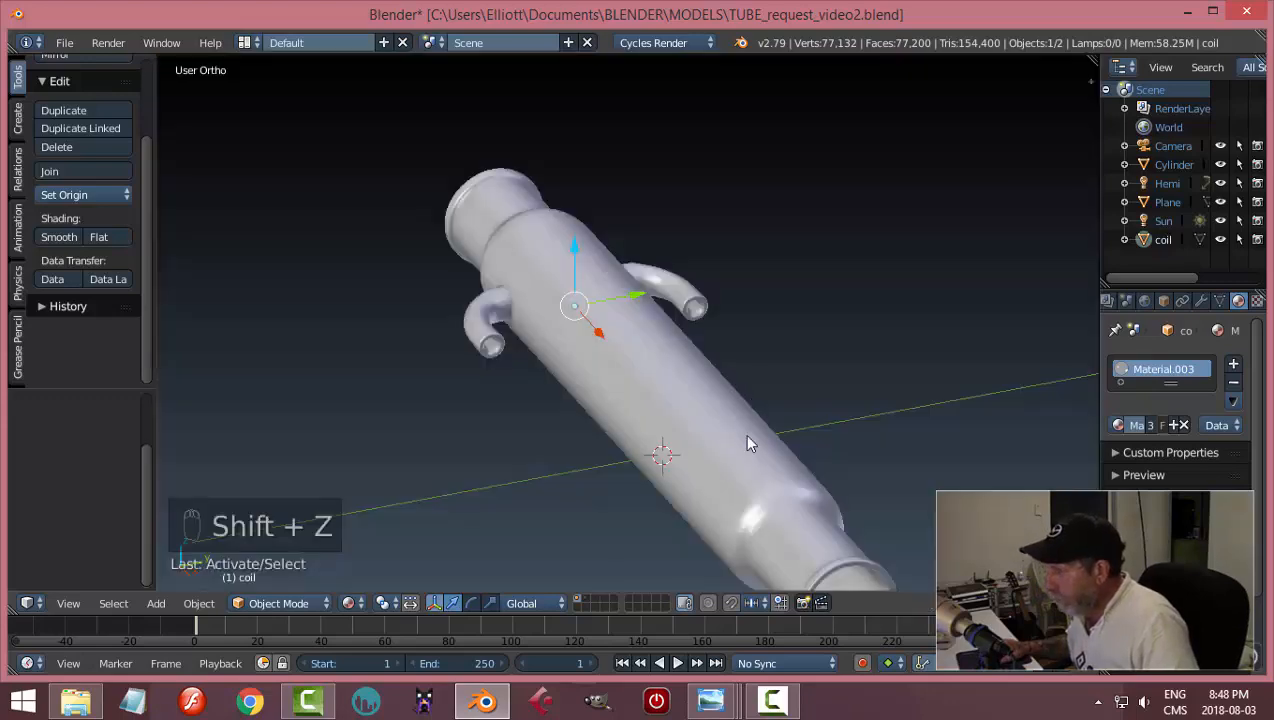
- Hide the glass tube and save the file over the existing version
right_click(747, 440)
key("h")
middle_click_drag(810, 427, 801, 485)
key("ctrl+s")
left_click(801, 485)
- Unhide the glass tube and show the second layer, which holds the wooden plane and the lights, along with it
middle_click_drag(793, 441, 805, 470)
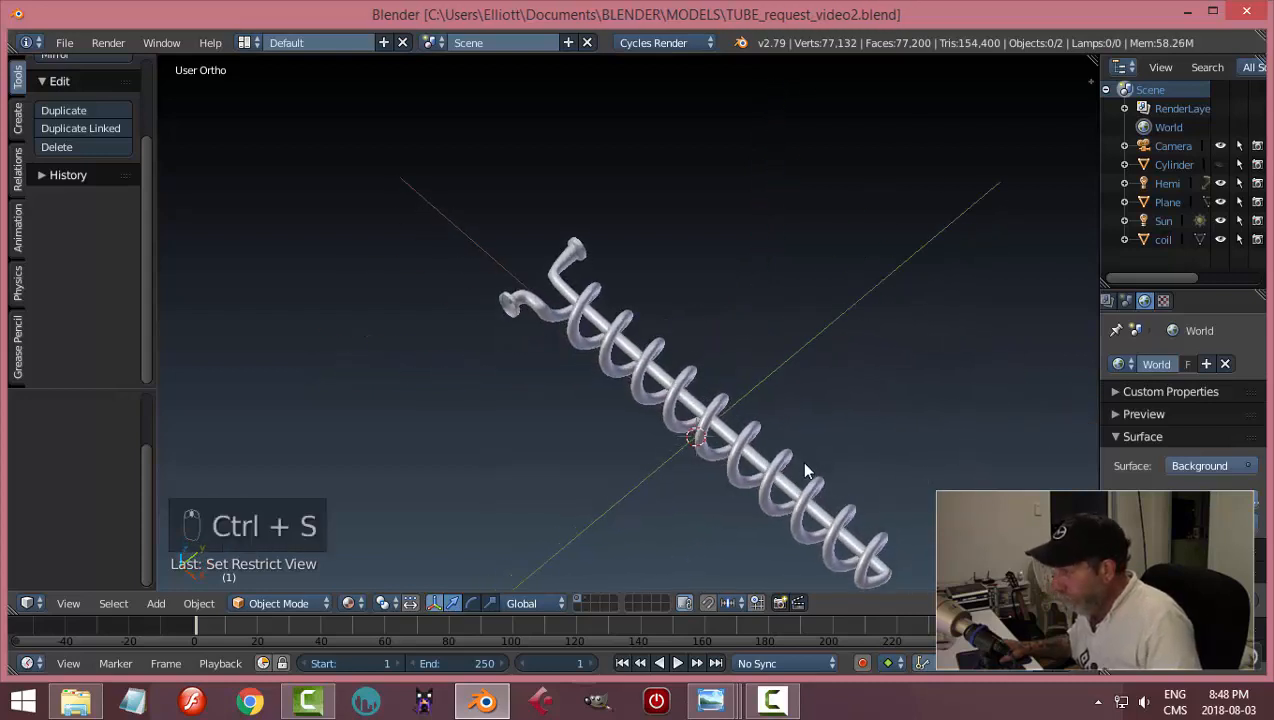
key("alt+h")
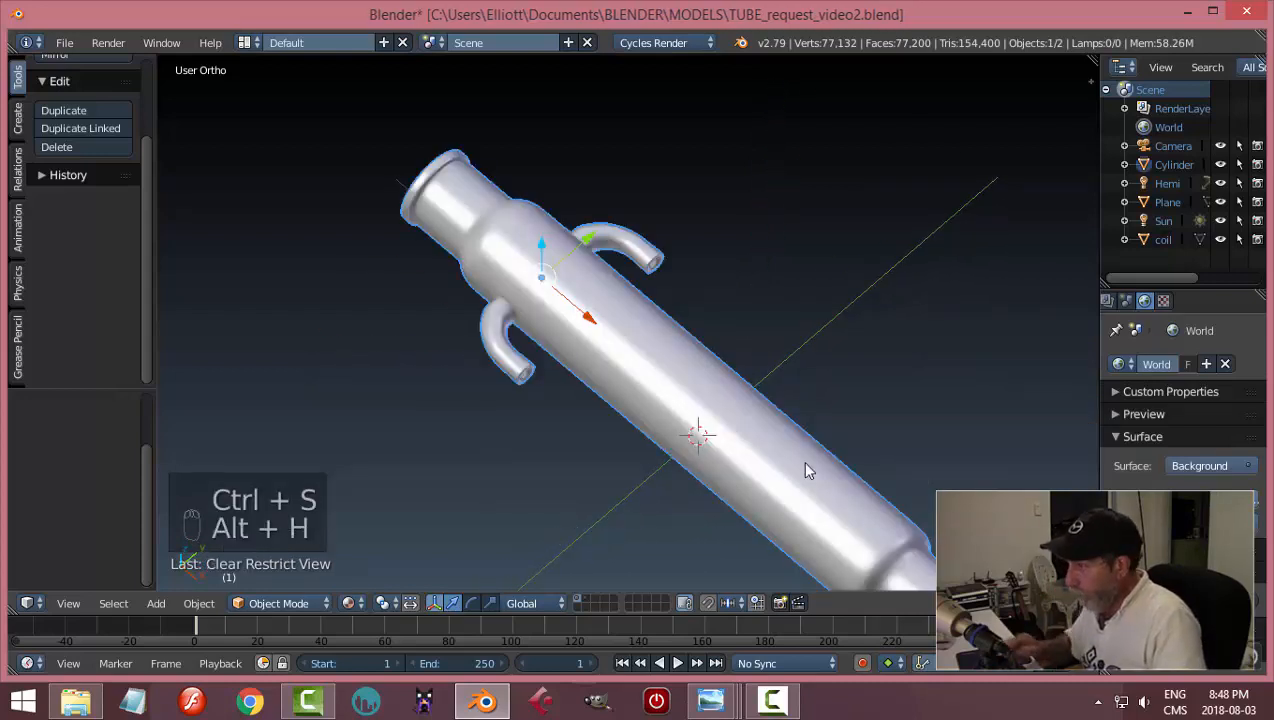
left_click(589, 600)
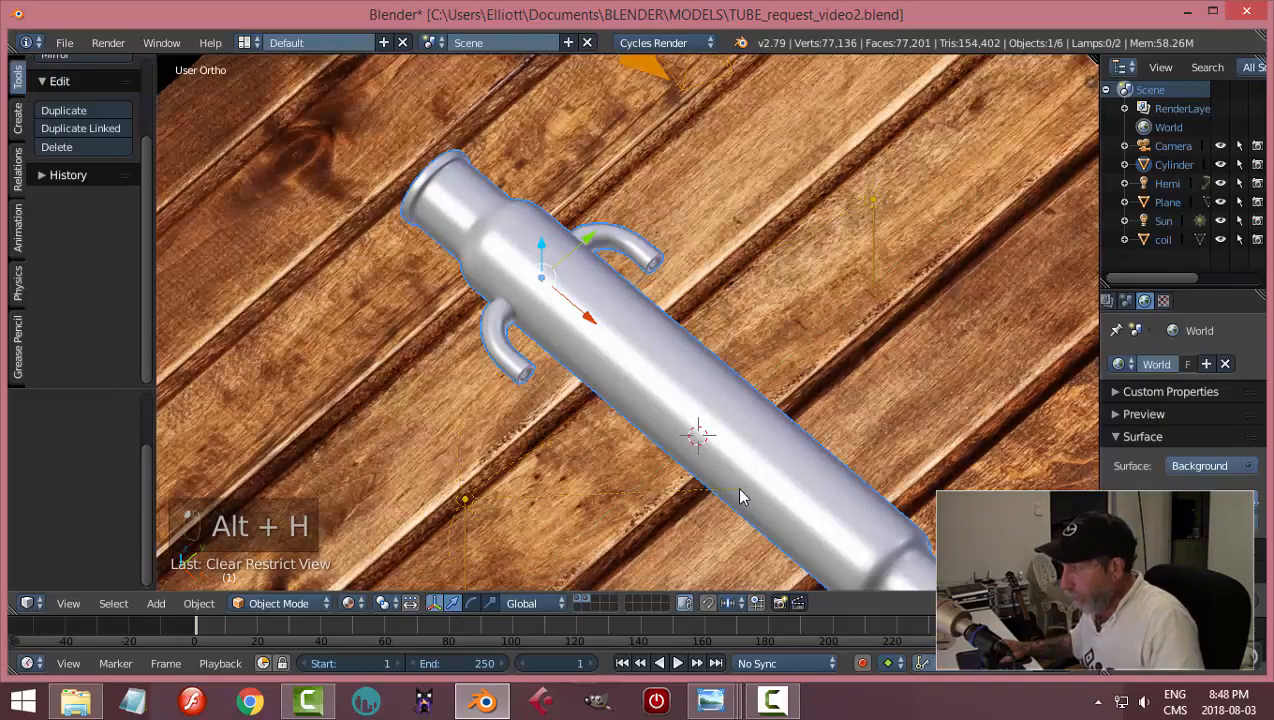
scroll(740, 489, "down", 2)
middle_click_drag(717, 452, 1026, 324, "shift")
- Frame the whole tube diagonally in the camera view and preview it rendered on the wooden plane
key("KP_0")
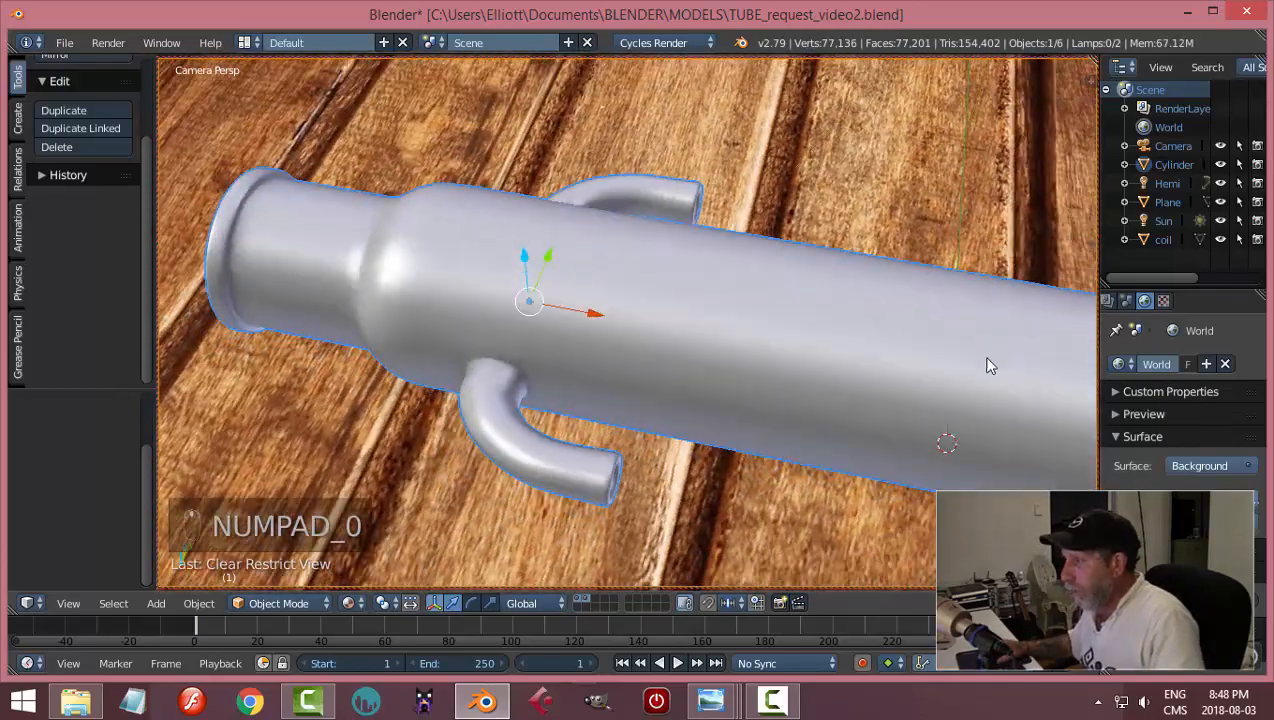
mouse_move(990, 366)
middle_mouse_down()
mouse_move(930, 381)
mouse_move(776, 321)
mouse_move(810, 350)
mouse_move(768, 358)
mouse_move(776, 370)
mouse_move(759, 361)
middle_mouse_up()
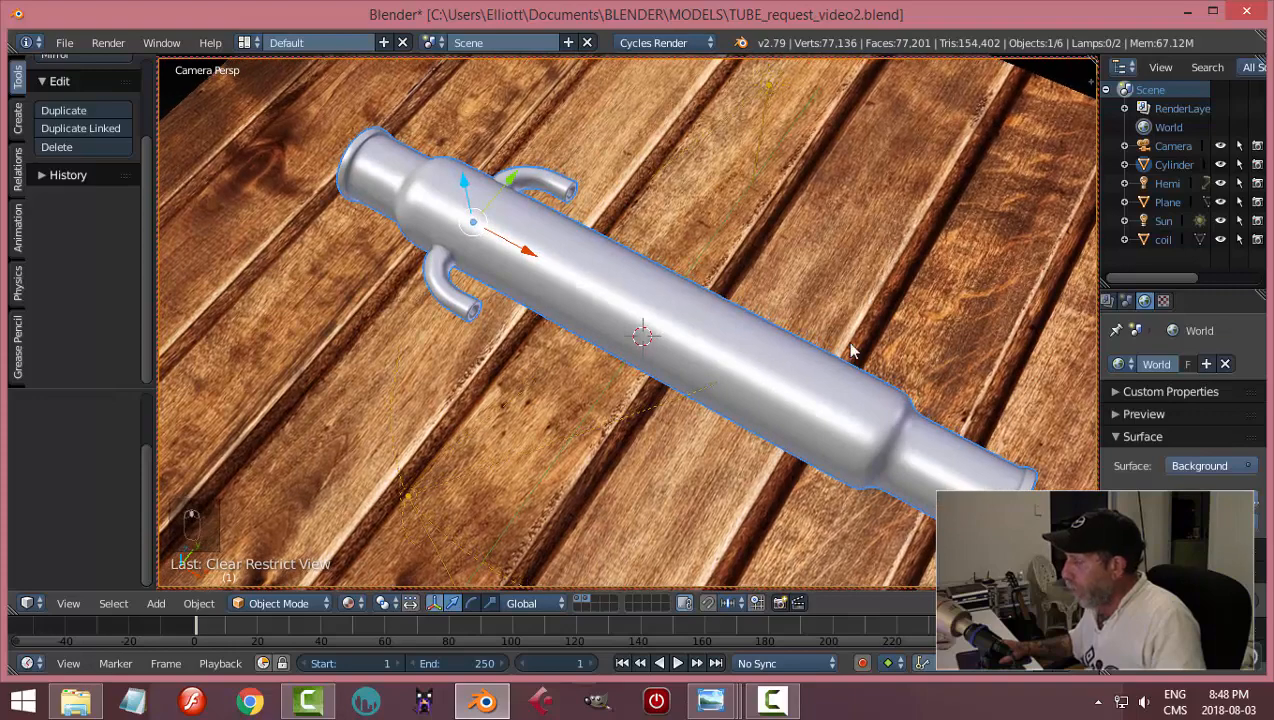
key("shift+z")
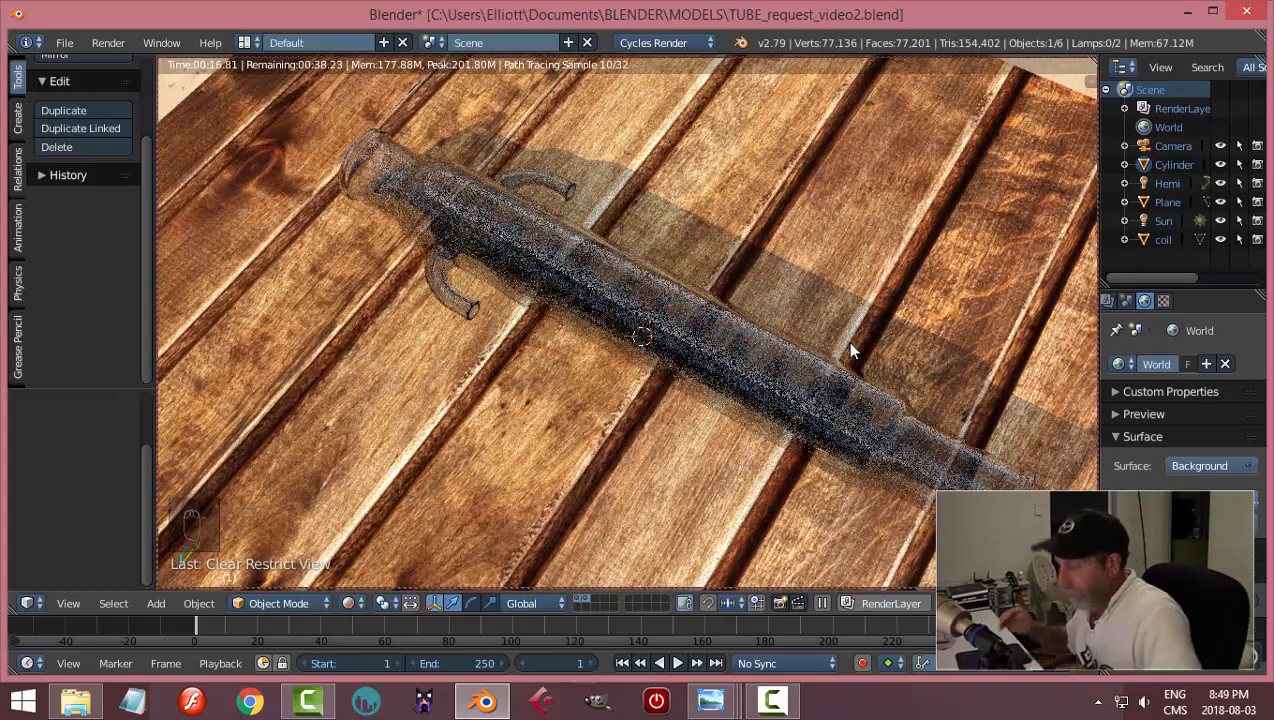
key("shift+z")
- Hide the wooden plane and preview the tube and coil rendered against the environment background from several angles
right_click(855, 255)
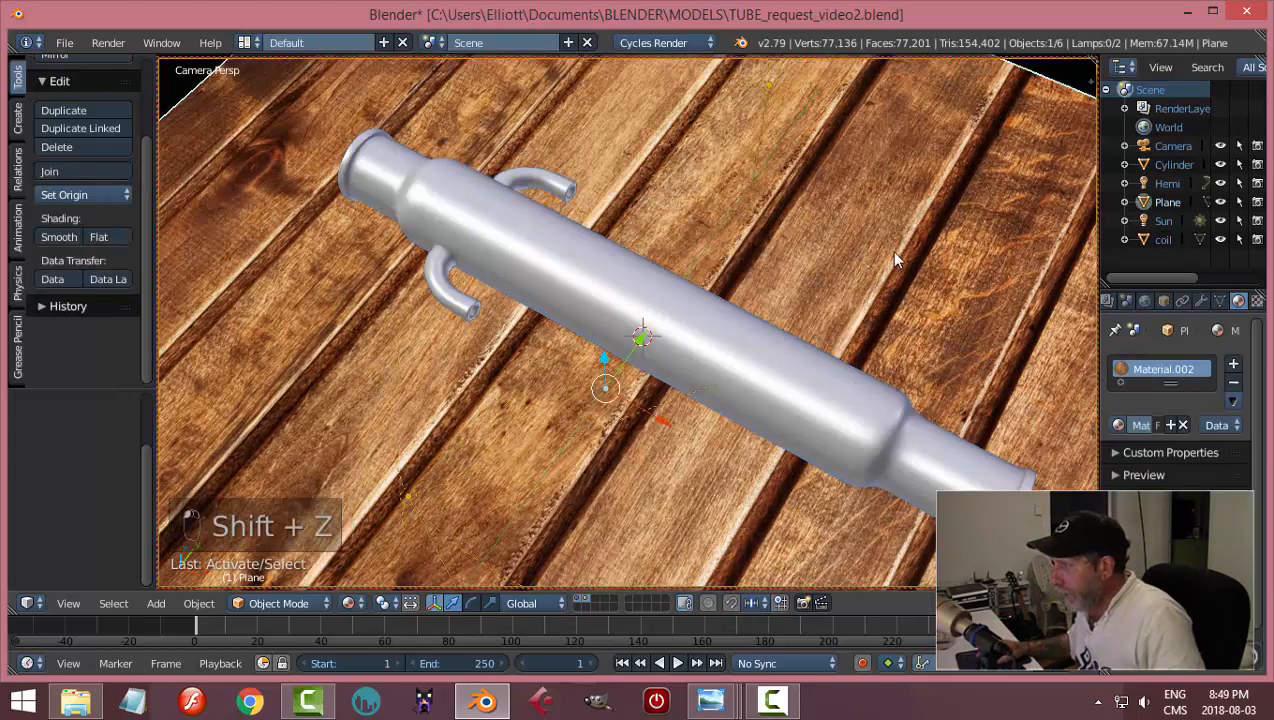
key("h")
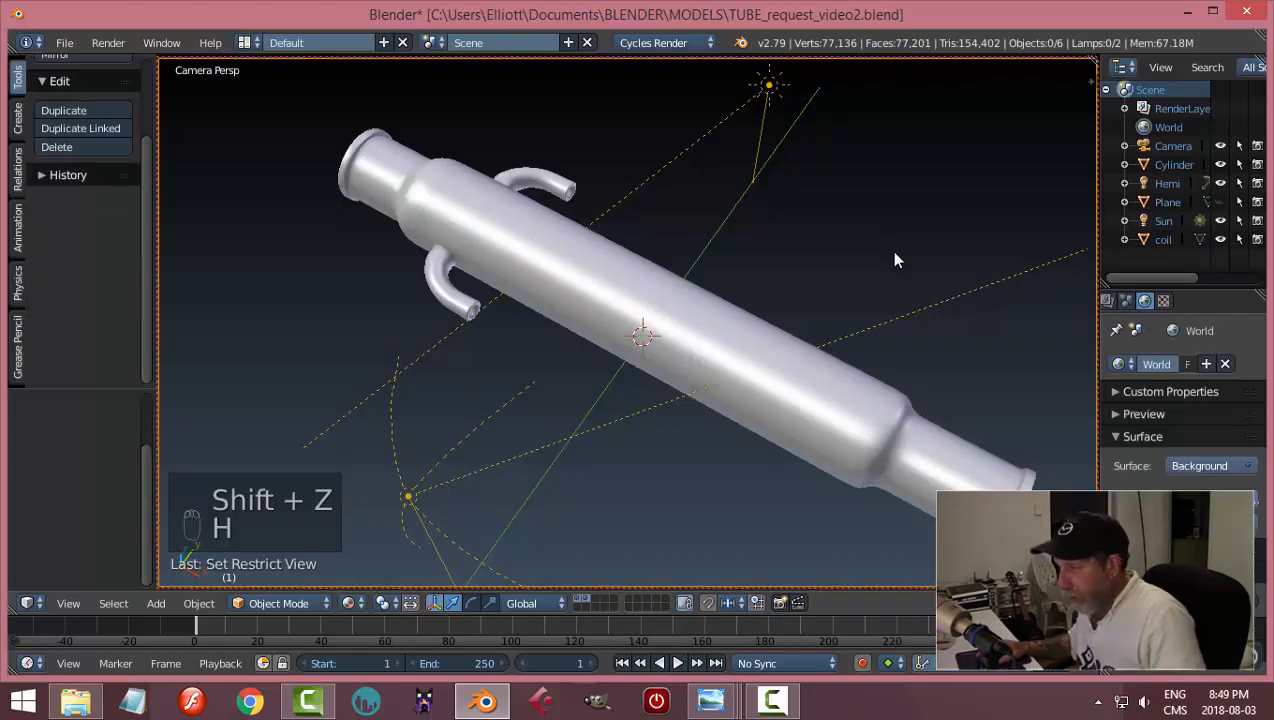
key("shift+z")
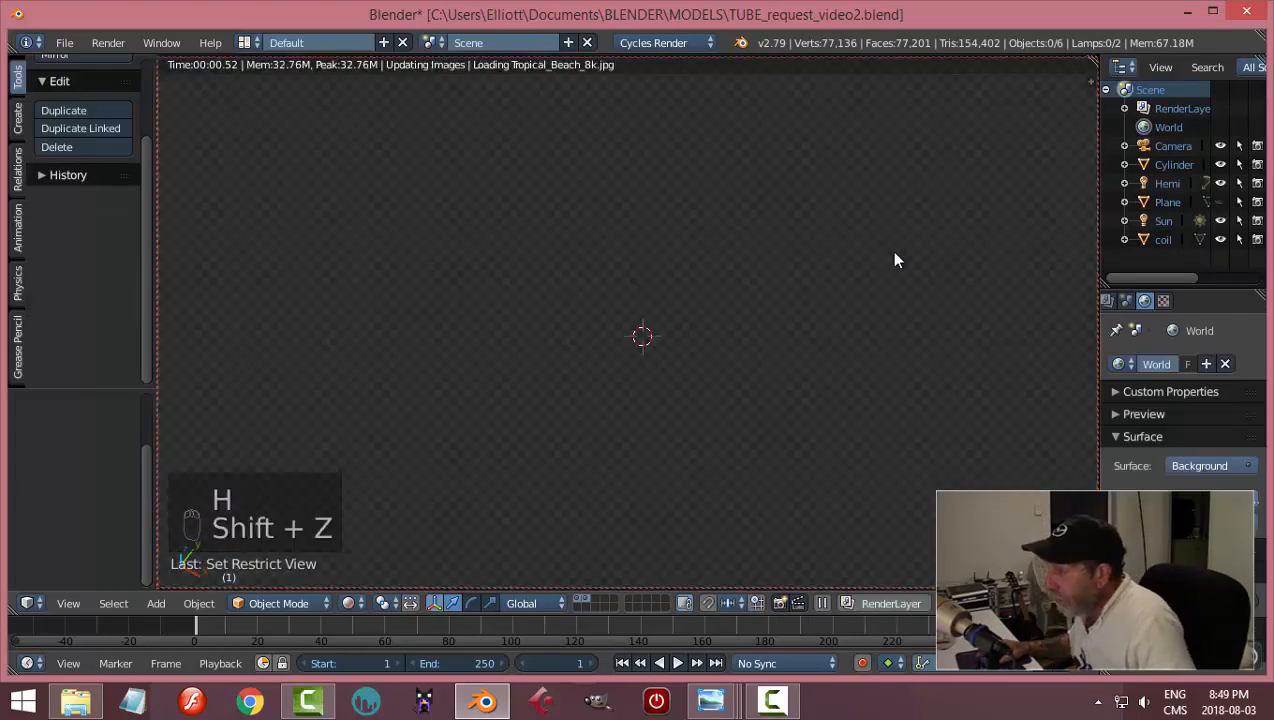
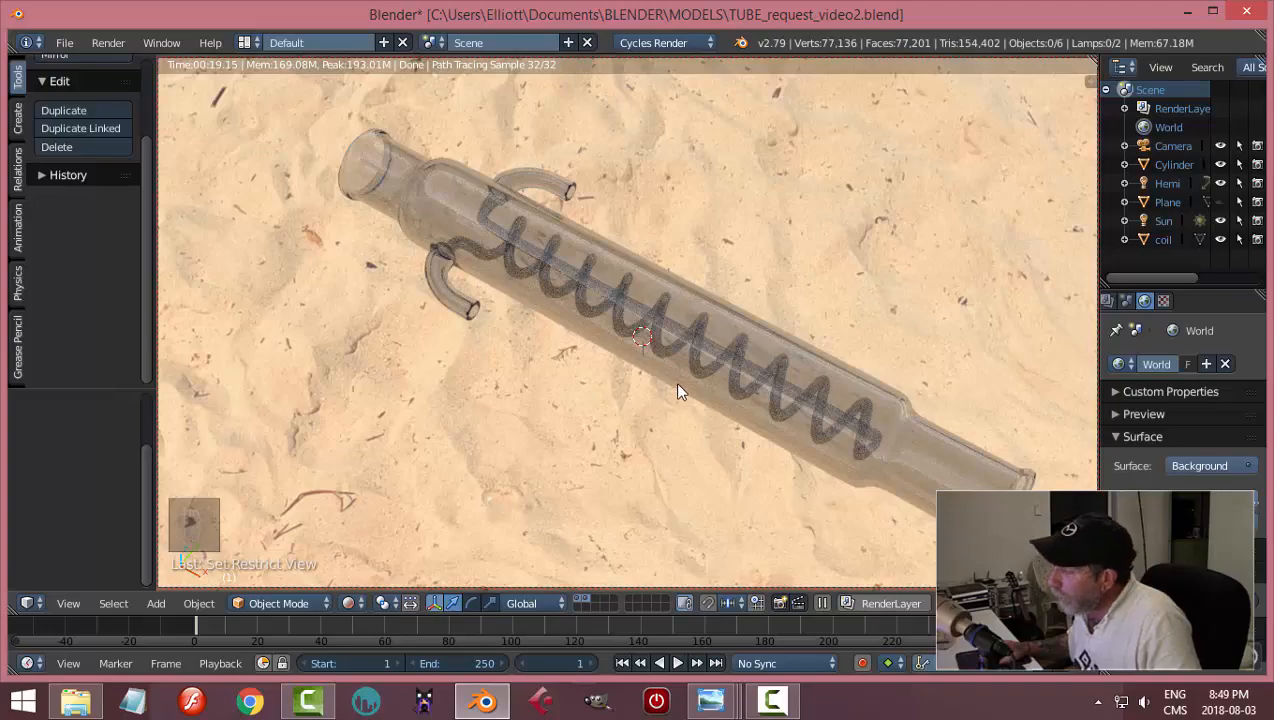
middle_click_drag(678, 392, 684, 310)
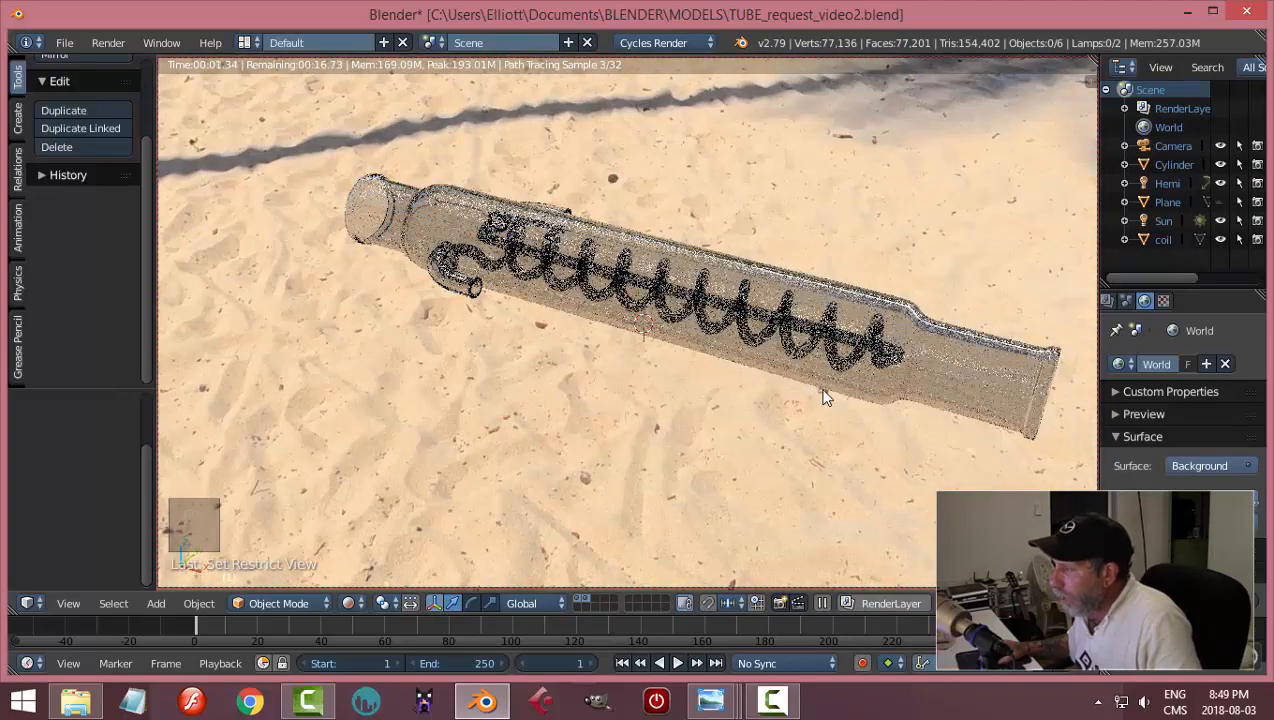
middle_click_drag(825, 397, 788, 403)
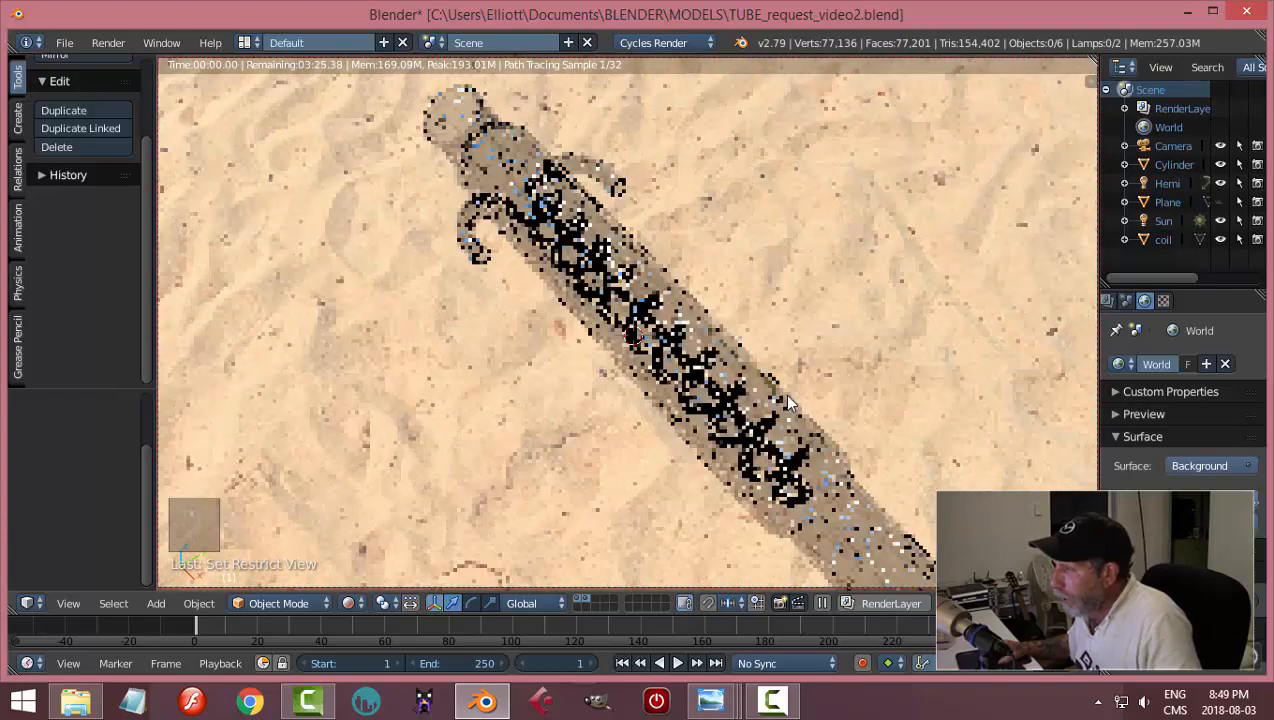
key("shift+z")
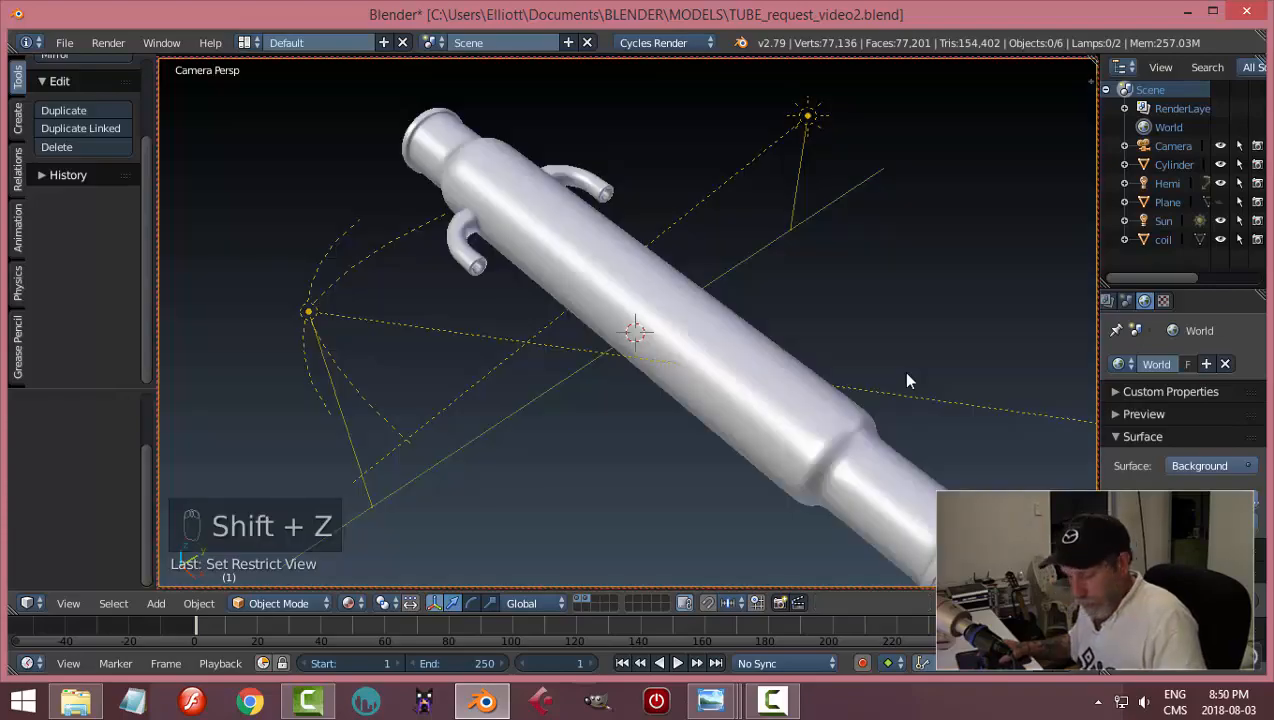
- Unhide the wooden plane and save the file over the existing version
key("alt+h")
key("ctrl+s")
left_click(798, 480)
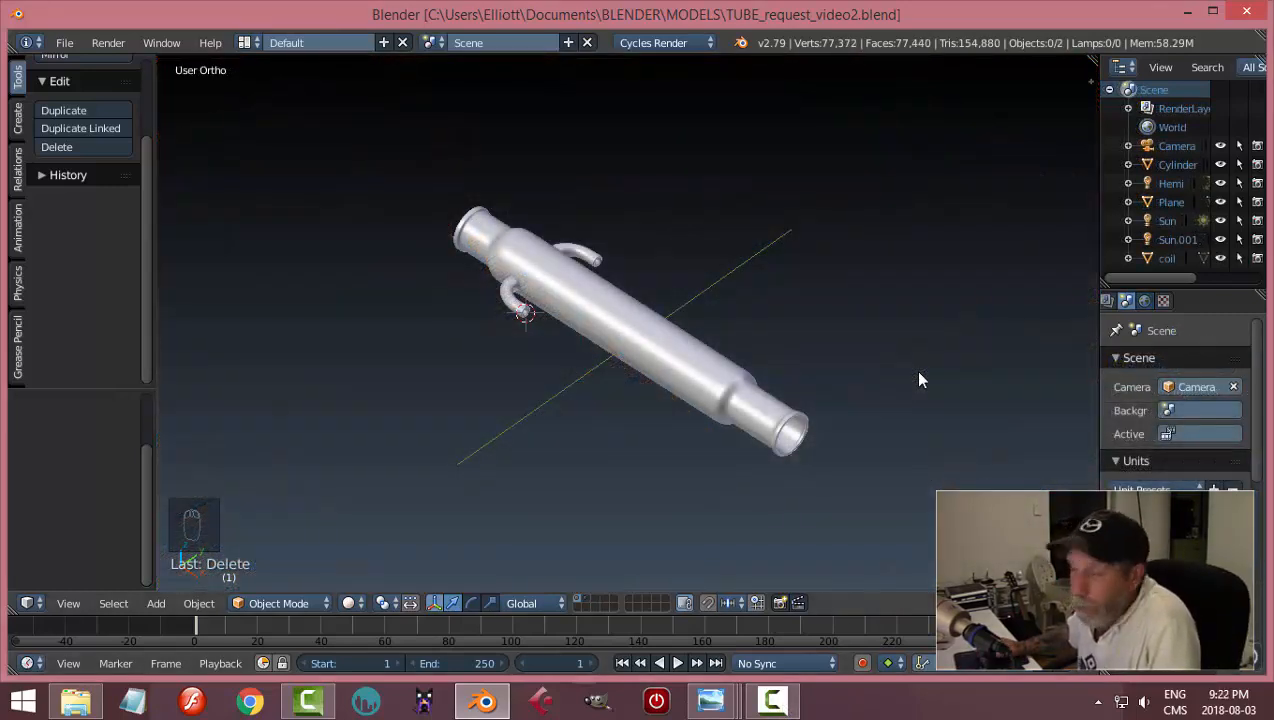
- Snap the 3D cursor to the centre of the edge loop in the near side arm's open end
scroll(552, 395, "up", 8)
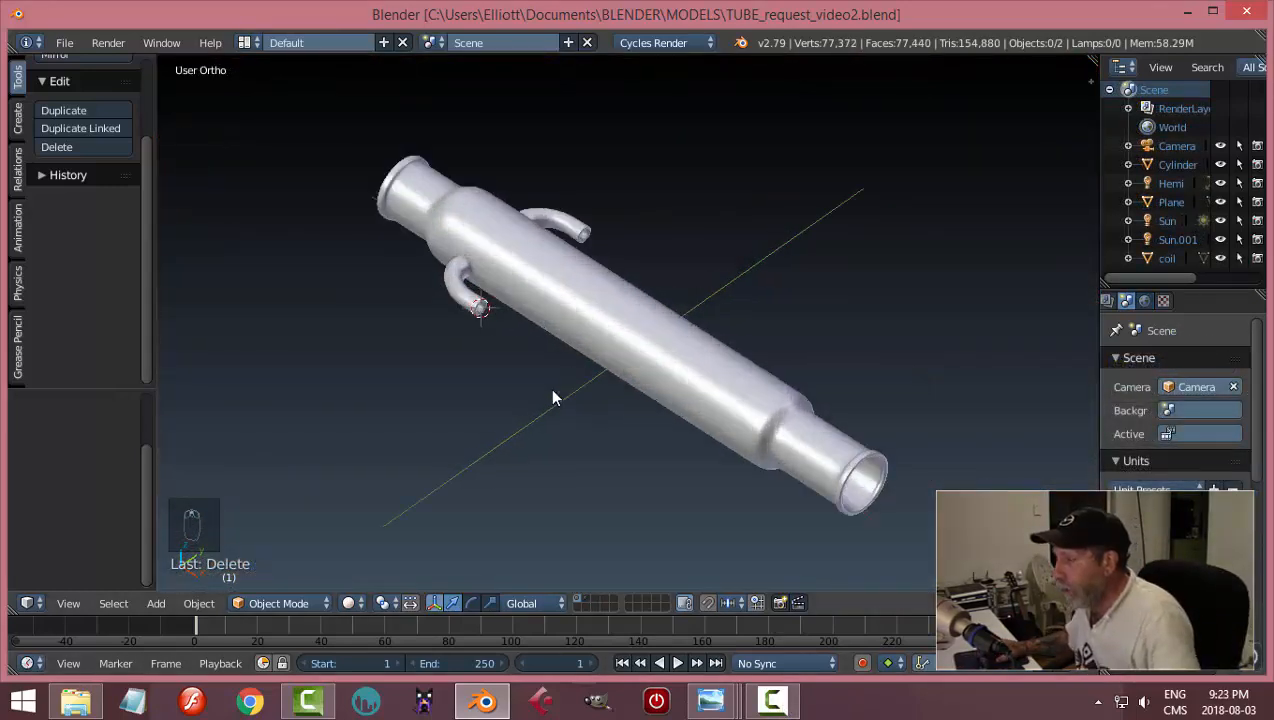
middle_click_drag(532, 392, 496, 393)
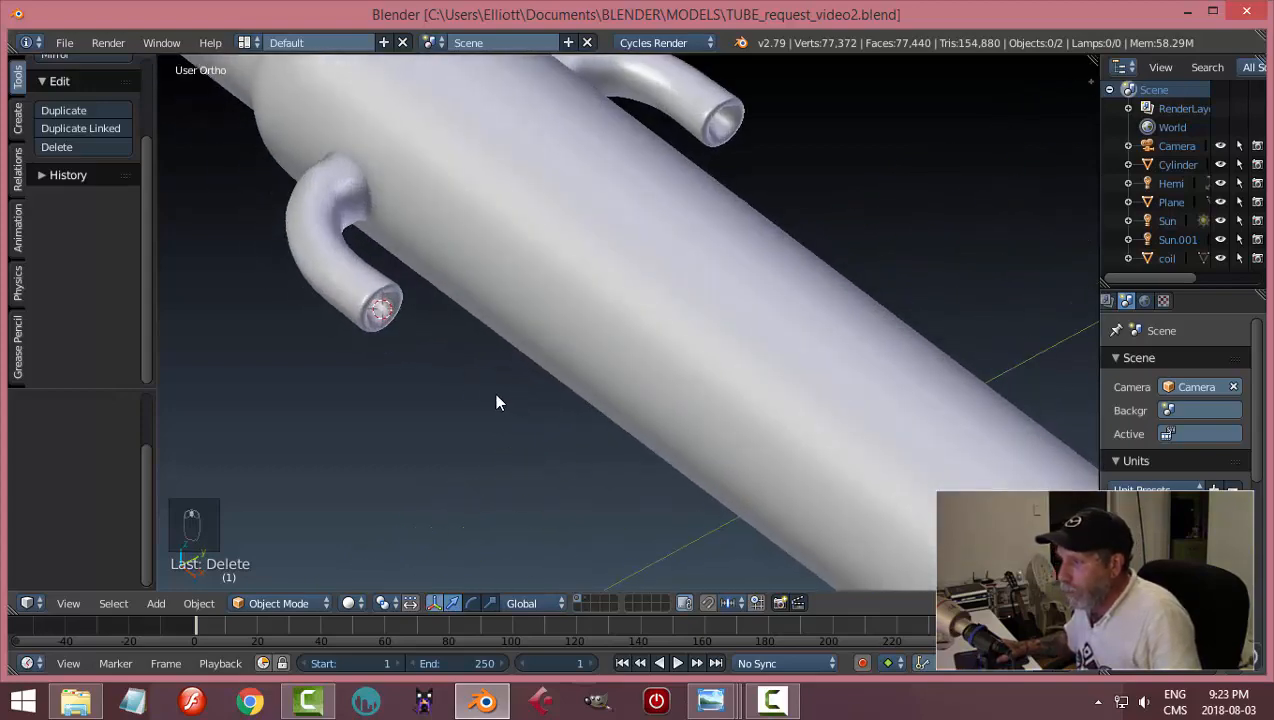
right_click(385, 280)
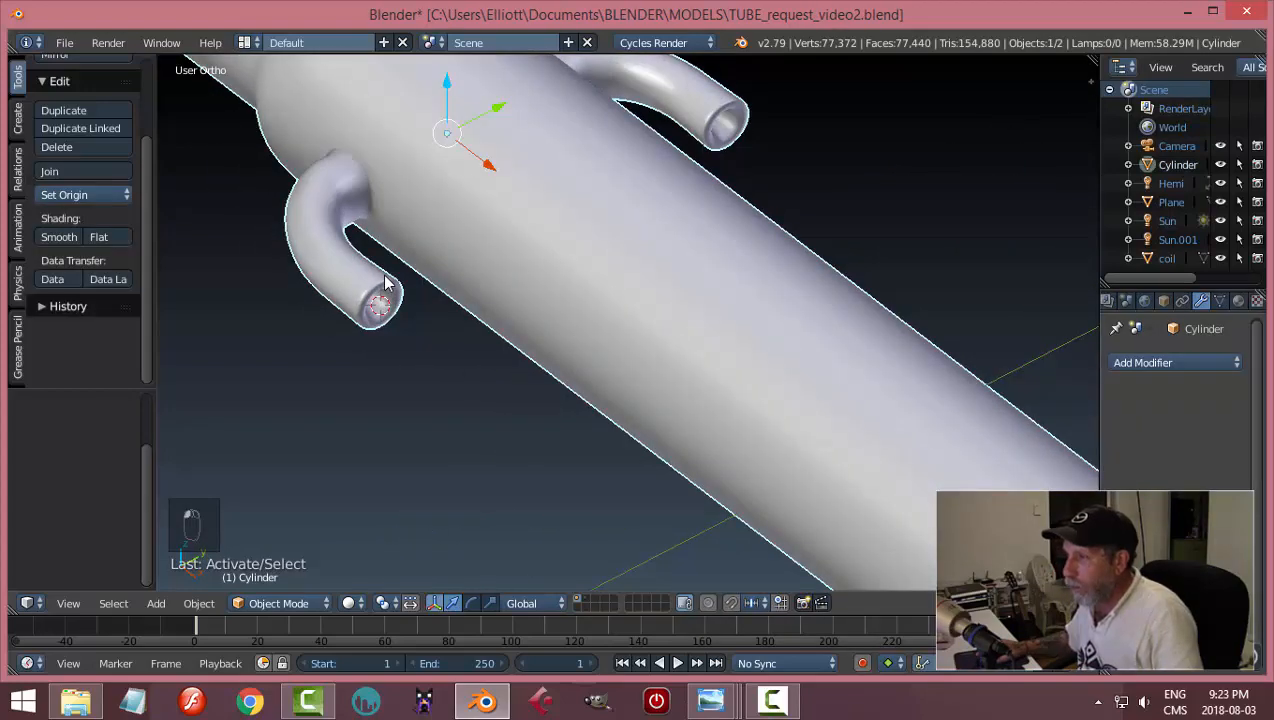
key("Tab")
left_click(612, 279)
scroll(503, 338, "up", 3)
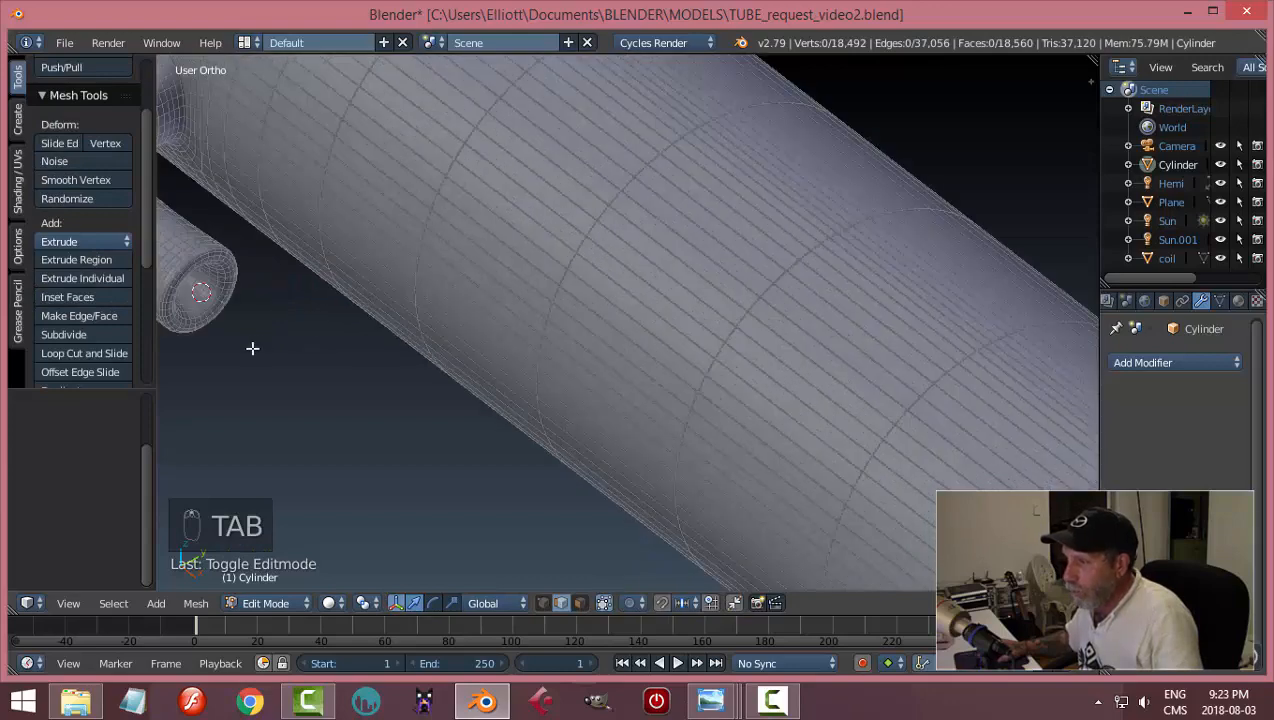
middle_click_drag(250, 347, 550, 386, "shift")
scroll(550, 386, "up", 3)
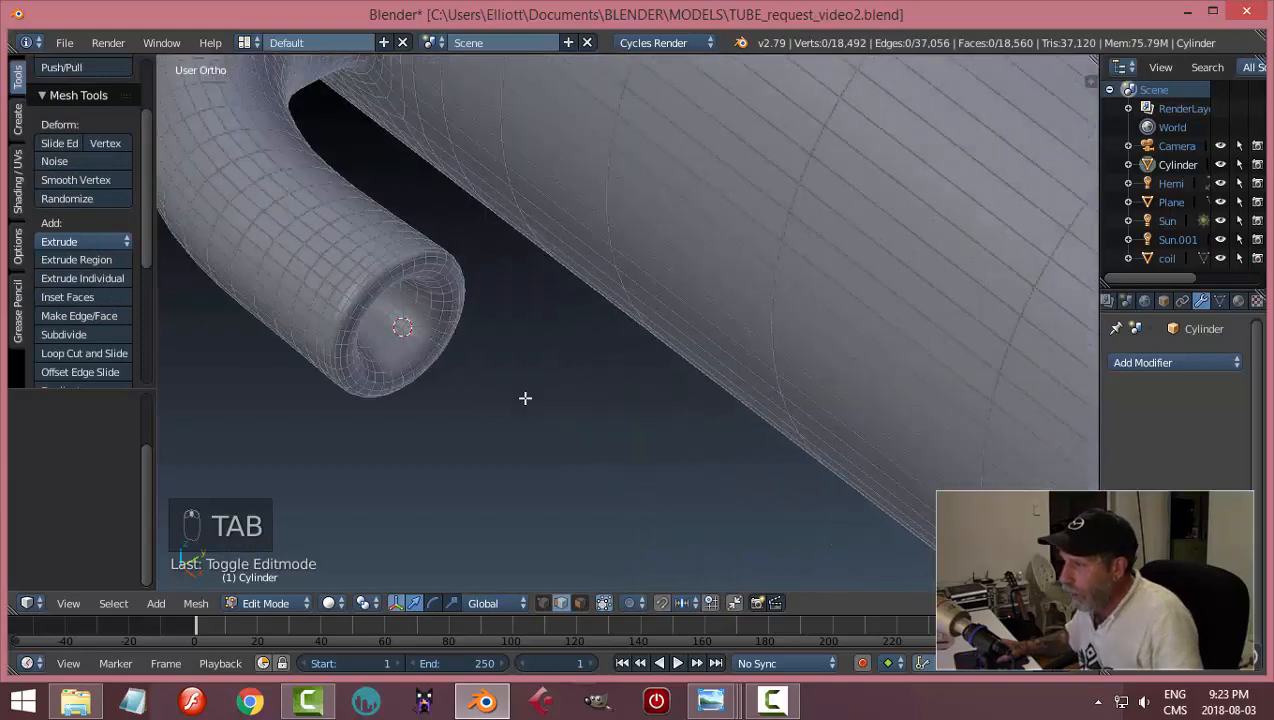
right_click(383, 366, "alt")
middle_click_drag(477, 381, 534, 401)
key("shift+s")
left_click(455, 535)
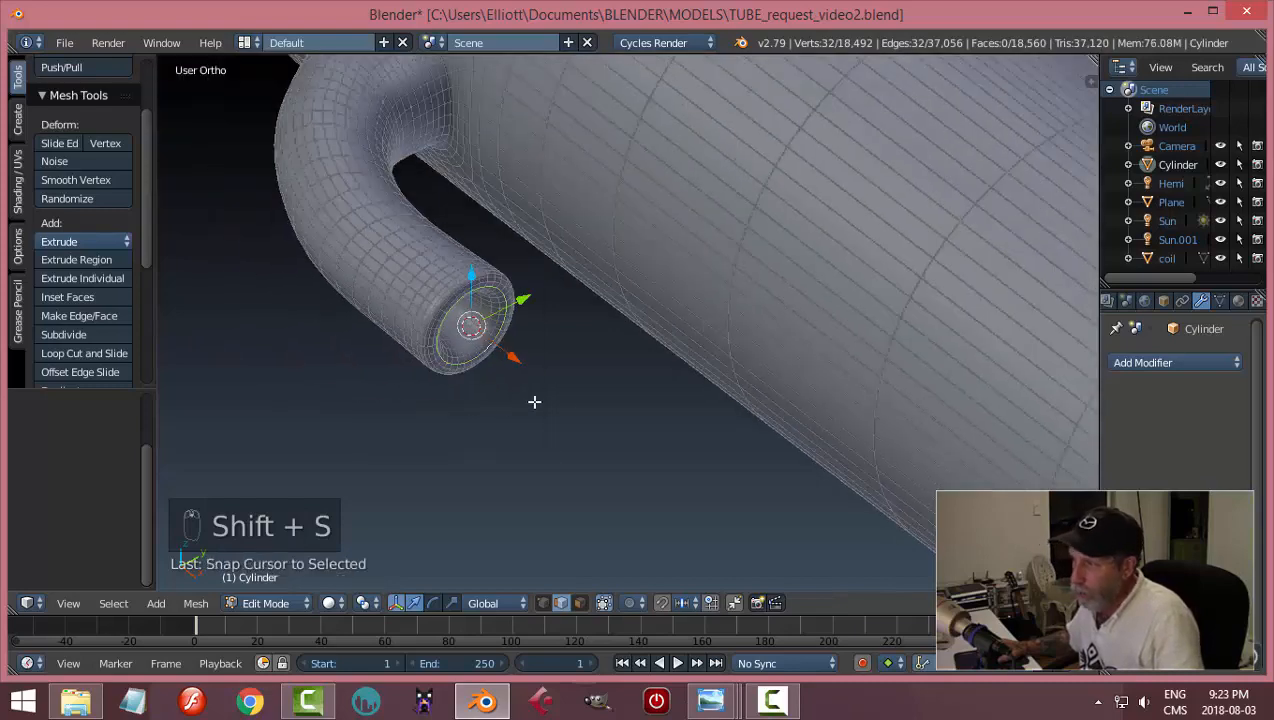
key("a")
key("Tab")
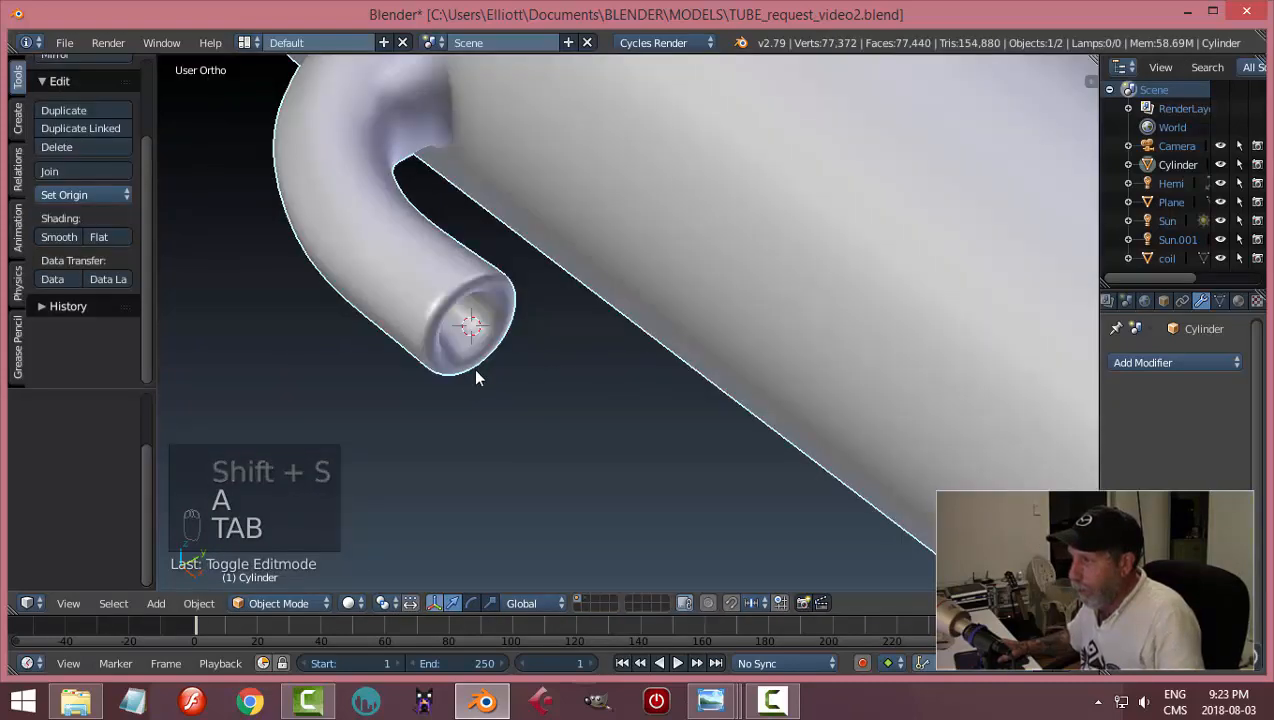
- Add a path curve at the 3D cursor and move it along X until it starts inside the side arm's opening
middle_click_drag(475, 370, 594, 378)
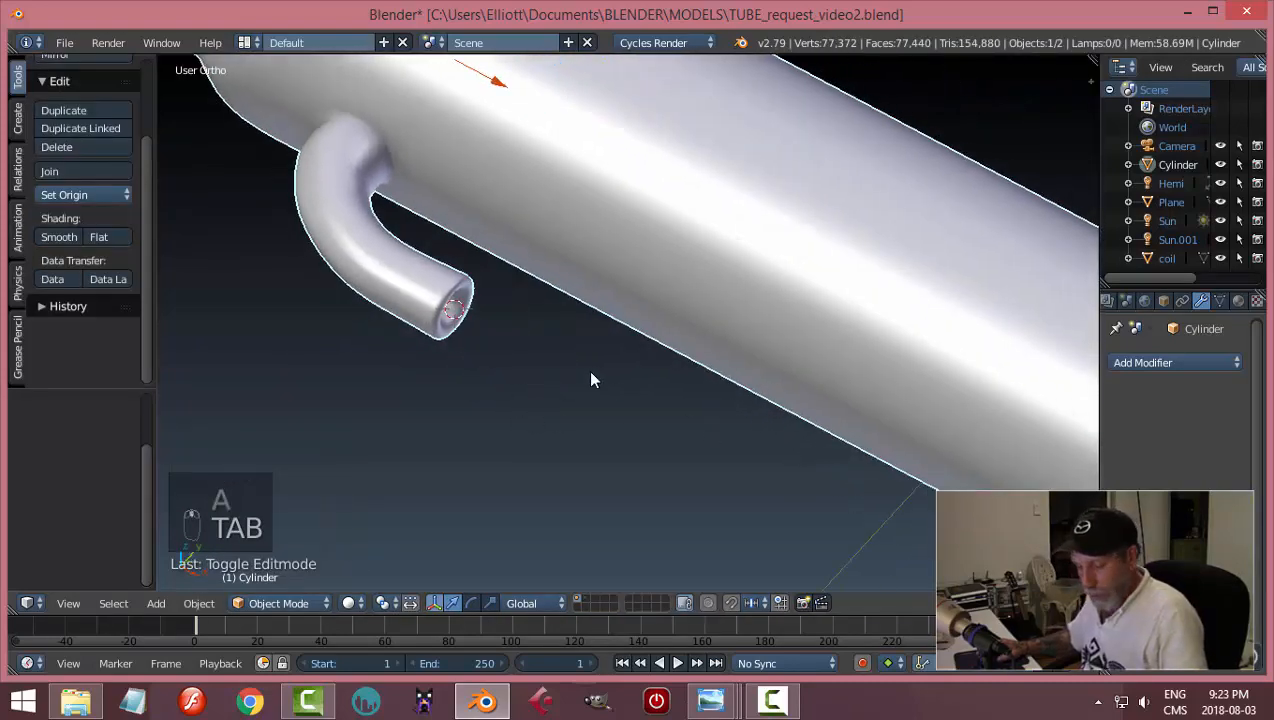
key("shift+a")
mouse_move(591, 378)
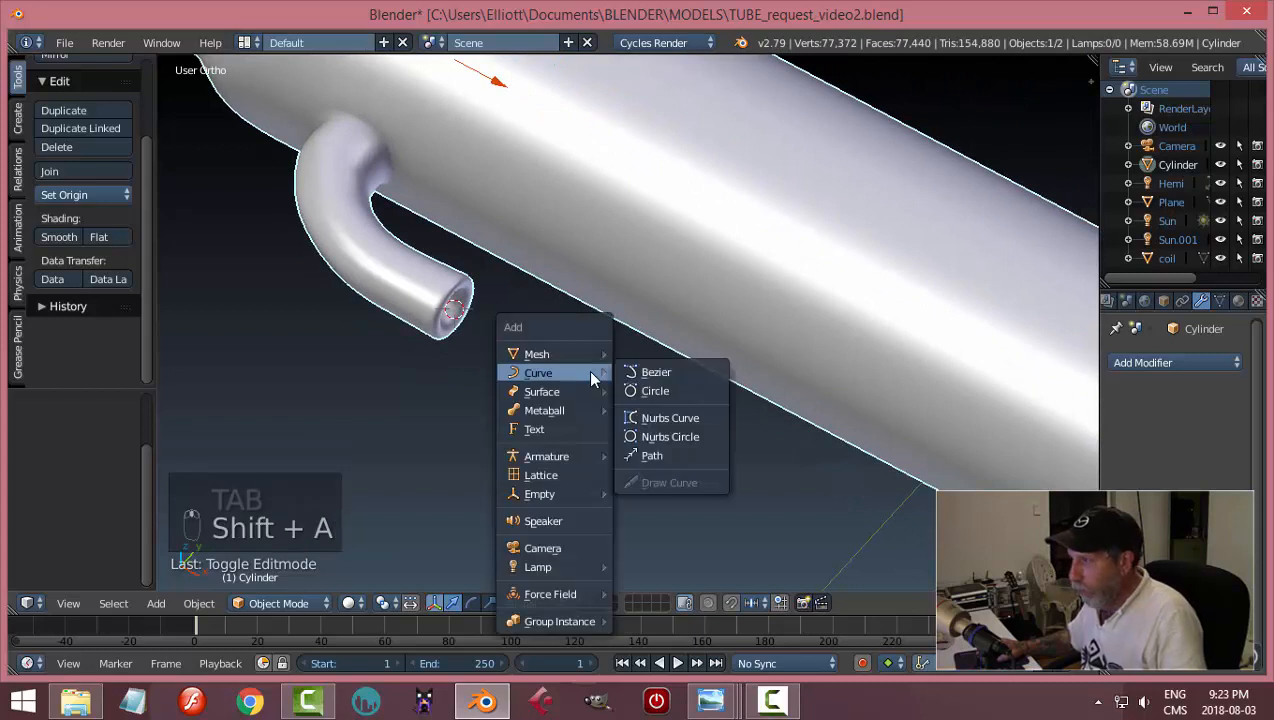
left_click(656, 455)
middle_click_drag(630, 407, 590, 352)
key("g")
key("x")
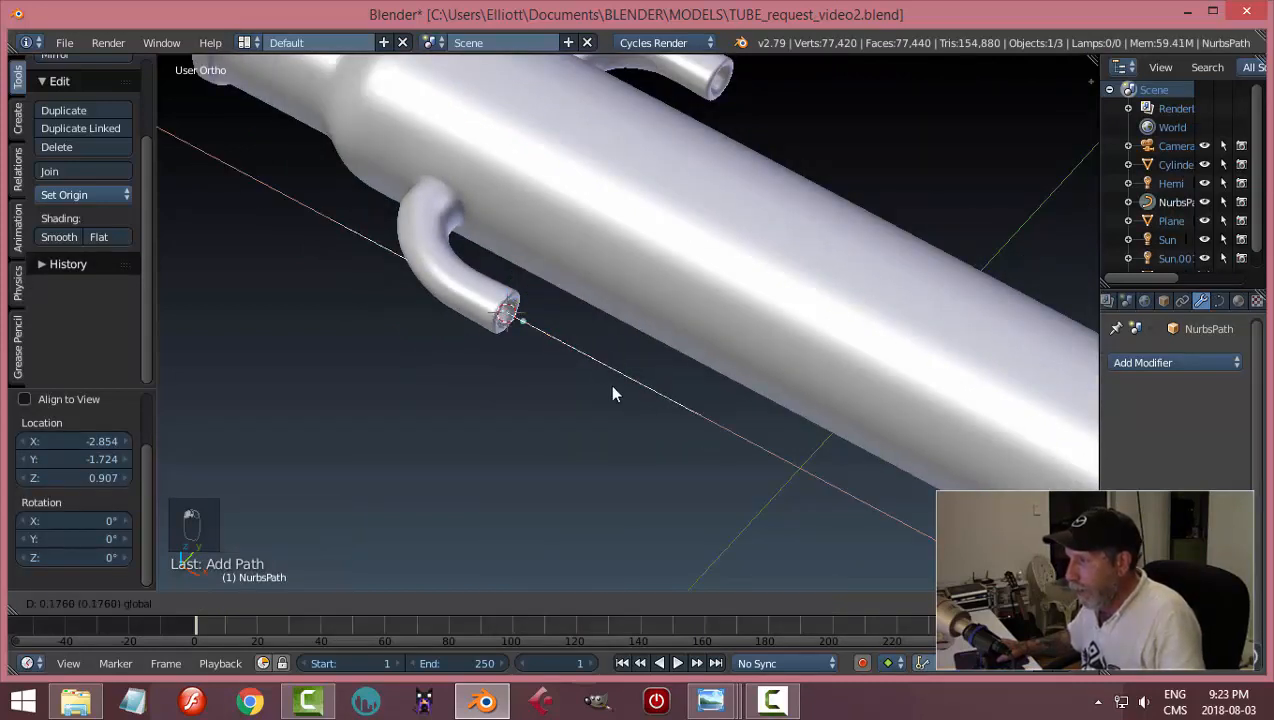
left_click(700, 469)
key("g")
key("x")
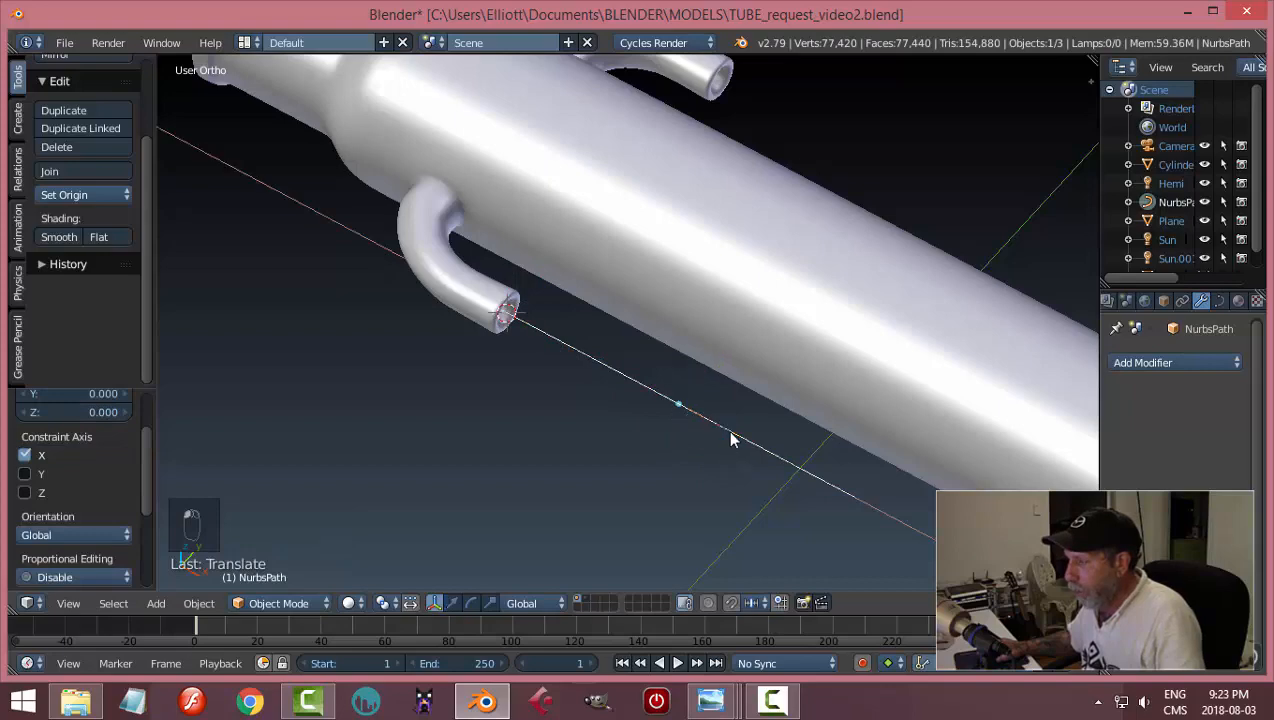
left_click(760, 440)
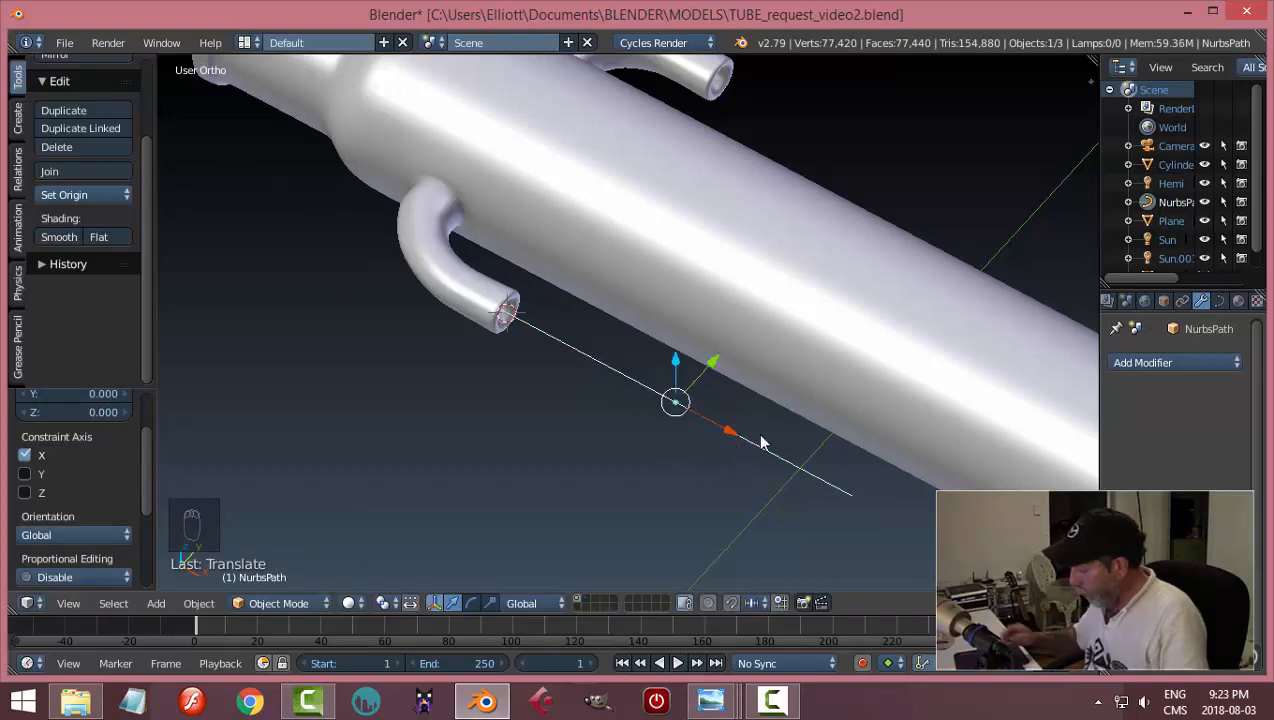
- From the front view, lower the path's last control point about 0.82 units and its neighbour about 1.14 units along Z
key("KP_1")
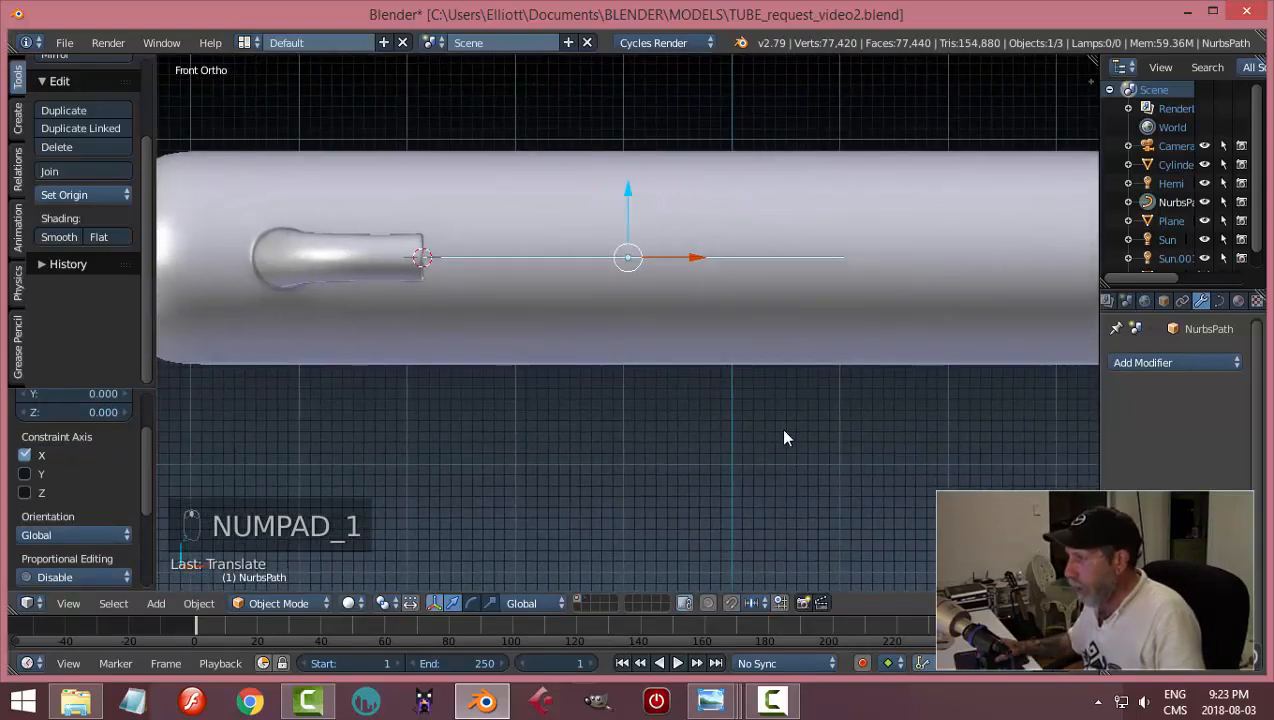
key("Tab")
left_click(990, 432)
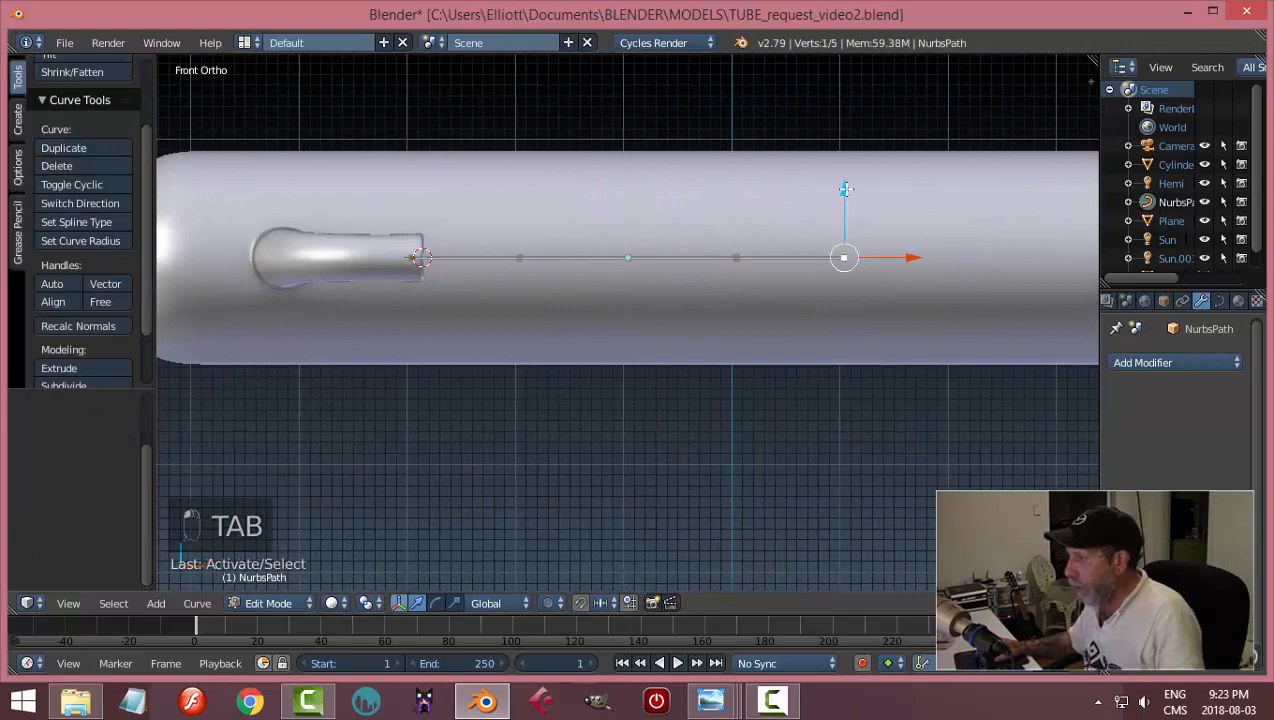
left_click_drag(844, 192, 863, 290)
left_click(863, 275)
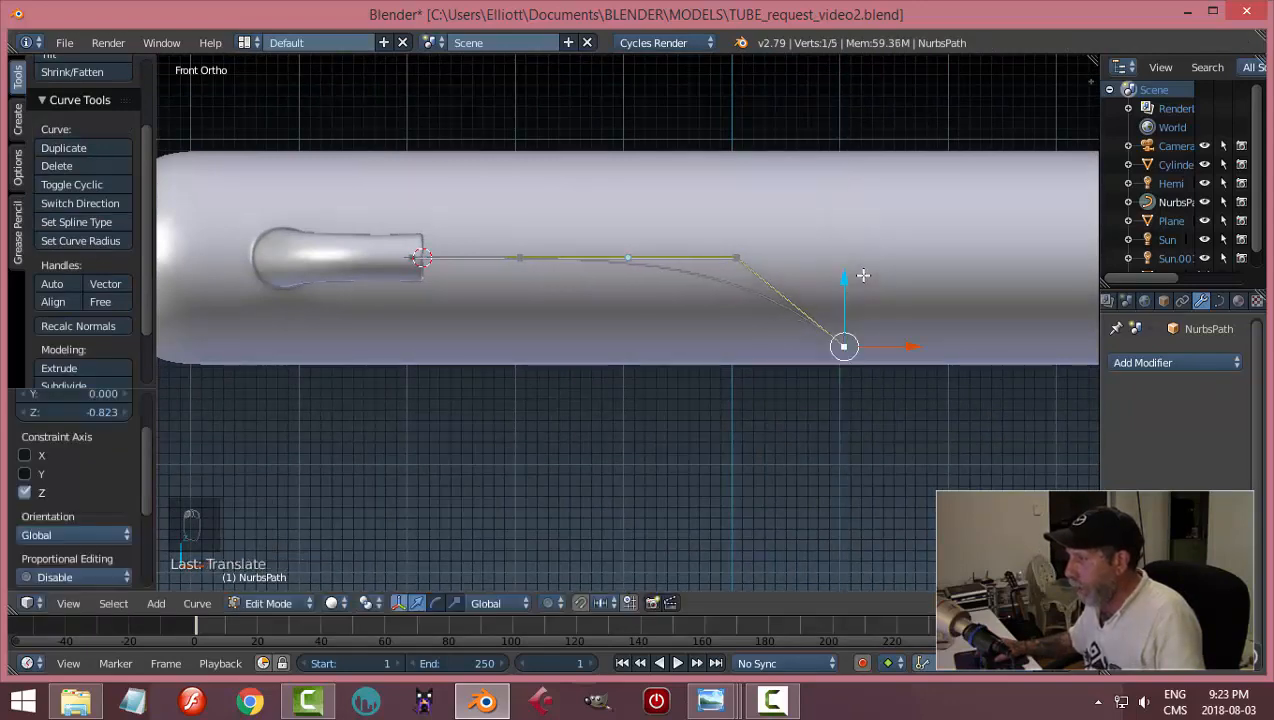
right_click(730, 255)
key("g")
key("z")
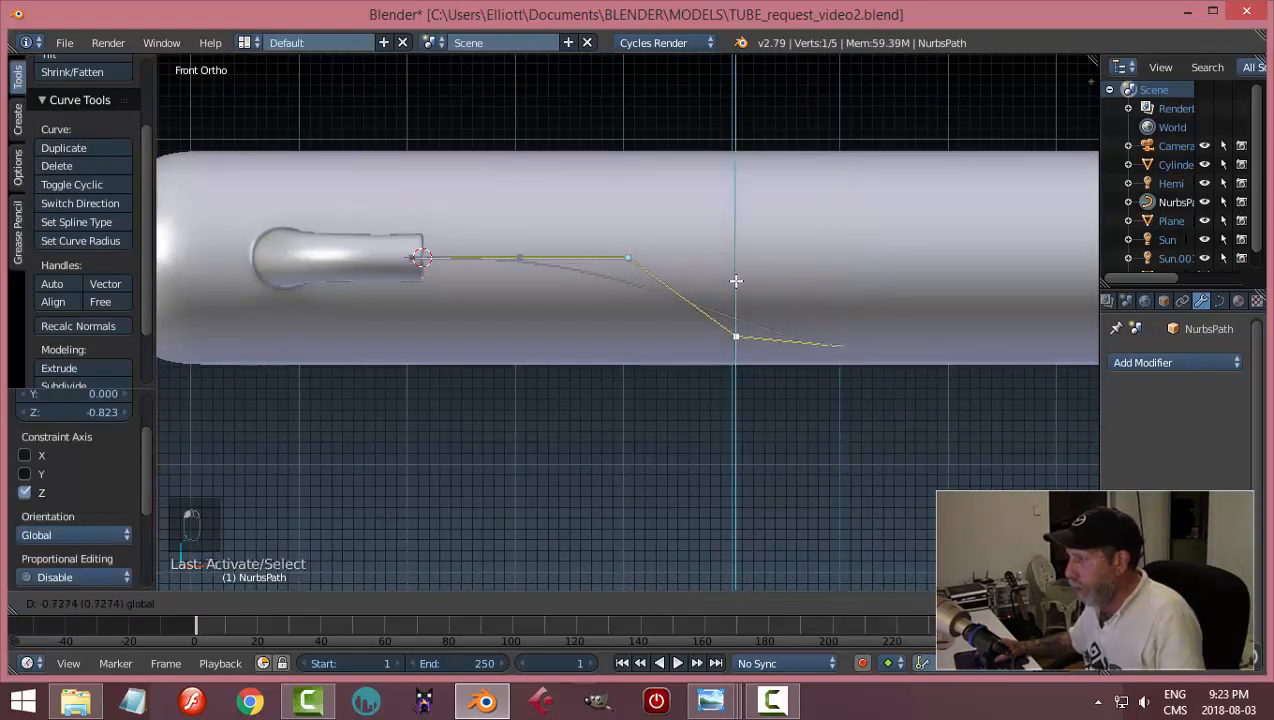
left_click(739, 325)
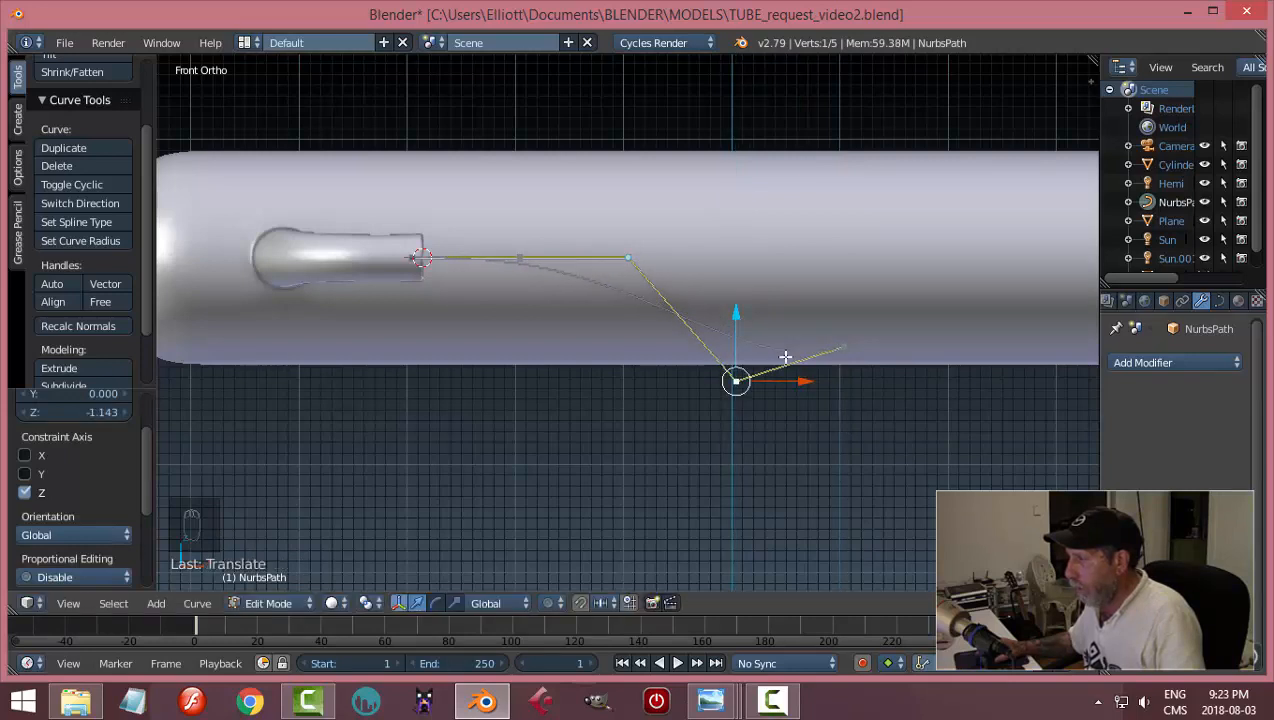
- Move the path's last control point farther out along X and lower it about 0.11 units along Z
right_click(848, 347)
key("g")
key("x")
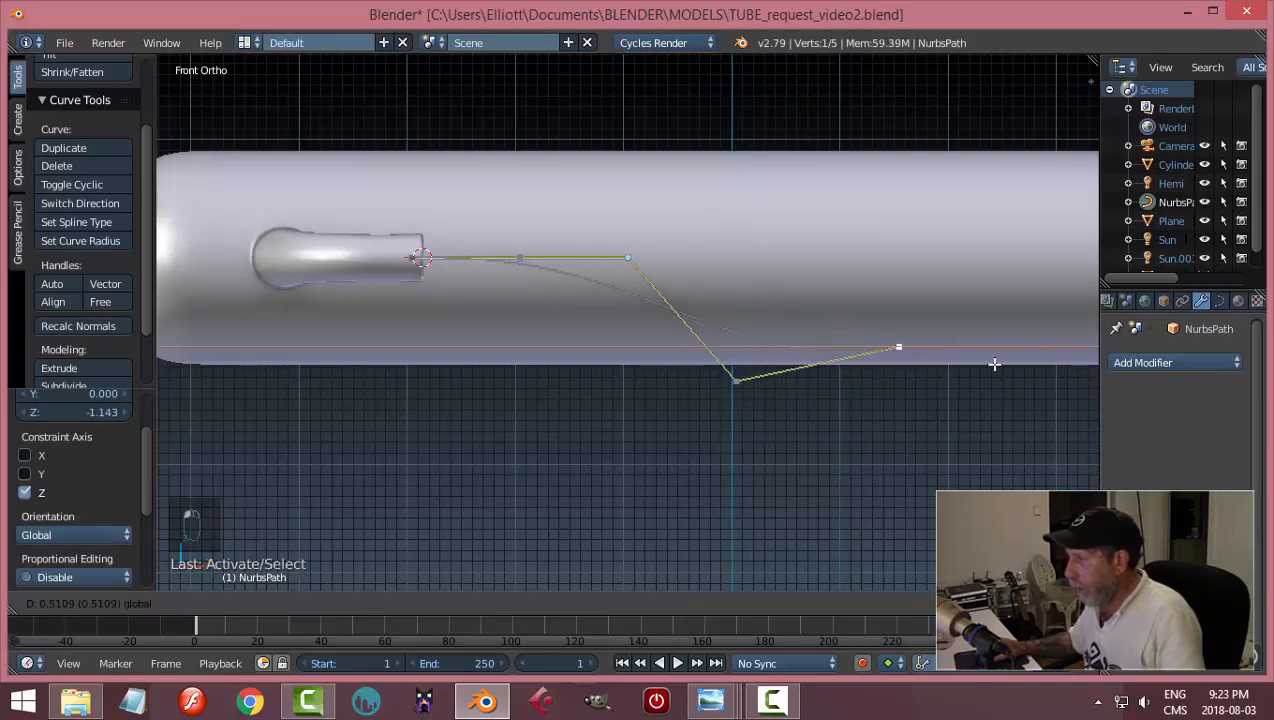
left_click(1018, 370)
key("g")
key("z")
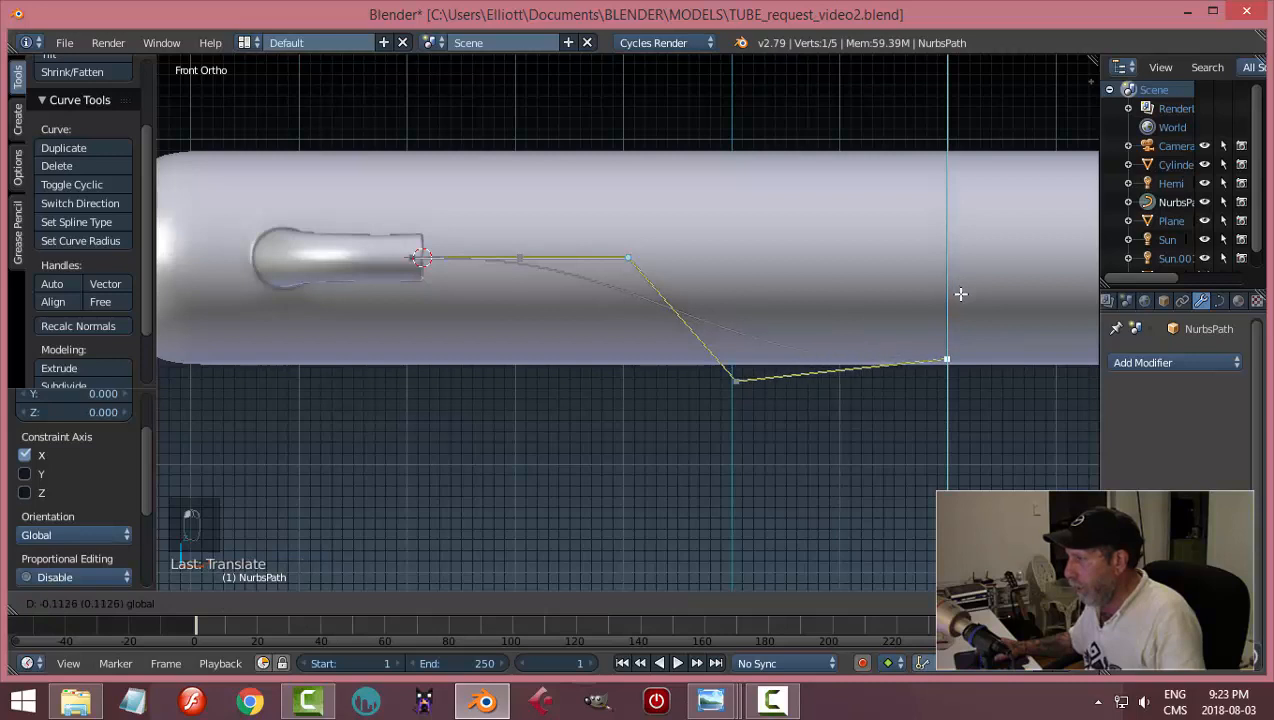
left_click(961, 294)
- Raise the path's second-to-last control point about 0.04 units and lower its last point about 0.02 units
right_click(736, 380)
key("g")
key("z")
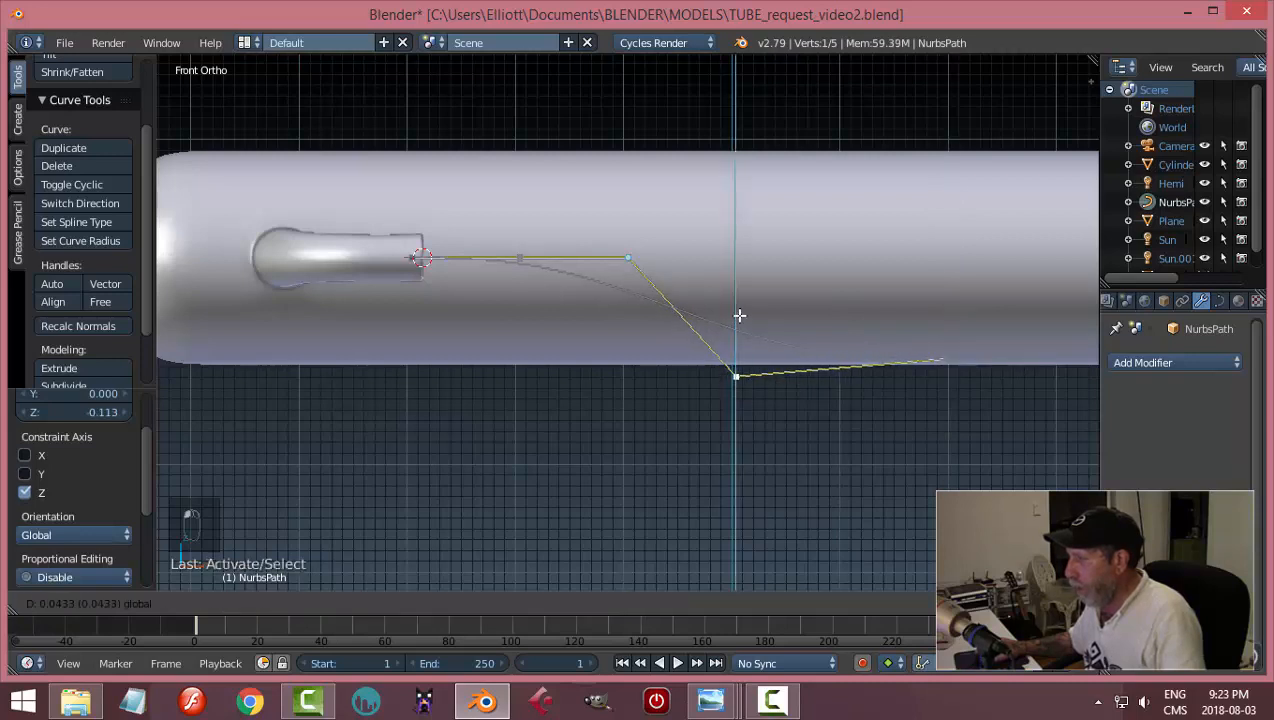
left_click(740, 312)
right_click(945, 345)
key("g")
key("z")
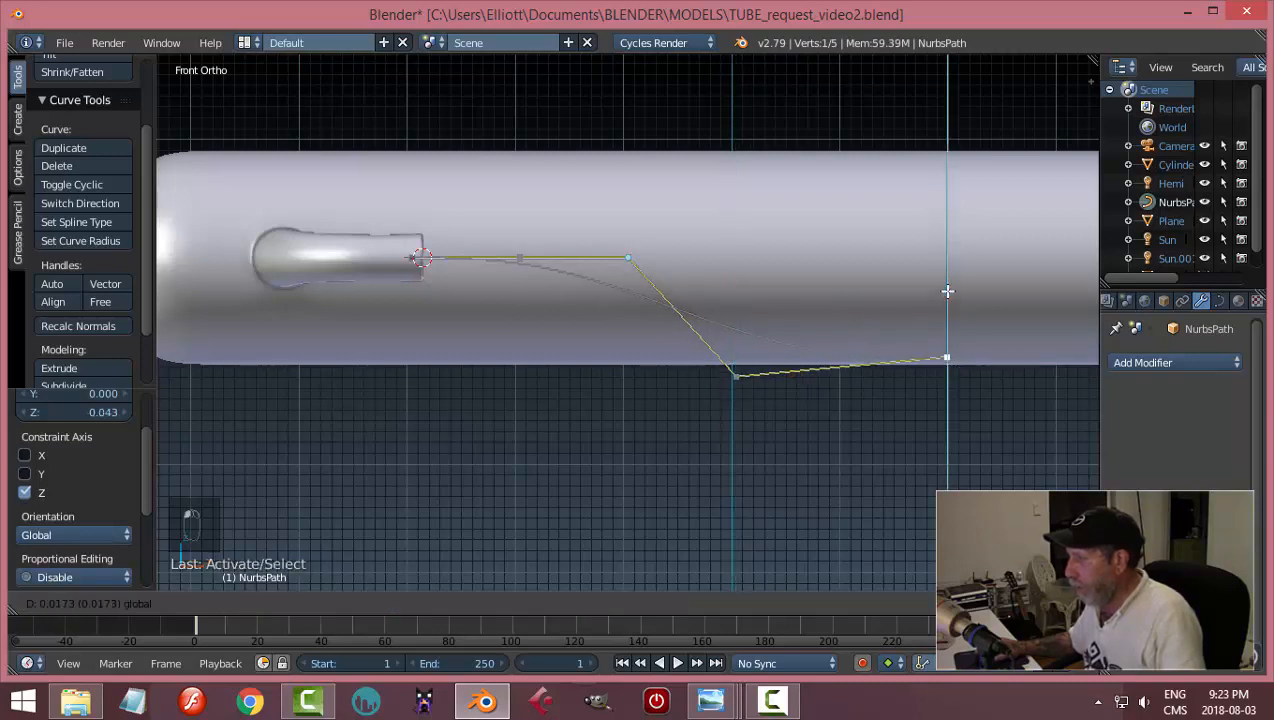
left_click(975, 312)
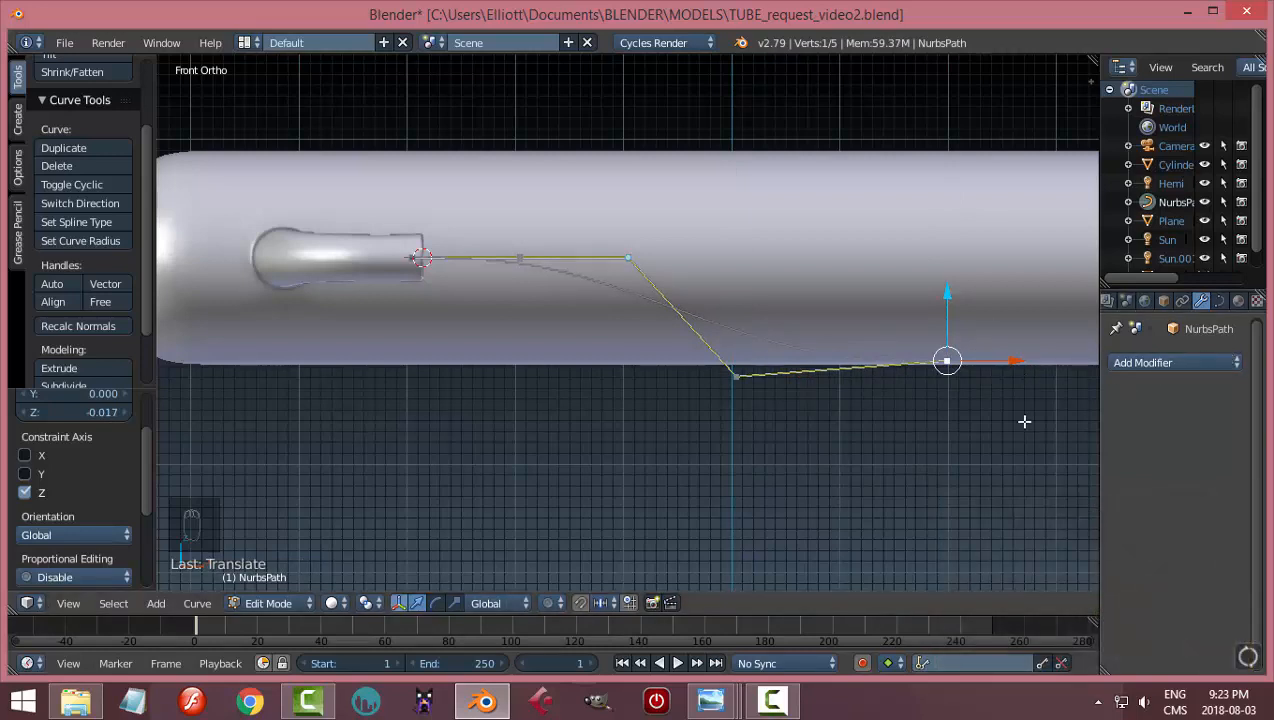
- Turn the path into a hose with Full fill, a bevel depth of 0.263 and a higher bevel resolution
left_click(1218, 301)
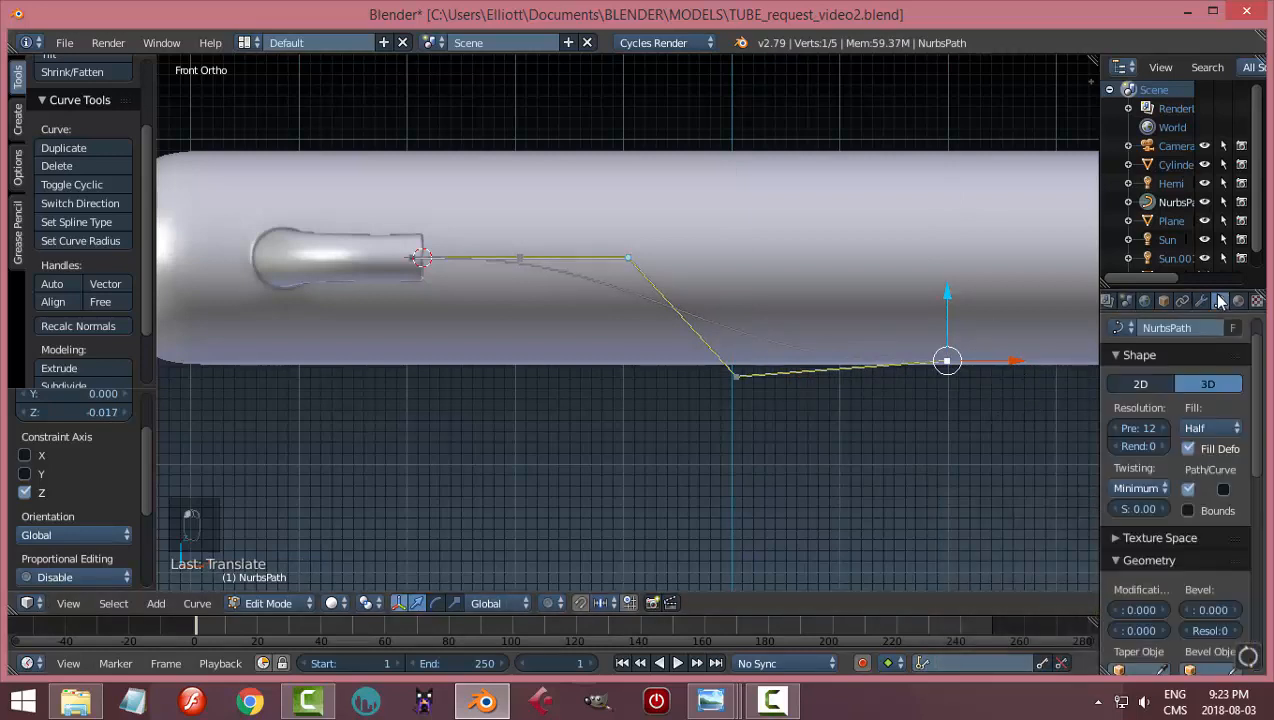
left_click(1197, 428)
left_click(1180, 407)
left_click_drag(1208, 610, 1255, 610)
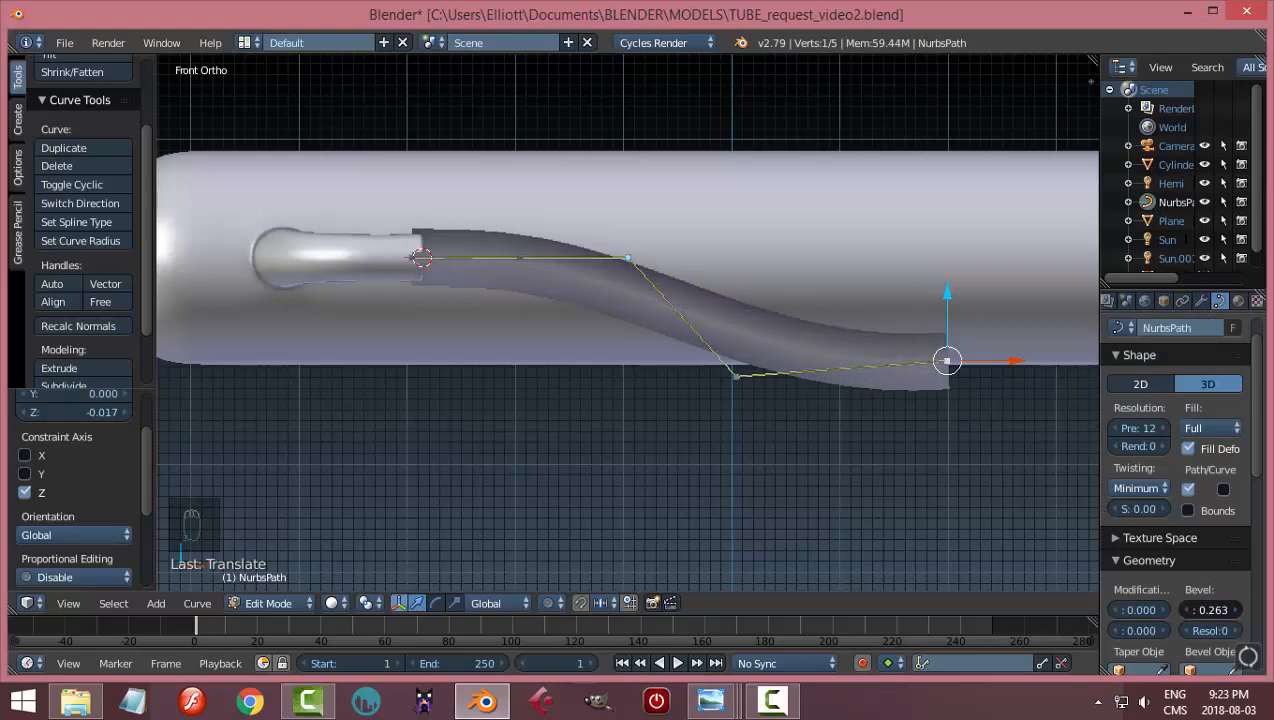
left_click(1240, 632)
left_click(1240, 632)
middle_click_drag(650, 410, 684, 438)
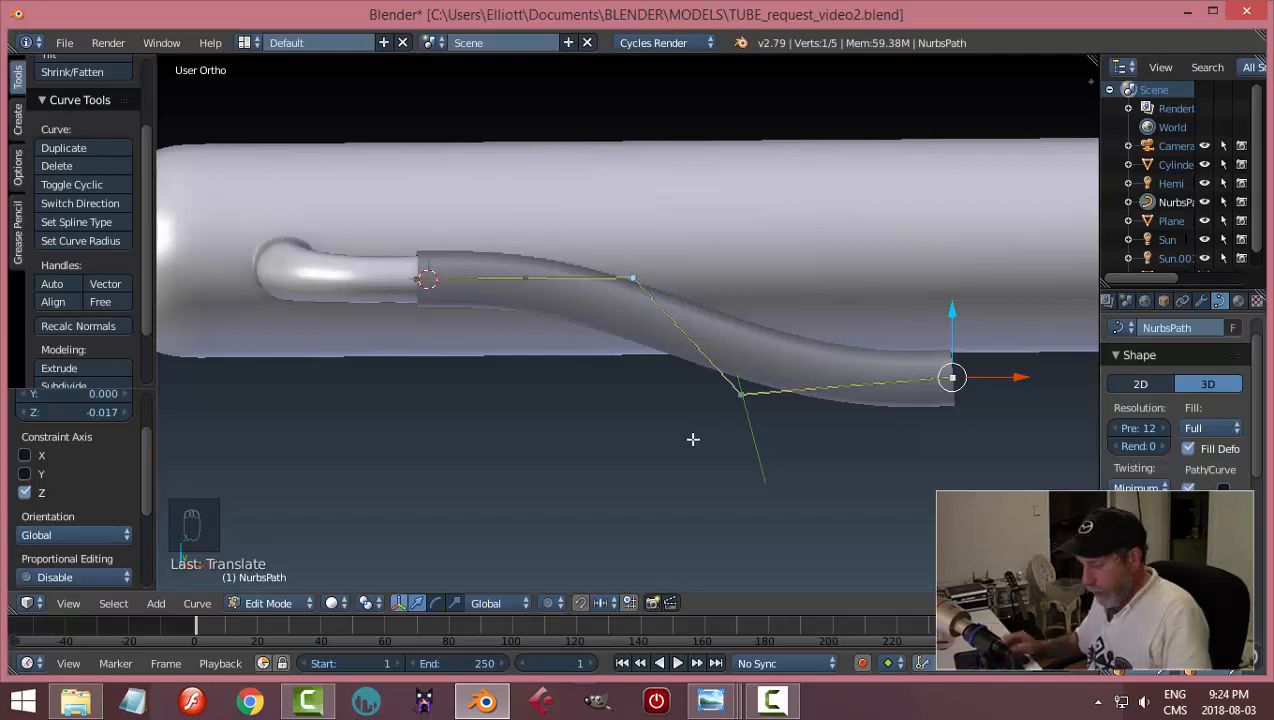
- Return to Object Mode and show the second layer, holding the wooden plane and lights, along with the tube and hose
key("Tab")
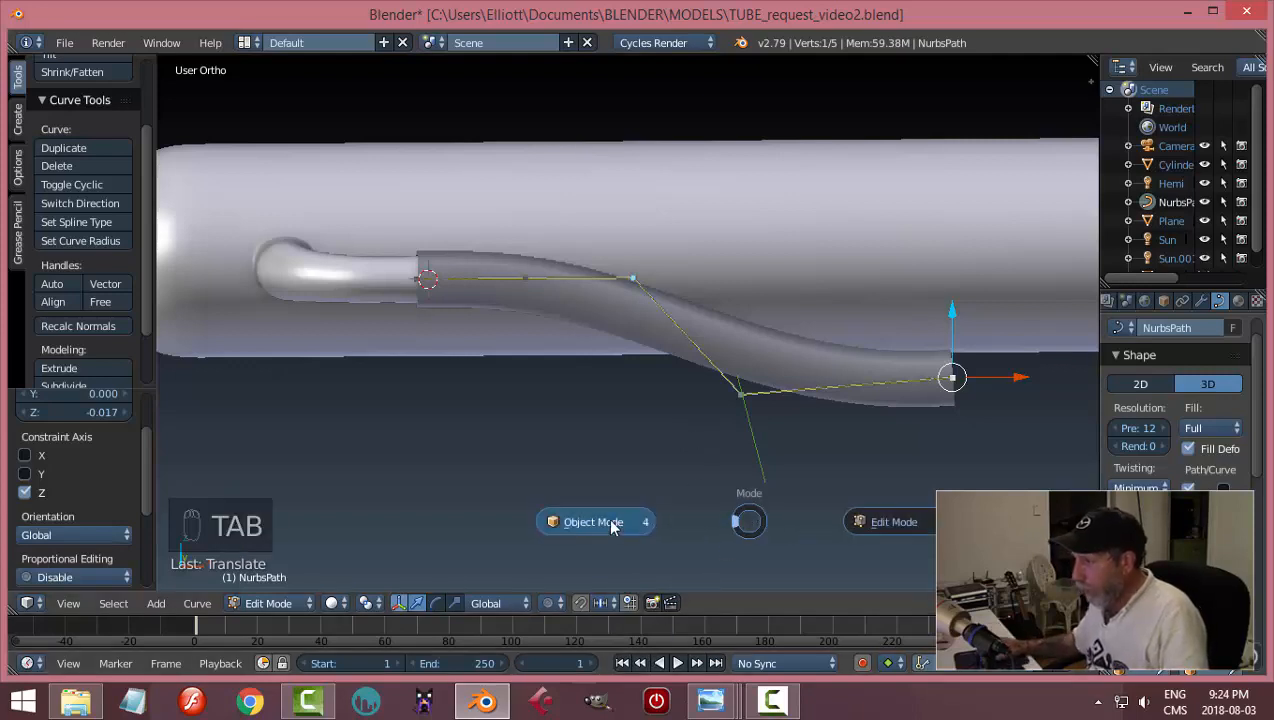
left_click(613, 525)
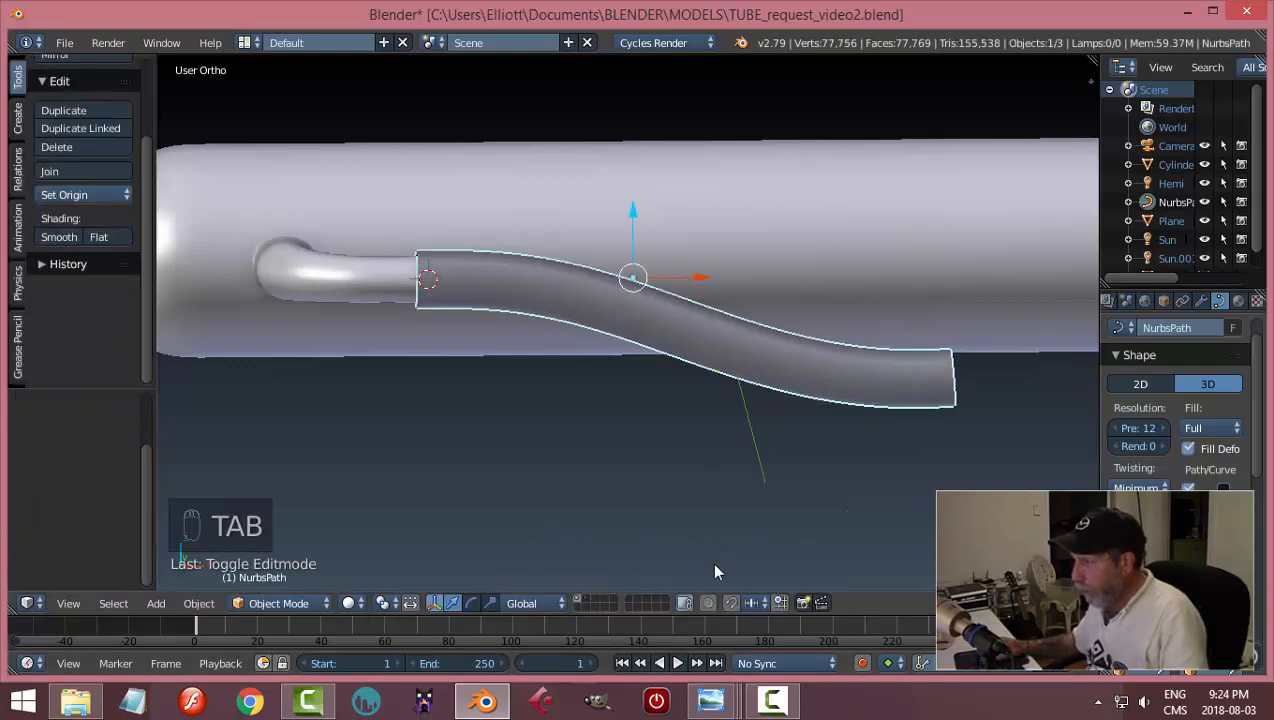
left_click(591, 600, "shift")
right_click(791, 375)
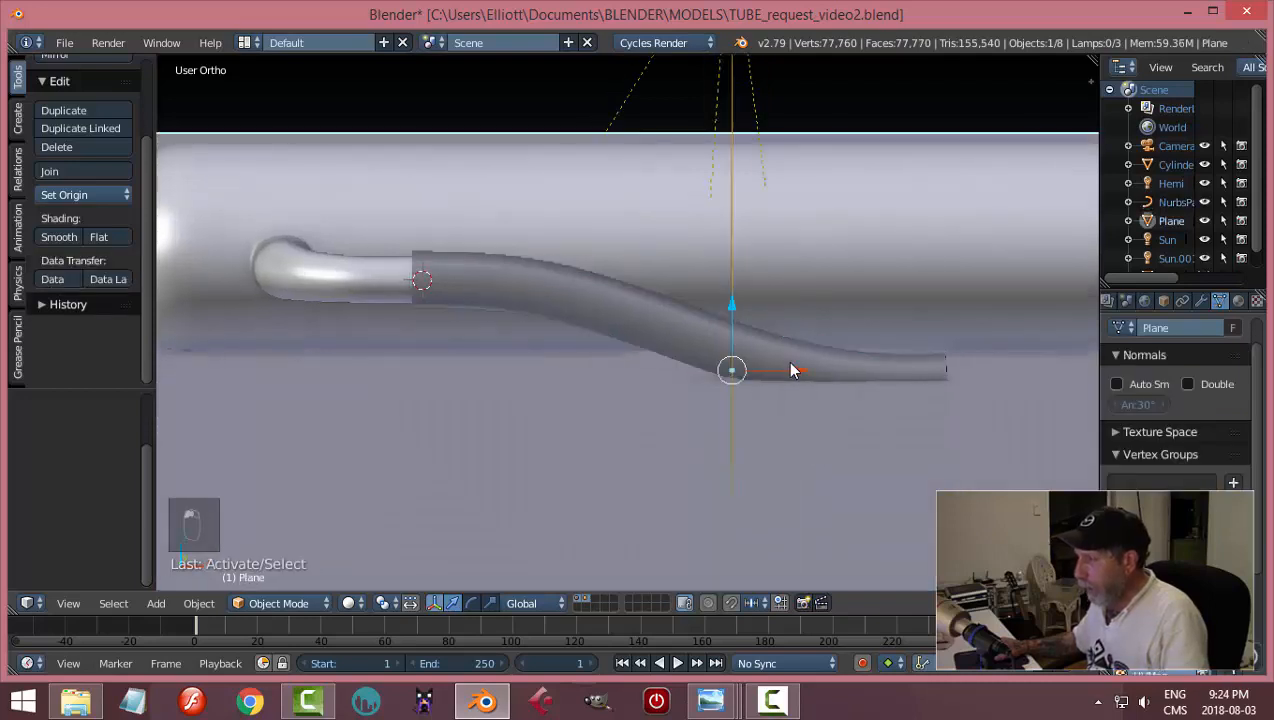
key("Tab")
left_click(930, 366)
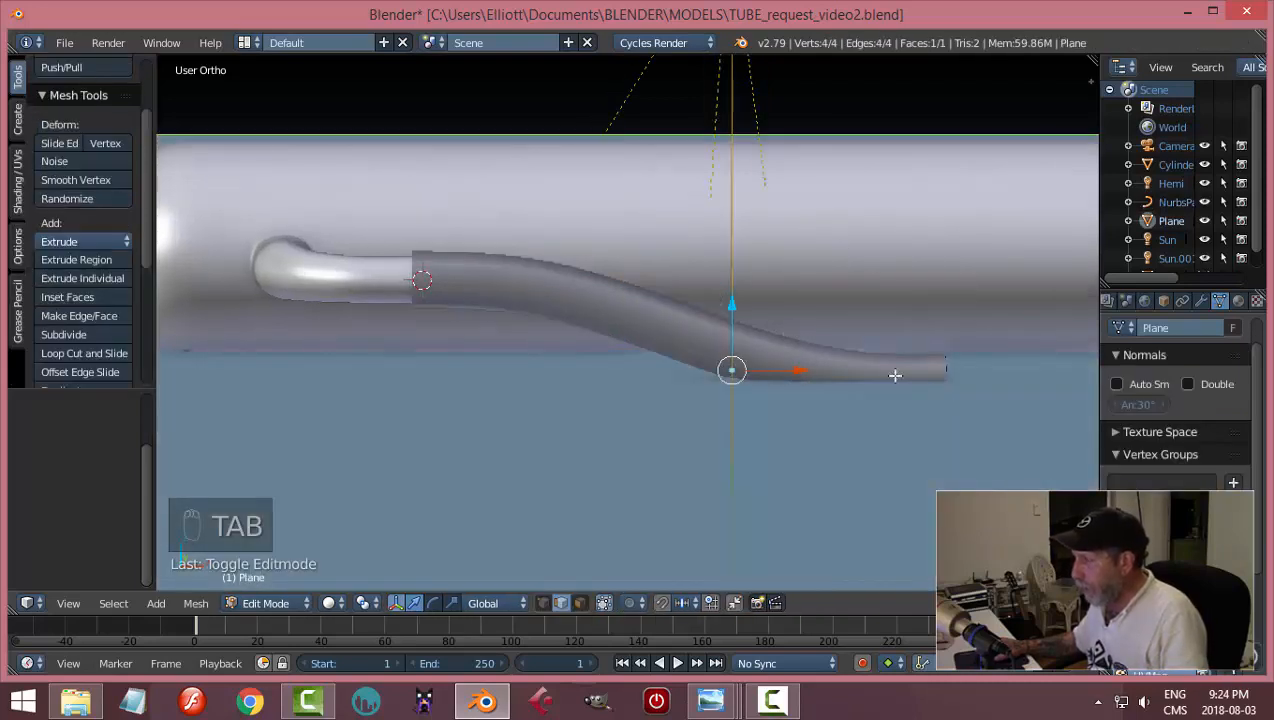
key("Tab")
left_click(740, 373)
- Edit the hose path, raising its last control point and lifting the second-to-last point about 0.21 units along Z
right_click(798, 351)
key("Tab")
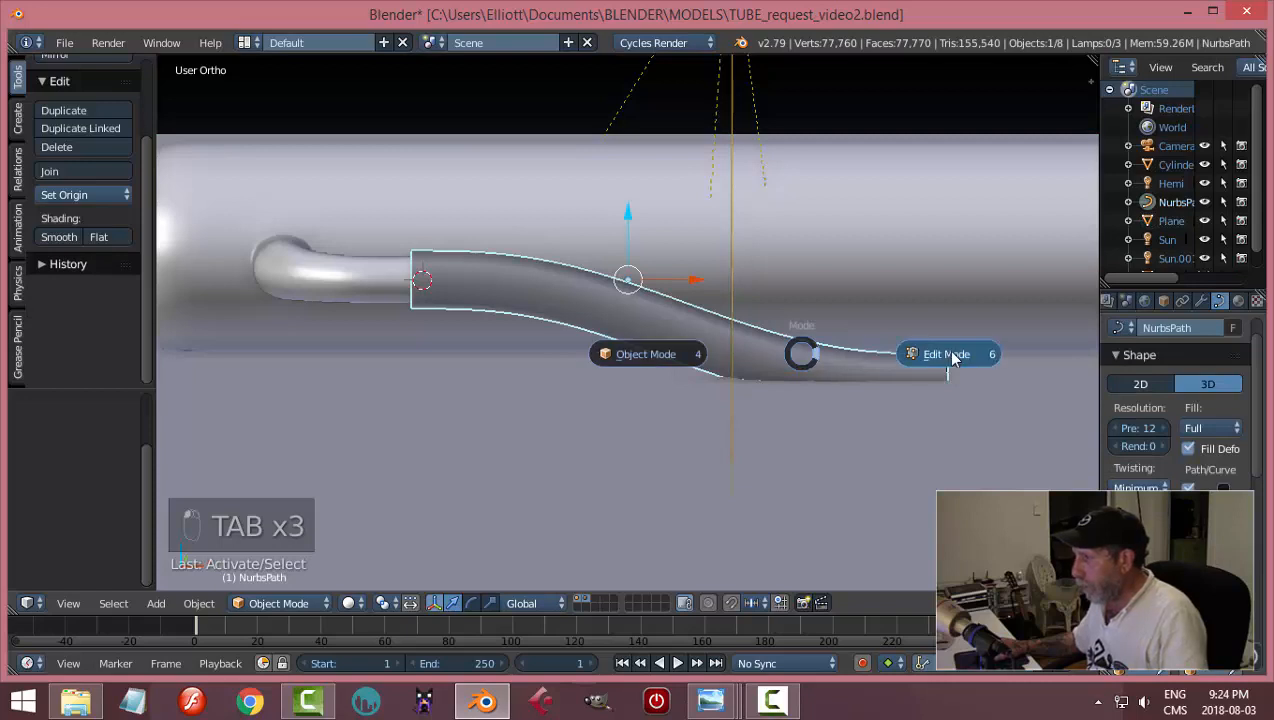
left_click(950, 356)
right_click(745, 396)
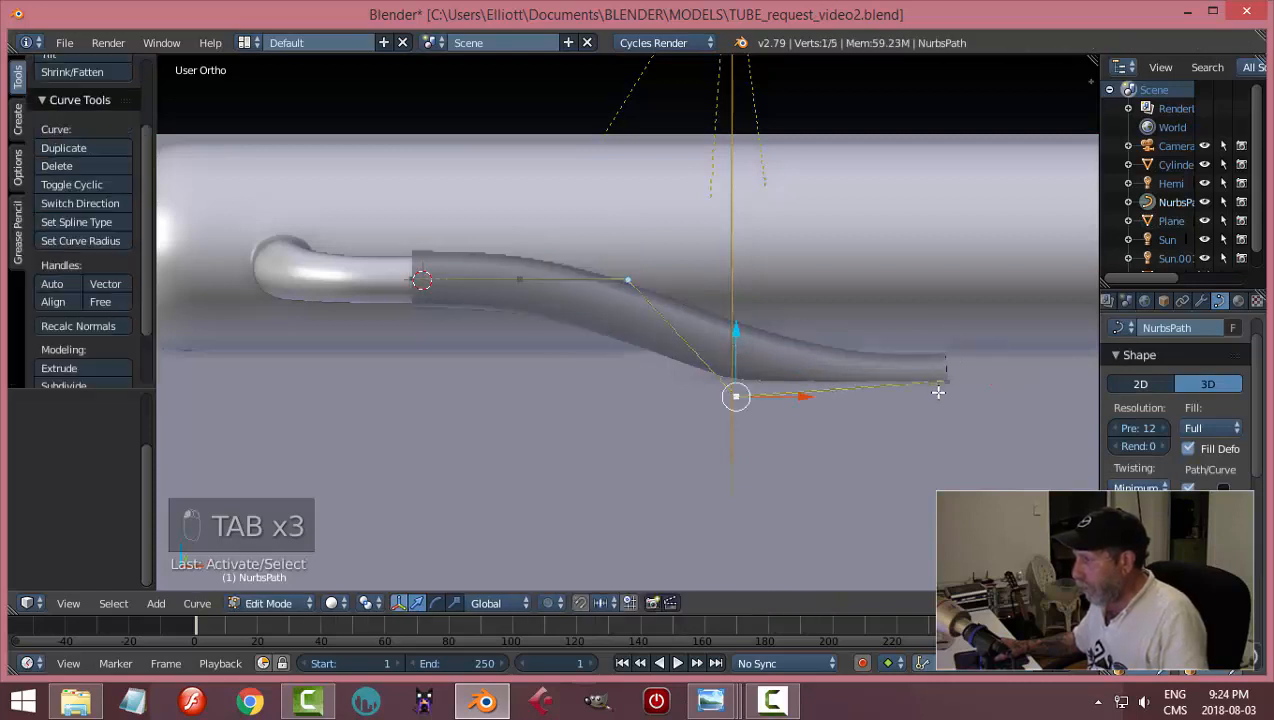
left_click_drag(948, 365, 963, 288)
right_click(736, 395)
left_click_drag(737, 336, 757, 312)
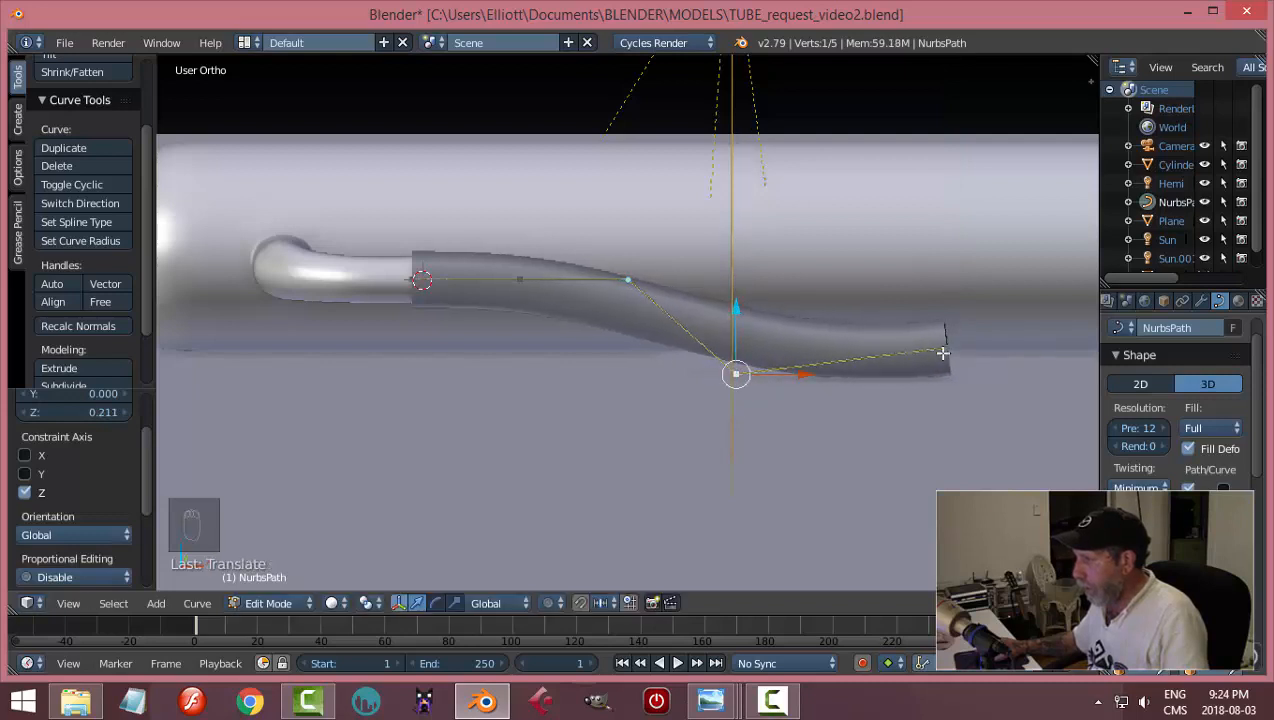
- Extend the hose's last control point slightly along X and fine-tune the heights of its last two points above the plane
right_click(946, 348)
left_click_drag(960, 284, 867, 335)
right_click(867, 335)
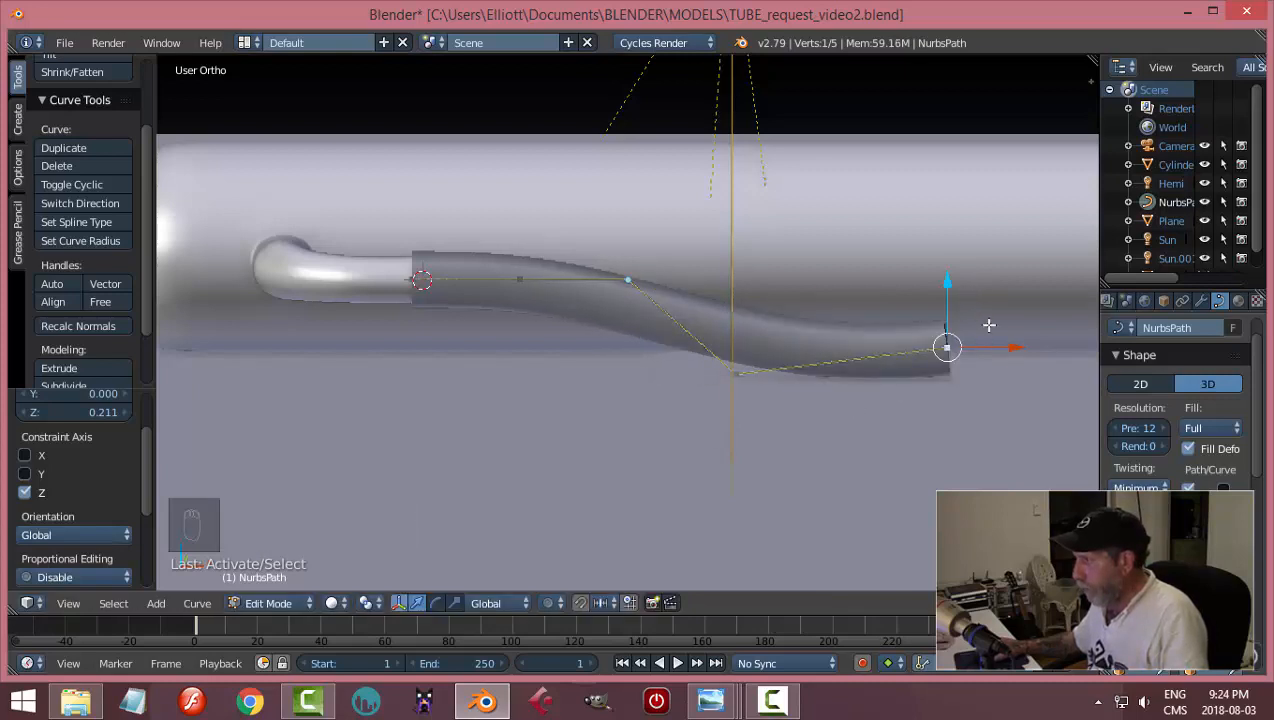
left_click_drag(994, 347, 1020, 345)
left_click_drag(981, 285, 984, 289)
right_click(733, 371)
left_click_drag(737, 298, 739, 297)
key("a")
scroll(853, 367, "down", 3)
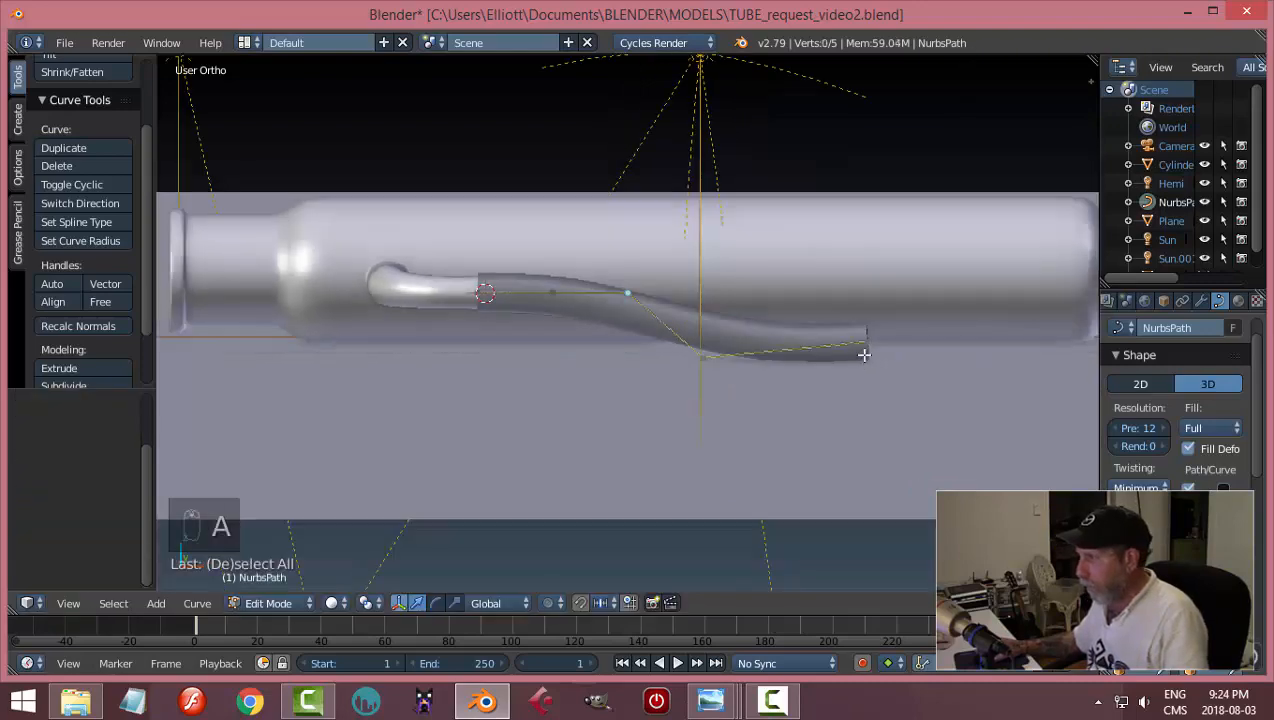
middle_click_drag(853, 367, 828, 373)
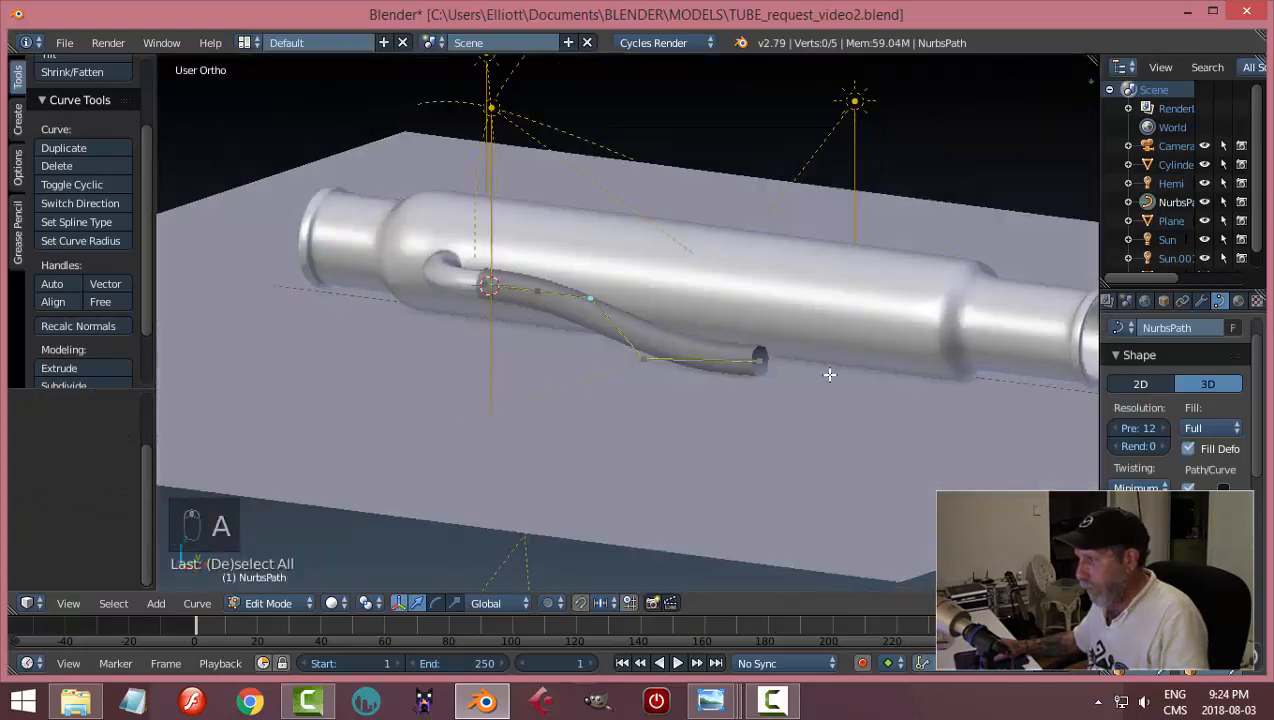
- Raise the hose path's second-to-last control point 0.035 units and its last point 0.009 units along Z, then return to Object Mode
scroll(719, 390, "up", 3)
right_click(653, 385)
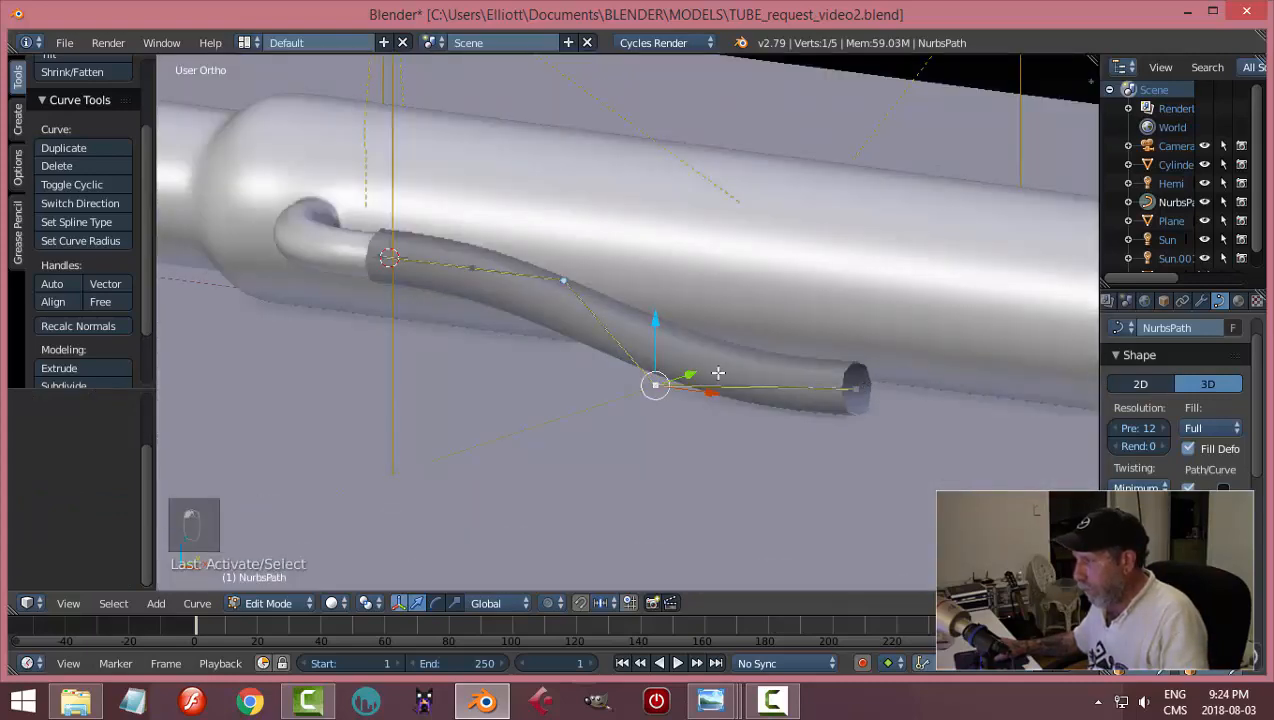
left_click_drag(658, 320, 657, 316)
right_click(857, 386)
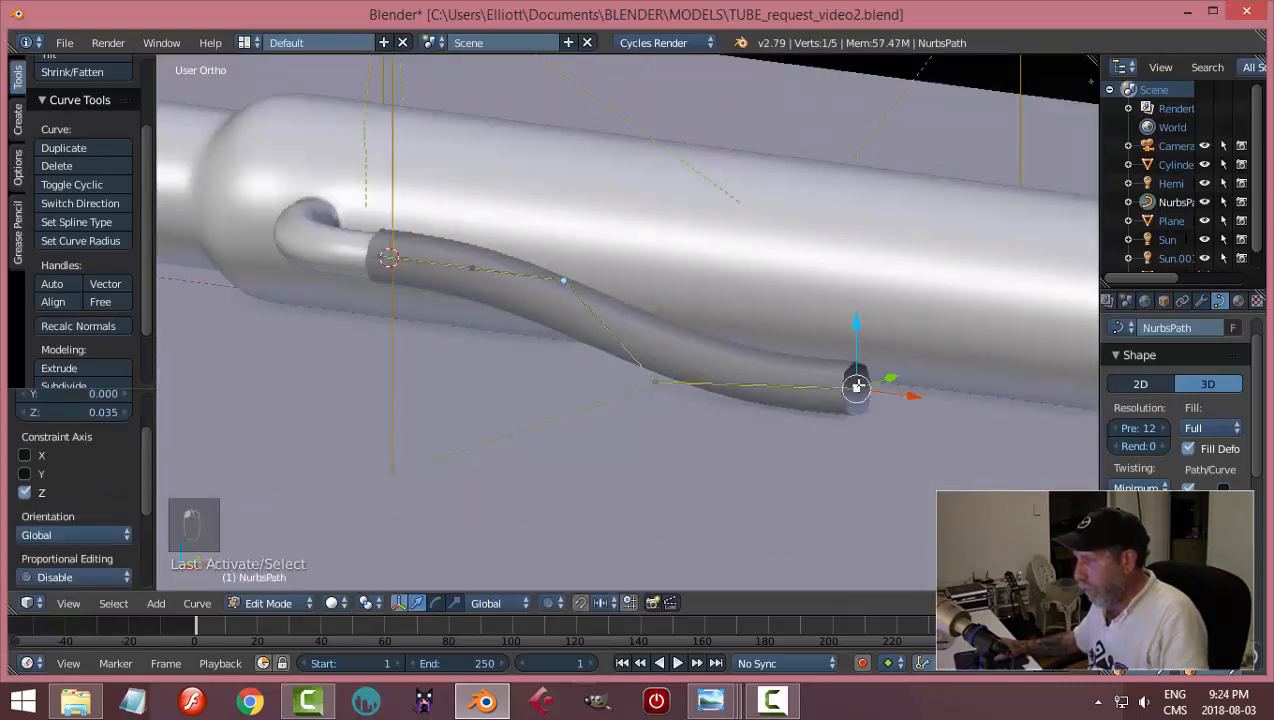
left_click_drag(857, 338, 857, 343)
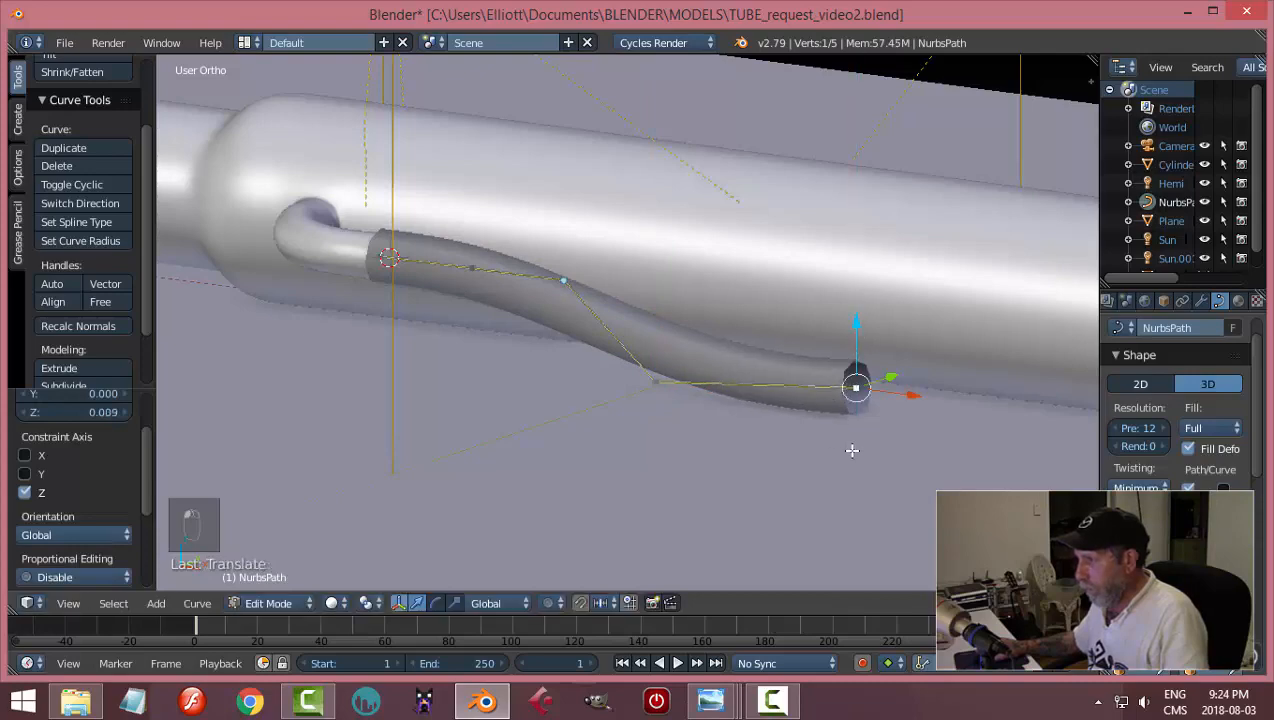
middle_click_drag(852, 450, 987, 418)
key("Tab")
- Assign the existing Material.004 to the hose and check it against the wooden plane in a rendered preview
left_click(1237, 302)
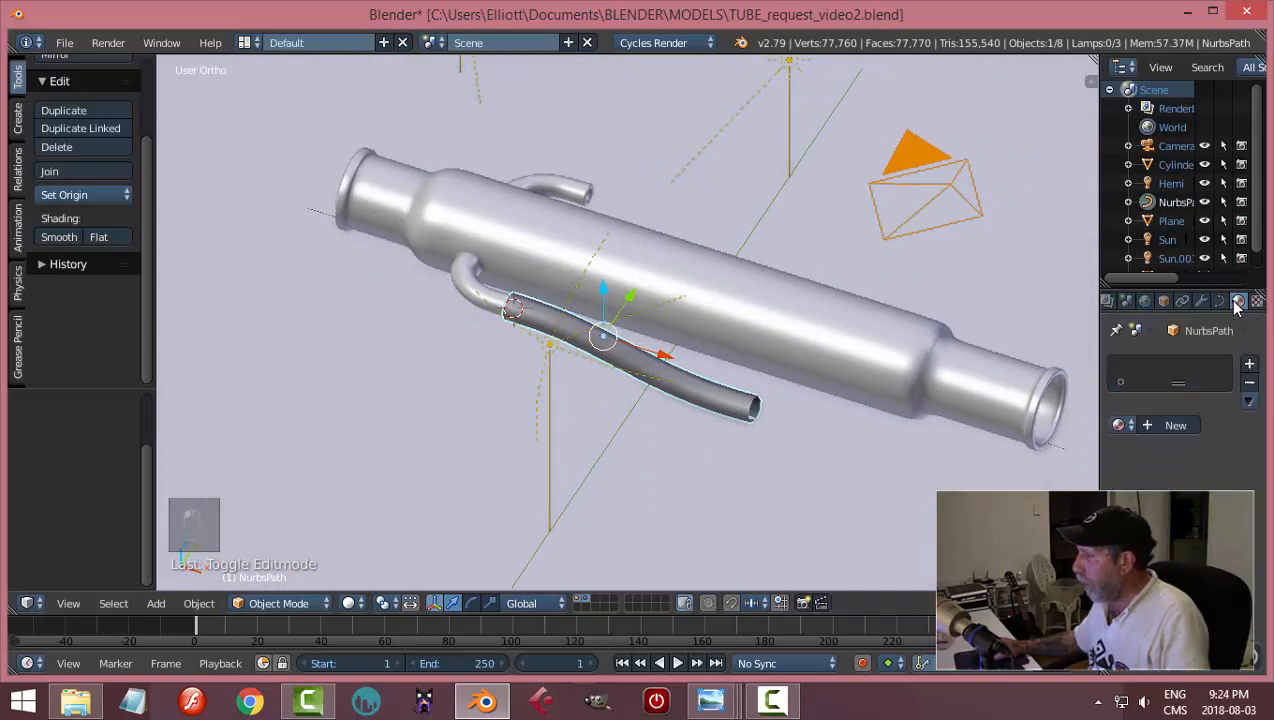
left_click(1119, 425)
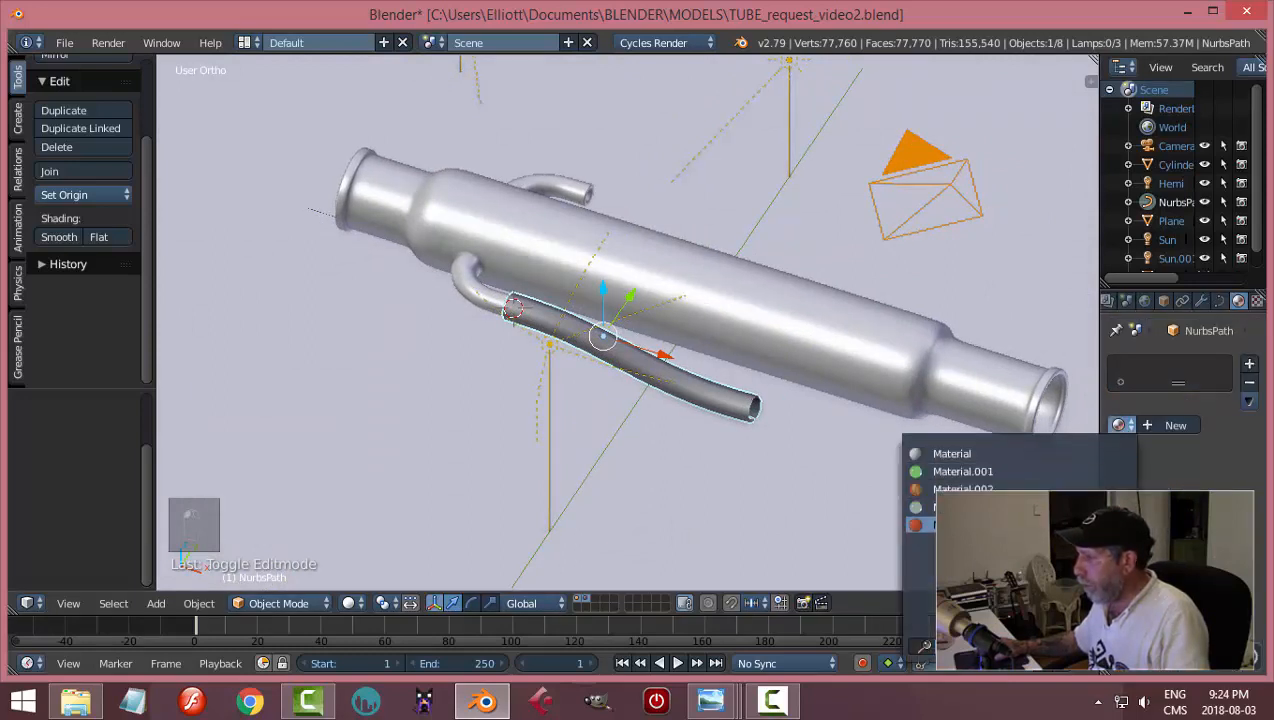
left_click(920, 525)
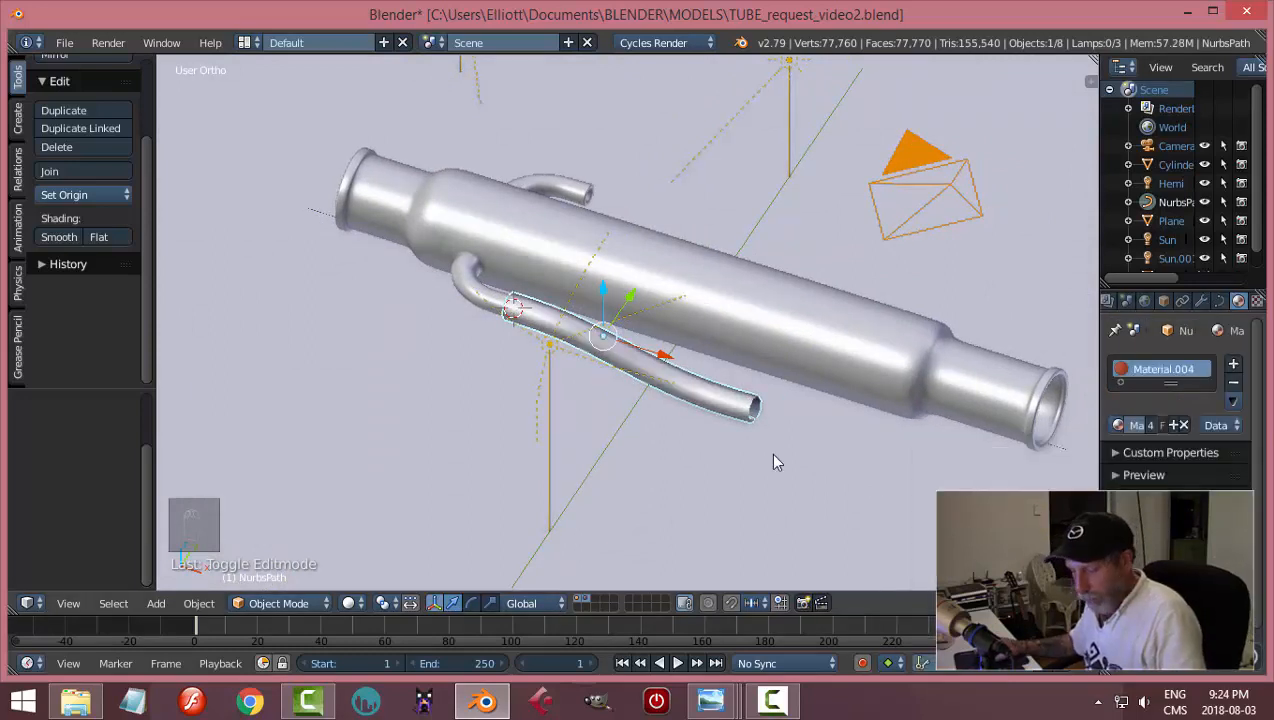
key("shift+z")
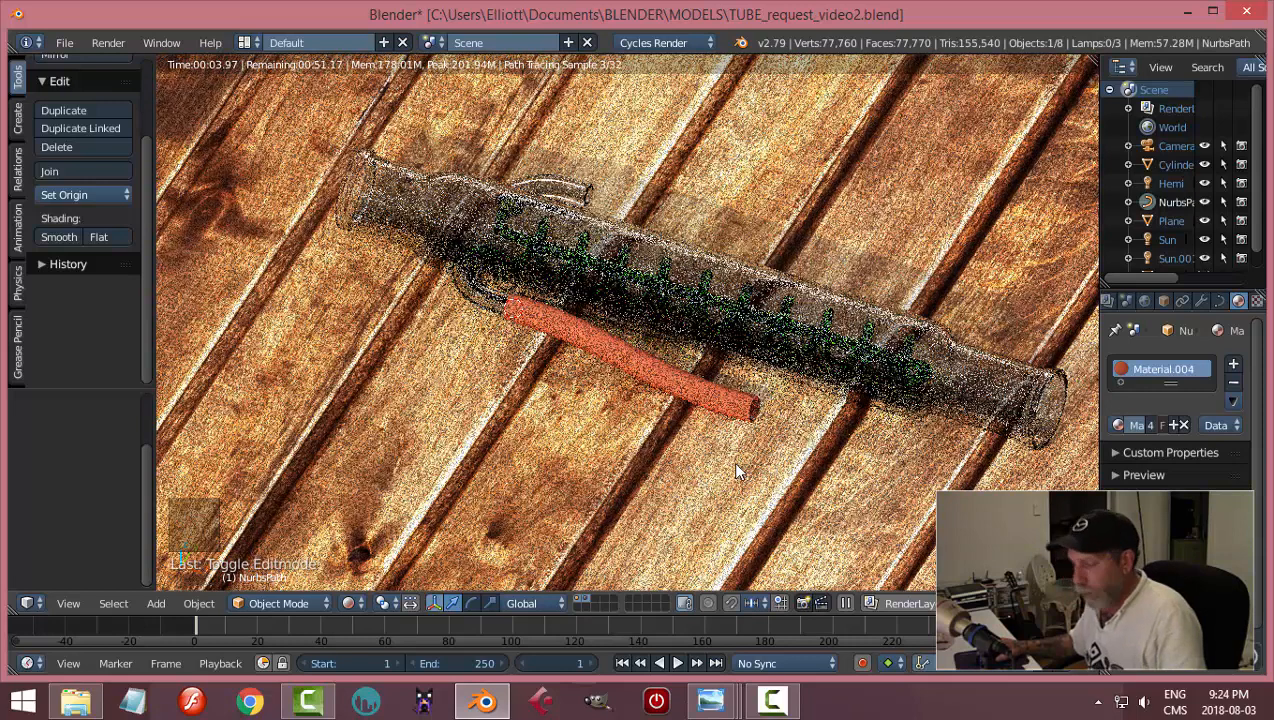
key("shift+z")
- Show only the first layer and save over the TUBE_request_video2.blend file
scroll(630, 444, "up", 5)
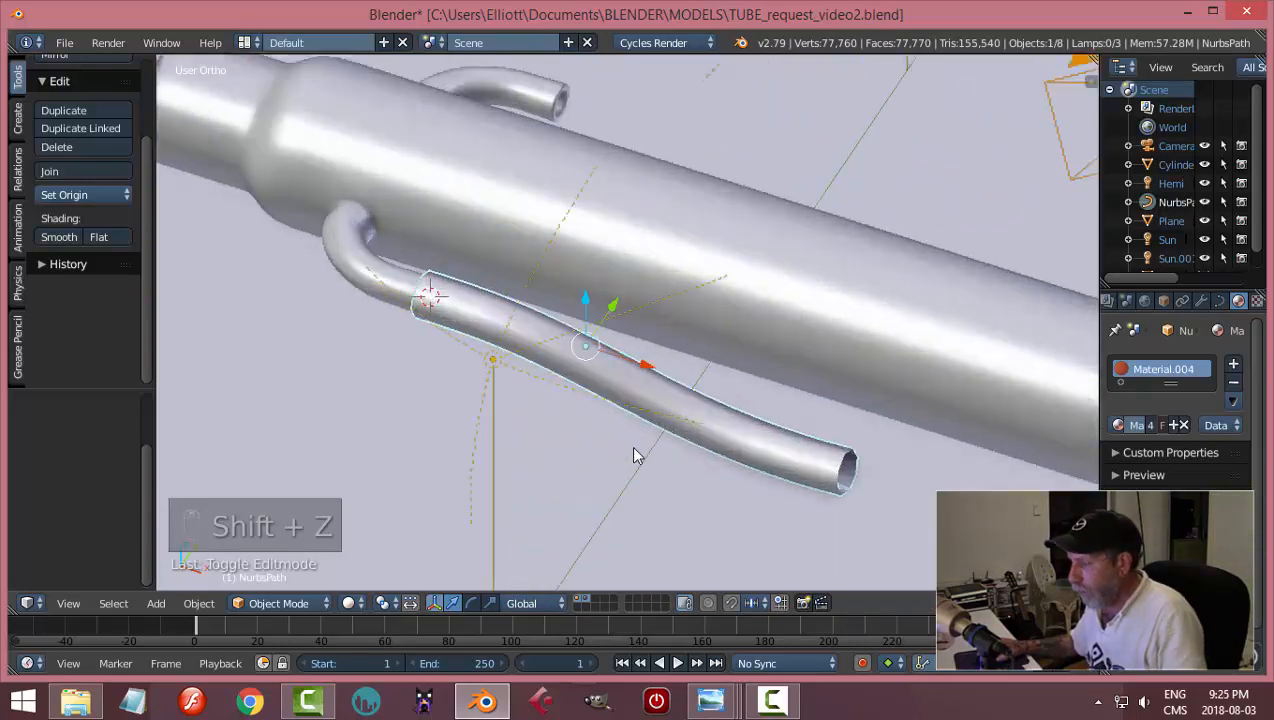
left_click(580, 600)
key("ctrl+s")
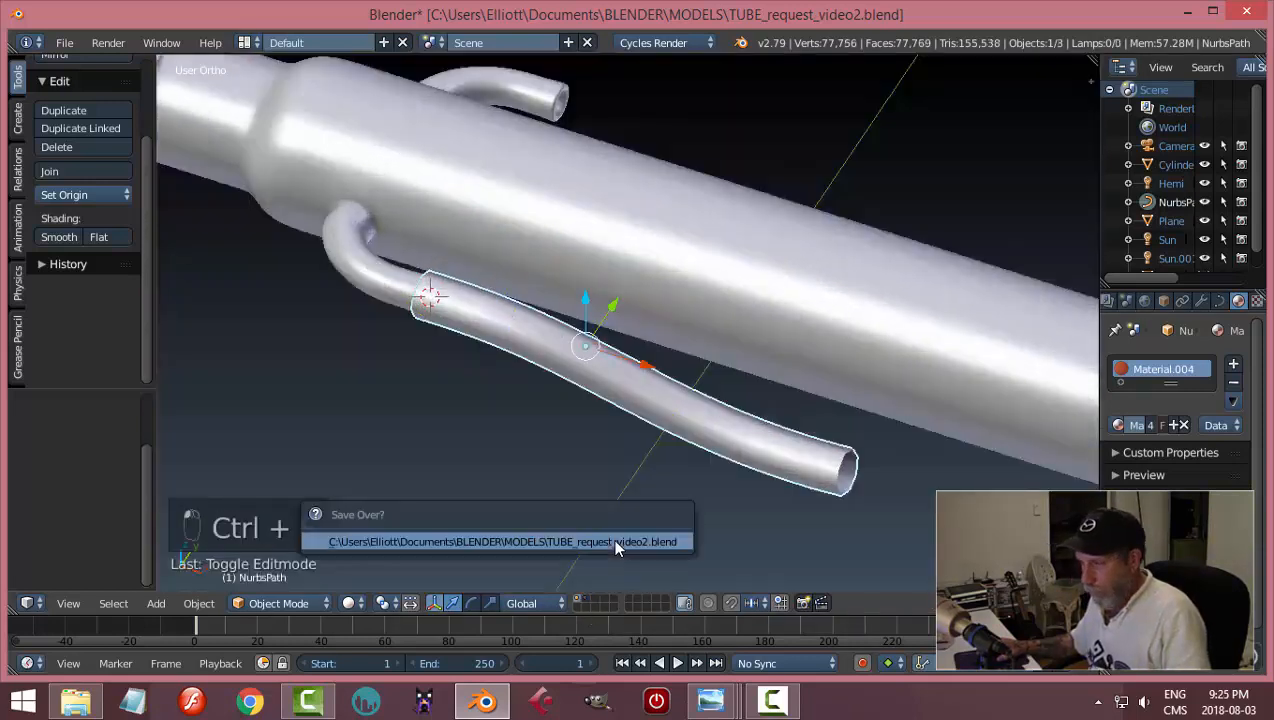
- Lengthen the hose by extruding a new control point from its end along X, staying level with the plane
scroll(550, 463, "up", 4)
middle_click_drag(480, 418, 781, 521)
scroll(788, 480, "down", 2)
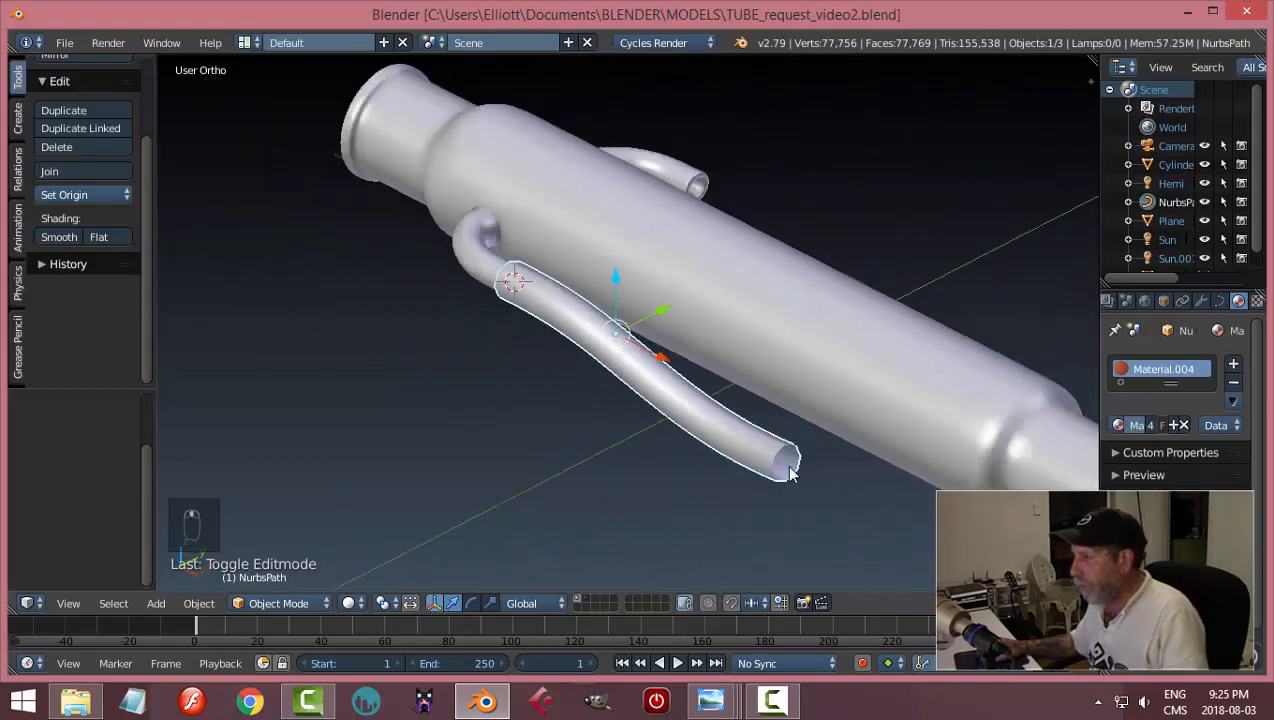
key("KP_3")
key("KP_1")
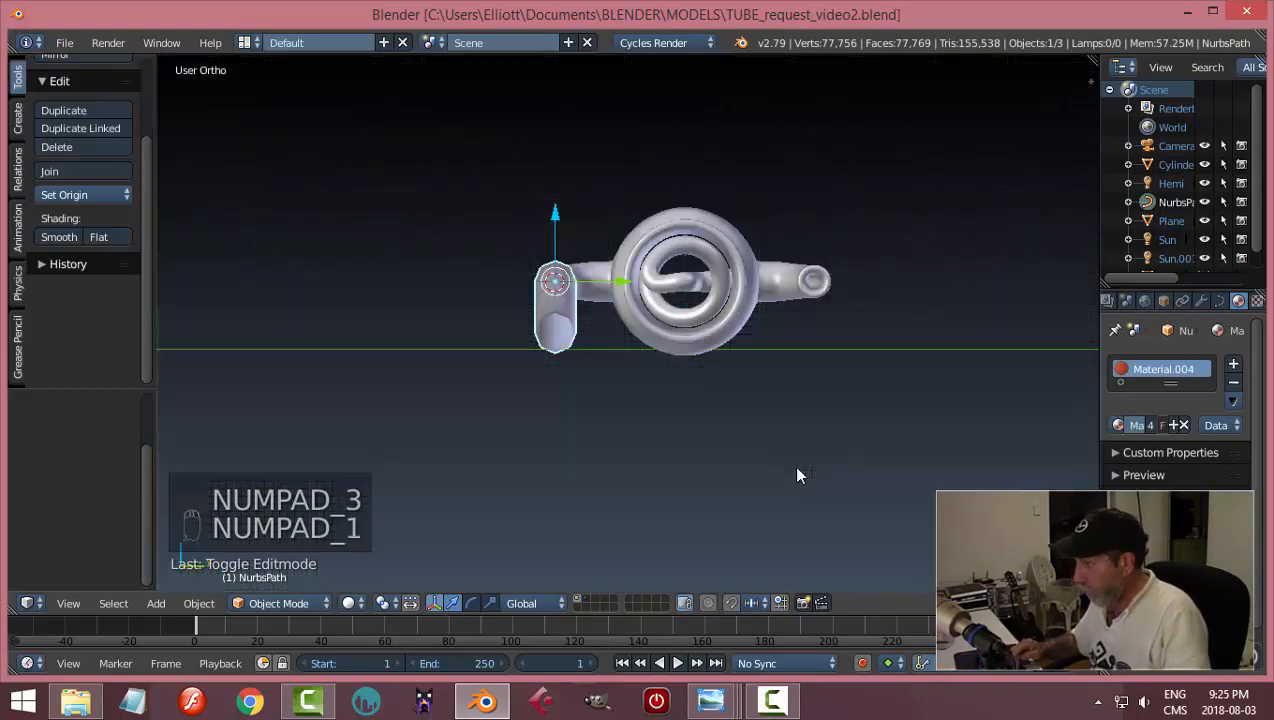
scroll(797, 447, "up", 5)
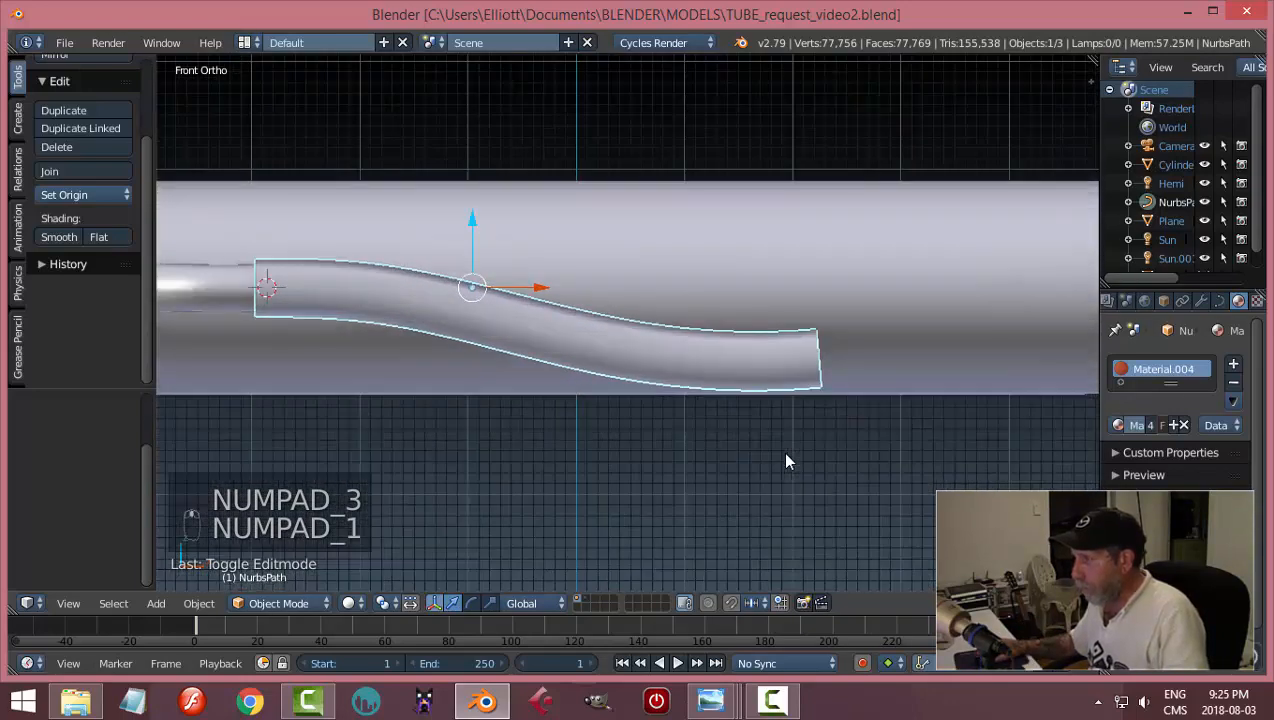
key("Tab")
left_click(872, 460)
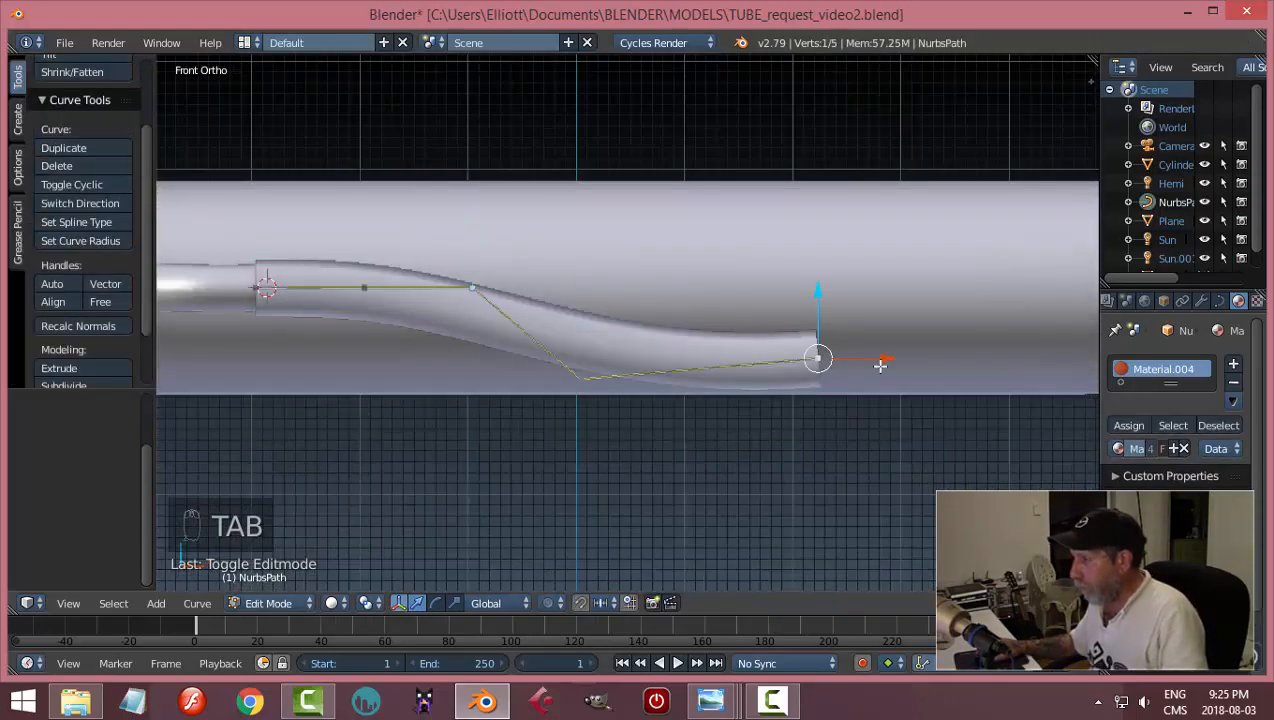
key("e")
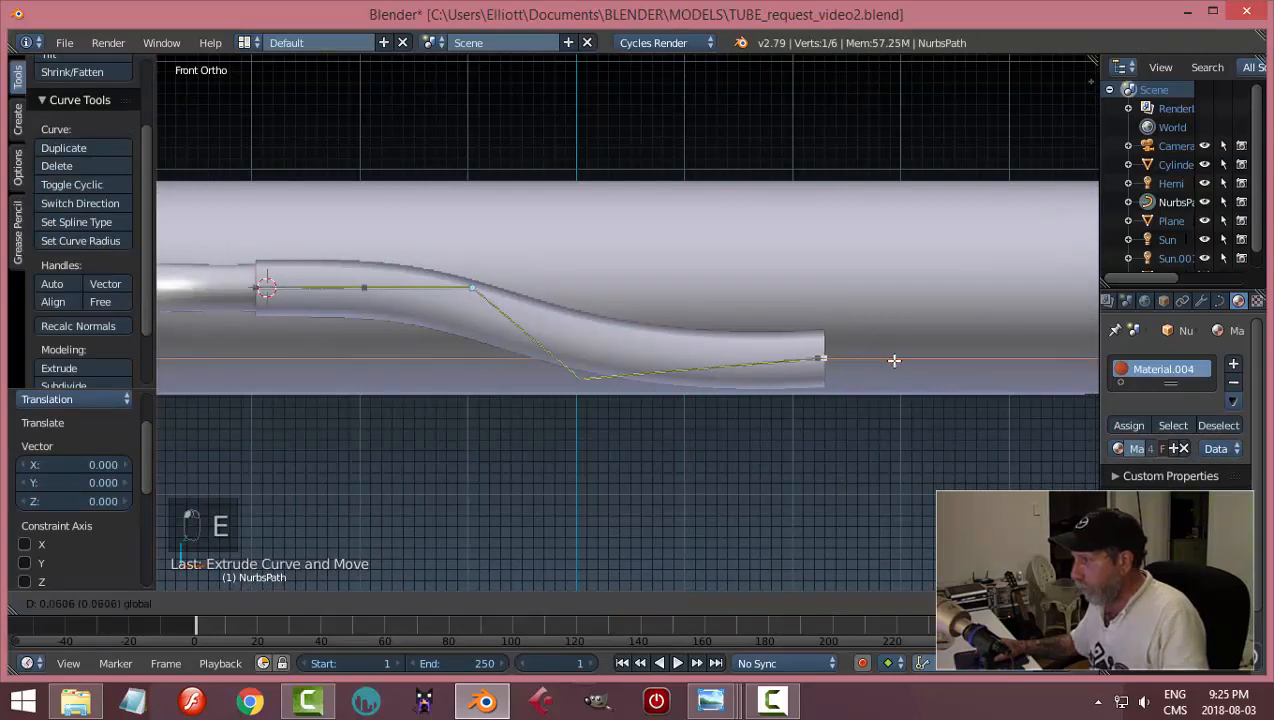
left_click(183, 398)
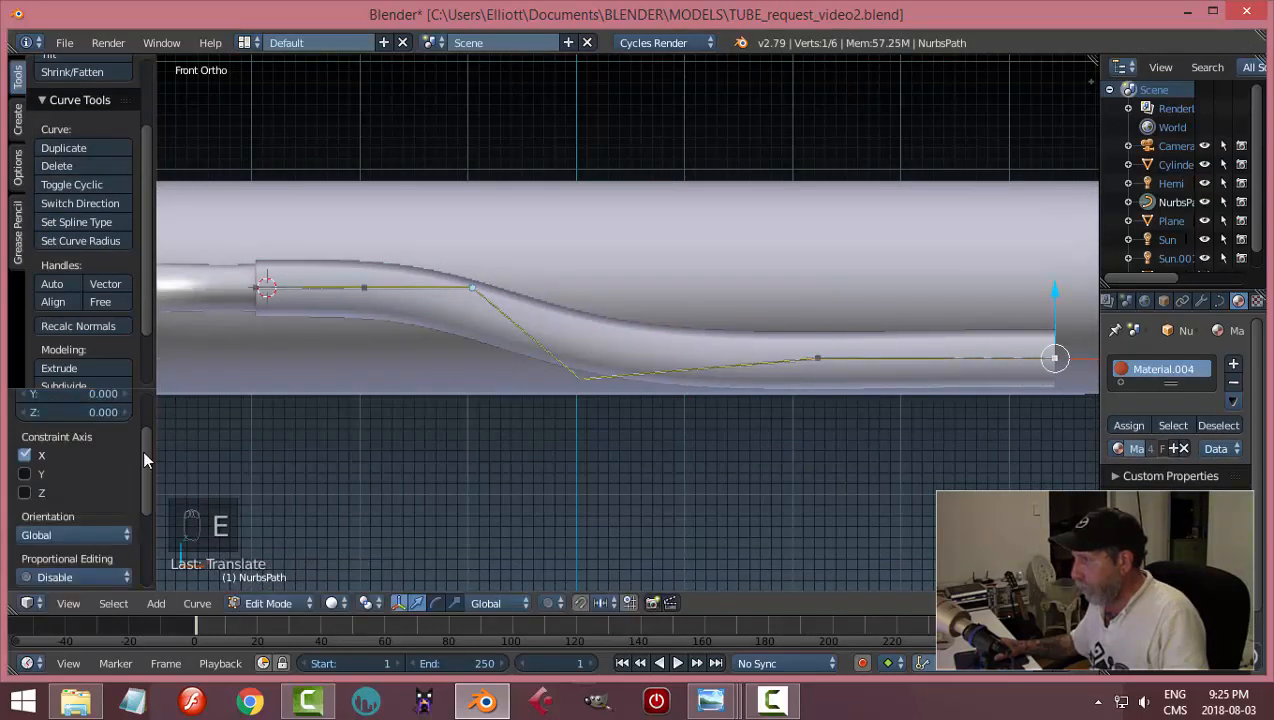
middle_click_drag(267, 469, 268, 482)
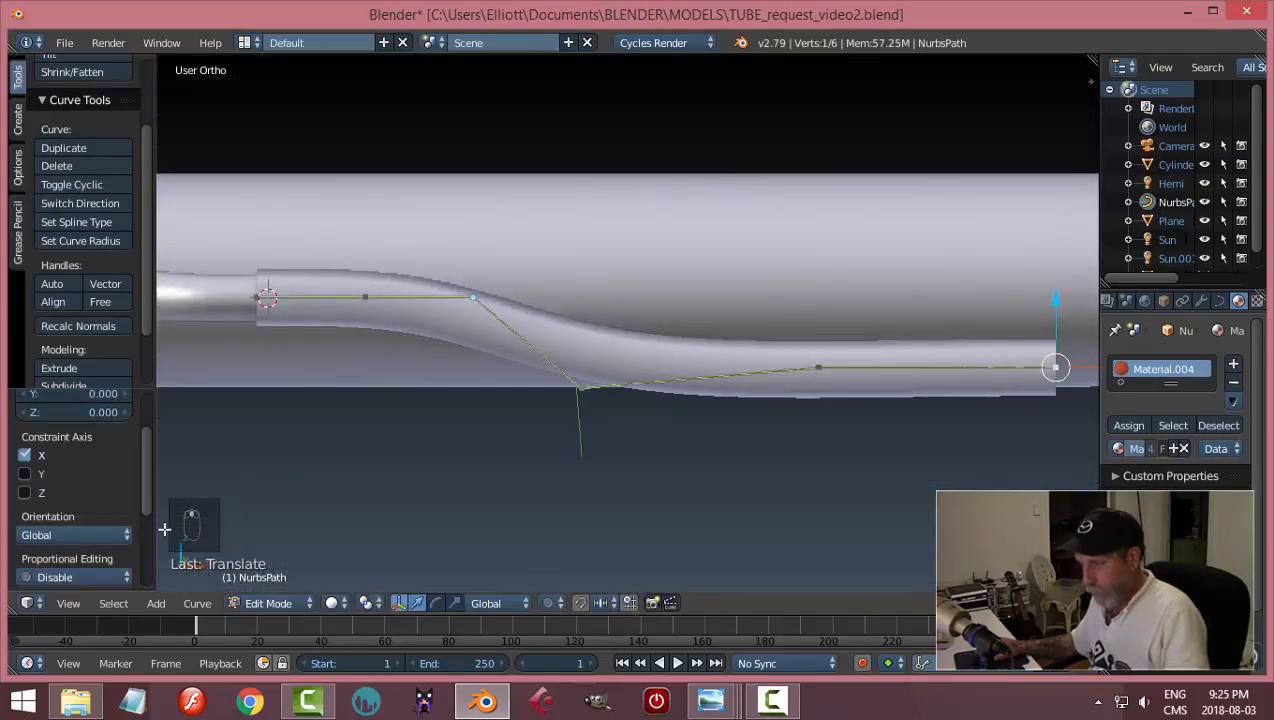
key("Tab")
- Show the second layer as well, then duplicate the hose and move the copy 3.426 units along Y onto the other side arm
left_click(497, 519)
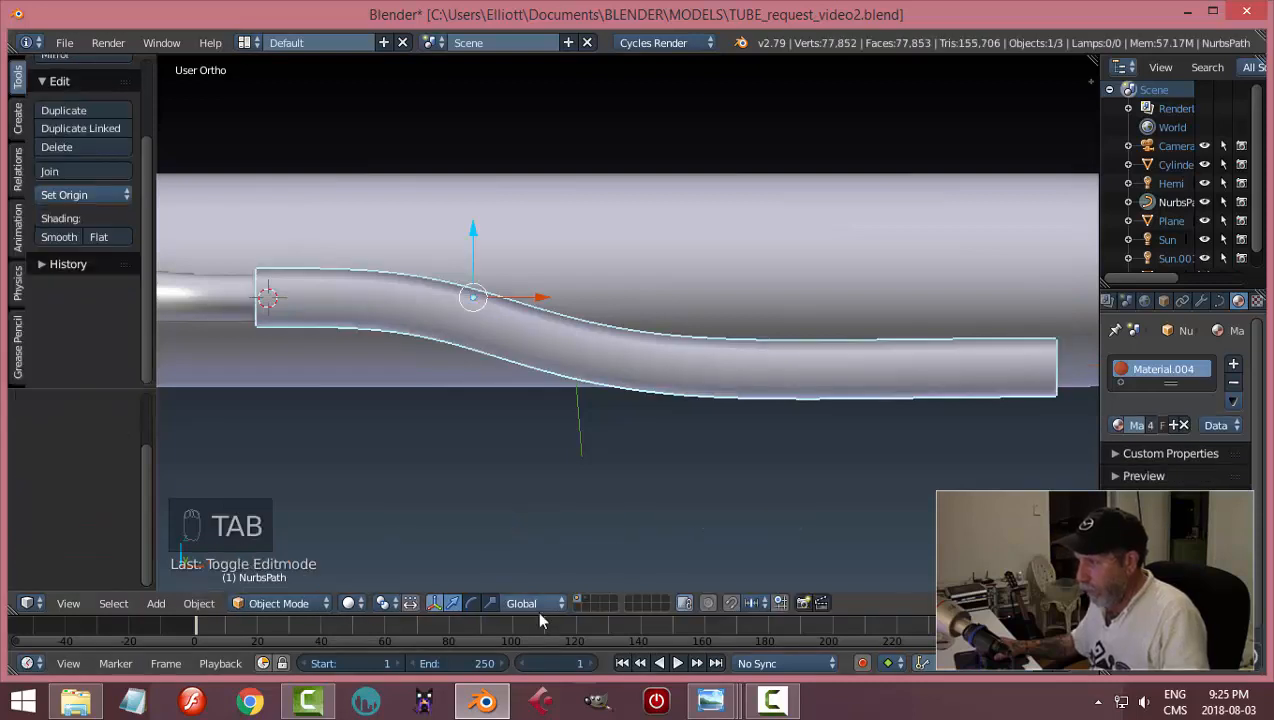
left_click(585, 599, "shift")
middle_click_drag(893, 455, 595, 513, "shift")
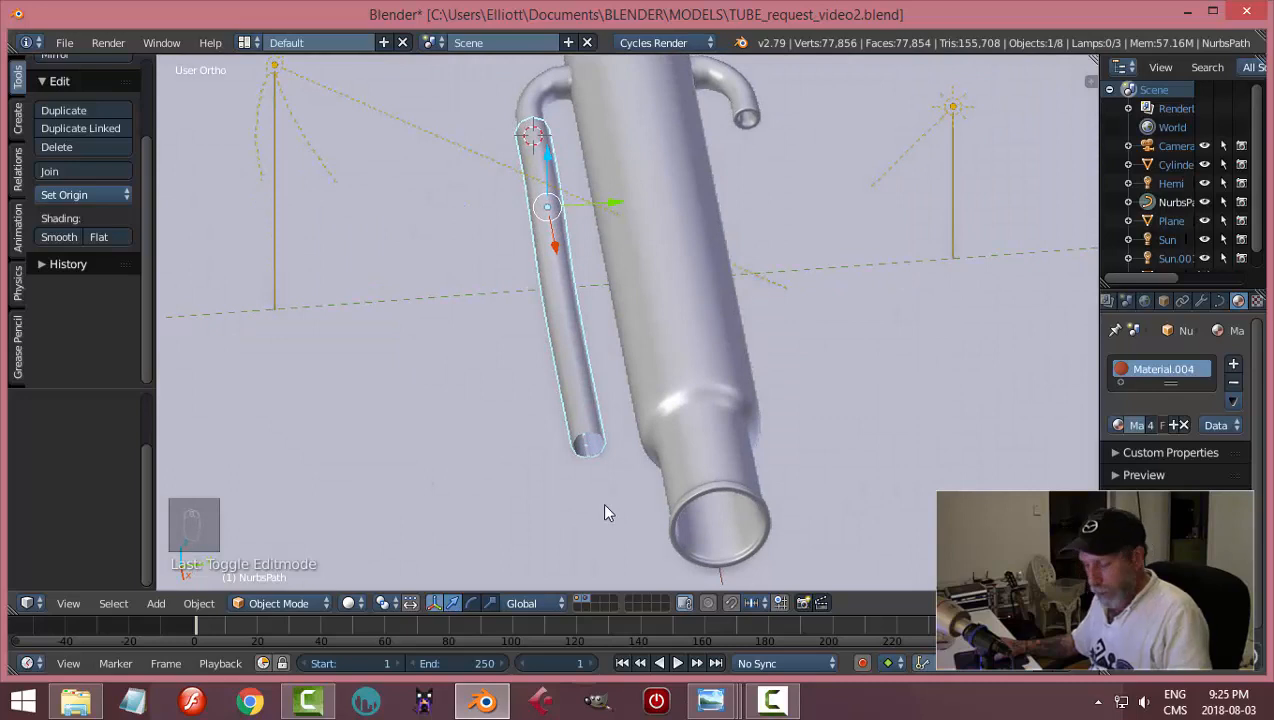
key("shift+d")
right_click(601, 502)
key("g")
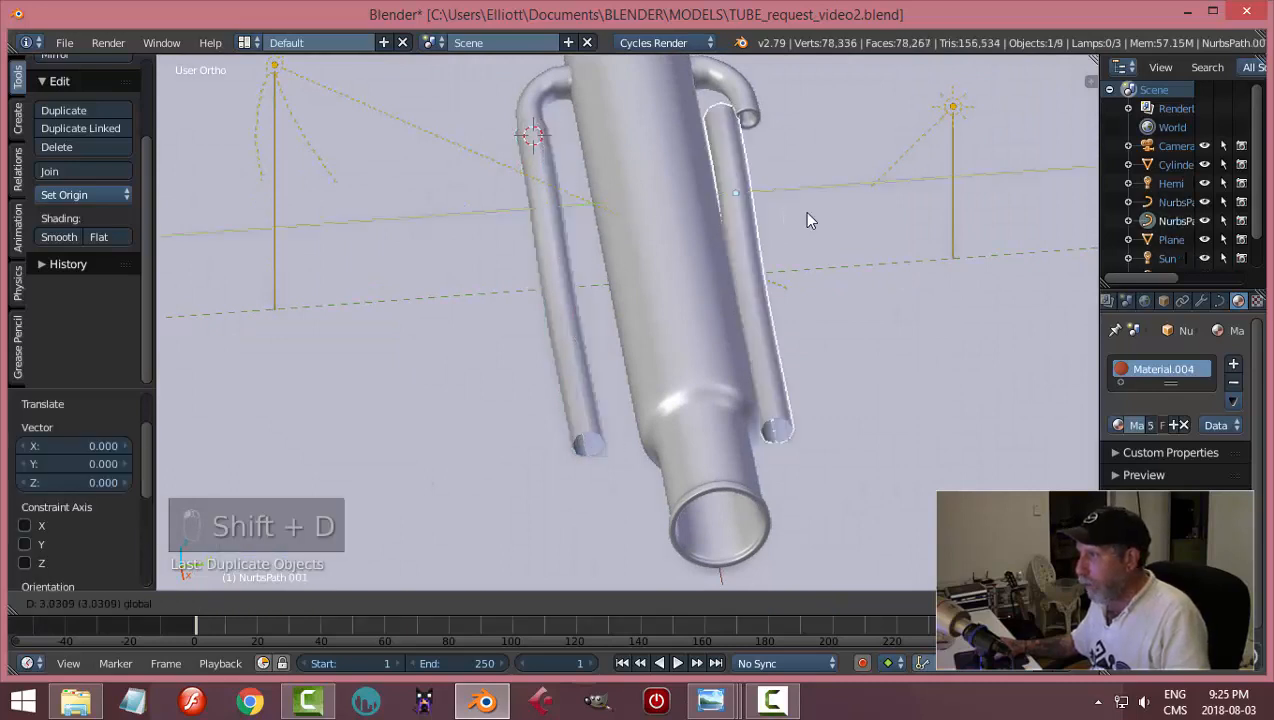
key("y")
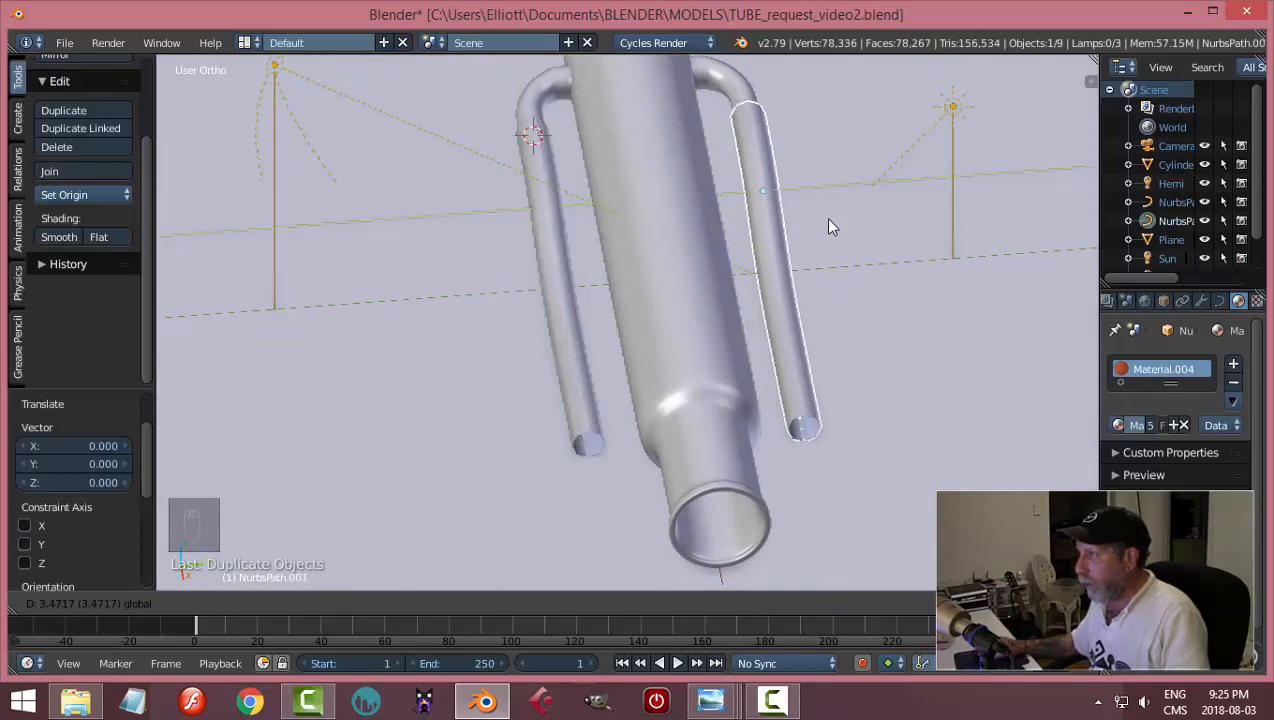
left_click(821, 218)
- Bend the duplicate hose outward, moving its last control point 0.935 units and its second-to-last point -0.012 units along Y
middle_click_drag(728, 250, 1005, 283)
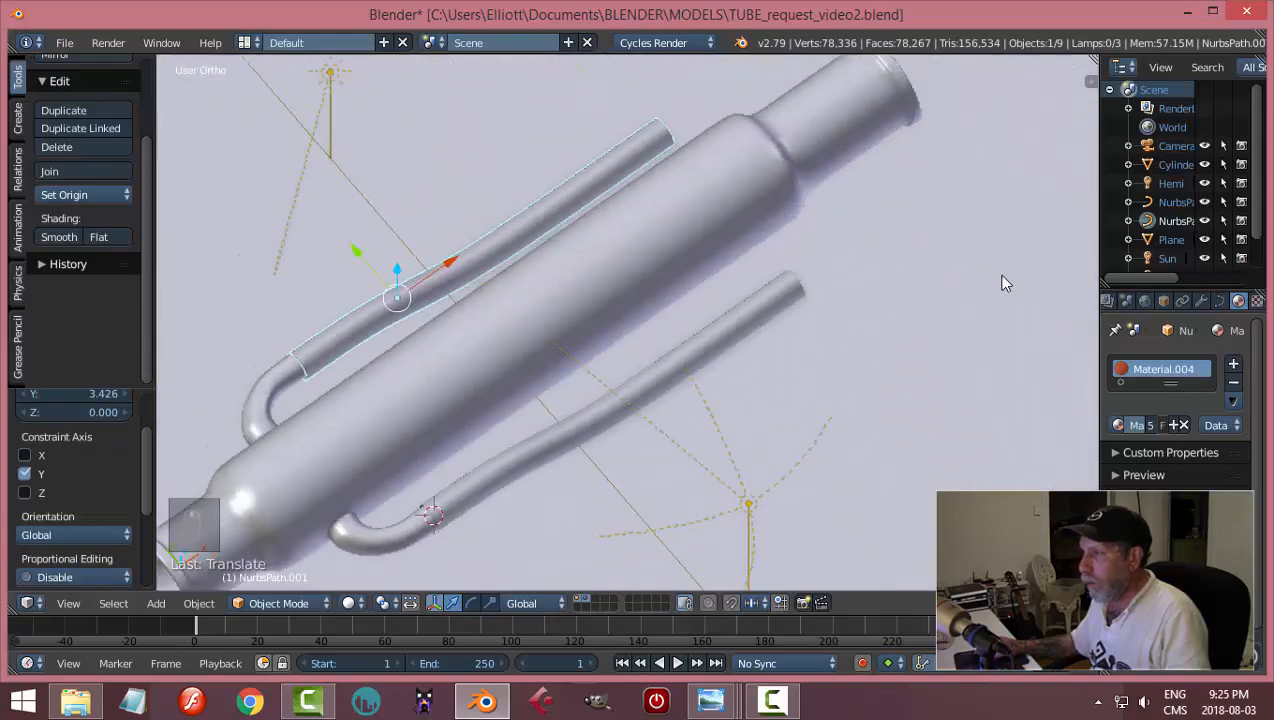
middle_click_drag(640, 265, 830, 340)
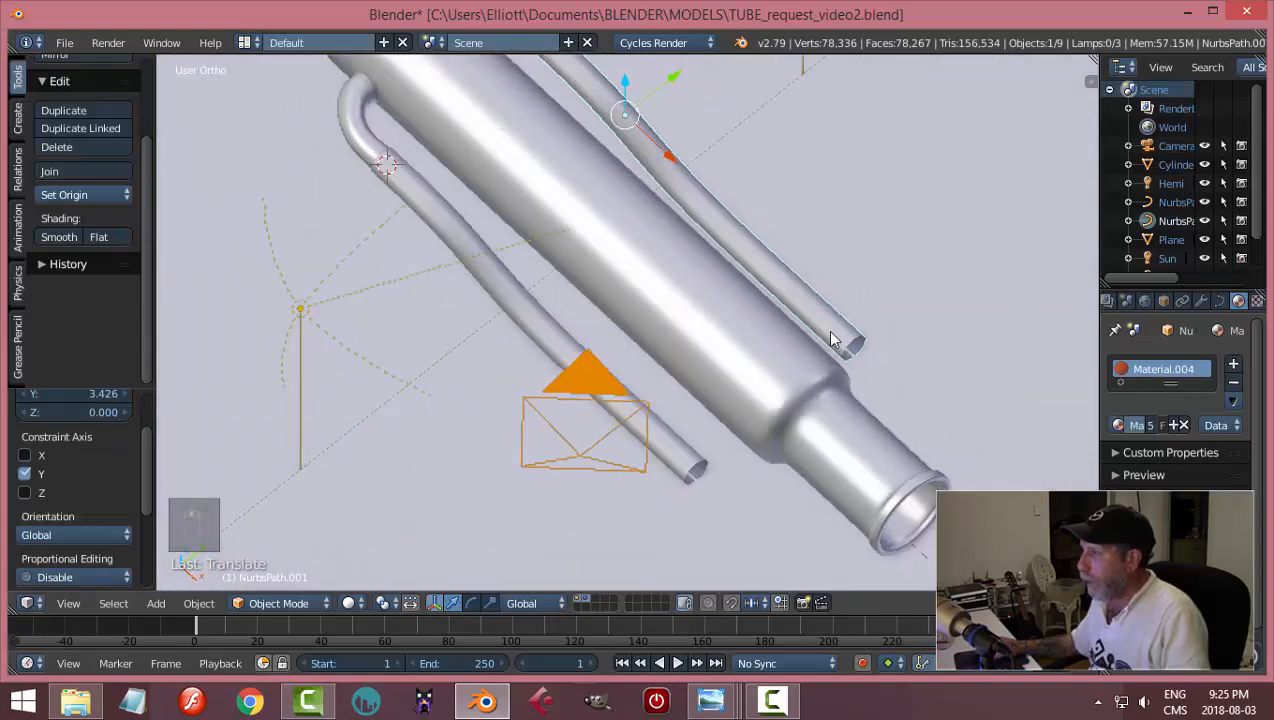
key("Tab")
middle_click_drag(914, 364, 862, 370)
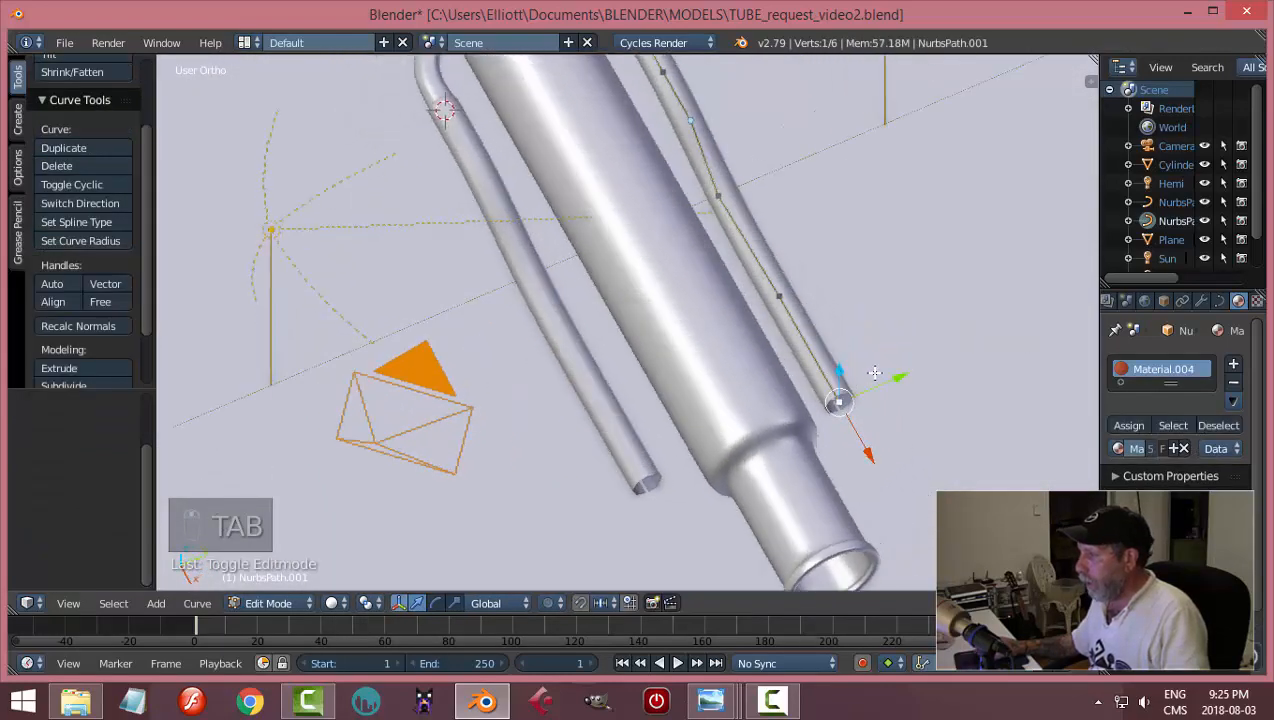
left_click_drag(911, 376, 966, 354)
right_click(779, 297)
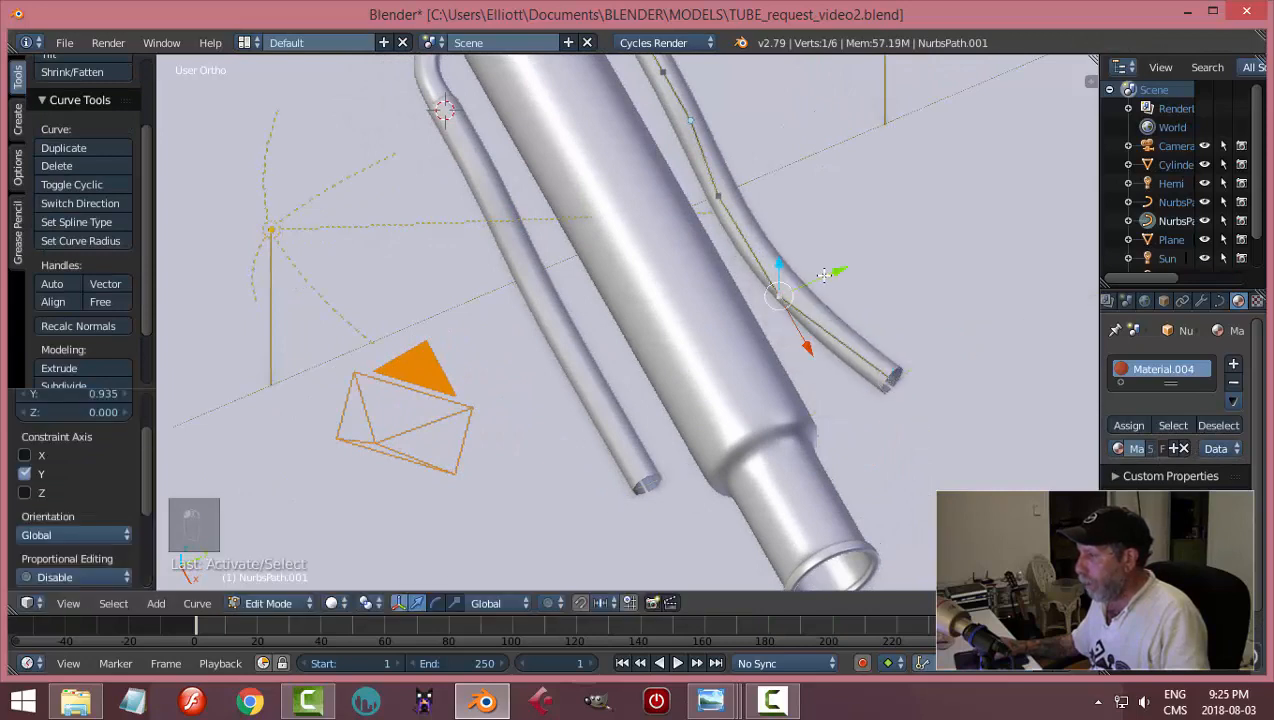
mouse_move(831, 276)
left_mouse_down()
mouse_move(843, 272)
mouse_move(830, 276)
left_mouse_up()
- Move the duplicate hose's fourth control point -0.199 units along Y to smooth the bend, and return to Object Mode
middle_click_drag(856, 225, 831, 352, "shift")
right_click(695, 323)
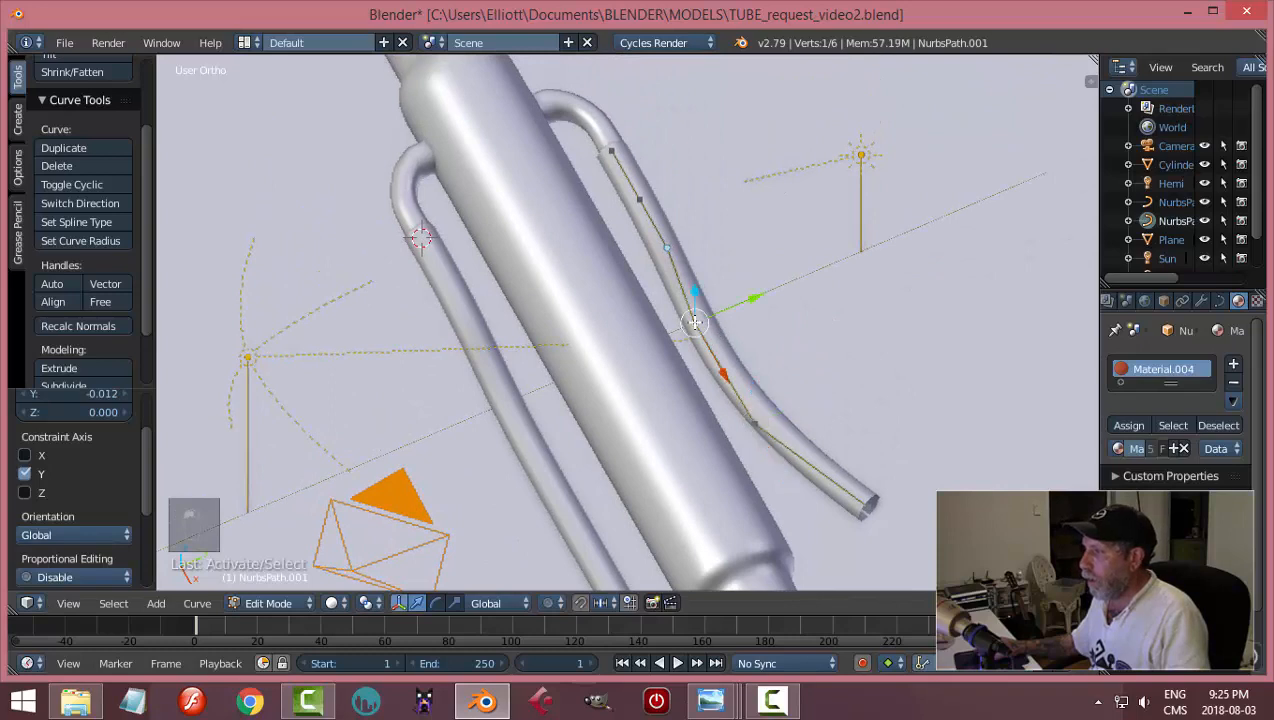
mouse_move(764, 295)
left_mouse_down()
mouse_move(781, 293)
mouse_move(758, 304)
left_mouse_up()
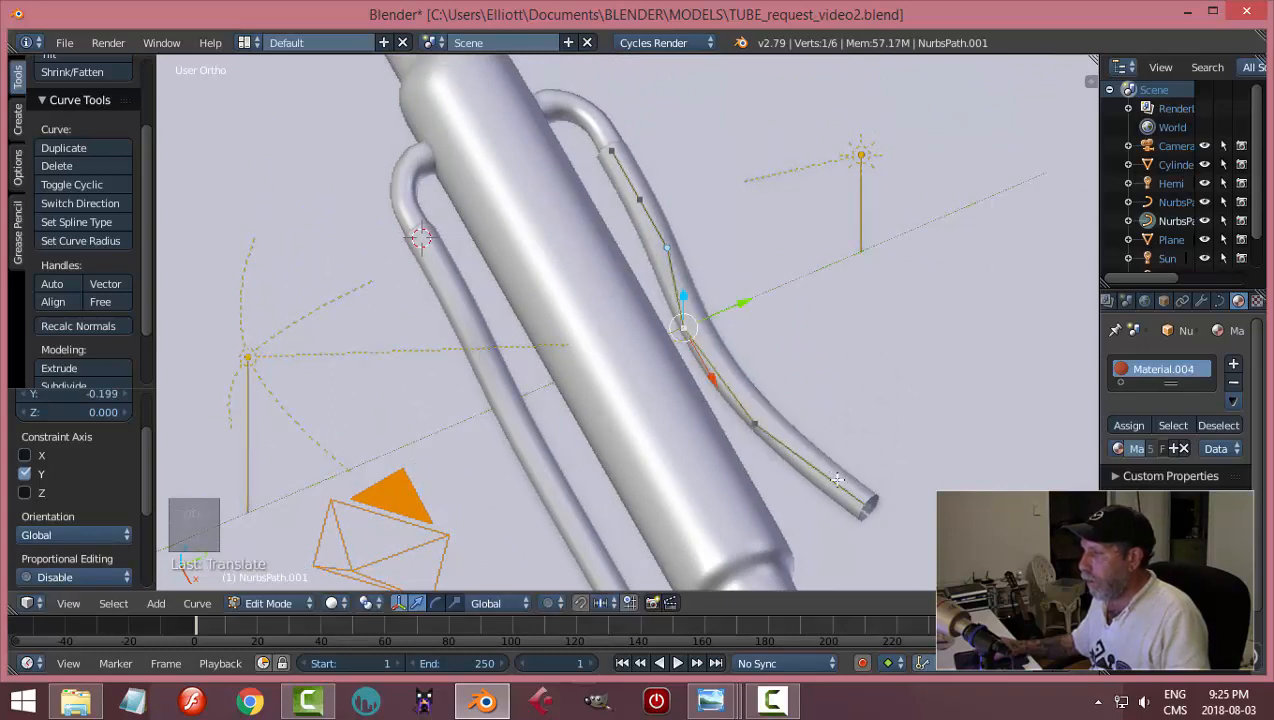
scroll(845, 430, "down", 2)
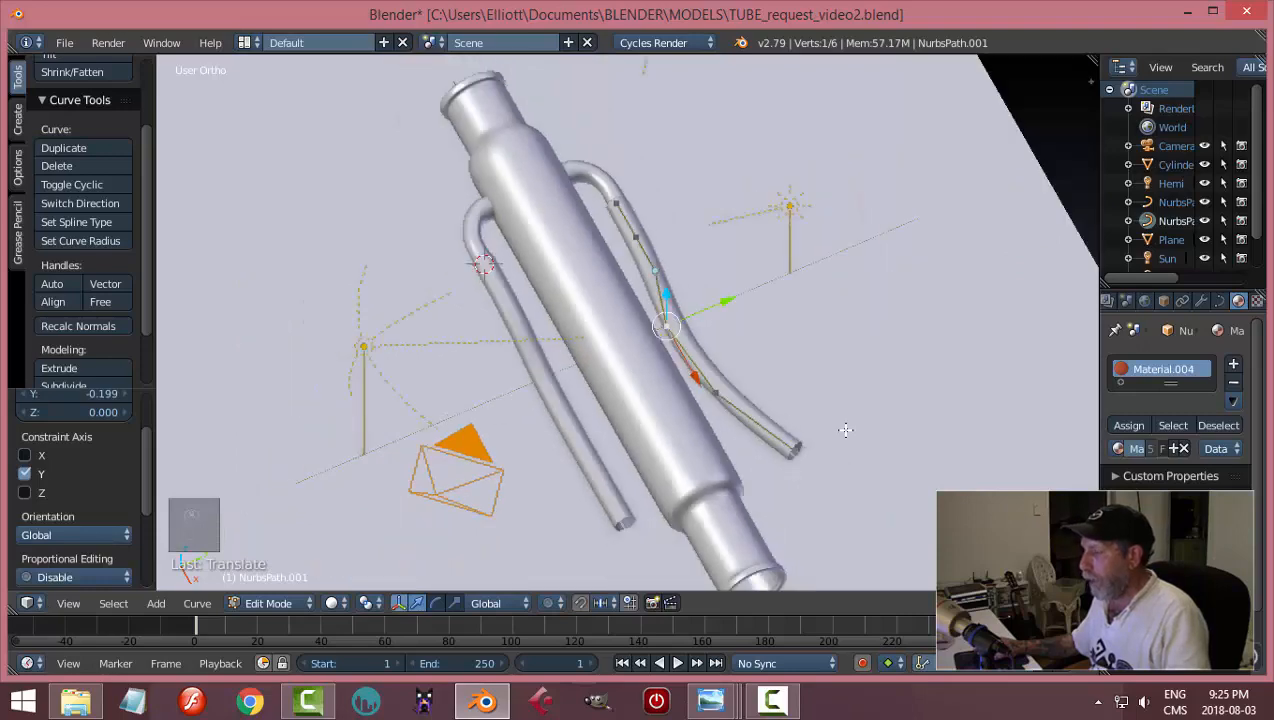
key("Tab")
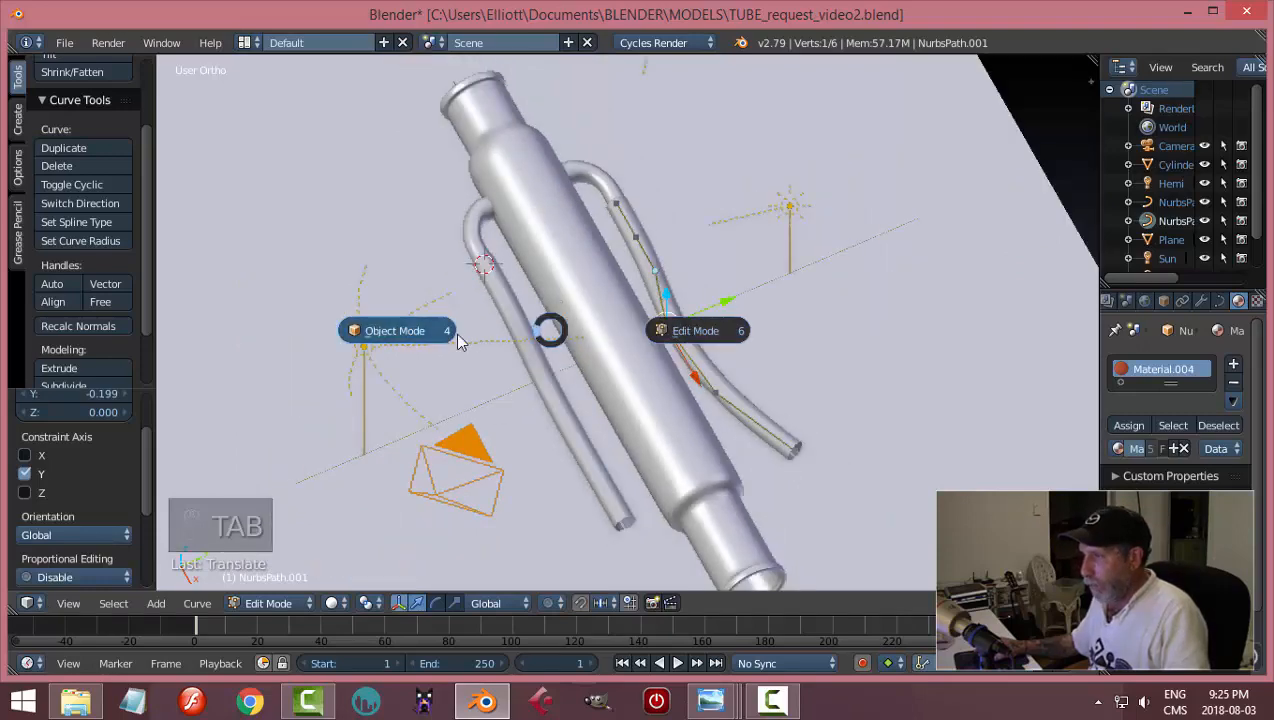
- With only the first layer shown, convert the original hose from a curve to a mesh and open it in Edit Mode
middle_click_drag(480, 347, 670, 468)
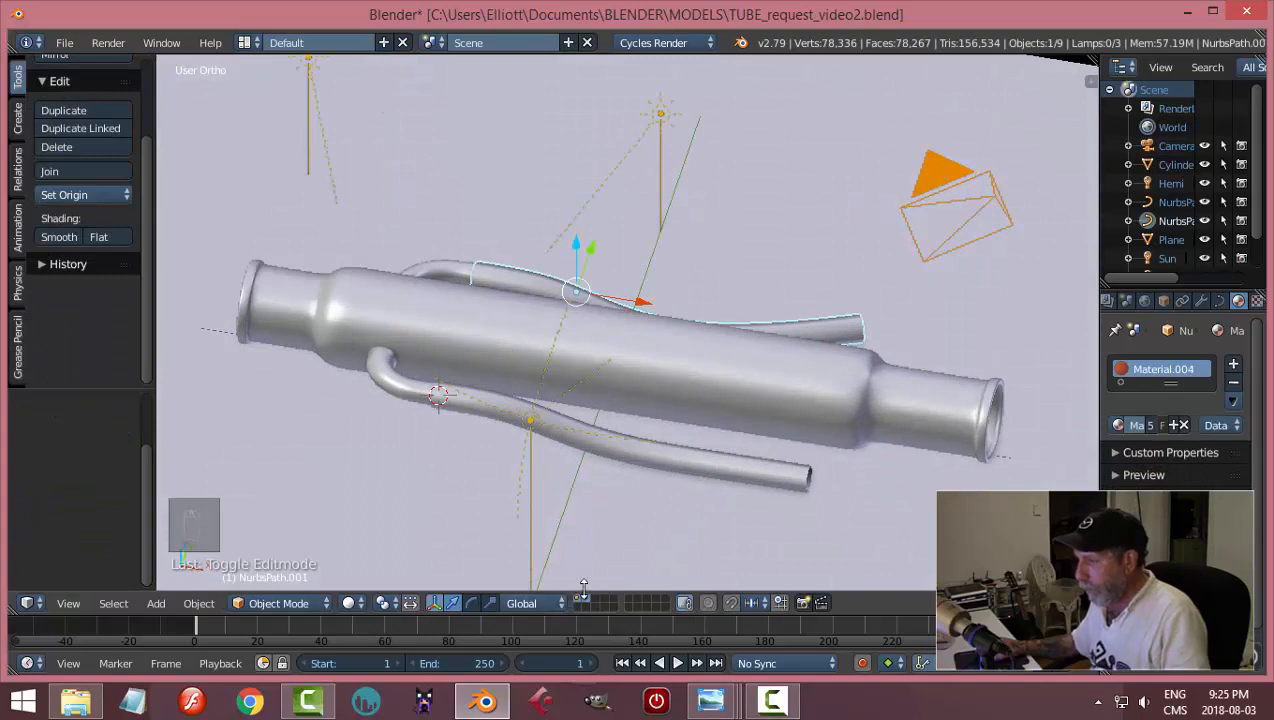
left_click(580, 603)
right_click(641, 465)
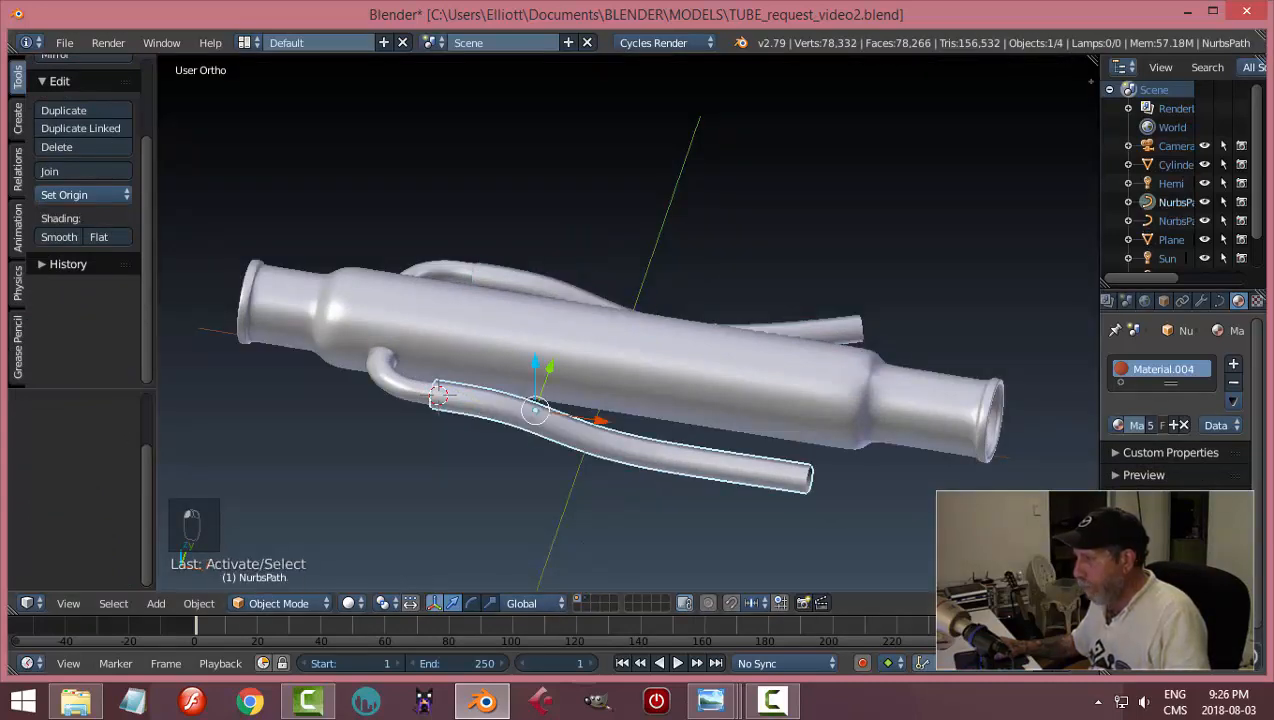
left_click(1221, 301)
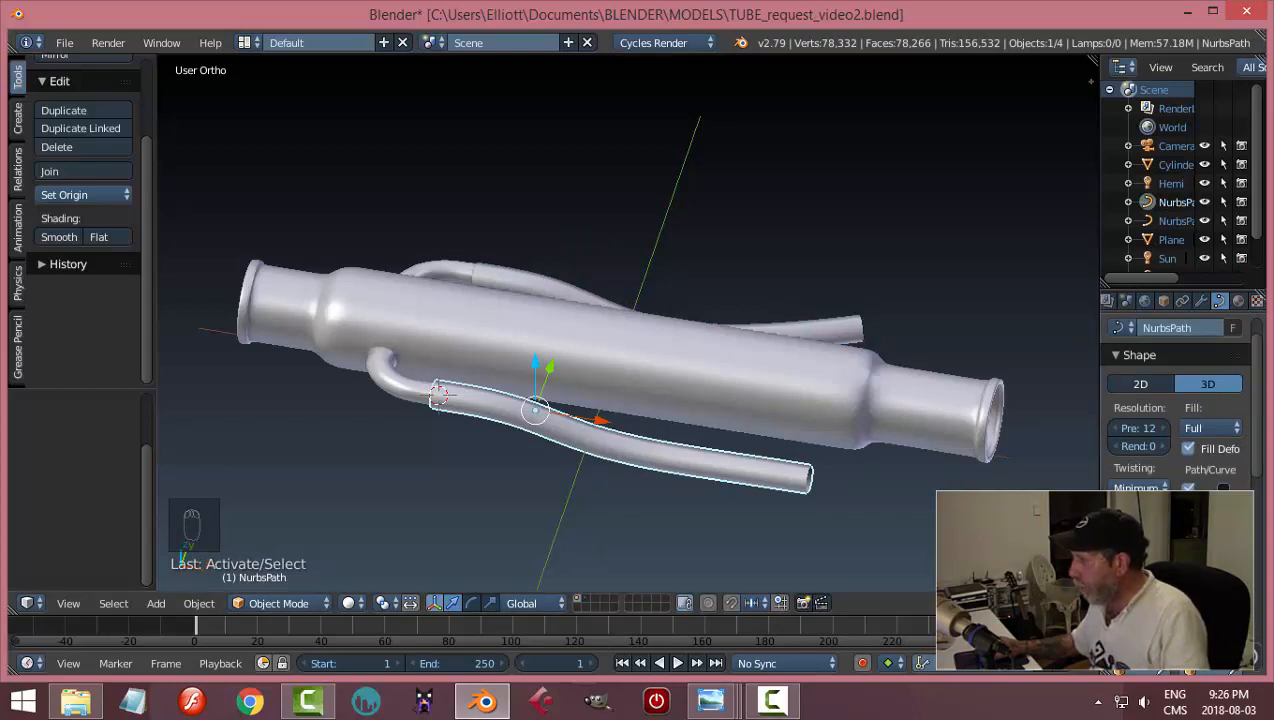
middle_click_drag(875, 545, 860, 533)
scroll(558, 508, "up", 2)
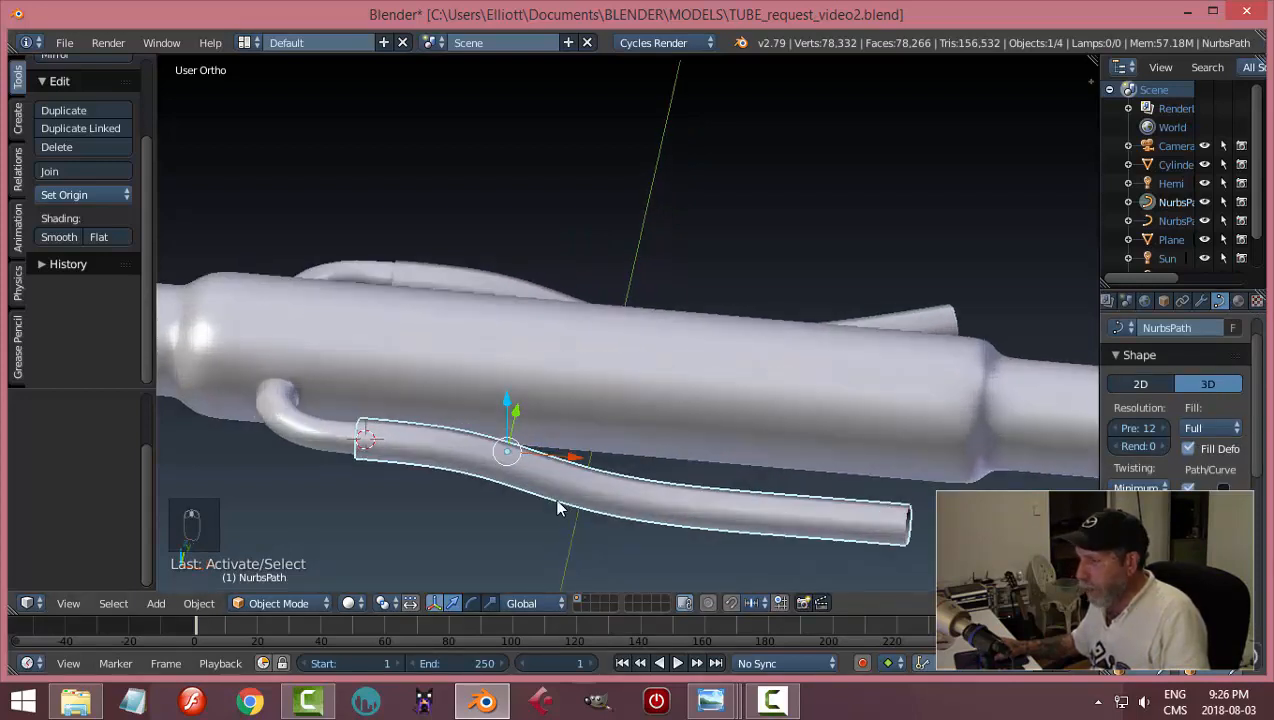
key("alt+c")
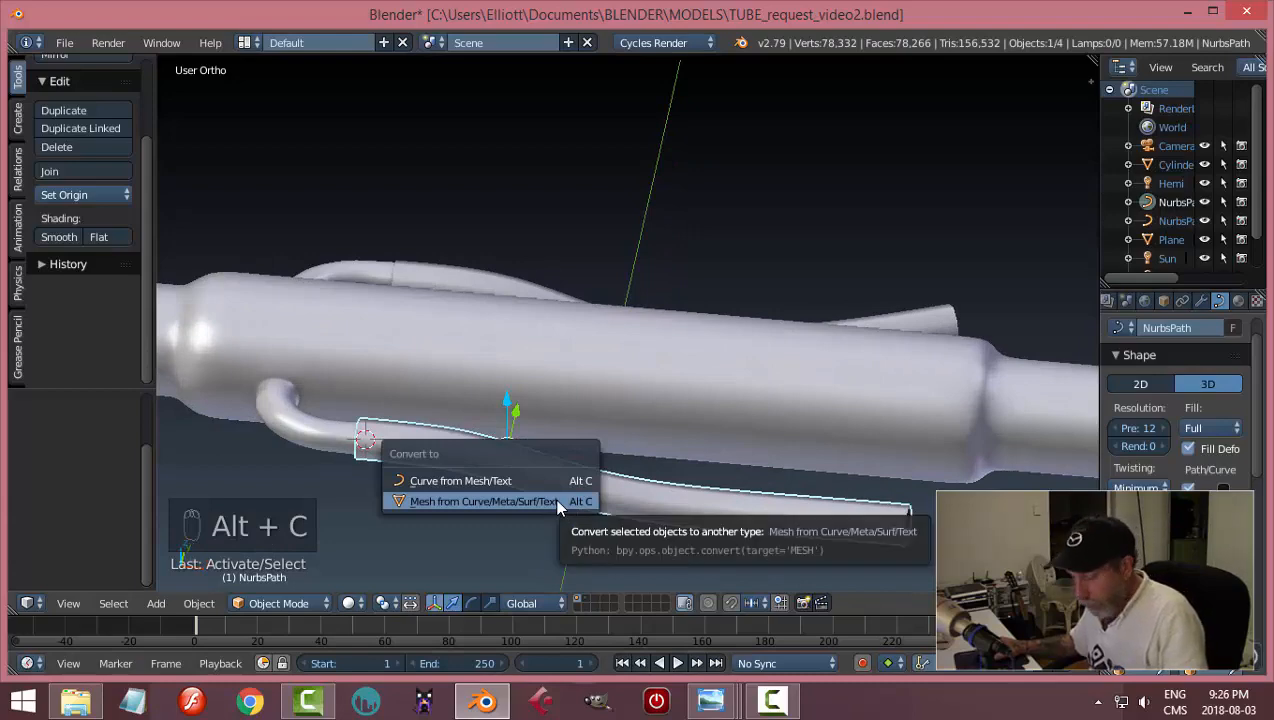
left_click(556, 502)
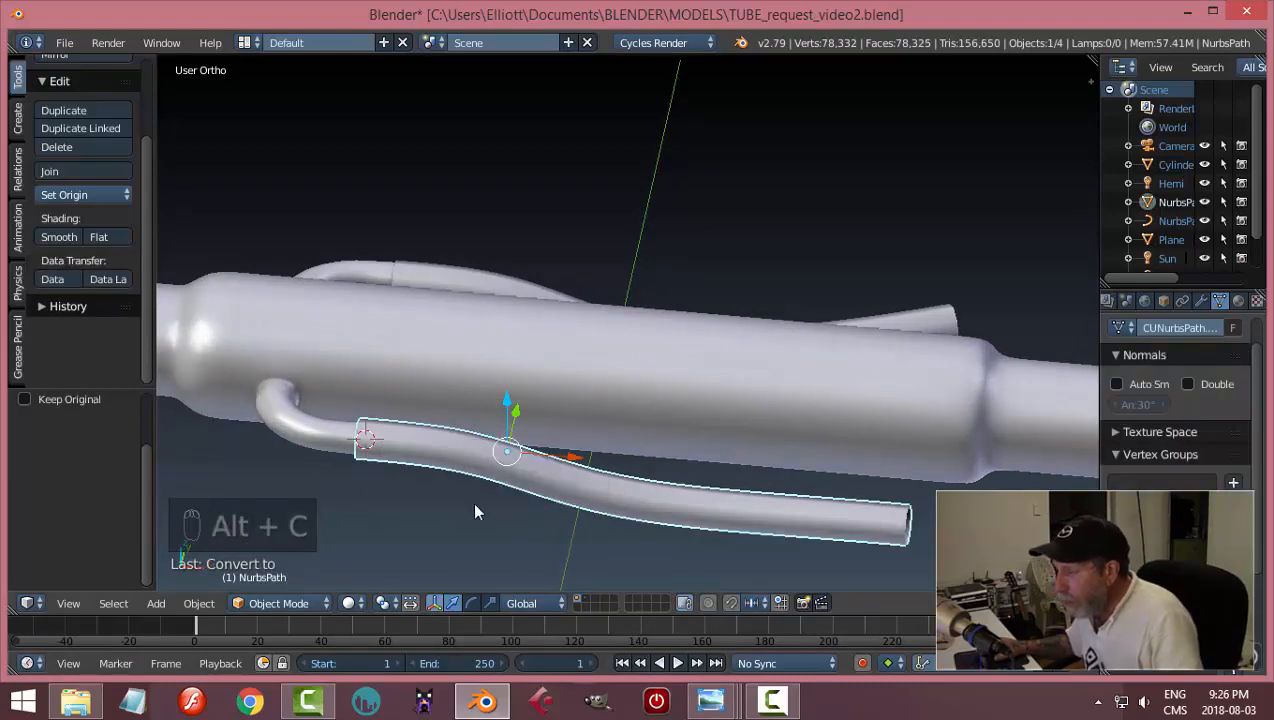
key("Tab")
scroll(455, 472, "up", 3)
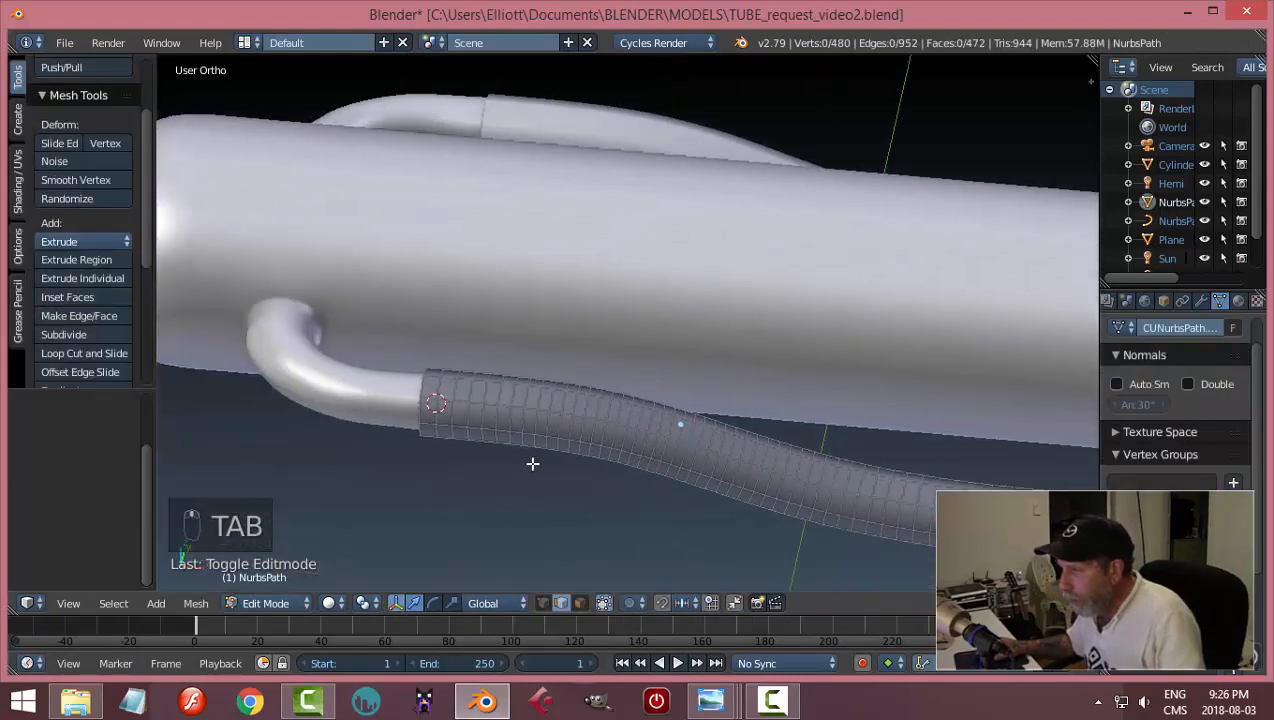
- Return to Object Mode and add a Solidify modifier to the converted hose mesh
scroll(510, 467, "up", 3)
mouse_move(489, 469)
middle_mouse_down()
mouse_move(481, 498)
mouse_move(502, 452)
mouse_move(475, 452)
middle_mouse_up()
key("Tab")
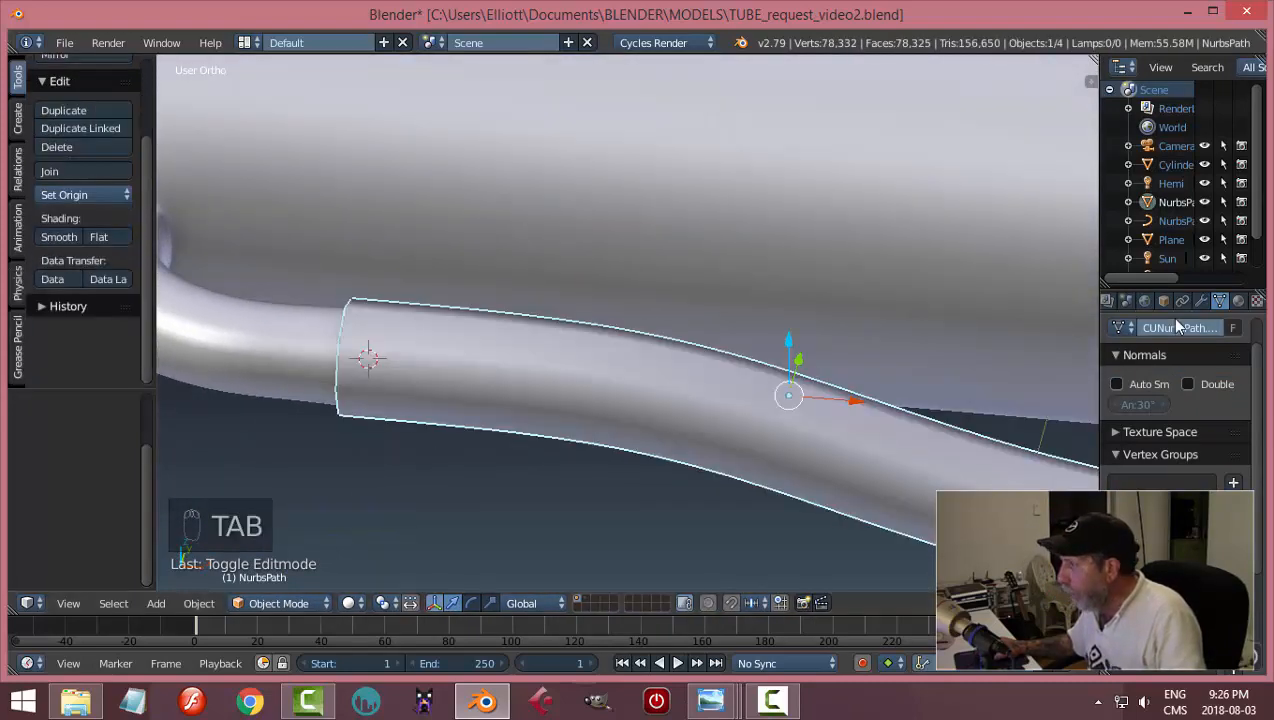
left_click(1201, 299)
left_click(1130, 362)
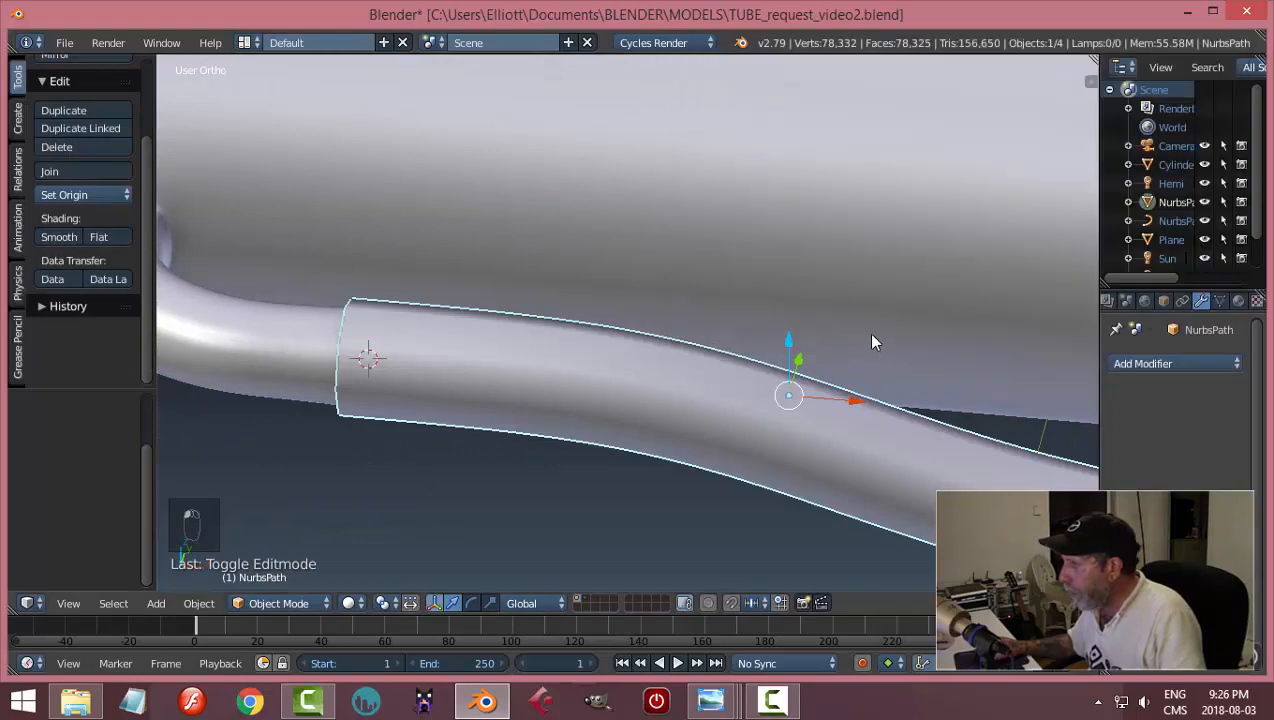
left_click(1130, 364)
left_click(864, 280)
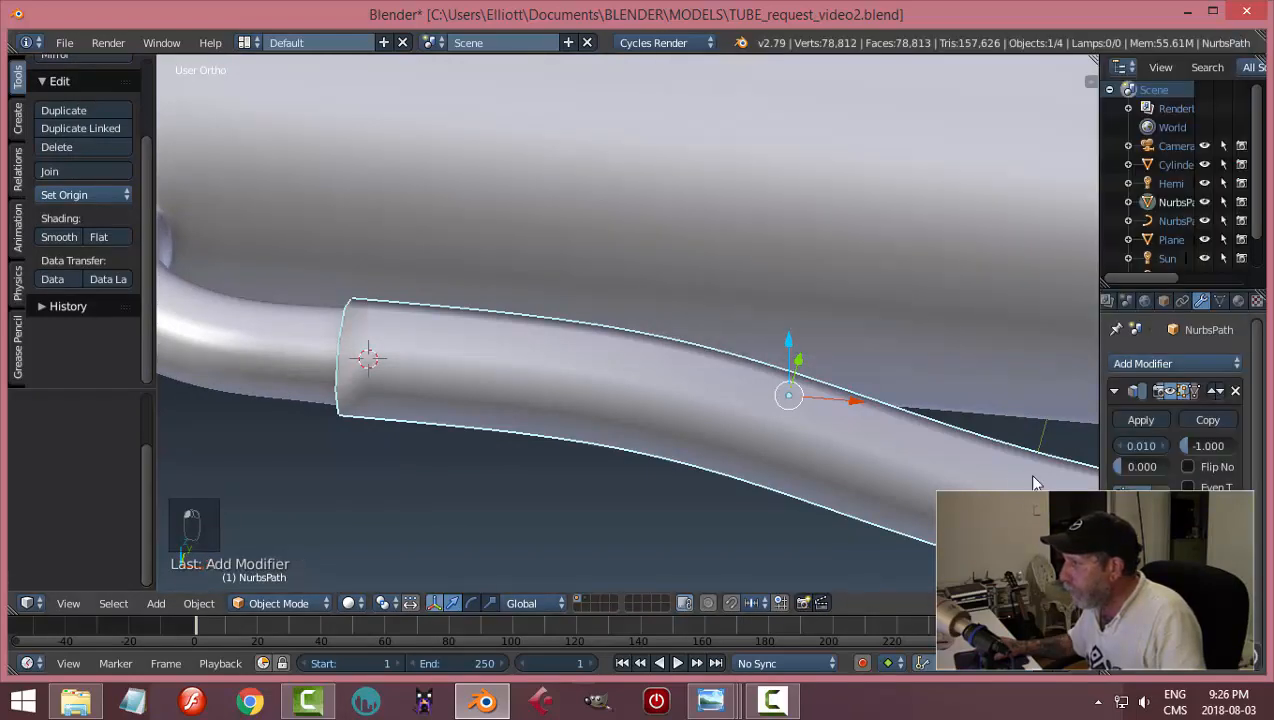
- Set the Solidify thickness to 0.076 and apply the modifier to the hose
middle_click_drag(1027, 473, 751, 377)
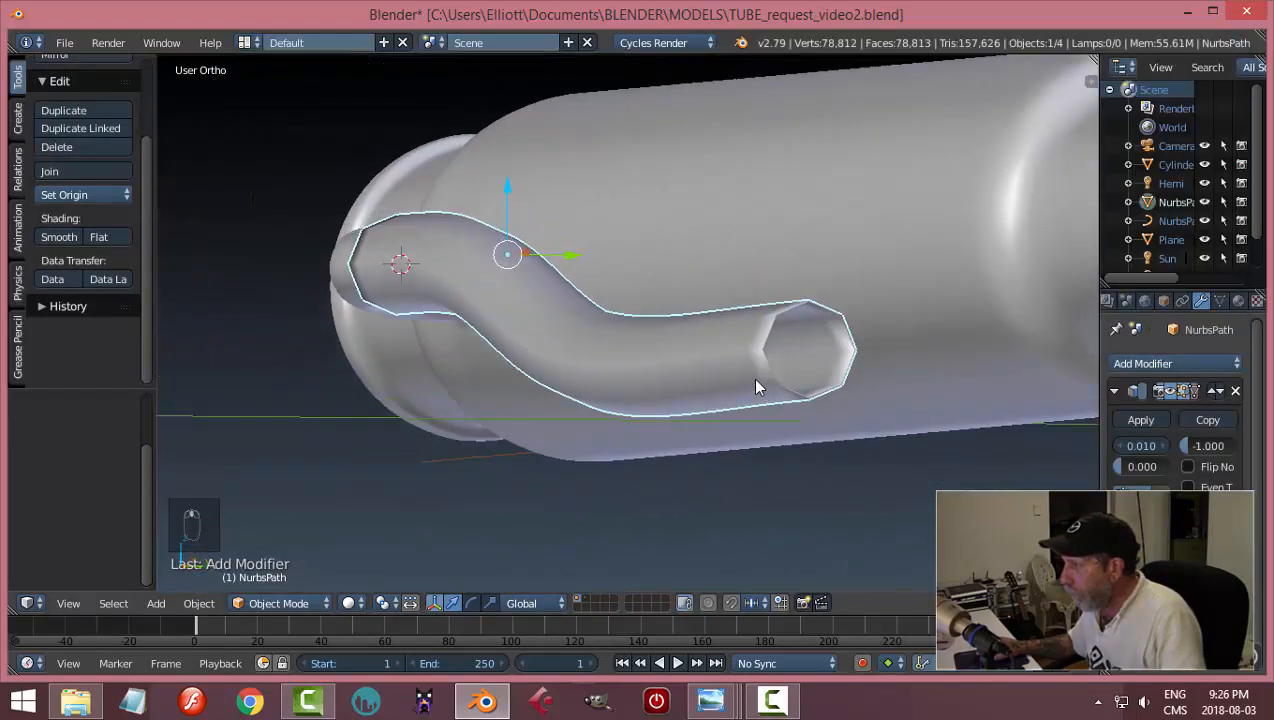
left_click_drag(1141, 445, 1180, 445)
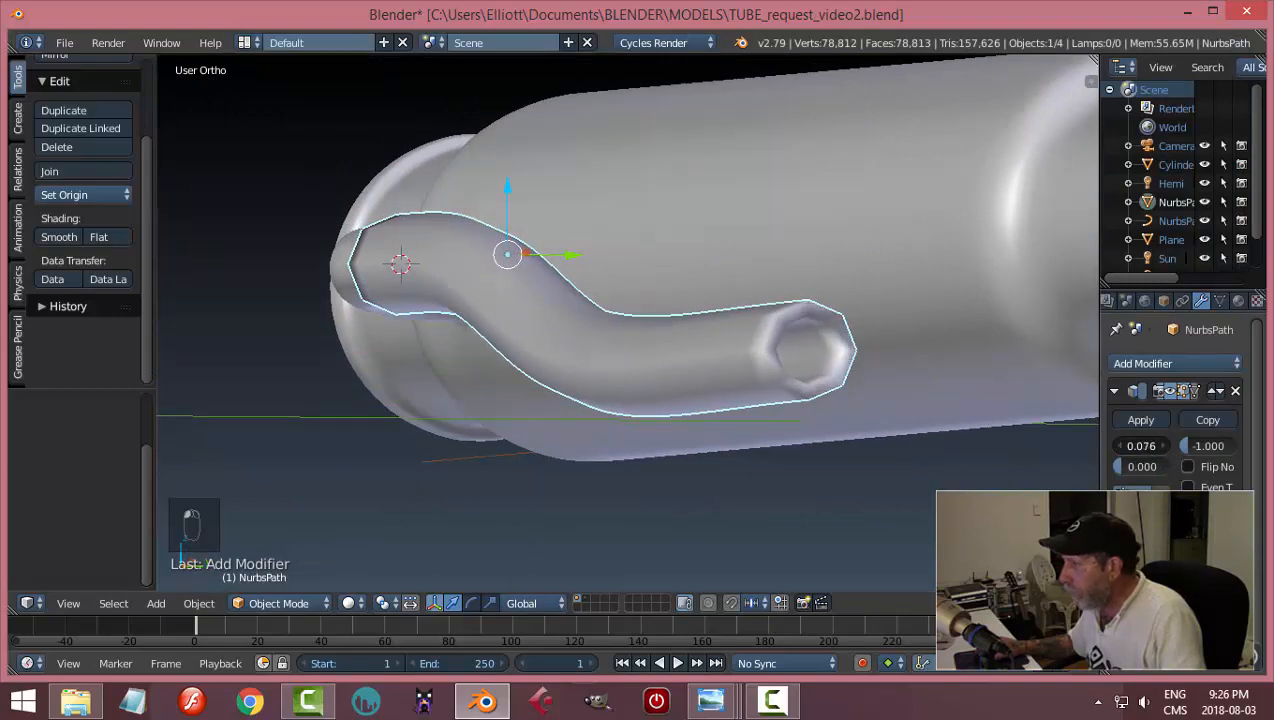
left_click(1136, 420)
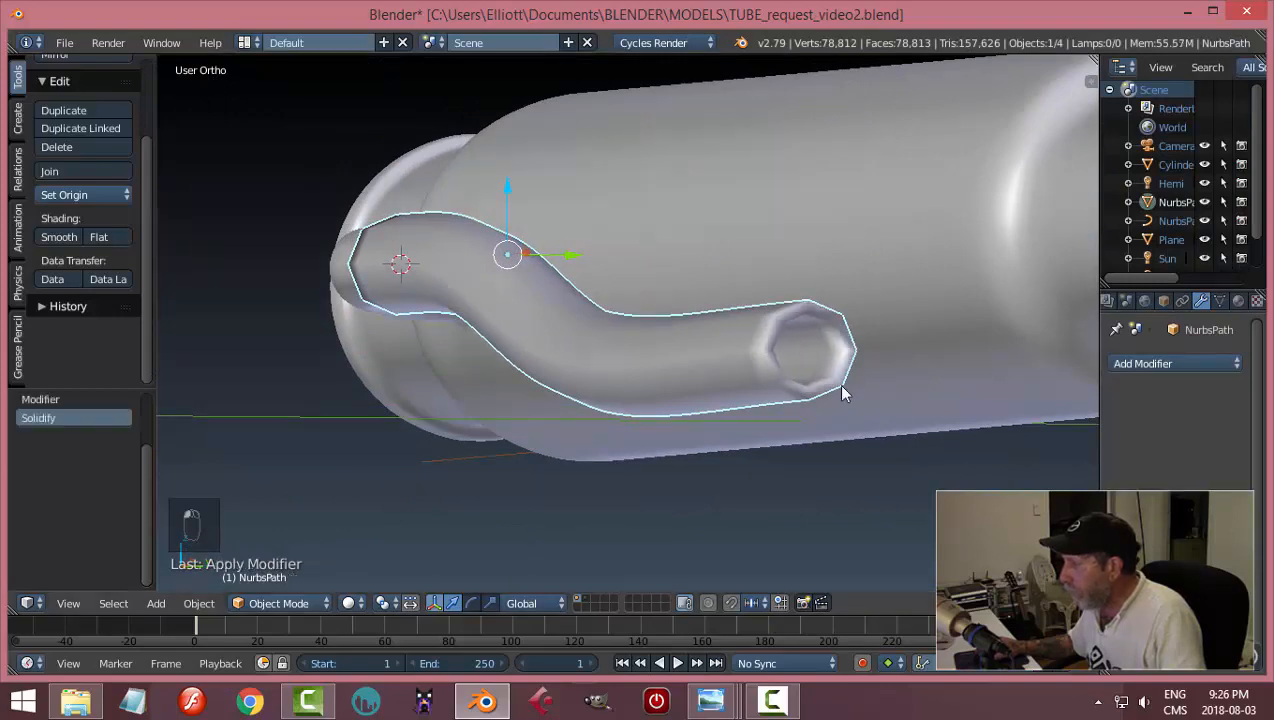
- Add a Subdivision Surface modifier to the hose with a view level of 2, and shade the hose smooth
middle_click_drag(837, 383, 810, 429)
middle_click_drag(704, 455, 667, 415)
left_click(1167, 364)
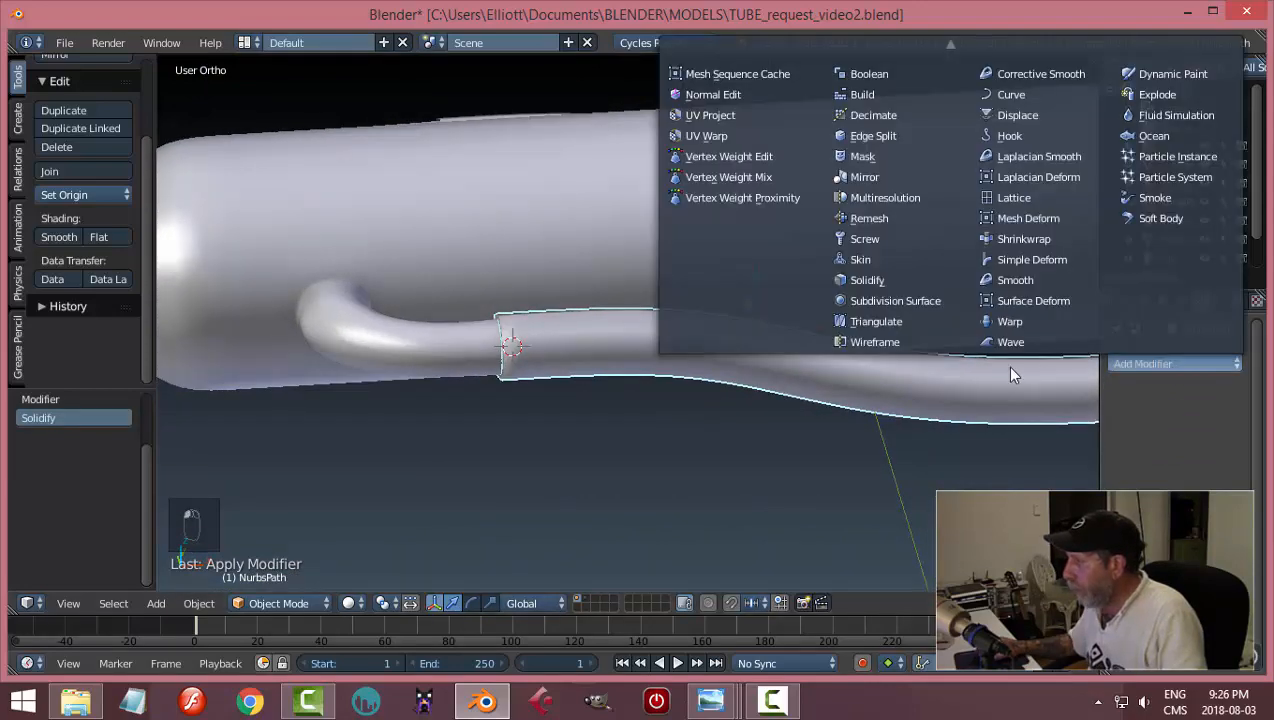
left_click(897, 301)
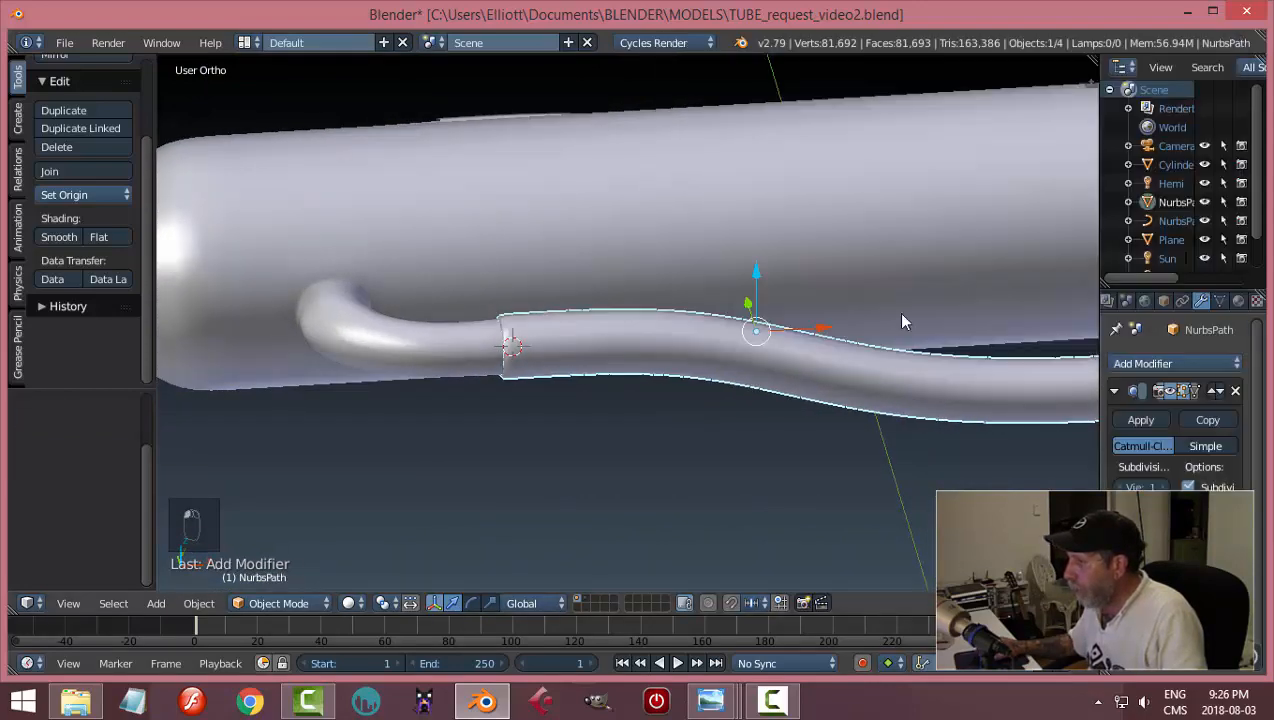
left_click(1167, 487)
scroll(570, 410, "up", 2)
left_click(42, 241)
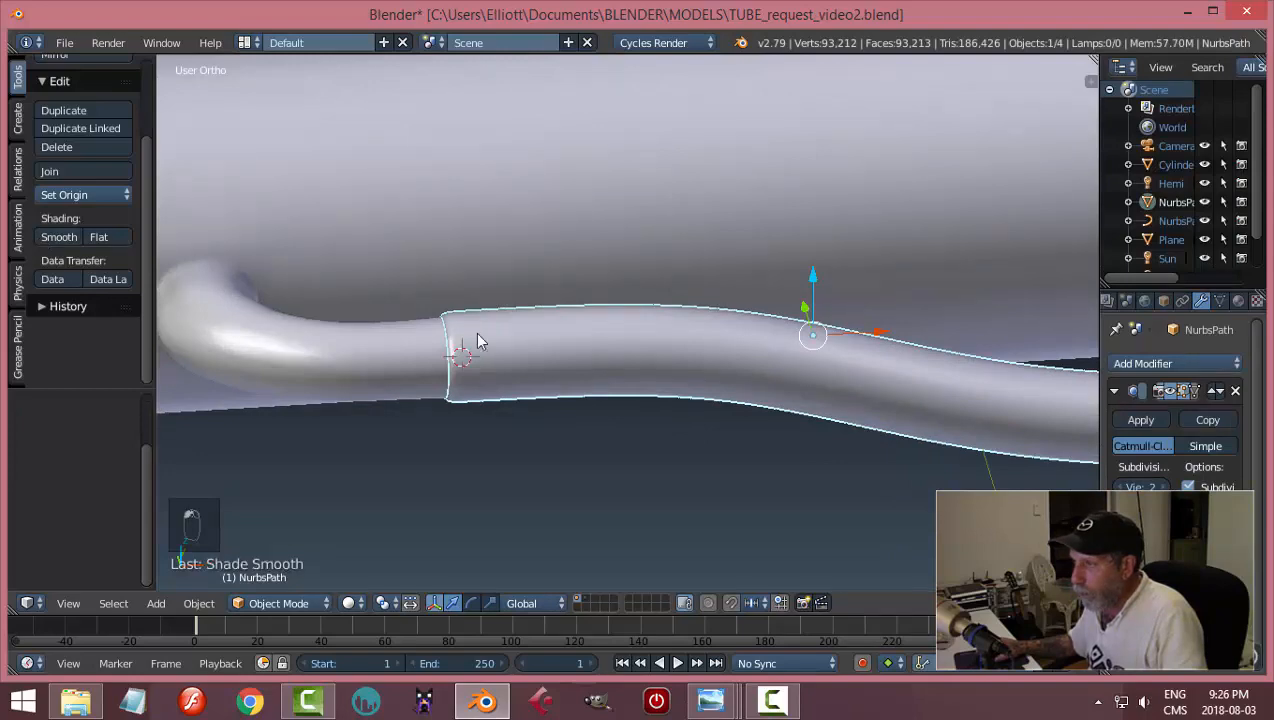
- In Edit Mode with face selection, select the face ring on the hose's end rim and grow the selection three times
key("Tab")
left_click(648, 340)
middle_click_drag(527, 379, 520, 378)
key("ctrl+Tab")
left_click(474, 372)
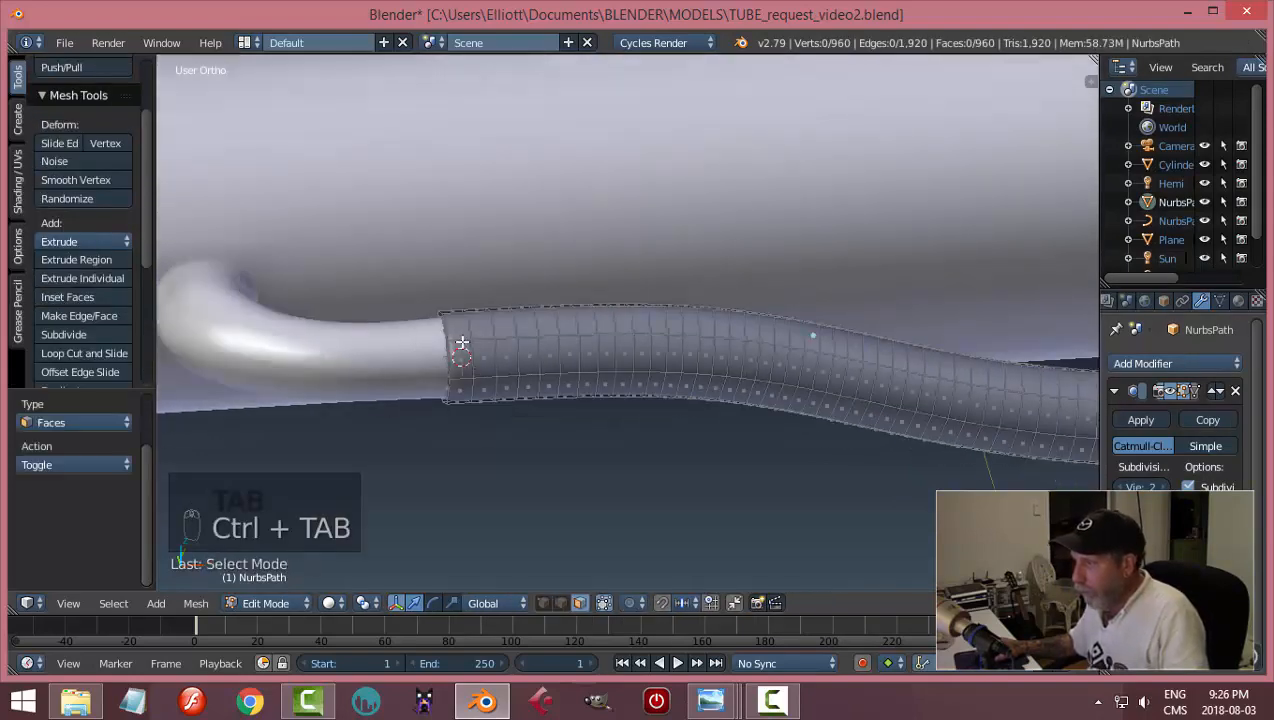
middle_click_drag(466, 357, 569, 361)
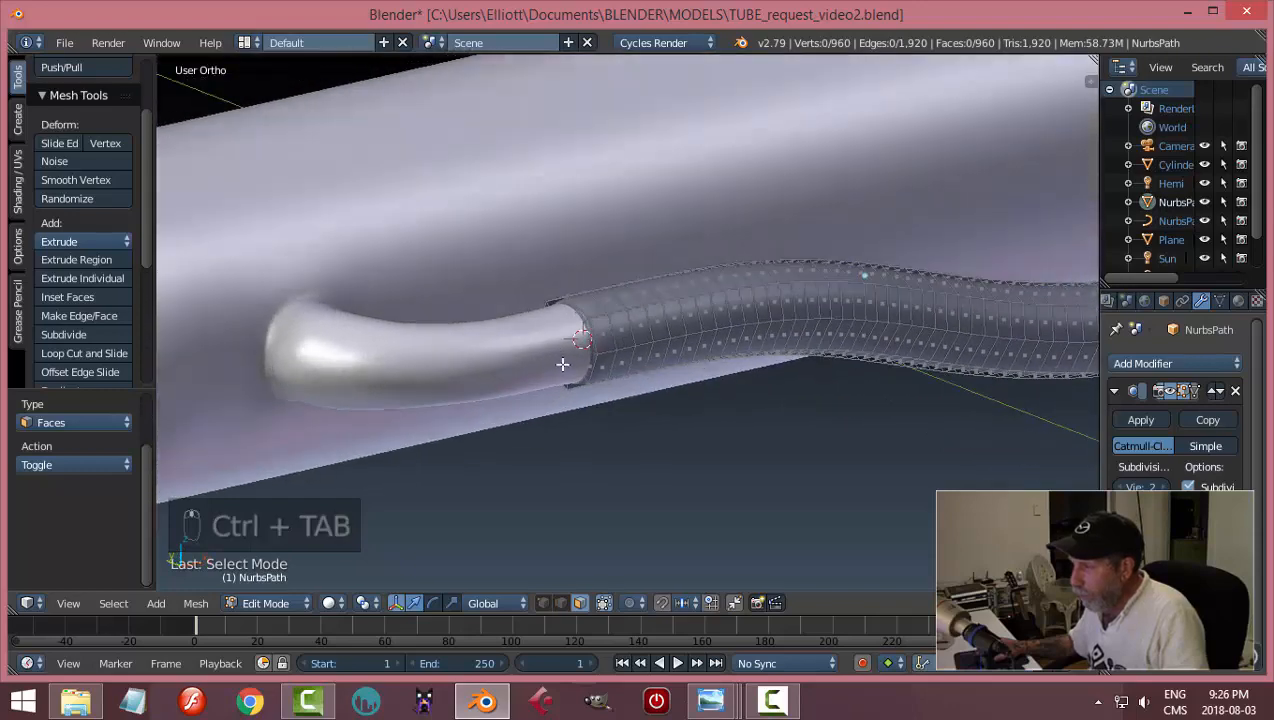
scroll(572, 354, "up", 5)
right_click(527, 317, "alt")
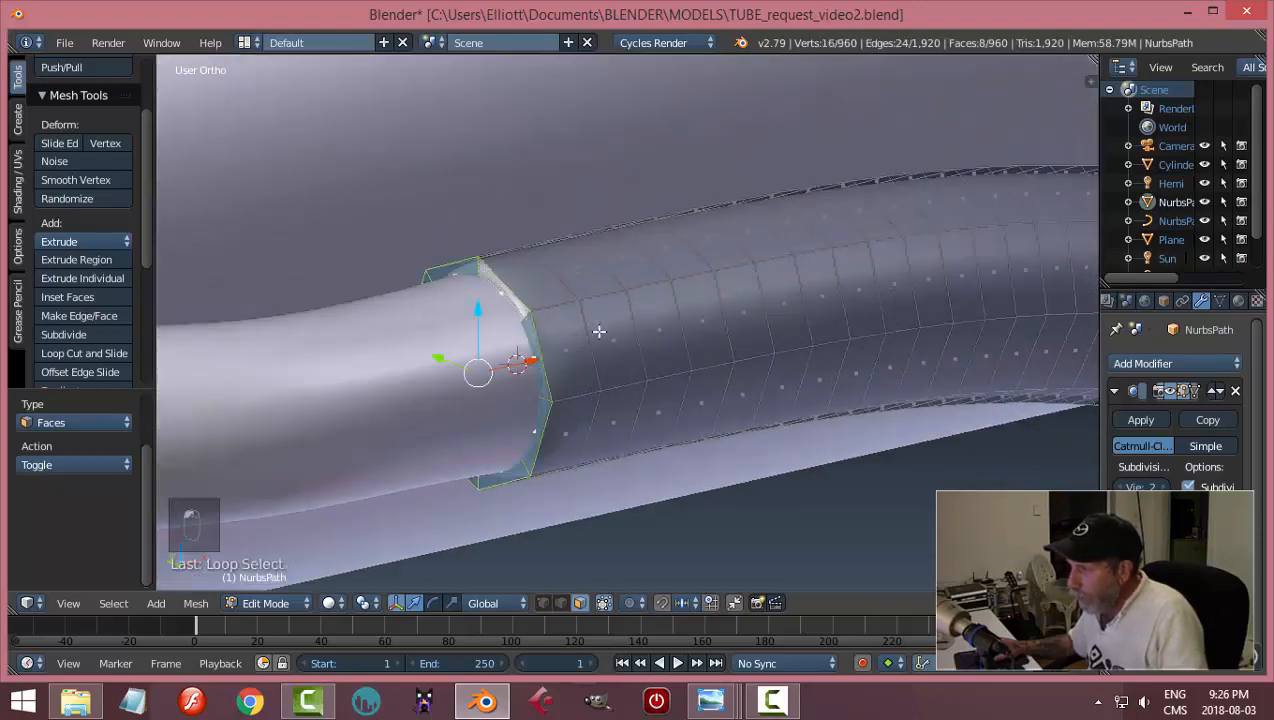
key("ctrl+KP_Add")
key("ctrl+KP_Add")
key("ctrl+KP_Add")
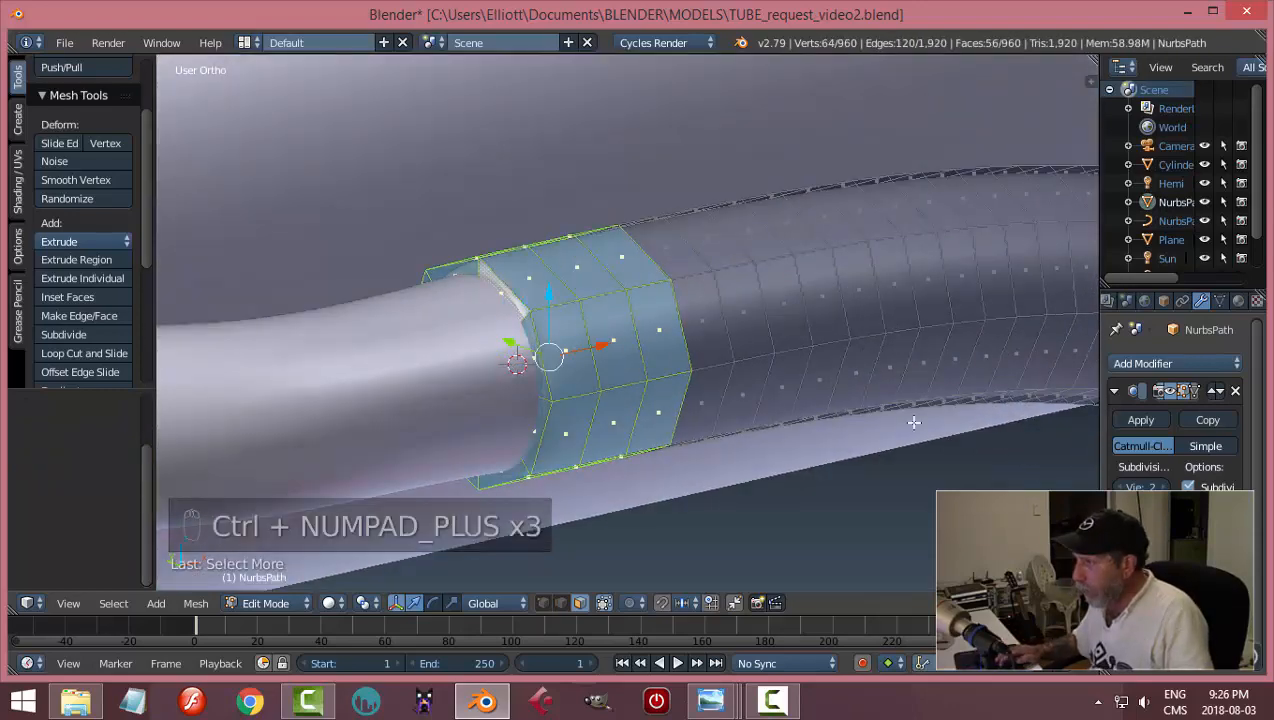
- Check the end selection in top wireframe view and extend it to cover four rows of faces along the hose
key("z")
left_click(1024, 428)
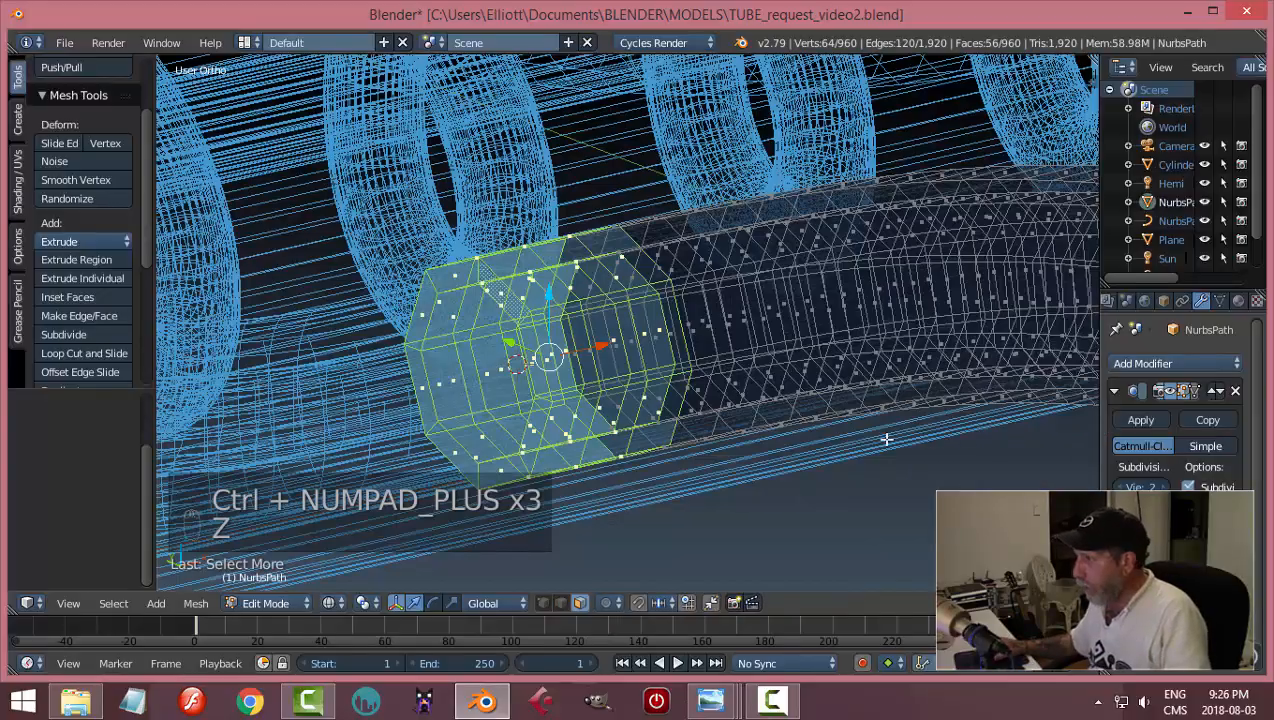
mouse_move(900, 455)
middle_mouse_down()
mouse_move(706, 452)
mouse_move(694, 512)
middle_mouse_up()
key("KP_7")
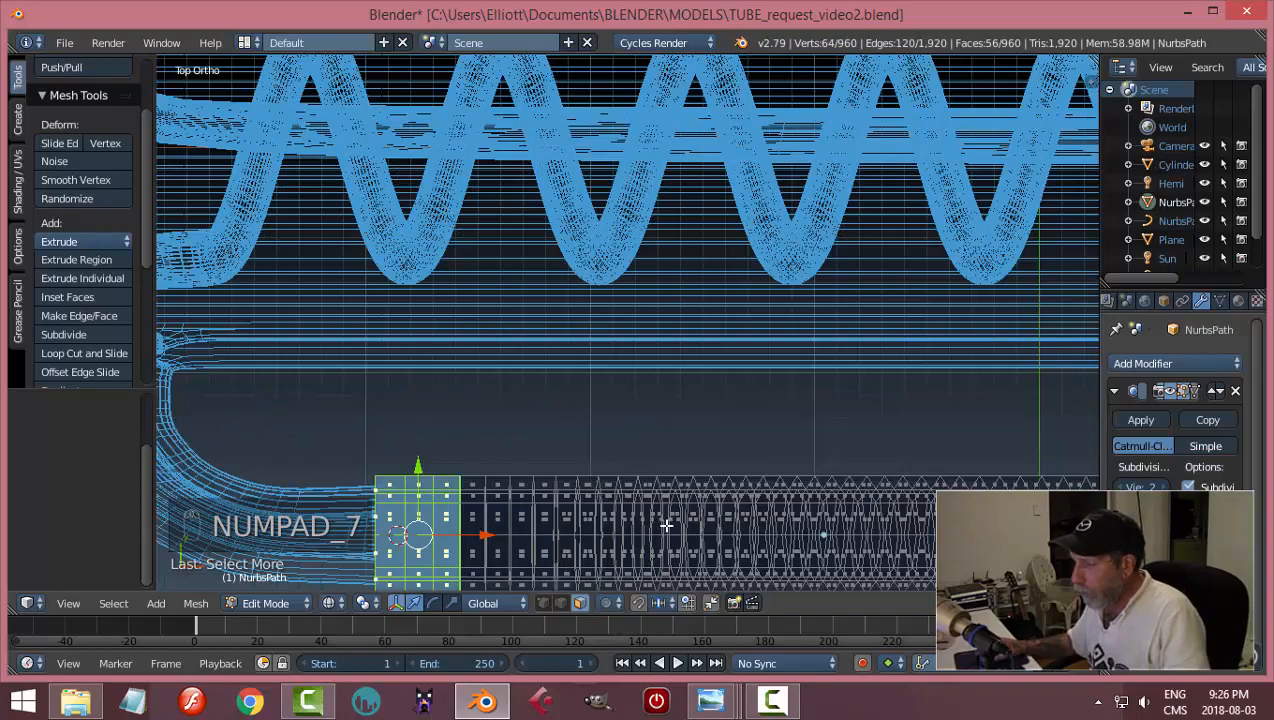
middle_click_drag(624, 537, 648, 361, "shift")
scroll(648, 421, "up", 2)
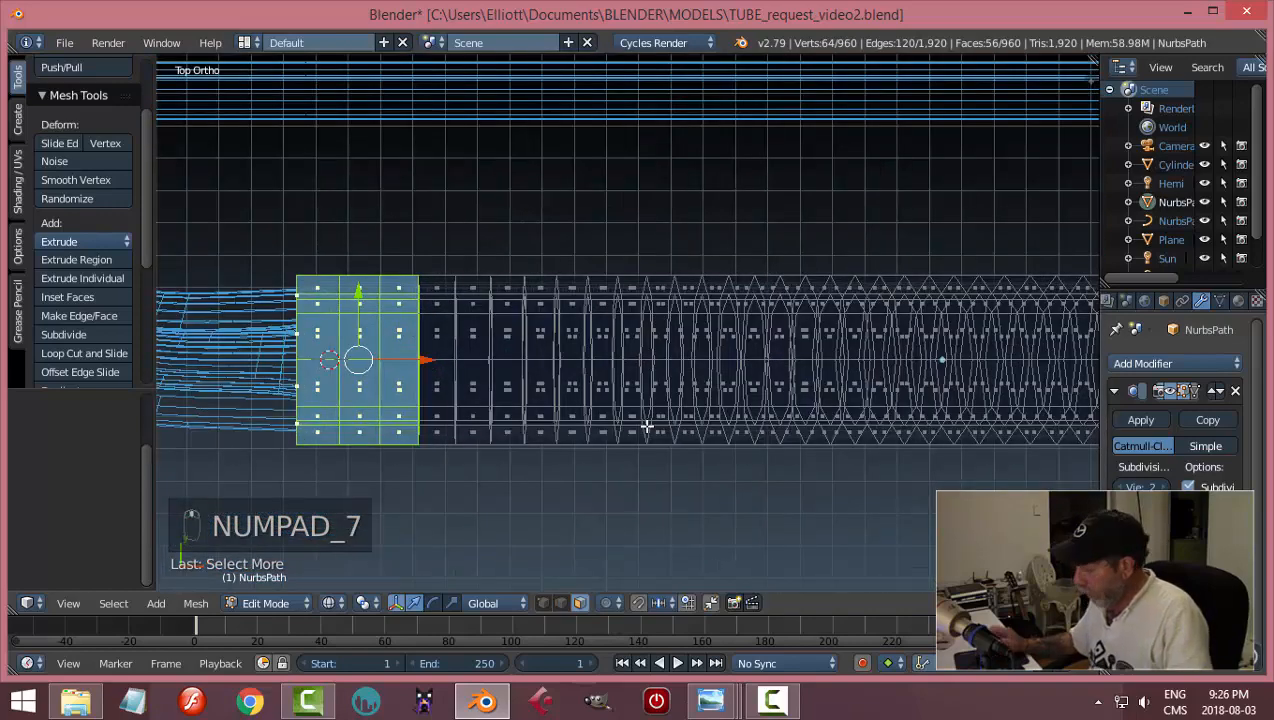
key("ctrl+KP_Subtract")
key("ctrl+KP_Subtract")
key("ctrl+KP_Subtract")
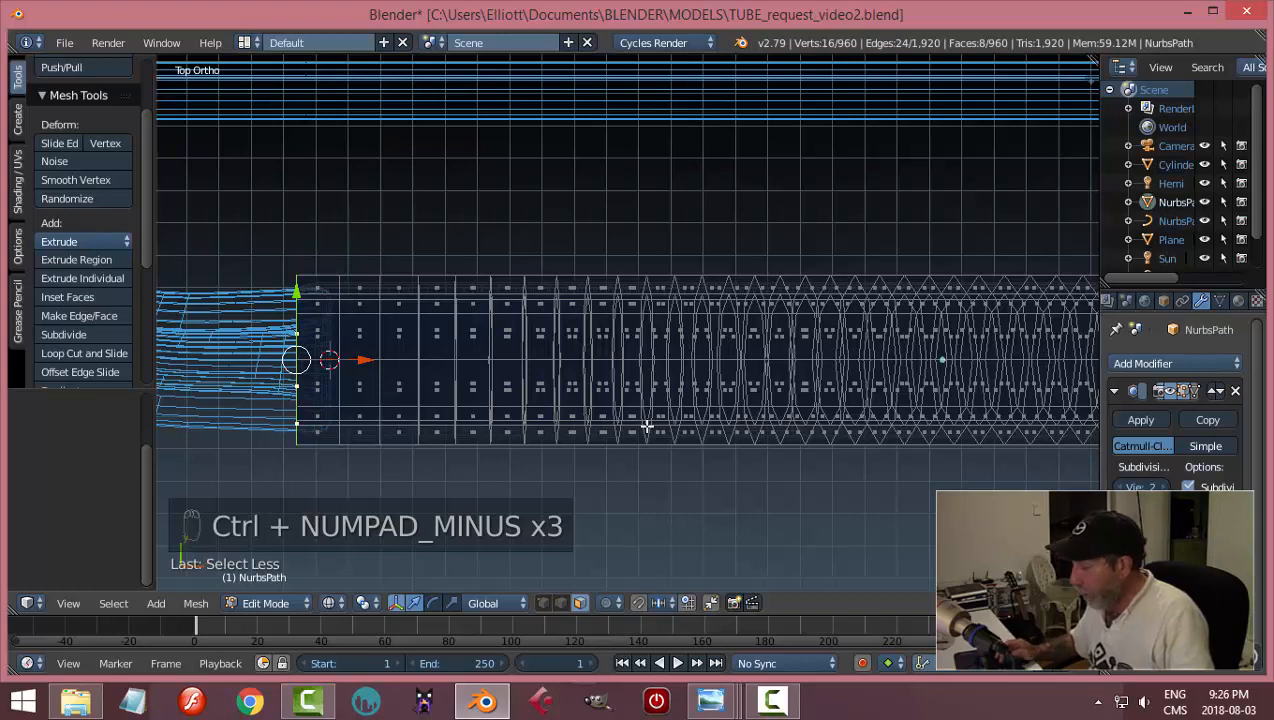
key("ctrl+KP_Add")
key("ctrl+KP_Add")
key("ctrl+KP_Add")
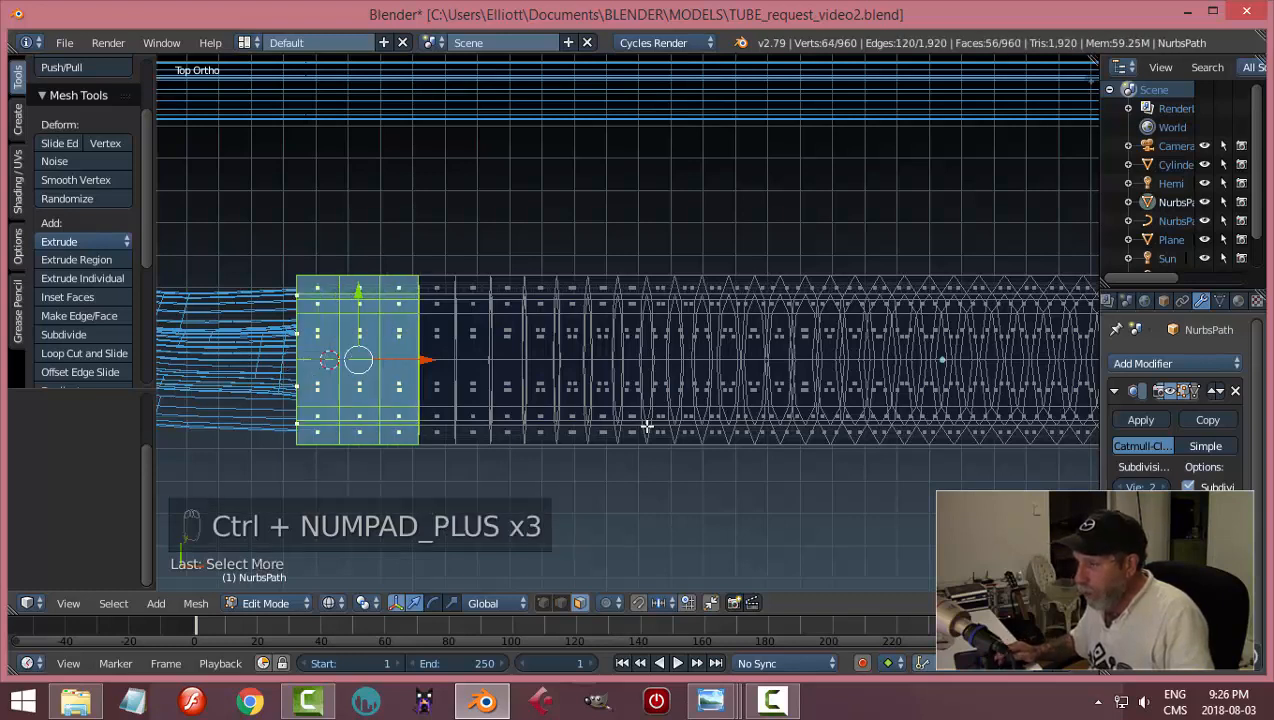
key("ctrl+KP_Add")
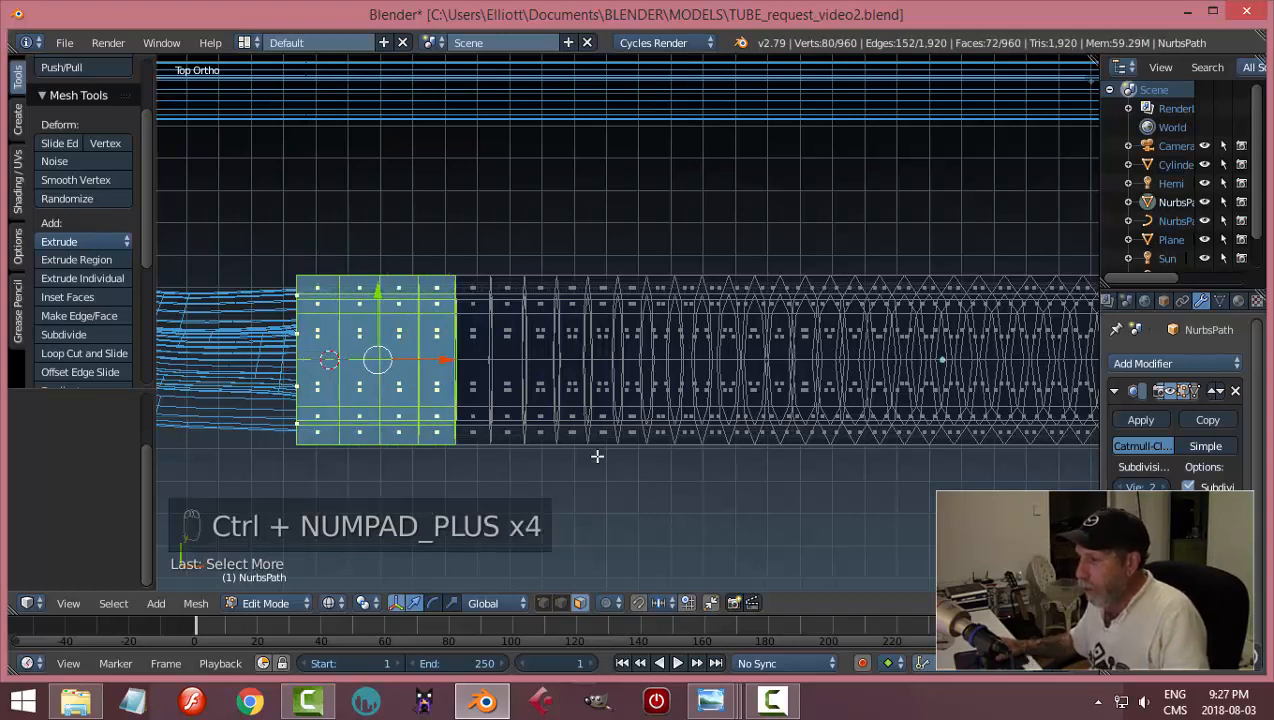
- Extrude the selected end faces in place, scale them up slightly in all directions except X to form a cuff, and deselect everything
middle_click_drag(597, 455, 577, 393)
key("e")
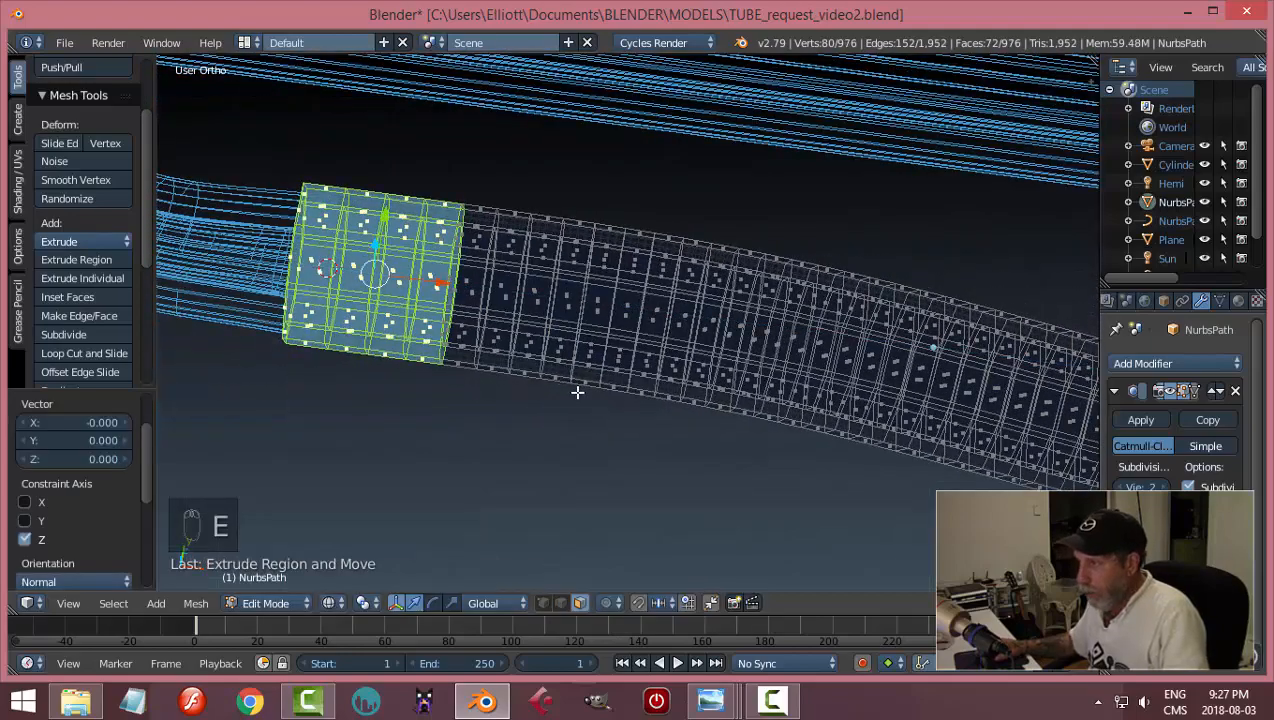
key("s")
key("shift+x")
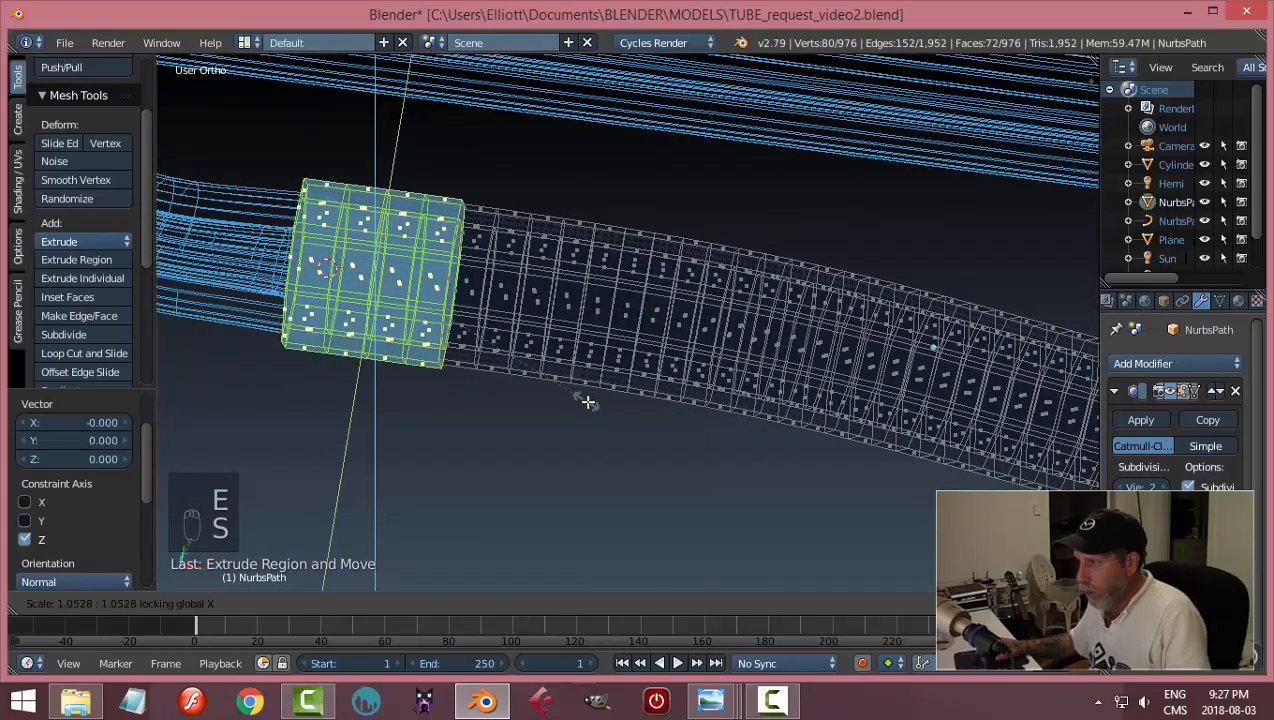
left_click(591, 416)
key("a")
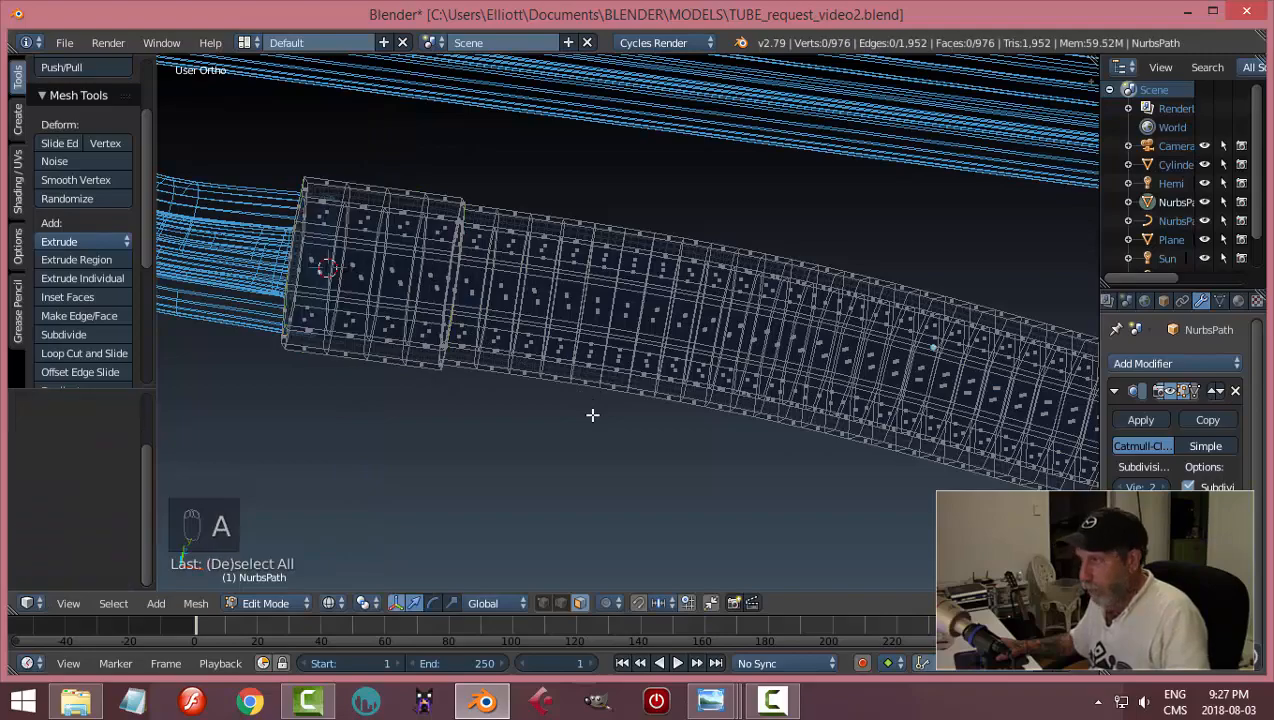
- Return to Object Mode and move the cuffed hose in the negative X direction, further onto the glass side arm
key("Tab")
left_click(434, 417)
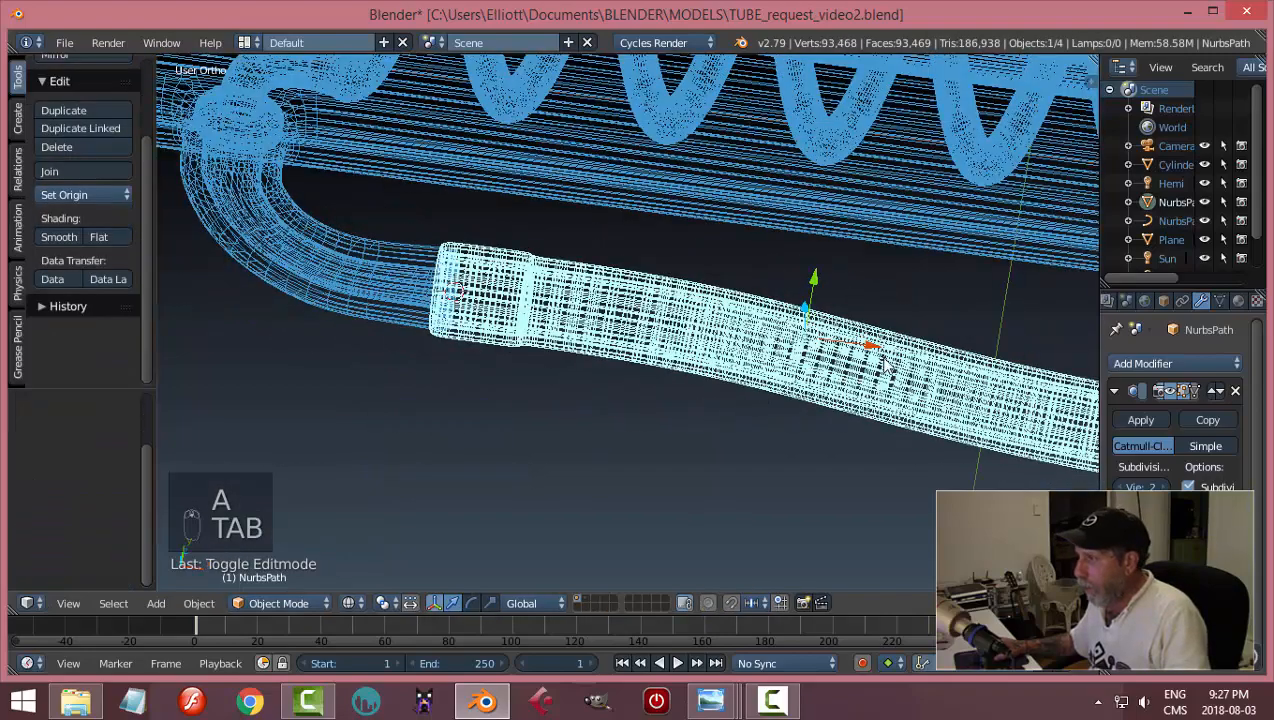
left_click_drag(873, 350, 837, 350)
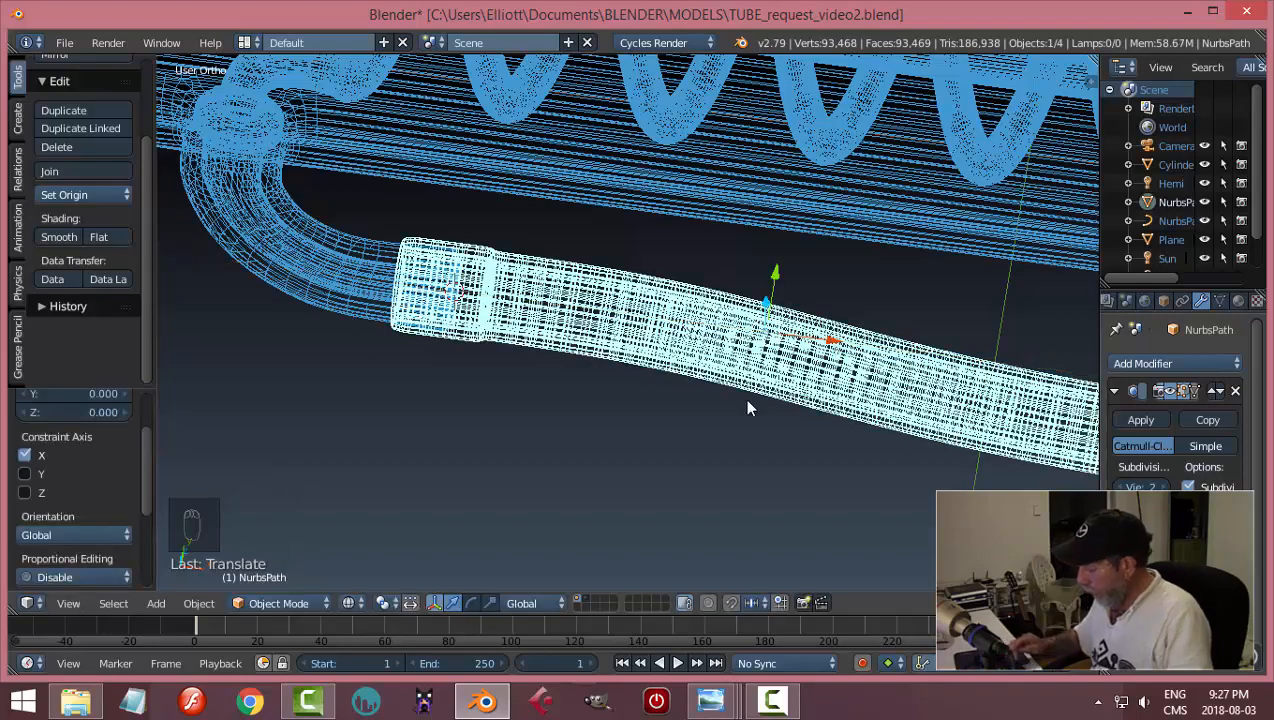
- Show the second layer alongside the first and return the viewport to solid shading
key("KP_1")
middle_click_drag(931, 409, 633, 423, "shift")
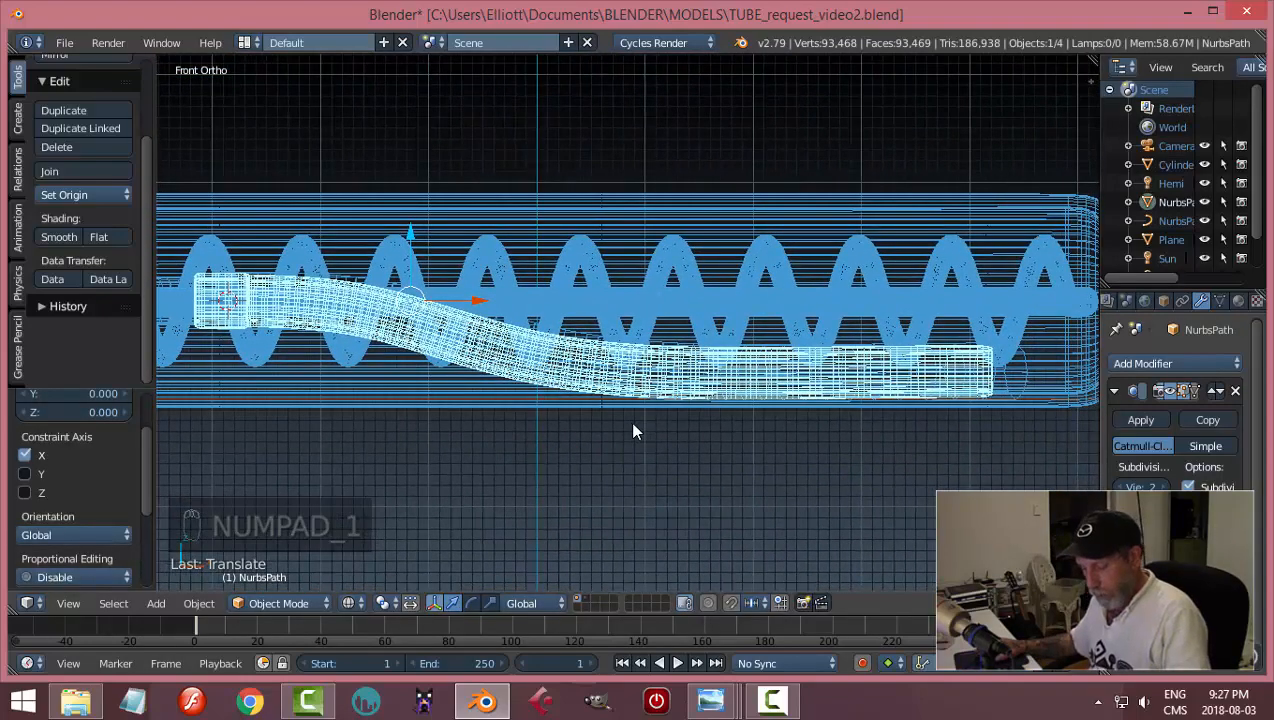
left_click(586, 599, "shift")
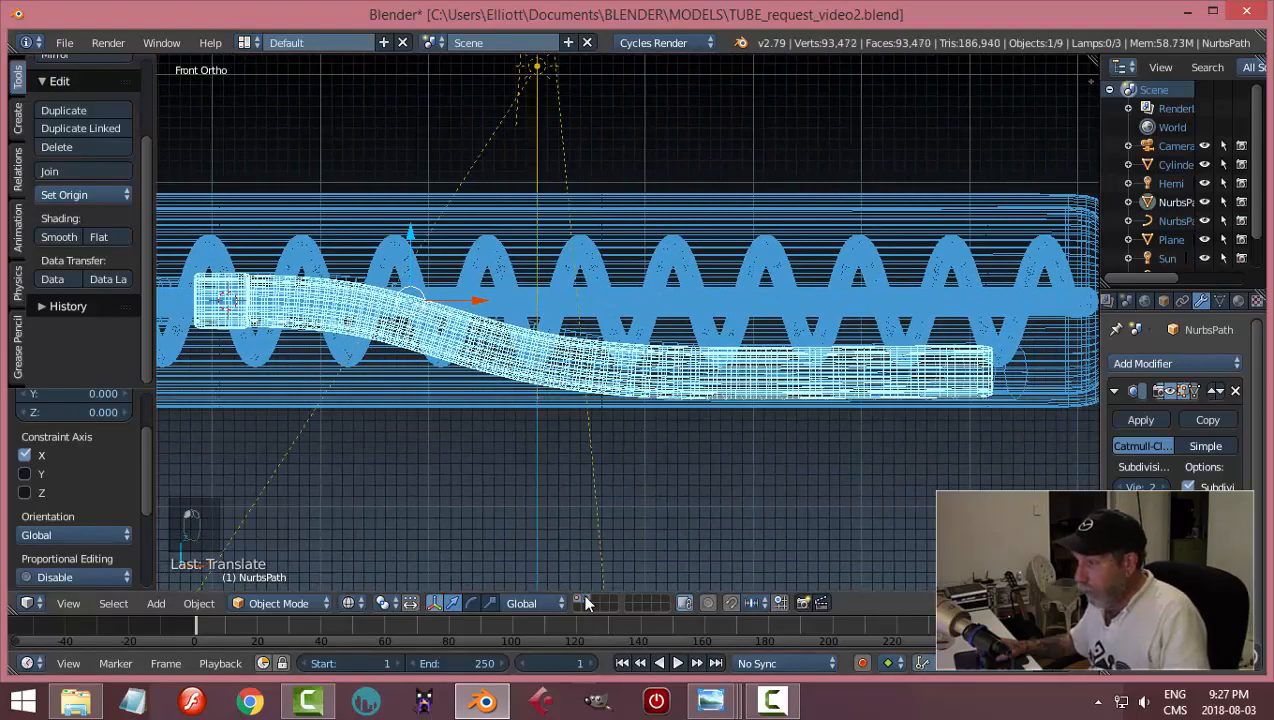
middle_click_drag(798, 492, 782, 520)
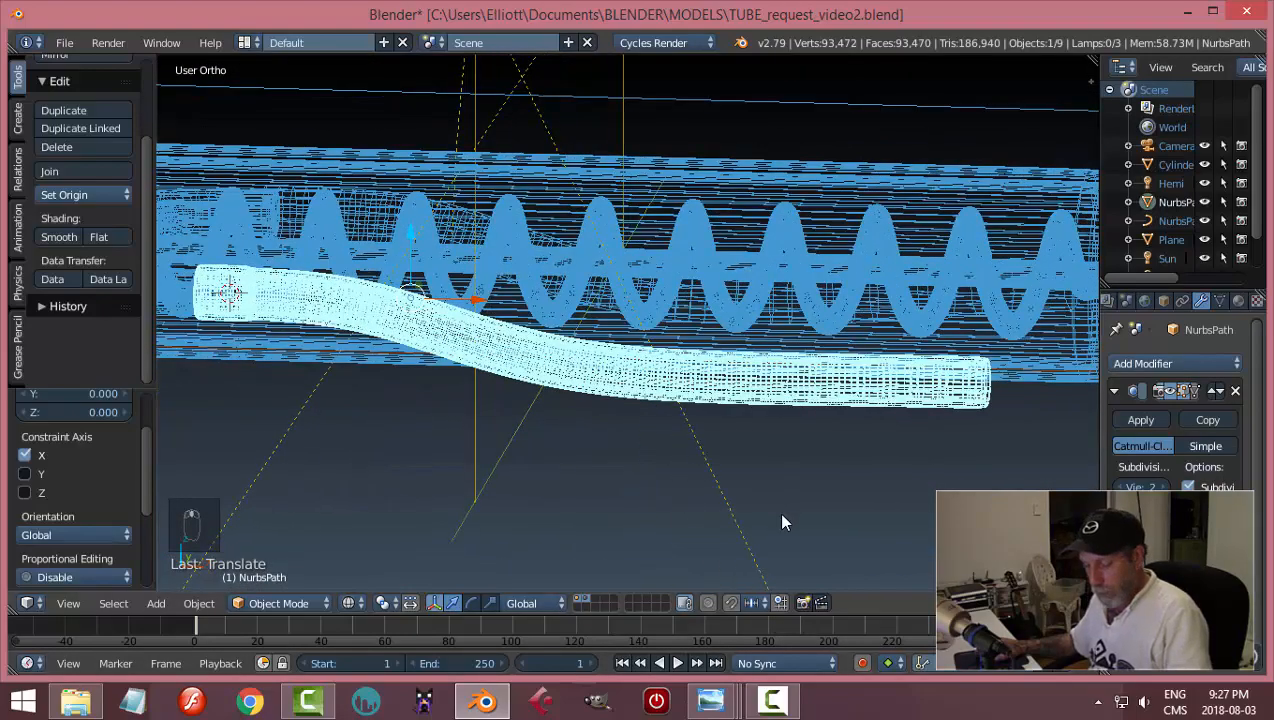
key("z")
left_click(779, 623)
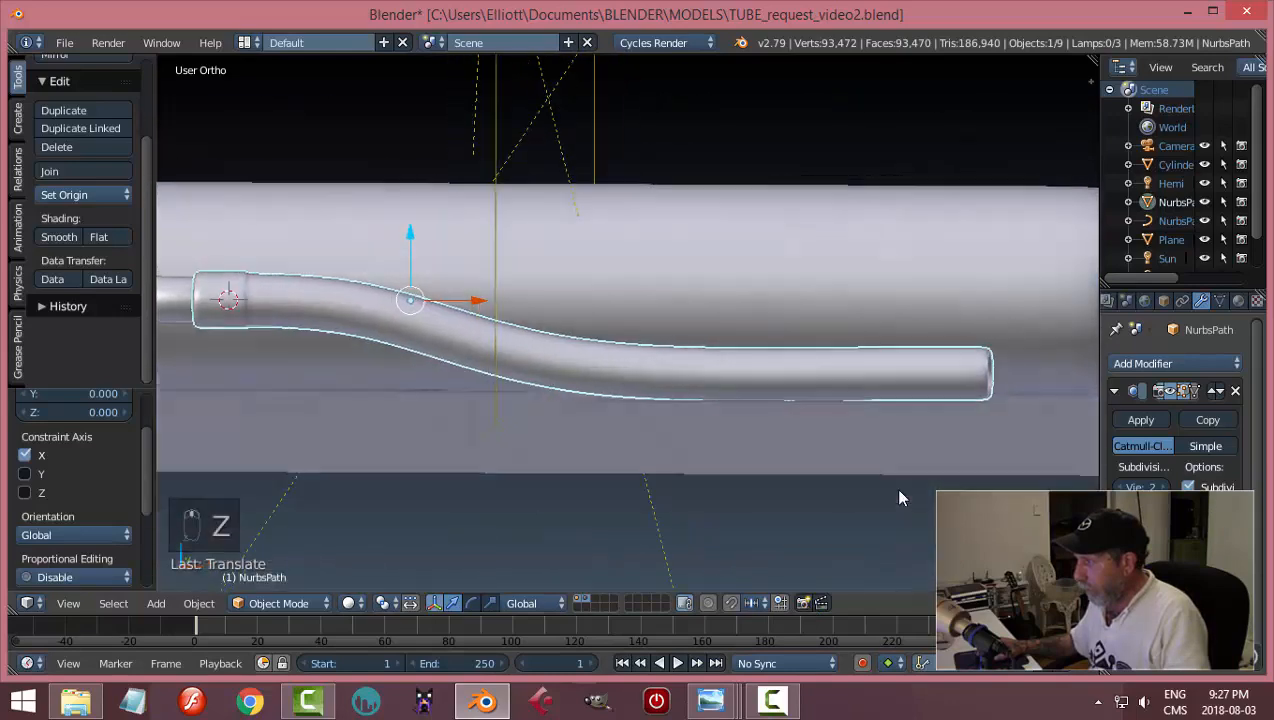
- Select the duplicate hose on the other side arm and move it slightly in the negative X direction onto the arm
middle_click_drag(920, 492, 744, 510)
middle_click_drag(703, 358, 521, 419)
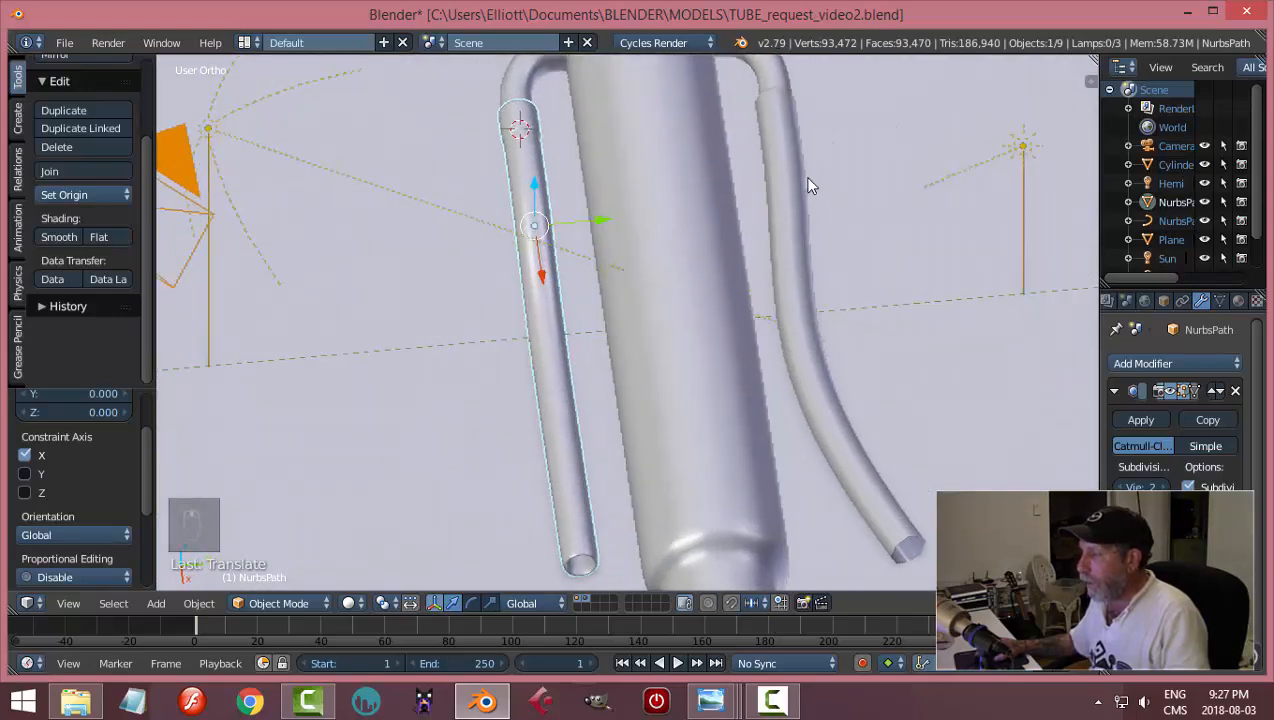
middle_click_drag(810, 185, 815, 376)
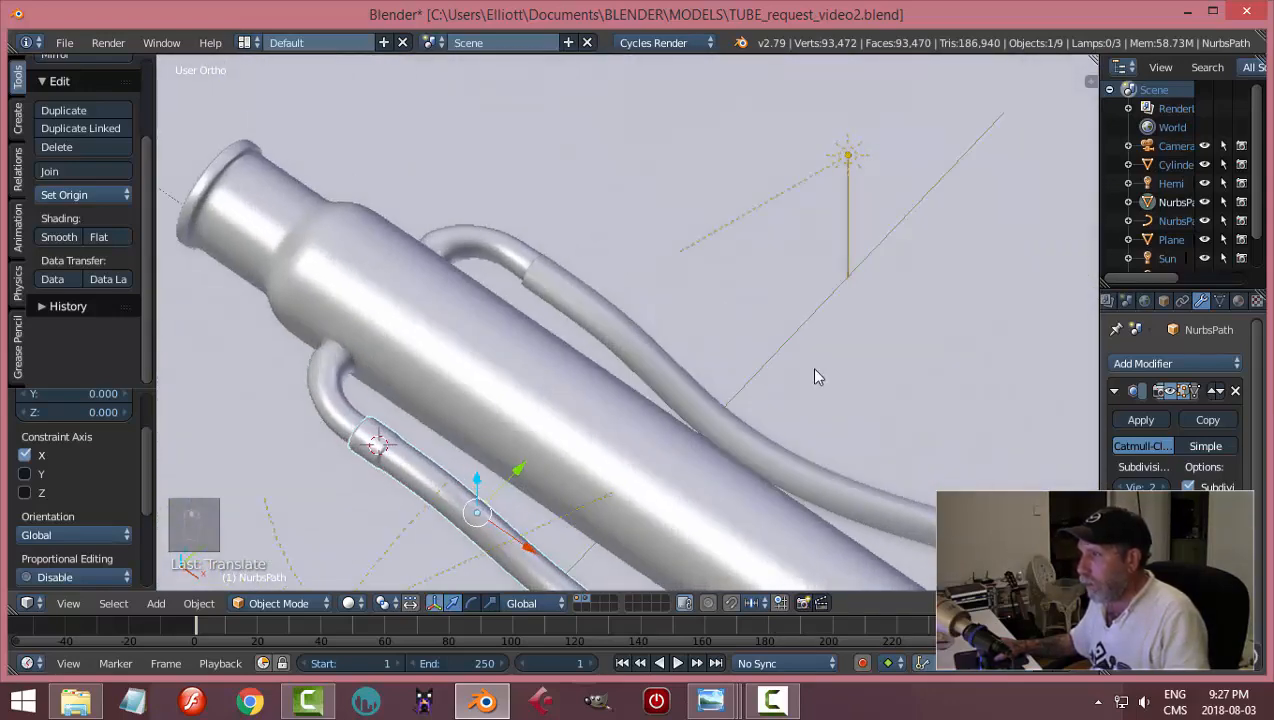
right_click(606, 318)
middle_click_drag(611, 335, 676, 347)
key("g")
key("x")
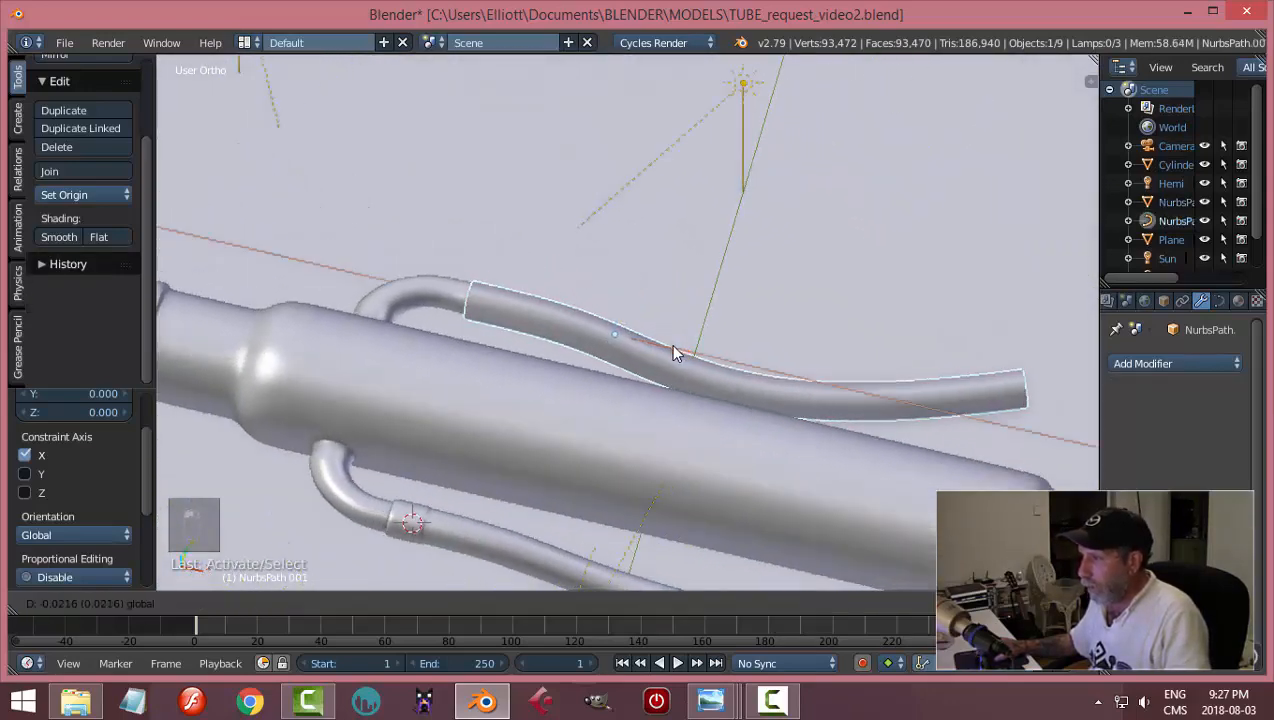
left_click(670, 352)
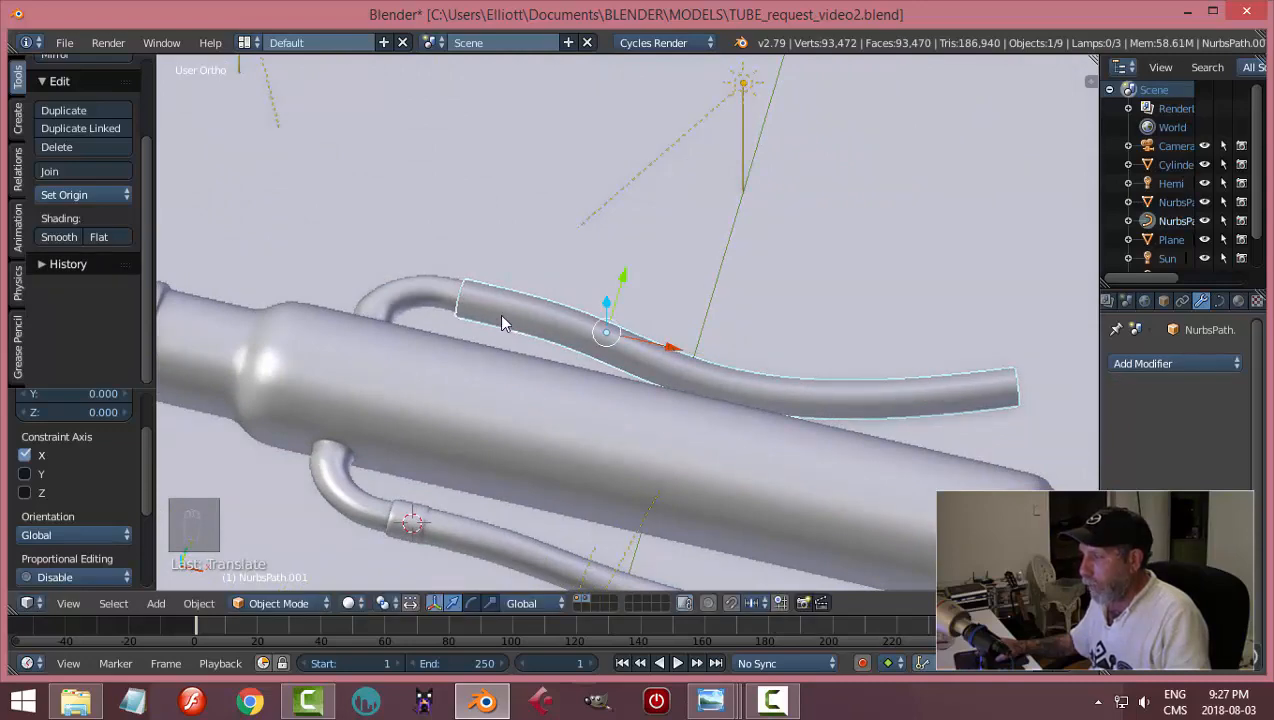
- Convert the duplicate hose from a curve to a mesh in Object Mode
key("Tab")
middle_click_drag(670, 322, 702, 325)
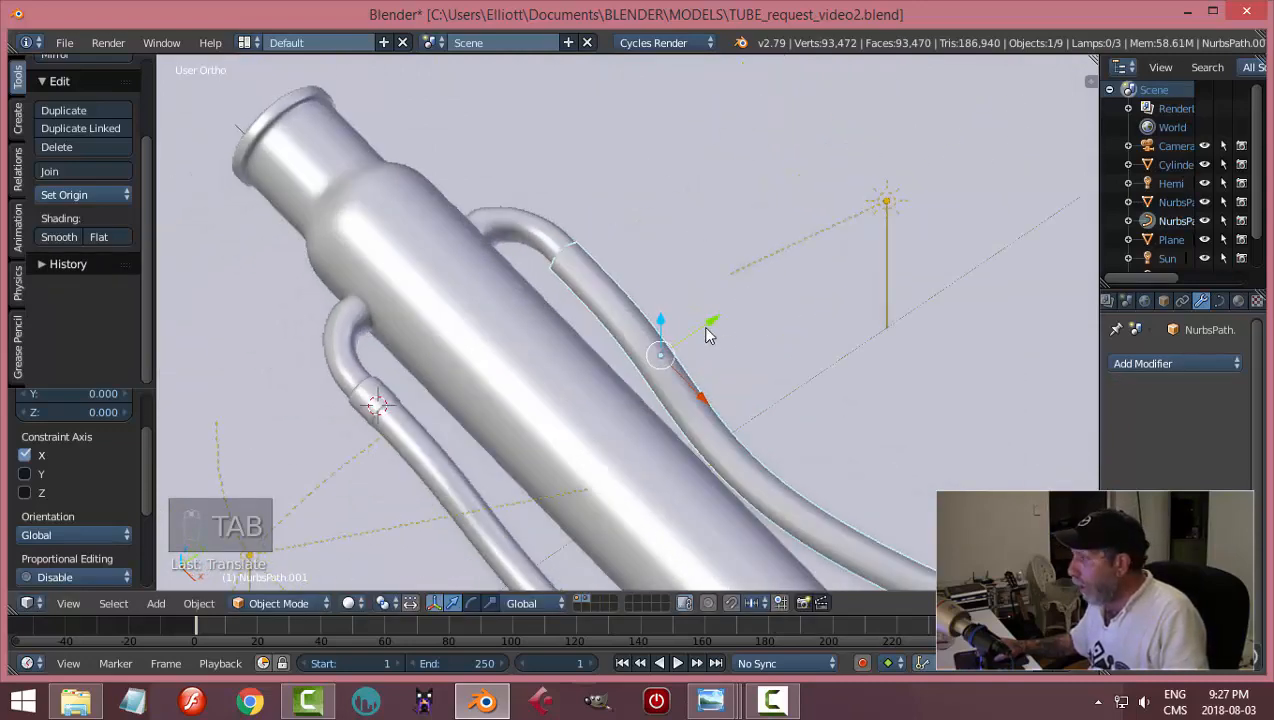
key("alt+c")
left_click(719, 387)
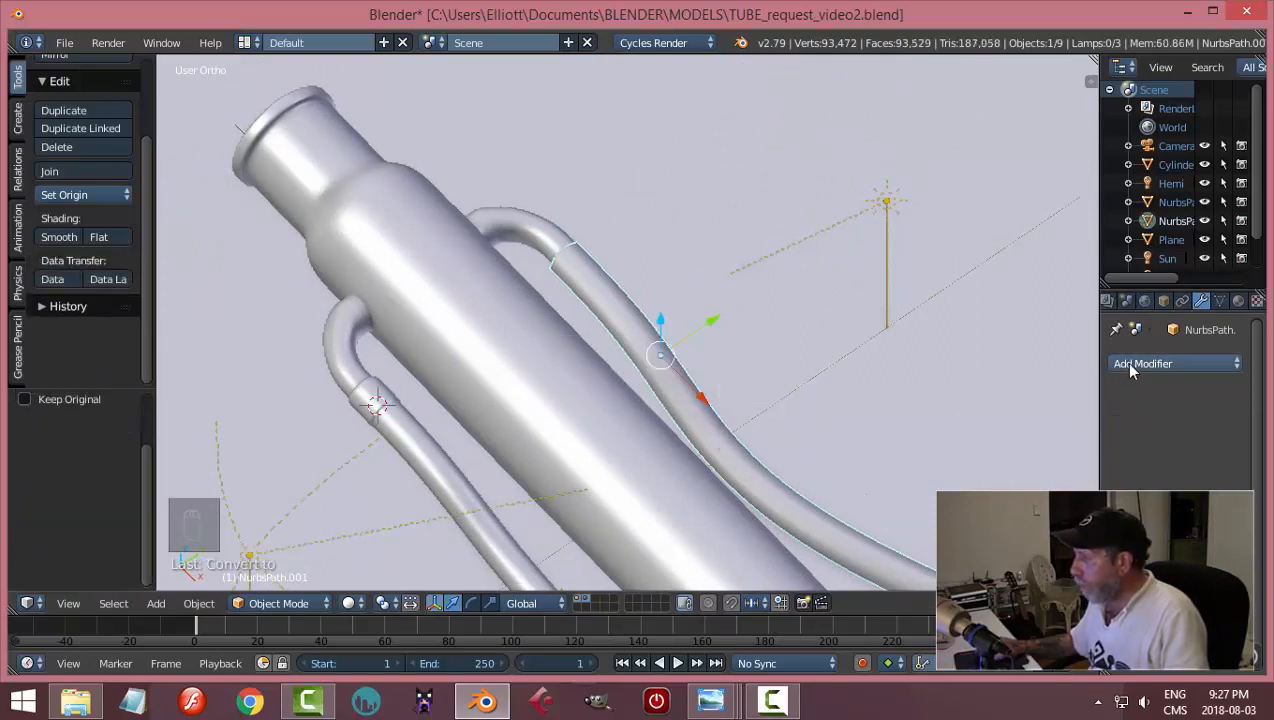
middle_click_drag(893, 370, 733, 392)
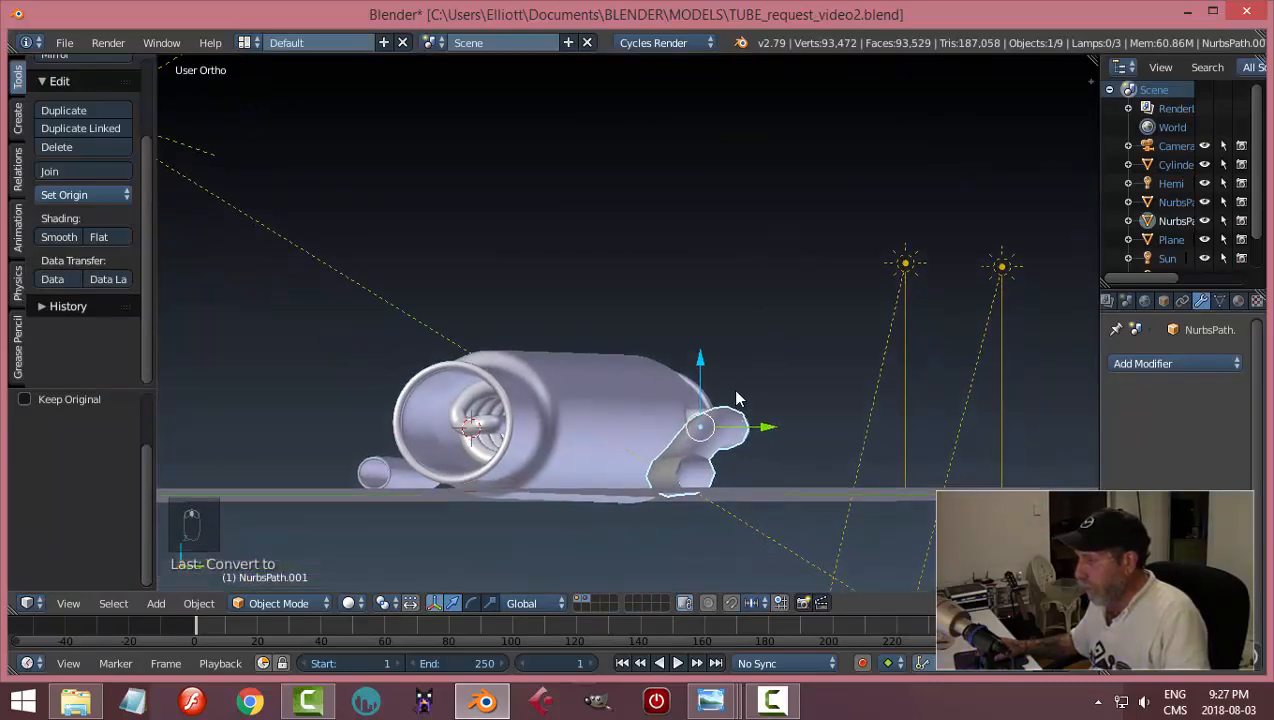
- Add a Solidify modifier with a thickness of 0.031 to the duplicate hose and apply it
left_click(1135, 362)
left_click(903, 299)
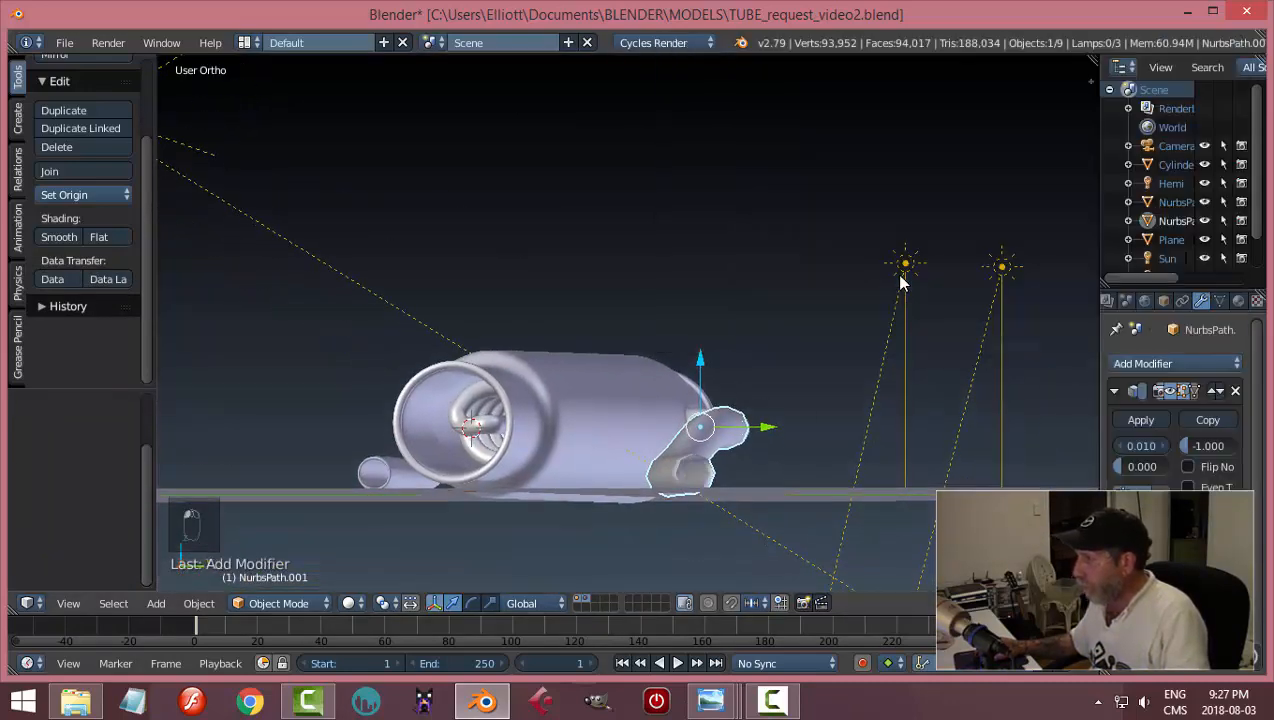
scroll(1058, 471, "up", 1)
left_click_drag(1135, 445, 1158, 445)
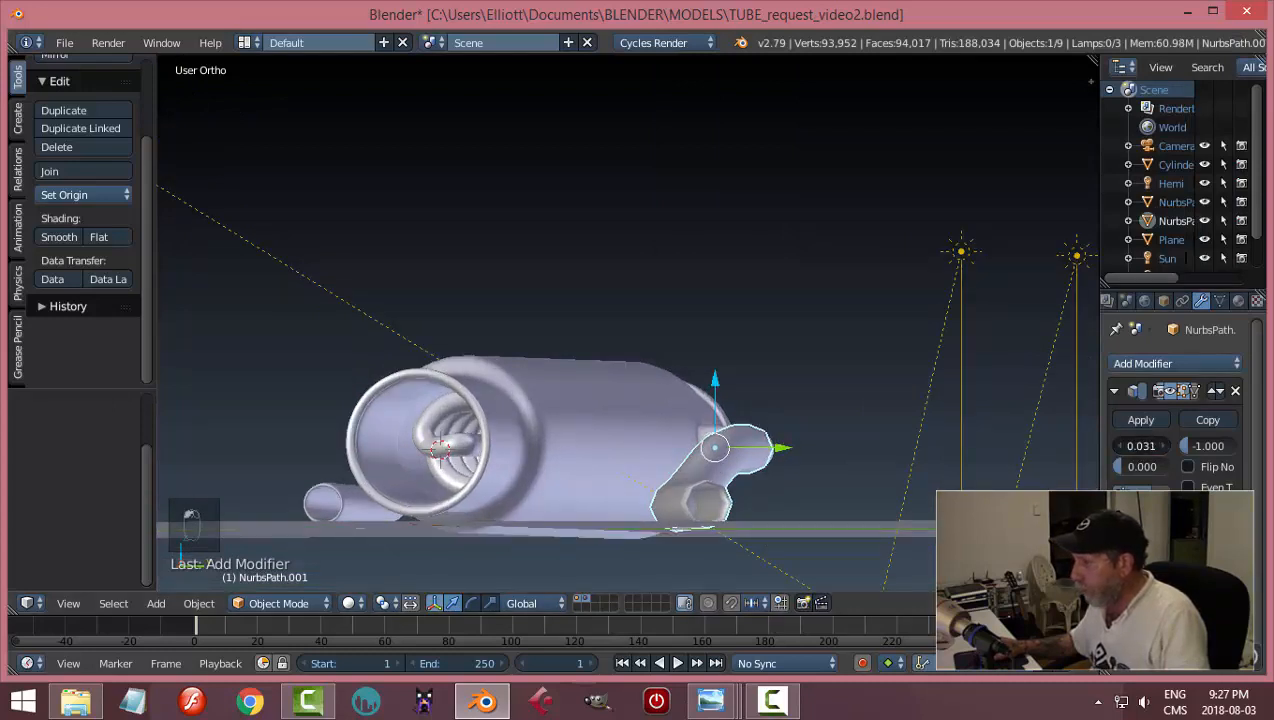
left_click(1141, 420)
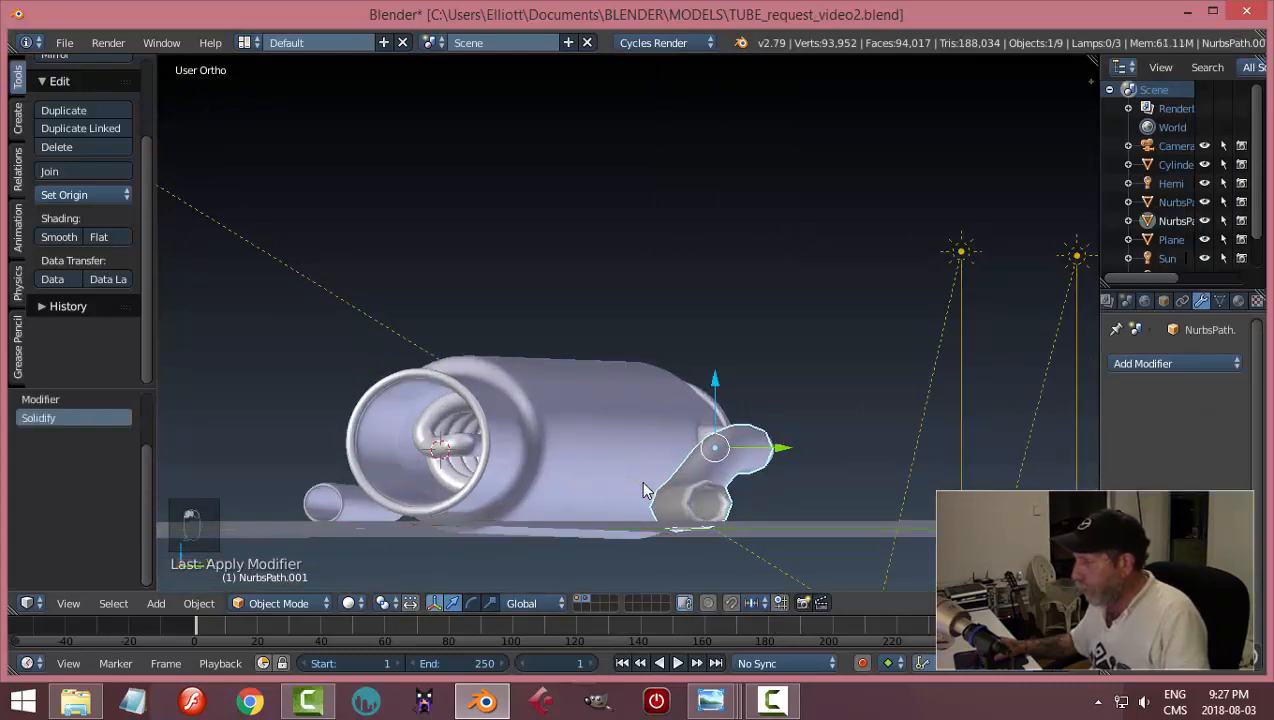
- Add a Subdivision Surface modifier with view level 2 to the duplicate hose and shade it smooth
middle_click_drag(1030, 405, 949, 419)
left_click(1158, 366)
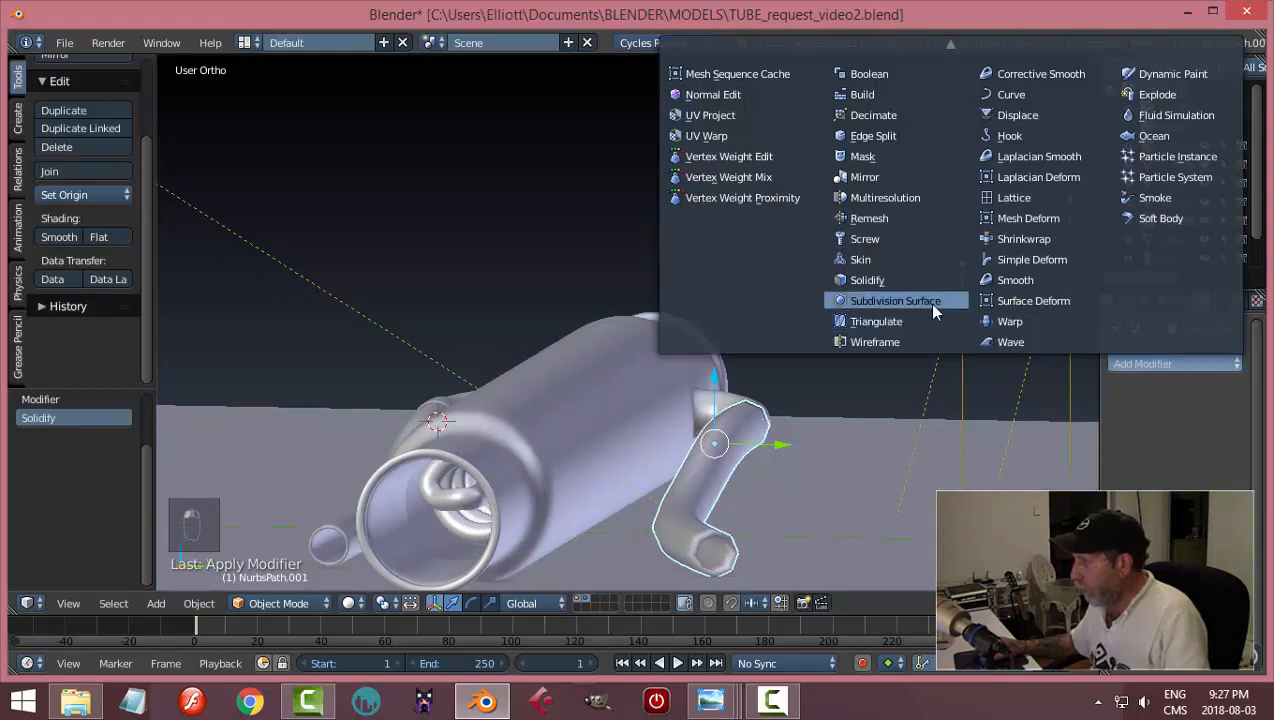
left_click(870, 299)
left_click(1160, 487)
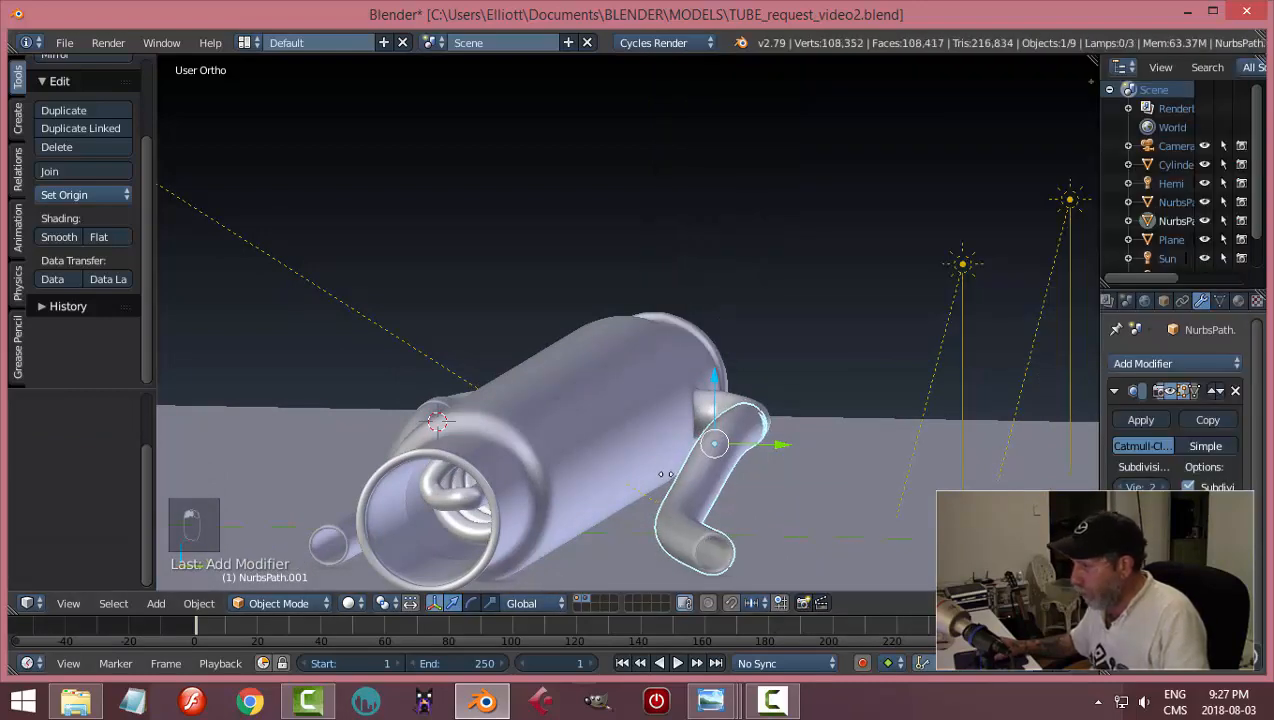
middle_click_drag(737, 478, 716, 216, "shift")
left_click(58, 237)
- In Edit Mode, add an edge loop around the duplicate hose's free end and slide it close to the rim, factor about -0.817
key("Tab")
scroll(848, 528, "up", 3)
scroll(734, 310, "up", 3)
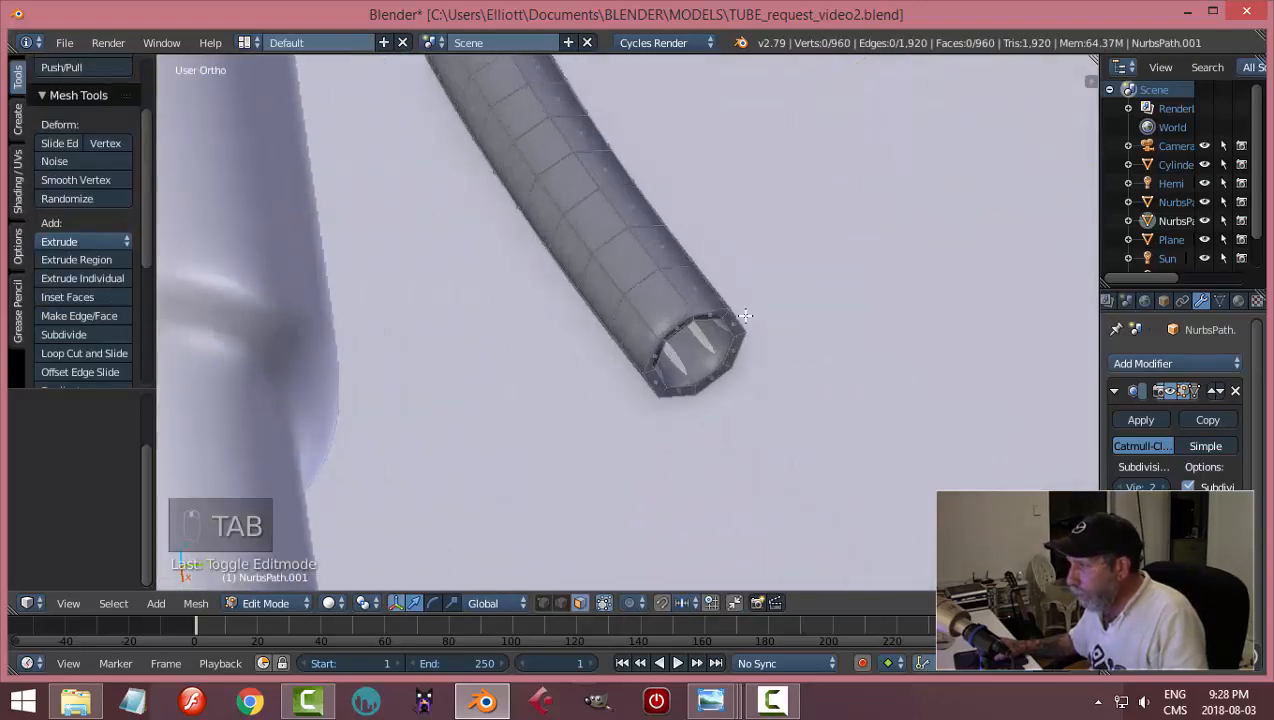
key("ctrl+r")
left_click(734, 284)
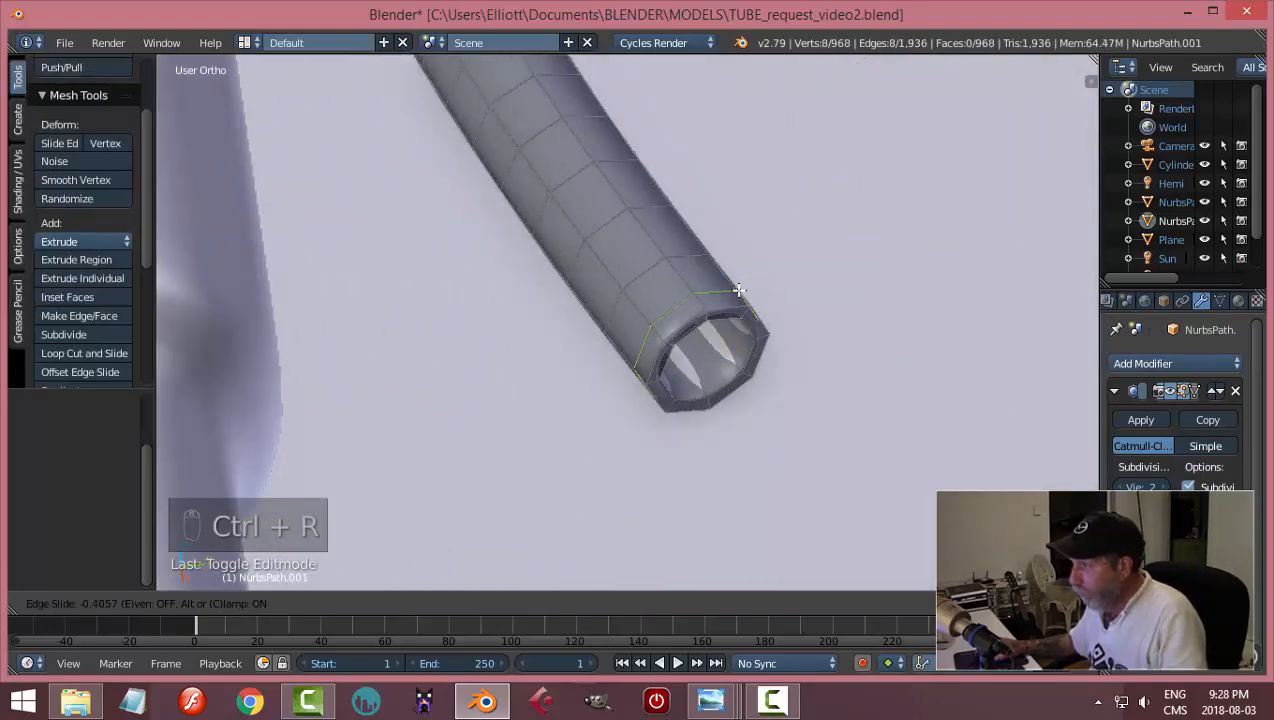
left_click(745, 300)
- Add a second edge loop around the rim face of the duplicate hose's free end, with a slide factor of about 0.198
middle_click_drag(828, 392, 805, 438)
scroll(805, 438, "up", 3)
middle_click_drag(790, 292, 799, 407, "shift")
scroll(799, 407, "up", 2)
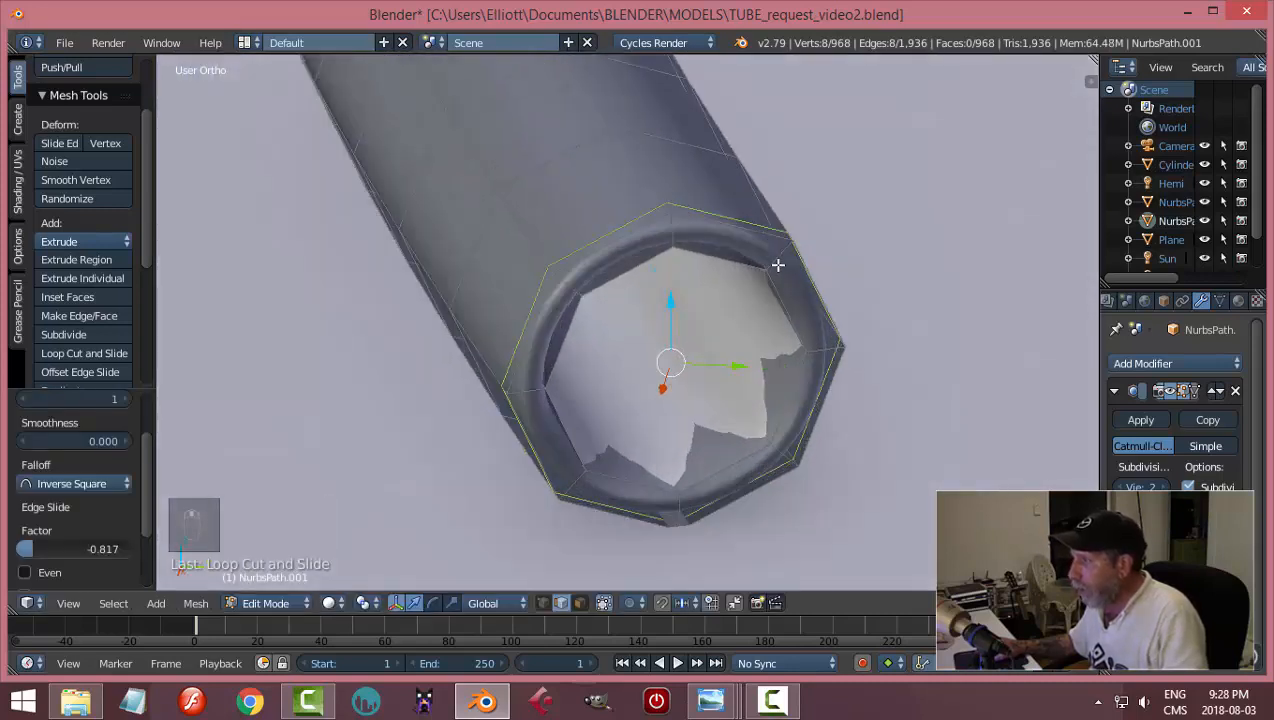
key("ctrl+r")
left_click(766, 258)
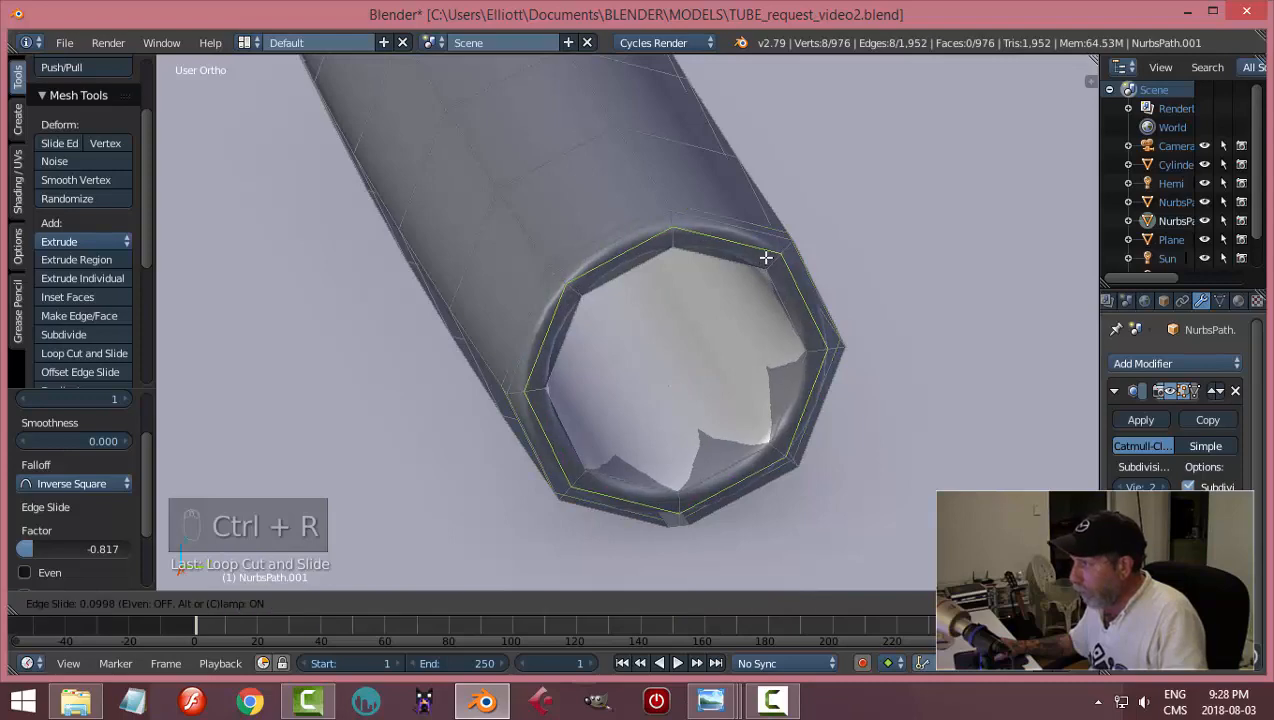
left_click(766, 256)
- Clear the selection and, in face select mode, select the rim face loop at the hose end on the glass side arm
scroll(790, 225, "down", 5)
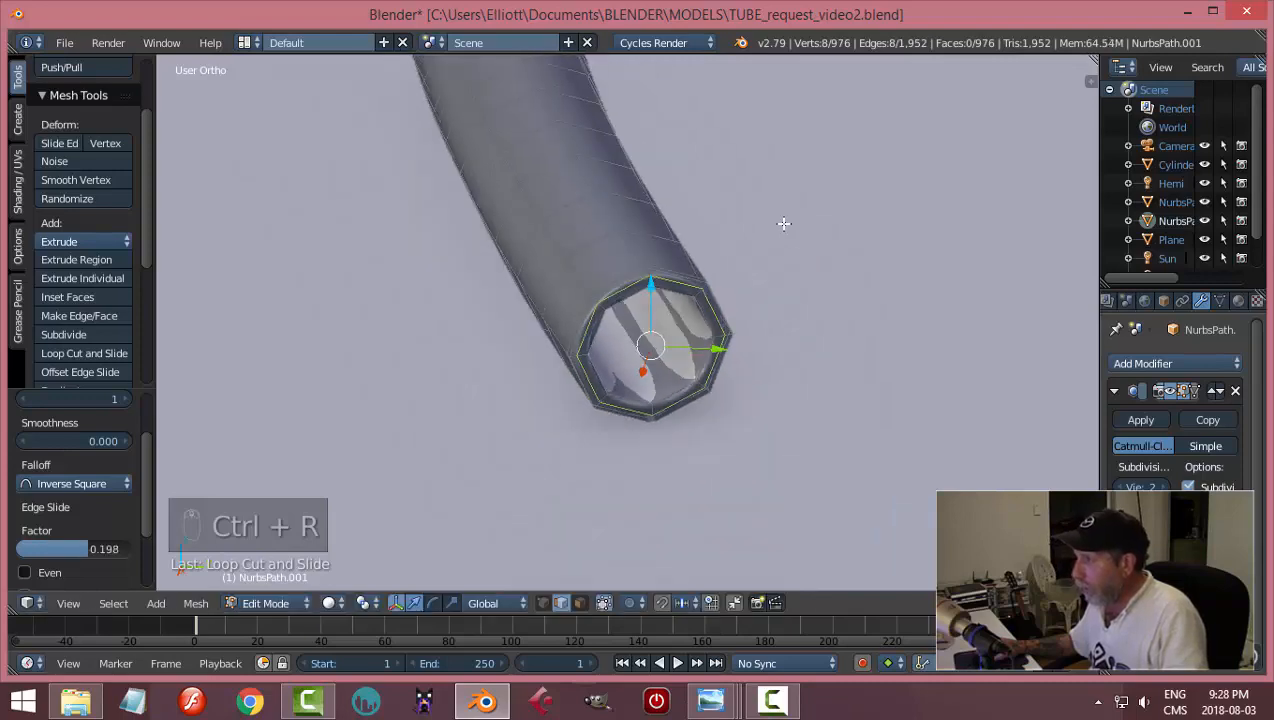
middle_click_drag(624, 205, 675, 414)
middle_click_drag(486, 188, 458, 414, "shift")
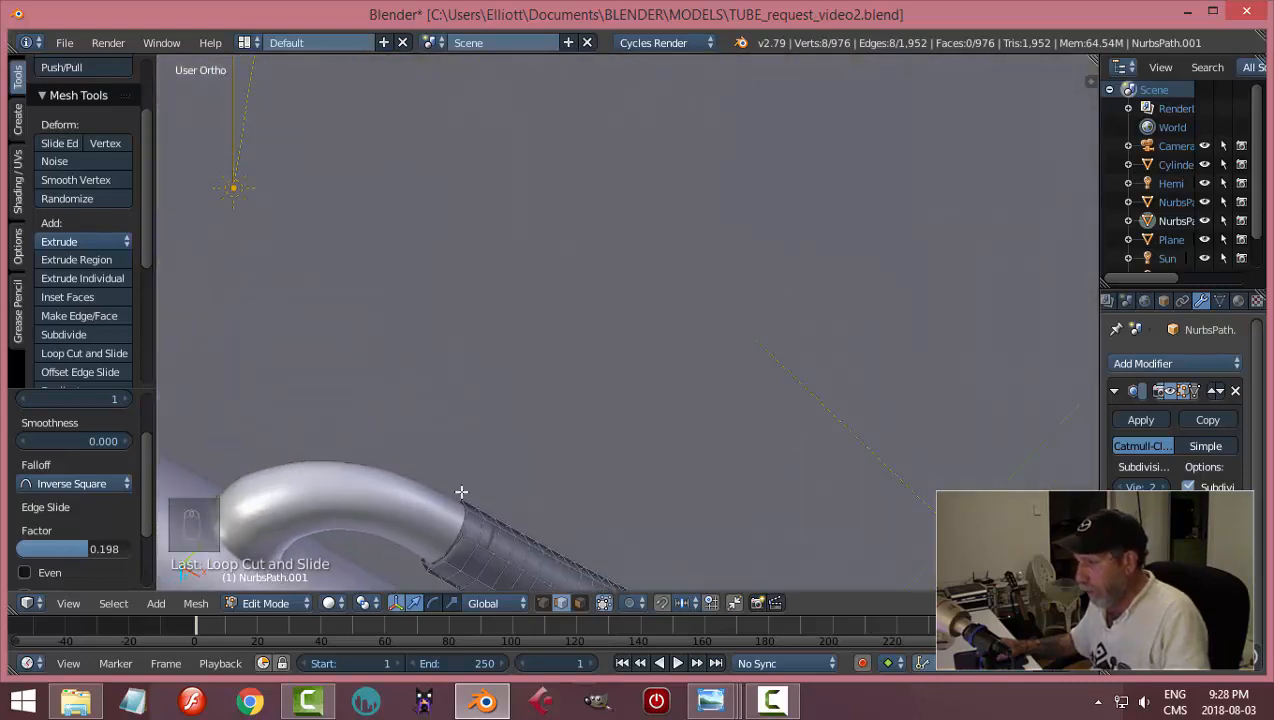
right_click(474, 537)
key("KP_Decimal")
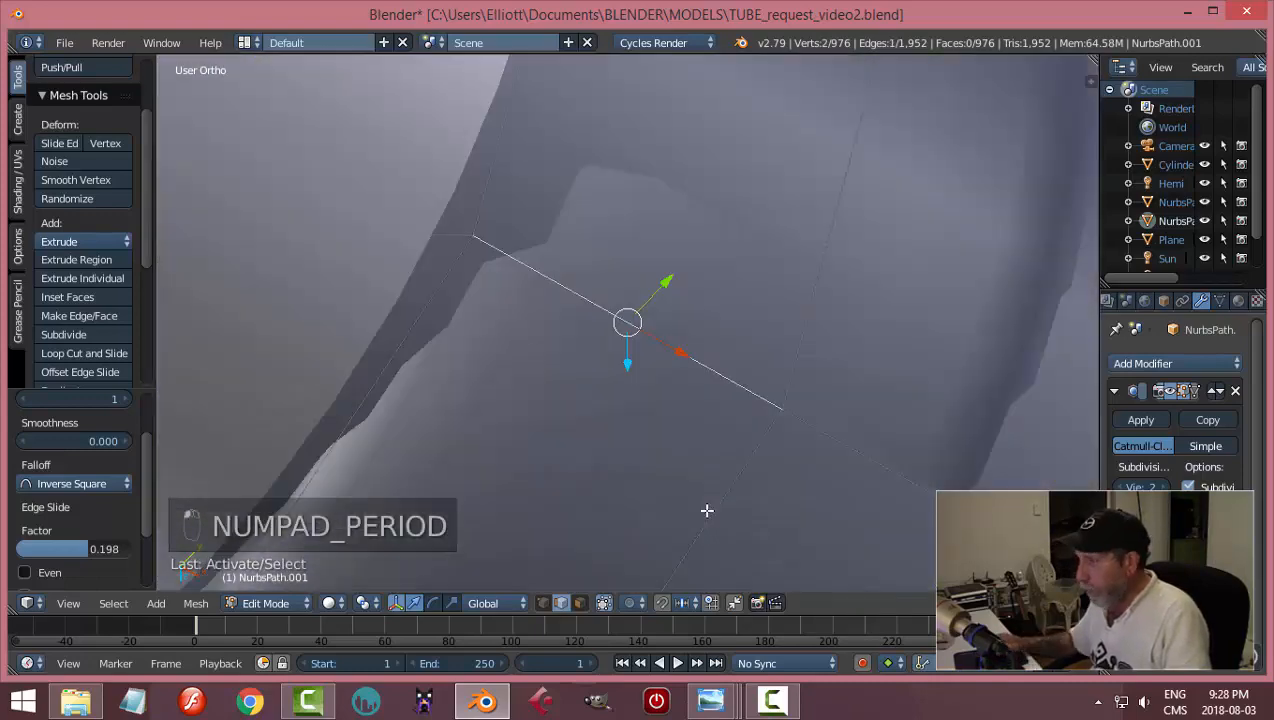
middle_click_drag(620, 521, 894, 416)
key("a")
key("ctrl+Tab")
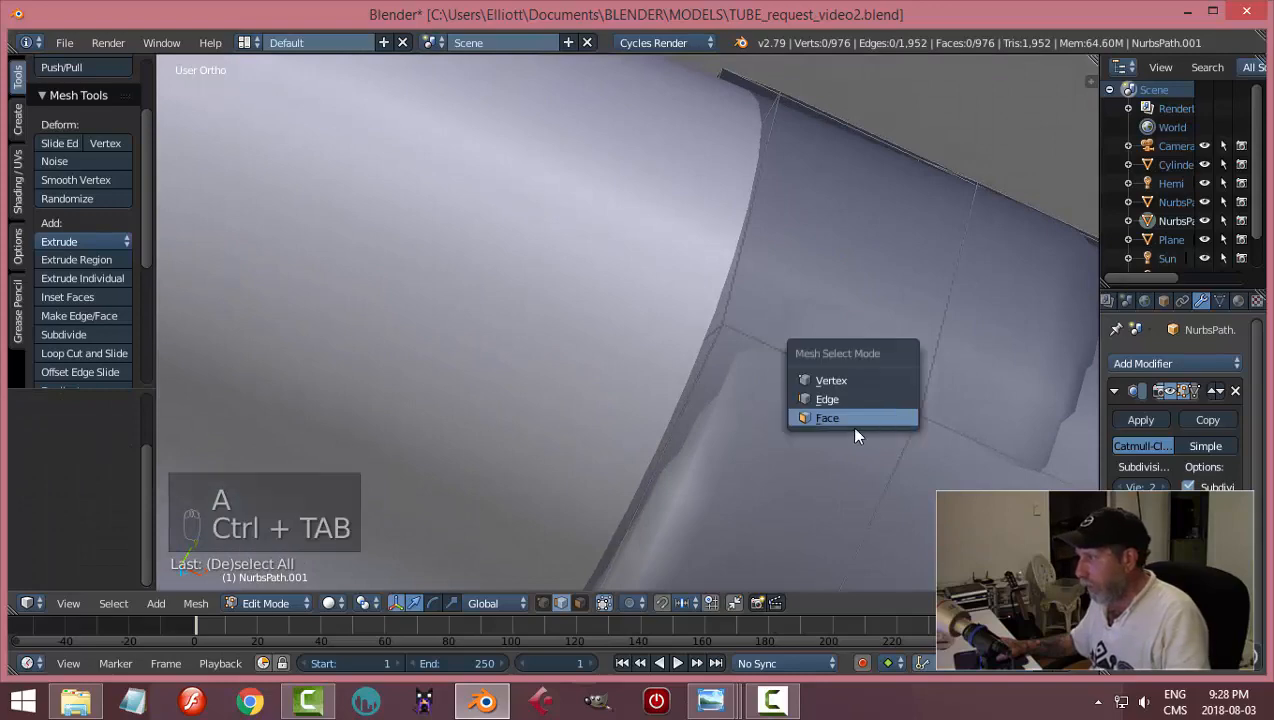
left_click(850, 425)
right_click(712, 325, "alt")
scroll(845, 360, "down", 6)
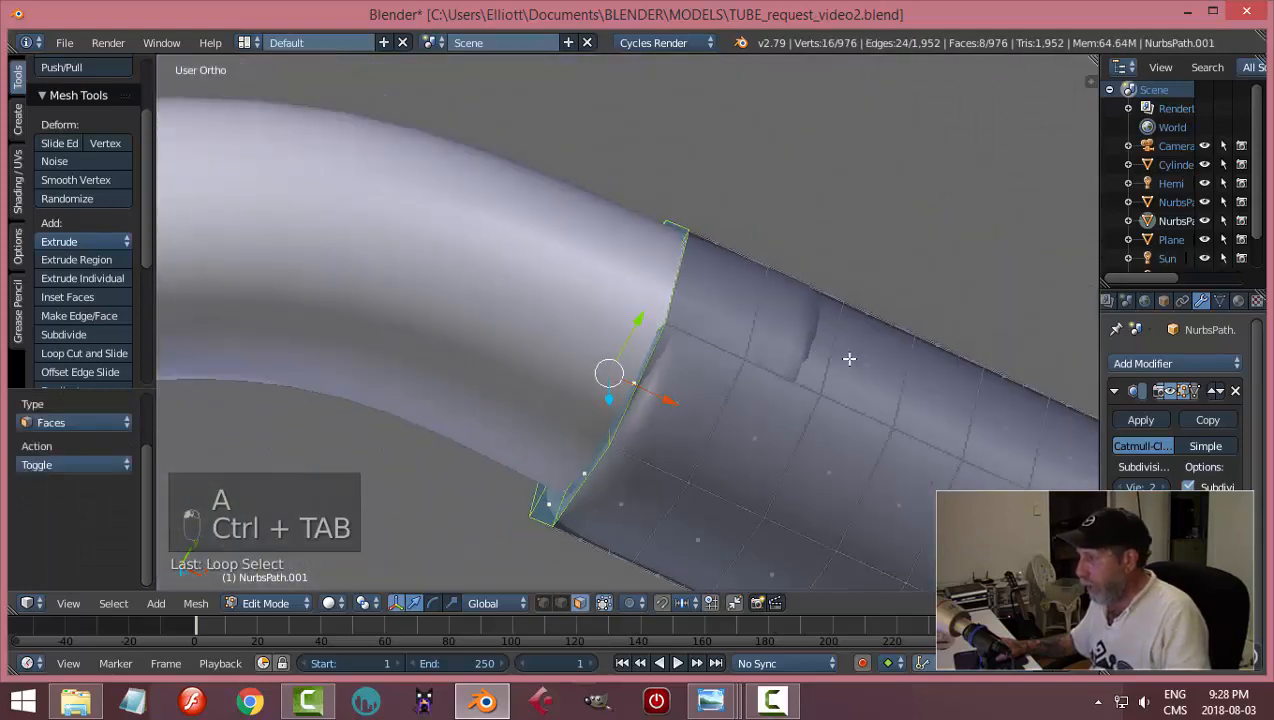
- Grow the rim selection four times, extrude it and scale it to about 1.068 in Y and Z as a raised cuff, returning to Object Mode
key("ctrl+KP_Add")
key("ctrl+KP_Add")
key("ctrl+KP_Add")
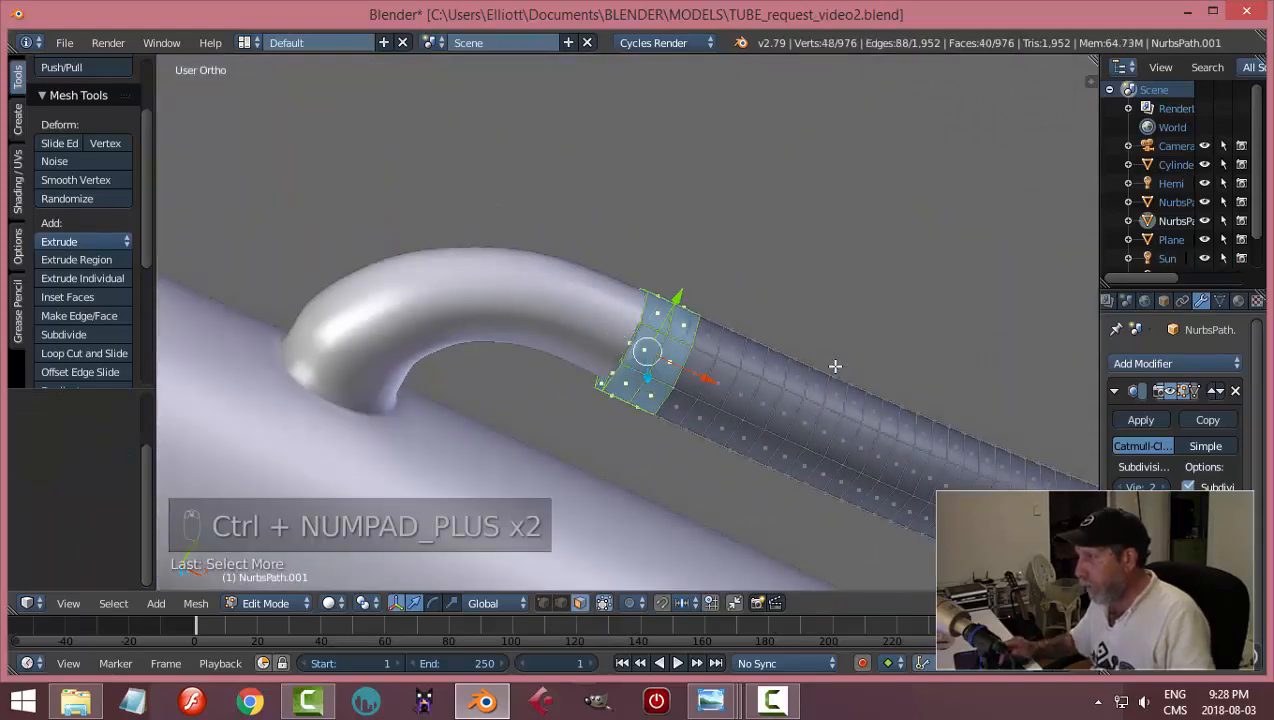
key("ctrl+KP_Add")
middle_click_drag(835, 366, 781, 379)
key("e")
key("s")
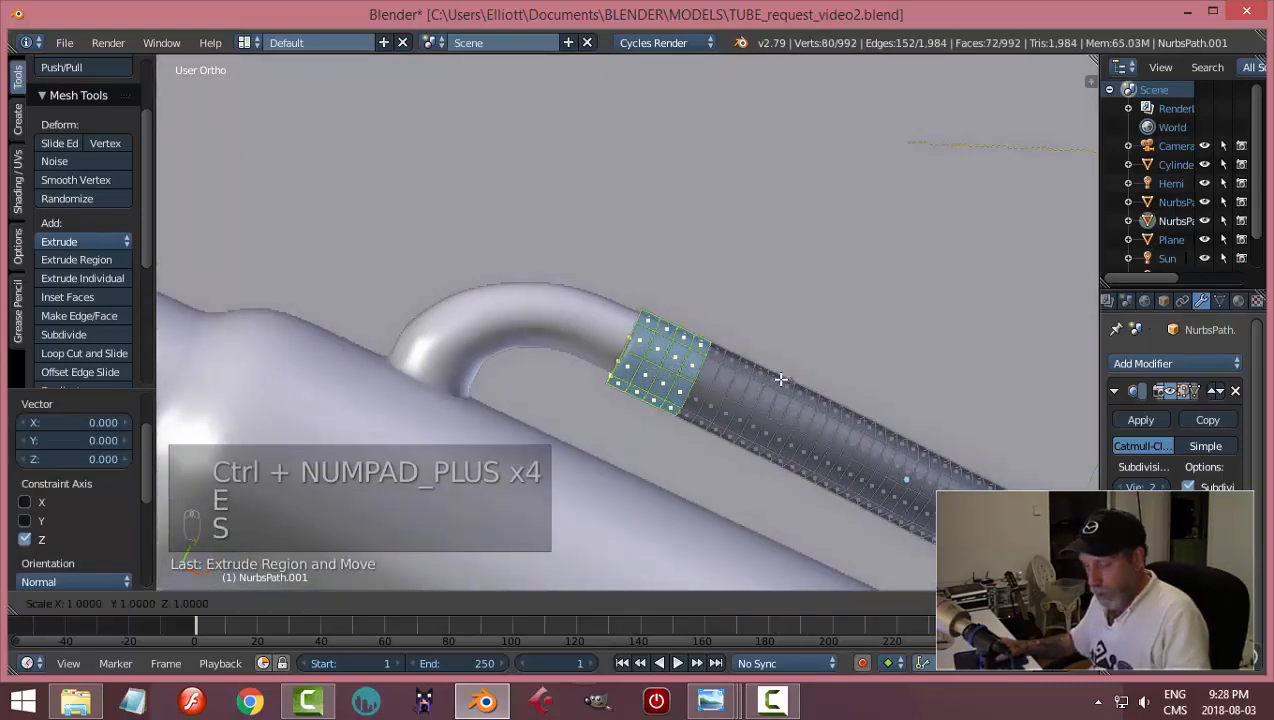
left_click(788, 385)
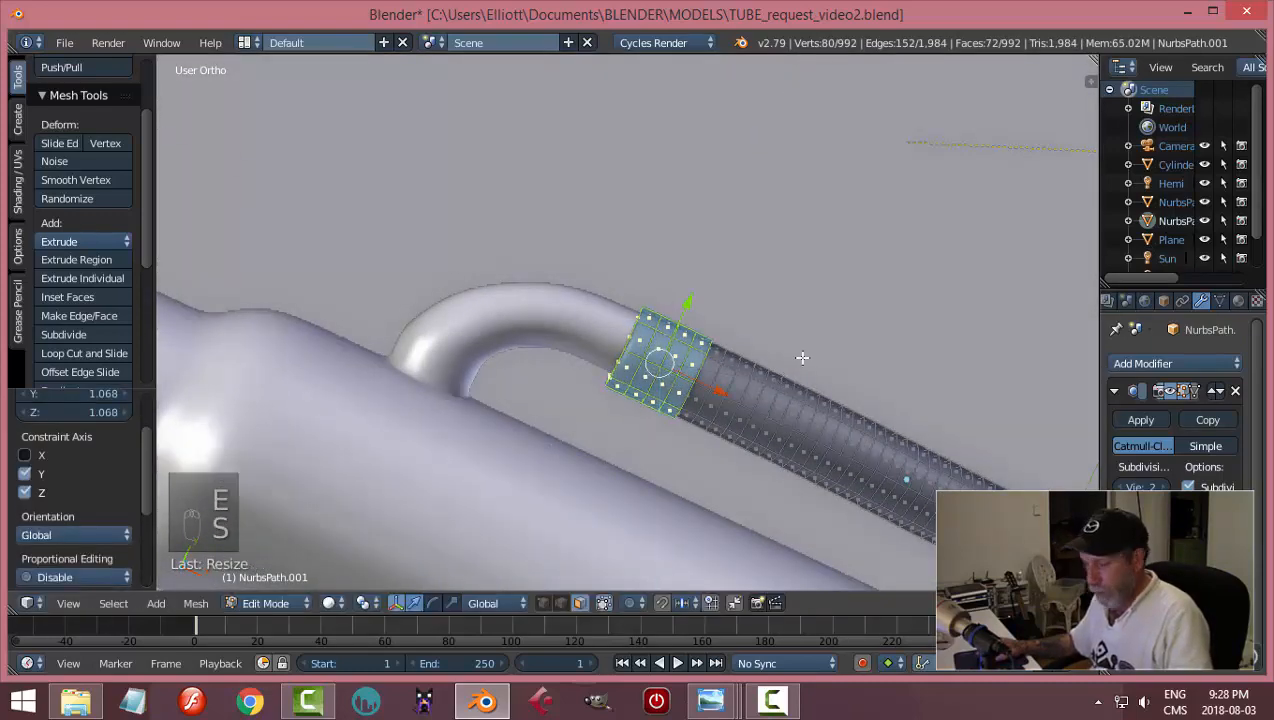
key("a")
key("Tab")
- Select the first hose and, in Edit Mode, add an edge loop near its free end with a slide factor of about -0.618
middle_click_drag(743, 366, 743, 273)
scroll(765, 310, "down", 6)
right_click(576, 453)
key("Tab")
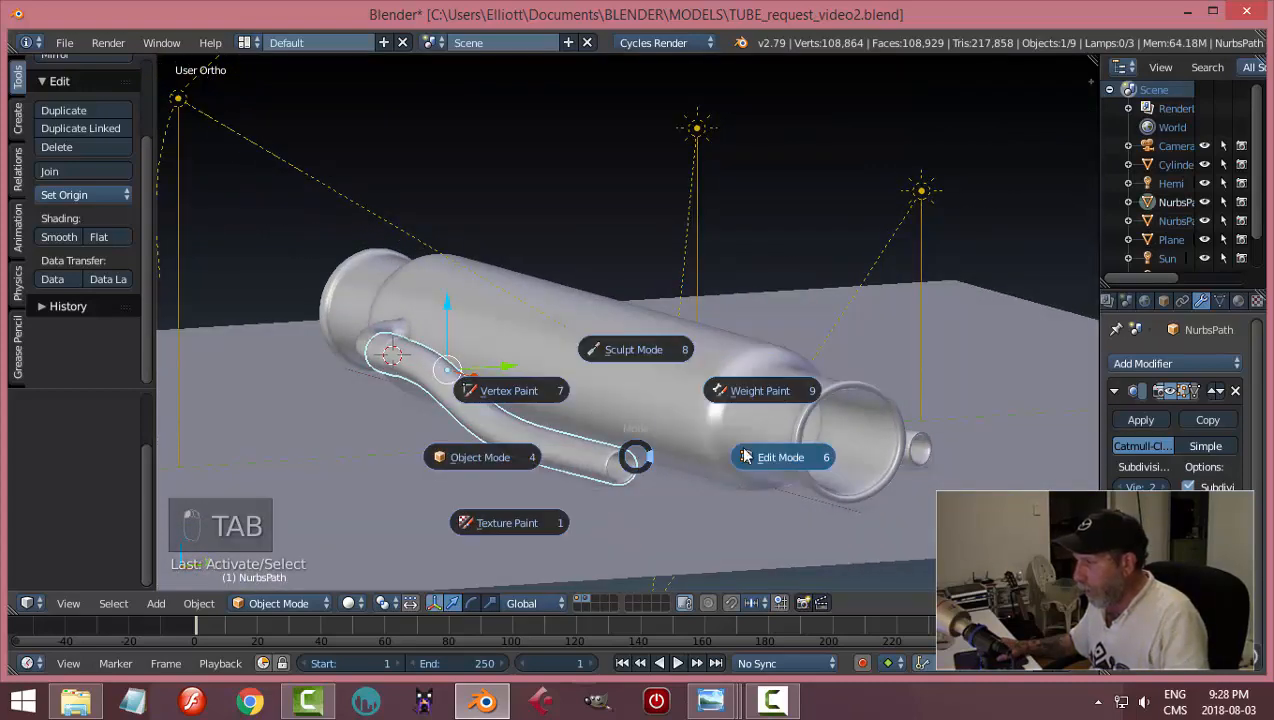
scroll(587, 254, "up", 3)
middle_click_drag(587, 254, 469, 526)
scroll(606, 378, "up", 2)
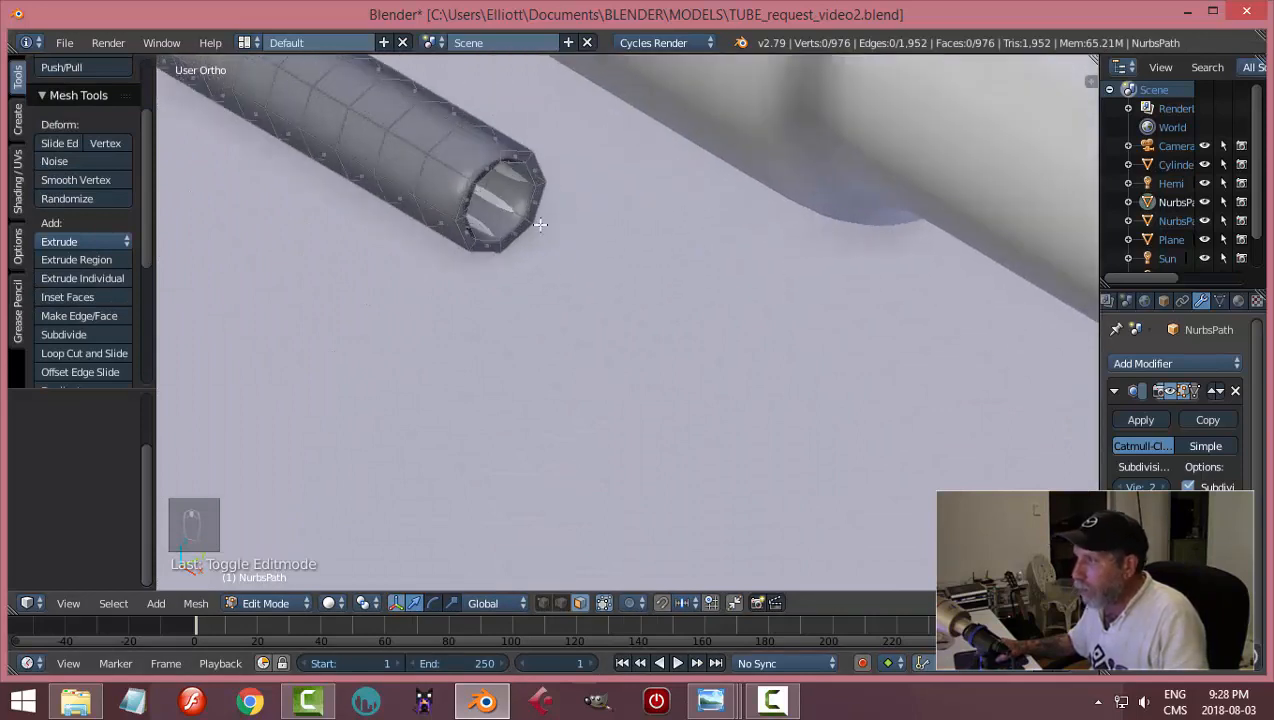
key("ctrl+r")
left_click(482, 140)
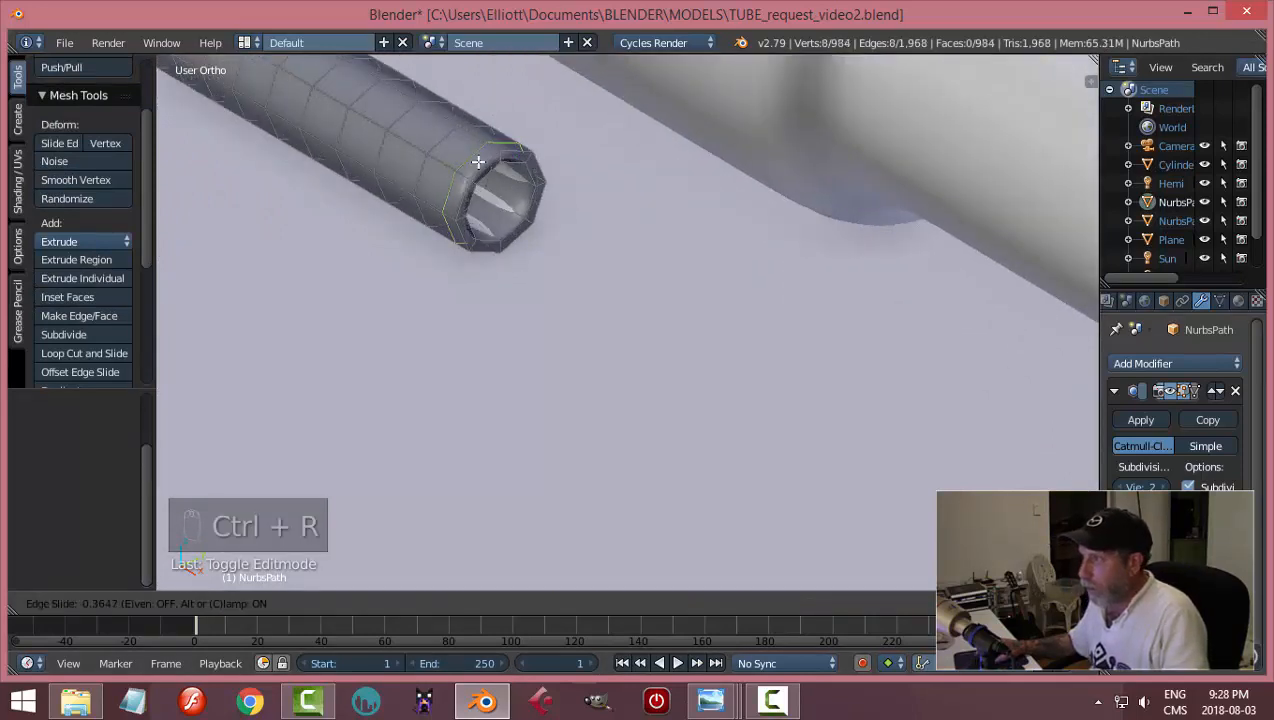
left_click(482, 167)
- Add a second edge loop around the first hose's rim face, slide factor about 0.283, and return to Object Mode
scroll(484, 200, "up", 5)
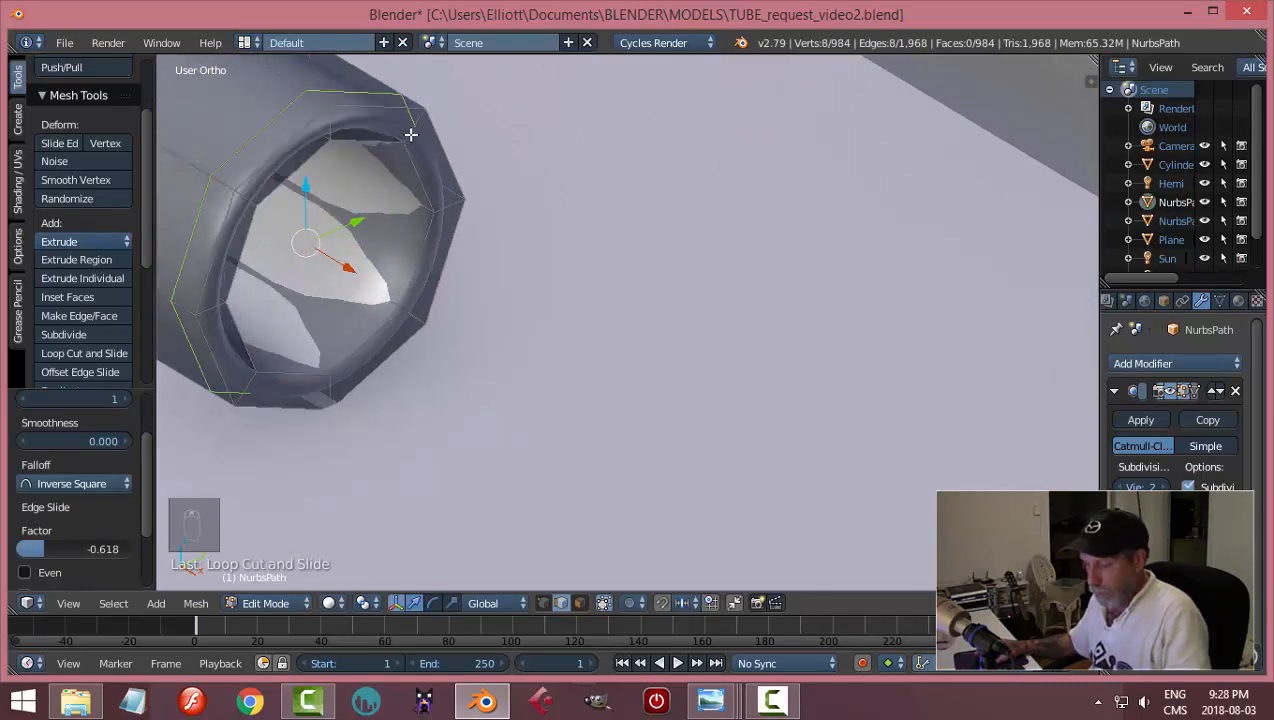
key("ctrl+r")
left_click(412, 131)
left_click(414, 129)
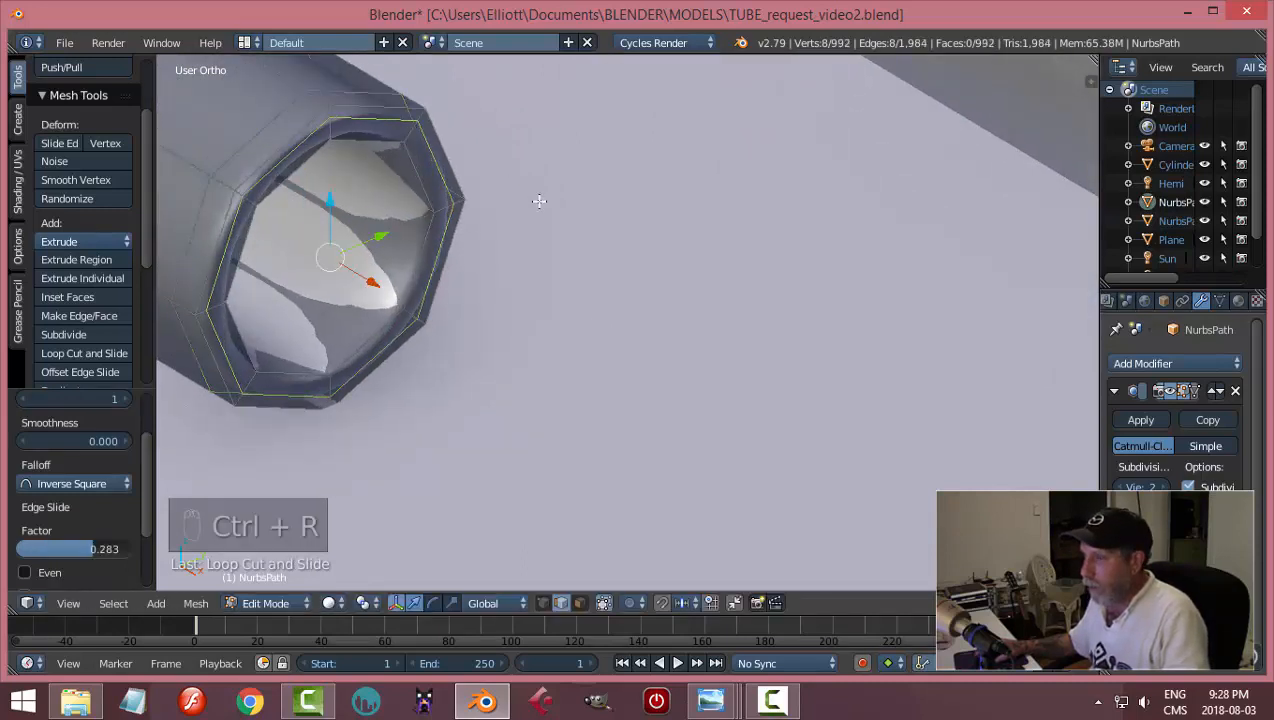
key("a")
key("Tab")
left_click(398, 203)
scroll(595, 248, "down", 5)
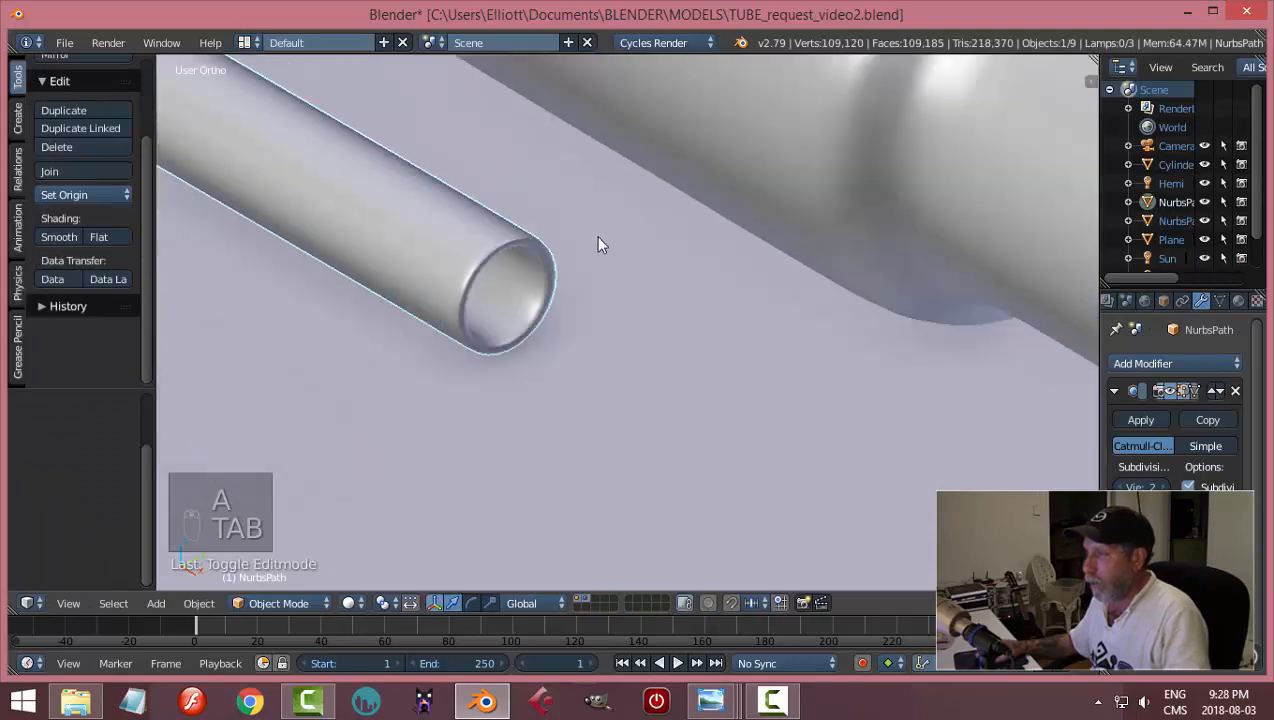
- Preview the whole tube with both hoses in rendered shading, switch back to solid shading and save the file
scroll(588, 252, "down", 3)
middle_click_drag(512, 219, 588, 354)
key("shift+z")
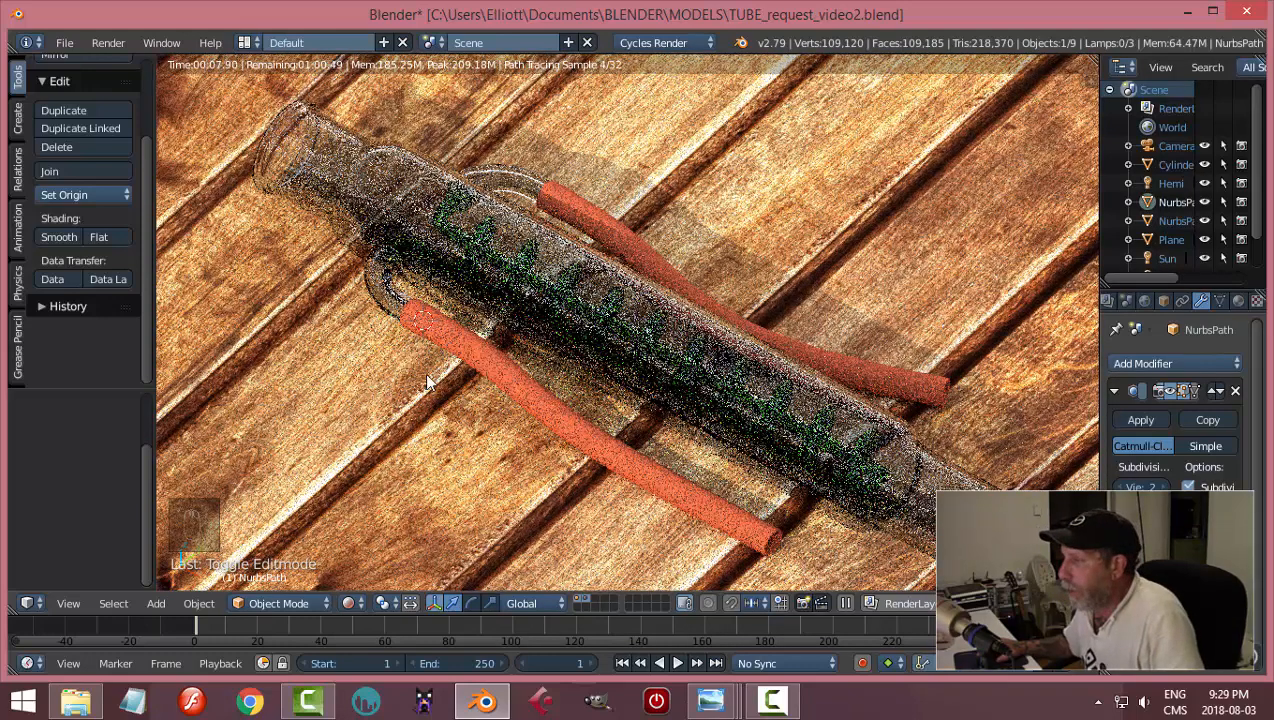
key("shift+z")
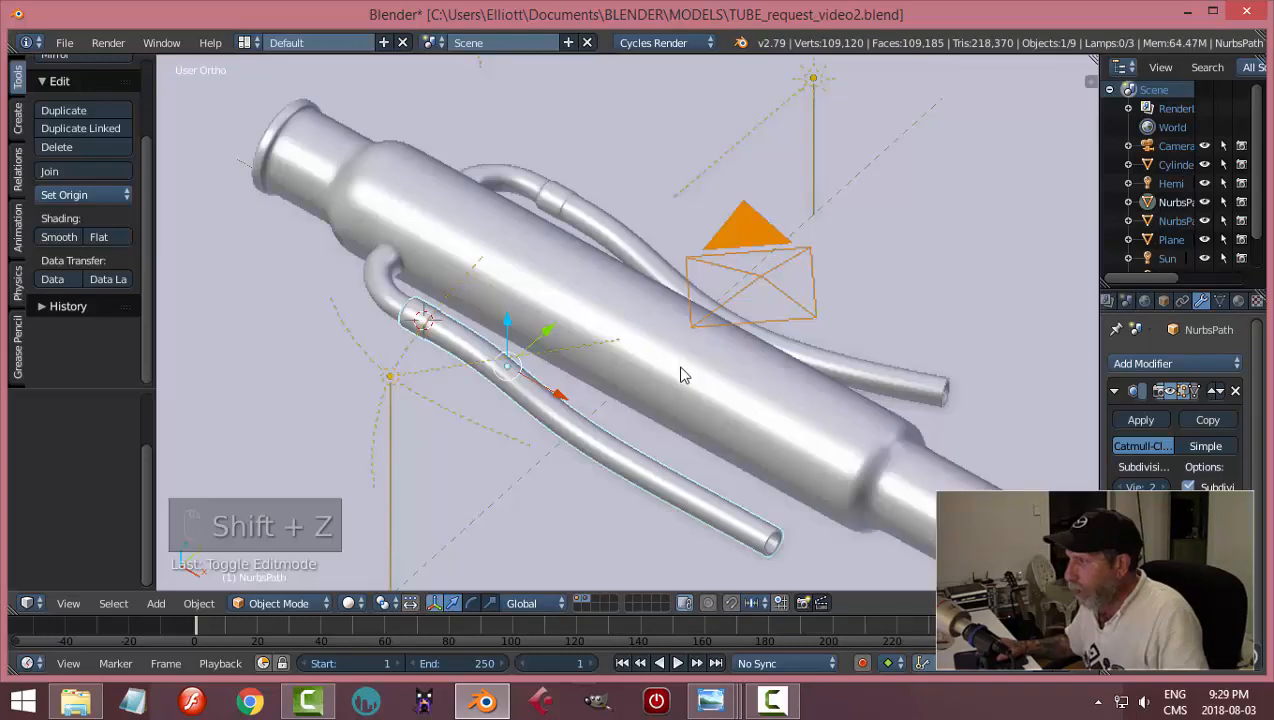
key("ctrl+s")
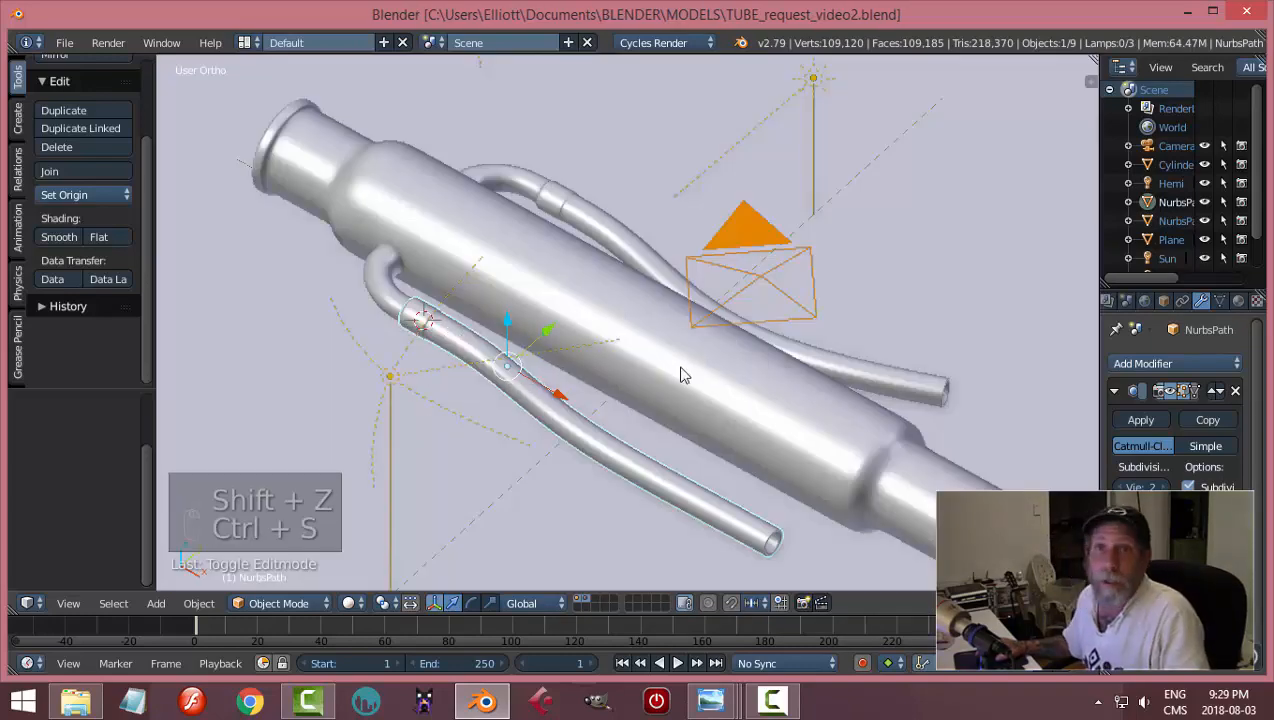